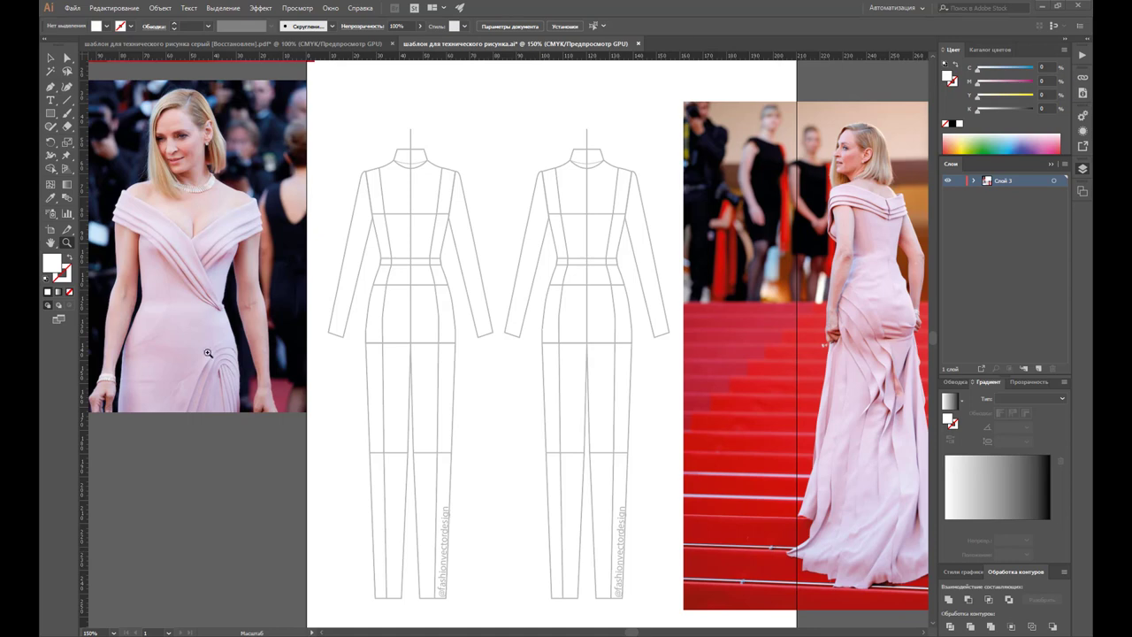
Step: Lock the template and photo layer Слой 3 and add a new empty layer Слой 2 above it
scroll(489, 336, "down", 1)
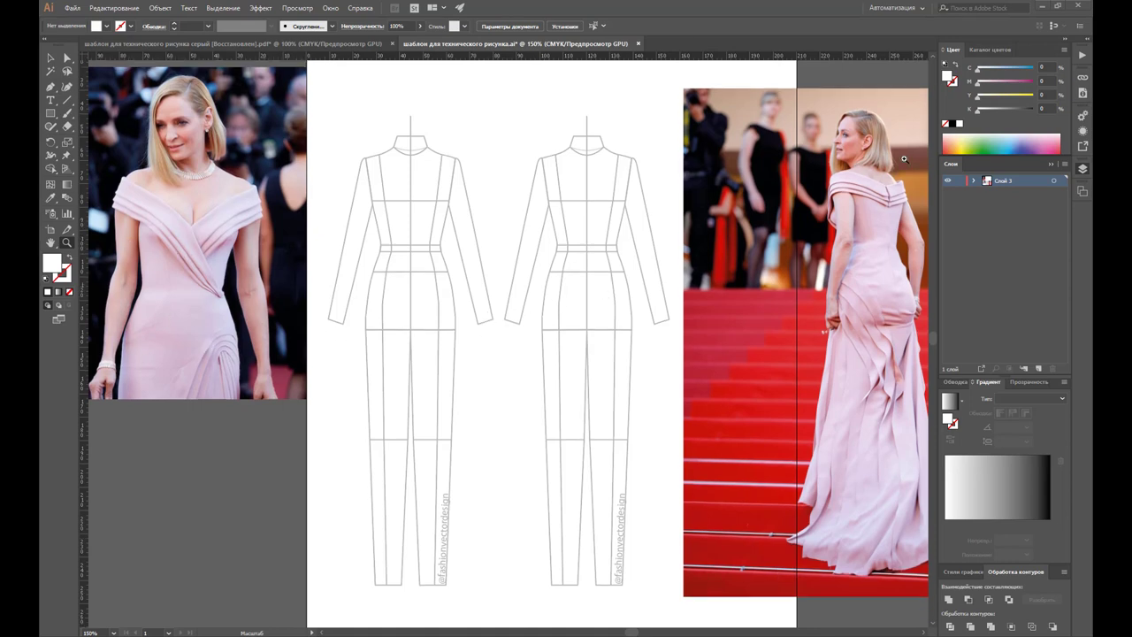
left_click(961, 181)
left_click_drag(51, 88, 127, 91)
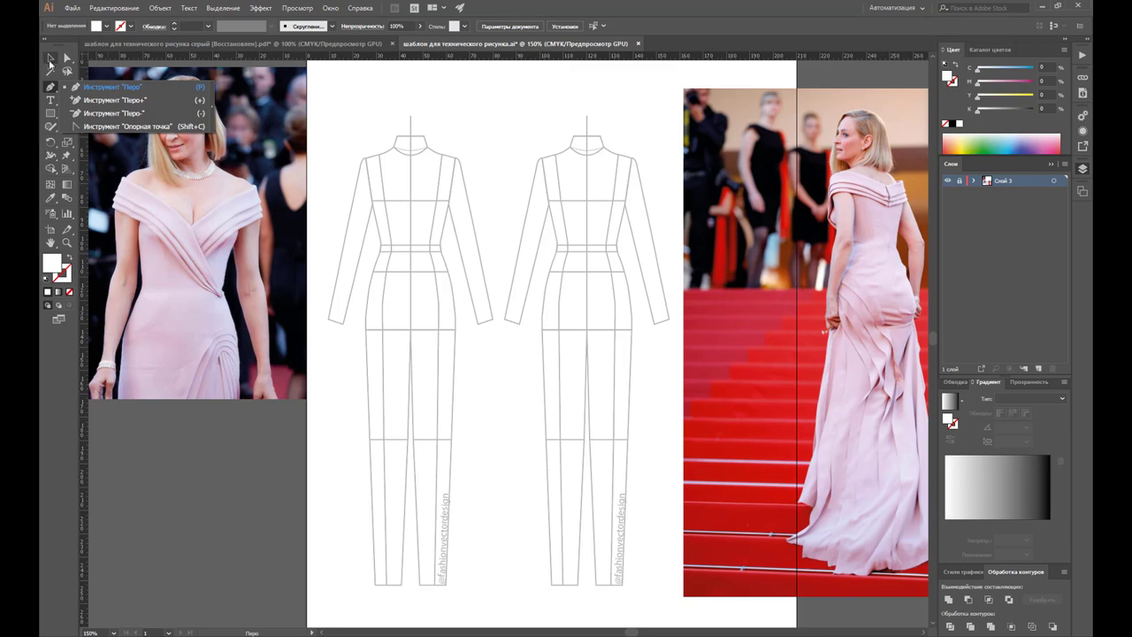
left_click(50, 60)
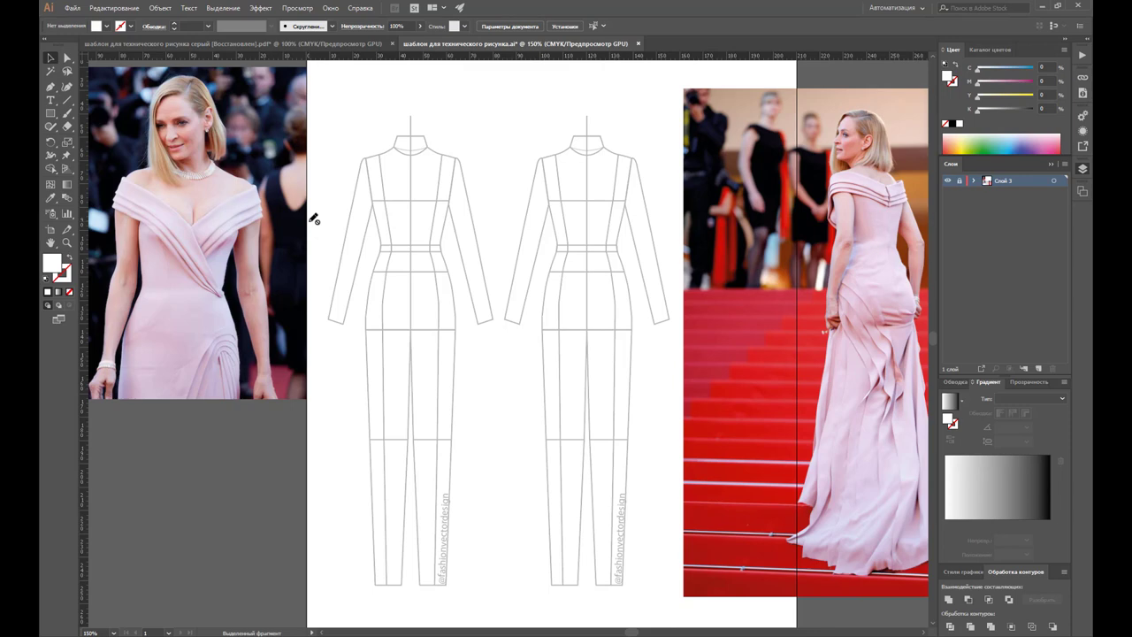
left_click(313, 218)
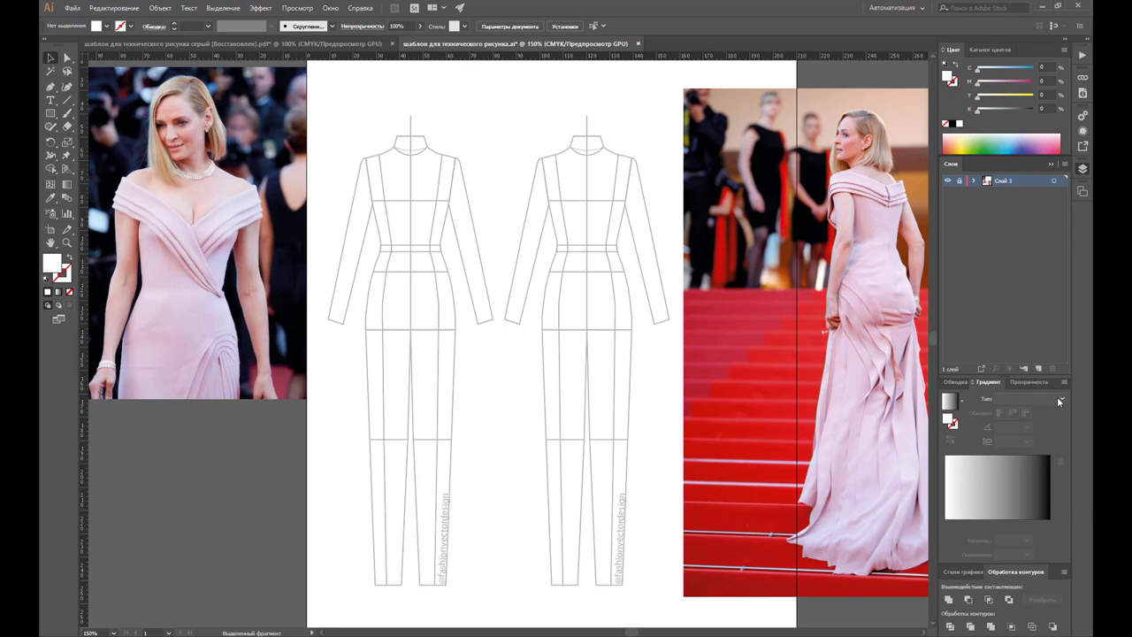
left_click(1038, 368)
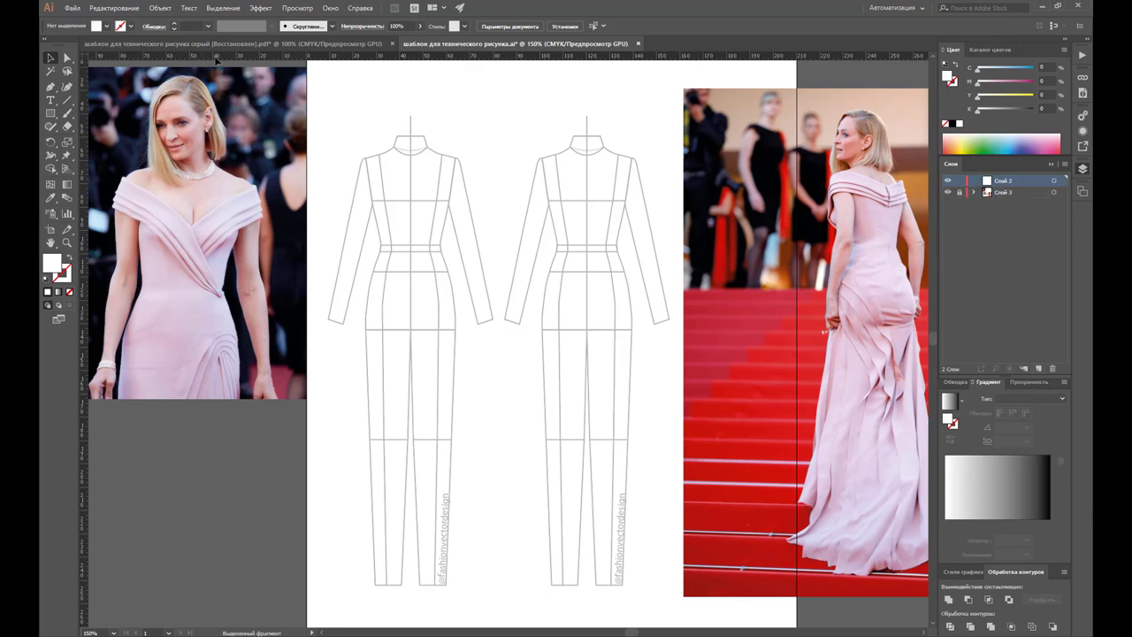
Step: Drag two horizontal ruler guides across the figures and photos at shoulder and bust level
mouse_move(219, 59)
left_mouse_down()
mouse_move(217, 213)
mouse_move(238, 209)
left_mouse_up()
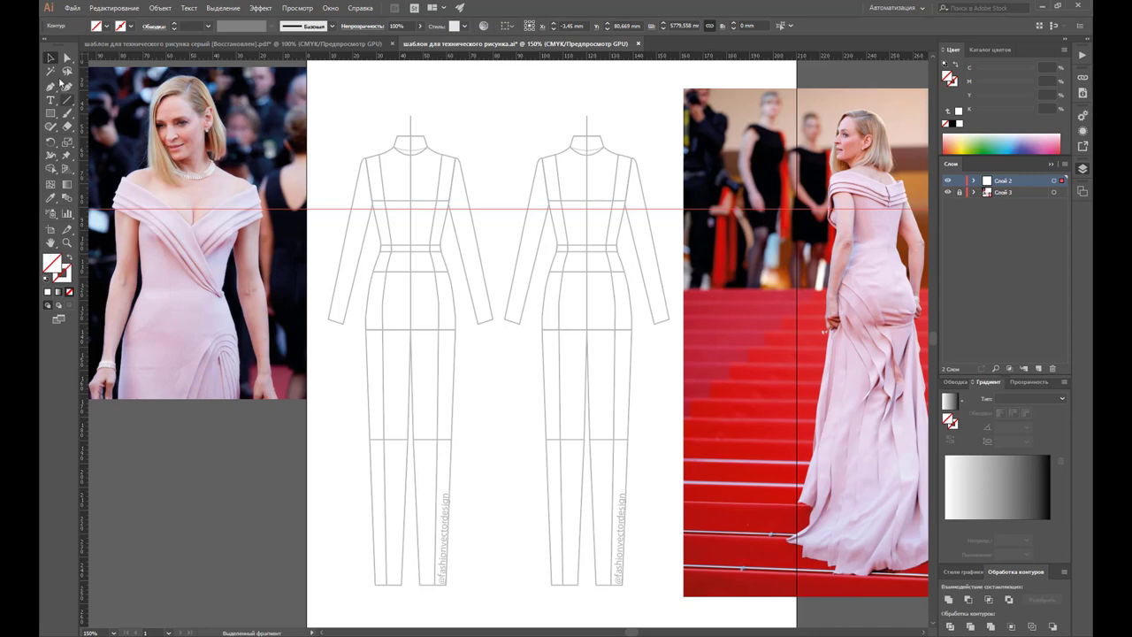
left_click(51, 88)
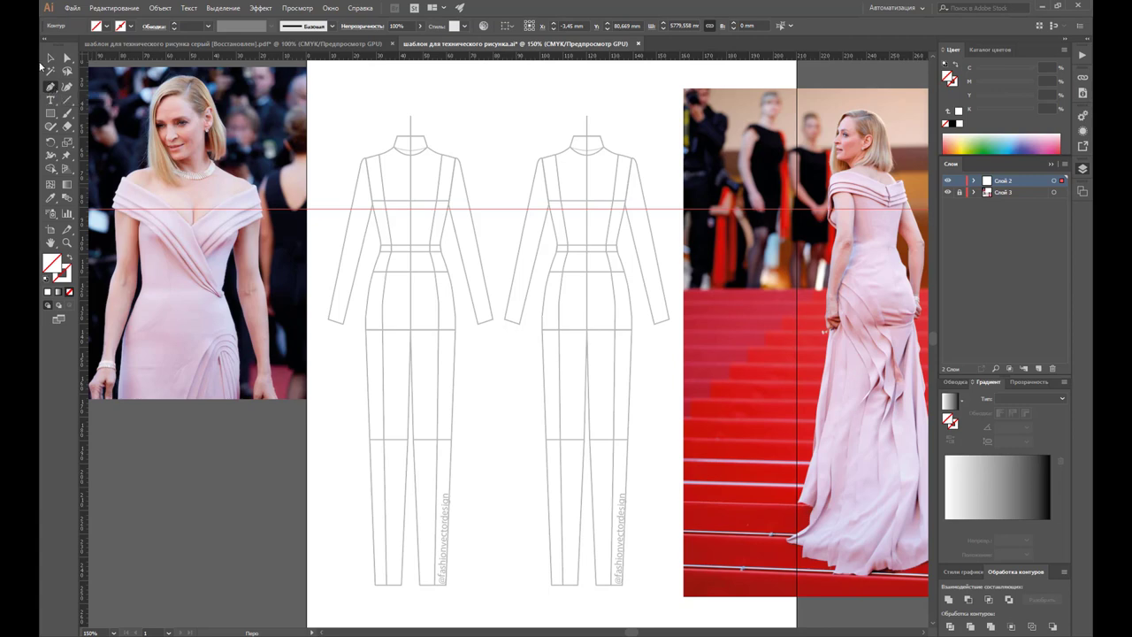
key("ctrl")
left_click_drag(436, 58, 434, 170)
left_click_drag(434, 172, 434, 172)
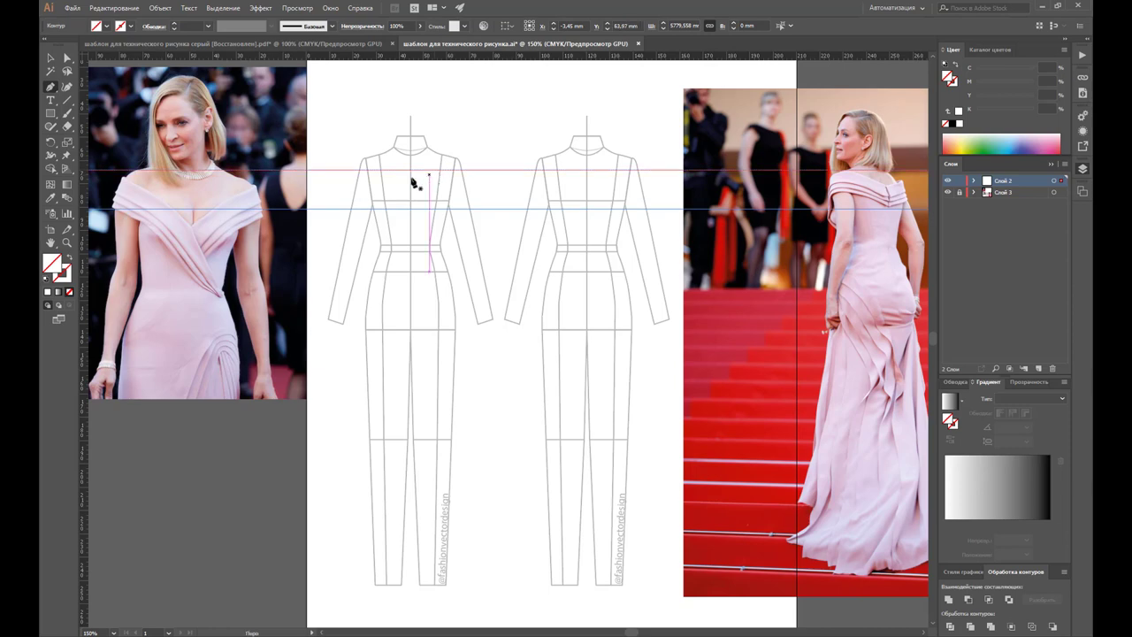
left_click(51, 57)
left_click(243, 315)
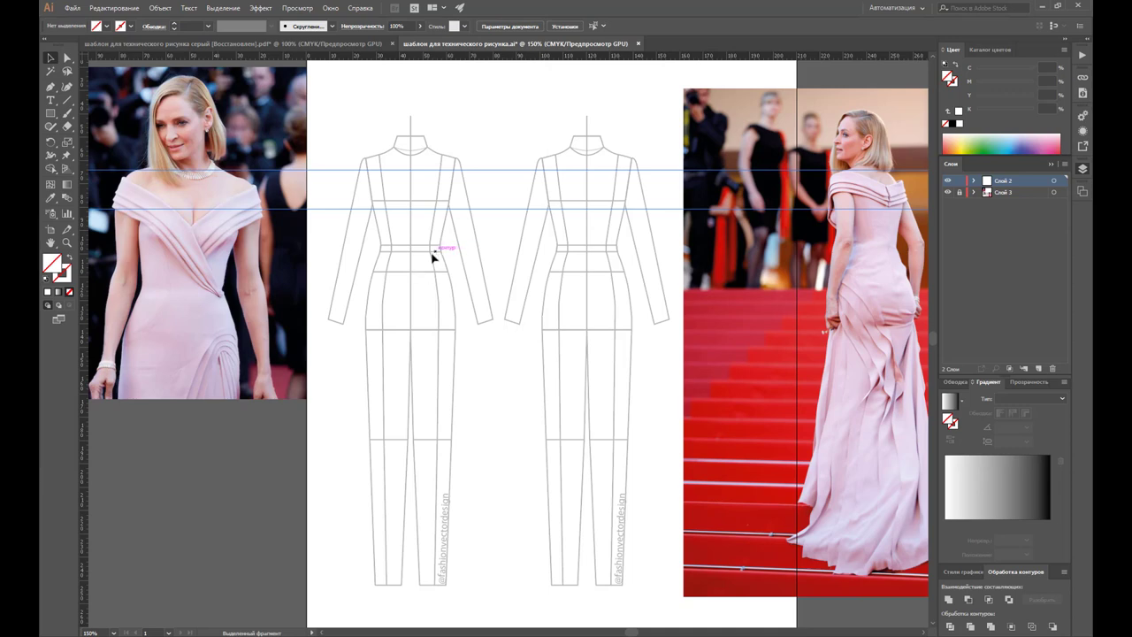
Step: Zoom the front figure's upper body to 300% with the pink gown photo beside it
left_click(66, 242)
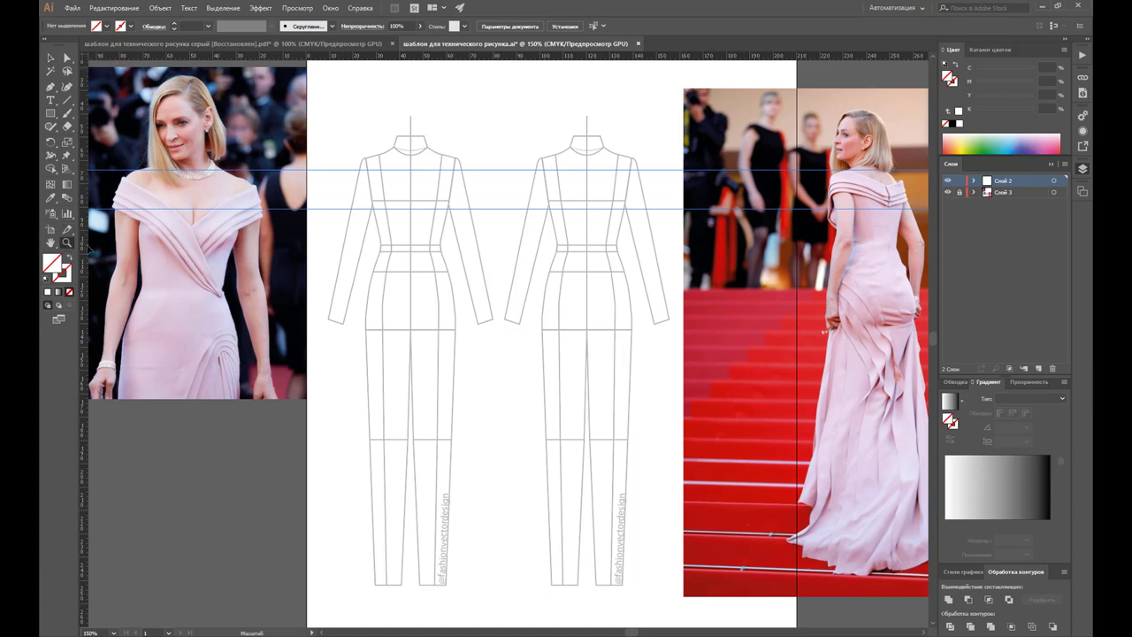
left_click(425, 227)
left_click(604, 441)
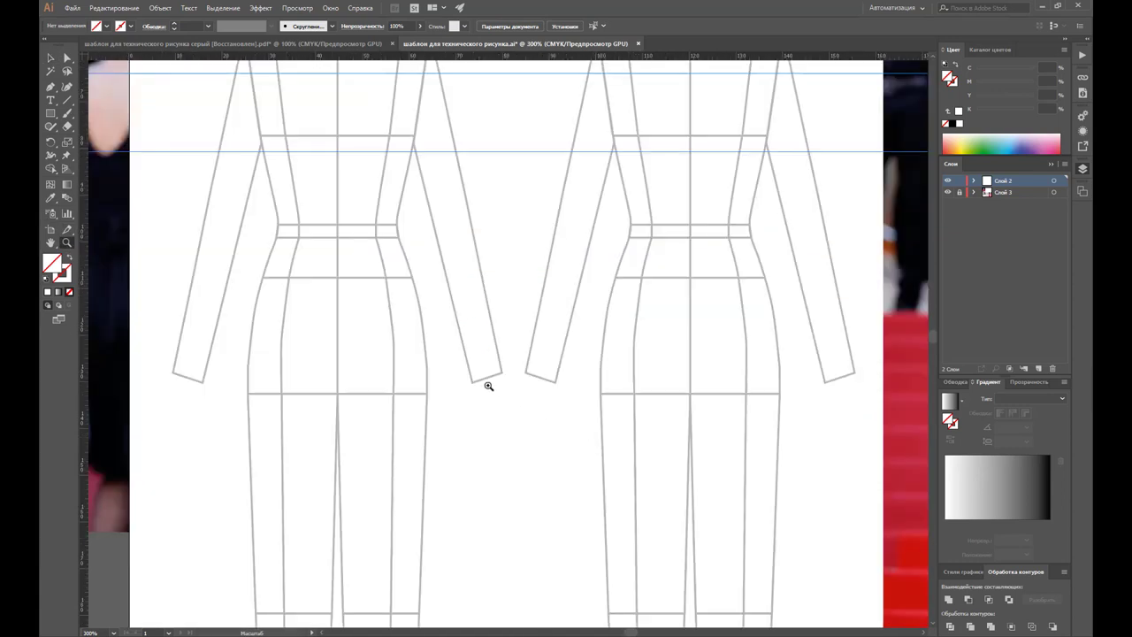
scroll(489, 343, "up", 1)
scroll(492, 347, "up", 2)
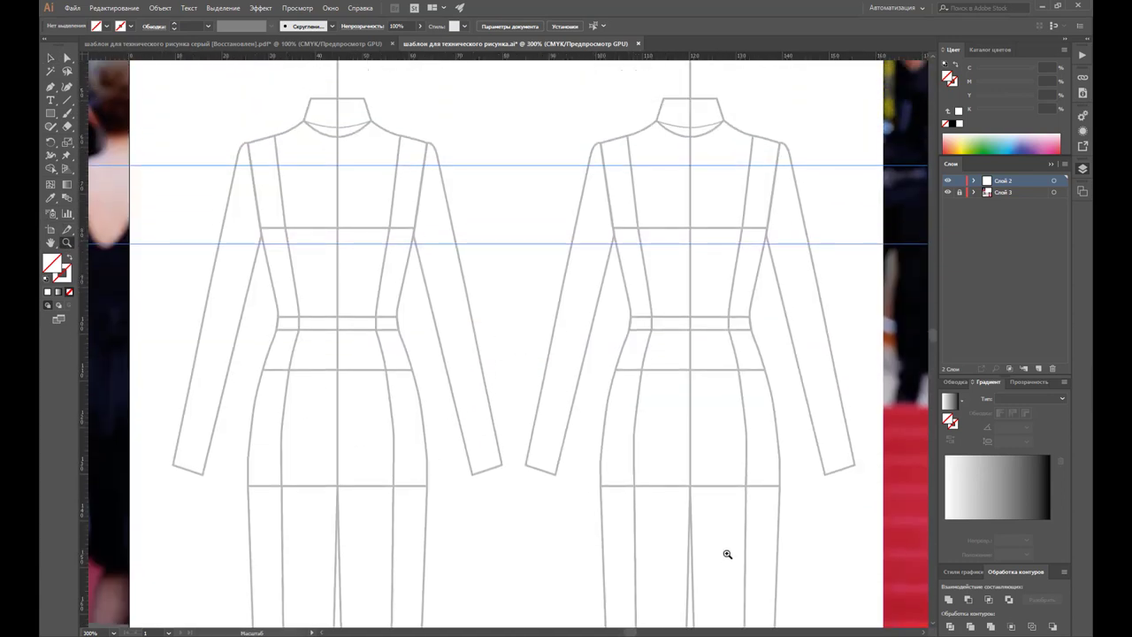
left_click_drag(632, 632, 623, 633)
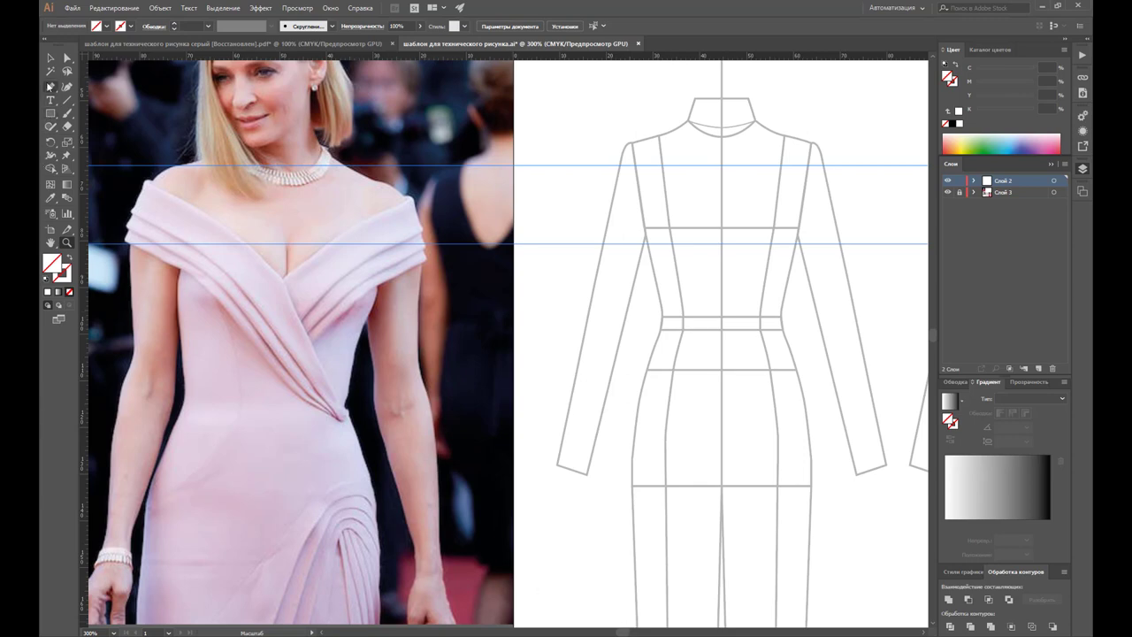
Step: Draw a closed strap outline from the left shoulder across the chest to the waist, stroked black
left_click(50, 89)
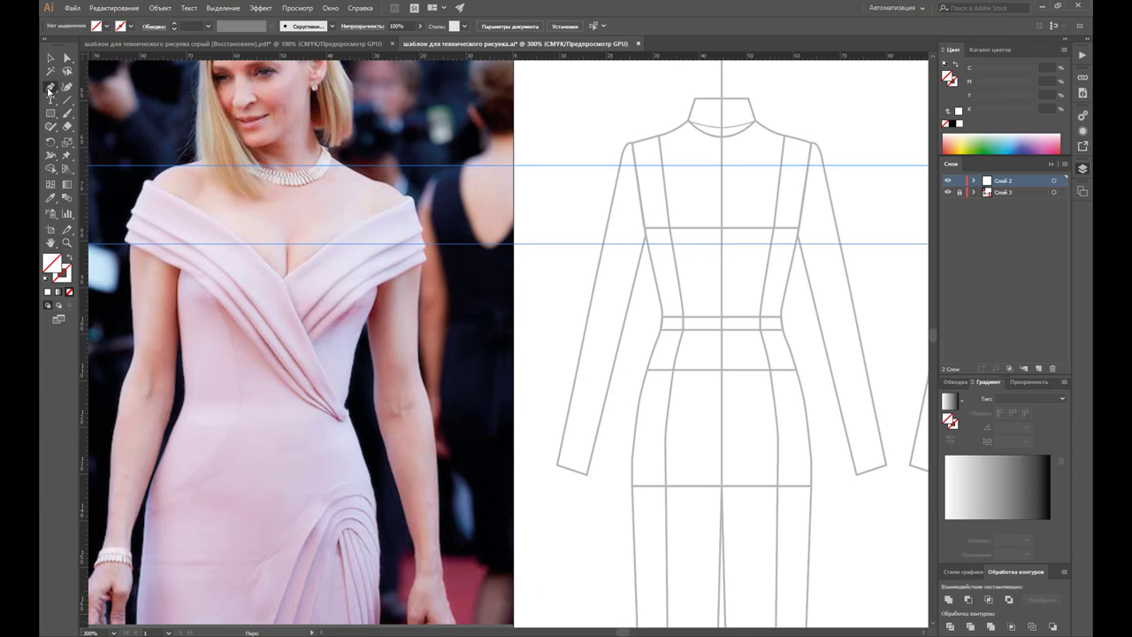
left_click(620, 162)
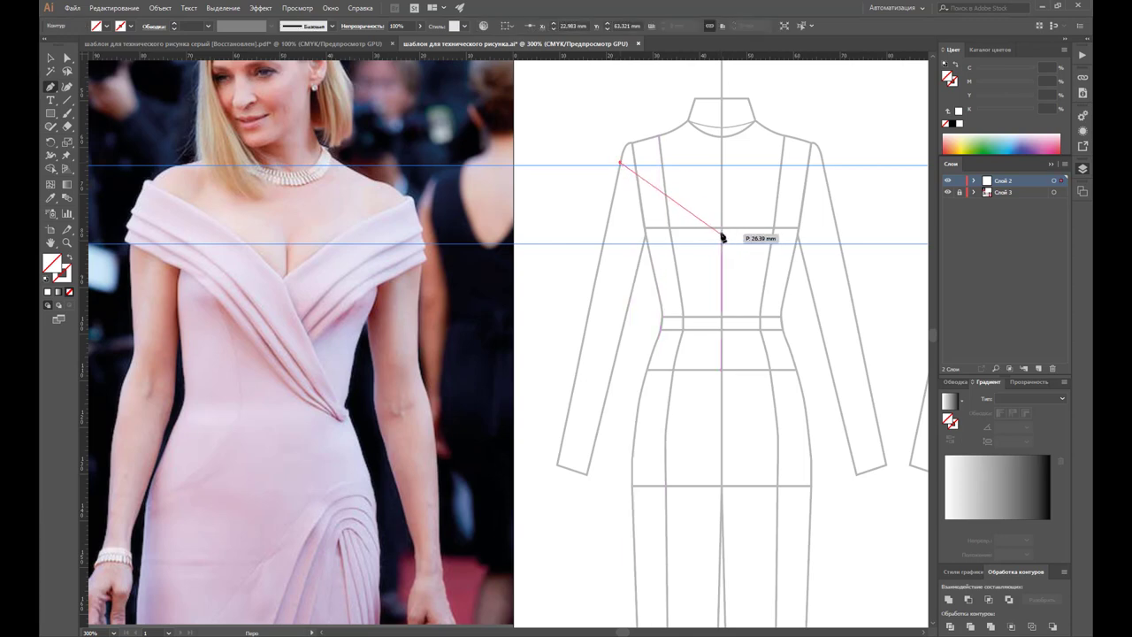
left_click(722, 234)
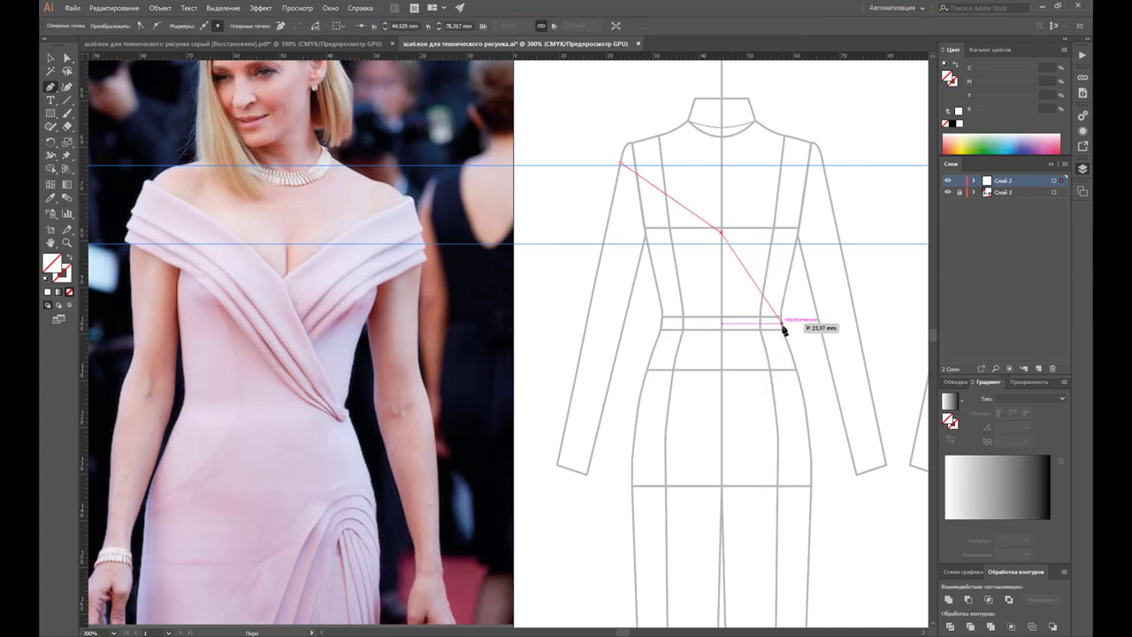
left_click(780, 327)
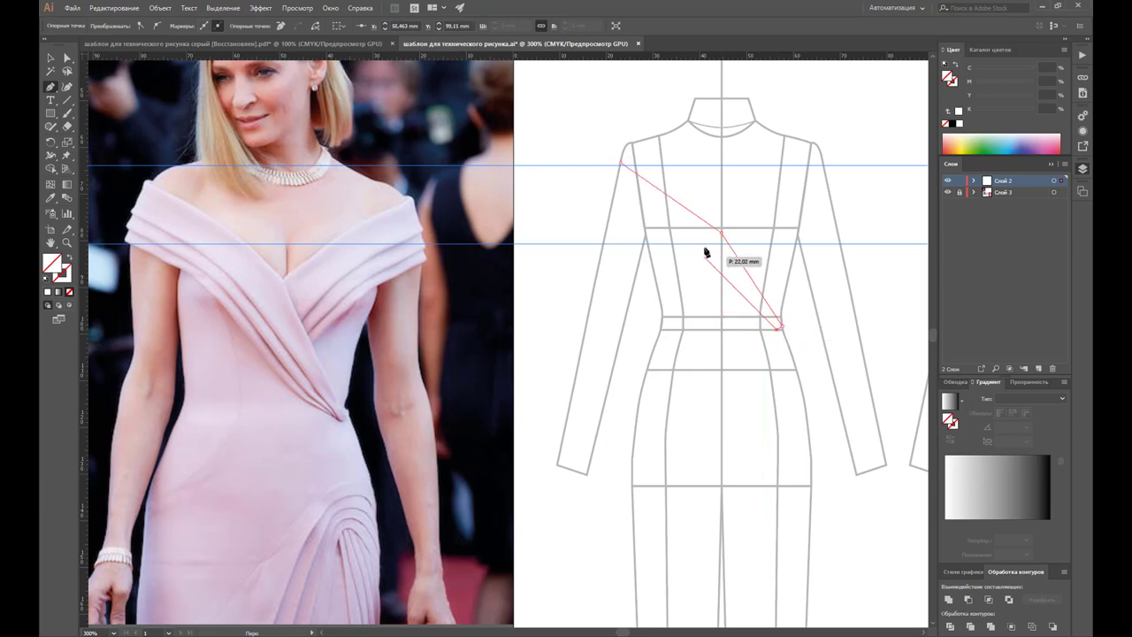
left_click_drag(709, 255, 689, 241)
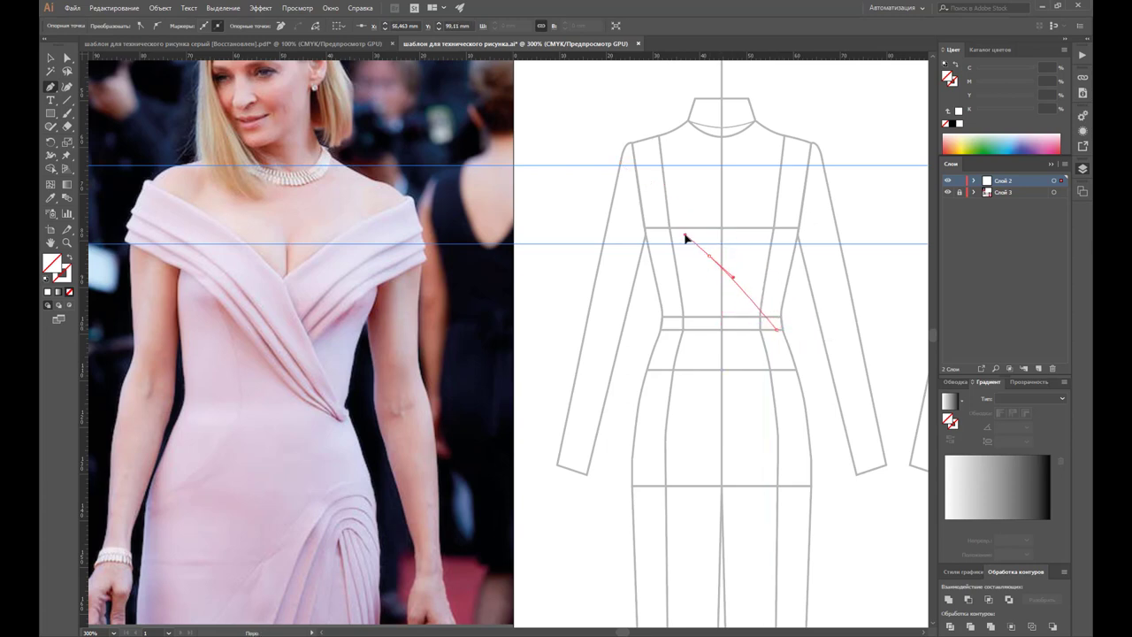
mouse_move(631, 198)
left_mouse_down()
mouse_move(629, 218)
mouse_move(612, 189)
left_mouse_up()
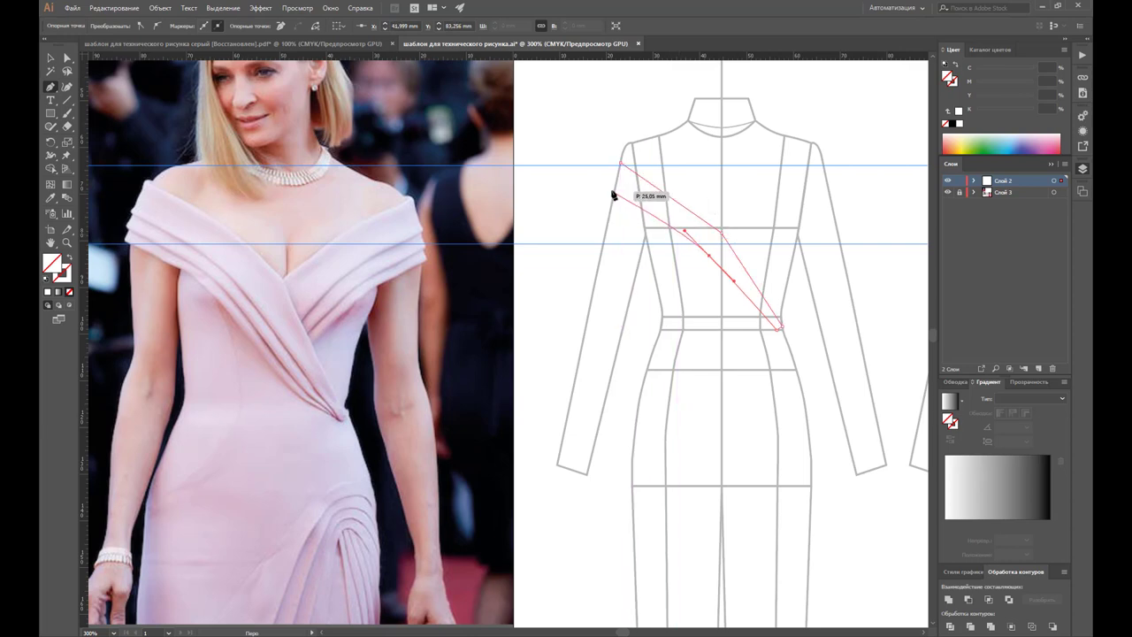
left_click(621, 165)
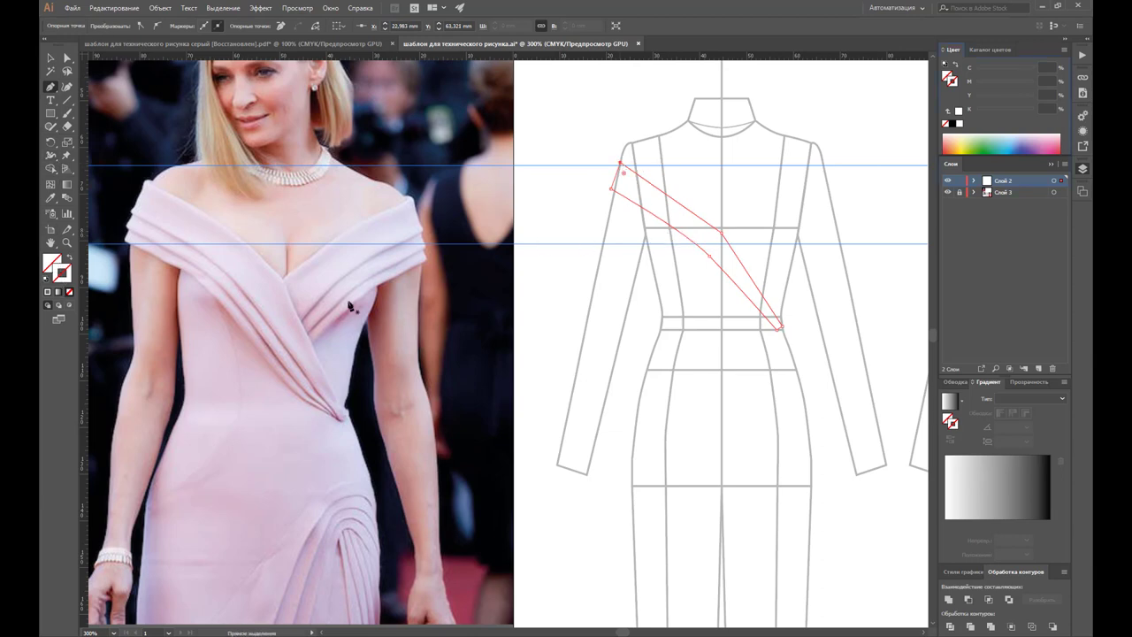
left_click(1052, 166)
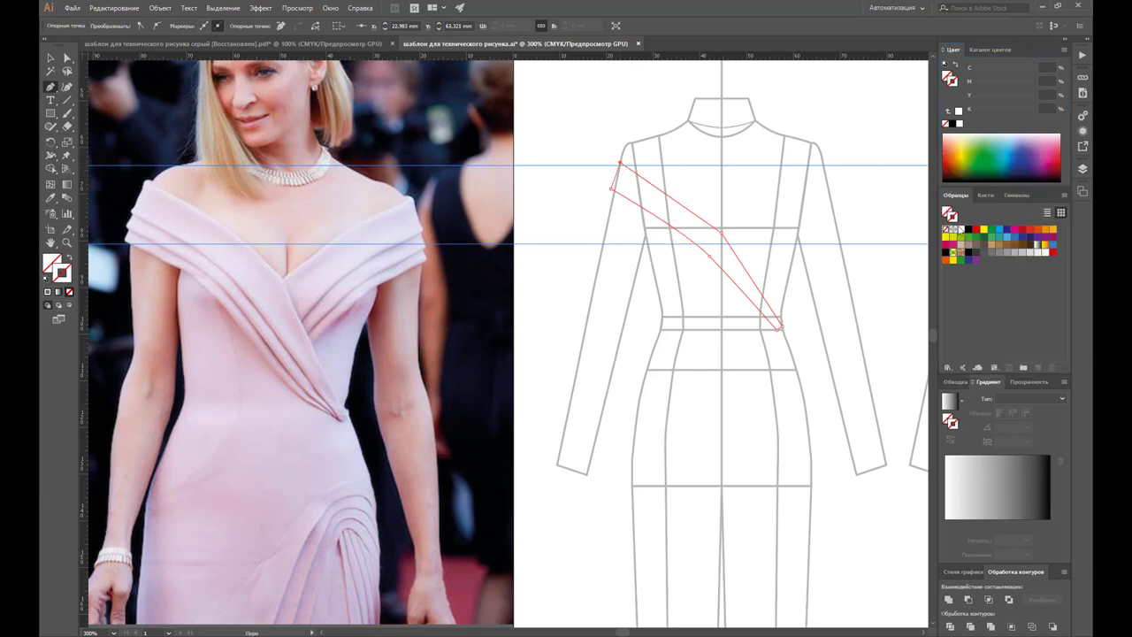
left_click(968, 230)
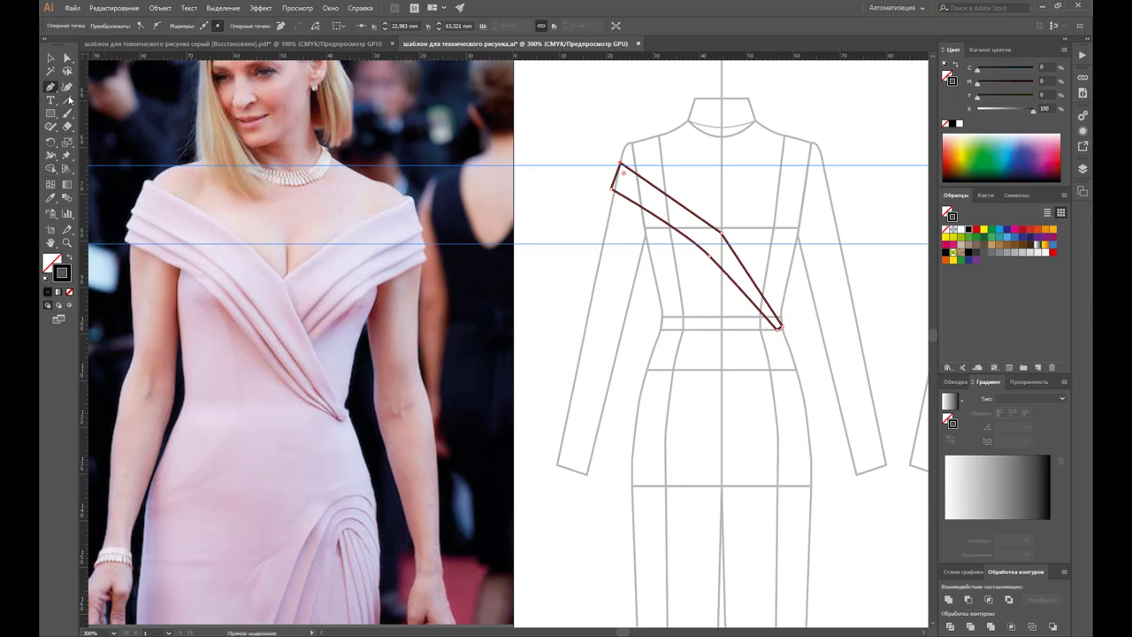
Step: Curve the strap's upper and lower edges and align its top-left corner with the shoulder
left_click_drag(49, 92, 153, 99)
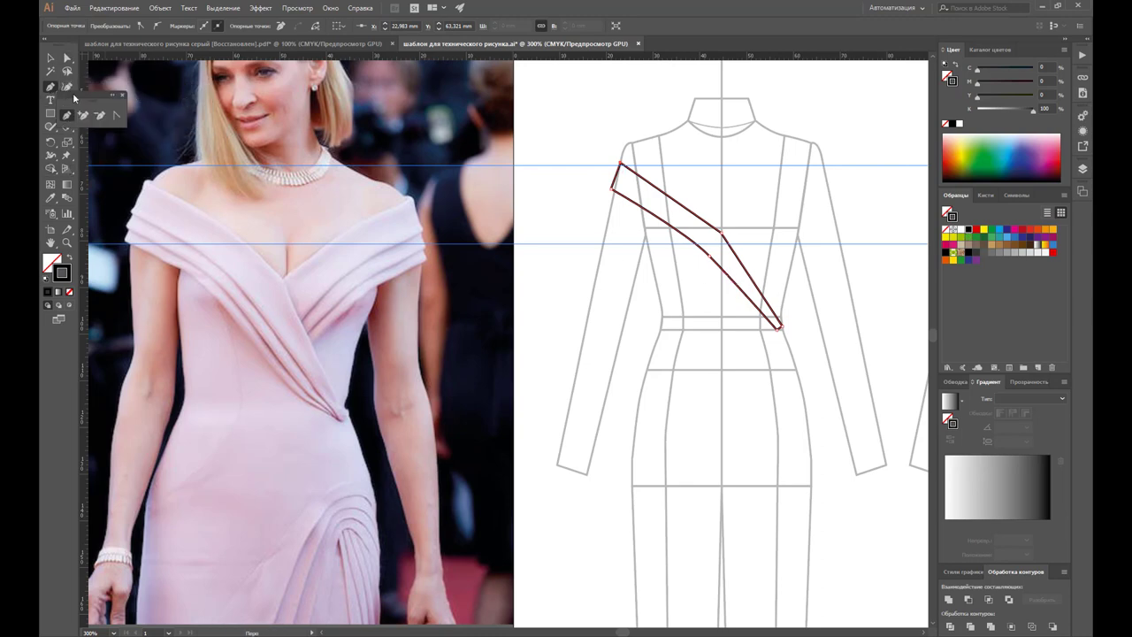
left_click_drag(50, 87, 166, 99)
left_click(153, 99)
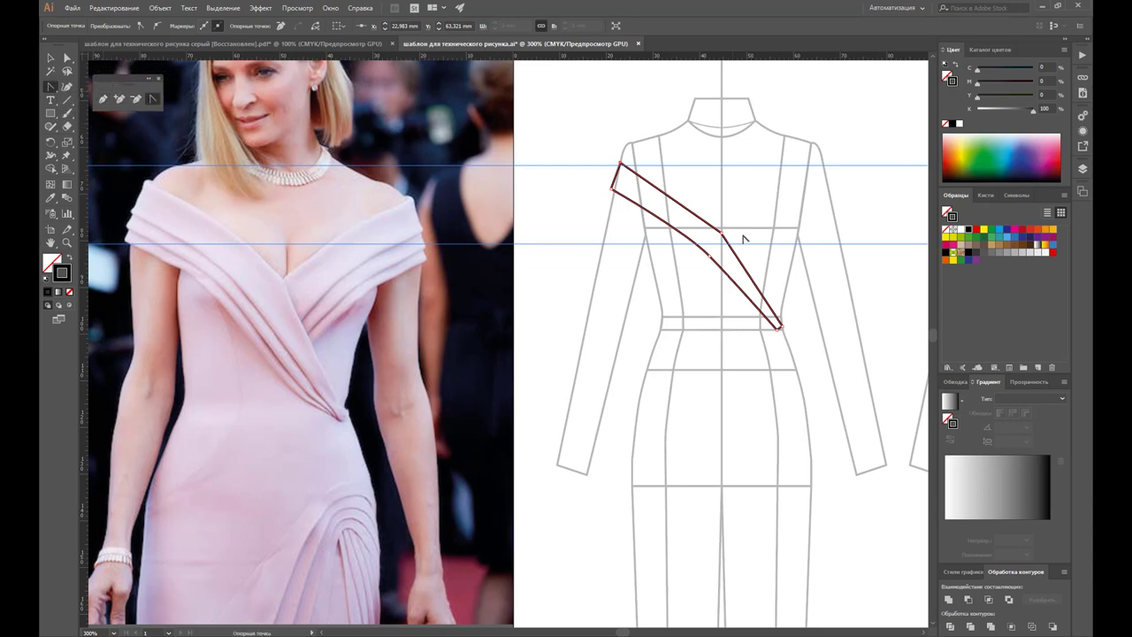
left_click_drag(721, 232, 738, 255)
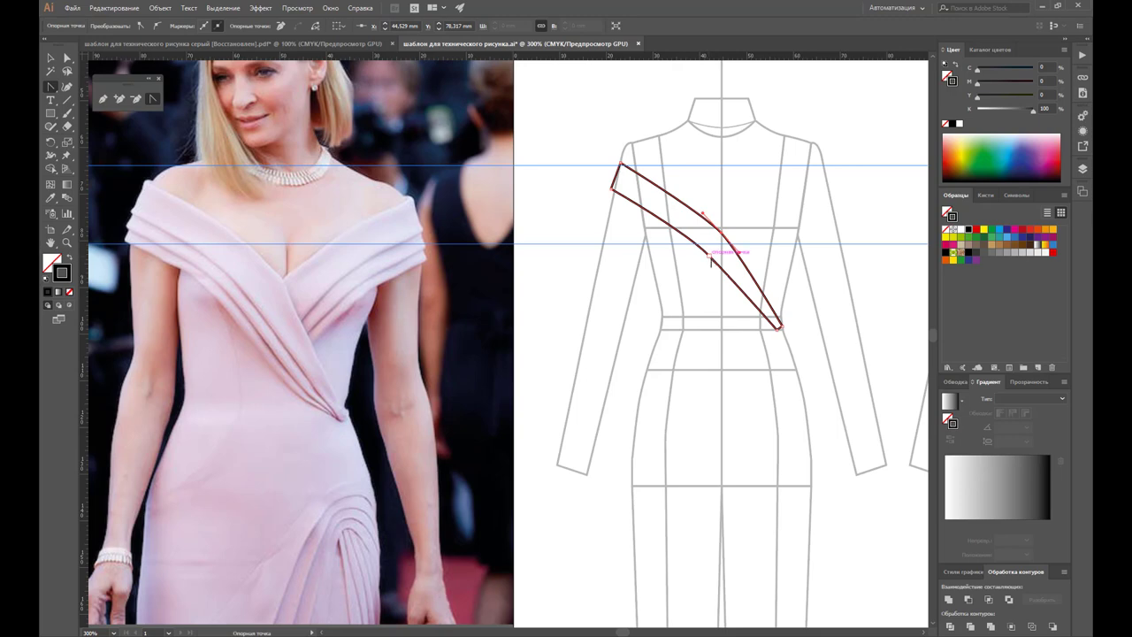
left_click(717, 266, "ctrl")
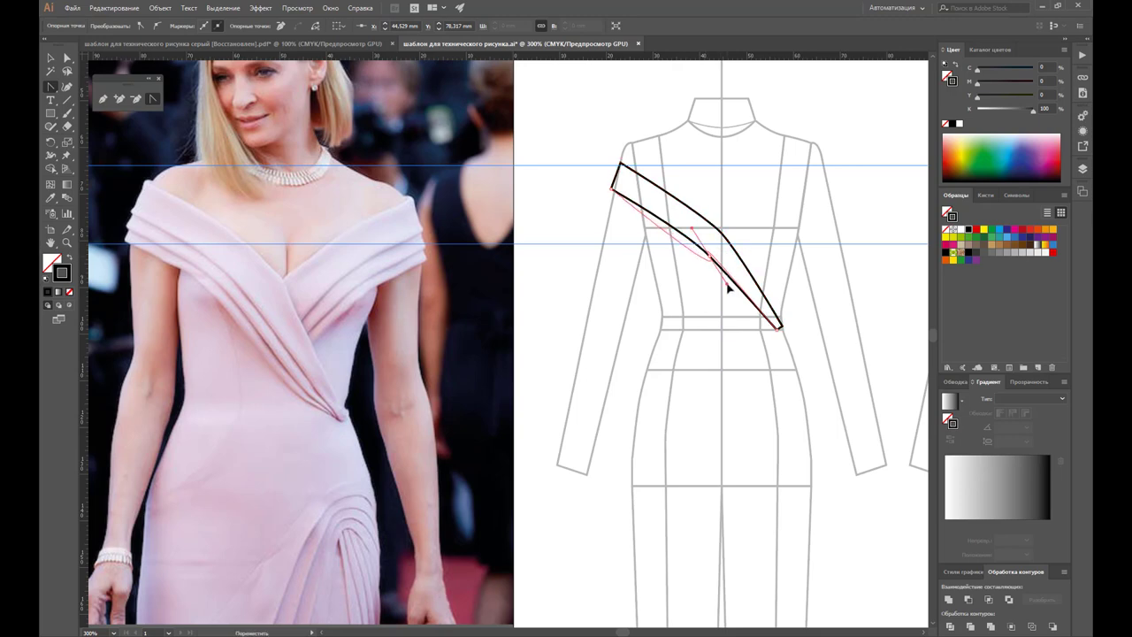
left_click(667, 225)
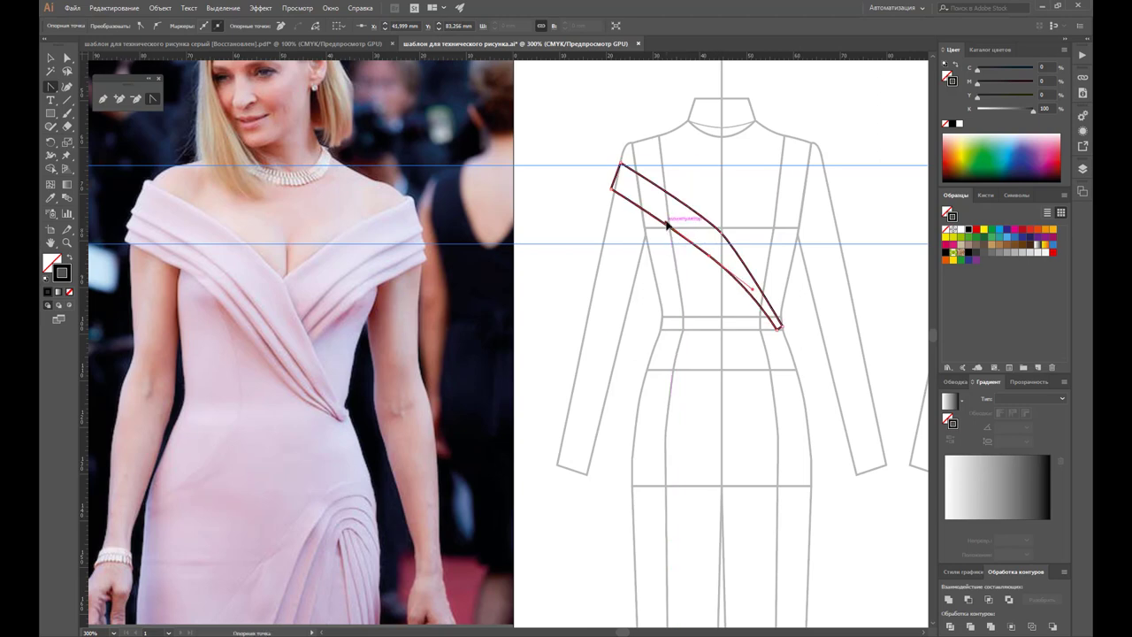
left_click_drag(668, 227, 682, 241)
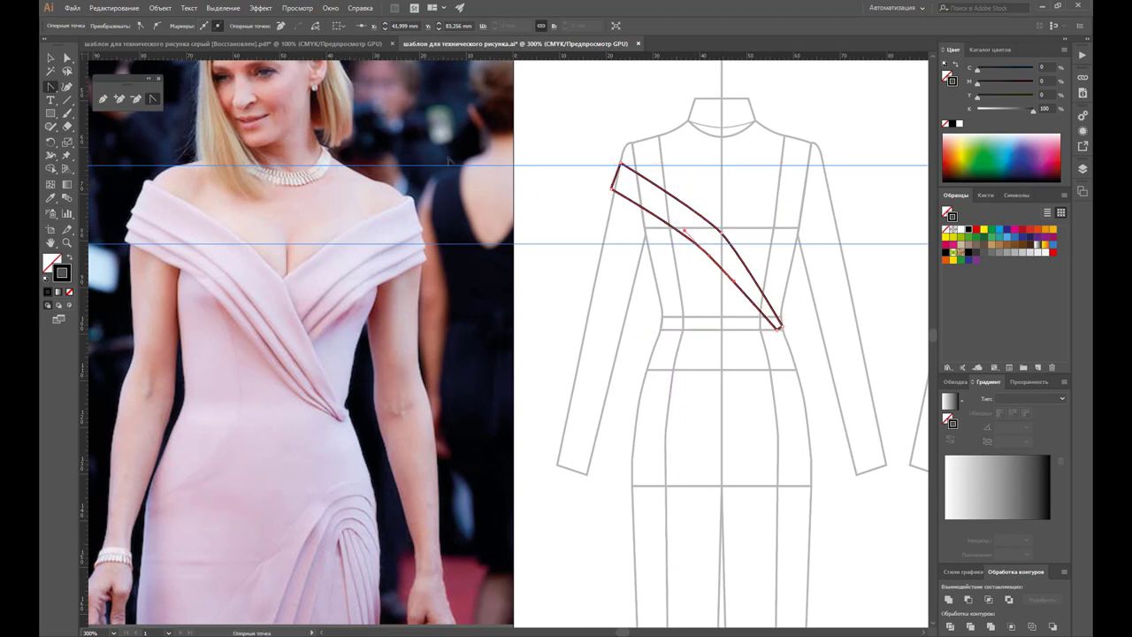
key("a")
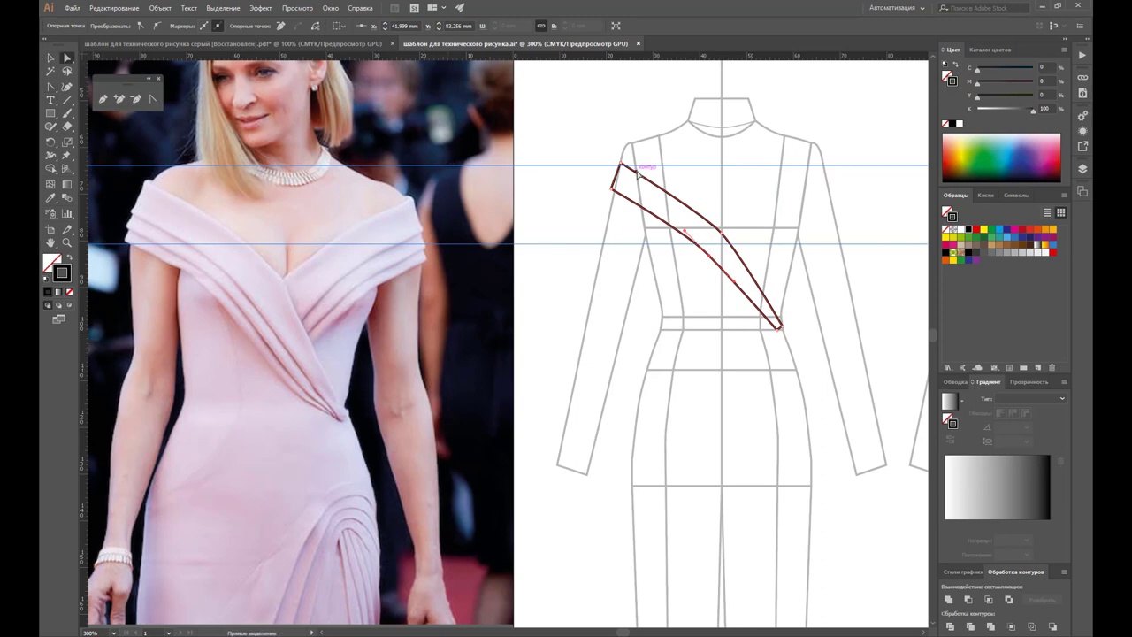
left_click_drag(624, 168, 620, 165)
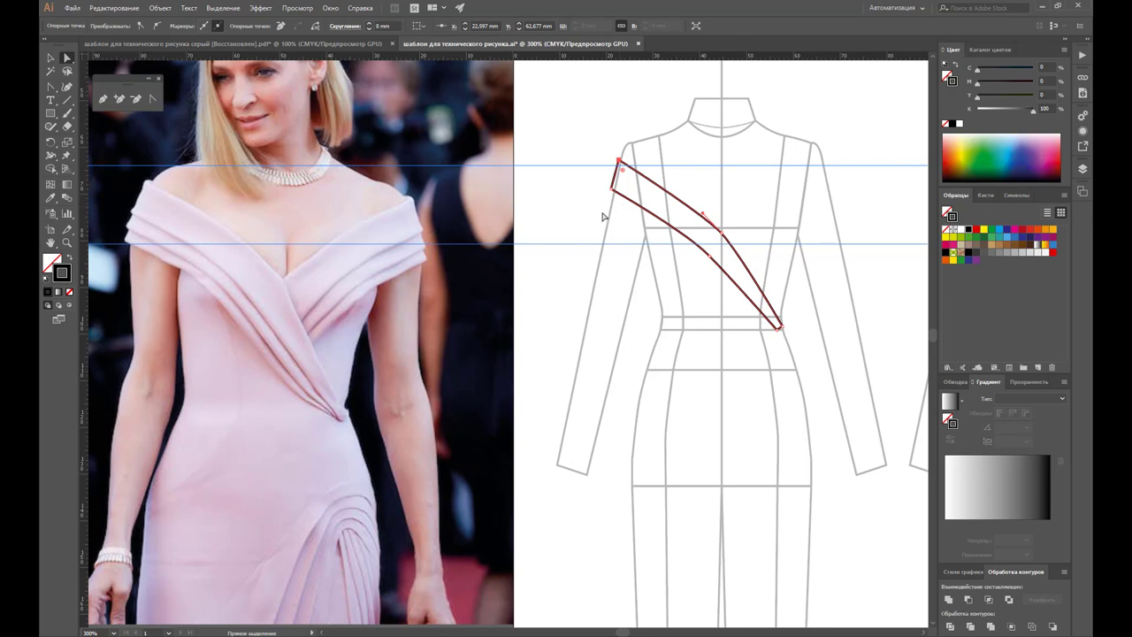
left_click(602, 217)
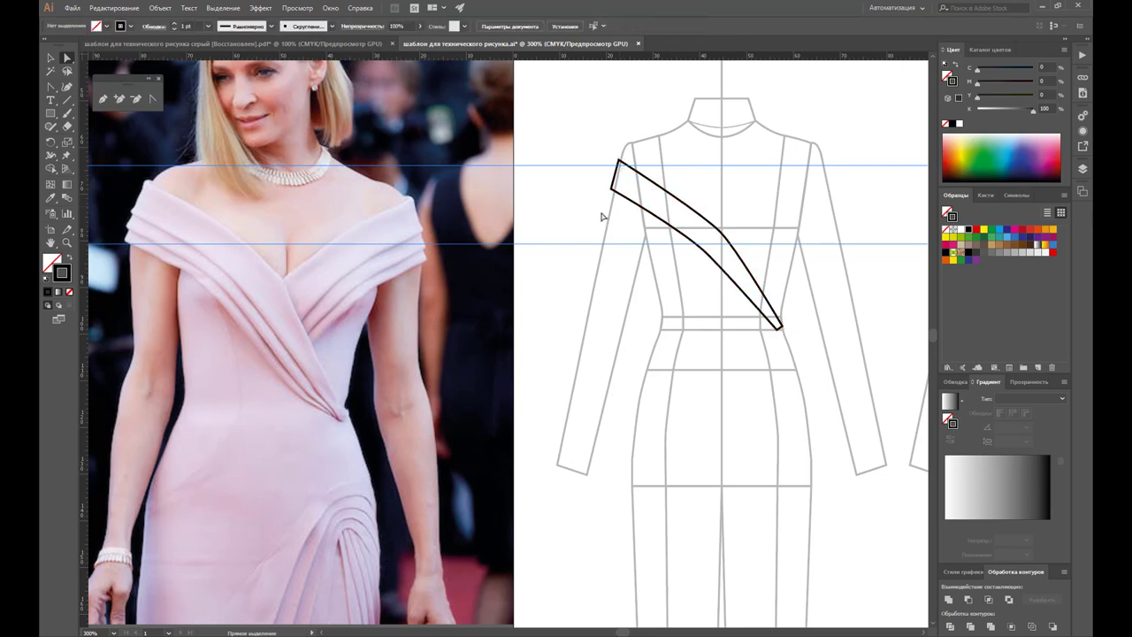
Step: Draw a closed shape from the sash's waist tip past the right shoulder and above the neckline
left_click(100, 100)
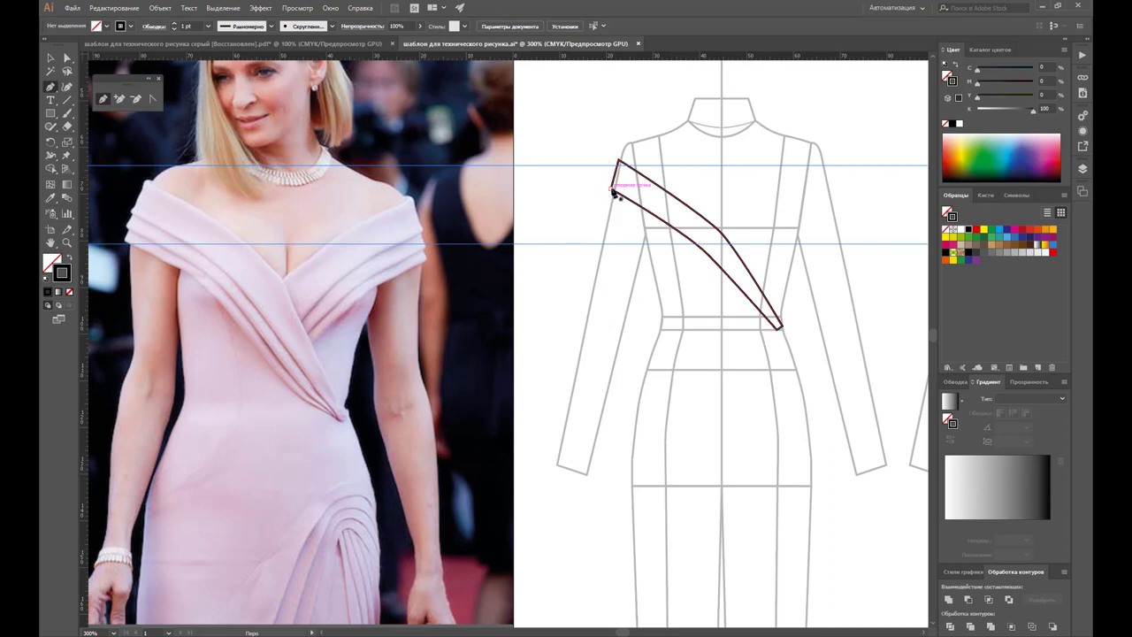
mouse_move(614, 193)
left_mouse_down()
mouse_move(611, 203)
mouse_move(704, 261)
mouse_move(780, 351)
left_mouse_up()
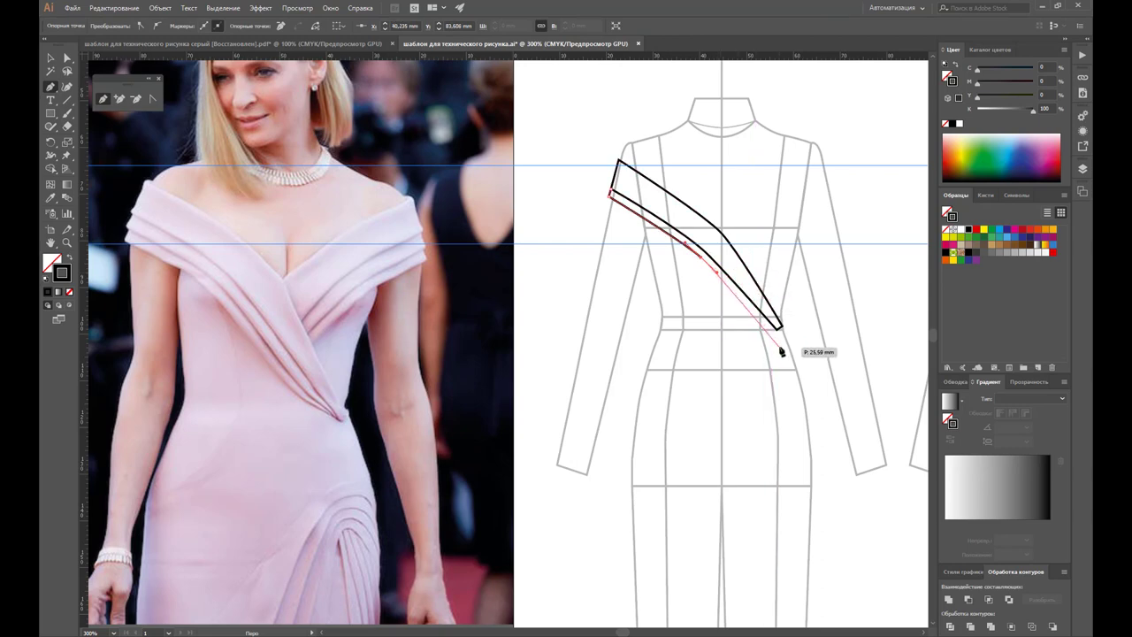
left_click_drag(780, 352, 777, 330)
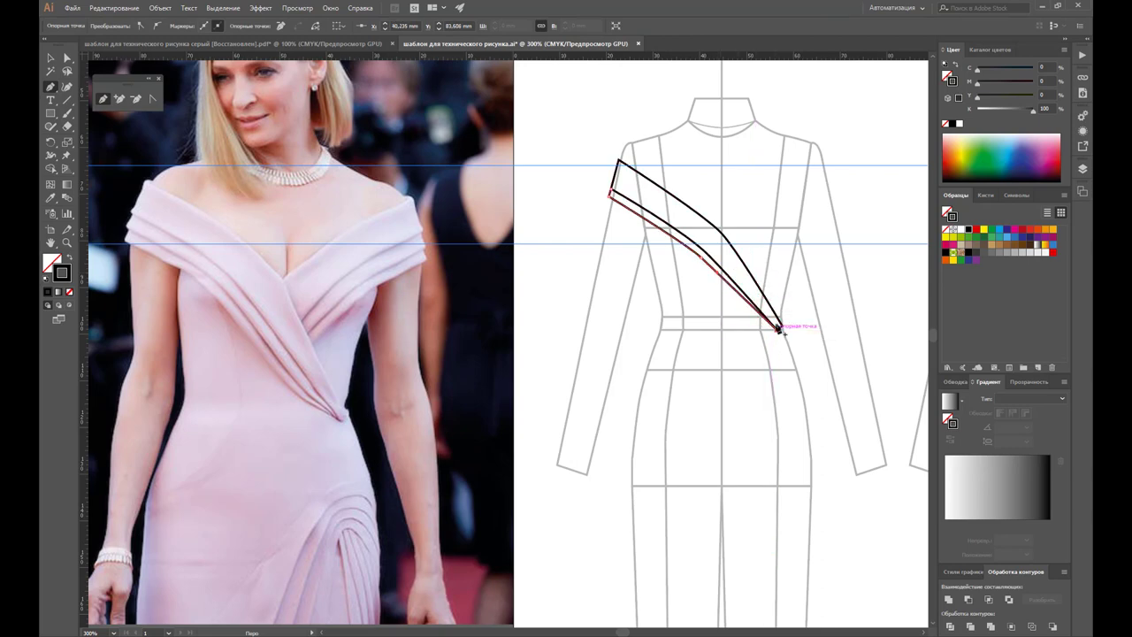
left_click(783, 195)
left_click(619, 111)
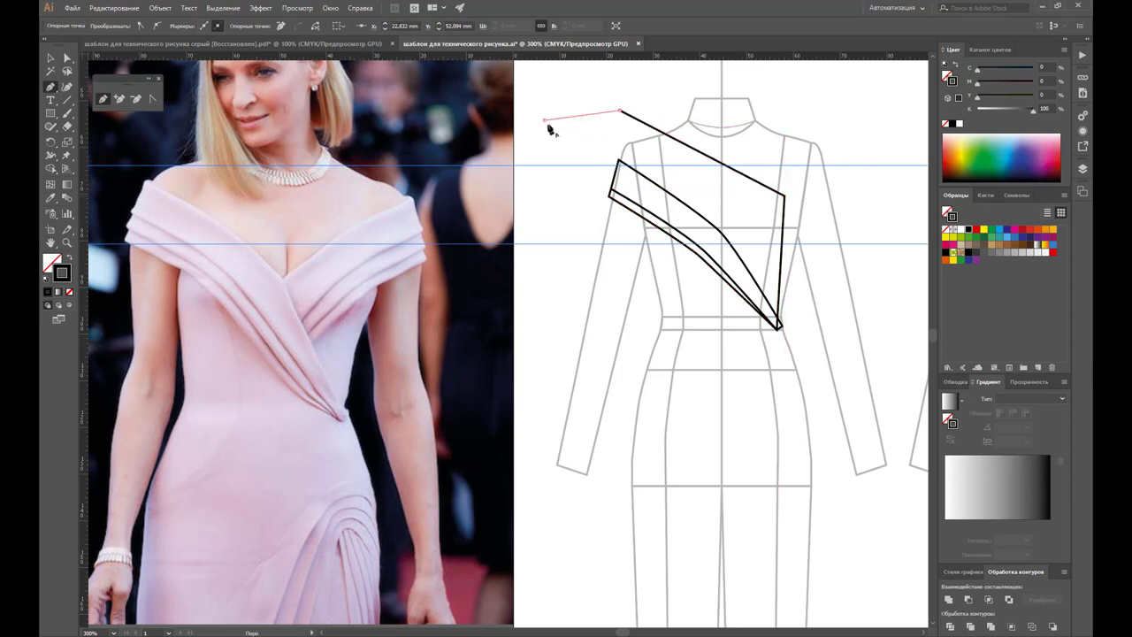
left_click(545, 119)
left_click(610, 190)
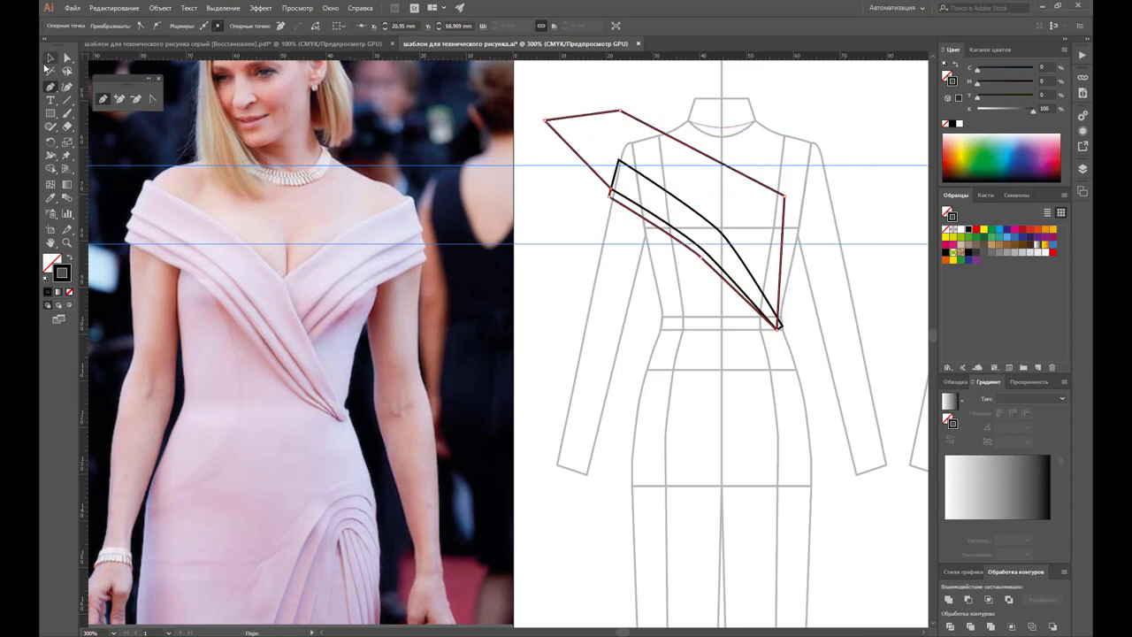
left_click(50, 58)
left_click(663, 187)
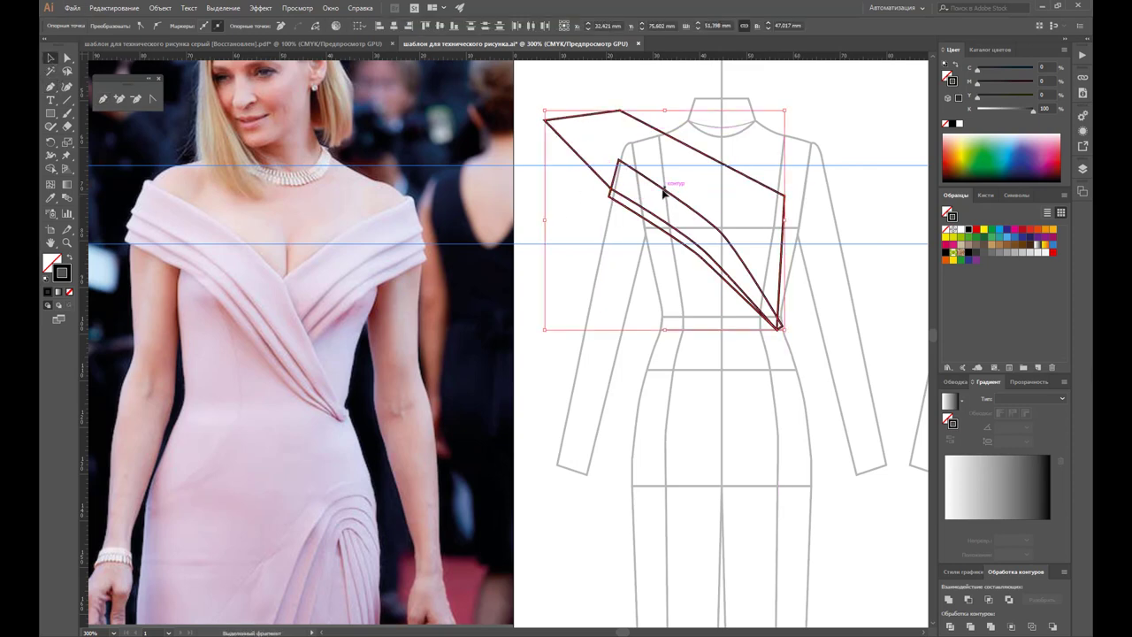
Step: Copy the shapes lower on the figure, delete the top enclosing shape and remove the stray guides
mouse_move(838, 118)
left_mouse_down()
mouse_move(710, 215)
mouse_move(710, 436)
left_mouse_up()
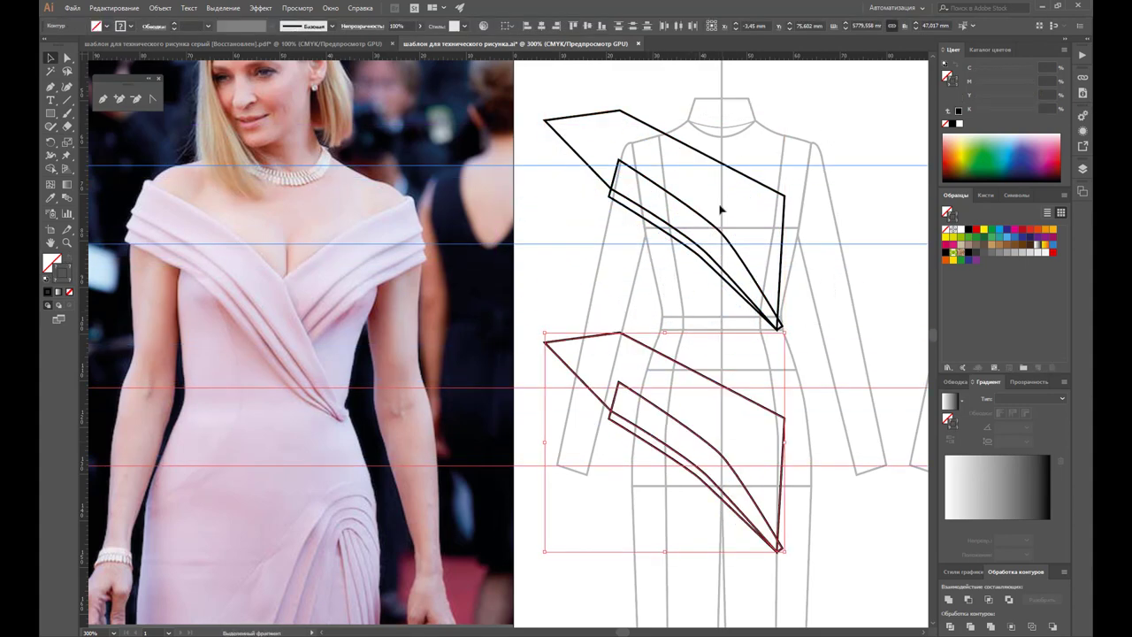
left_click(737, 176)
key("Delete")
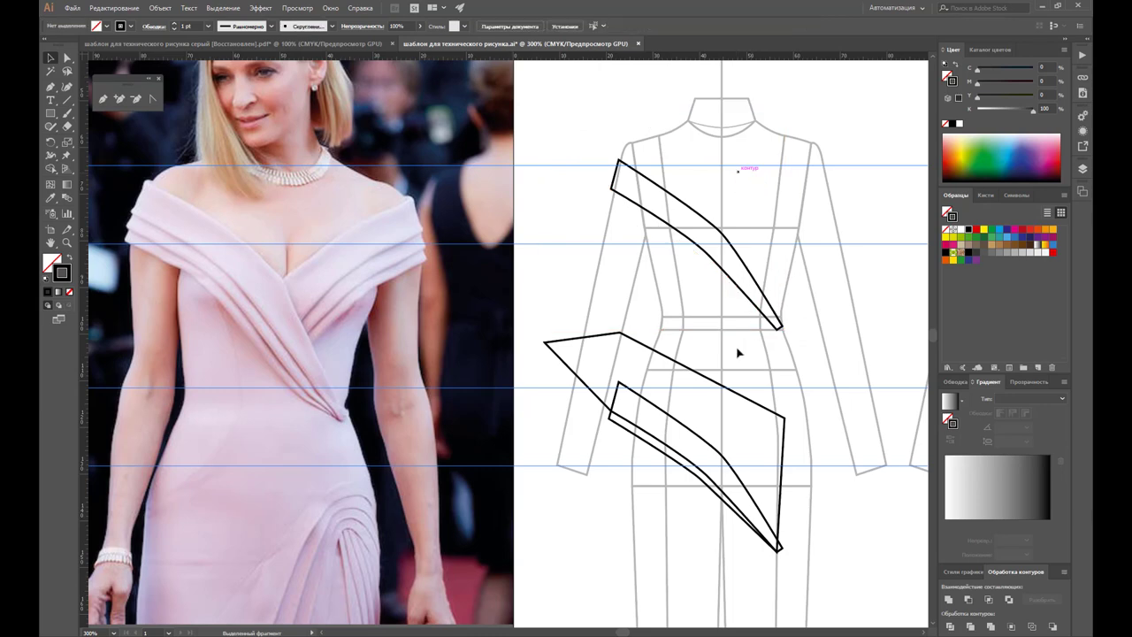
left_click_drag(712, 352, 608, 507)
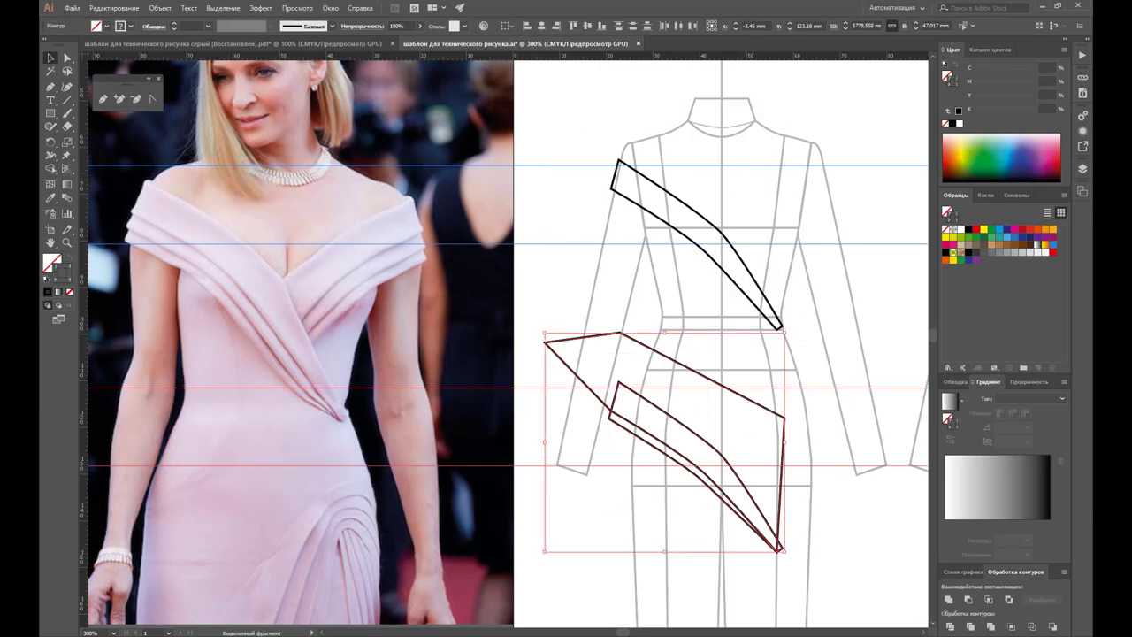
left_click(951, 626)
right_click(677, 430)
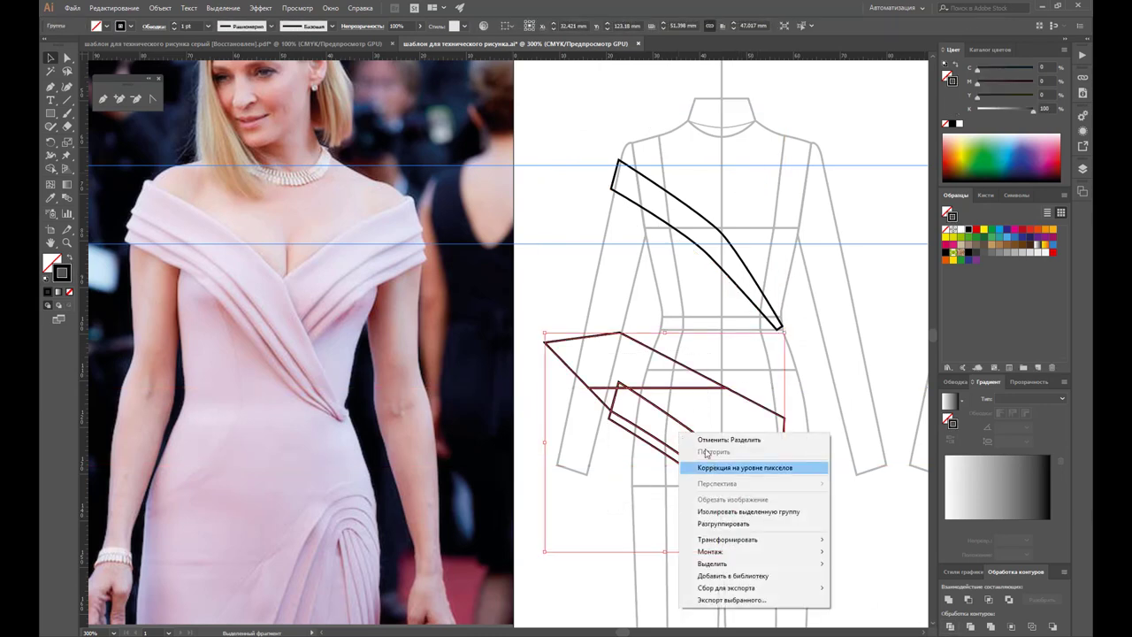
left_click(856, 406)
key("ctrl+z")
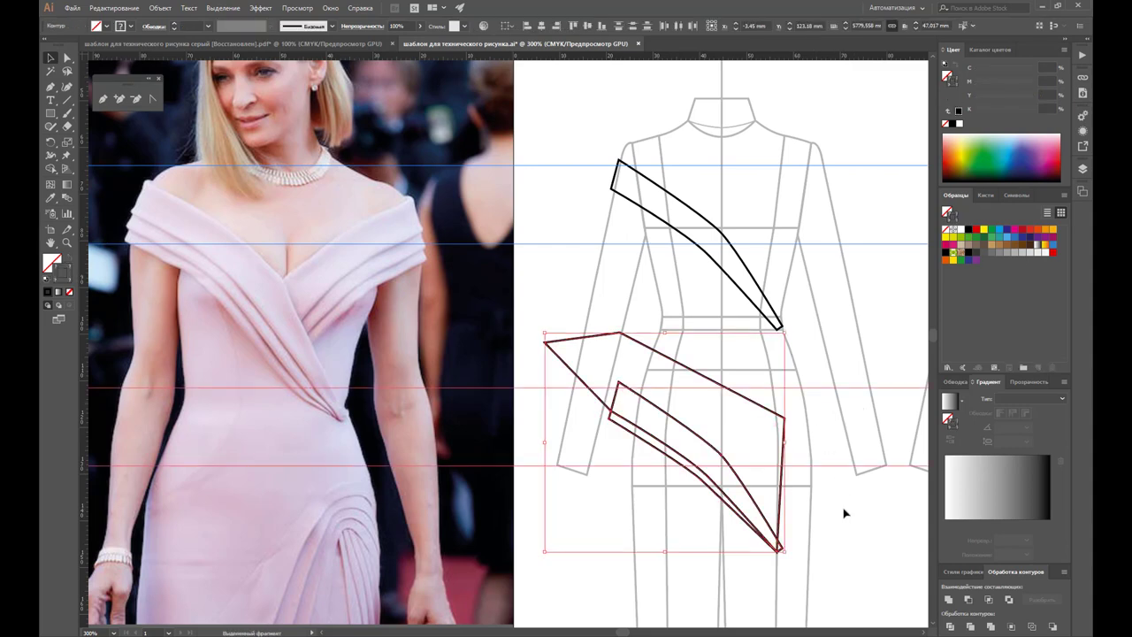
key("ctrl+z")
key("Delete")
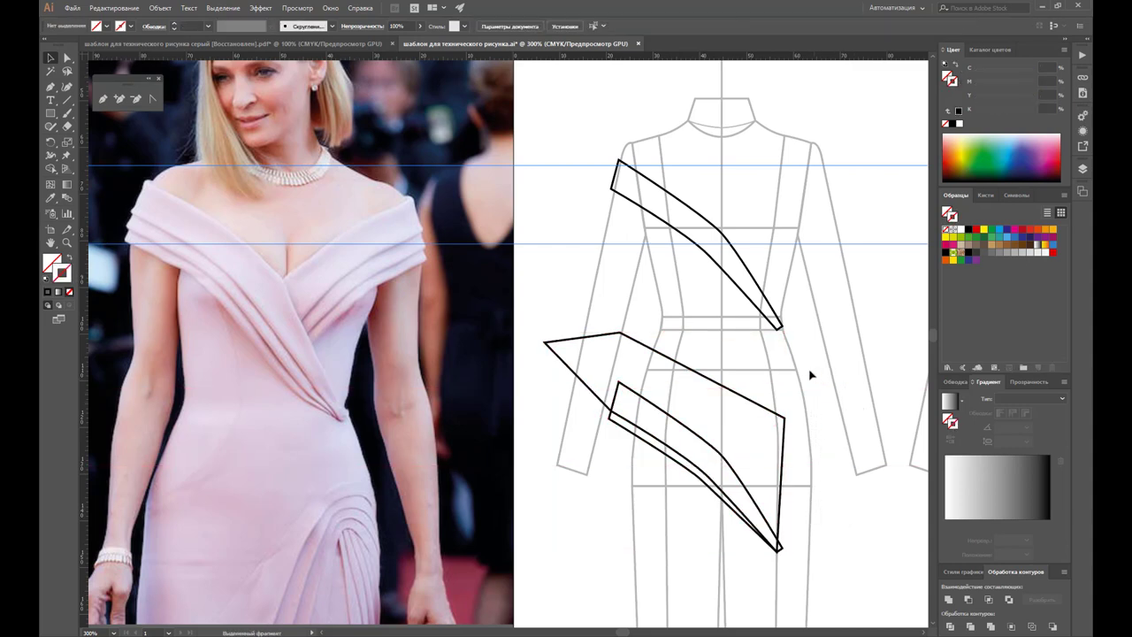
Step: Divide and ungroup the lower shapes, keep the narrow band, and move it up onto the sash
left_click_drag(809, 379, 695, 478)
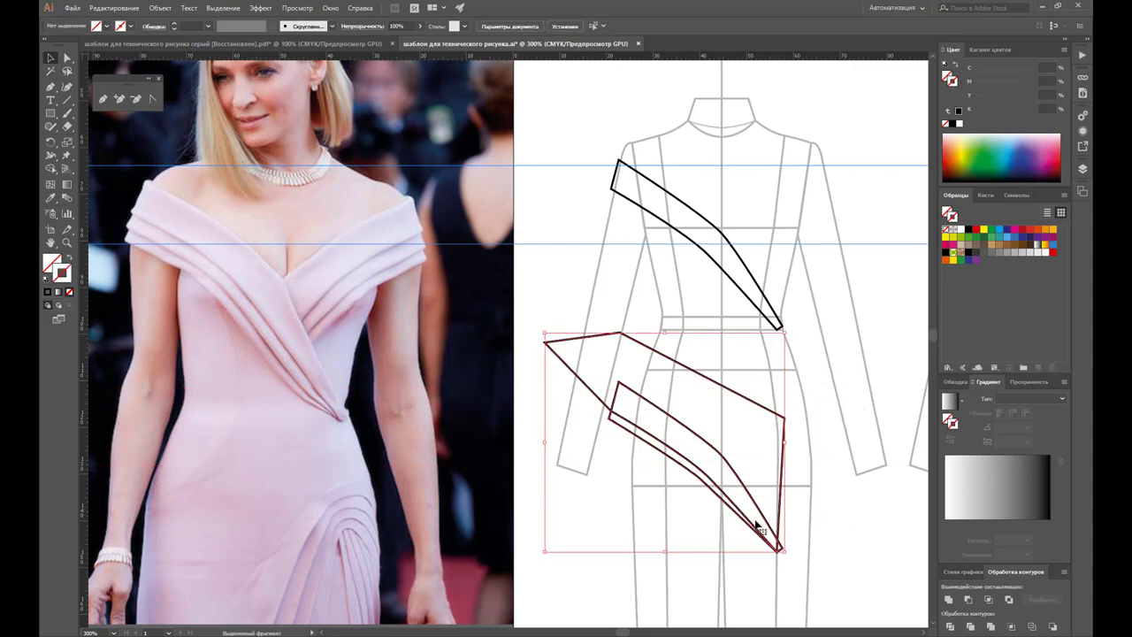
left_click(951, 626)
right_click(763, 529)
left_click(766, 406)
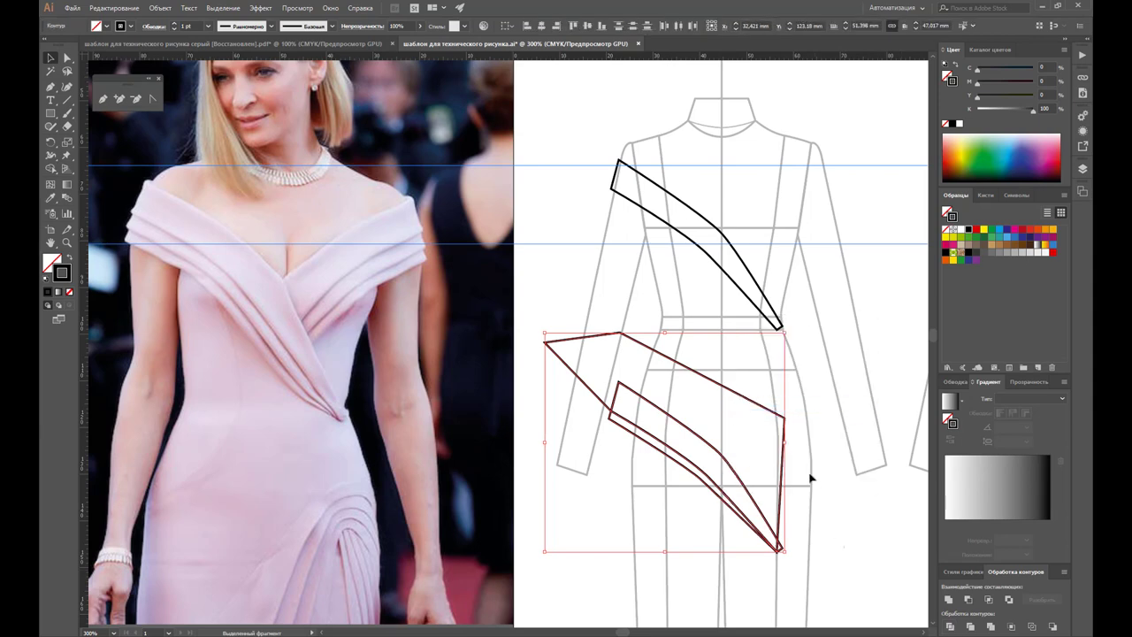
left_click(759, 469)
left_click(763, 495)
key("Delete")
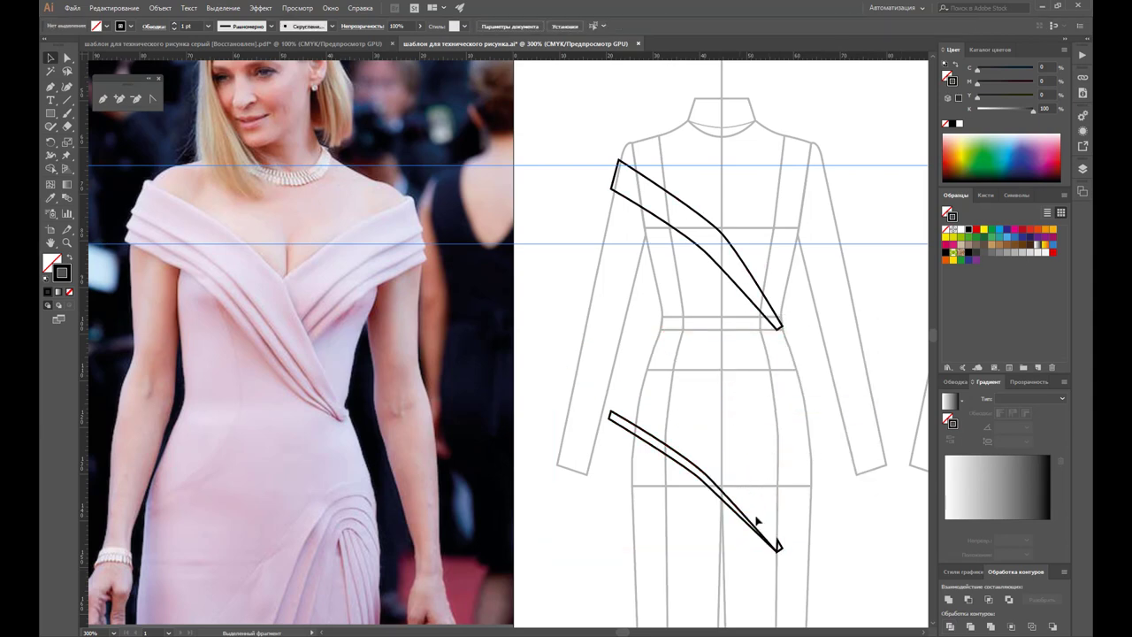
left_click(778, 545)
left_click_drag(746, 527, 745, 306)
left_click(827, 429)
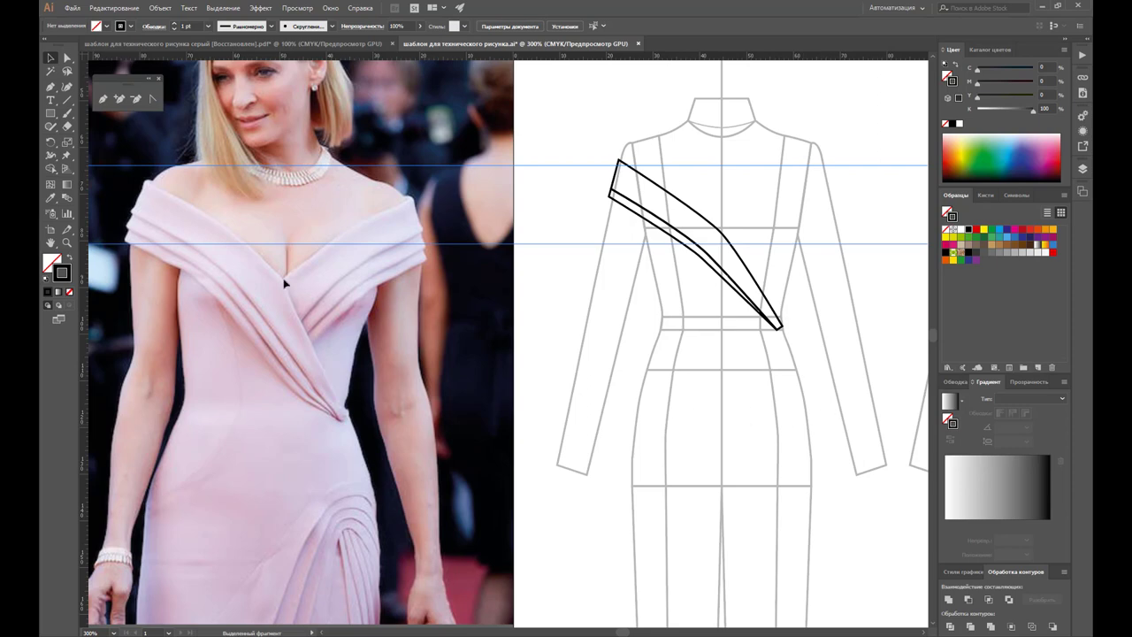
left_click(102, 98)
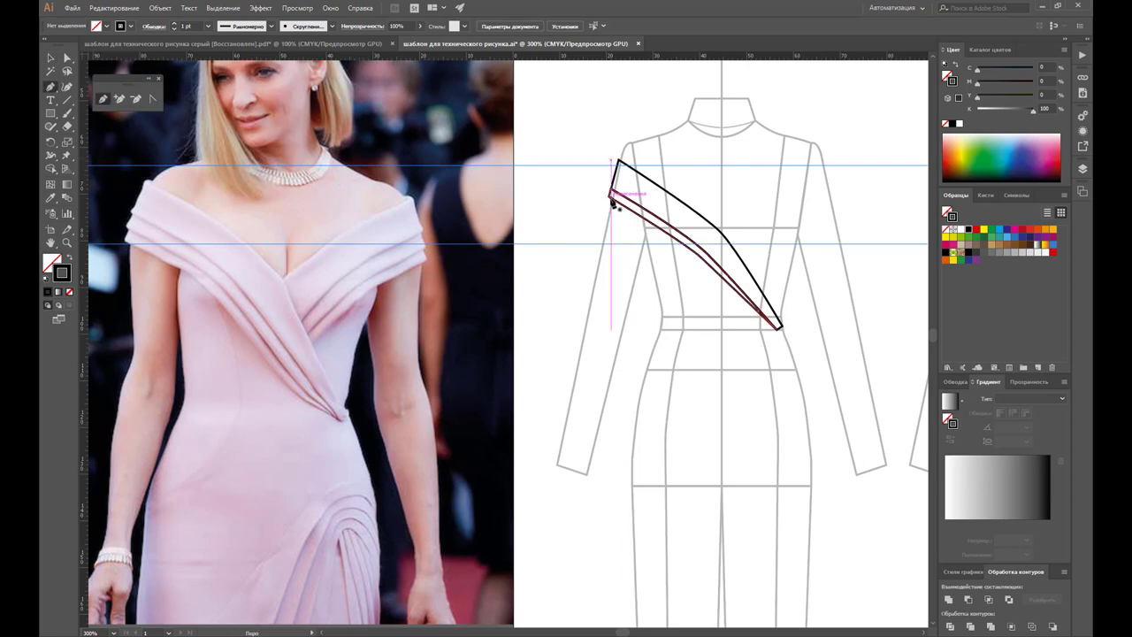
Step: Start a pen path at the sash's shoulder end and add a point at the waist tip
left_click(612, 200)
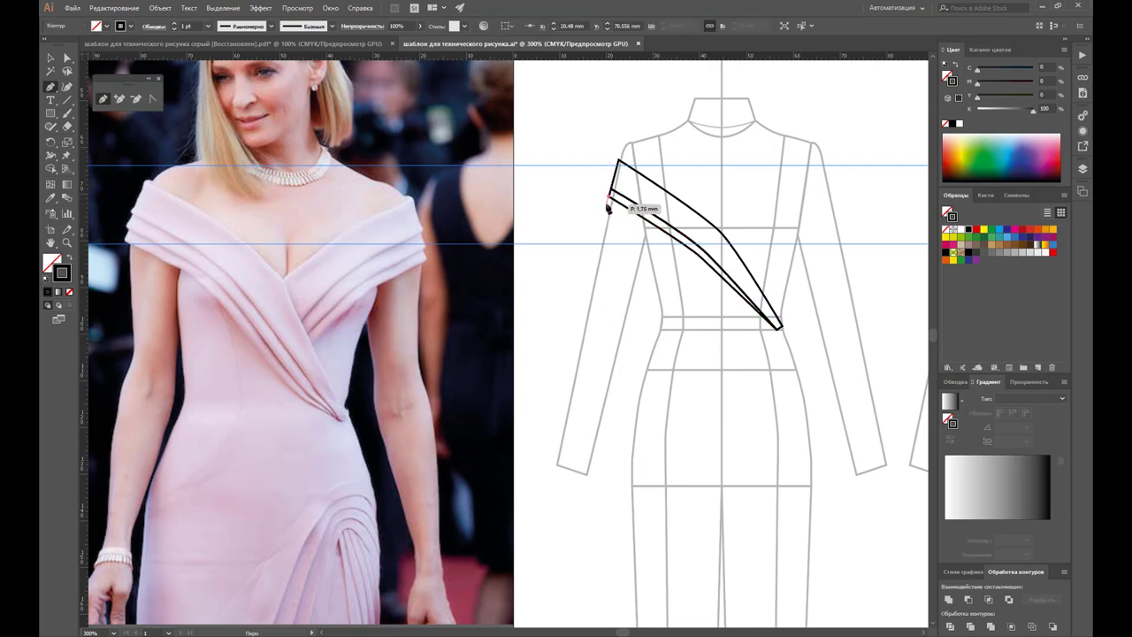
left_click(609, 203)
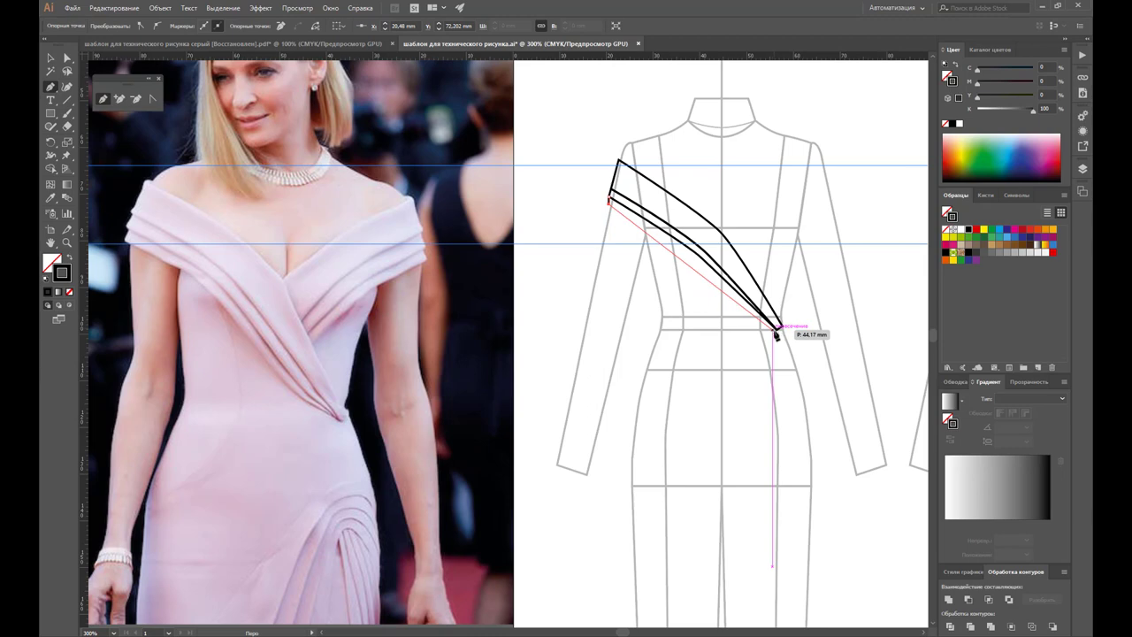
left_click(778, 327)
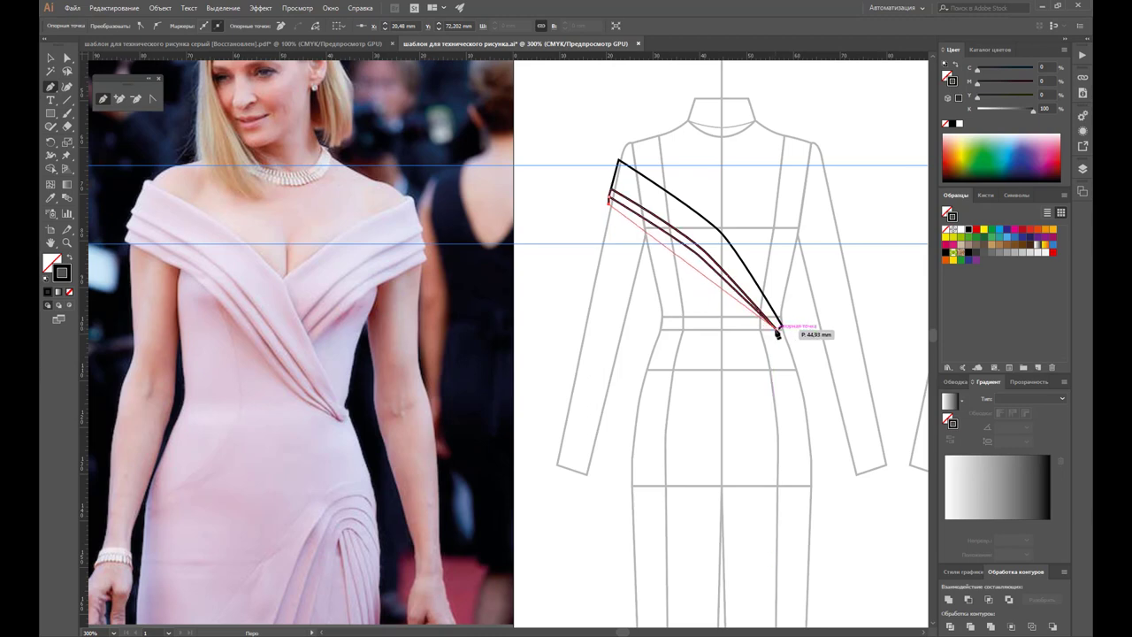
Step: Close the shape over the shoulder and curve its lower edge with an added anchor point
left_click(744, 152)
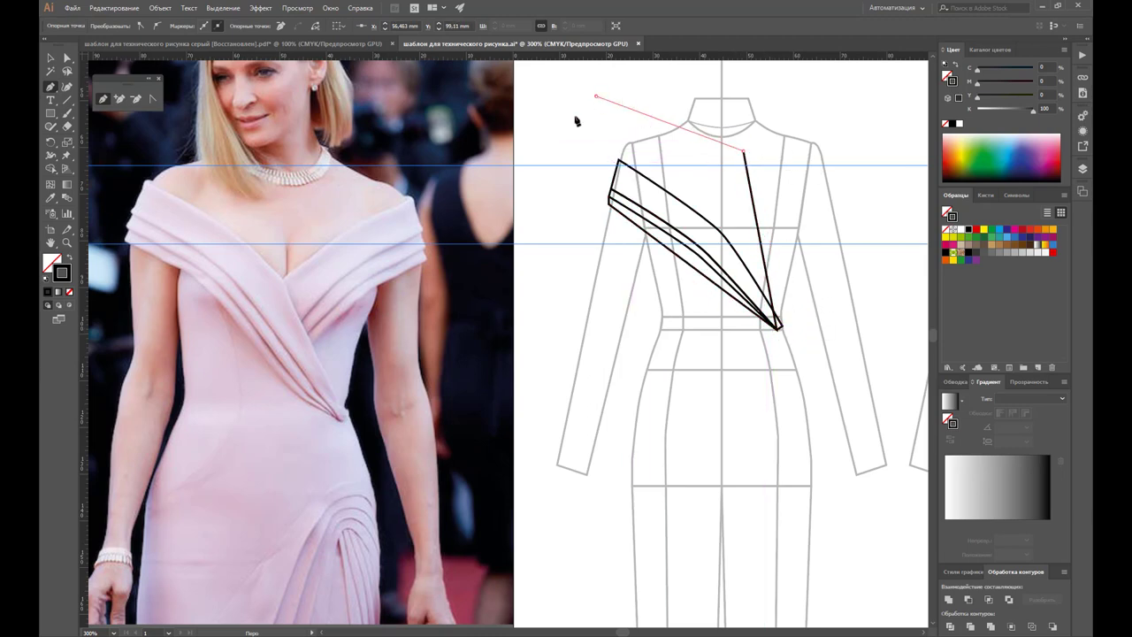
left_click(596, 96)
left_click(609, 203)
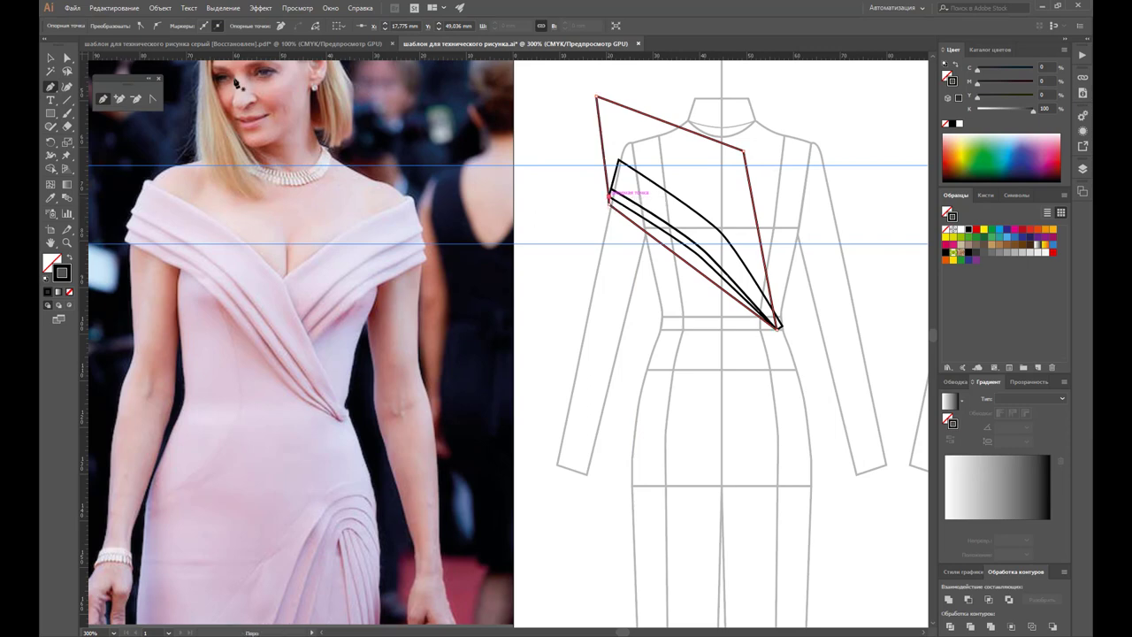
left_click(68, 58)
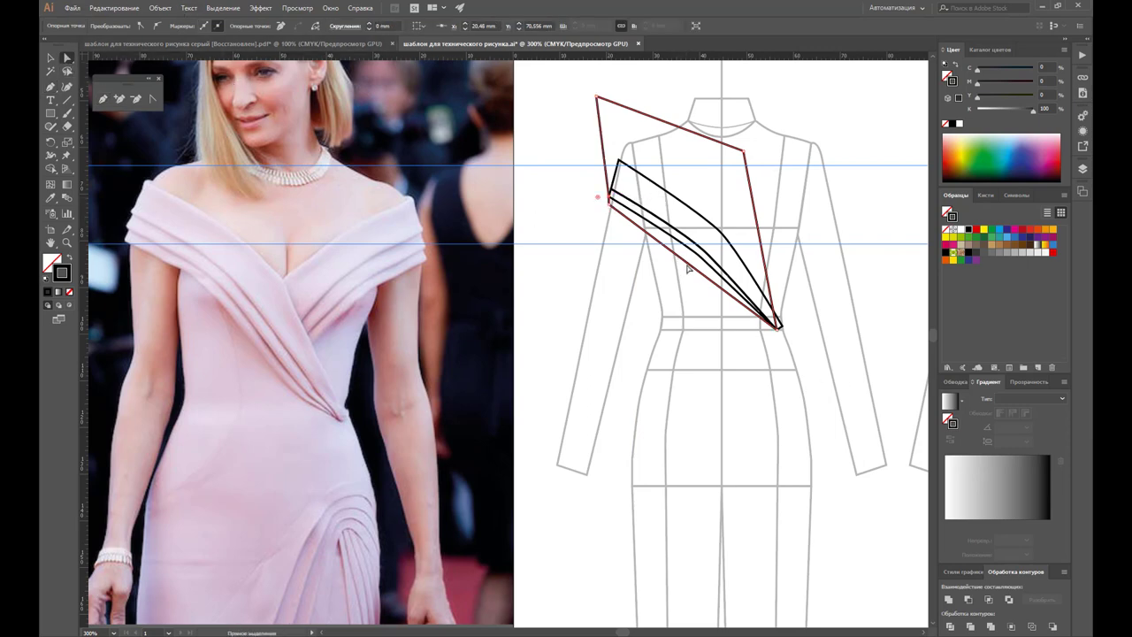
left_click(687, 266)
left_click(120, 99)
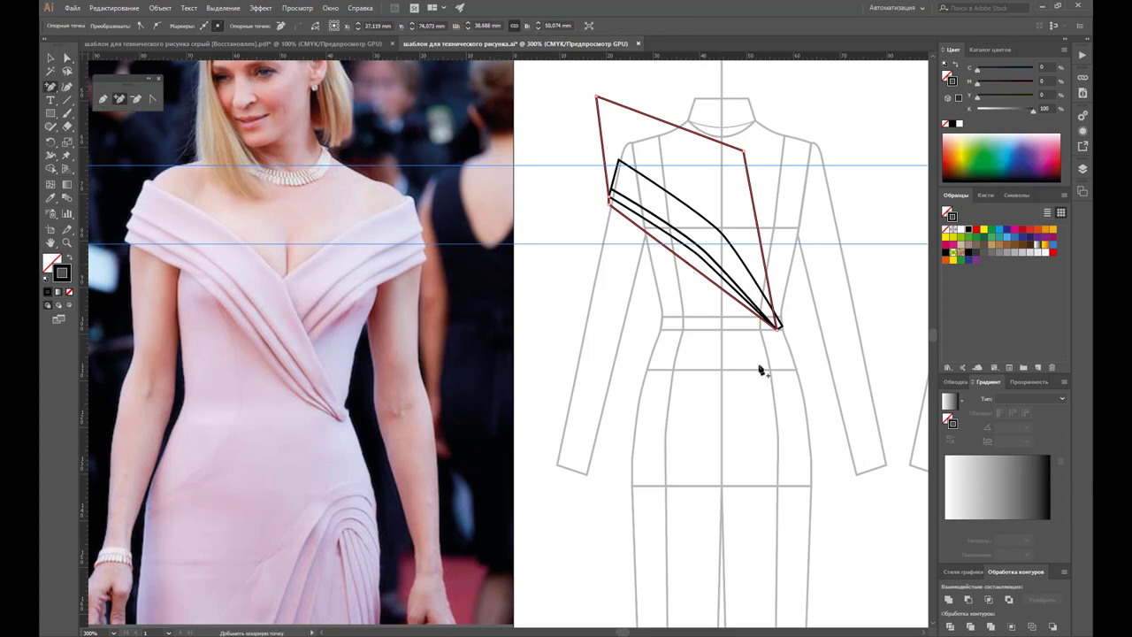
left_click(687, 261)
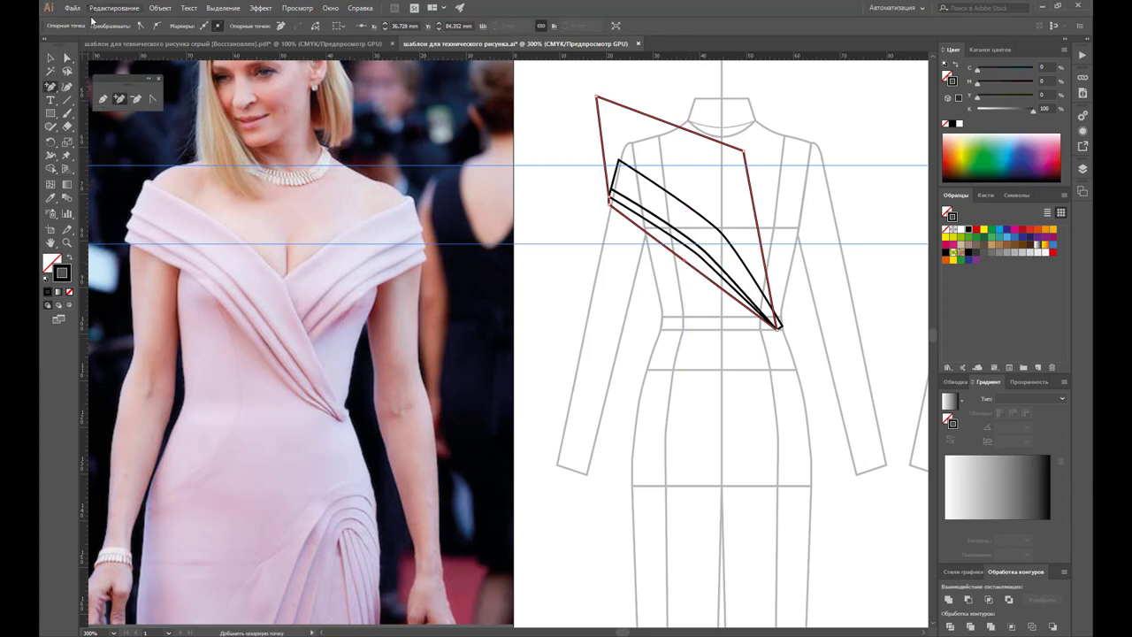
left_click(67, 59)
left_click_drag(688, 257, 698, 263)
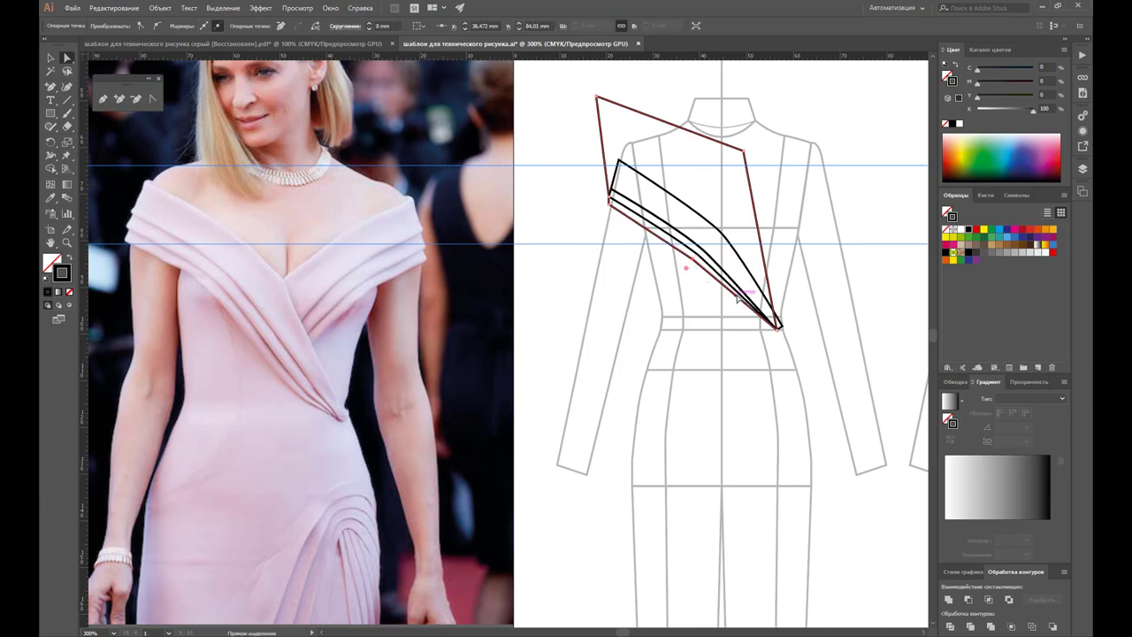
Step: Select the new shape, undo an accidental move, and deselect everything
left_click(49, 58)
left_click(651, 232)
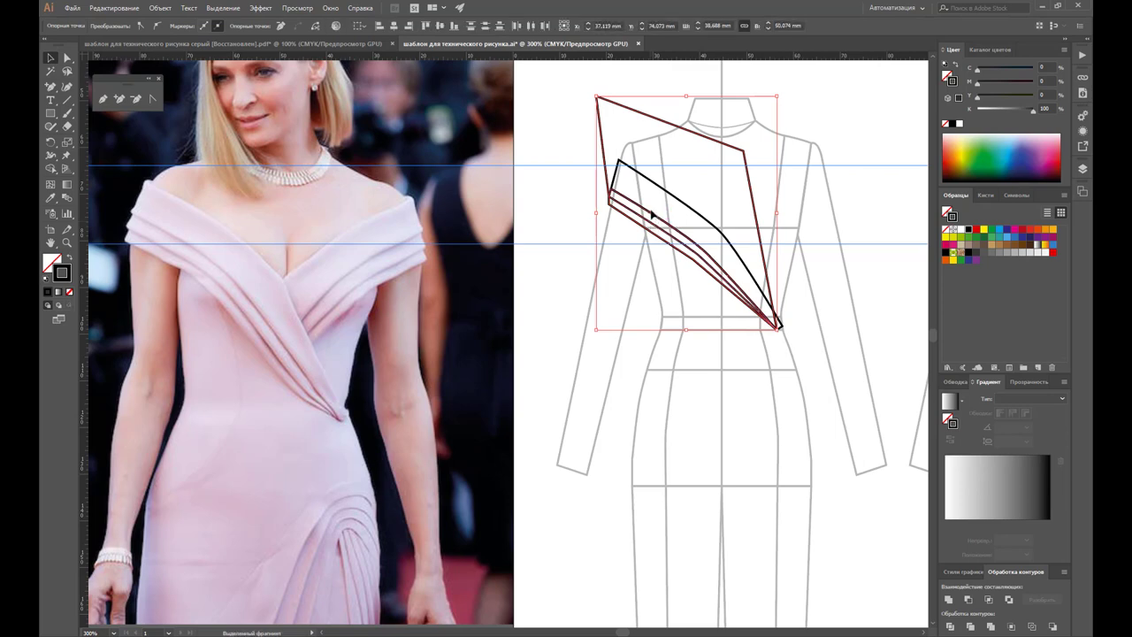
left_click_drag(654, 222, 619, 301)
key("ctrl+z")
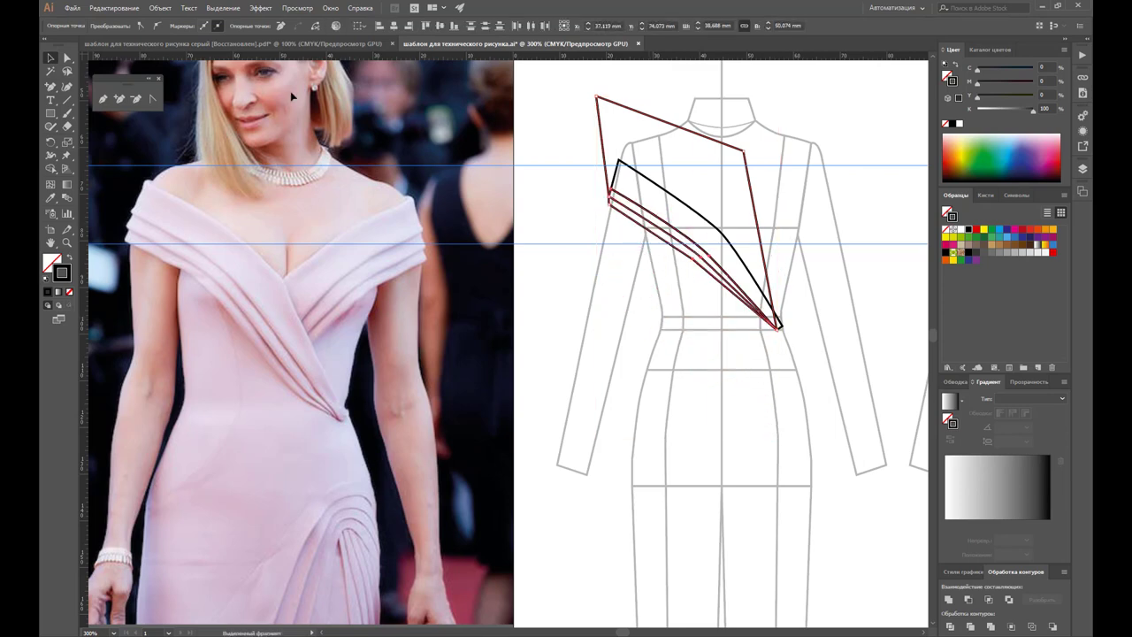
left_click(678, 277)
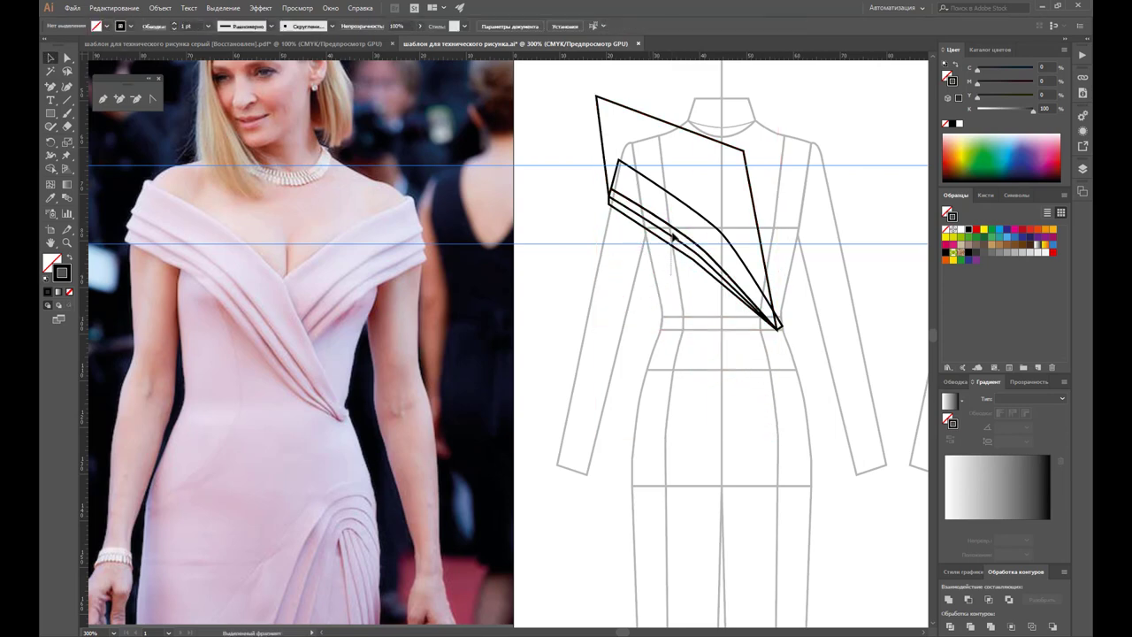
Step: Copy the shapes lower on the figure, then divide and ungroup them into separate pieces
left_click_drag(673, 237, 653, 439)
left_click(845, 502)
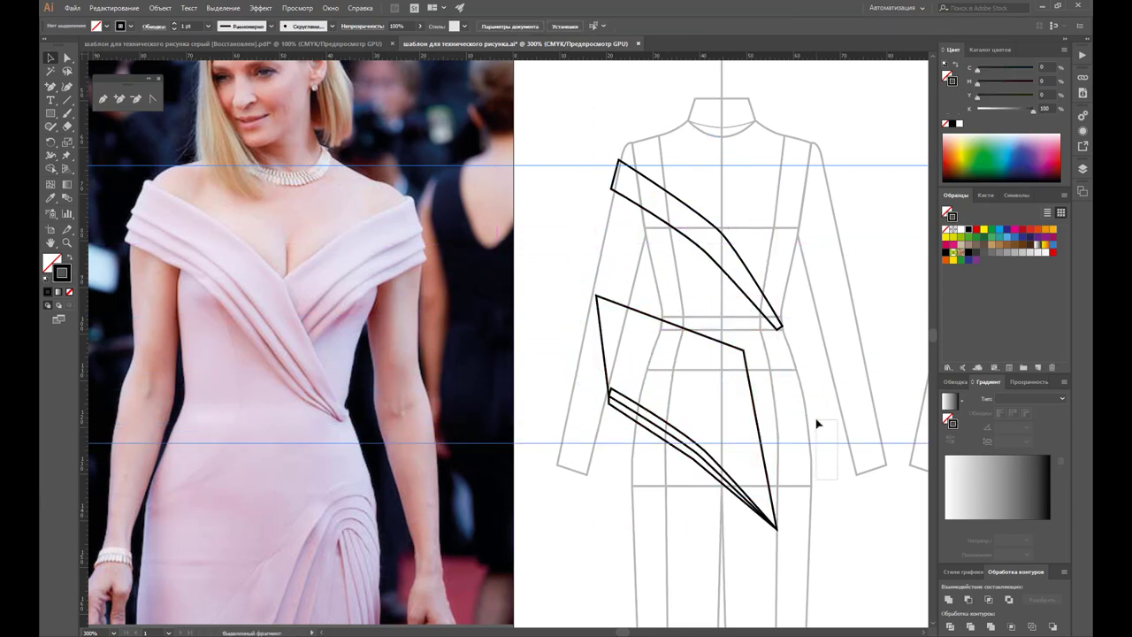
left_click(680, 522)
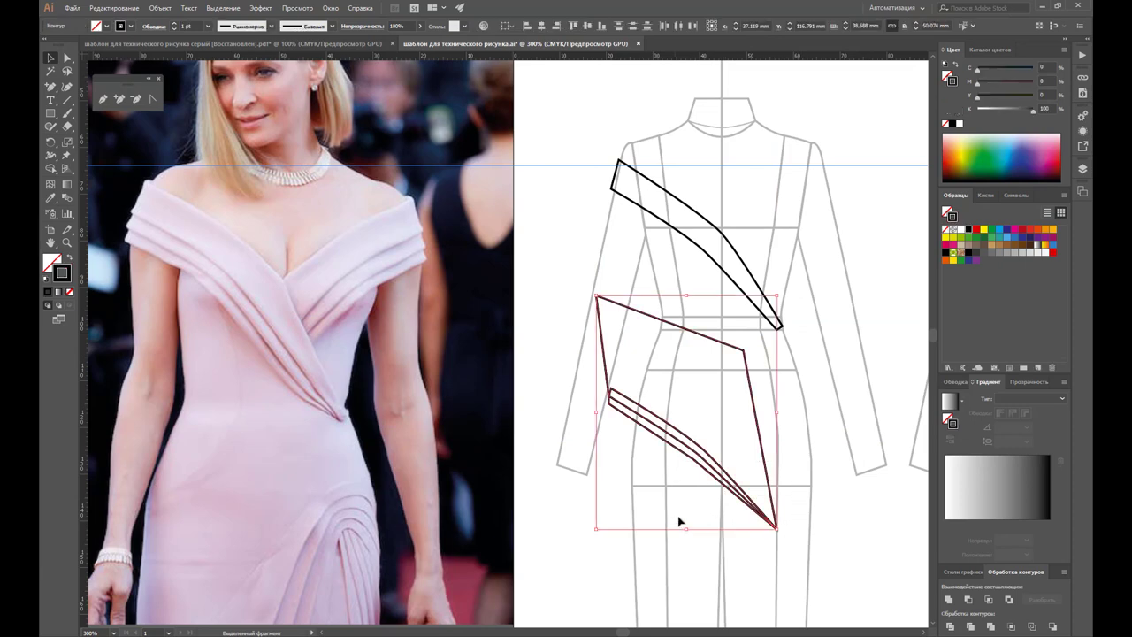
left_click(950, 626)
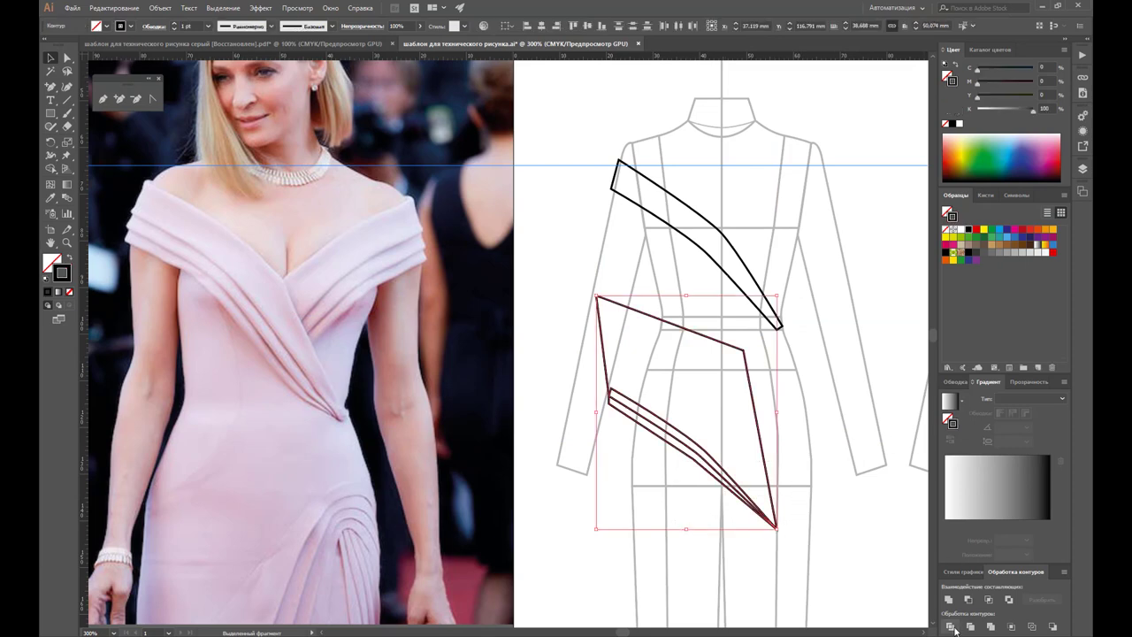
right_click(724, 480)
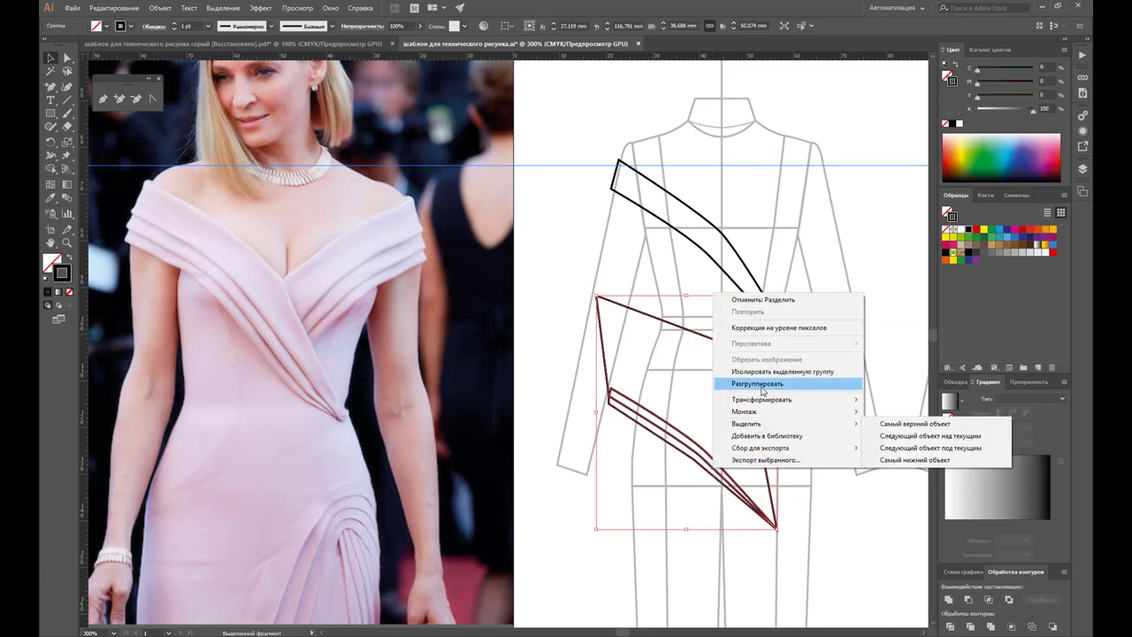
left_click(757, 383)
Step: Delete the quadrilateral piece and move the thin fold strip up beneath the shoulder strap
left_click(834, 537)
left_click(690, 448)
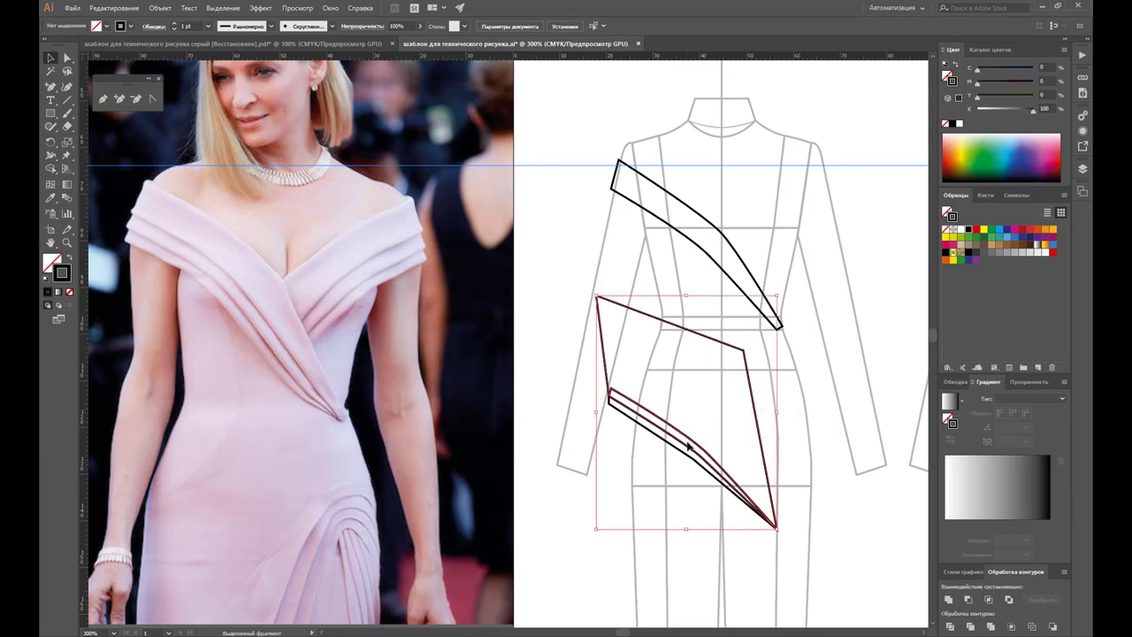
key("Delete")
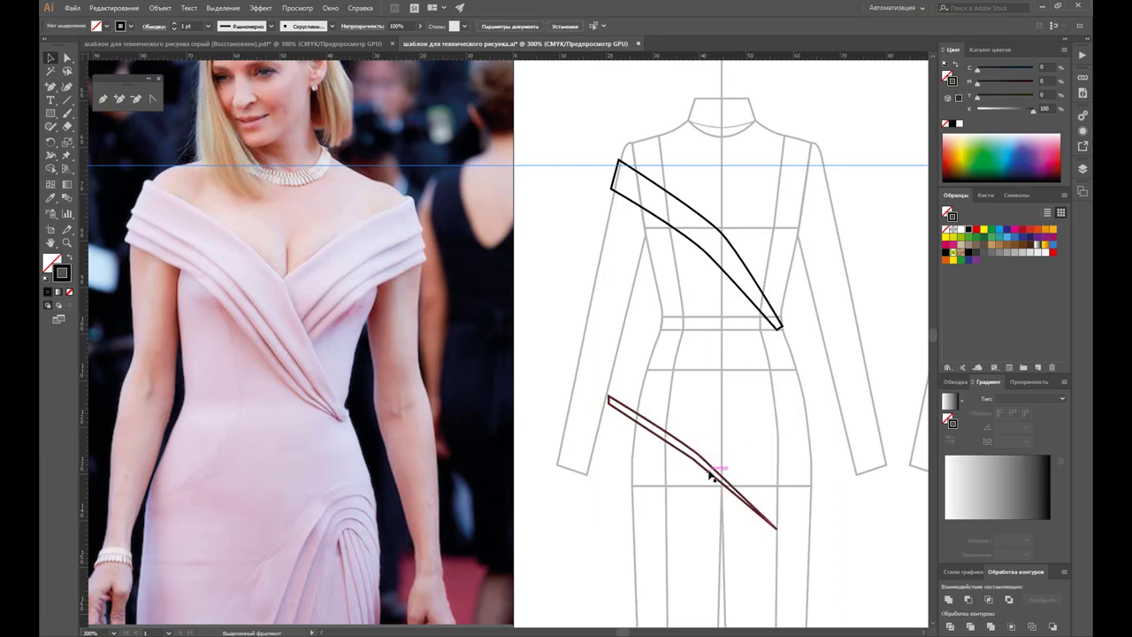
key("ctrl+z")
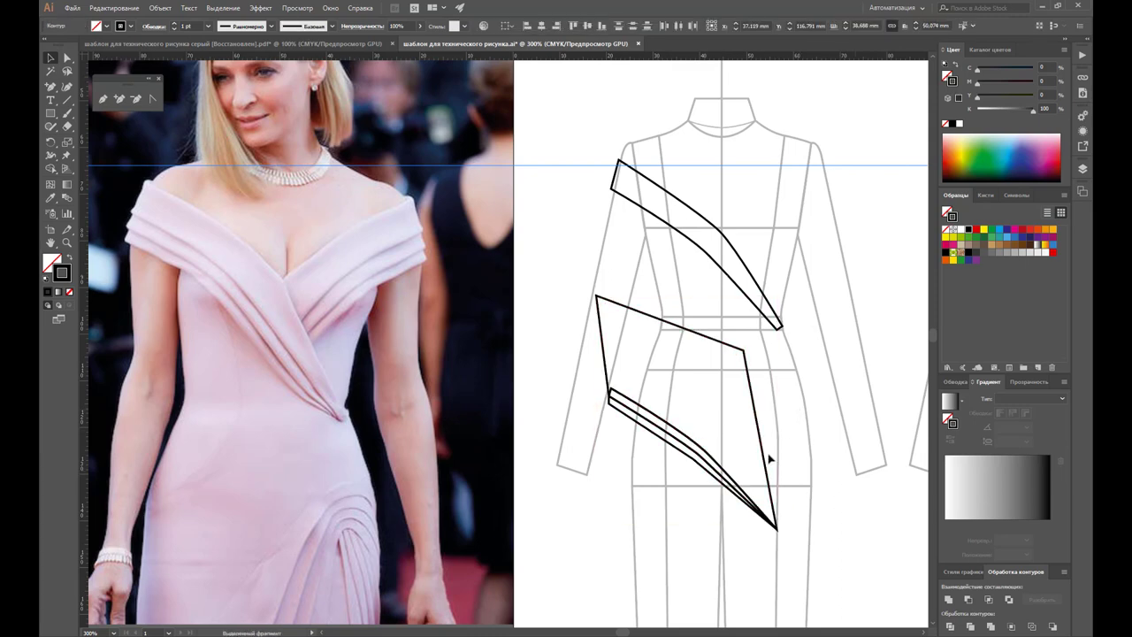
left_click(763, 445)
key("Delete")
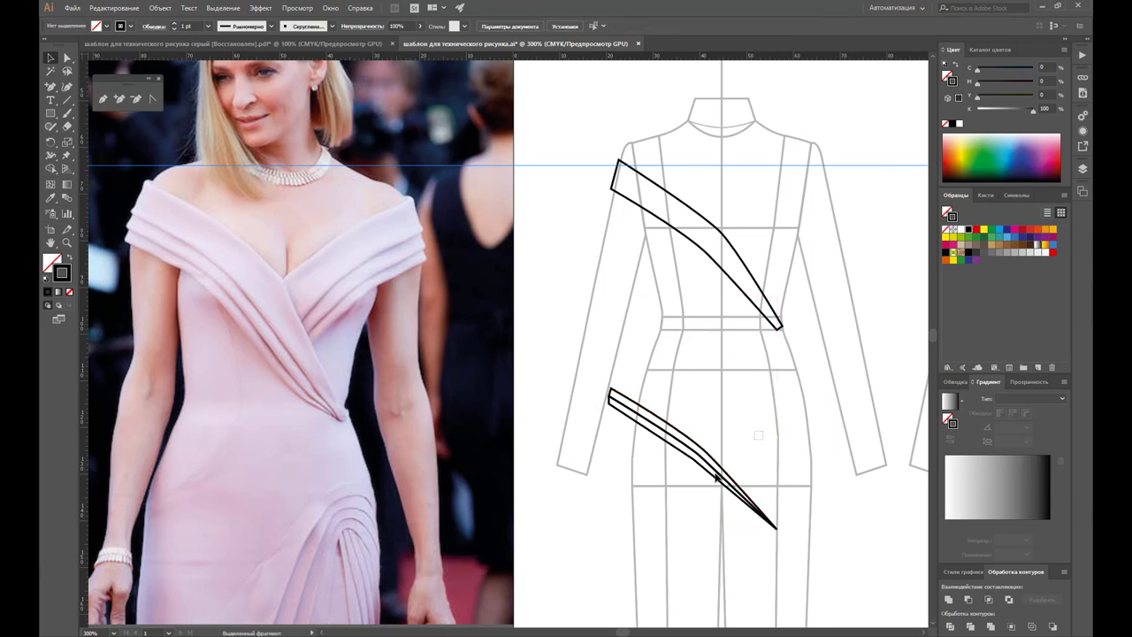
left_click(716, 478)
mouse_move(724, 452)
left_mouse_down()
mouse_move(723, 296)
mouse_move(750, 329)
left_mouse_up()
left_click(837, 387)
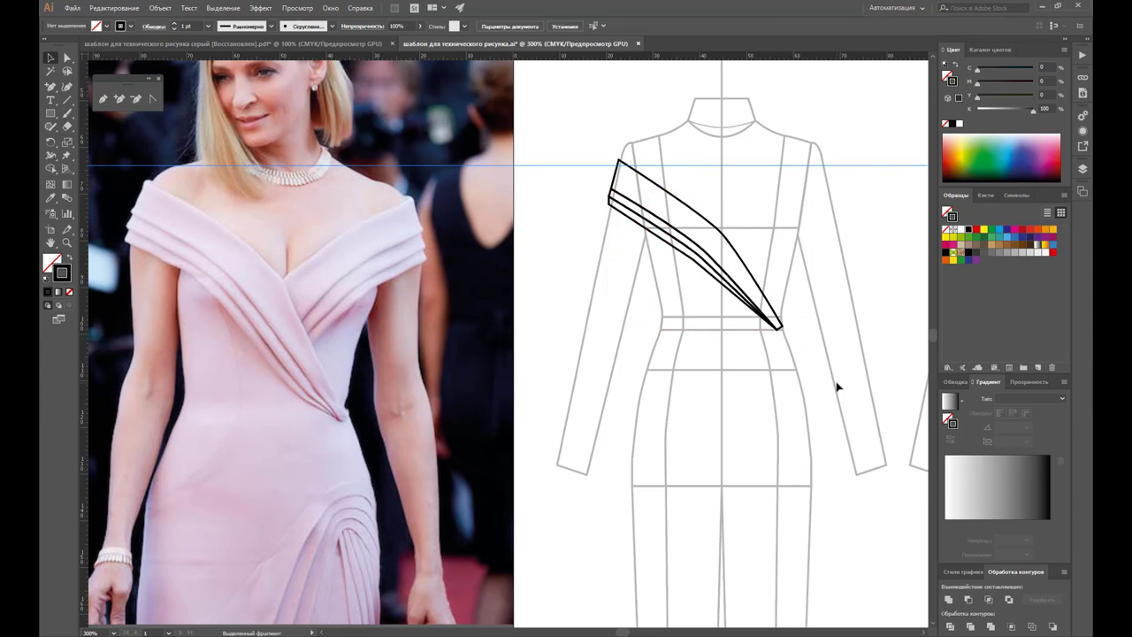
Step: Zoom in on the strap and move the fold strip's upper end point onto the strap edge
left_click(66, 241)
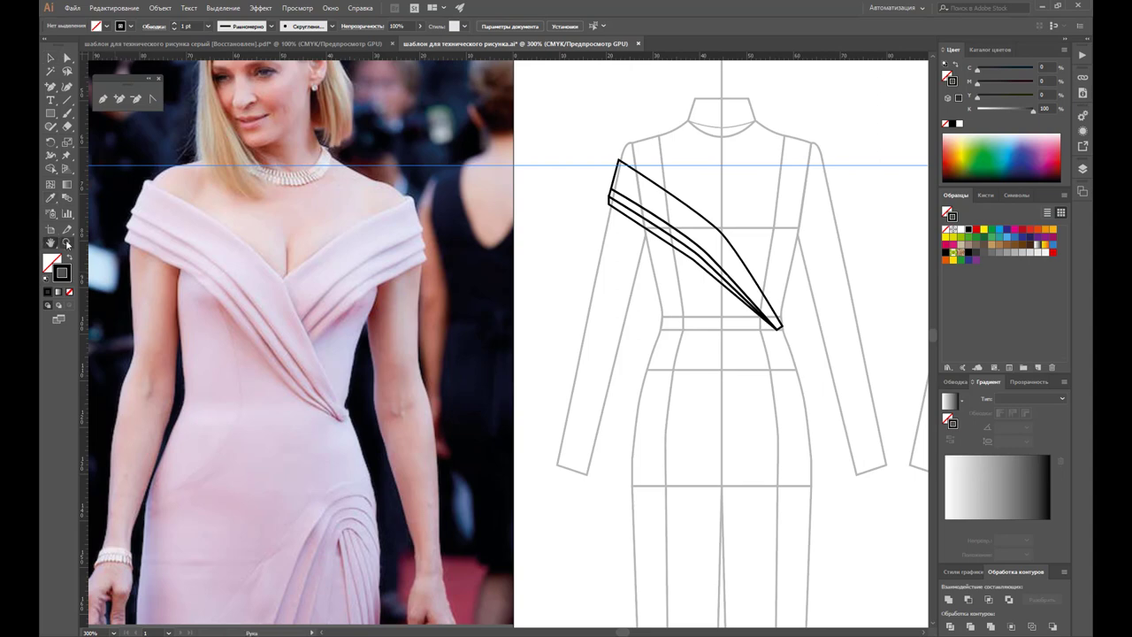
left_click(663, 257)
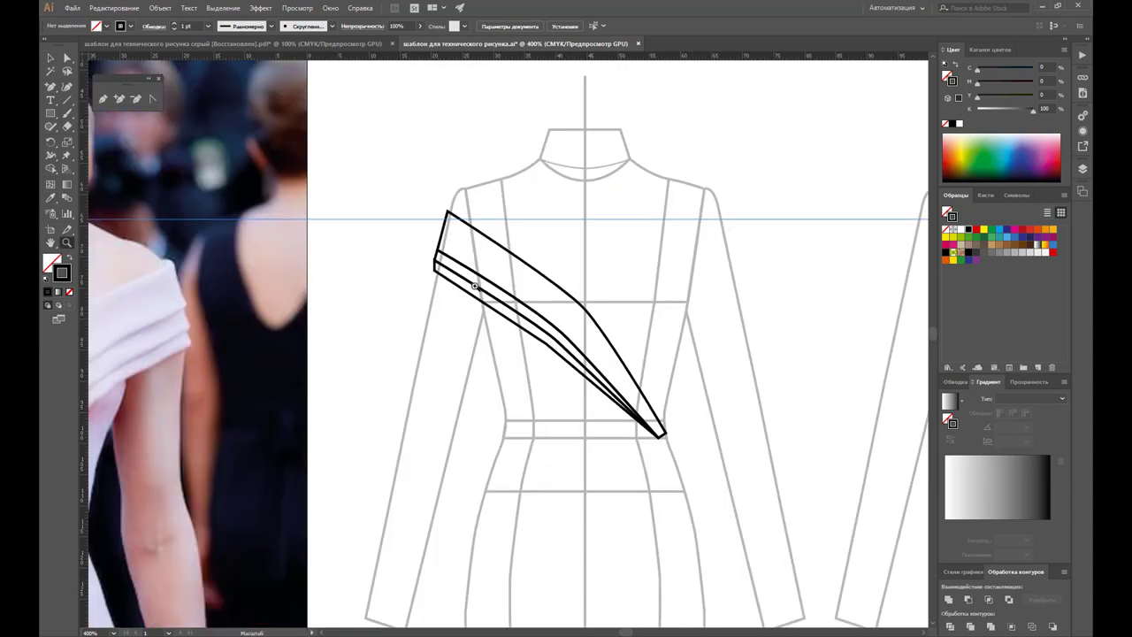
left_click(475, 286)
left_click(473, 356)
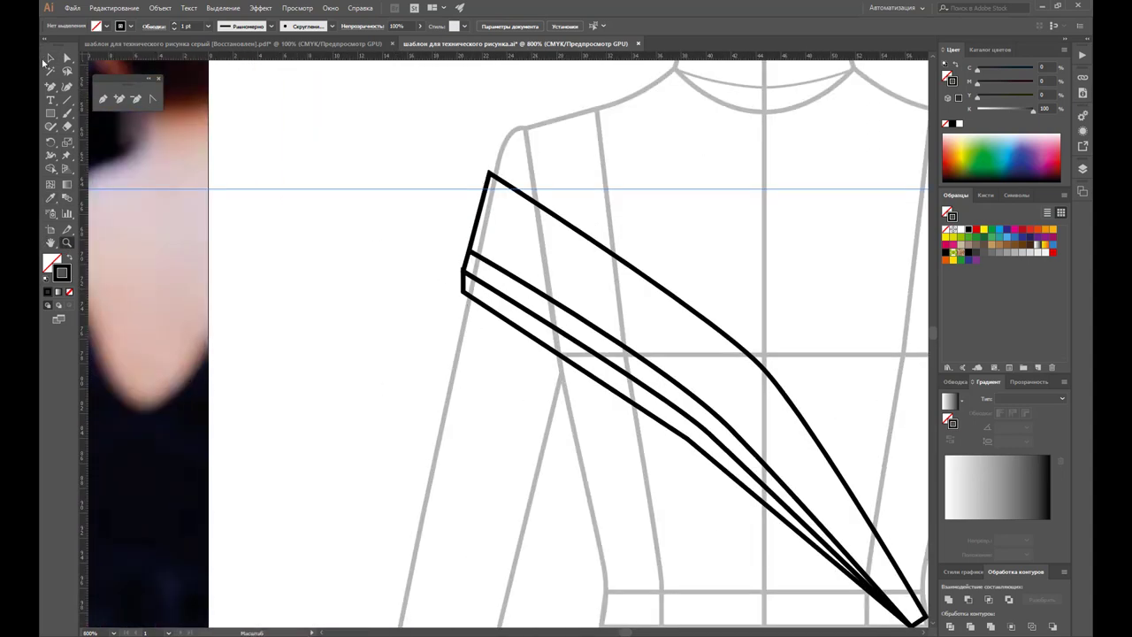
left_click(66, 57)
left_click(464, 292)
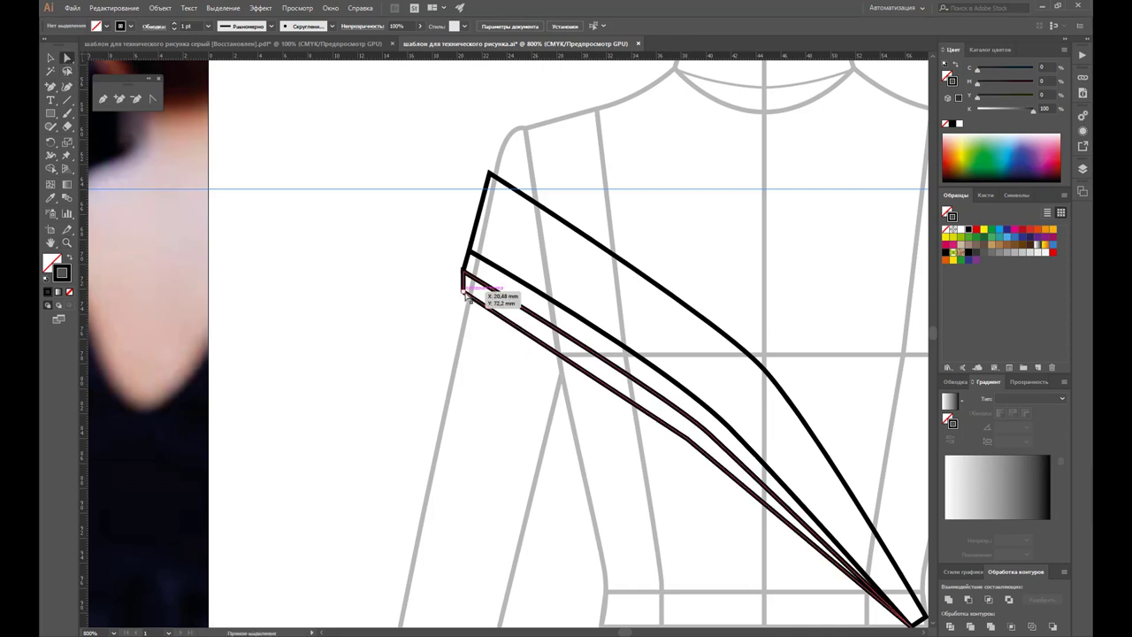
left_click_drag(466, 295, 460, 293)
left_click(465, 295)
left_click(463, 296)
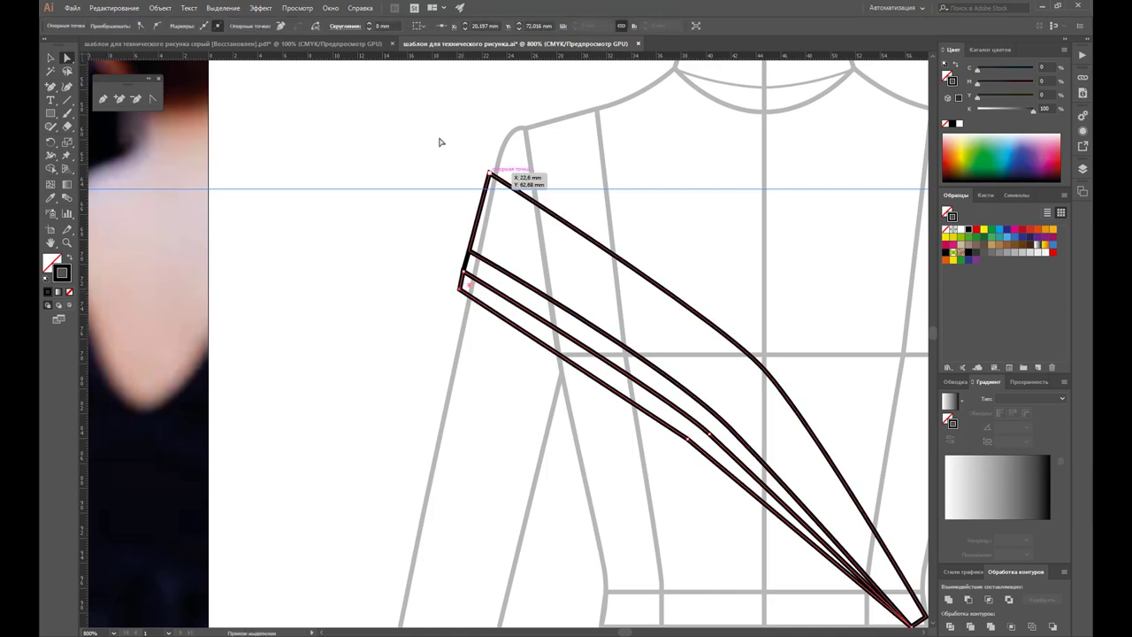
Step: Give all three strap outlines a Round Join stroke in the Stroke panel
left_click(51, 58)
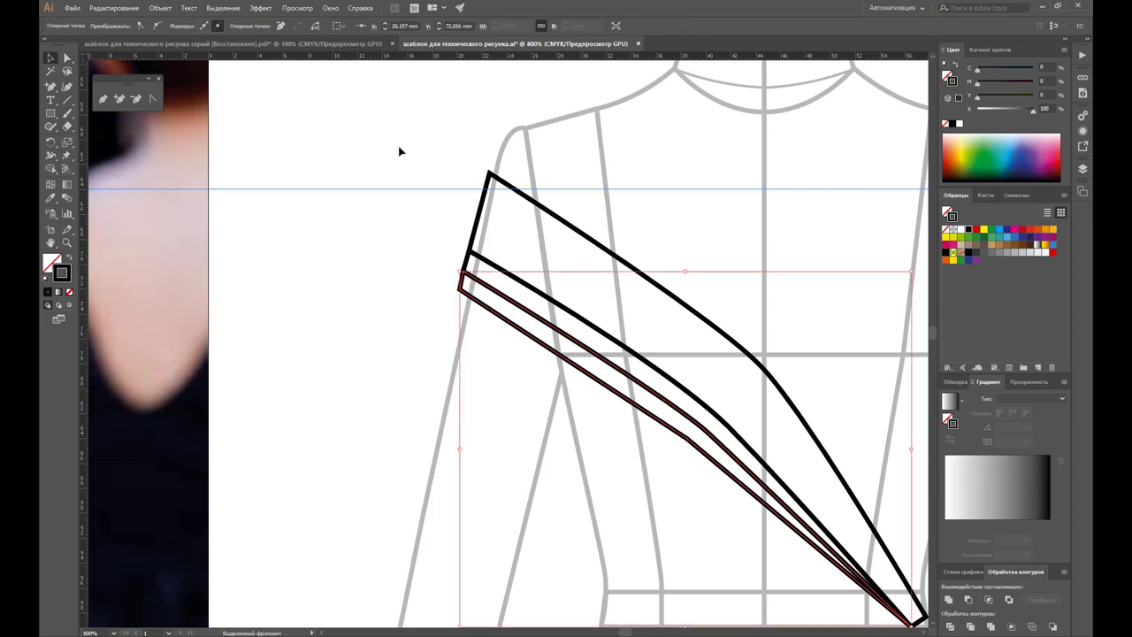
left_click_drag(399, 150, 551, 379)
left_click_drag(409, 222, 521, 371)
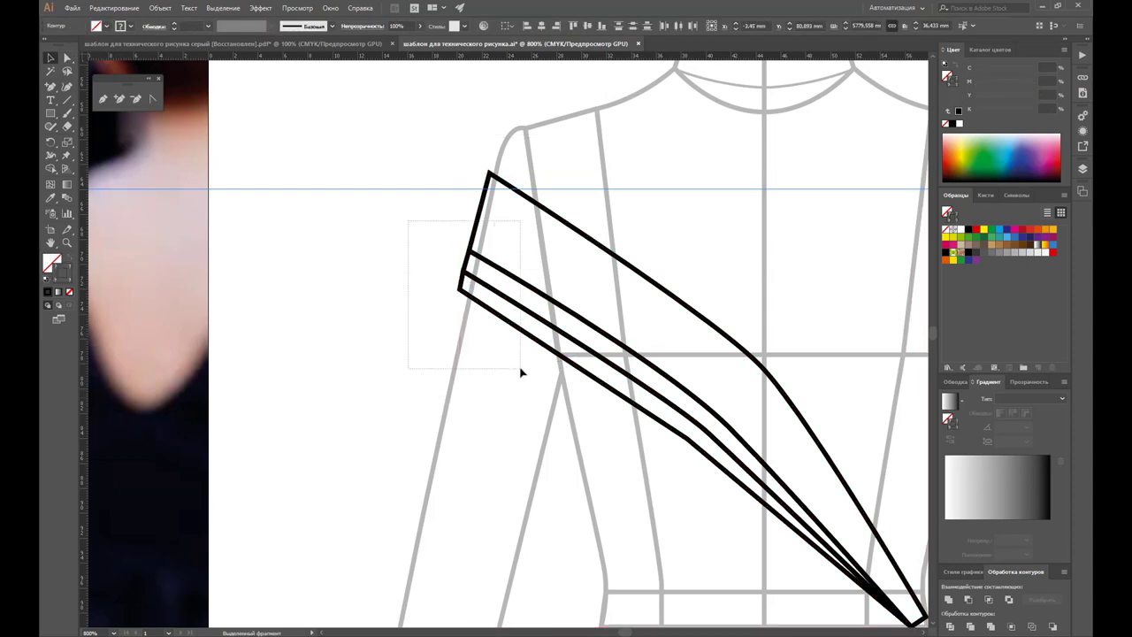
left_click(986, 195)
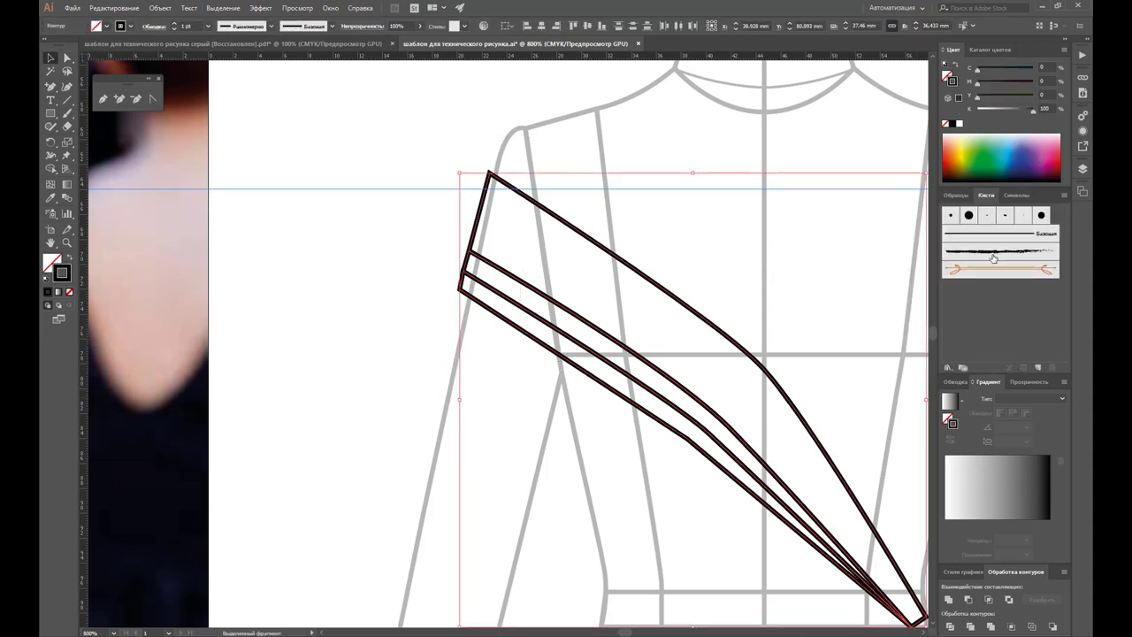
left_click(958, 381)
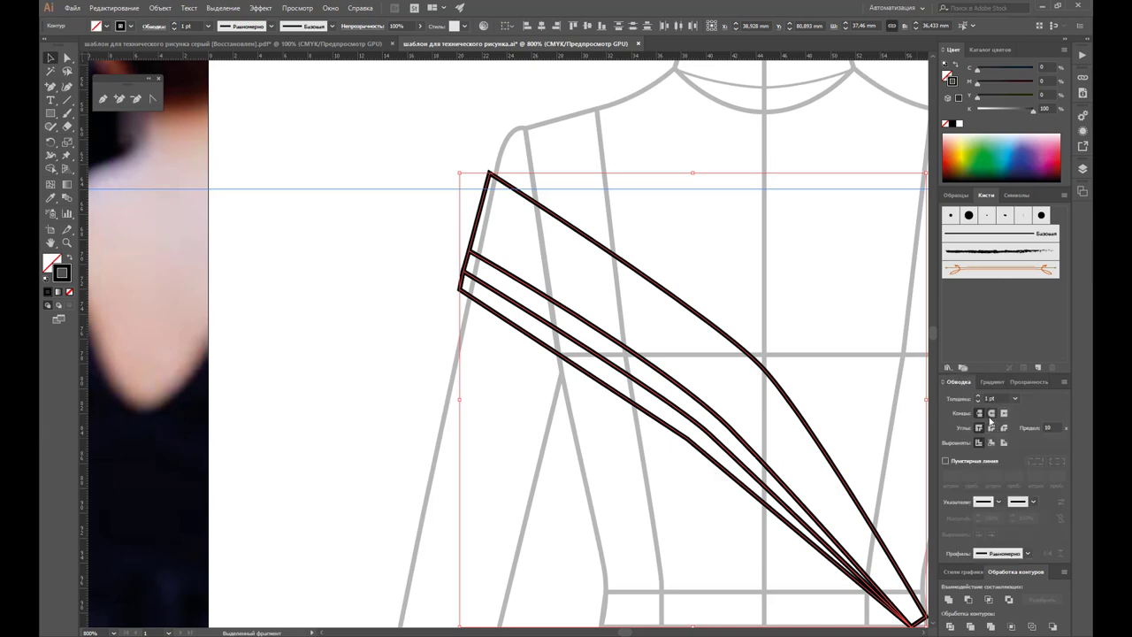
left_click(992, 428)
left_click(512, 318)
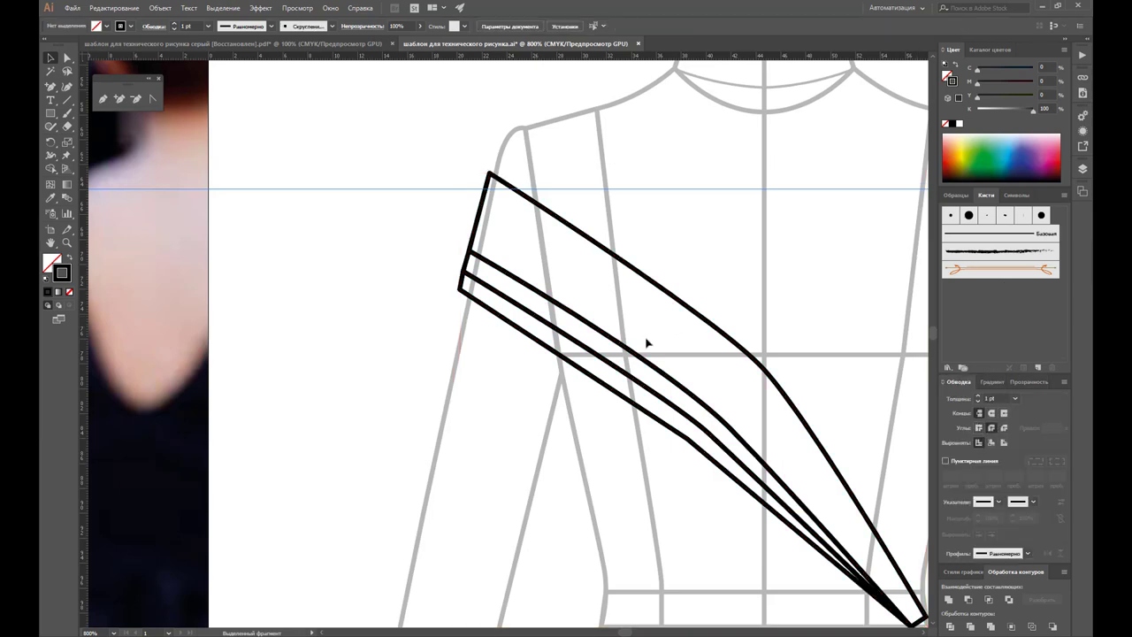
key("z")
left_click(684, 301, "alt")
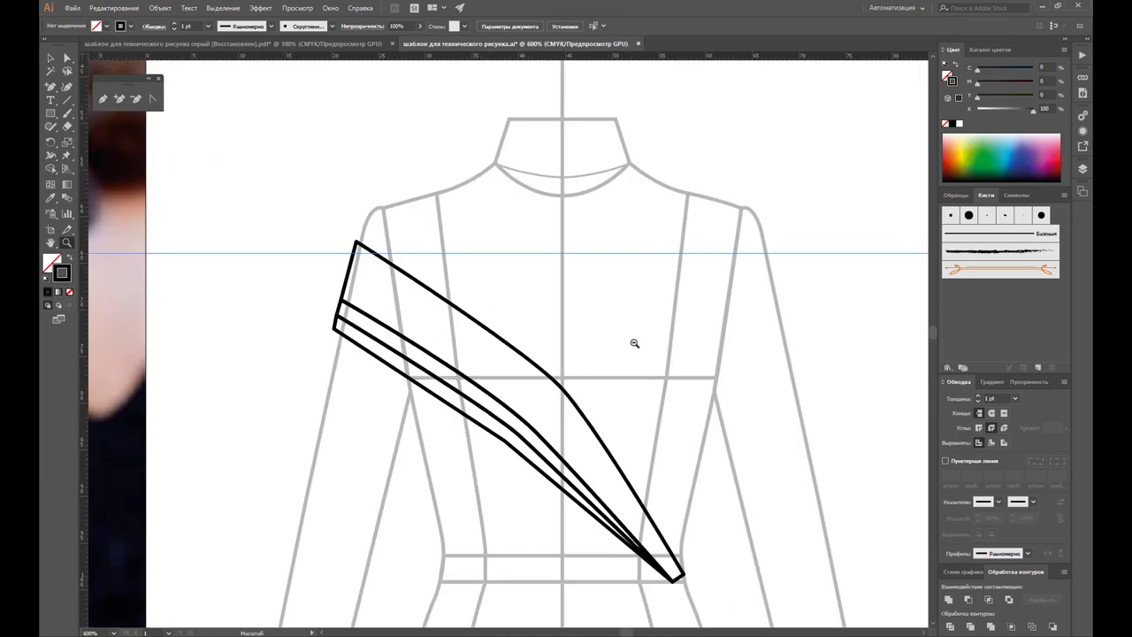
left_click(633, 345, "alt")
left_click(480, 372, "alt")
left_click(574, 361, "alt")
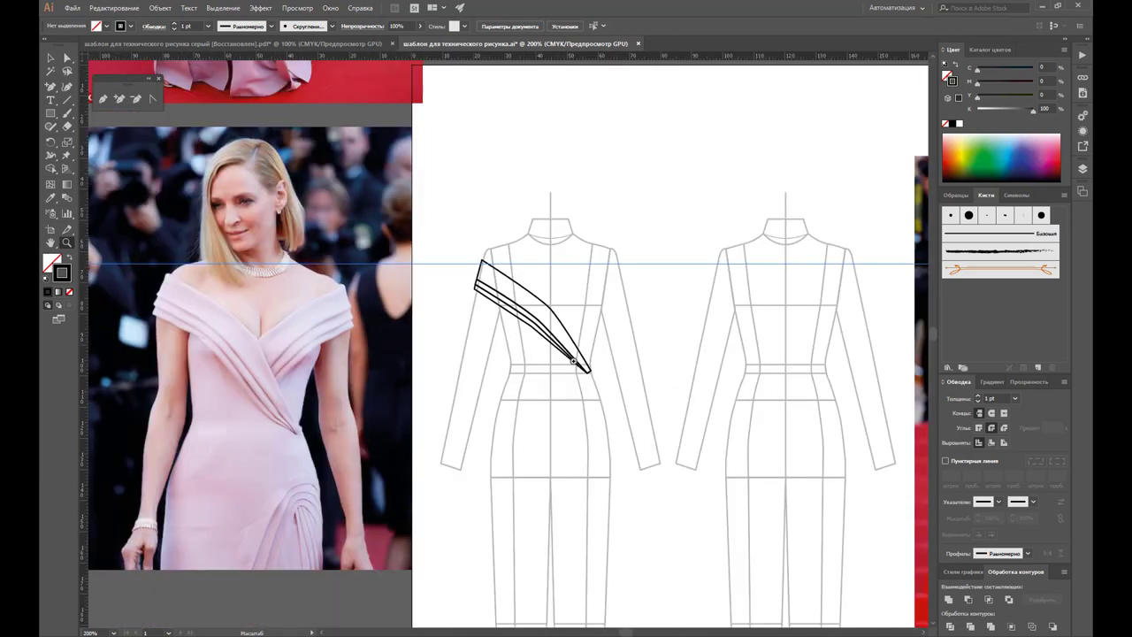
left_click(471, 344, "alt")
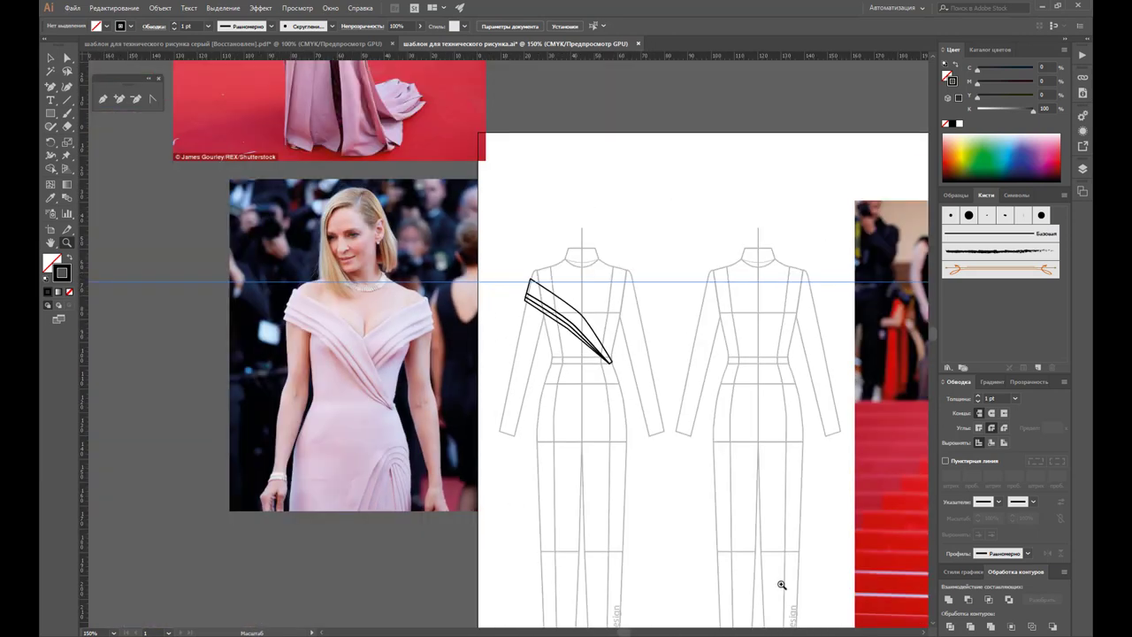
scroll(623, 631, "left", 5)
scroll(628, 628, "left", 1)
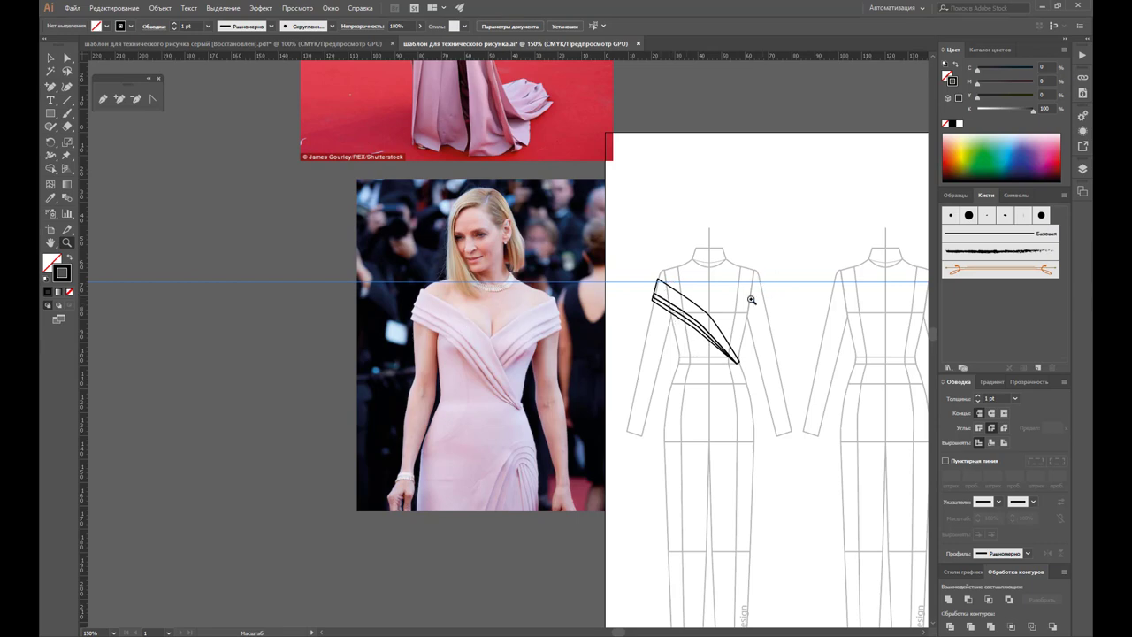
left_click(732, 328)
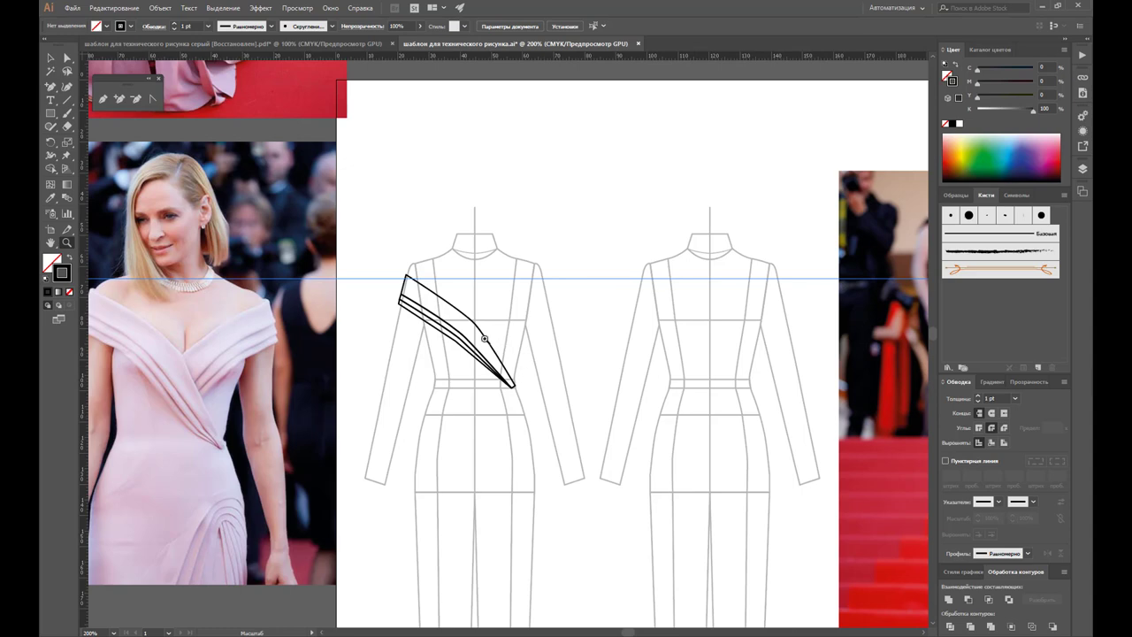
left_click(485, 338)
left_click(501, 308)
left_click(52, 58)
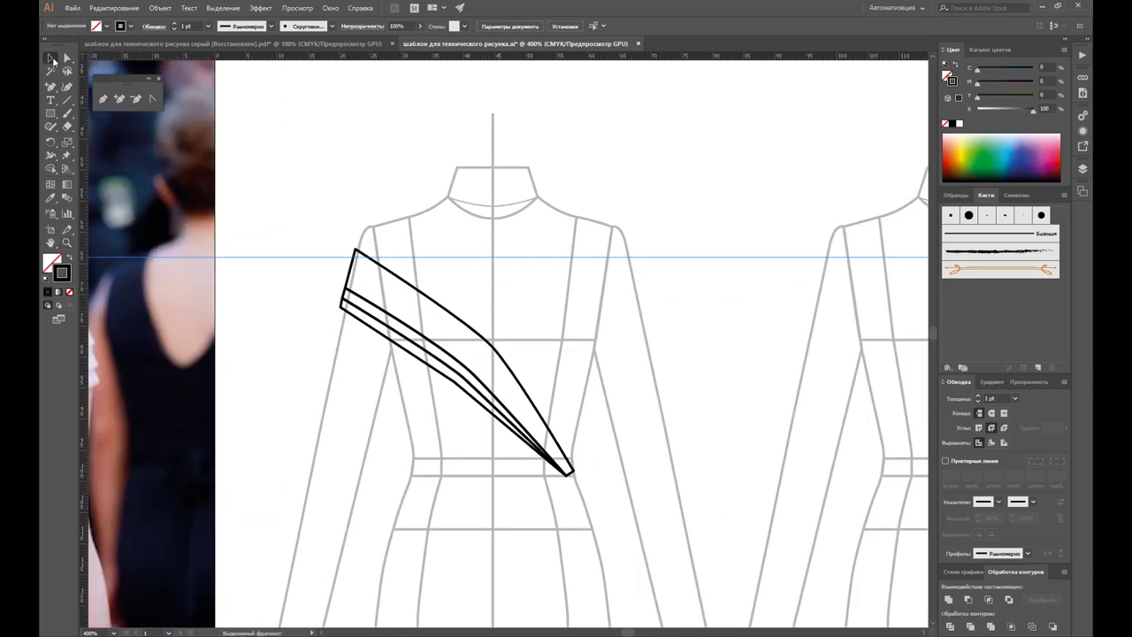
Step: Delete the horizontal guide and mirror a copy of the strap across the centre line into an X
left_click(292, 257)
key("Delete")
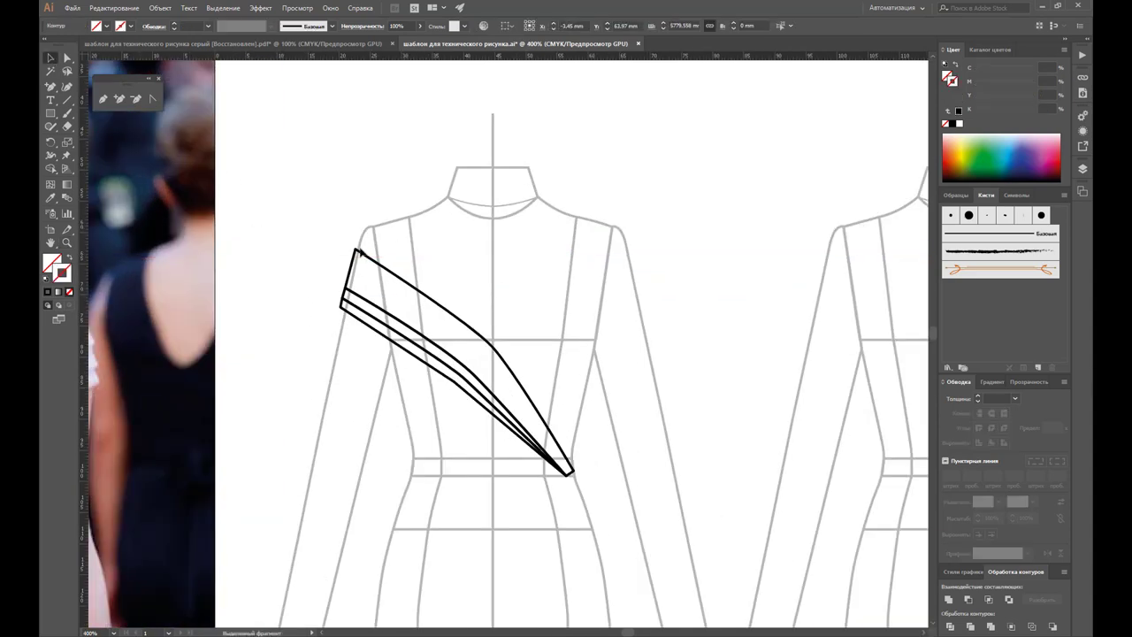
key("ctrl+a")
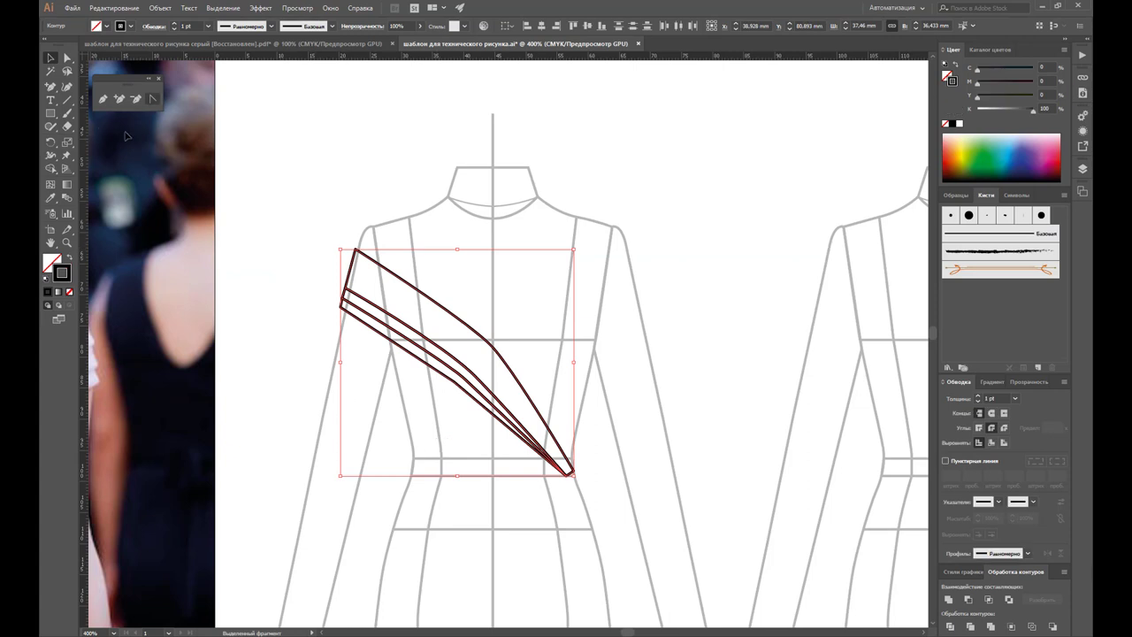
left_click(52, 143)
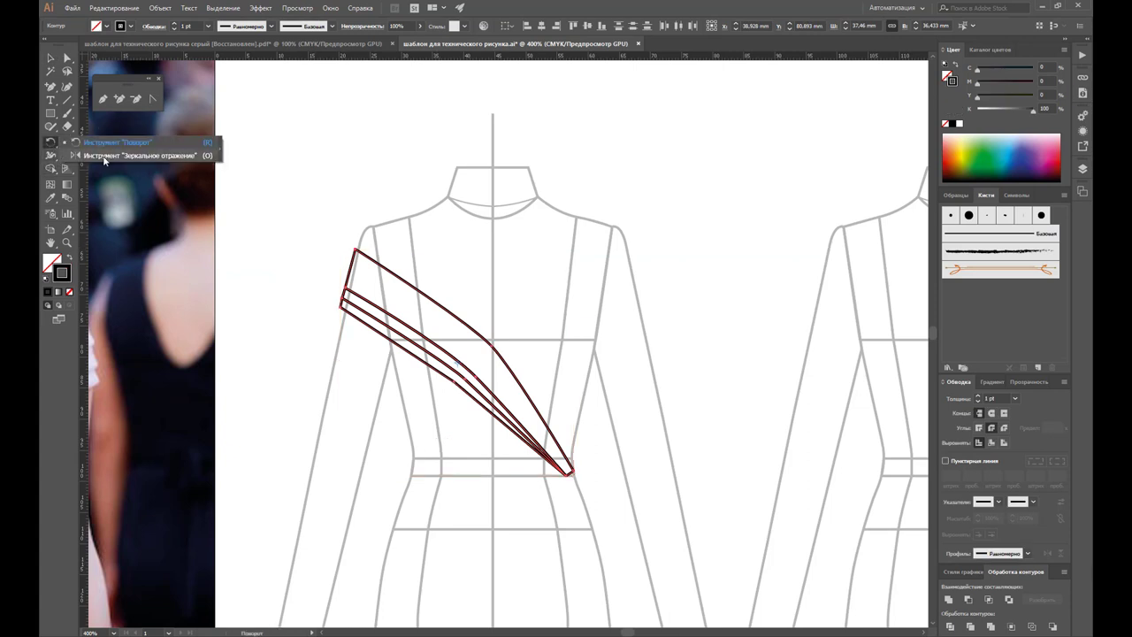
left_click_drag(53, 146, 85, 146)
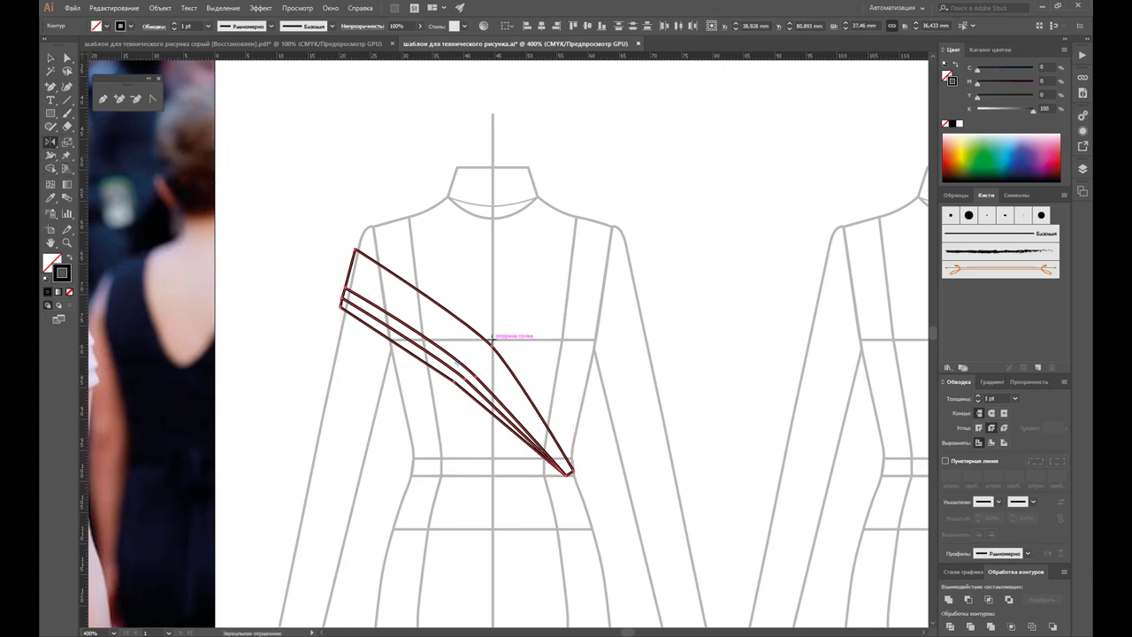
left_click(493, 337)
left_click_drag(439, 333, 581, 339)
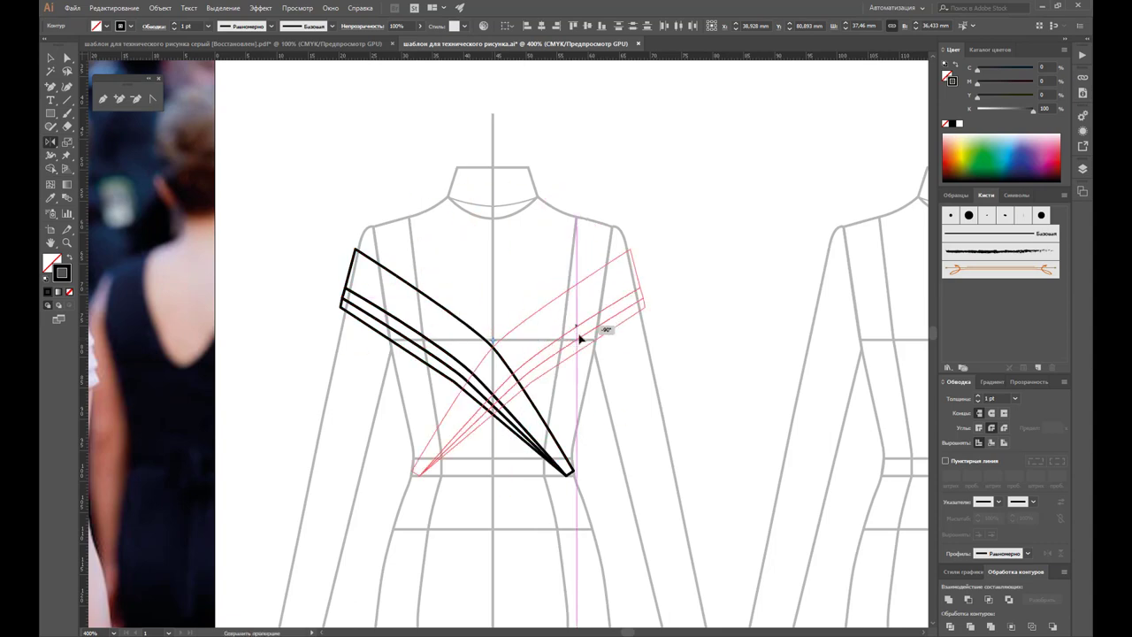
Step: Place a duplicate of the crossed strap pair lower down
left_click(51, 59)
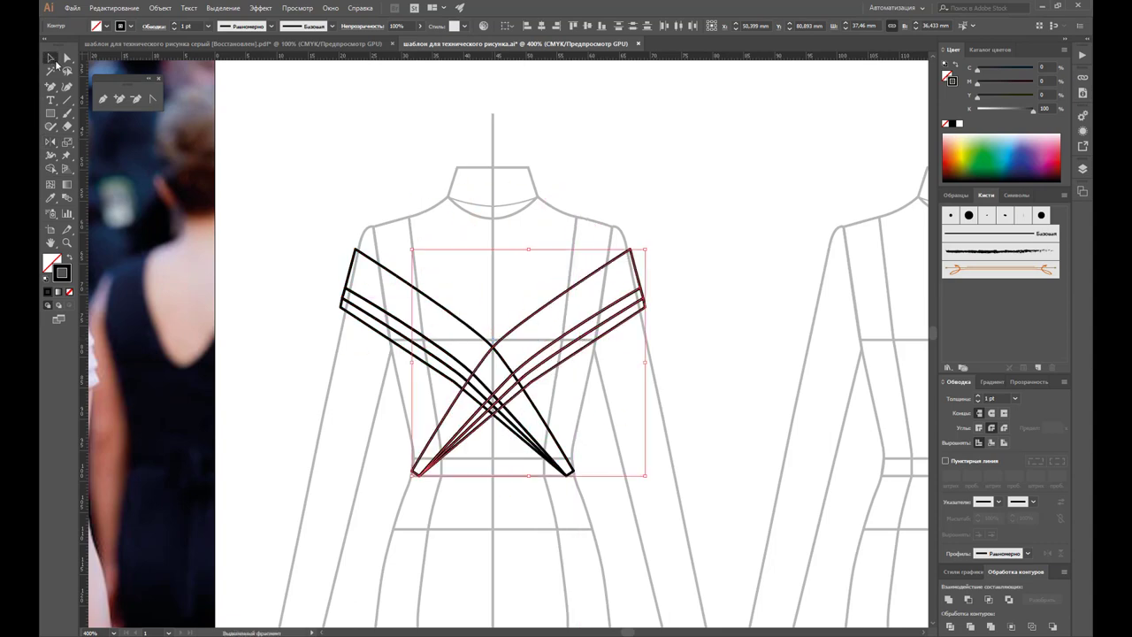
left_click(445, 315, "shift")
scroll(521, 277, "down", 1)
scroll(593, 170, "down", 3)
left_click_drag(598, 161, 639, 411)
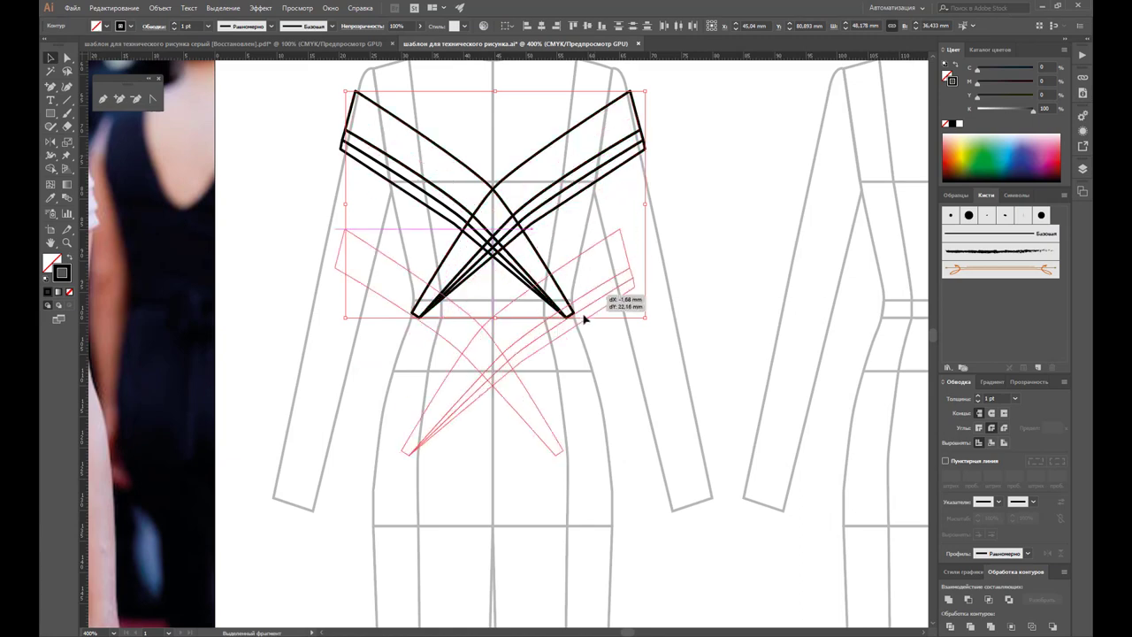
Step: Split the copied crossed straps with Pathfinder Divide and ungroup the pieces
left_click(950, 626)
right_click(487, 455)
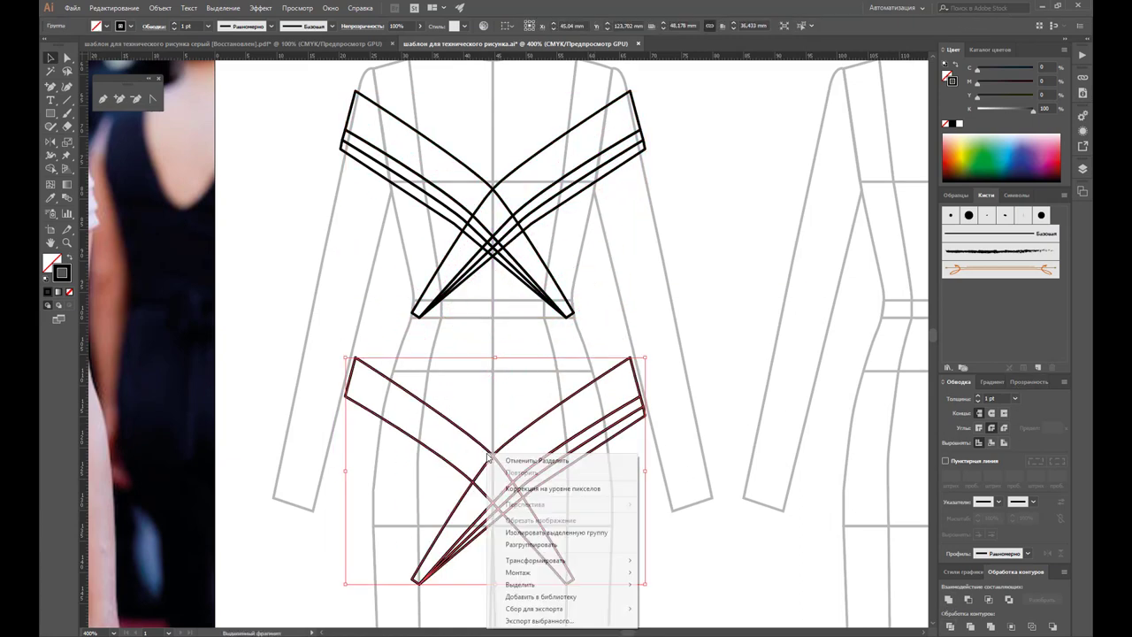
left_click(530, 544)
left_click(669, 515)
Step: Delete the left copied strap and the lower tip, leaving one folded band
left_click_drag(460, 371, 474, 562)
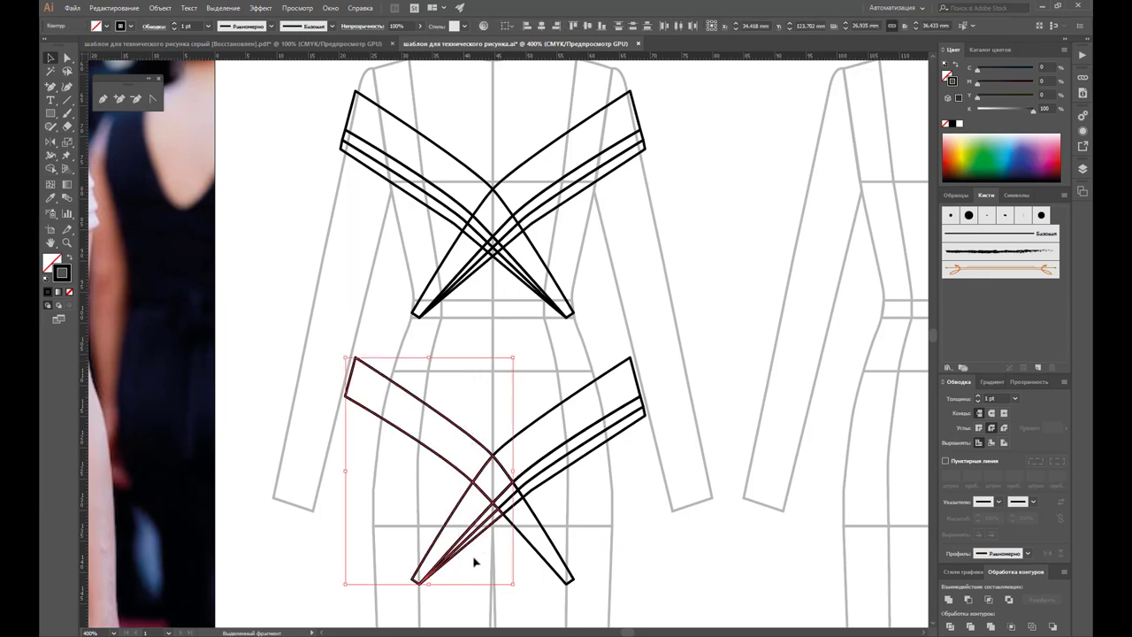
key("Delete")
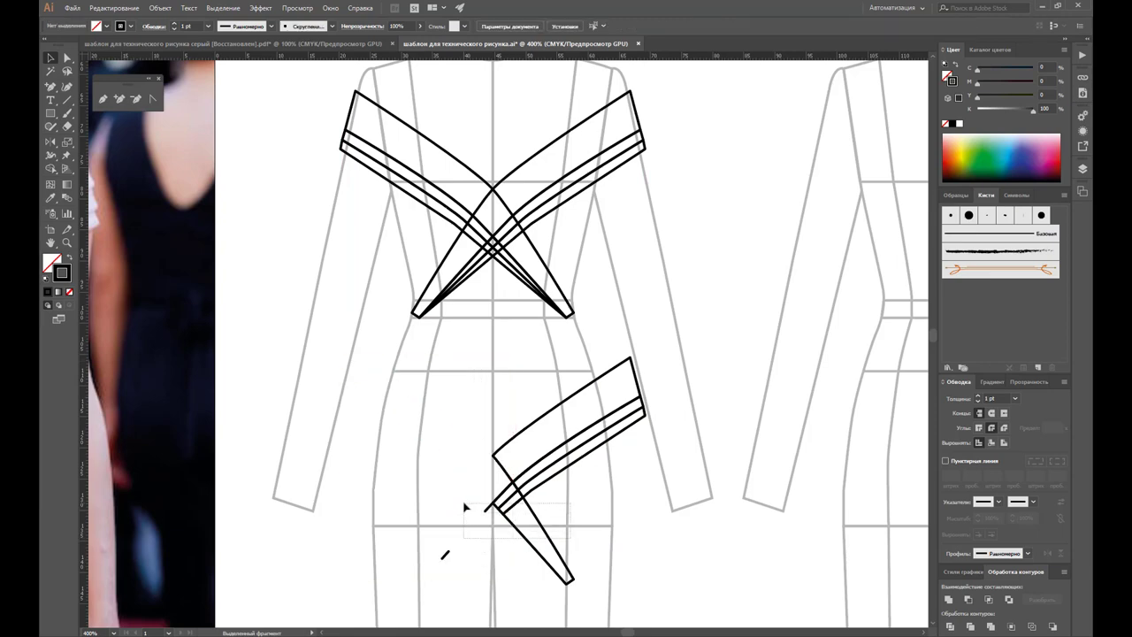
left_click(483, 513)
key("Delete")
key("Delete")
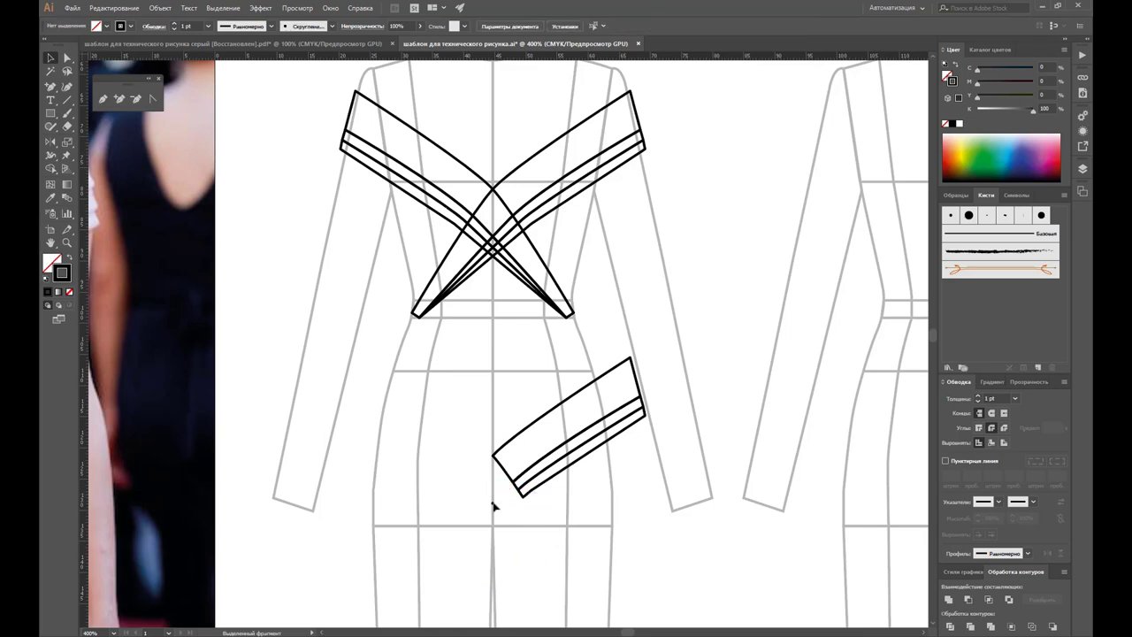
scroll(666, 206, "up", 2)
scroll(665, 206, "up", 2)
Step: Move the folded band up onto the right shoulder, tucked under the left strap
key("ctrl+z")
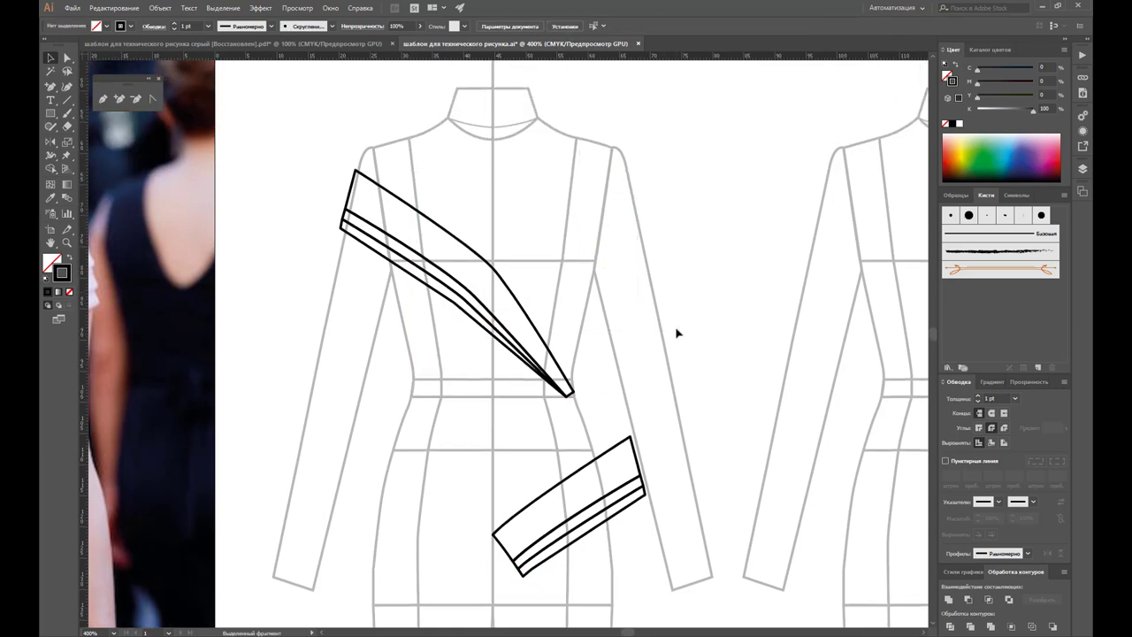
left_click_drag(681, 382, 593, 564)
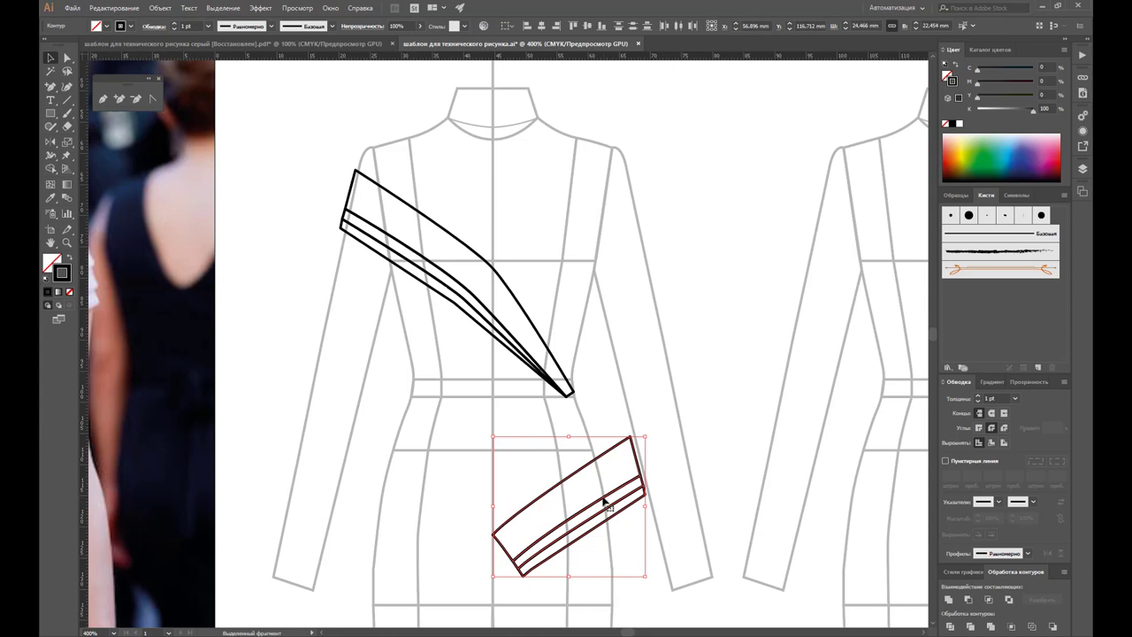
left_click(614, 451)
left_click(662, 395)
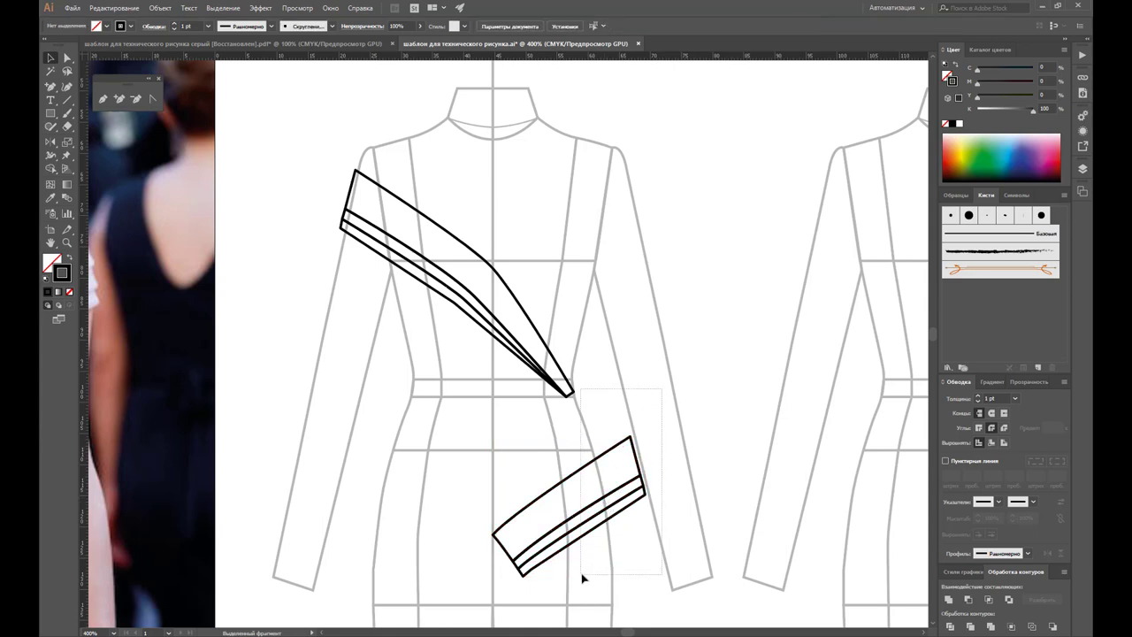
left_click(601, 509)
mouse_move(609, 500)
left_mouse_down()
mouse_move(622, 299)
mouse_move(598, 231)
left_mouse_up()
left_click(699, 255)
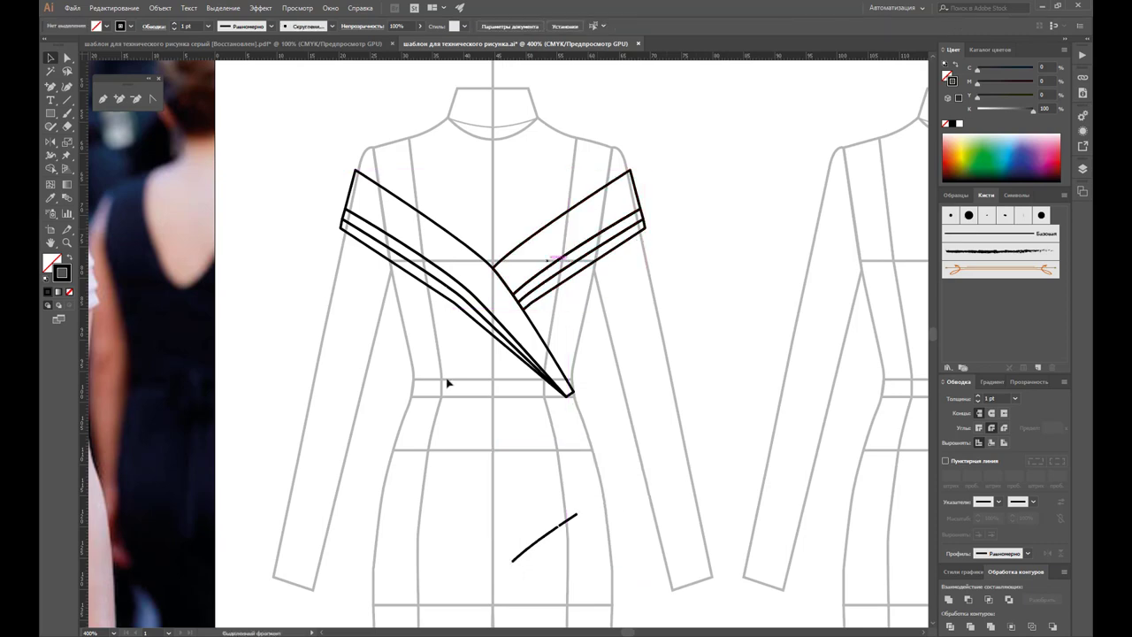
Step: Delete the stray short stroke near the hem and zoom out to the whole figure
left_click_drag(505, 493, 612, 595)
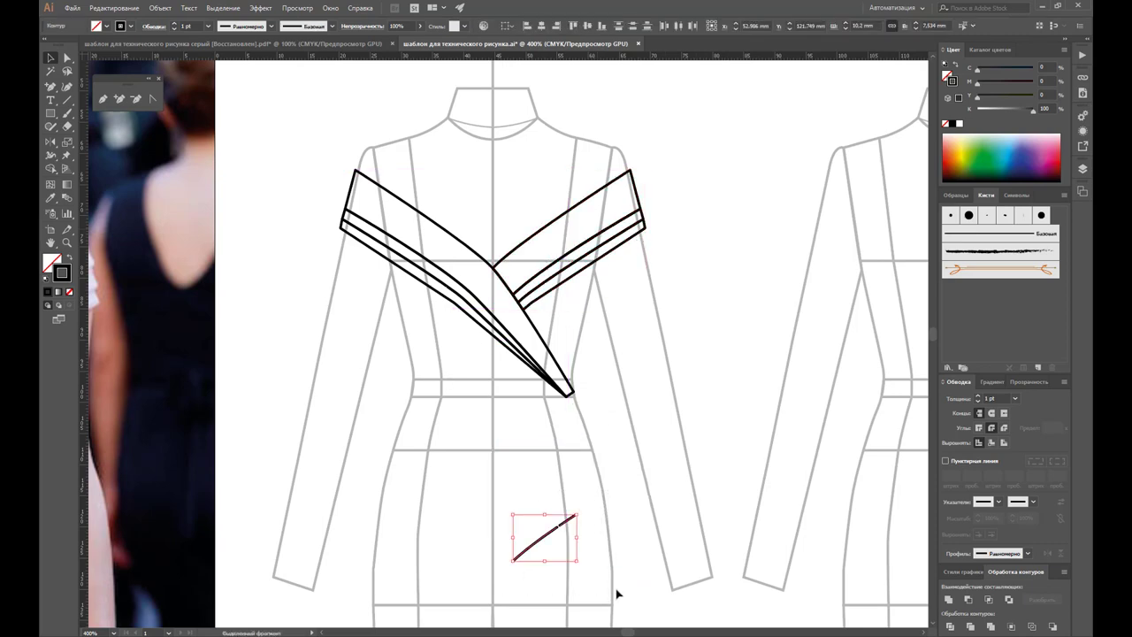
key("Delete")
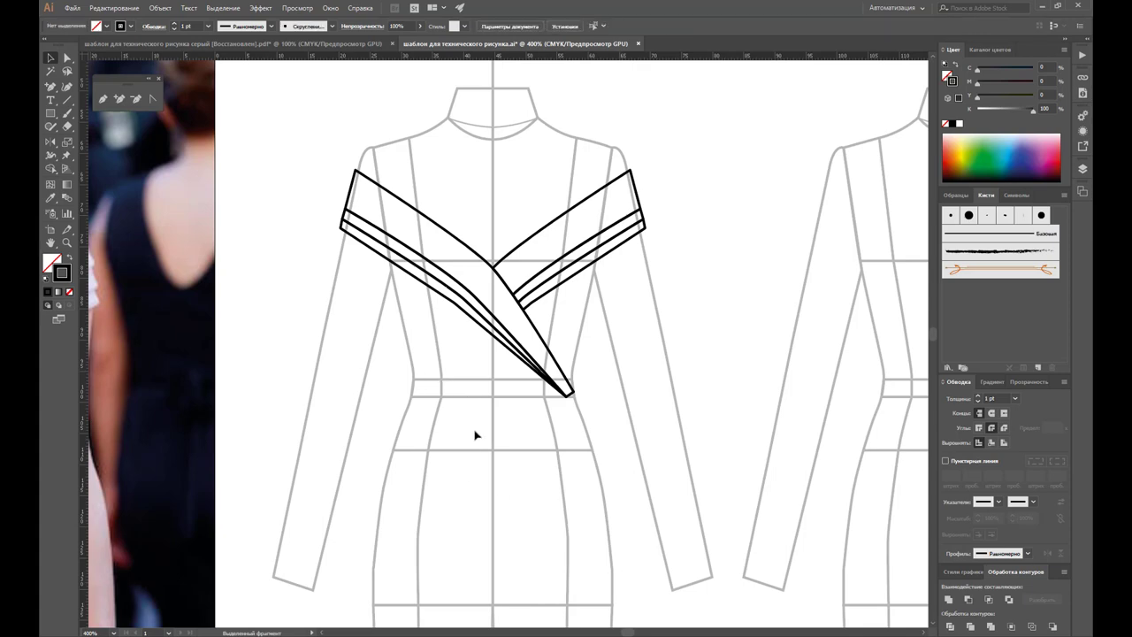
key("z")
left_click(470, 374, "alt")
left_click(485, 354, "alt")
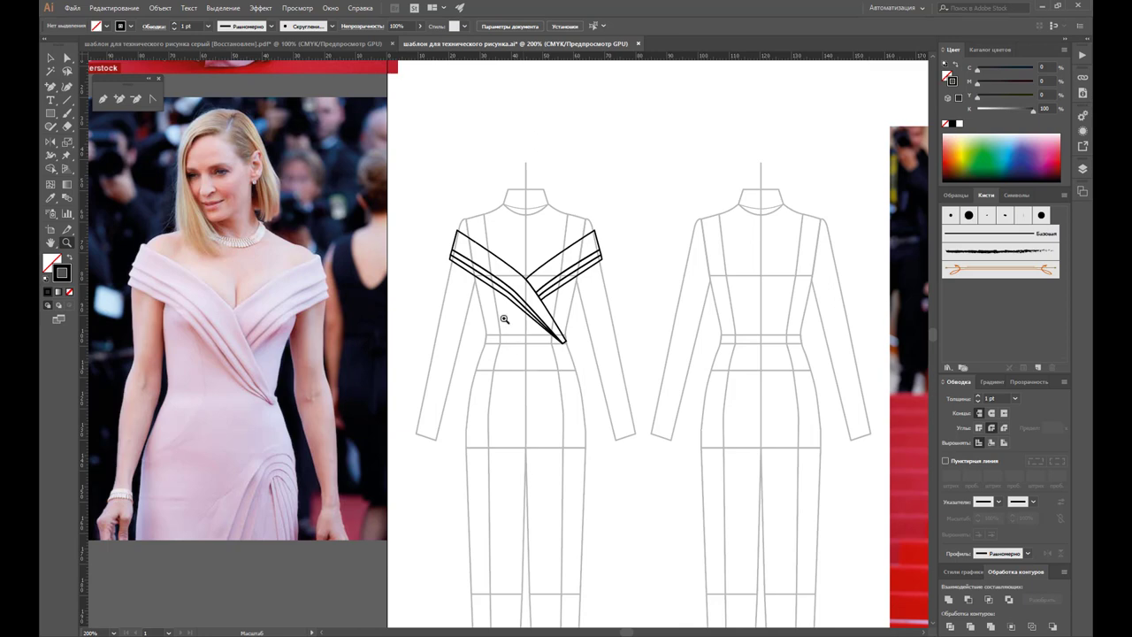
scroll(521, 372, "down", 2)
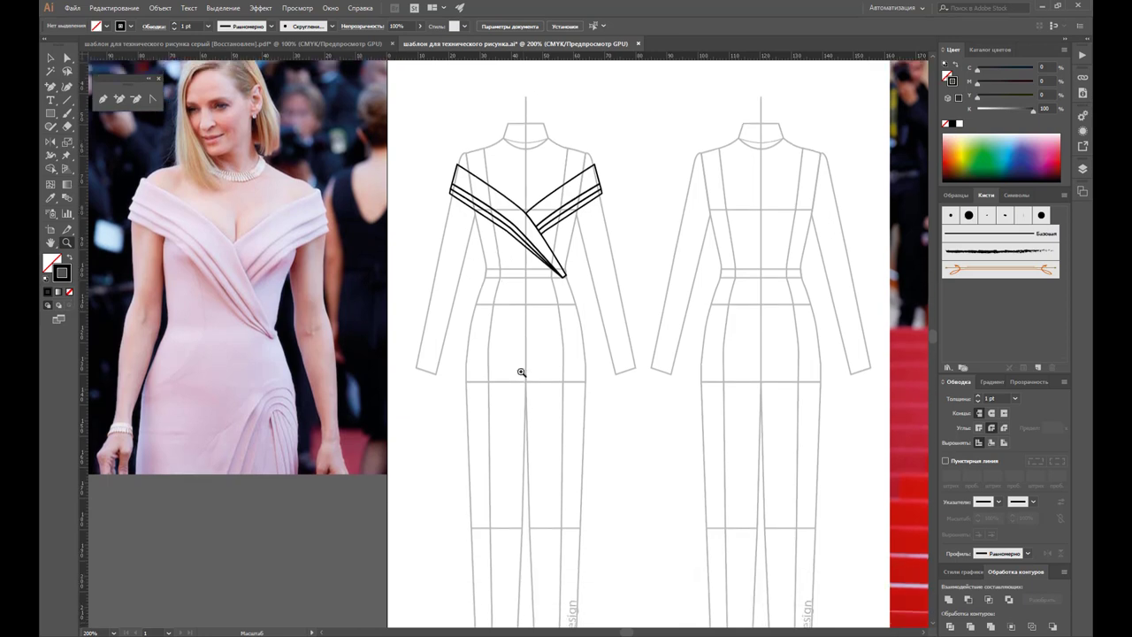
scroll(521, 371, "up", 1)
scroll(521, 372, "up", 1)
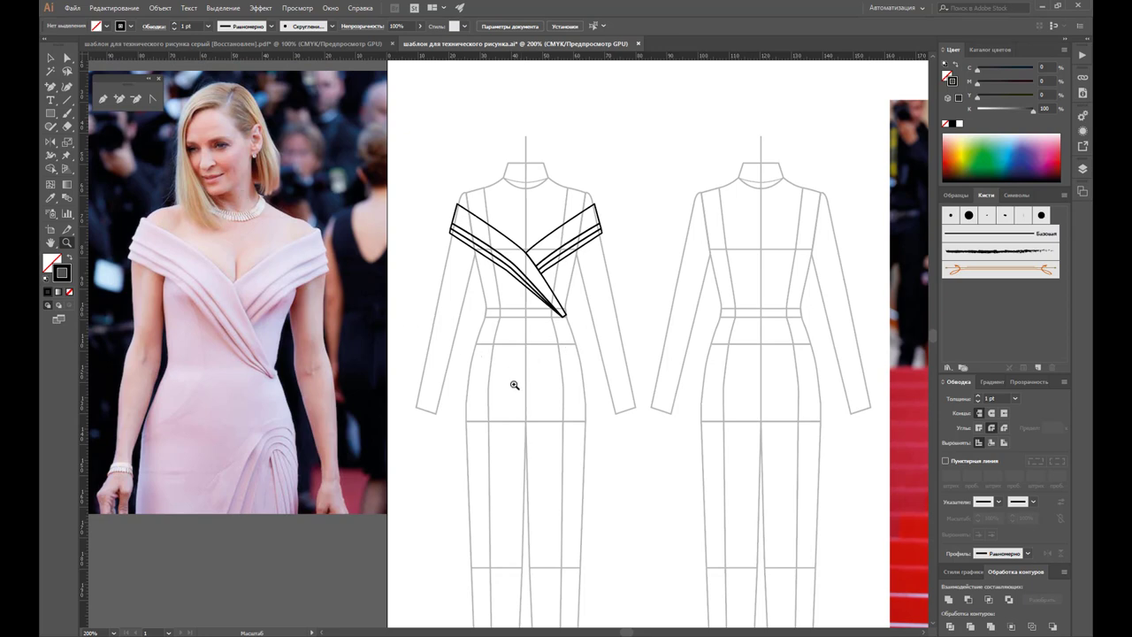
key("ctrl+minus")
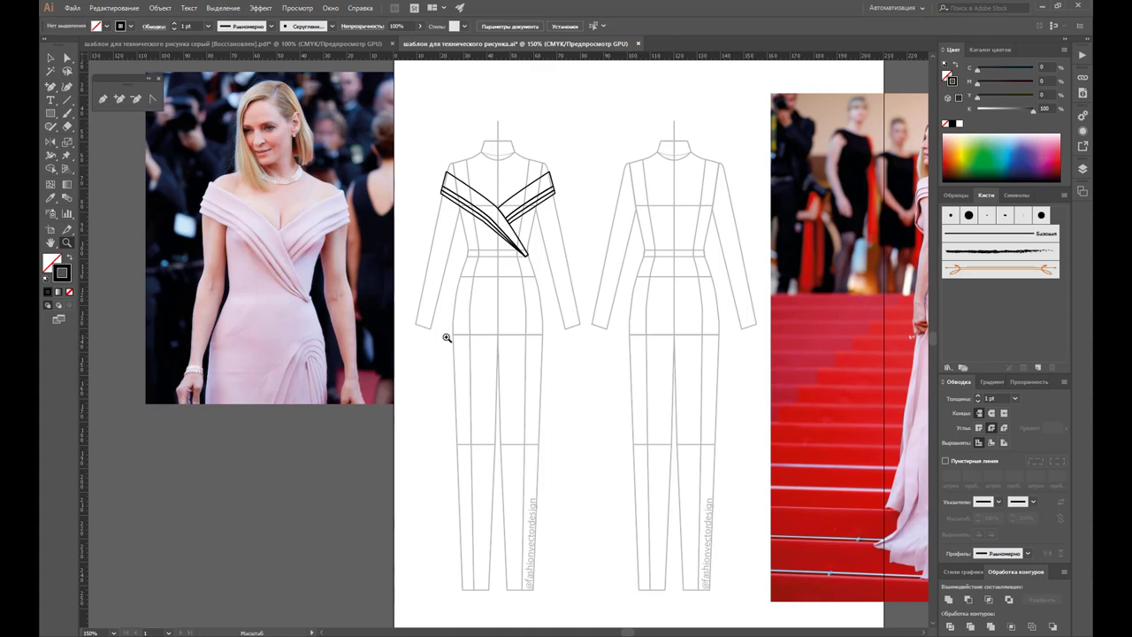
left_click(485, 245)
left_click(520, 363)
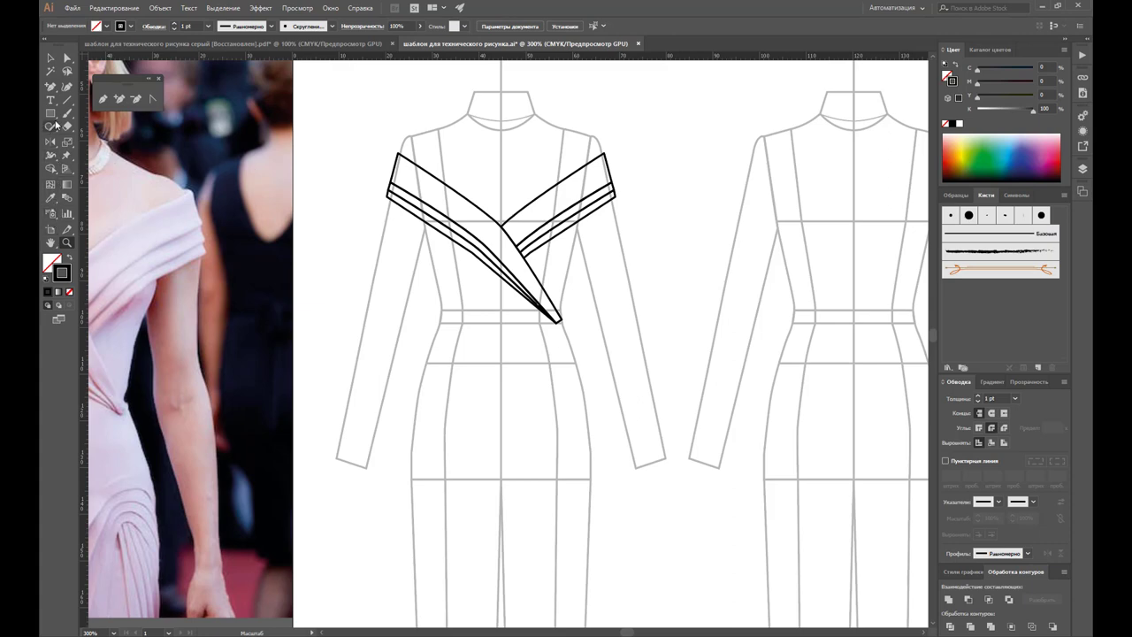
Step: Start the sheath outline with the Pen tool, curving the left side seam from strap to hip
left_click(103, 99)
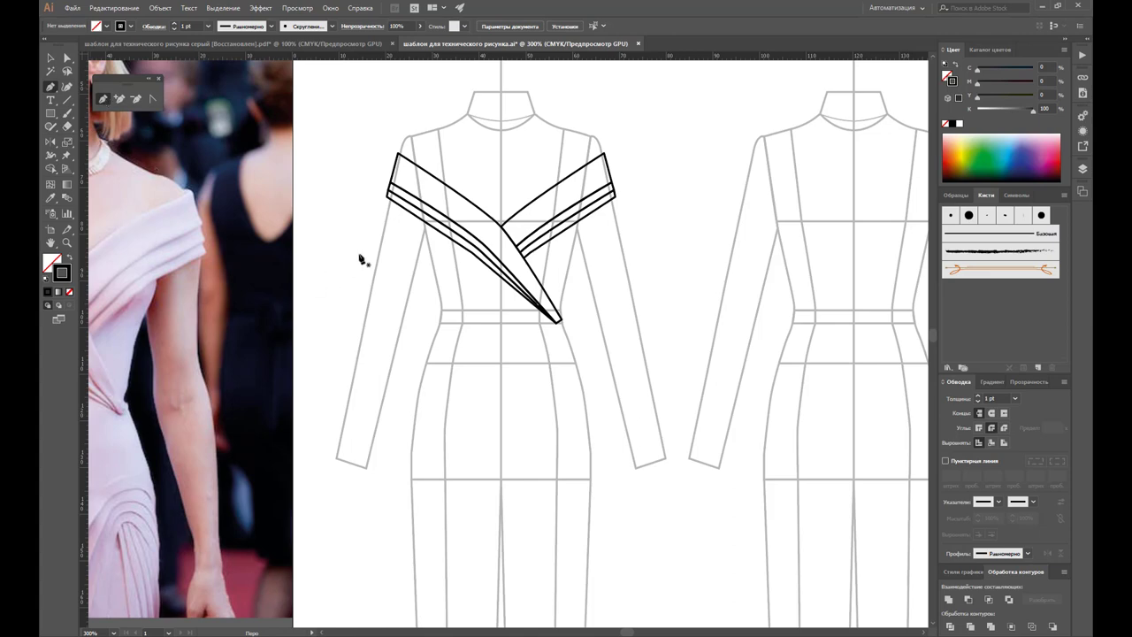
scroll(463, 275, "down", 1)
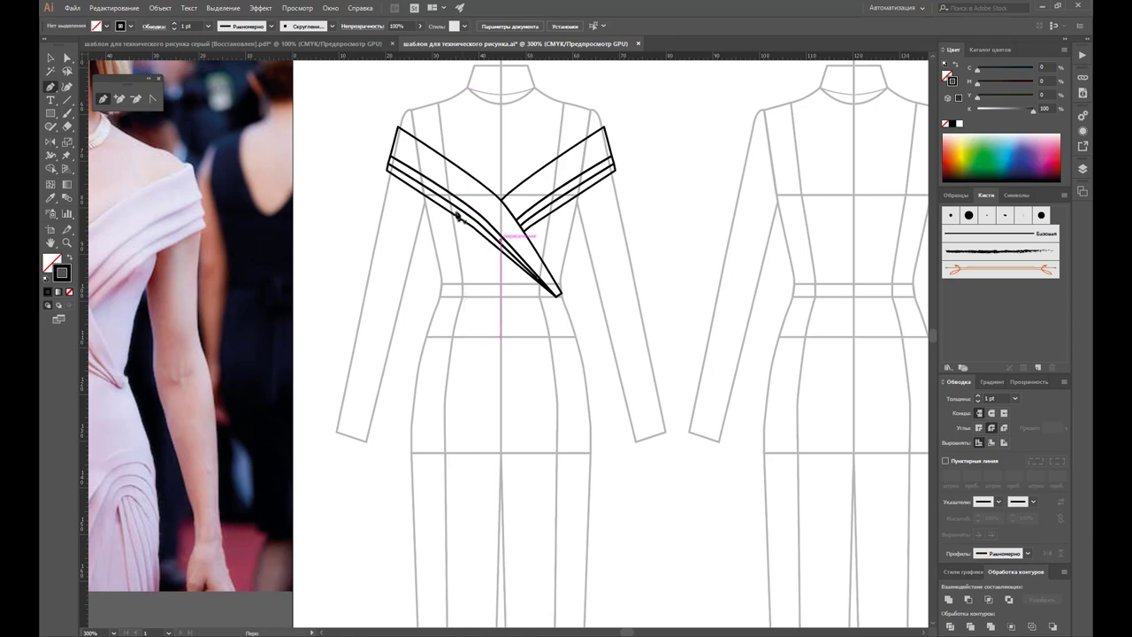
left_click(425, 195)
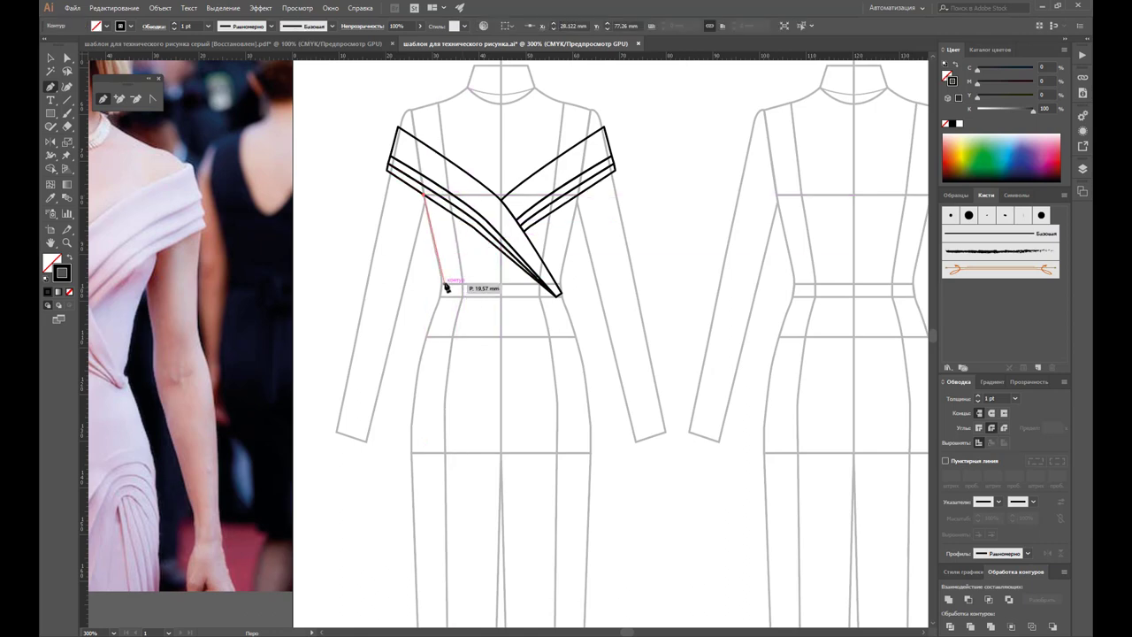
left_click(442, 285)
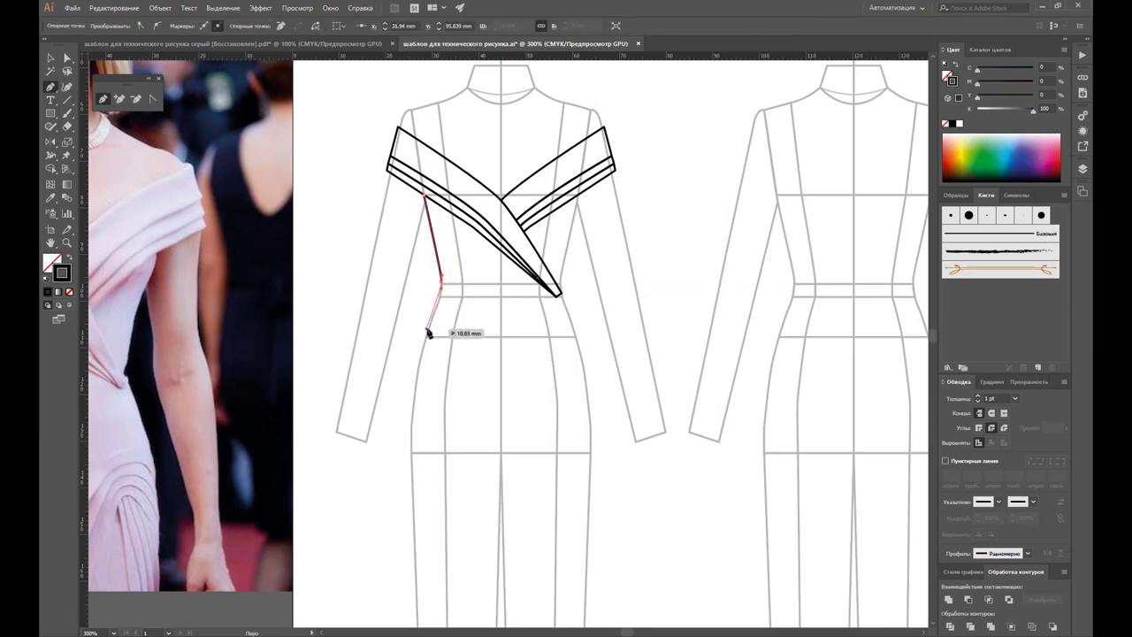
left_click_drag(429, 332, 418, 357)
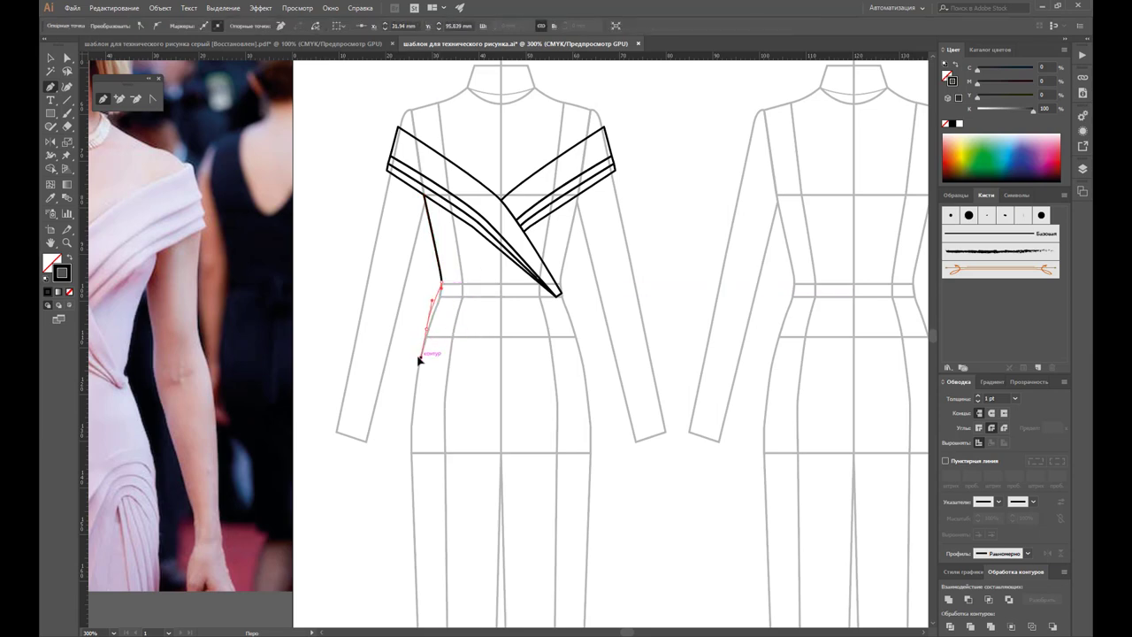
scroll(418, 353, "down", 3)
mouse_move(417, 354)
left_mouse_down()
mouse_move(433, 480)
mouse_move(413, 303)
mouse_move(408, 363)
left_mouse_up()
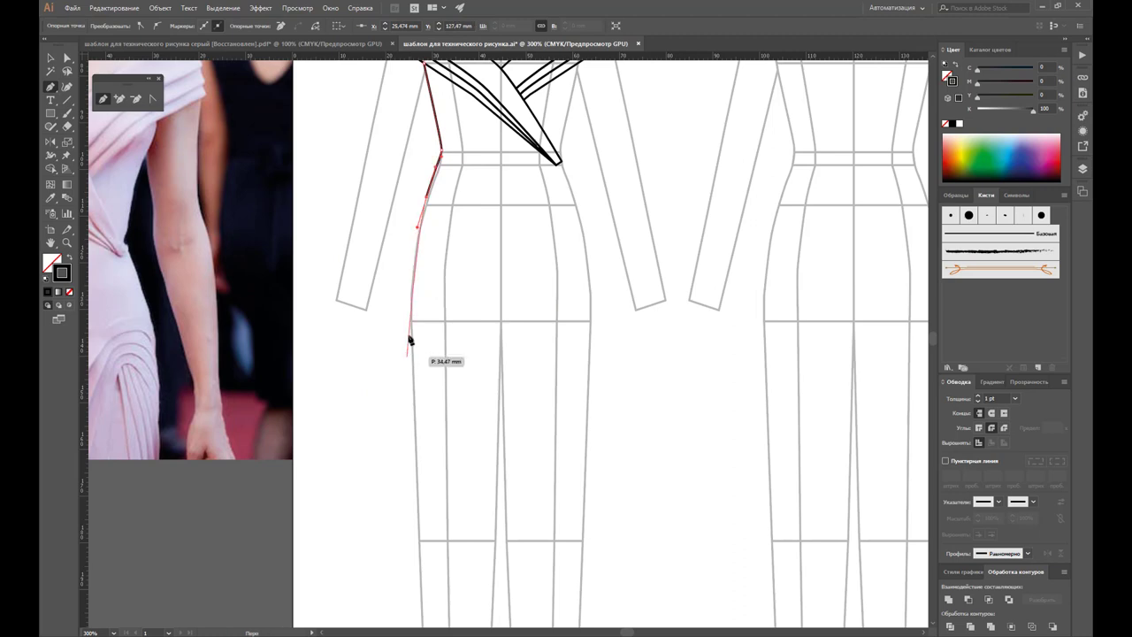
left_click_drag(407, 363, 409, 342)
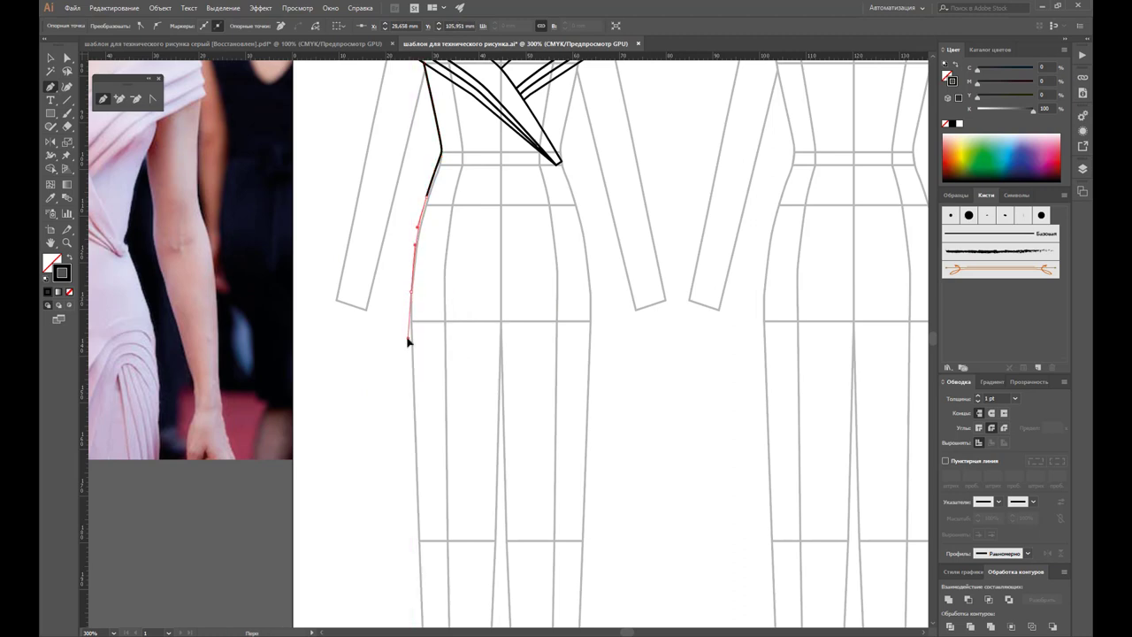
left_click(408, 341)
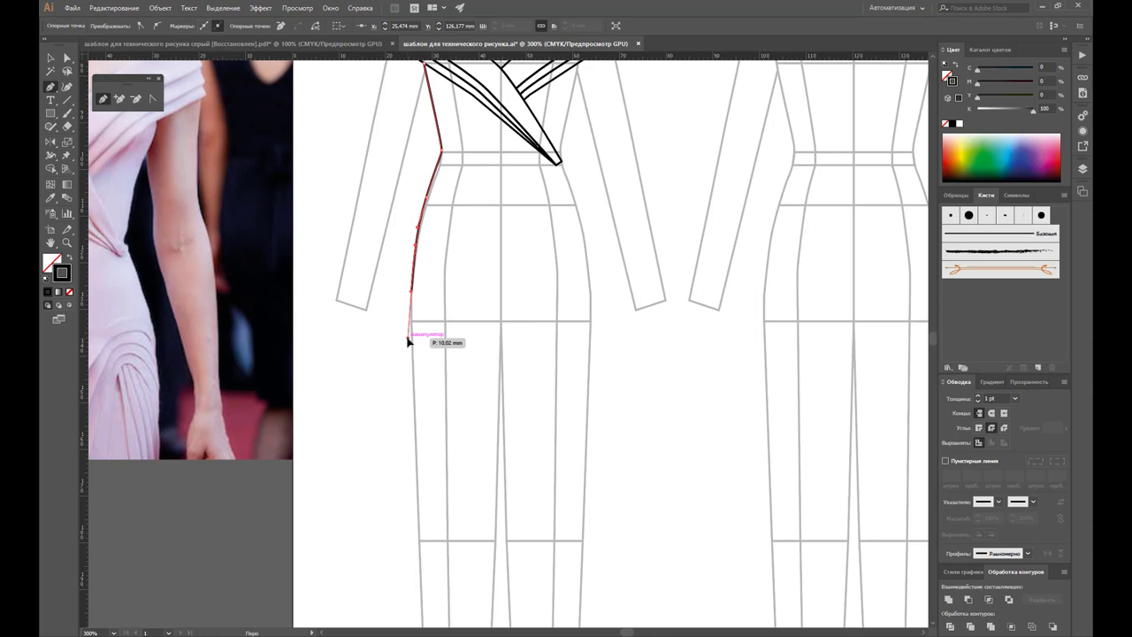
Step: Continue the outline down the skirt, across the hem, up the centre front, and close it
left_click_drag(408, 340, 412, 546)
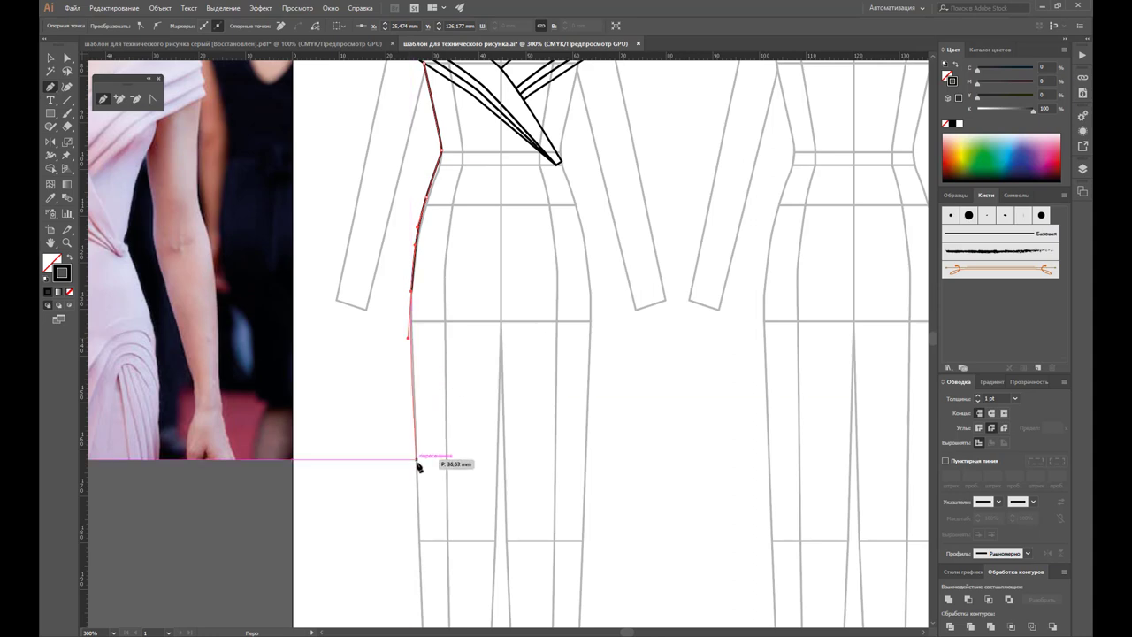
left_click(412, 540)
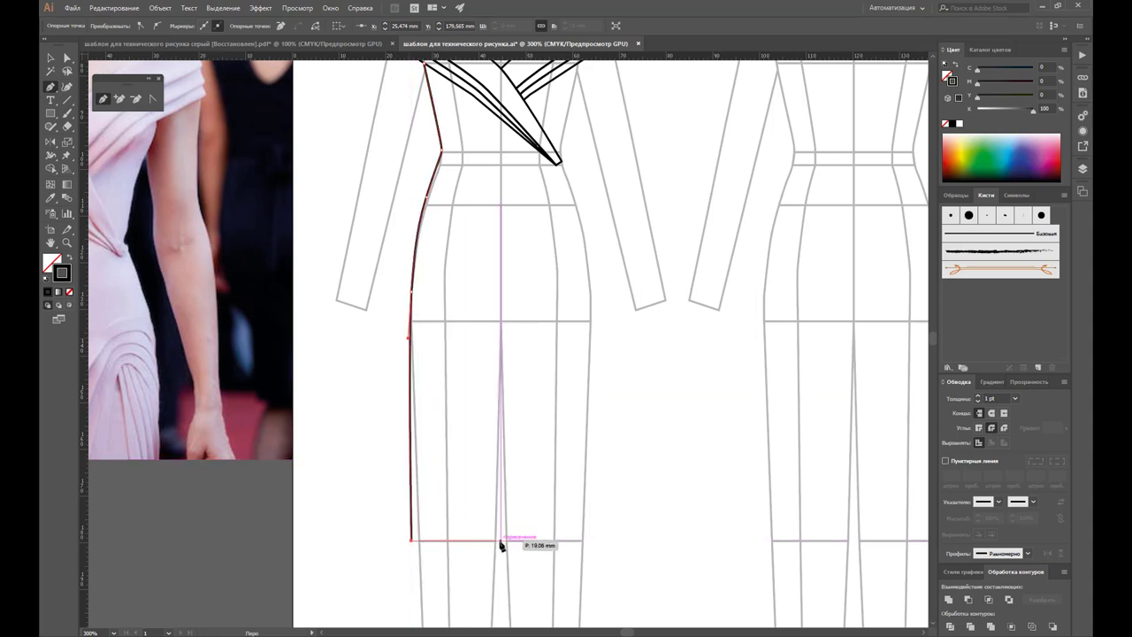
left_click(501, 540)
scroll(502, 540, "up", 3)
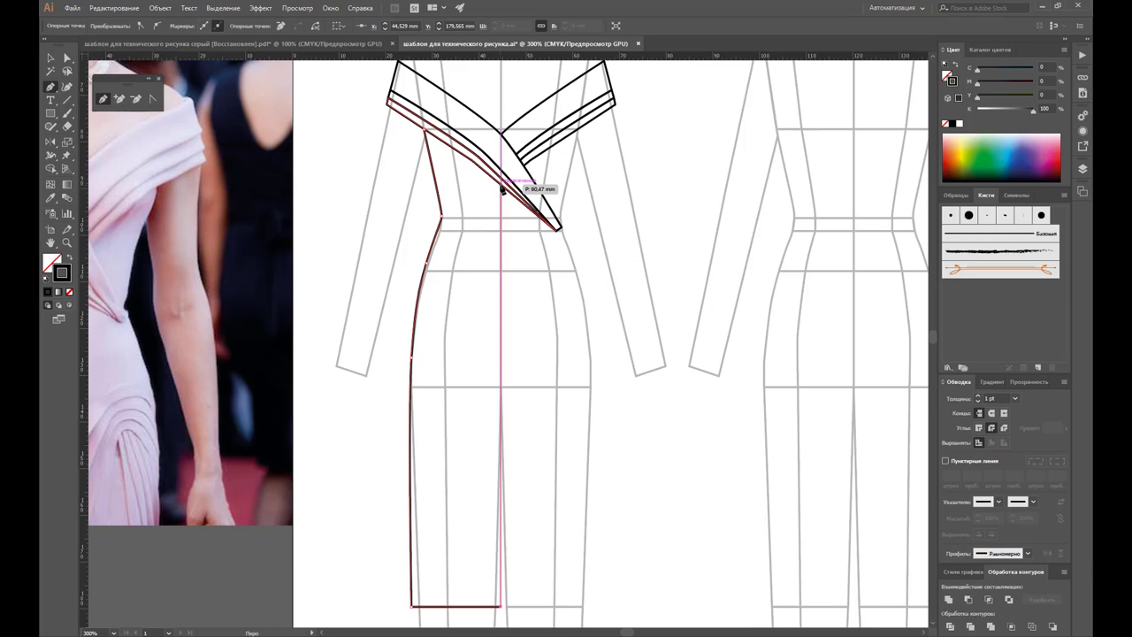
left_click(502, 188)
left_click(424, 130)
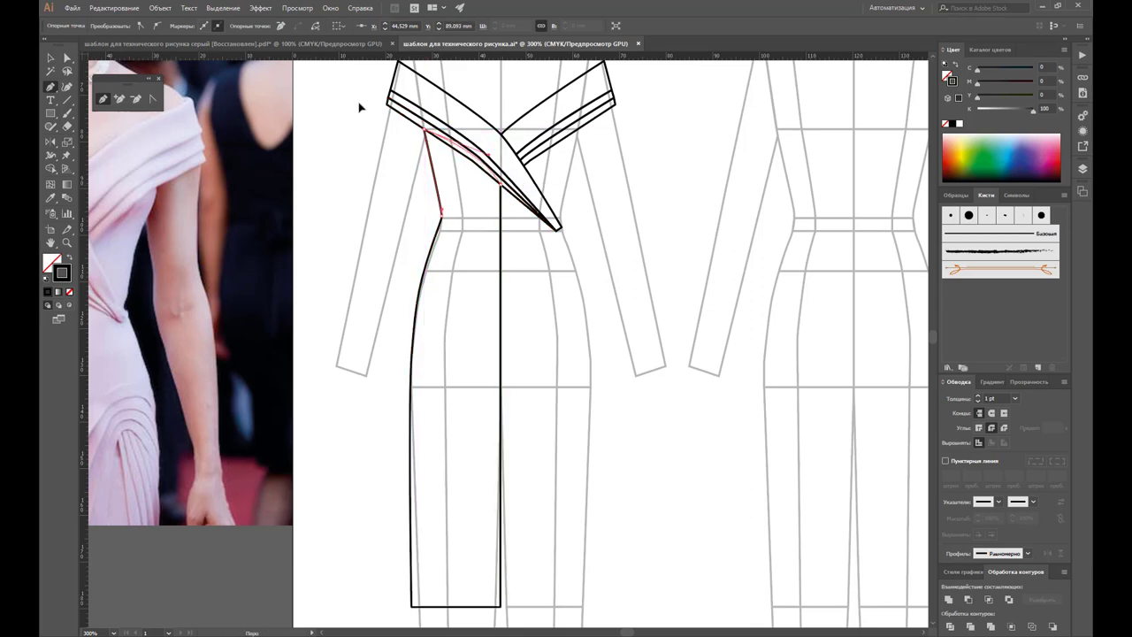
key("ctrl+a")
Step: Reshape the sheath's bodice top toward the wrap point and duplicate the outline to the right
left_click(50, 57)
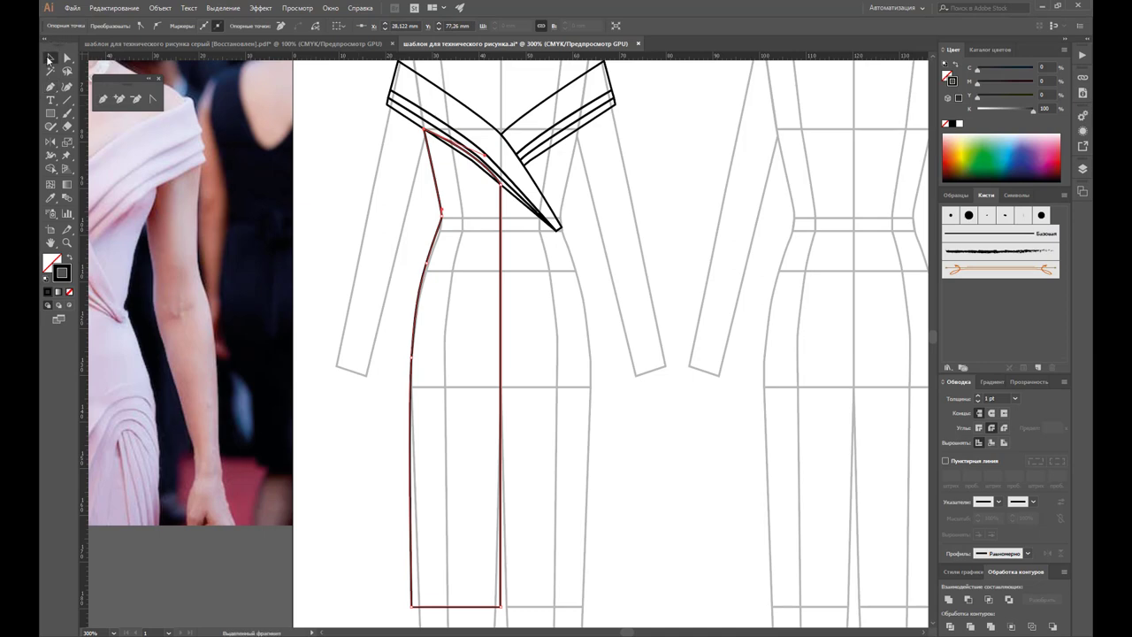
left_click_drag(459, 156, 559, 229)
left_click(631, 257)
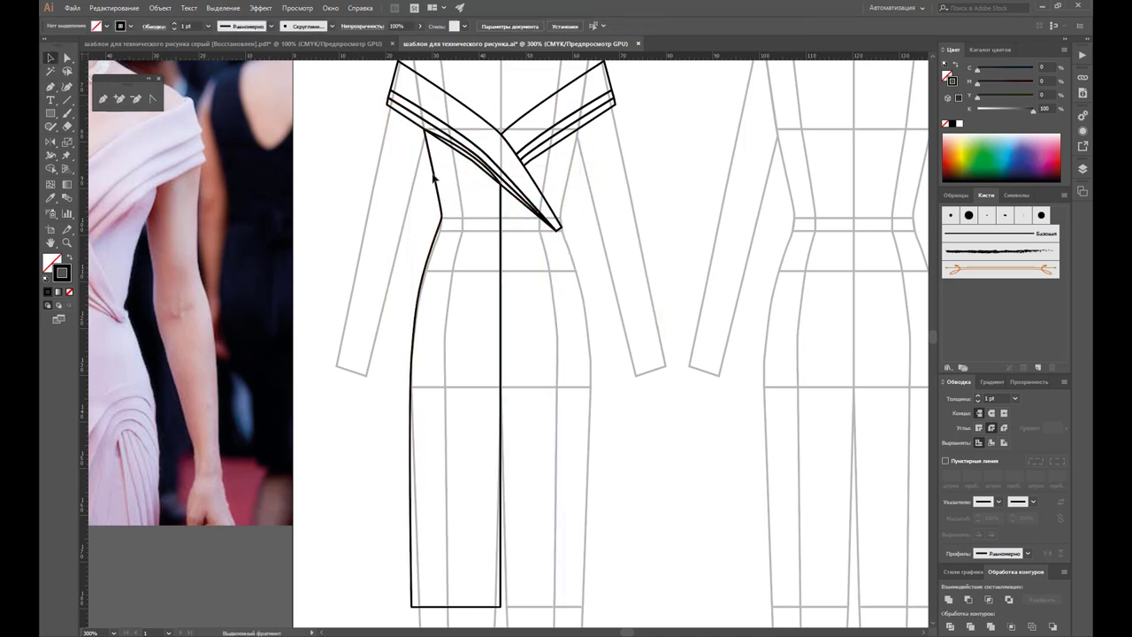
left_click_drag(431, 133, 665, 177)
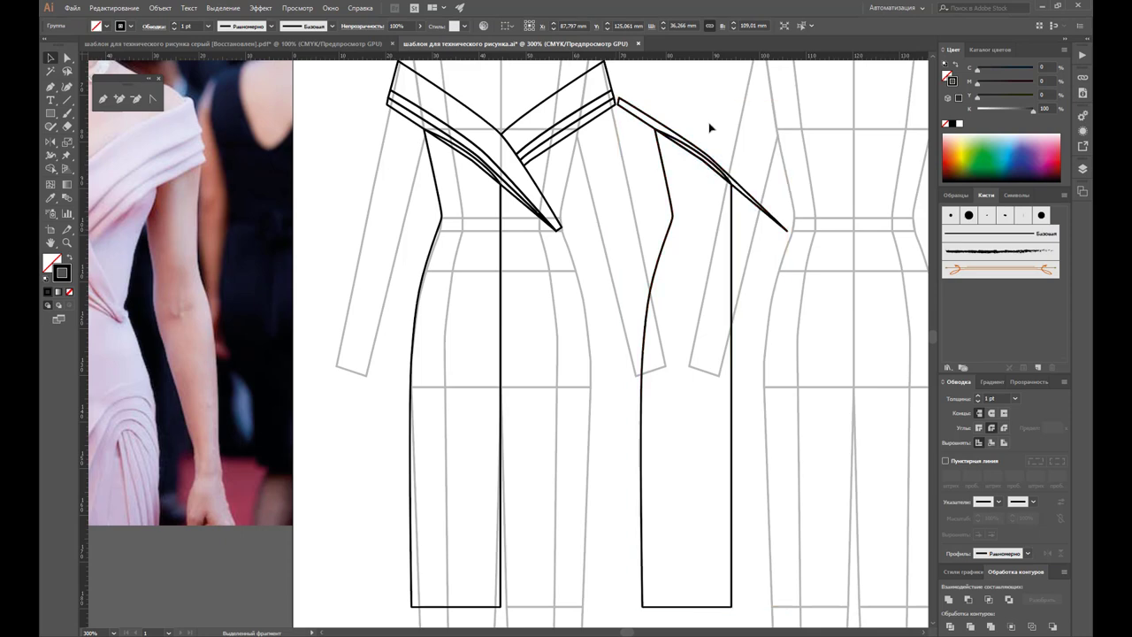
Step: Ungroup the spare copy and delete its long shoulder line and left outline
left_click_drag(711, 126, 691, 154)
left_click(708, 161)
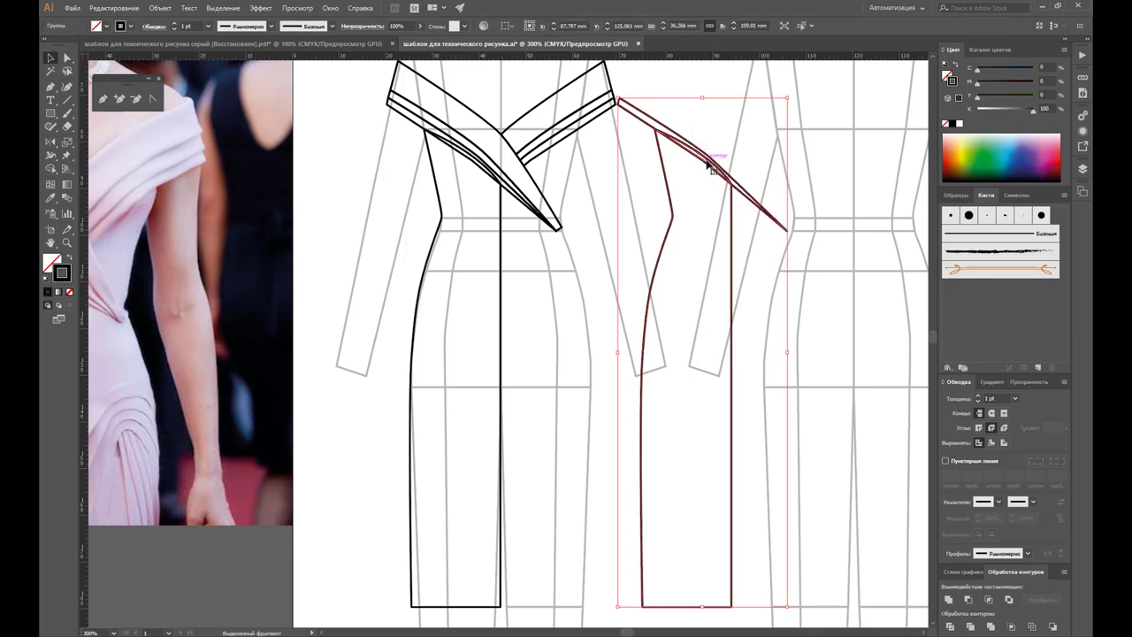
right_click(710, 163)
left_click(752, 253)
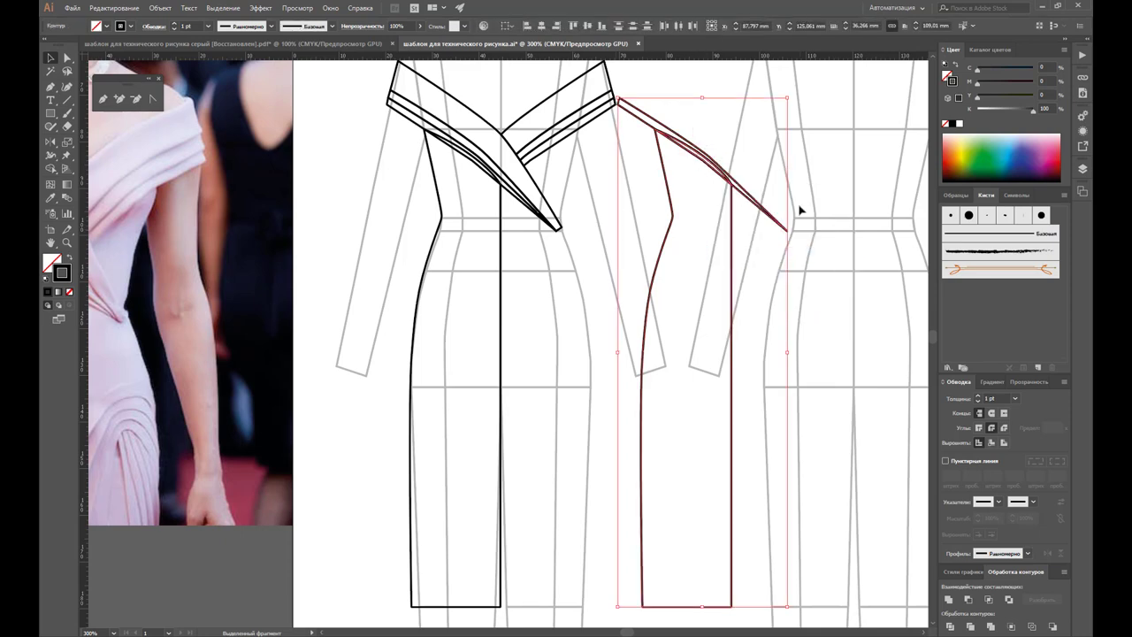
left_click(801, 212)
left_click(716, 168)
left_click(766, 214)
key("Delete")
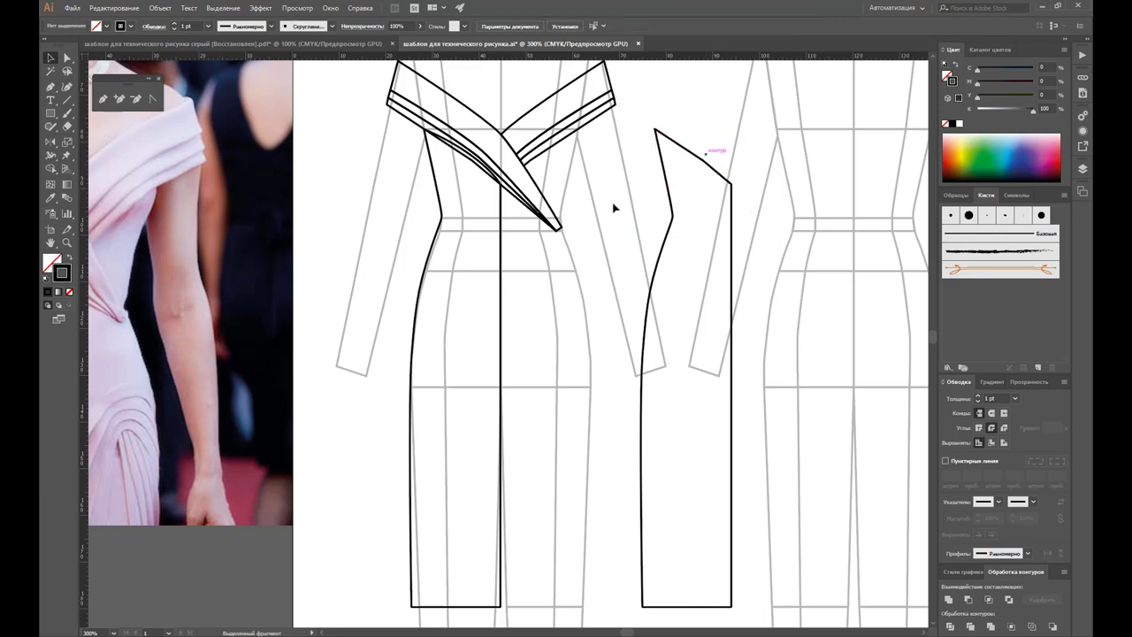
left_click(443, 264)
key("Delete")
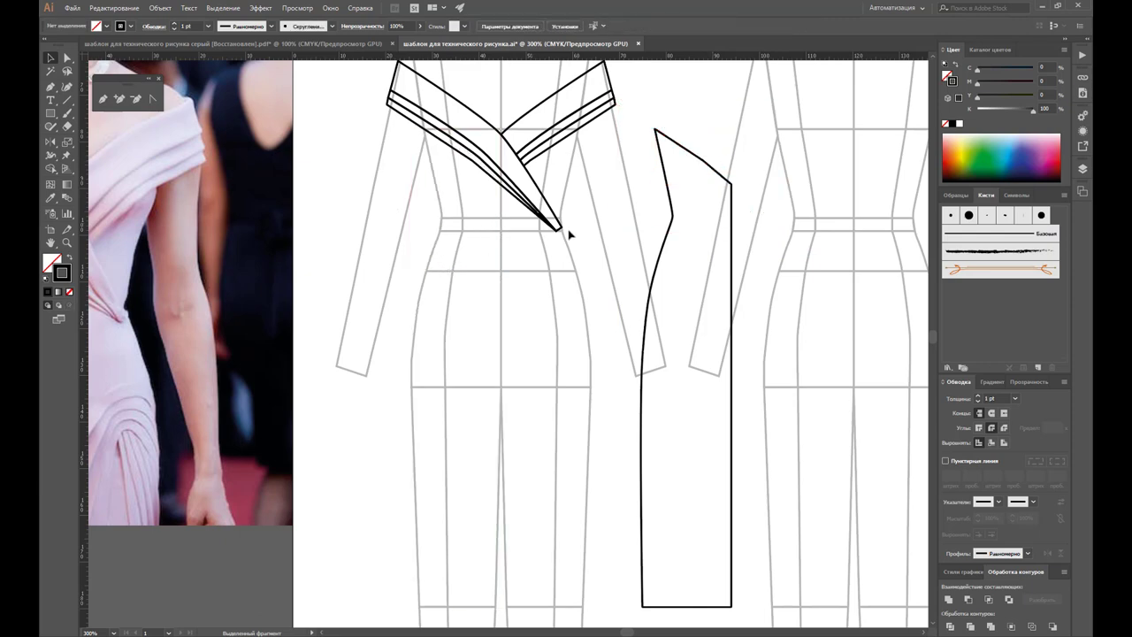
Step: Move the remaining bodice panel onto the left half of the front figure
left_click(724, 177)
left_click_drag(724, 177, 491, 179)
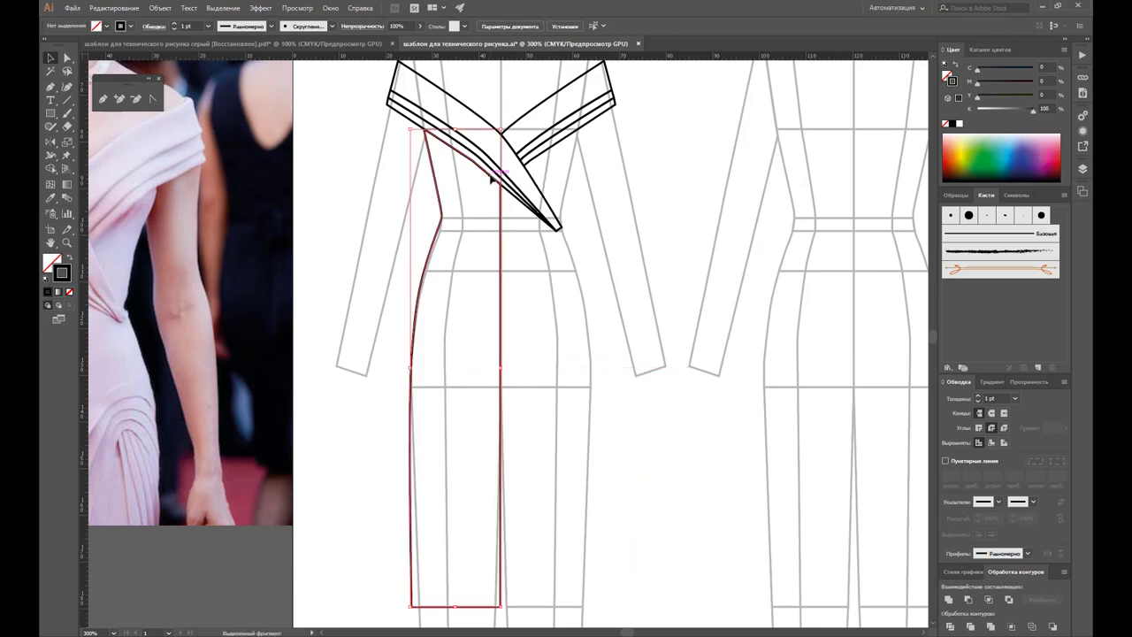
left_click(637, 243)
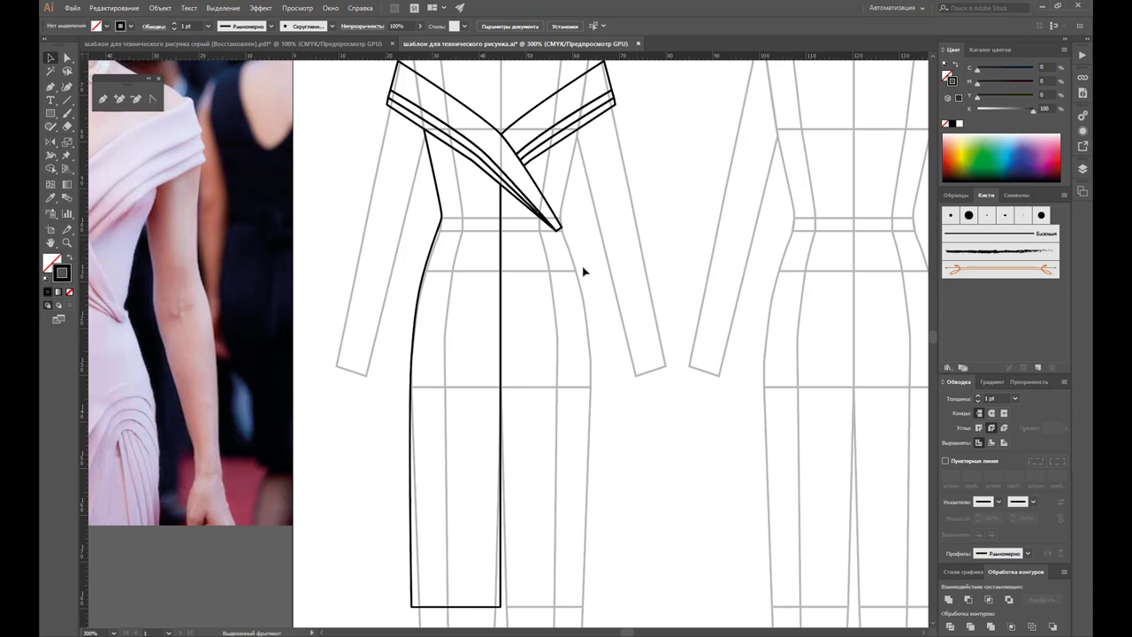
Step: Mirror a copy of the left front panel across the centre line with Reflect
left_click(501, 359)
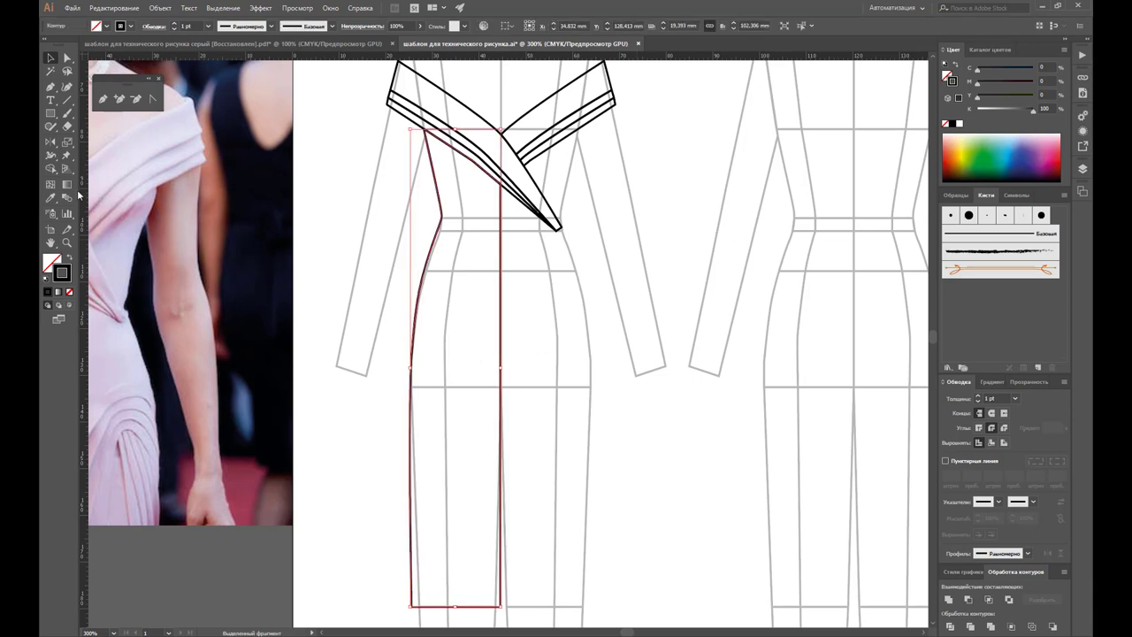
left_click(51, 142)
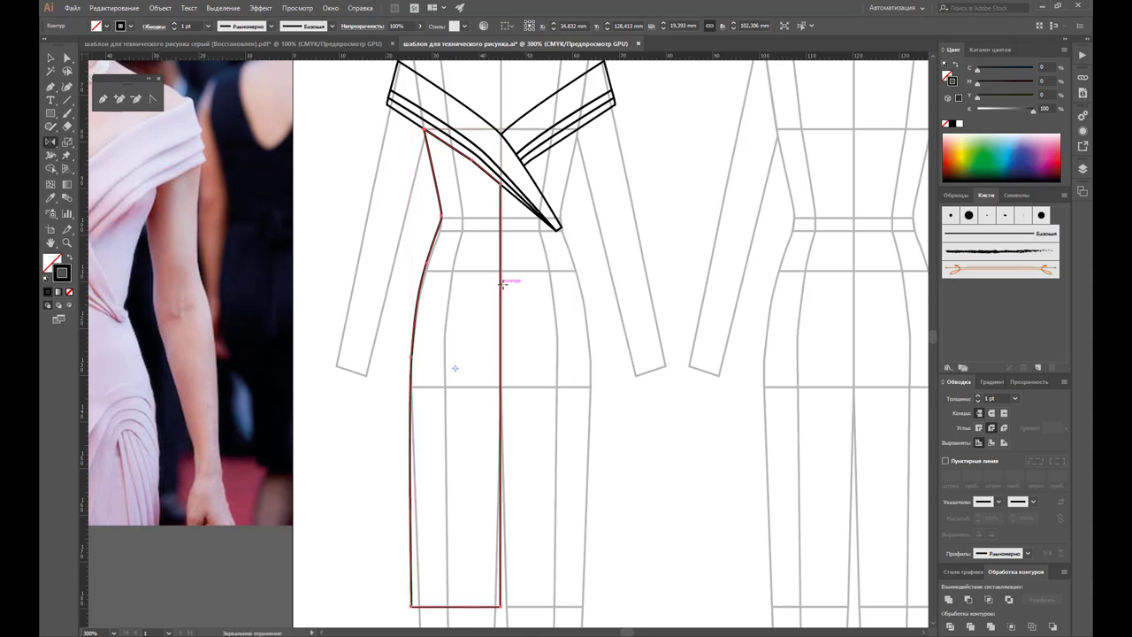
left_click_drag(433, 271, 543, 306)
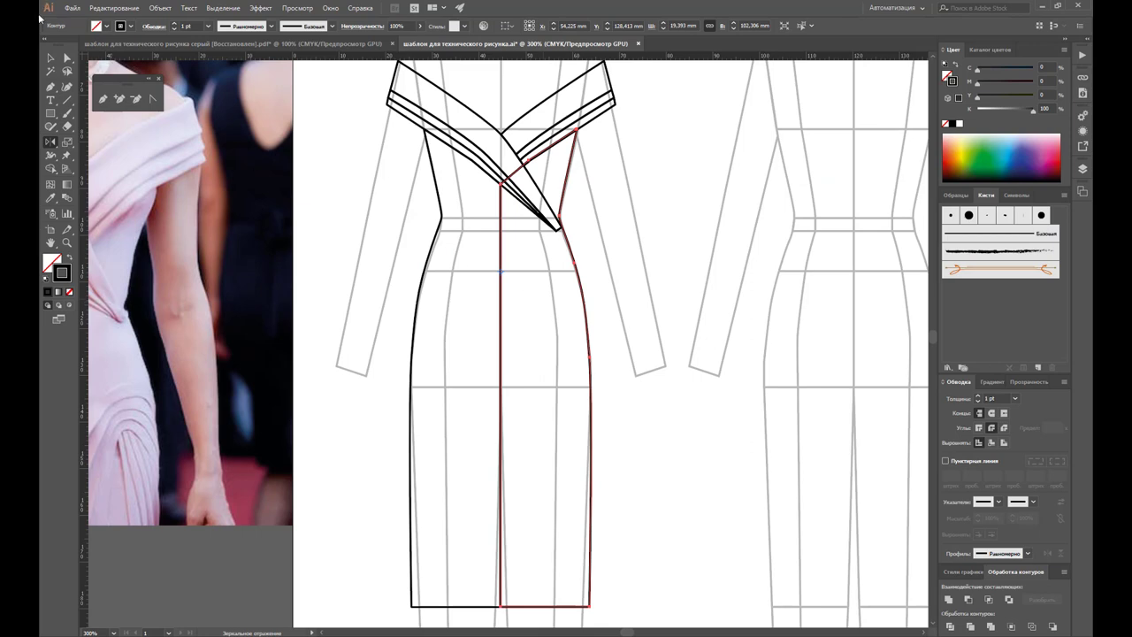
left_click(50, 58)
left_click(610, 356)
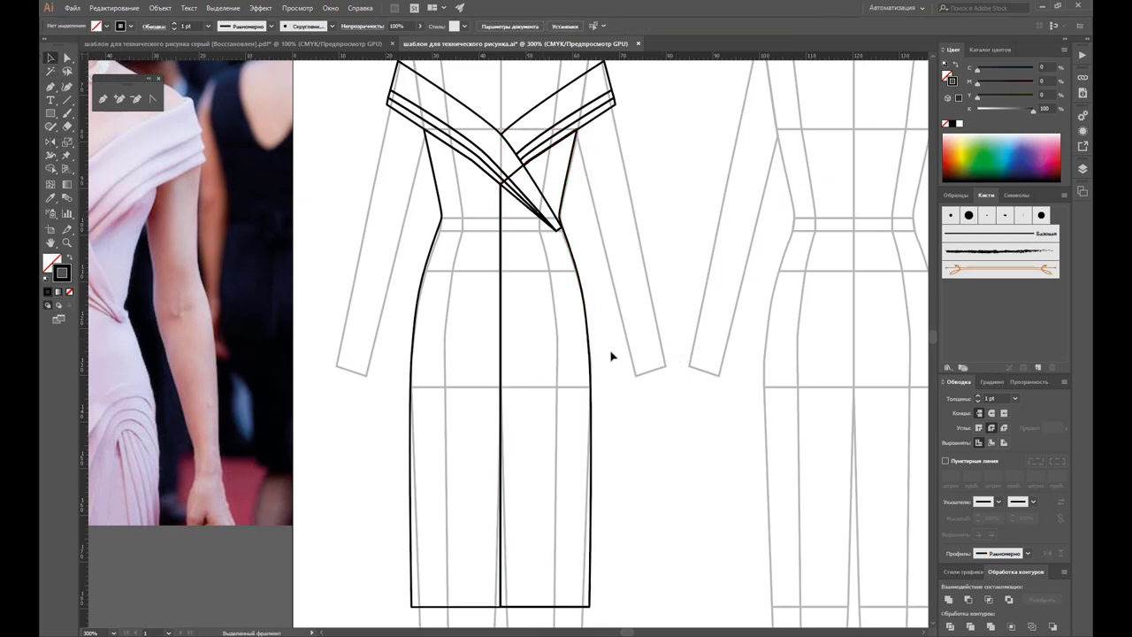
Step: Unite both front halves with Pathfinder and send the merged shape to back
left_click_drag(613, 363, 430, 422)
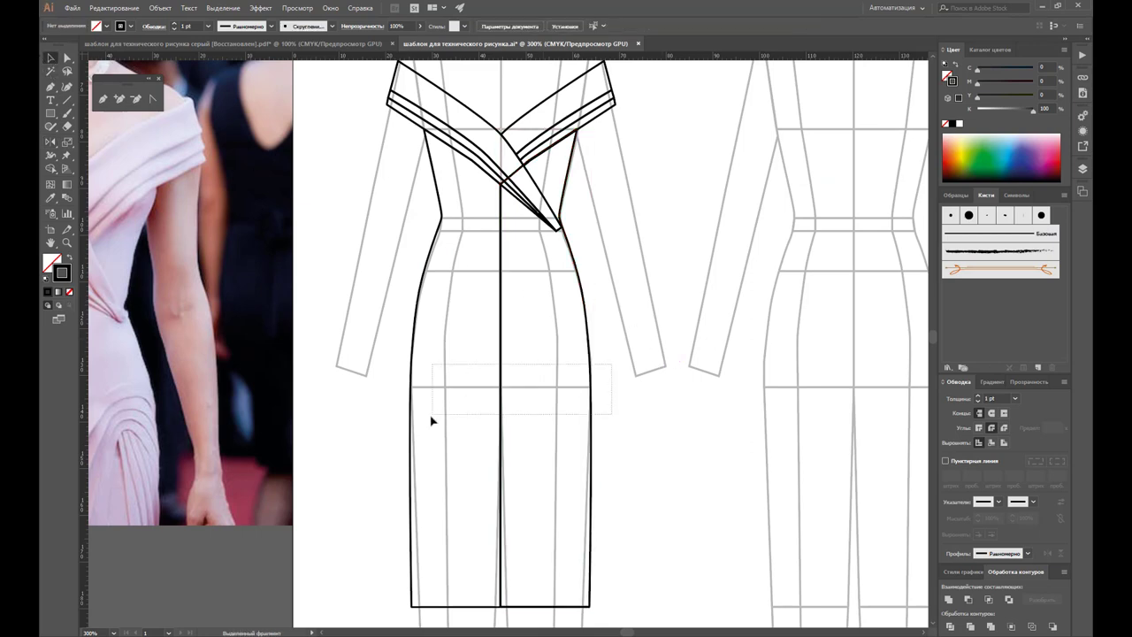
left_click(952, 602)
right_click(570, 372)
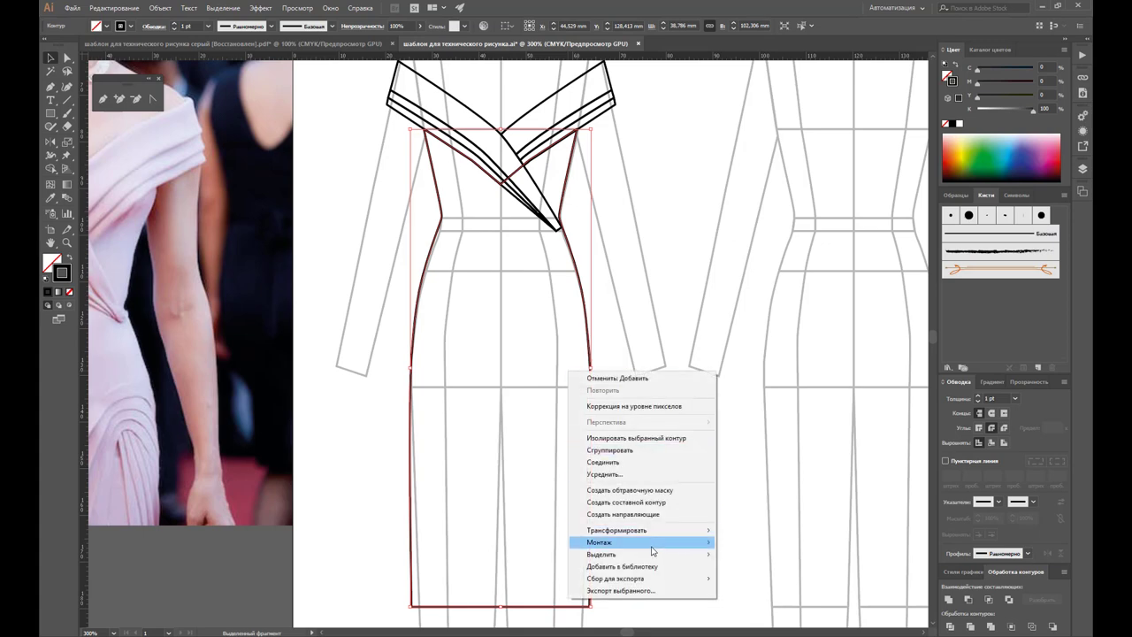
left_click(801, 582)
left_click(716, 478)
scroll(716, 477, "up", 2)
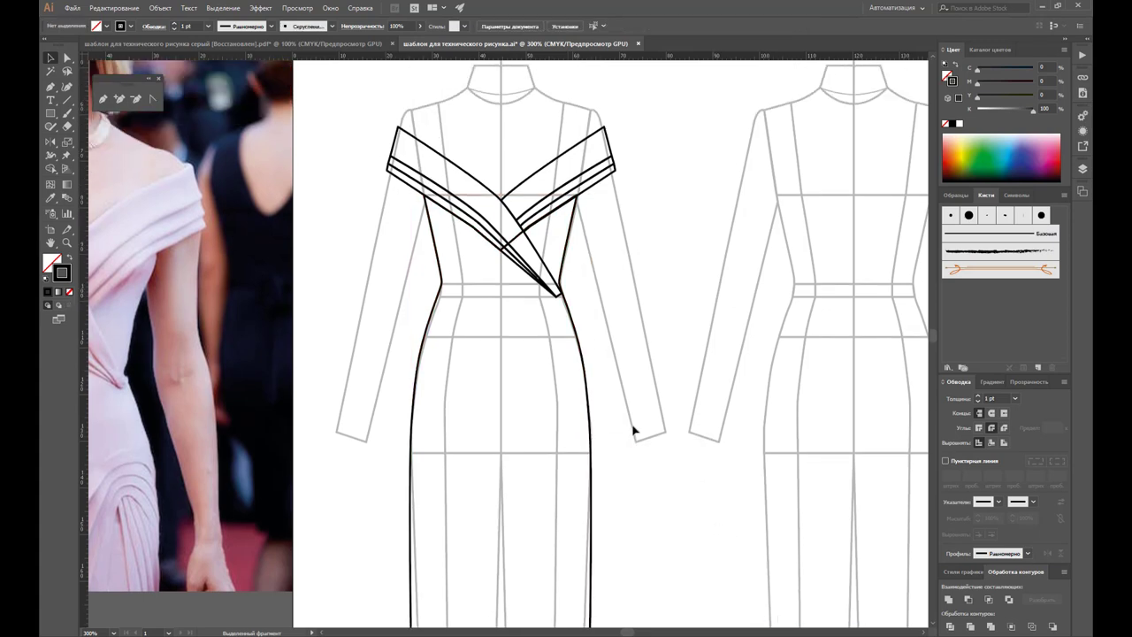
scroll(633, 431, "up", 1)
left_click_drag(369, 150, 404, 253)
mouse_move(663, 146)
left_mouse_down()
mouse_move(618, 246)
mouse_move(607, 246)
left_mouse_up()
left_click(675, 272)
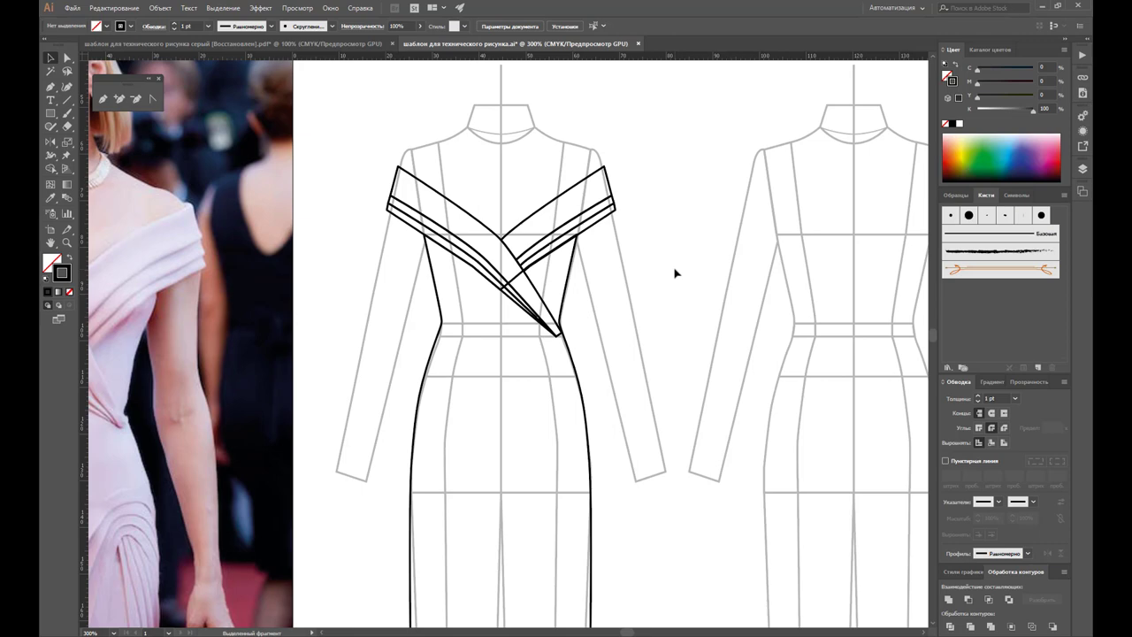
scroll(675, 274, "down", 1)
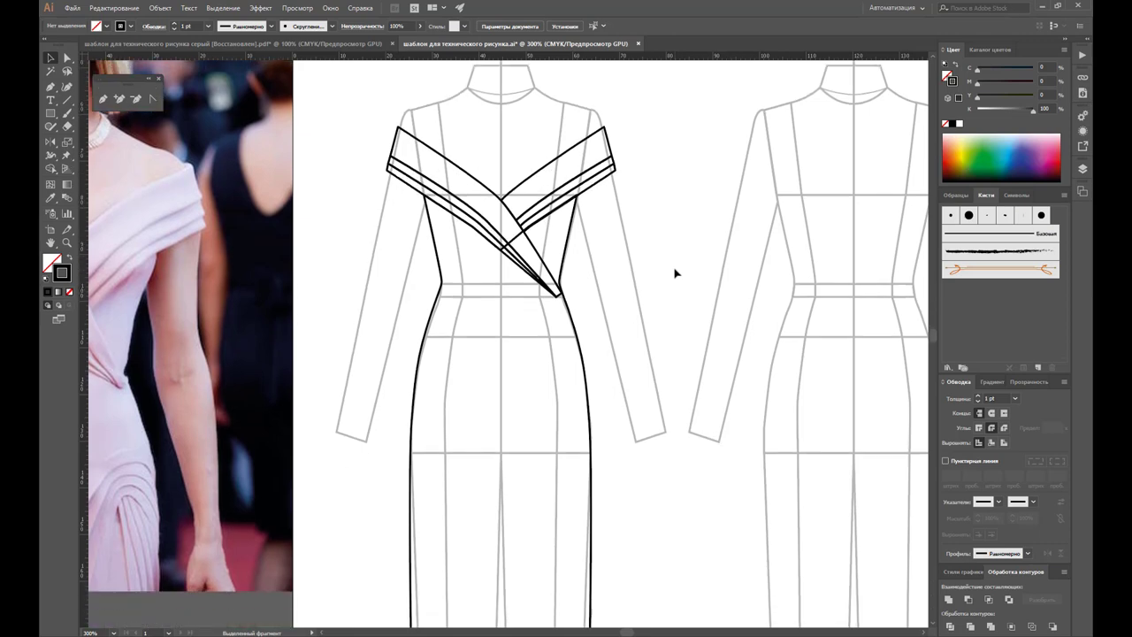
scroll(675, 274, "up", 1)
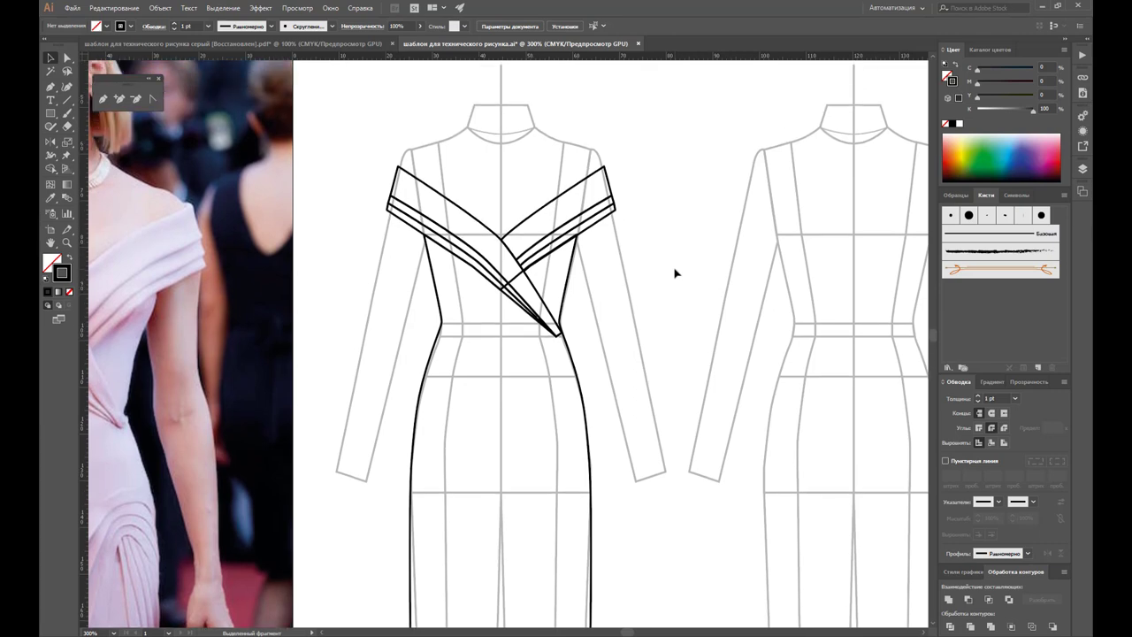
left_click(458, 301, "alt")
scroll(458, 354, "down", 1)
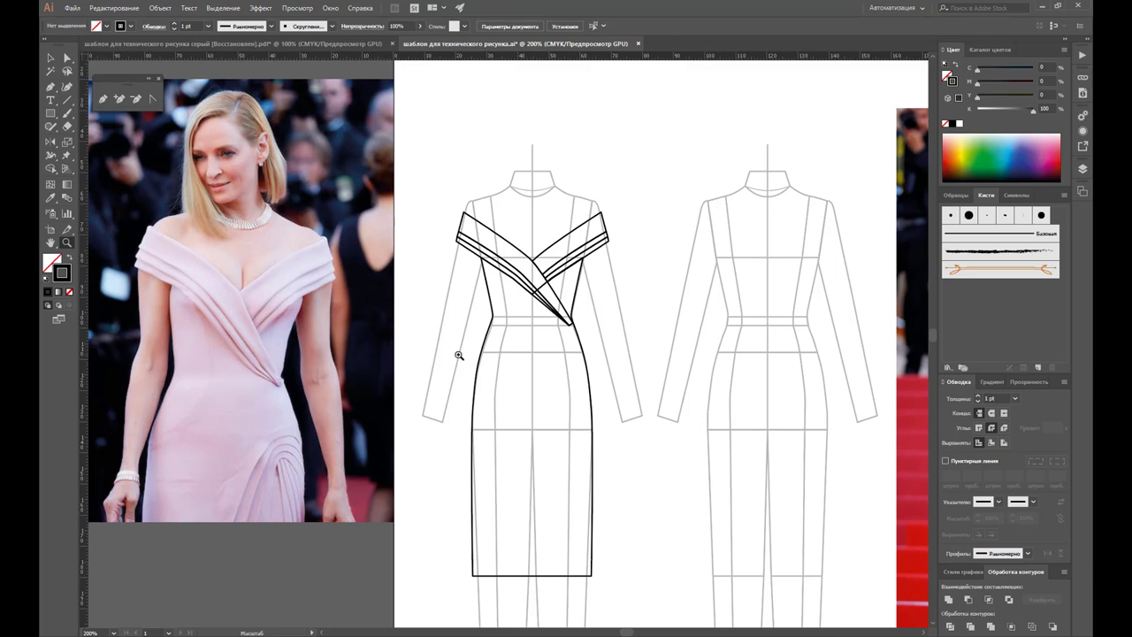
Step: Zoom in on the waist and start a Pen path from under the left strap to a curved waist anchor
scroll(548, 407, "down", 1)
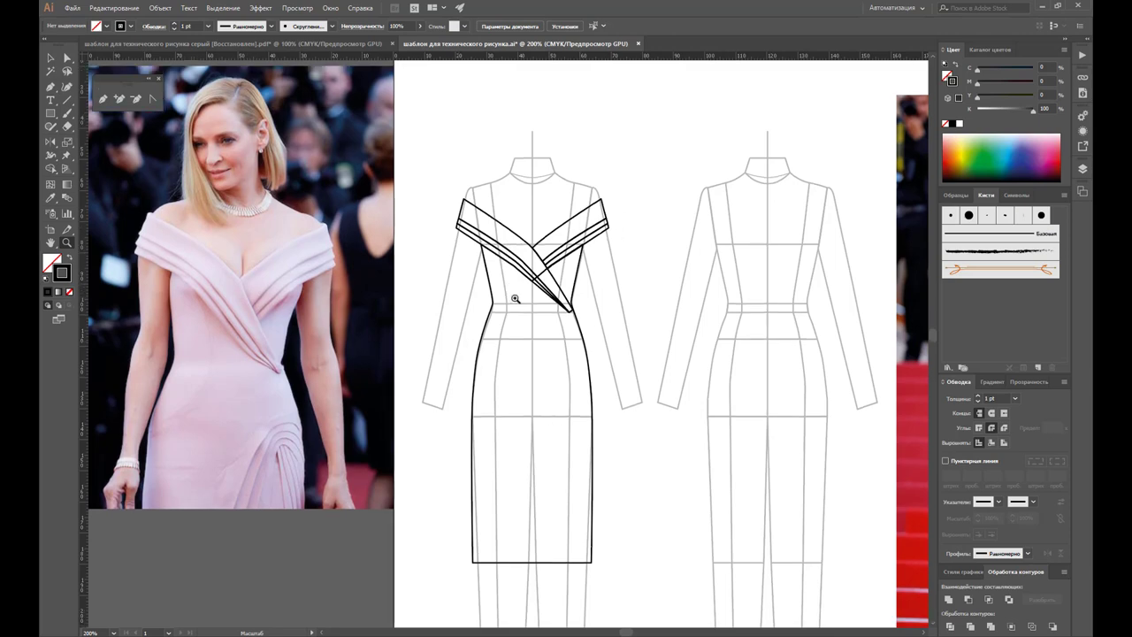
left_click(516, 299)
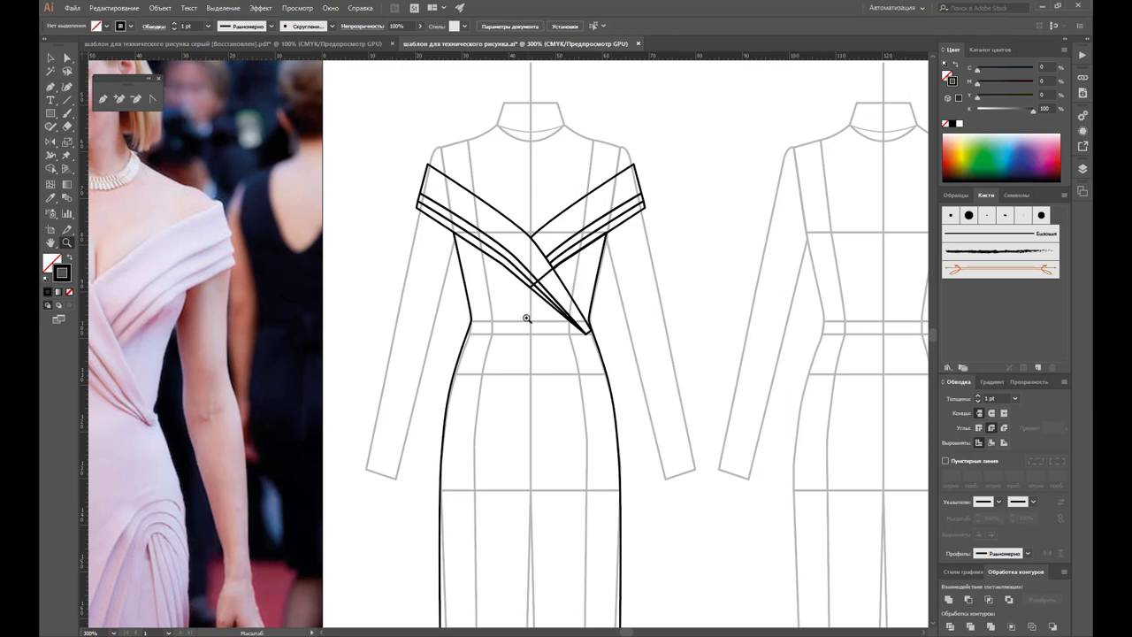
left_click(103, 99)
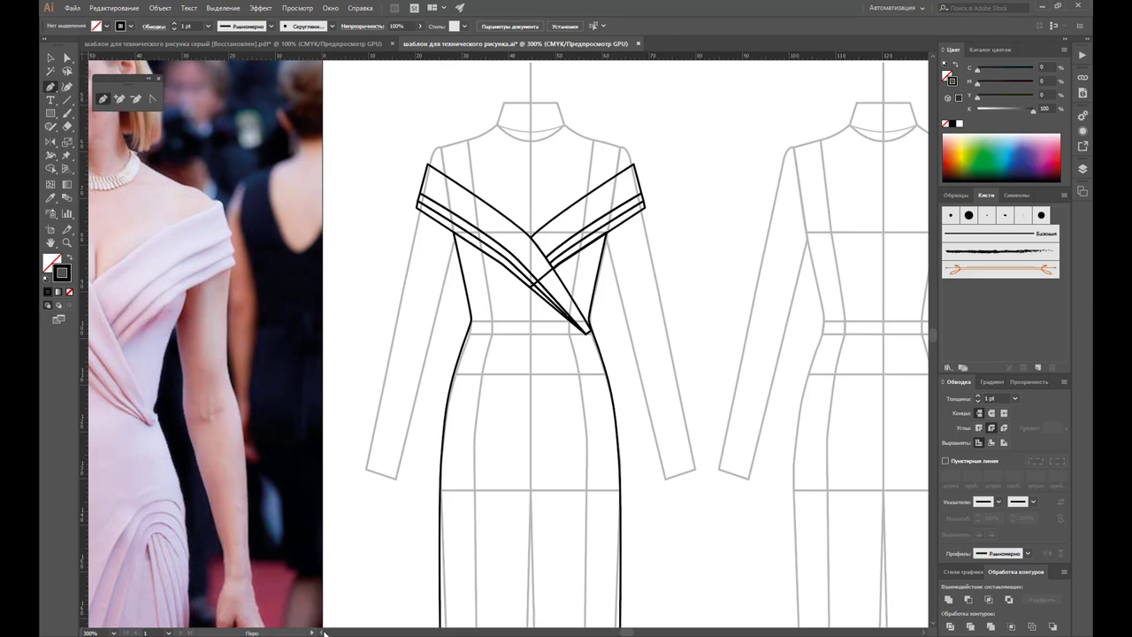
left_click_drag(323, 632, 323, 633)
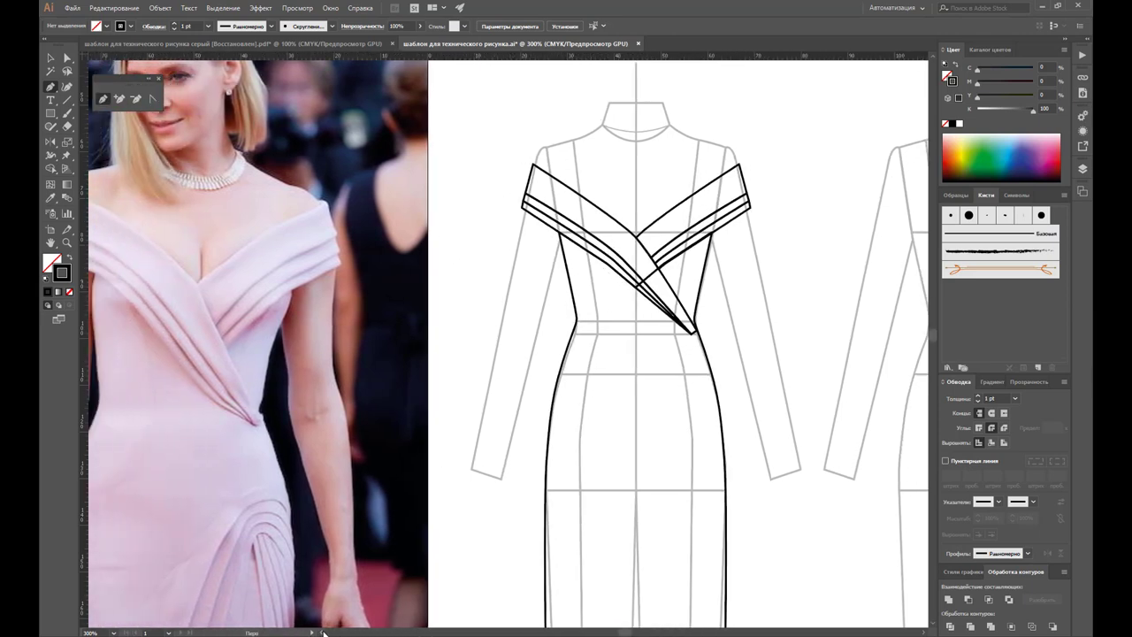
left_click(585, 234)
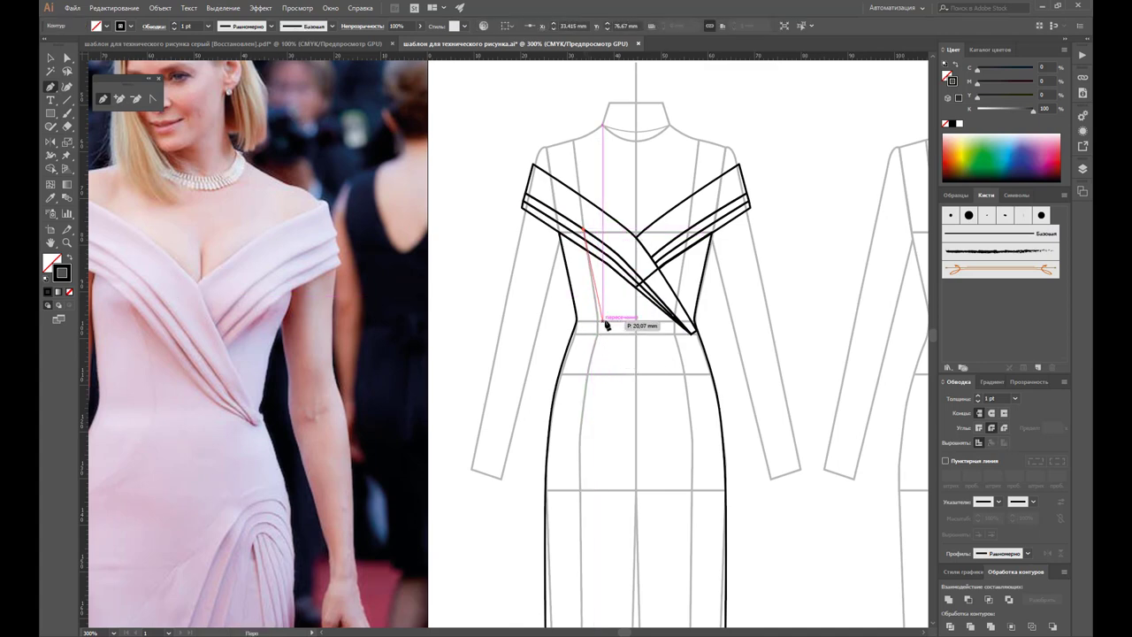
left_click(603, 309)
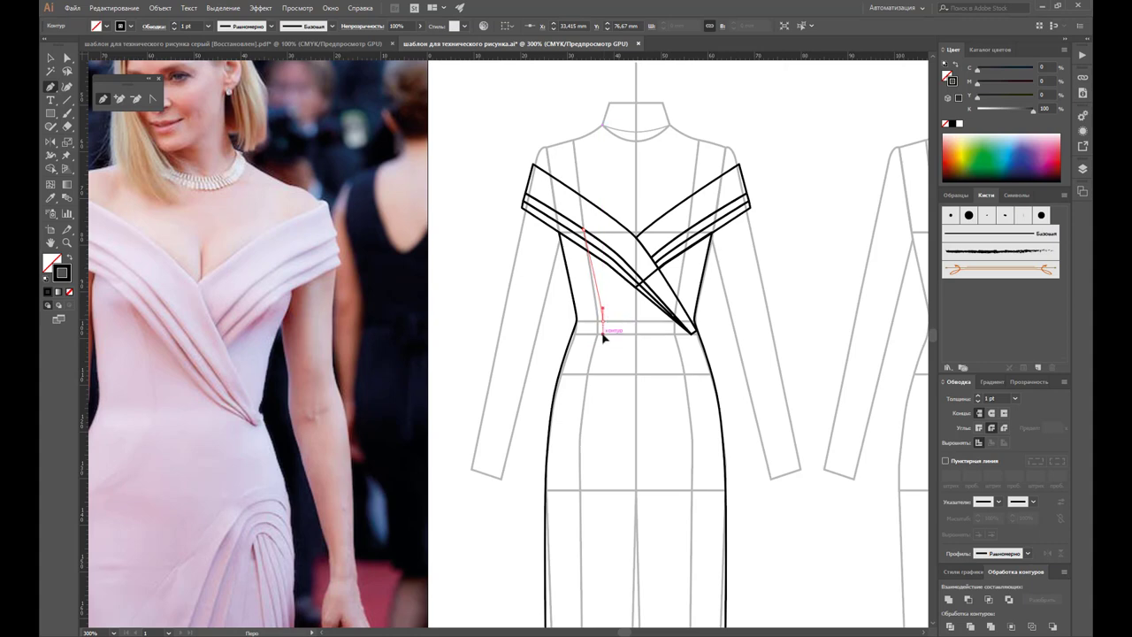
mouse_move(604, 336)
left_mouse_down()
mouse_move(600, 380)
mouse_move(584, 367)
mouse_move(598, 386)
mouse_move(602, 374)
left_mouse_up()
Step: Extend the curve down to the left hip and close the path into an oval
scroll(602, 374, "down", 1)
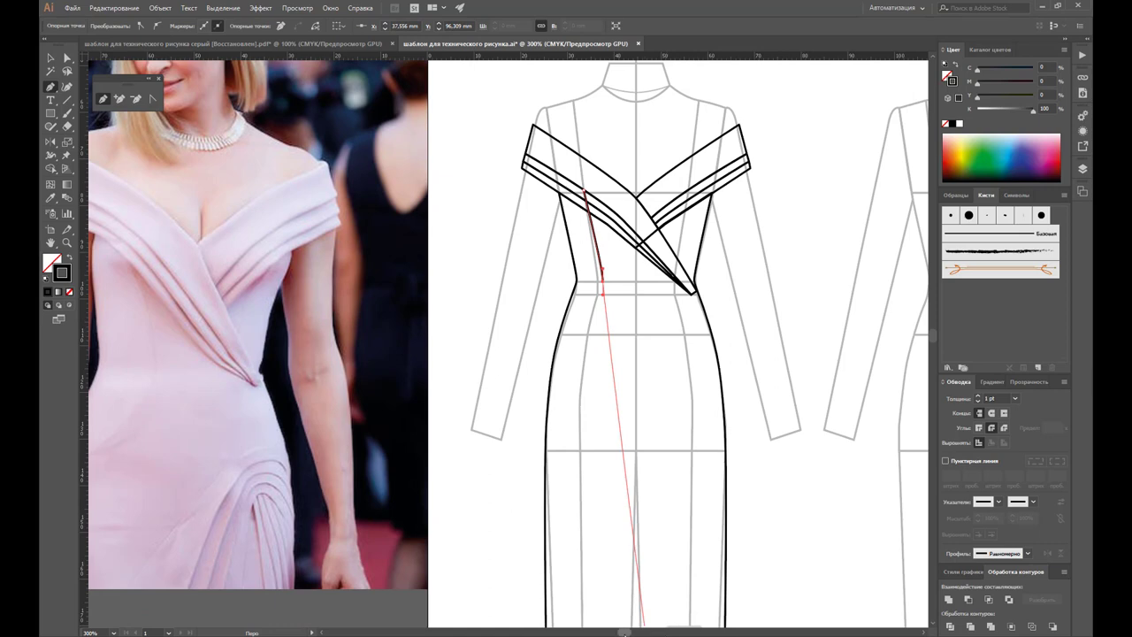
scroll(644, 531, "left", 5)
scroll(654, 398, "right", 4)
scroll(655, 354, "left", 1)
scroll(655, 318, "right", 1)
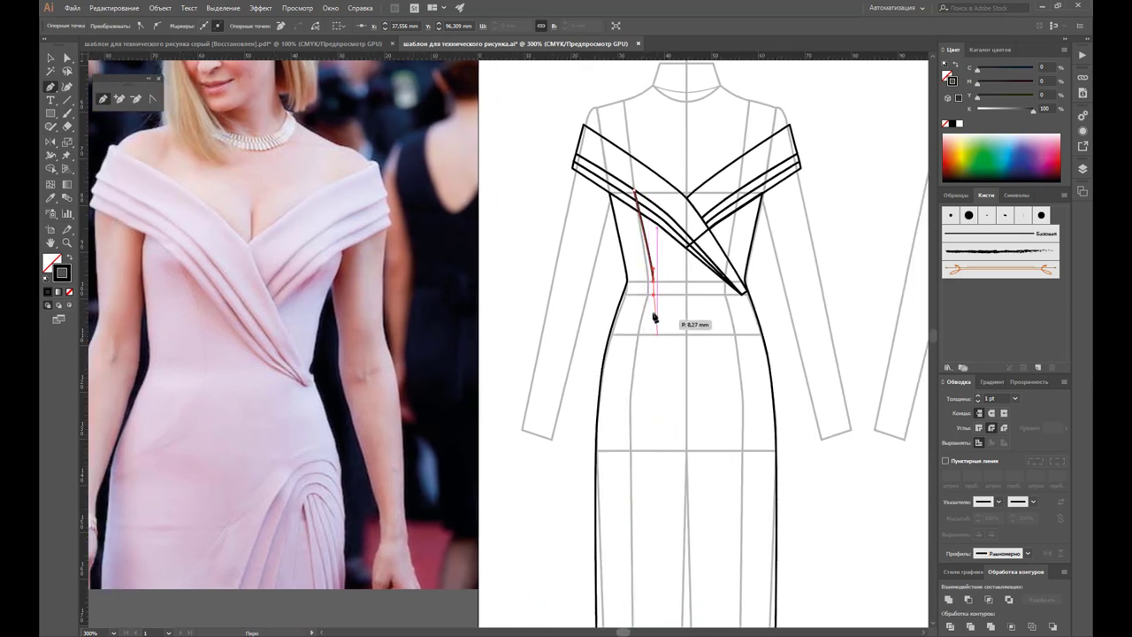
mouse_move(655, 318)
left_mouse_down()
mouse_move(652, 378)
mouse_move(616, 397)
mouse_move(601, 388)
left_mouse_up()
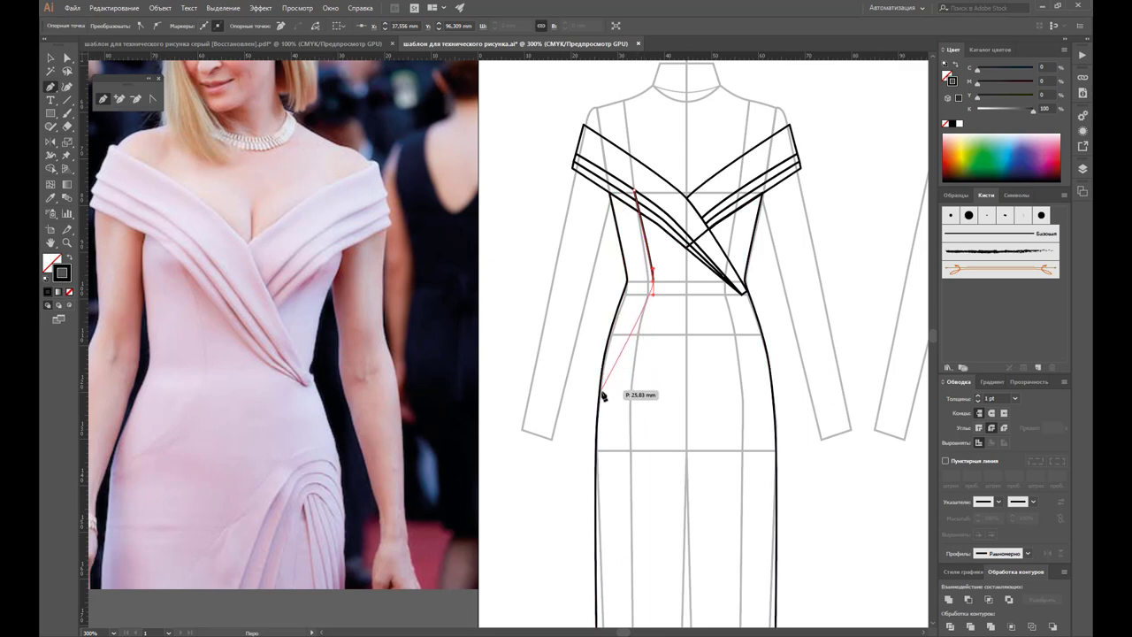
mouse_move(601, 390)
left_mouse_down()
mouse_move(536, 445)
mouse_move(547, 409)
left_mouse_up()
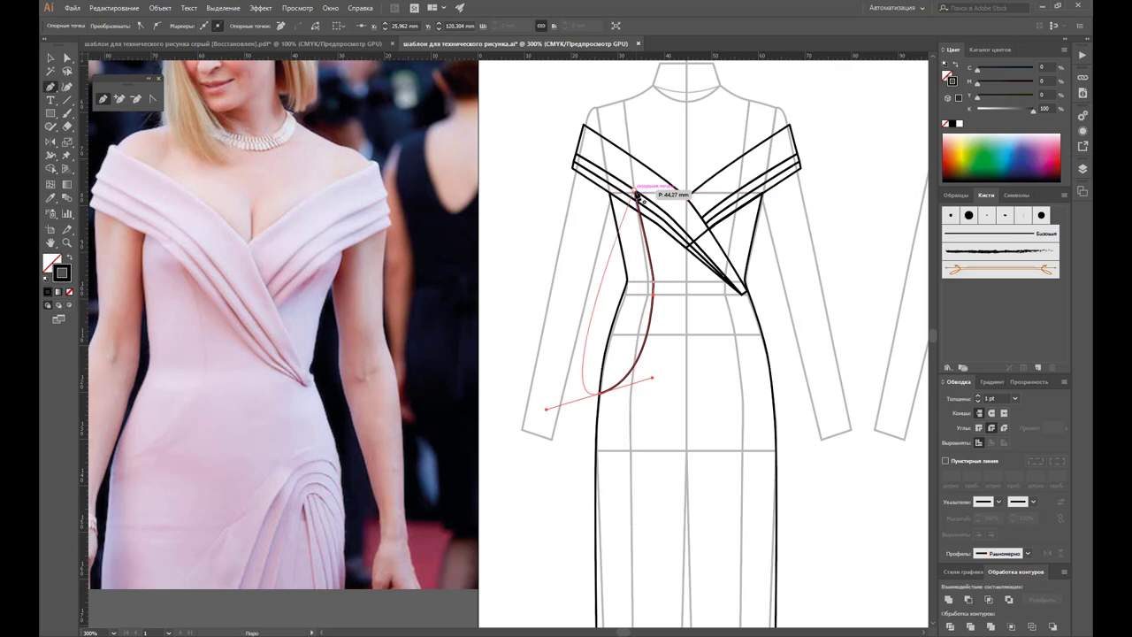
left_click_drag(637, 193, 728, 240)
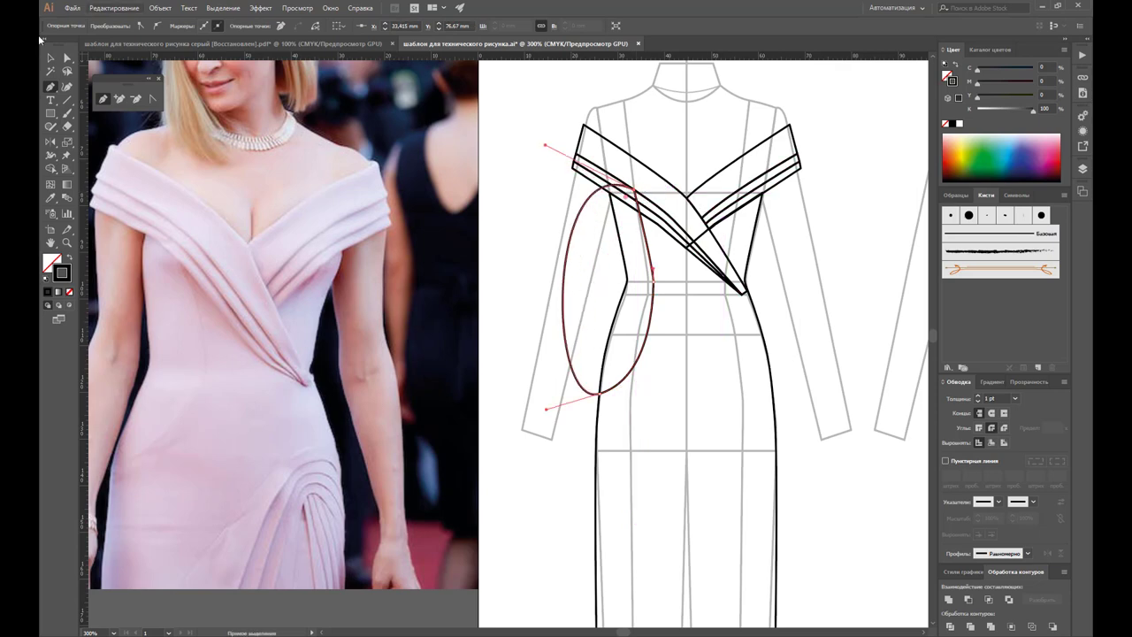
Step: Select the oval and left body curve together and ungroup them
left_click(51, 57)
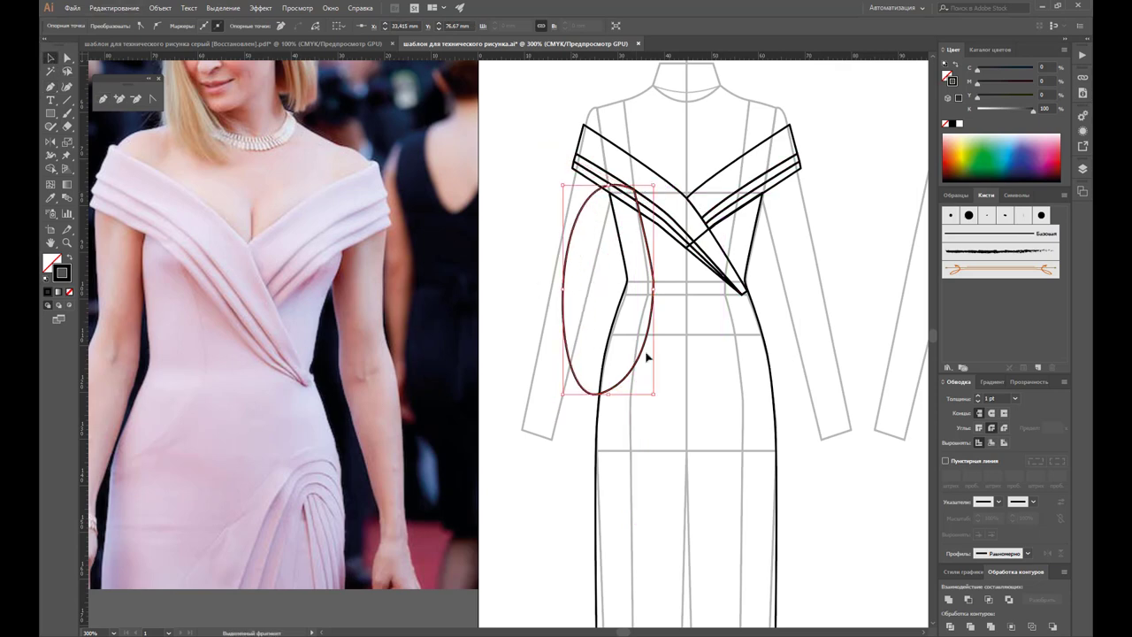
left_click(712, 338)
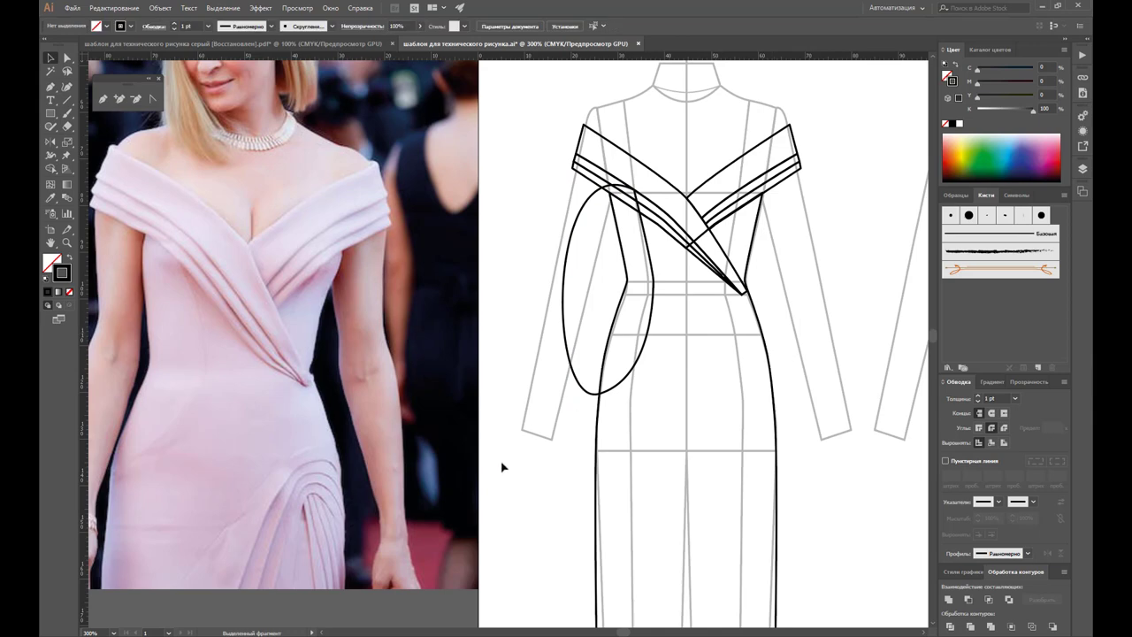
mouse_move(503, 466)
left_mouse_down()
mouse_move(654, 359)
mouse_move(389, 348)
left_mouse_up()
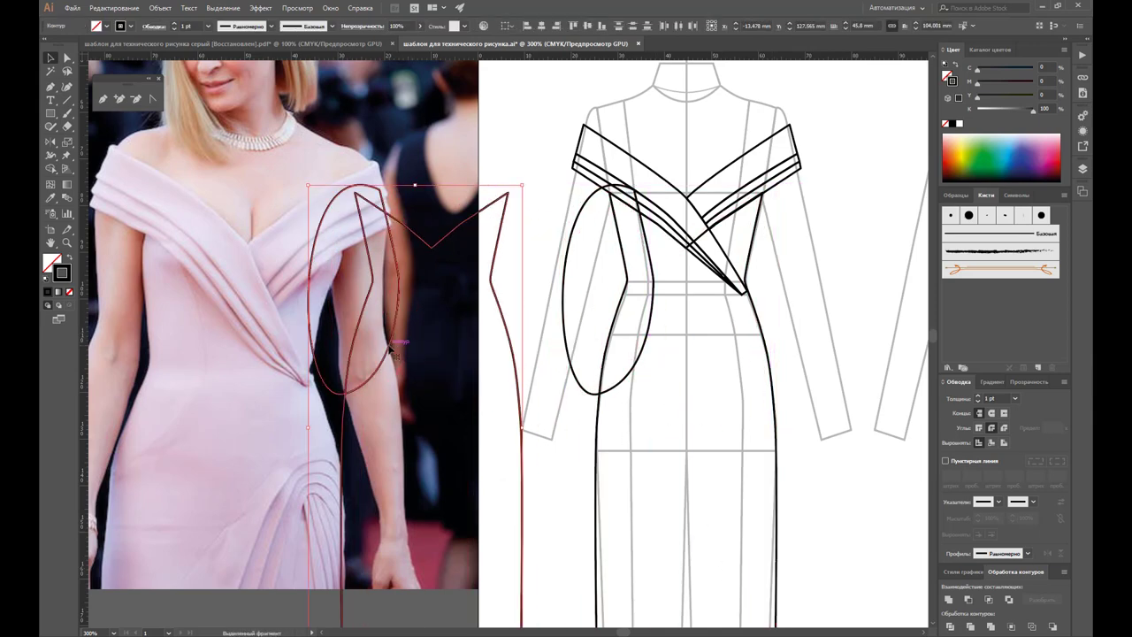
right_click(395, 249)
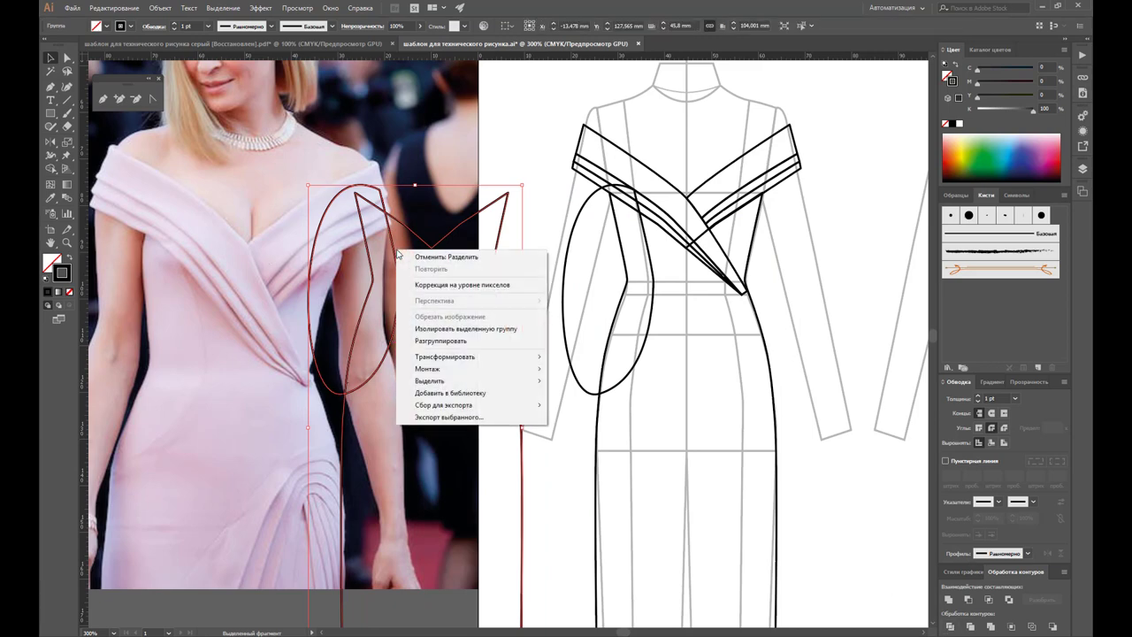
left_click(415, 347)
Step: Delete the long outline and both guide ovals, then move the curved panel onto the sketch
key("Delete")
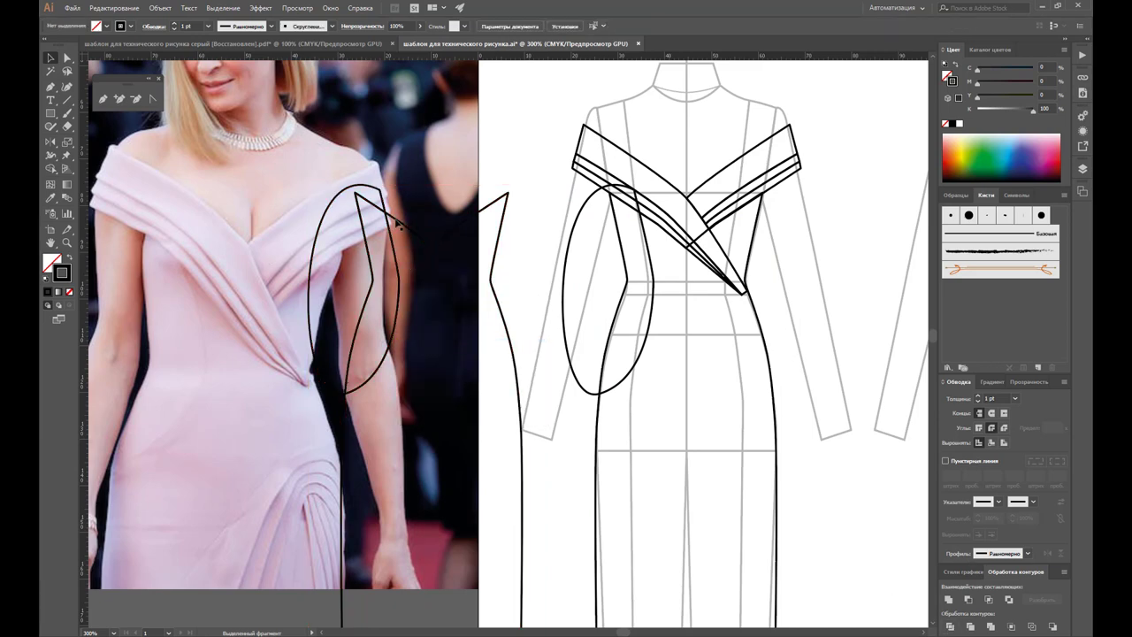
key("ctrl+z")
key("Delete")
left_click(357, 189)
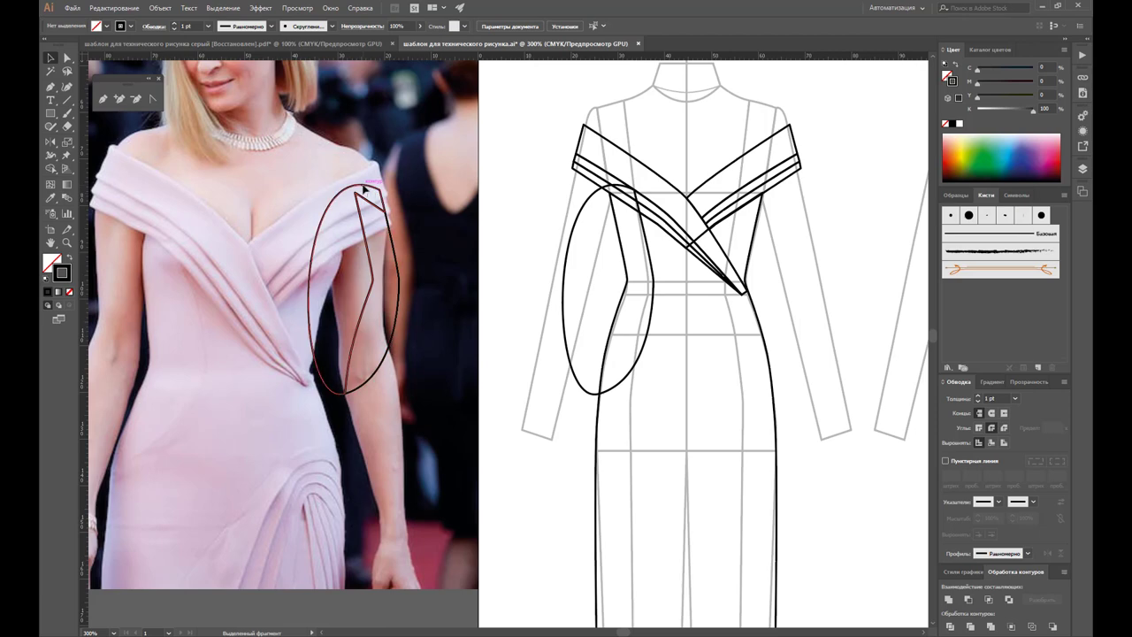
key("Delete")
left_click(575, 223)
key("Delete")
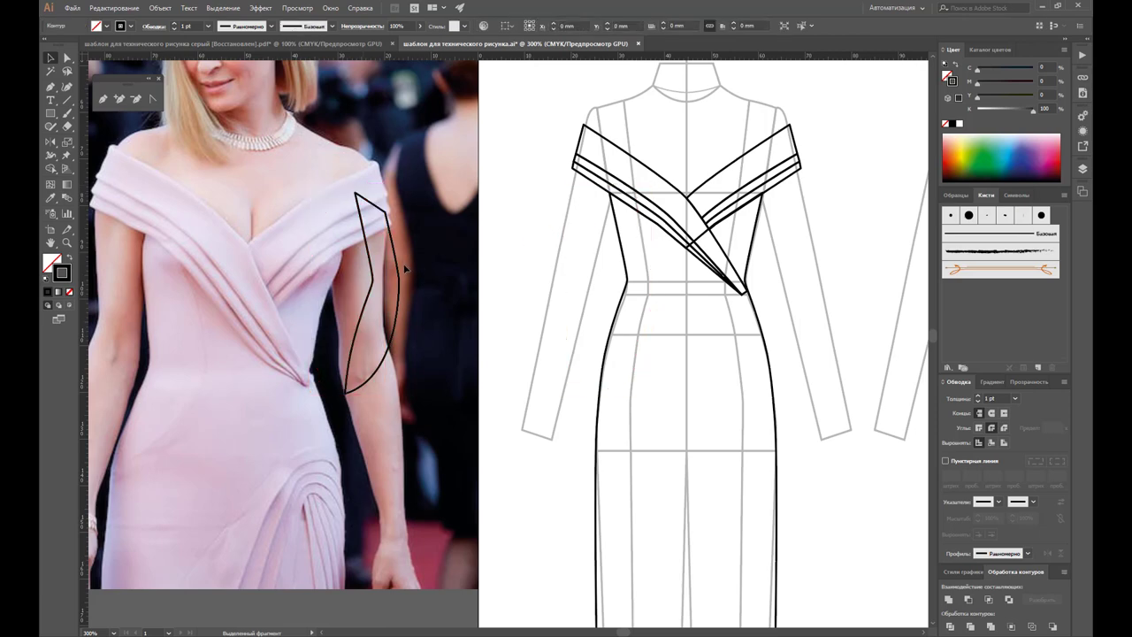
left_click_drag(400, 263, 652, 276)
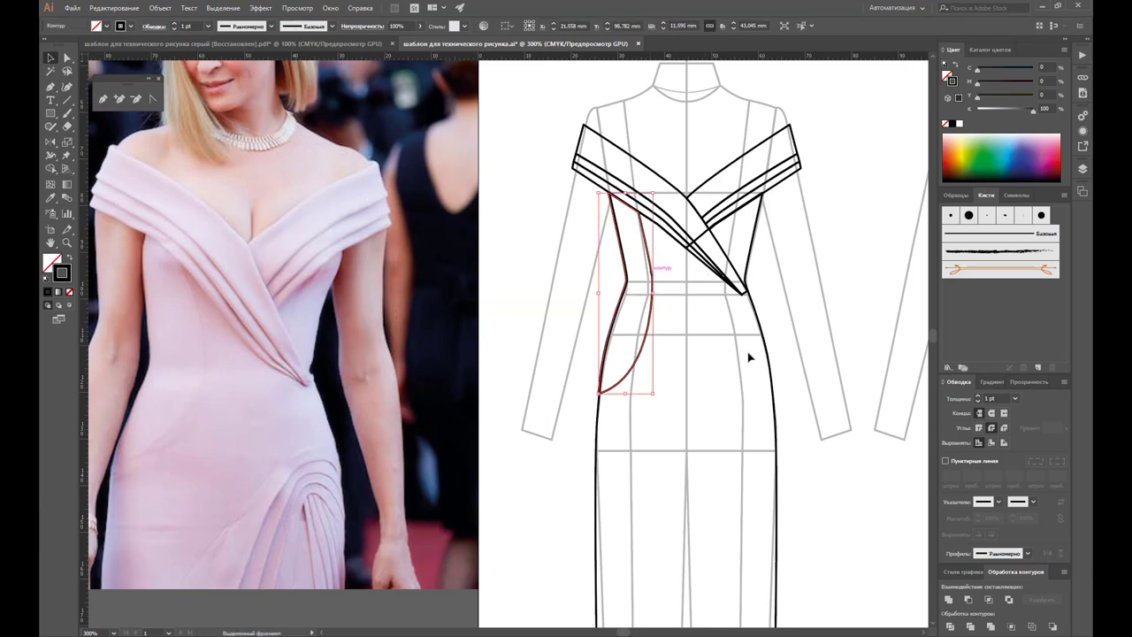
Step: Nudge the curved side panel slightly left into position
left_click(788, 340)
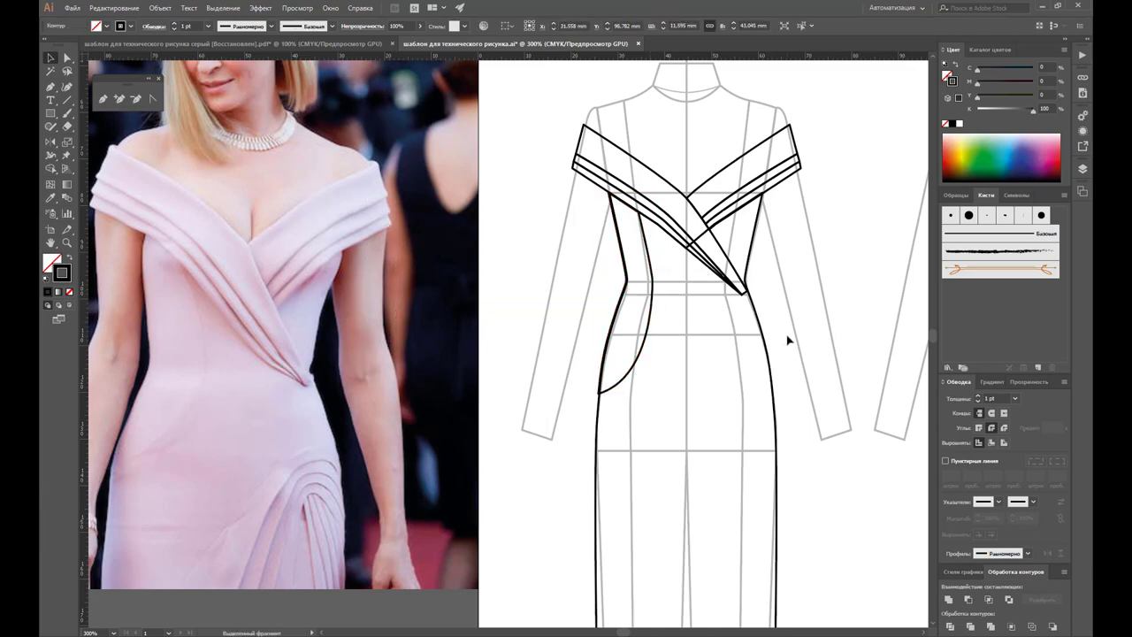
left_click(637, 363)
left_click_drag(638, 364, 640, 365)
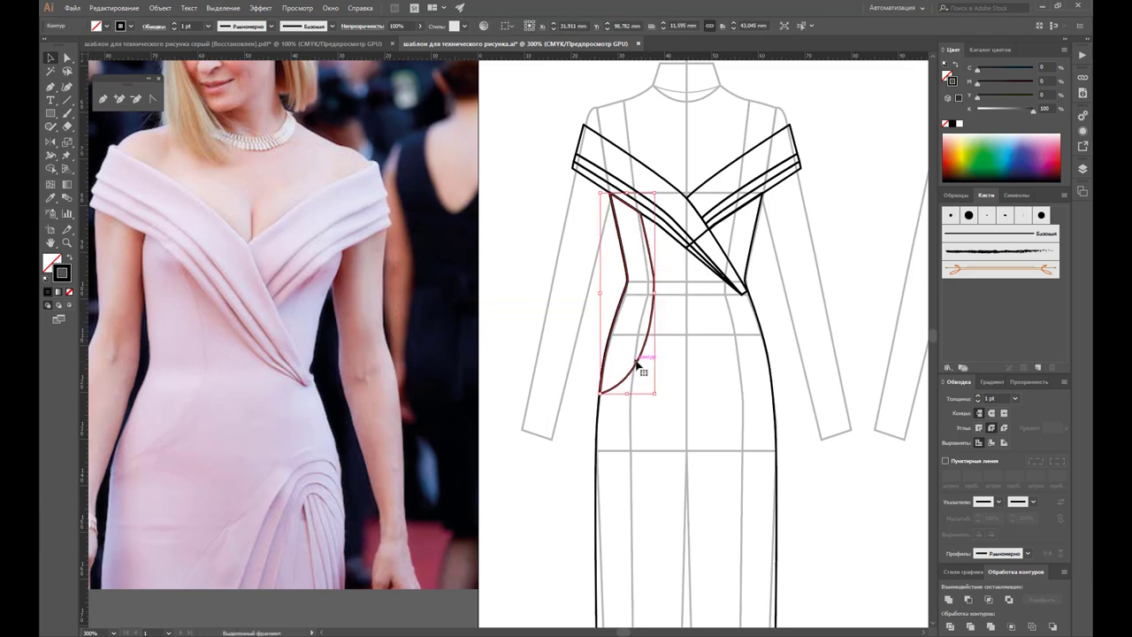
key("Left")
left_click(796, 333)
left_click(648, 335)
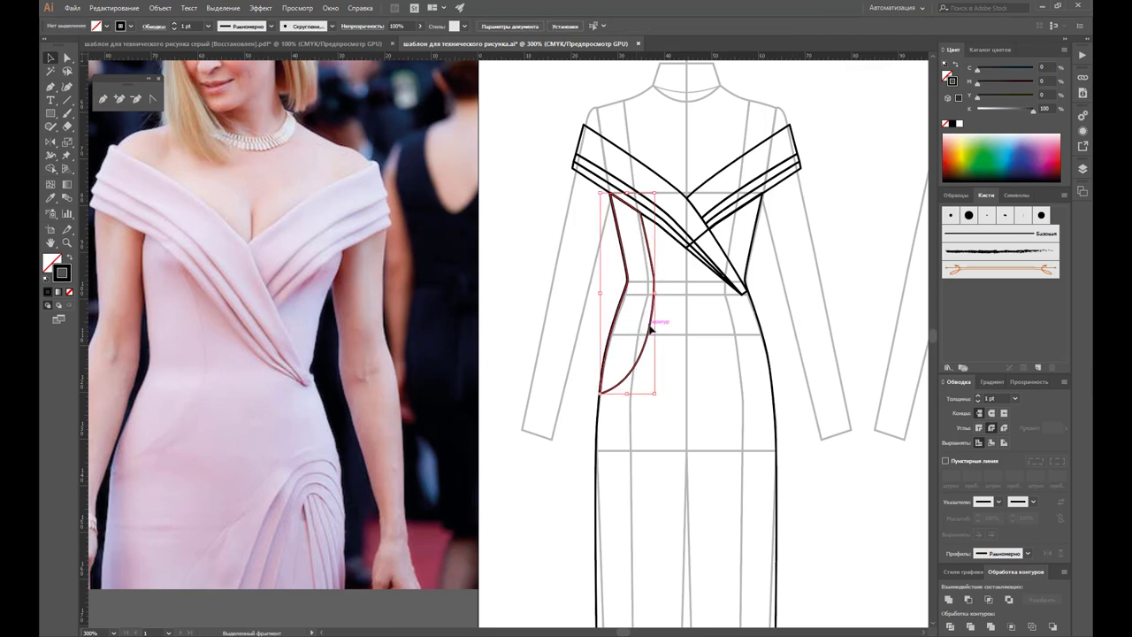
Step: Reflect a copy of the curved panel onto the dress's right side
left_click(50, 144)
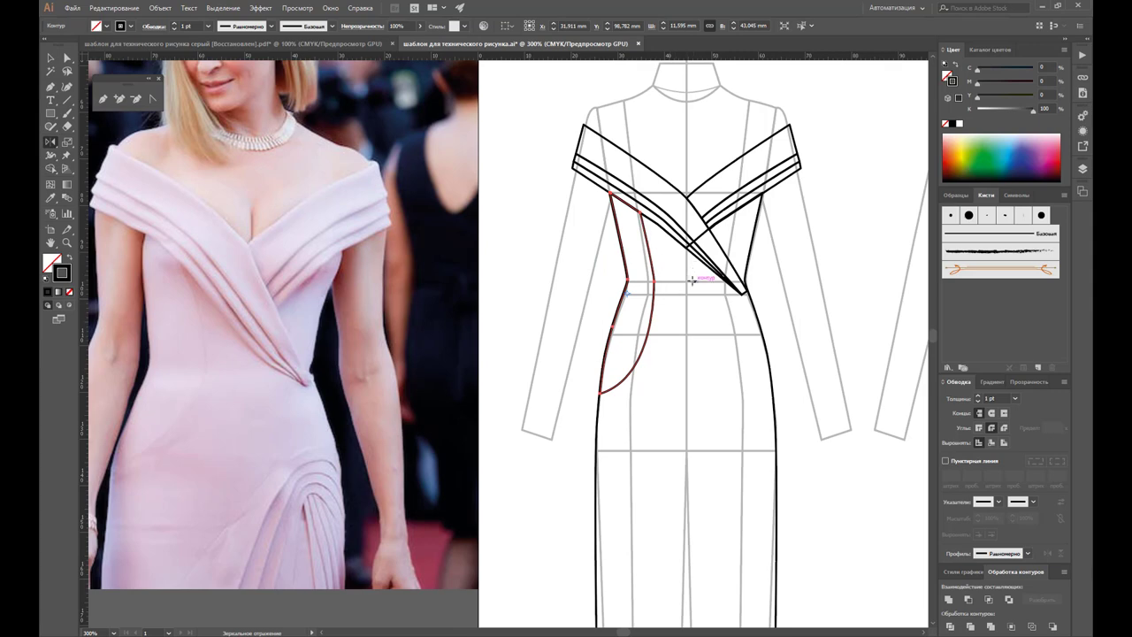
left_click_drag(644, 286, 743, 288)
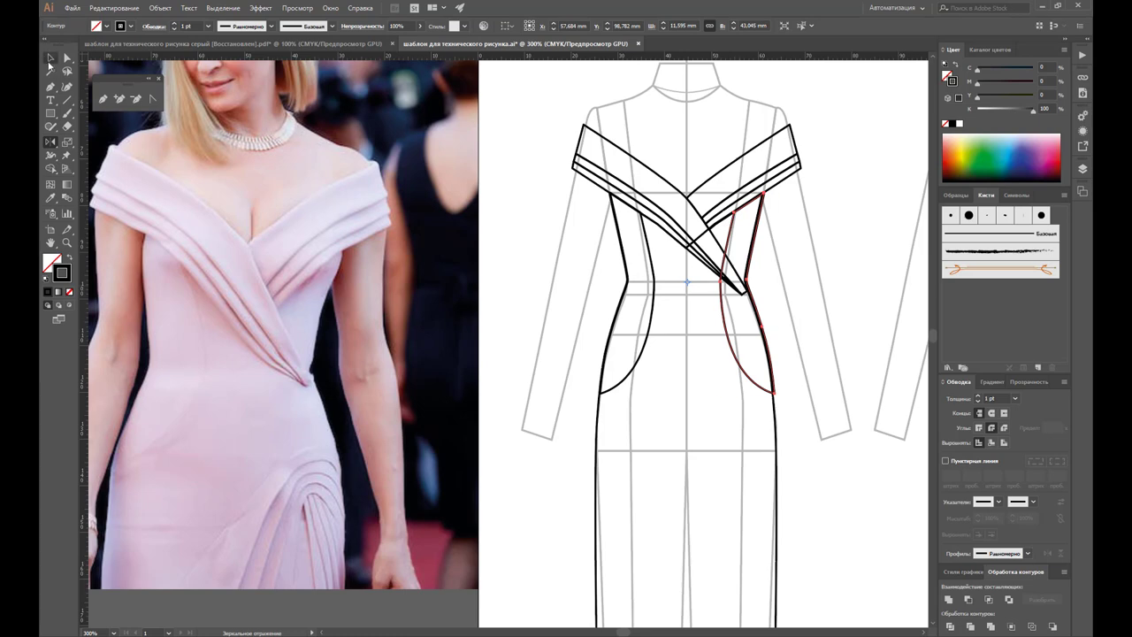
left_click(51, 60)
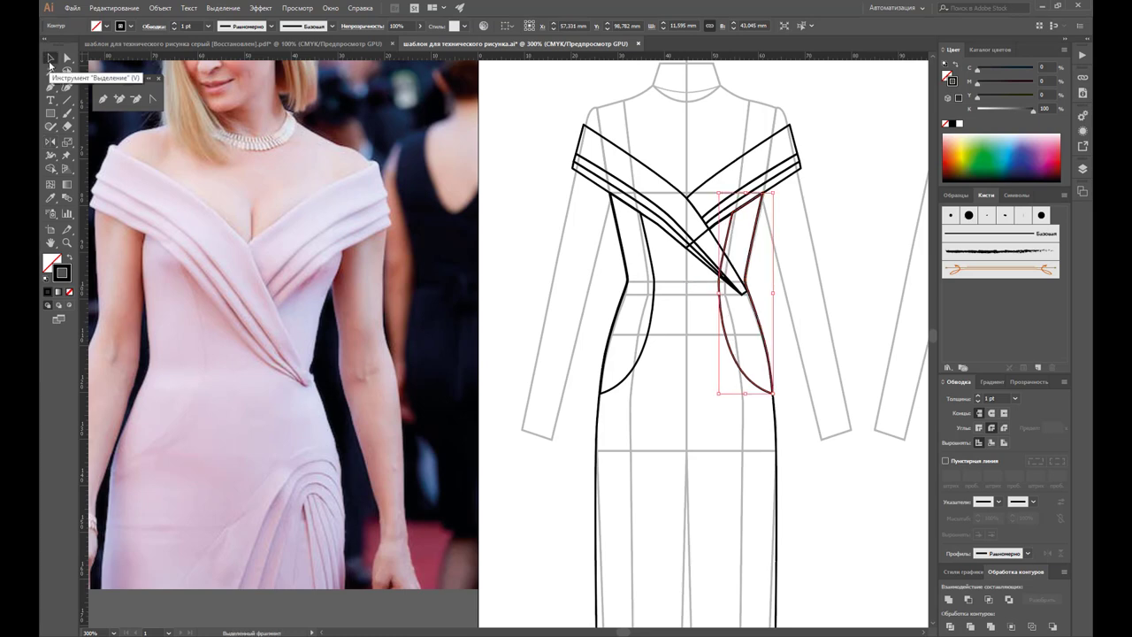
mouse_move(785, 370)
left_mouse_down()
mouse_move(598, 329)
mouse_move(617, 331)
left_mouse_up()
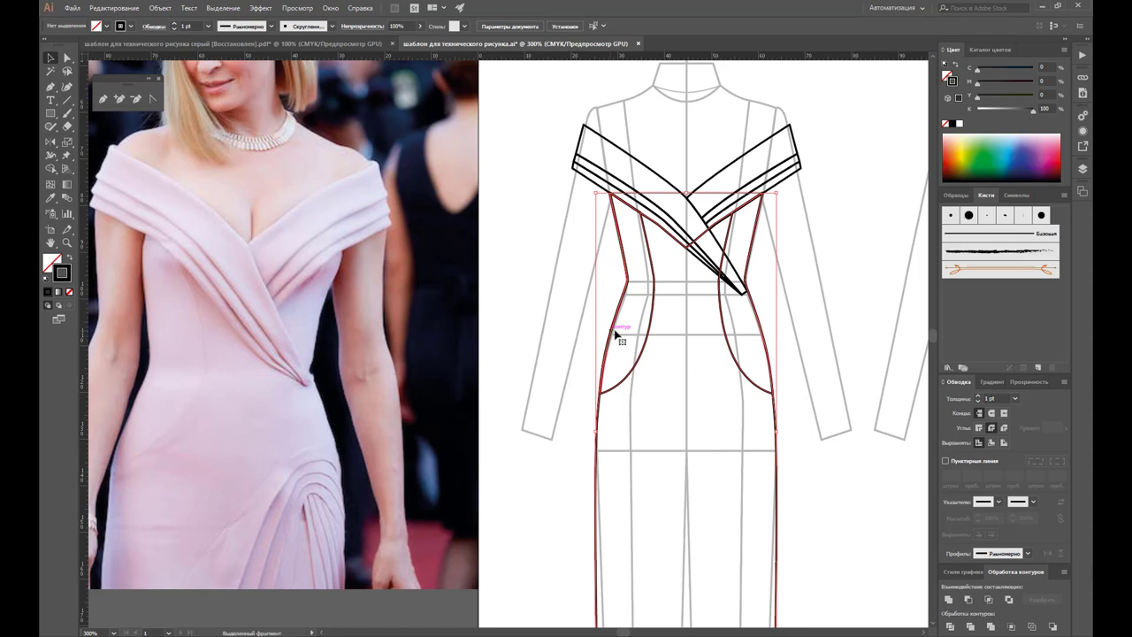
left_click(780, 312)
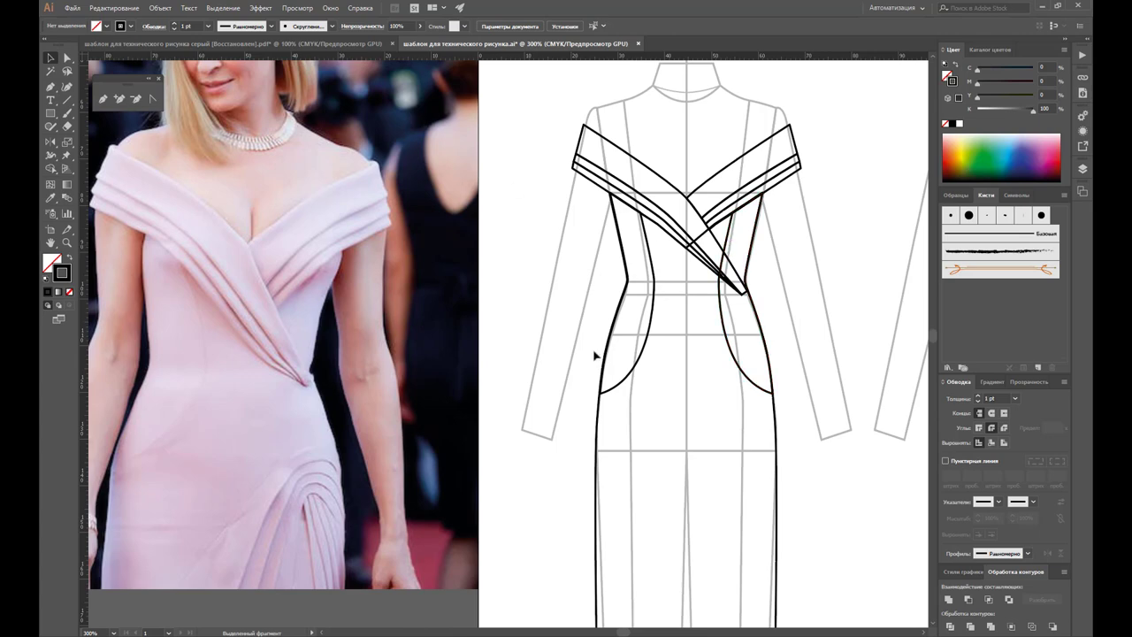
left_click(736, 365)
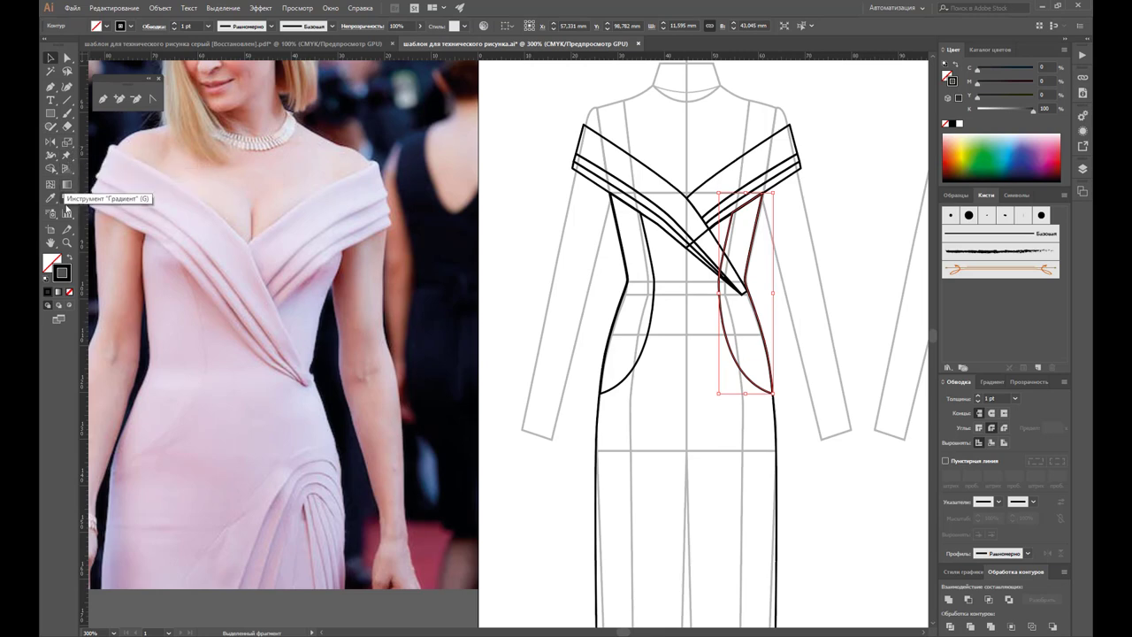
Step: Cut the right curved panel with Scissors and delete its lower piece
left_click(67, 126, "alt")
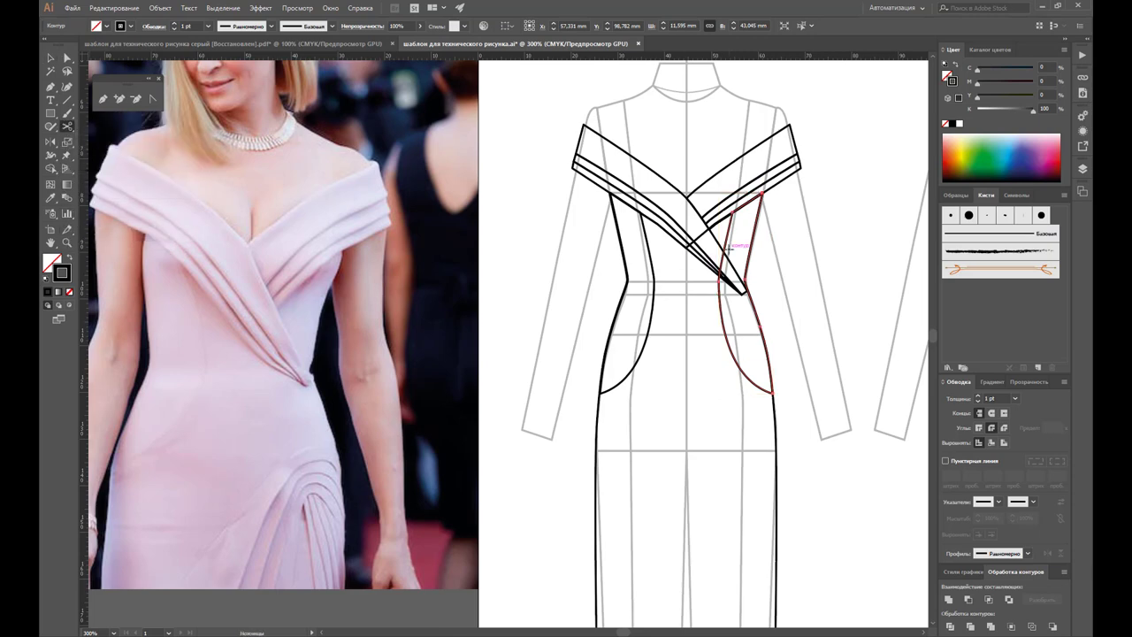
left_click(746, 285)
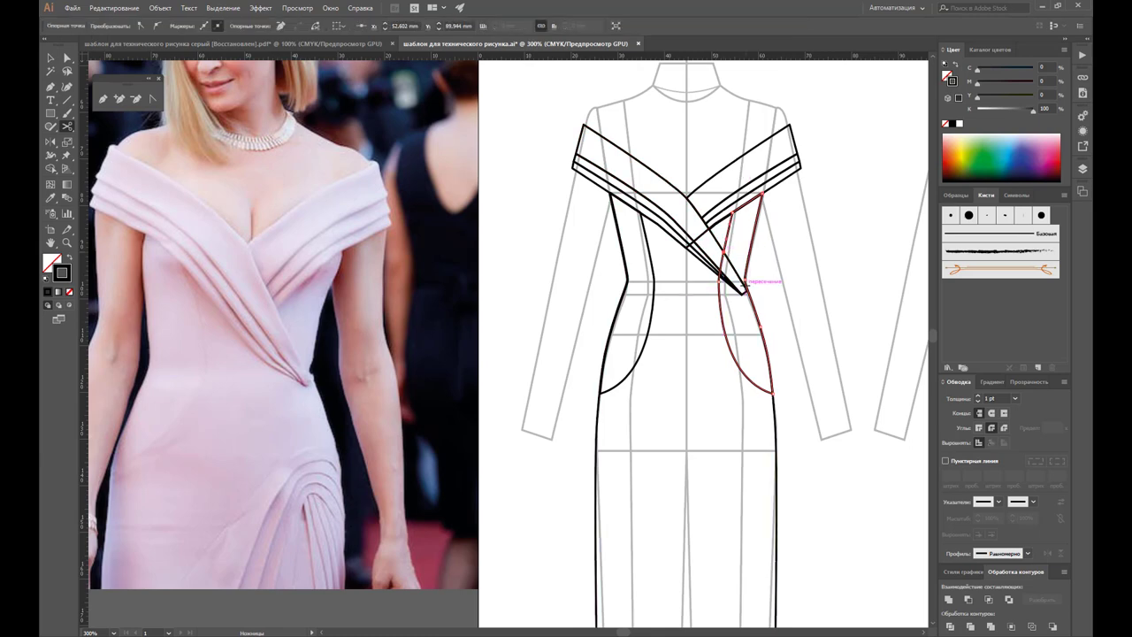
key("v")
left_click(727, 301)
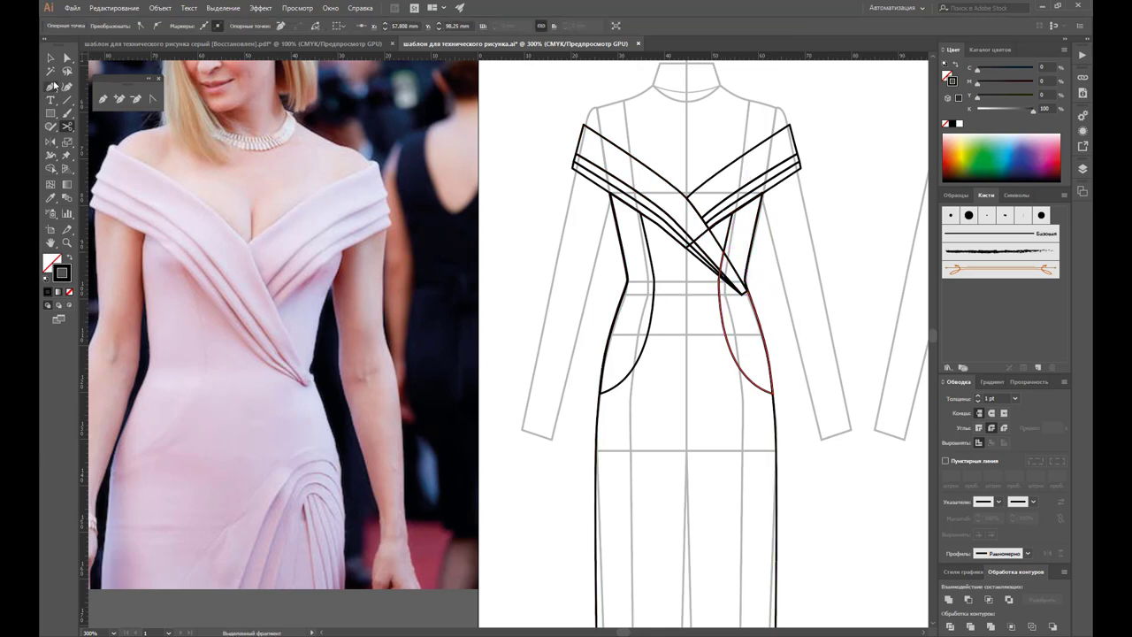
left_click(50, 57)
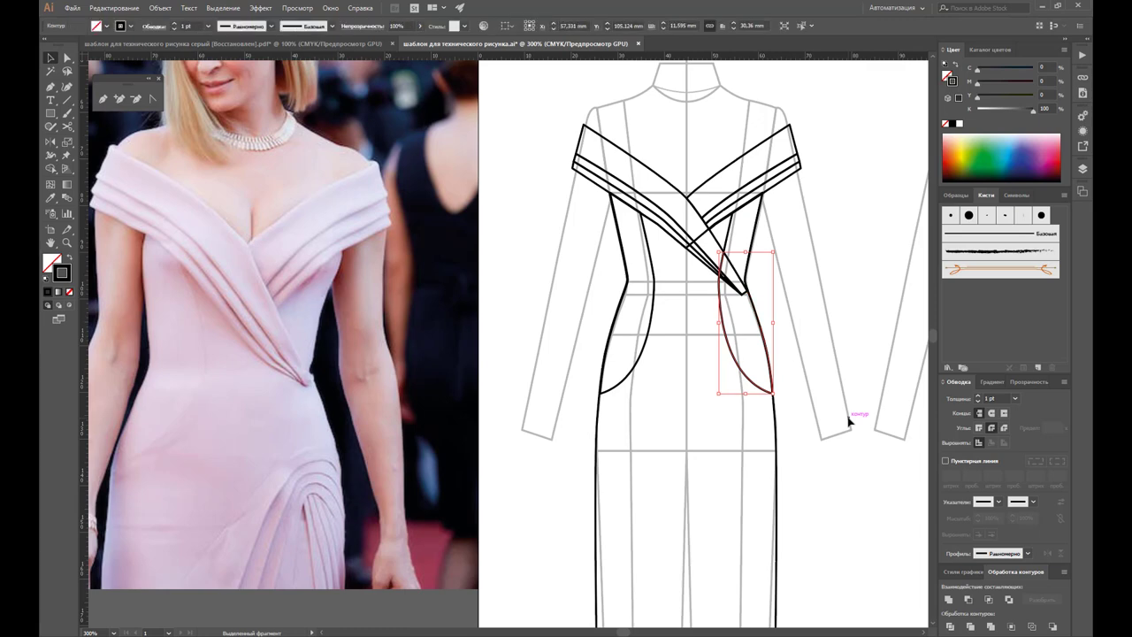
key("Delete")
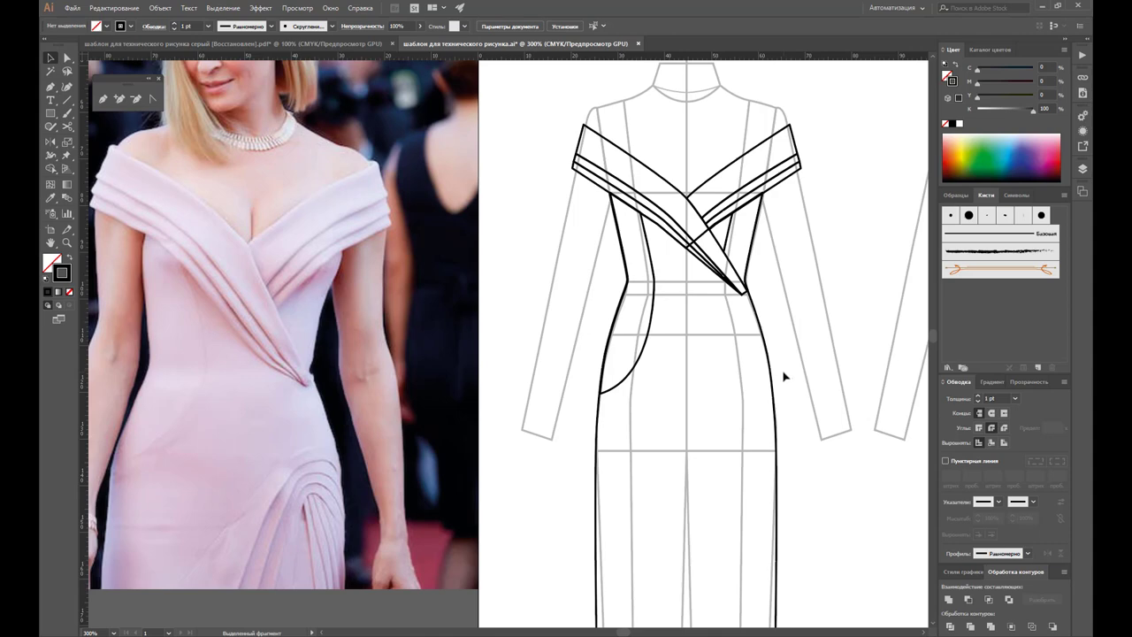
left_click(734, 251)
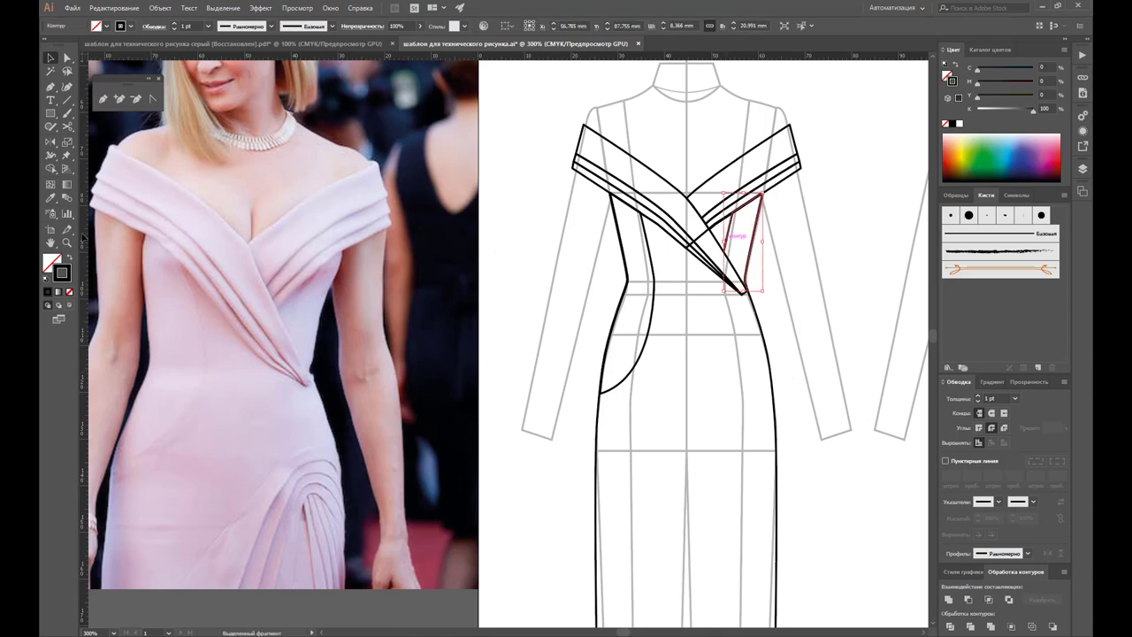
Step: Draw a Pencil drape line from the remaining piece down to the strap crossing point
left_click(67, 245)
left_click(740, 284)
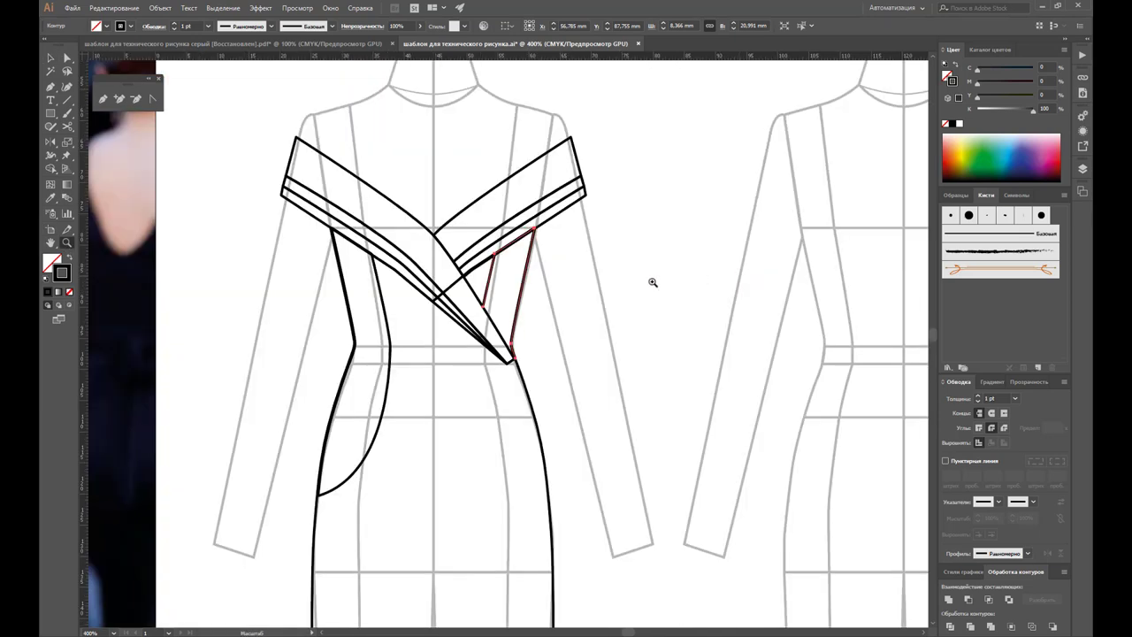
left_click(508, 320)
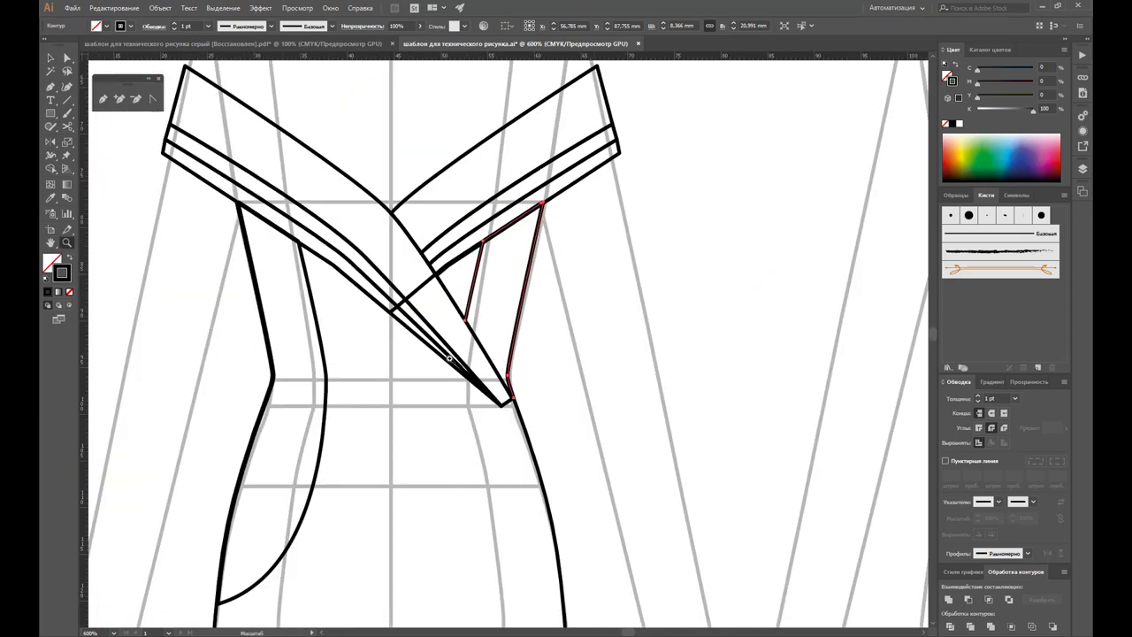
left_click(458, 317)
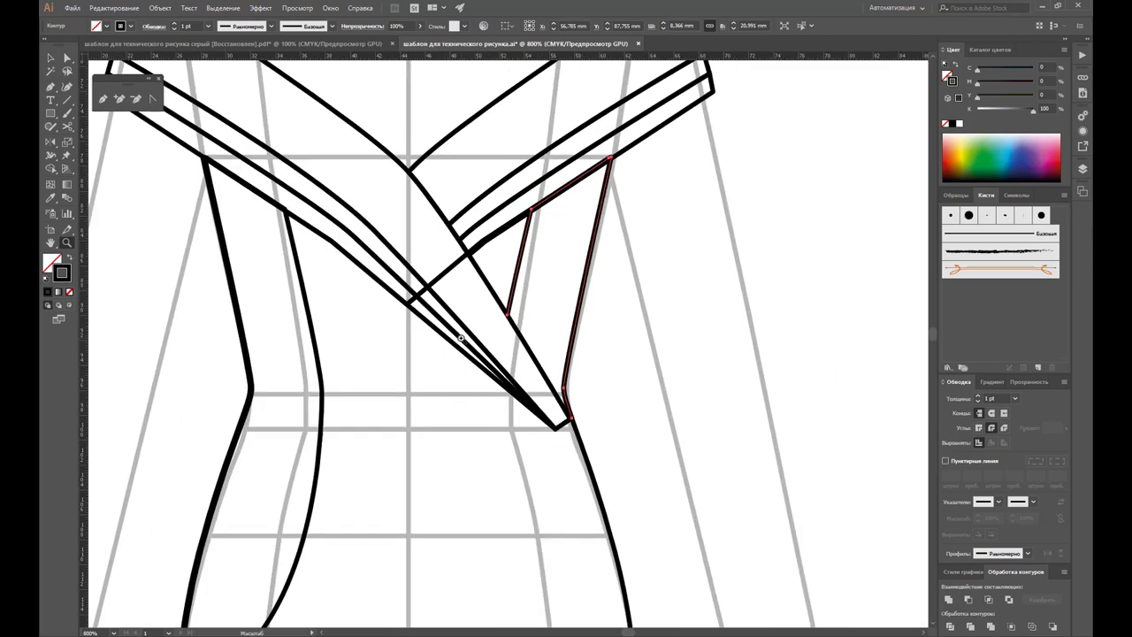
left_click(102, 99)
mouse_move(511, 319)
left_mouse_down()
mouse_move(580, 428)
mouse_move(574, 416)
left_mouse_up()
left_click(54, 56)
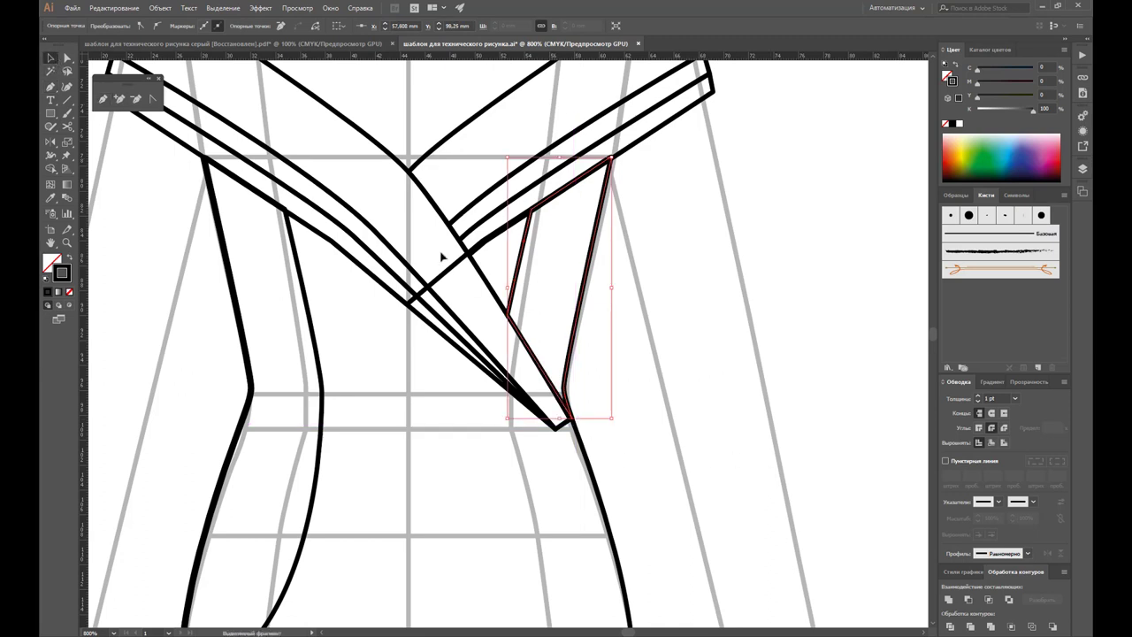
left_click(640, 328)
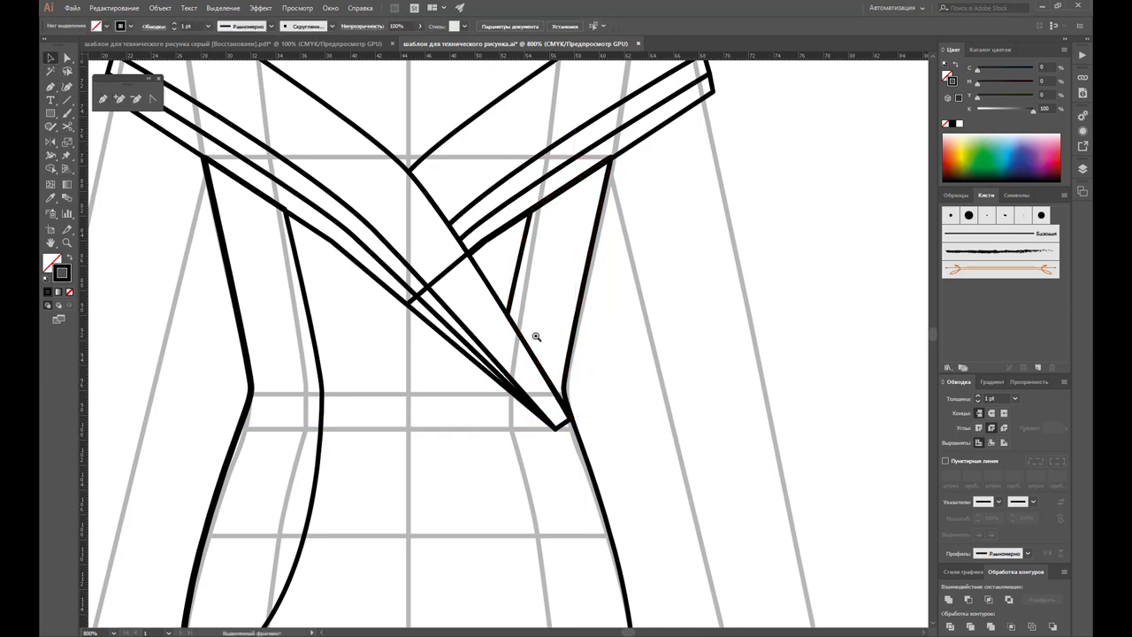
key("z")
left_click(456, 270, "alt")
left_click(506, 351, "alt")
Step: Zoom out from the dress sketch and return to the Selection tool
left_click(492, 364, "alt")
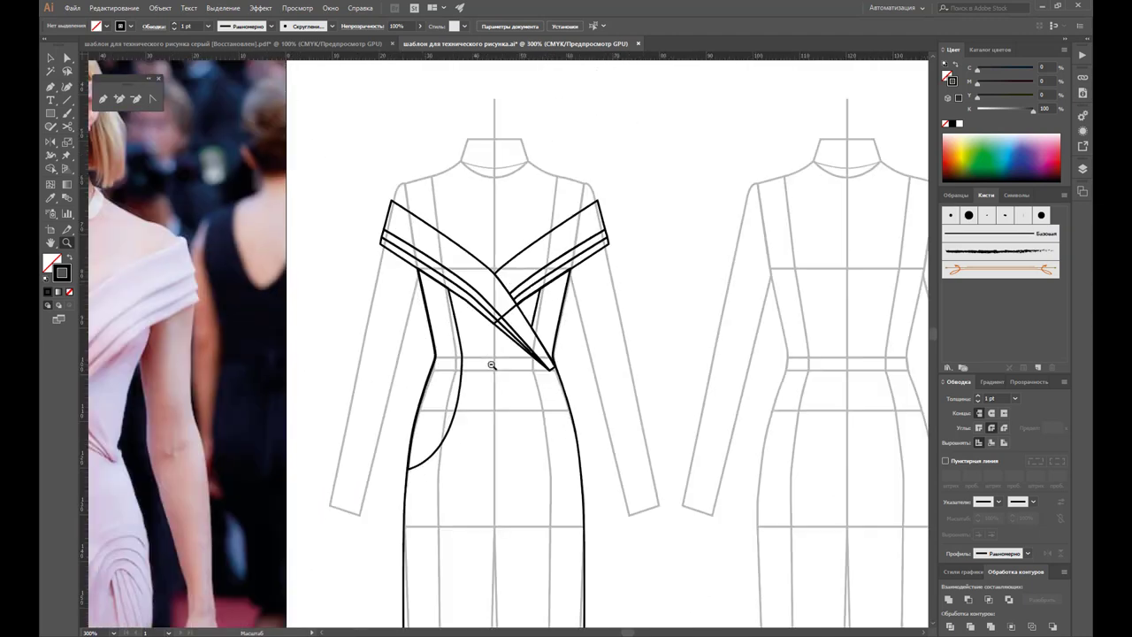
scroll(502, 331, "down", 2)
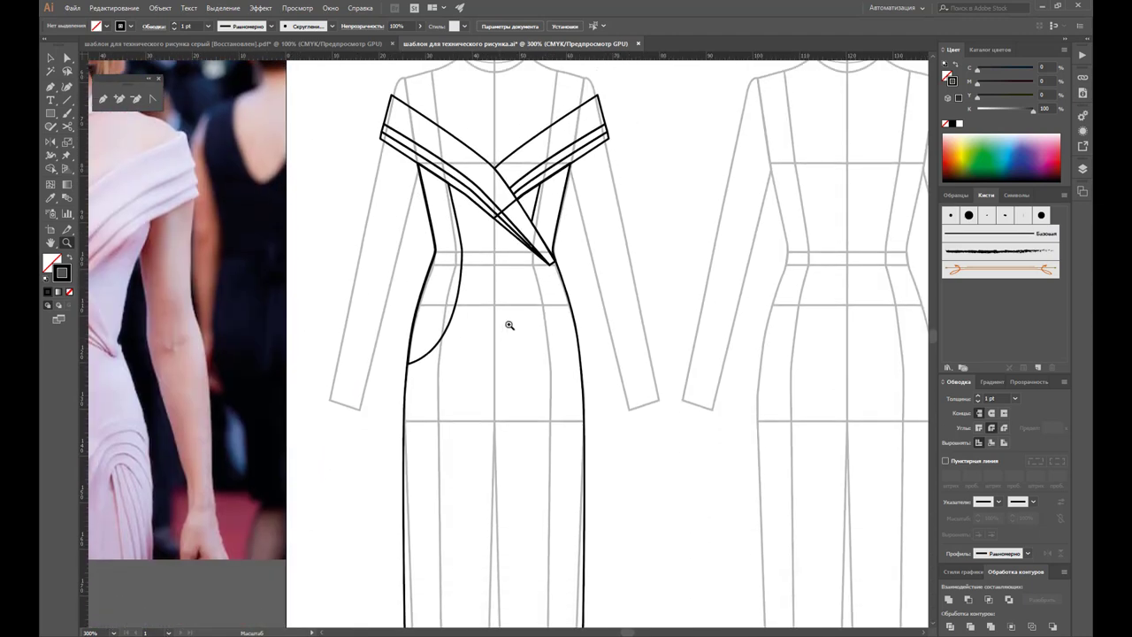
scroll(511, 322, "down", 1)
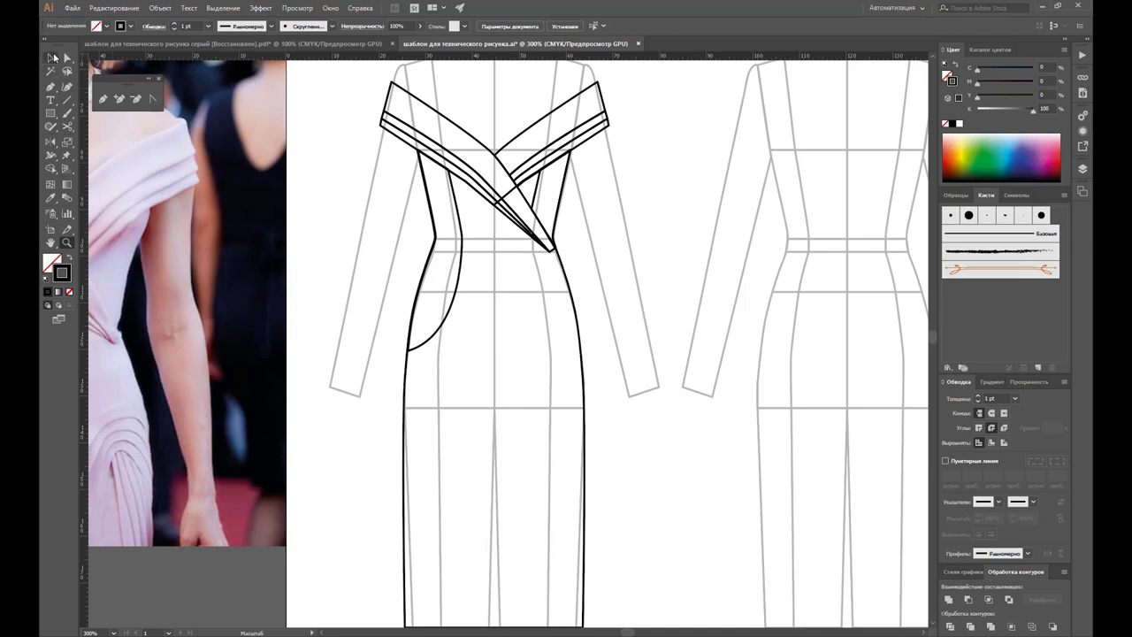
left_click(50, 57)
scroll(369, 117, "down", 1)
Step: Zoom out further to view the sketch and reference photos together, with the Selection tool active
key("z")
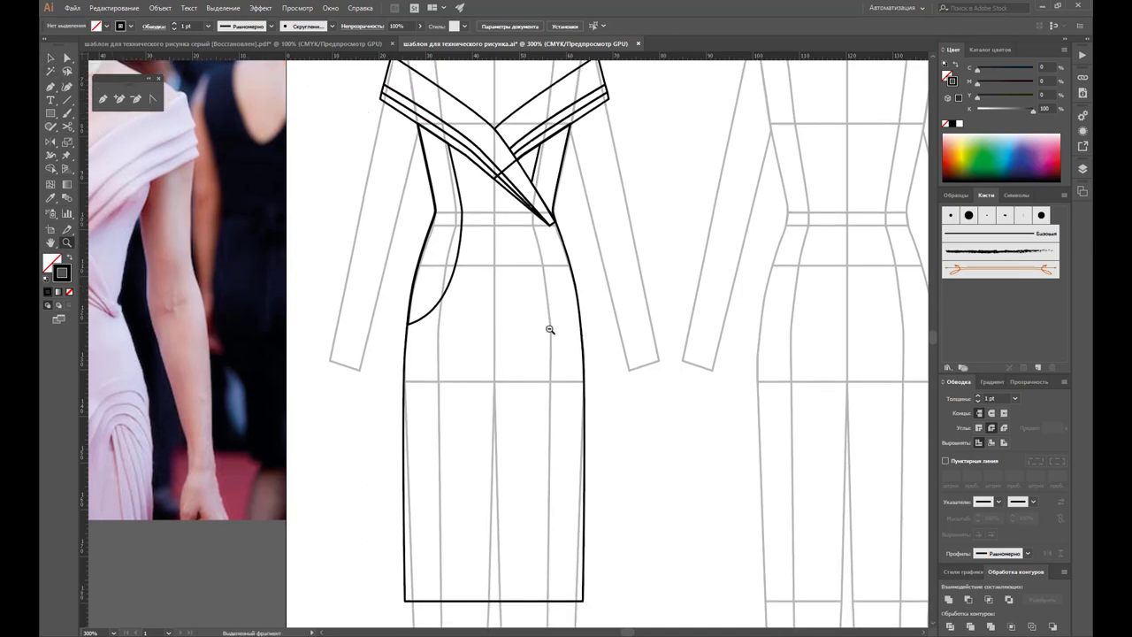
left_click(463, 326, "alt")
left_click(460, 345, "alt")
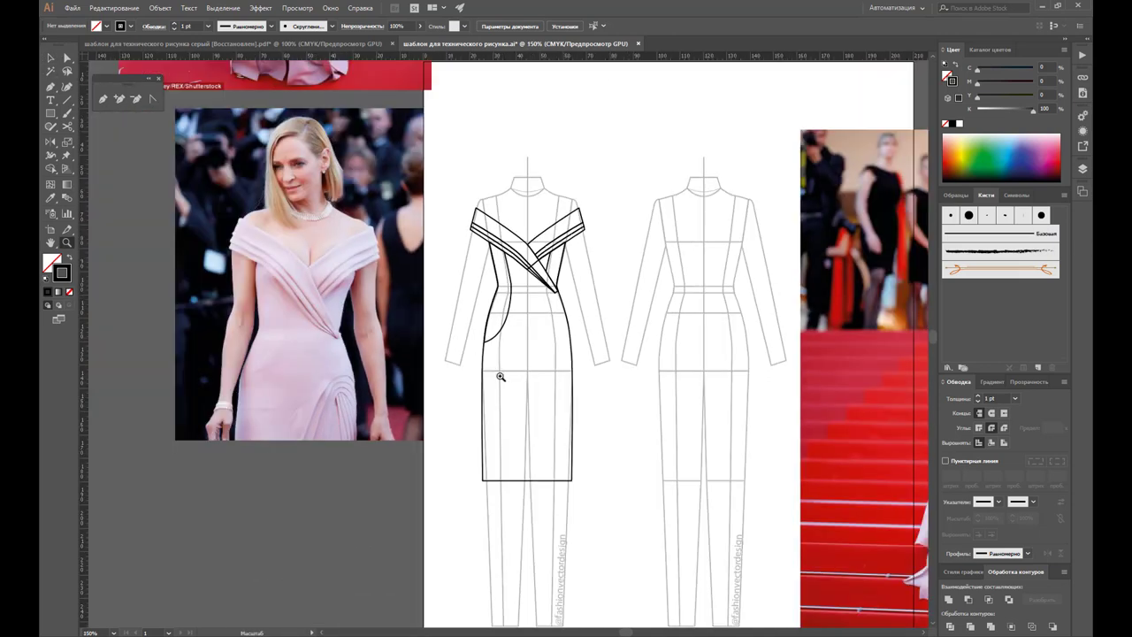
scroll(504, 376, "down", 1)
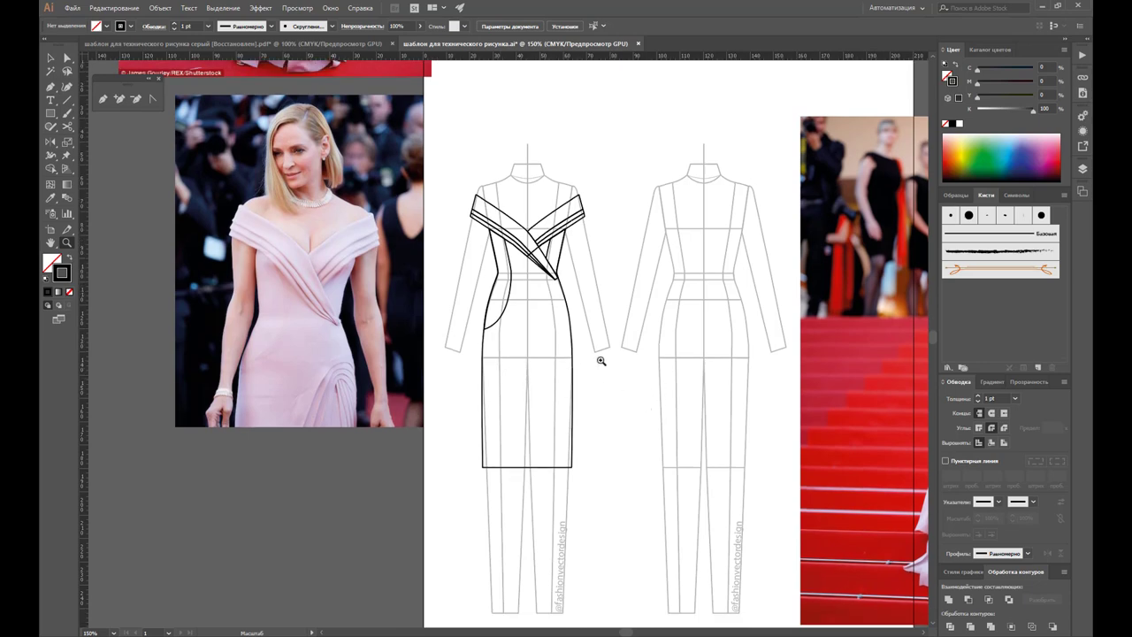
scroll(663, 334, "up", 1)
scroll(631, 322, "up", 5)
scroll(631, 322, "up", 3)
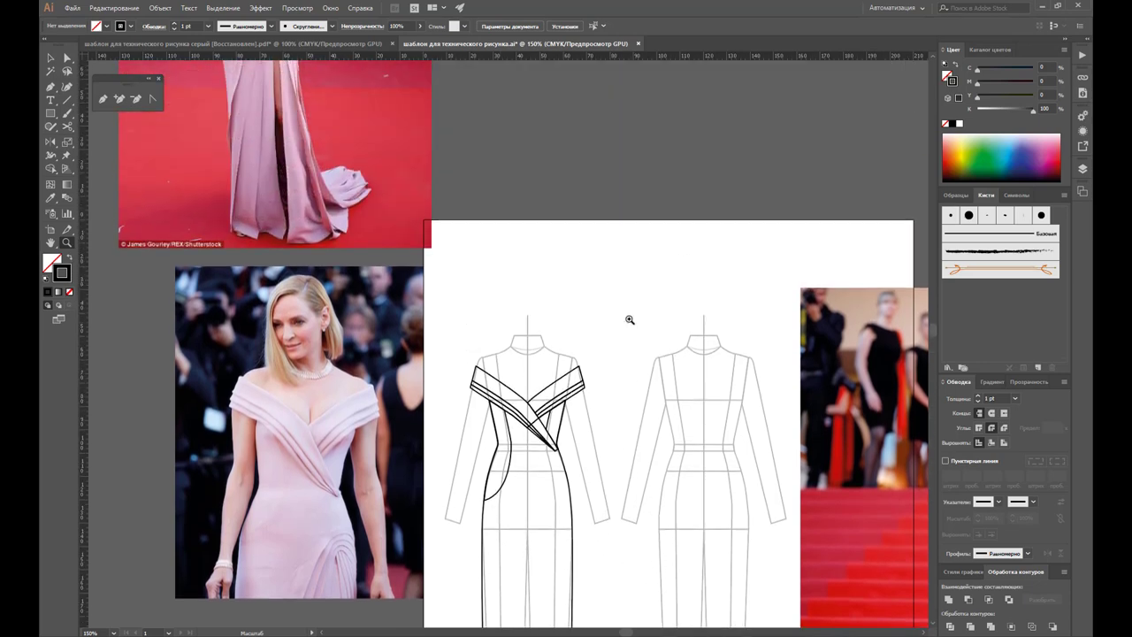
scroll(627, 319, "down", 4)
key("v")
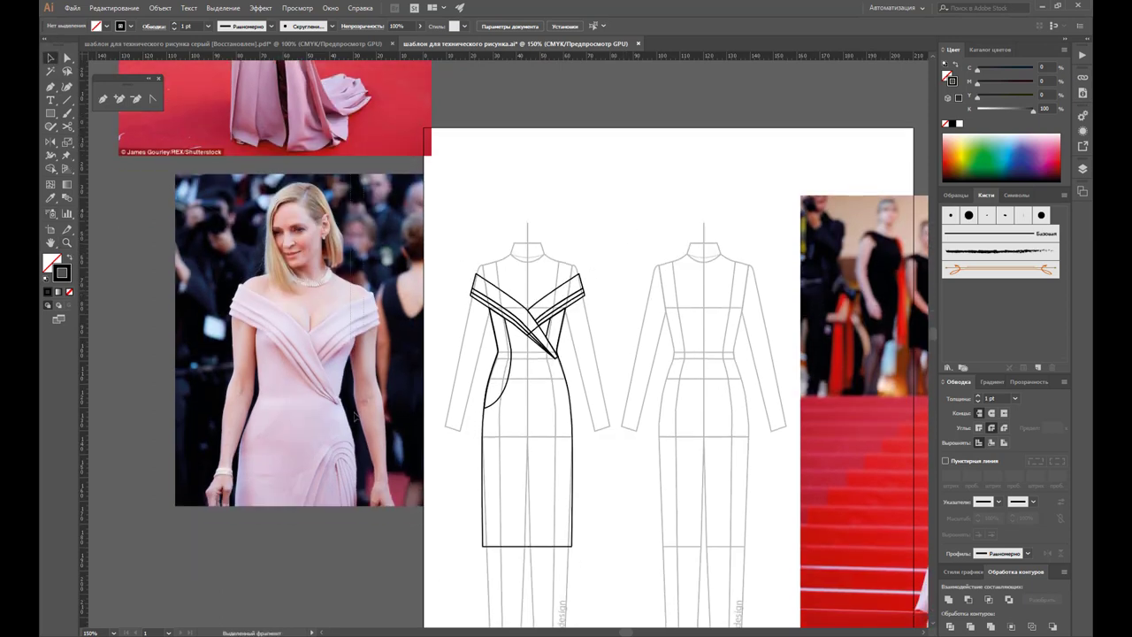
Step: Show the Layers panel and place the full-length gown photo beside the sketch, over the close-up photo
left_click(1083, 168)
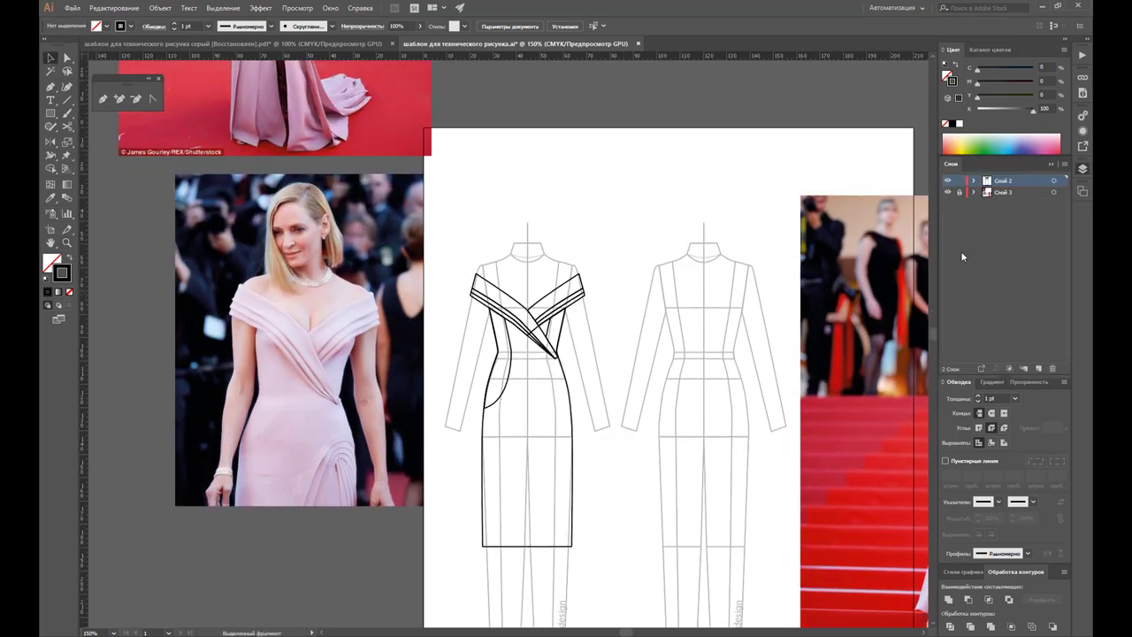
left_click_drag(431, 99, 400, 543)
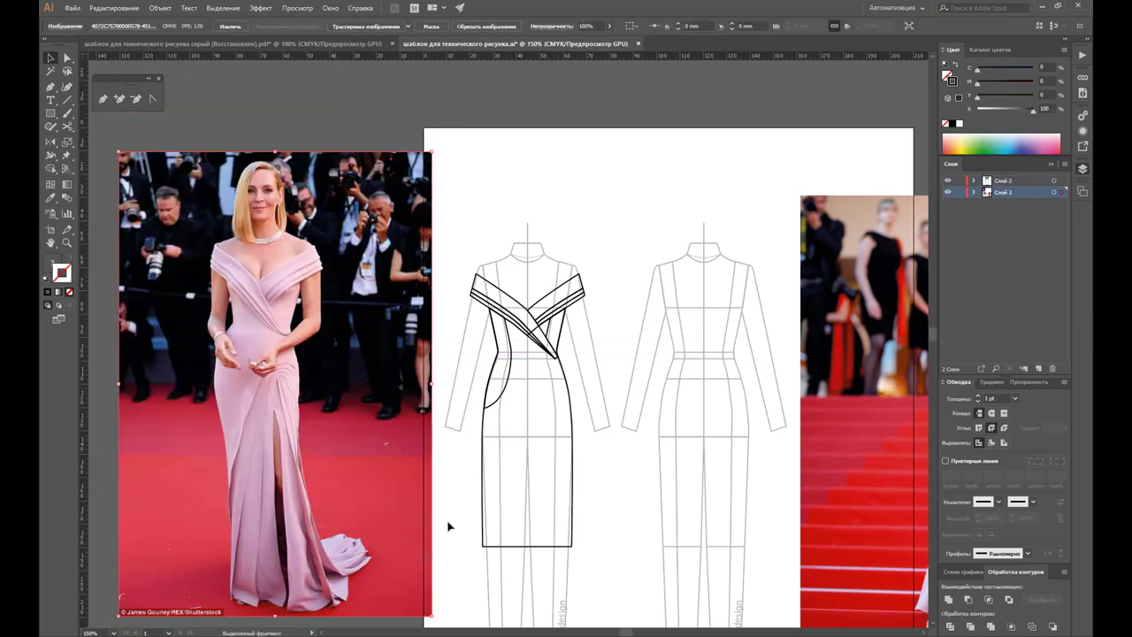
scroll(478, 469, "down", 1)
scroll(511, 409, "down", 2)
left_click_drag(332, 279, 362, 324)
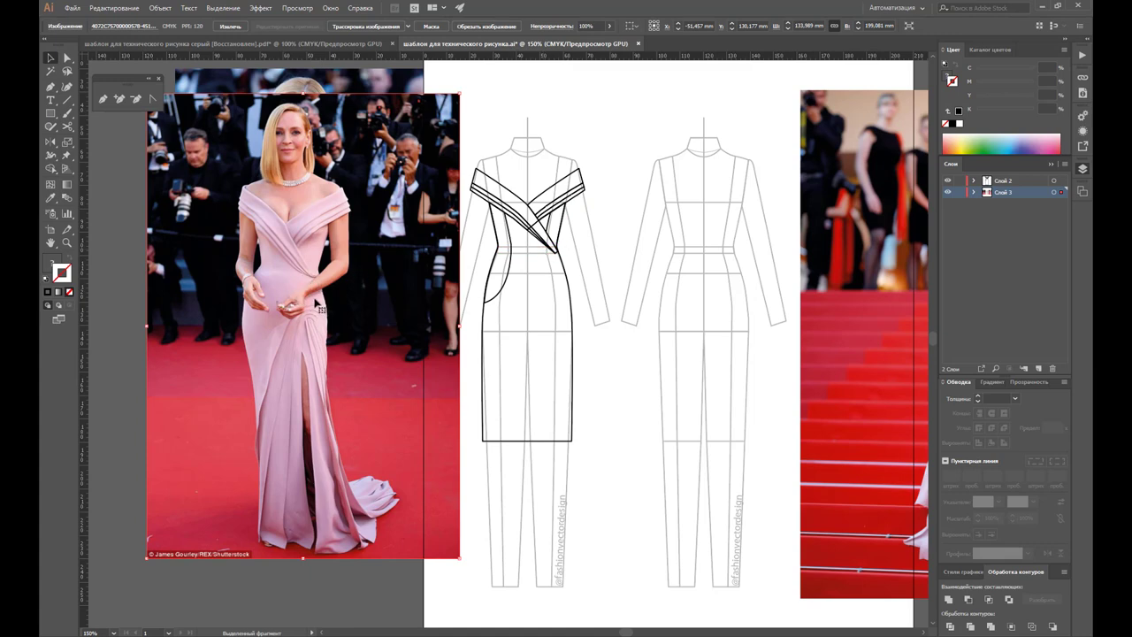
mouse_move(316, 351)
left_mouse_down()
mouse_move(142, 329)
mouse_move(67, 279)
left_mouse_up()
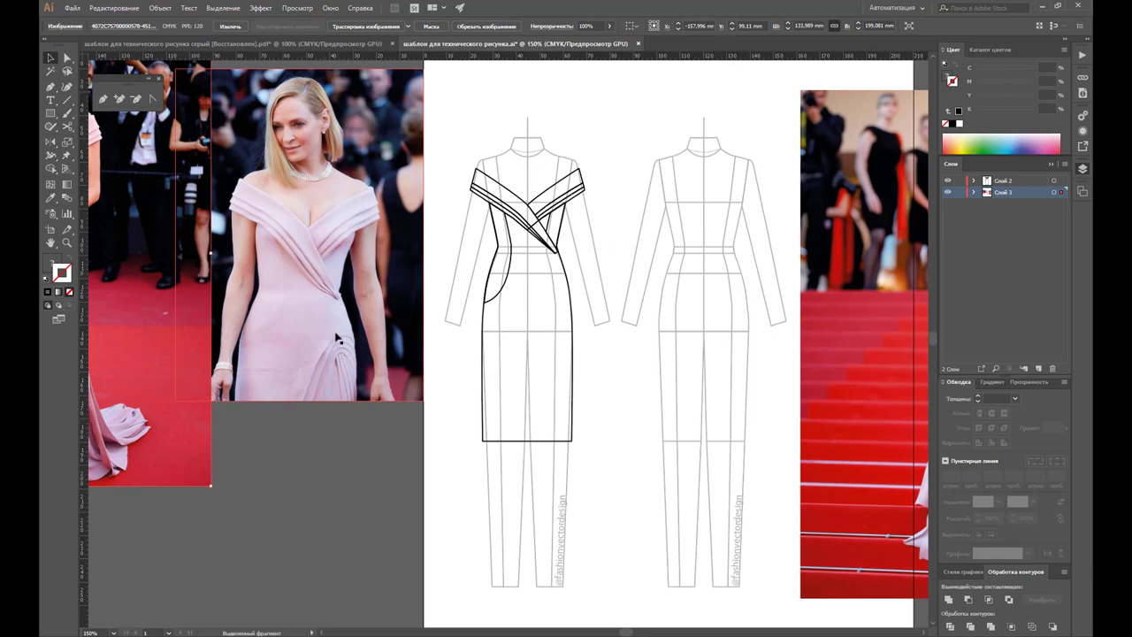
left_click_drag(131, 262, 354, 325)
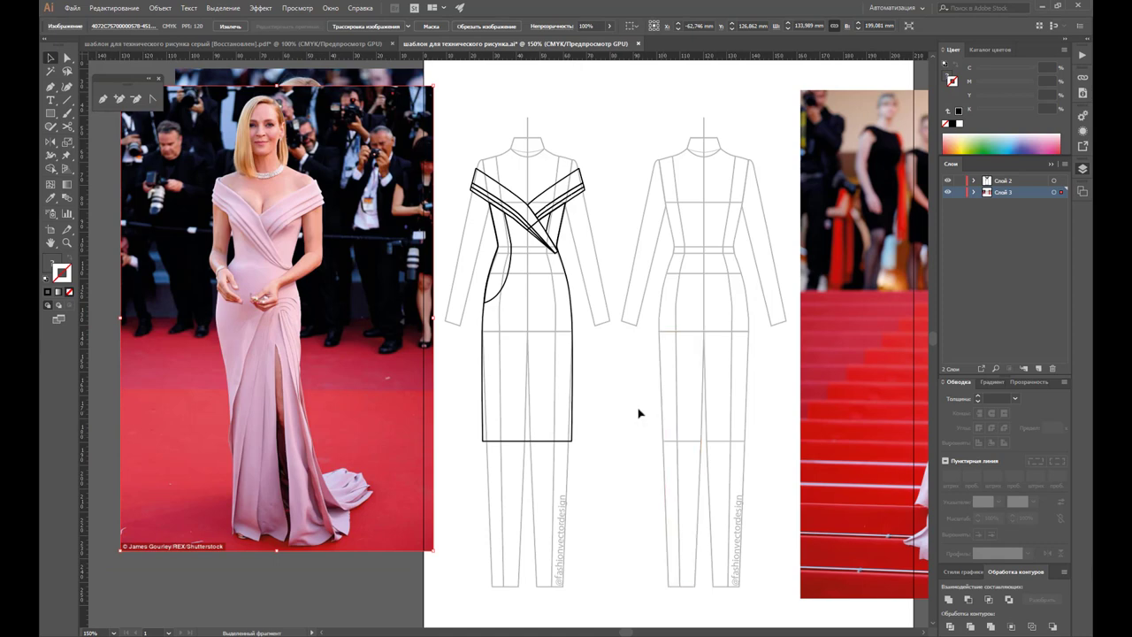
scroll(620, 363, "down", 1)
scroll(600, 350, "down", 1)
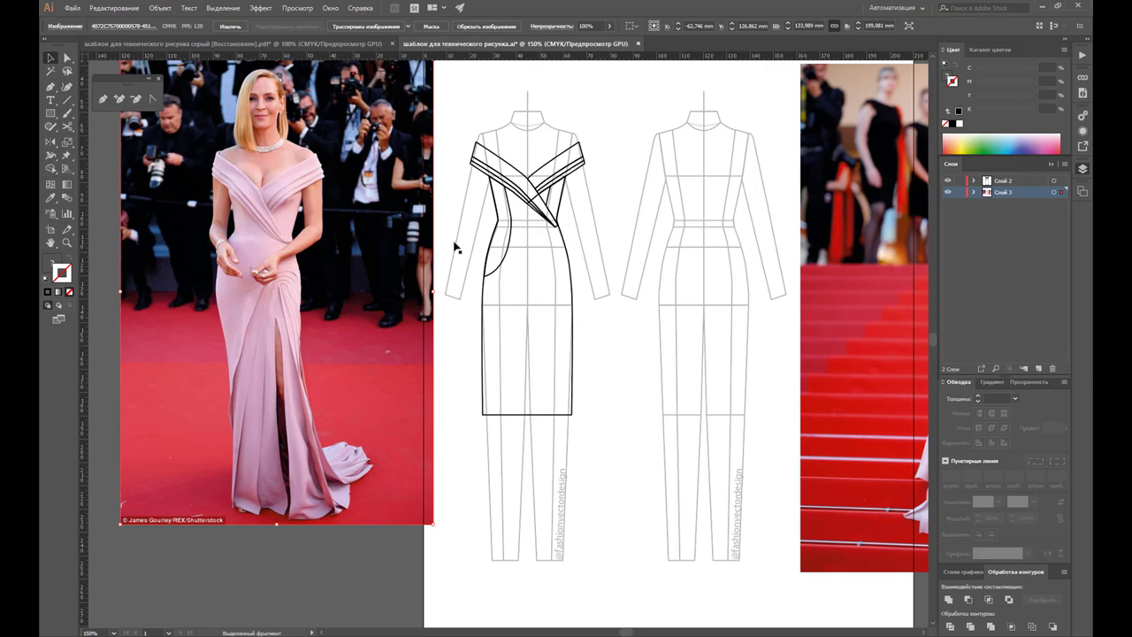
Step: Sketch a vertical pencil guide line down the right side of the skirt
left_click(106, 101)
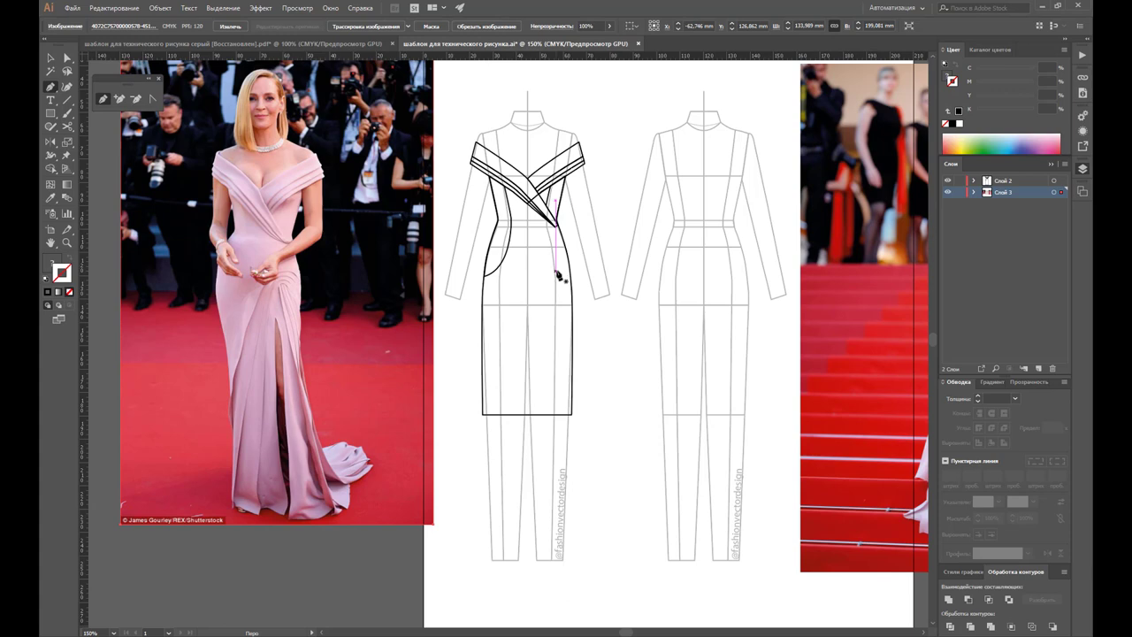
left_click_drag(555, 226, 560, 264)
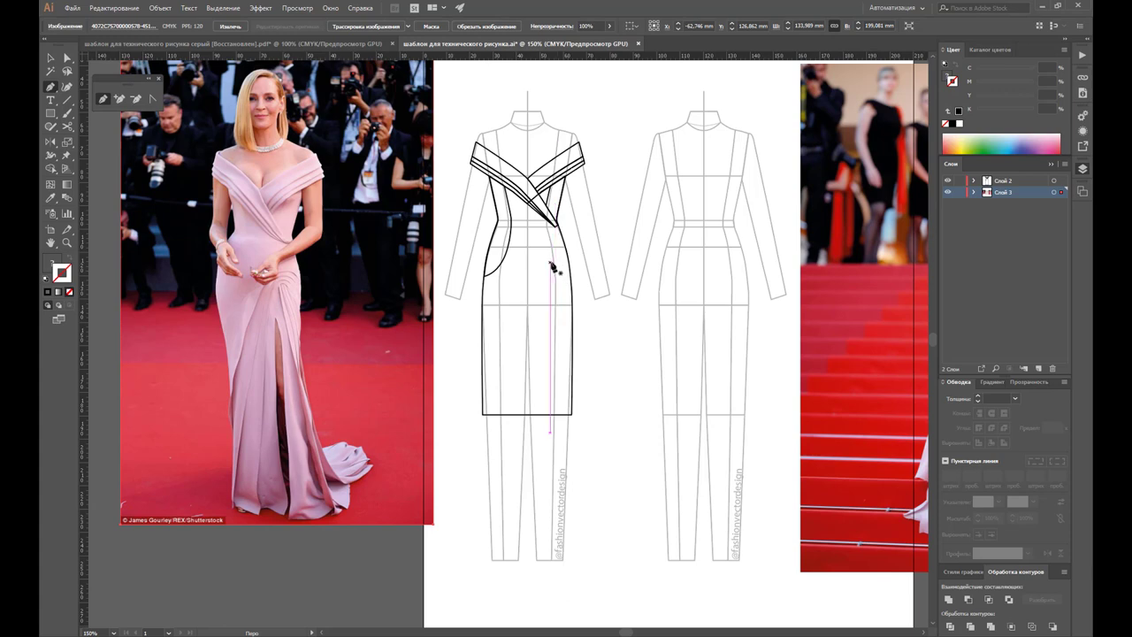
left_click_drag(554, 345, 555, 265)
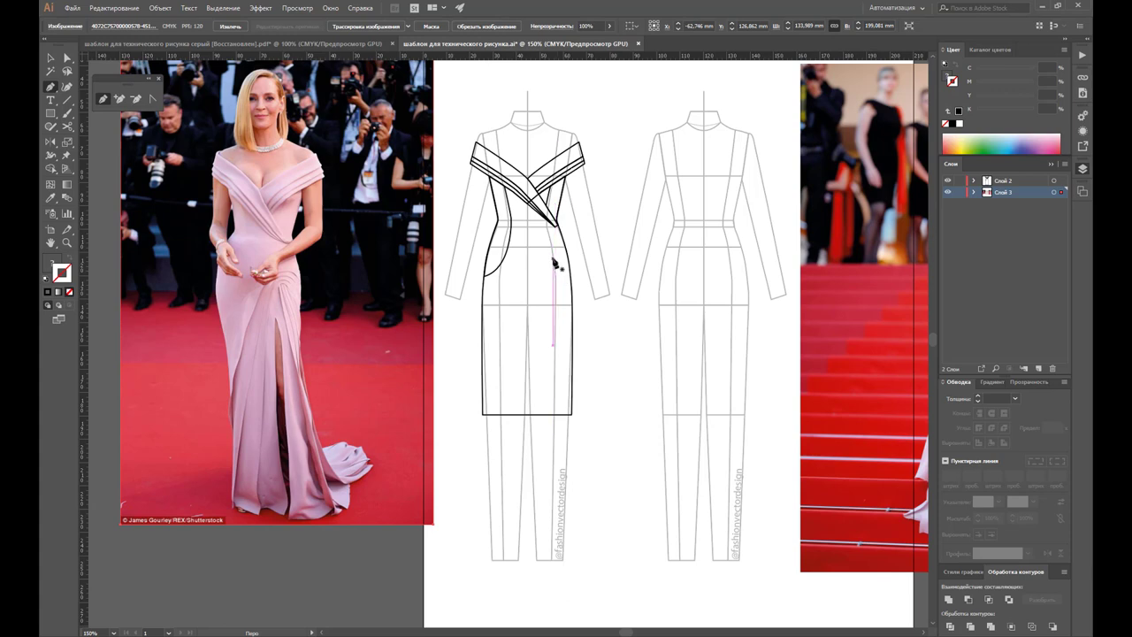
Step: Pen a closed curved shape from the right waist, sweeping left past the hem and back
left_click(553, 259)
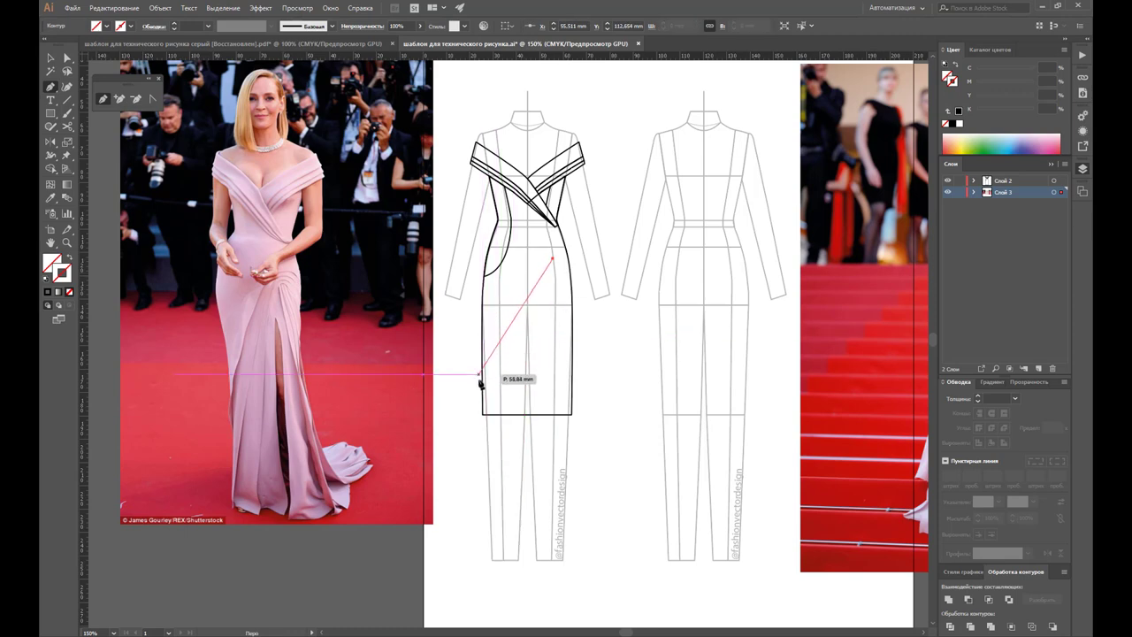
left_click(503, 335)
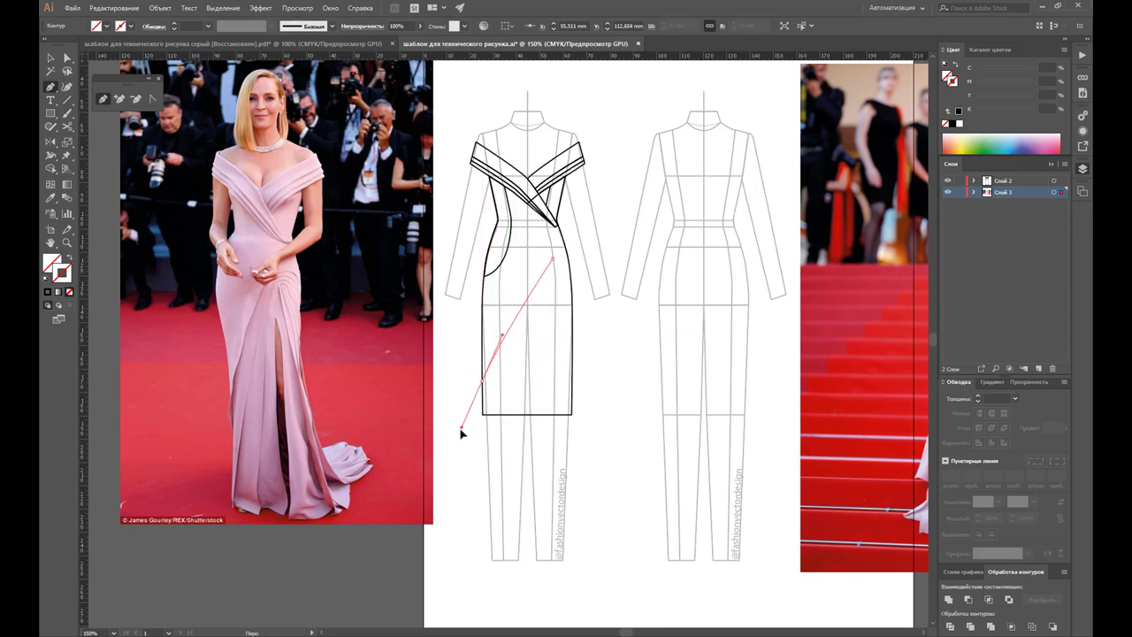
left_click_drag(461, 429, 453, 503)
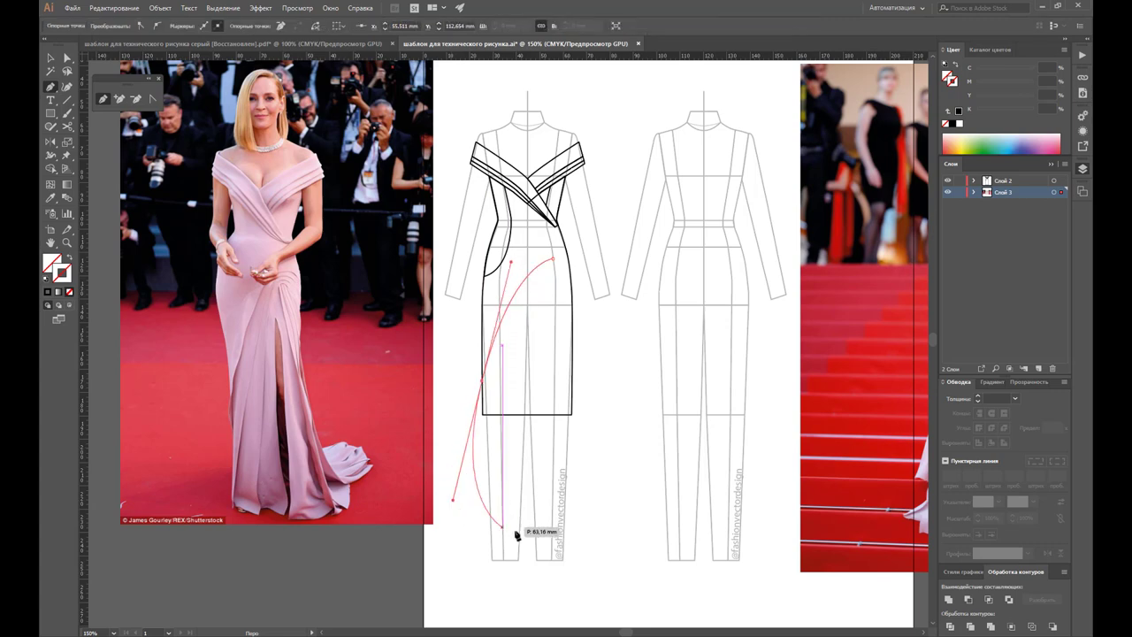
left_click(622, 501)
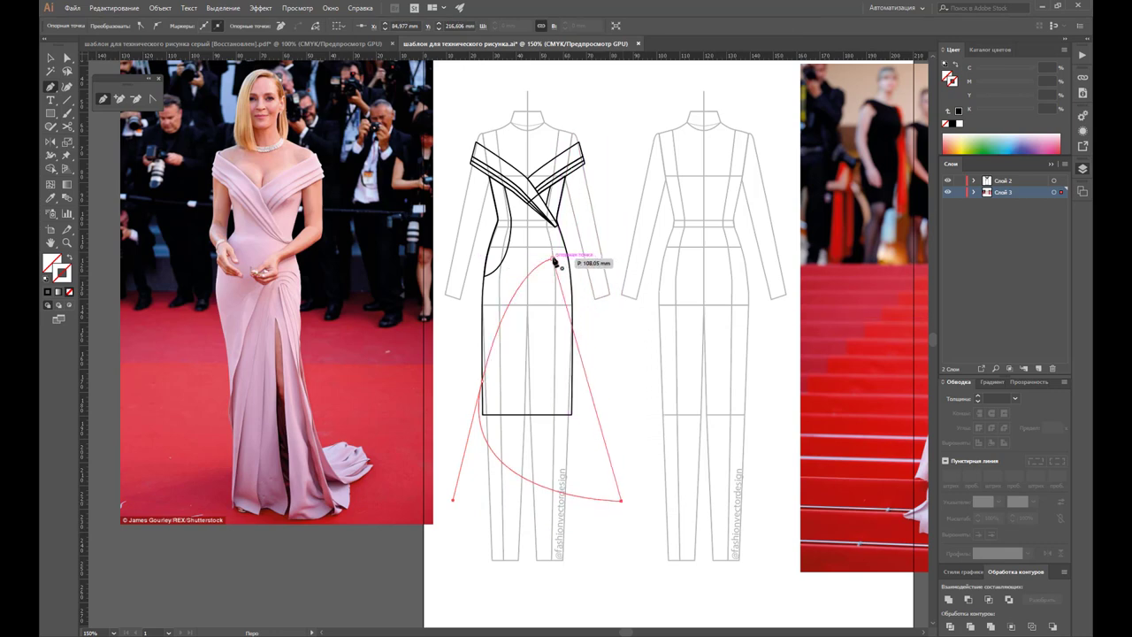
left_click_drag(555, 260, 496, 273)
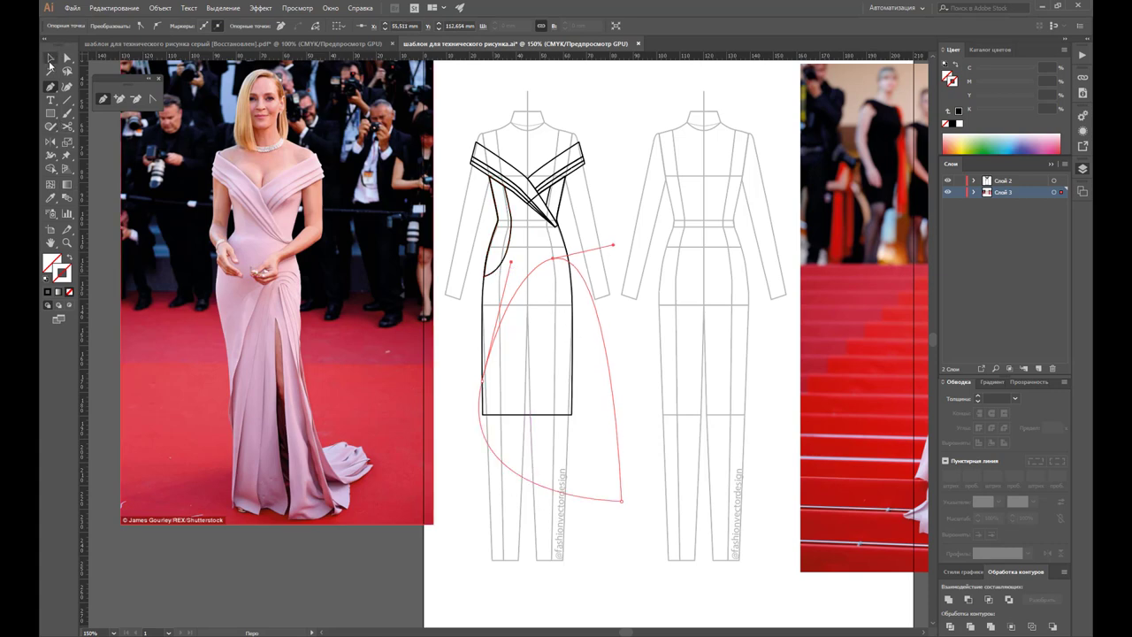
left_click(50, 57)
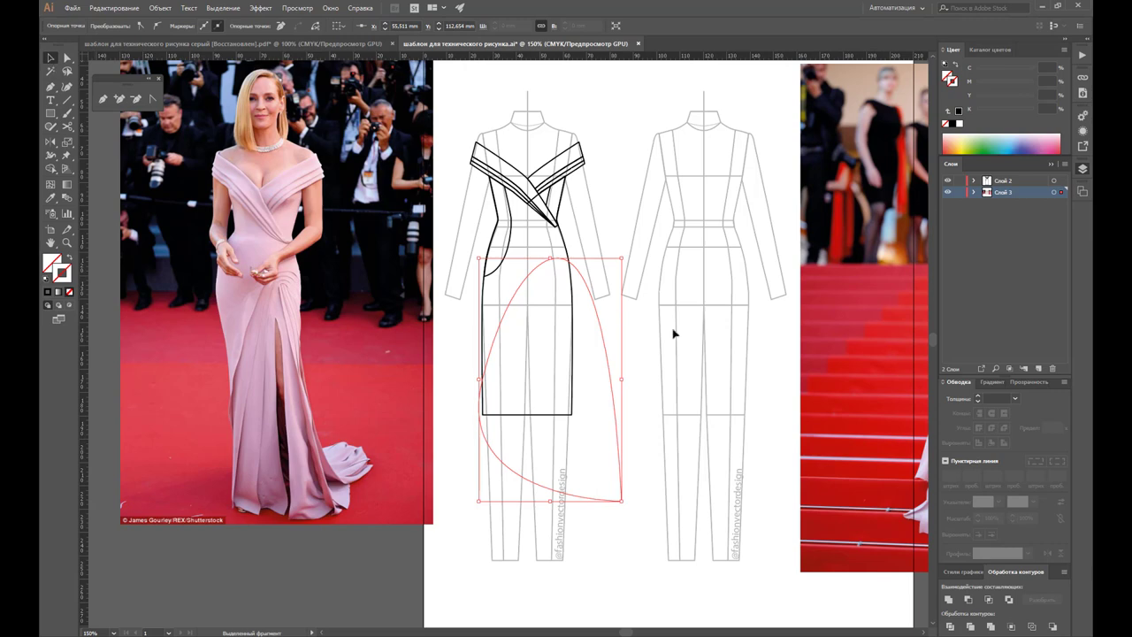
Step: Select the wrap curve on its own and cut it
left_click(594, 382)
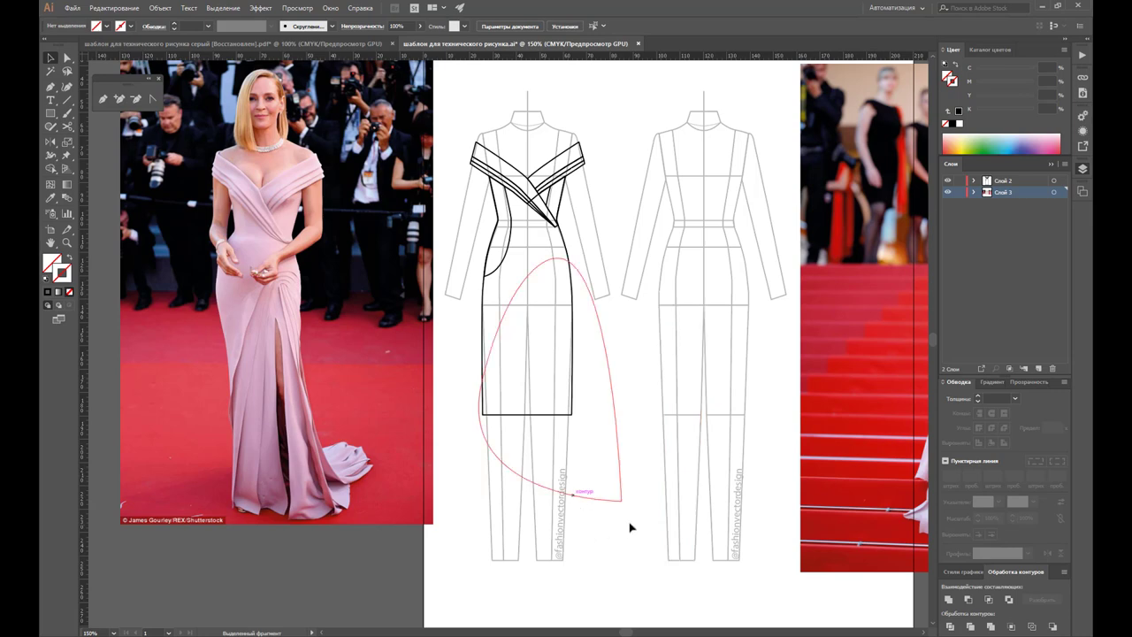
left_click_drag(629, 522, 497, 380)
left_click(638, 336)
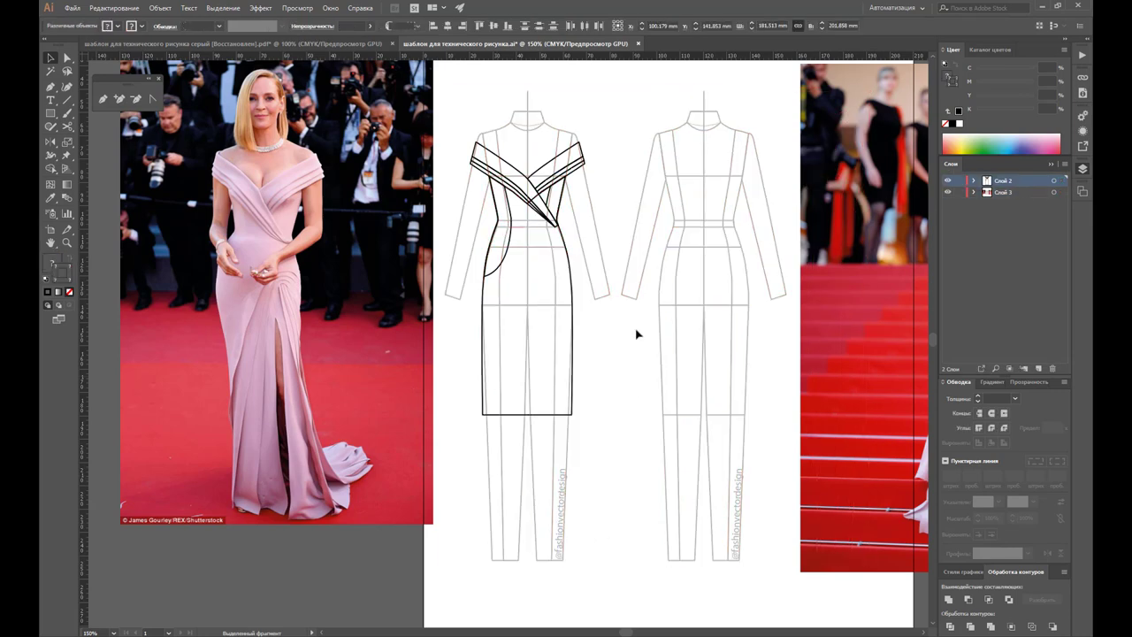
left_click(604, 346)
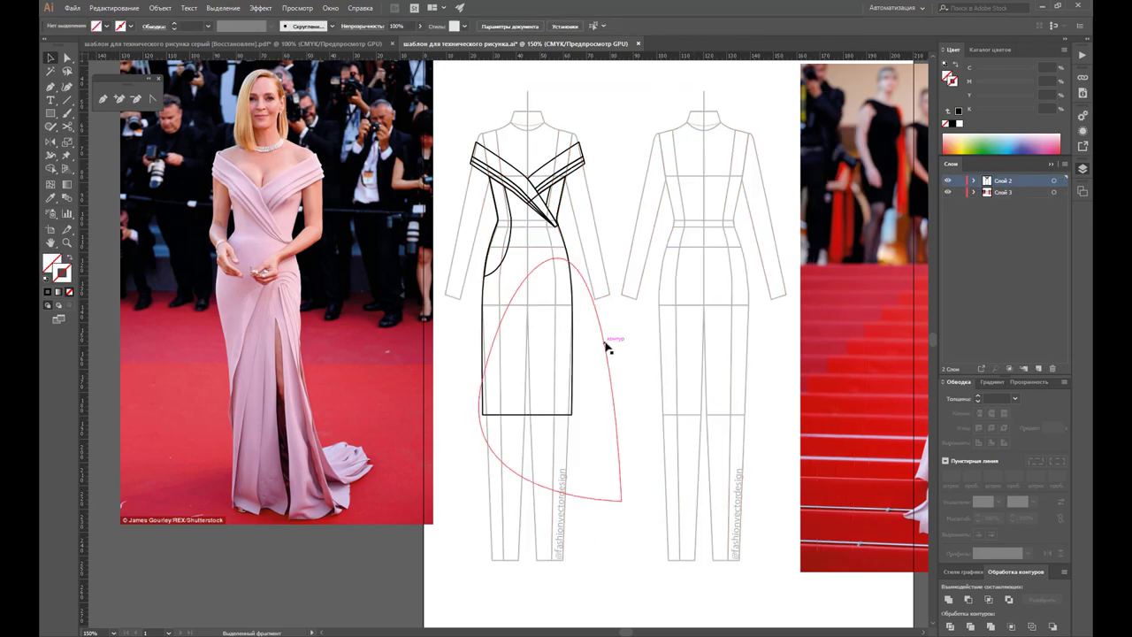
key("Delete")
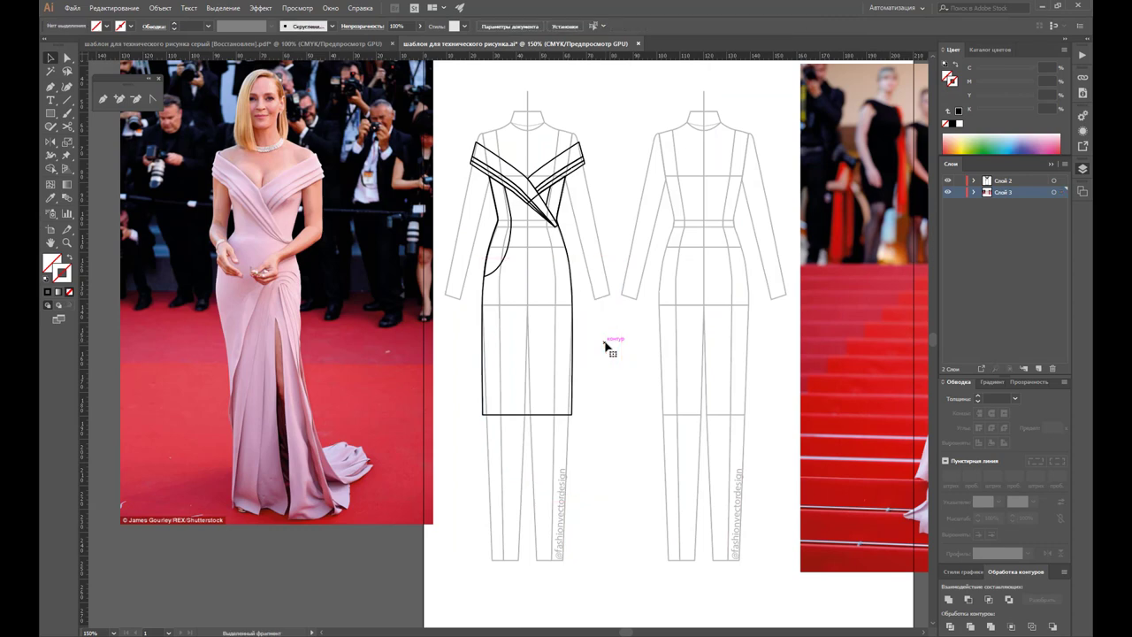
Step: Paste the curve into Слой 2, ungroup it with the dress, and trim the skirt along it
left_click(996, 183)
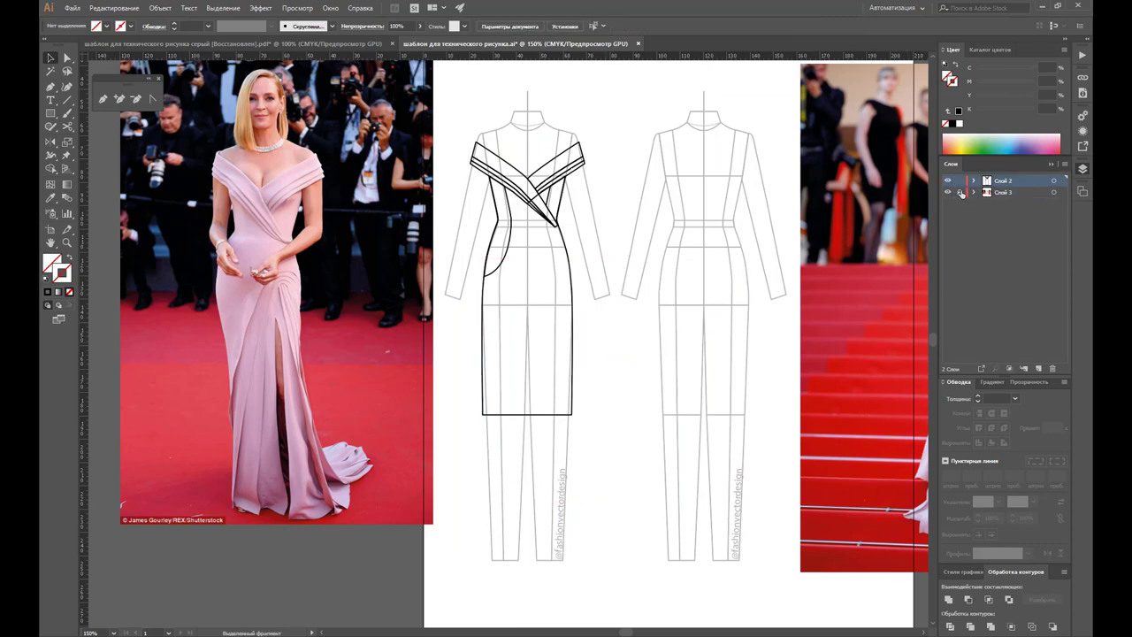
key("ctrl+z")
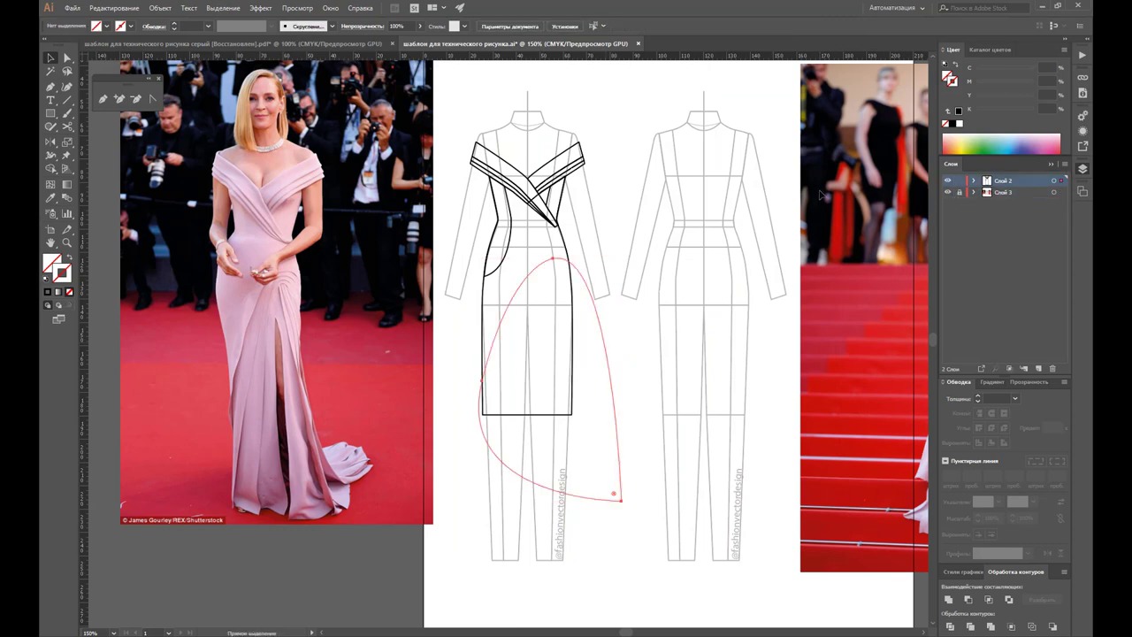
left_click(574, 354, "shift")
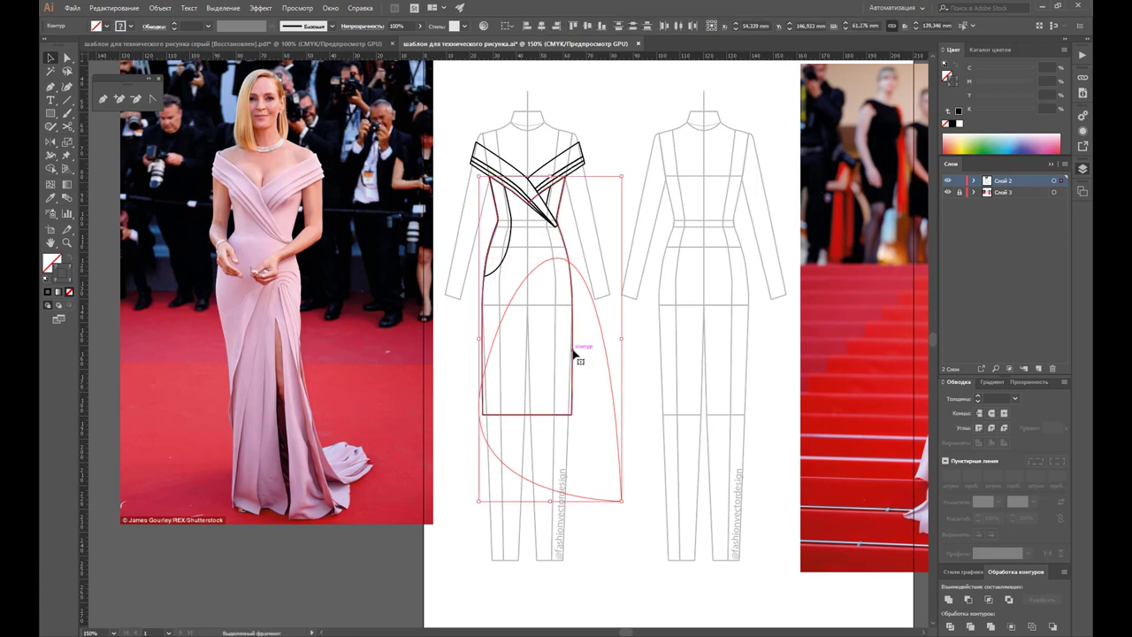
right_click(536, 428)
left_click(576, 516)
left_click_drag(635, 381, 577, 428)
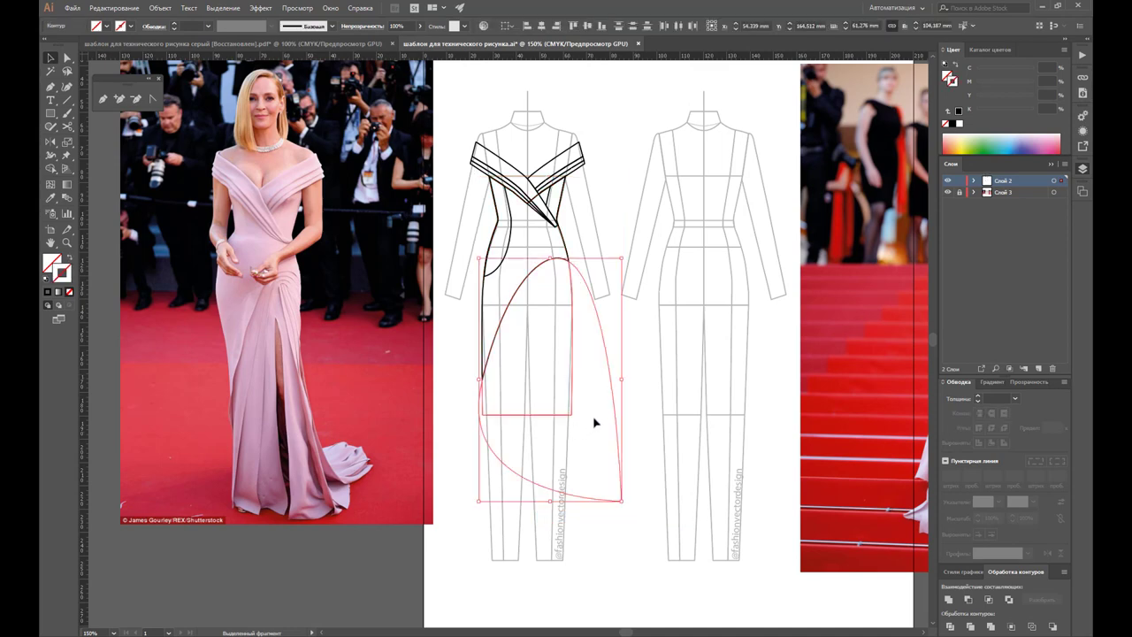
key("Delete")
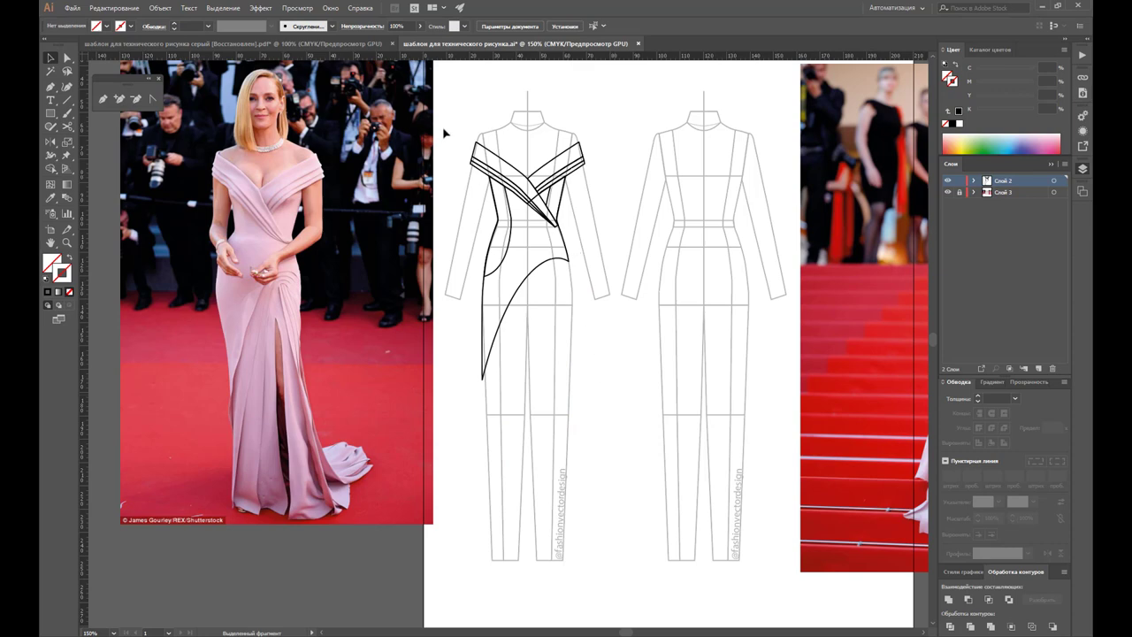
Step: With Direct Selection, nudge the wrap curve's bottom anchor down three times, then select its waist point
scroll(566, 293, "down", 1)
scroll(566, 292, "down", 1)
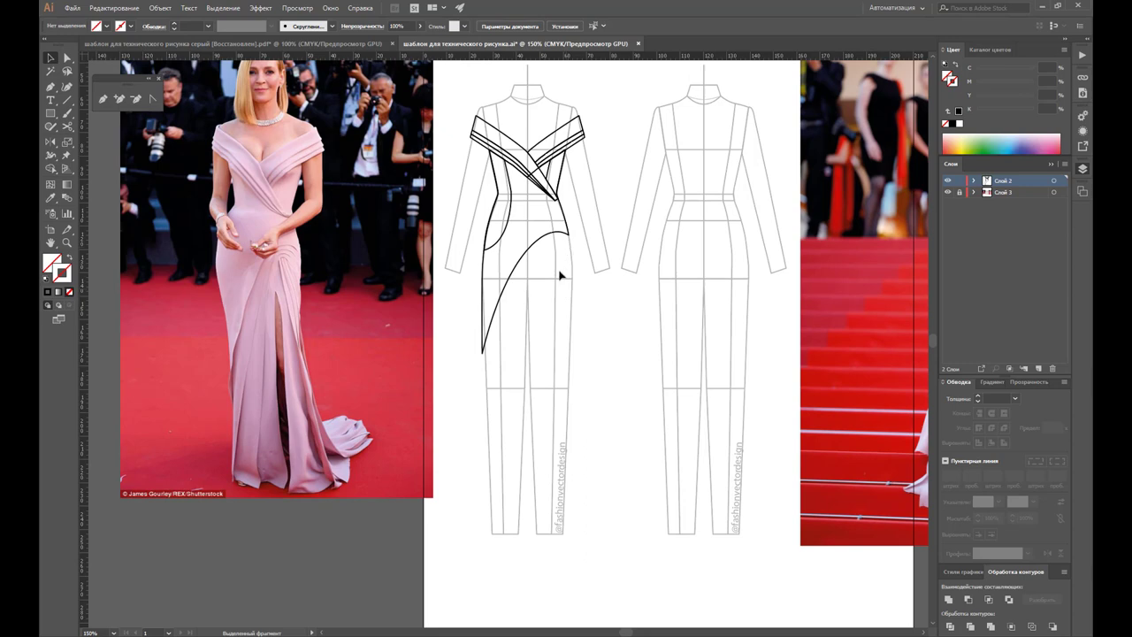
left_click(68, 58)
left_click(483, 353)
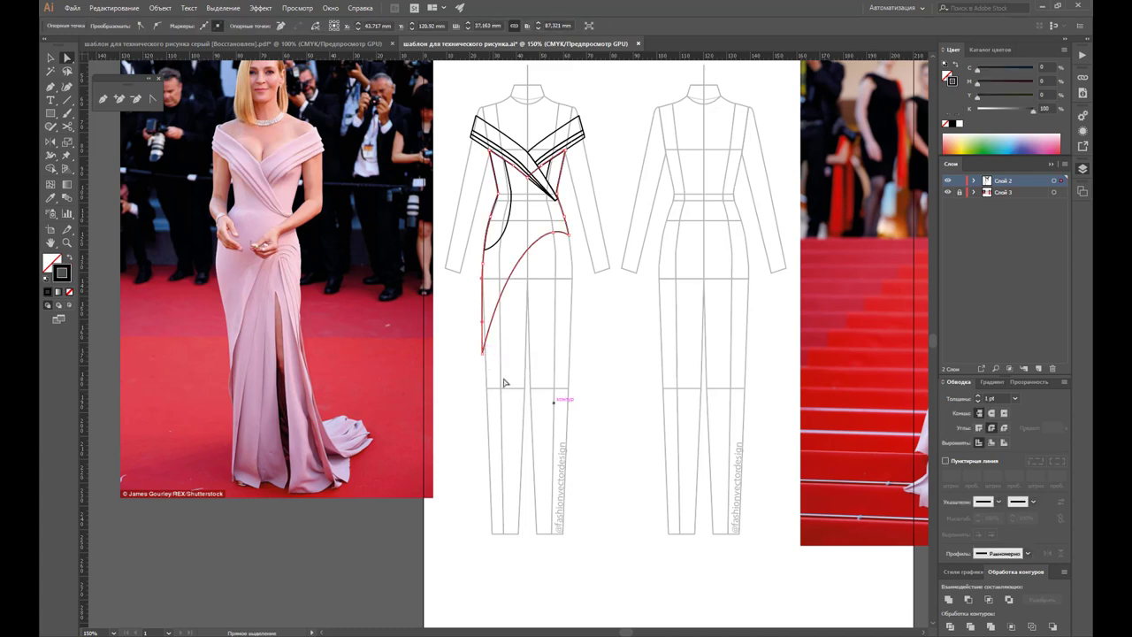
left_click(482, 352)
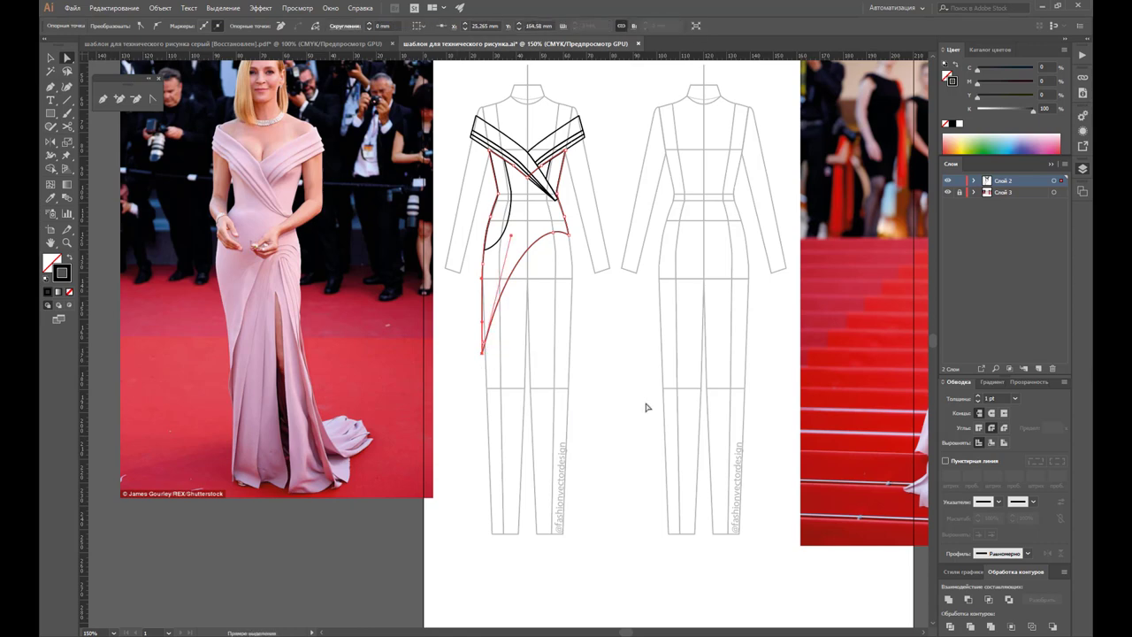
key("Down")
key("Down")
key("Down")
key("Down")
key("Down")
key("Down")
key("Down")
key("Down")
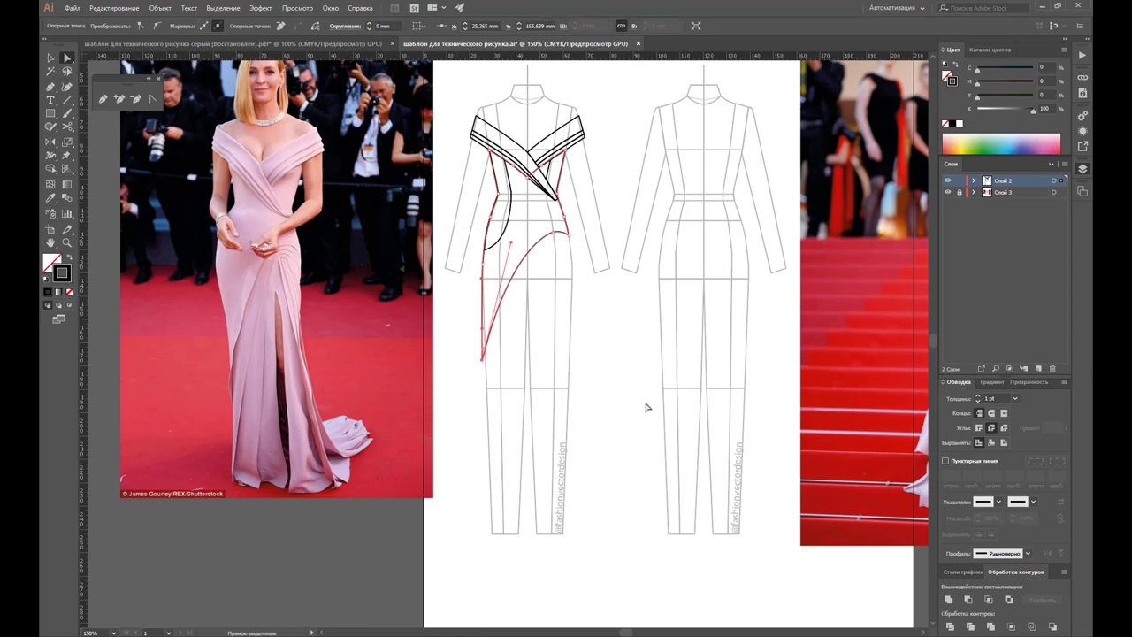
key("Down")
key("Down")
key("Down")
key("Down")
key("Down")
key("Down")
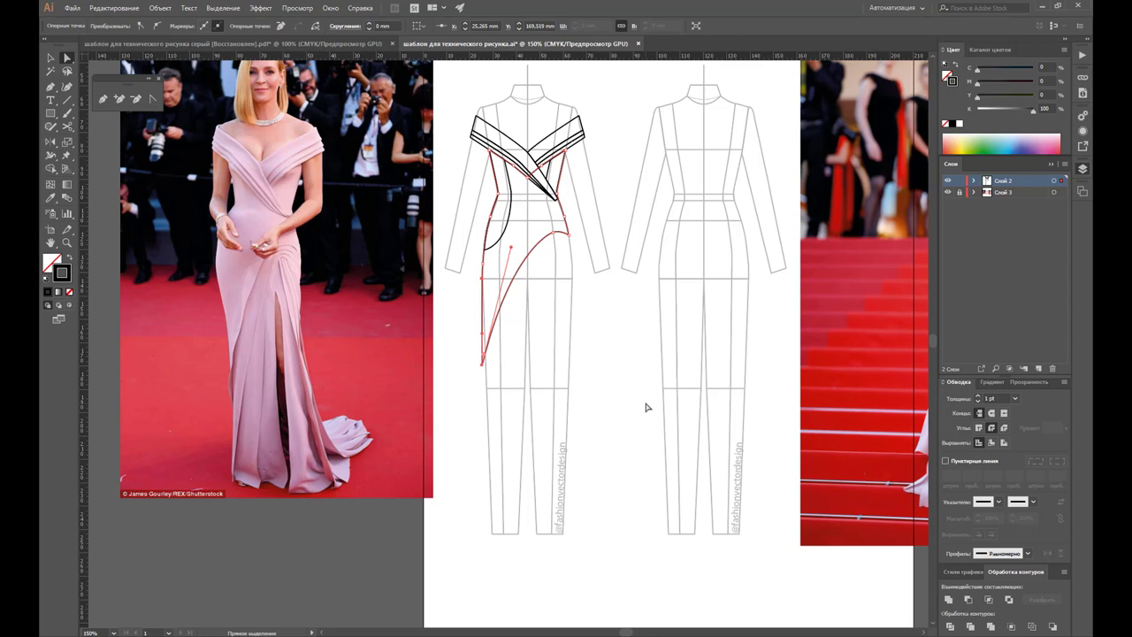
key("Down")
left_click(567, 232)
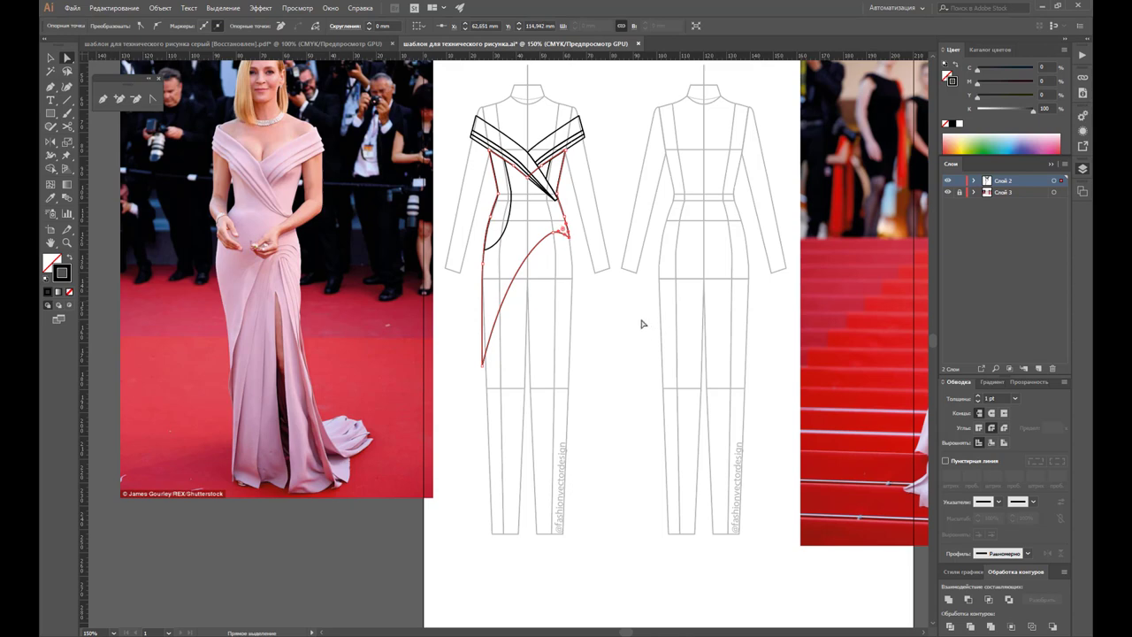
Step: Zoom in on the waist and round the wrap panel's corner anchor with the Anchor Point tool
left_click(643, 323)
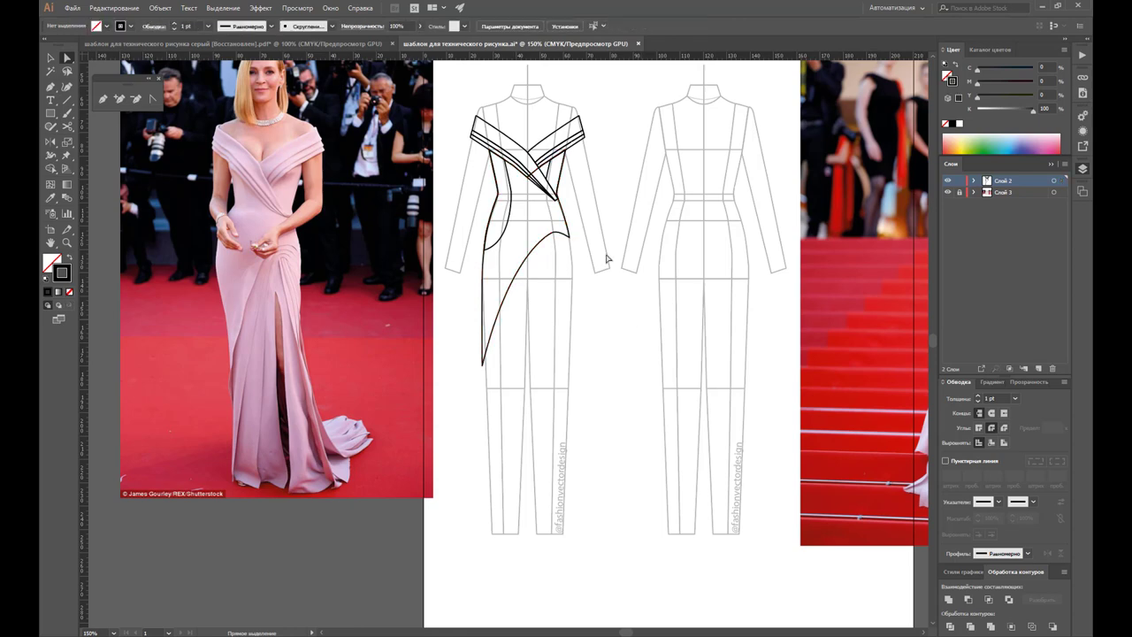
left_click(567, 234)
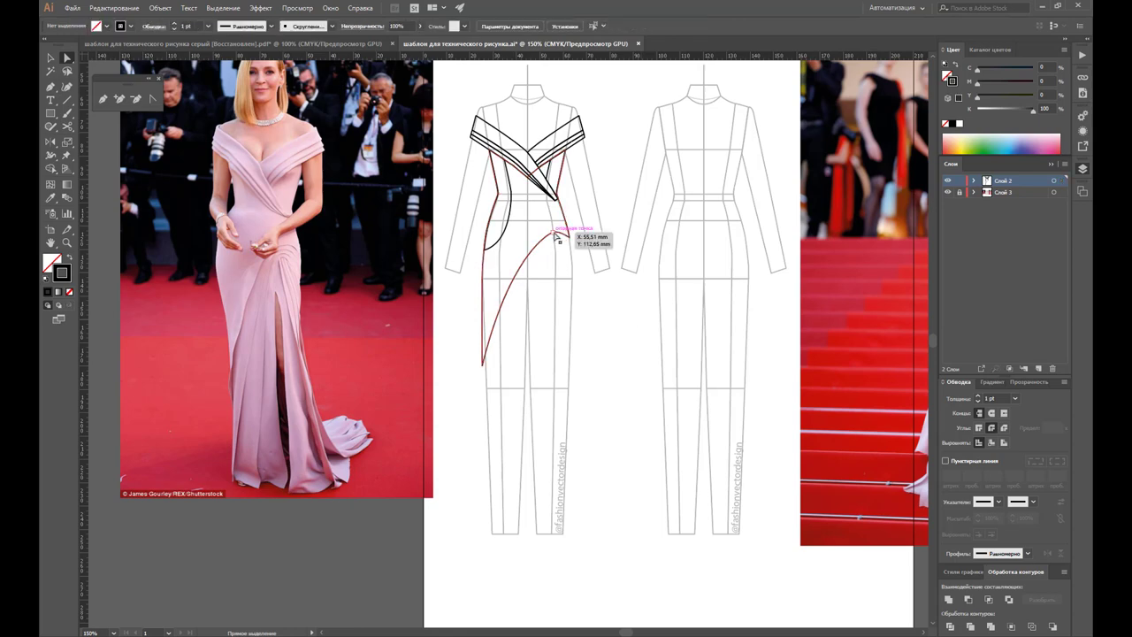
left_click(66, 242)
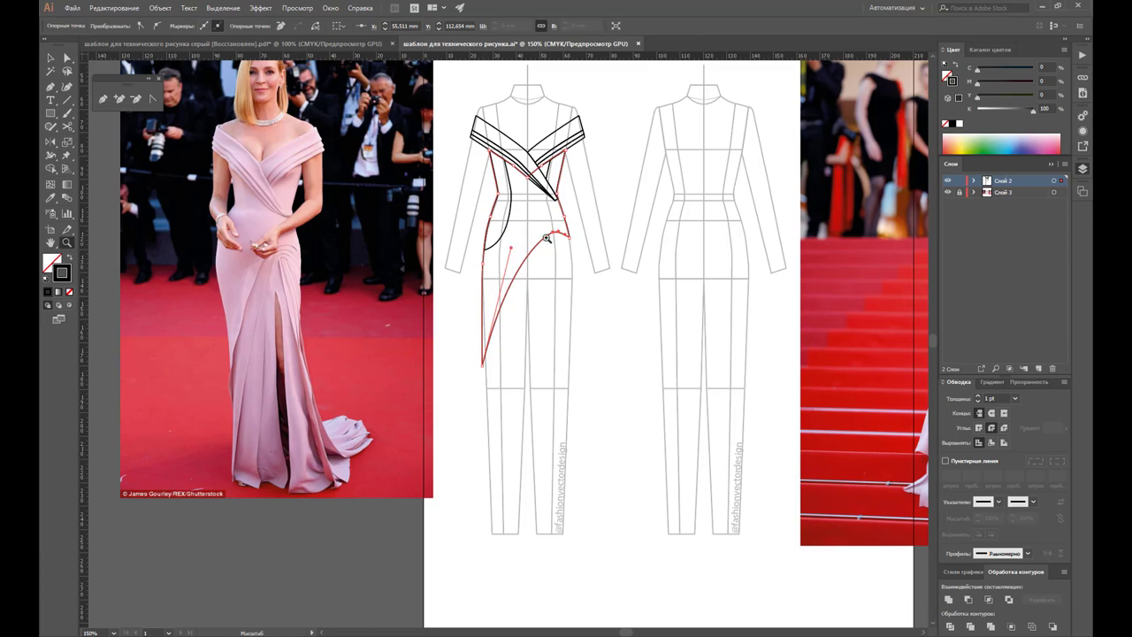
left_click_drag(547, 237, 778, 419)
left_click(152, 98)
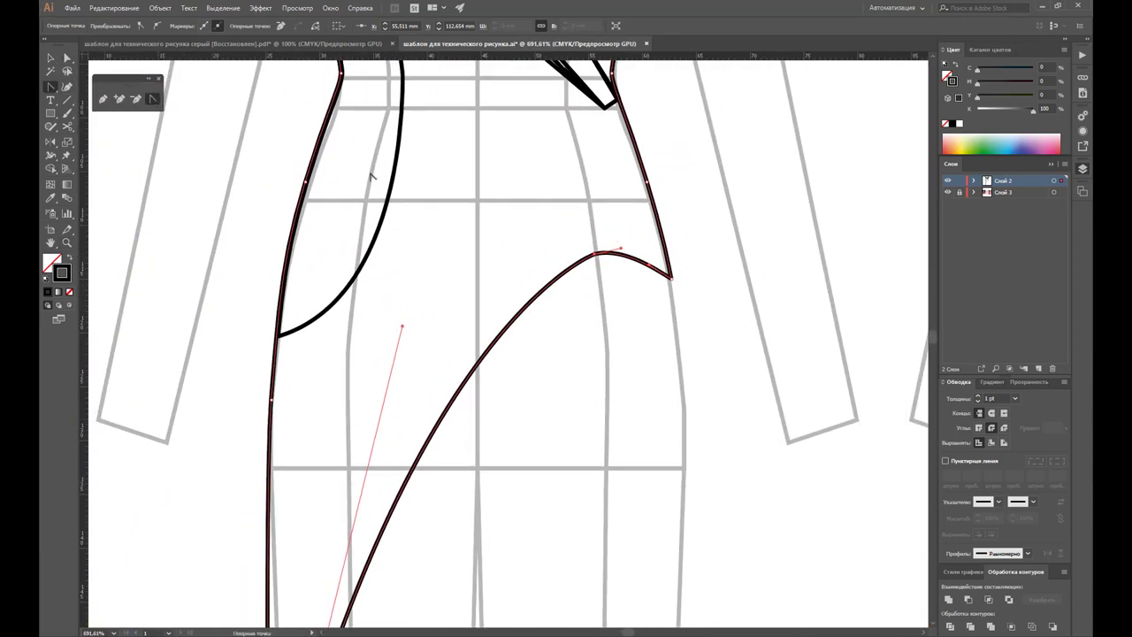
left_click_drag(595, 254, 624, 250)
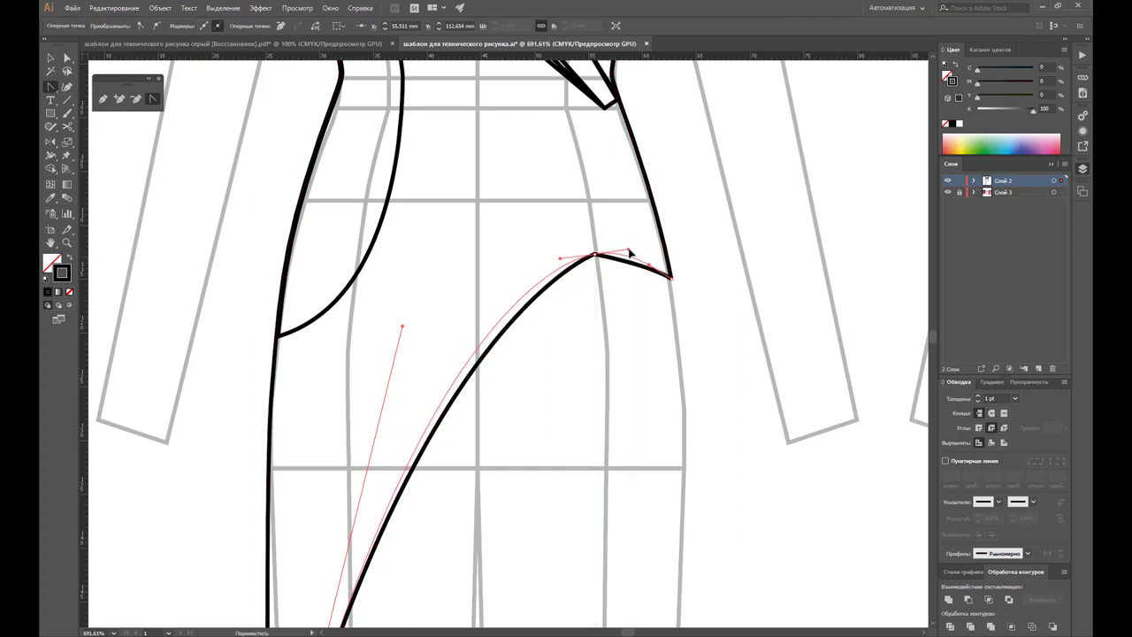
left_click_drag(629, 253, 629, 252)
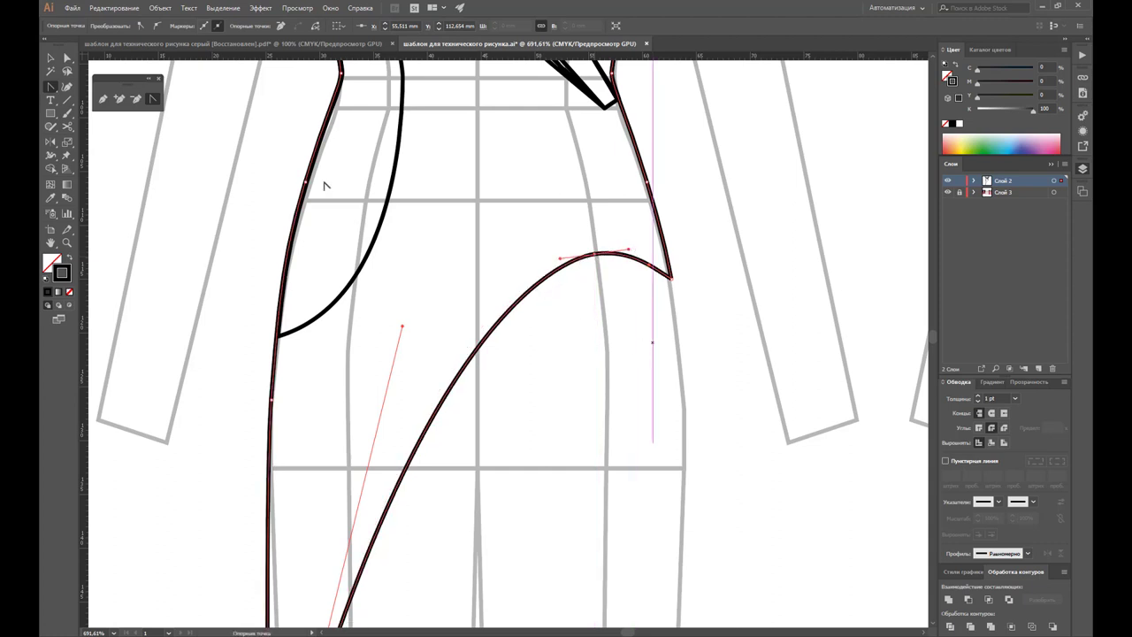
left_click(51, 57)
left_click(814, 432)
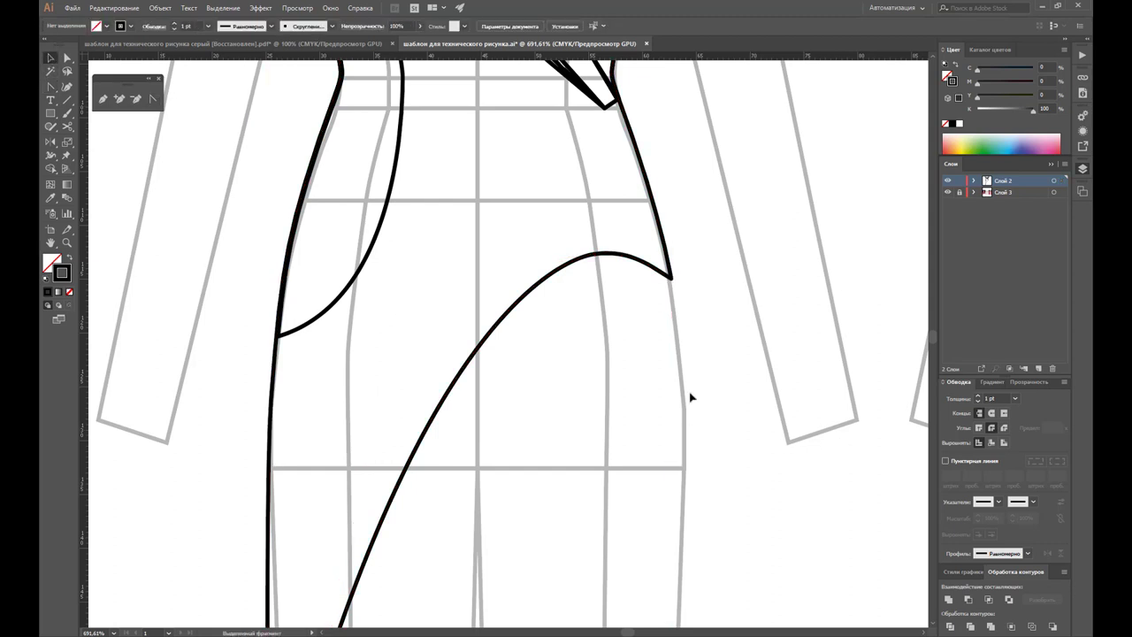
key("z")
left_click(619, 383, "alt")
left_click(463, 382, "alt")
left_click(483, 328, "alt")
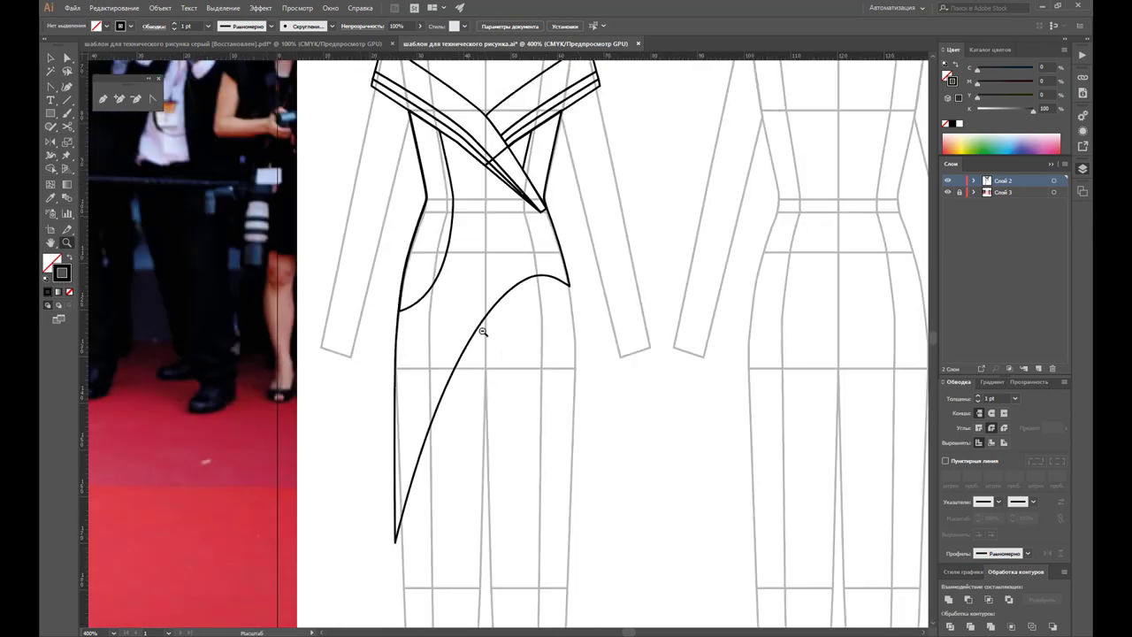
left_click(475, 361, "alt")
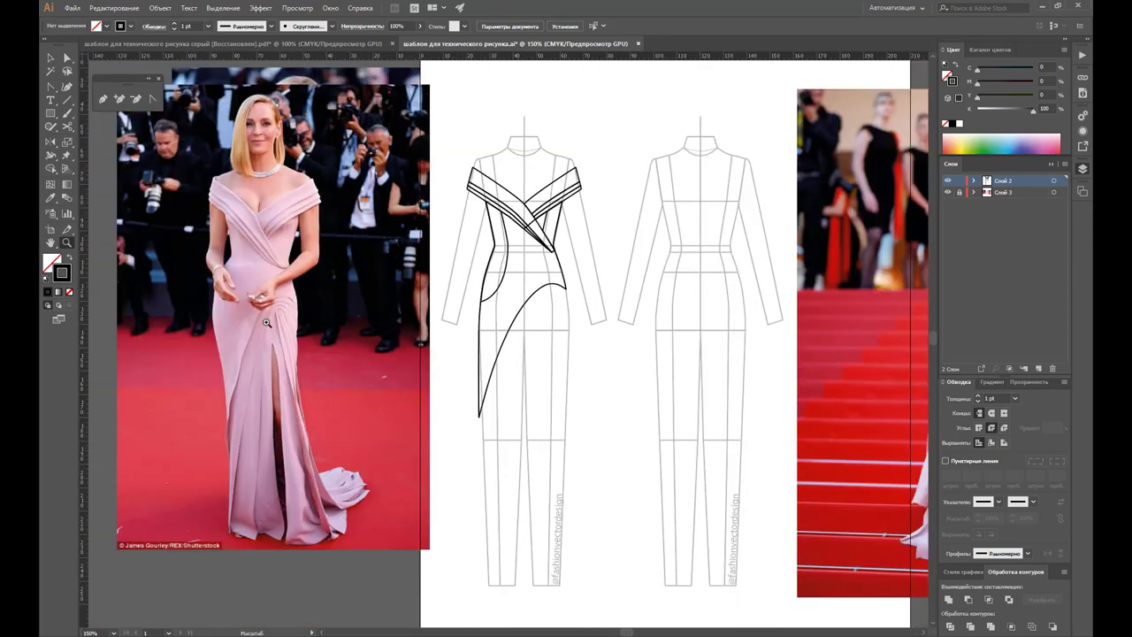
left_click(333, 357)
left_click(547, 333)
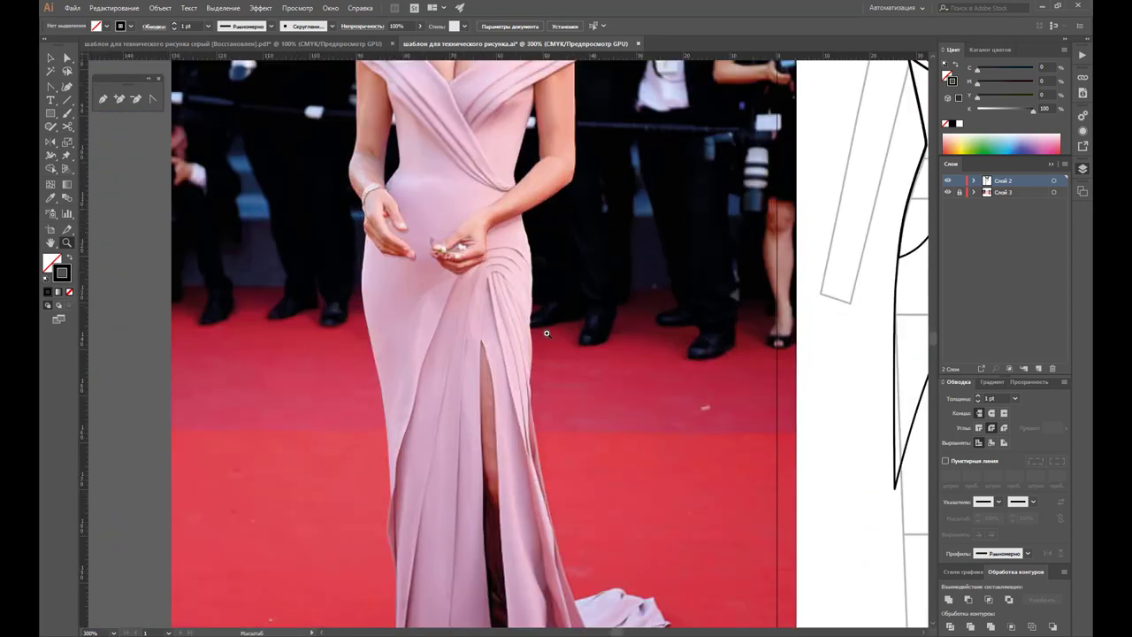
left_click(470, 317)
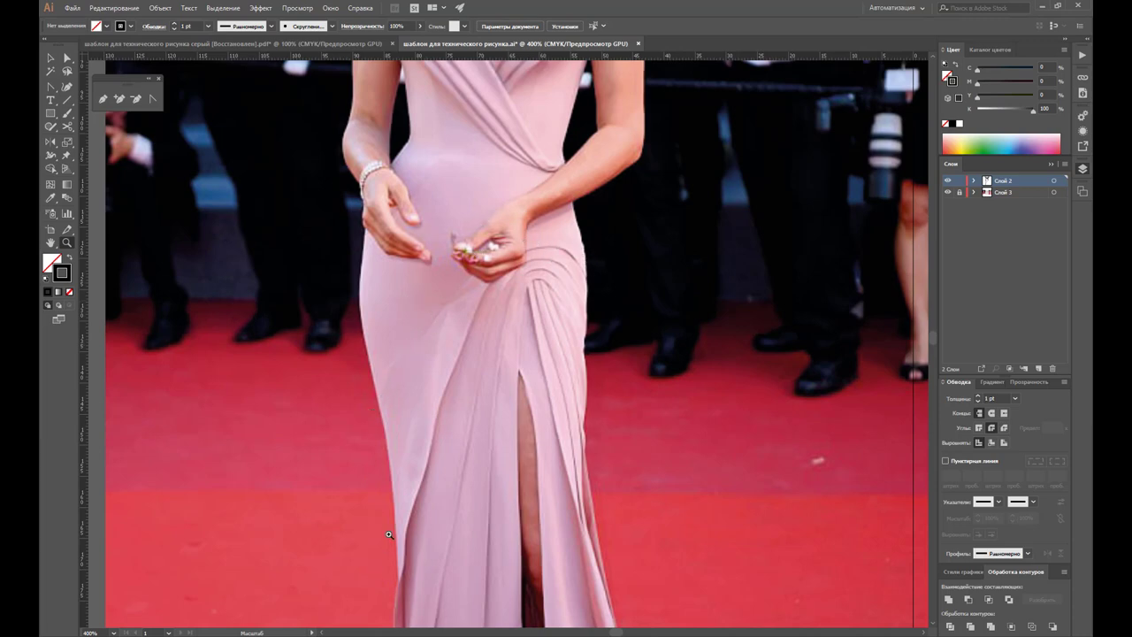
scroll(400, 430, "down", 3)
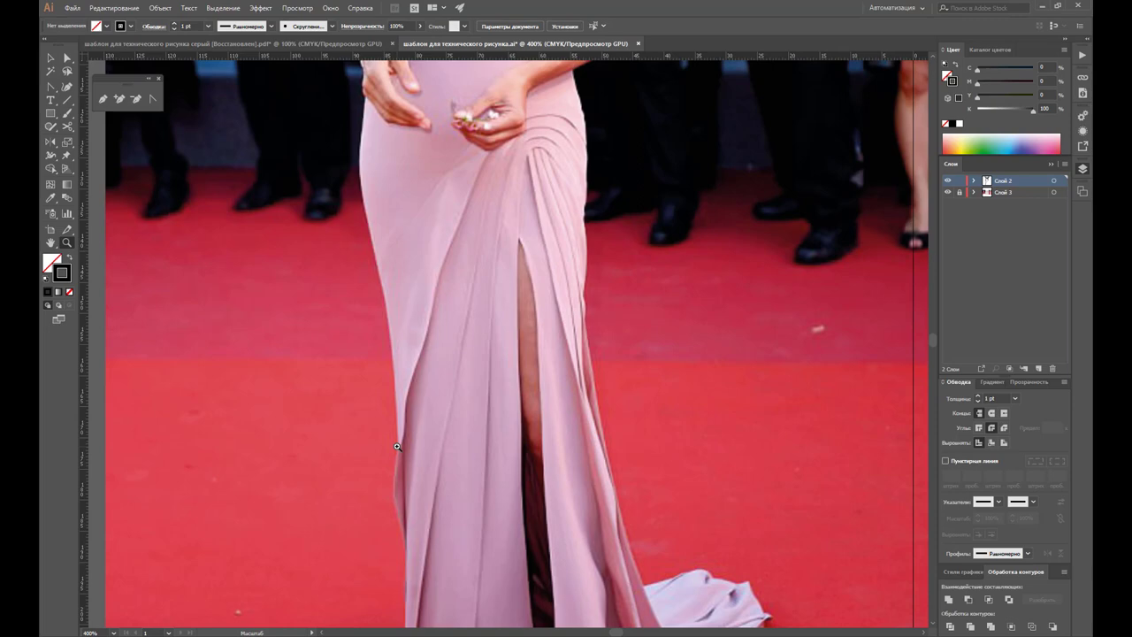
left_click(694, 308, "alt")
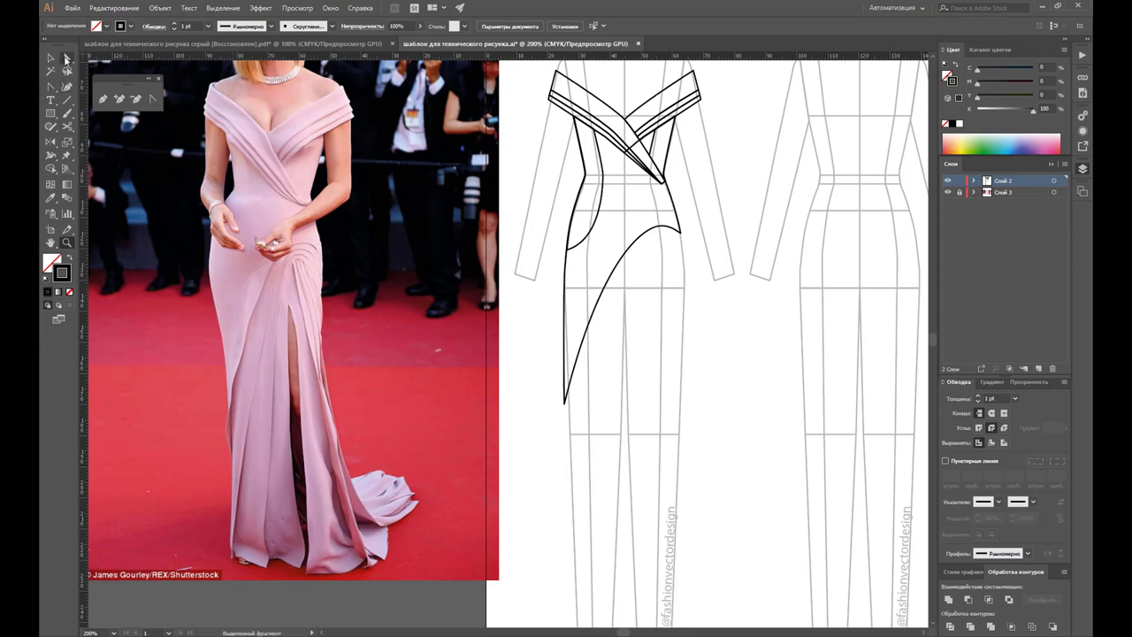
Step: Lower the wrap curve's bottom anchor and adjust its handle to reshape the sweep
left_click(66, 57)
left_click_drag(566, 404, 565, 437)
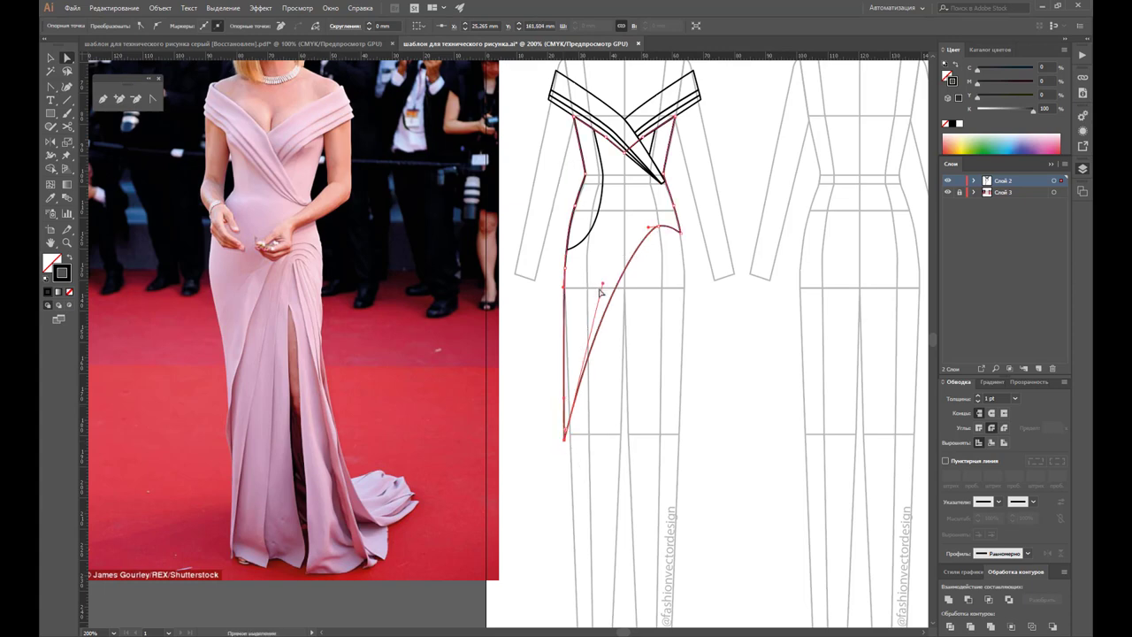
left_click_drag(602, 286, 586, 292)
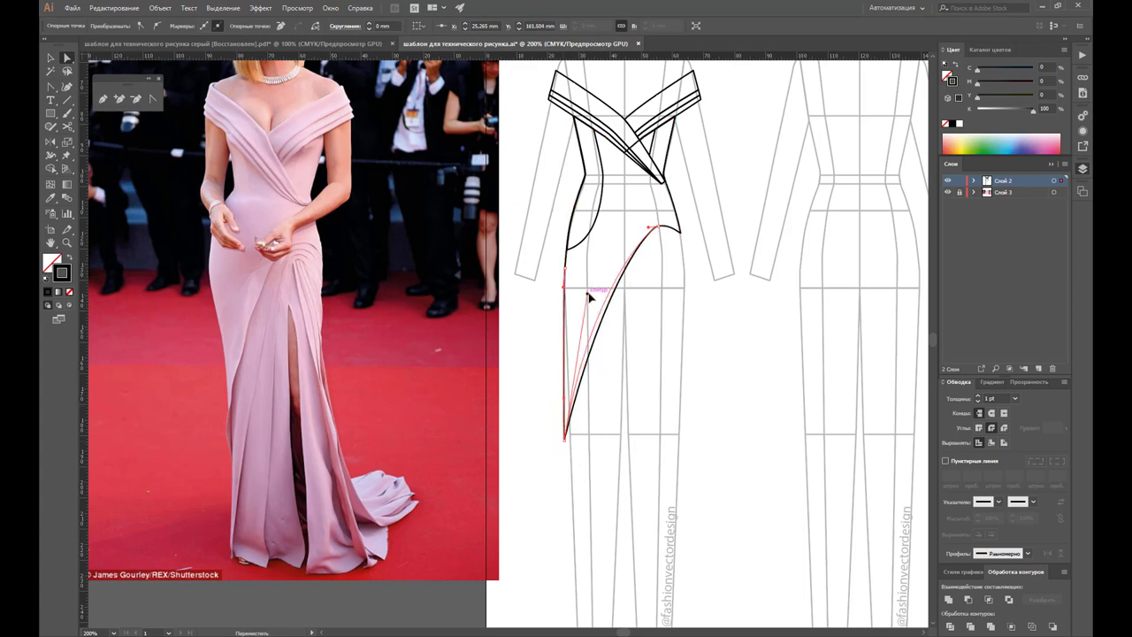
left_click(646, 324)
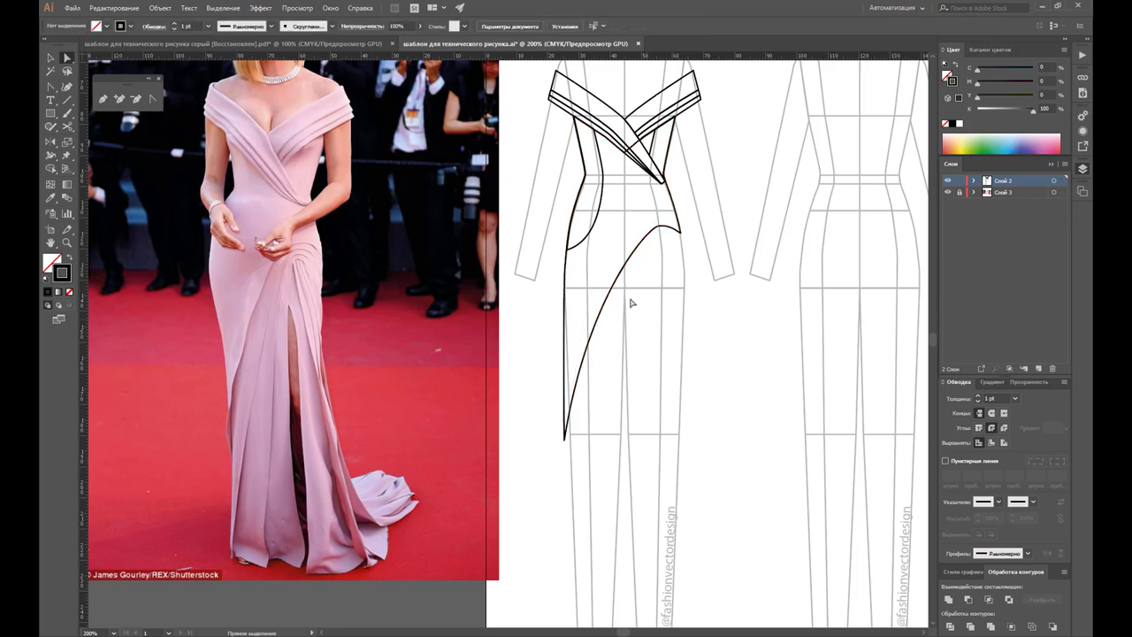
Step: Start a new curved pen path from the curve's upper endpoint at the right waist
left_click(102, 99)
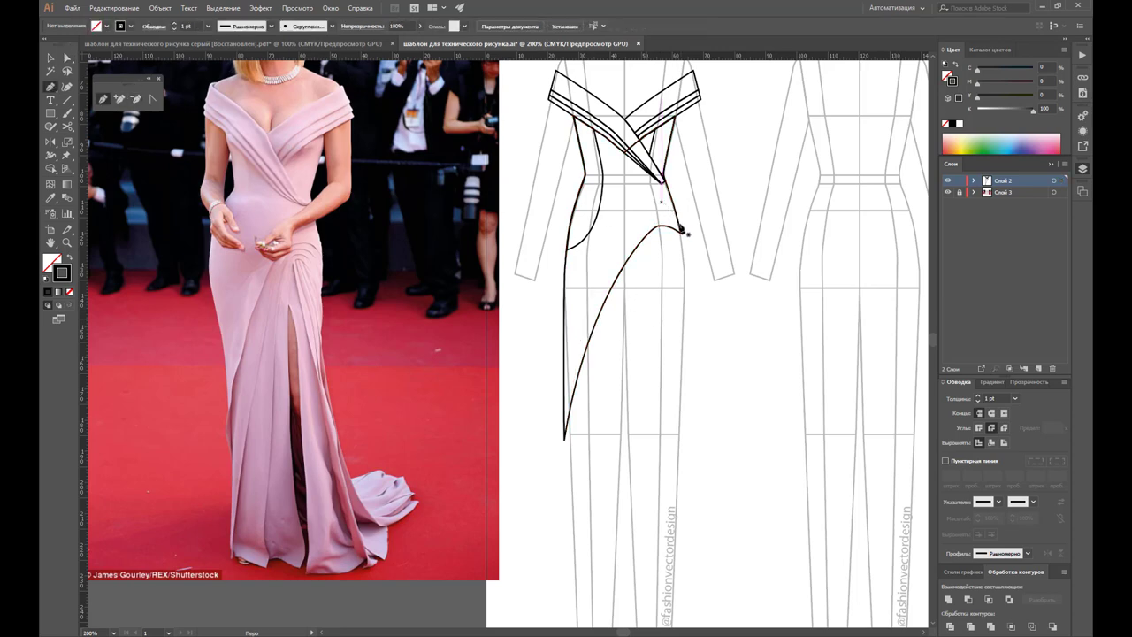
left_click(681, 230)
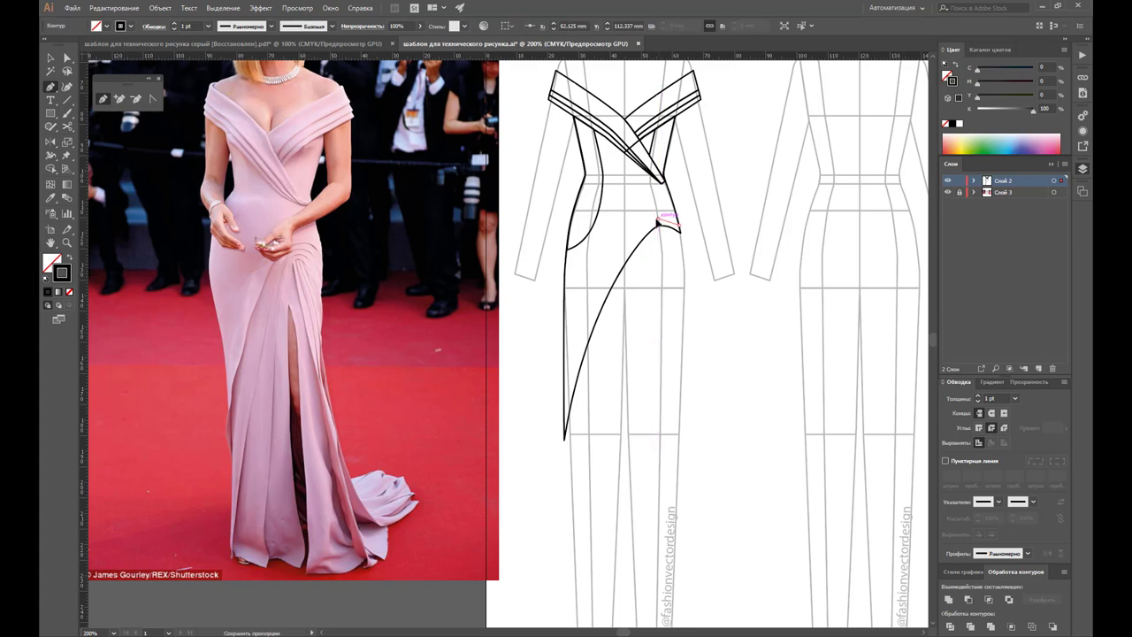
left_click_drag(653, 225, 651, 228)
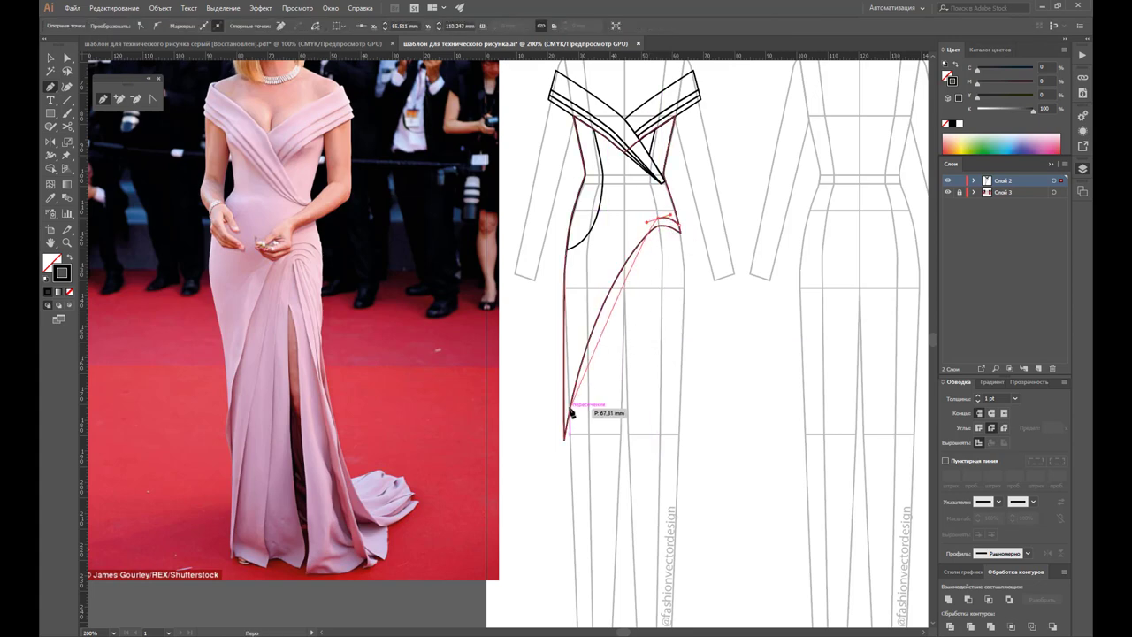
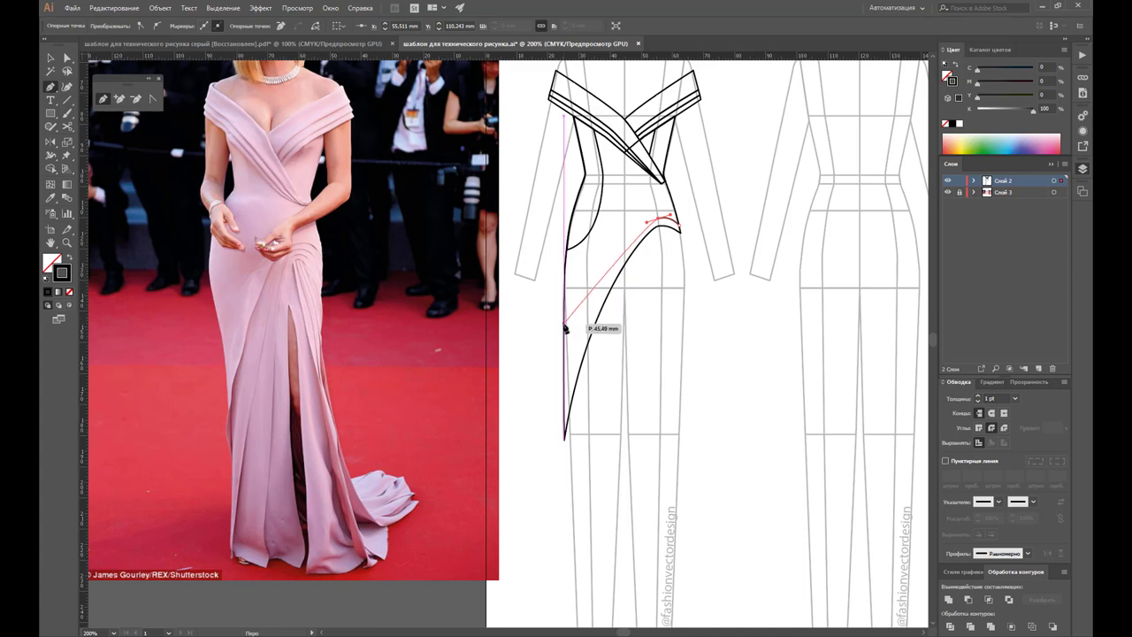
Step: Draw a closed curved drape panel running diagonally from the bodice down to the front hem
mouse_move(564, 324)
left_mouse_down()
mouse_move(534, 359)
mouse_move(529, 396)
left_mouse_up()
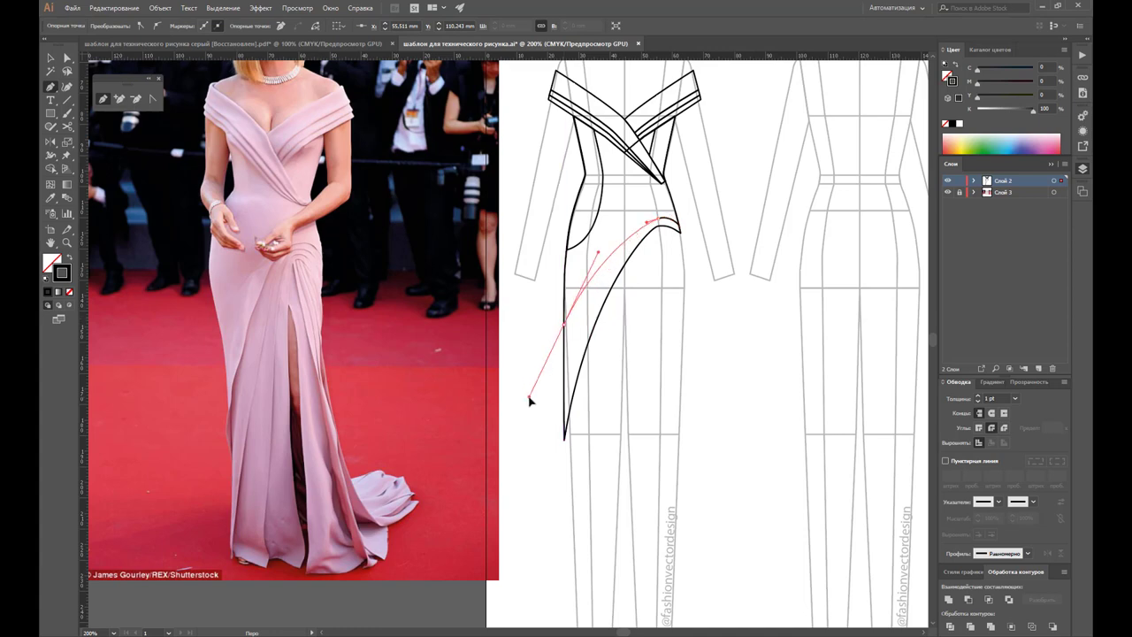
left_click(537, 459)
left_click(613, 493)
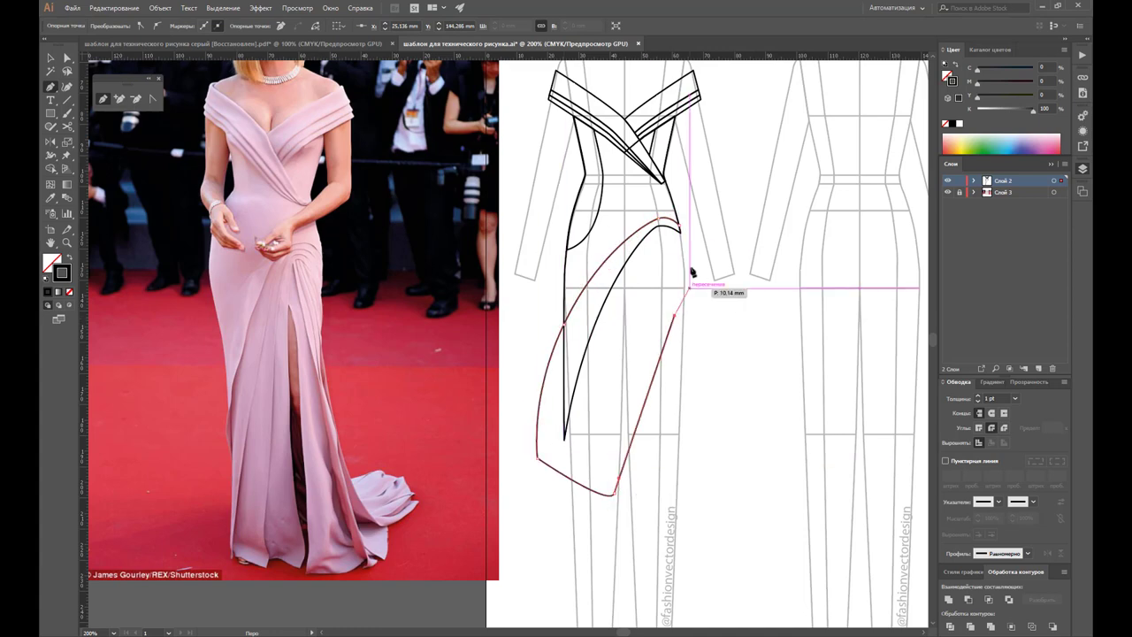
left_click(681, 228)
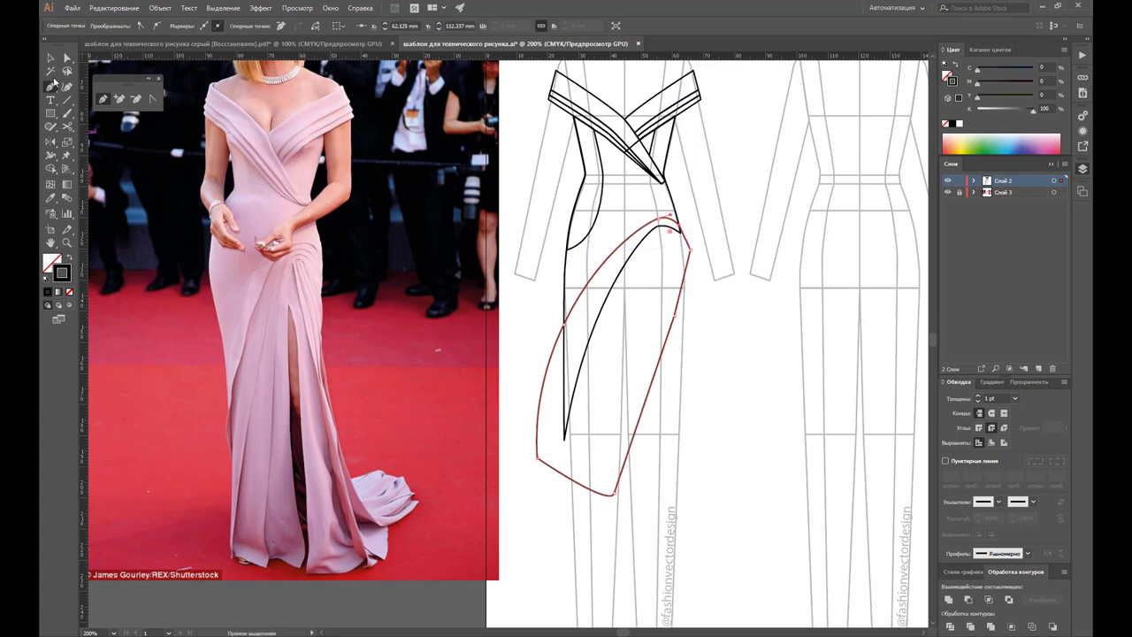
Step: Refine the drape panel's anchors to smooth its left and lower curves
key("a")
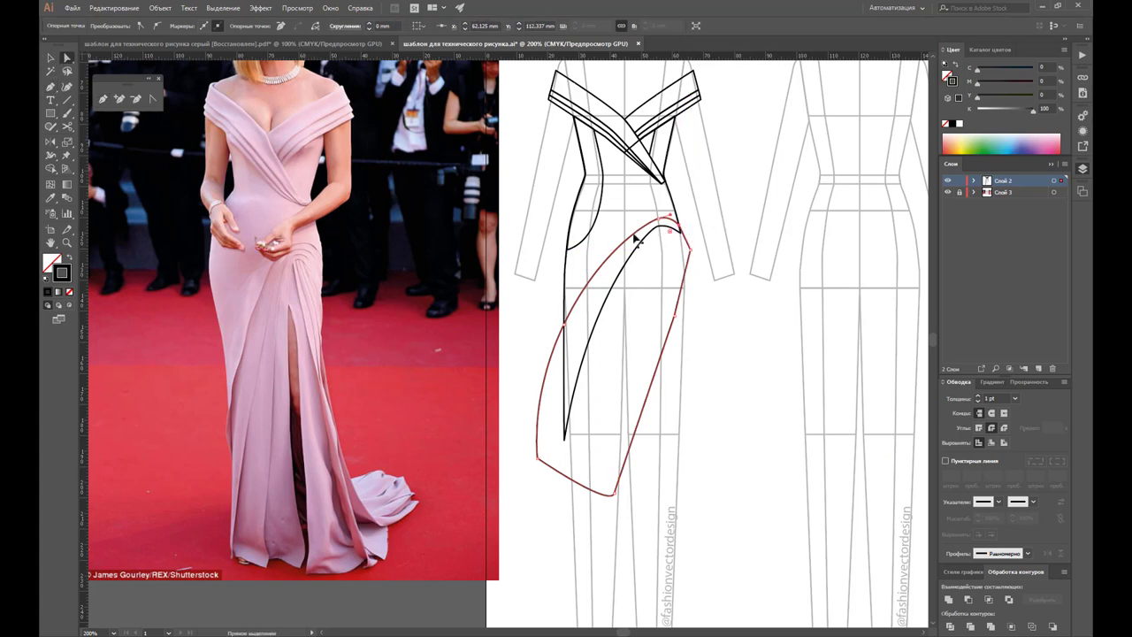
left_click(578, 302)
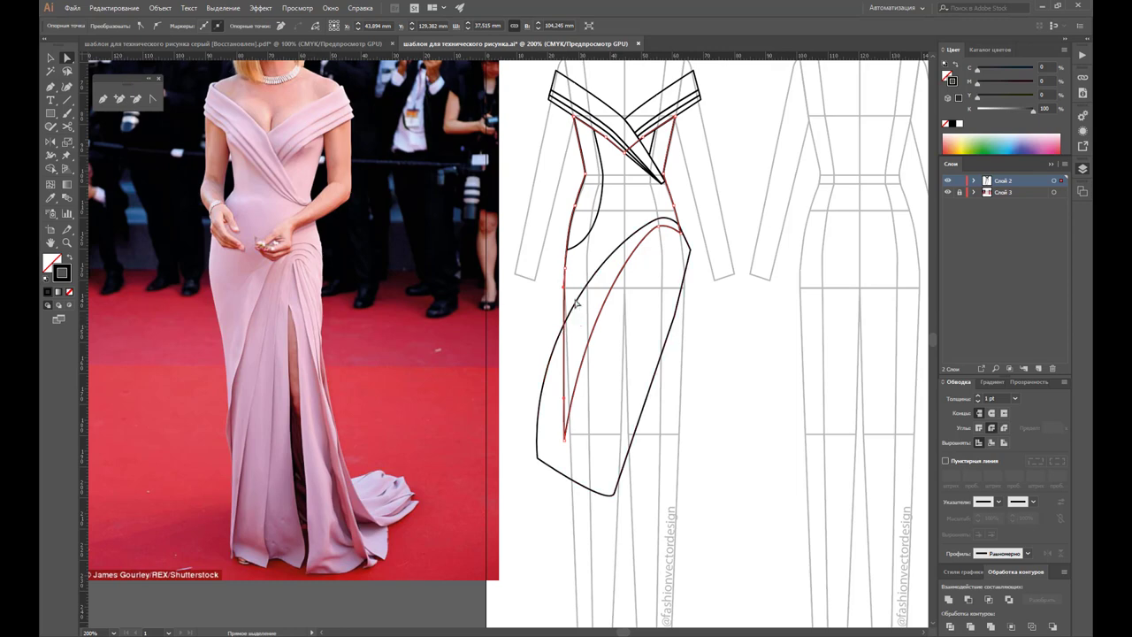
mouse_move(577, 306)
left_mouse_down()
mouse_move(588, 269)
mouse_move(566, 339)
mouse_move(564, 325)
left_mouse_up()
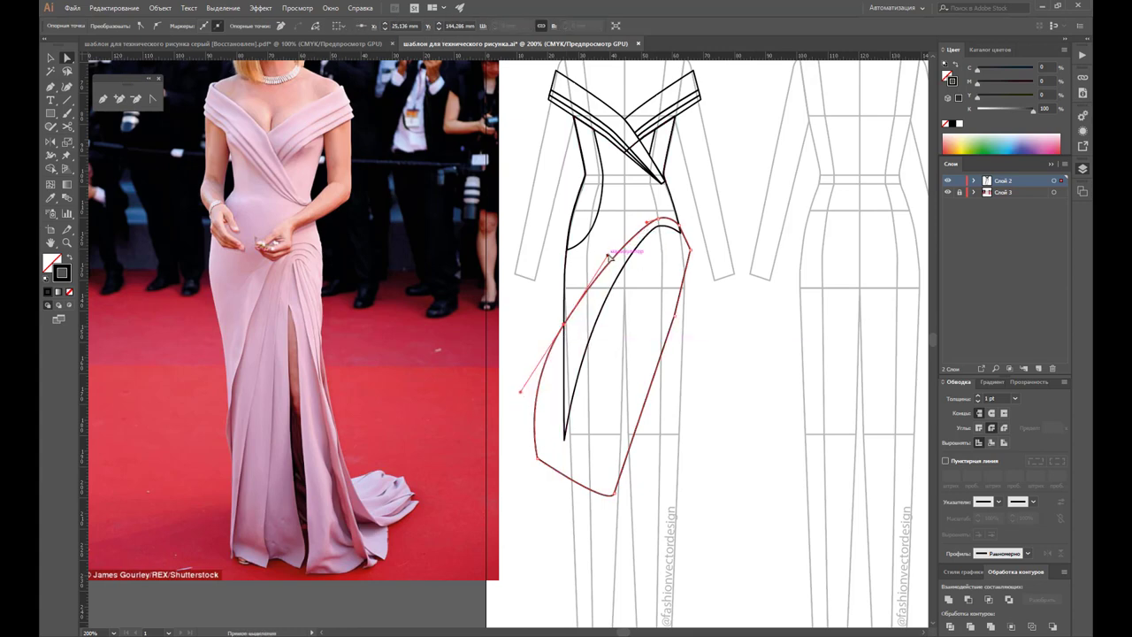
left_click_drag(609, 257, 617, 251)
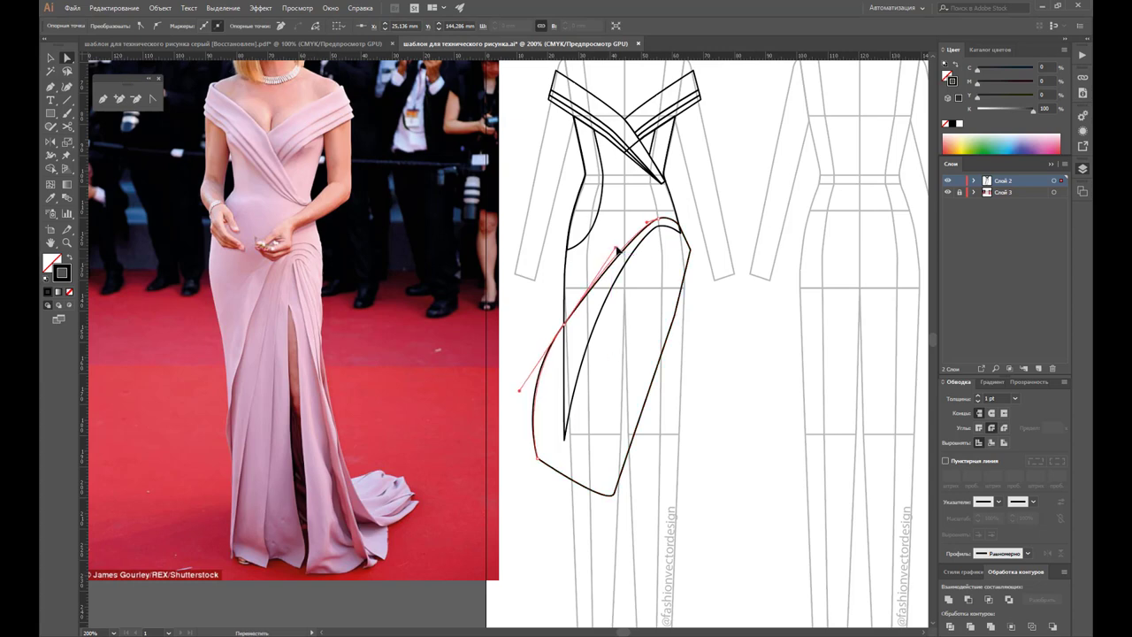
left_click(669, 298)
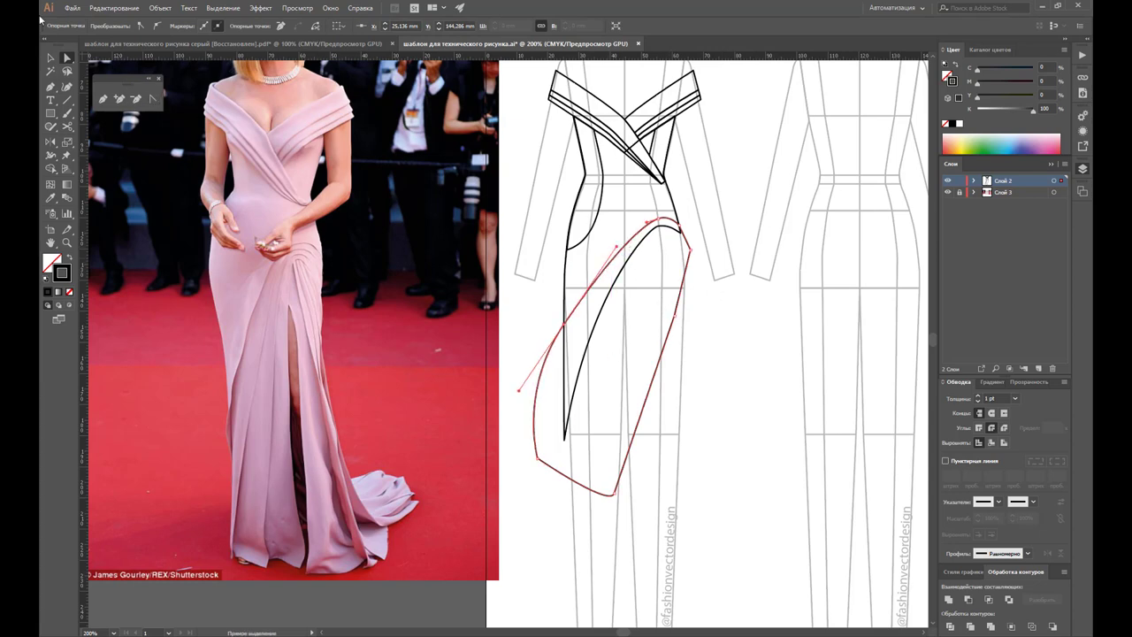
left_click(51, 58)
Step: Divide the overlapping dress paths, ungroup the pieces, and delete the excess outer wrap piece
left_click(718, 353)
left_click_drag(718, 352, 540, 297)
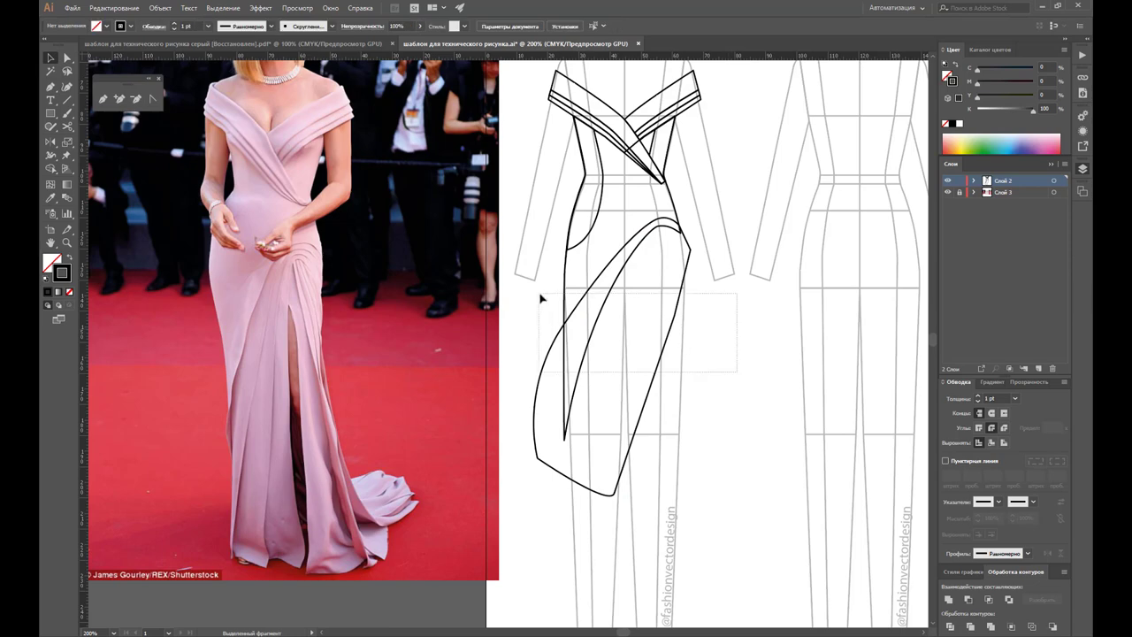
left_click(949, 626)
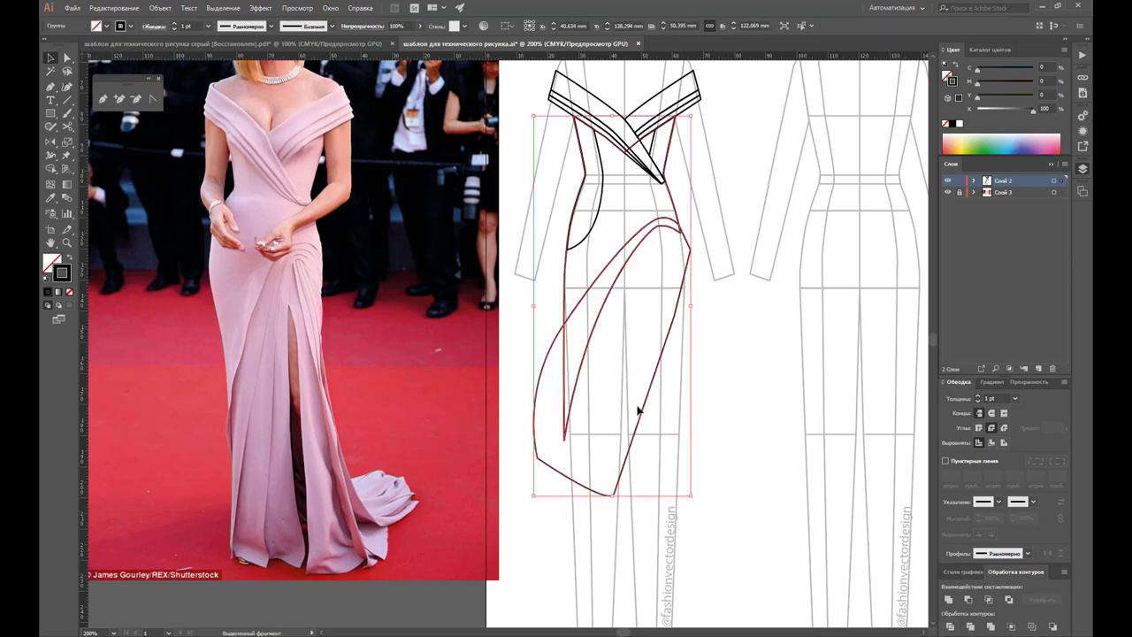
right_click(639, 404)
left_click(673, 488)
left_click(701, 418)
left_click(646, 375)
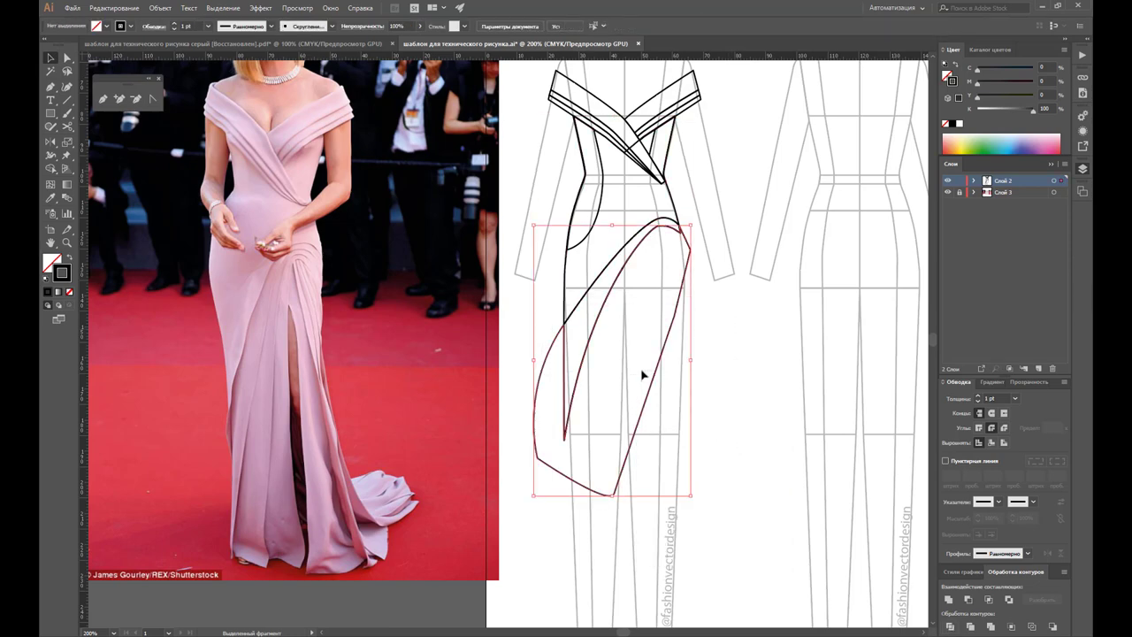
key("Delete")
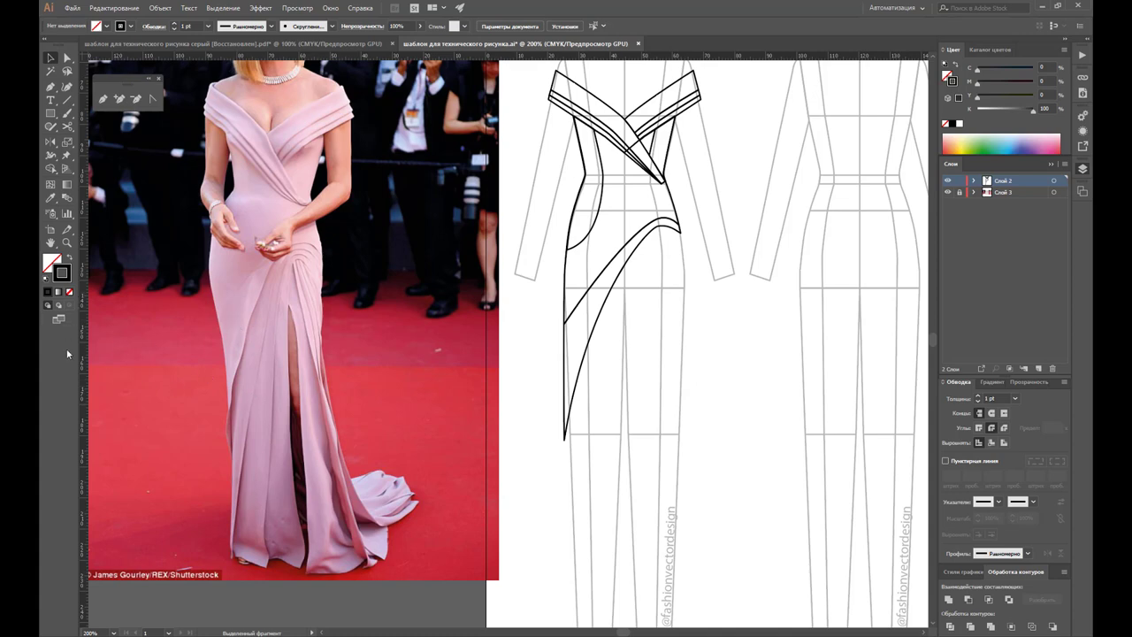
Step: Zoom in on the reference photo's skirt drape, then zoom back out toward the whole drawing
left_click(67, 242)
left_click(276, 367)
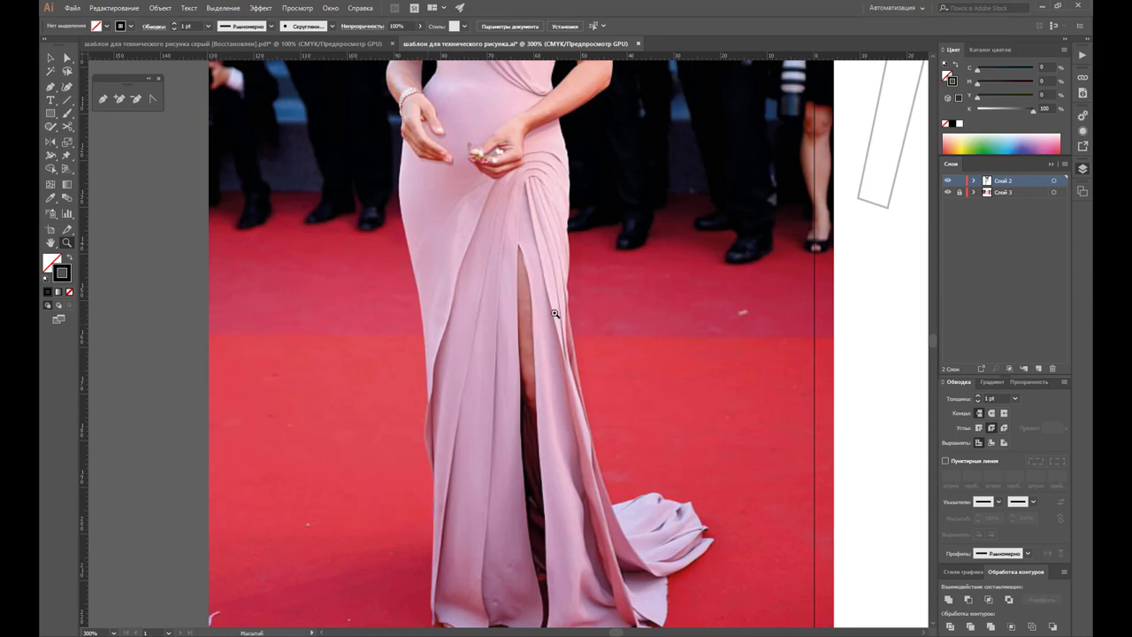
scroll(520, 268, "down", 1)
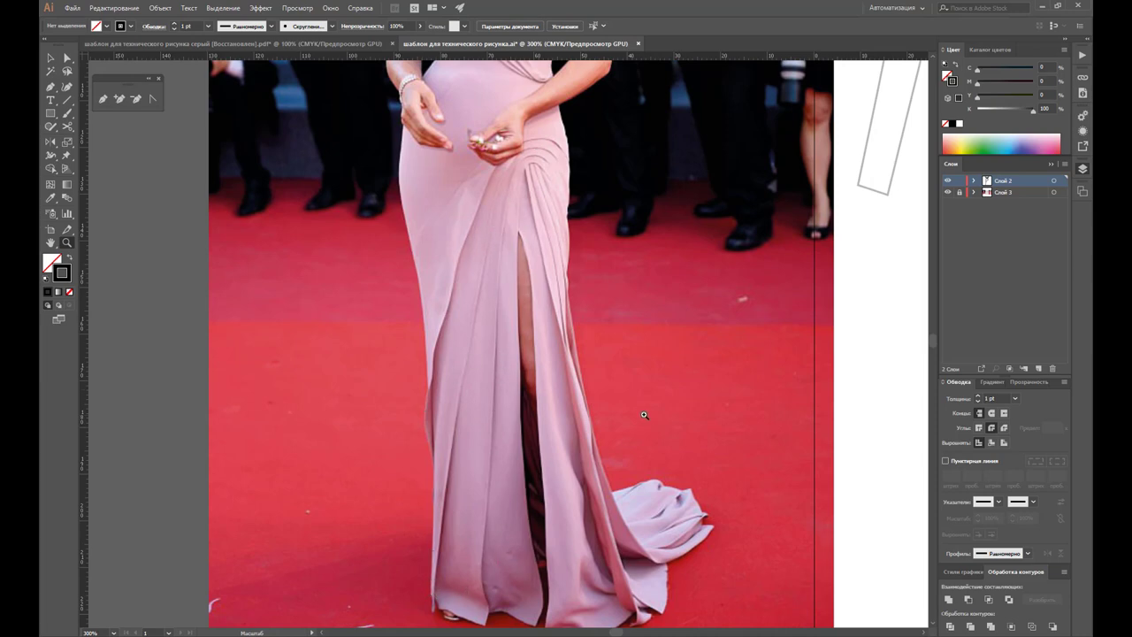
scroll(689, 344, "down", 1)
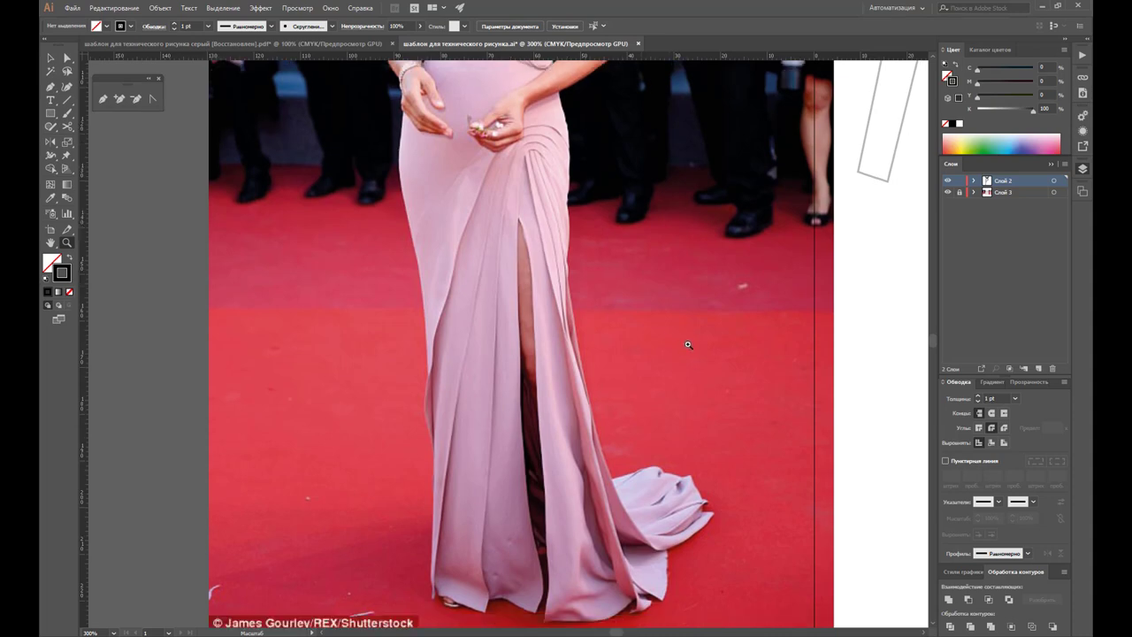
left_click(736, 283, "alt")
Step: Draw a closed fold shape from the drape's hip anchor down to a curved point at the left hem
left_click(566, 245, "alt")
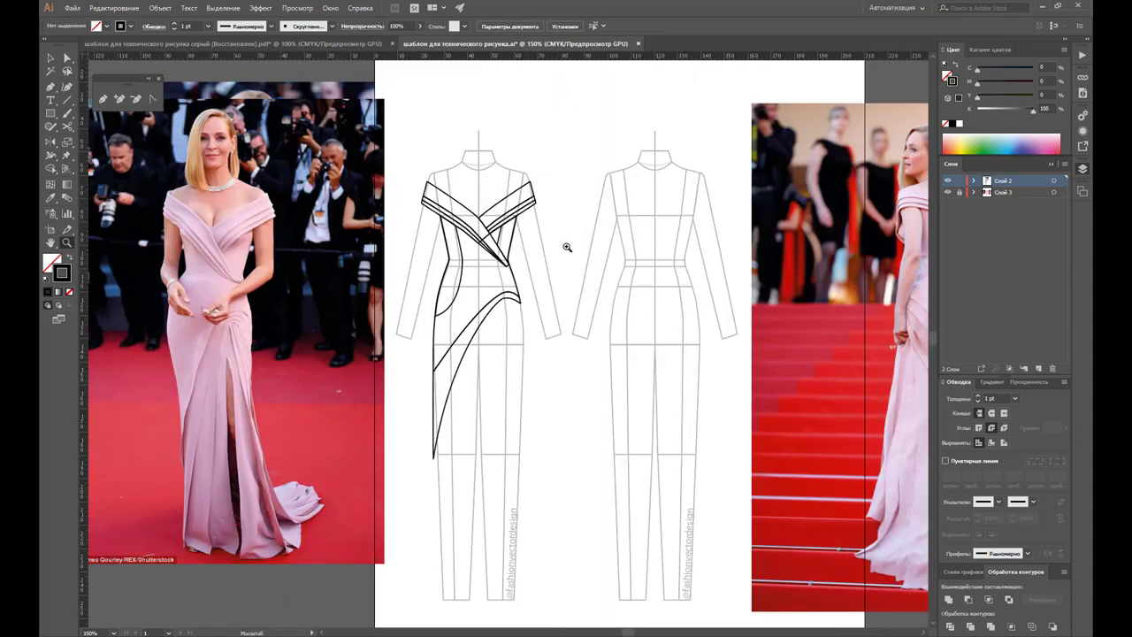
scroll(511, 228, "down", 2)
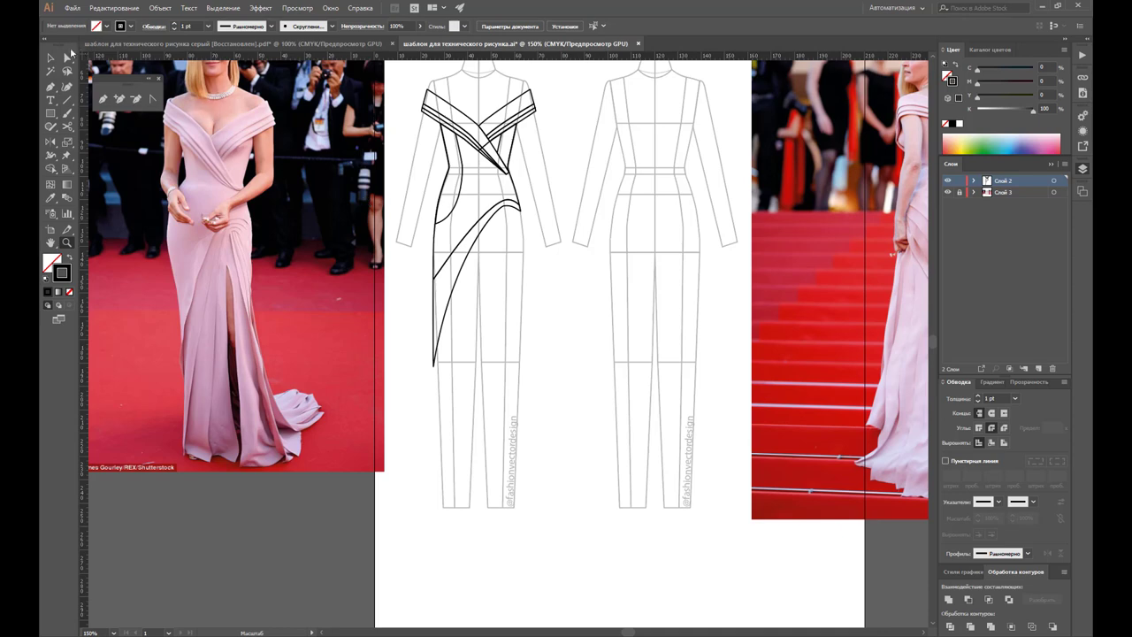
left_click(102, 98)
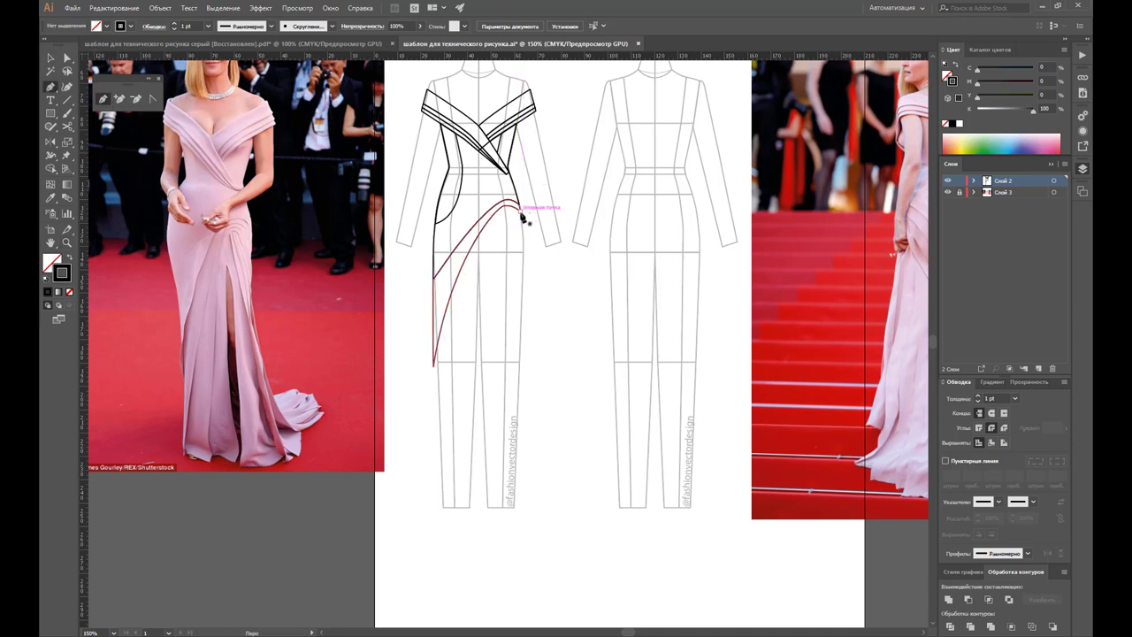
left_click(521, 215)
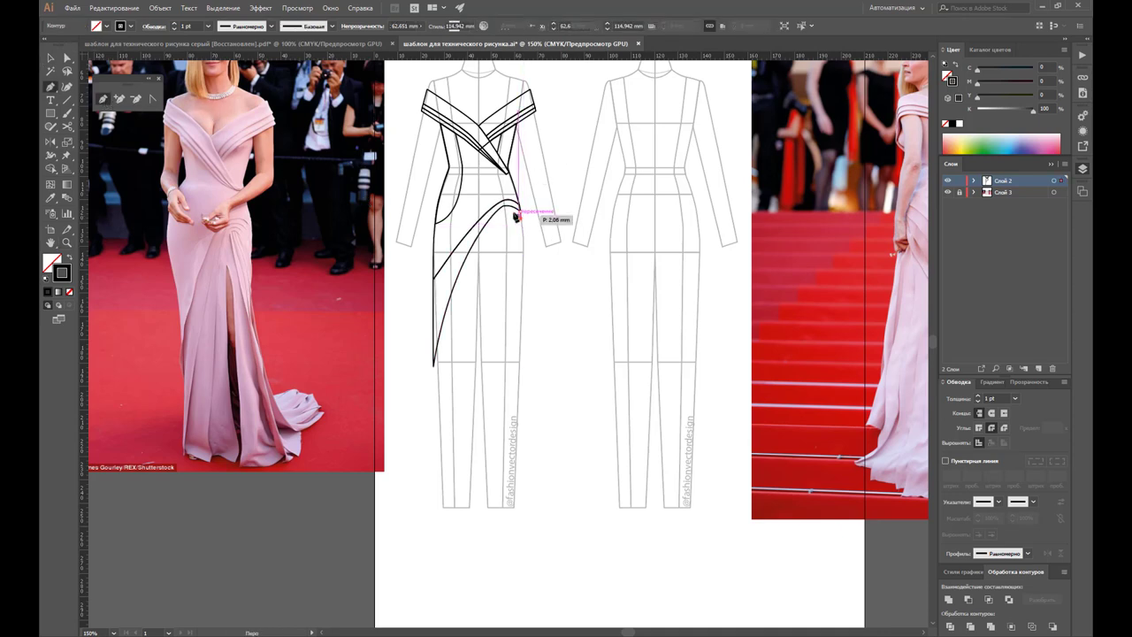
left_click(516, 216)
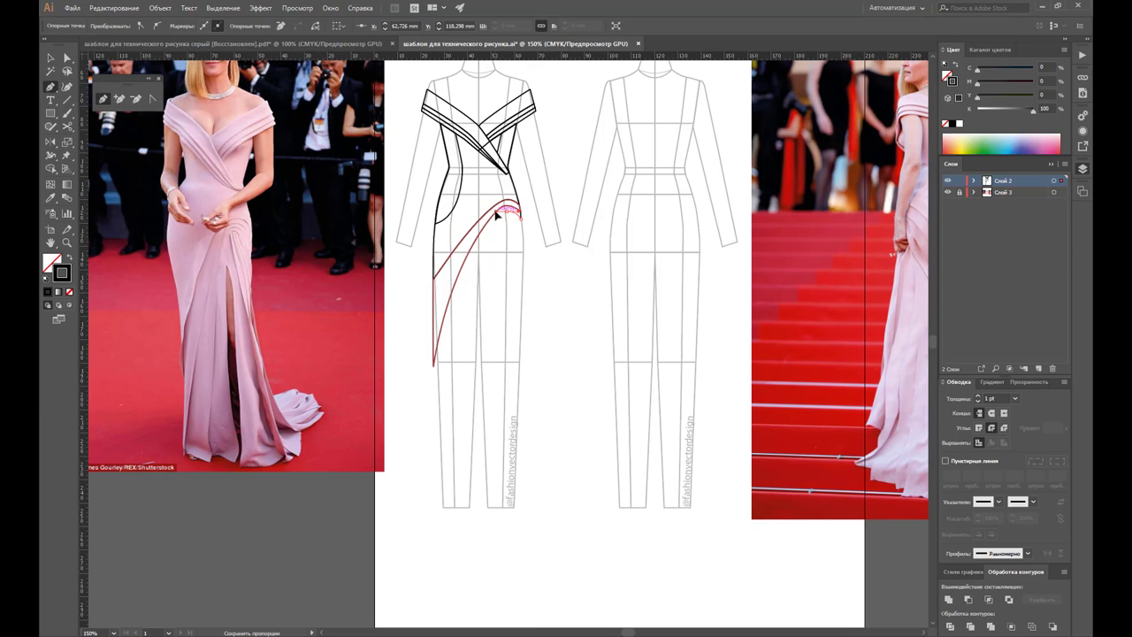
left_click(519, 213)
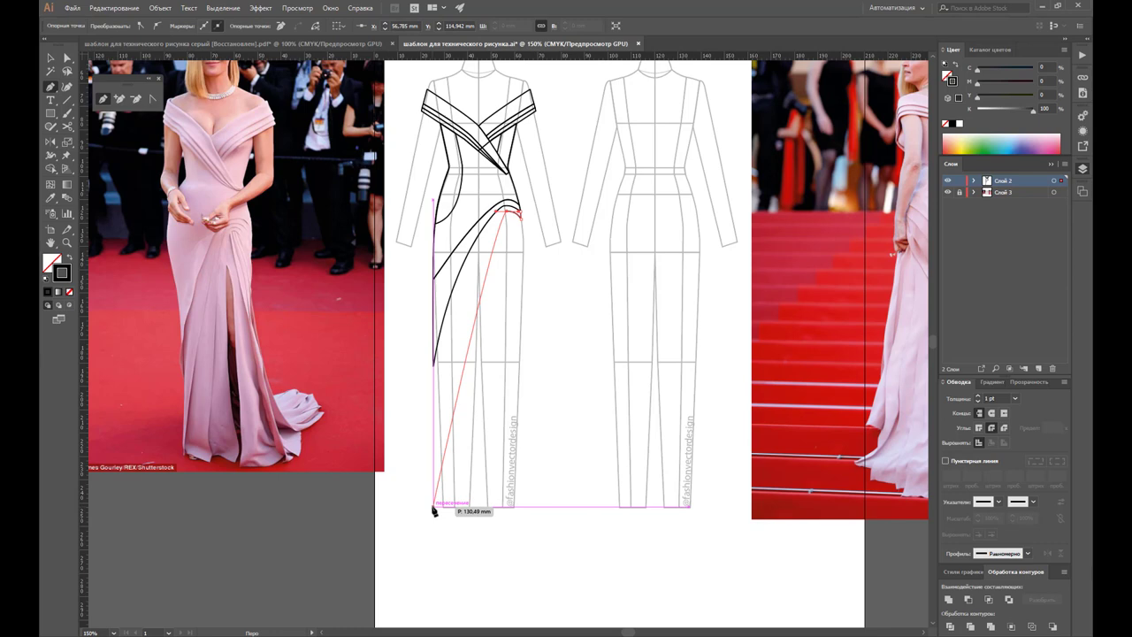
left_click_drag(434, 510, 438, 370)
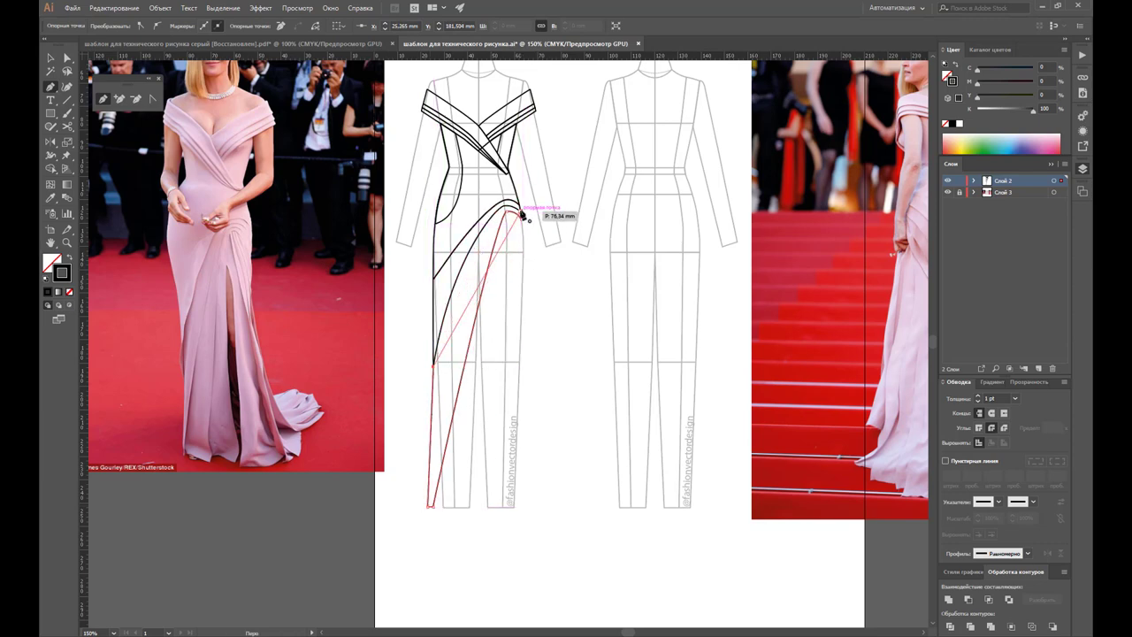
left_click_drag(523, 215, 543, 222)
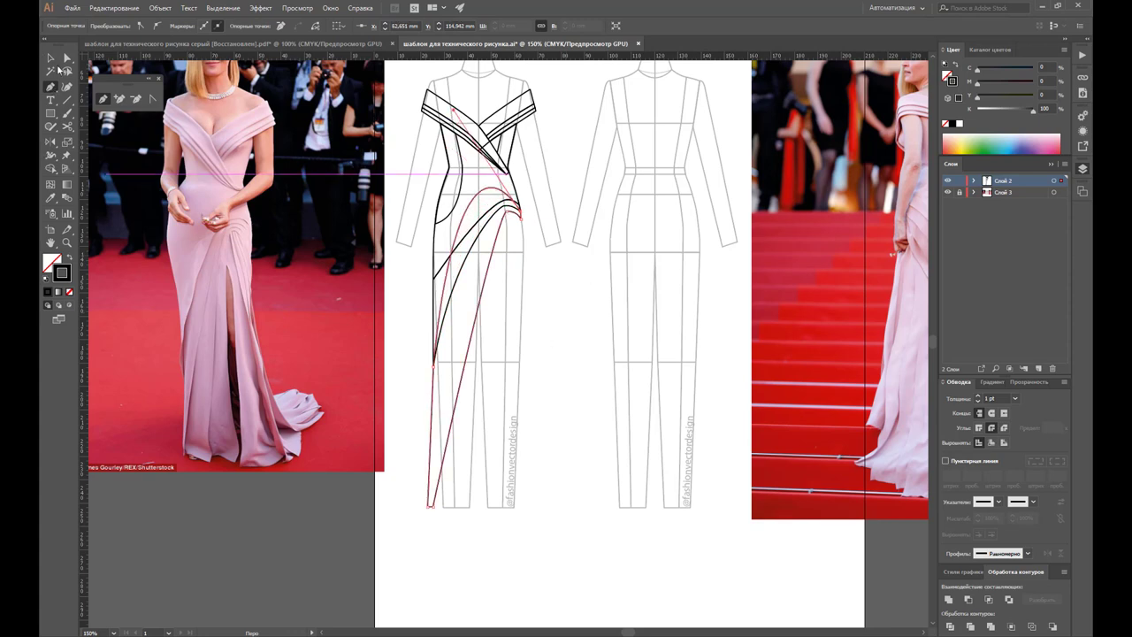
Step: Reshape the fold's long hem-to-waist curve and make the waist anchor a sharp corner
left_click(152, 98)
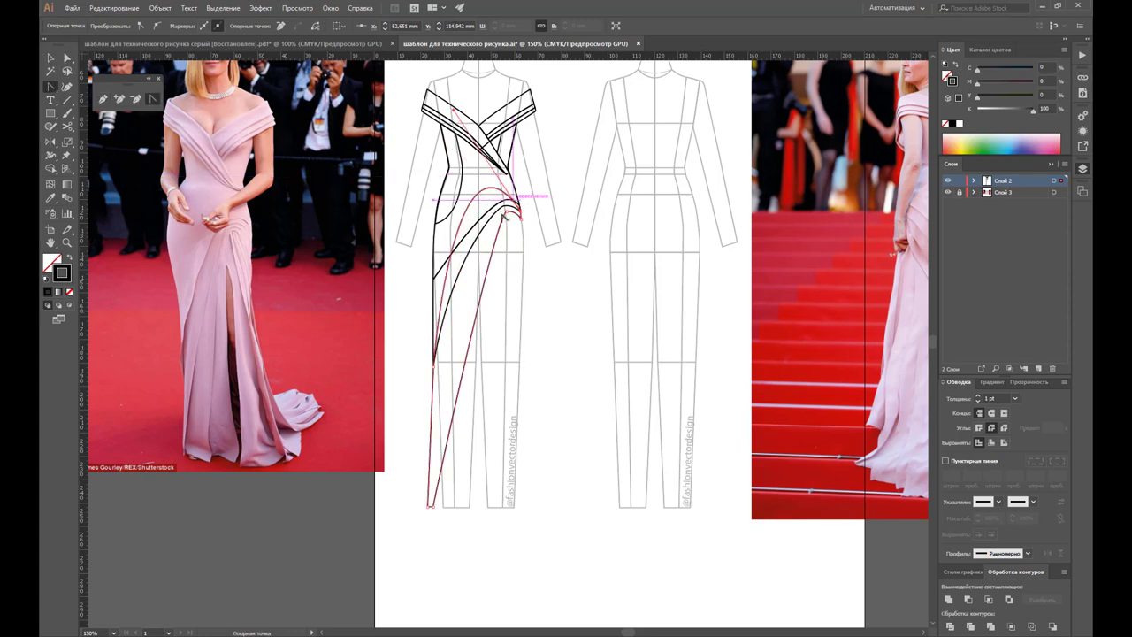
mouse_move(513, 208)
left_mouse_down()
mouse_move(477, 227)
mouse_move(556, 203)
left_mouse_up()
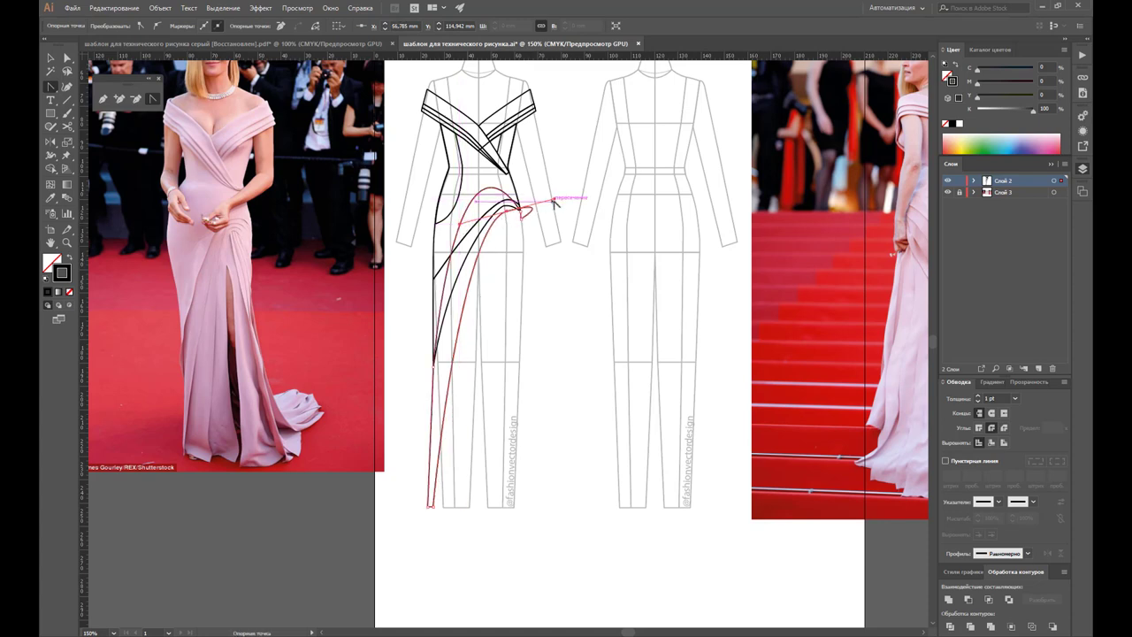
left_click_drag(555, 203, 547, 206)
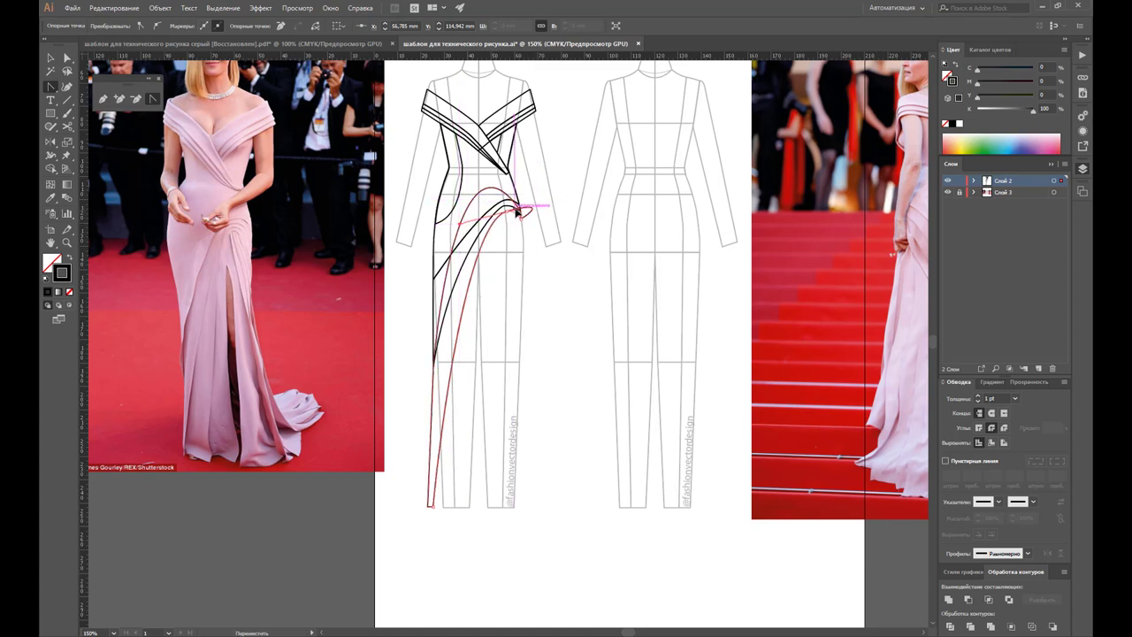
left_click(516, 212)
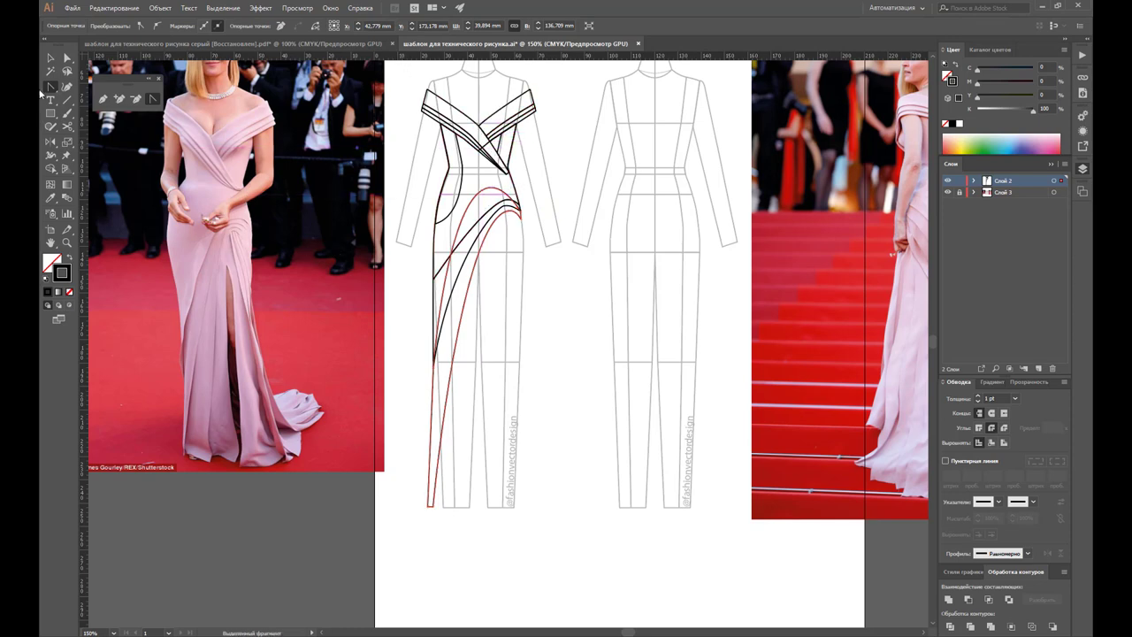
Step: Reposition the drape curve groups between the back and front figures using a context command
left_click(50, 58)
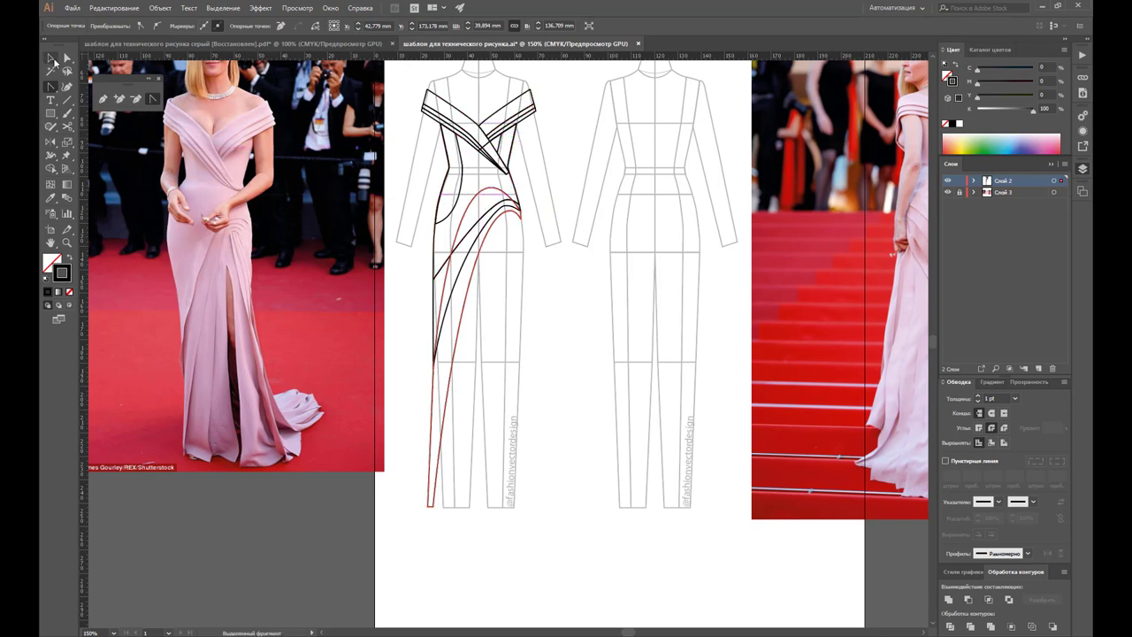
left_click(476, 270)
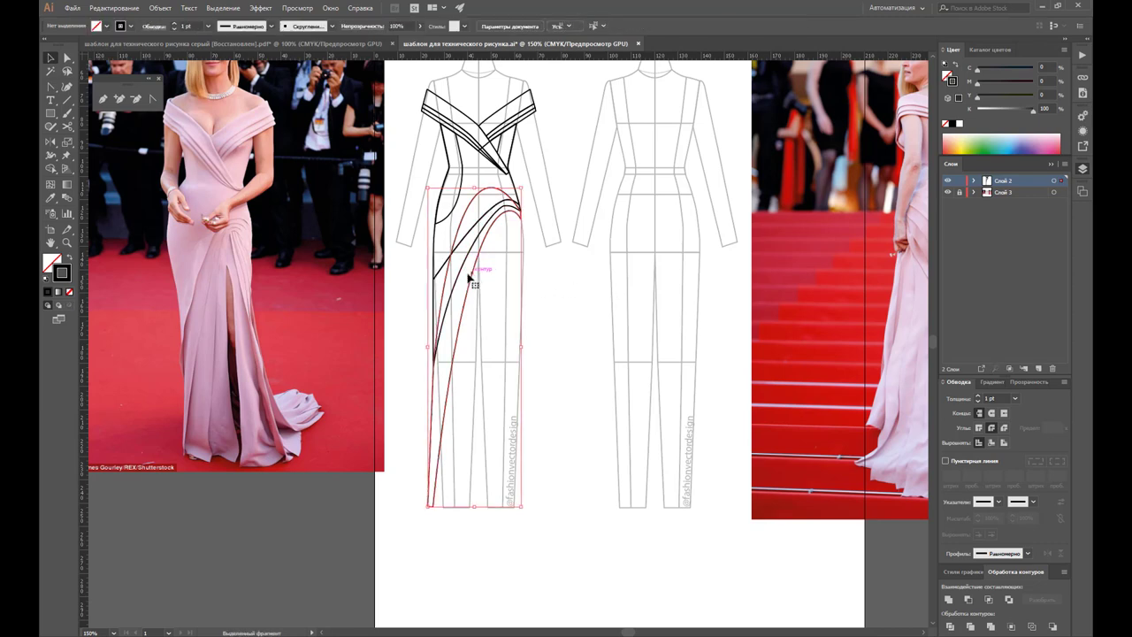
left_click_drag(463, 276, 619, 298)
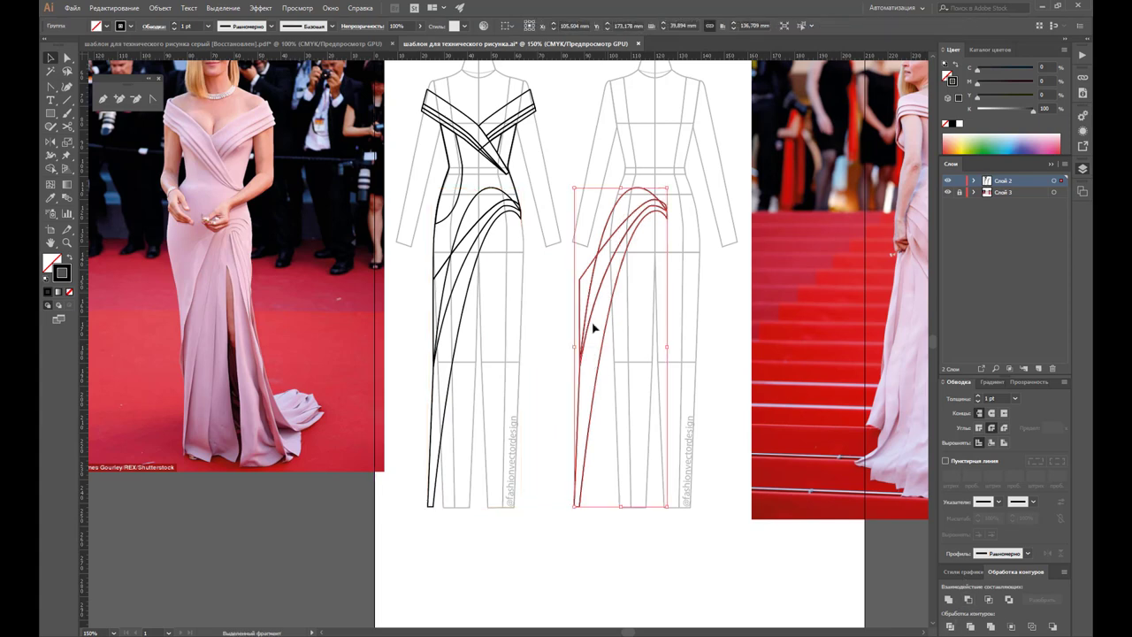
right_click(592, 323)
left_click(662, 413)
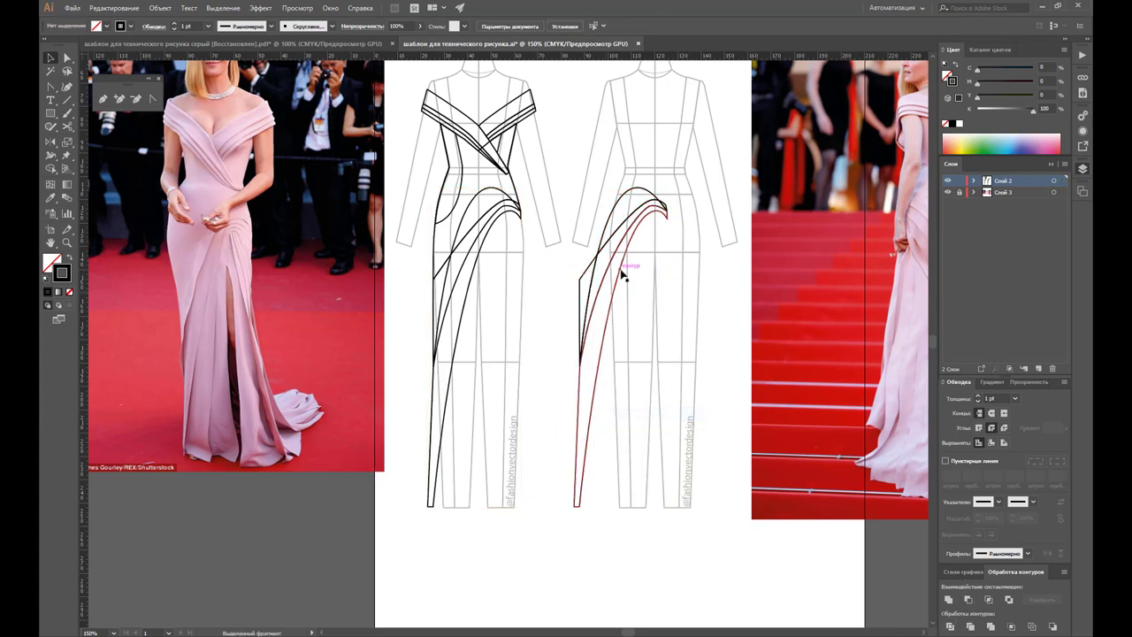
left_click(471, 282)
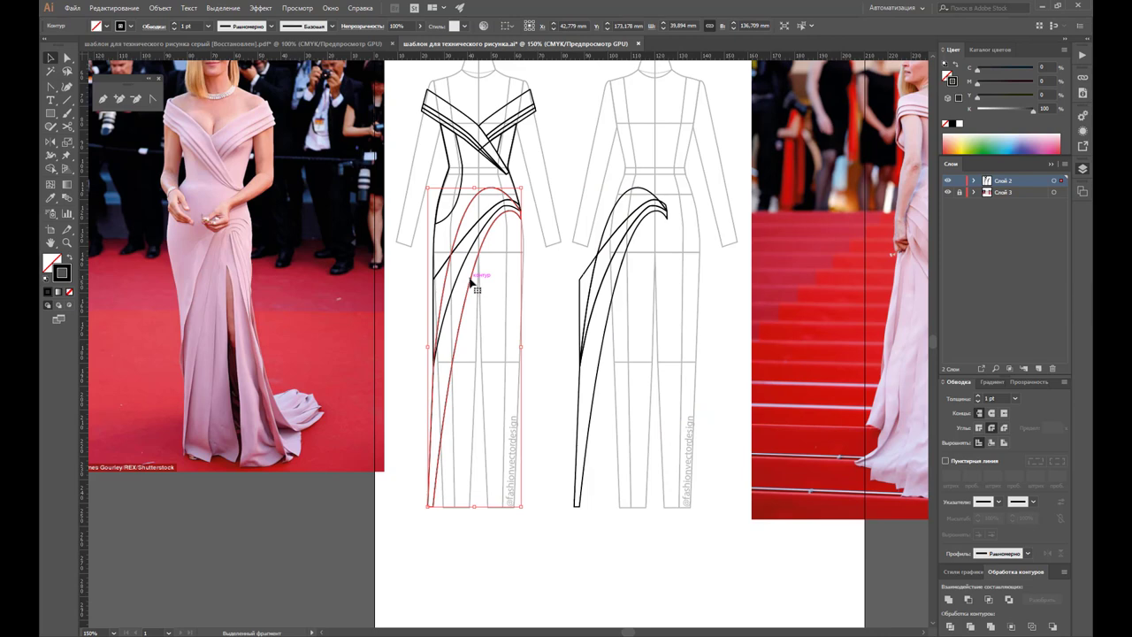
left_click_drag(612, 298, 473, 301)
Step: Delete the drape curves and all leftover fragments from the back figure
left_click(549, 279)
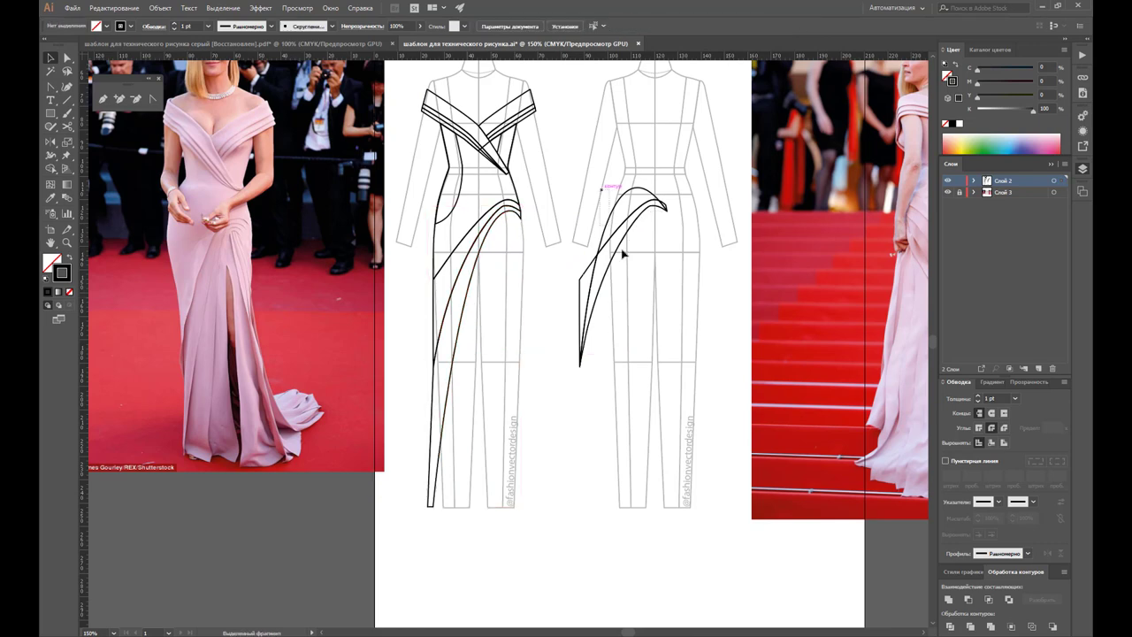
left_click(623, 255)
key("Delete")
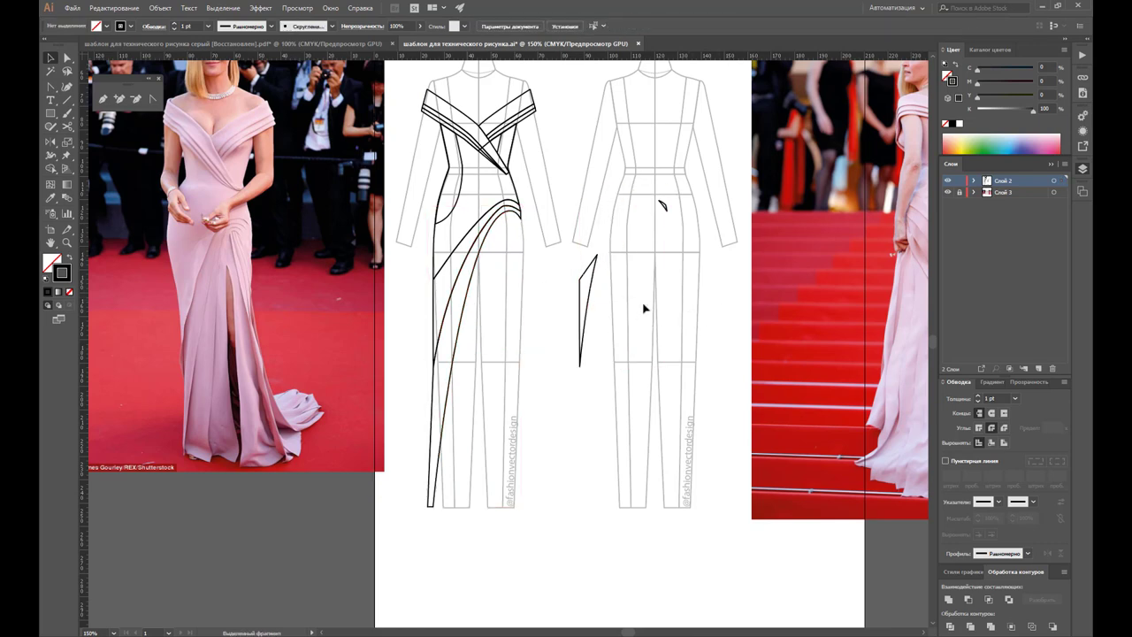
left_click_drag(567, 253, 610, 319)
key("Delete")
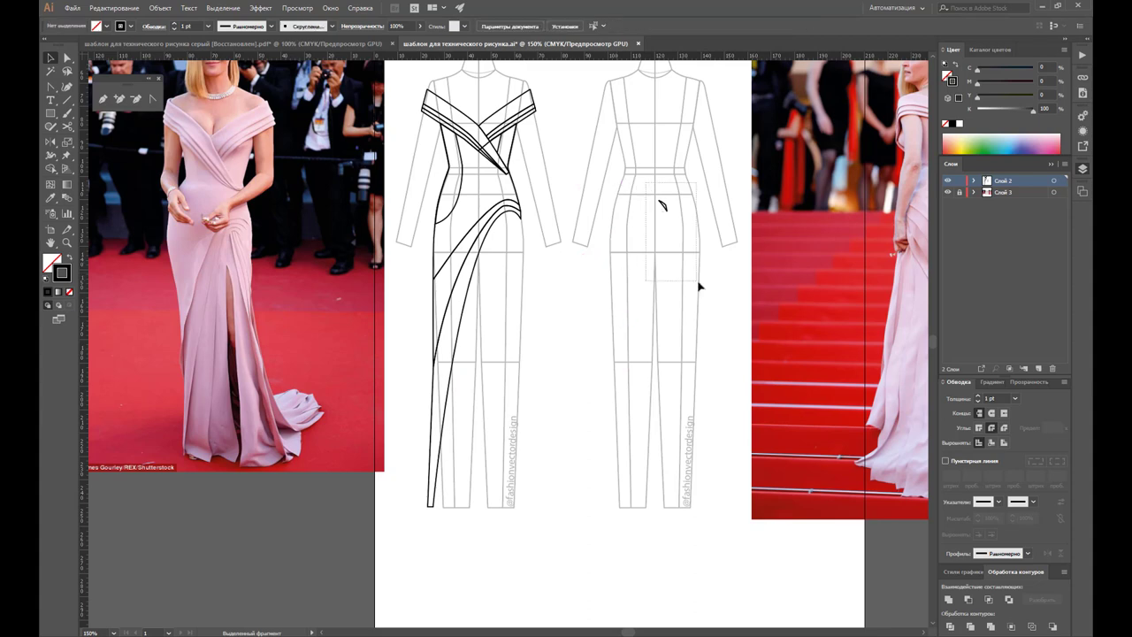
left_click_drag(650, 194, 708, 281)
key("Delete")
Step: Extend the front waist drape curve down along the dress side
key("p")
left_click_drag(437, 222, 526, 223)
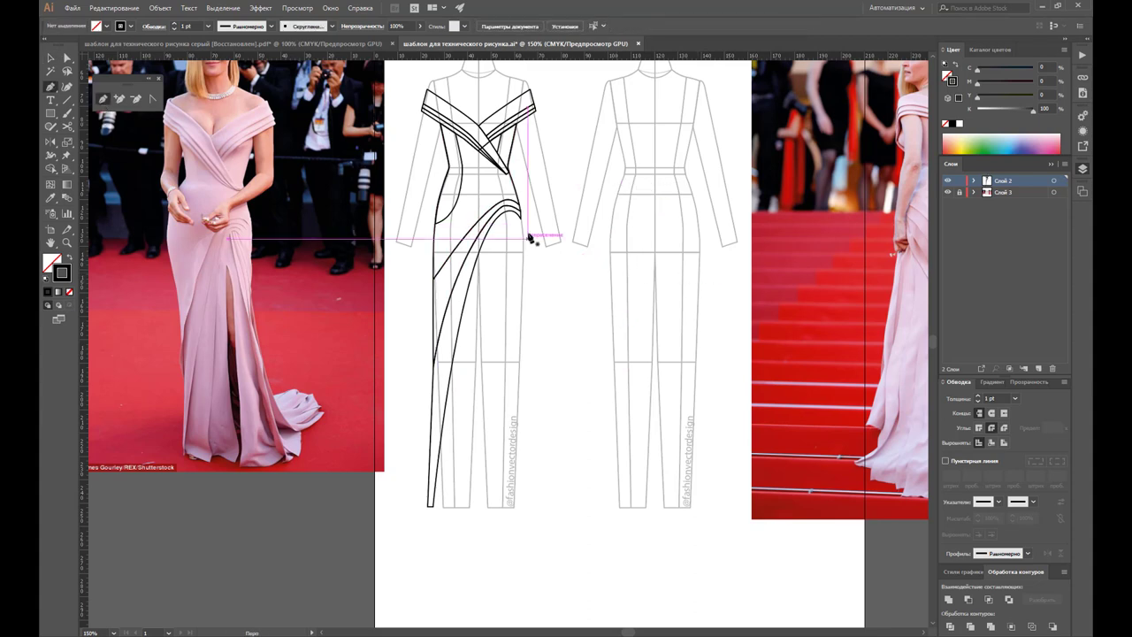
left_click(522, 227)
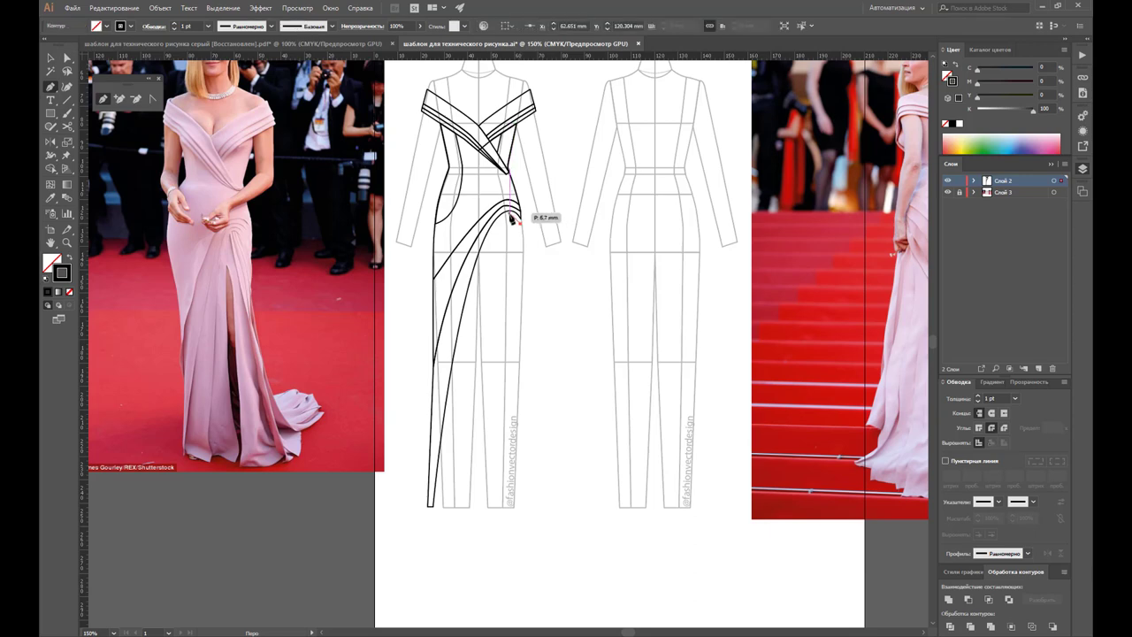
left_click_drag(500, 221, 506, 223)
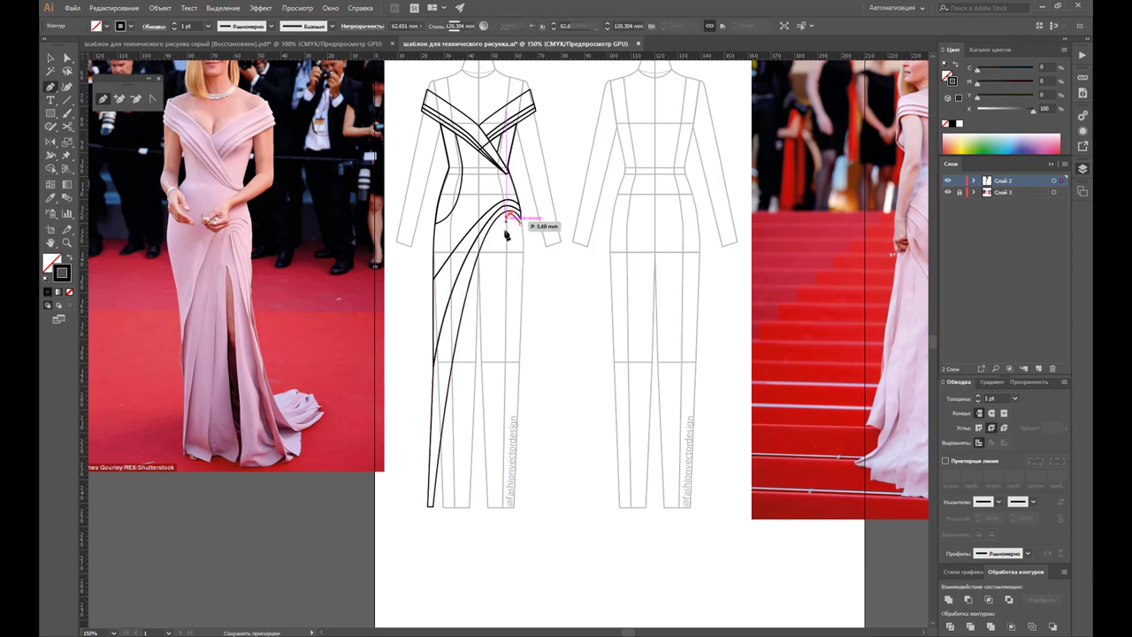
Step: Draw a closed fold shape from the hip down to the hem corner and back up
left_click(510, 215)
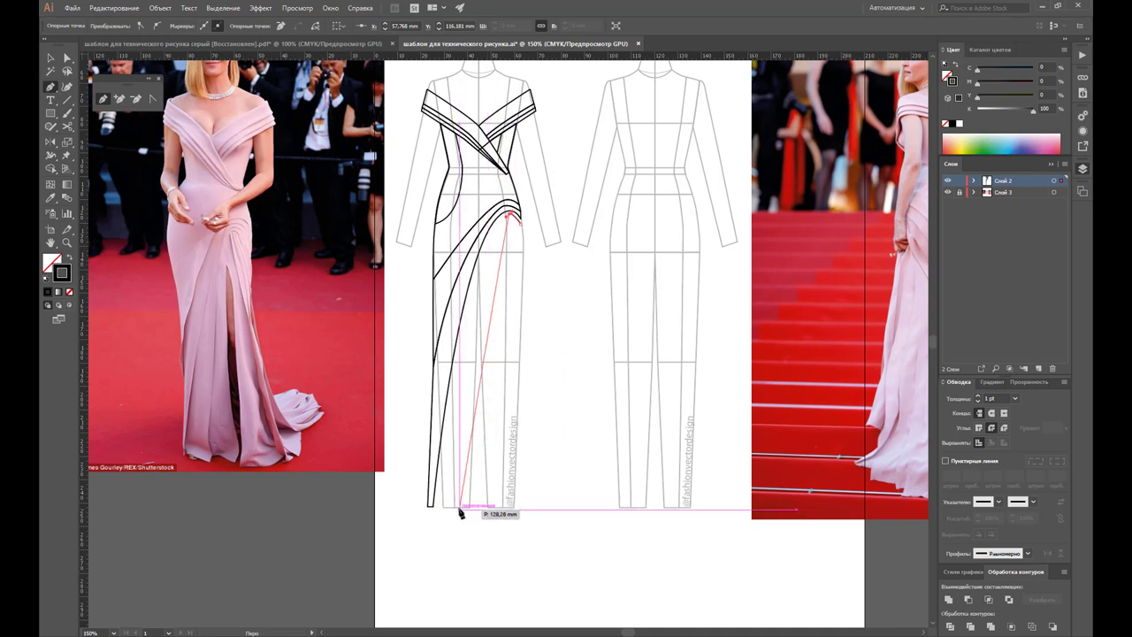
left_click(460, 508)
left_click(429, 507)
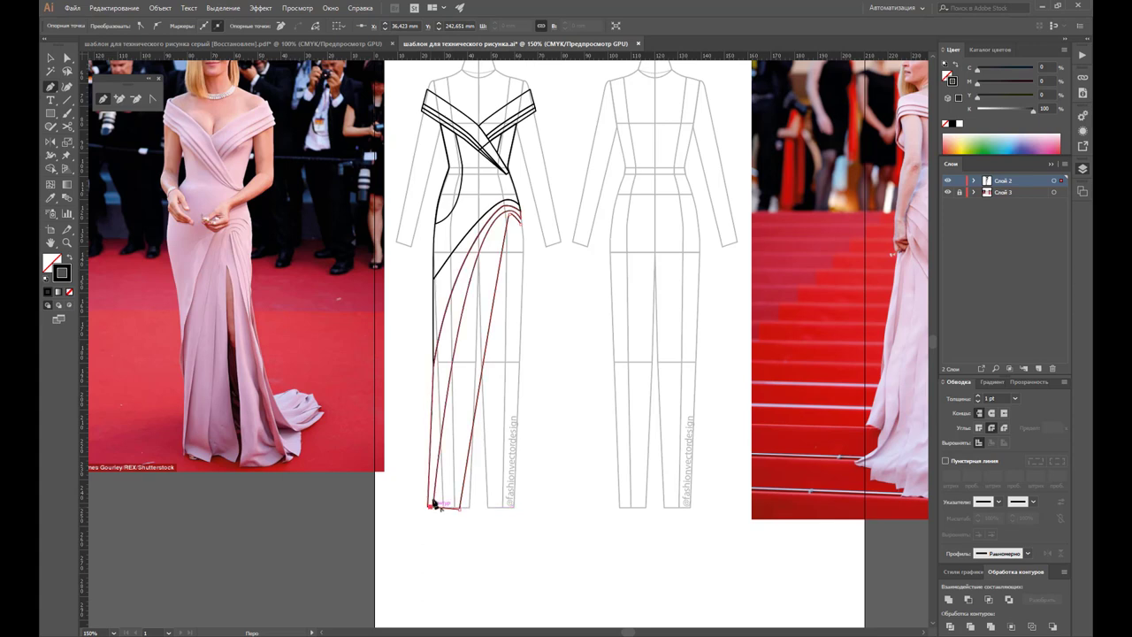
left_click(447, 336)
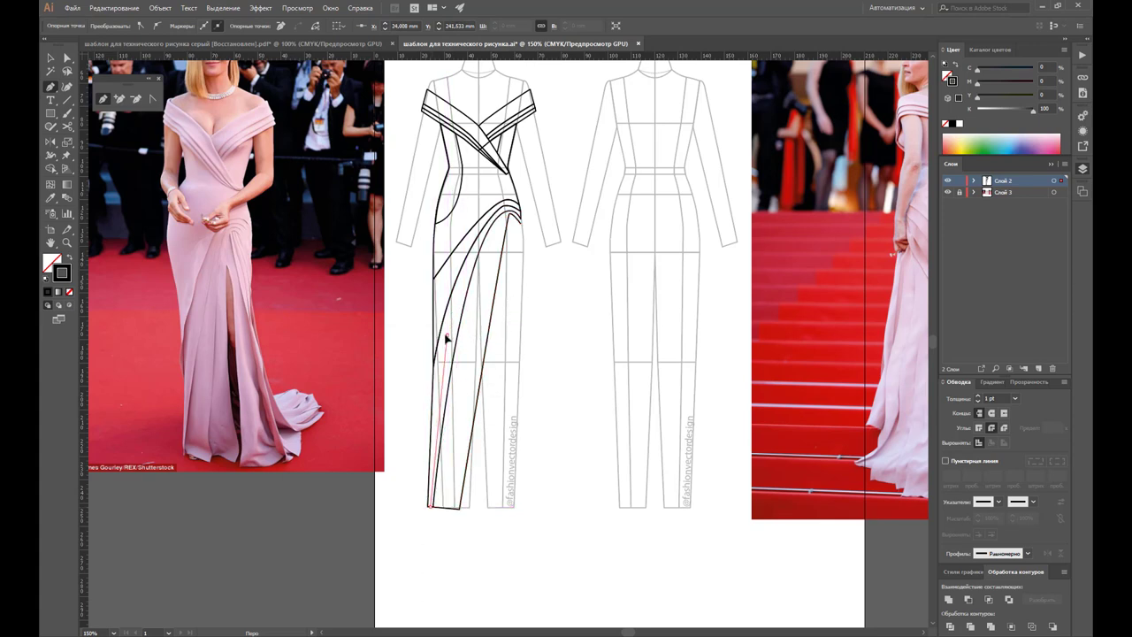
left_click(479, 250)
left_click(506, 212)
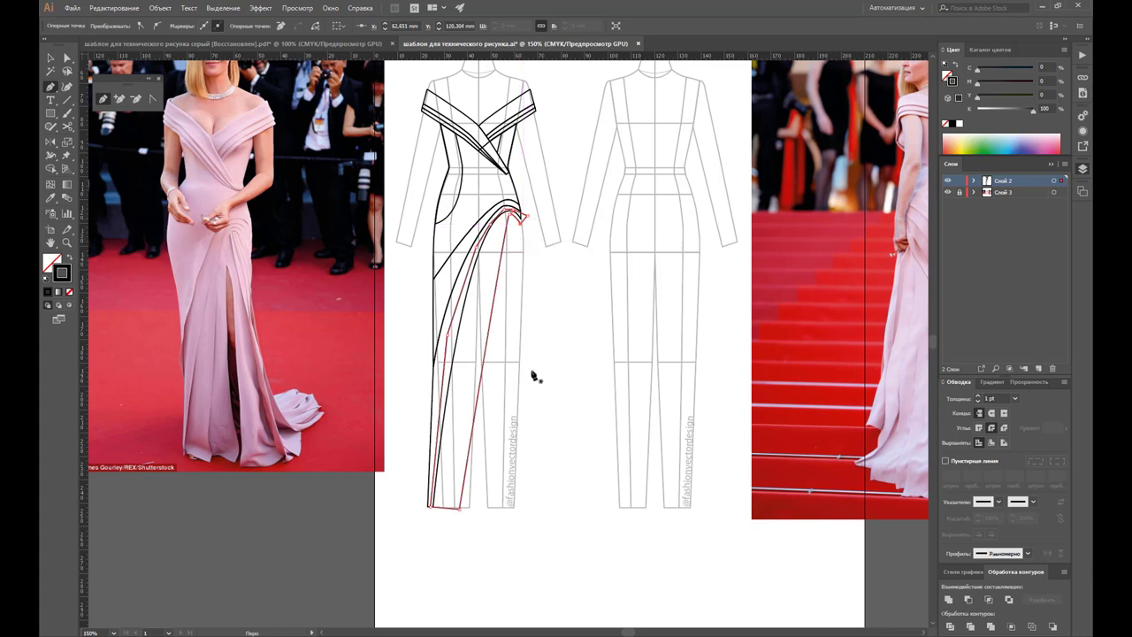
Step: Bend the fold's straight sides into curves near the waist and hip
key("a")
left_click(152, 100)
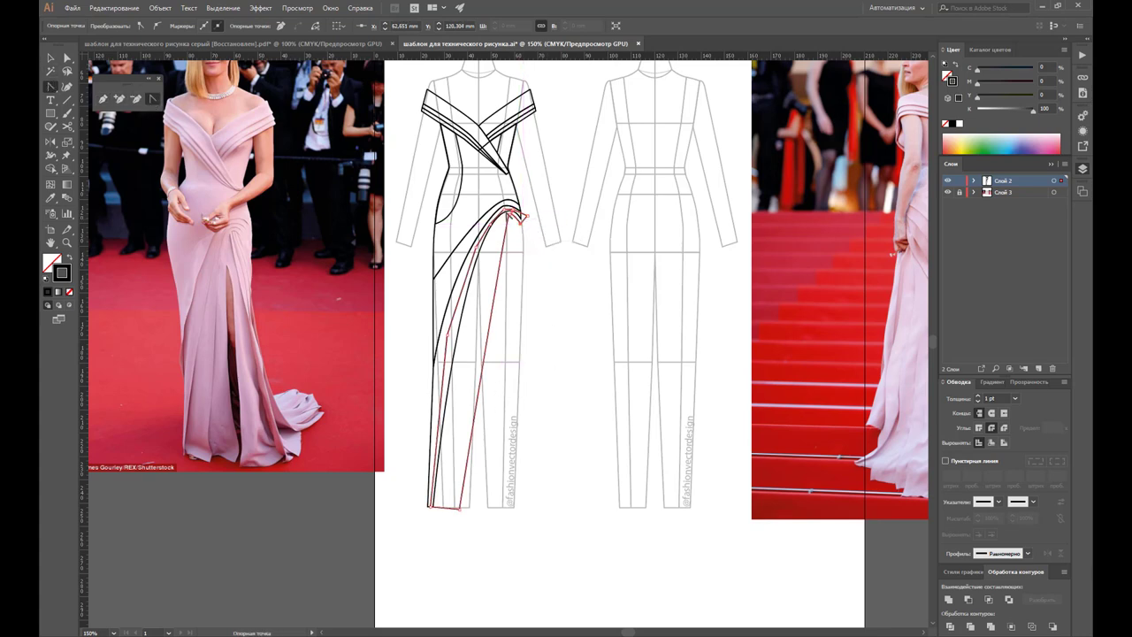
left_click_drag(508, 218, 484, 265)
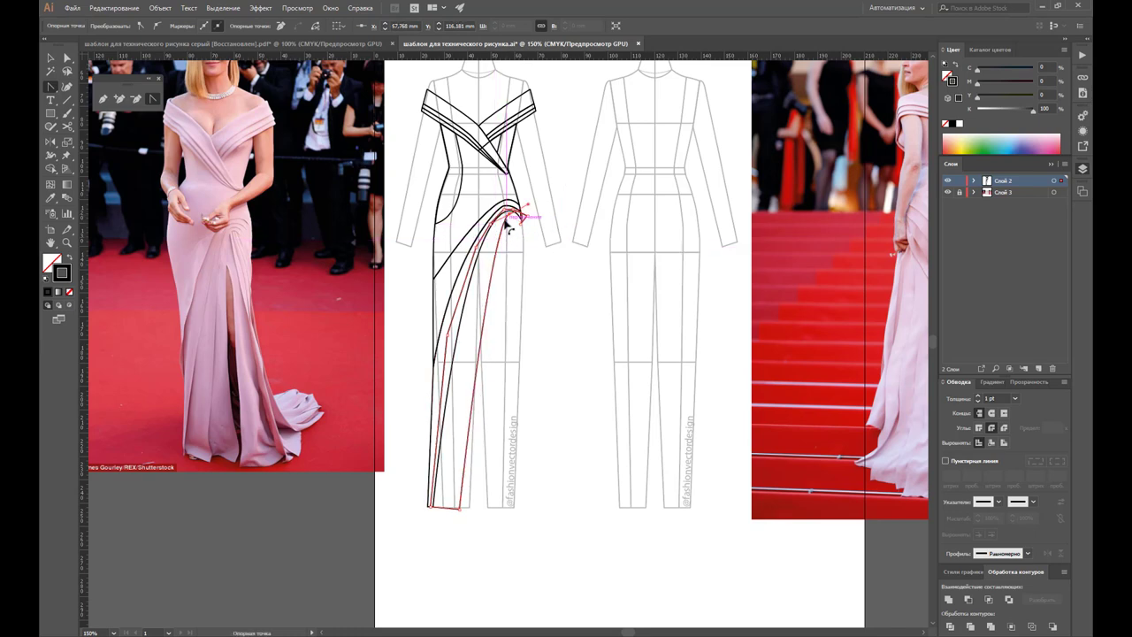
left_click_drag(489, 228, 475, 231)
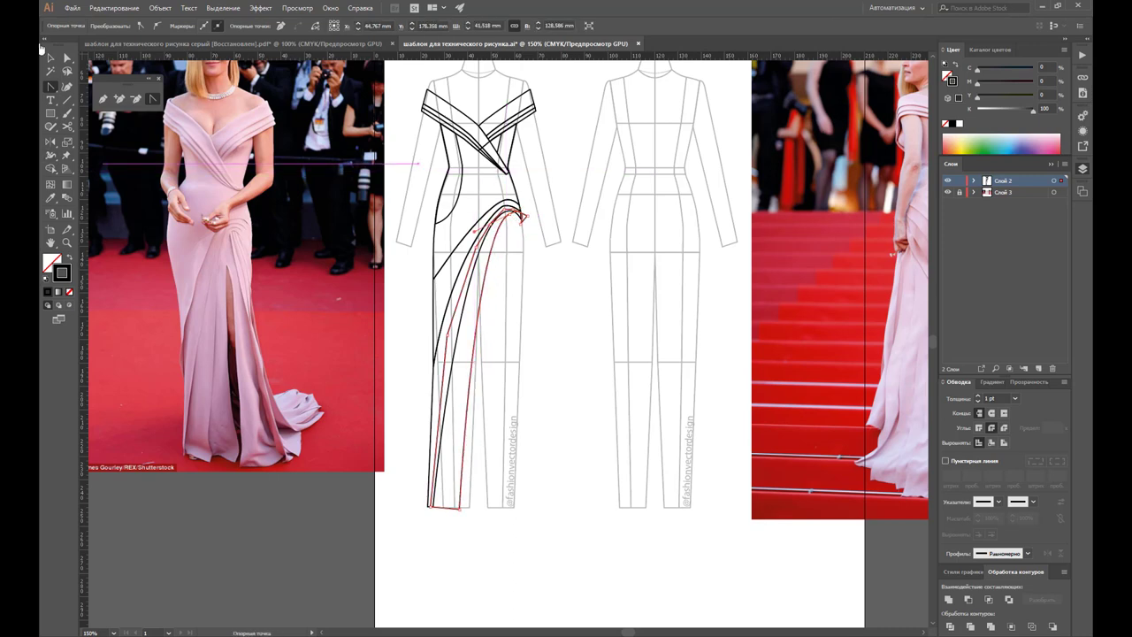
left_click(67, 59)
Step: Nudge the fold's bottom hem anchor three steps right so it flares, then check and deselect
left_click(438, 524)
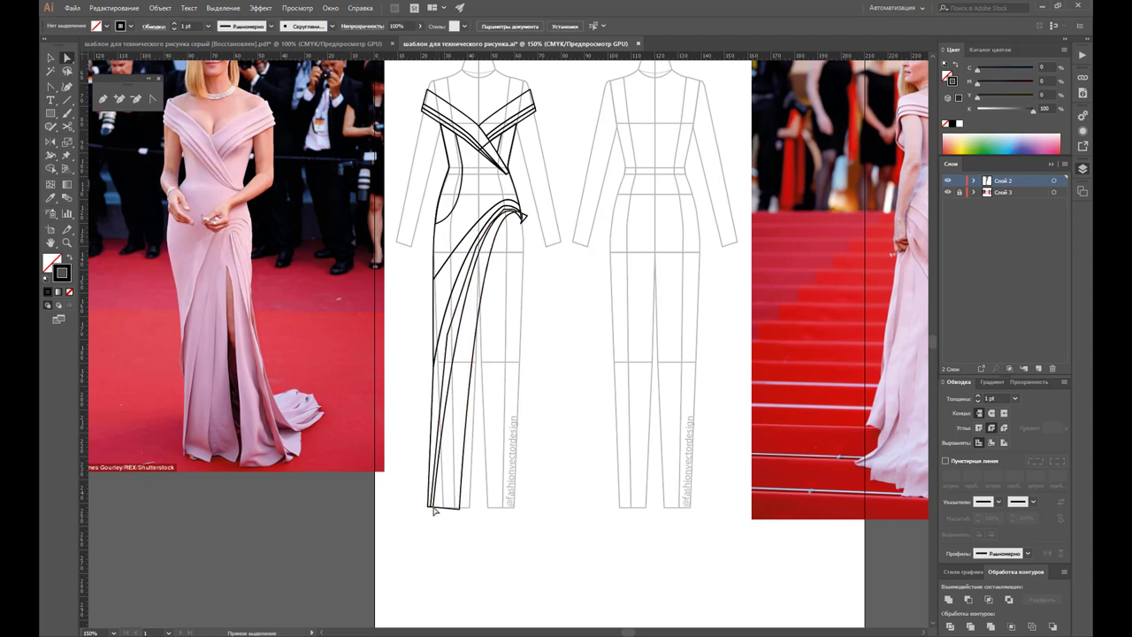
left_click(432, 506)
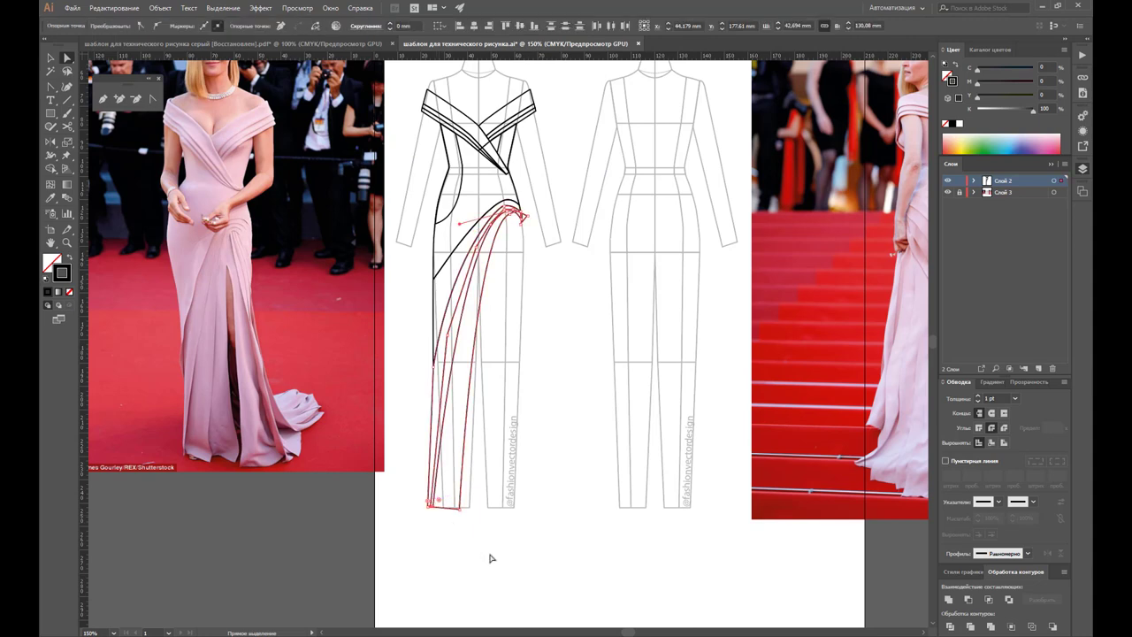
key("Right")
key("Right")
key("Right")
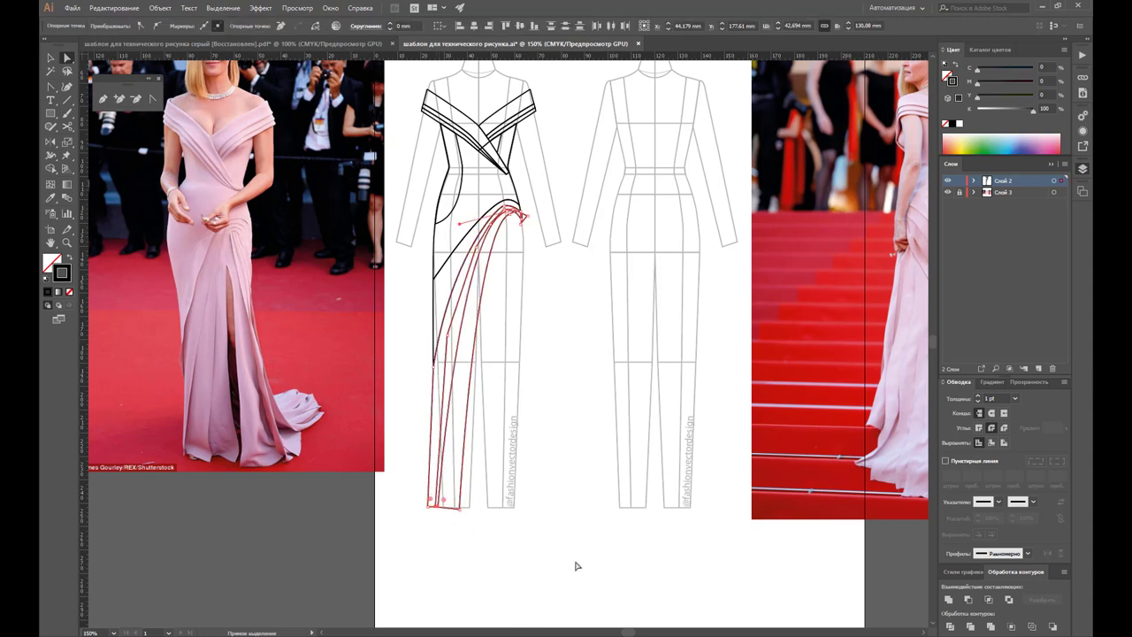
left_click(463, 507)
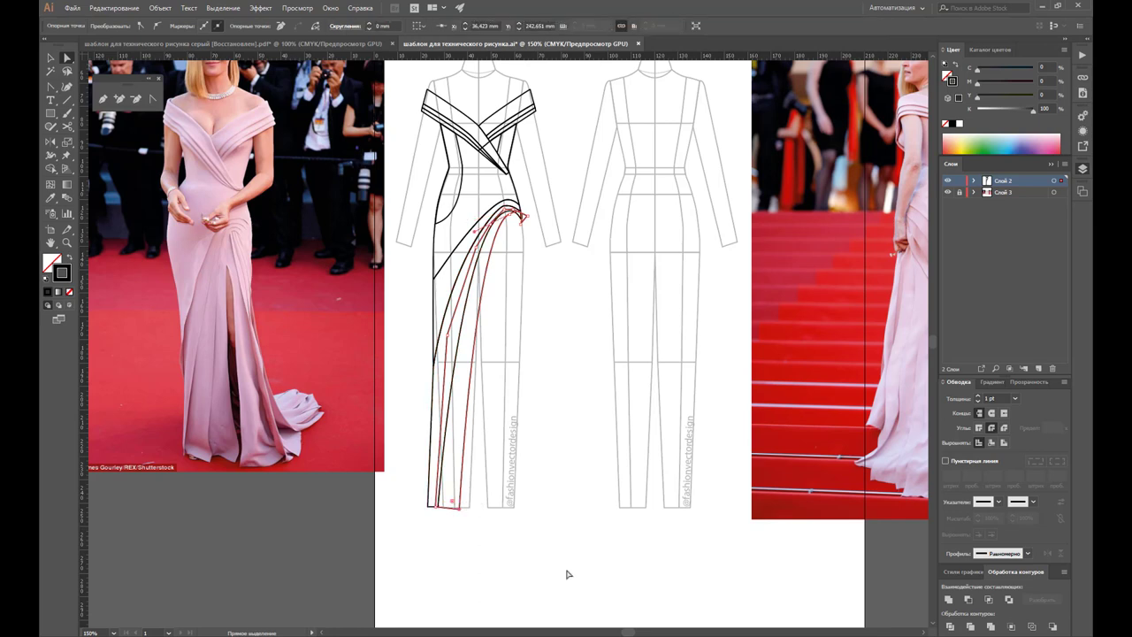
key("Right")
key("Right")
key("Right")
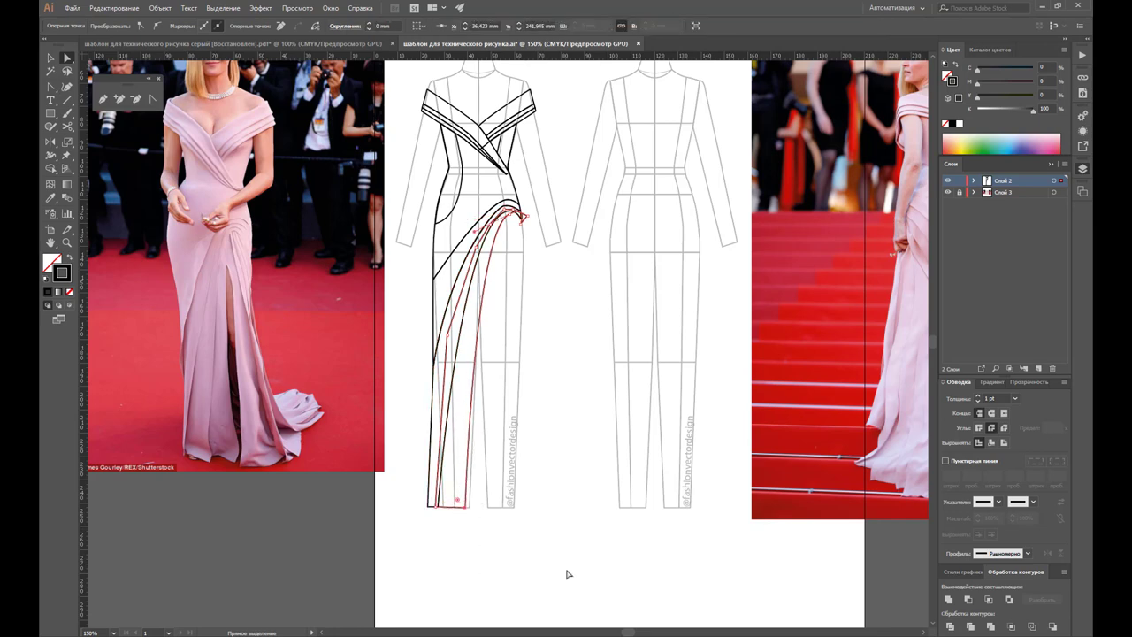
key("Right")
key("Right")
key("Right")
key("Right")
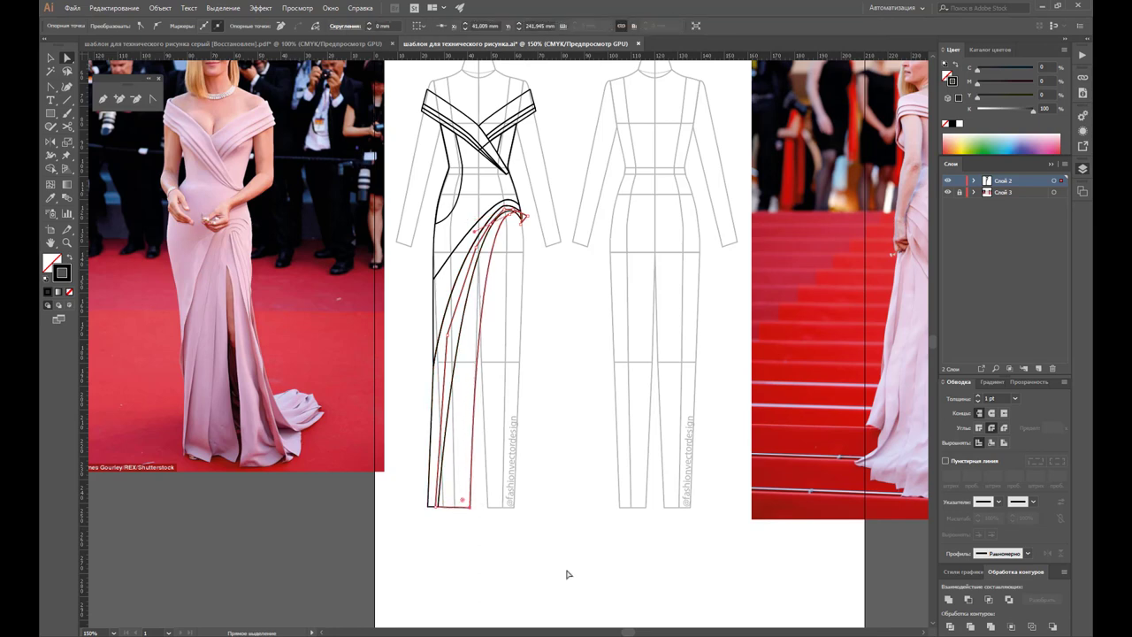
key("Right")
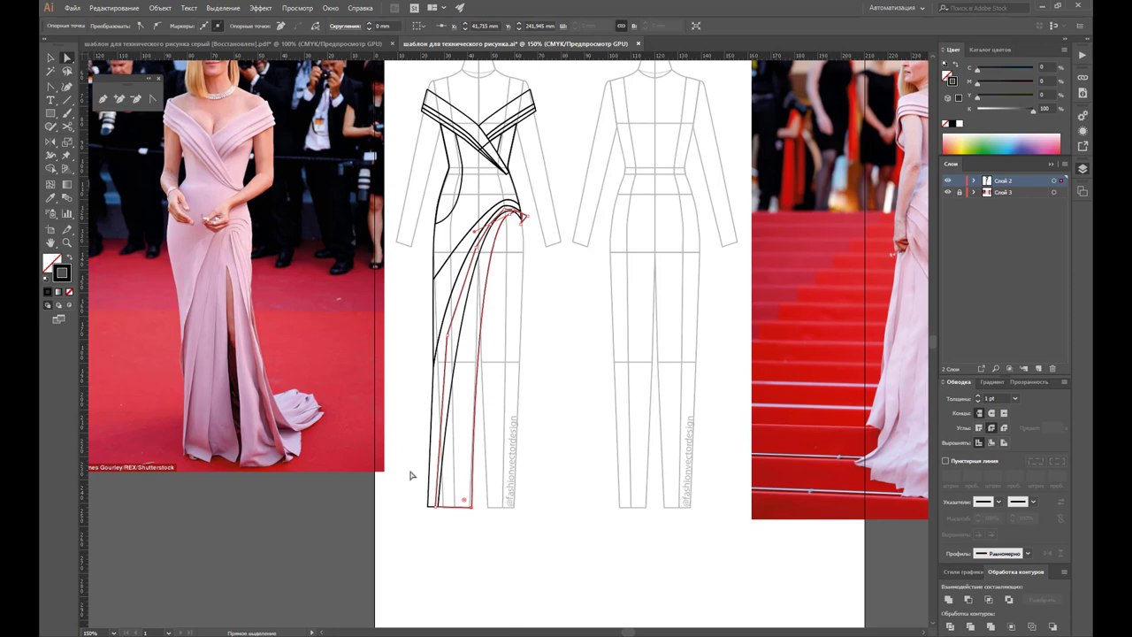
left_click(447, 531)
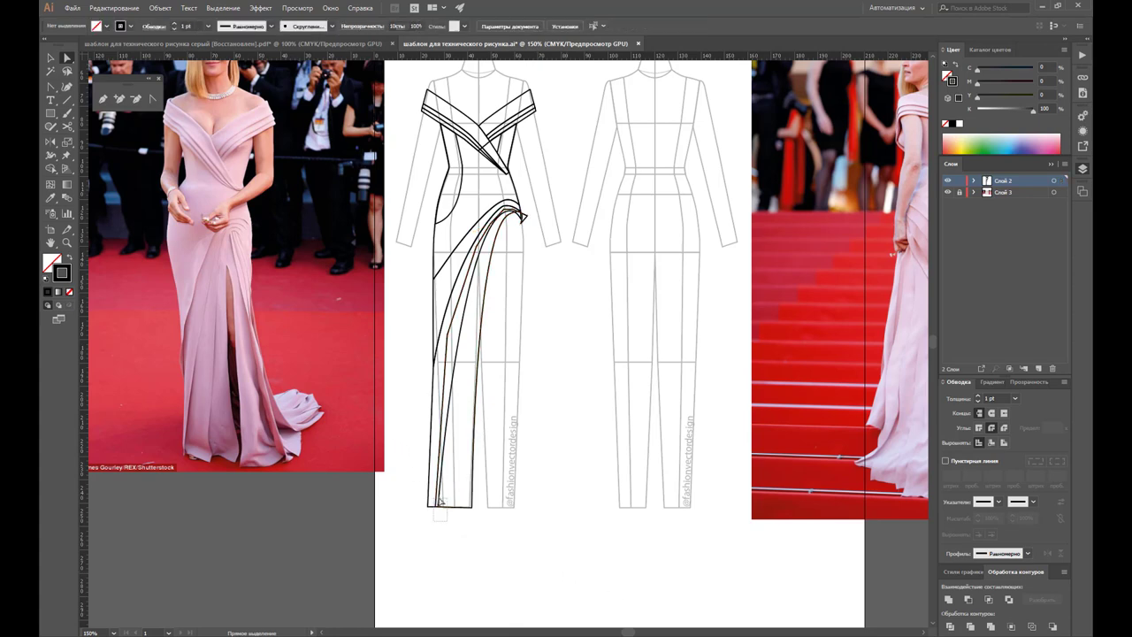
left_click(440, 501)
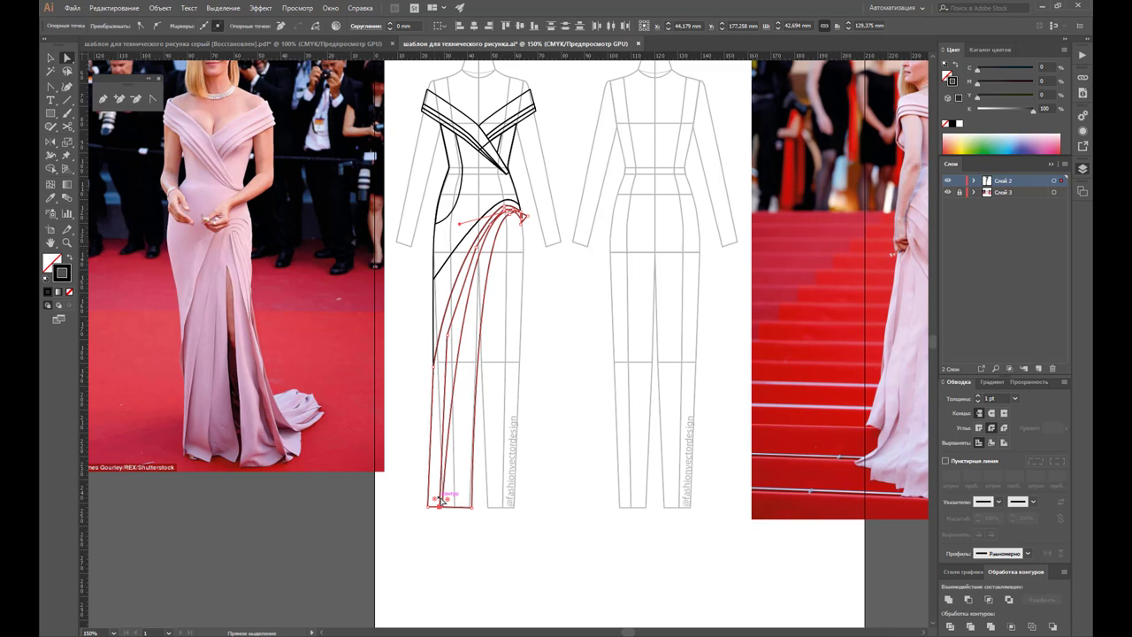
left_click(509, 557)
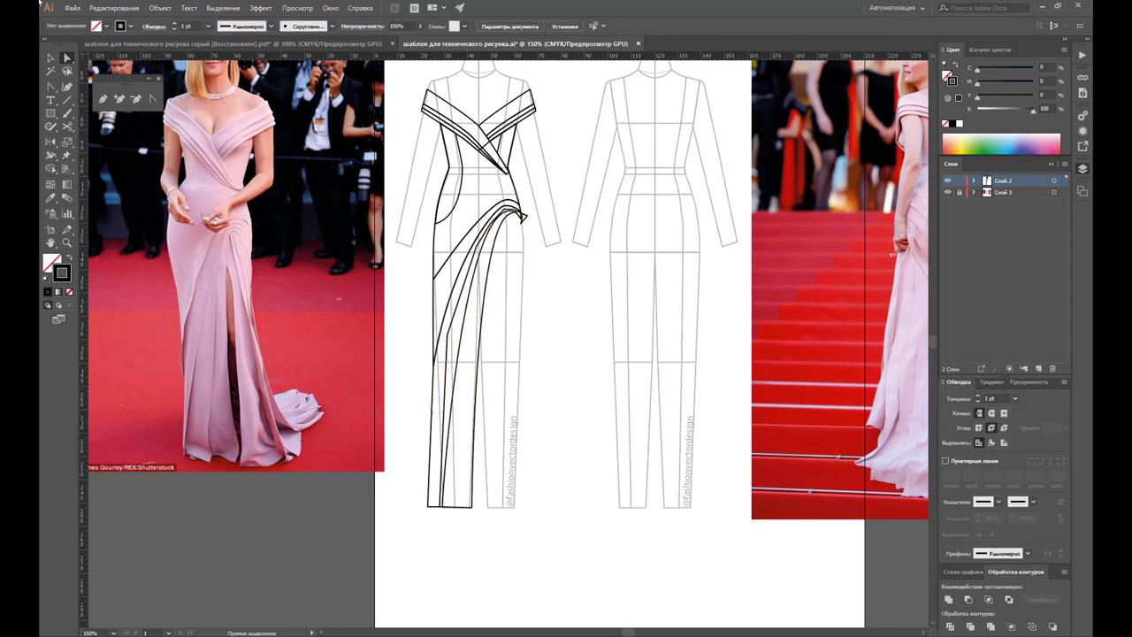
left_click(51, 58)
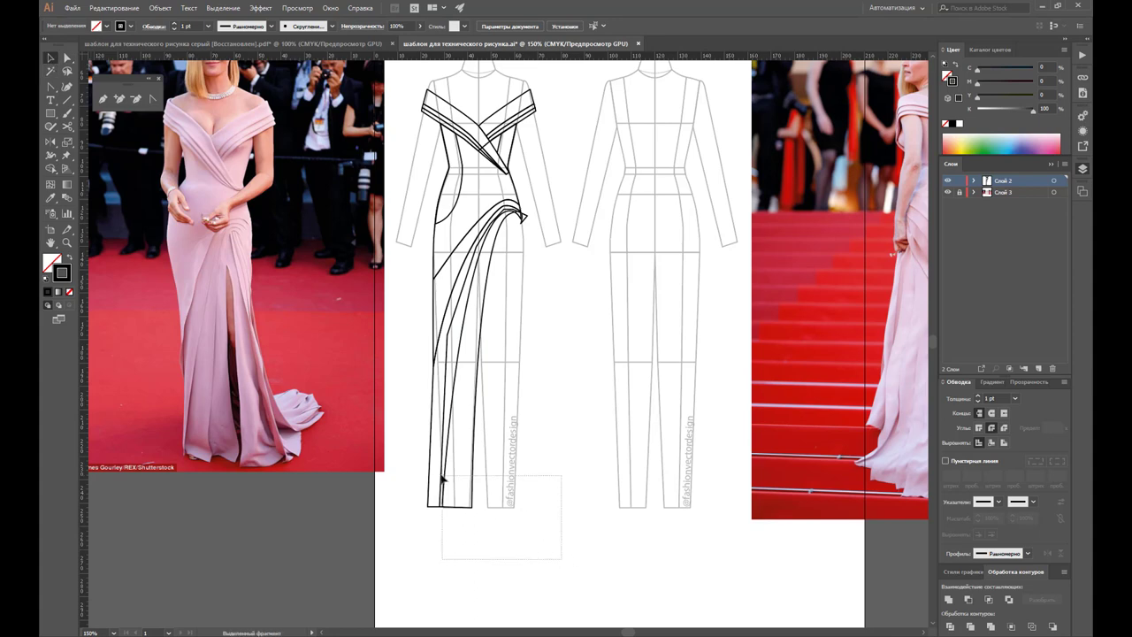
Step: Ungroup the back figure's drape folds and move them onto the front skirt, nudging them right
mouse_move(565, 564)
left_mouse_down()
mouse_move(435, 474)
mouse_move(620, 482)
left_mouse_up()
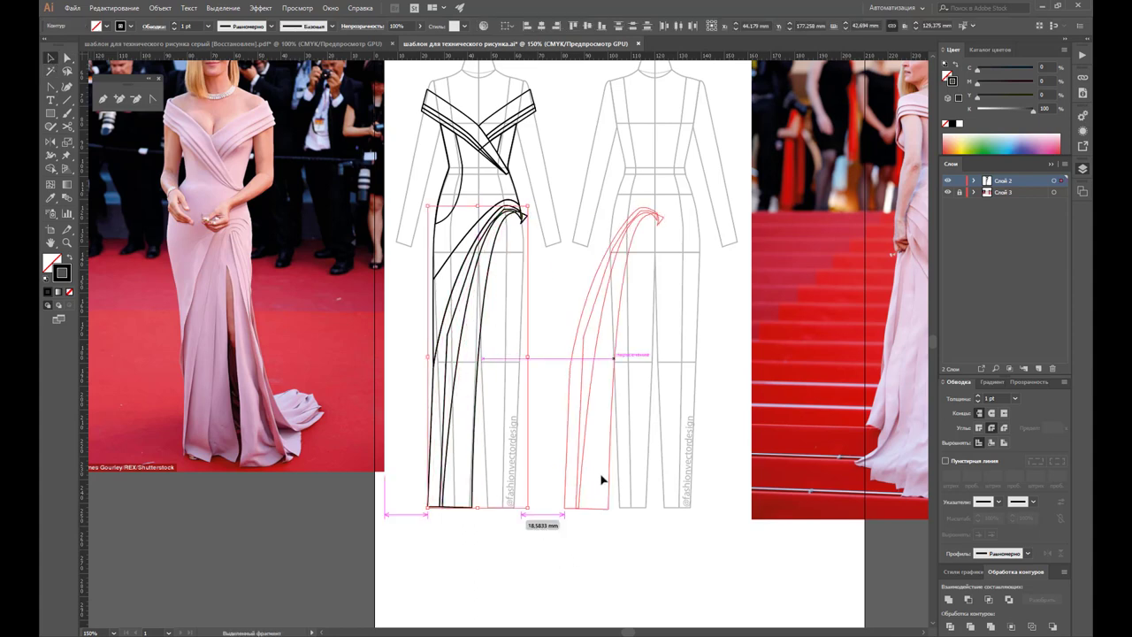
left_click(503, 449)
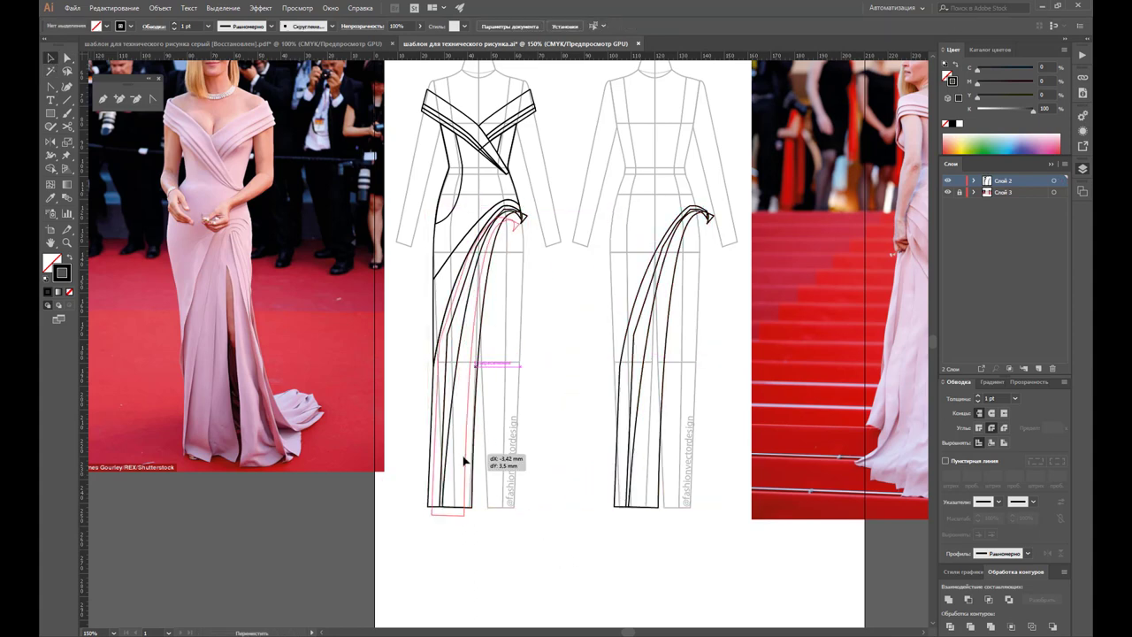
left_click(464, 457)
left_click_drag(646, 442, 826, 534)
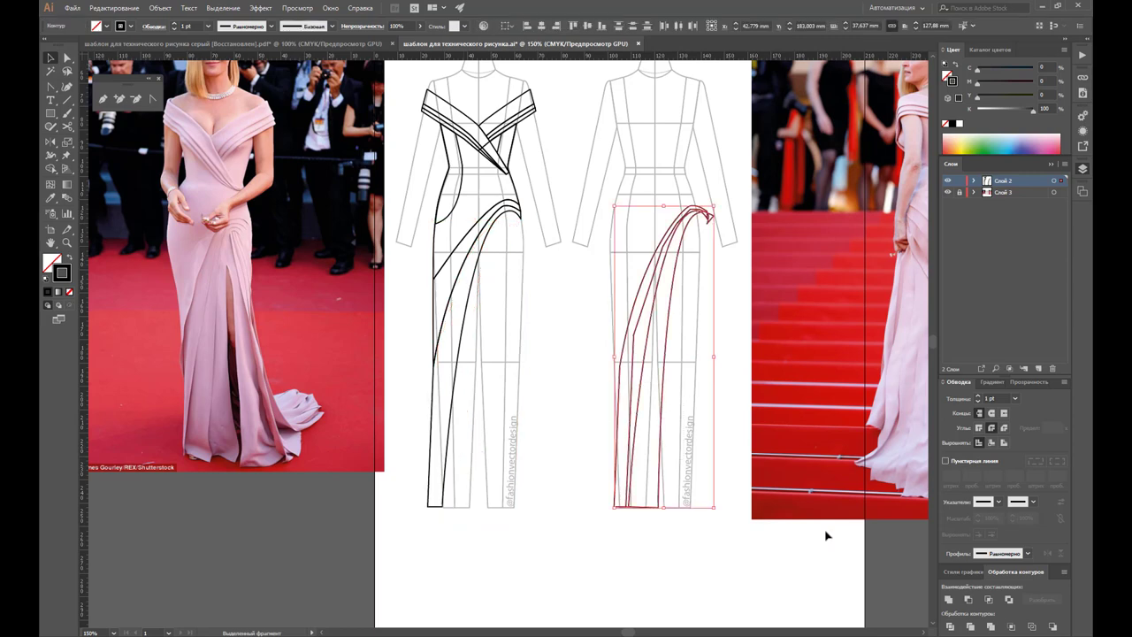
right_click(667, 379)
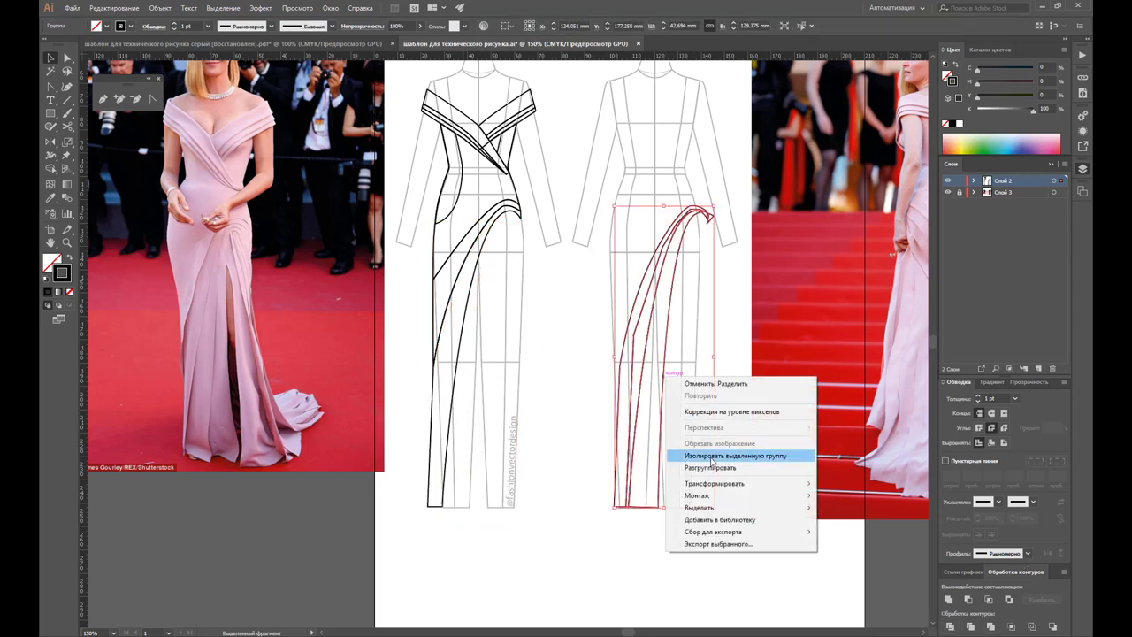
left_click(704, 465)
left_click_drag(672, 372, 476, 374)
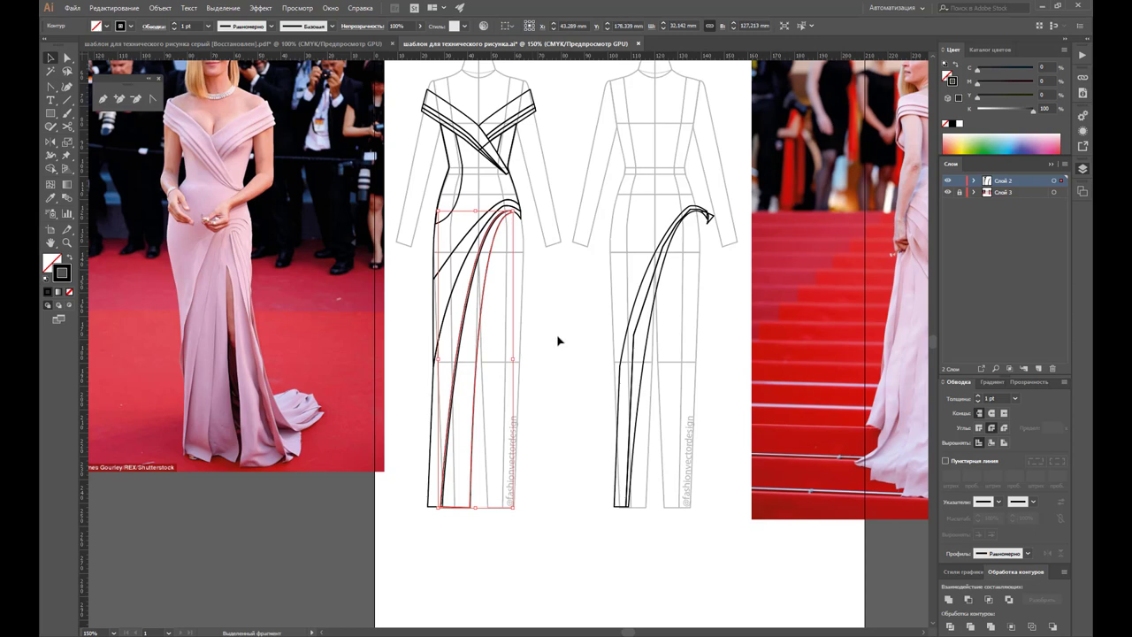
key("Right")
key("Right")
key("Right")
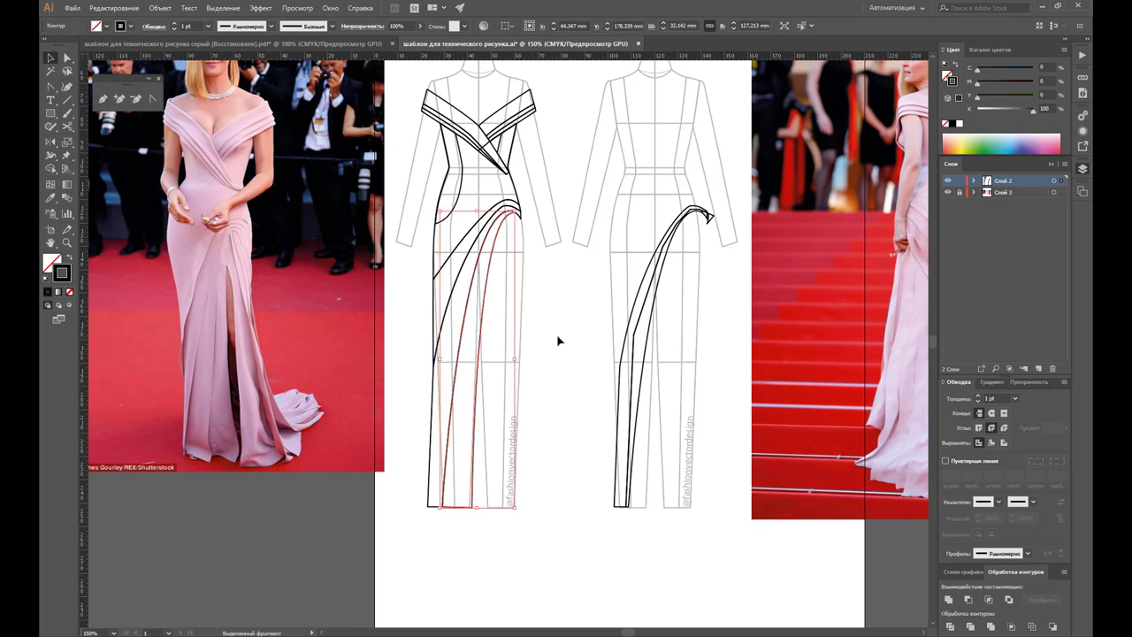
Step: Delete the remaining drape lines from the back figure
left_click(557, 341)
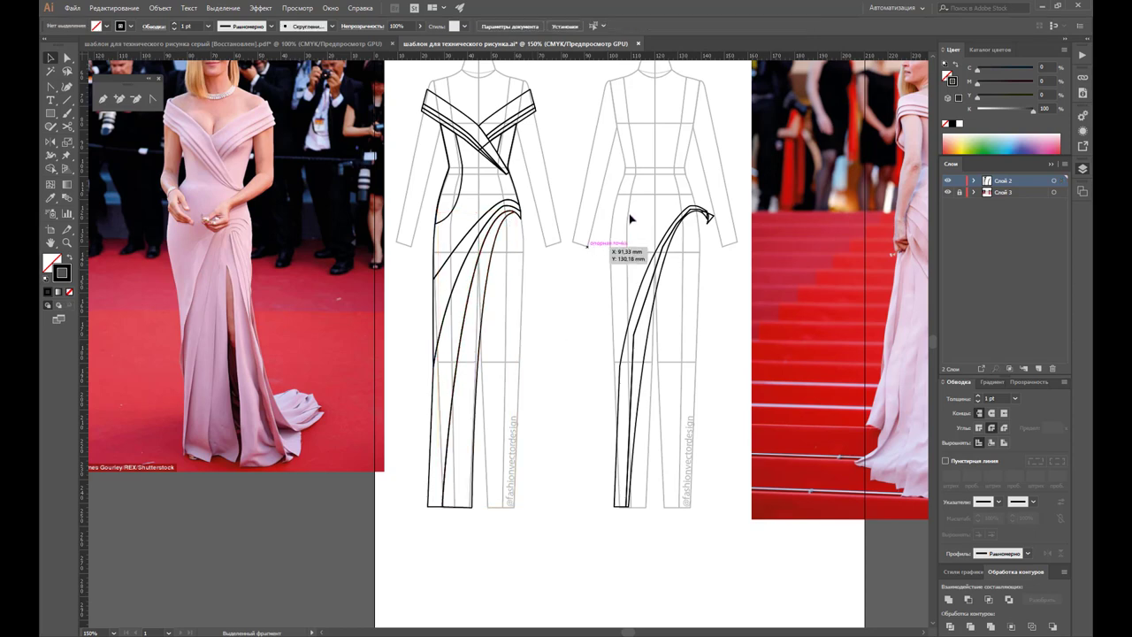
left_click_drag(629, 220, 730, 370)
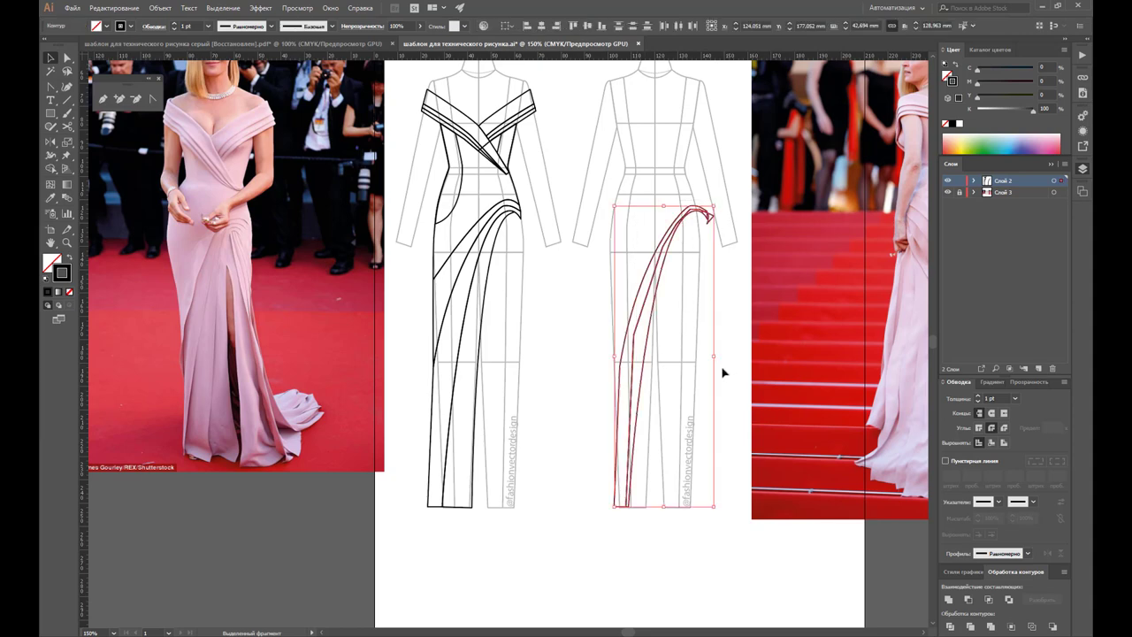
key("Delete")
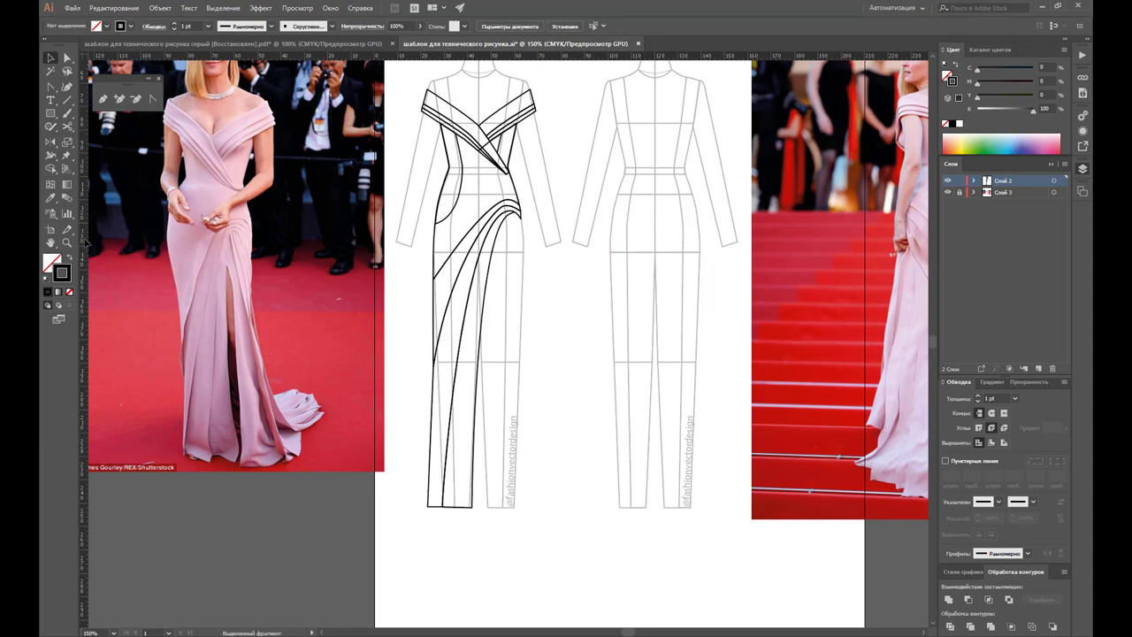
Step: Zoom in on the hip and draw a small curved tip piece where the inner folds meet
left_click(67, 241)
left_click(534, 226)
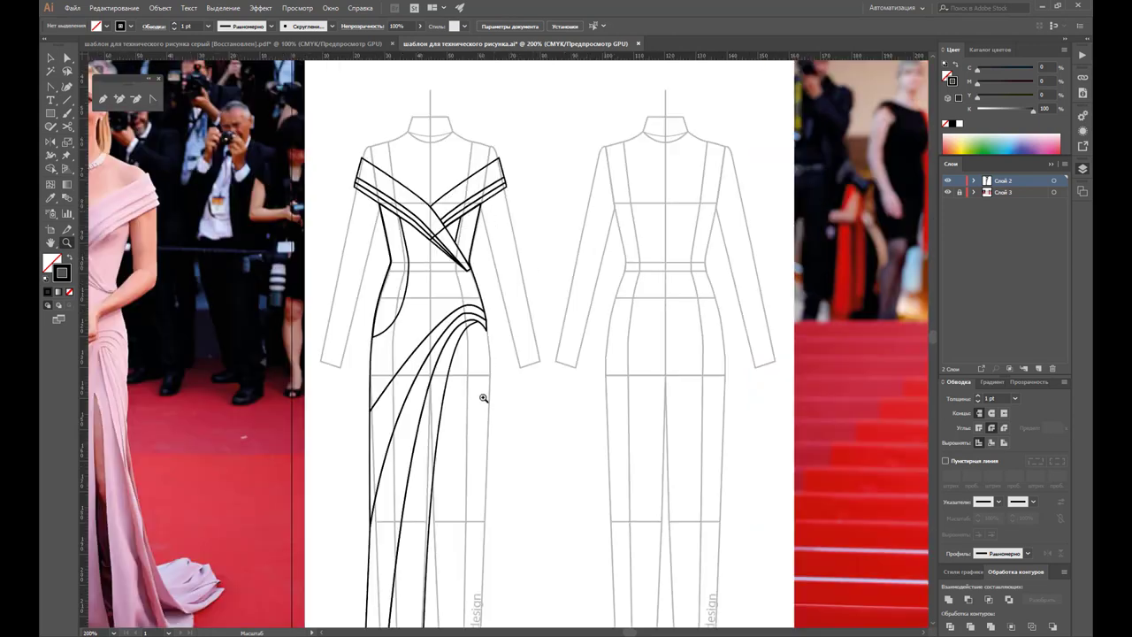
left_click(490, 355)
left_click(483, 304)
left_click(492, 354)
left_click(533, 308)
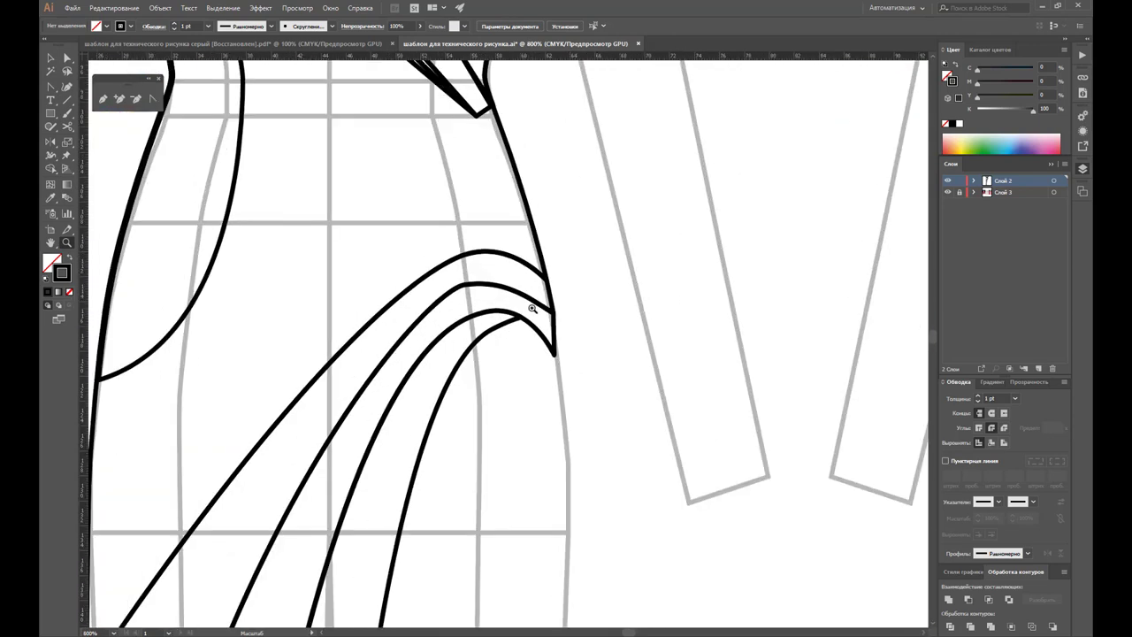
left_click(102, 98)
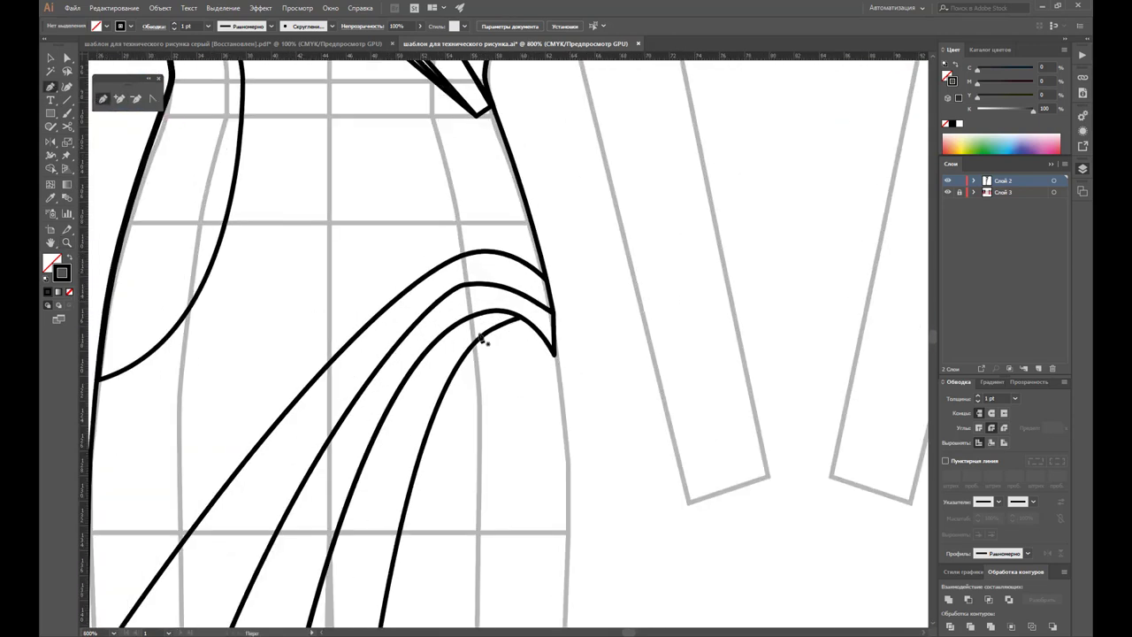
mouse_move(481, 336)
left_mouse_down()
mouse_move(520, 338)
mouse_move(541, 358)
left_mouse_up()
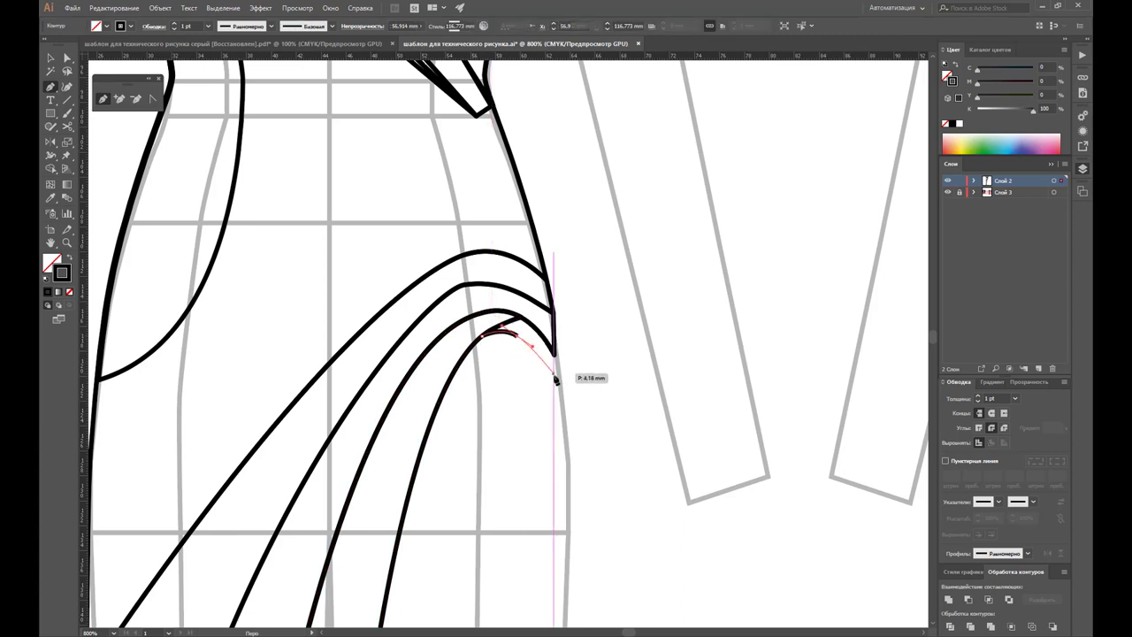
left_click(557, 379)
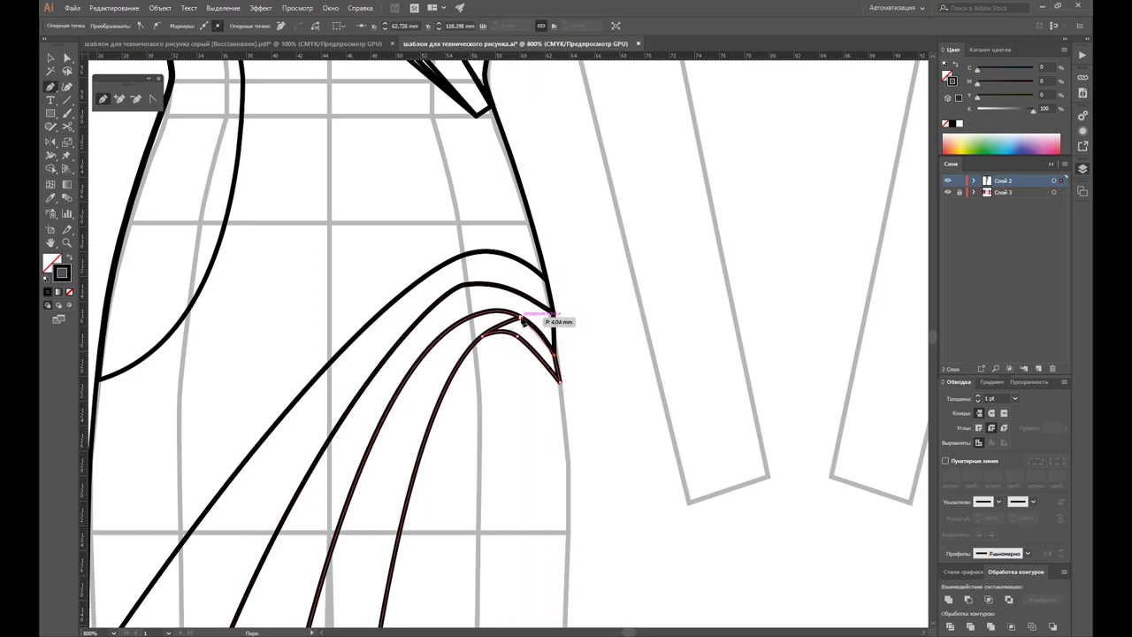
left_click(525, 323)
left_click_drag(479, 320, 484, 343)
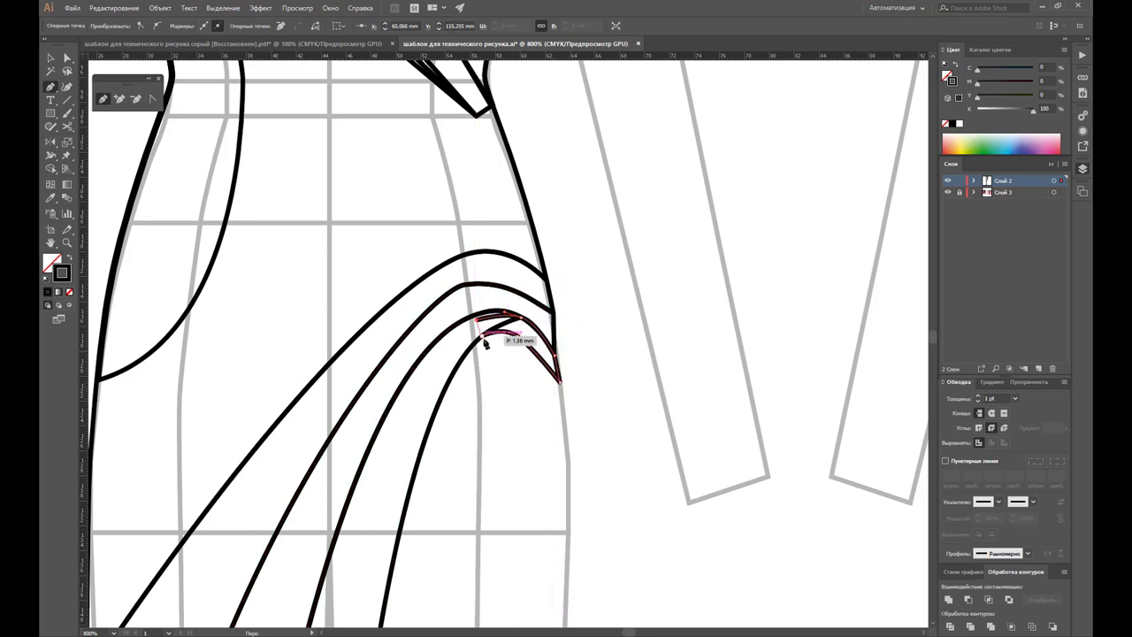
Step: Unite the tip piece with the long inner fold curve into one outline
key("v")
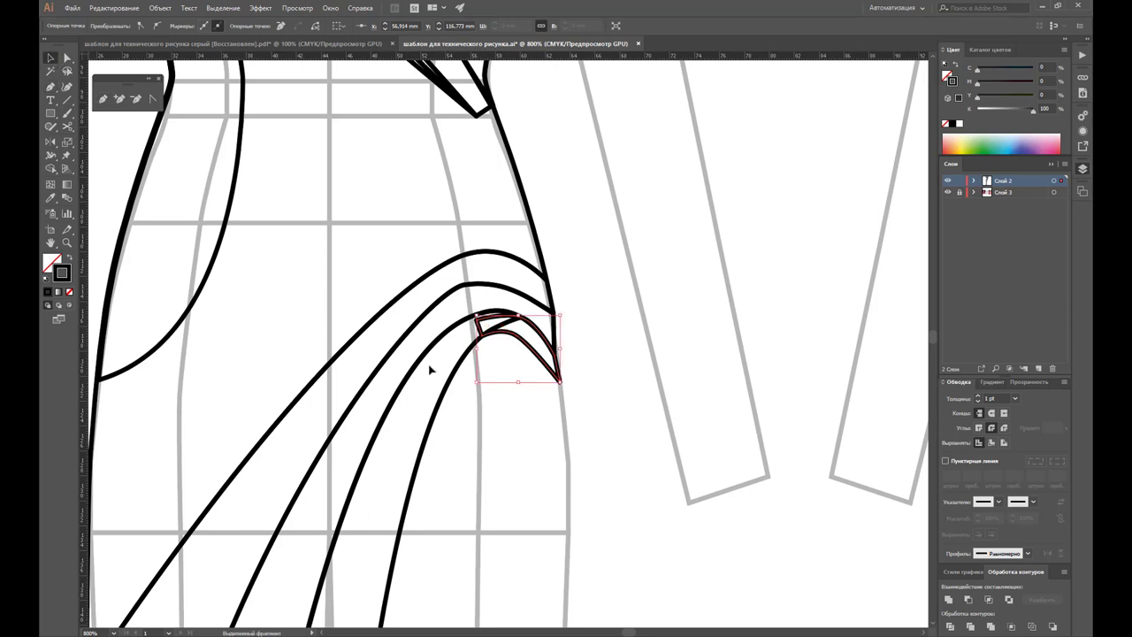
left_click(478, 348, "shift")
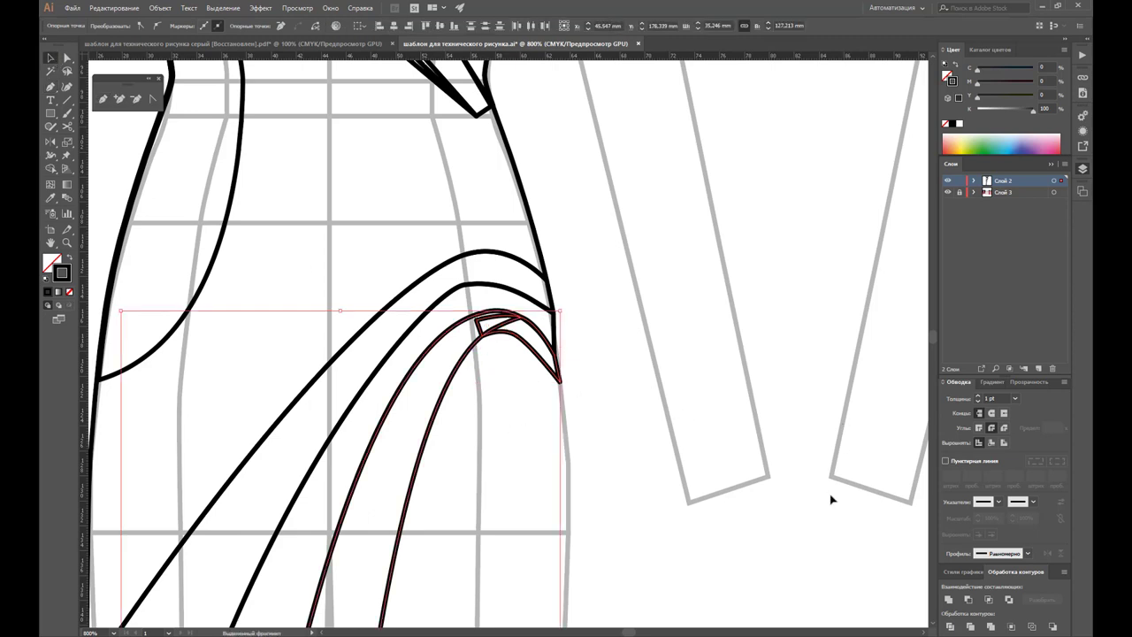
left_click(948, 599)
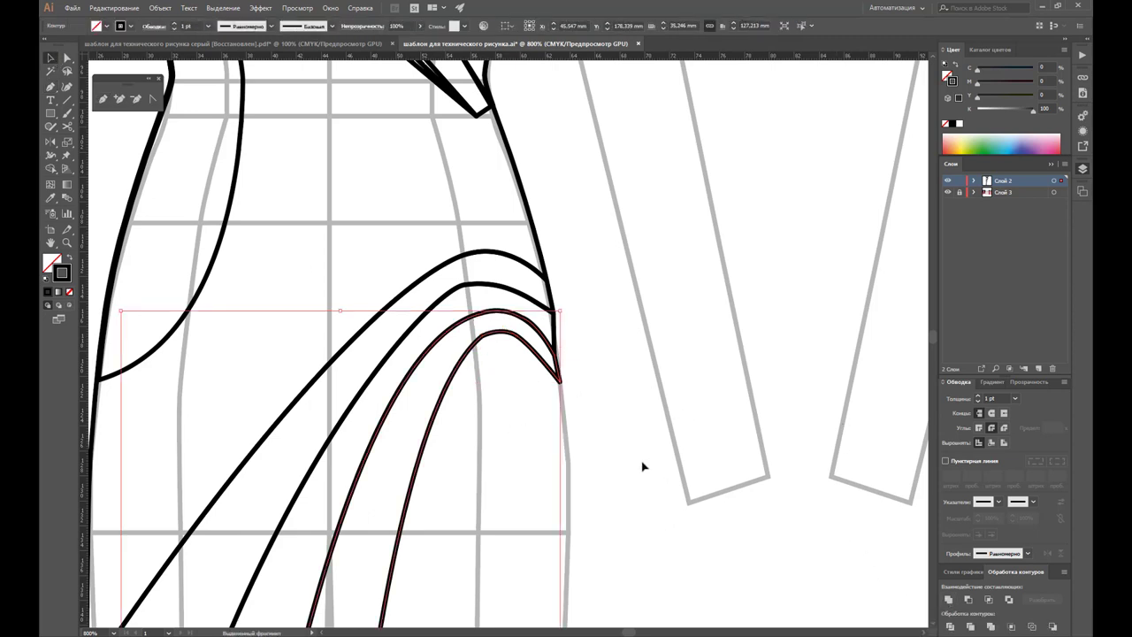
left_click(656, 503)
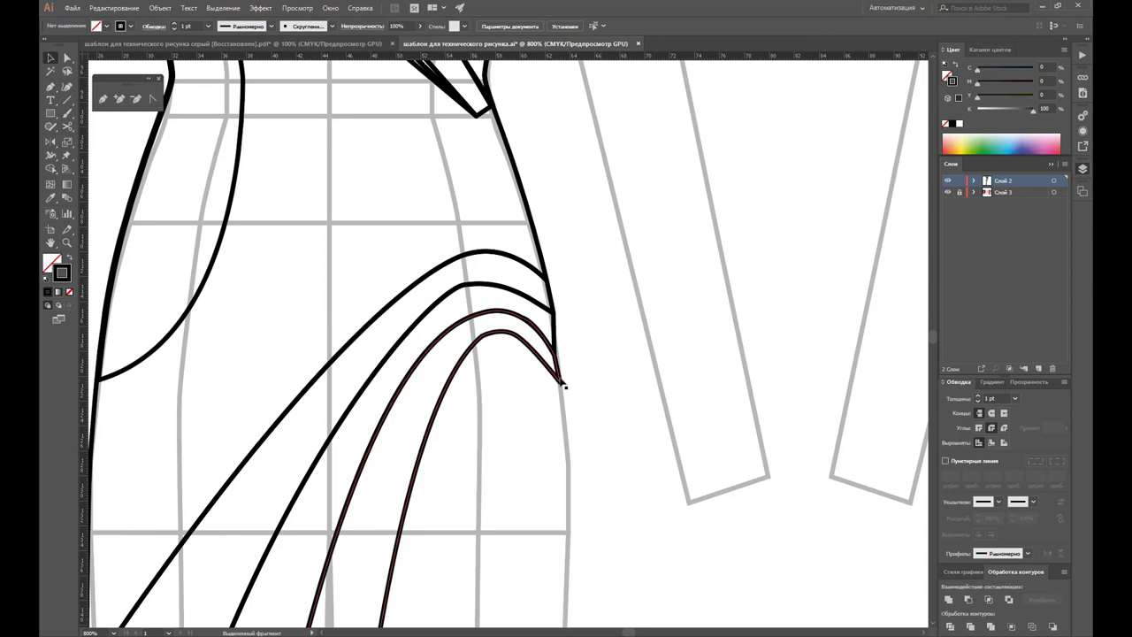
Step: Inspect the inner fold curves' anchors at the pointed tip
left_click(67, 57)
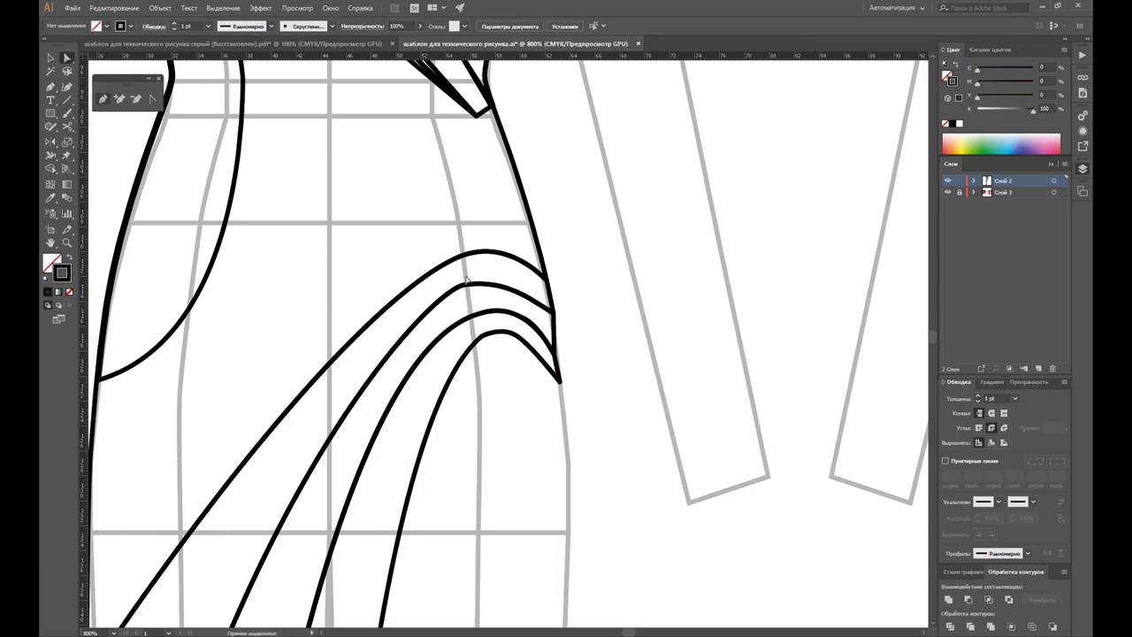
left_click(557, 356)
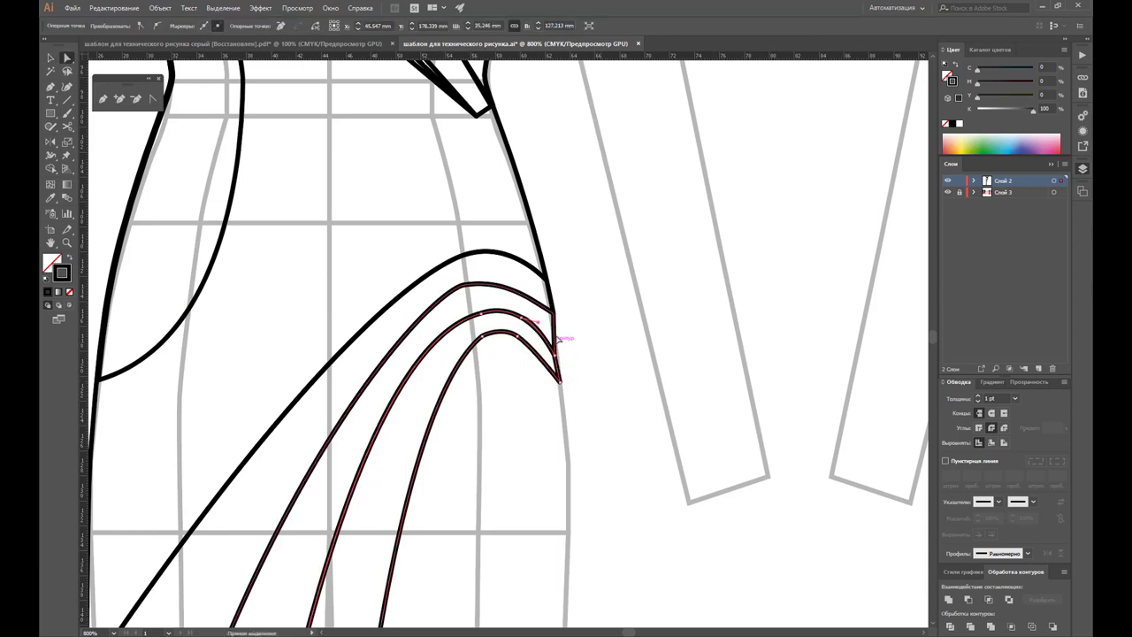
left_click(556, 355)
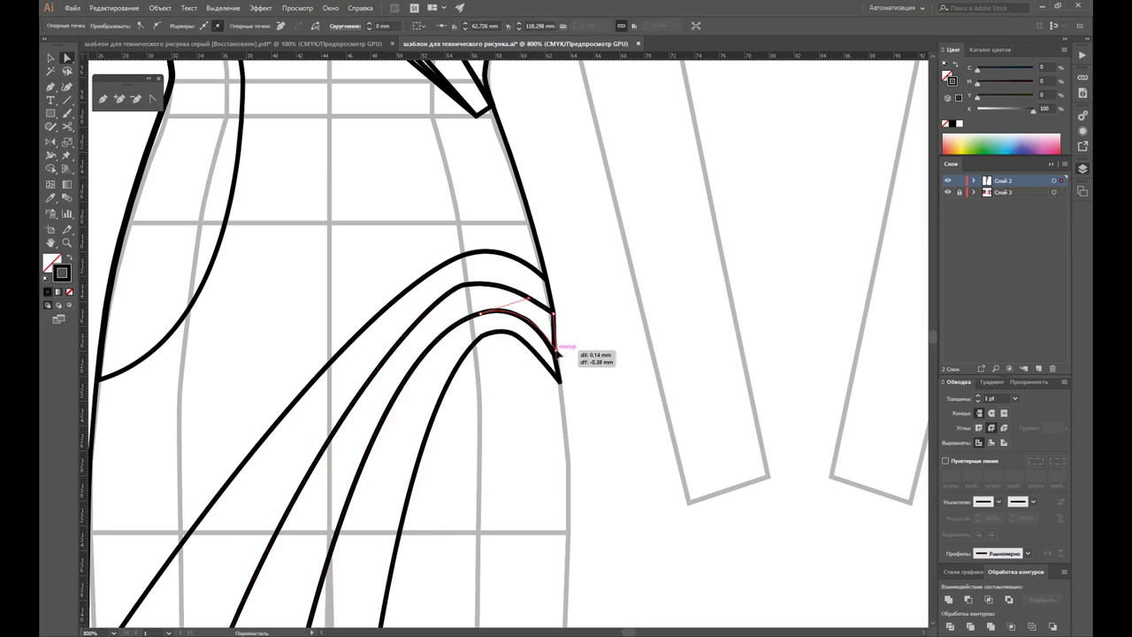
left_click(556, 355)
left_click(558, 356)
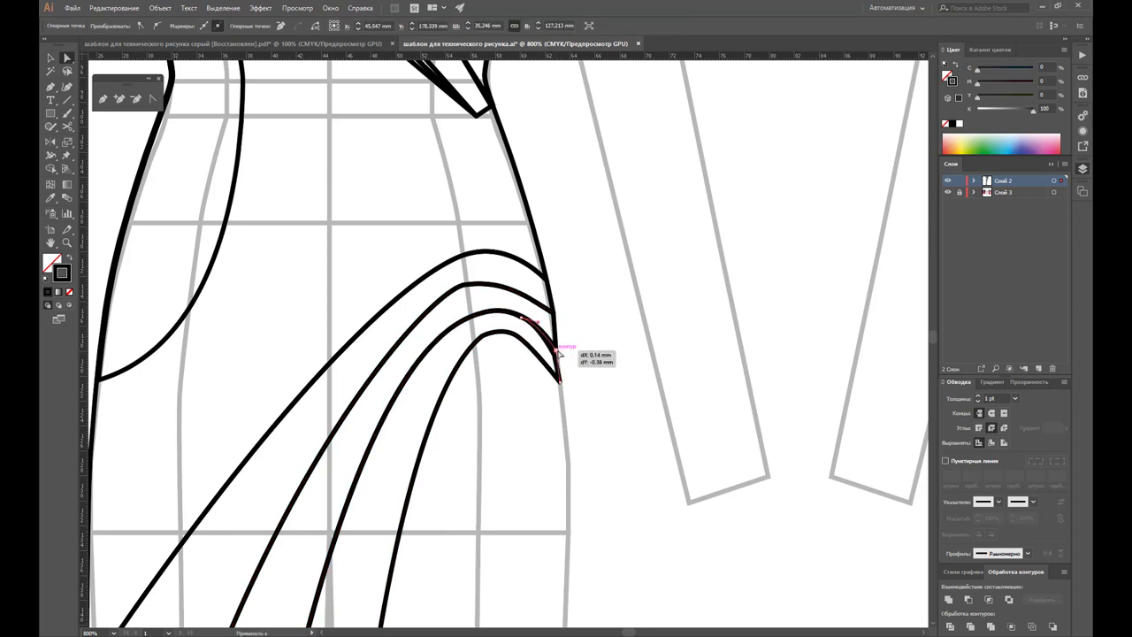
left_click(559, 380)
left_click(596, 403)
Step: Drag an anchor of the lower fold curve up and right, then nudge it upward
scroll(578, 395, "down", 3)
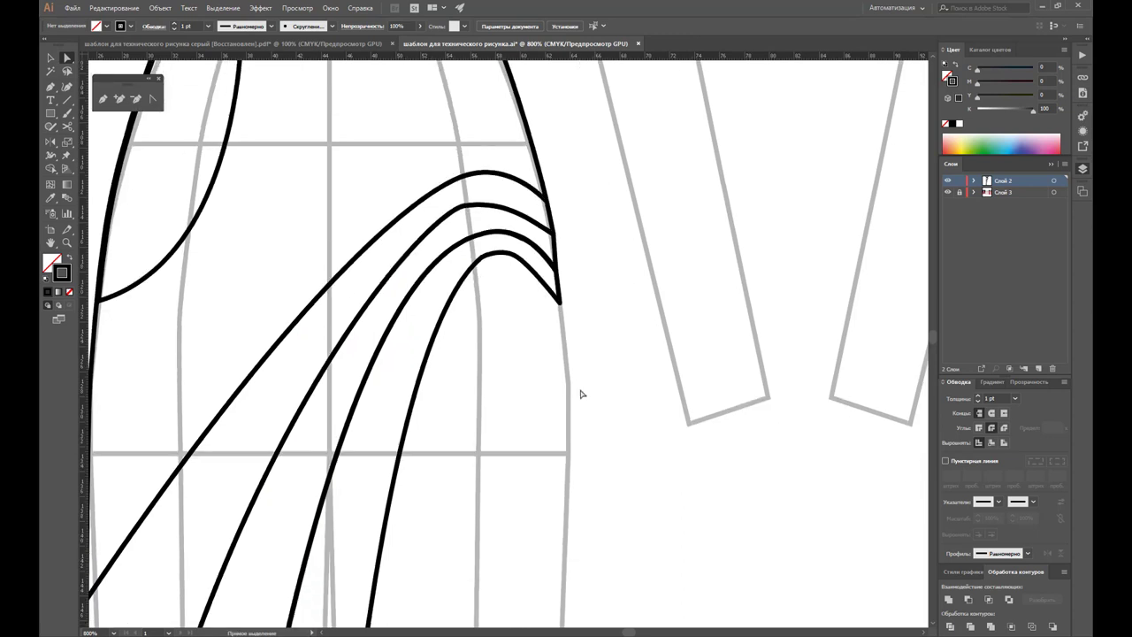
scroll(531, 309, "down", 1)
left_click(480, 239)
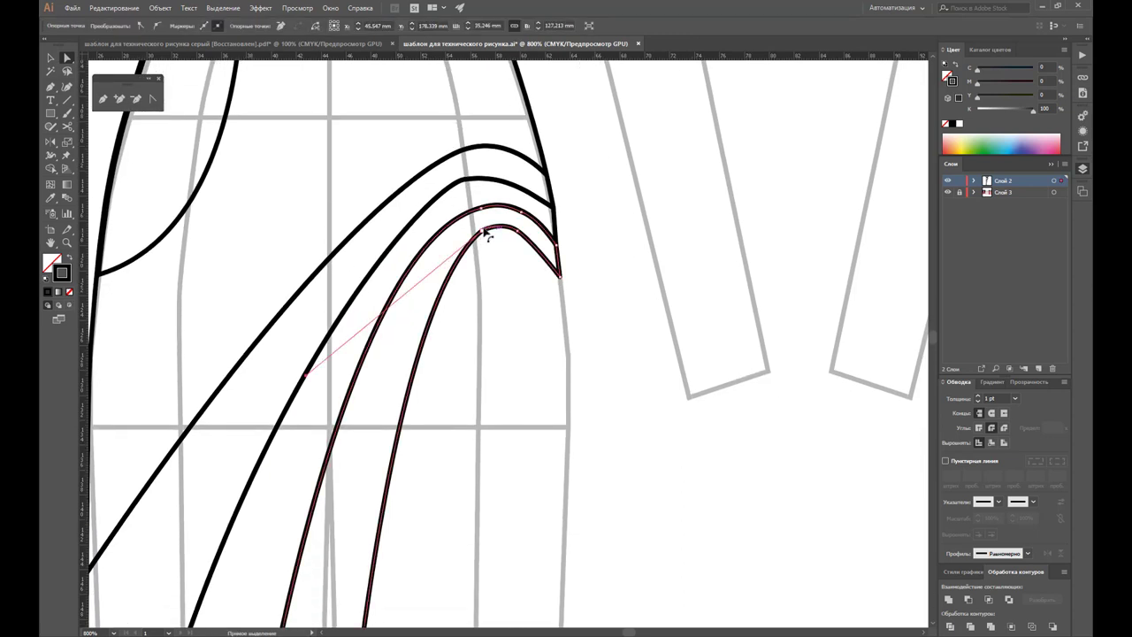
left_click(485, 232)
mouse_move(486, 233)
left_mouse_down()
mouse_move(483, 209)
mouse_move(513, 221)
left_mouse_up()
left_click(487, 216)
key("Up")
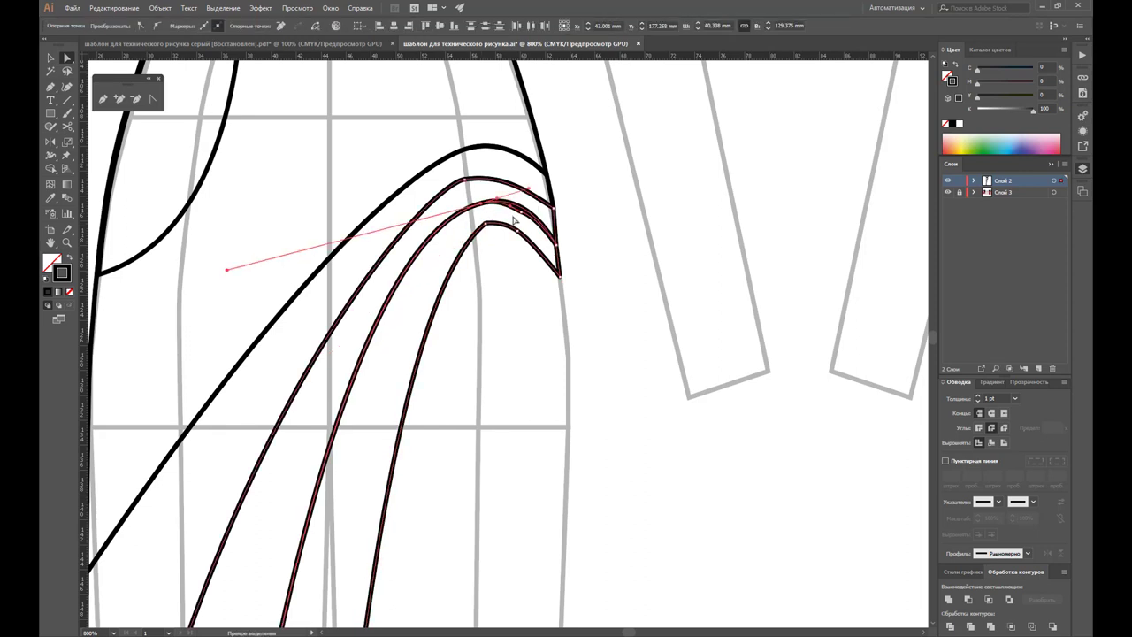
Step: Reshape the two inner fold curves by dragging them down and right
left_click(481, 194)
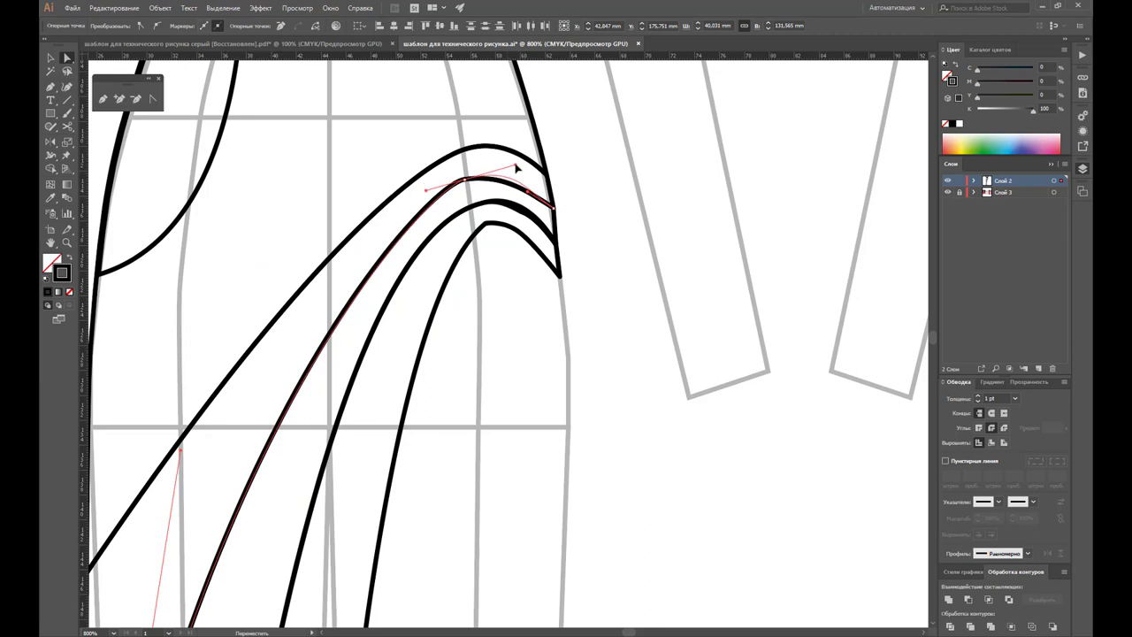
left_click(517, 168)
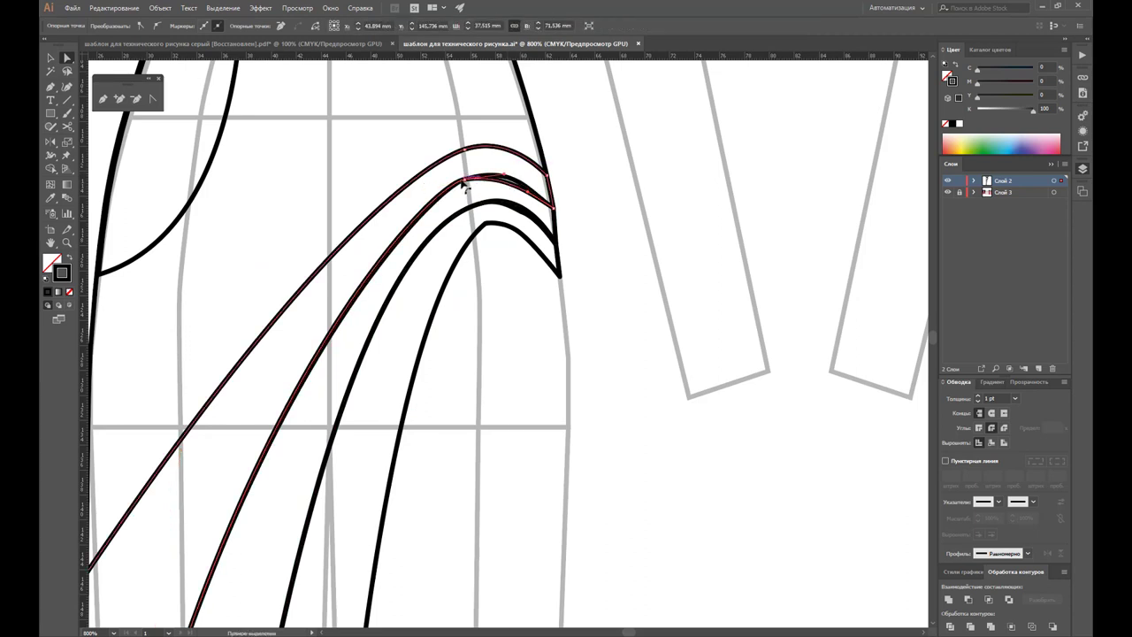
left_click(509, 174)
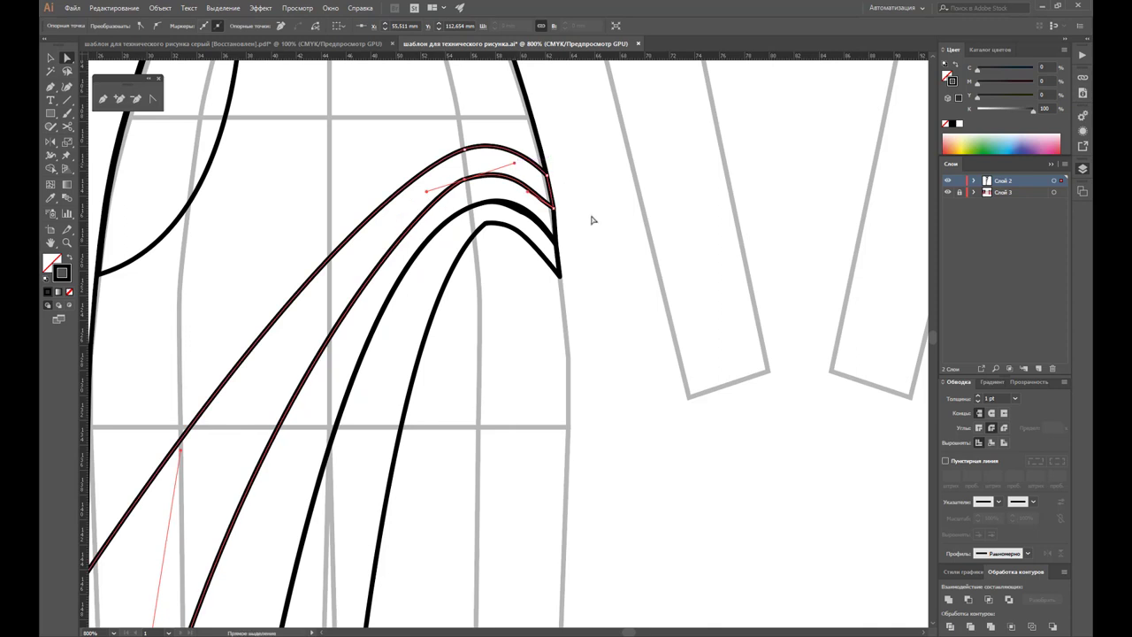
left_click(518, 211)
mouse_move(528, 210)
left_mouse_down()
mouse_move(593, 243)
mouse_move(572, 245)
left_mouse_up()
left_click(540, 214)
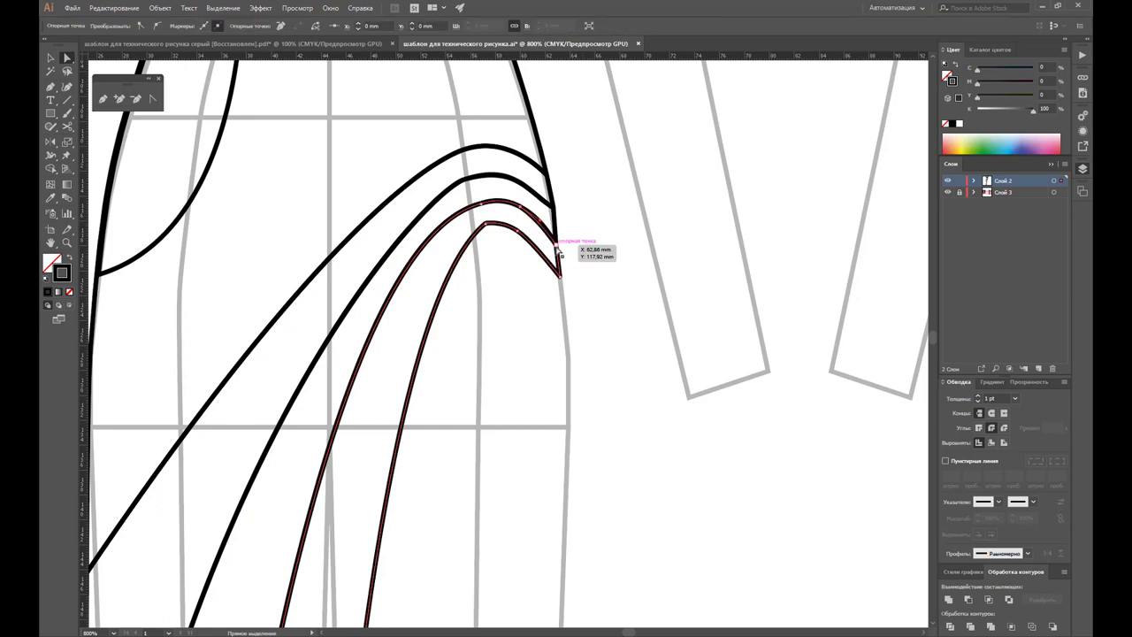
left_click(559, 239)
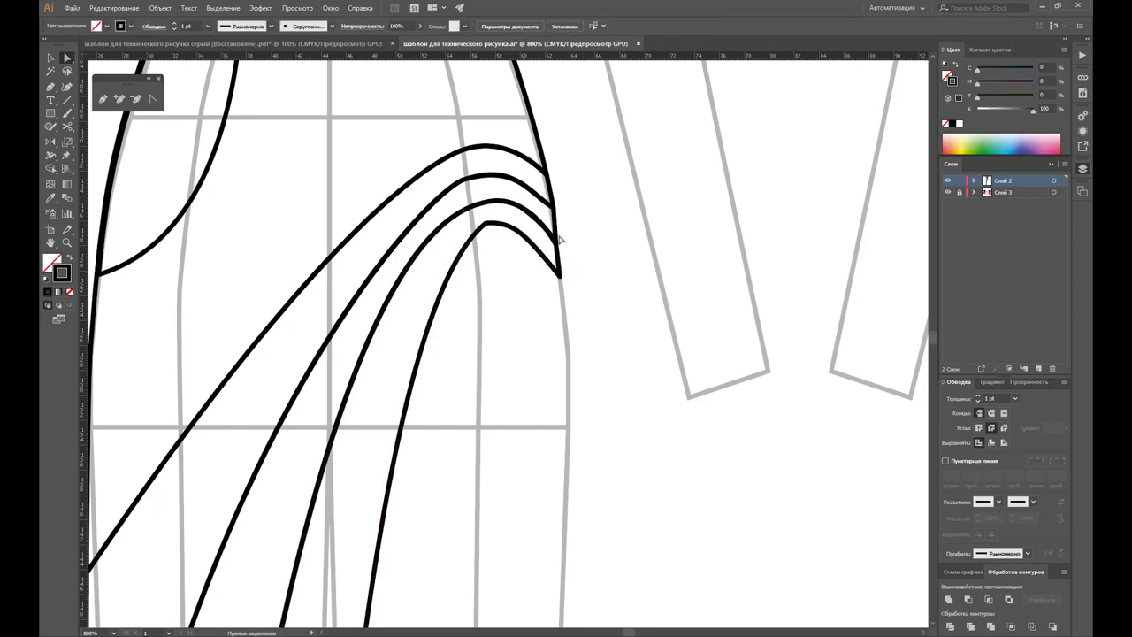
Step: Zoom to the inner curve's peak and convert its anchor to pull out rounding handles
key("z")
left_click(473, 271, "alt")
mouse_move(517, 303)
left_mouse_down()
mouse_move(487, 346)
mouse_move(526, 346)
mouse_move(624, 387)
left_mouse_up()
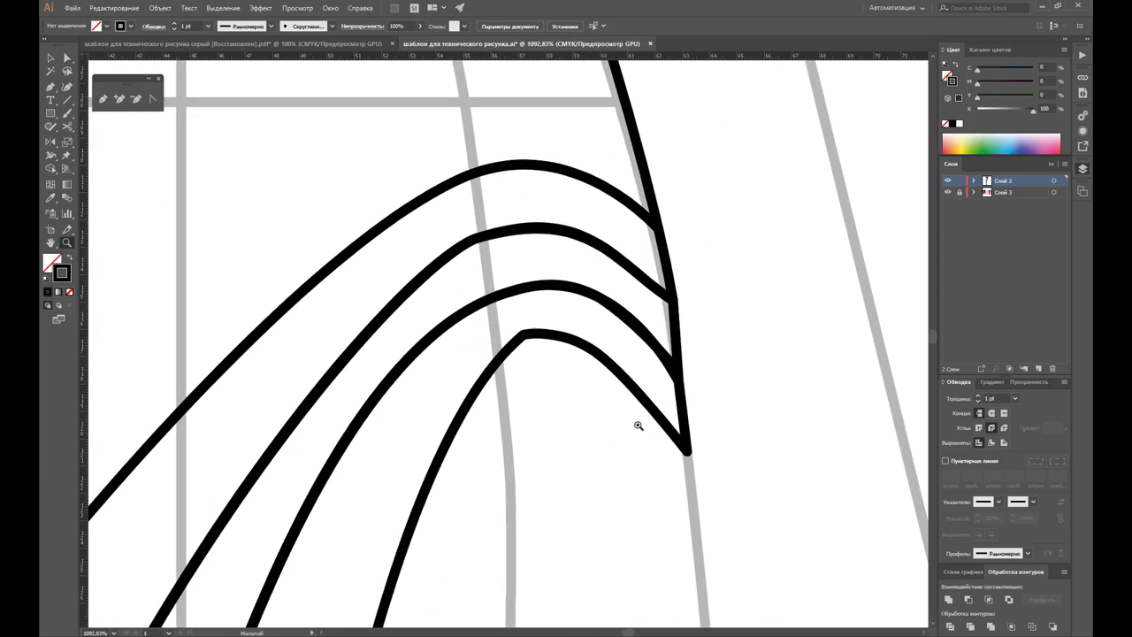
left_click(67, 57)
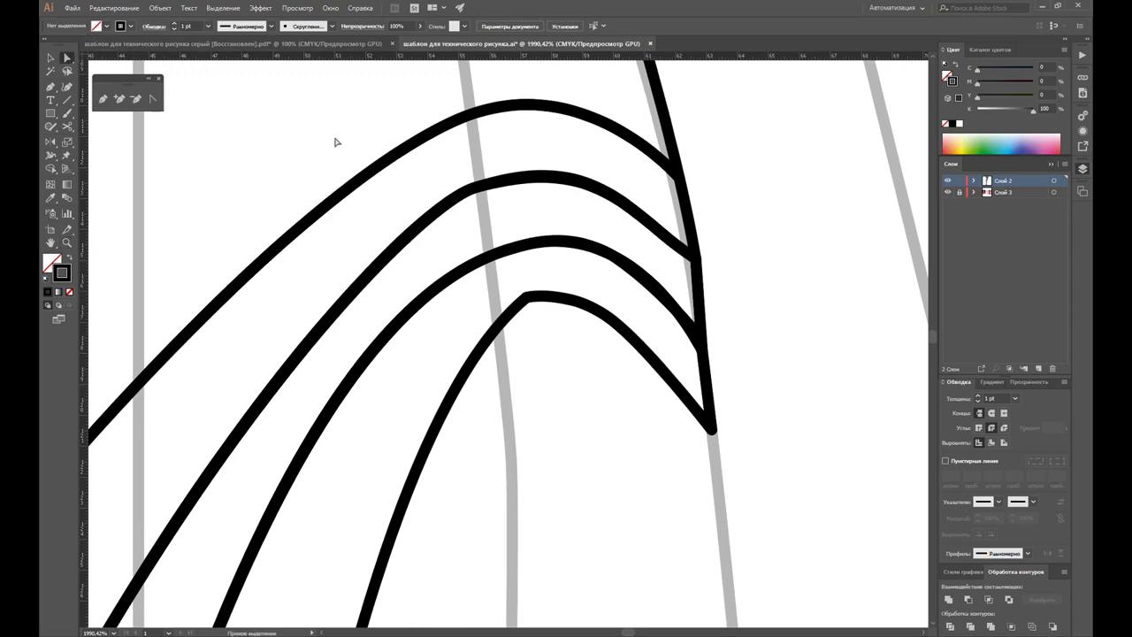
left_click(529, 301)
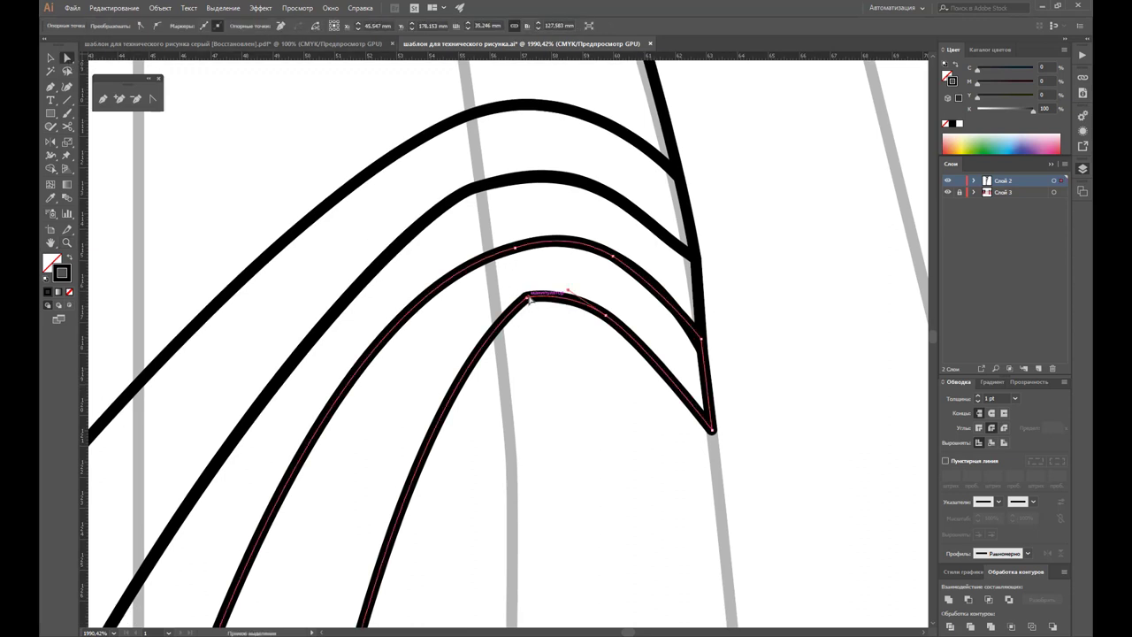
left_click(136, 98)
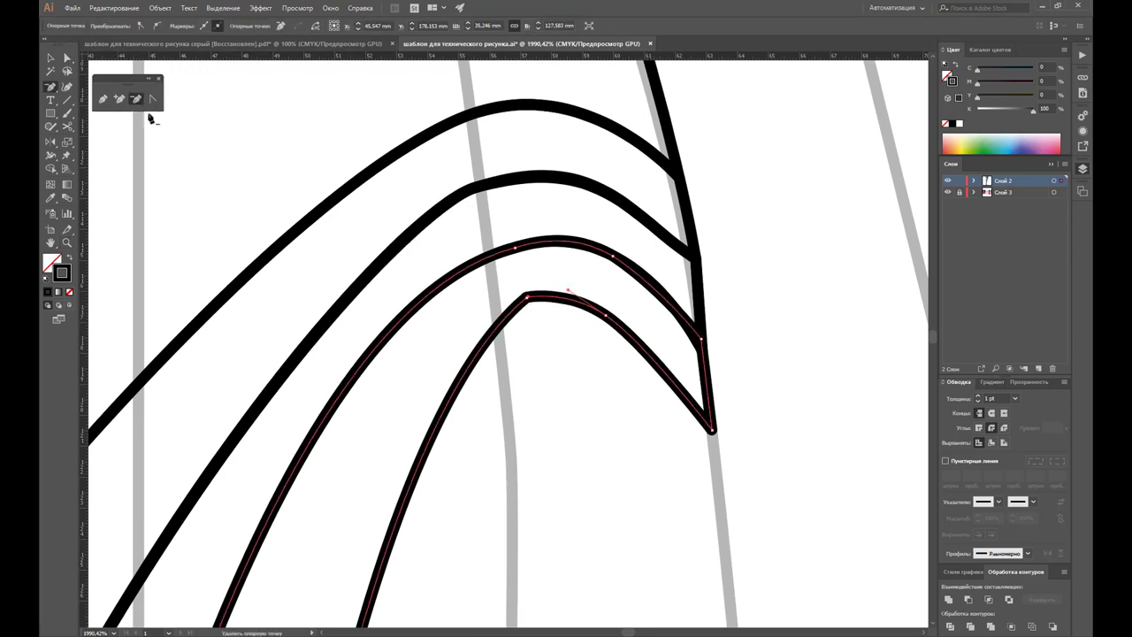
left_click(528, 299)
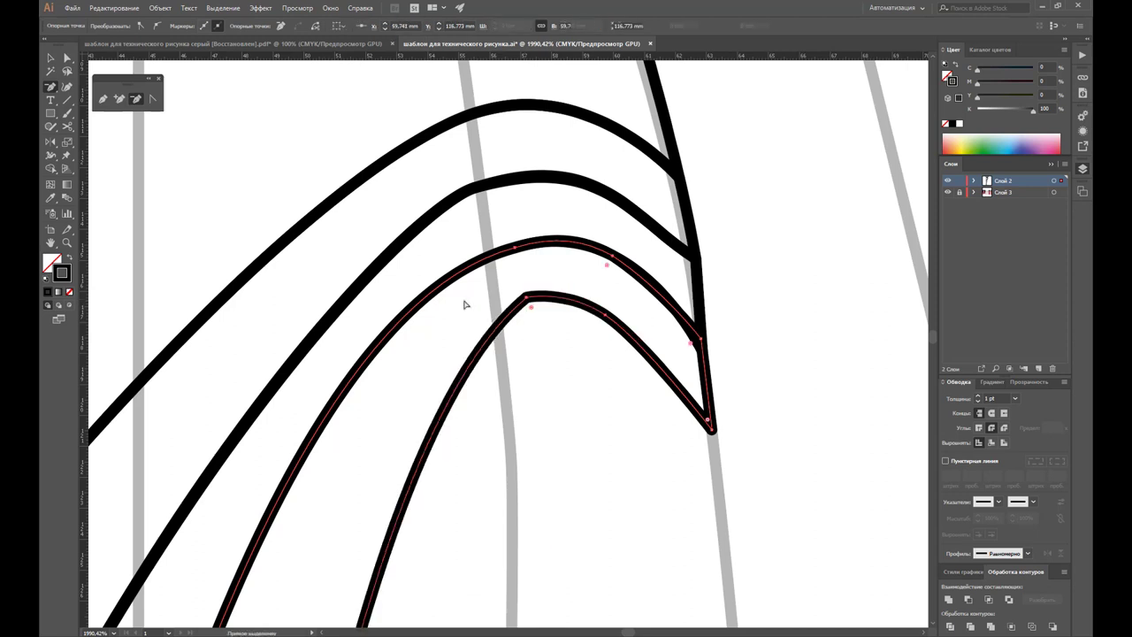
key("ctrl+z")
left_click(152, 99)
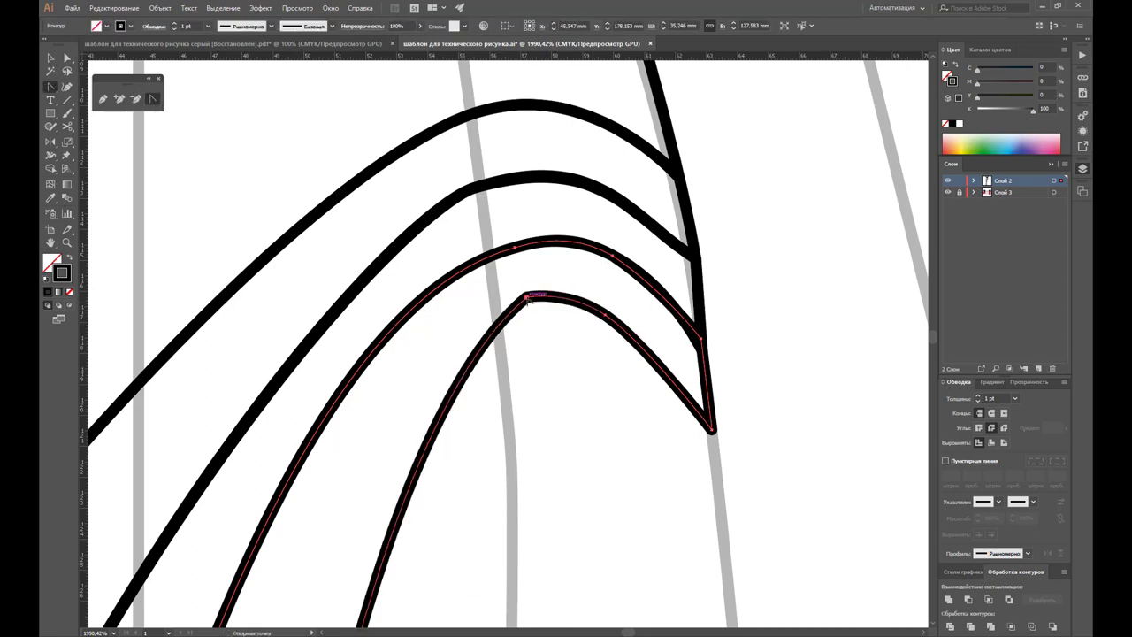
mouse_move(527, 299)
left_mouse_down()
mouse_move(546, 295)
mouse_move(536, 308)
left_mouse_up()
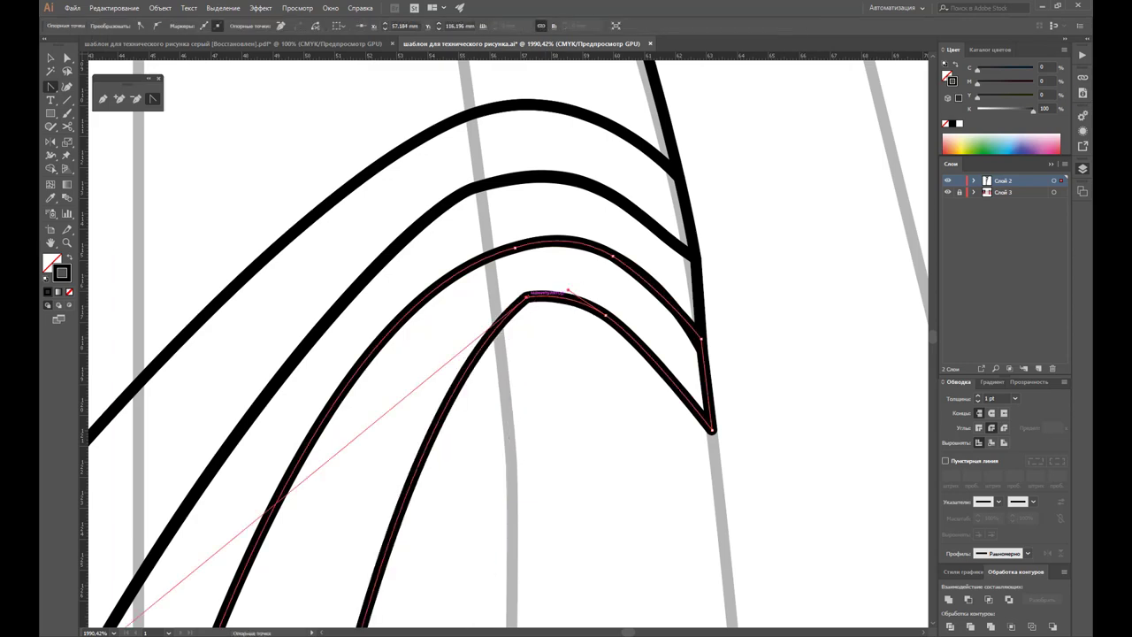
Step: Zoom close on the peak anchor and drag its handles up-right so the tip bends smoothly
left_click(66, 244)
mouse_move(534, 296)
left_mouse_down()
mouse_move(571, 334)
mouse_move(942, 576)
left_mouse_up()
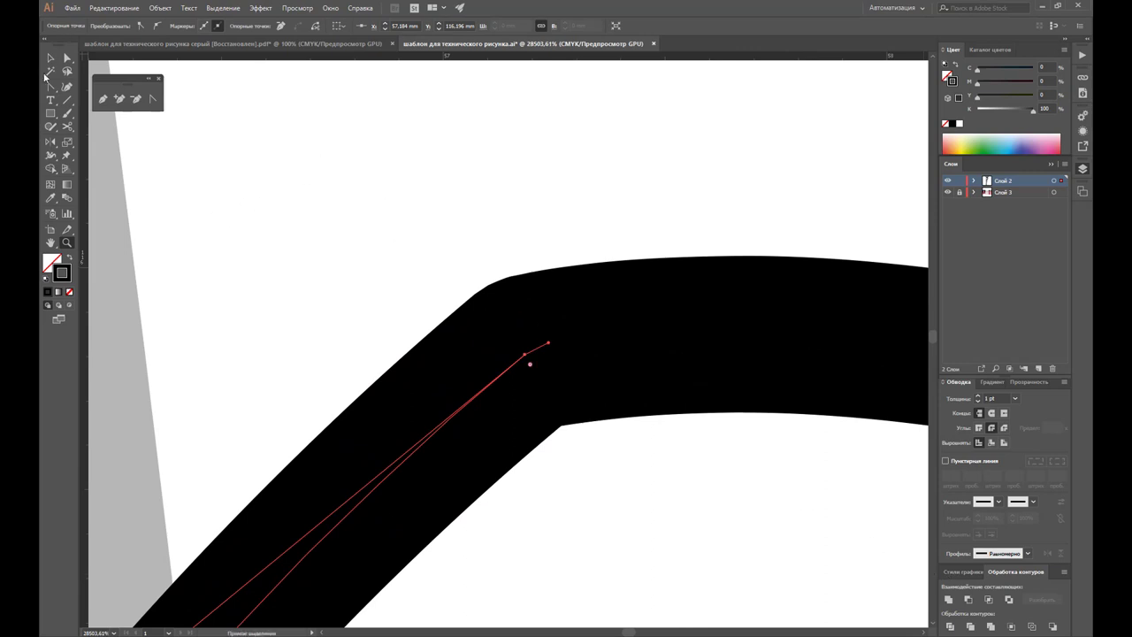
left_click(151, 99)
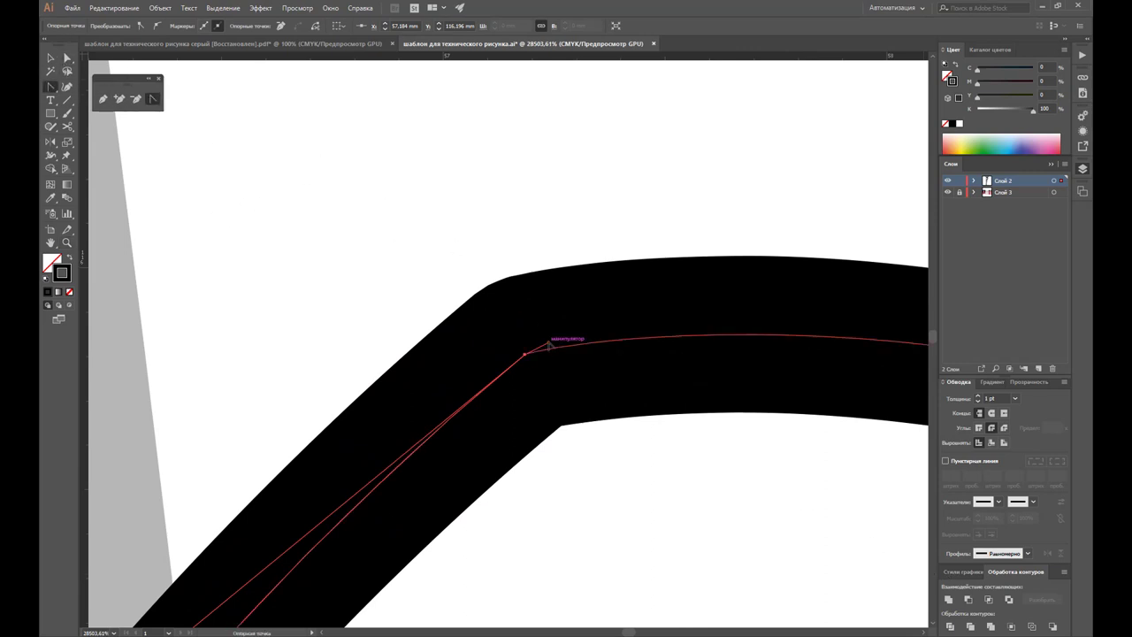
left_click_drag(550, 343, 621, 304)
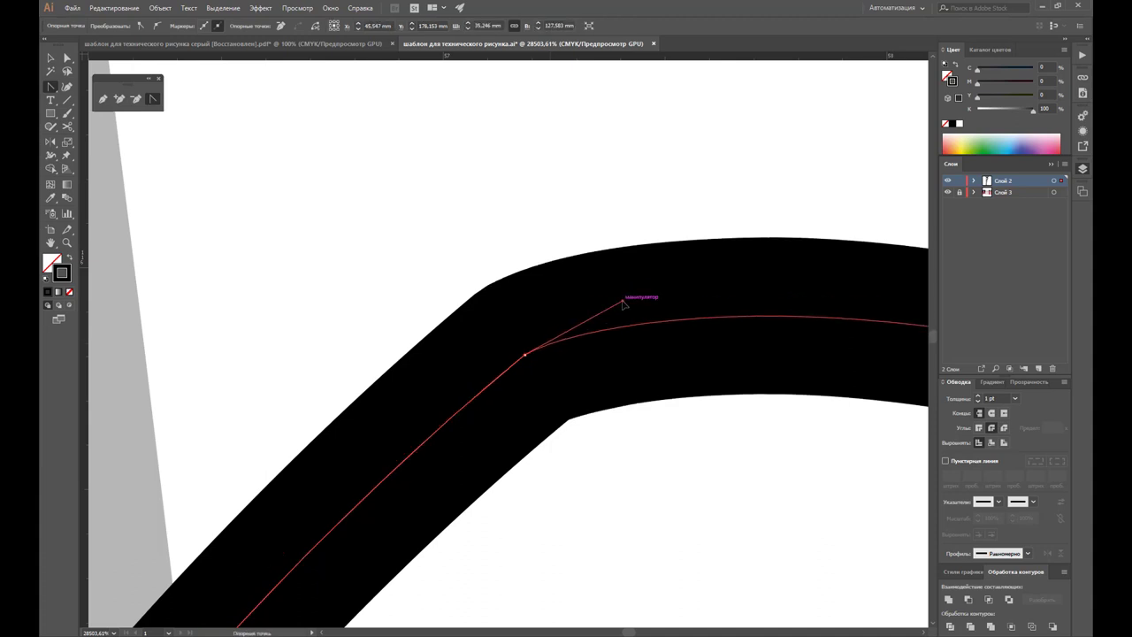
left_click_drag(539, 357, 628, 298)
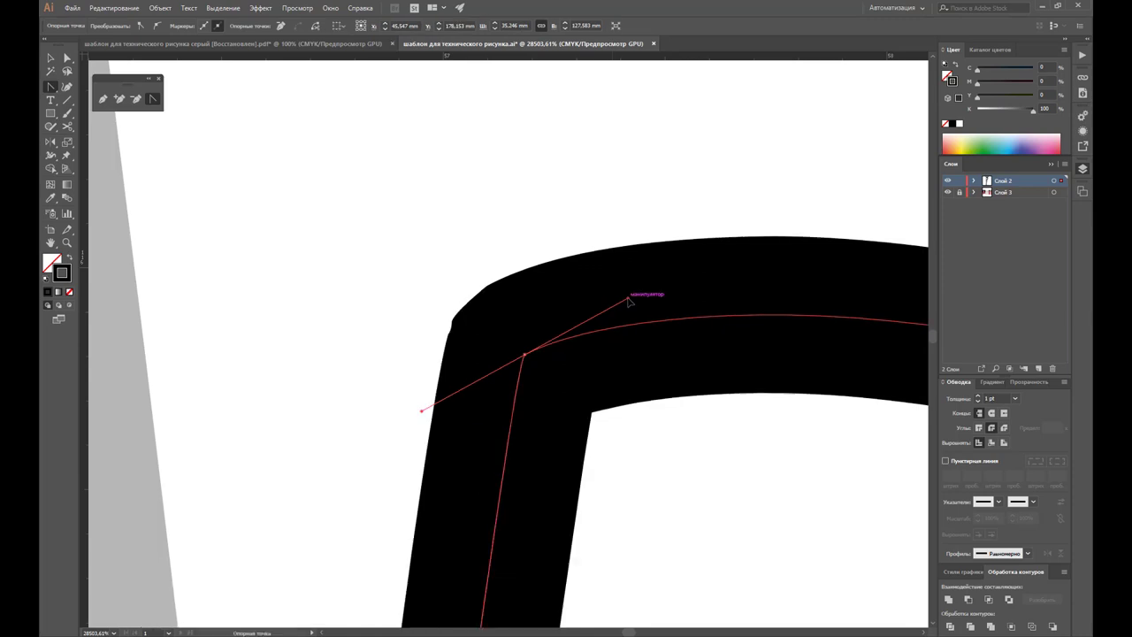
scroll(505, 412, "down", 3)
scroll(518, 430, "down", 3)
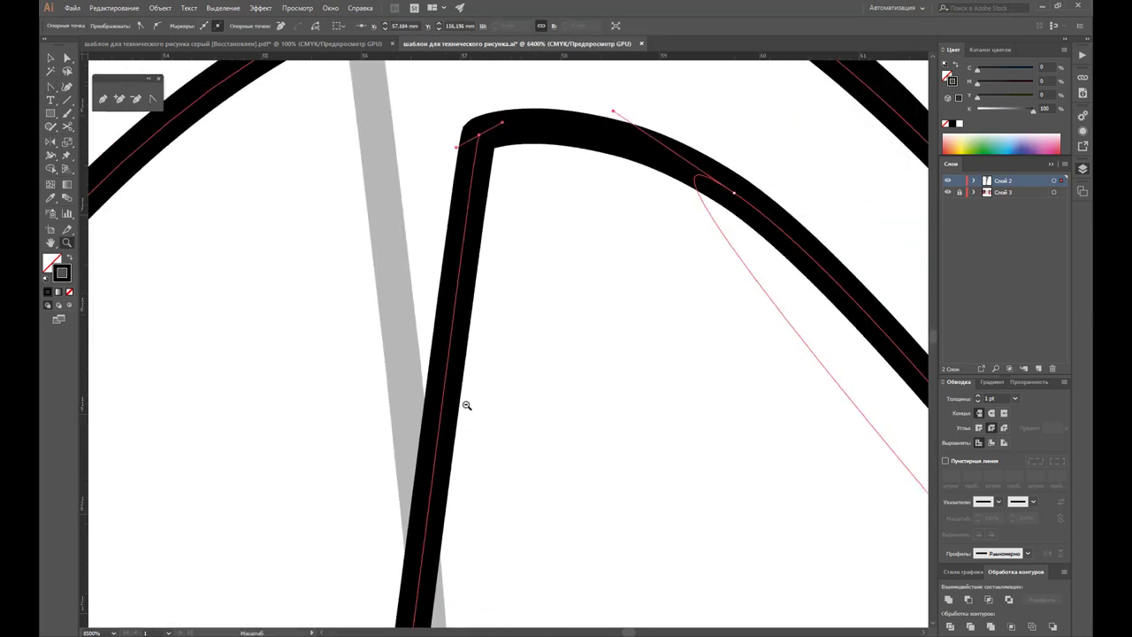
scroll(468, 405, "down", 2)
scroll(483, 421, "down", 2)
scroll(496, 421, "down", 1)
scroll(495, 416, "down", 1)
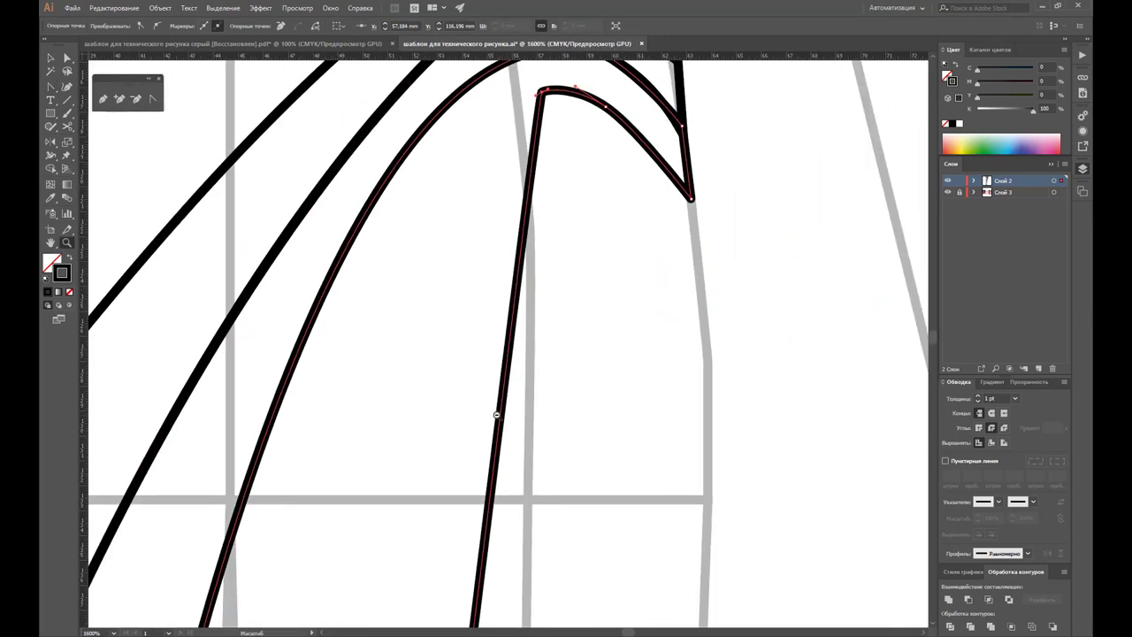
scroll(460, 417, "down", 2)
scroll(448, 417, "down", 2)
scroll(528, 387, "down", 1)
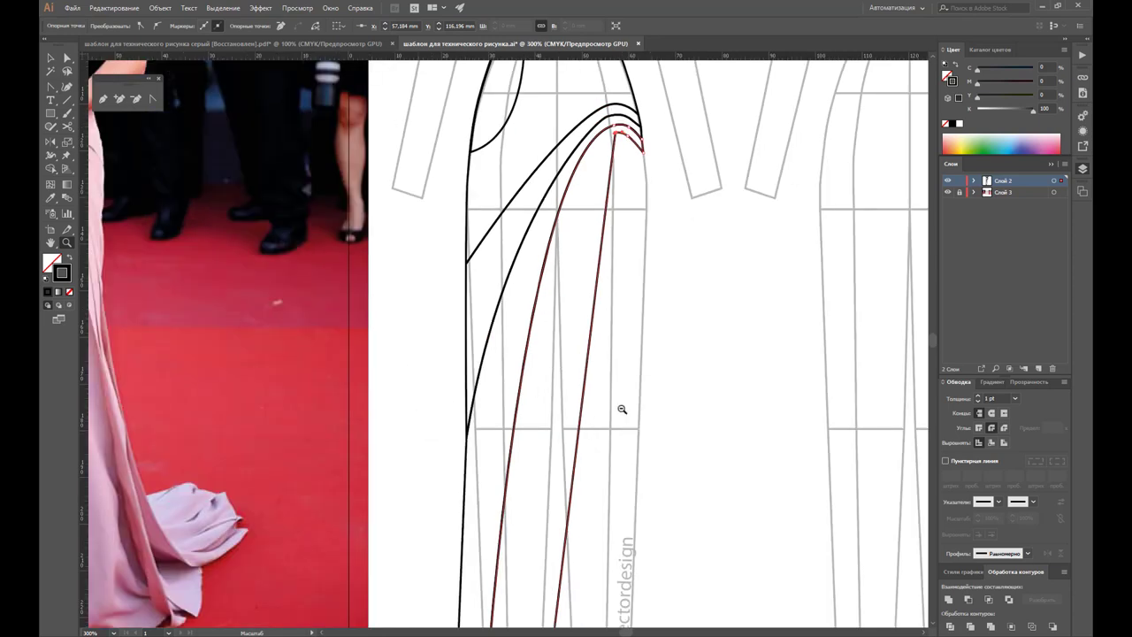
Step: Bend the long inner curve with a handle from its top anchor, comparing via undo/redo
scroll(610, 381, "down", 2)
scroll(602, 360, "down", 1)
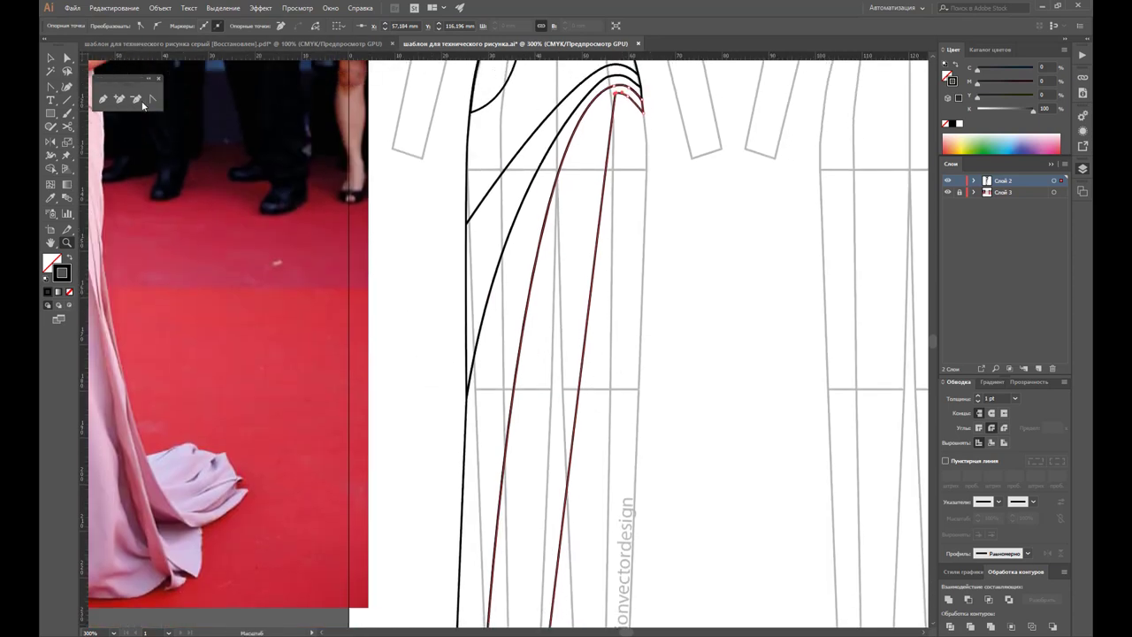
left_click(152, 98)
mouse_move(609, 103)
left_mouse_down()
mouse_move(533, 257)
mouse_move(525, 246)
left_mouse_up()
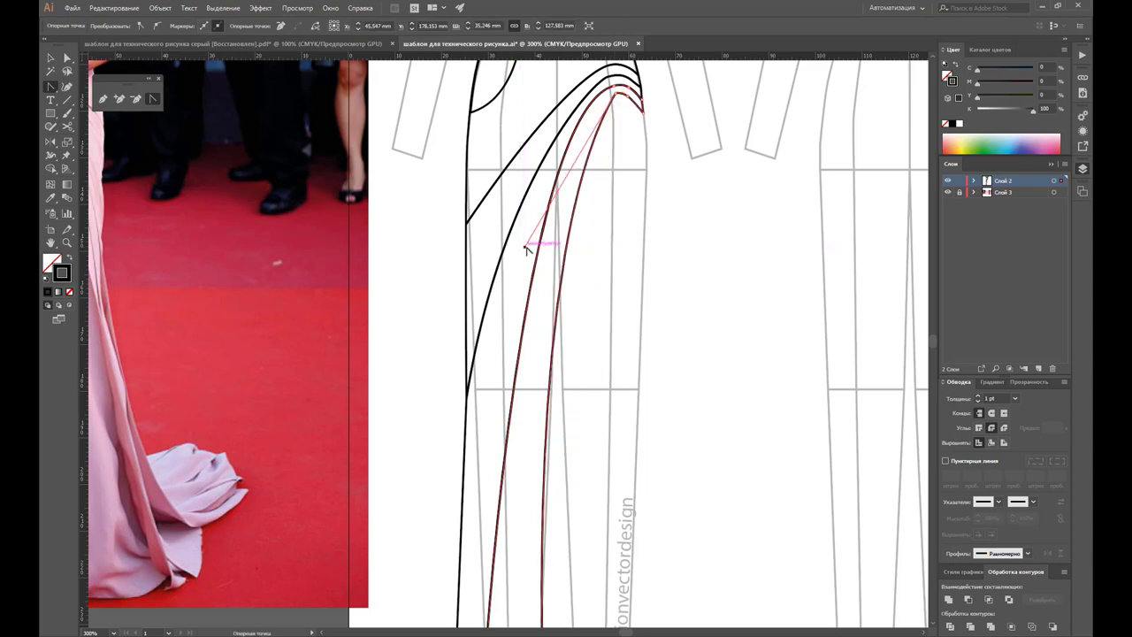
key("ctrl+z")
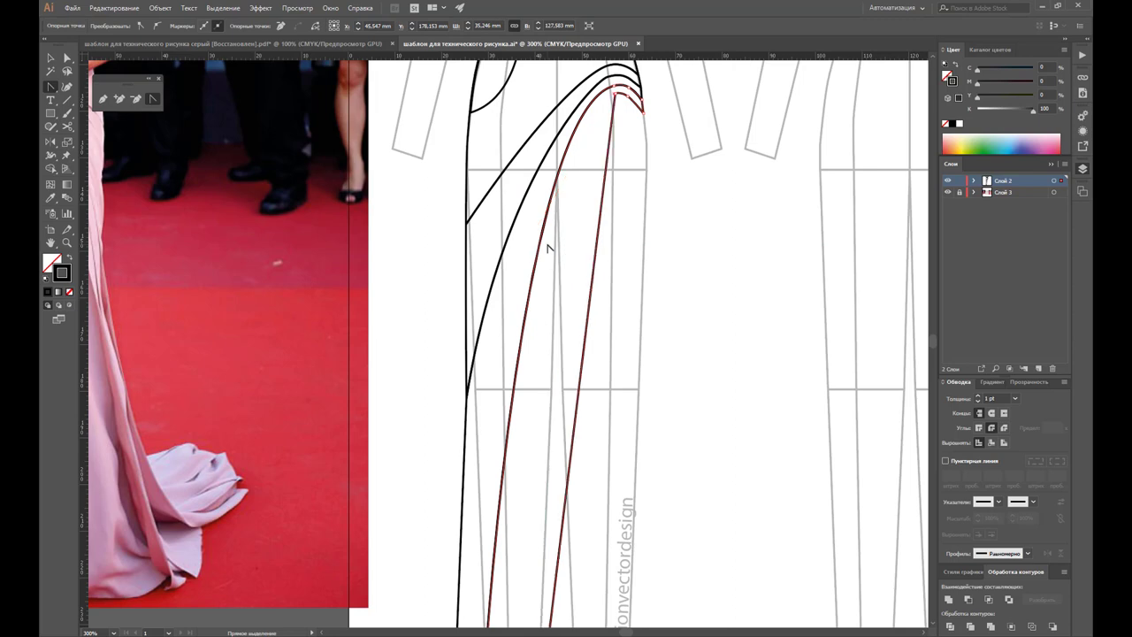
key("ctrl+shift+z")
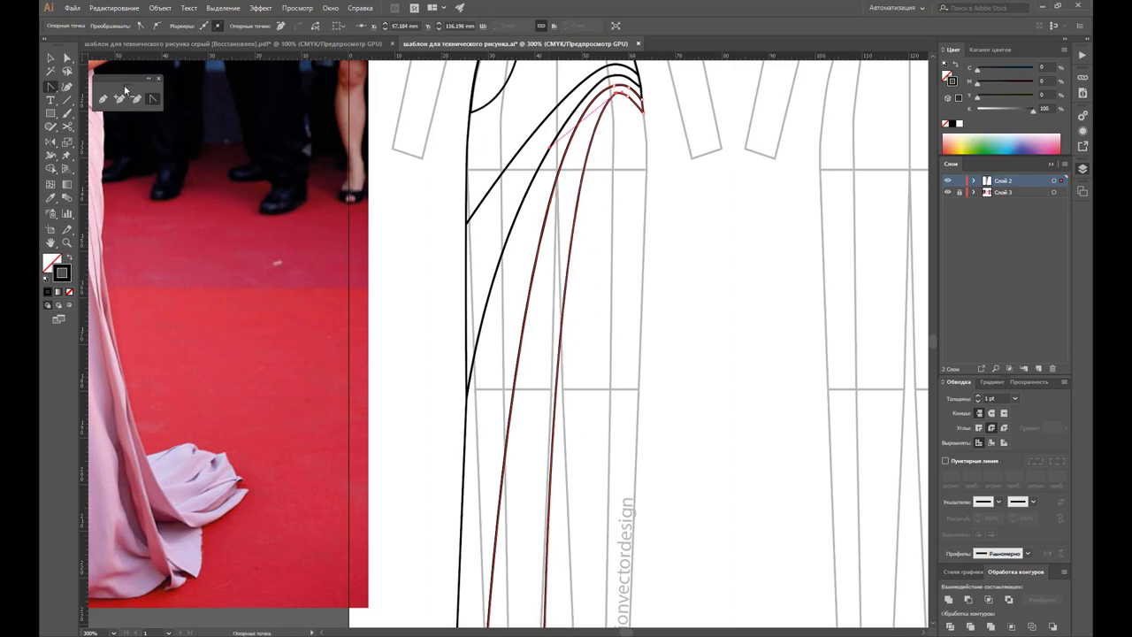
left_click(52, 59)
left_click(693, 229)
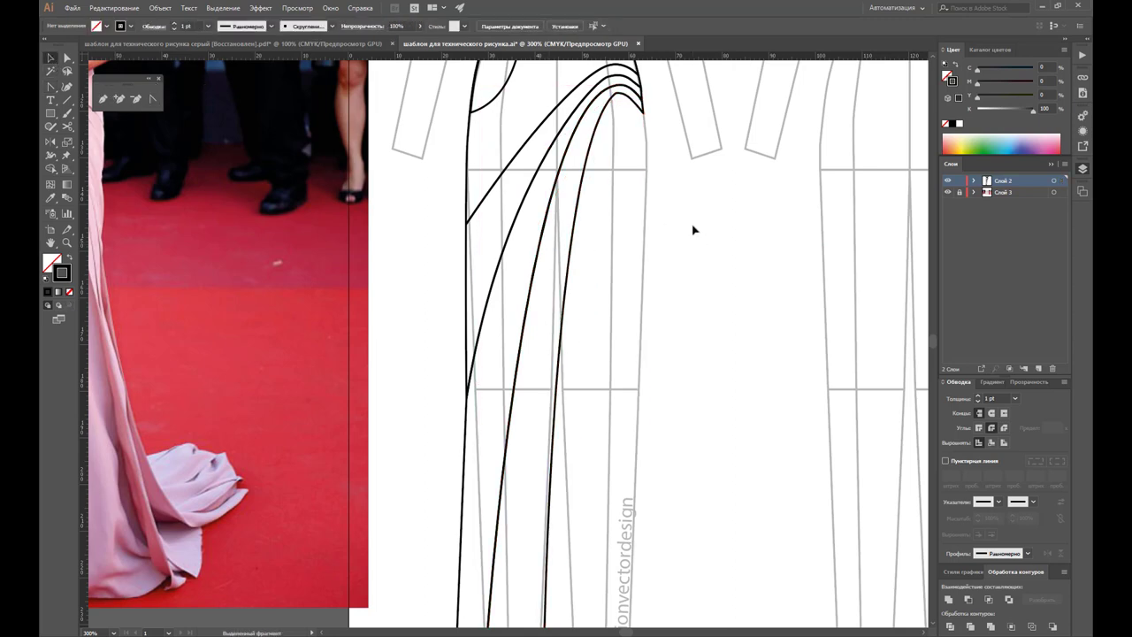
Step: Pan and zoom between the reference photo and the front flat's drape to check the curve
scroll(693, 230, "down", 2)
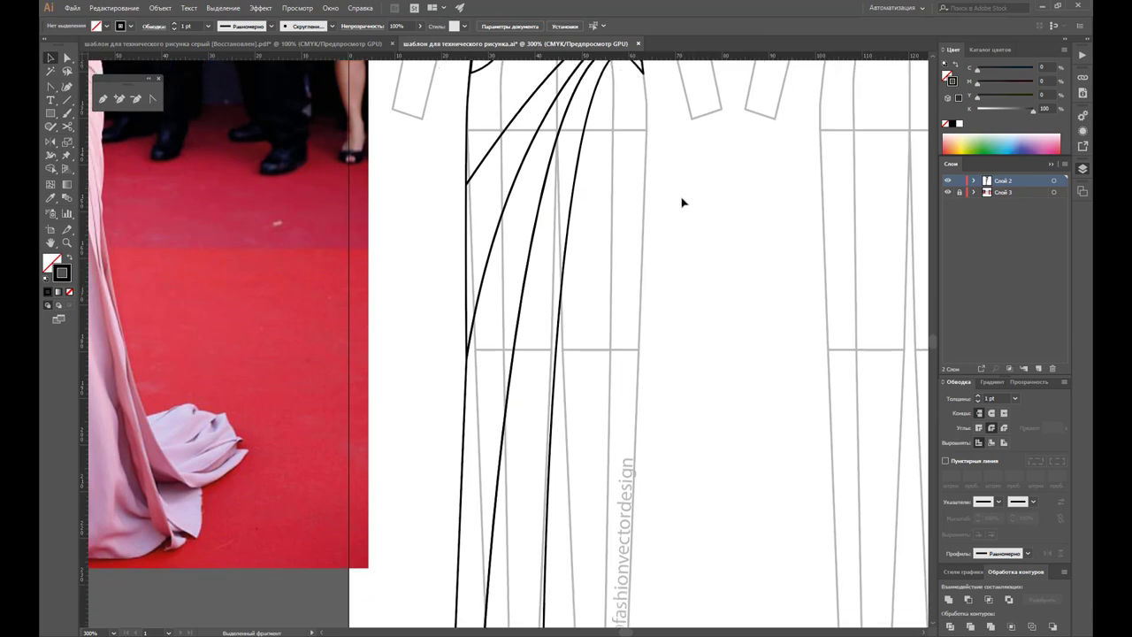
scroll(682, 200, "down", 2)
scroll(682, 203, "up", 2)
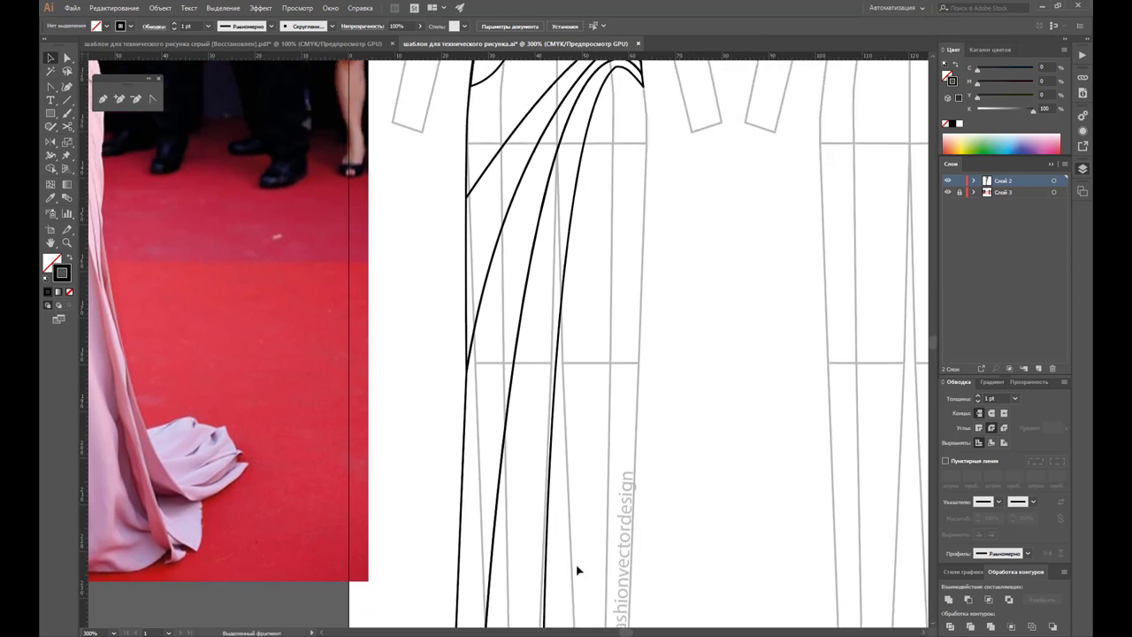
left_click_drag(626, 634, 618, 633)
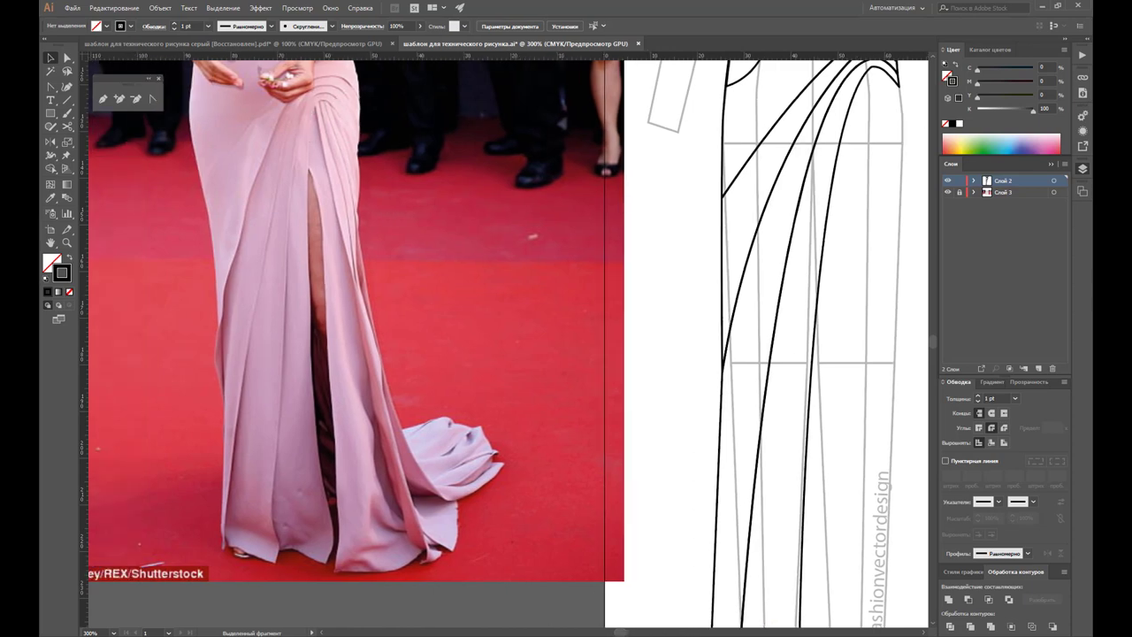
left_click_drag(624, 633, 621, 634)
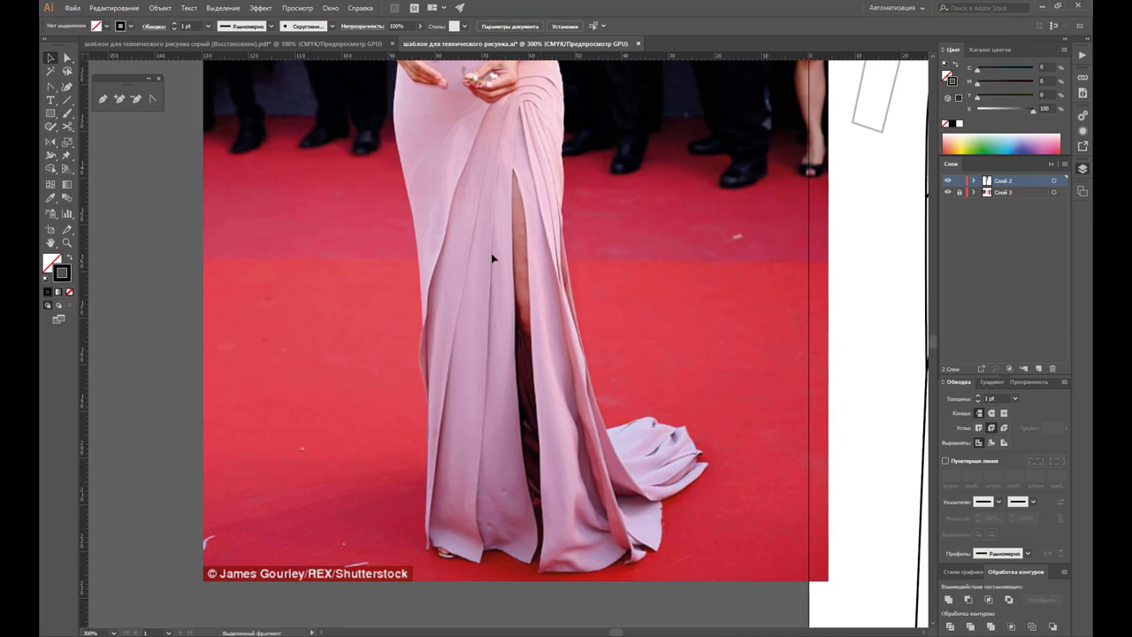
left_click(790, 232, "ctrl+alt")
left_click(688, 309, "ctrl+alt")
scroll(488, 257, "down", 2)
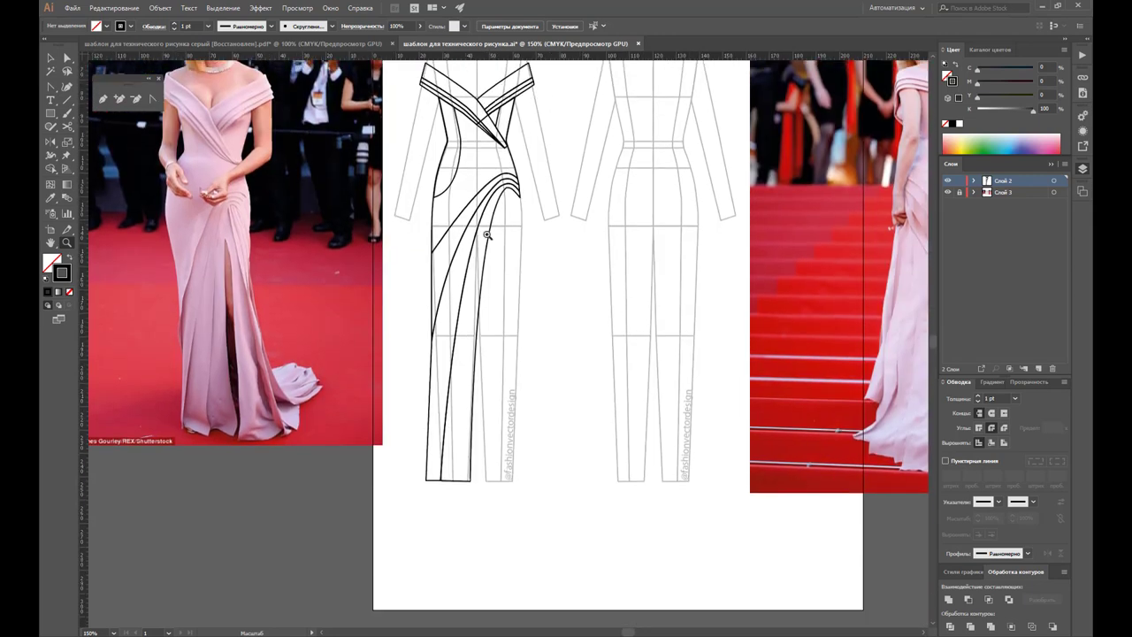
scroll(487, 234, "down", 1)
left_click(491, 306)
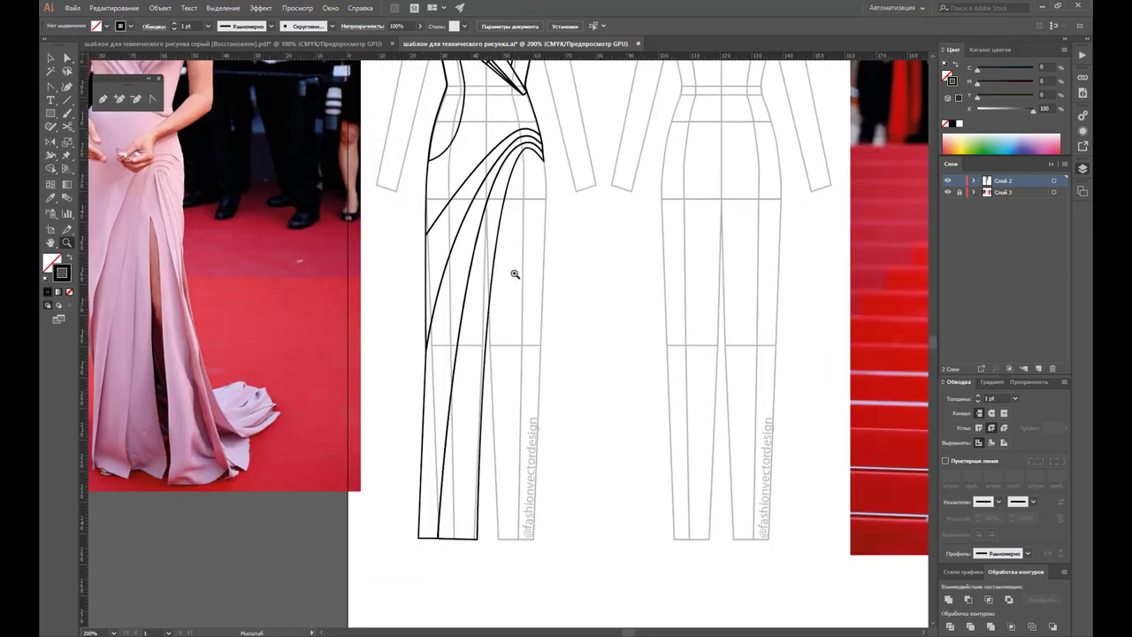
left_click(525, 221)
scroll(509, 195, "down", 1)
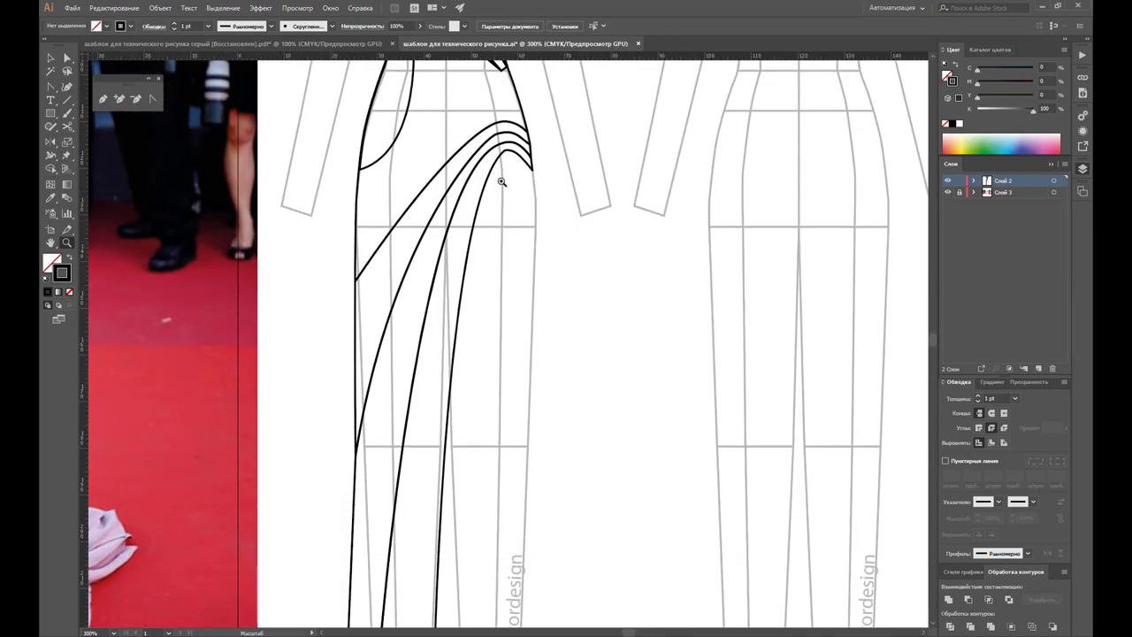
scroll(503, 182, "down", 2)
scroll(498, 173, "down", 1)
left_click(498, 179, "alt")
scroll(498, 181, "down", 1)
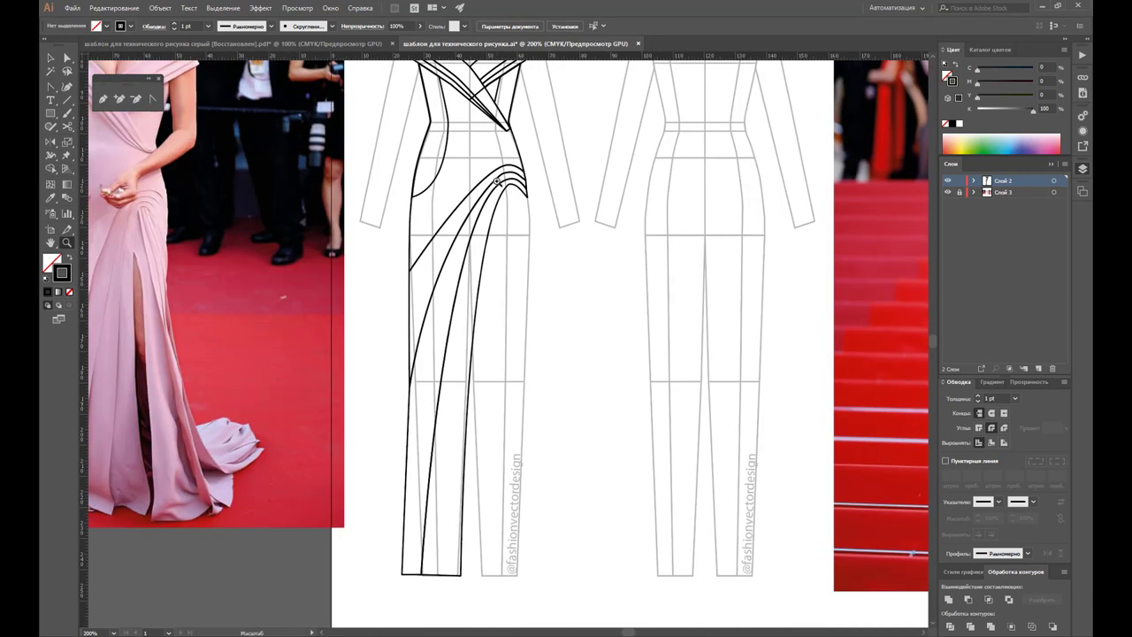
key("p")
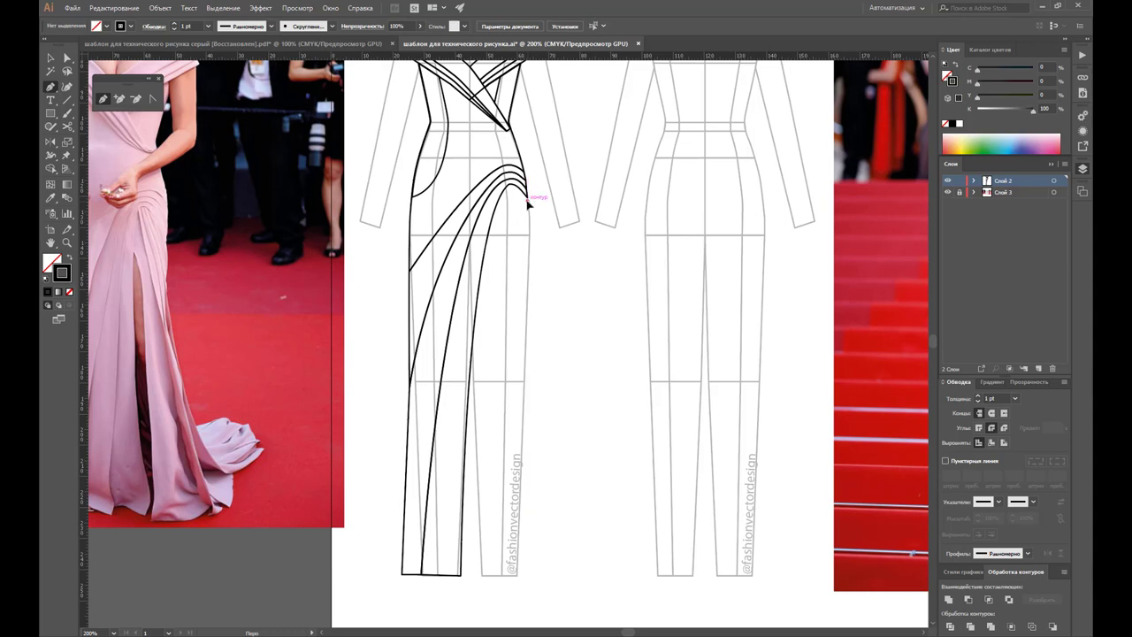
Step: Start a thin fold path from the long inner curve, placing a curved point at its top
mouse_move(527, 196)
left_mouse_down()
mouse_move(506, 191)
mouse_move(497, 250)
mouse_move(502, 211)
mouse_move(480, 531)
mouse_move(483, 576)
mouse_move(496, 577)
mouse_move(461, 577)
left_mouse_up()
left_click(504, 190)
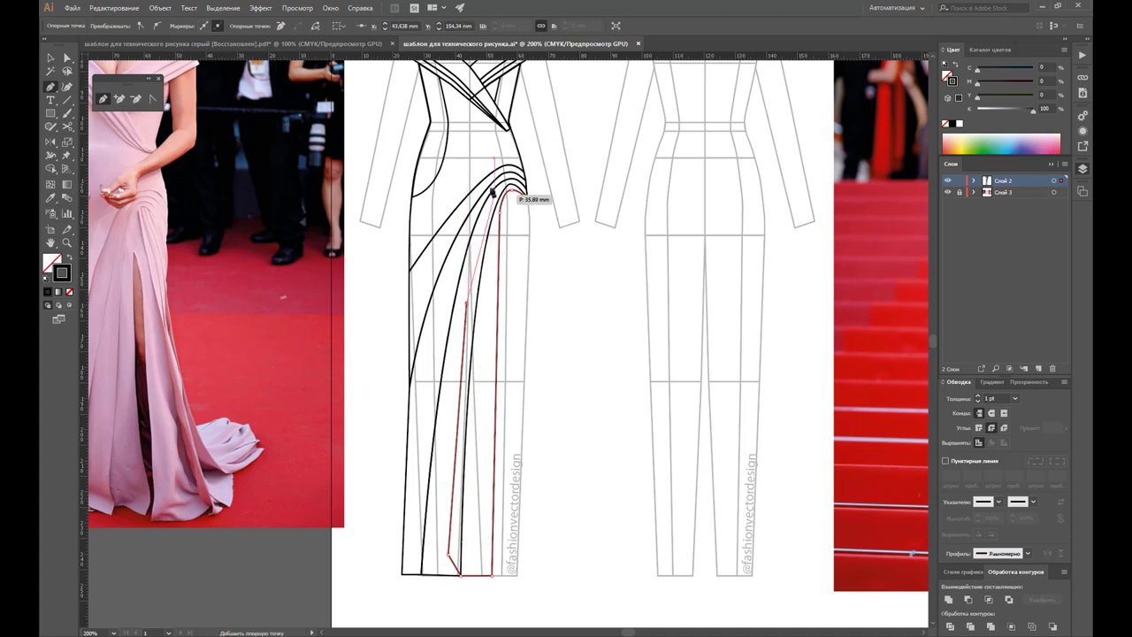
mouse_move(498, 199)
left_mouse_down()
mouse_move(491, 205)
mouse_move(509, 187)
left_mouse_up()
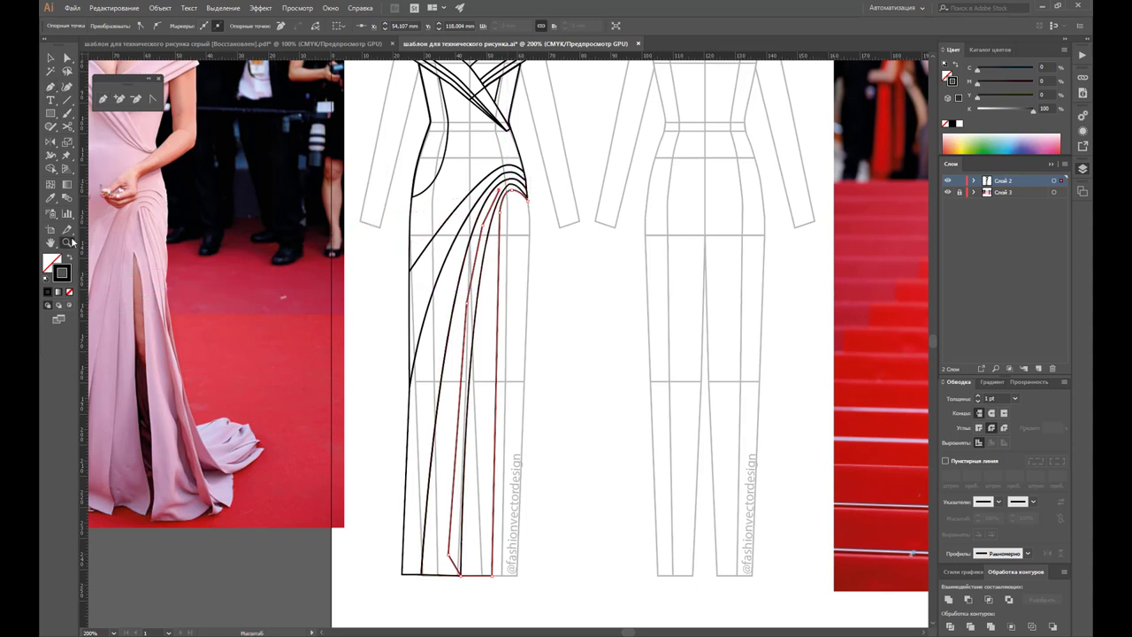
Step: Zoom in on the drape tip and continue the fold line with points following the drape curve
left_click(536, 202)
left_click(489, 340)
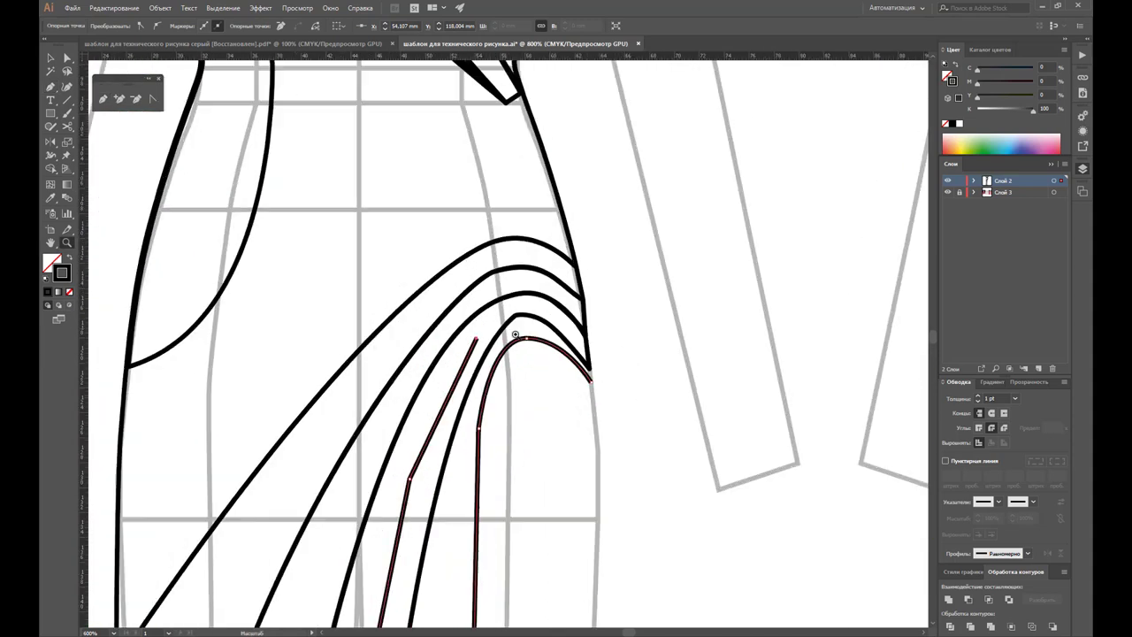
left_click(555, 359)
scroll(555, 359, "down", 1)
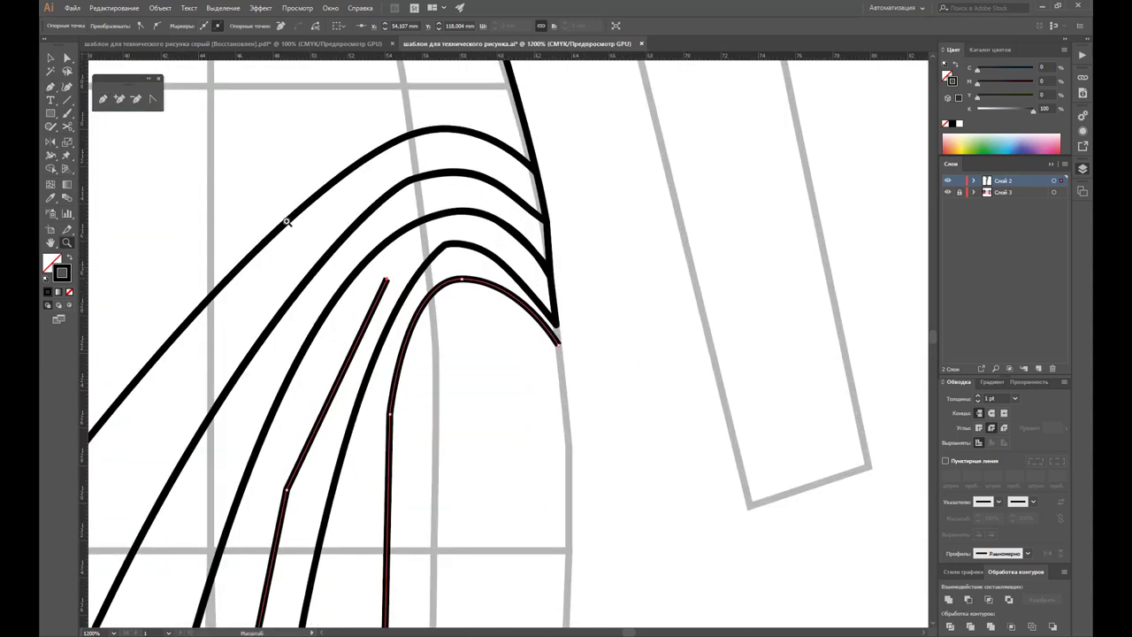
left_click(102, 99)
left_click(387, 278)
left_click(418, 239)
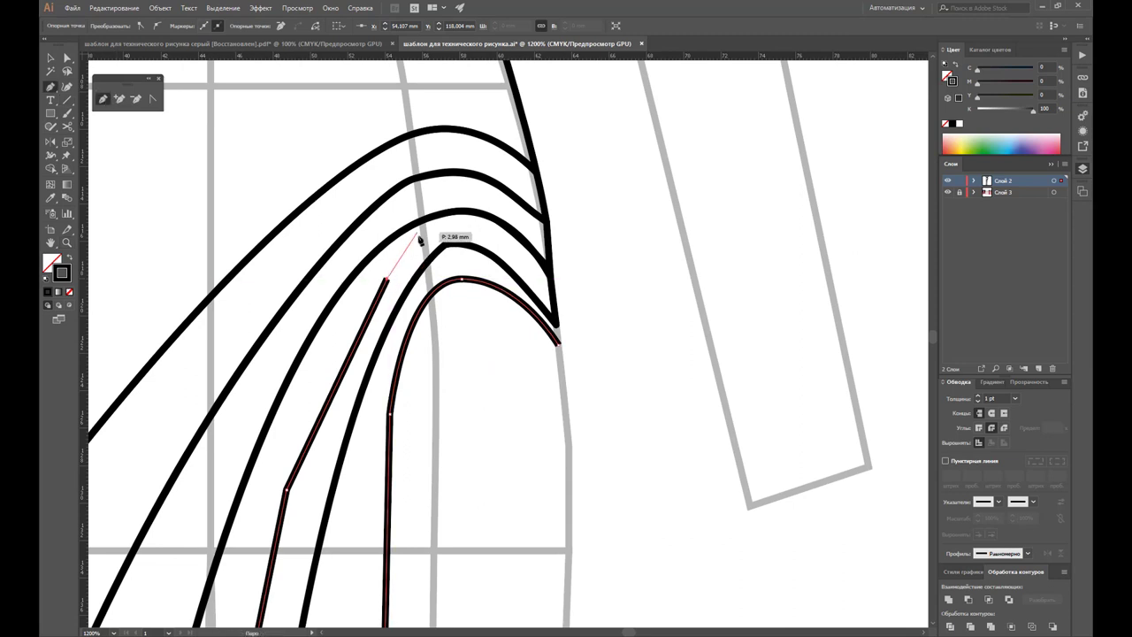
left_click(453, 228)
left_click(489, 238)
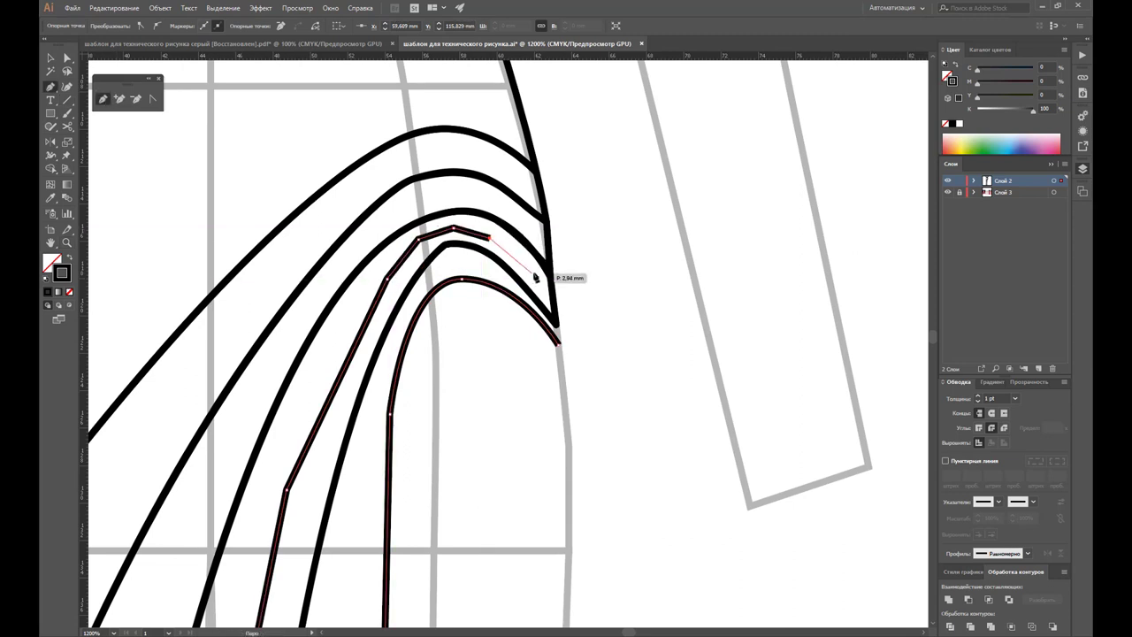
left_click(531, 270)
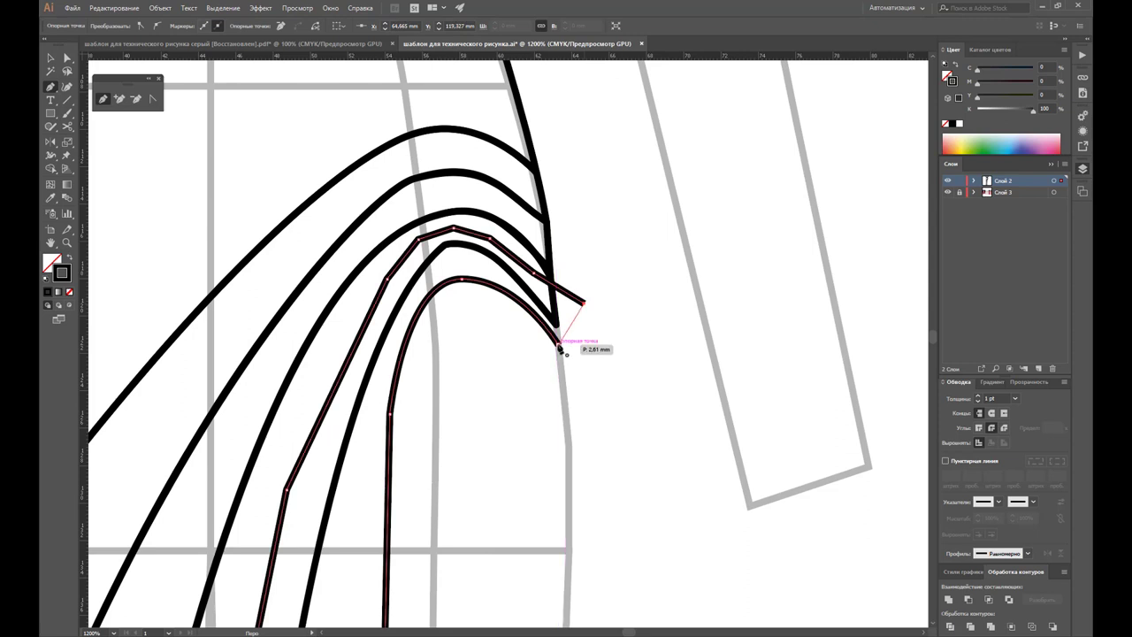
Step: Finish the fold line at the drape point, deselect, and zoom out to both figures
left_click(571, 298)
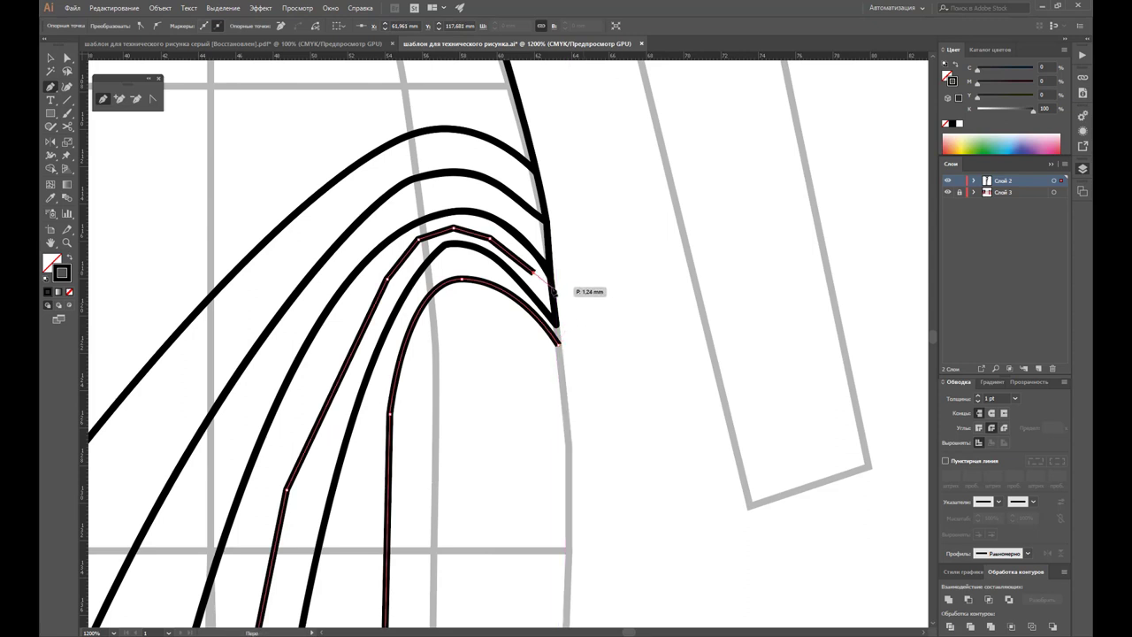
left_click(550, 287)
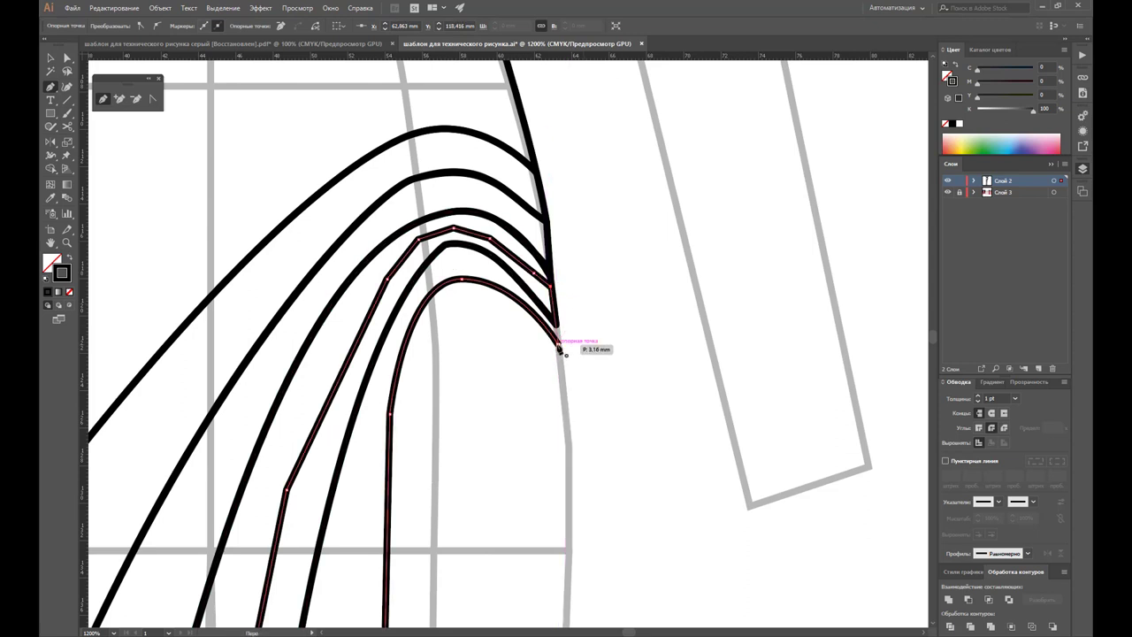
left_click(559, 349)
left_click(50, 60)
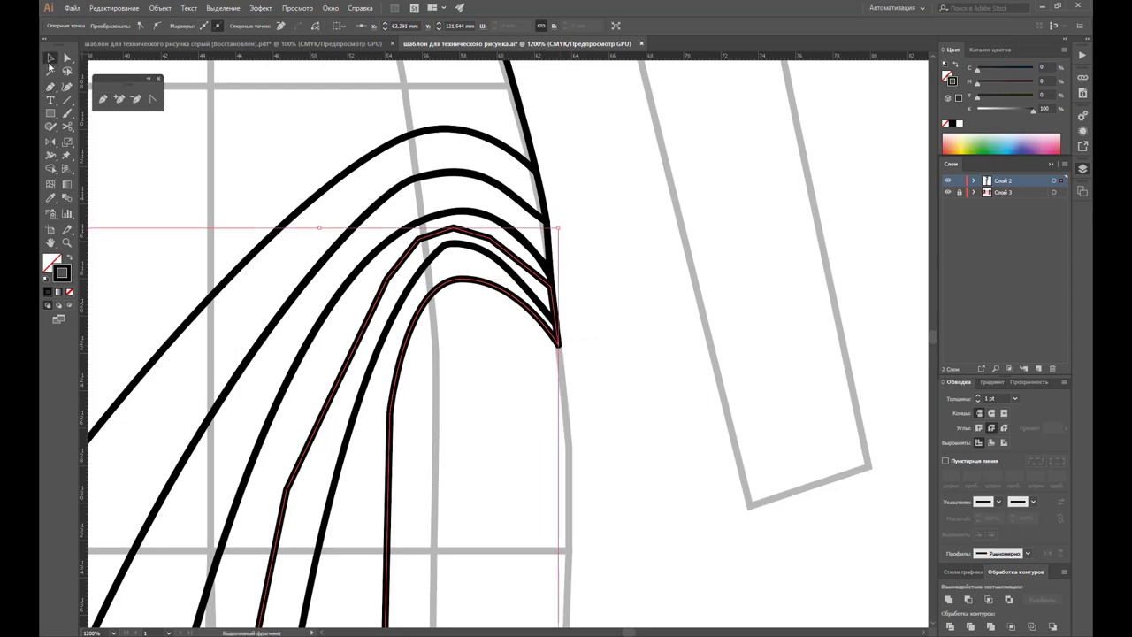
left_click(622, 295)
key("z")
left_click(539, 273, "alt")
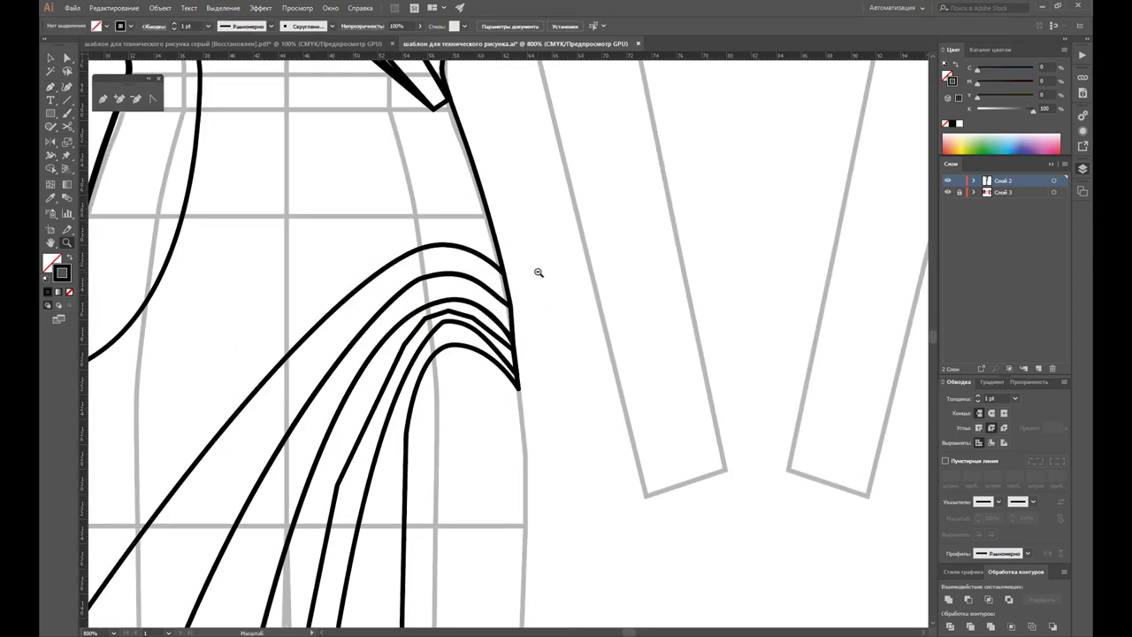
left_click(487, 349, "alt")
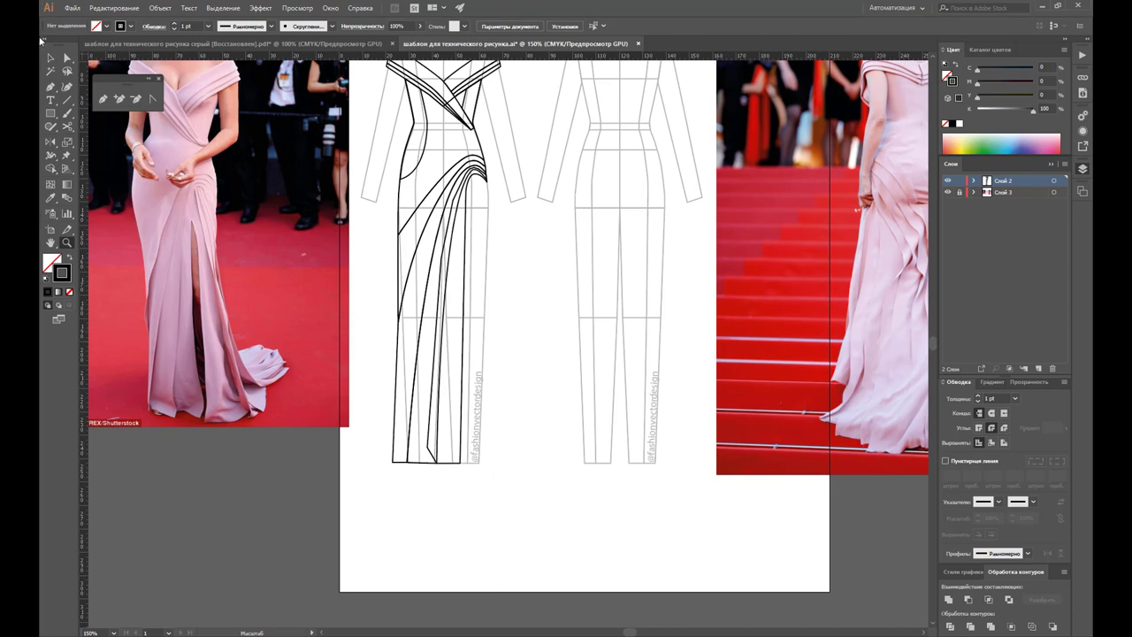
Step: Select several of the front gown's narrow drape paths
key("v")
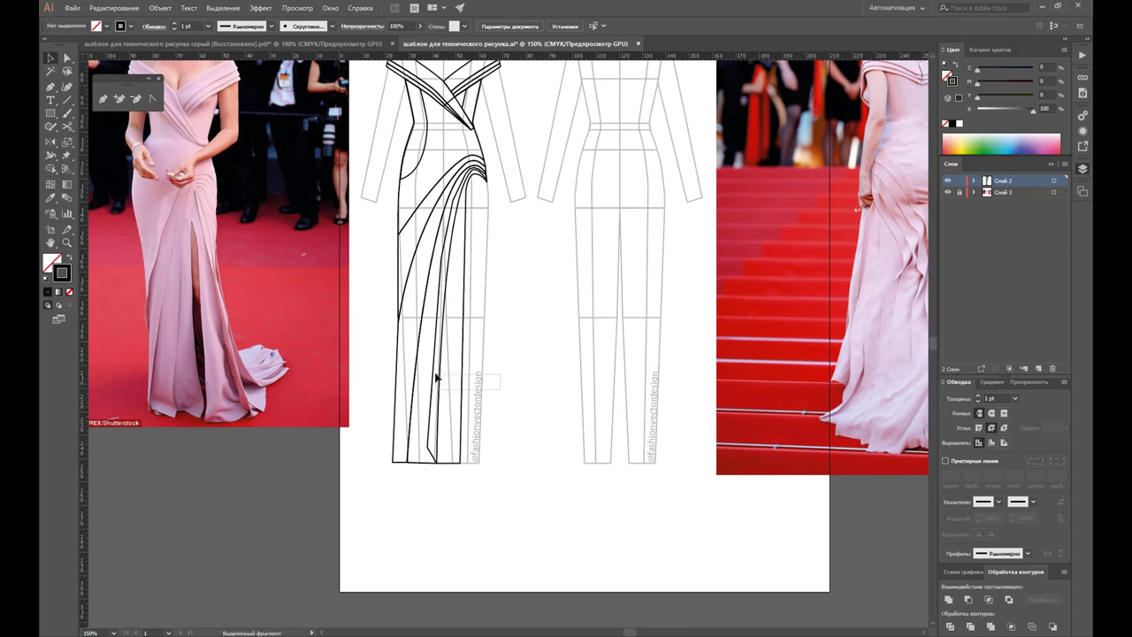
left_click(436, 379)
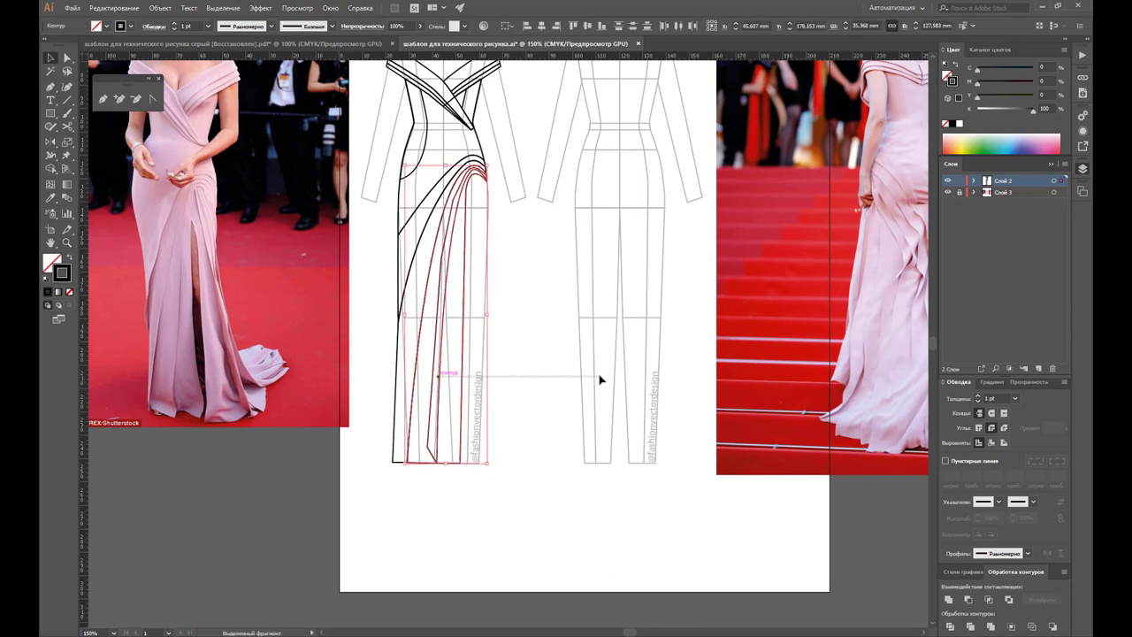
left_click(546, 384)
left_click(438, 381)
left_click(485, 362)
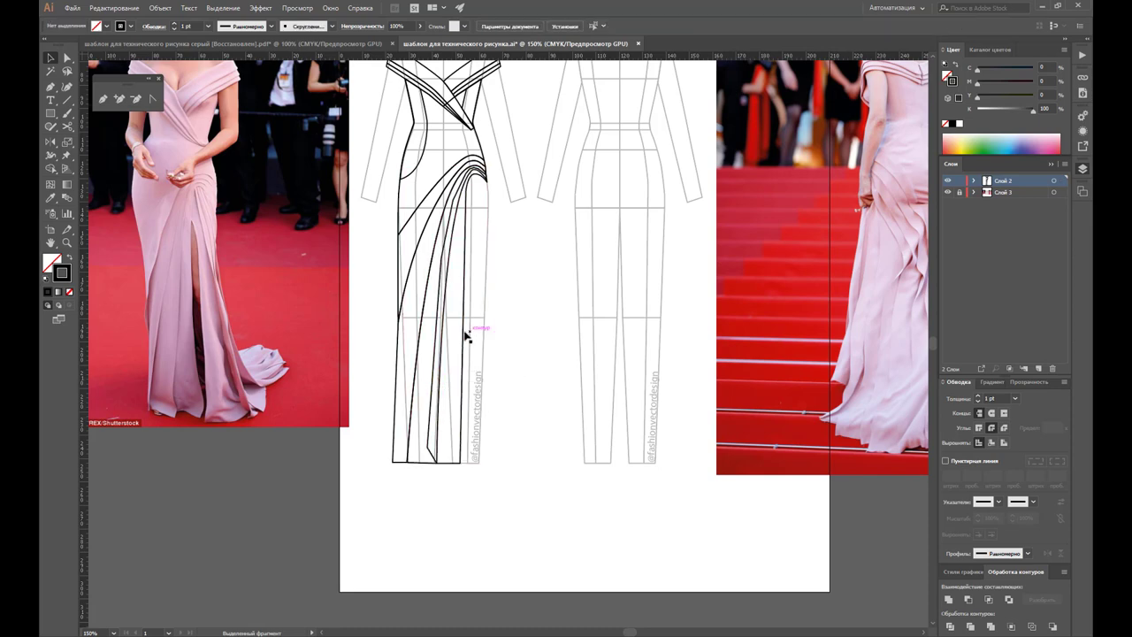
left_click(464, 334)
left_click(443, 361, "shift")
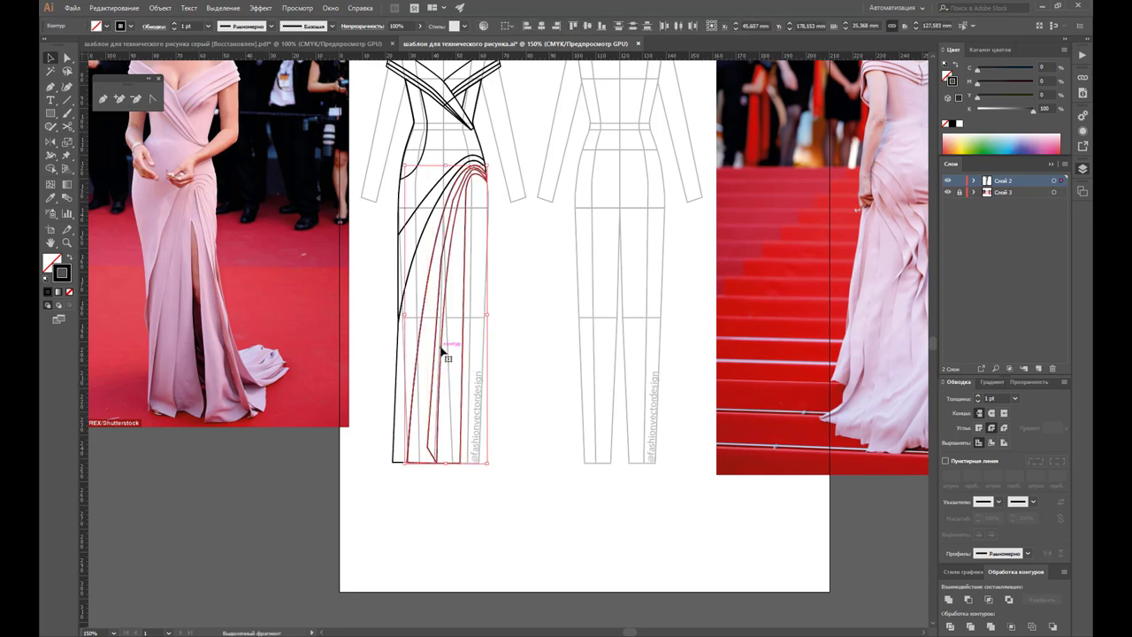
Step: Copy the drape paths onto the back figure, delete the front's inner paths, and ungroup the copy
left_click_drag(443, 359, 573, 347)
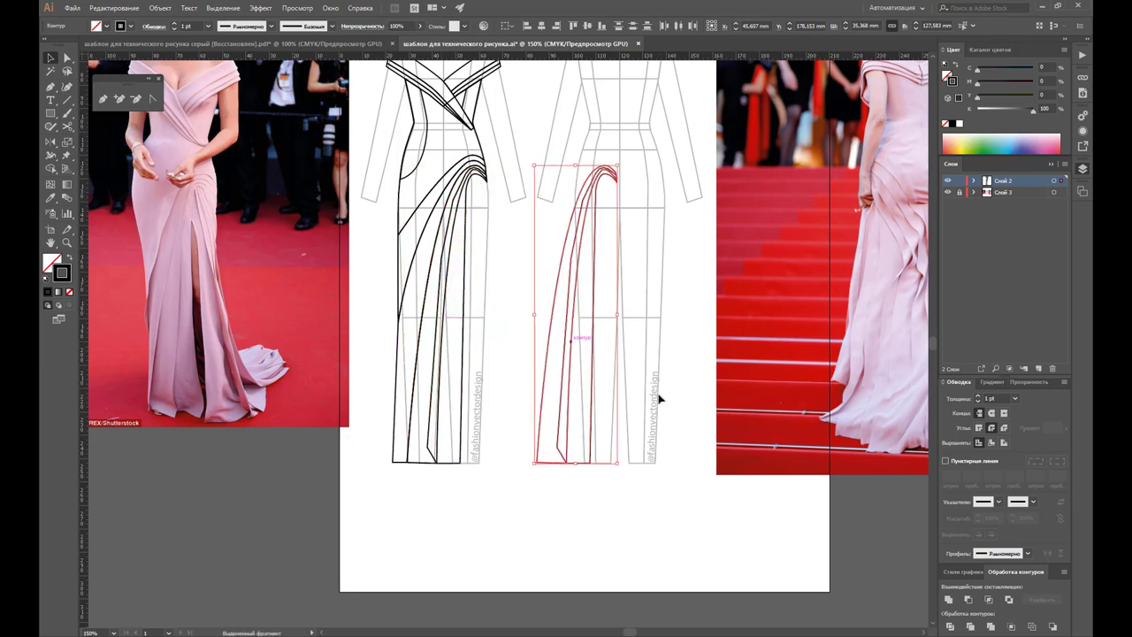
key("ctrl+shift+a")
left_click(465, 322)
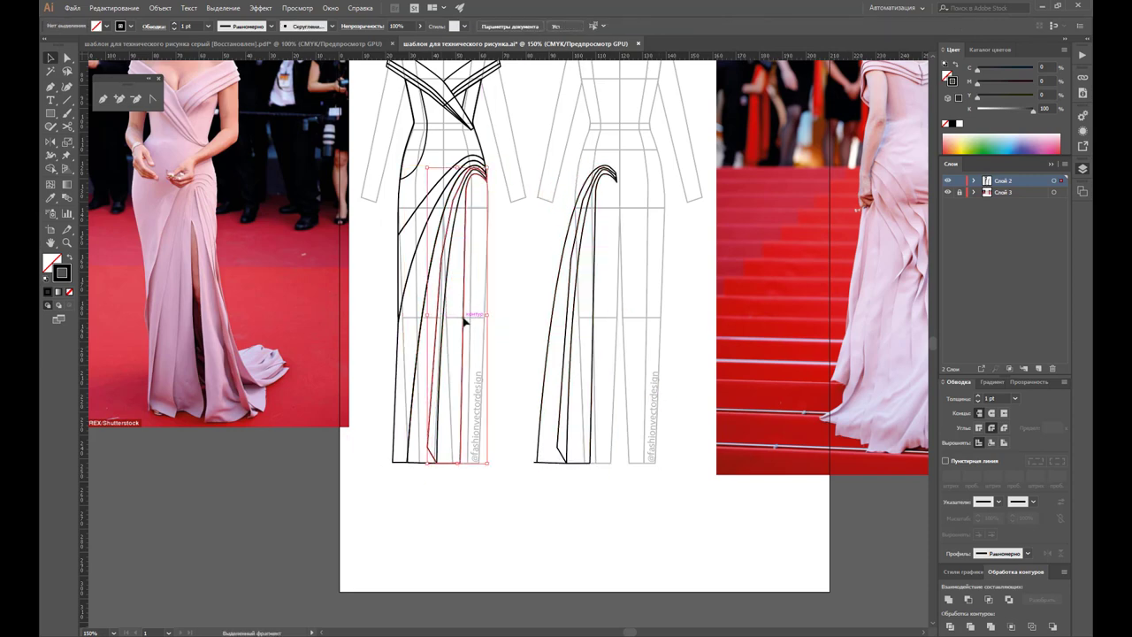
key("Delete")
left_click(564, 367)
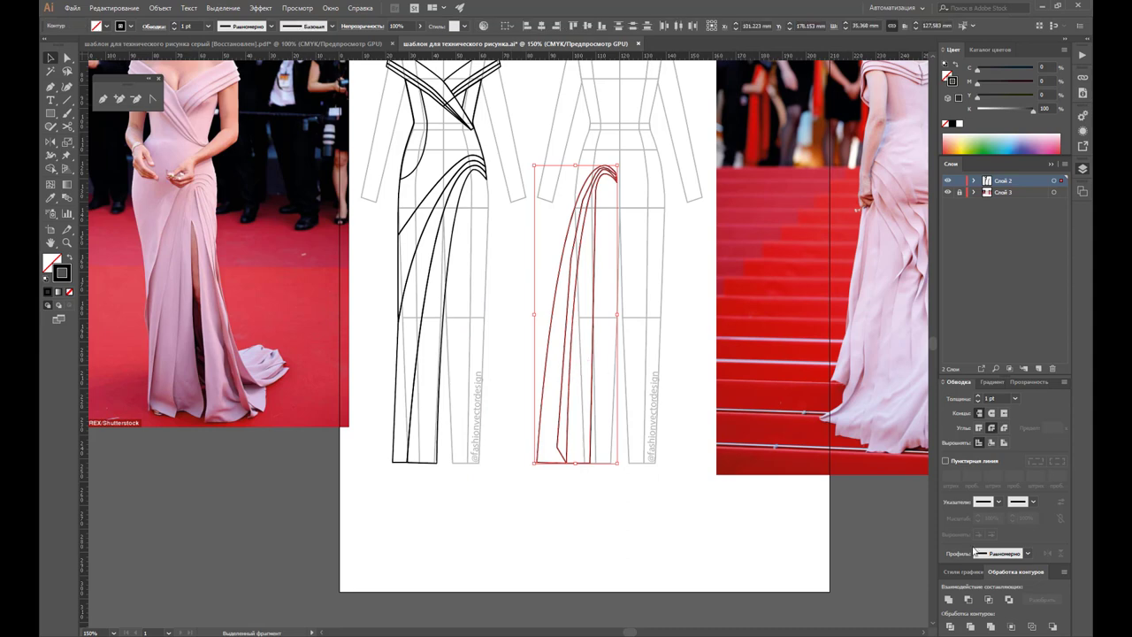
right_click(583, 341)
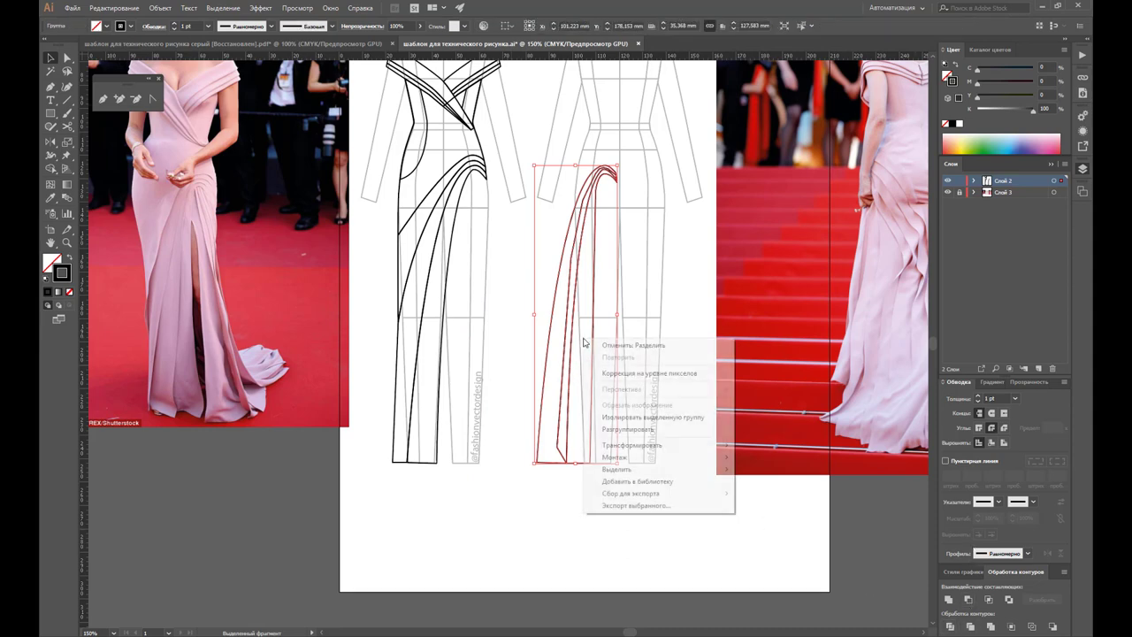
left_click(627, 429)
Step: Try moving a drape path back to the front, undo, and delete the back figure's copy
left_click(662, 356)
mouse_move(595, 335)
left_mouse_down()
mouse_move(464, 332)
mouse_move(538, 336)
left_mouse_up()
key("ctrl+z")
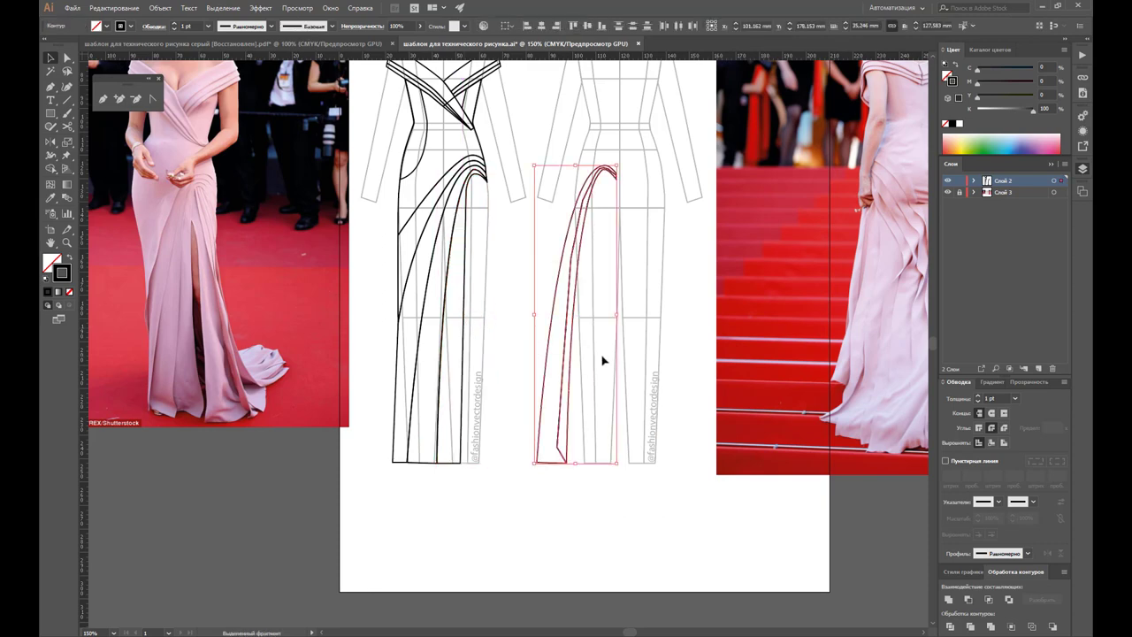
key("Delete")
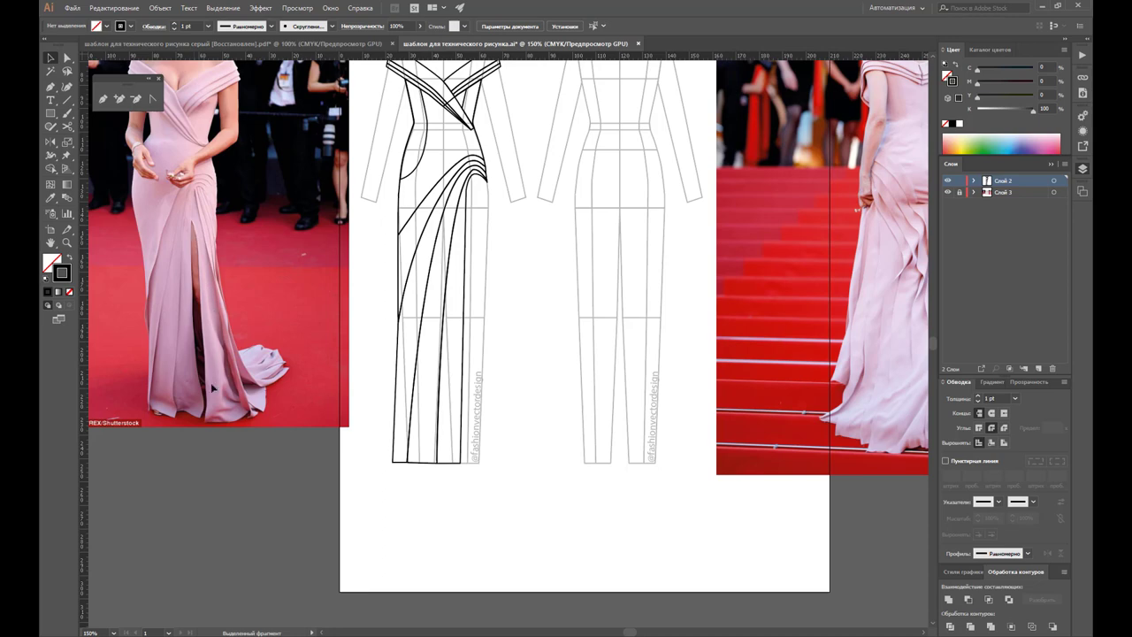
left_click(102, 98)
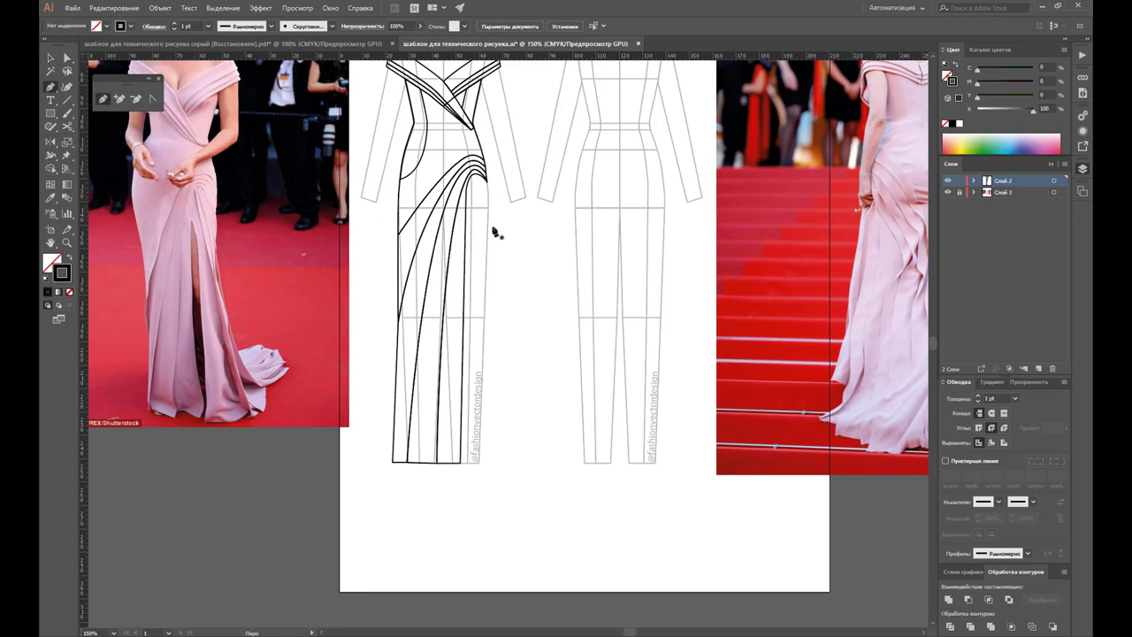
Step: Pen a narrow closed strip from the drape top straight down to the hem and back up
left_click(469, 187)
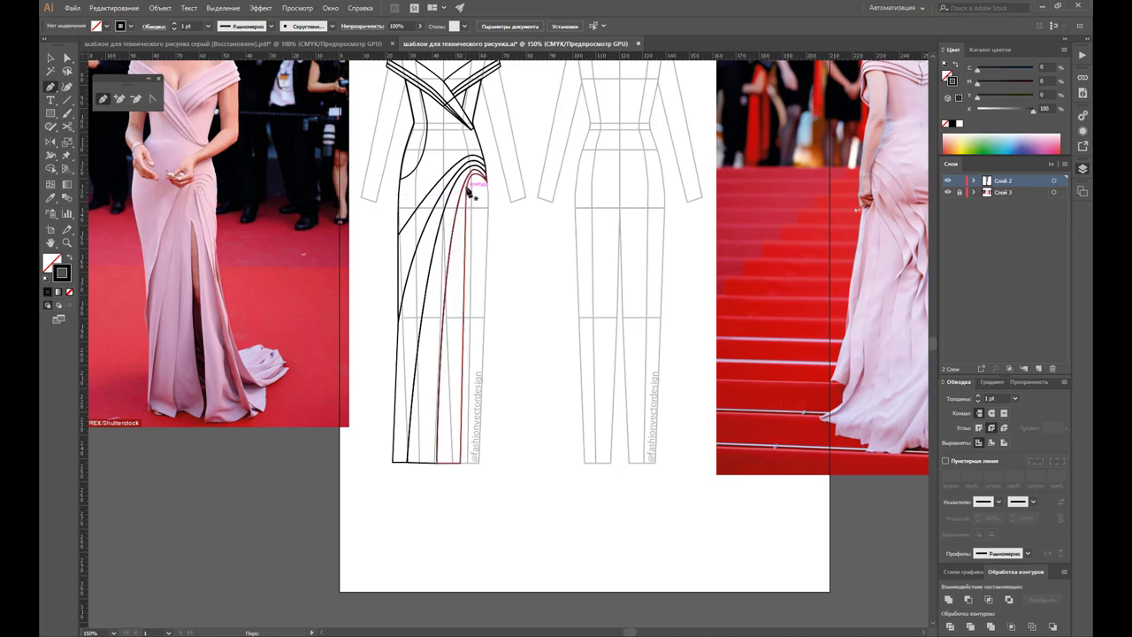
left_click(467, 152)
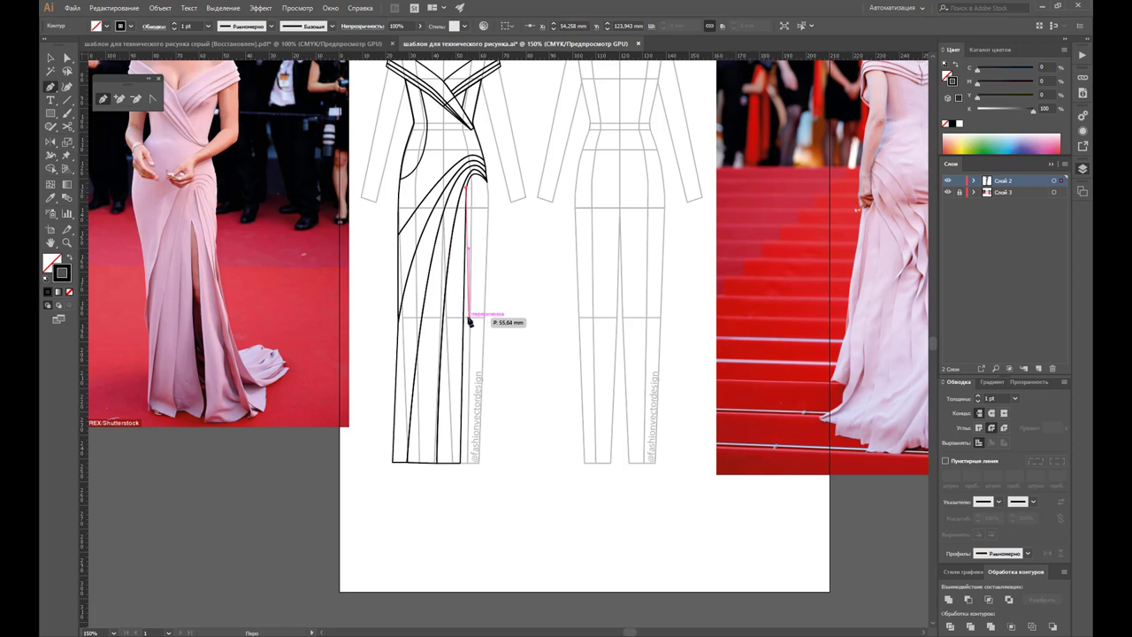
left_click(469, 318)
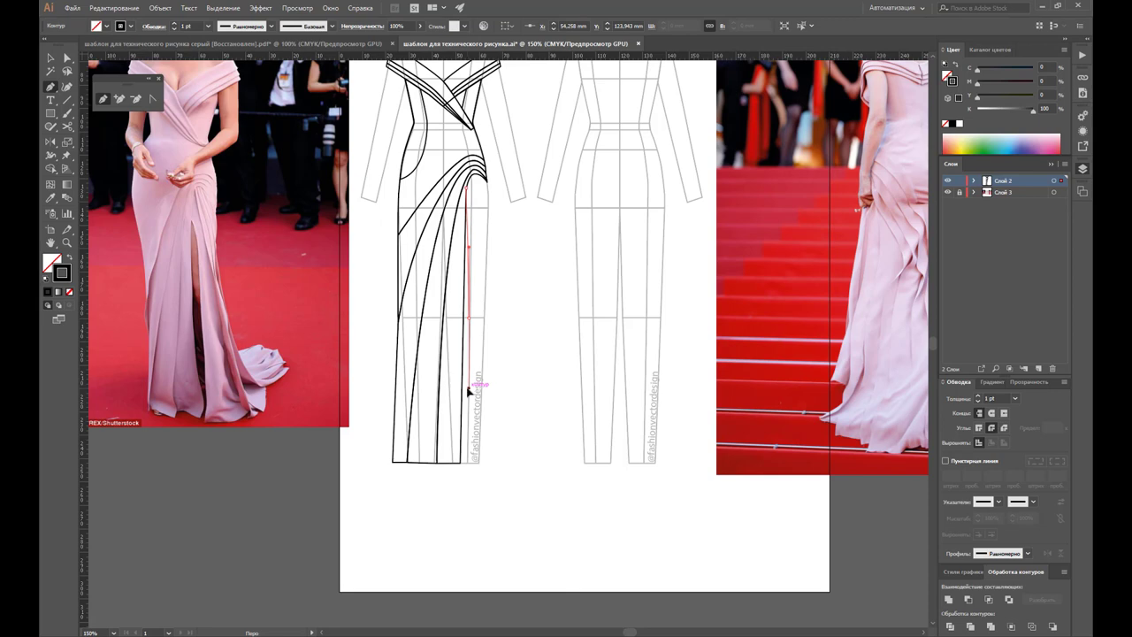
left_click(470, 390)
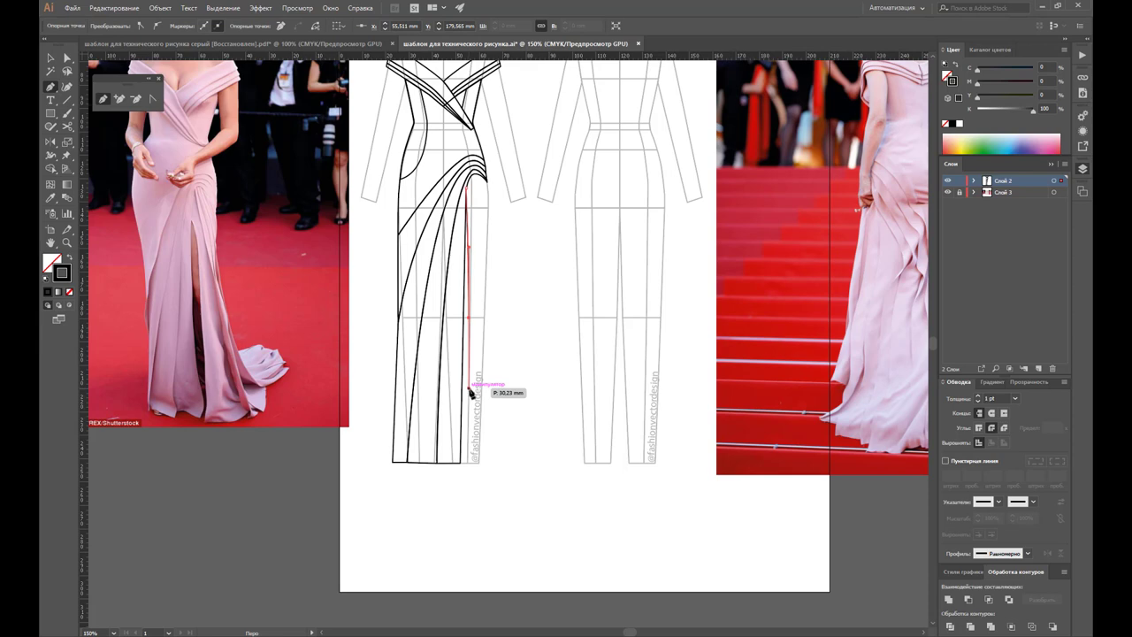
left_click(469, 463)
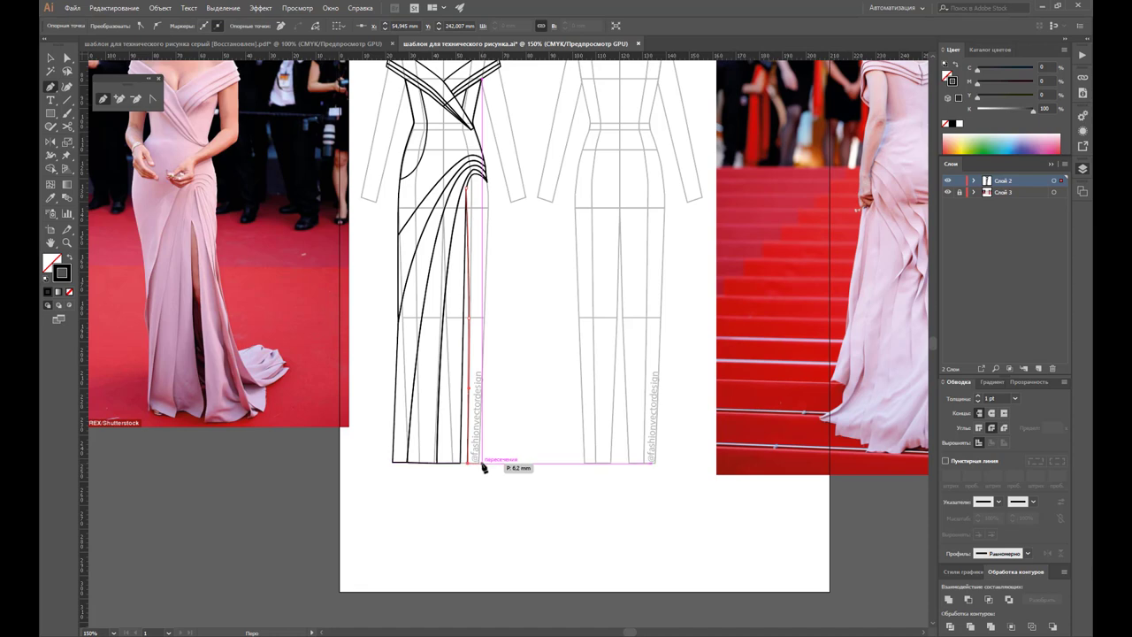
left_click(481, 463)
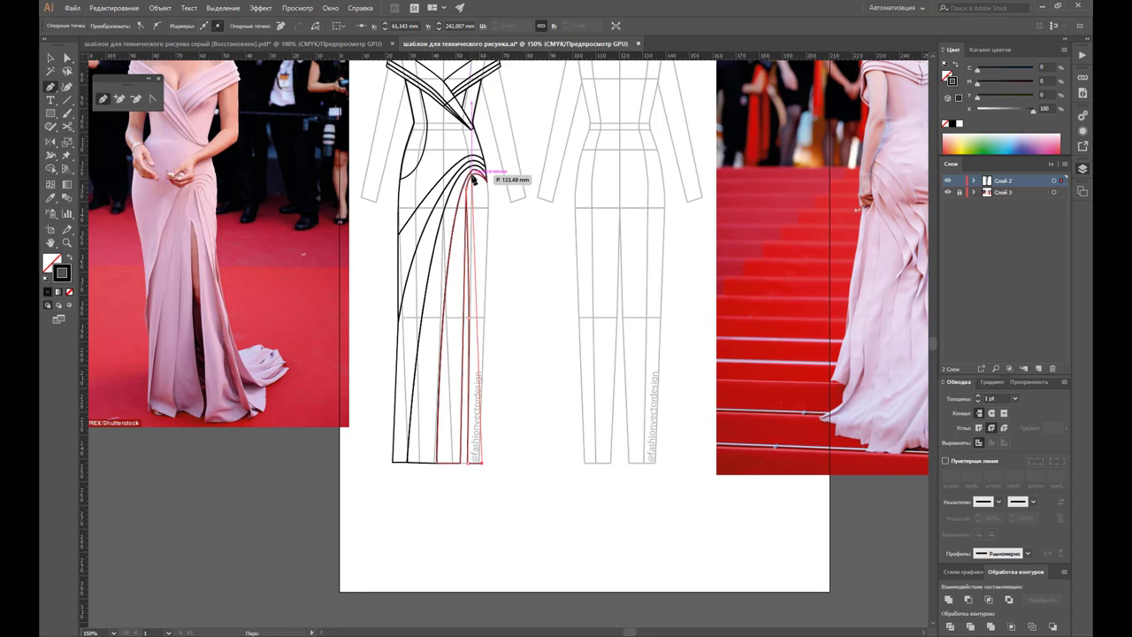
left_click(470, 186)
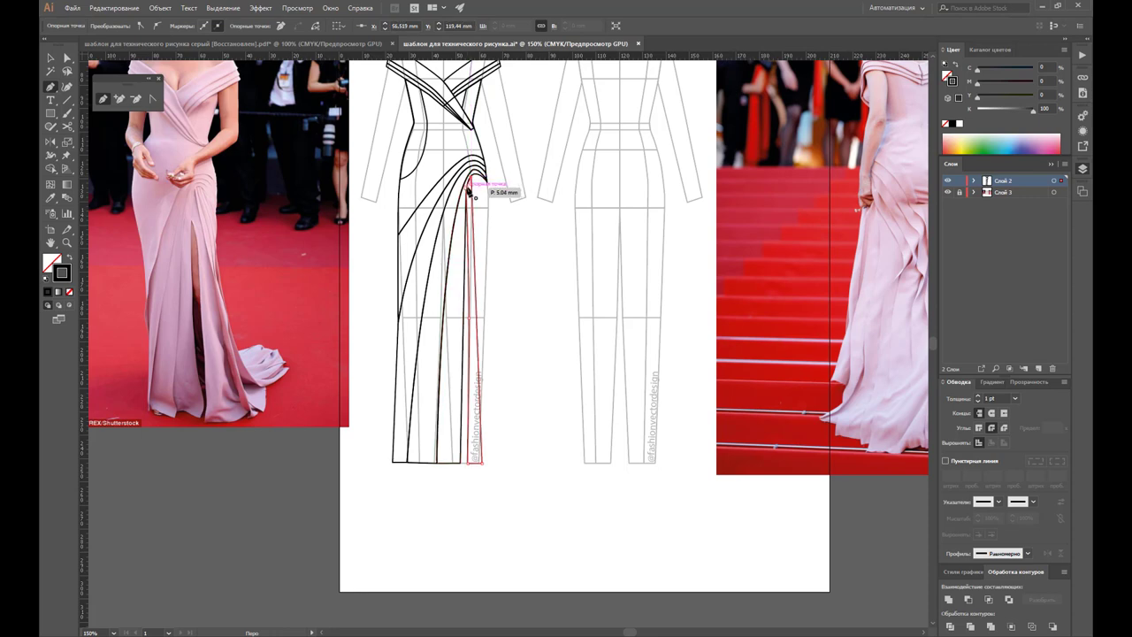
left_click(469, 183)
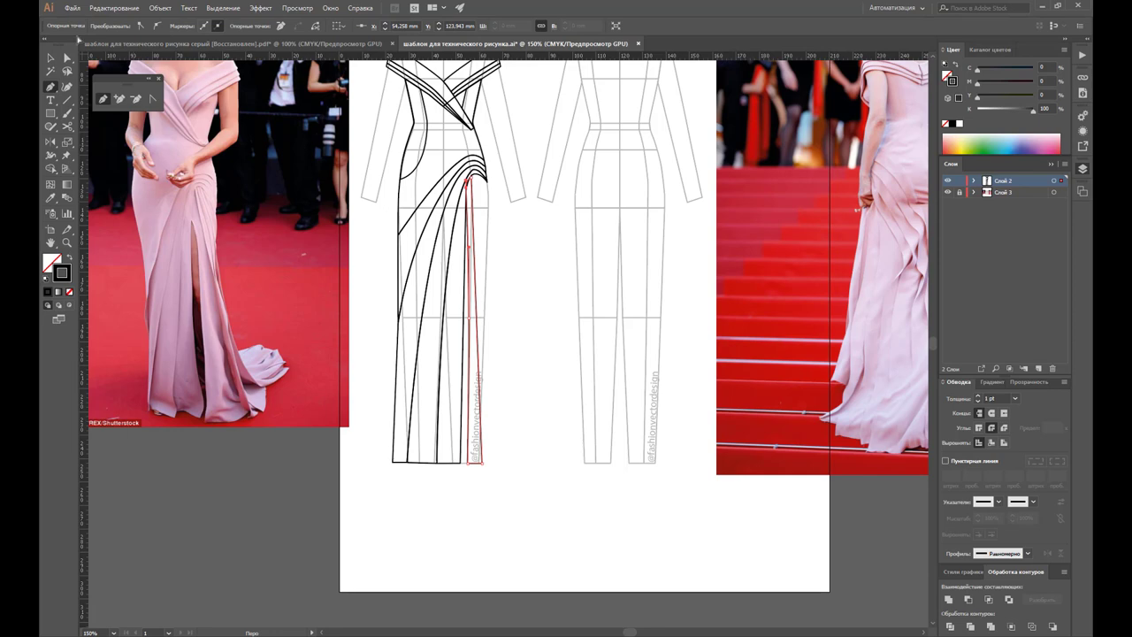
left_click(50, 58)
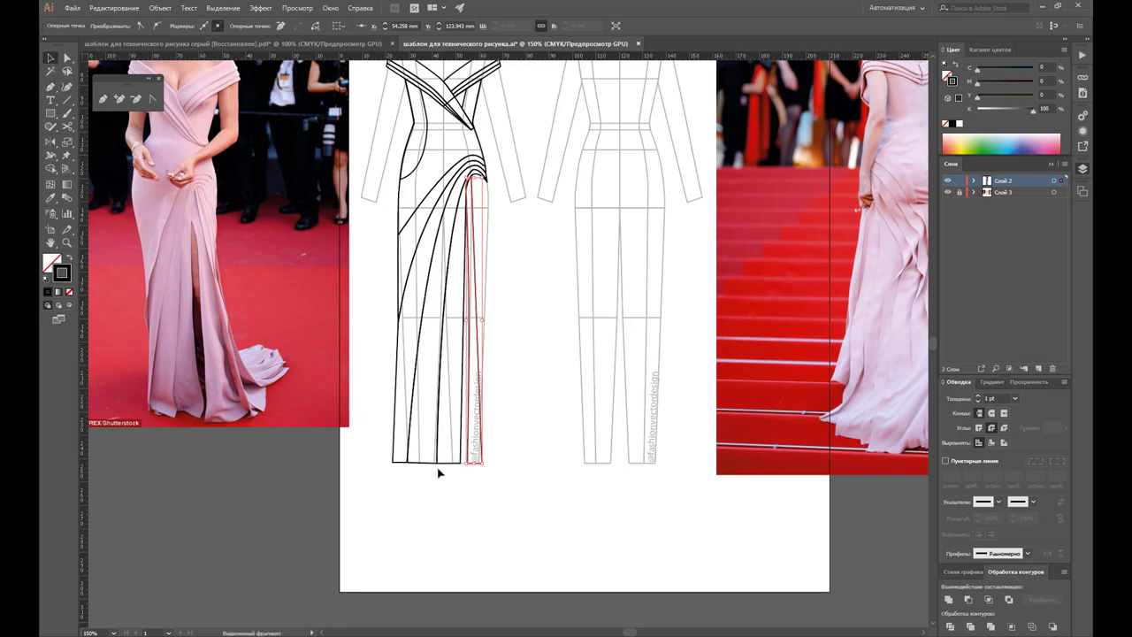
left_click(205, 455)
left_click(67, 242)
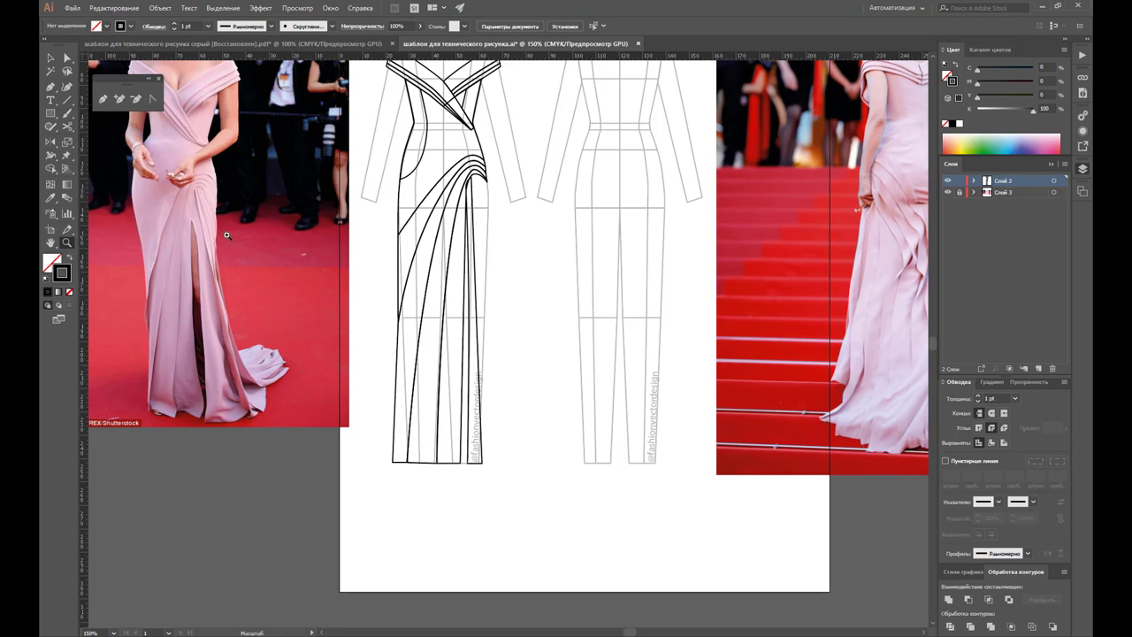
left_click(228, 235)
left_click(473, 312)
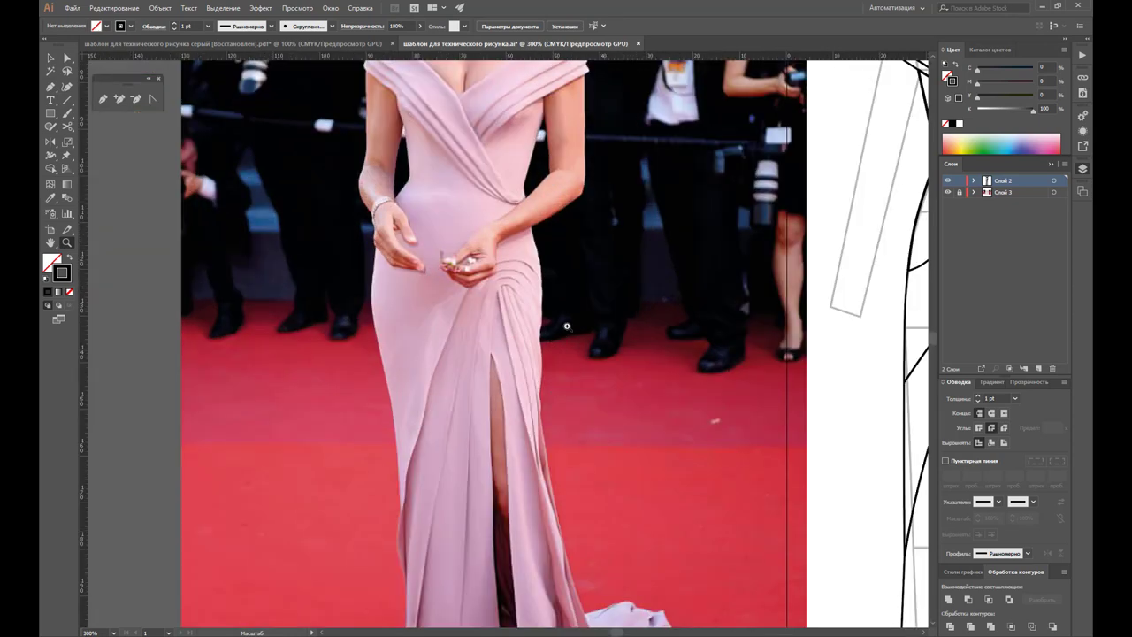
left_click(513, 318)
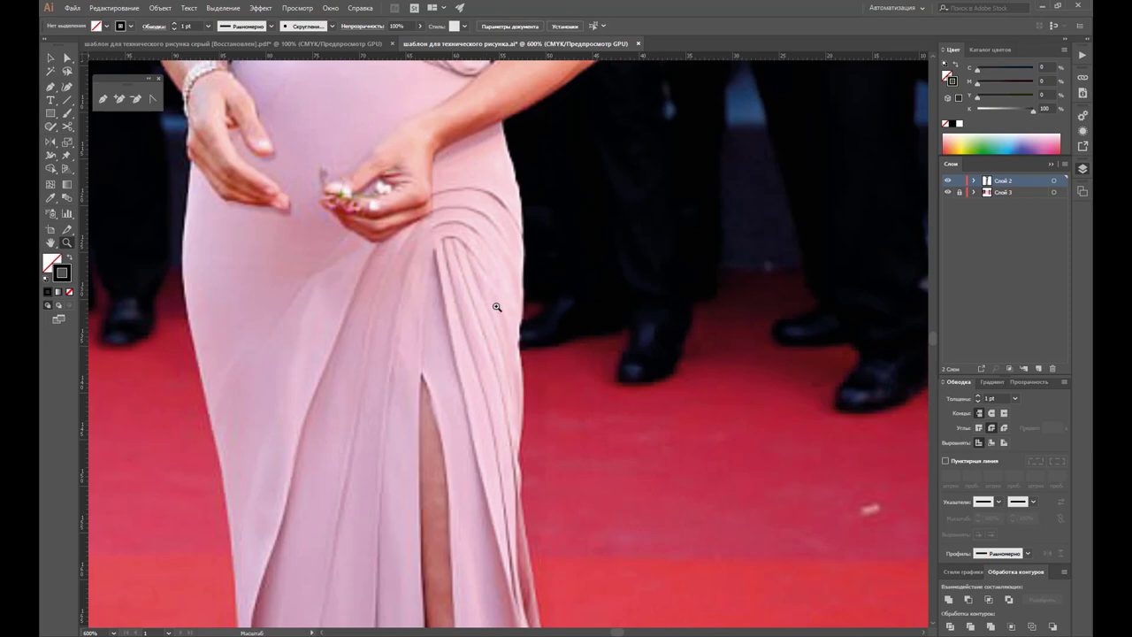
left_click(631, 394, "alt")
left_click(442, 423, "alt")
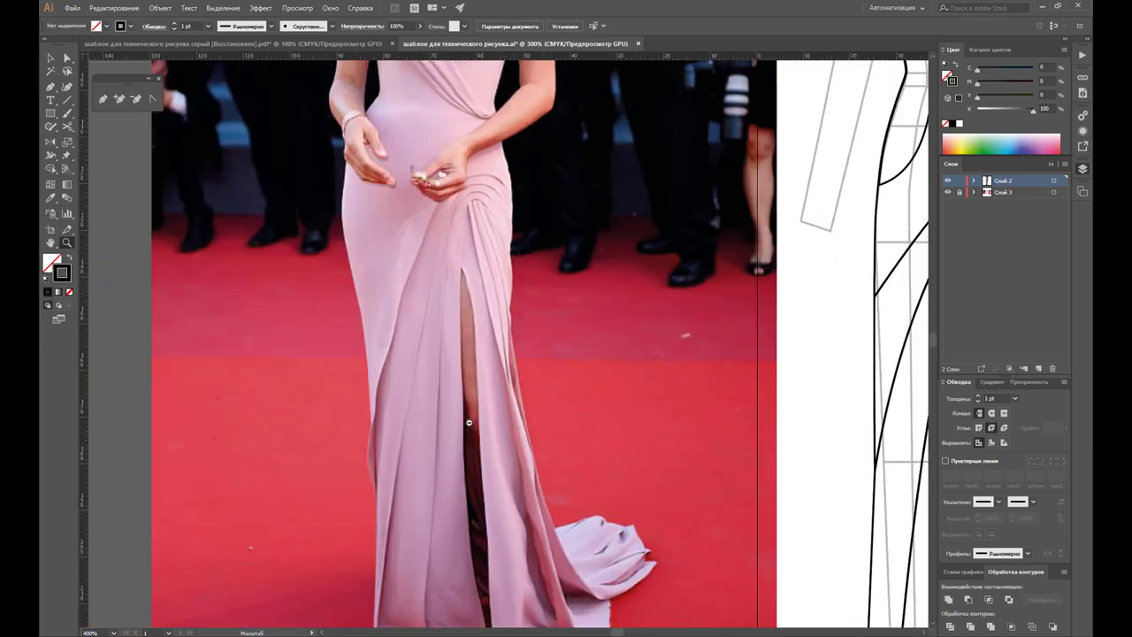
left_click(570, 461, "alt")
left_click(656, 361, "alt")
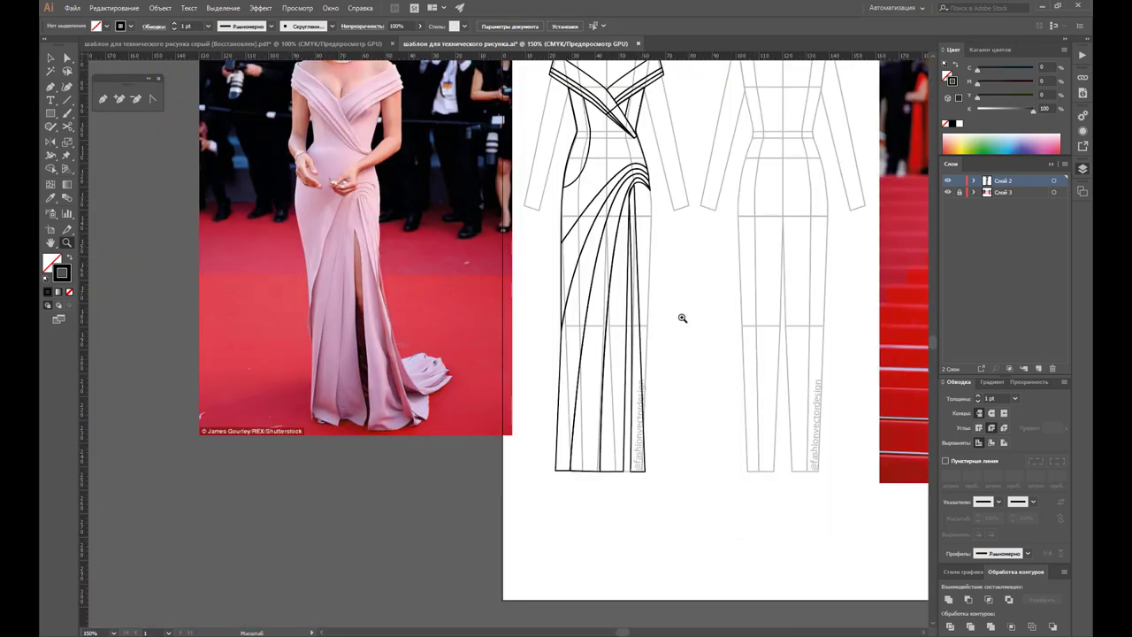
left_click(655, 265)
scroll(459, 206, "down", 1)
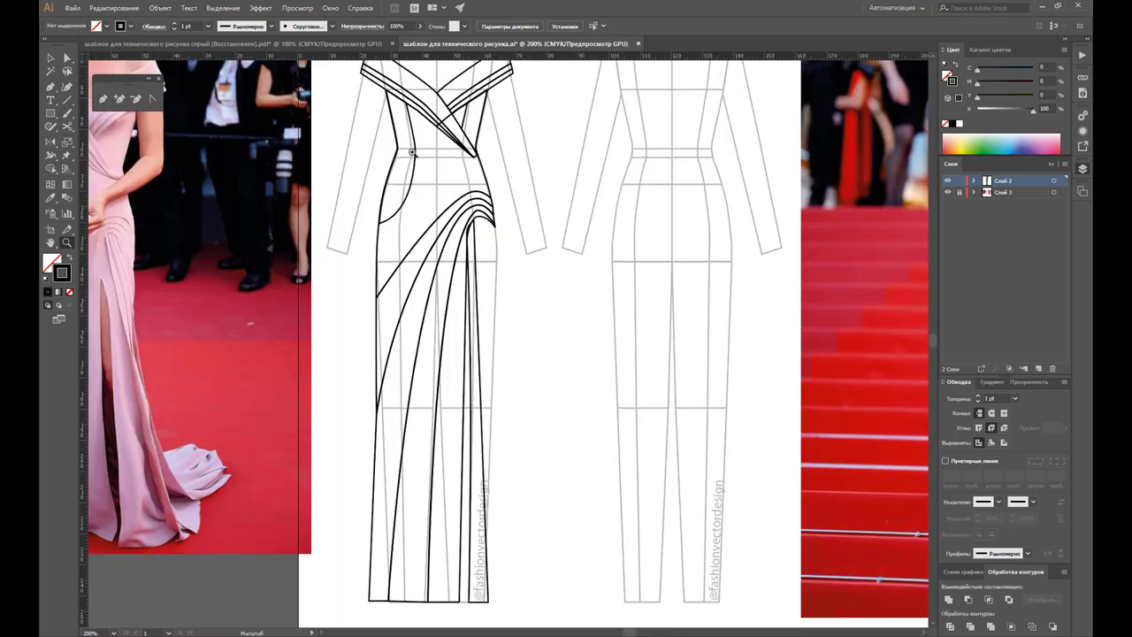
scroll(447, 164, "down", 3)
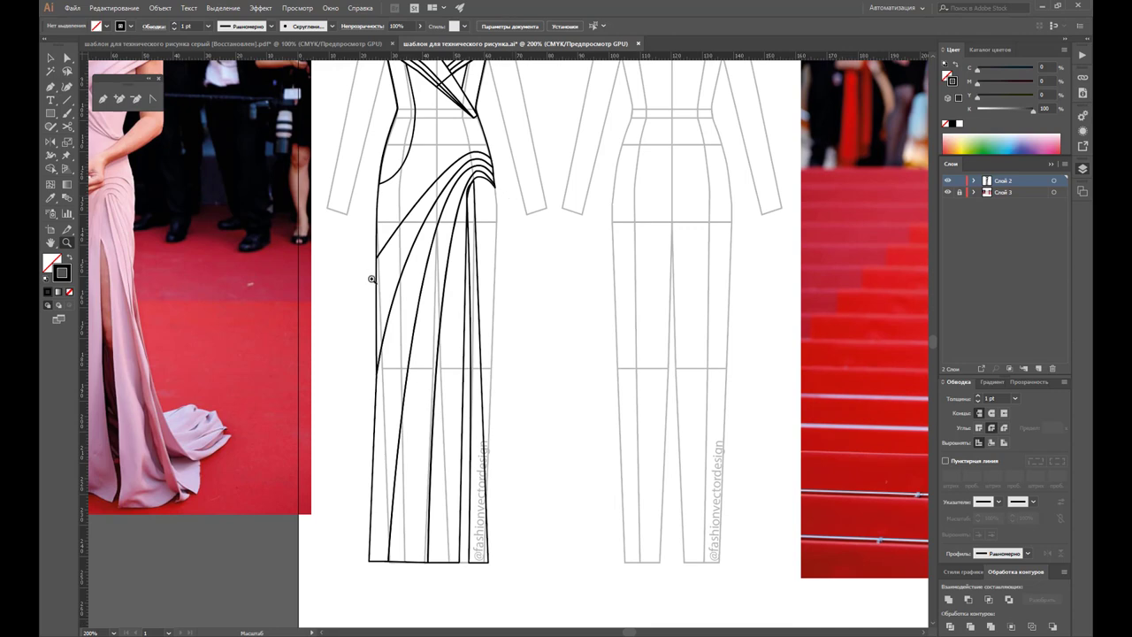
left_click(102, 98)
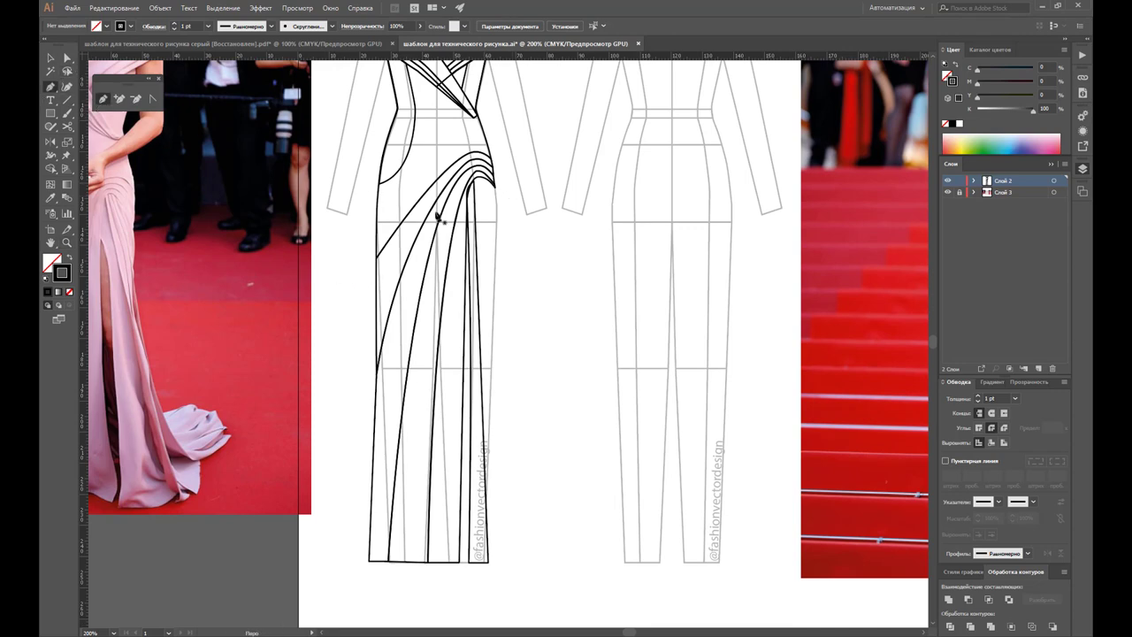
Step: Zoom into the drape and drag the slit strip's top anchor up under the folds
left_click(66, 242)
left_click(481, 226)
left_click(511, 312)
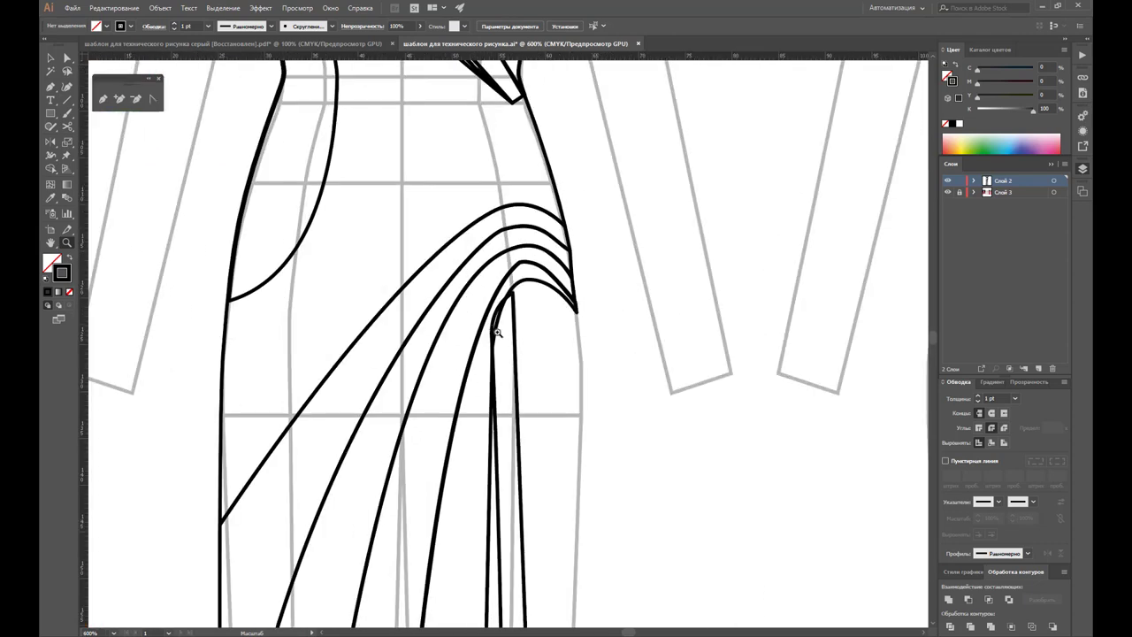
left_click(497, 332)
key("a")
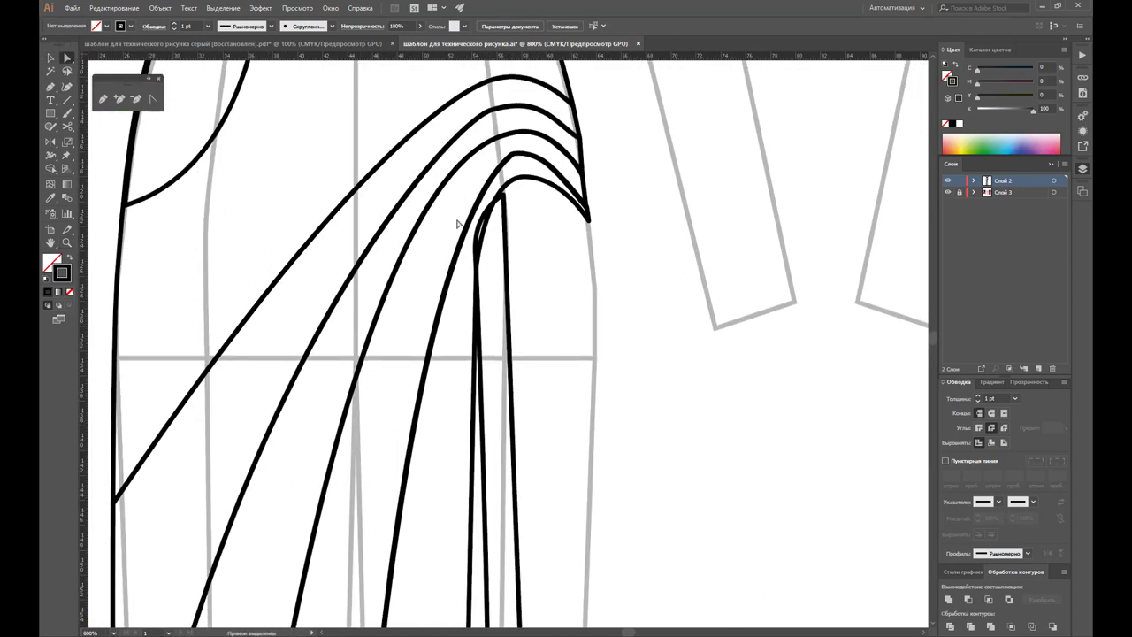
left_click(481, 215)
mouse_move(480, 227)
left_mouse_down()
mouse_move(478, 254)
mouse_move(504, 189)
left_mouse_up()
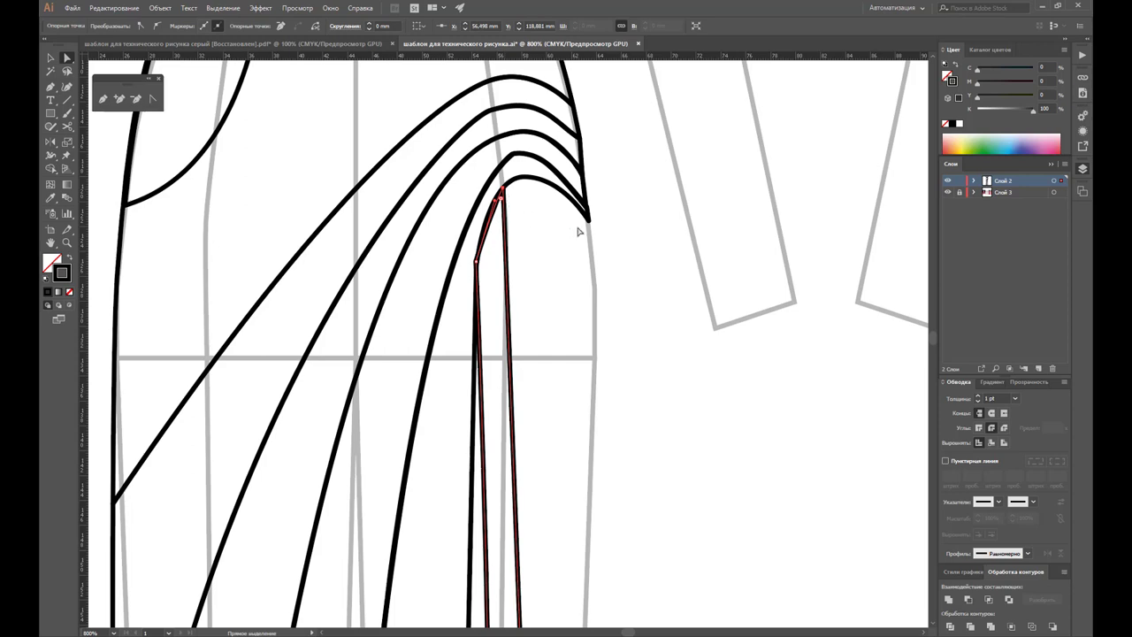
left_click(643, 264)
Step: Zoom back out toward the full front and back flats
key("z")
left_click(567, 270, "alt")
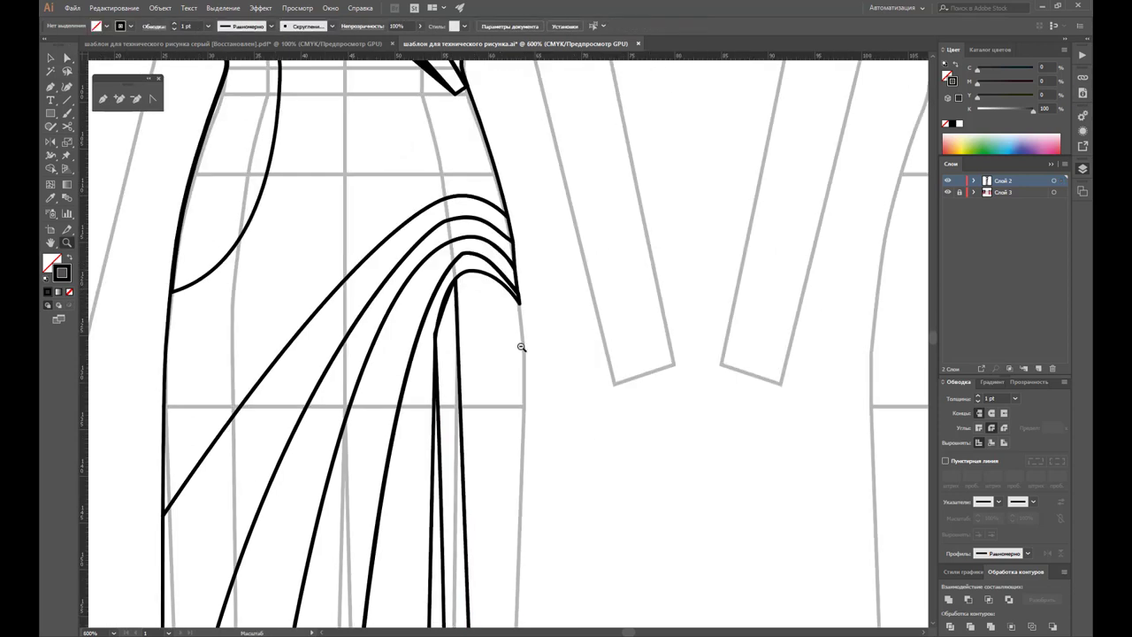
left_click(521, 346, "alt")
left_click(519, 332, "alt")
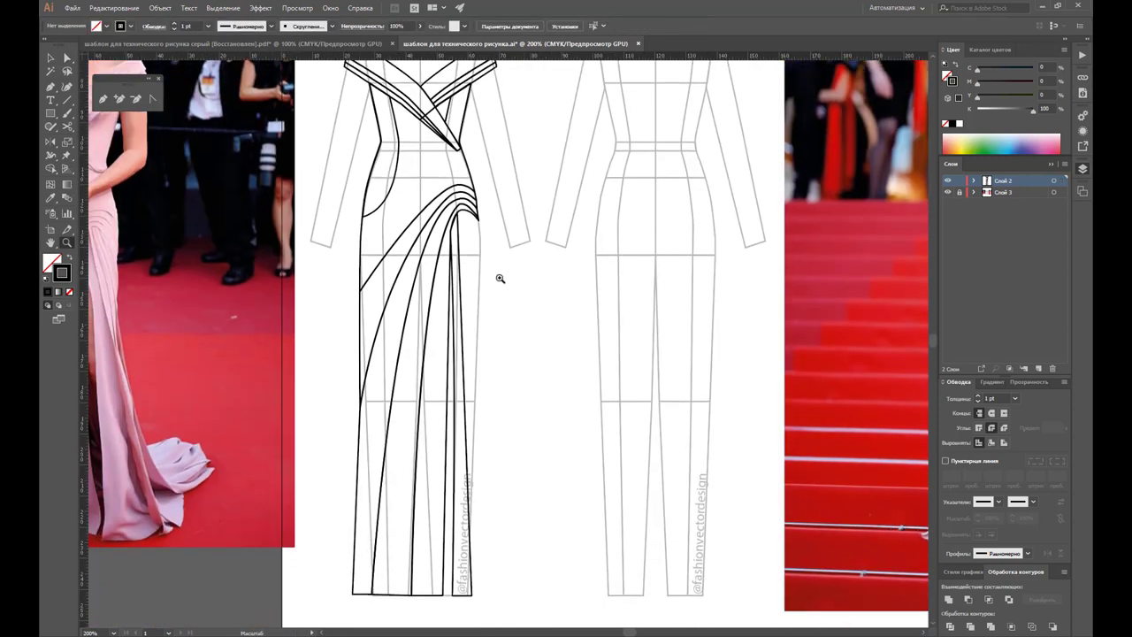
scroll(495, 270, "down", 2)
scroll(493, 263, "up", 1)
Step: Draw a narrow closed panel from the drape's tip down to the hem beside the slit
left_click(509, 325, "alt")
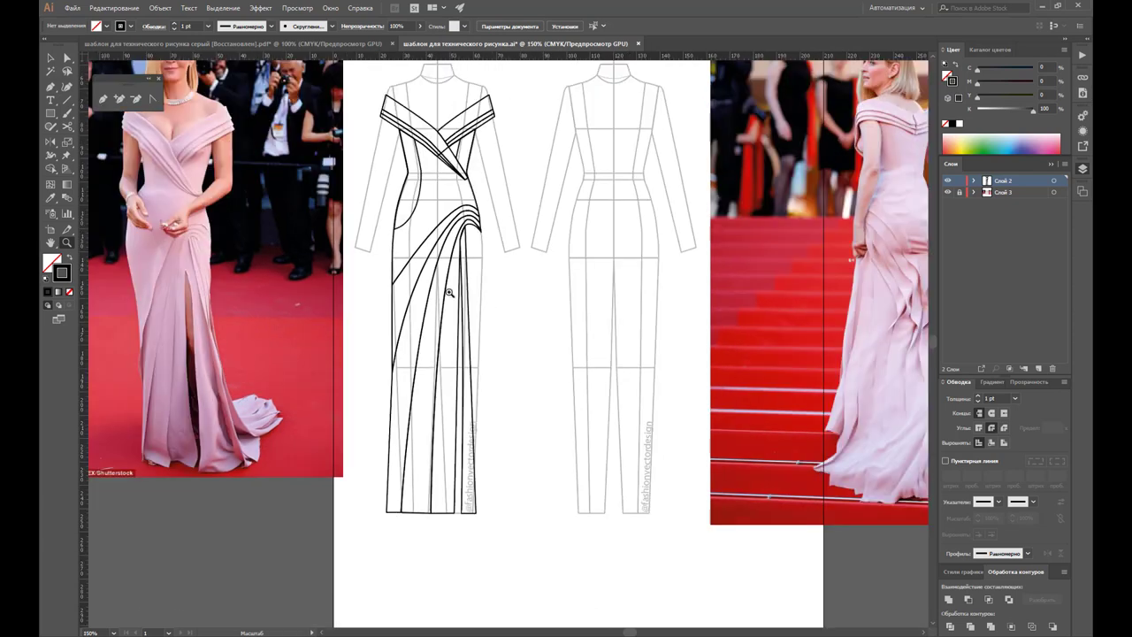
scroll(442, 285, "up", 1)
left_click(467, 338)
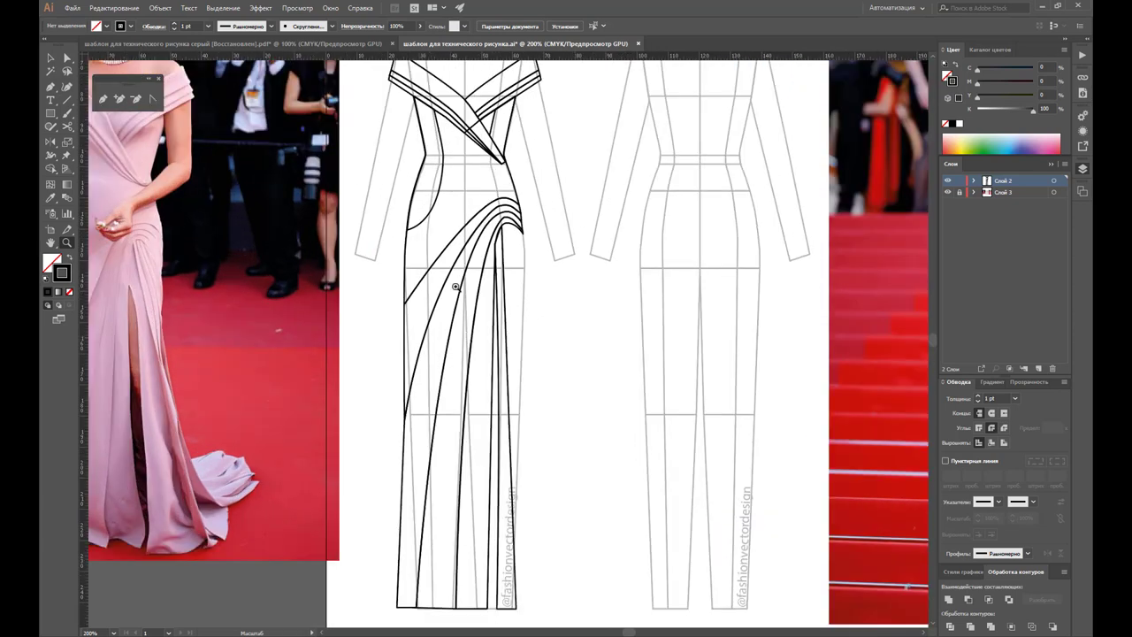
scroll(477, 301, "down", 1)
key("p")
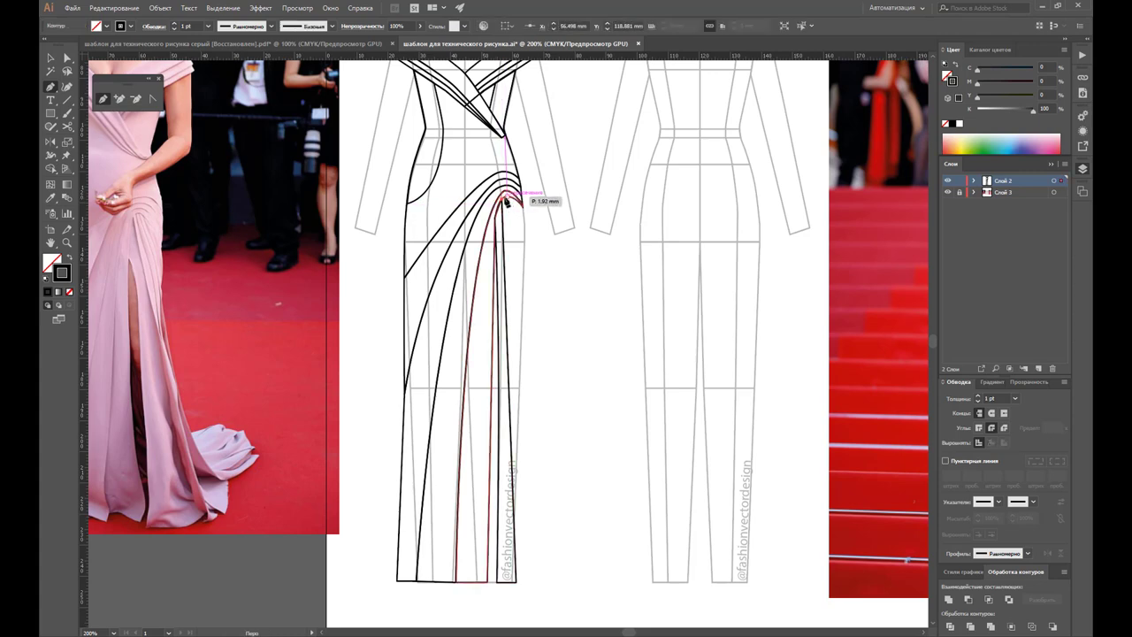
left_click(502, 197)
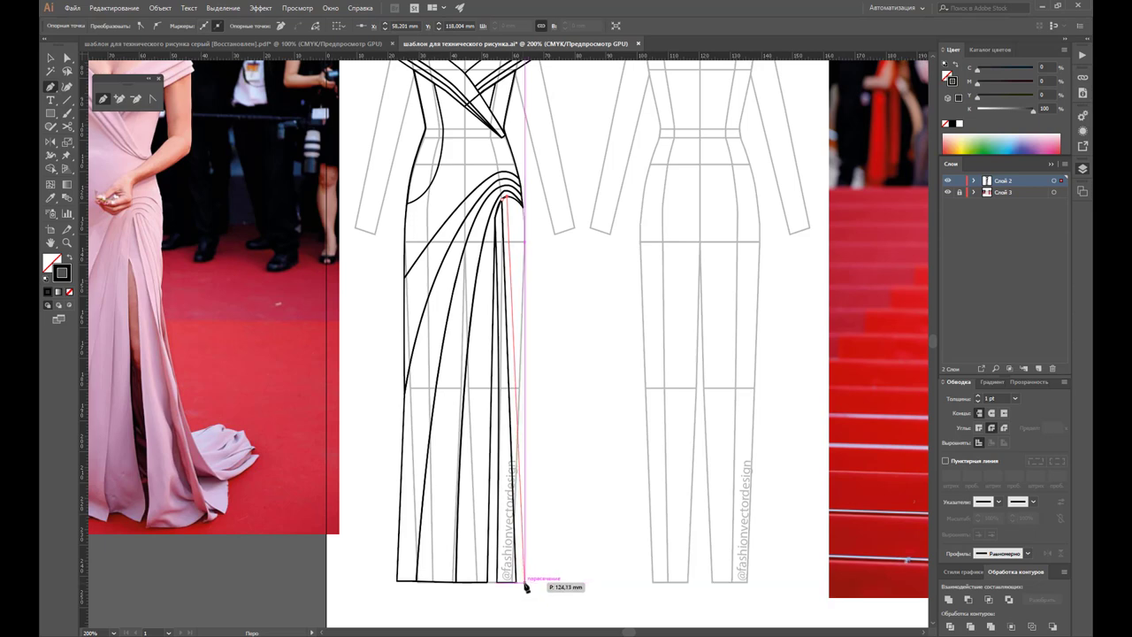
left_click(523, 583)
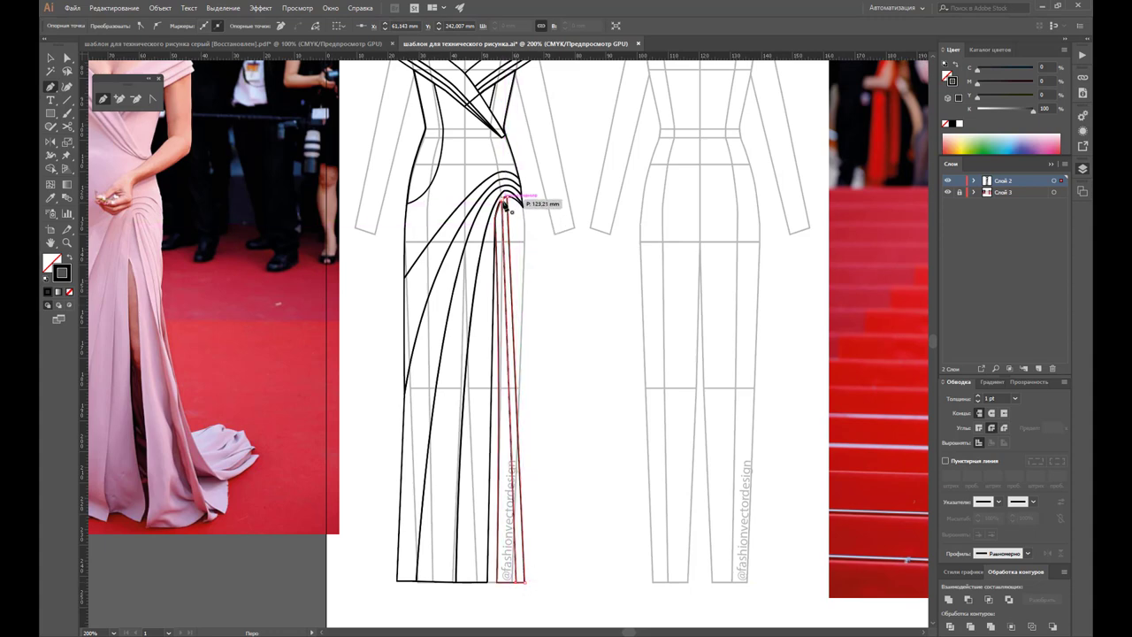
left_click(505, 204)
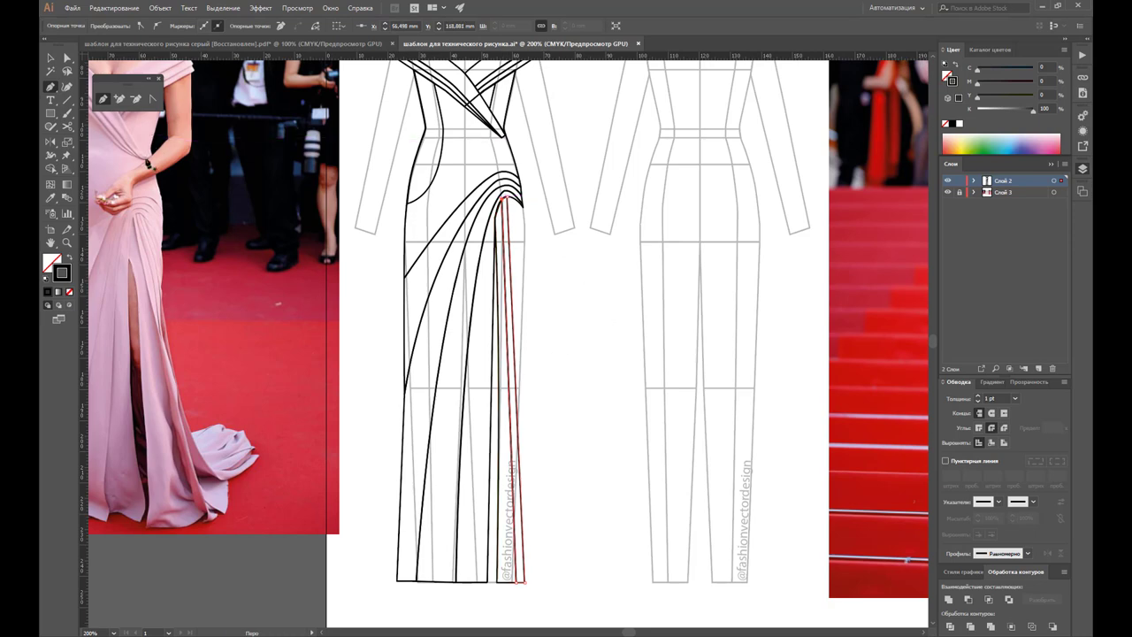
key("v")
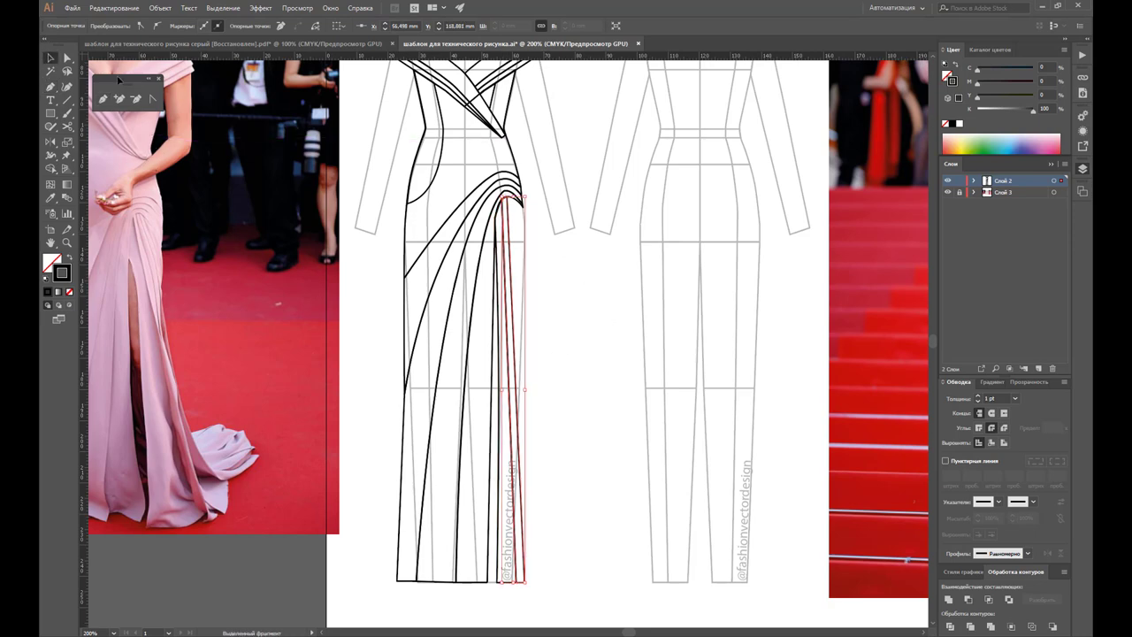
left_click(590, 277)
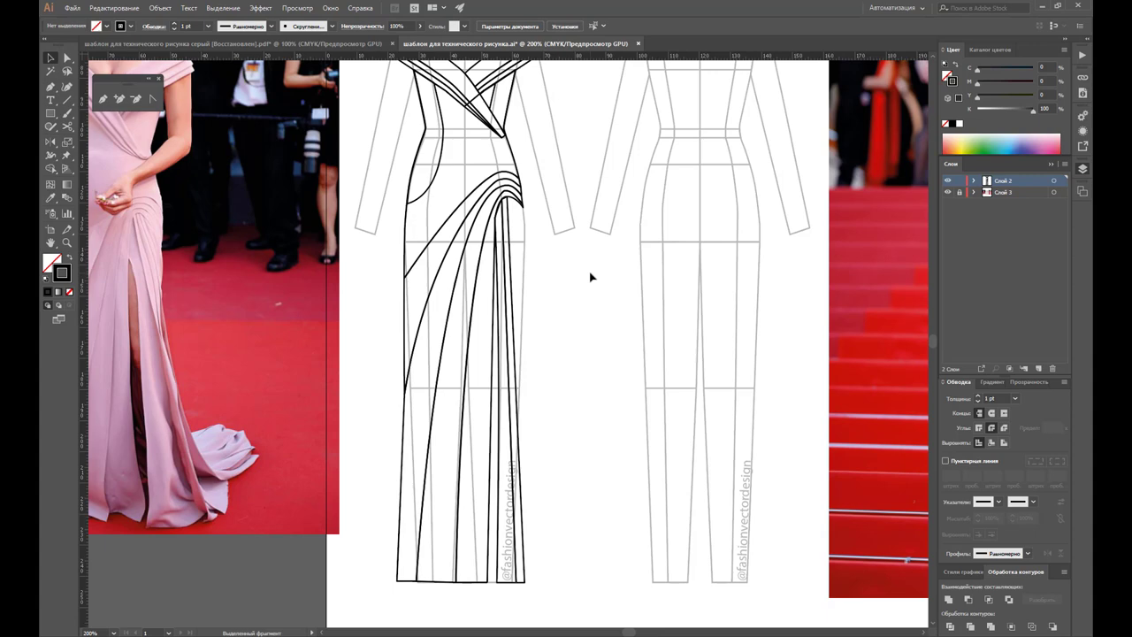
Step: Draw a second narrow closed panel from the drape's end down to the hem
left_click(102, 98)
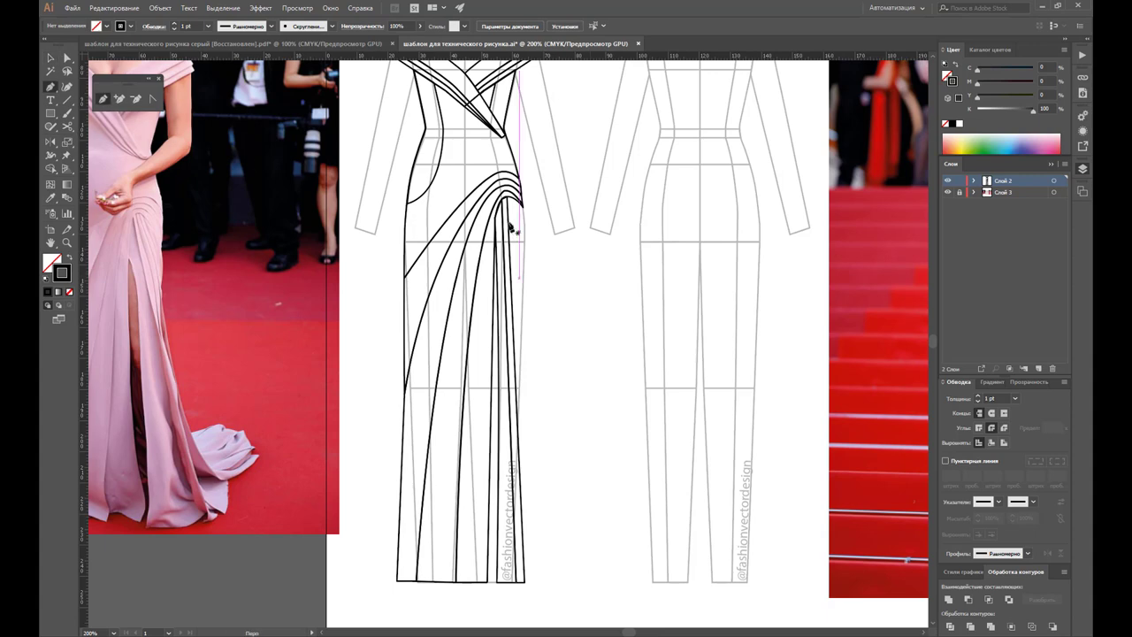
left_click(515, 202)
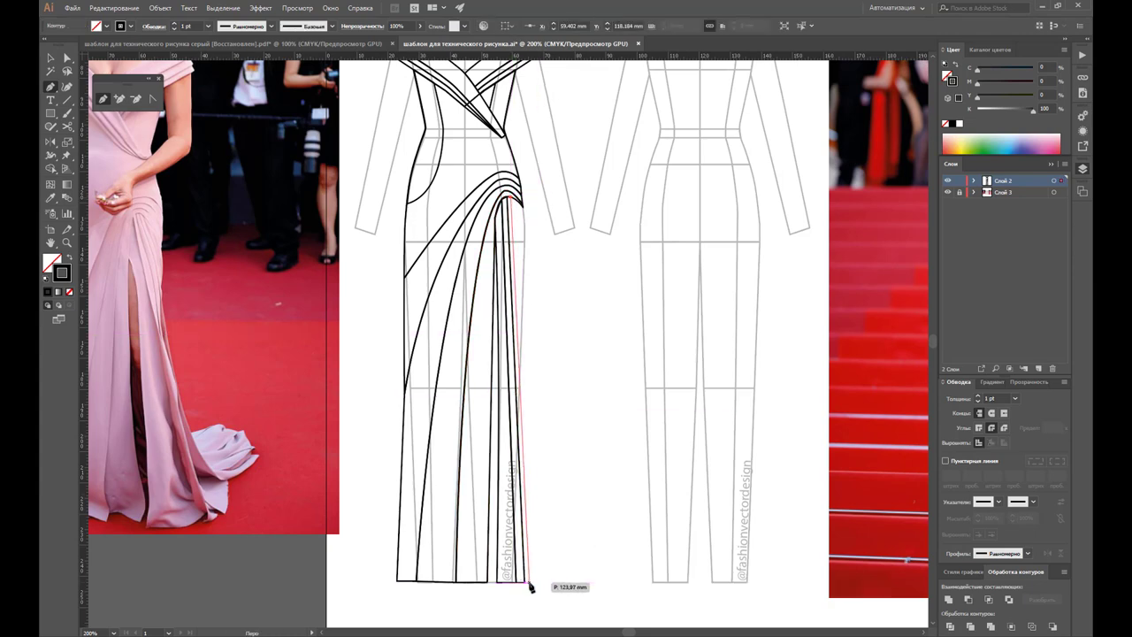
left_click(525, 585)
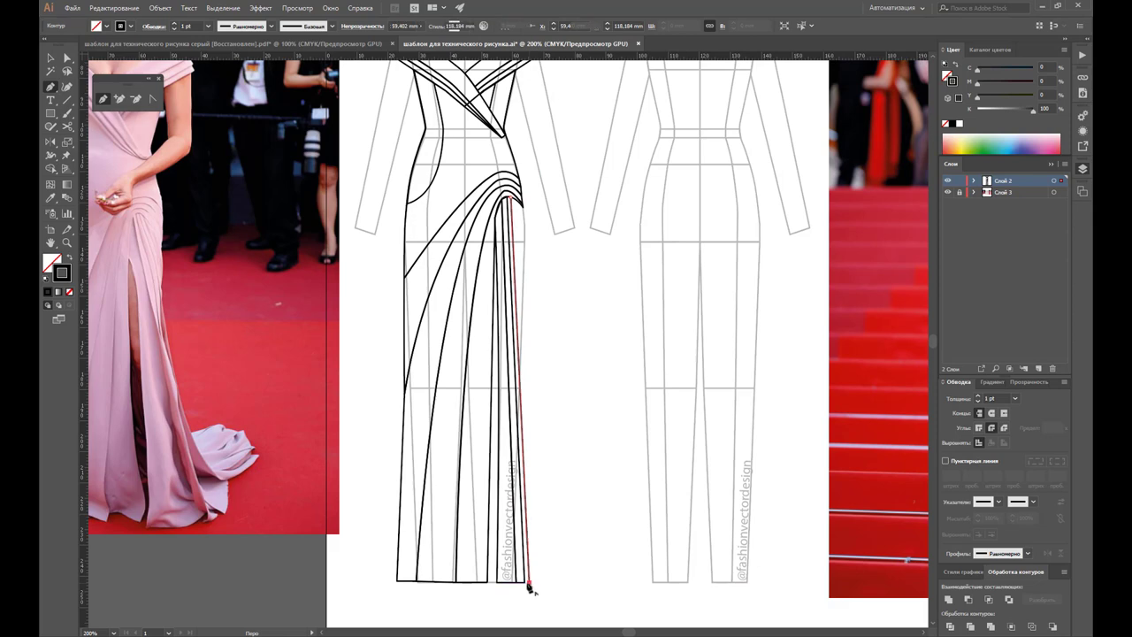
left_click(510, 202)
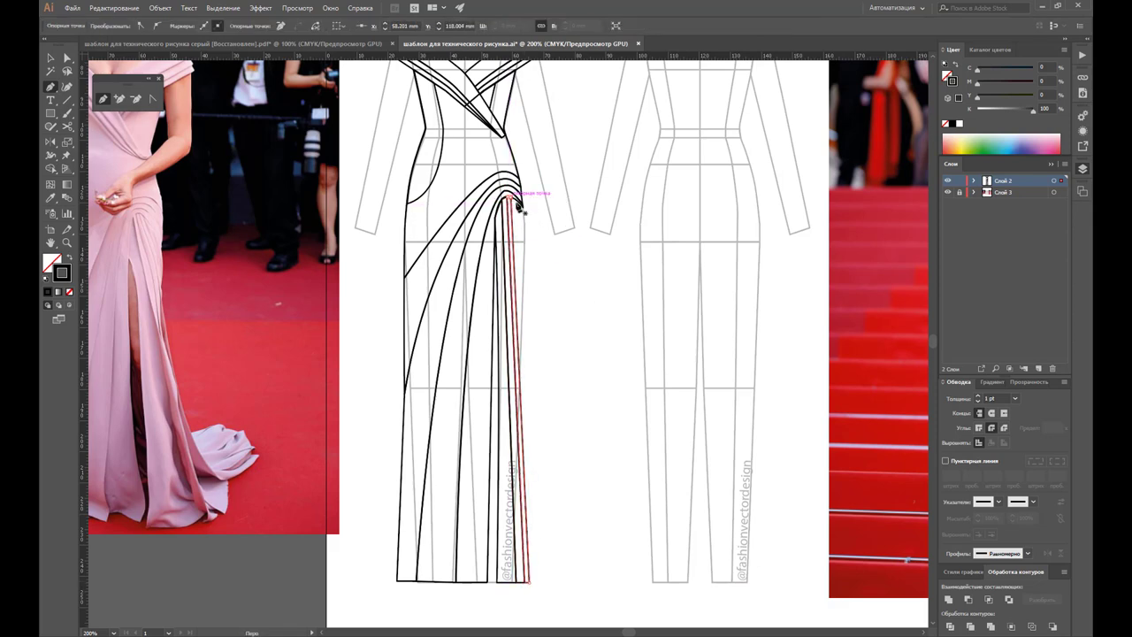
key("v")
left_click(541, 273)
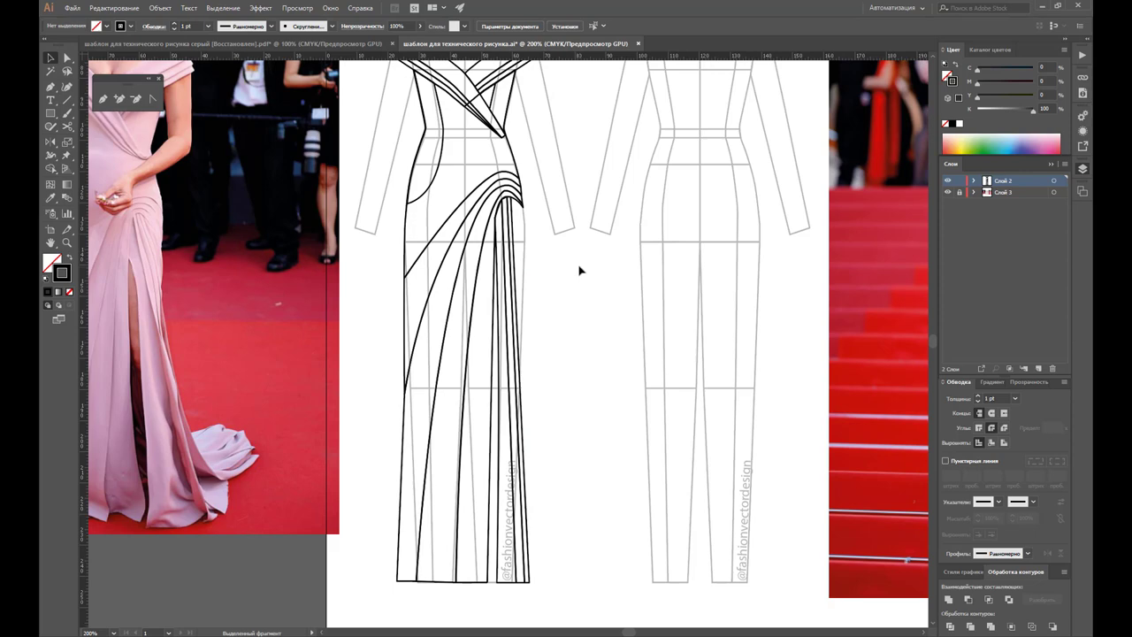
scroll(575, 318, "up", 1)
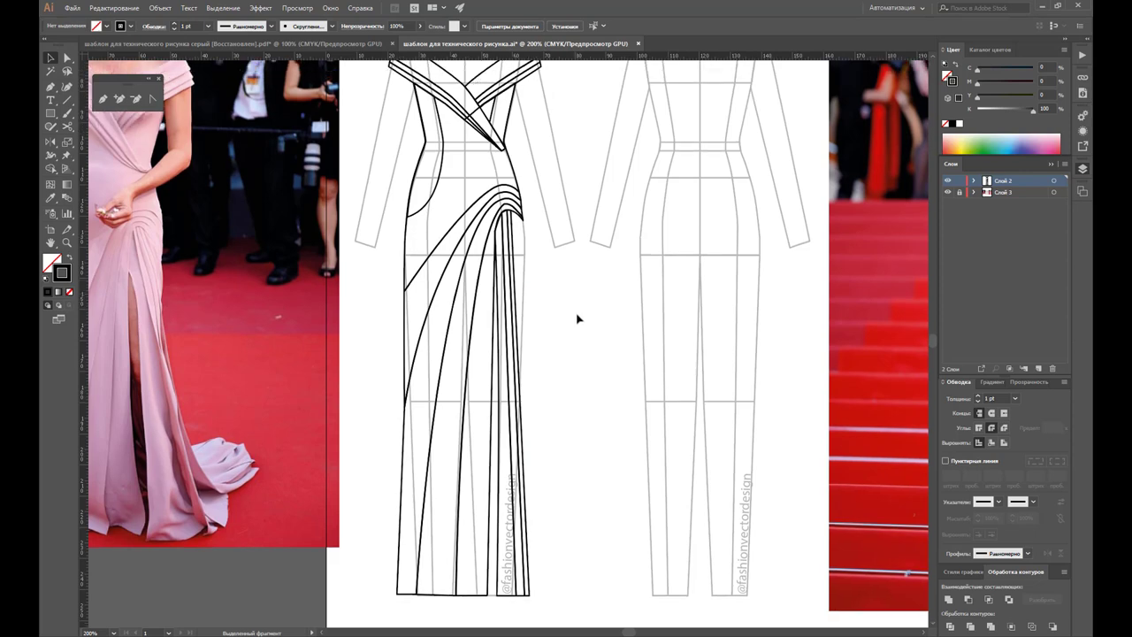
Step: Extend the drape line toward the hem and nudge its bottom anchor right
left_click(102, 98)
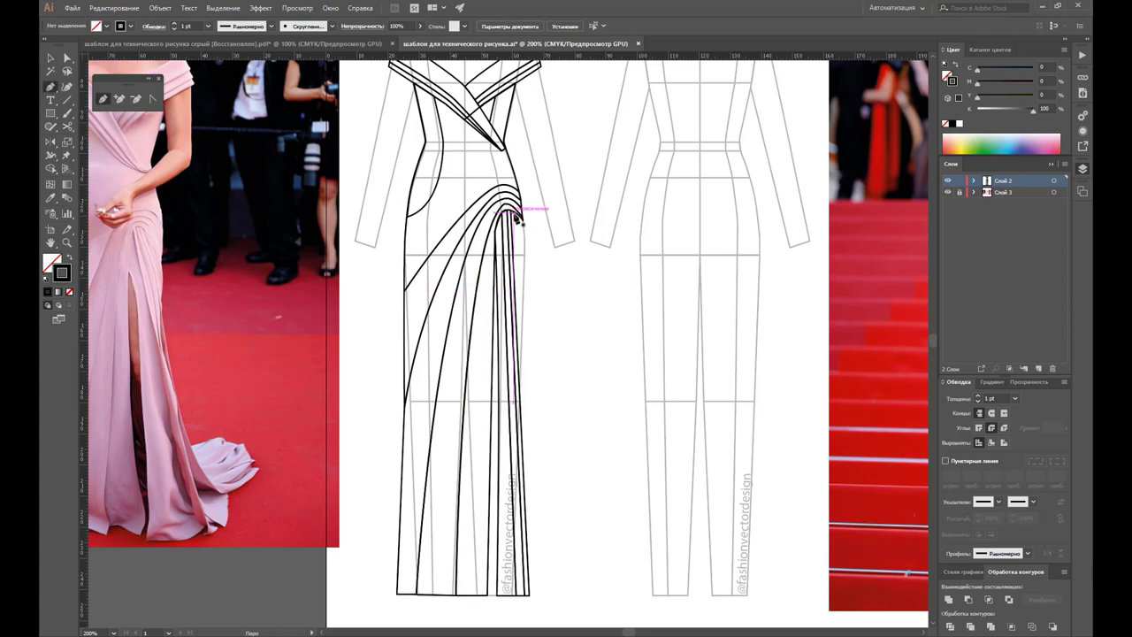
left_click(519, 220)
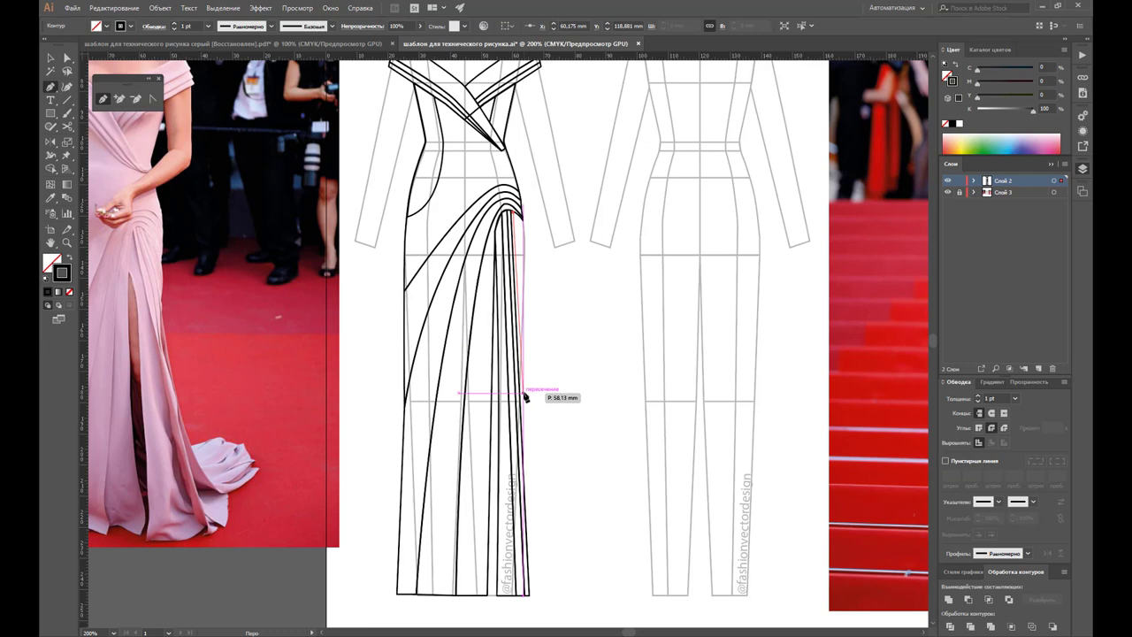
left_click(524, 398)
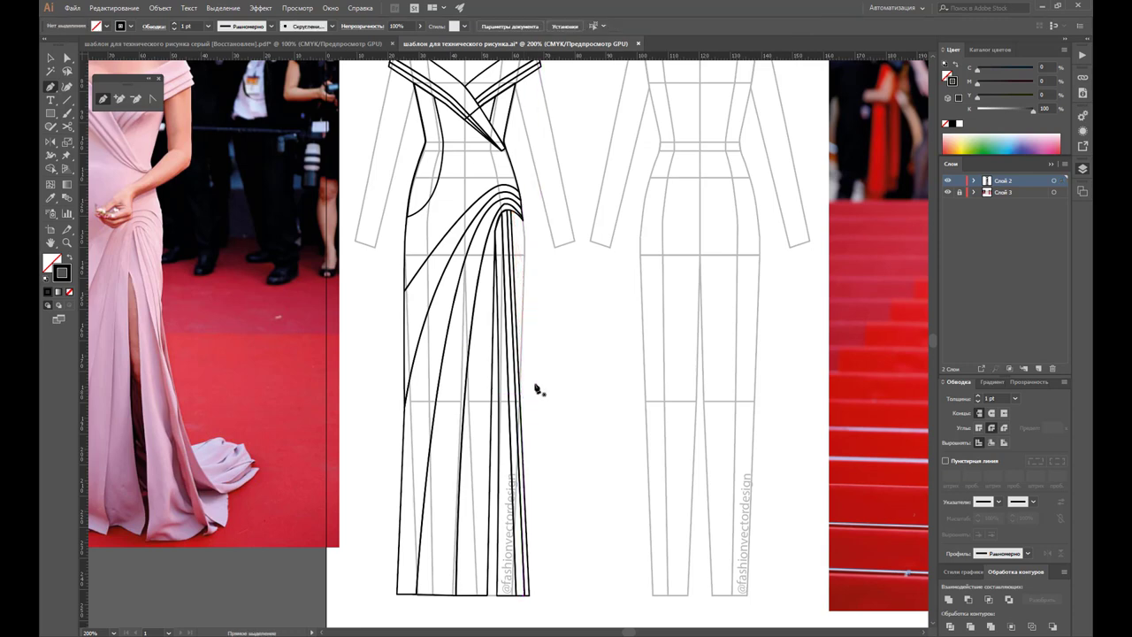
left_click(66, 58)
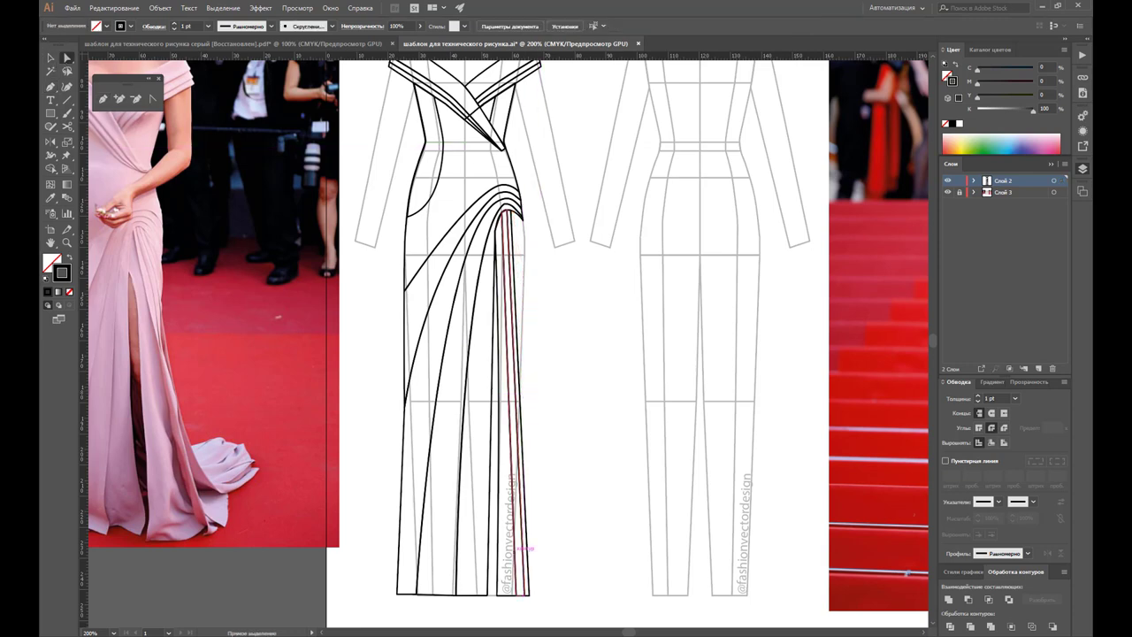
left_click(529, 597)
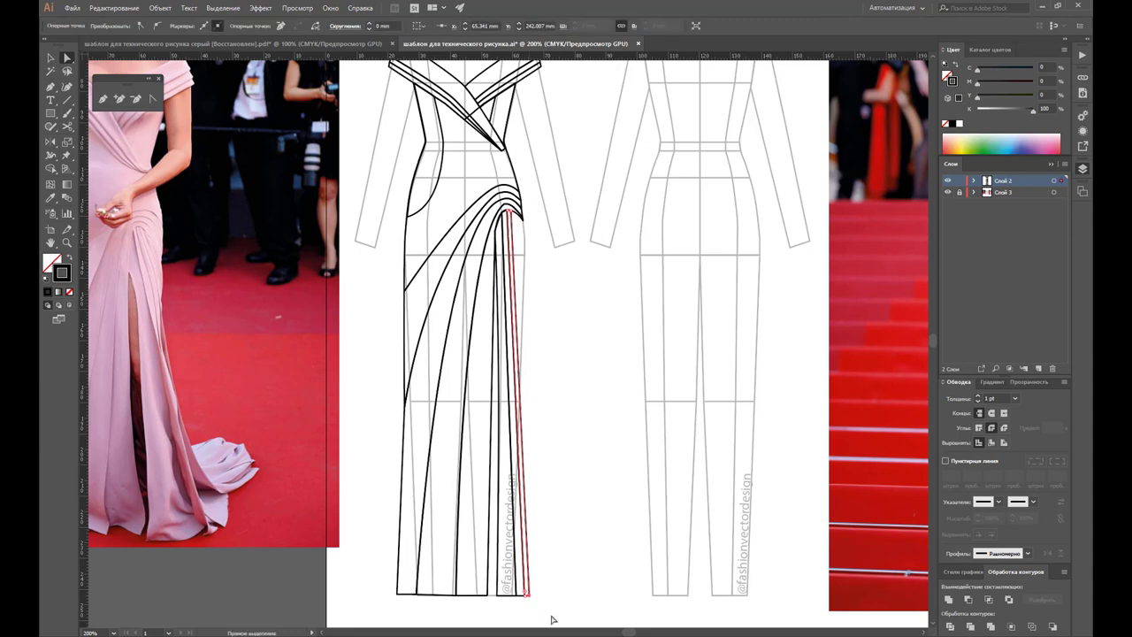
key("Right")
key("Right")
key("Right")
key("Right")
key("Right")
key("Right")
key("Right")
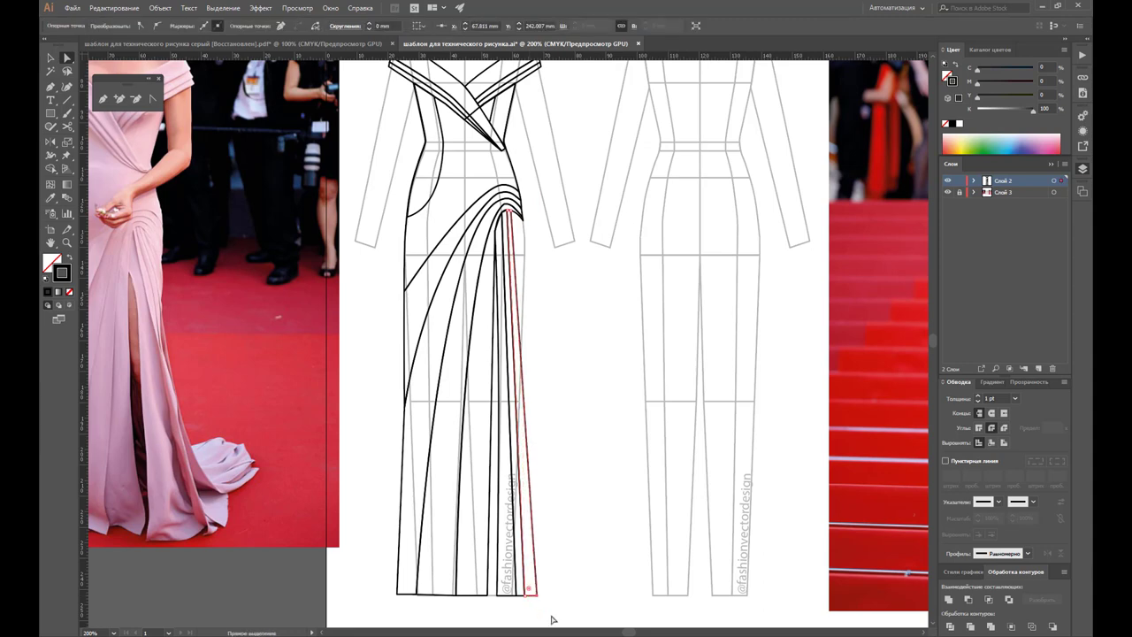
Step: Draw a closed curved fold line from the drape's end down toward the hem
left_click(102, 98)
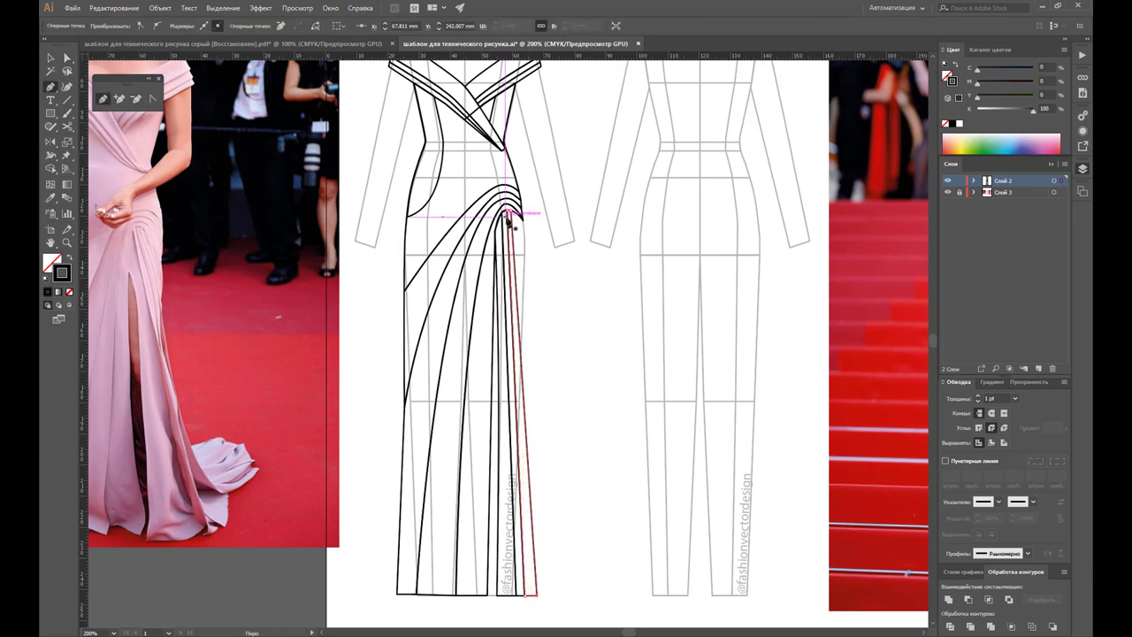
left_click(516, 214)
left_click_drag(519, 214, 524, 359)
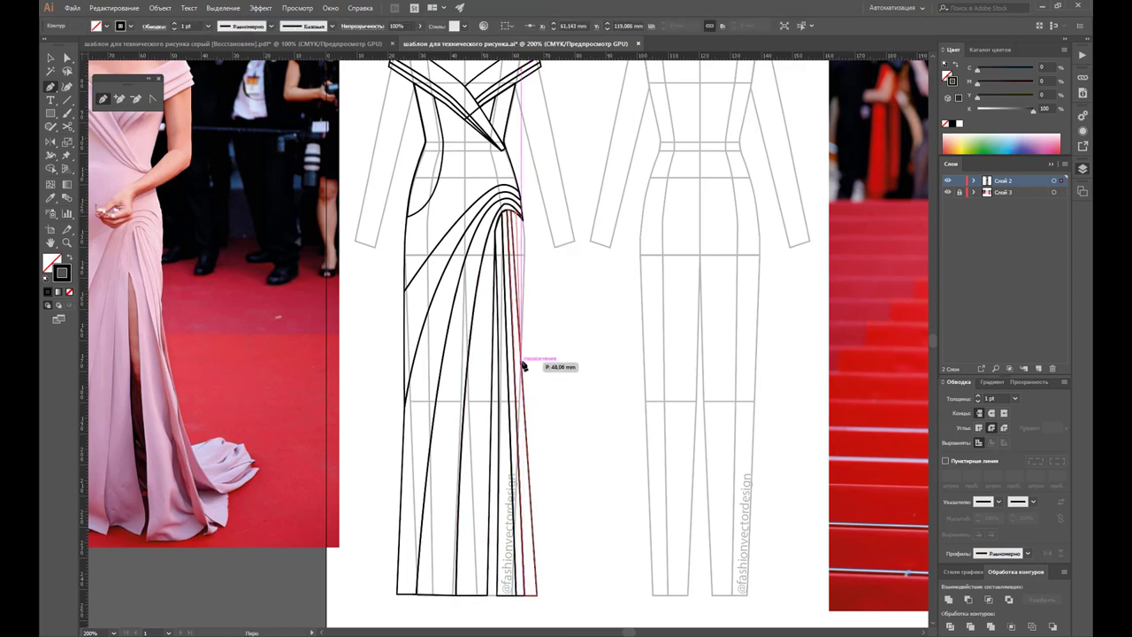
left_click(517, 215)
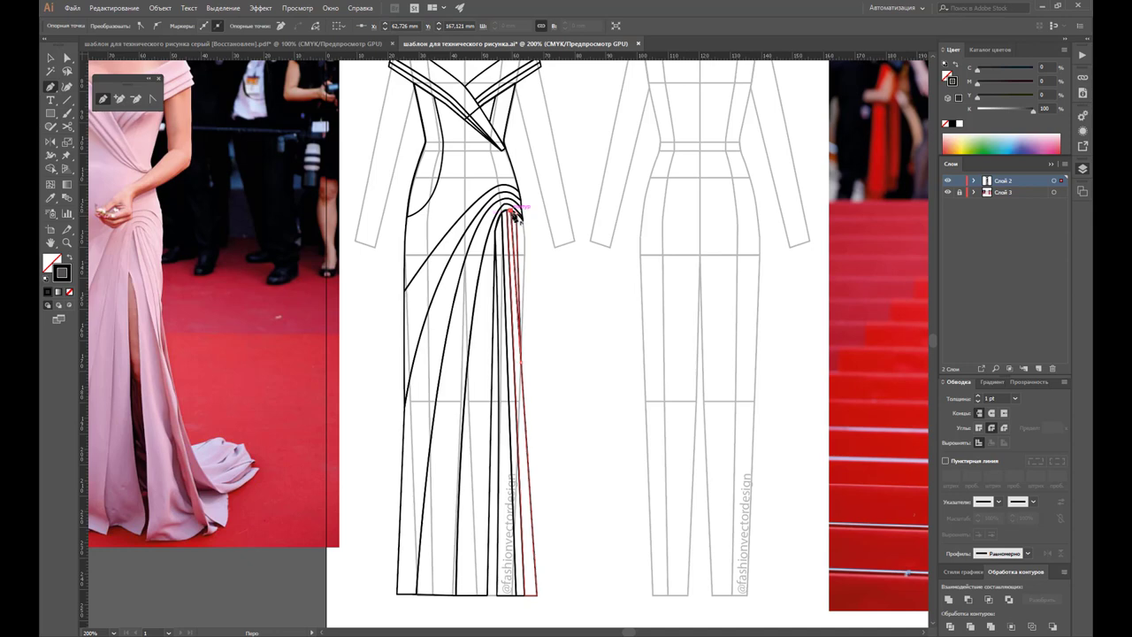
key("v")
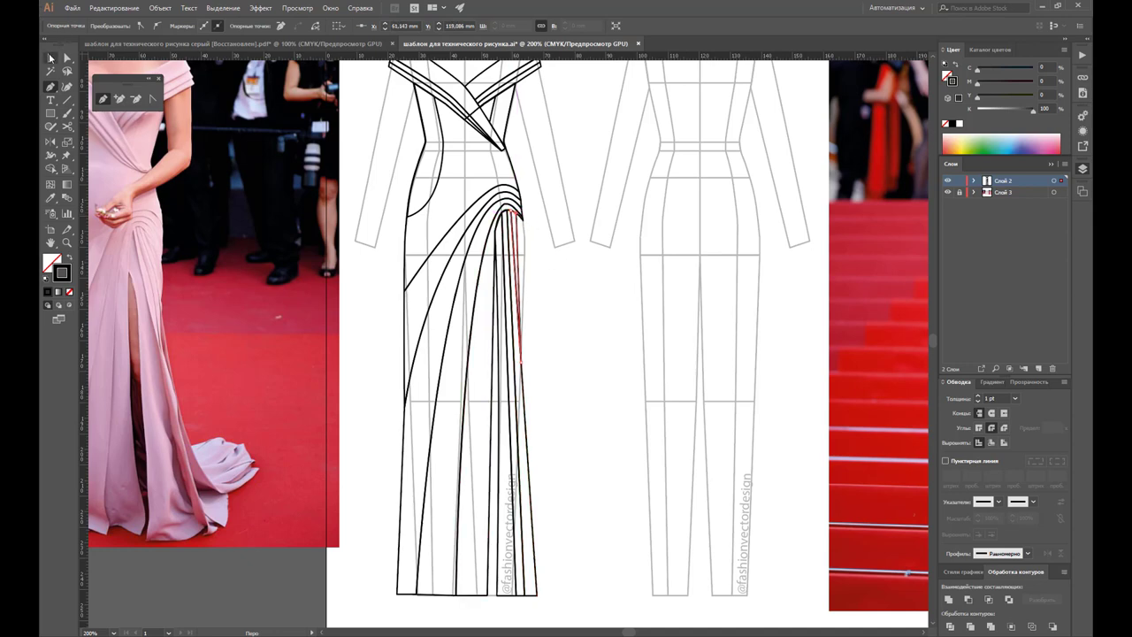
left_click(594, 377)
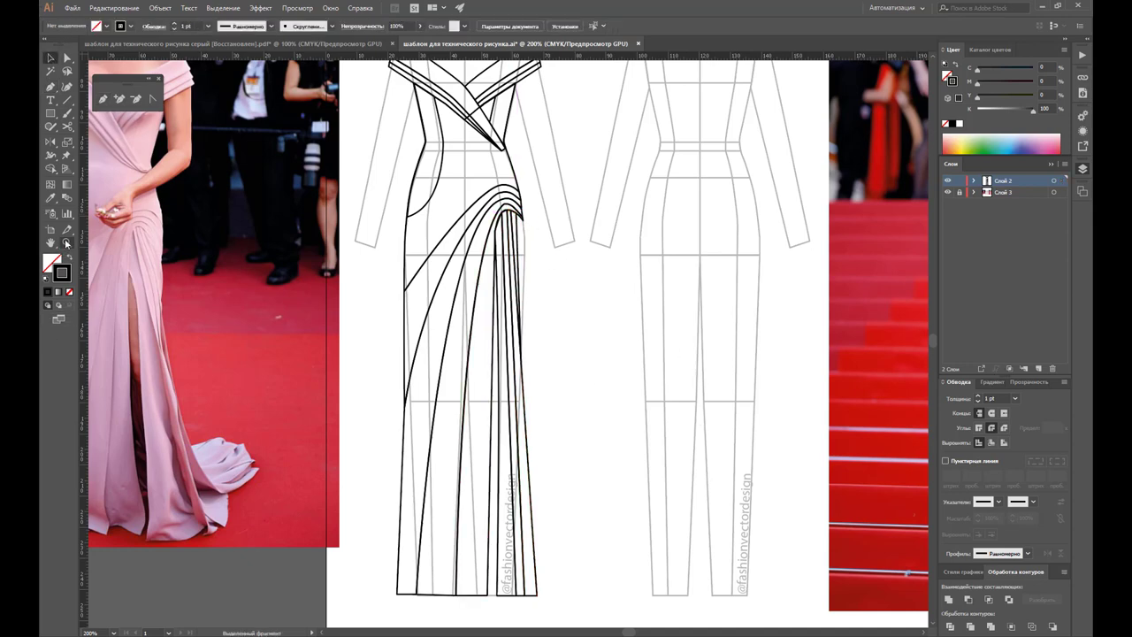
Step: Zoom in and draw a narrow closed pleat from the drape's curled end to the hem
key("z")
left_click(531, 287)
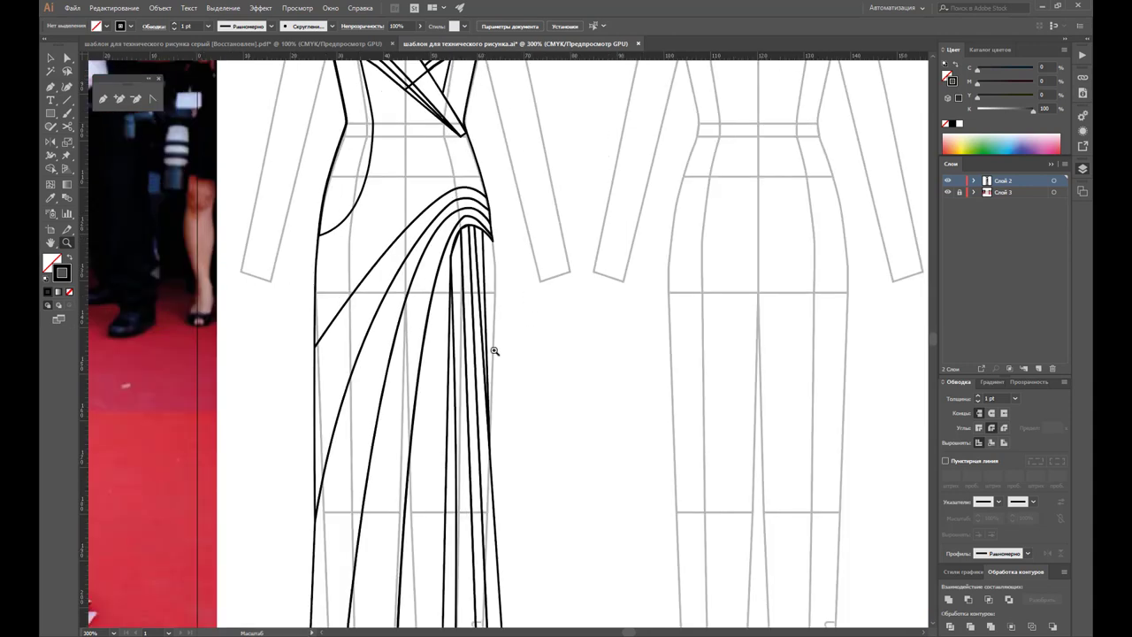
left_click(496, 352)
left_click(526, 317)
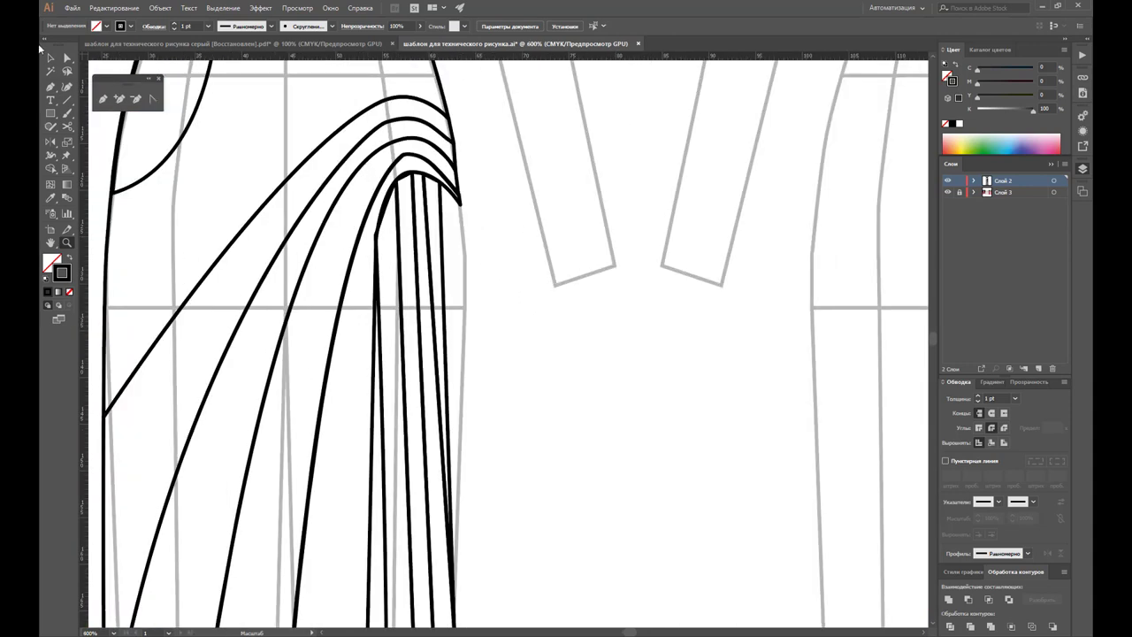
left_click(103, 98)
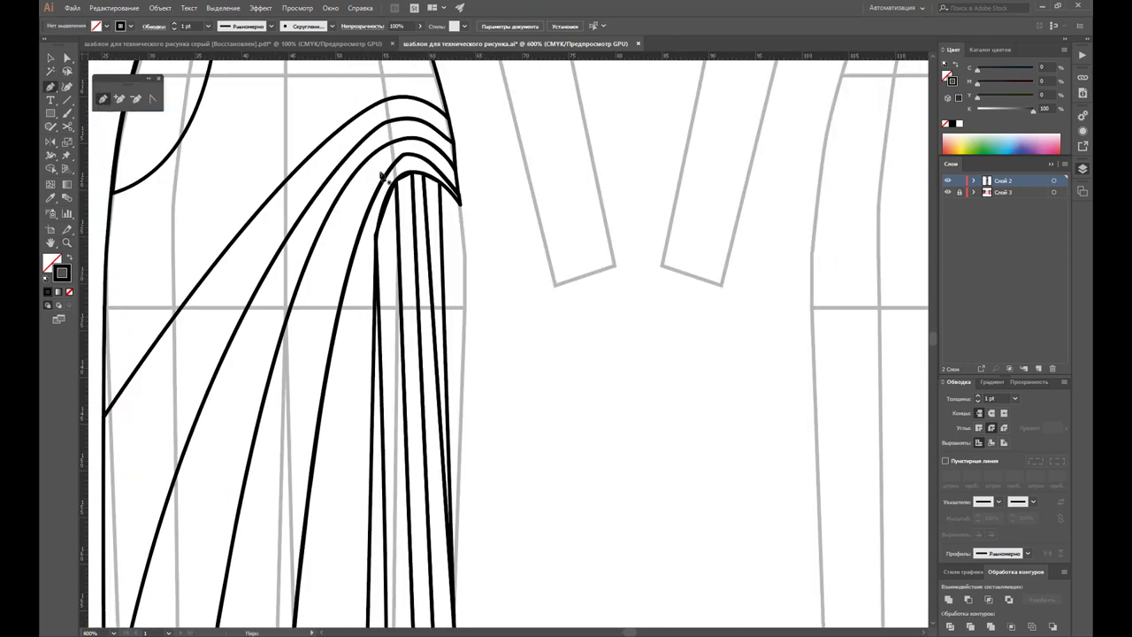
left_click(460, 203)
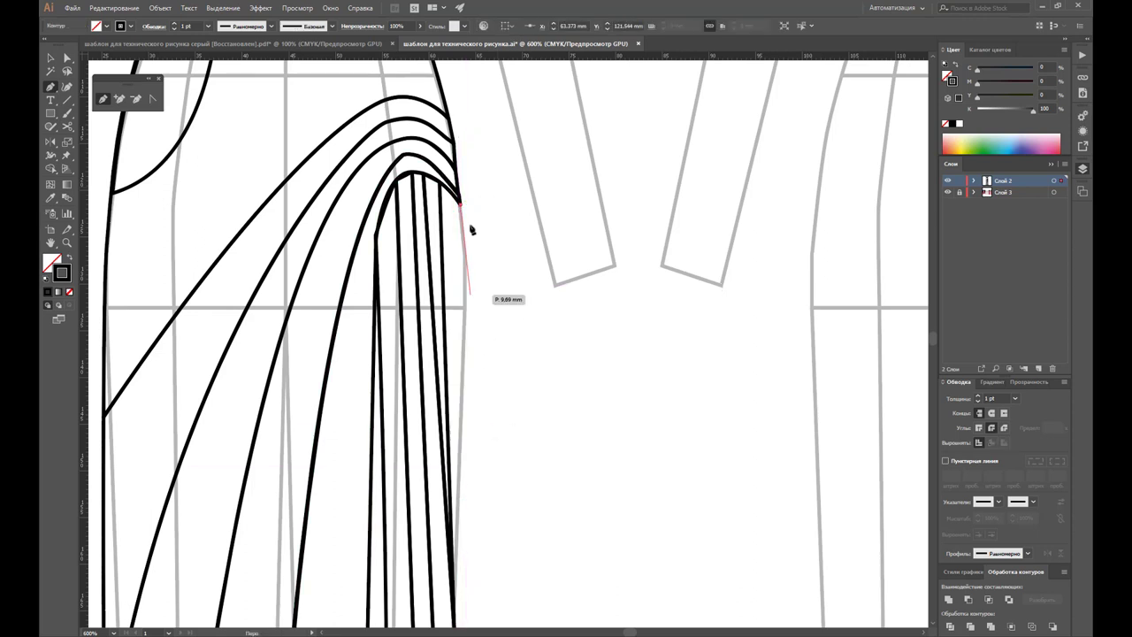
left_click(468, 218)
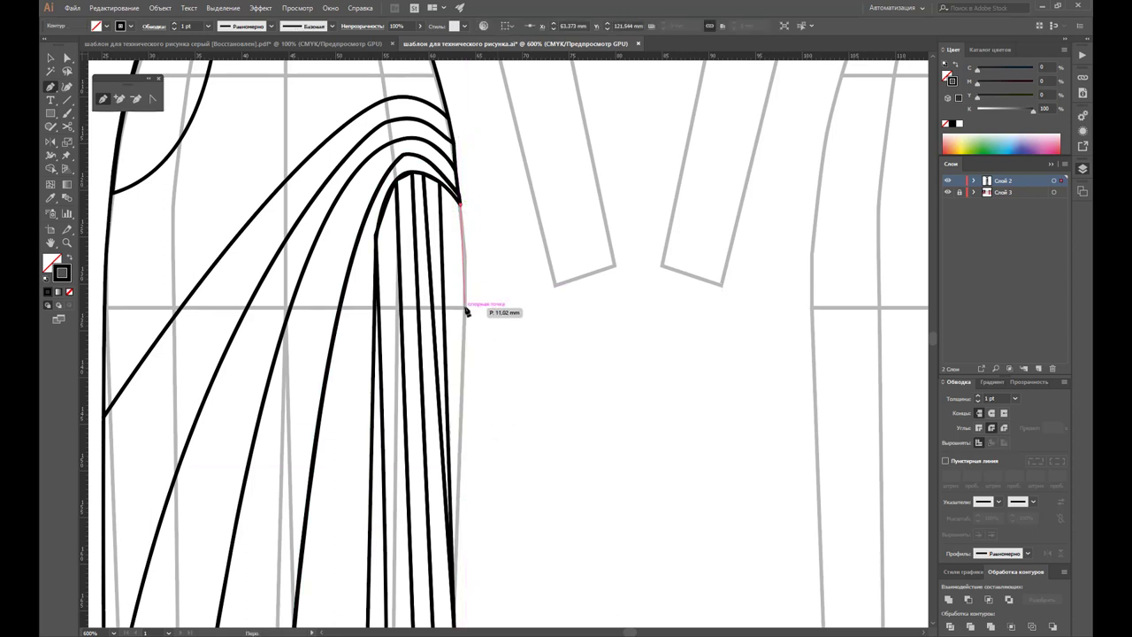
left_click(466, 405)
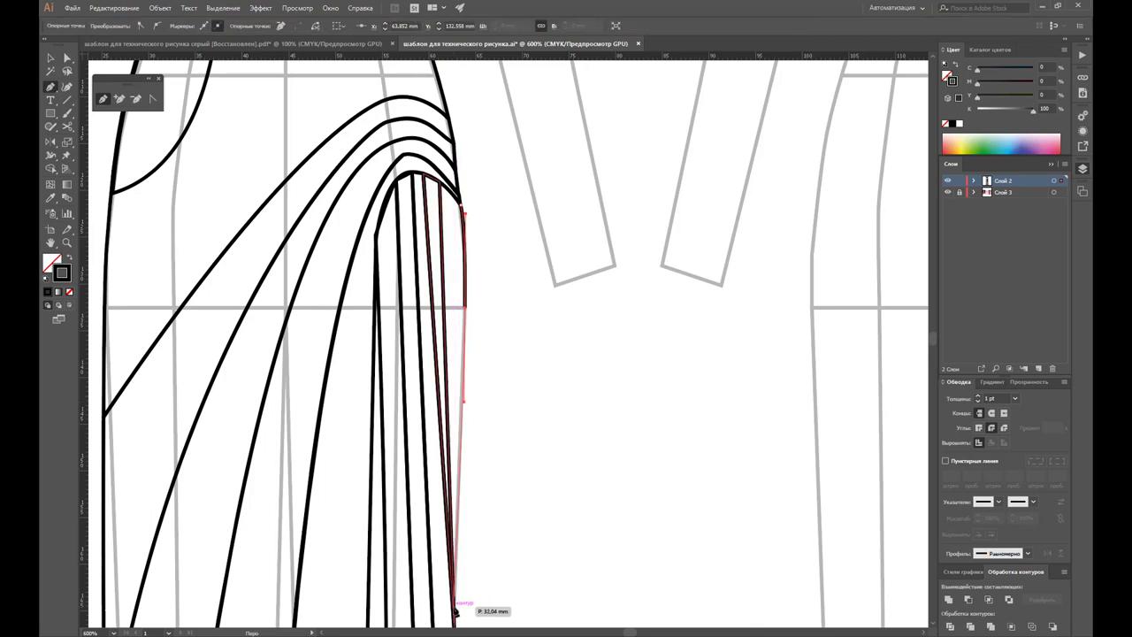
left_click(457, 610)
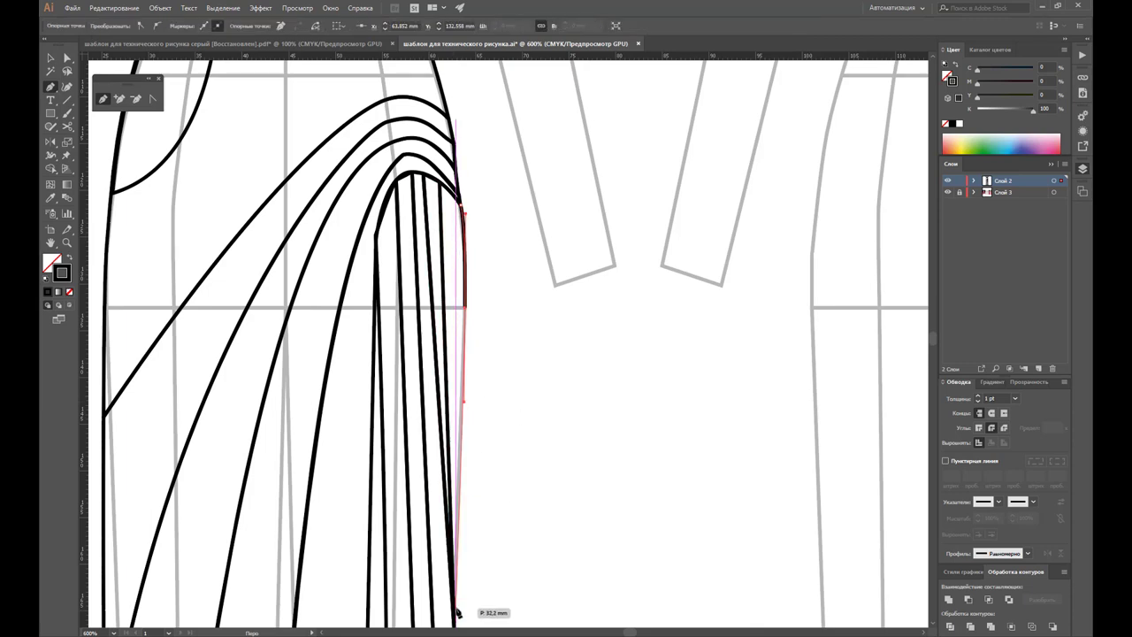
left_click(447, 338)
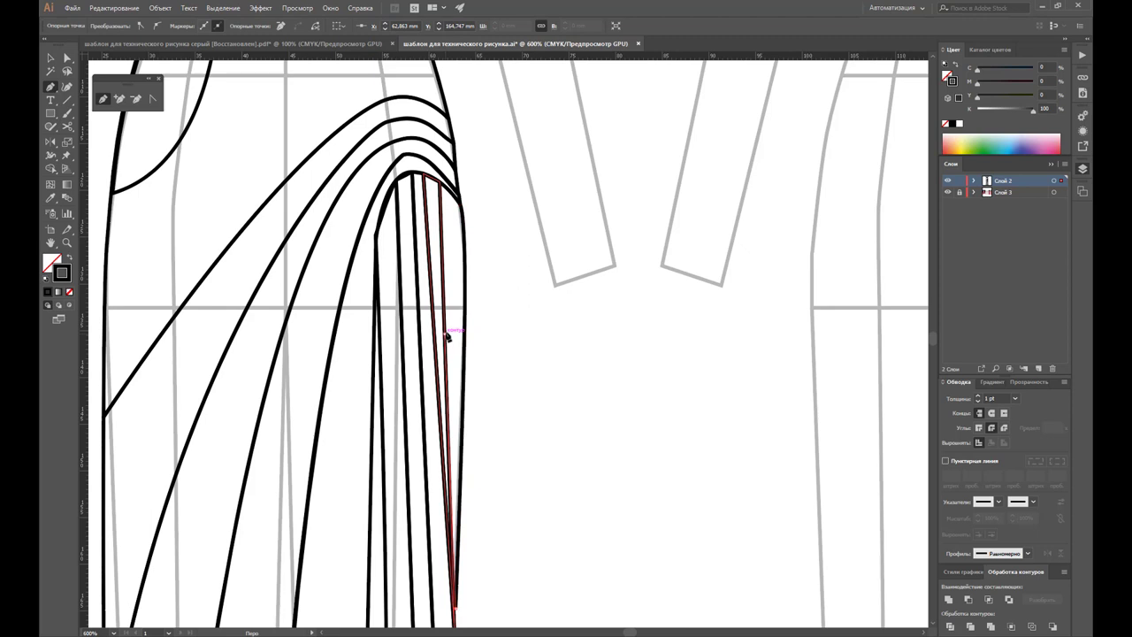
left_click(440, 180)
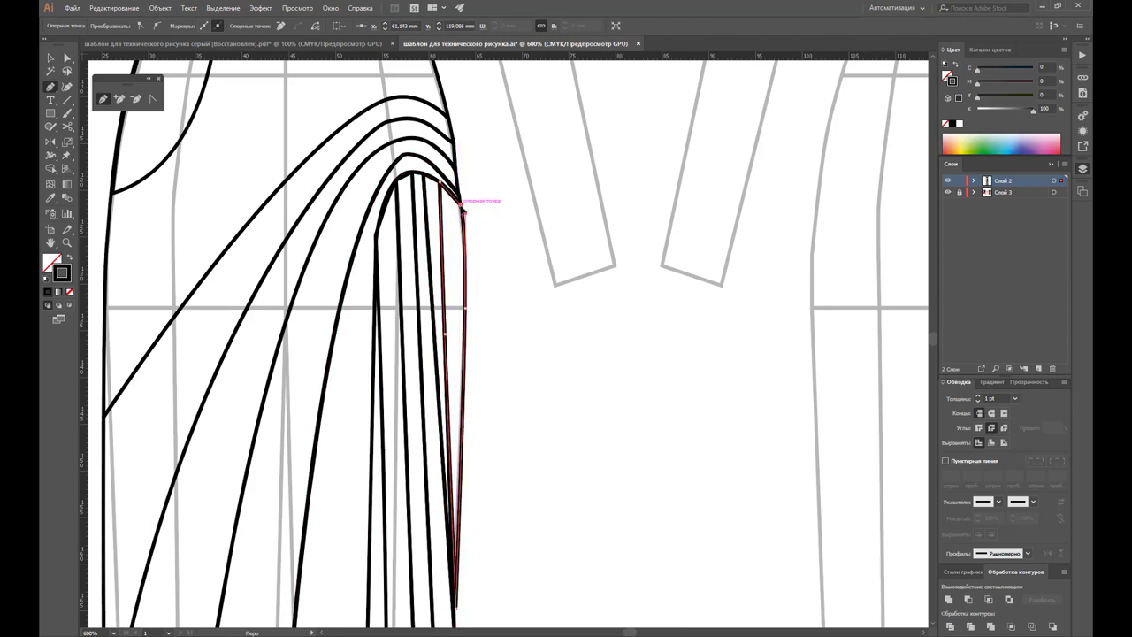
key("v")
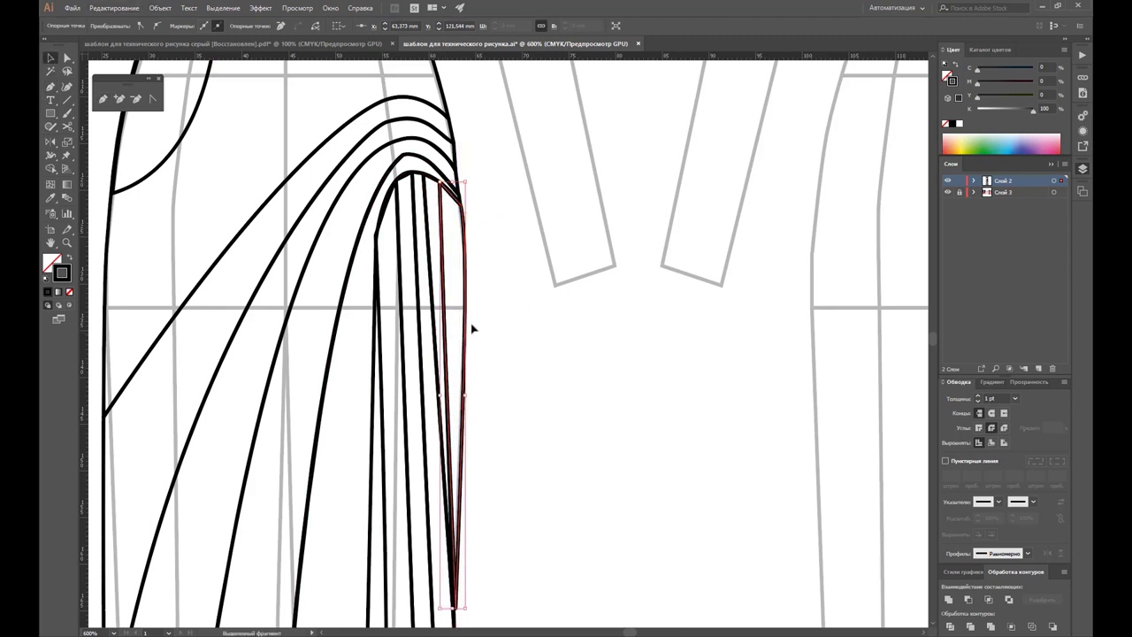
left_click(498, 324)
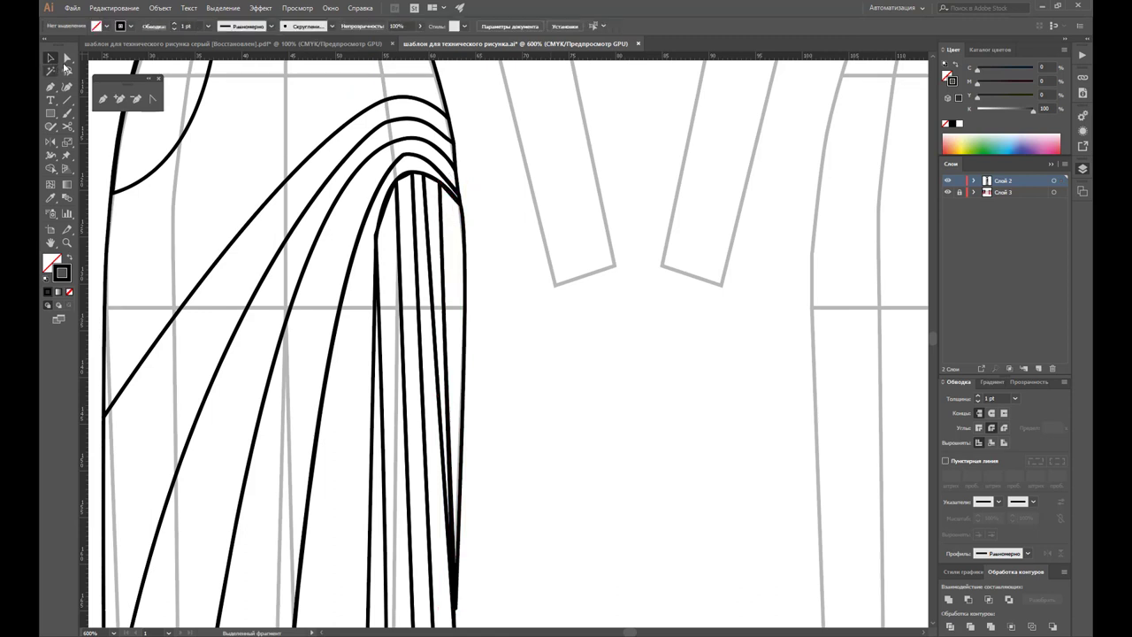
Step: Drag the new pleat's top anchor so it tucks under the curled drape edge
key("a")
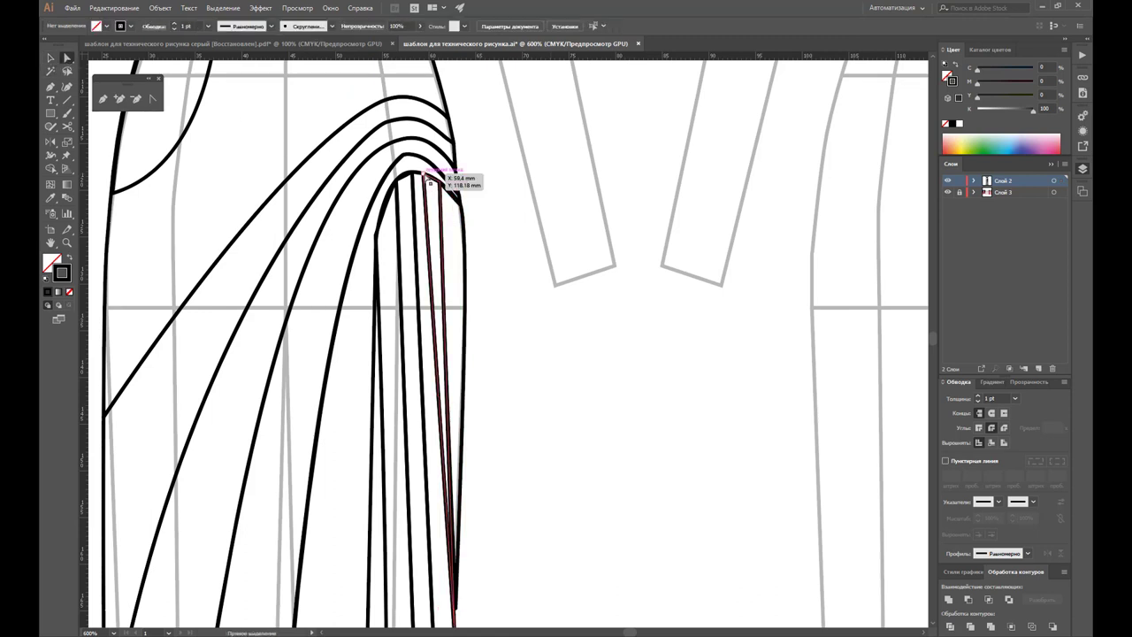
mouse_move(444, 182)
left_mouse_down()
mouse_move(459, 198)
mouse_move(453, 189)
left_mouse_up()
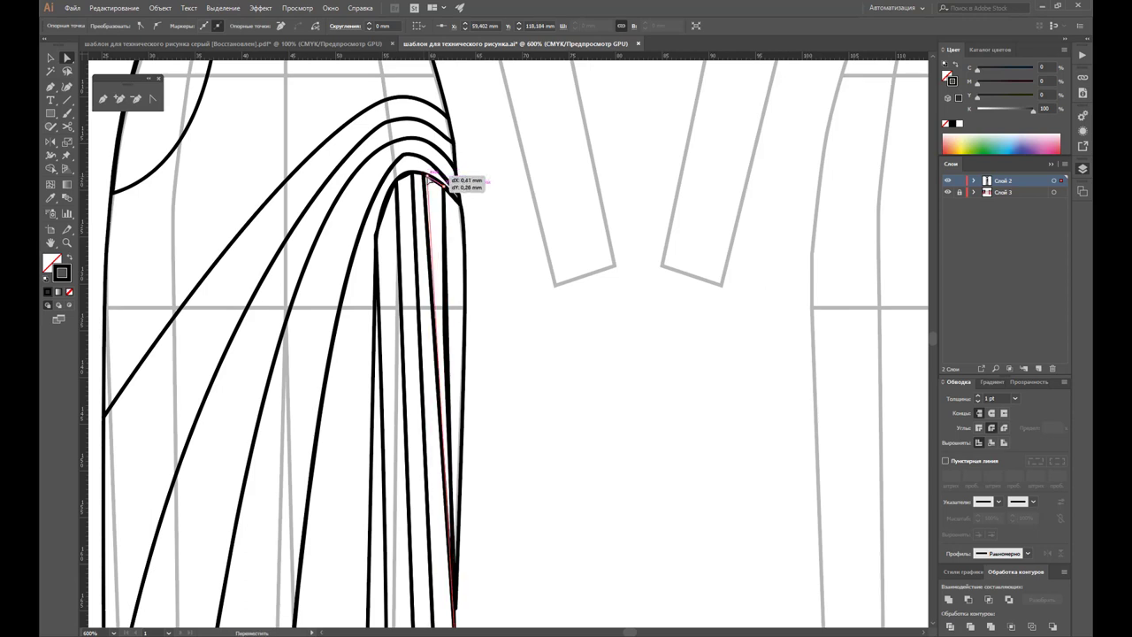
left_click(424, 178)
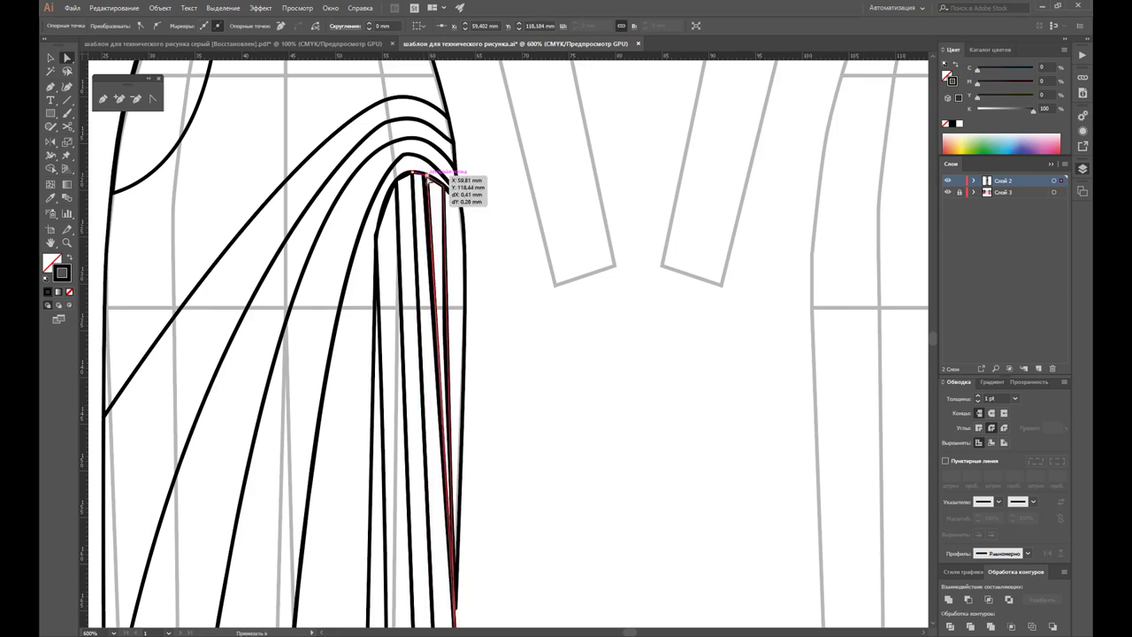
left_click(509, 319)
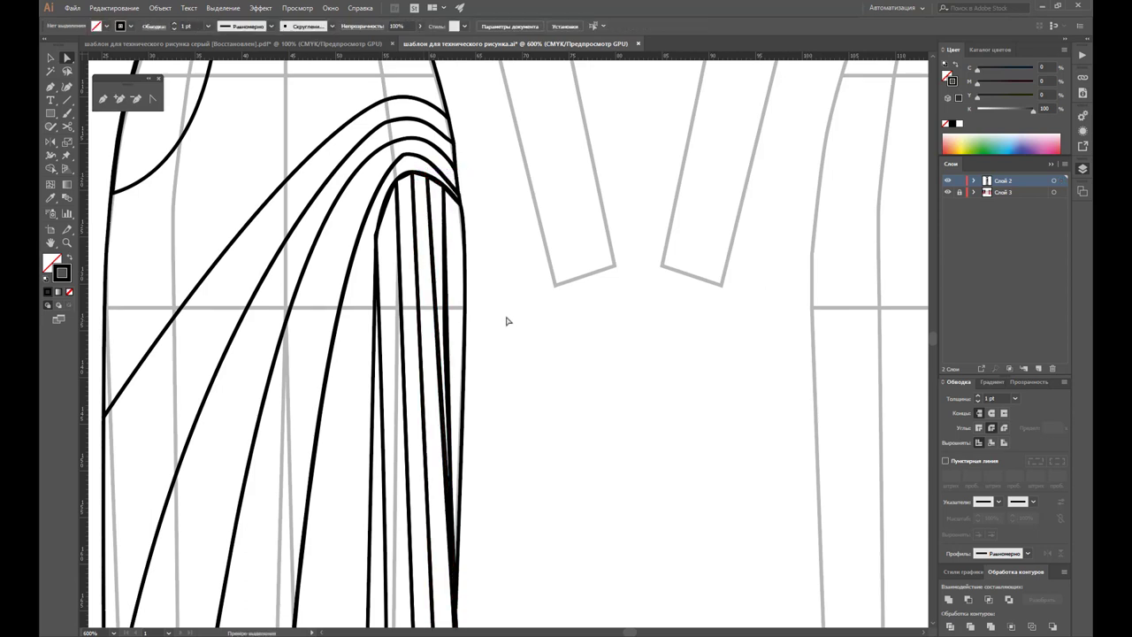
left_click(447, 337)
left_click(449, 334)
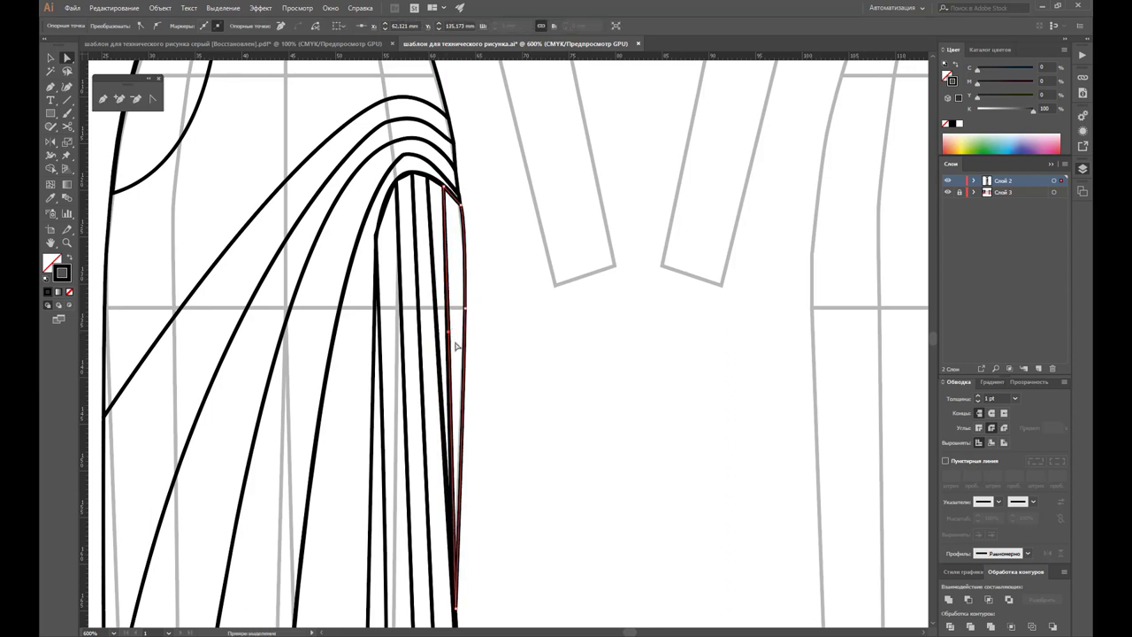
left_click(491, 368)
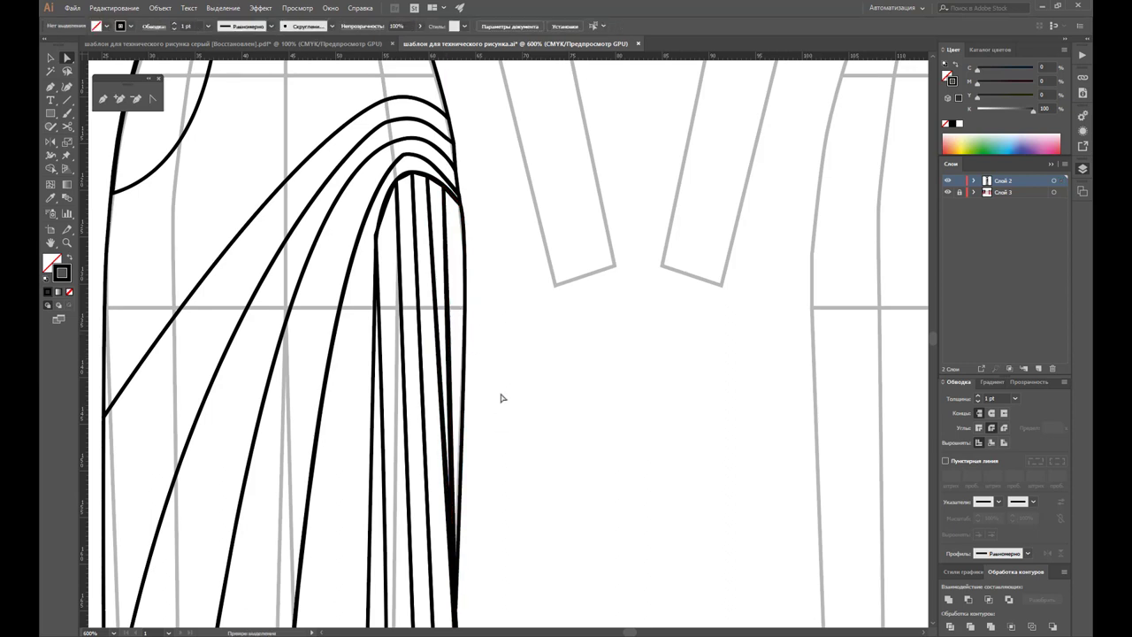
Step: Zoom out and marquee-select all paths of the front gown
key("z")
left_click(464, 398, "alt")
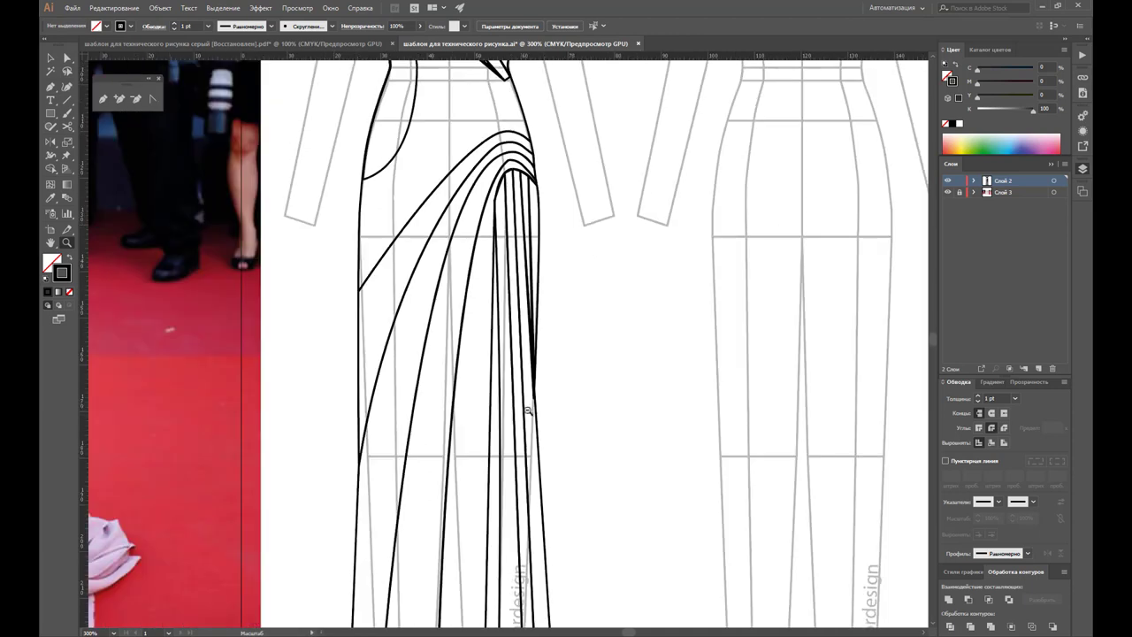
left_click(526, 404, "alt")
left_click(493, 376, "alt")
scroll(531, 360, "up", 2)
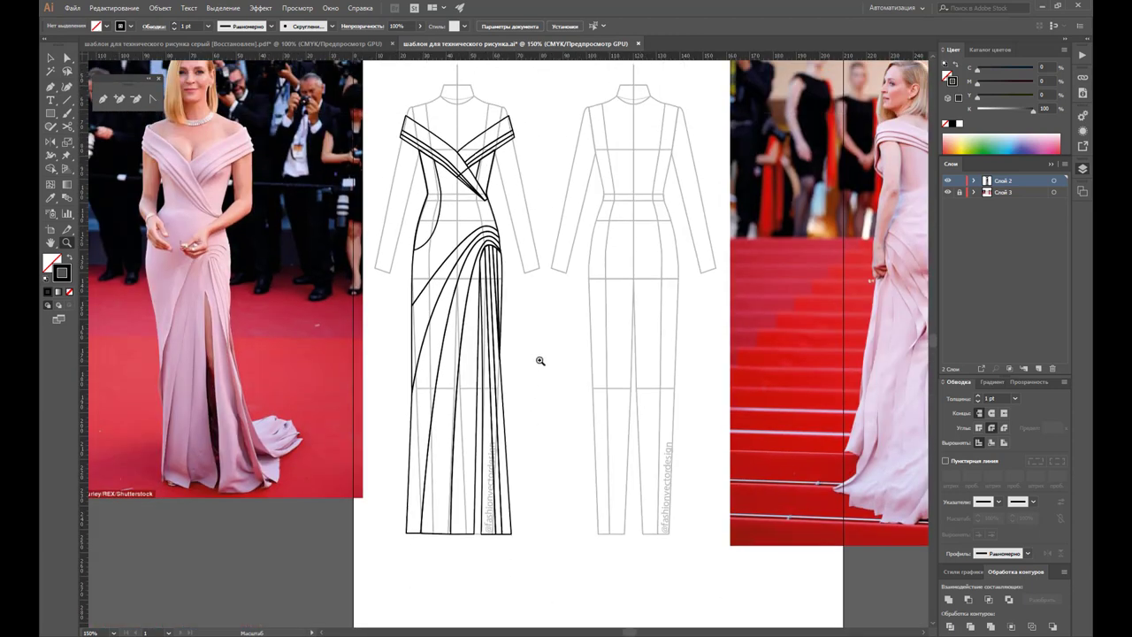
scroll(538, 361, "up", 1)
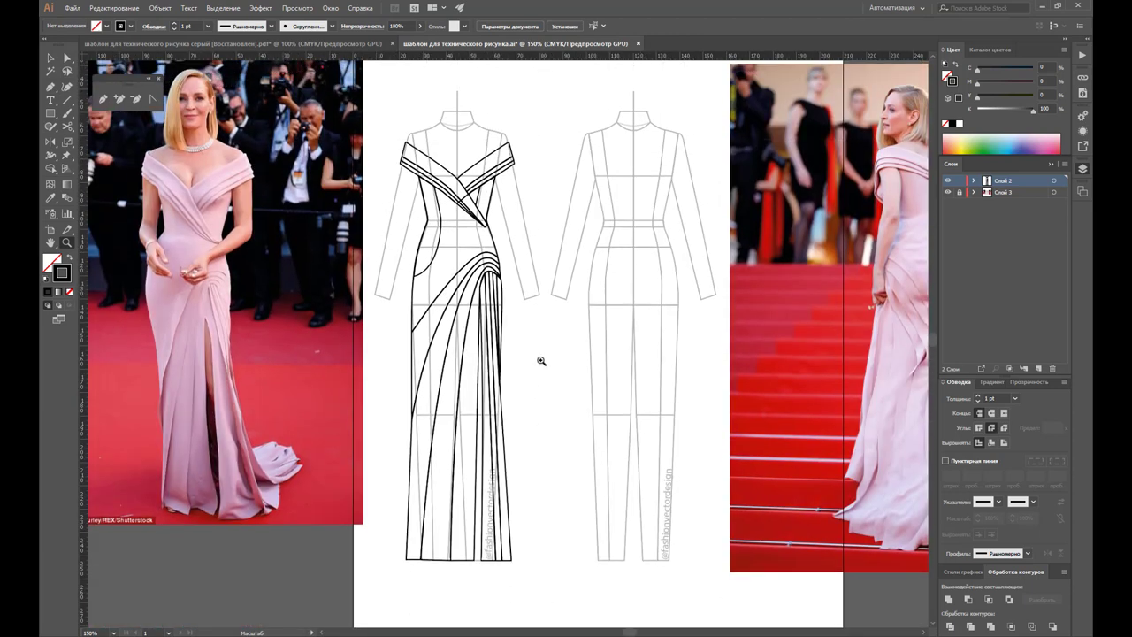
key("v")
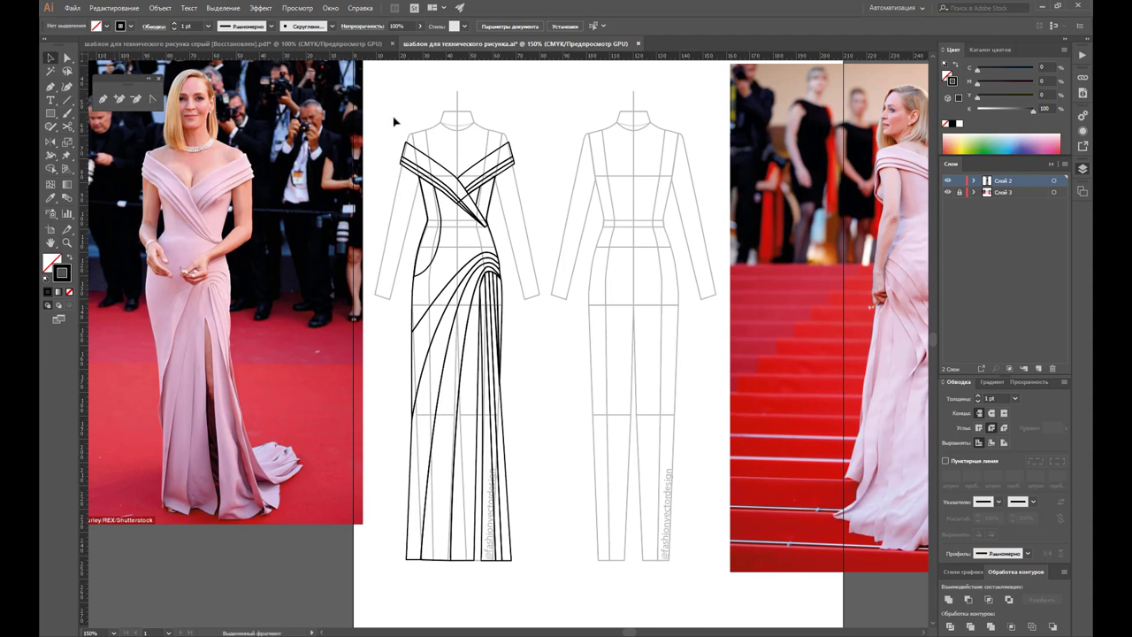
left_click_drag(388, 120, 535, 541)
scroll(532, 535, "up", 1)
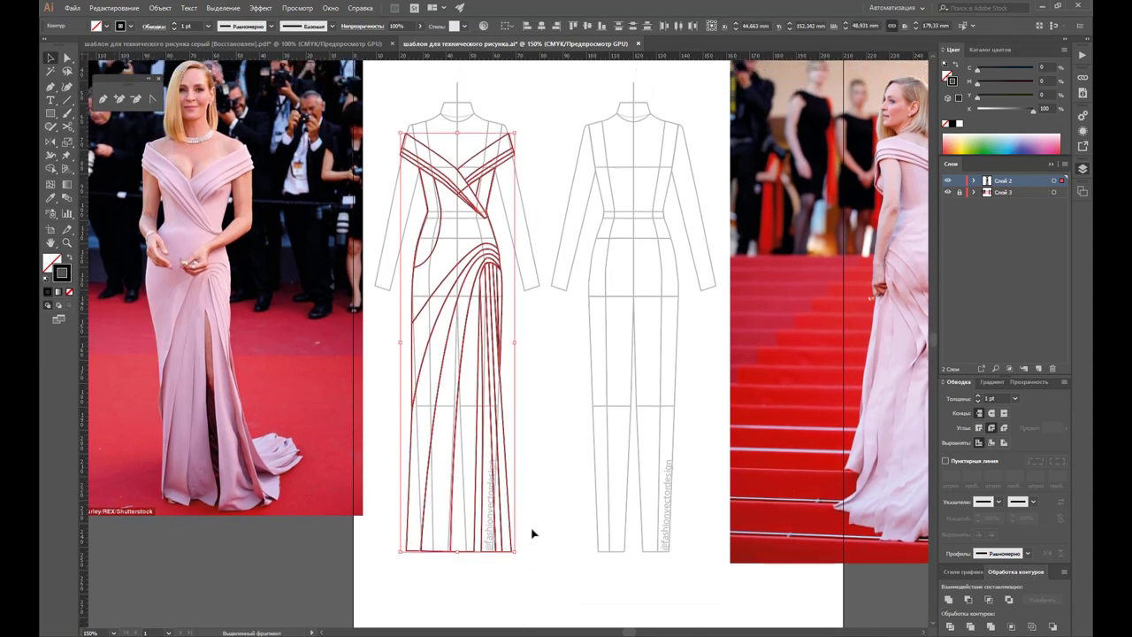
Step: Fill the selected front gown paths with white from the Swatches panel
left_click(53, 264)
left_click(1053, 164)
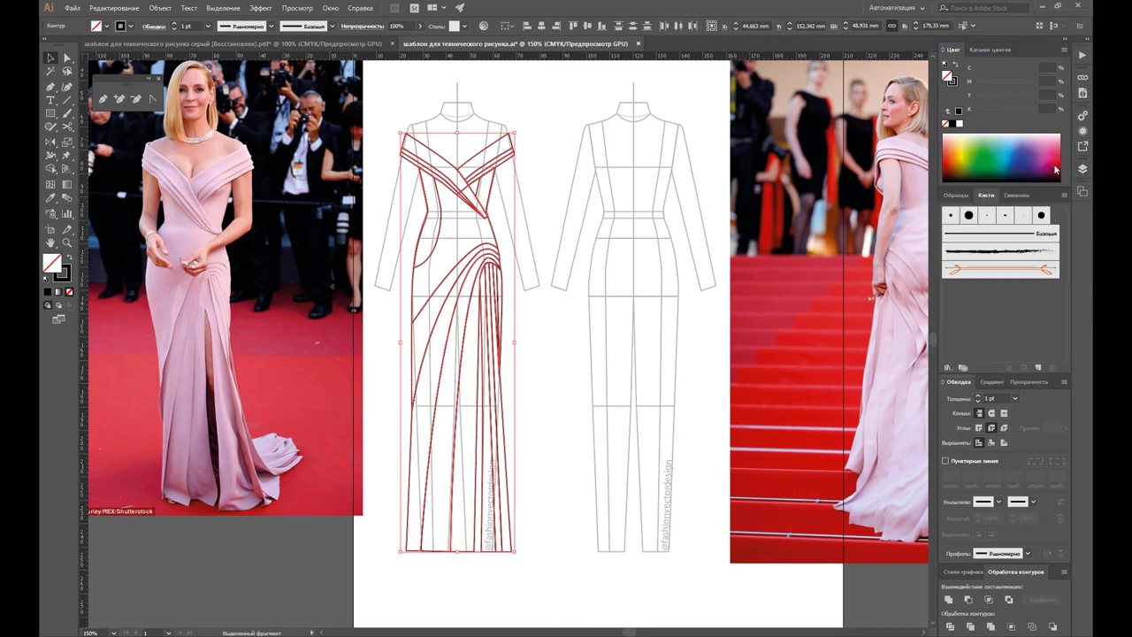
left_click(957, 213)
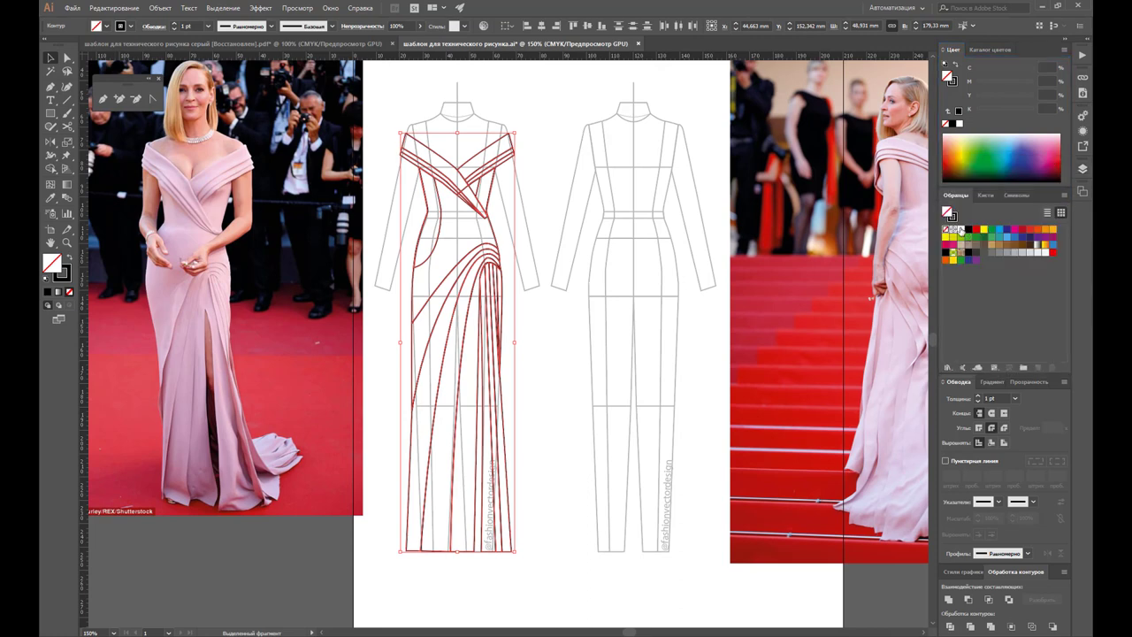
left_click(960, 229)
left_click(551, 317)
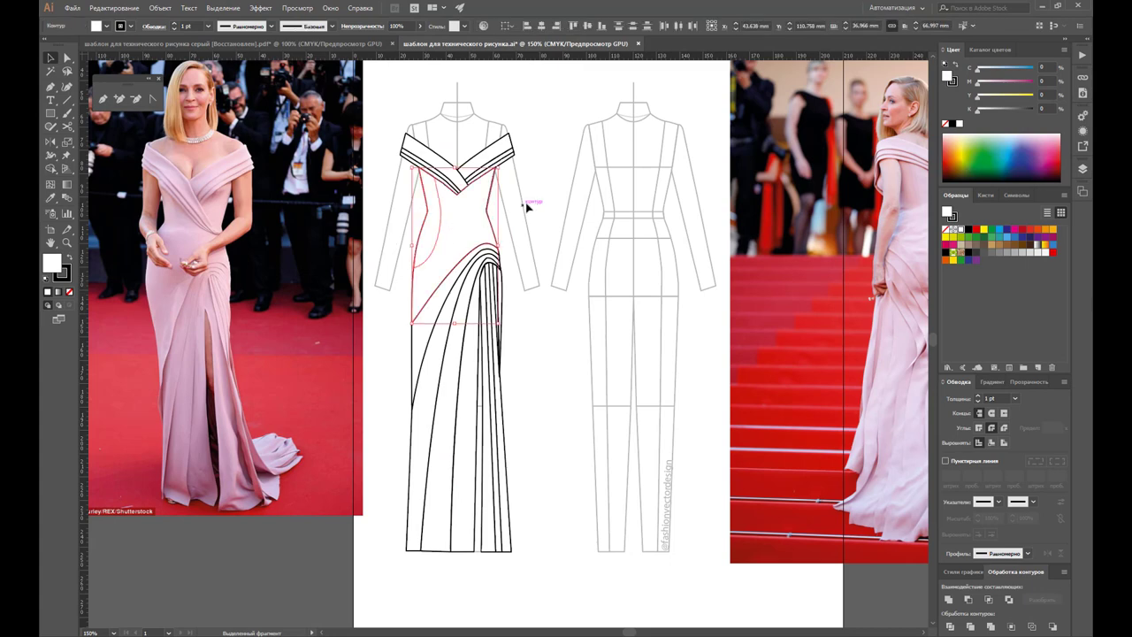
left_click(472, 227)
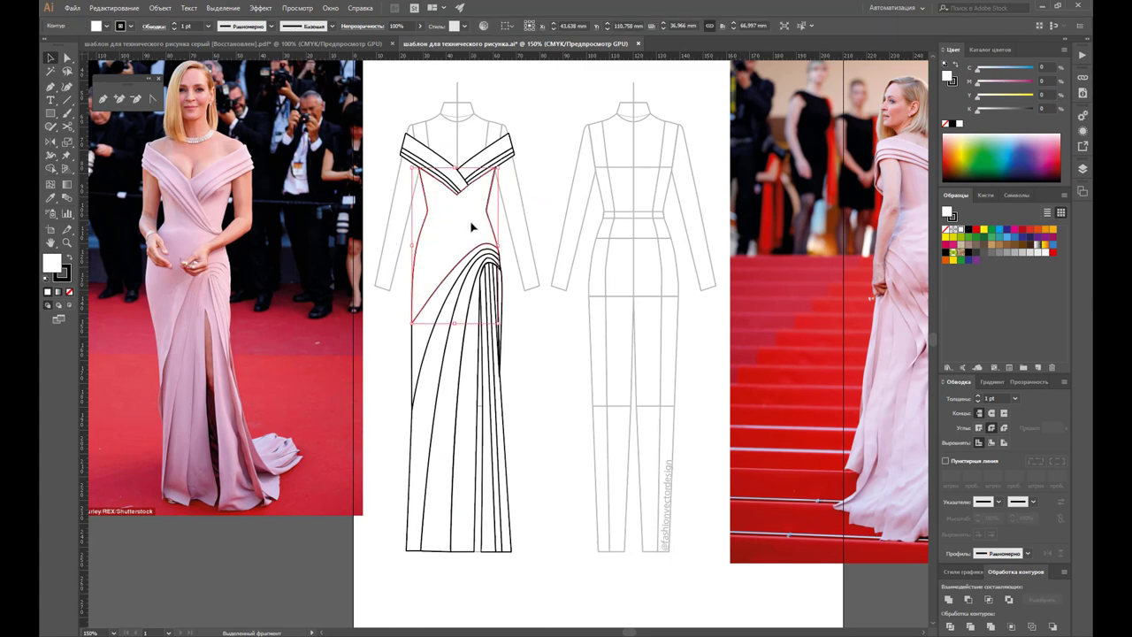
Step: Send the white-filled gown body to the back so the fold lines show above it
right_click(472, 227)
mouse_move(541, 394)
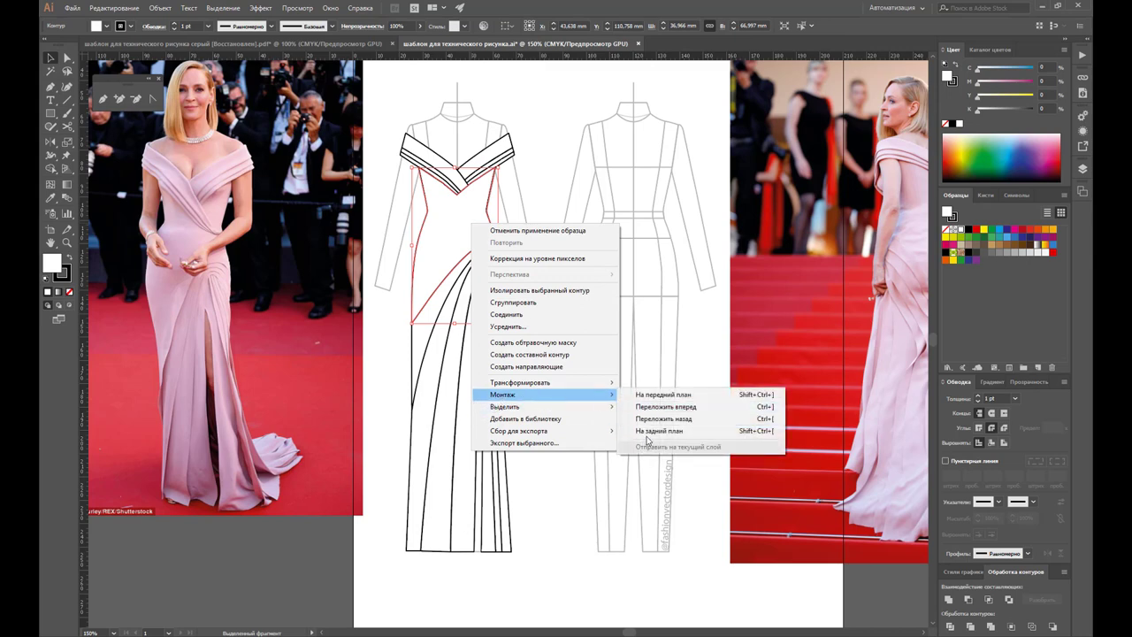
left_click(649, 430)
left_click(576, 377)
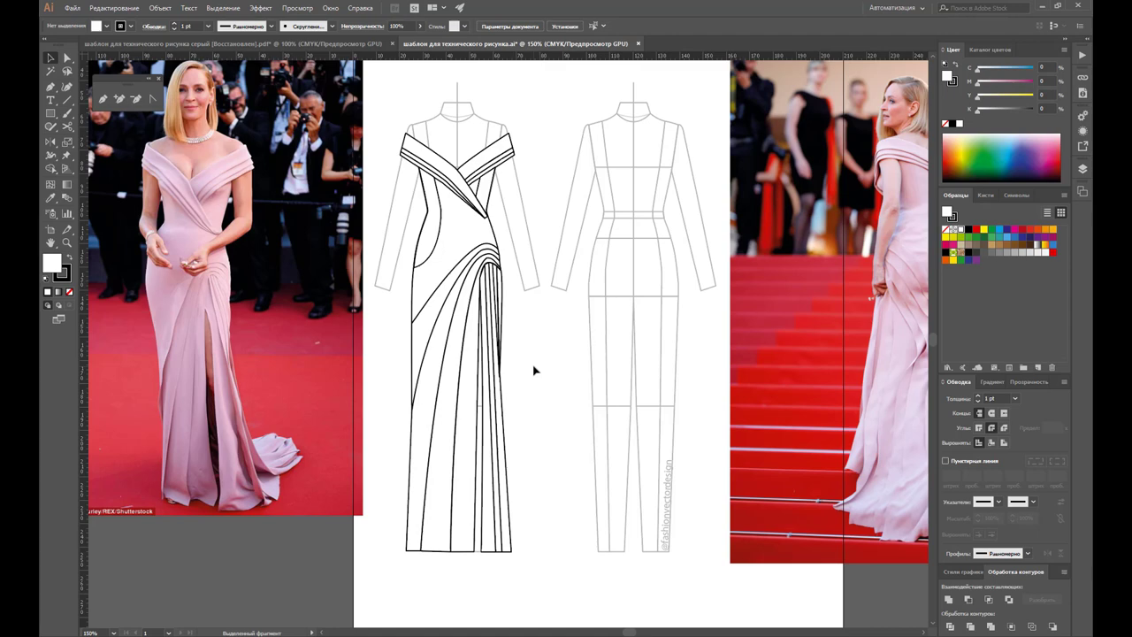
scroll(534, 369, "down", 1)
scroll(534, 370, "up", 1)
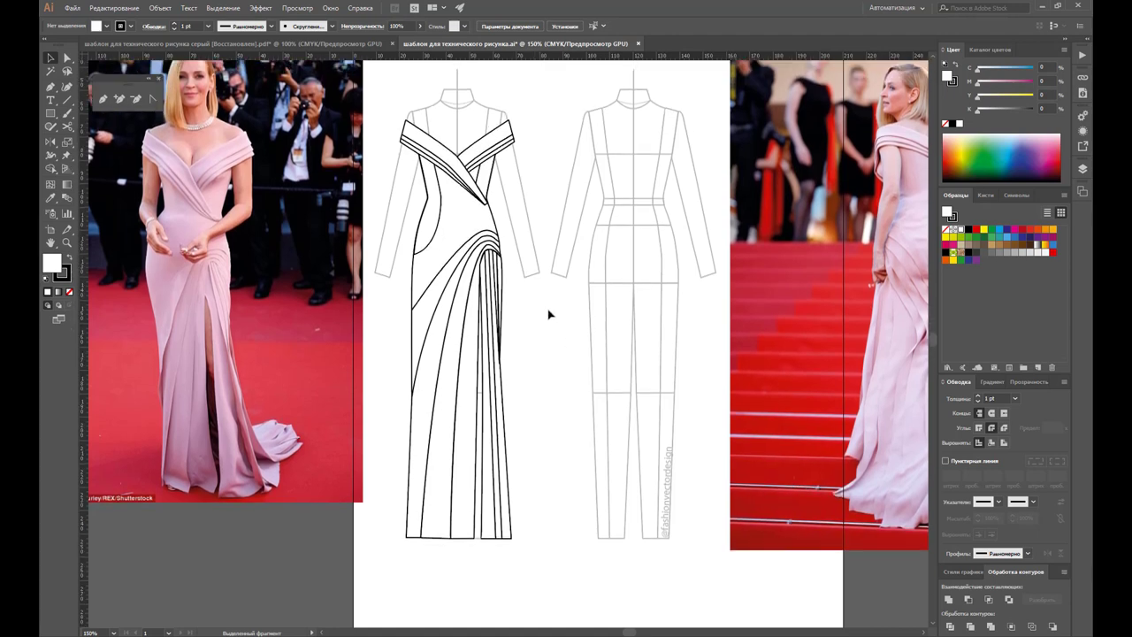
Step: Reflect a copy of the front gown across an axis between figures onto the back croquis
left_click_drag(385, 99, 529, 576)
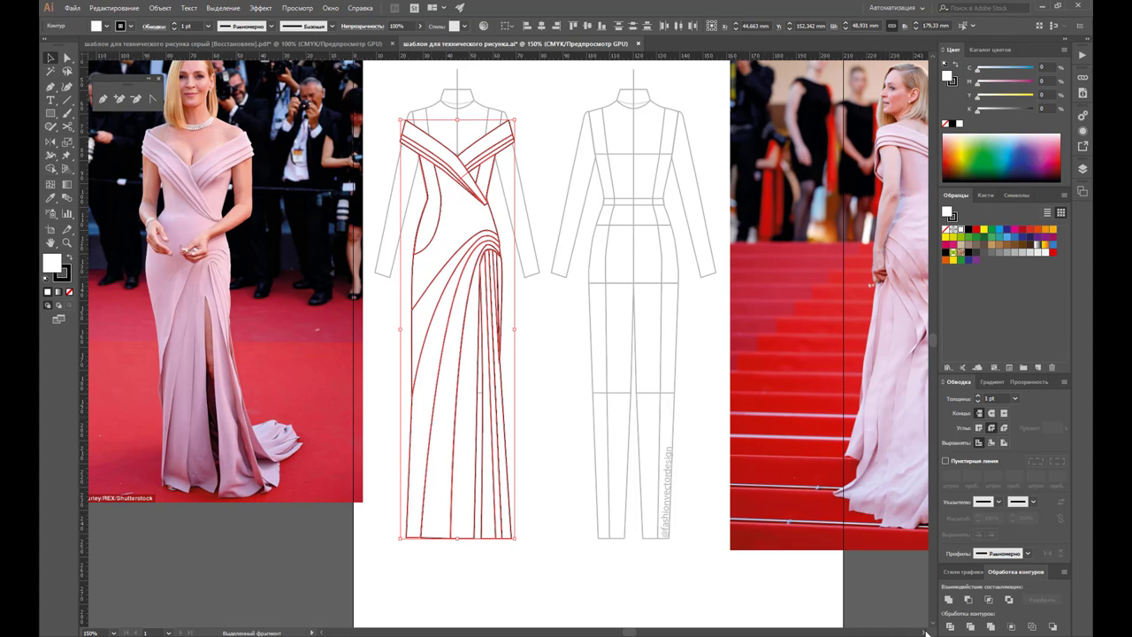
scroll(926, 631, "right", 2)
scroll(926, 632, "right", 2)
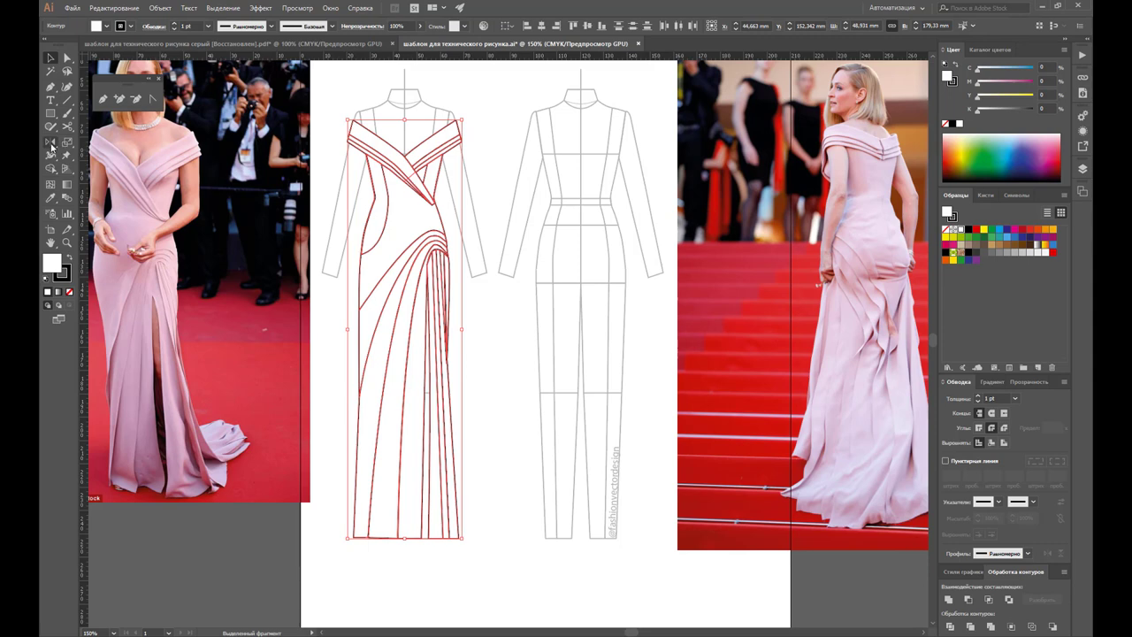
left_click_drag(50, 142, 78, 156)
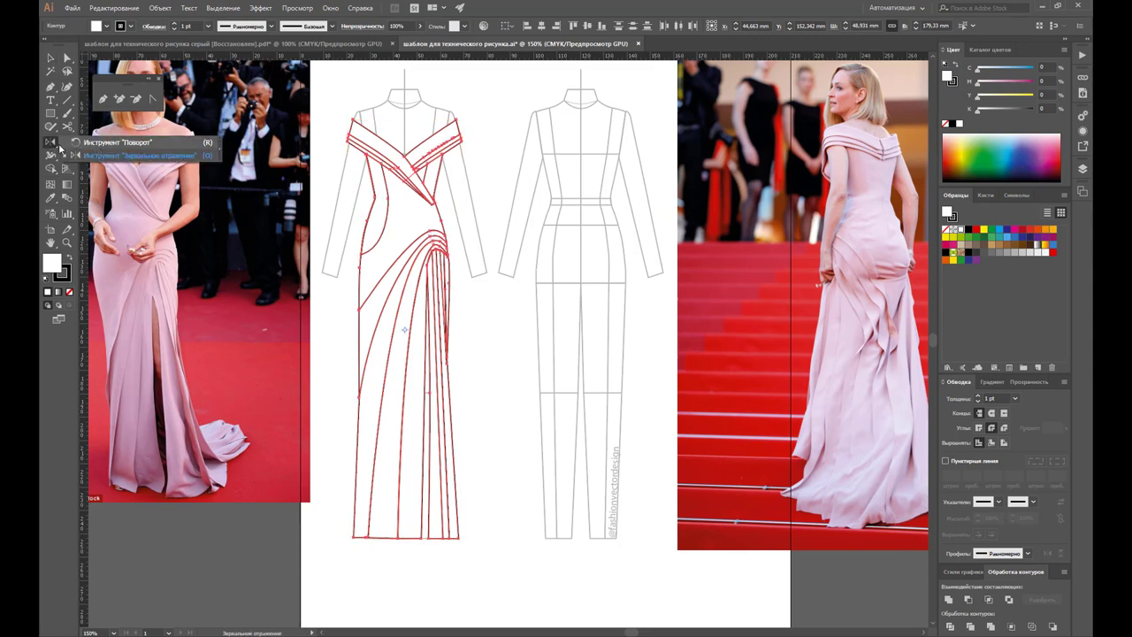
left_click_drag(59, 151, 97, 157)
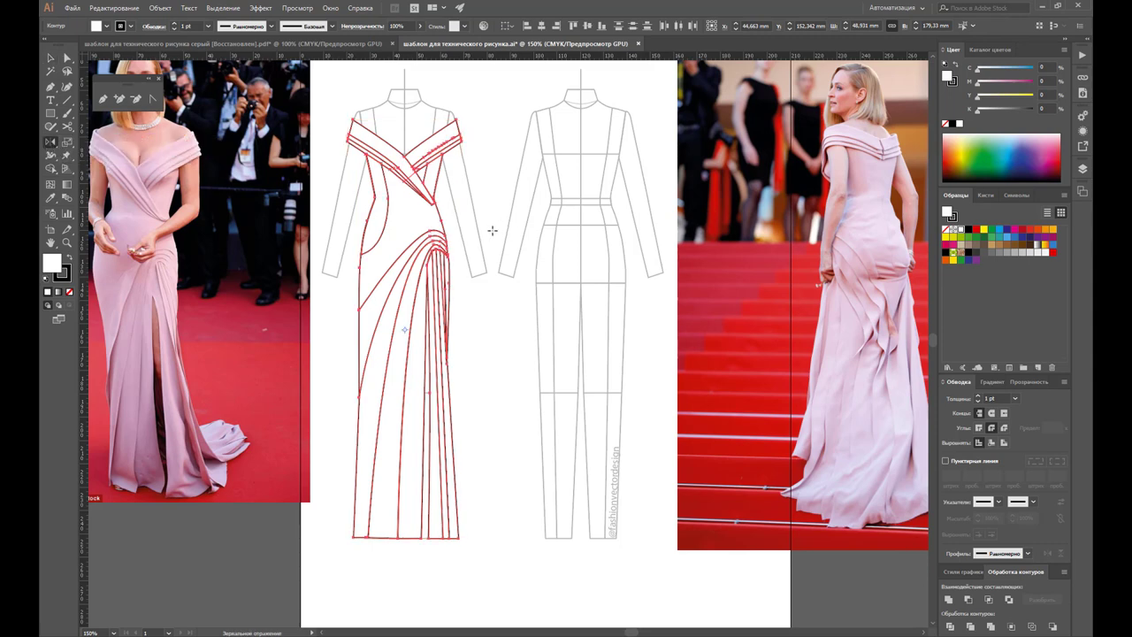
left_click(492, 231)
left_click_drag(424, 229, 576, 231)
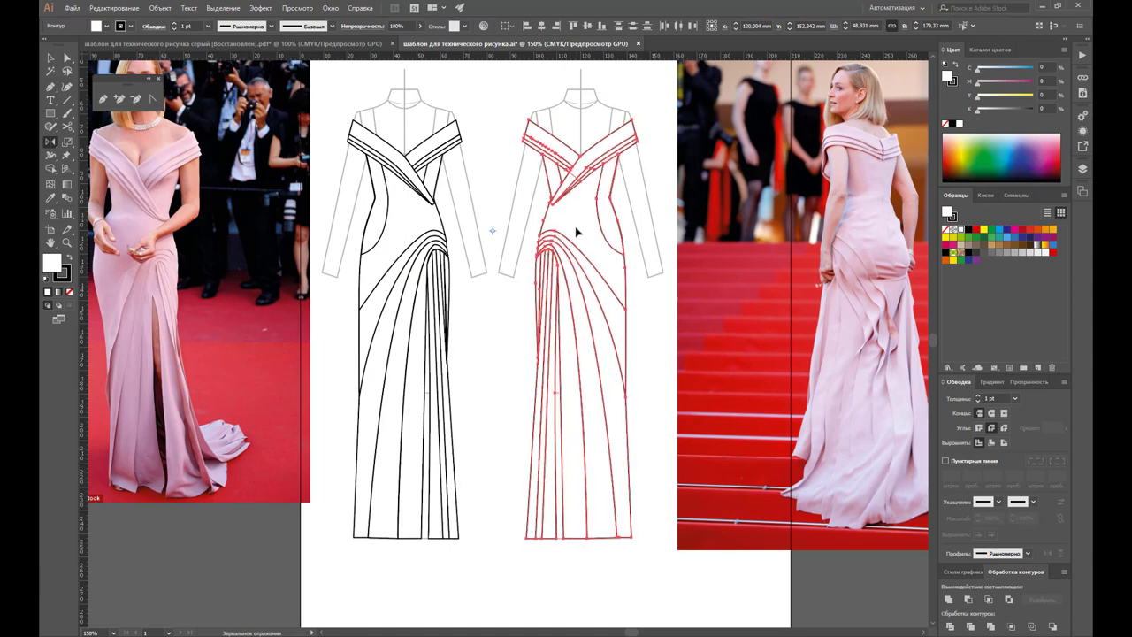
left_click_drag(576, 231, 576, 231)
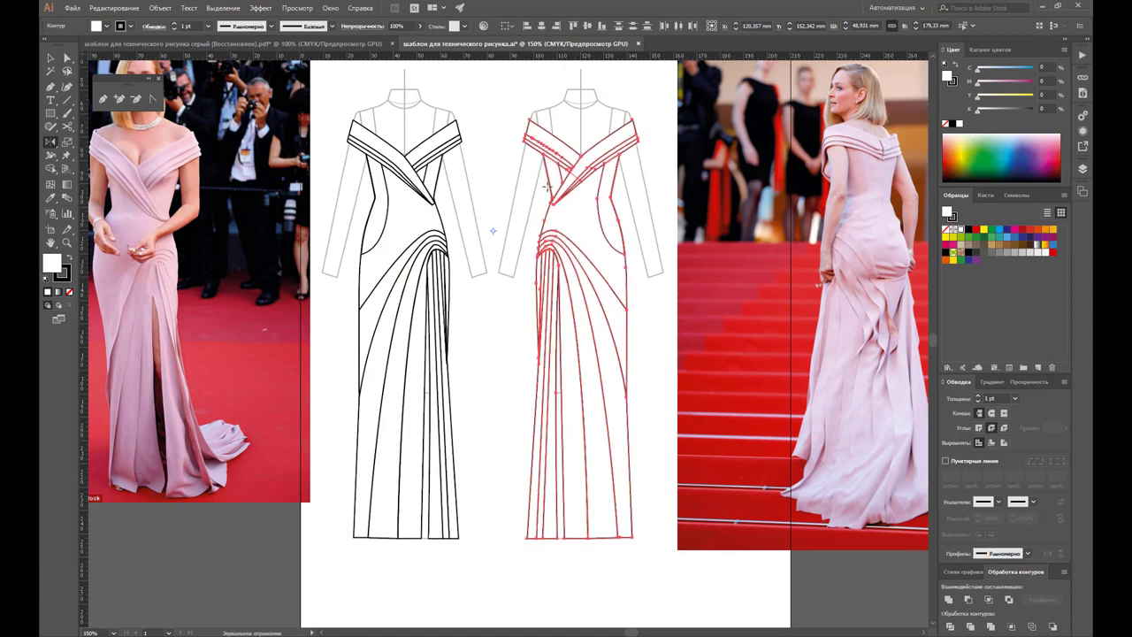
Step: Delete the diagonal band crossing the back gown's neckline
key("v")
left_click(505, 160)
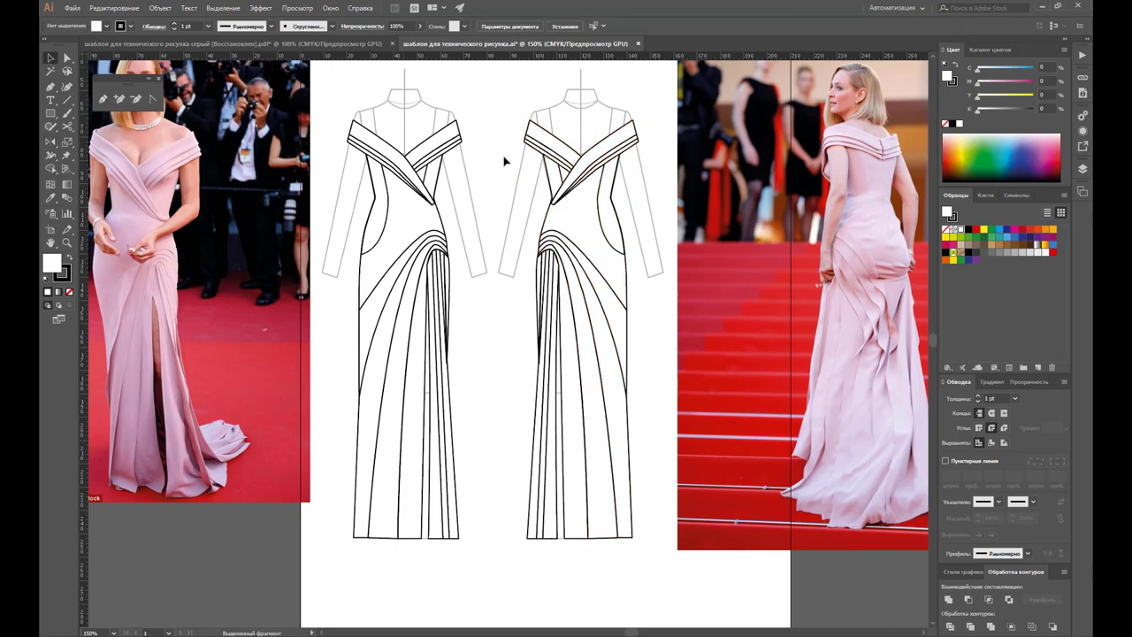
left_click(585, 180)
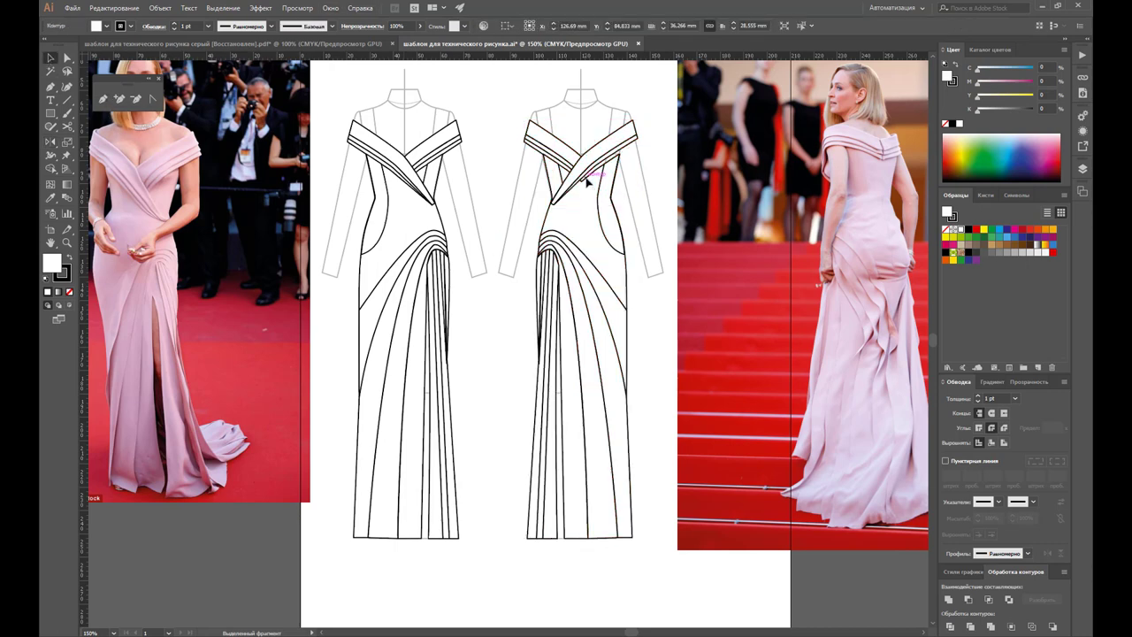
left_click(588, 179)
left_click(594, 170)
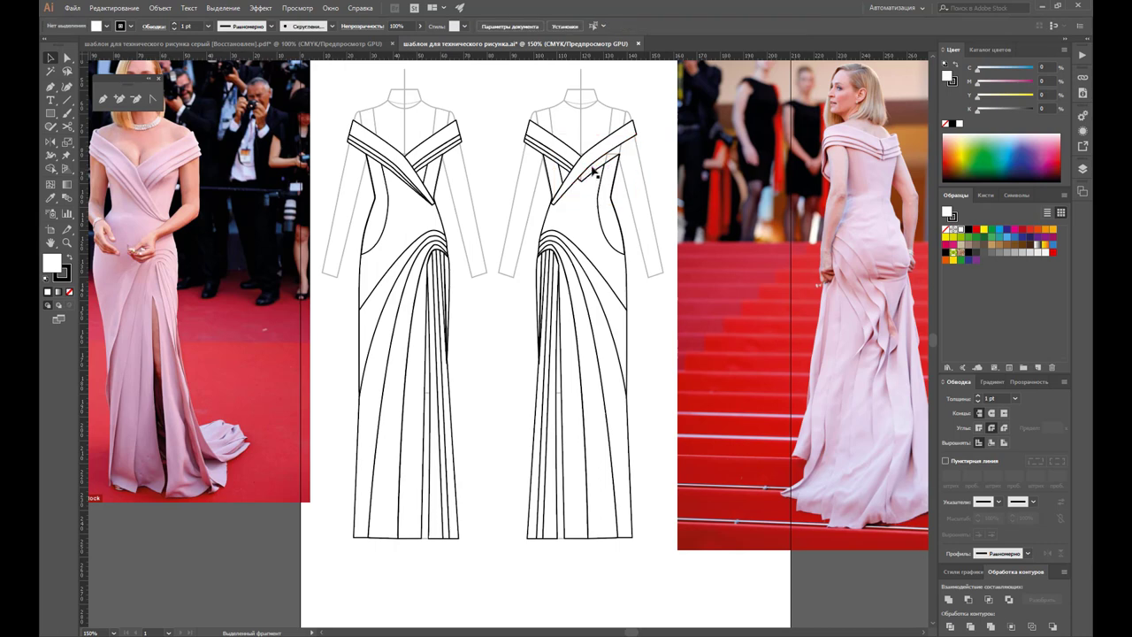
left_click(593, 171)
key("Delete")
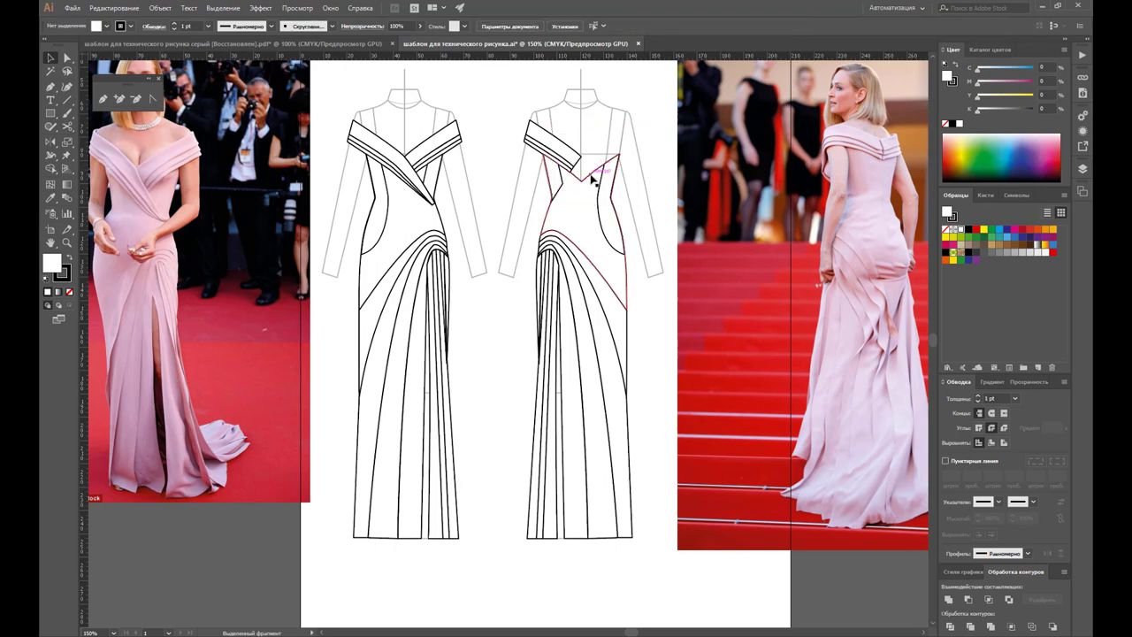
Step: Zoom in on the two gowns
left_click(67, 241)
left_click(661, 203)
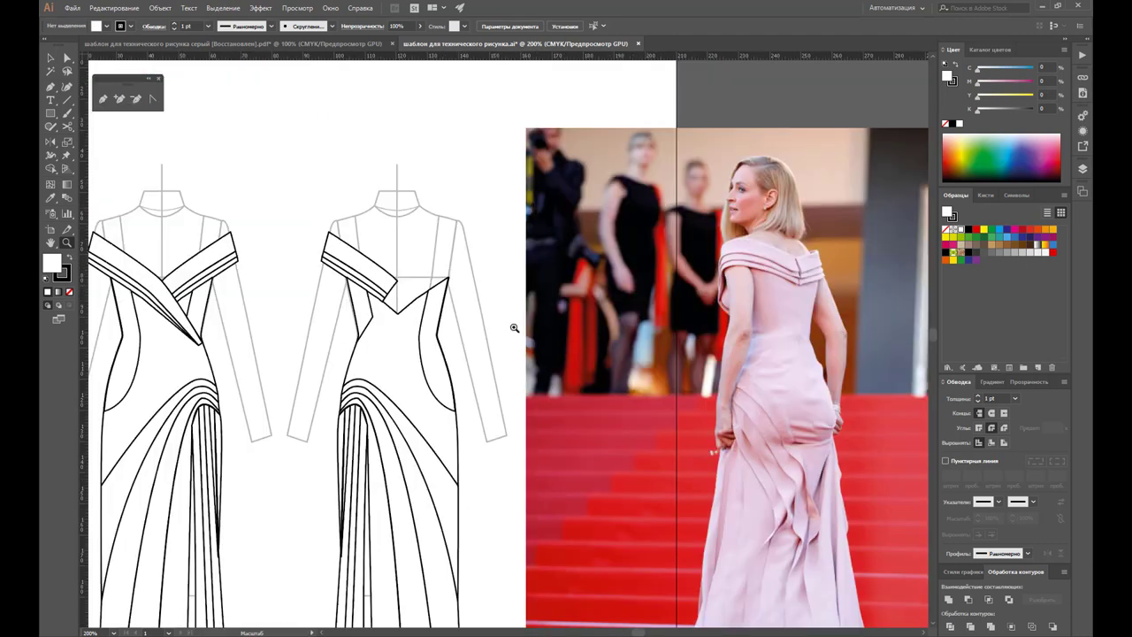
scroll(531, 318, "down", 1)
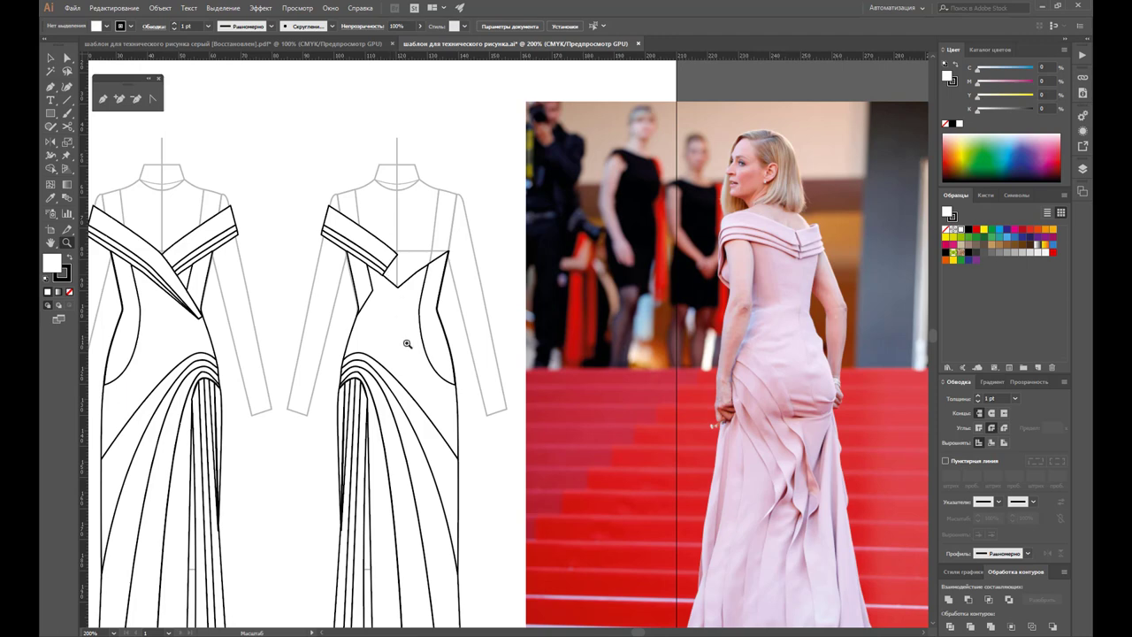
Step: Zoom to 300% on the back sketch's shoulder drape
scroll(410, 350, "down", 1)
scroll(411, 350, "down", 1)
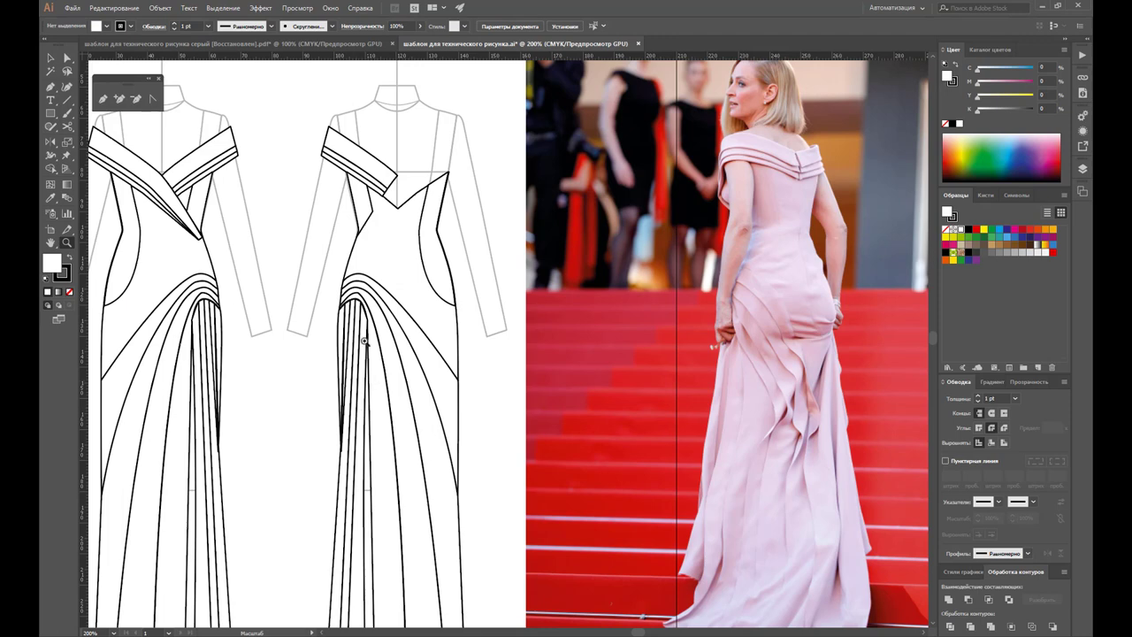
left_click(401, 169)
scroll(547, 307, "down", 1)
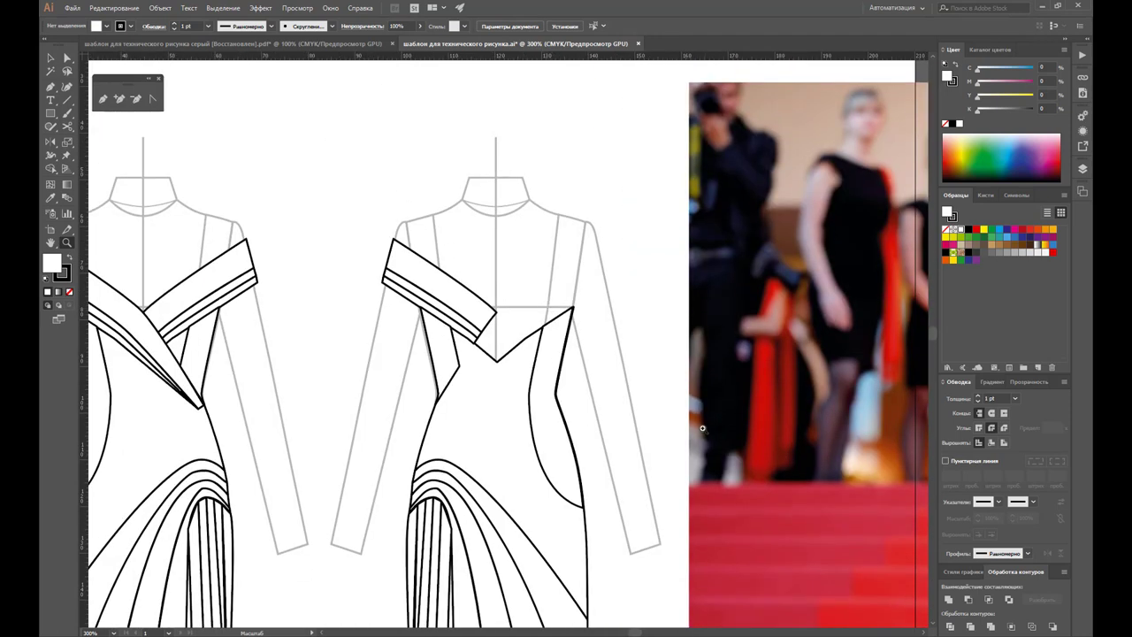
Step: Raise the back shoulder band's corner anchors up toward the centre back line
left_click(69, 56)
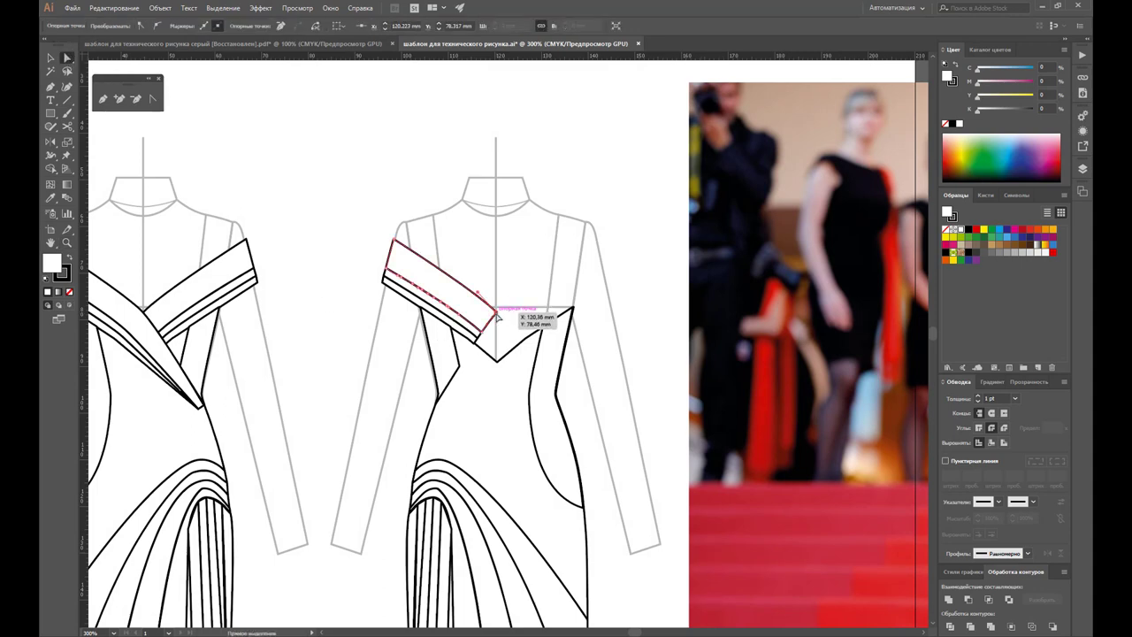
mouse_move(498, 308)
left_mouse_down()
mouse_move(497, 278)
mouse_move(497, 310)
left_mouse_up()
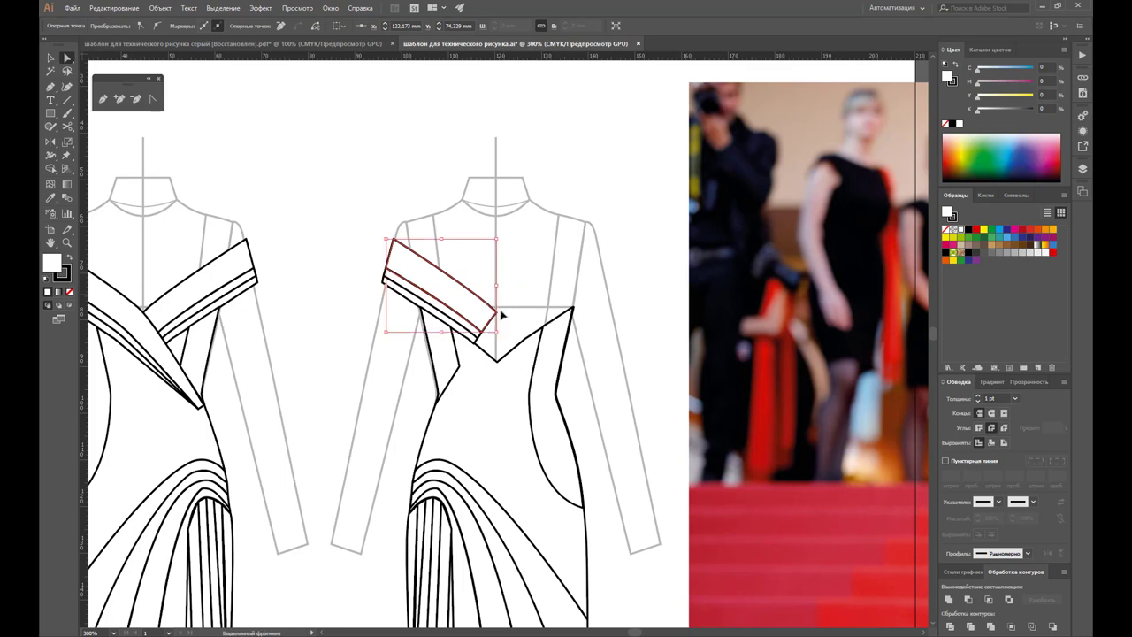
left_click(135, 98)
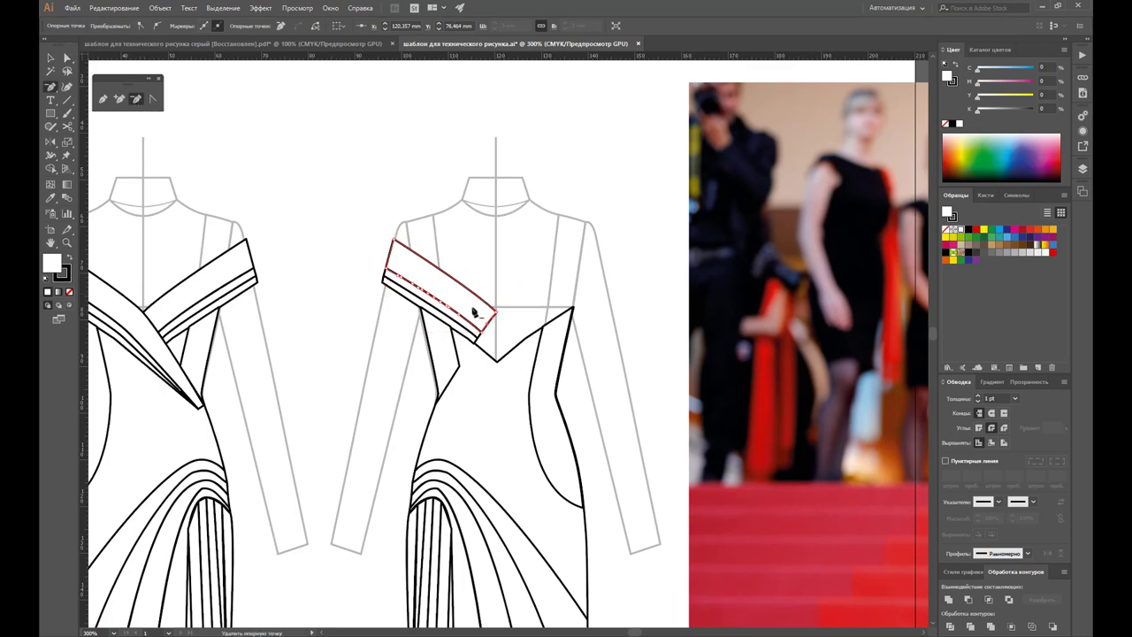
left_click(67, 58)
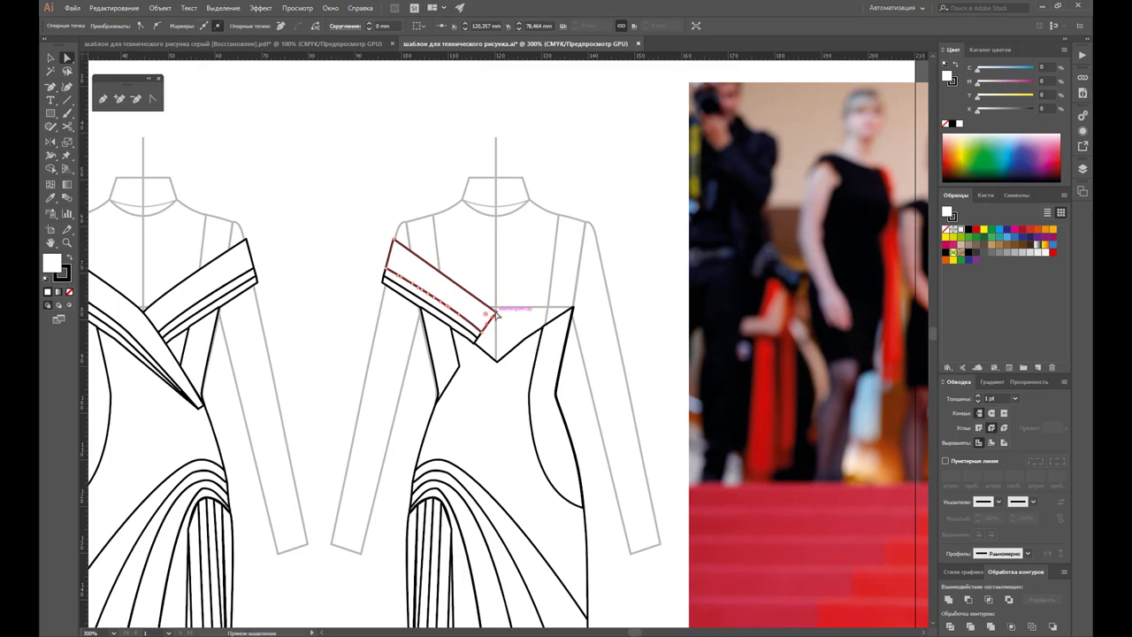
key("v")
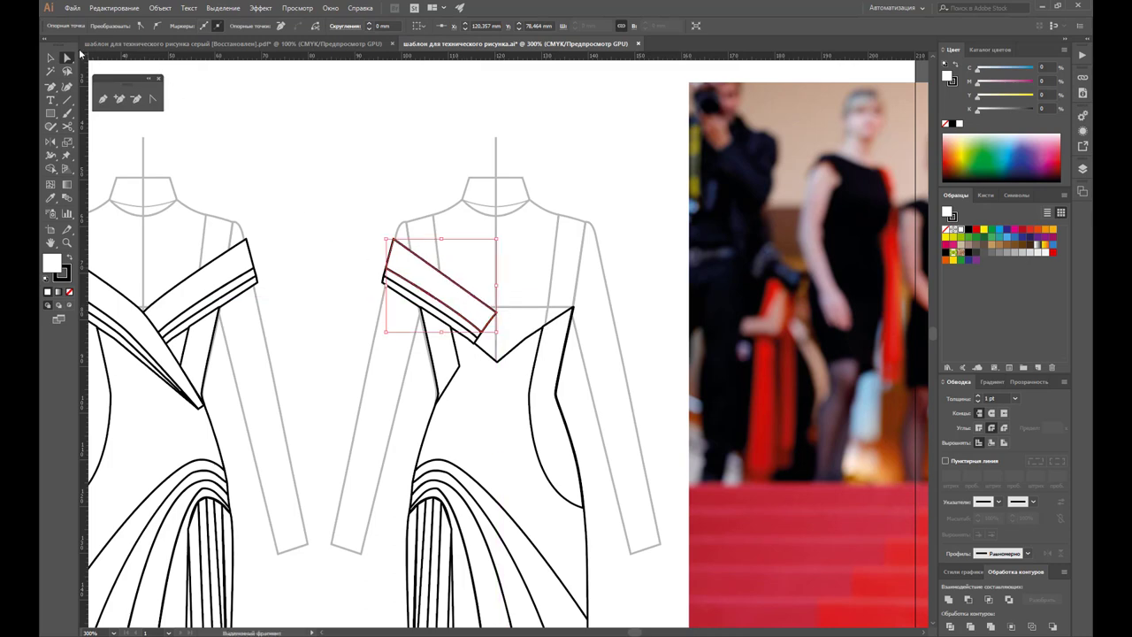
left_click(67, 58)
left_click_drag(498, 317, 499, 277)
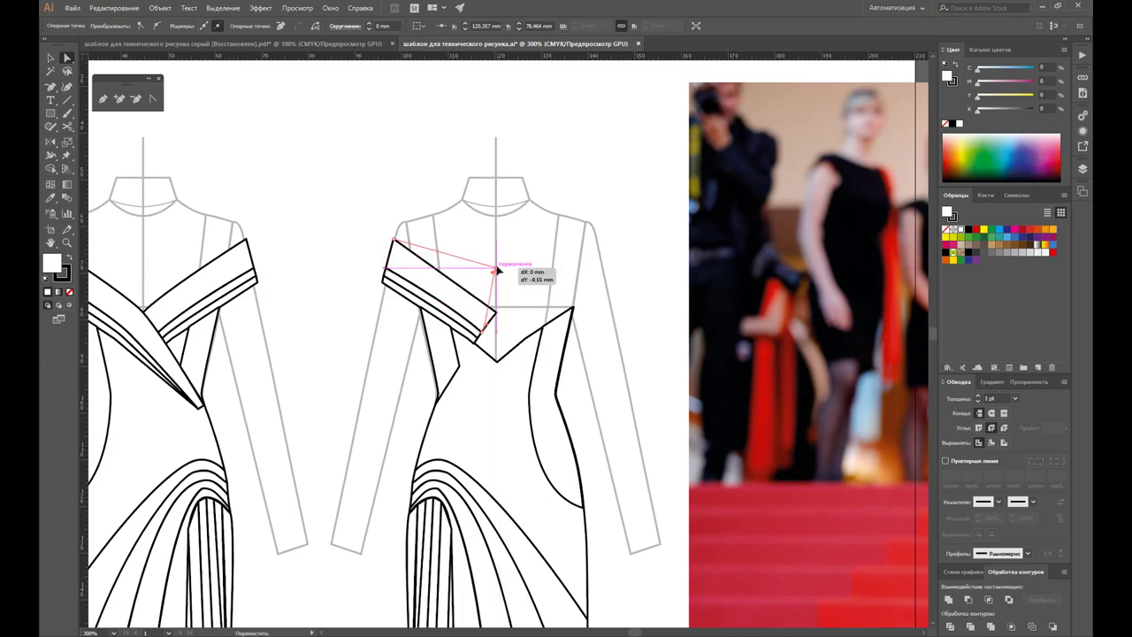
left_click_drag(500, 277, 498, 277)
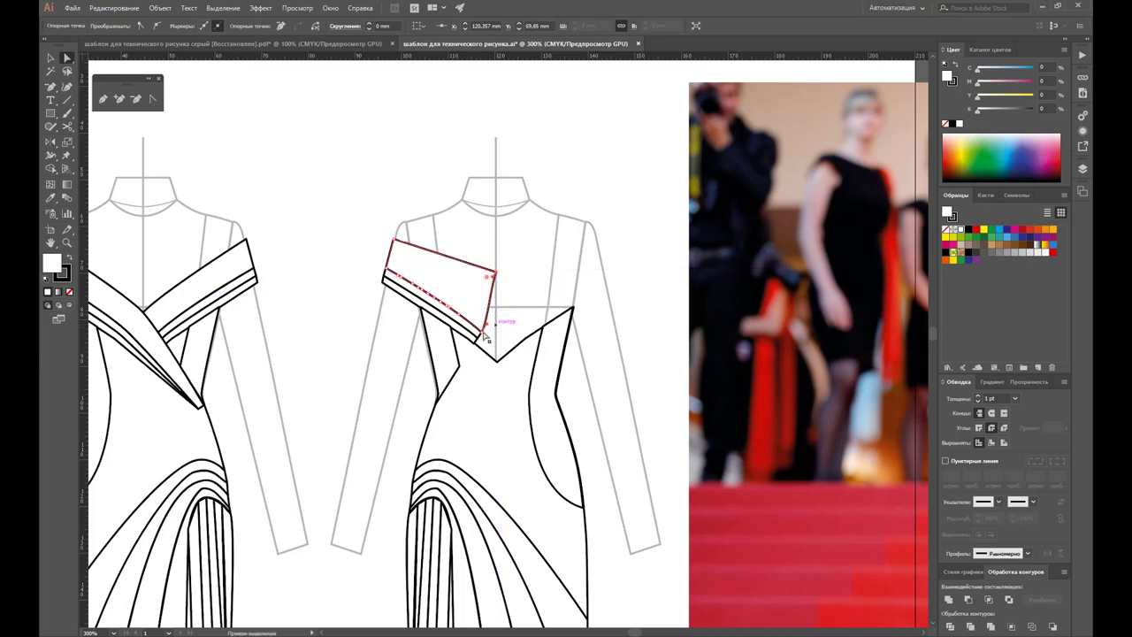
left_click_drag(483, 331, 492, 298)
Step: Reshape the band's right corner curve, delete its extra lower anchor, and zoom in closer
left_click(153, 99)
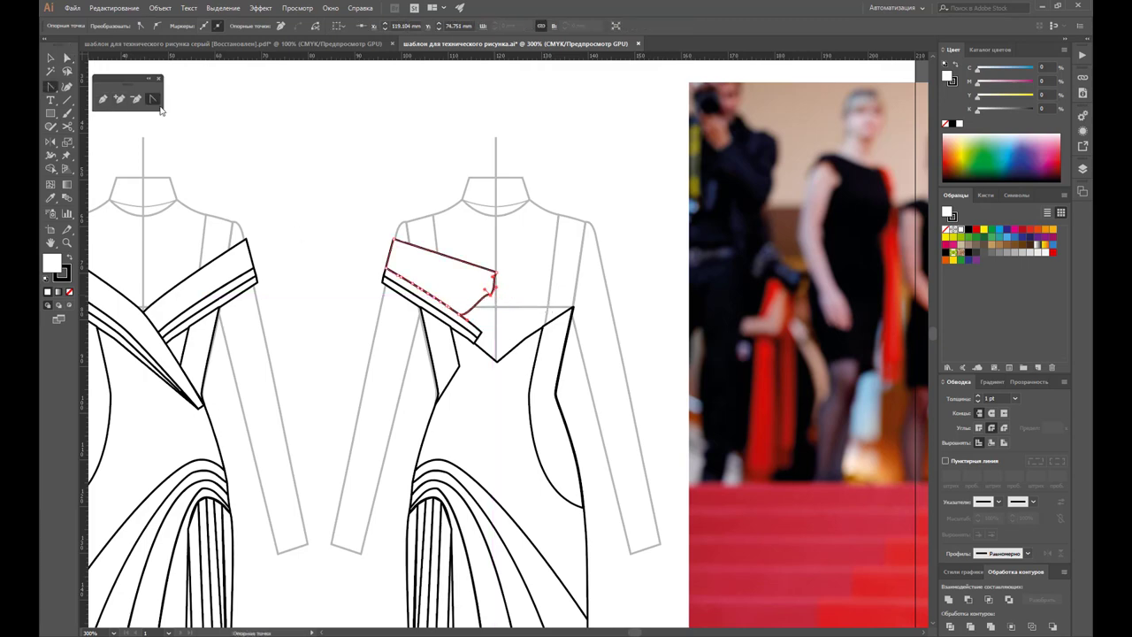
left_click_drag(496, 285, 423, 289)
left_click(136, 98)
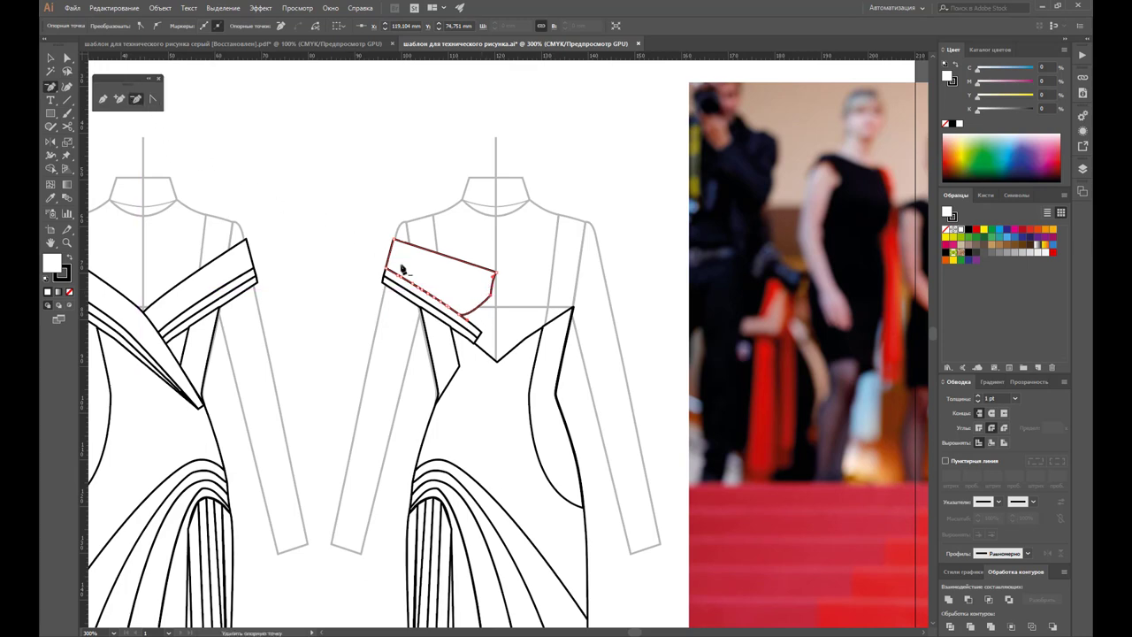
left_click(459, 315)
left_click(65, 244)
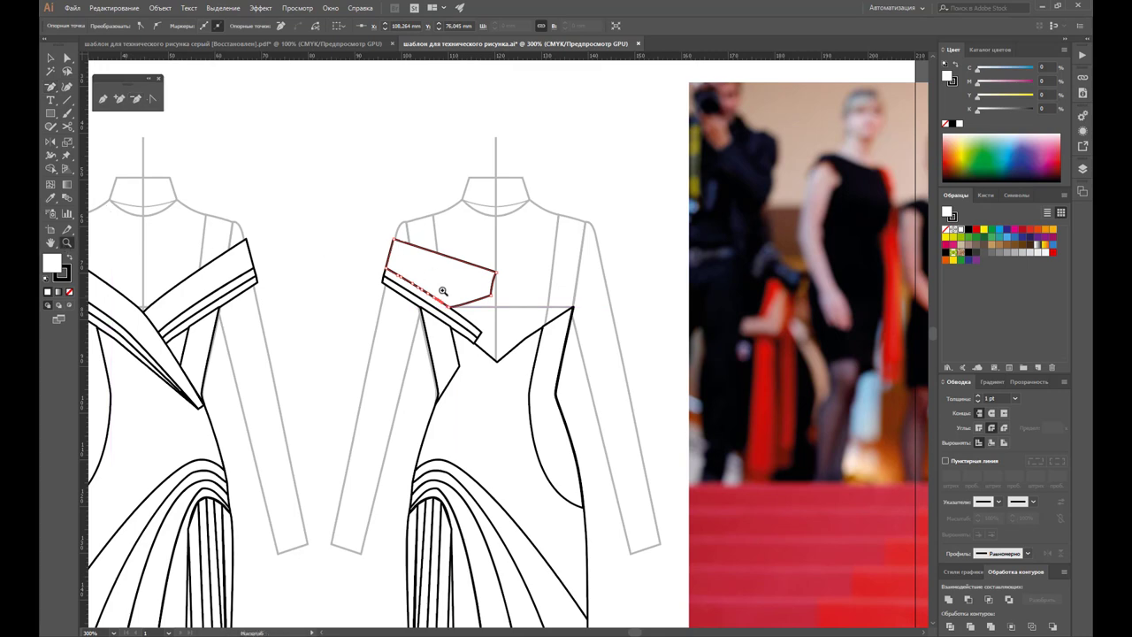
left_click(469, 299)
left_click(519, 302)
left_click(470, 324)
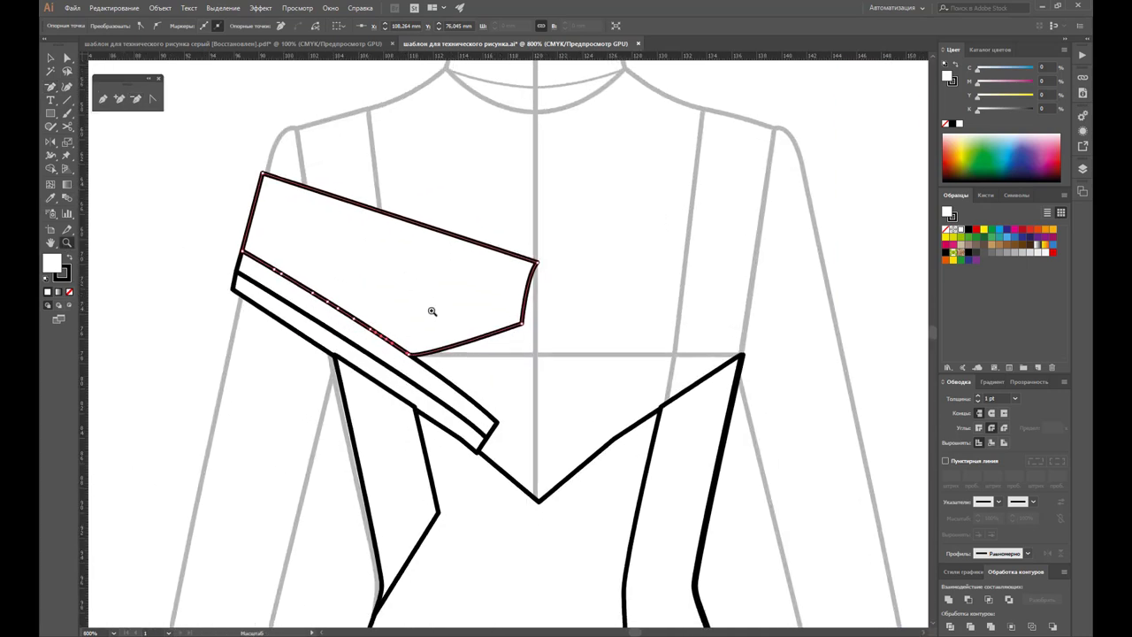
Step: Delete six anchors along the shoulder panel's bottom edge to straighten it
left_click(432, 311)
scroll(354, 265, "down", 1)
left_click(135, 99)
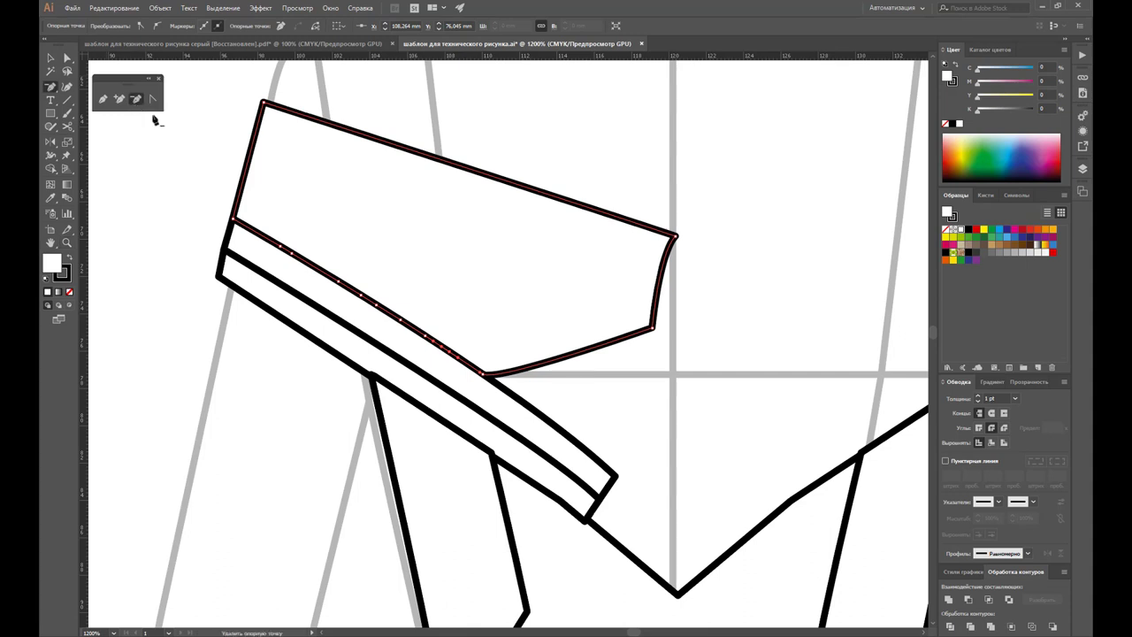
left_click(486, 376)
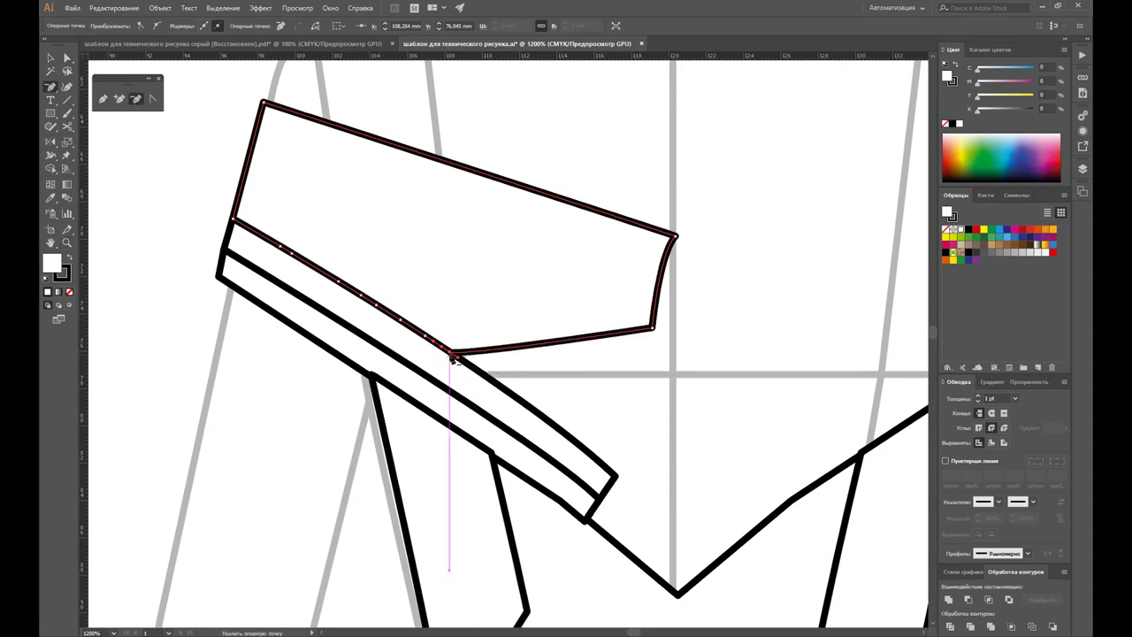
left_click(428, 337)
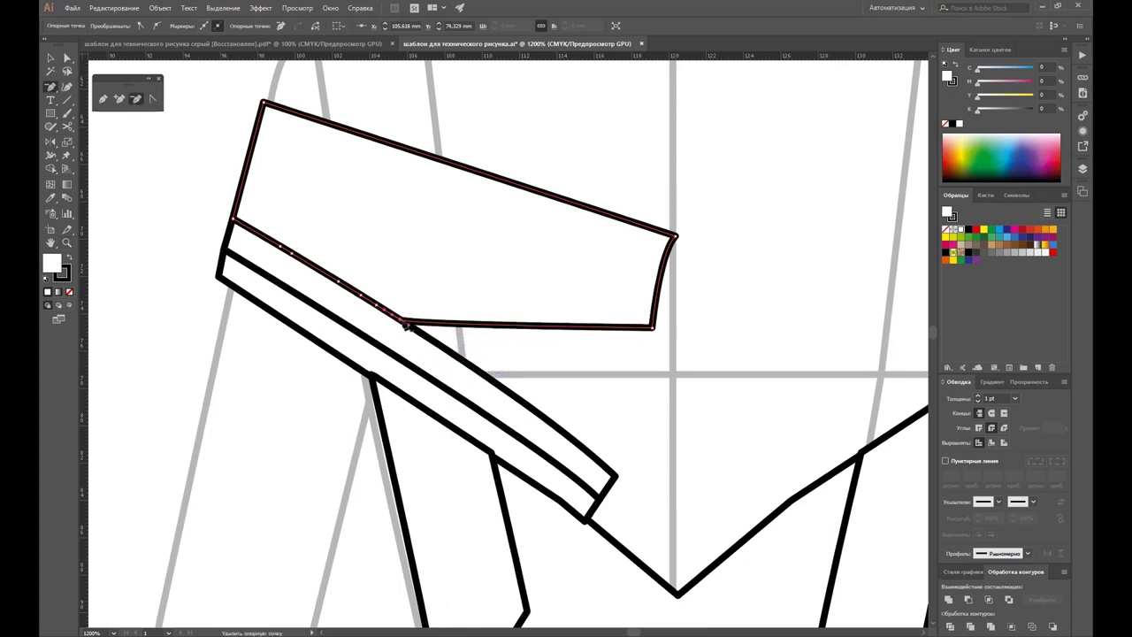
left_click(401, 321)
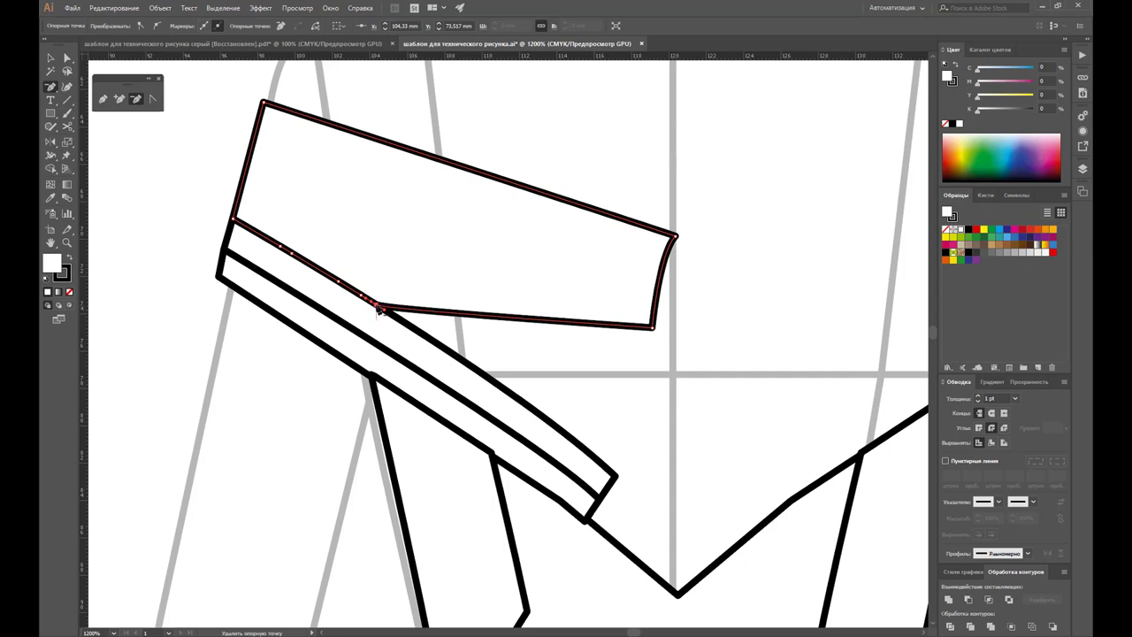
left_click(376, 307)
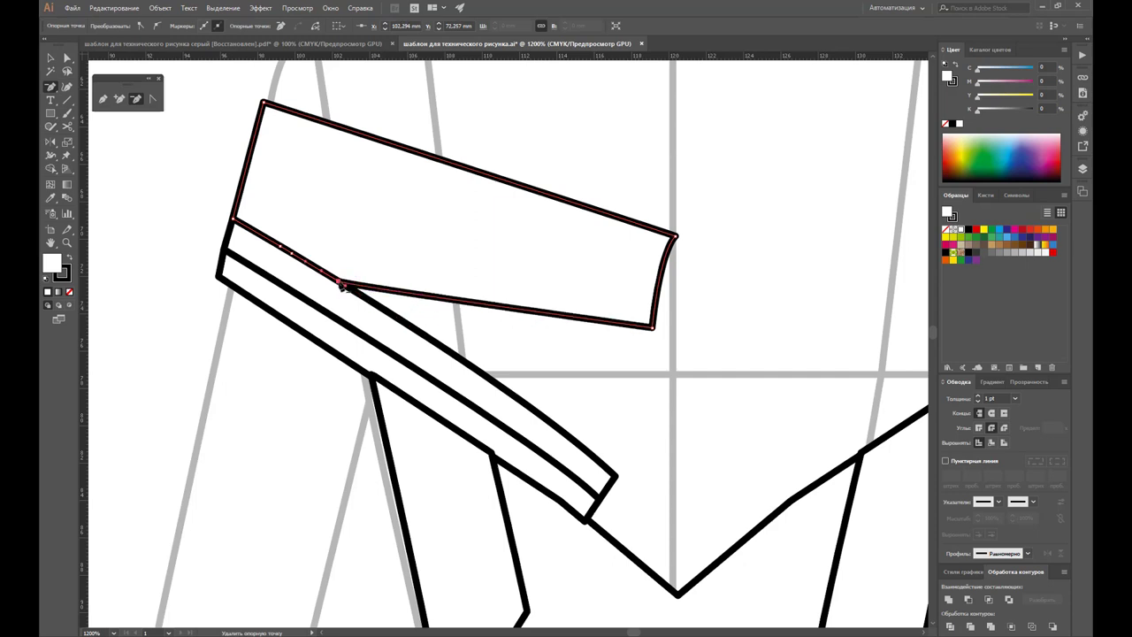
left_click(340, 284)
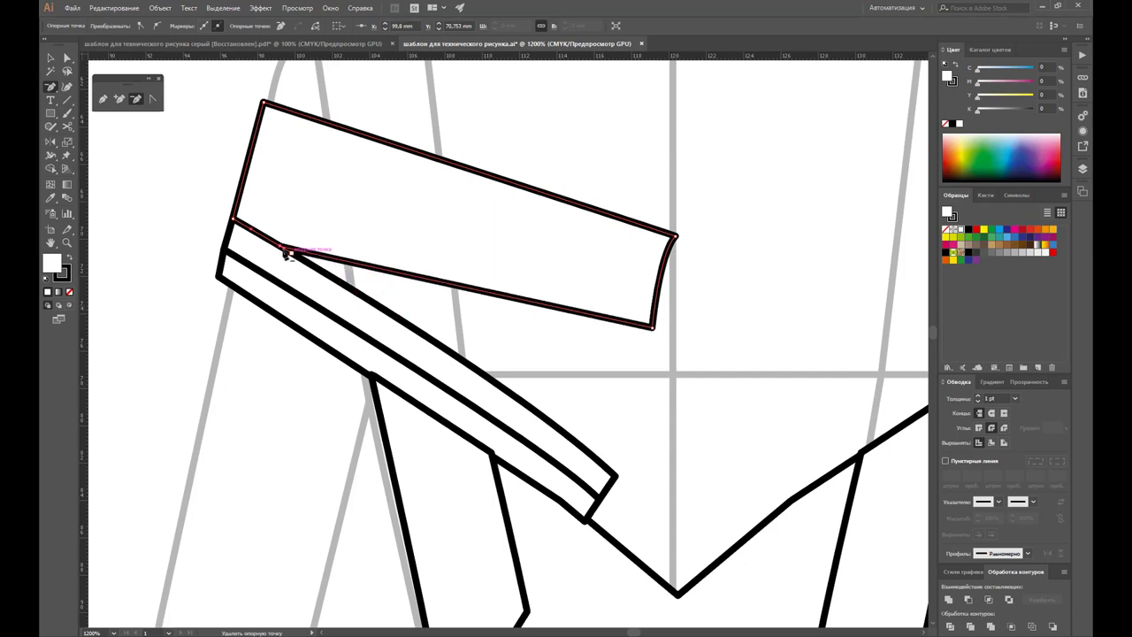
left_click(292, 254)
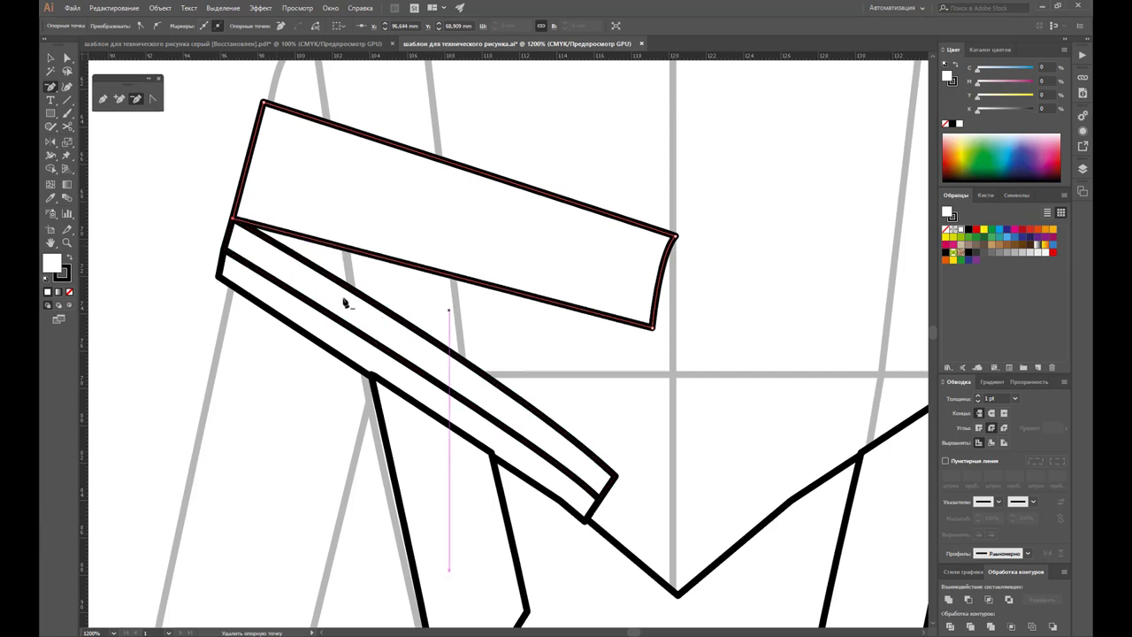
Step: Make the panel's right edge straight and pull its bottom-right corner slightly lower
left_click(153, 98)
left_click(676, 236)
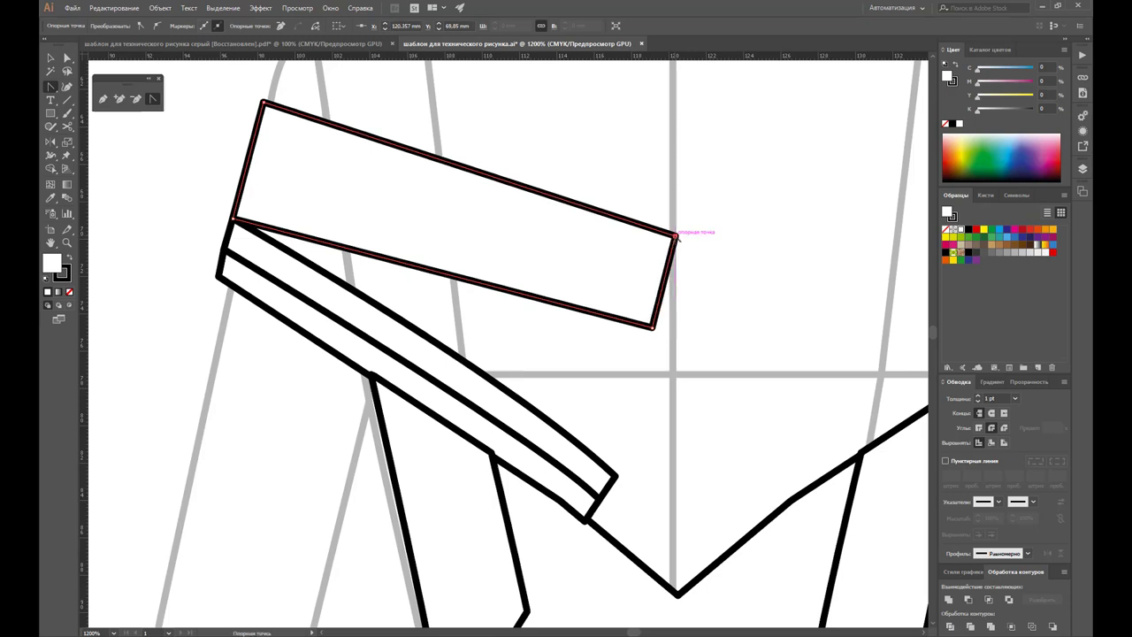
left_click(67, 58)
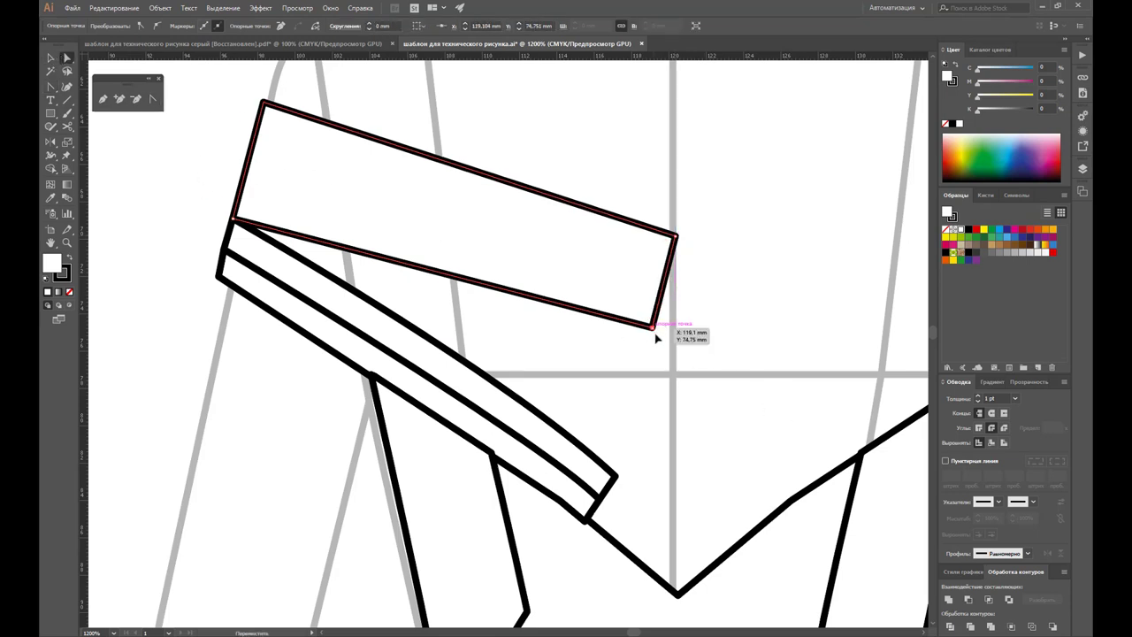
left_click_drag(653, 328, 660, 359)
left_click(616, 476)
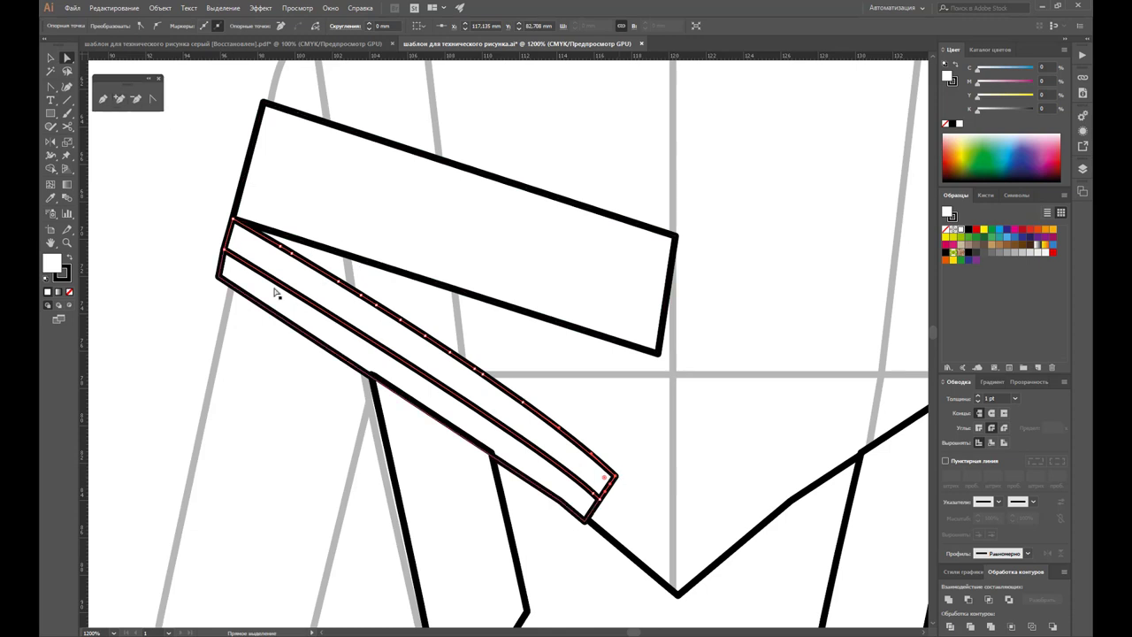
left_click(135, 98)
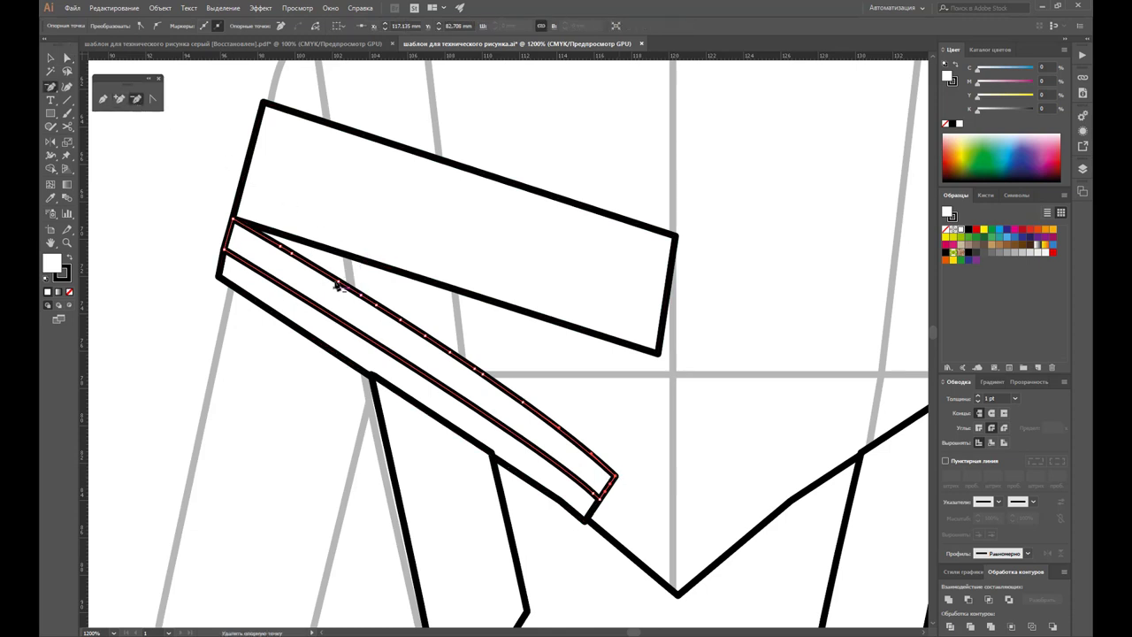
left_click(355, 292)
left_click(397, 318)
left_click(669, 342)
left_click(471, 369)
left_click(471, 369)
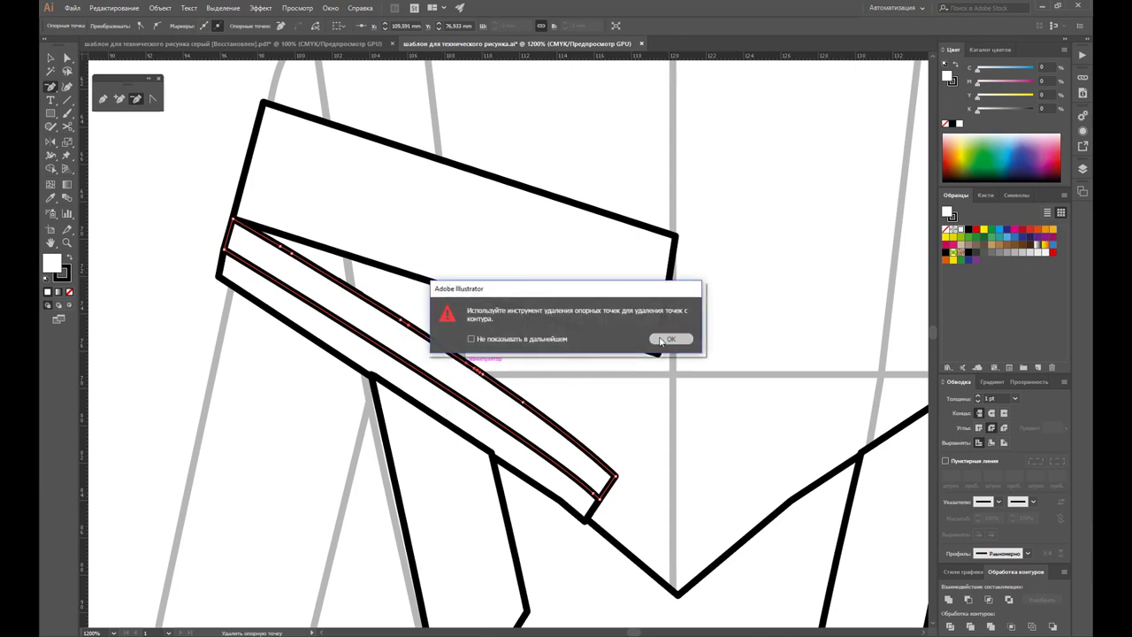
left_click(663, 340)
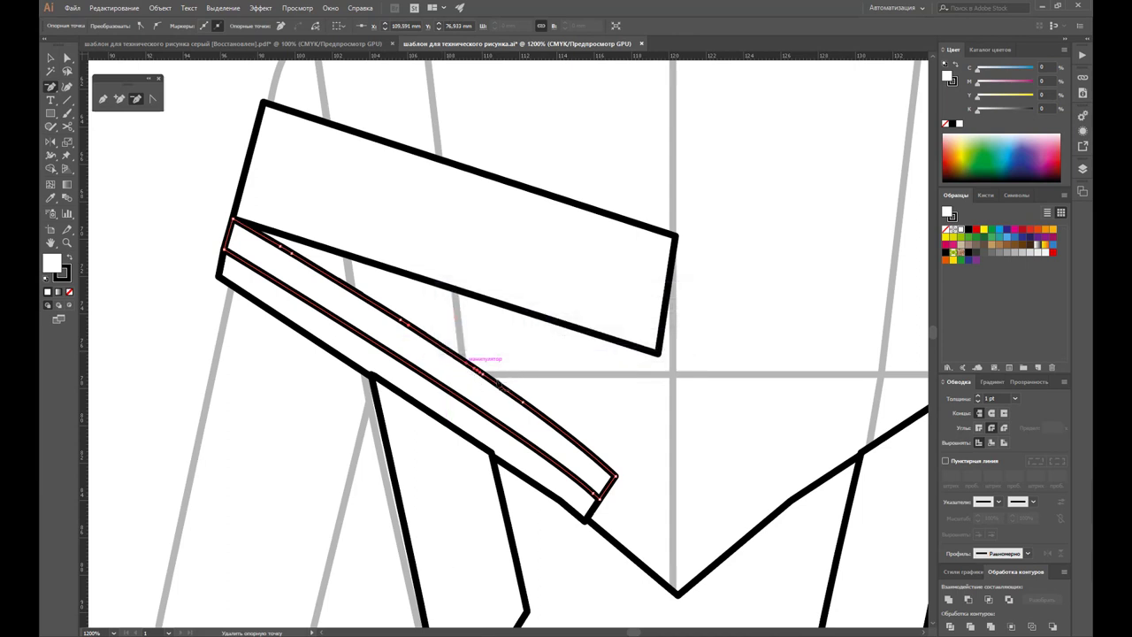
left_click(477, 372)
left_click(400, 321)
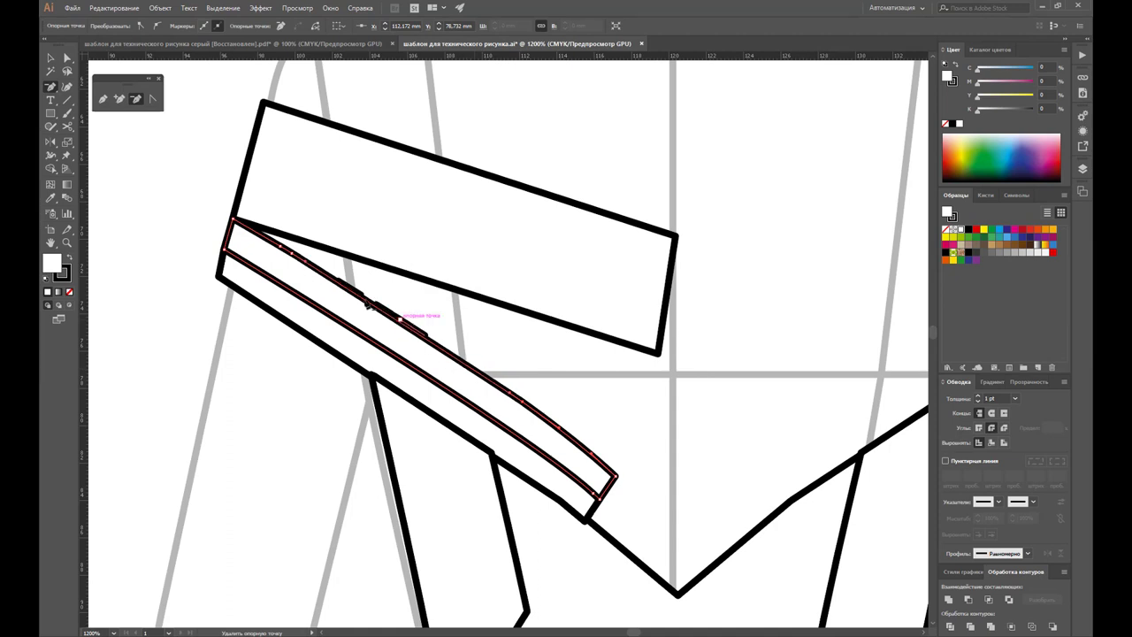
left_click(281, 252)
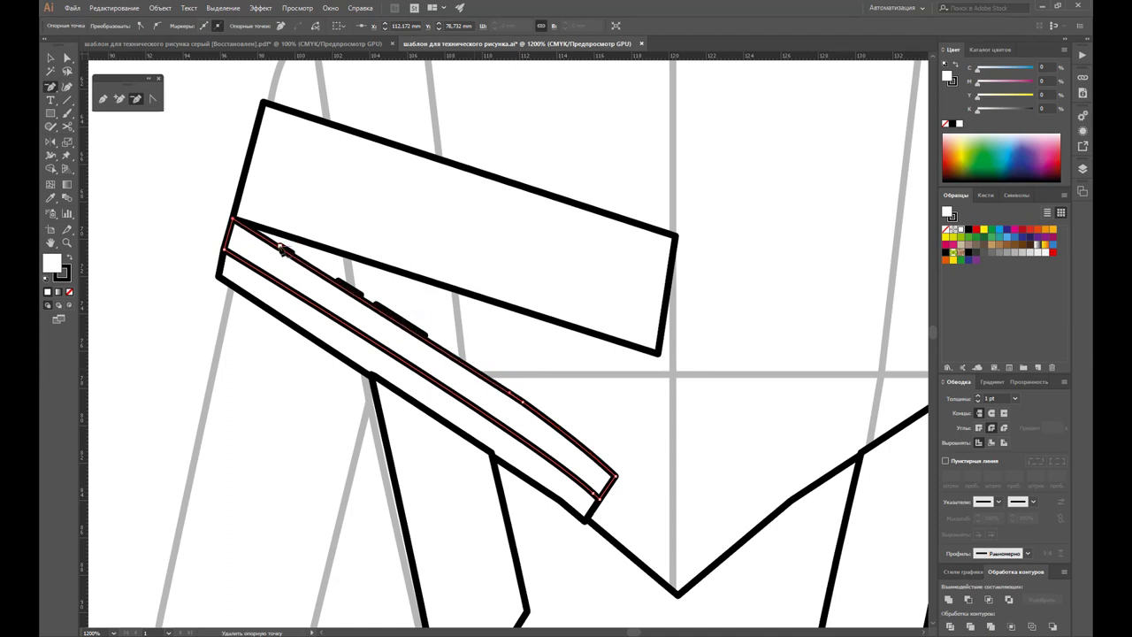
left_click(528, 405)
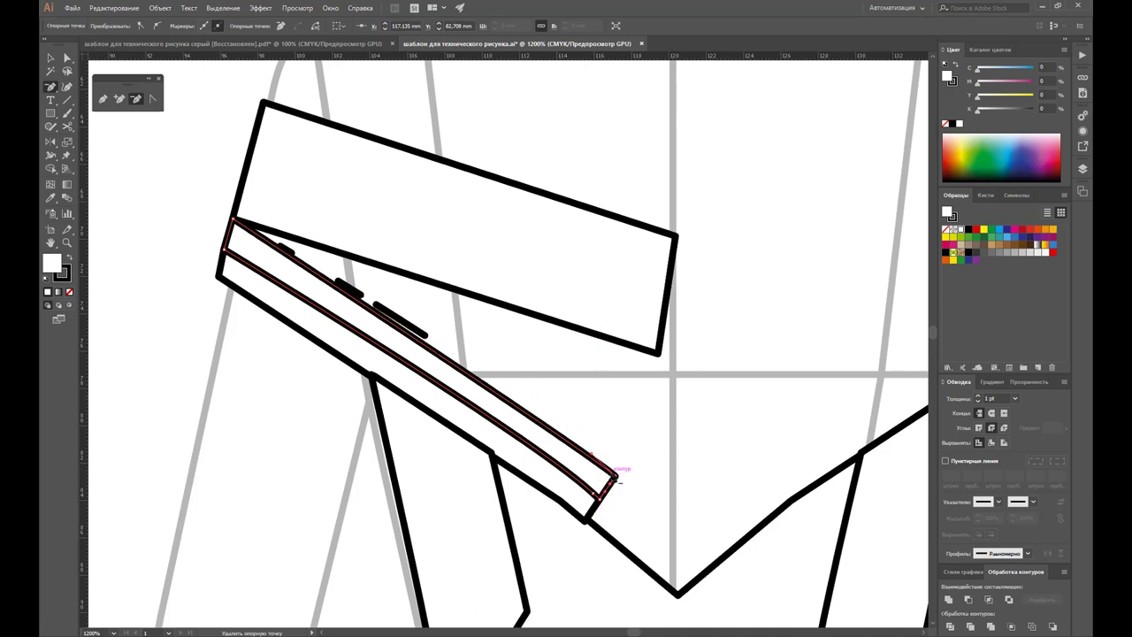
left_click(609, 487)
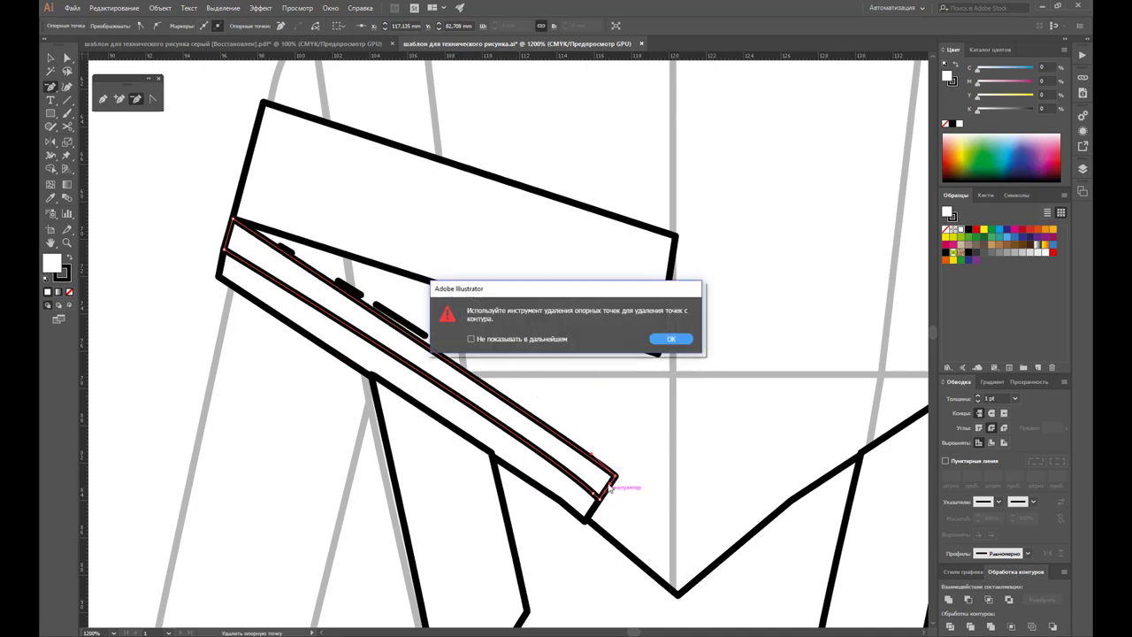
left_click(655, 347)
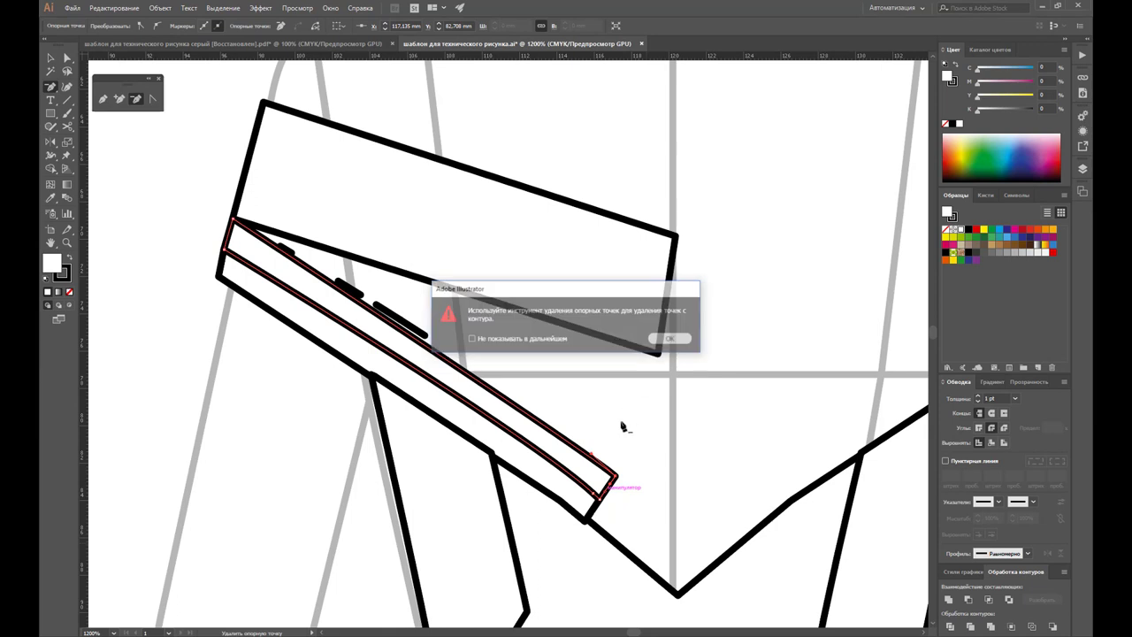
left_click(610, 485)
left_click(673, 340)
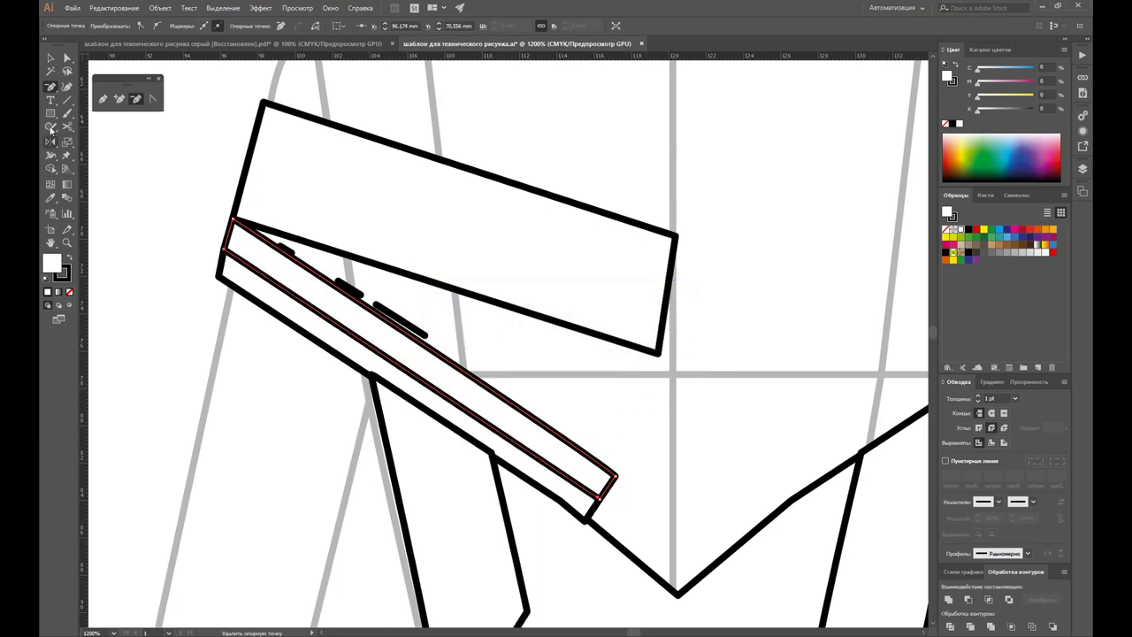
left_click(67, 57)
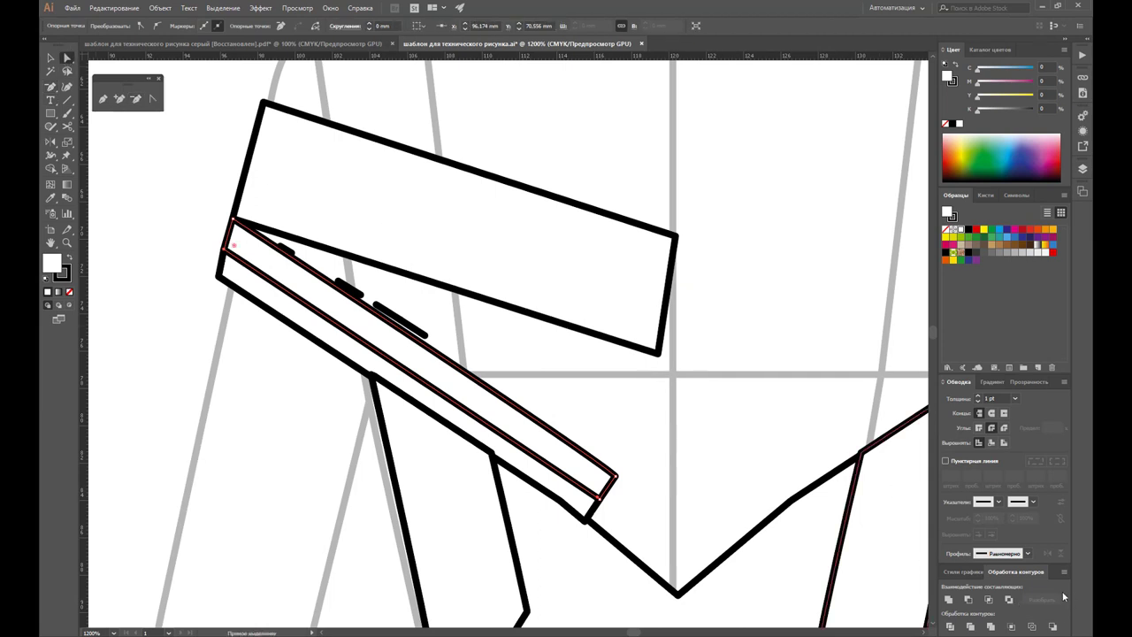
Step: Snap the diagonal strap's lower and upper corners onto the upper rectangle's corners
left_click(616, 477)
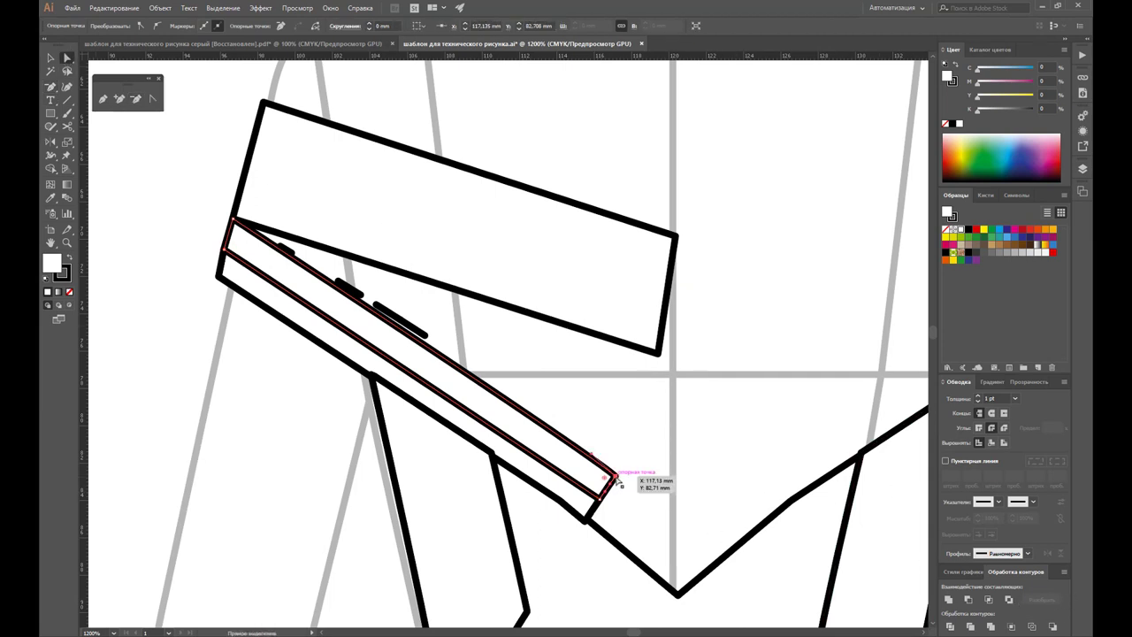
left_click_drag(616, 478, 653, 352)
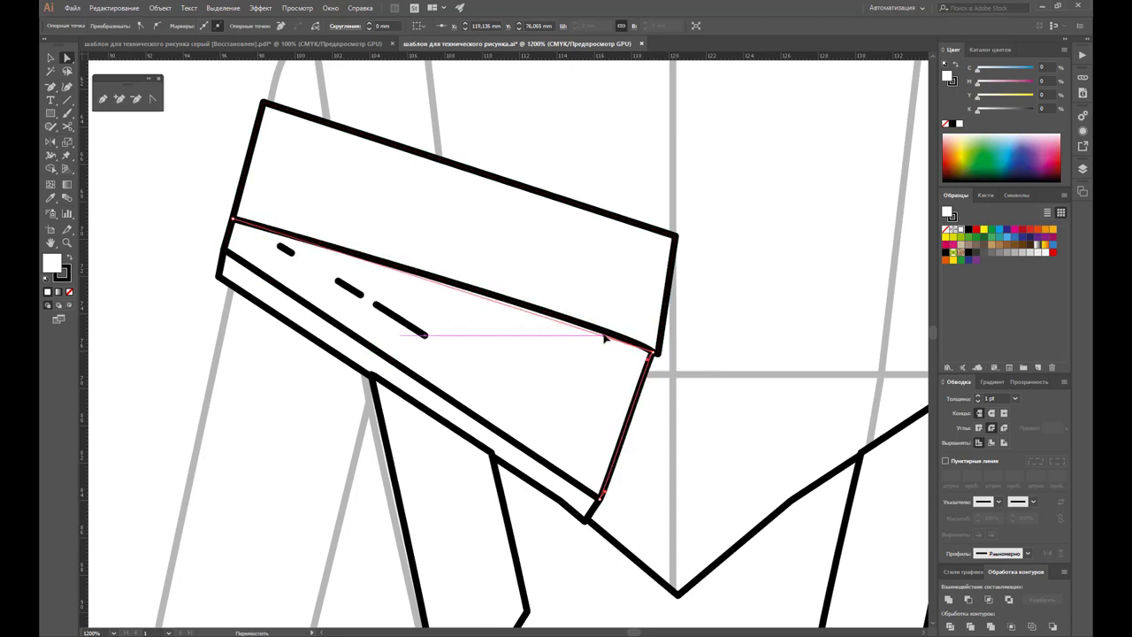
left_click_drag(601, 502, 648, 396)
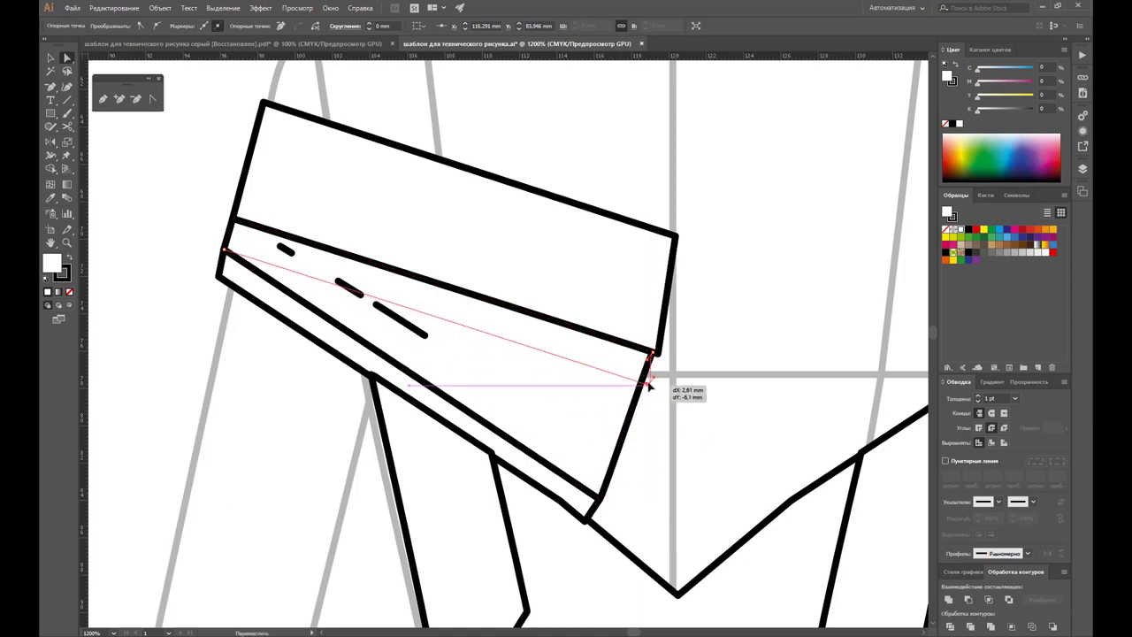
left_click_drag(649, 395, 650, 378)
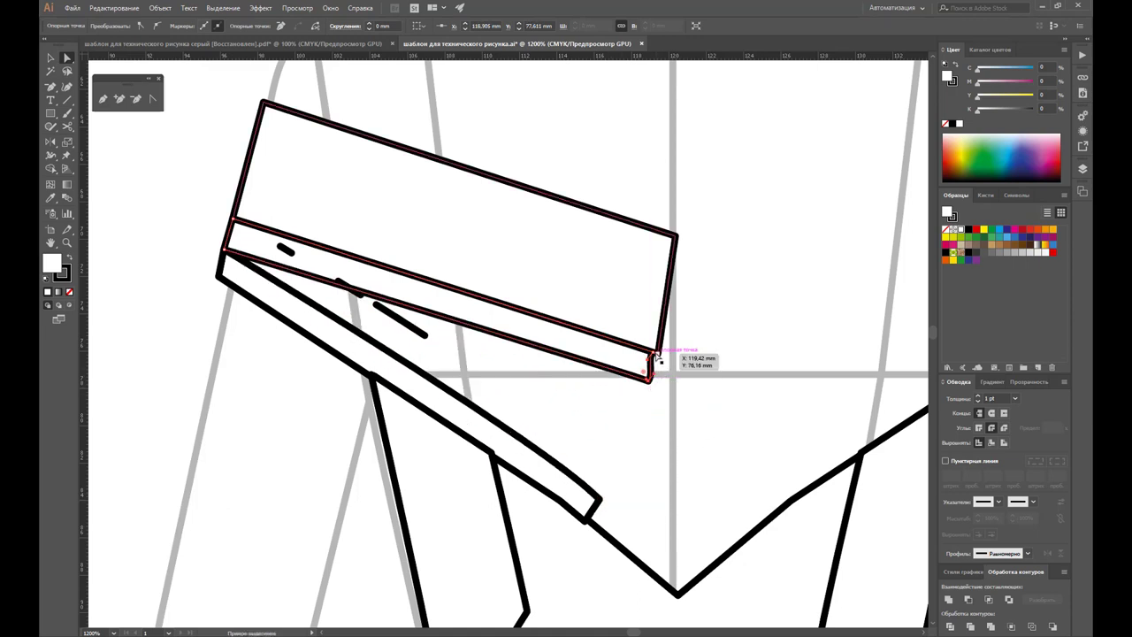
left_click(650, 358)
left_click_drag(649, 359, 653, 361)
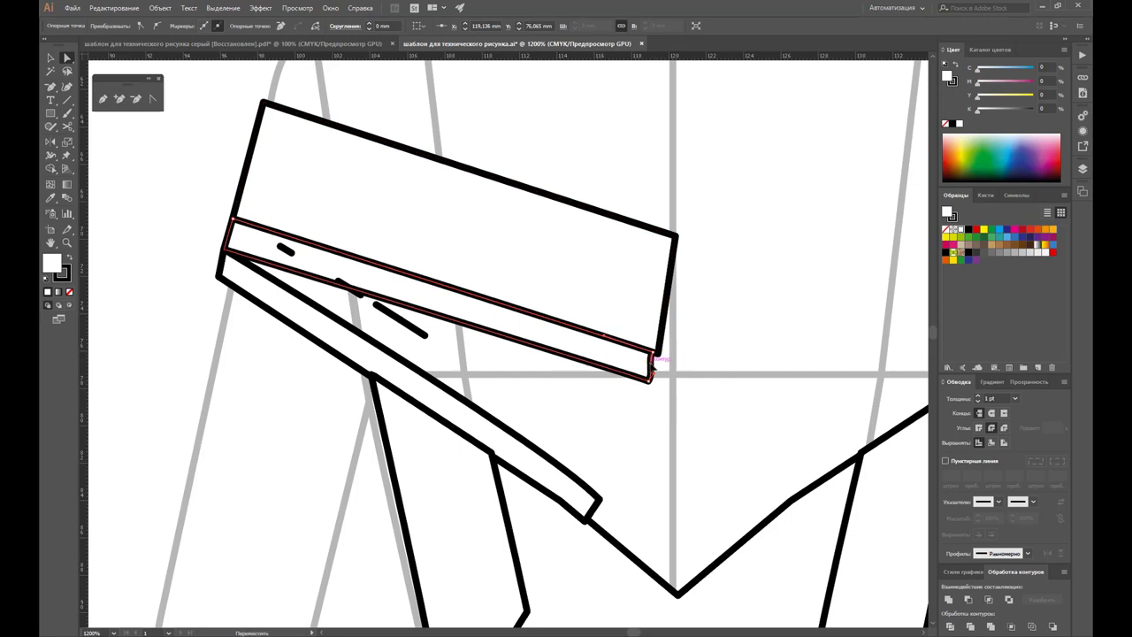
left_click(662, 353)
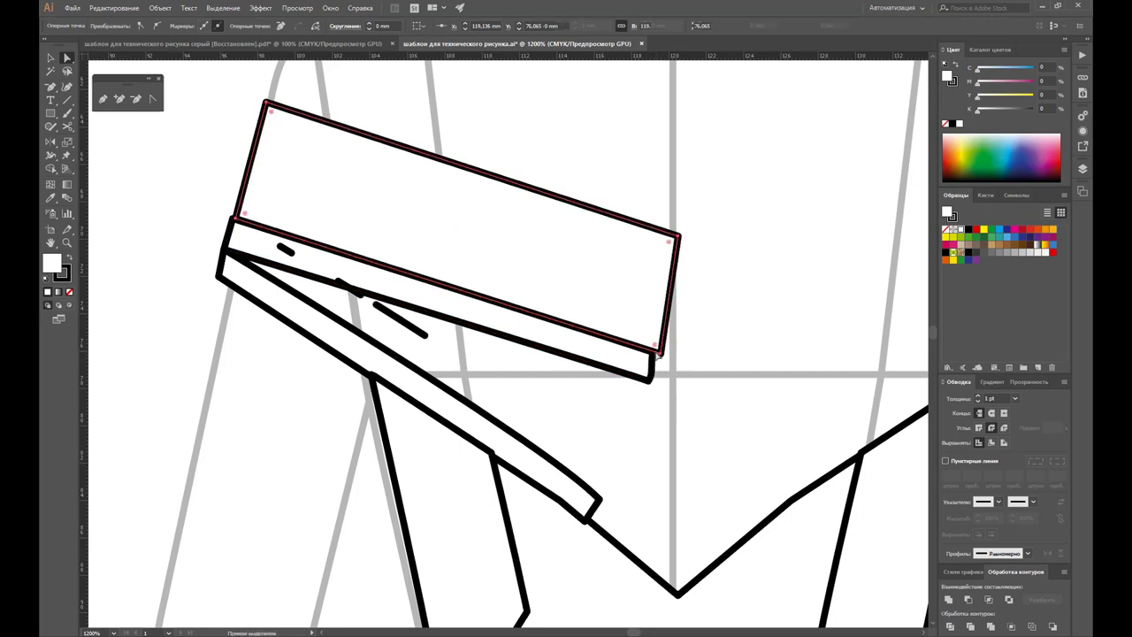
left_click(542, 457, "shift")
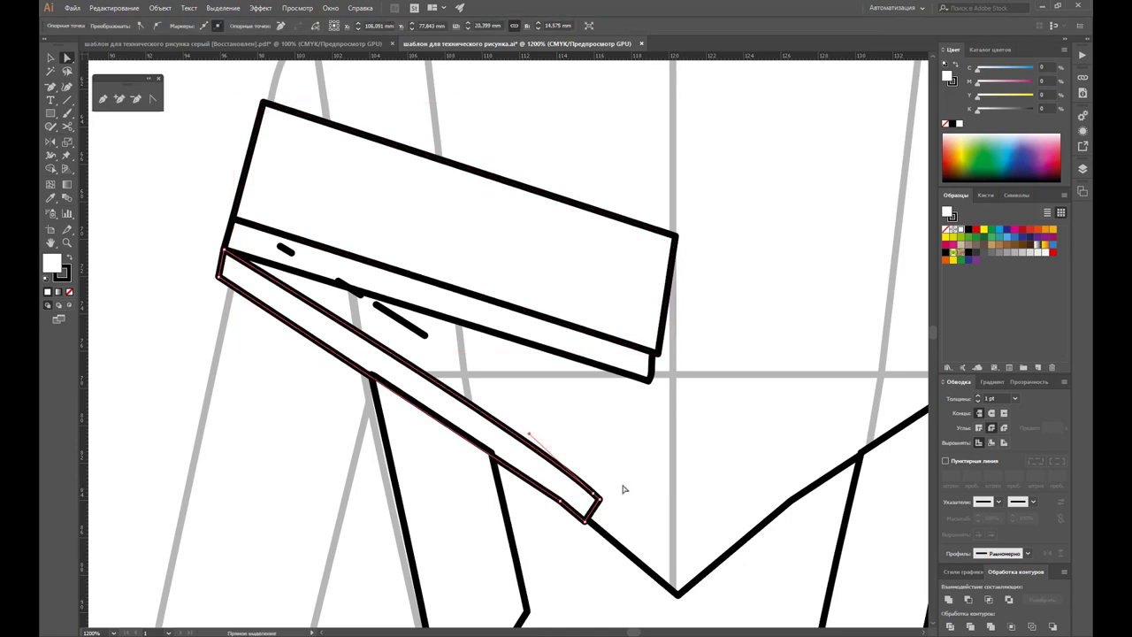
Step: Remove the strap's extra end anchor and align its end and upper-right corner to the box
left_click(135, 98)
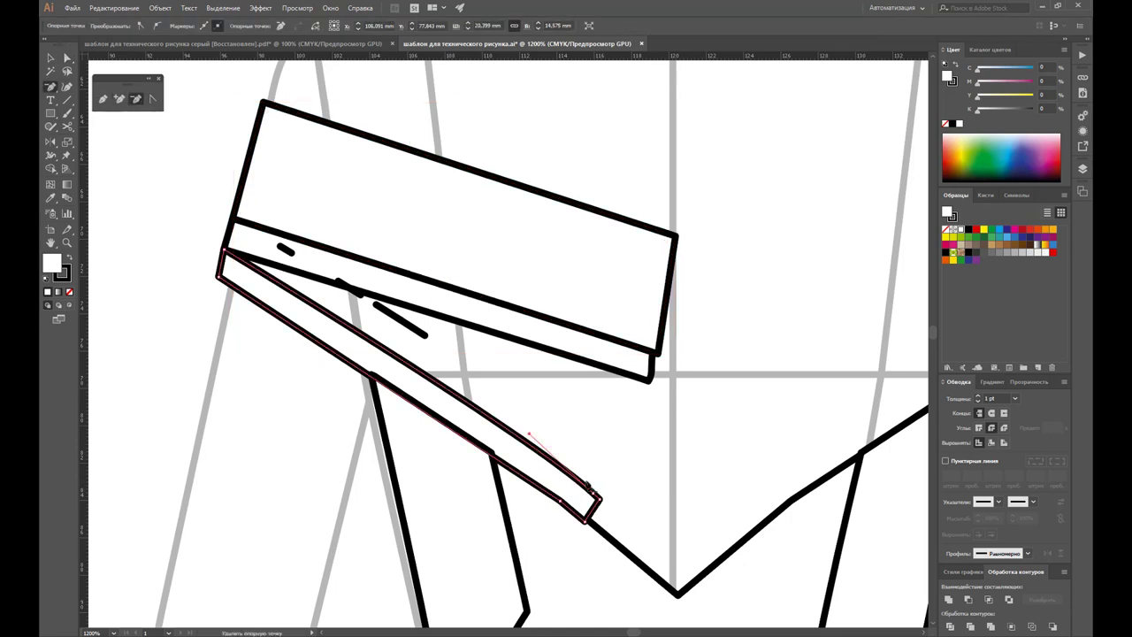
left_click(594, 499)
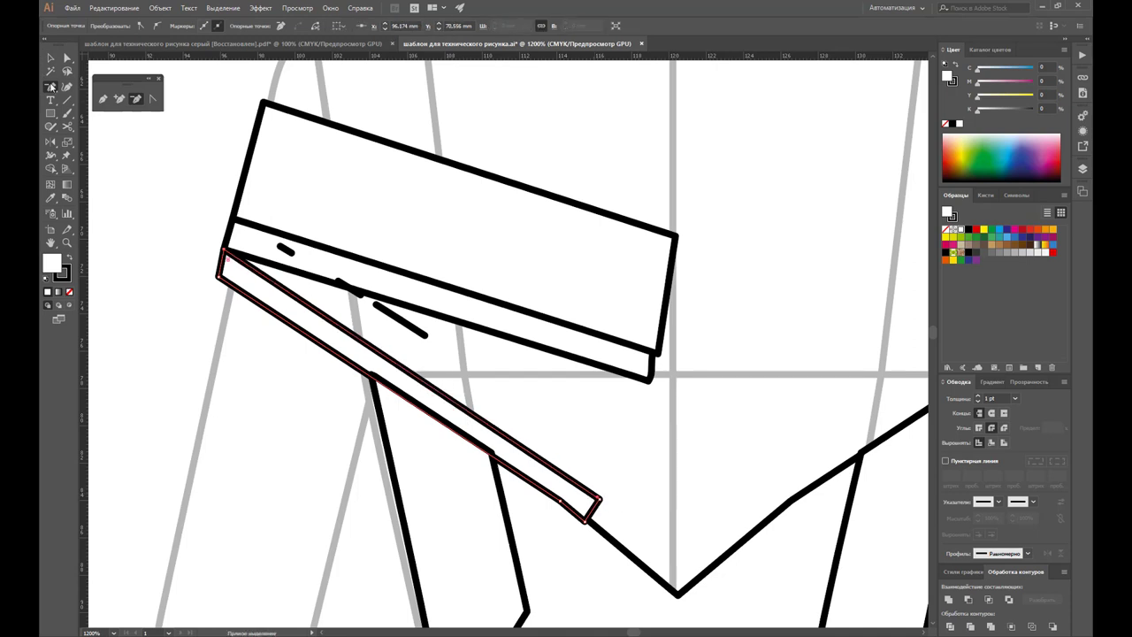
left_click(68, 60)
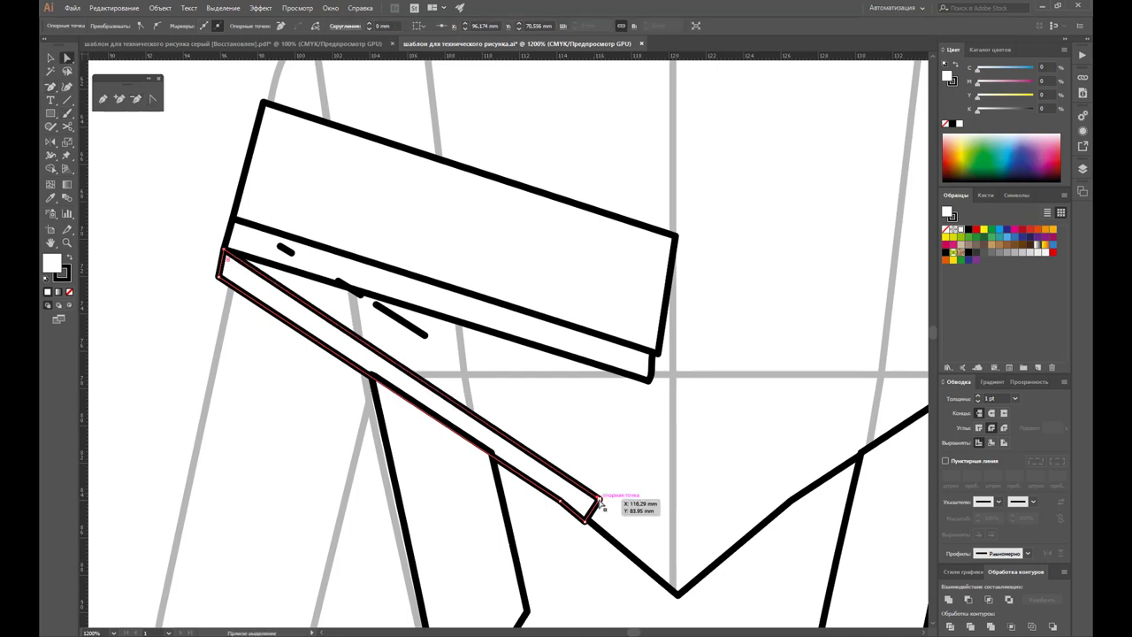
left_click_drag(599, 500, 651, 381)
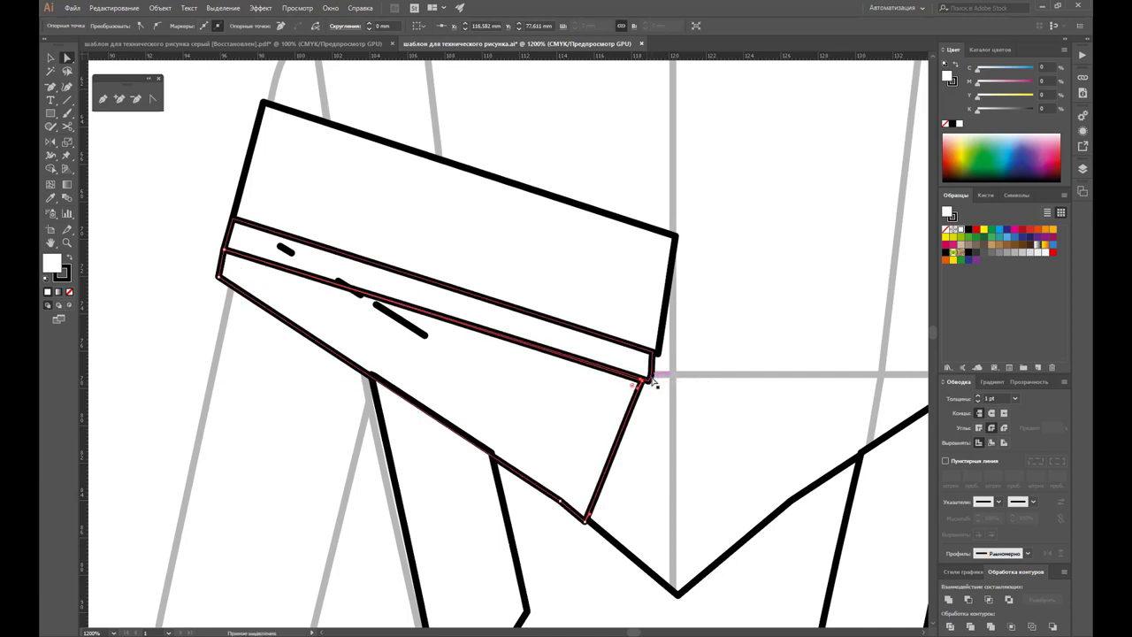
left_click(153, 99)
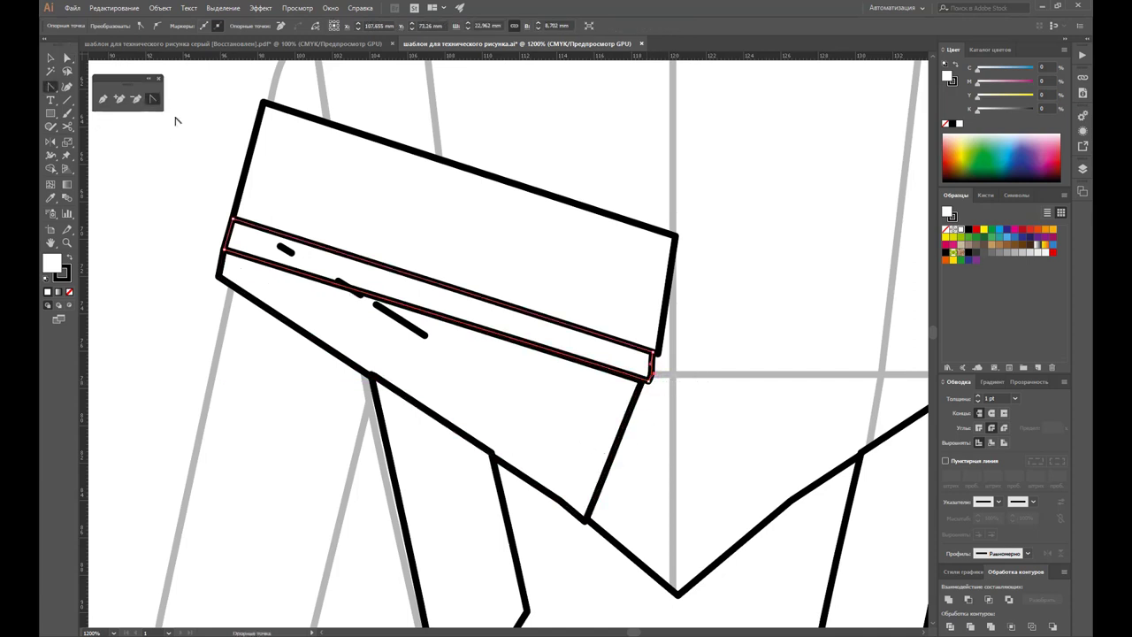
left_click(651, 383)
left_click_drag(653, 352, 655, 350)
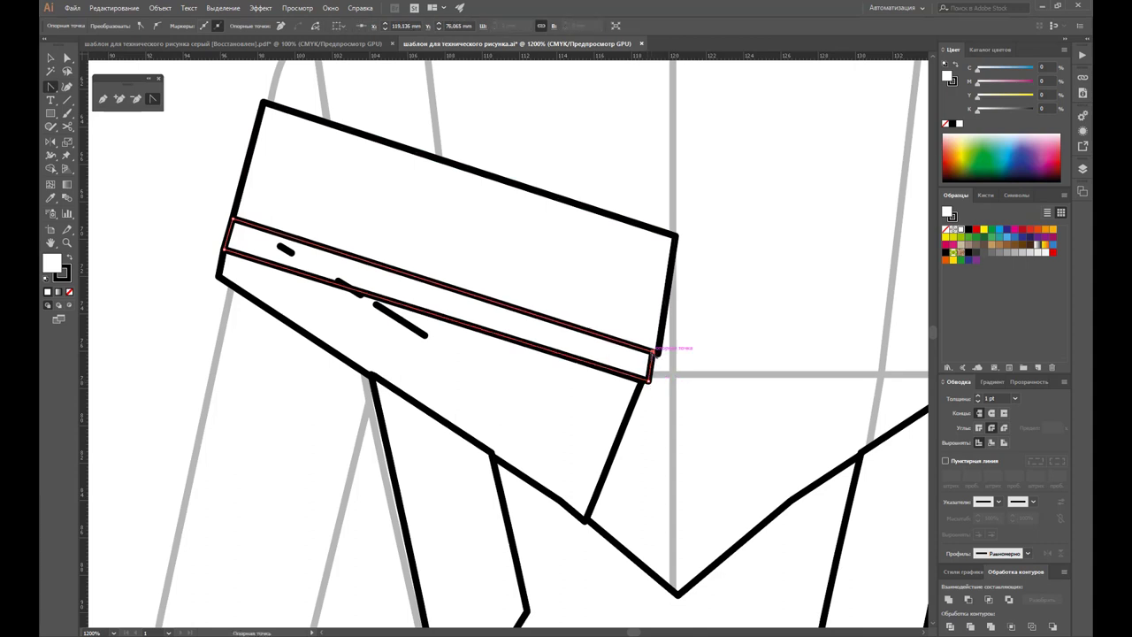
left_click(66, 57)
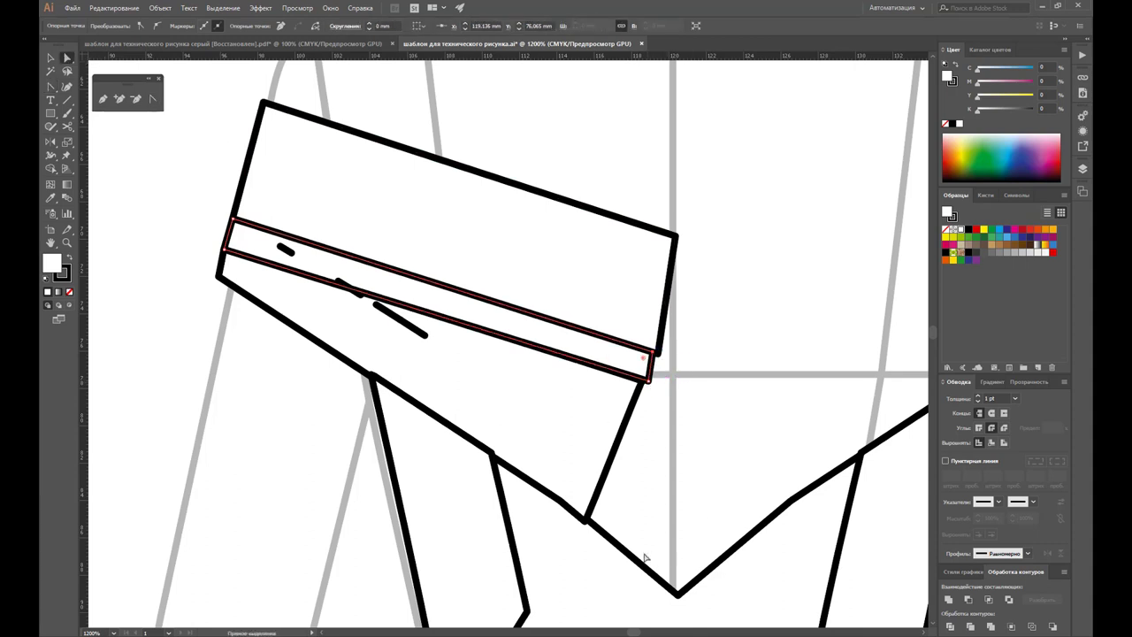
Step: Delete the lower panel's edge anchor, raise its bottom anchor to the band, and sharpen the strip corner
left_click(588, 521)
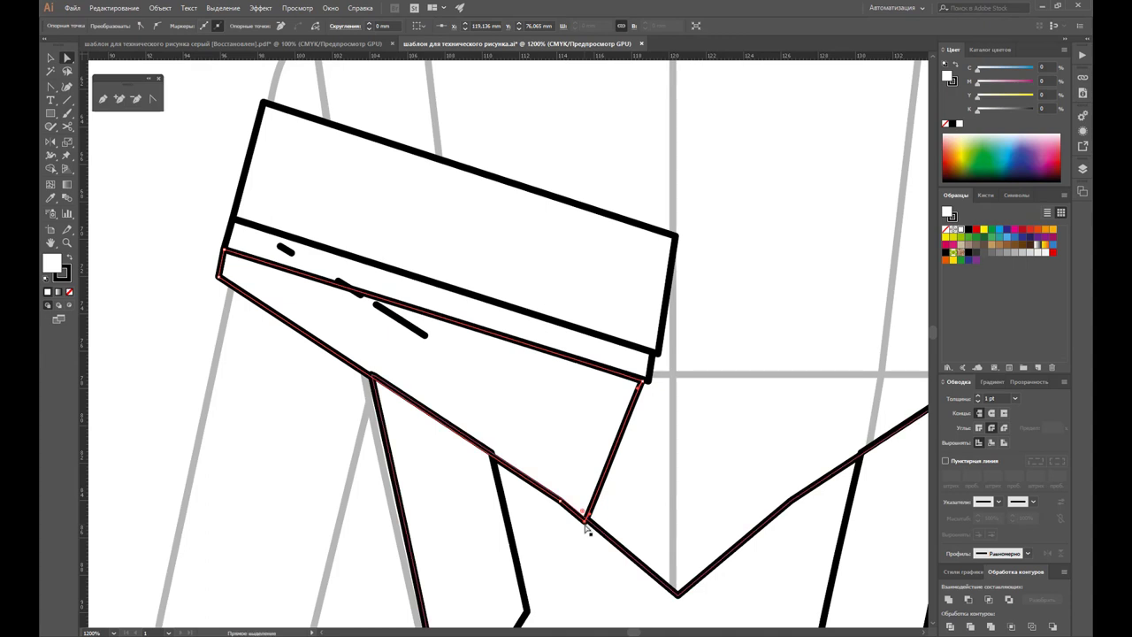
left_click(150, 100)
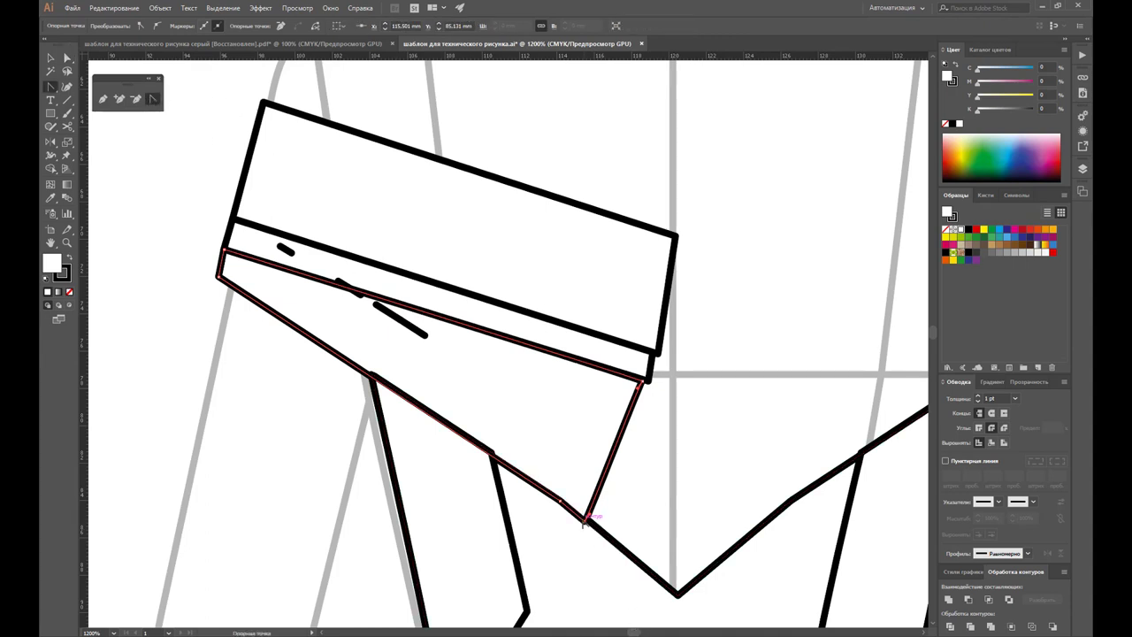
left_click(135, 98)
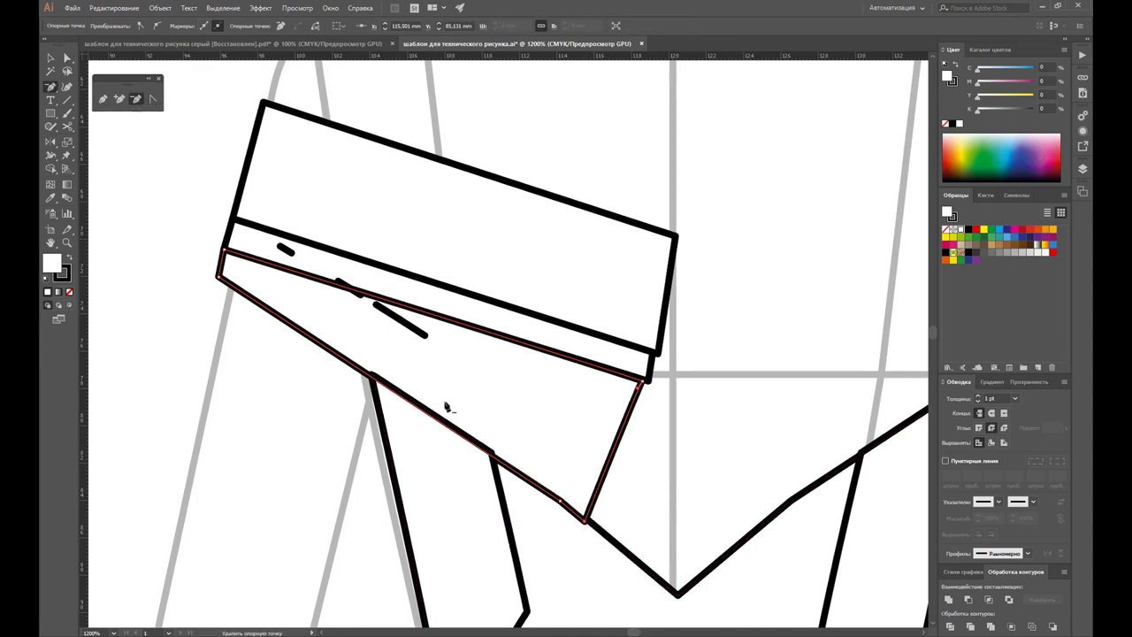
left_click(561, 502)
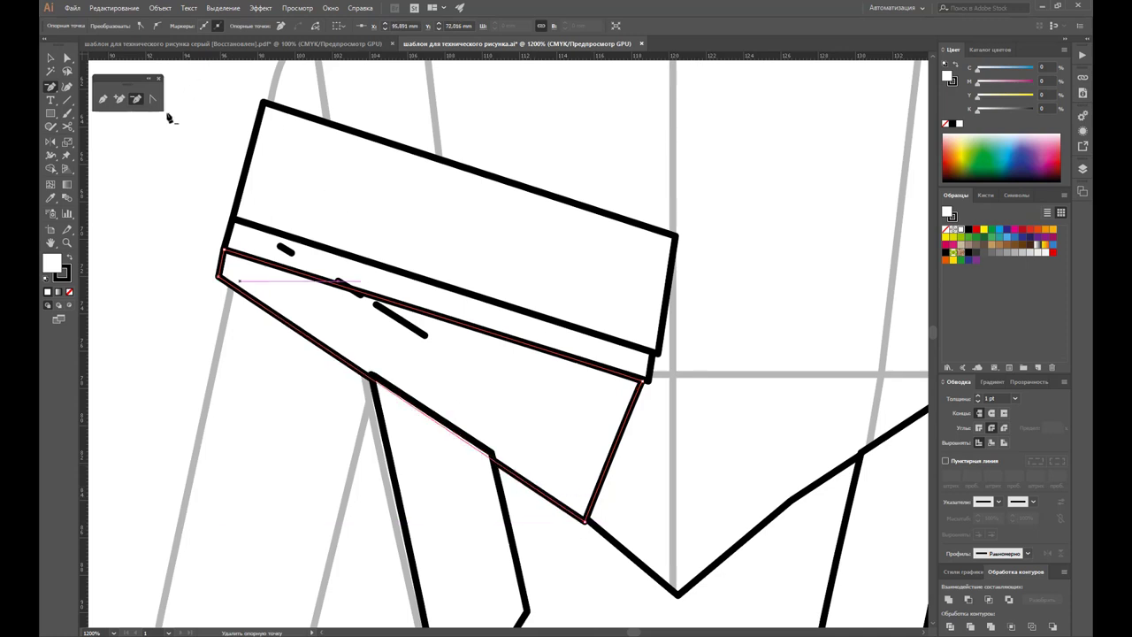
left_click(68, 58)
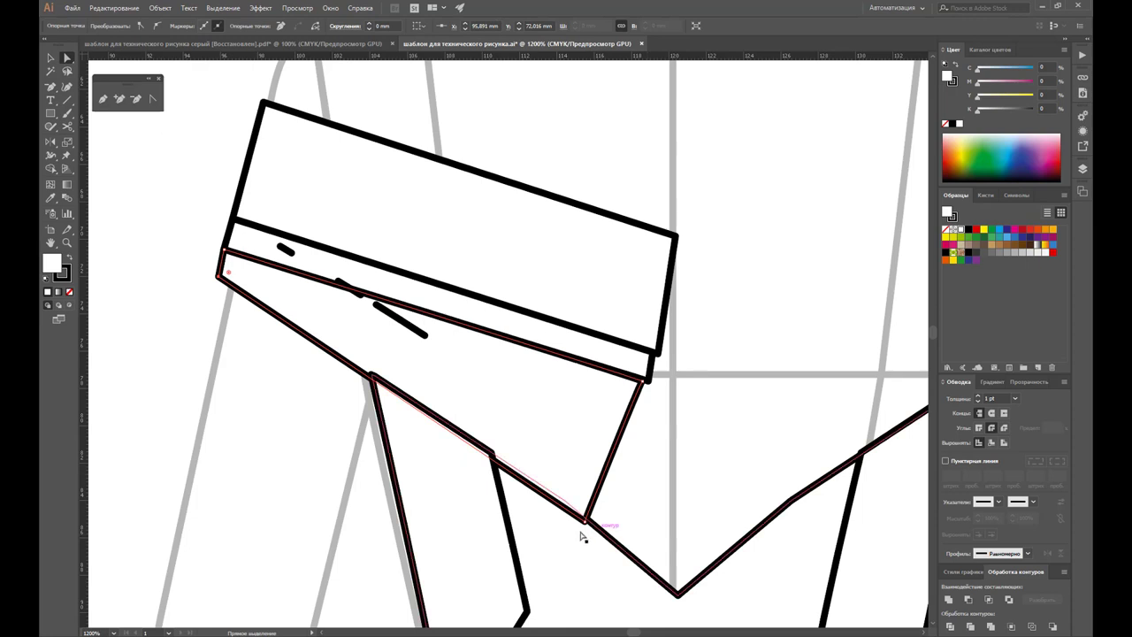
left_click_drag(586, 522, 650, 400)
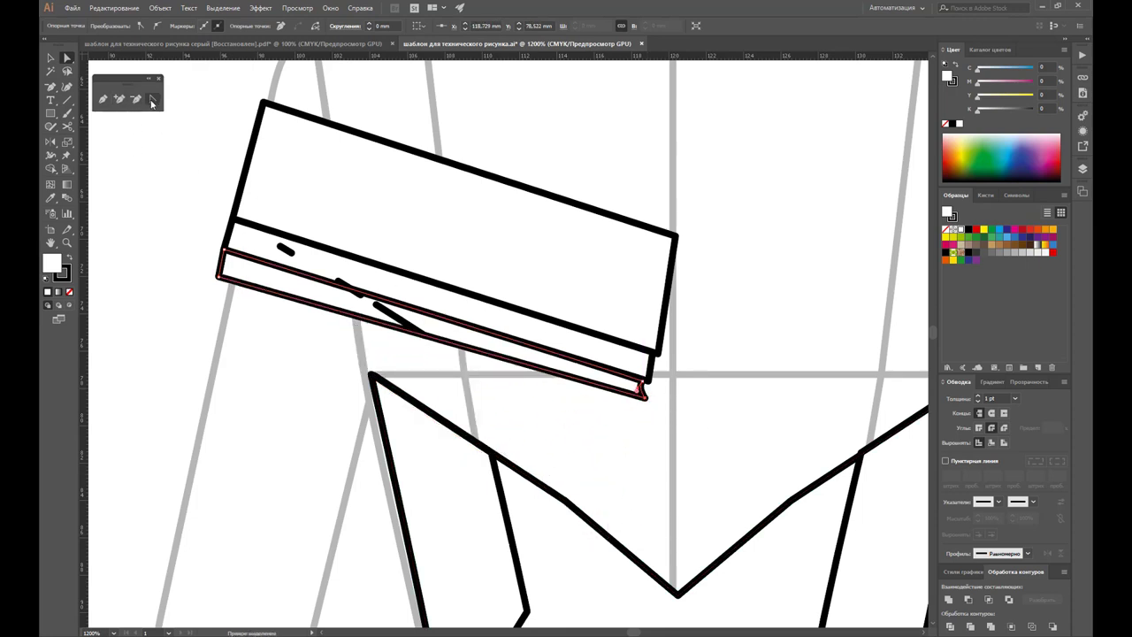
left_click(153, 98)
left_click(644, 389)
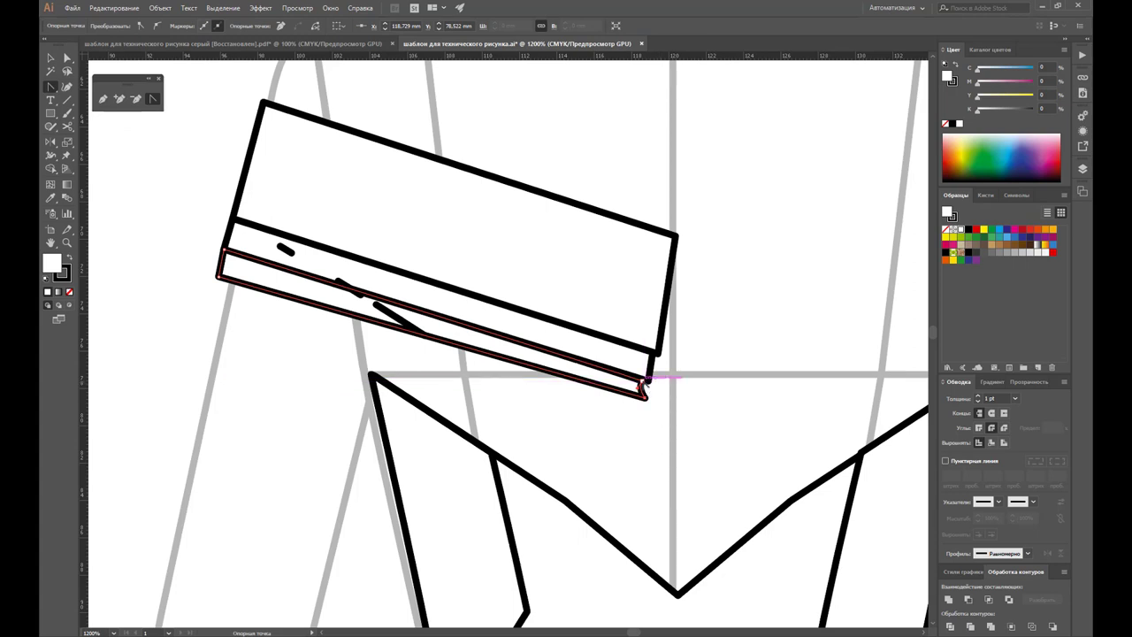
left_click(67, 57)
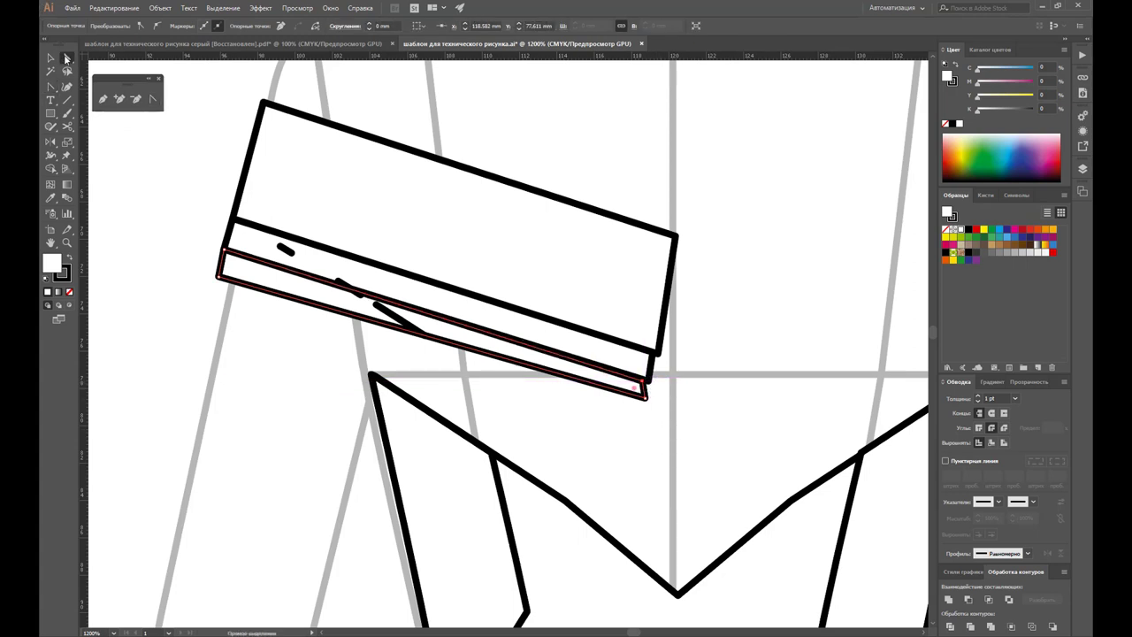
left_click_drag(646, 407, 646, 405)
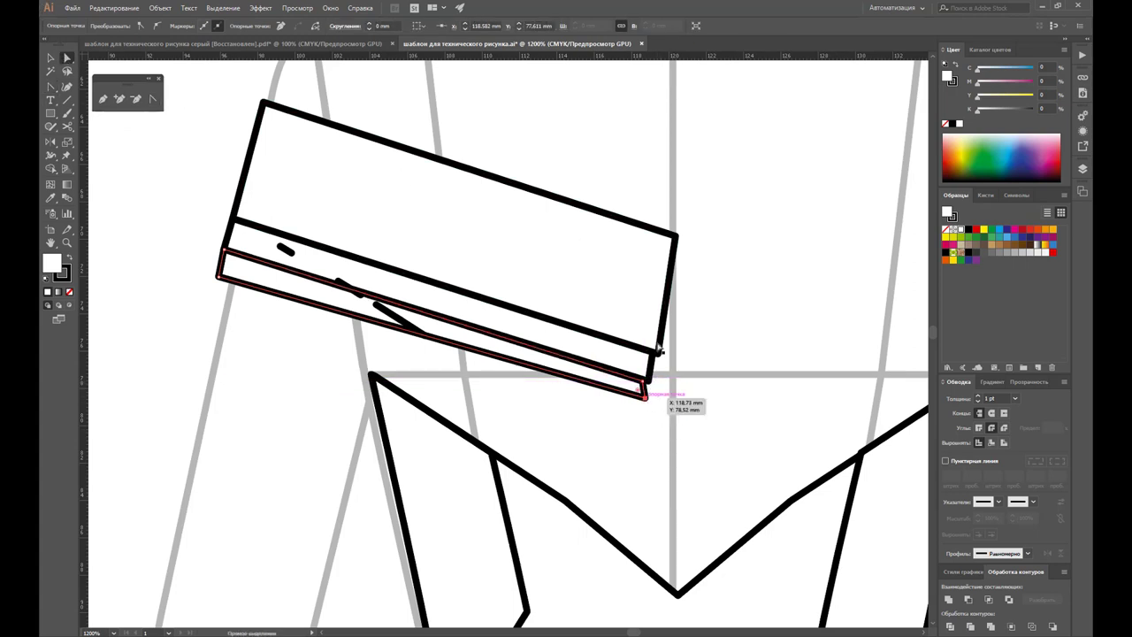
Step: Fine-tune the upper box and lower strip corner anchors so the bands meet cleanly
left_click(659, 351)
mouse_move(658, 354)
left_mouse_down()
mouse_move(677, 340)
mouse_move(658, 354)
mouse_move(657, 344)
mouse_move(648, 392)
left_mouse_up()
left_click(656, 357)
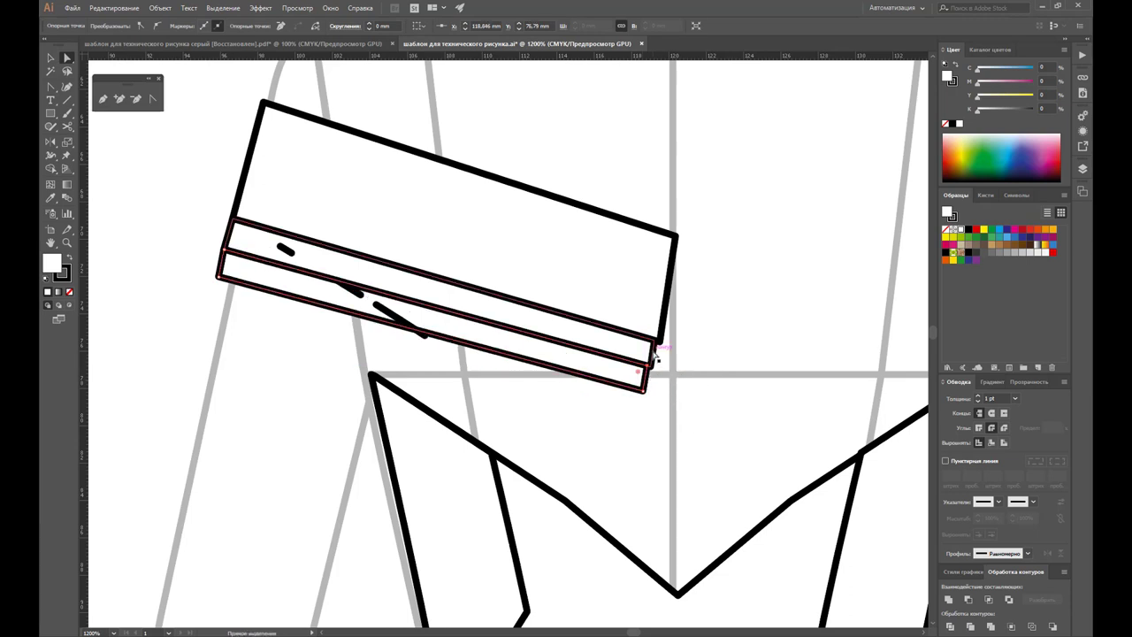
left_click(655, 352)
left_click(644, 390)
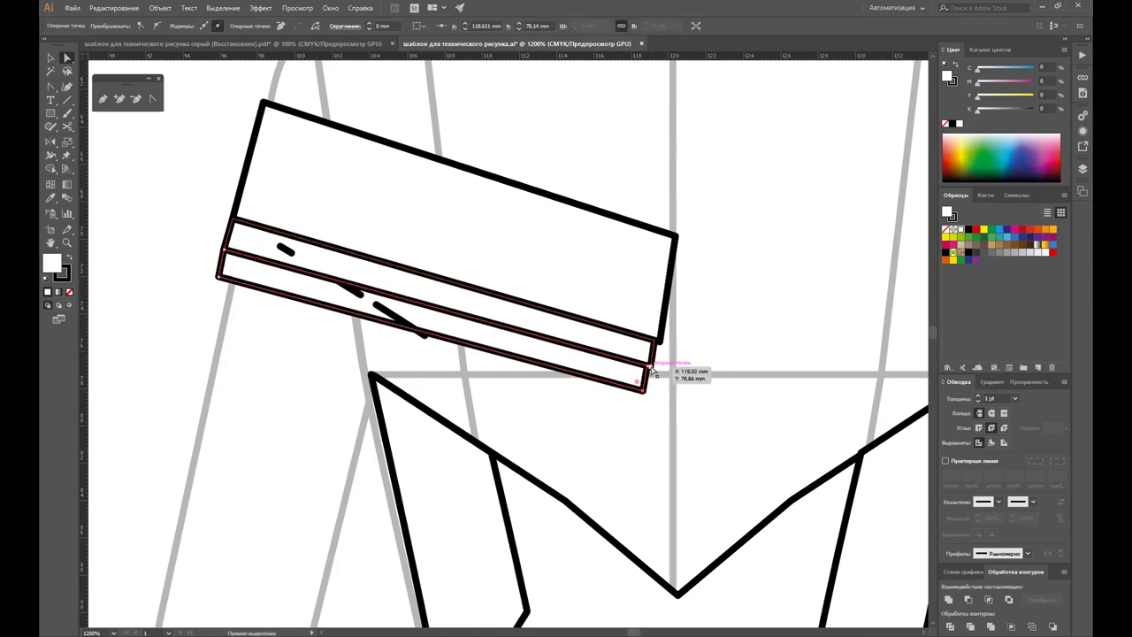
left_click(651, 364, "shift")
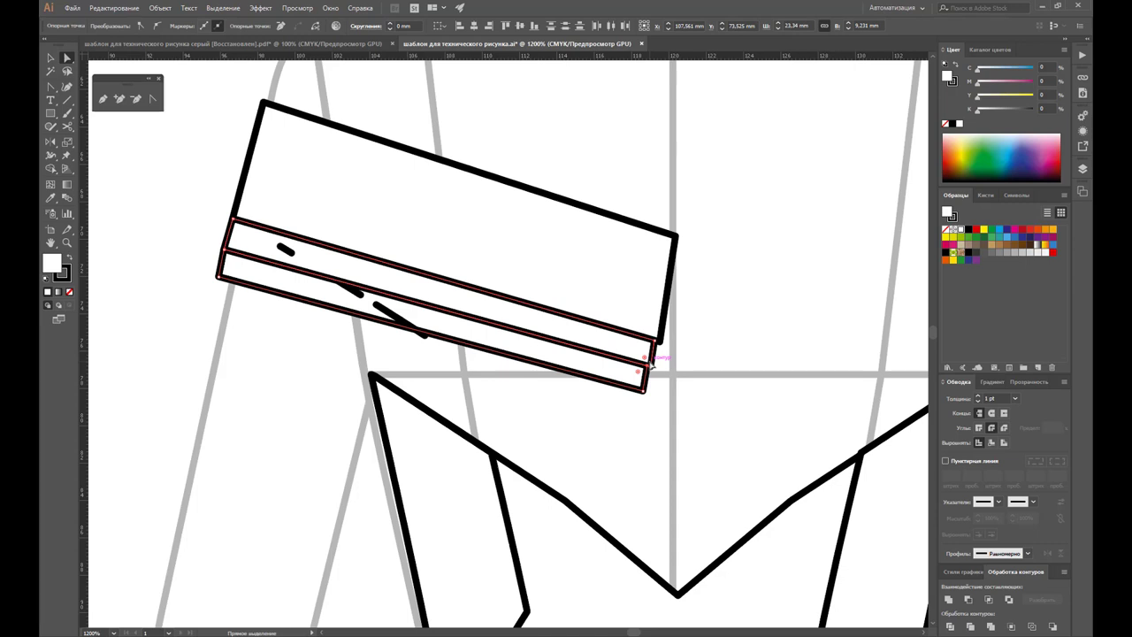
left_click(644, 395)
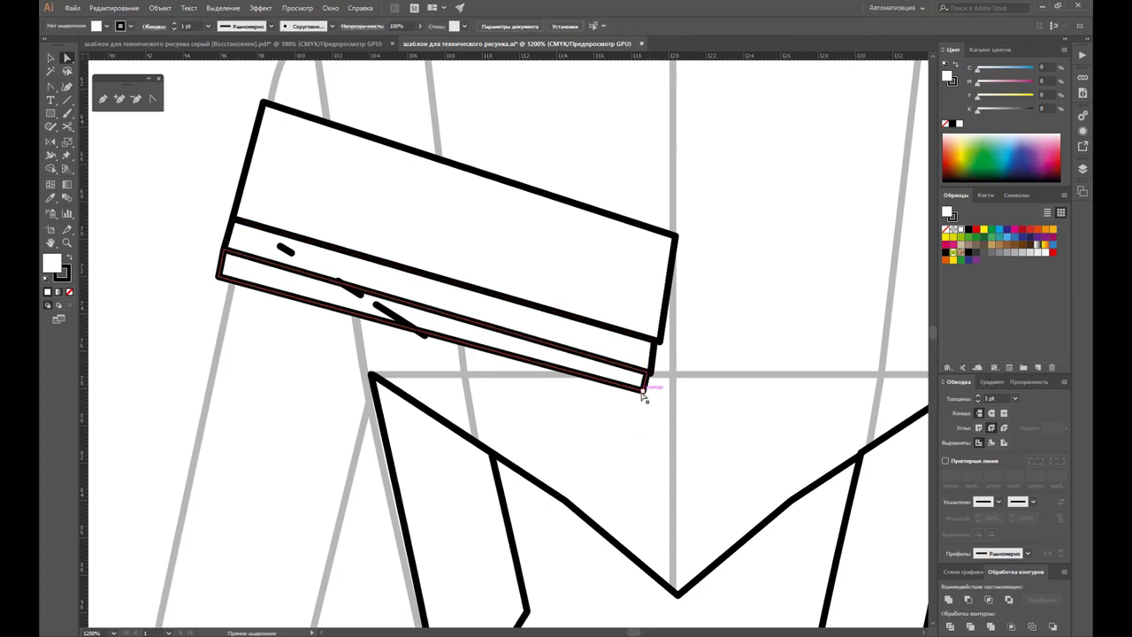
left_click(643, 395)
left_click_drag(643, 395, 645, 404)
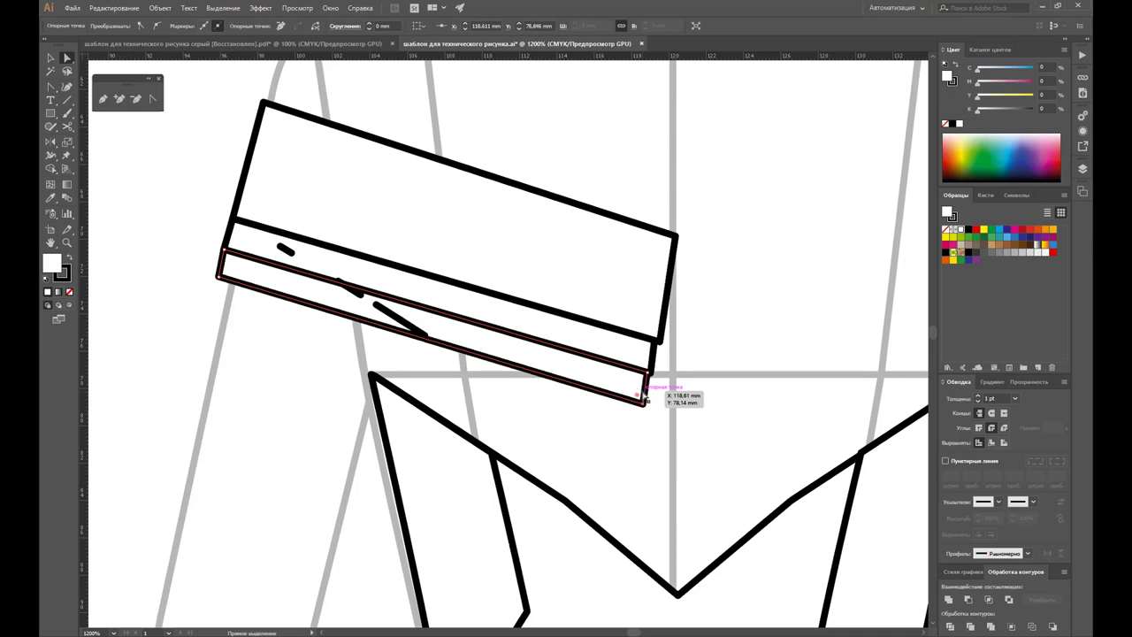
left_click(591, 443)
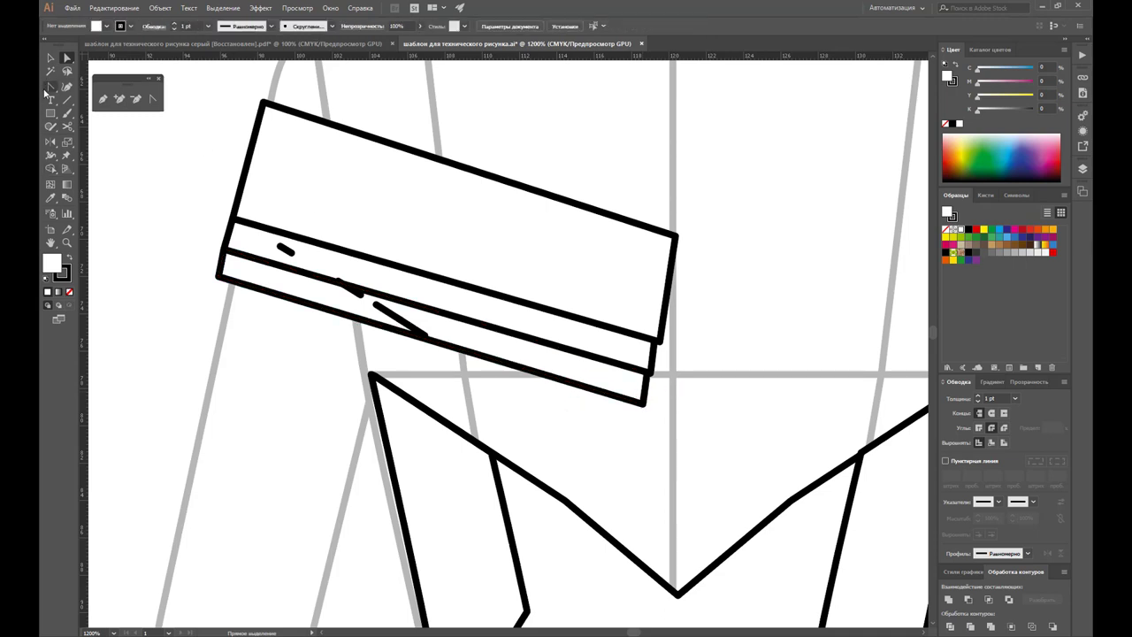
Step: Delete the stray short diagonal strokes along the shoulder strip
left_click(51, 57)
left_click(285, 256)
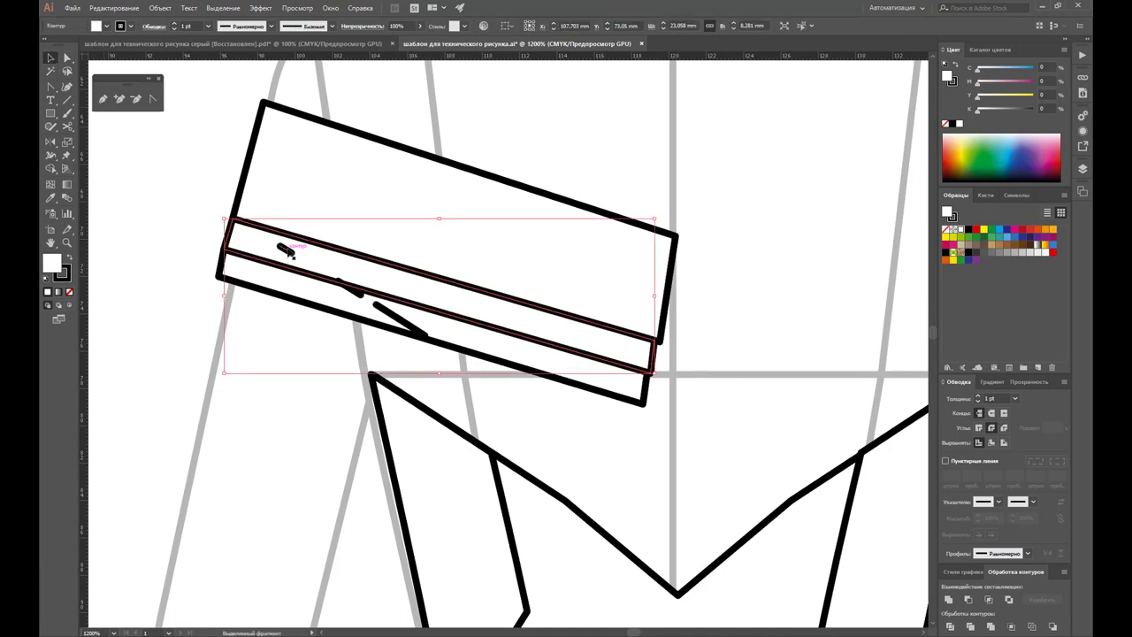
left_click(285, 251)
left_click(319, 241, "shift")
key("Delete")
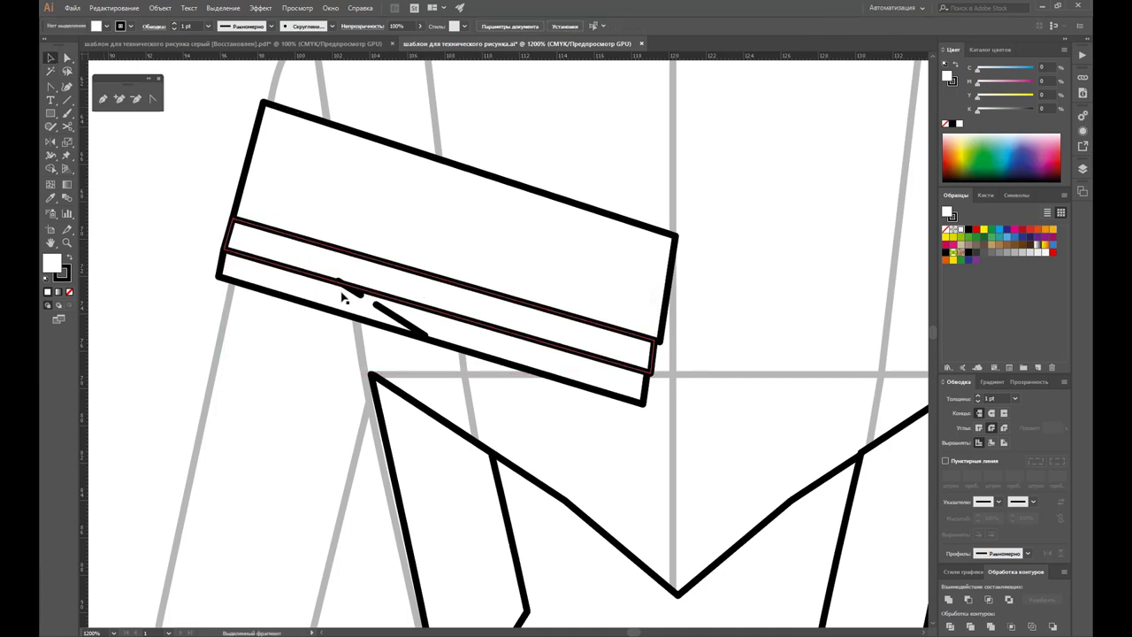
left_click(354, 291)
key("Delete")
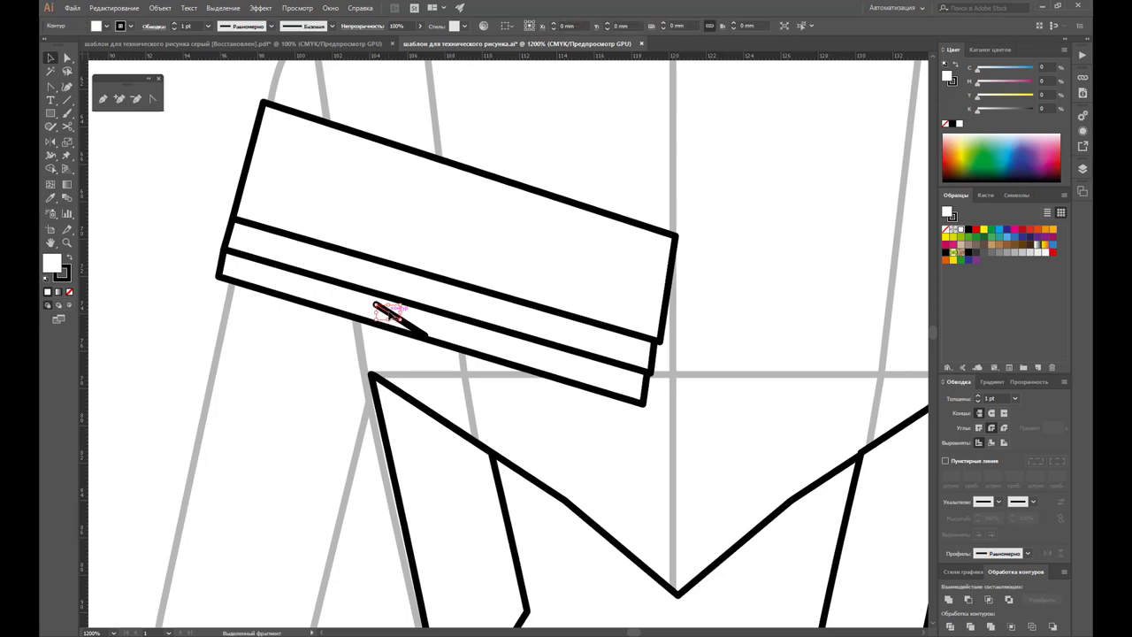
left_click(391, 315)
key("Delete")
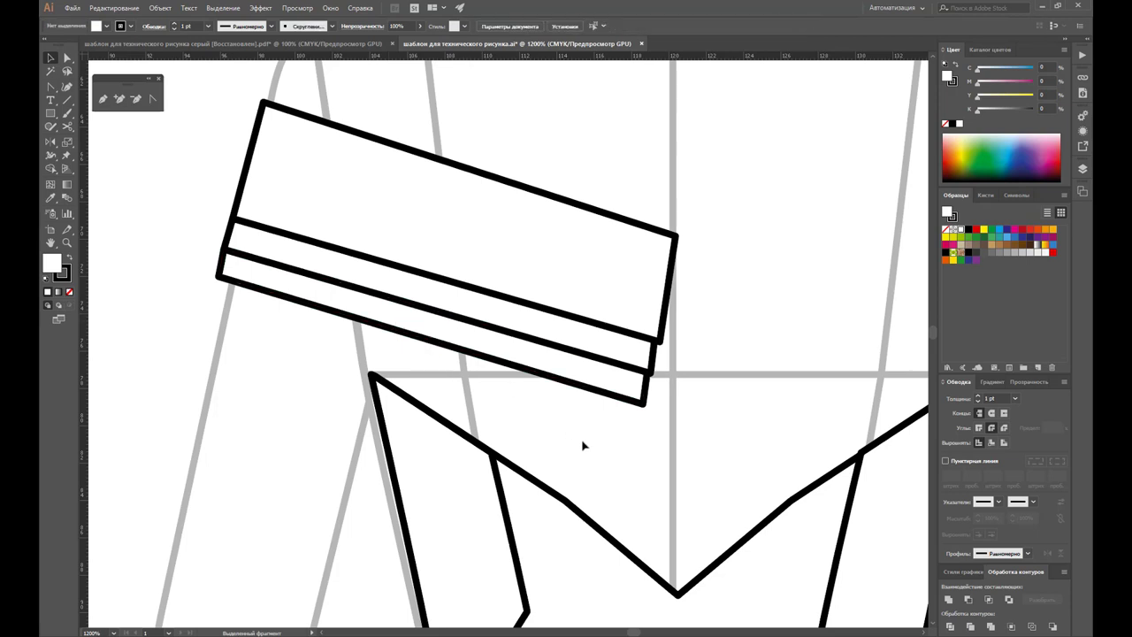
Step: Reflect a copy of the three-band shoulder panel across its right corner onto the right shoulder
key("z")
left_click(660, 323, "alt")
left_click(401, 322, "alt")
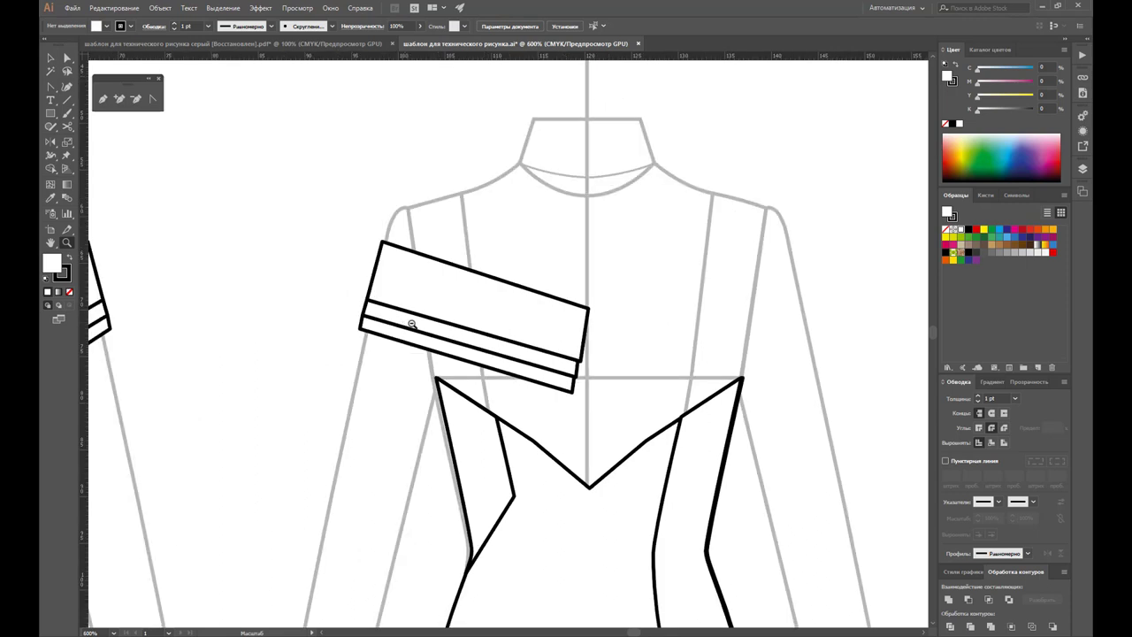
key("v")
left_click_drag(321, 192, 375, 358)
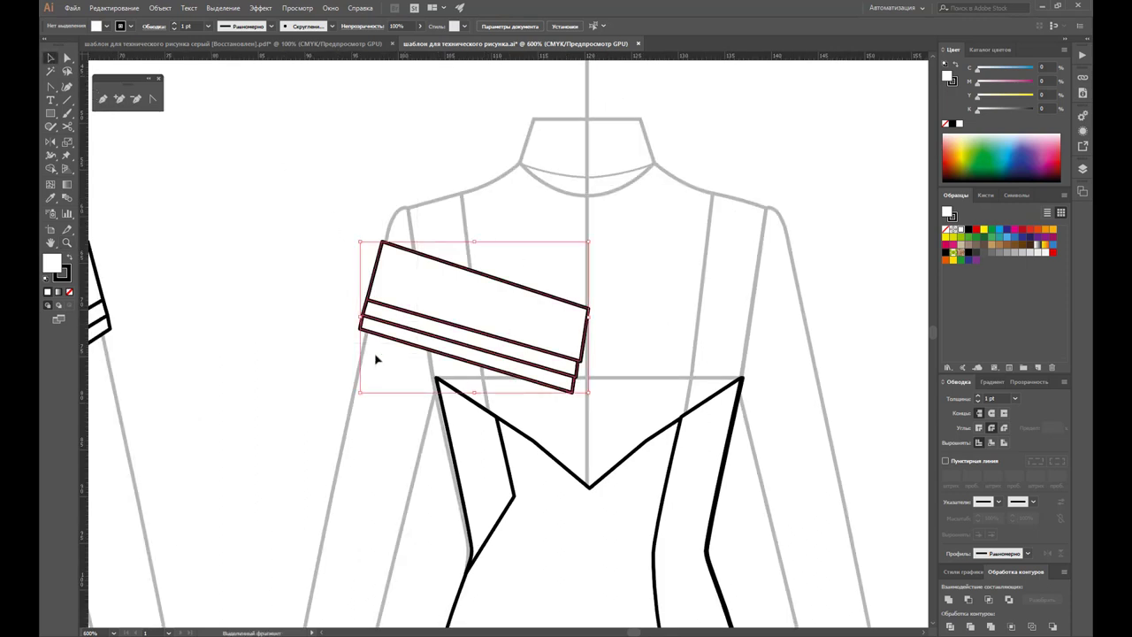
left_click(50, 142)
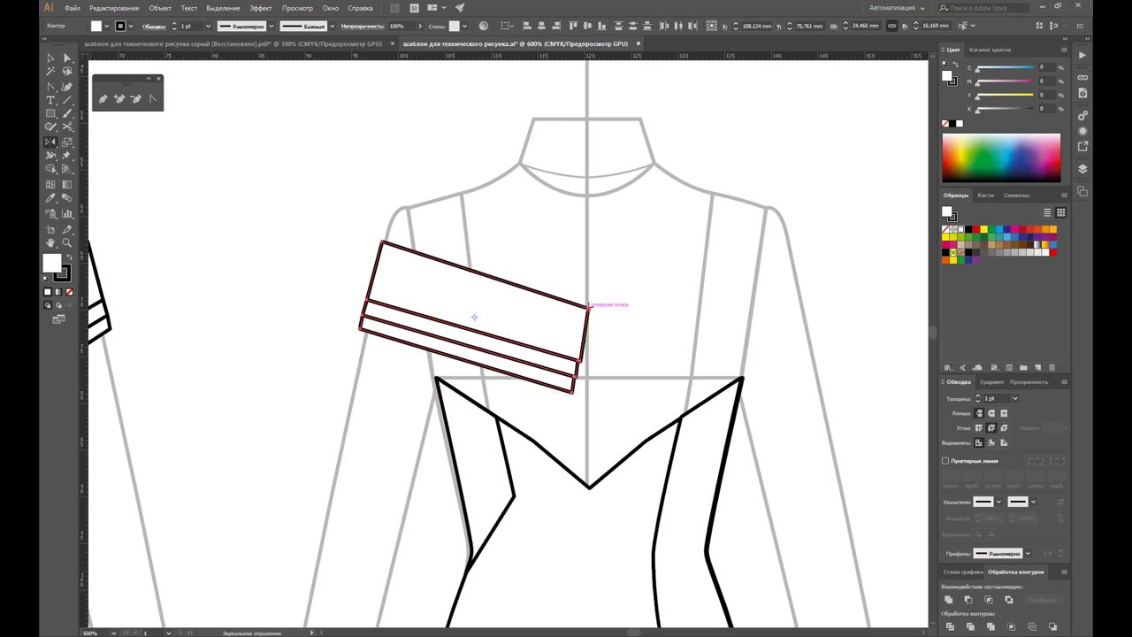
left_click(588, 306)
left_click_drag(550, 291, 688, 308)
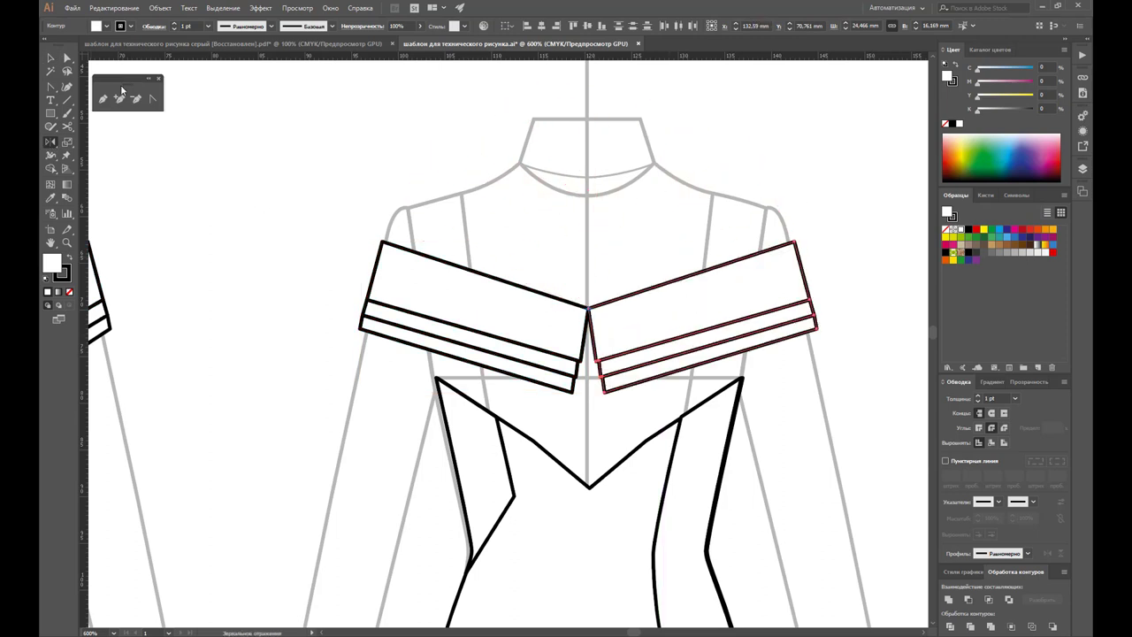
left_click(50, 58)
left_click(606, 444)
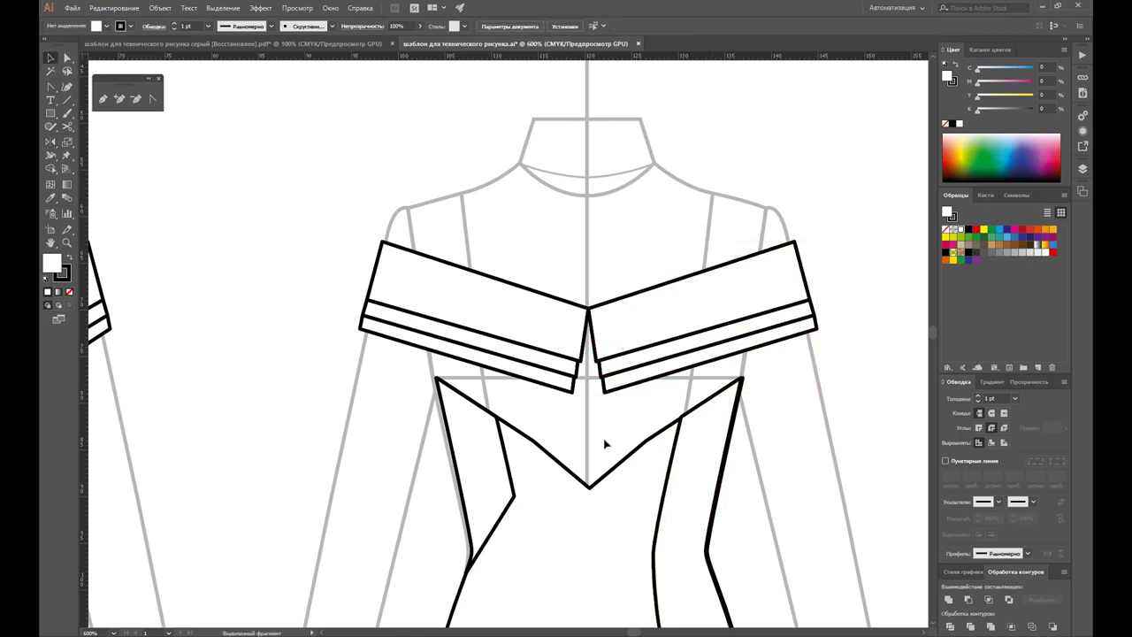
Step: Unite the left and central back bodice pieces into one shape with Pathfinder
key("z")
left_click(406, 327, "alt")
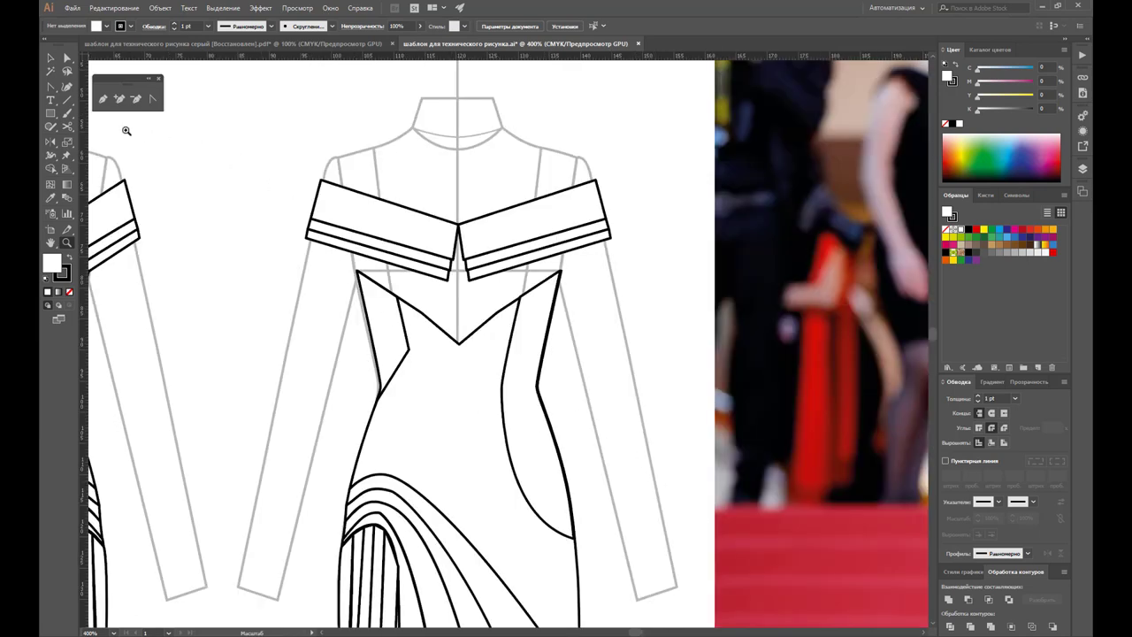
left_click(50, 59)
left_click(398, 336)
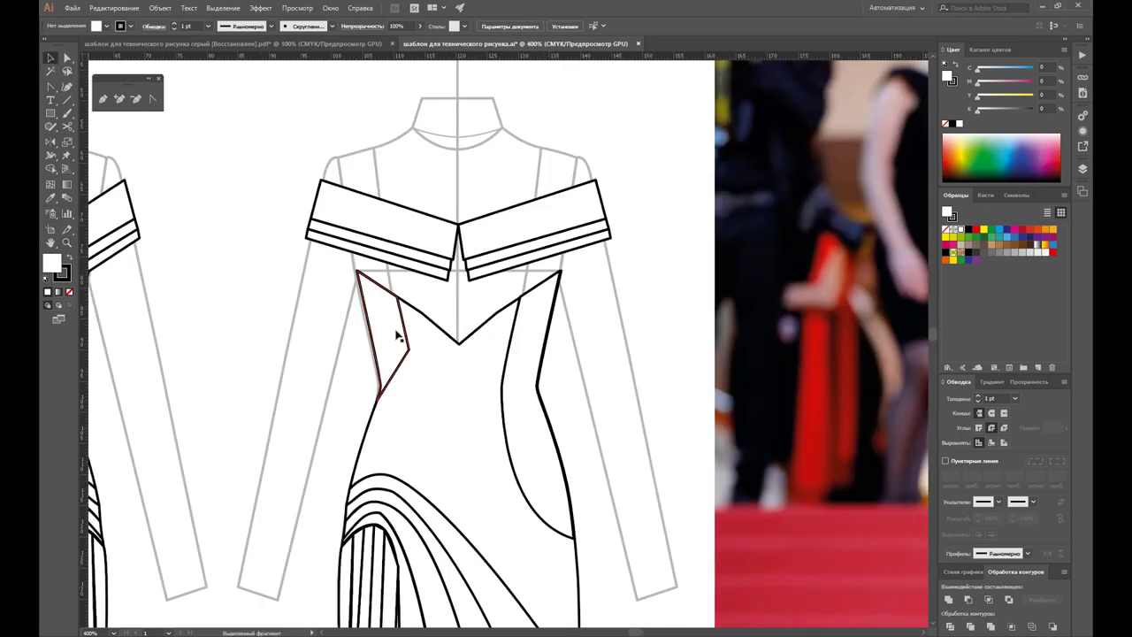
left_click(510, 372, "shift")
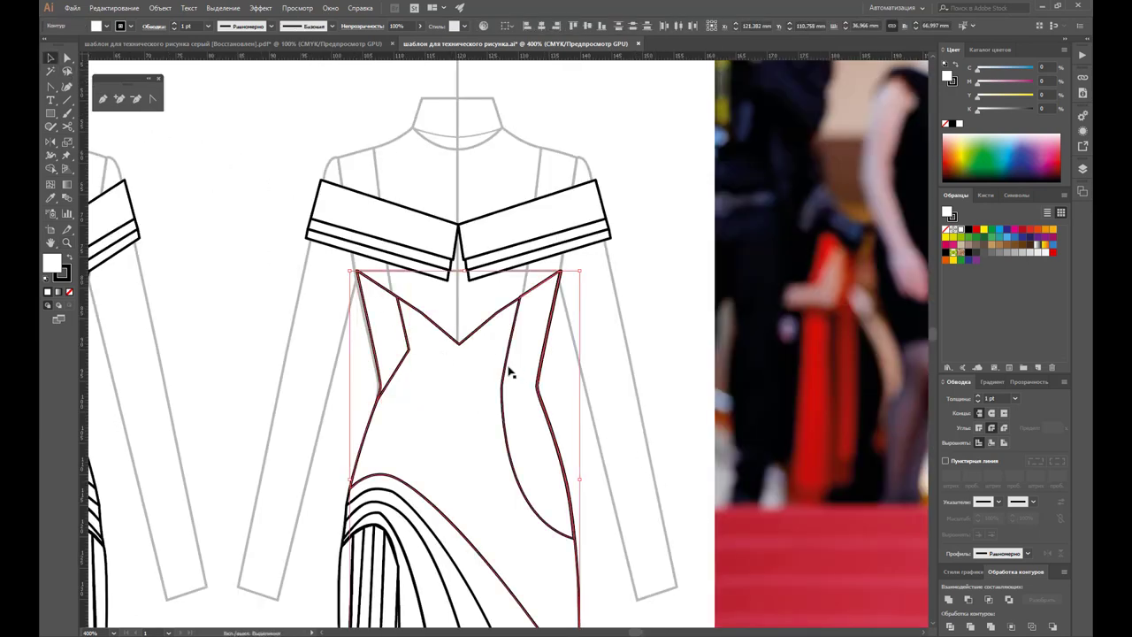
left_click(950, 627)
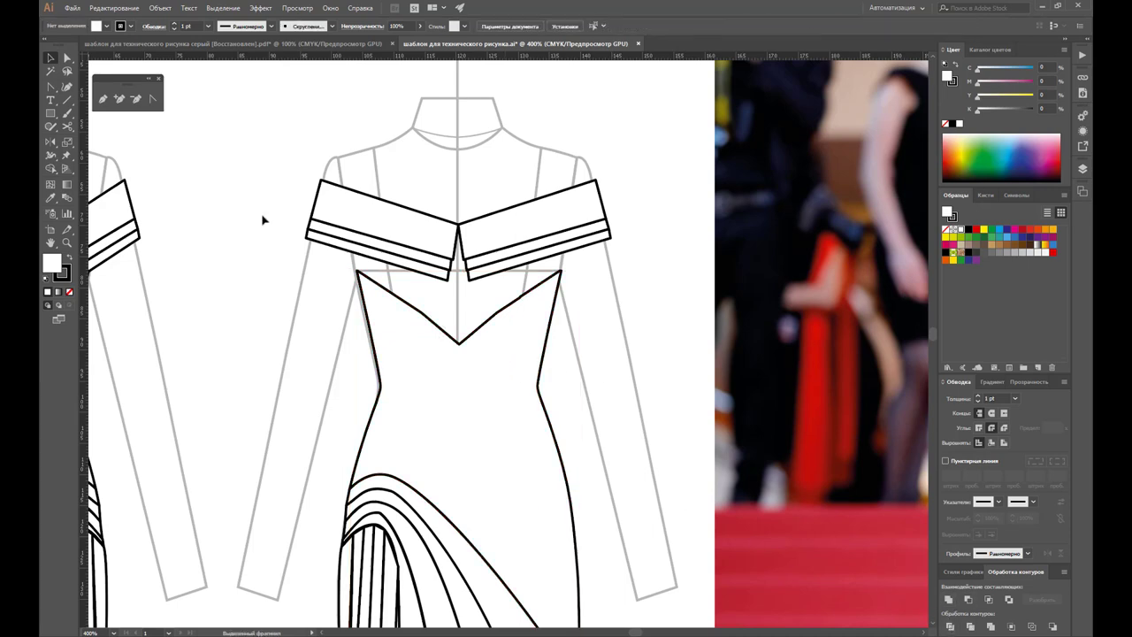
Step: Pull the V-neck point up to centre back and delete the four neckline notch anchors
left_click(67, 58)
left_click(471, 354)
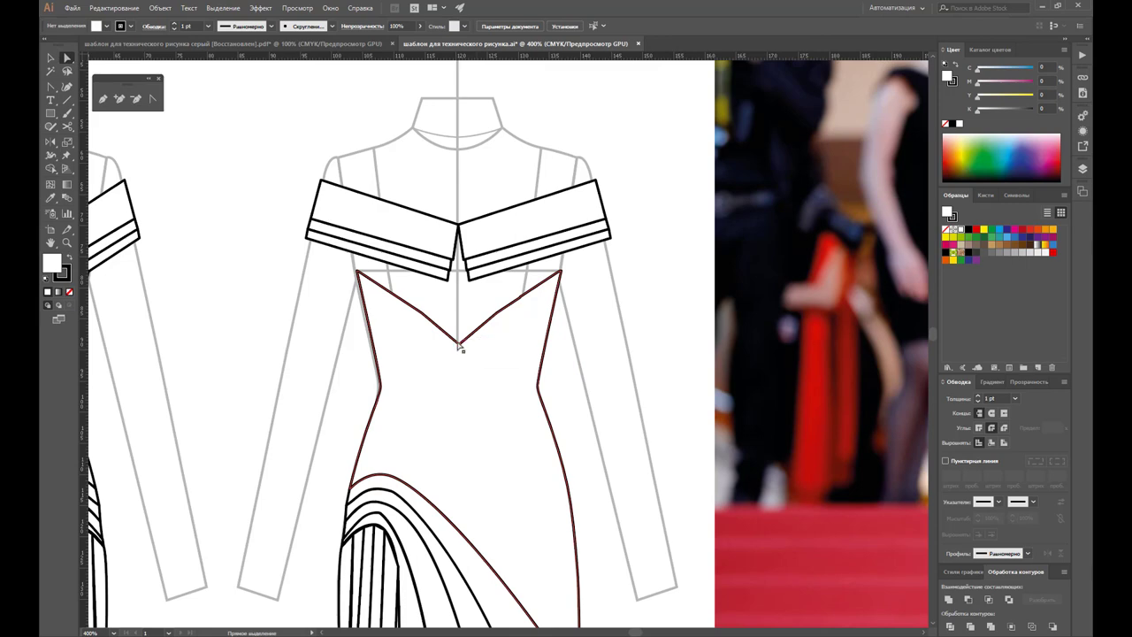
left_click_drag(459, 343, 460, 229)
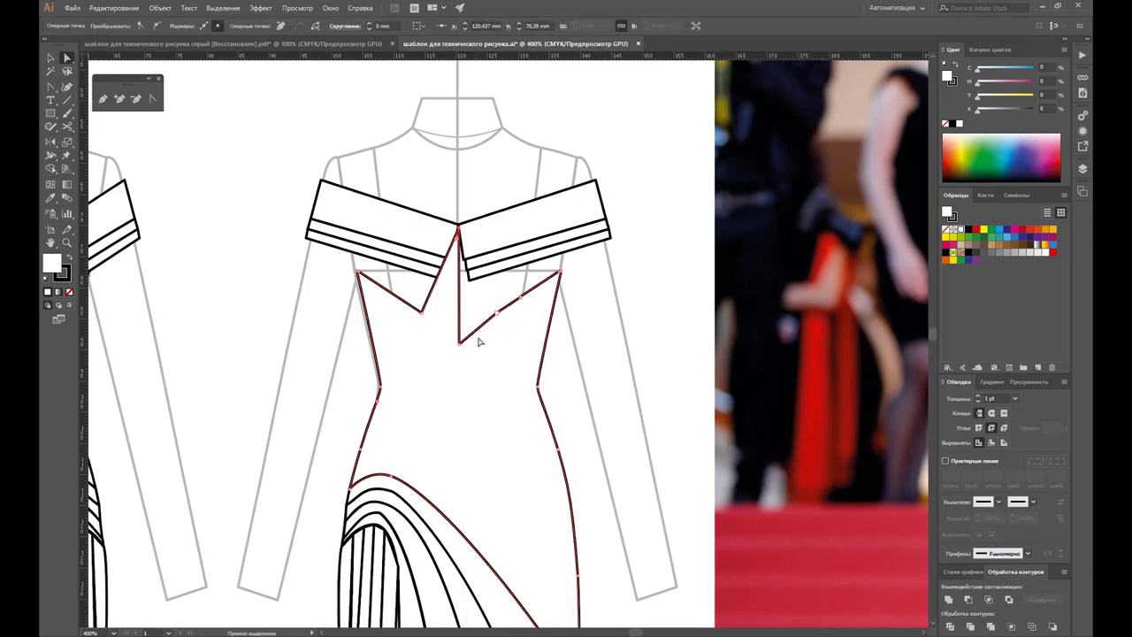
left_click(139, 100)
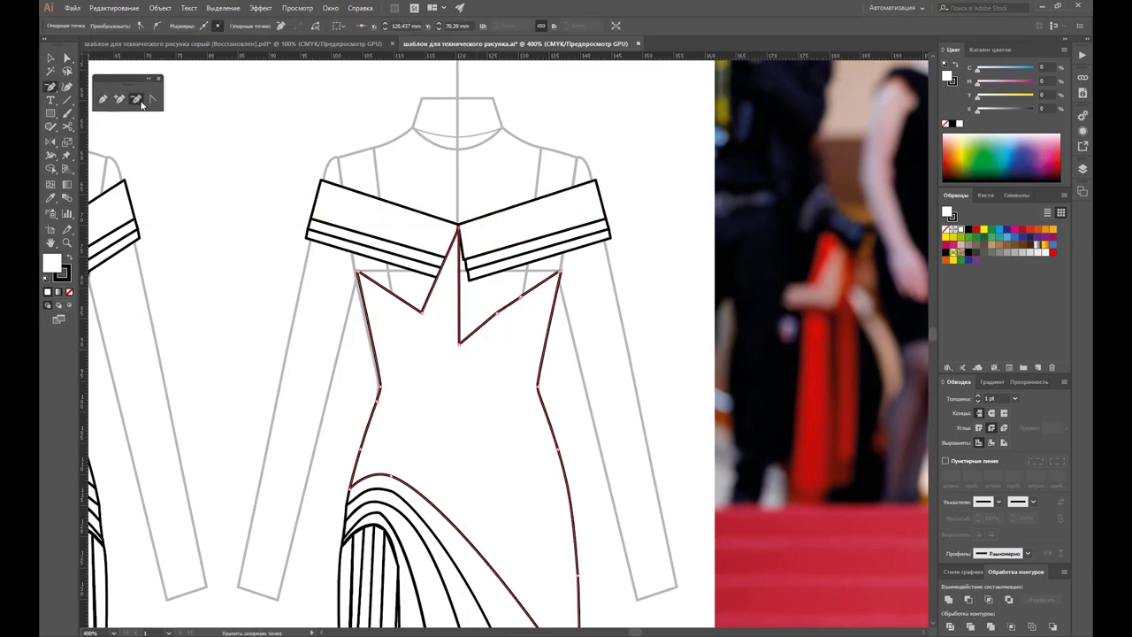
left_click(459, 345)
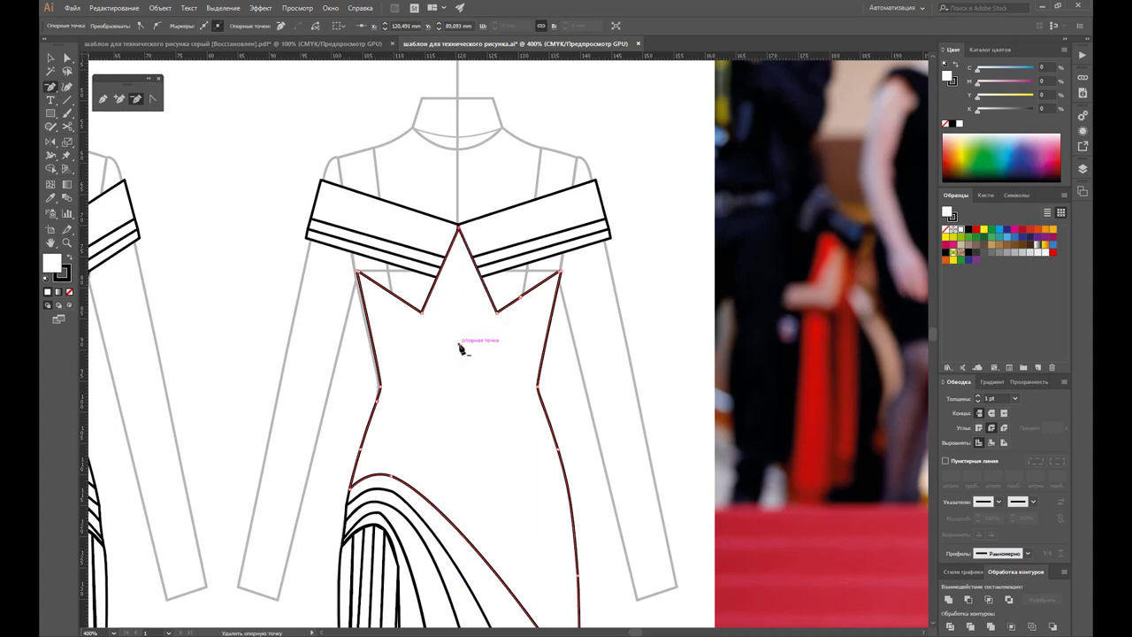
left_click(498, 313)
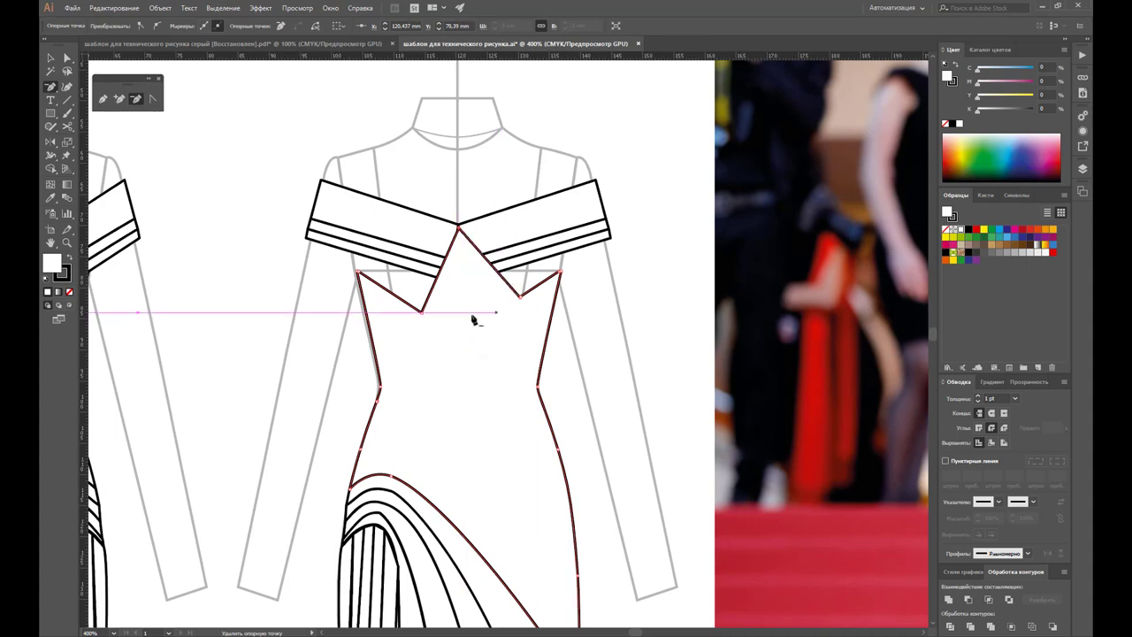
left_click(421, 312)
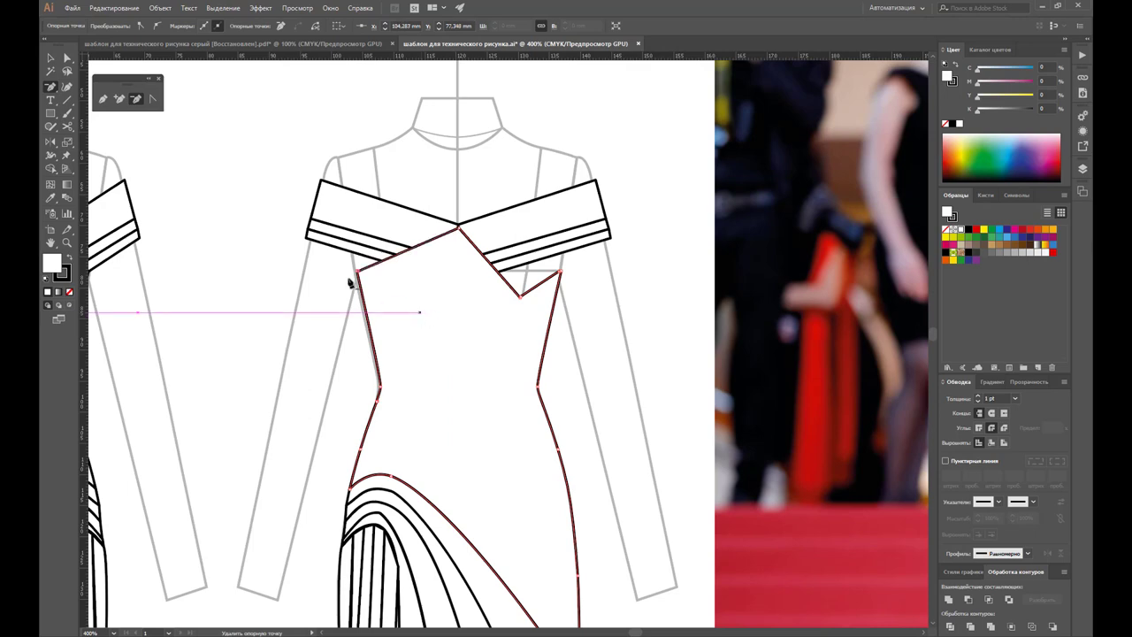
left_click(522, 294)
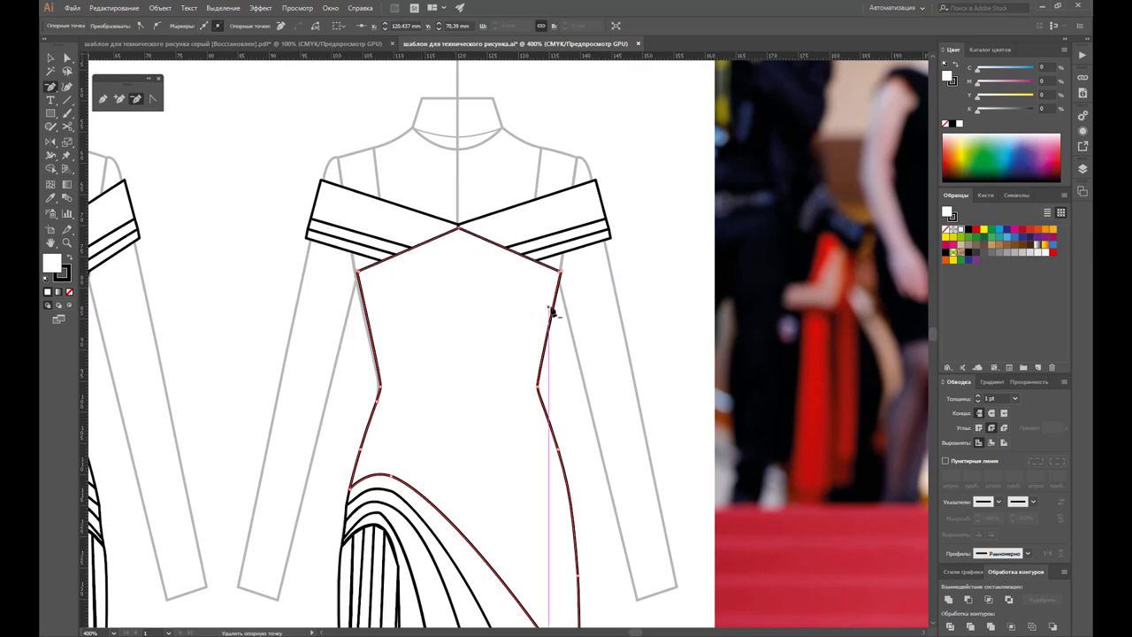
left_click(67, 58)
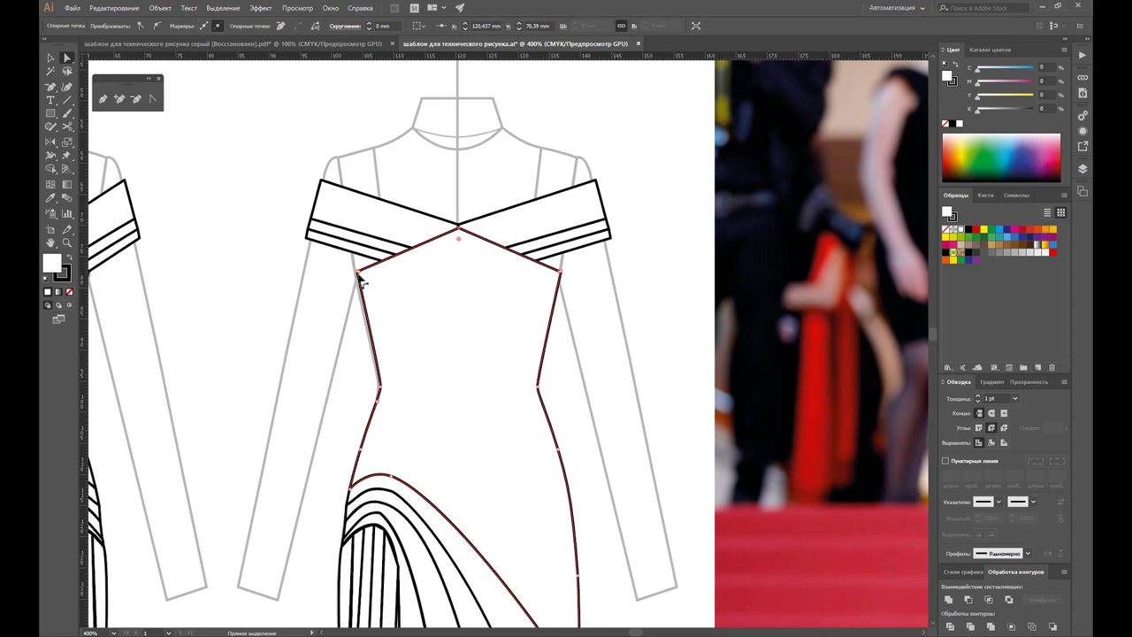
Step: Raise the bodice's left and right top corners onto the shoulder bands
left_click_drag(358, 277, 339, 190)
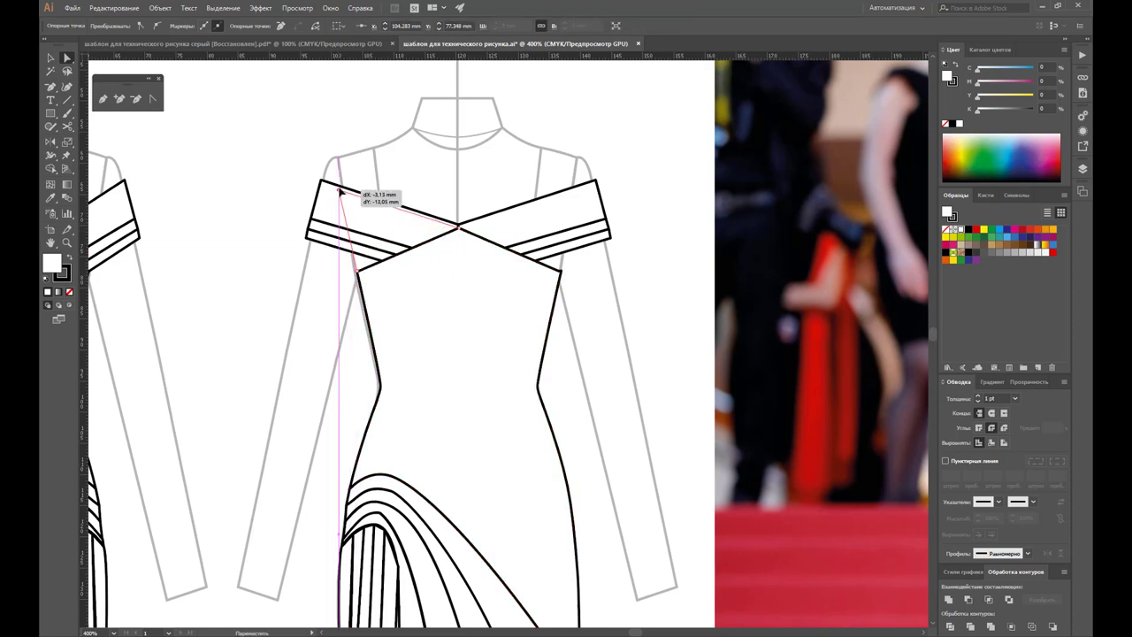
left_click_drag(339, 189, 341, 189)
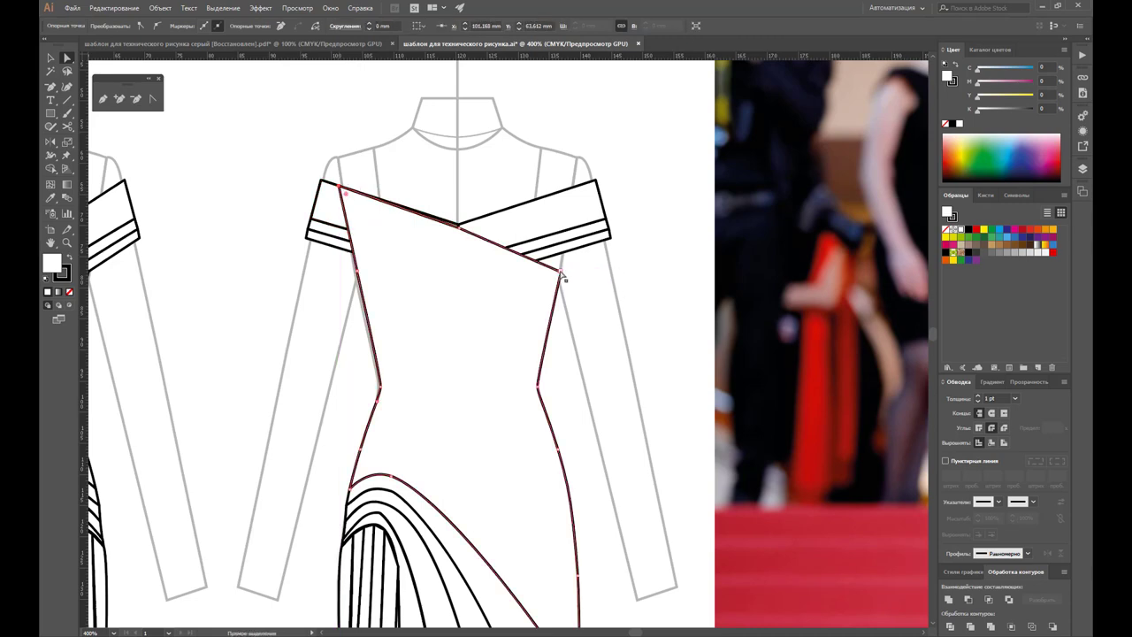
left_click_drag(560, 274, 571, 193)
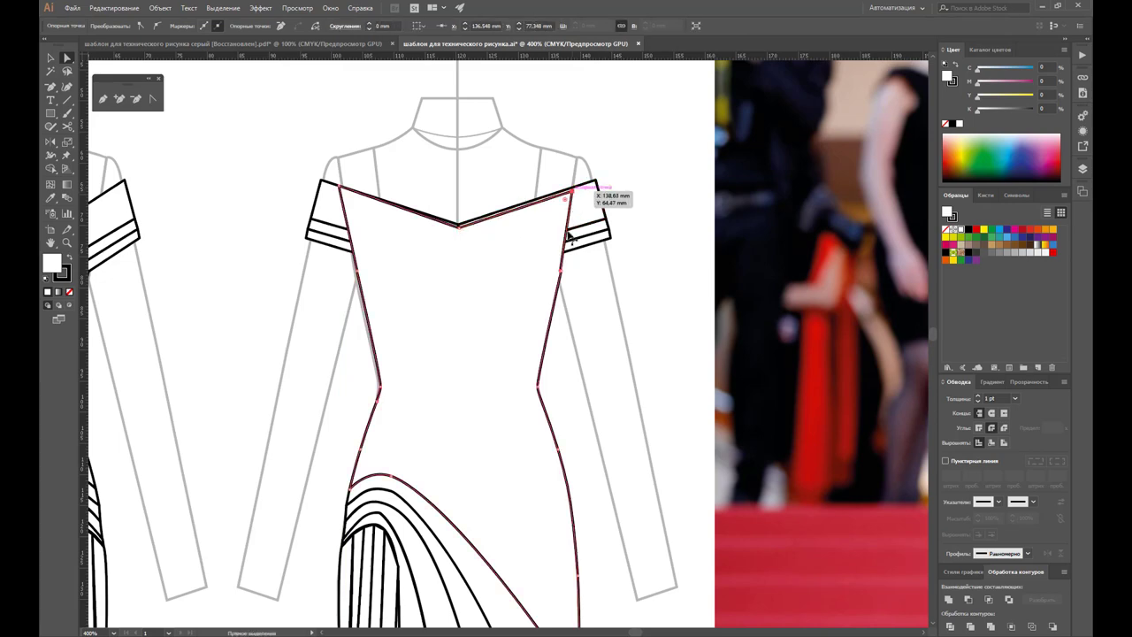
left_click(51, 58)
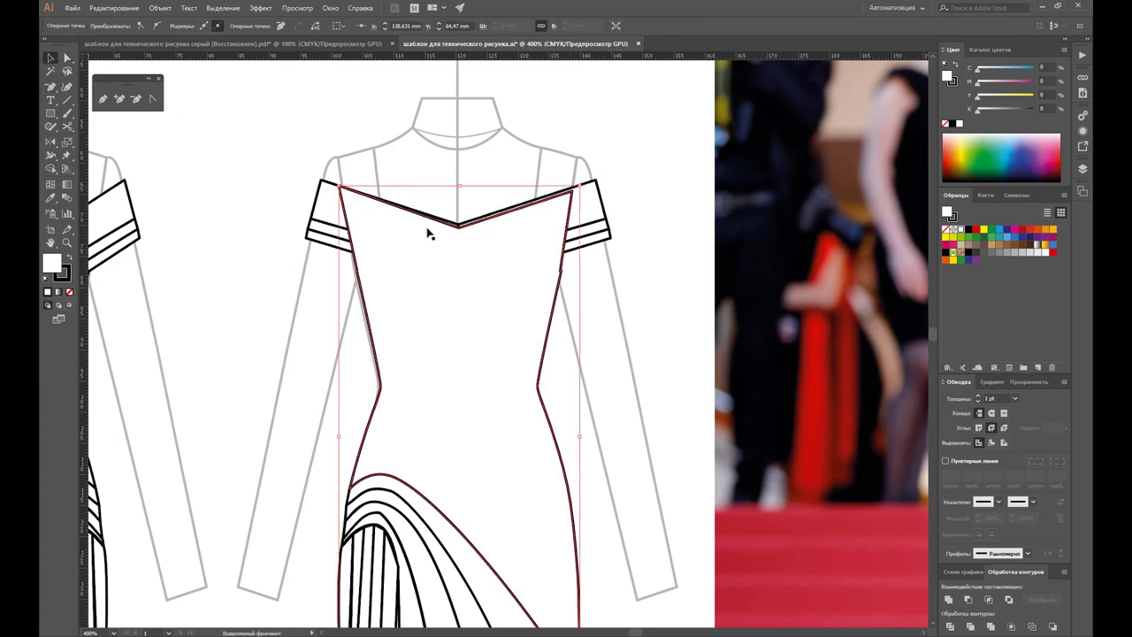
right_click(498, 335)
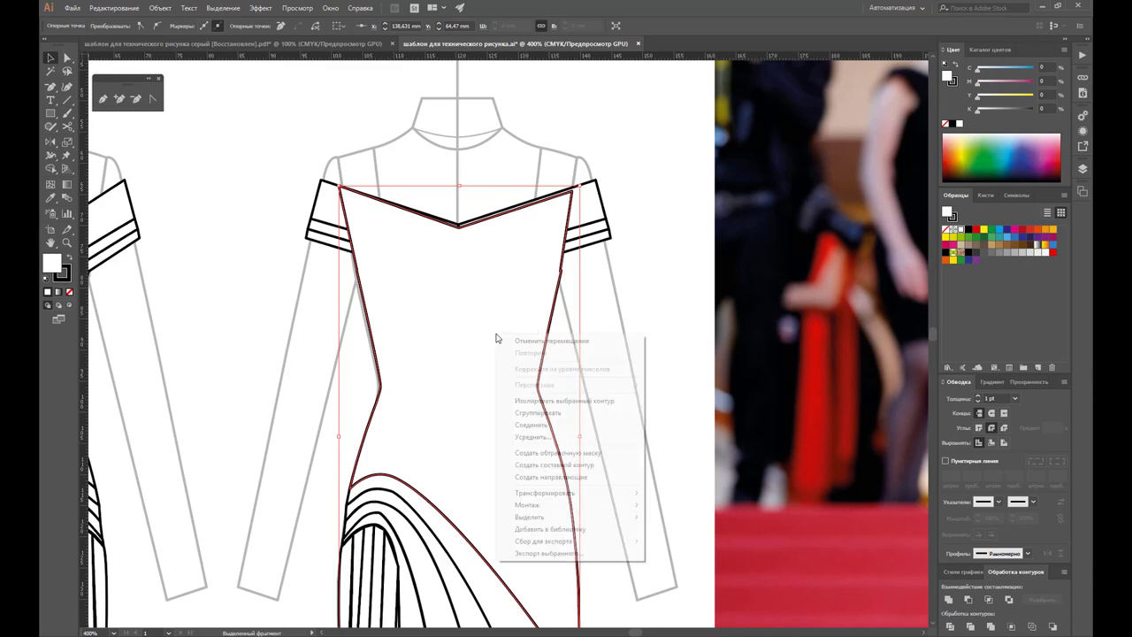
key("Escape")
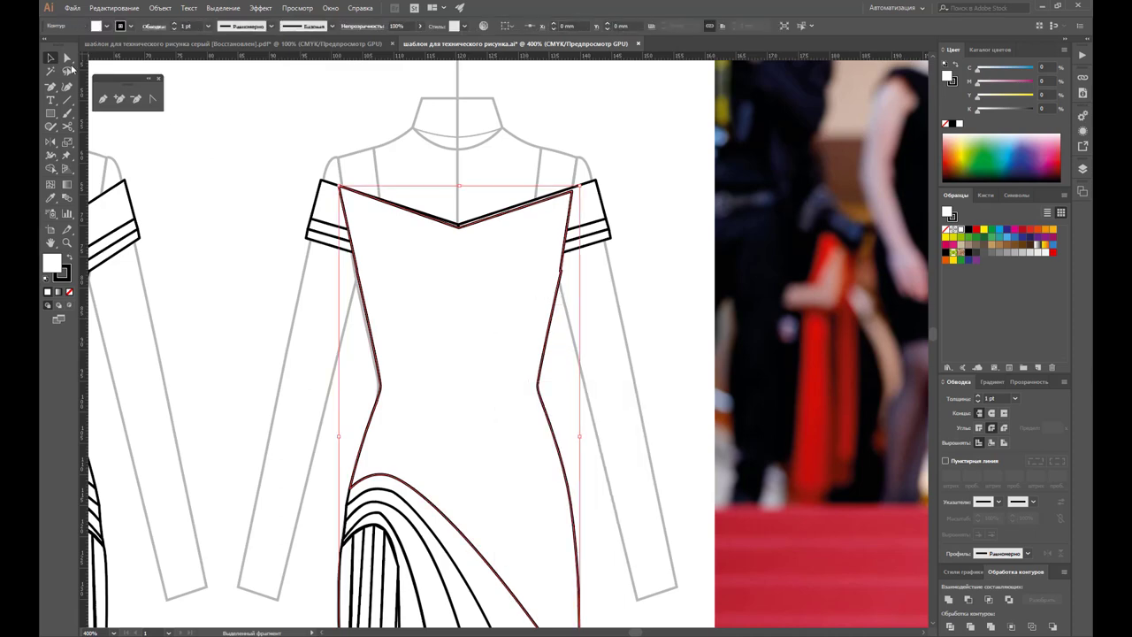
Step: Delete anchors on the bodice's right and left edges and send it to the back
key("minus")
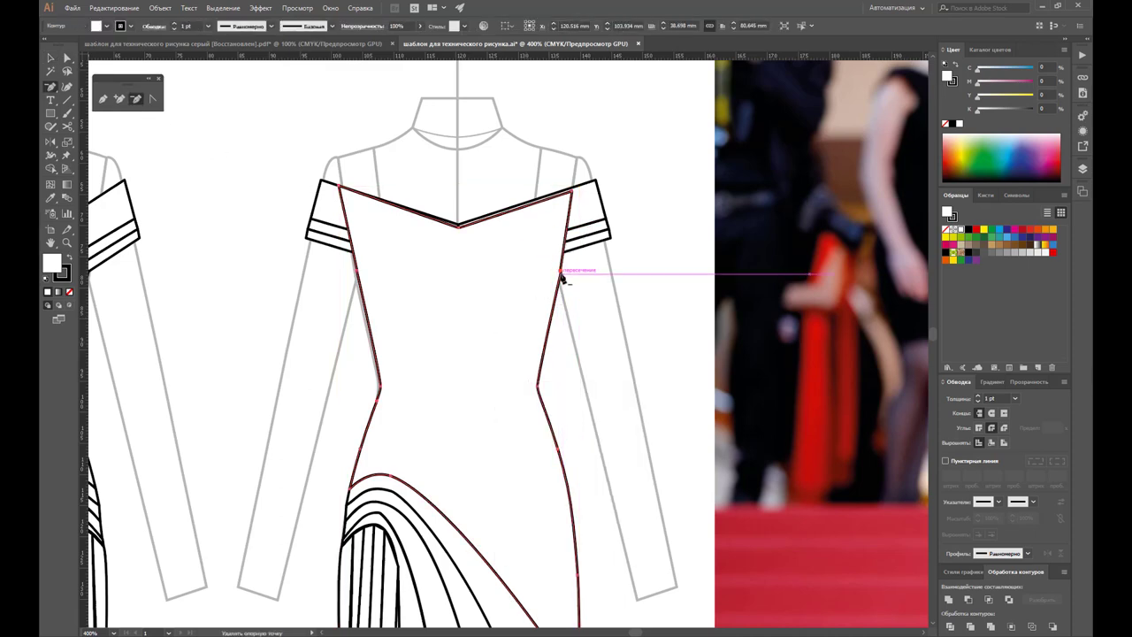
left_click(561, 286)
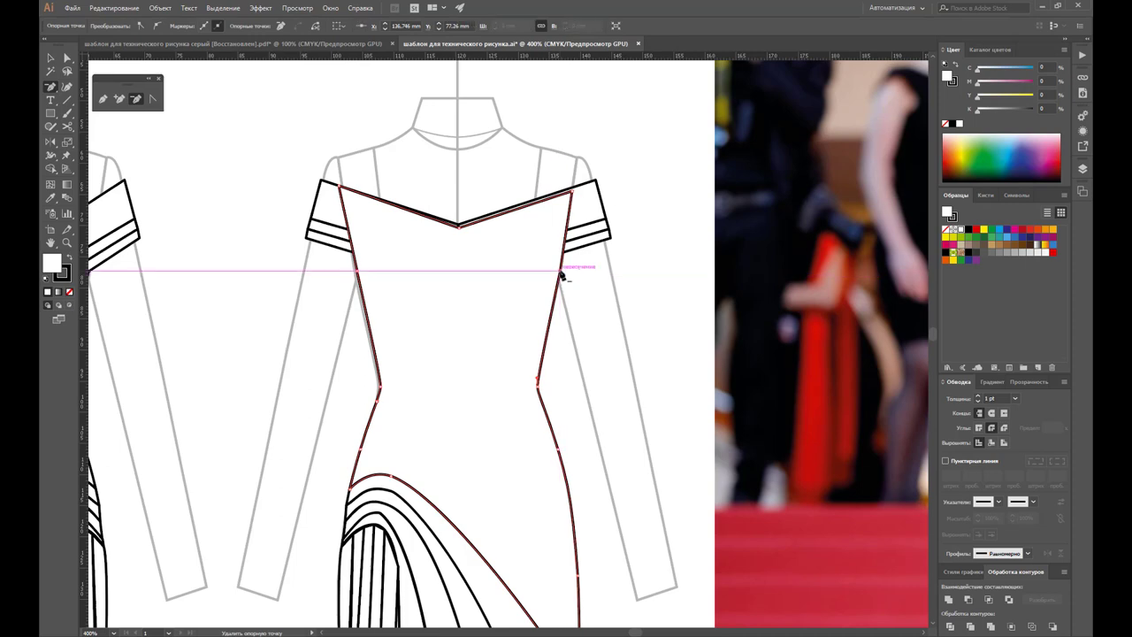
key("ctrl")
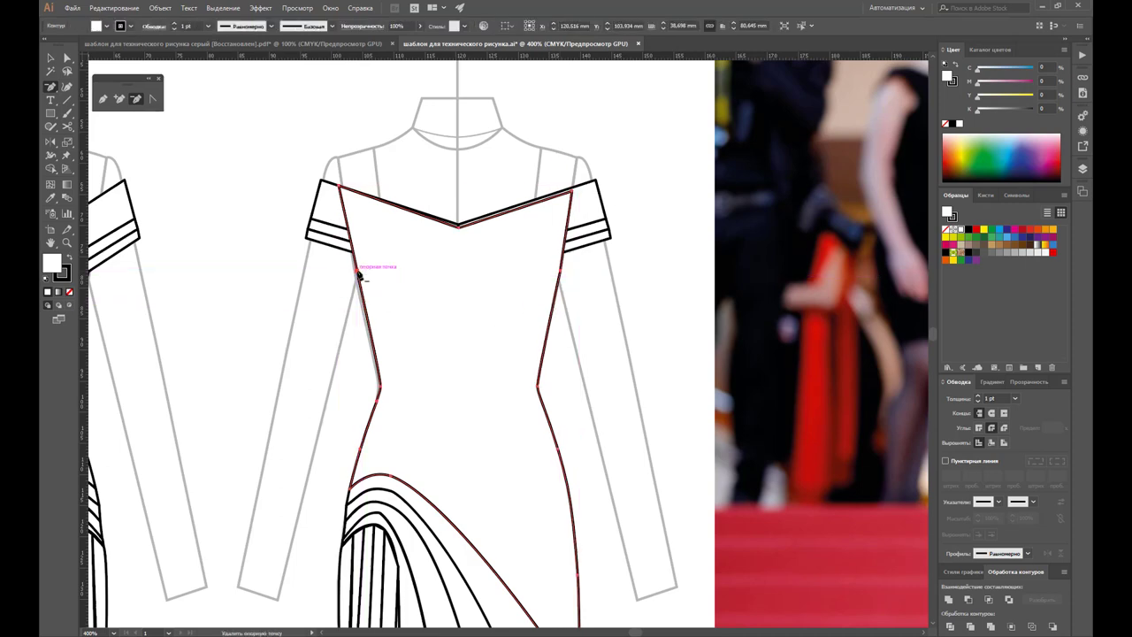
left_click(361, 274)
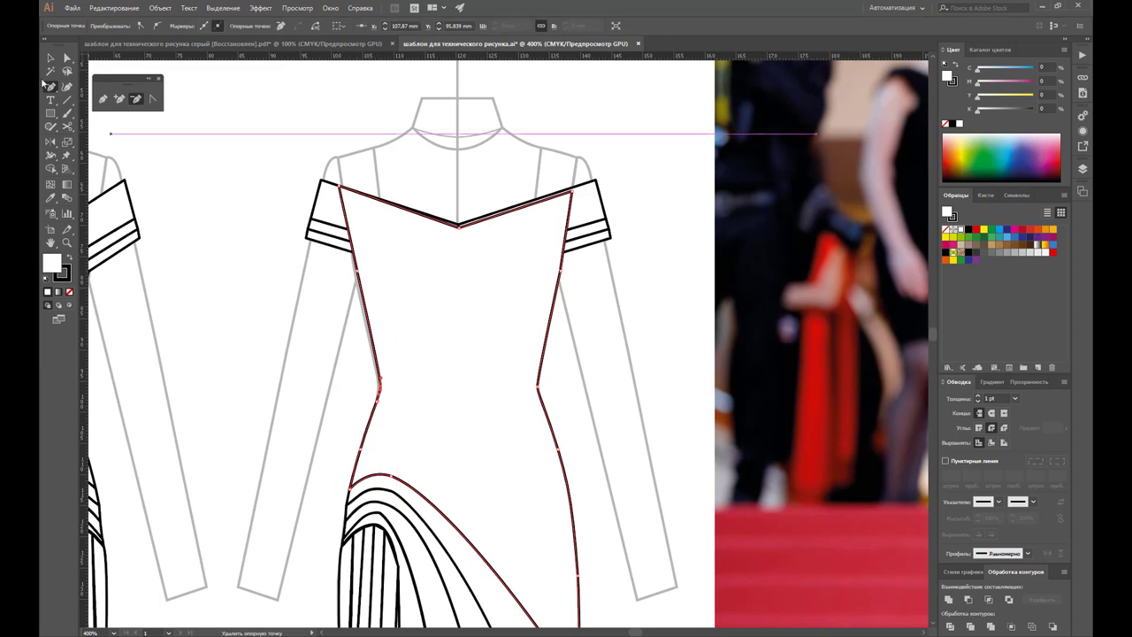
left_click(51, 58)
right_click(429, 264)
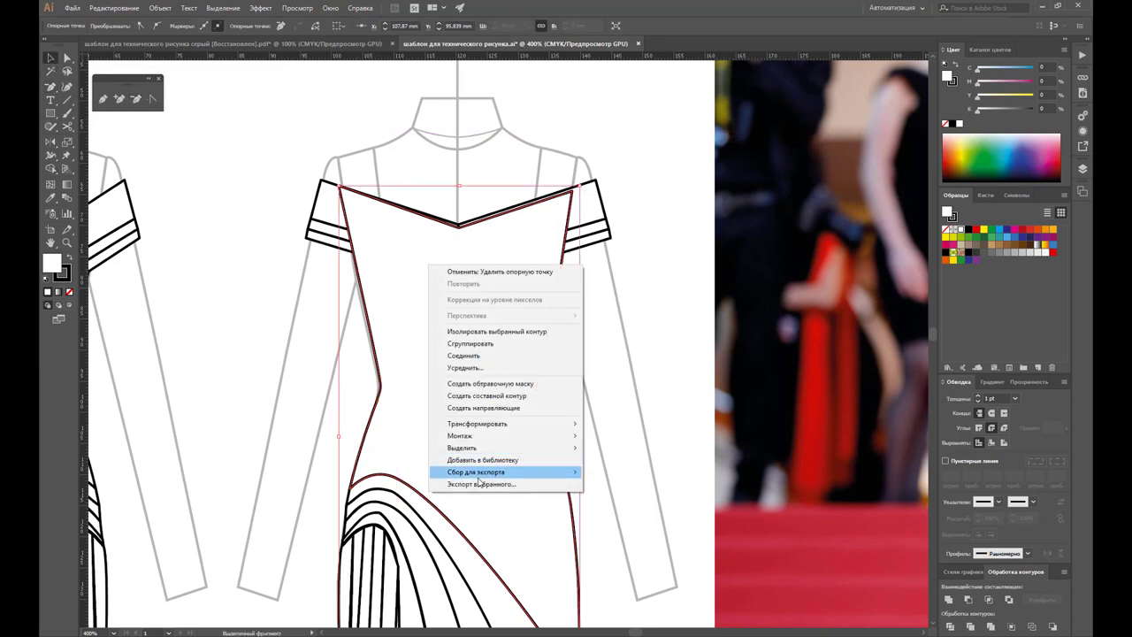
mouse_move(460, 435)
left_click(632, 473)
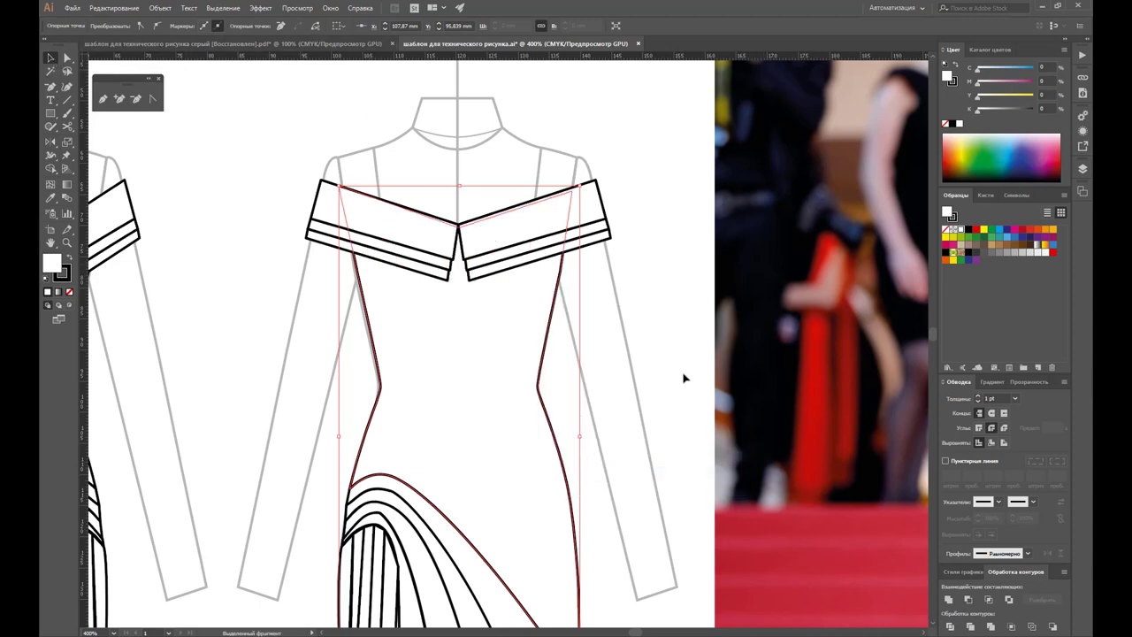
Step: Draw a straight vertical centre-back seam from the collar point down the back bodice
left_click(67, 100)
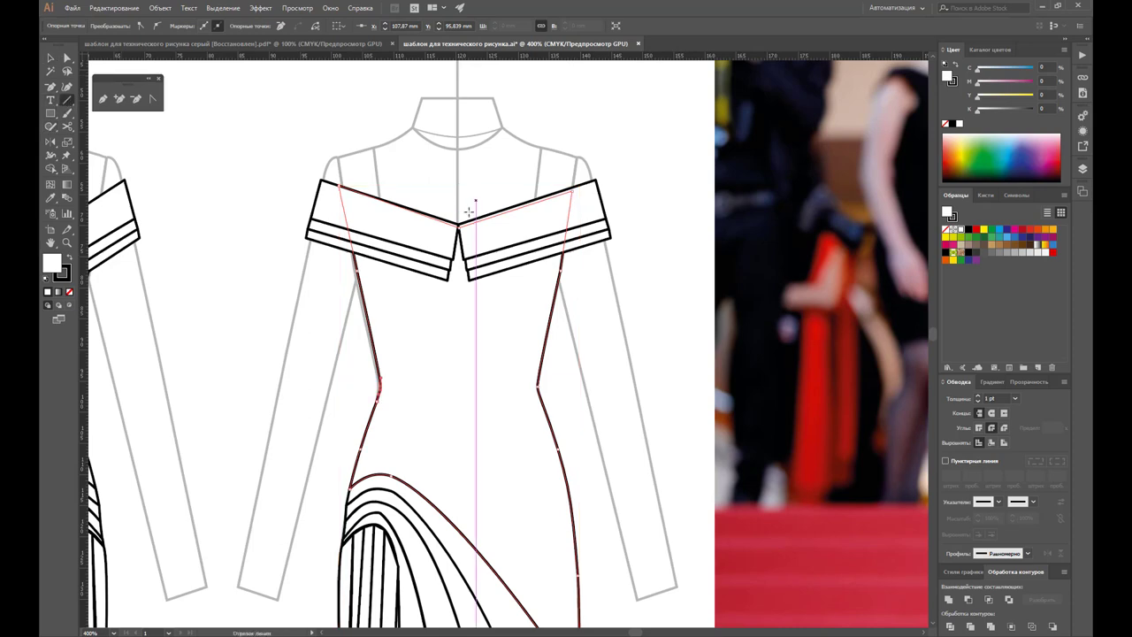
left_click_drag(458, 227, 475, 550)
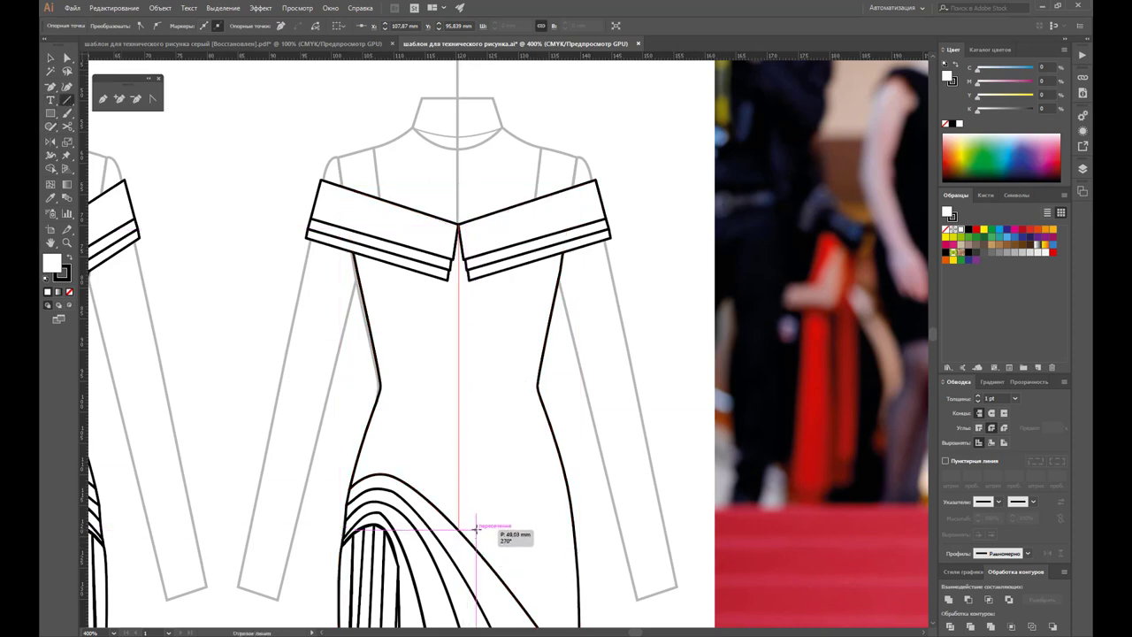
left_click_drag(475, 550, 473, 524)
key("v")
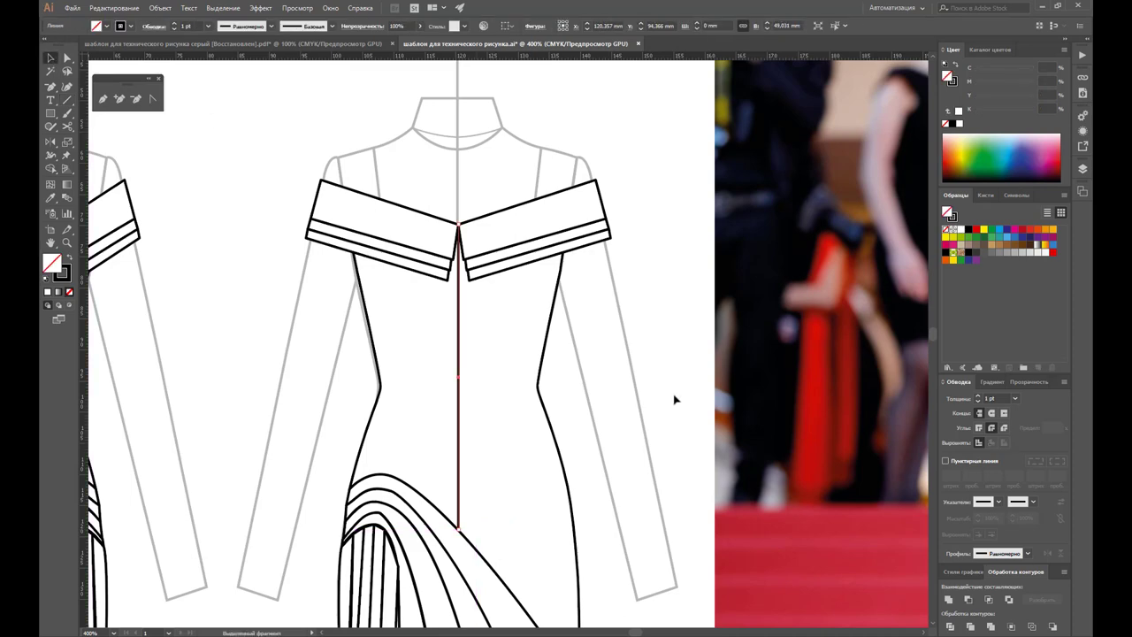
left_click(586, 373)
key("ctrl+minus")
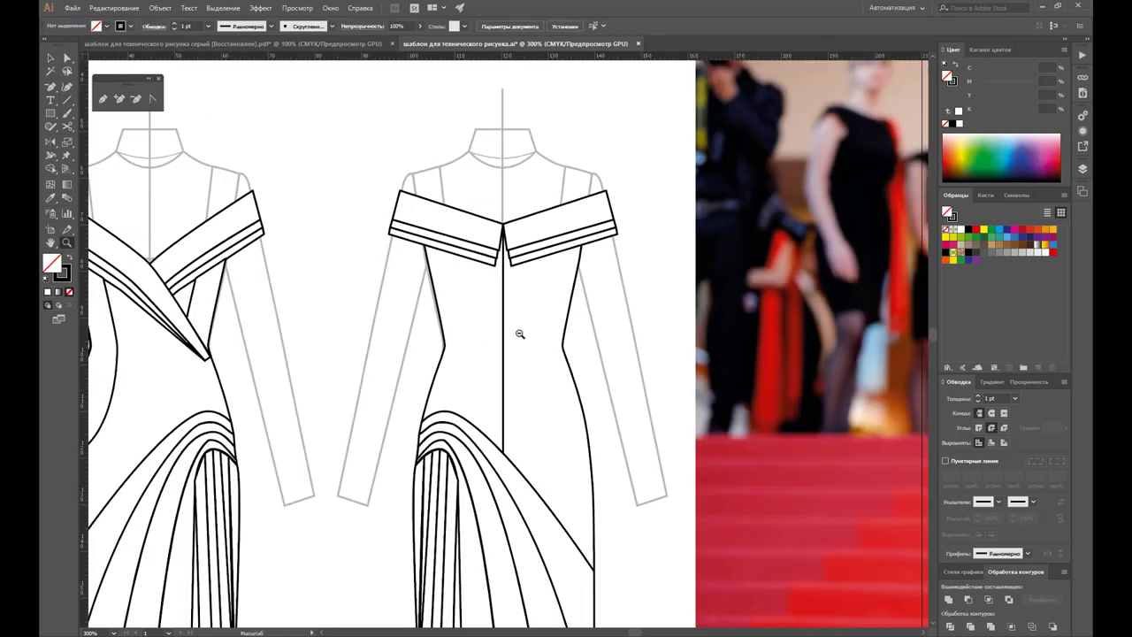
key("ctrl+minus")
key("ctrl+minus")
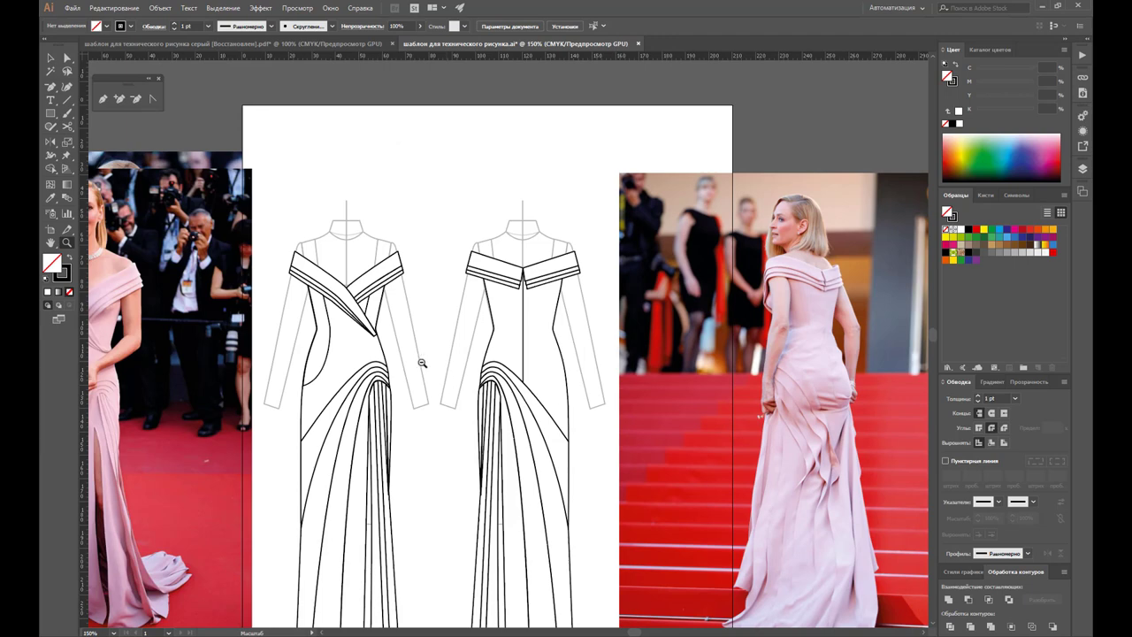
scroll(459, 433, "down", 2)
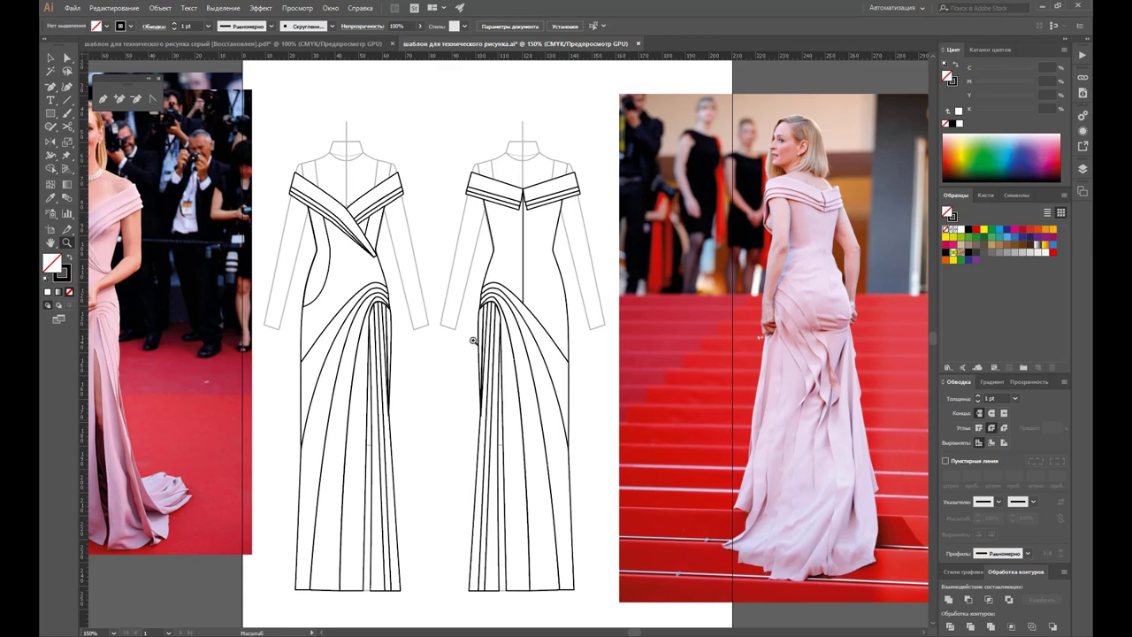
Step: Select the back view's lower drape panels and delete them
key("v")
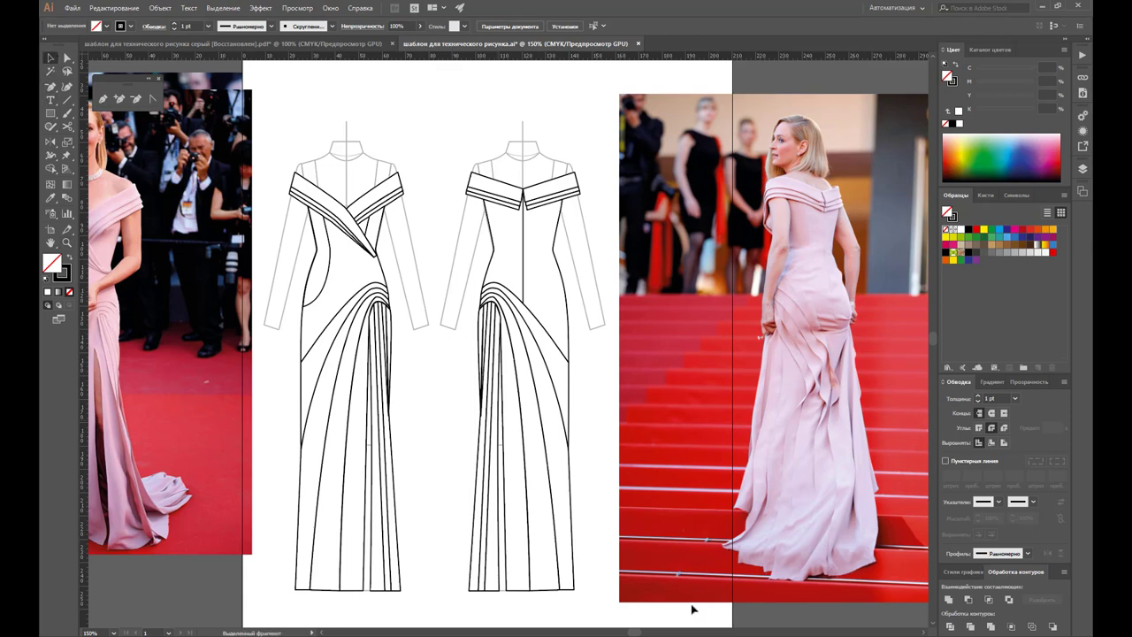
left_click_drag(610, 610, 431, 307)
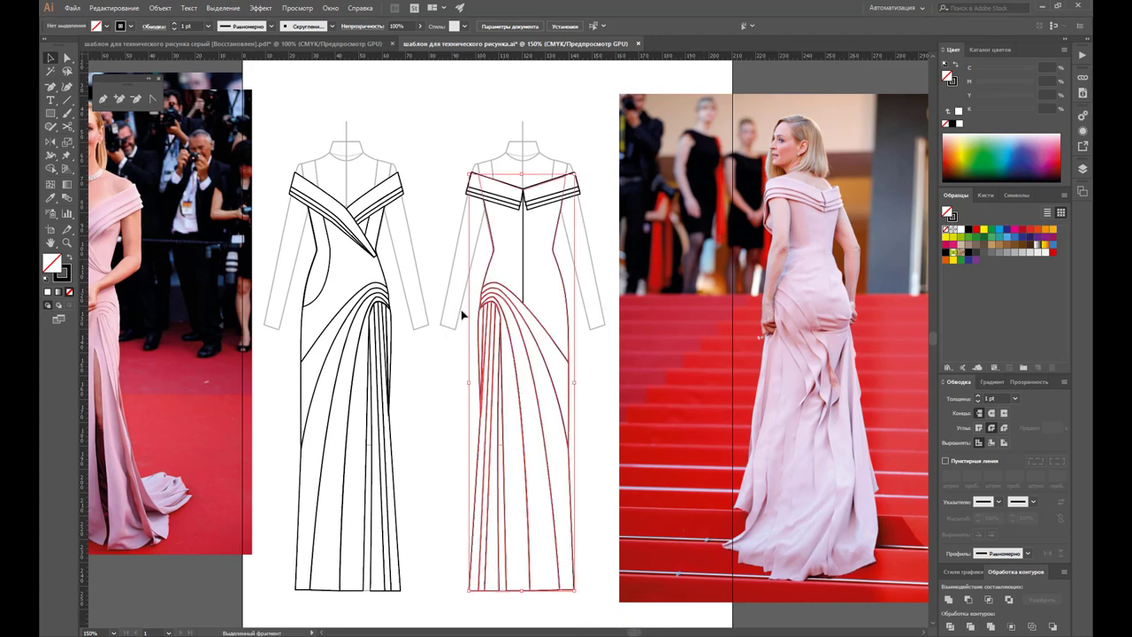
left_click(563, 325)
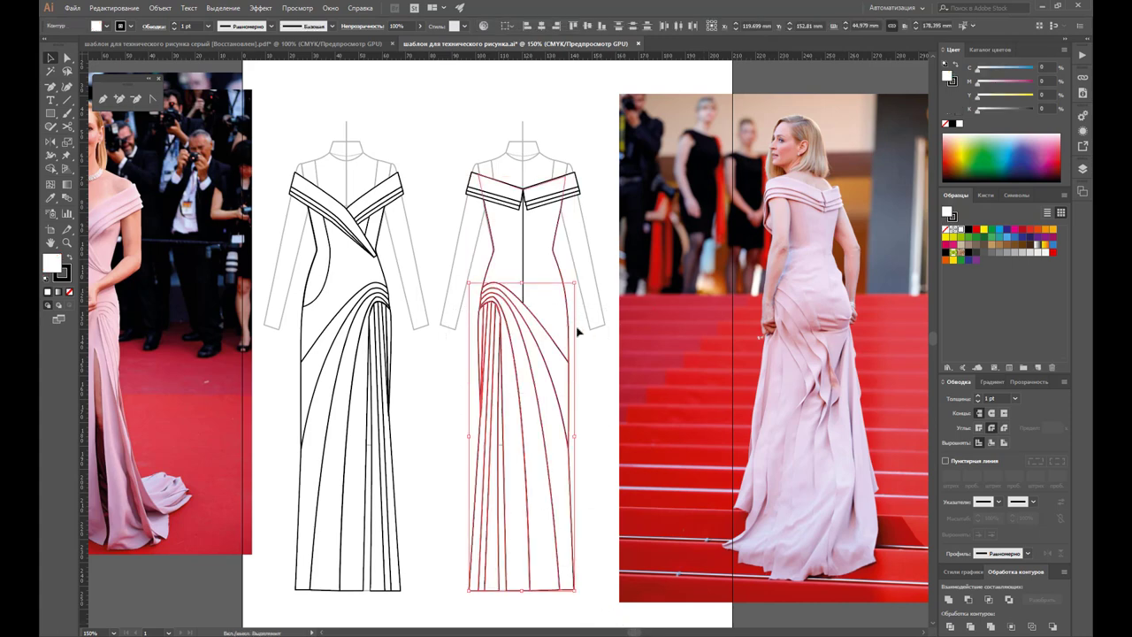
key("Delete")
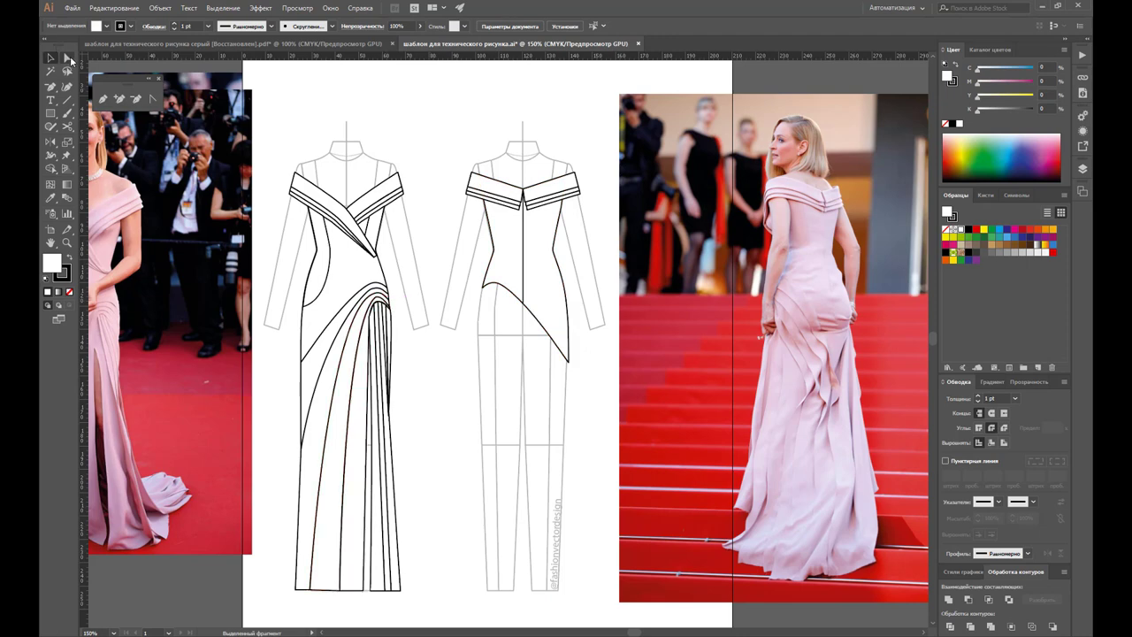
left_click(66, 58)
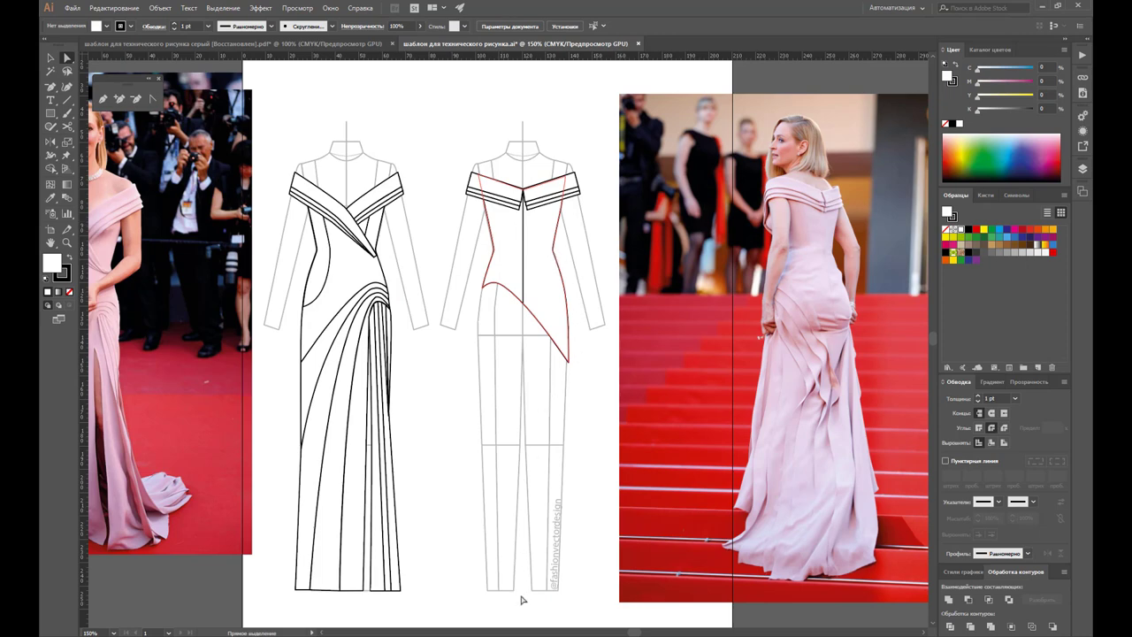
scroll(521, 600, "down", 3)
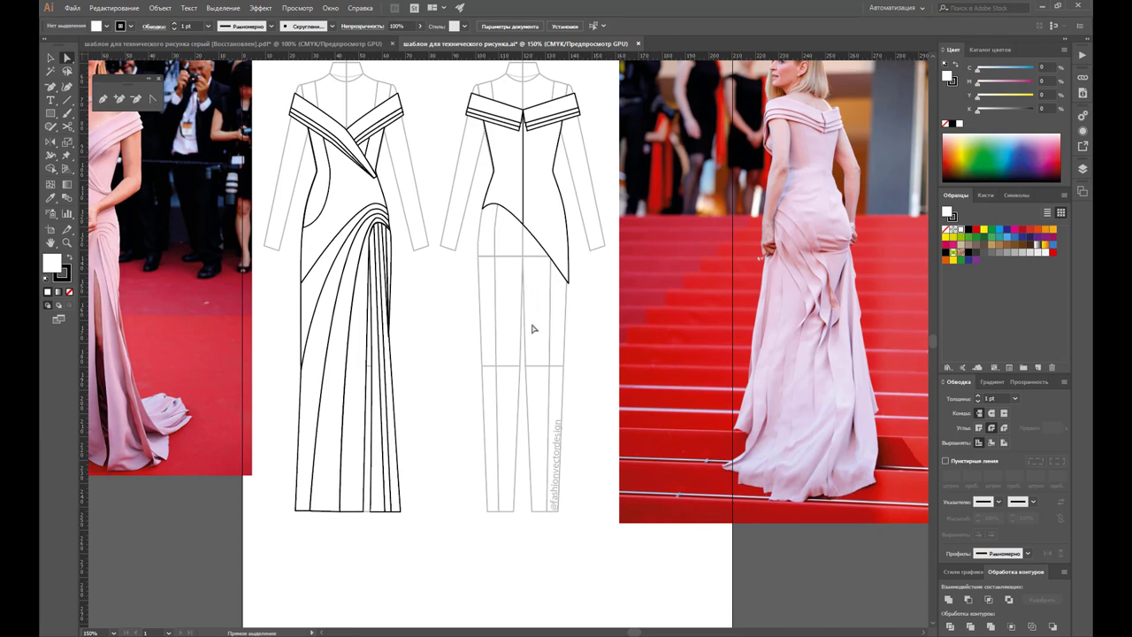
Step: Add an anchor on the back bodice's diagonal edge and pull it down into a slanted slit edge
left_click(534, 250)
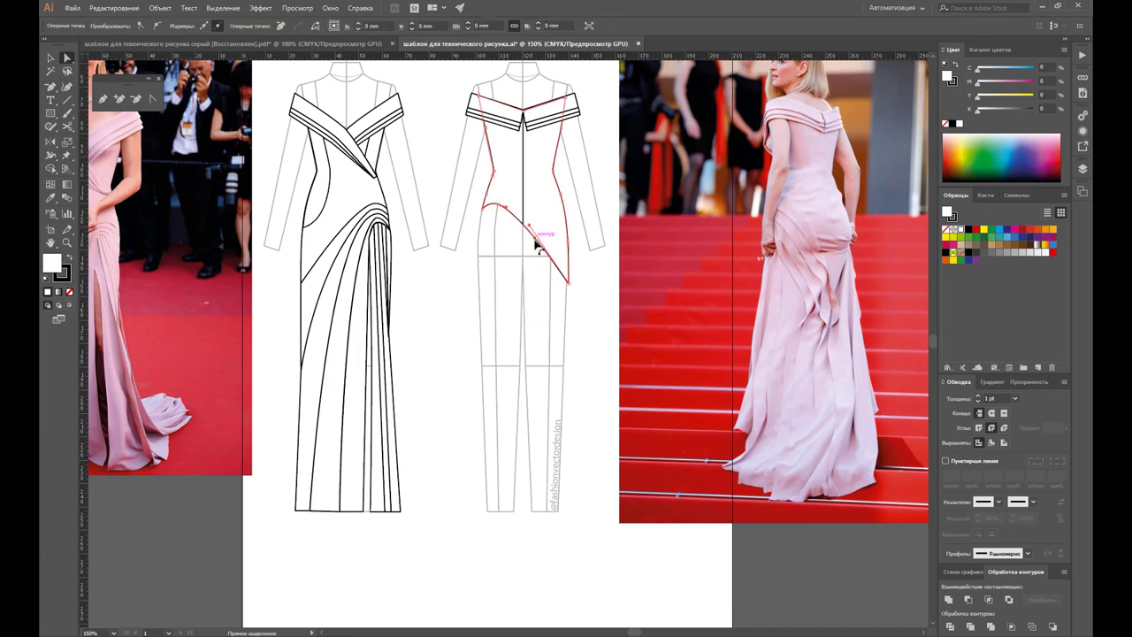
left_click(119, 98)
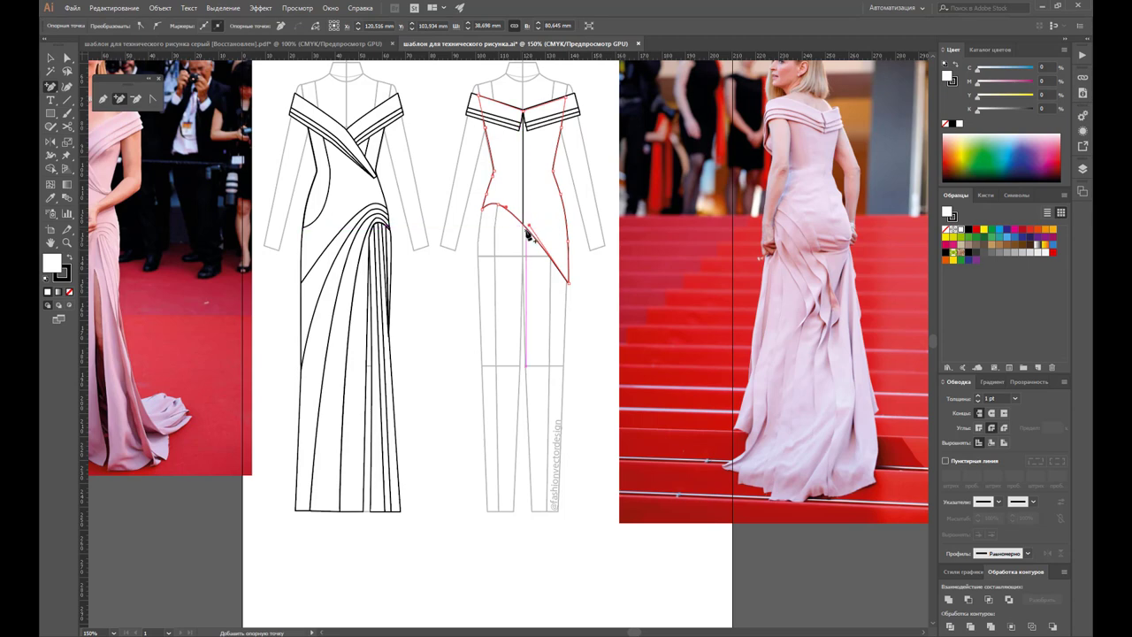
left_click(529, 232)
key("a")
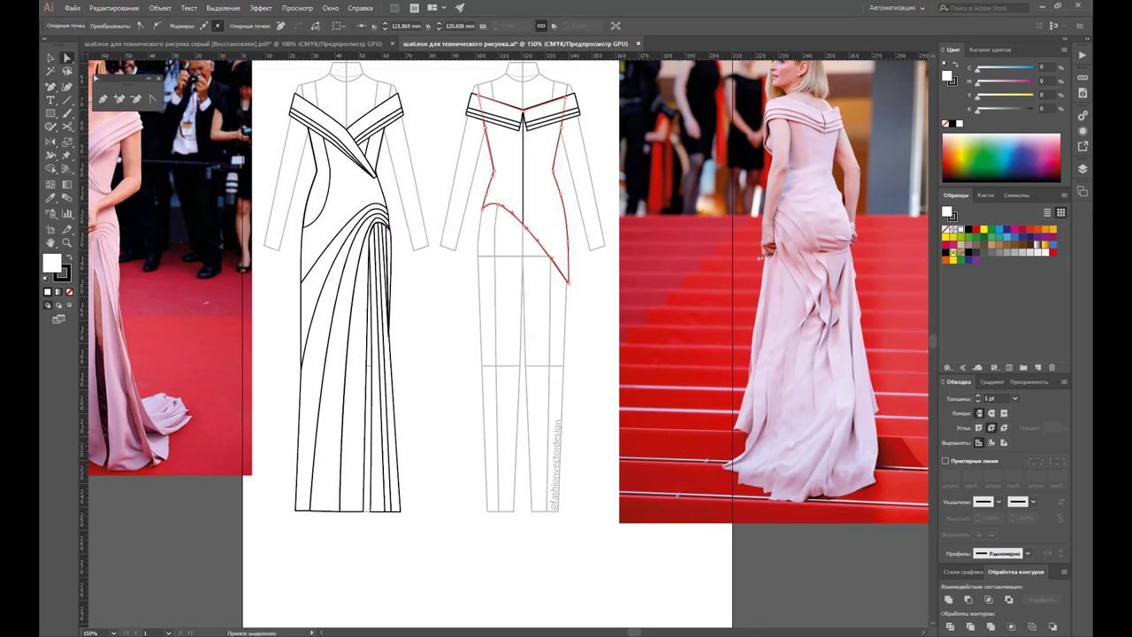
left_click_drag(529, 228, 534, 581)
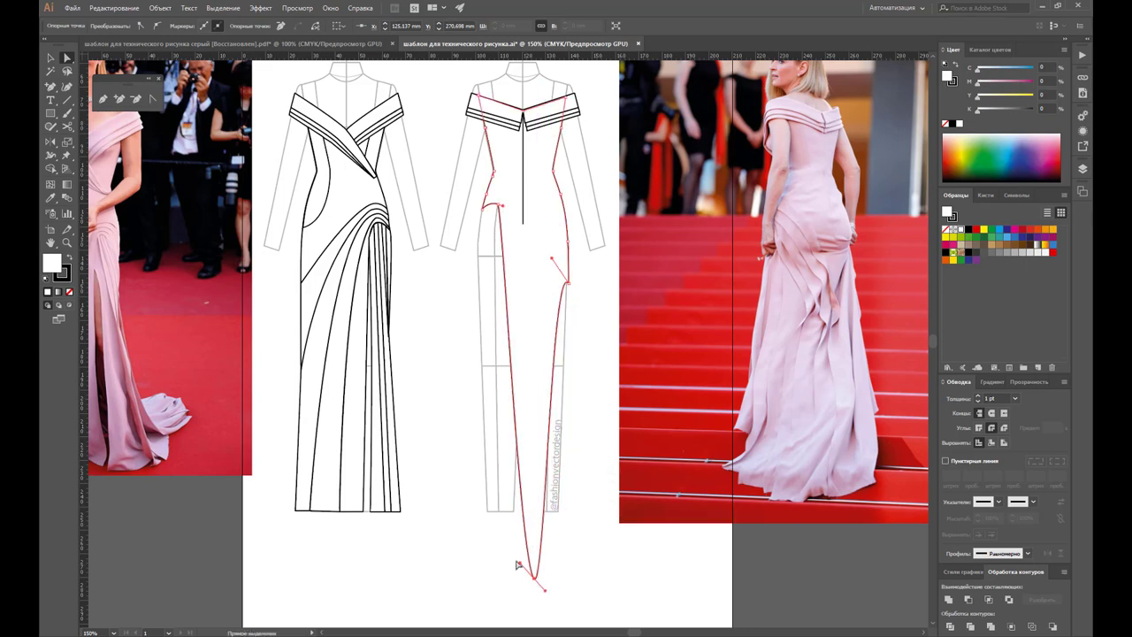
left_click_drag(534, 581, 533, 502)
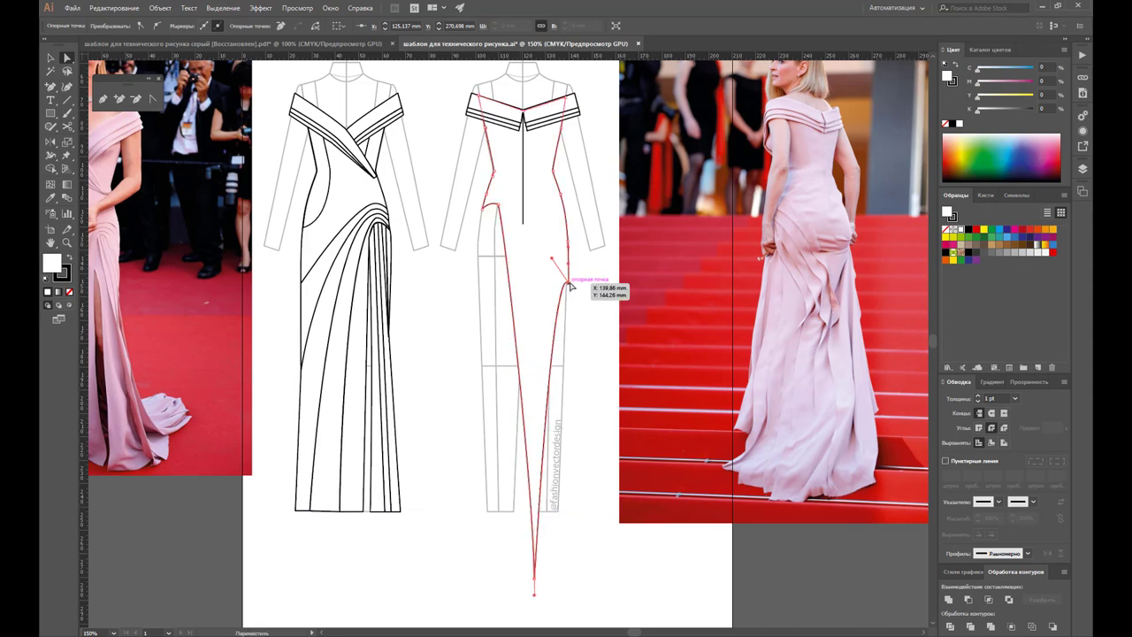
Step: Extend the right side seam down to the hem and join the two hem endpoints
mouse_move(567, 283)
left_mouse_down()
mouse_move(577, 600)
mouse_move(580, 591)
left_mouse_up()
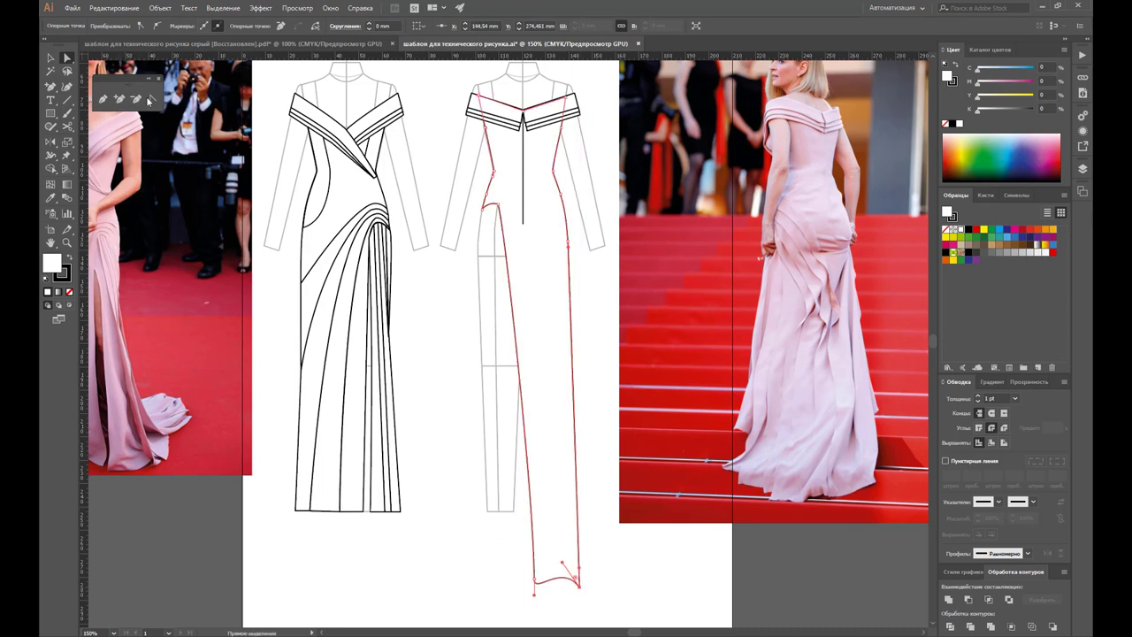
left_click(149, 100)
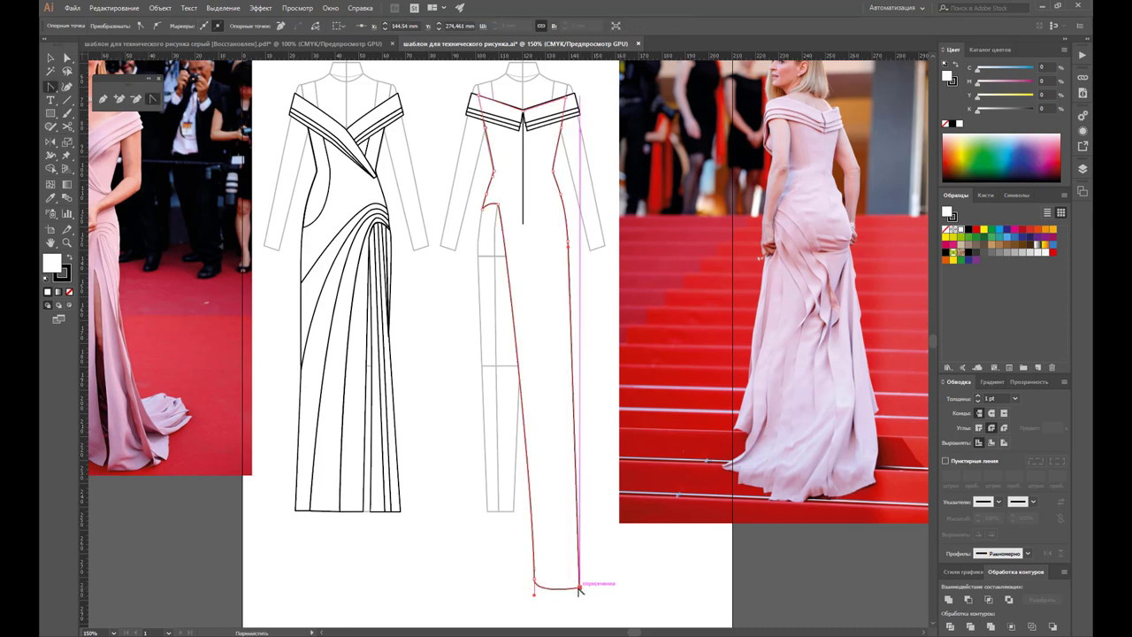
left_click_drag(580, 591, 535, 585)
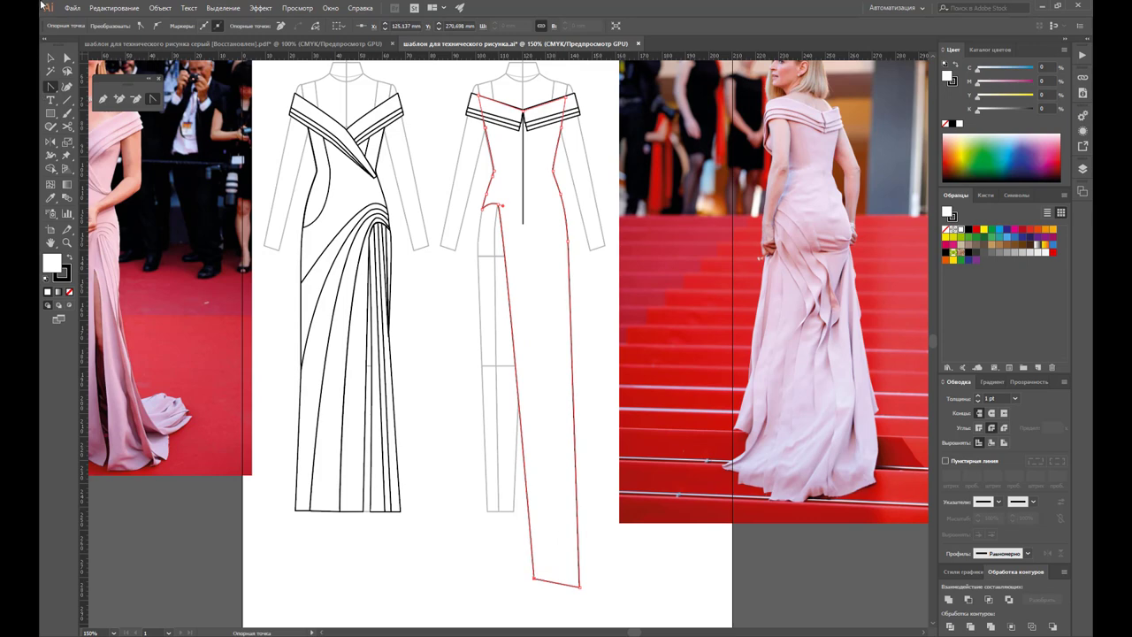
left_click(68, 57)
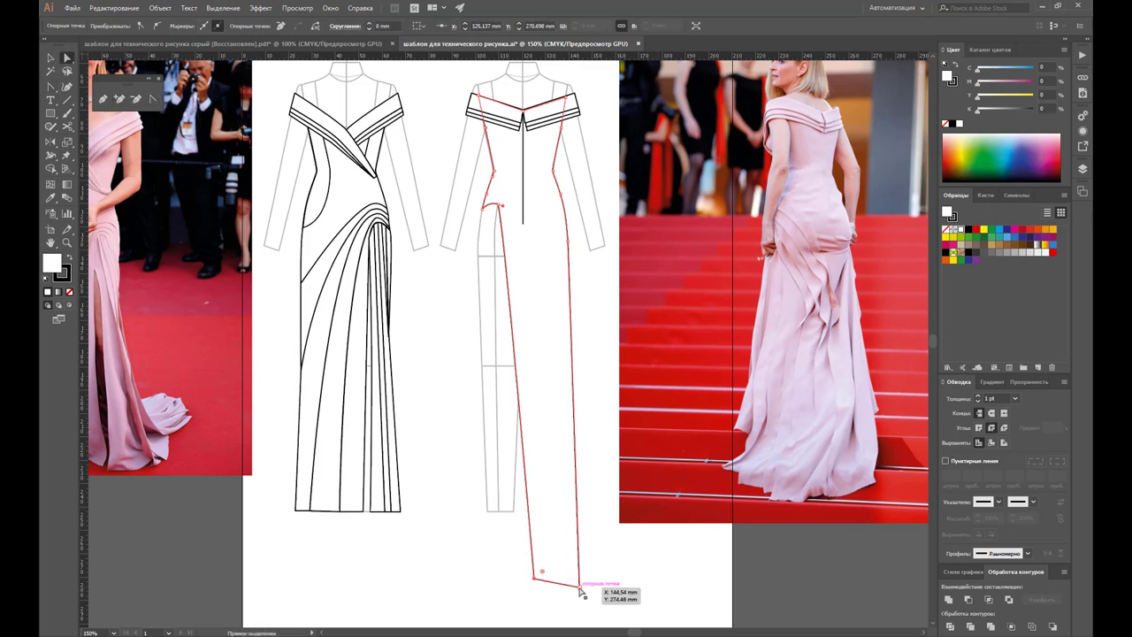
left_click_drag(581, 591, 579, 579)
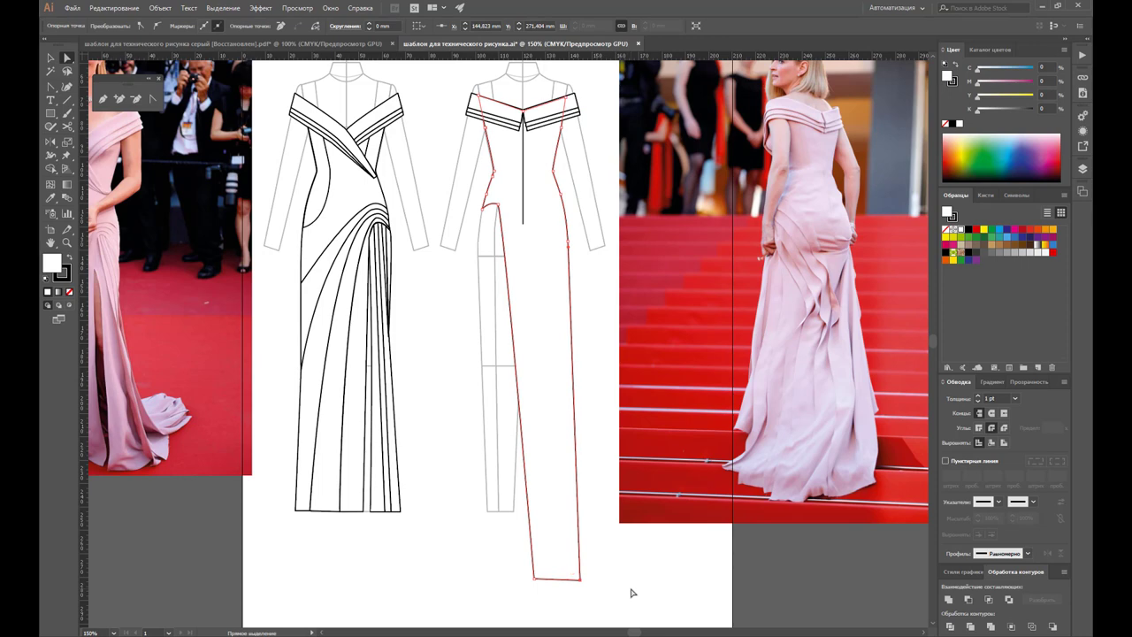
left_click(633, 593)
scroll(598, 421, "up", 2)
scroll(515, 328, "up", 1)
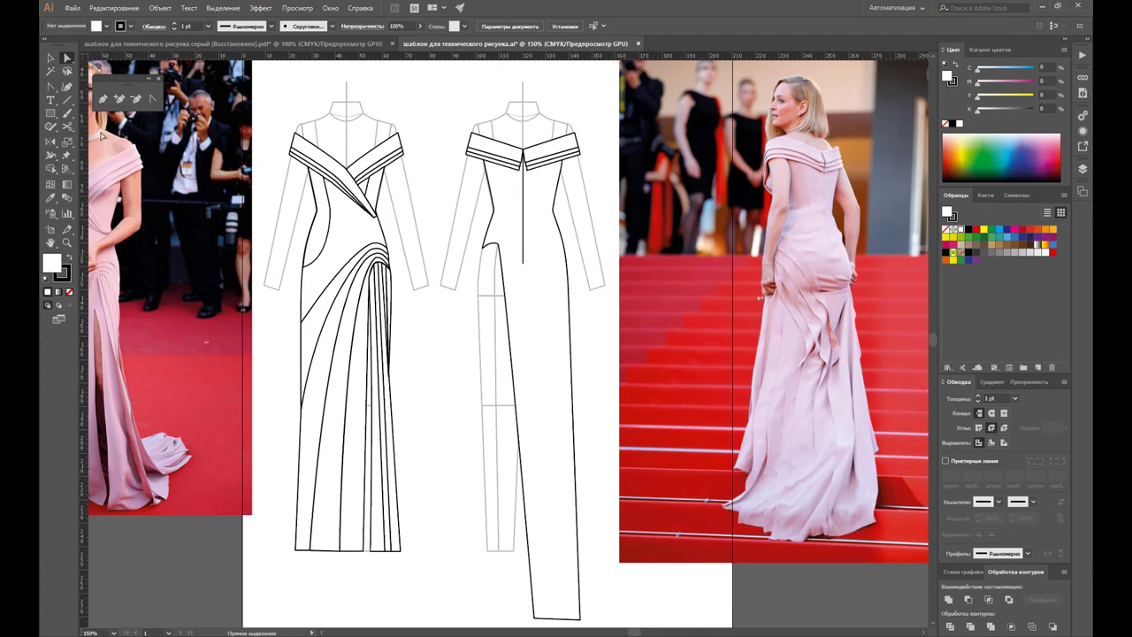
Step: Remove the white fill from the back dress outline and zoom into the back bodice
left_click(50, 57)
left_click(545, 309)
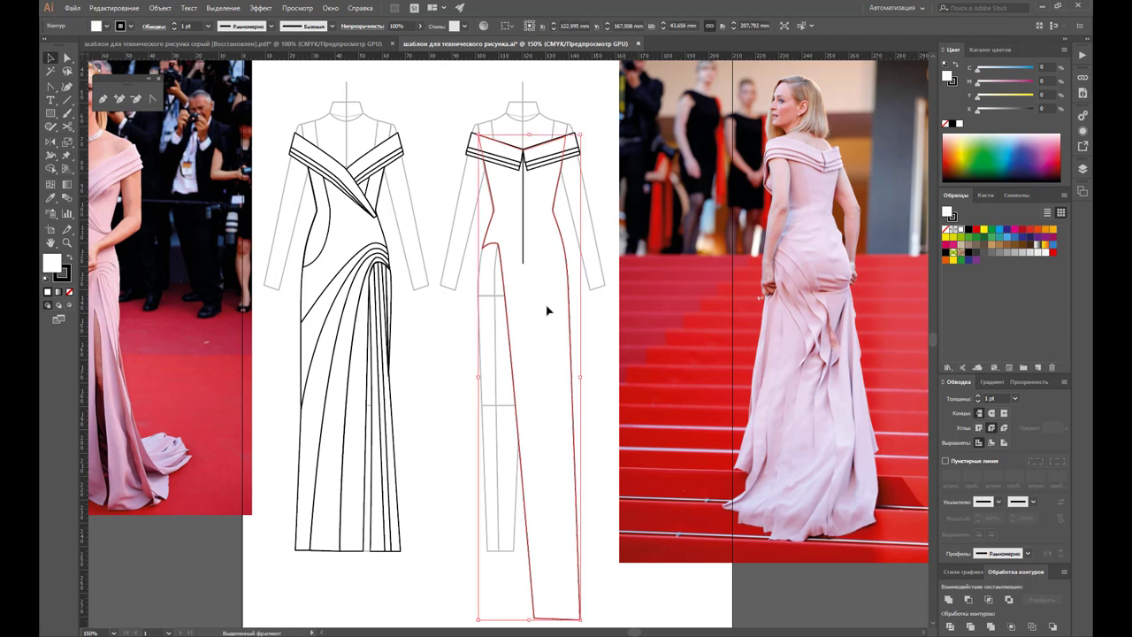
left_click(69, 292)
left_click(468, 323)
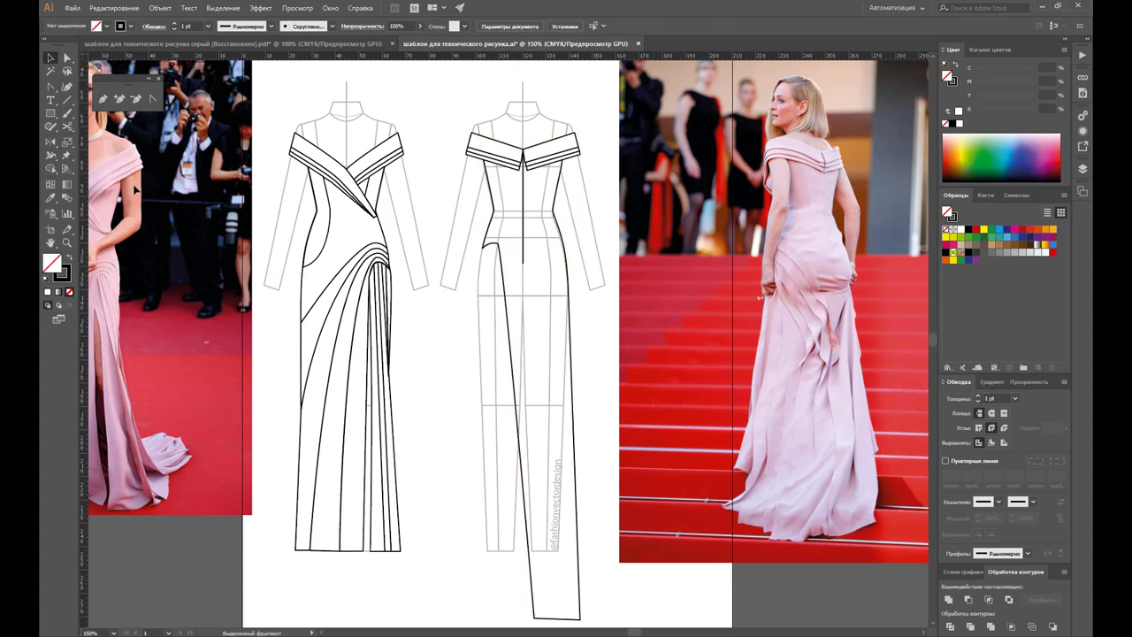
left_click(69, 244)
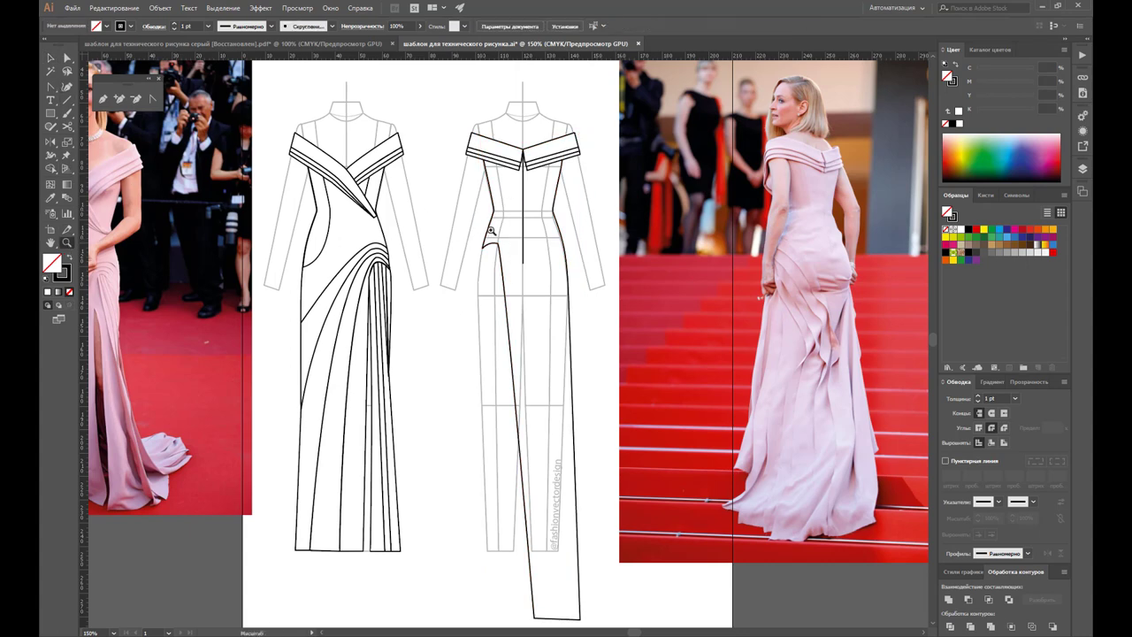
left_click(591, 257)
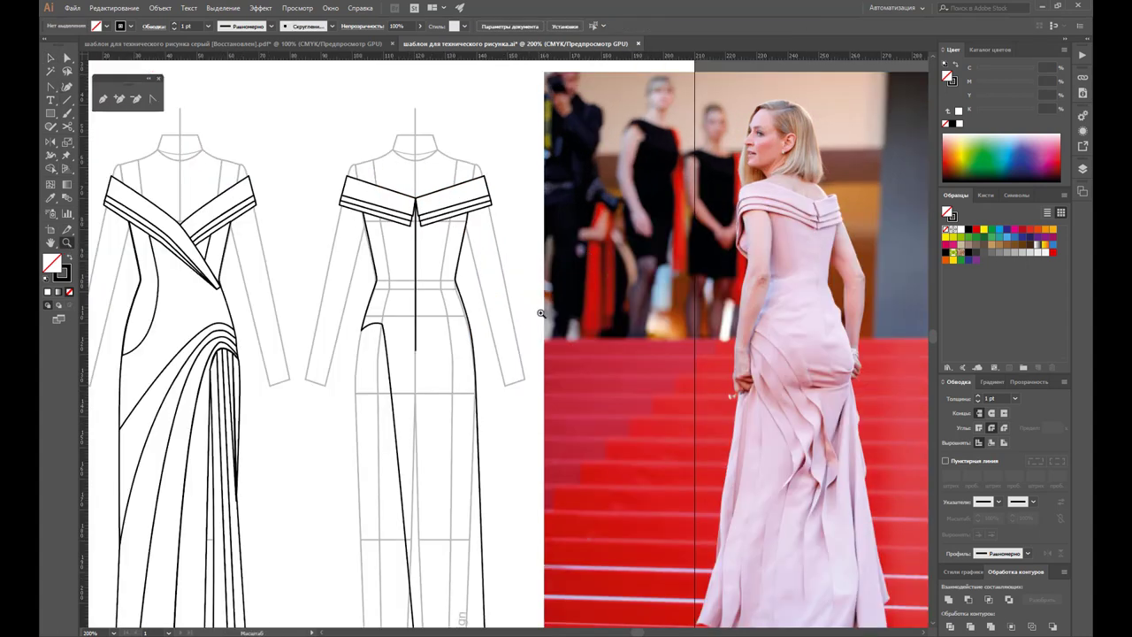
left_click(454, 294)
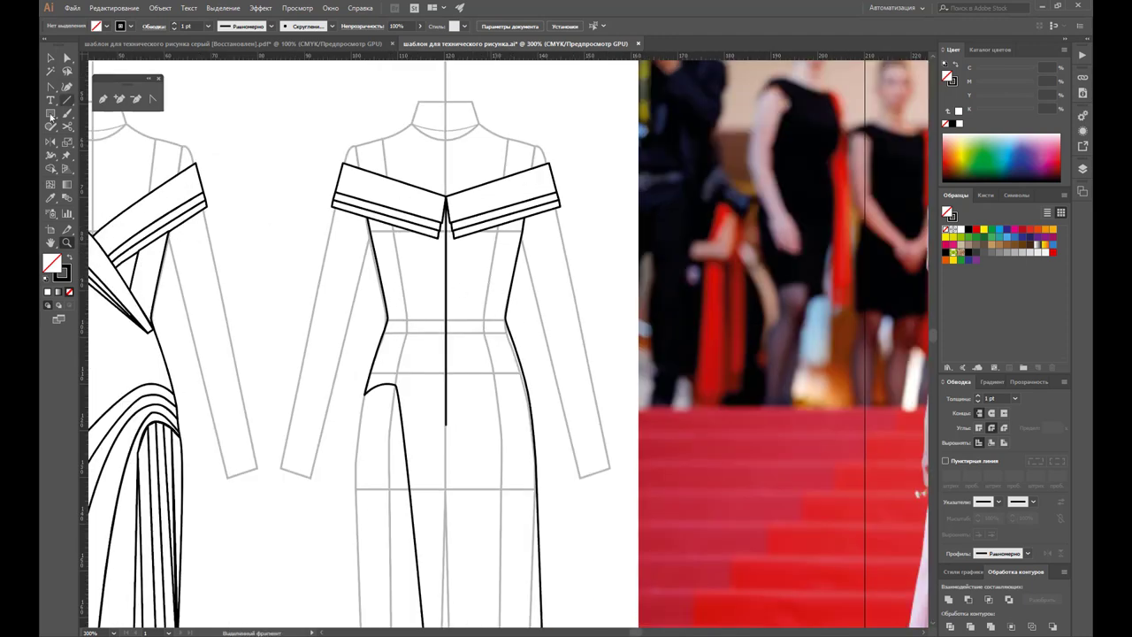
Step: Reposition the left waist point and nudge the right waist point up on the back side seams
left_click(67, 57)
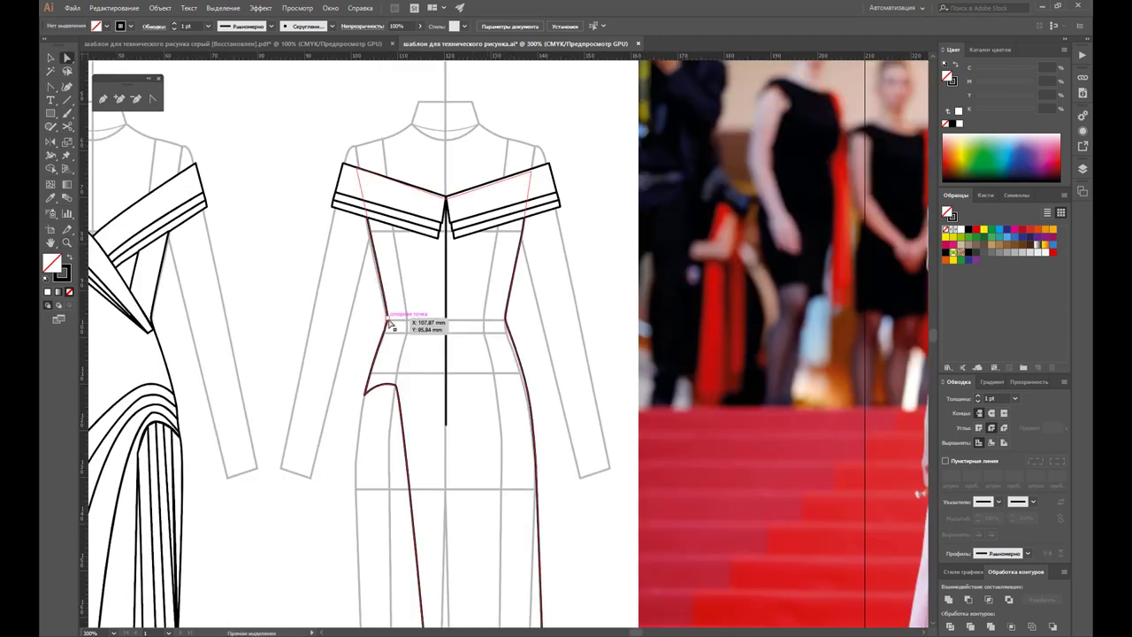
left_click_drag(390, 321, 386, 324)
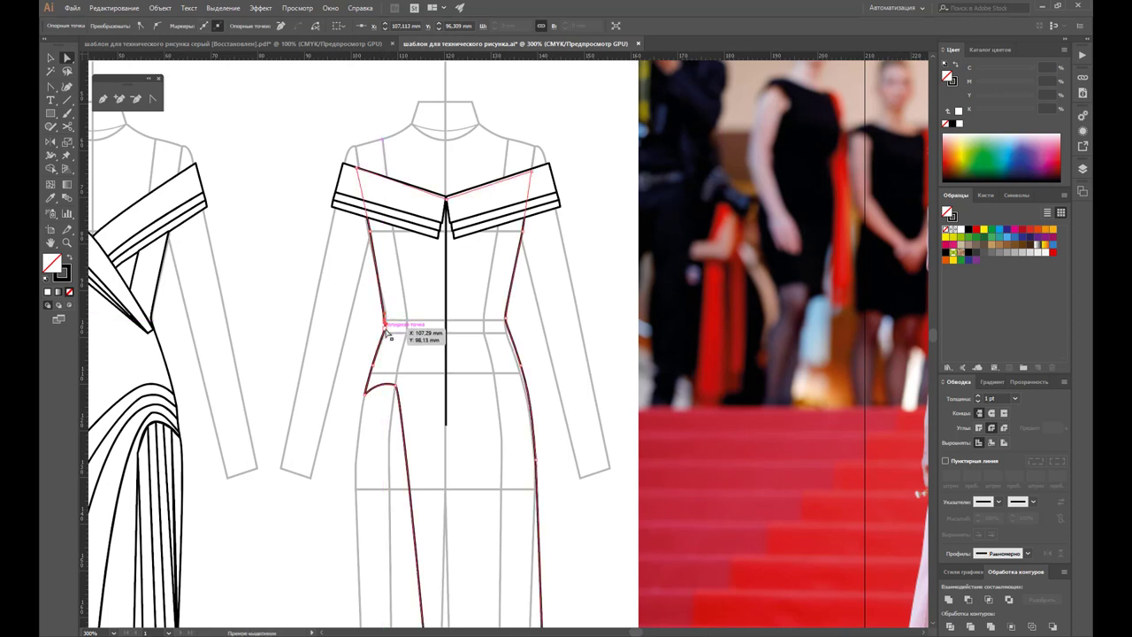
left_click(136, 98)
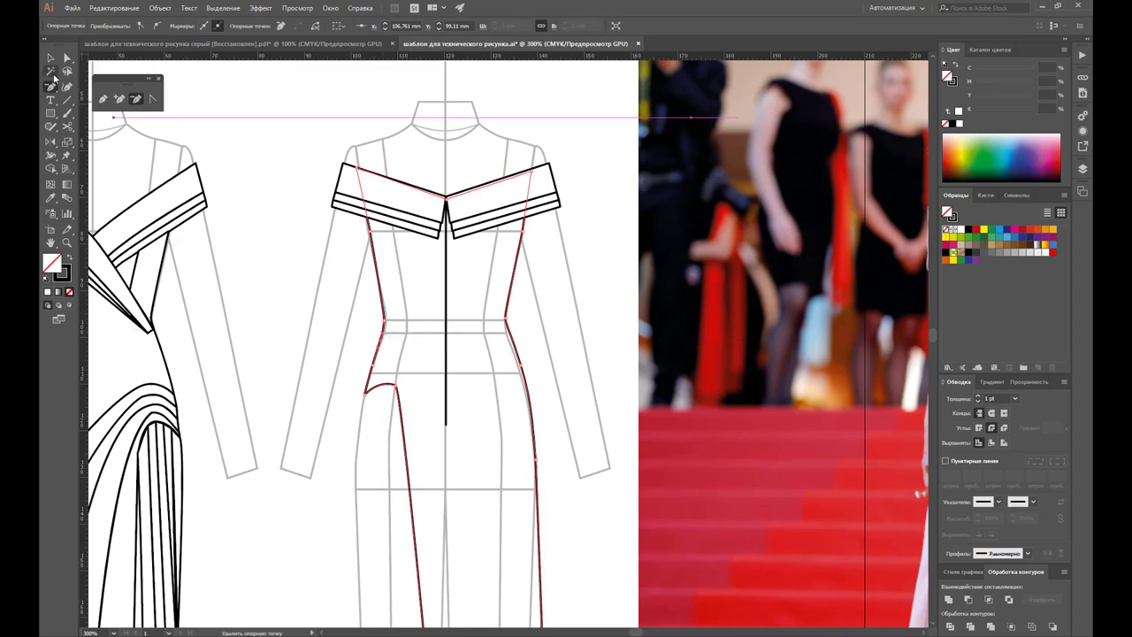
key("a")
left_click(508, 326)
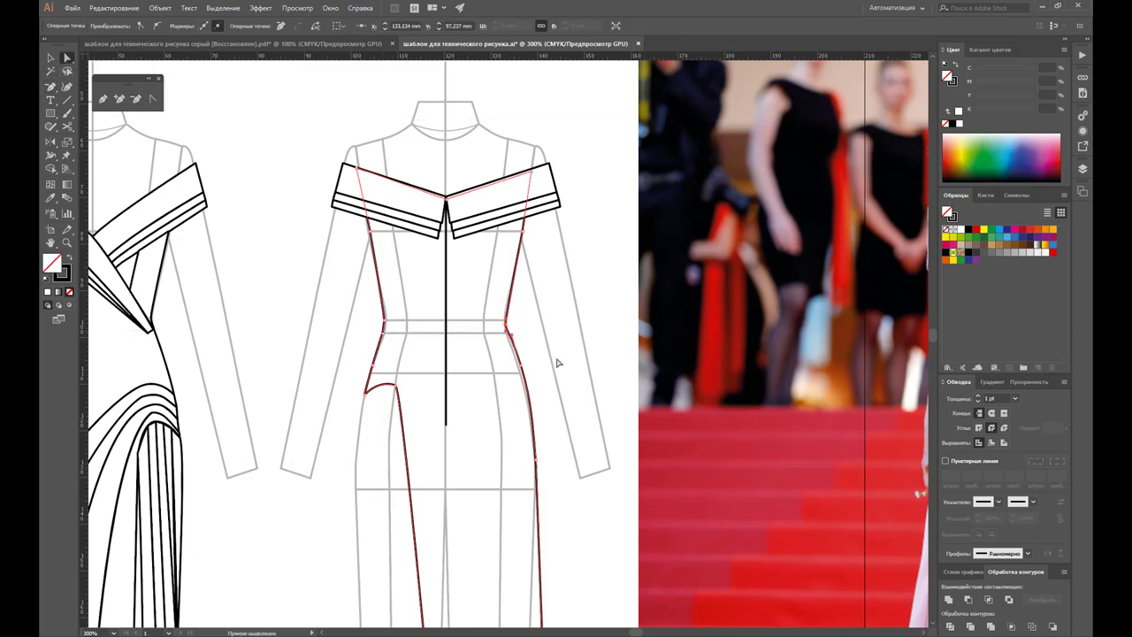
key("Up")
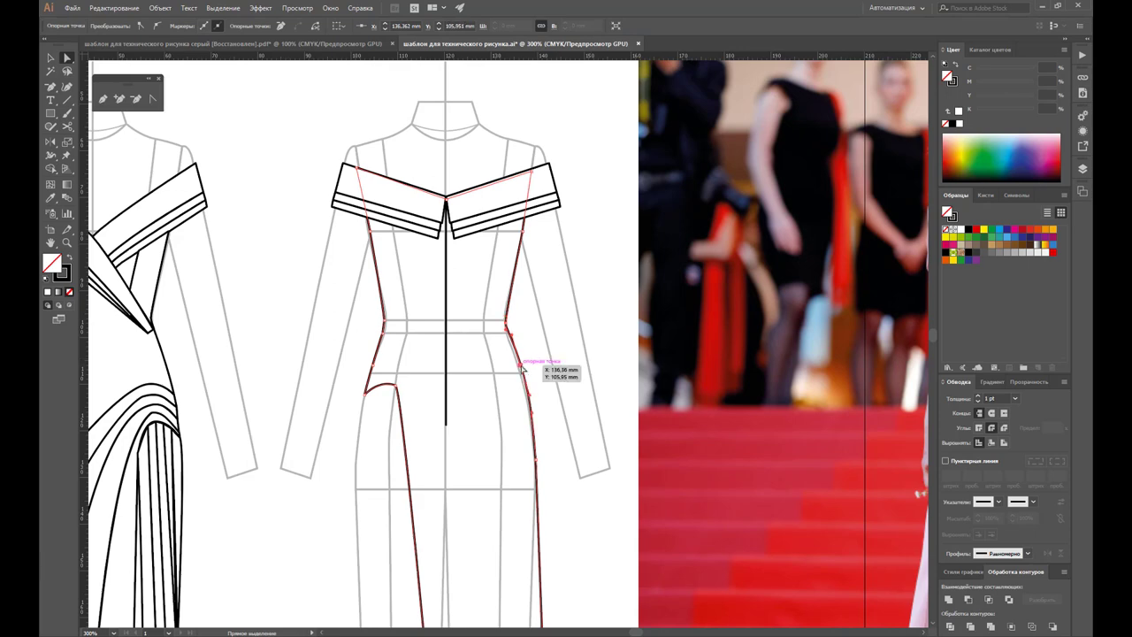
left_click(520, 365)
left_click(545, 349)
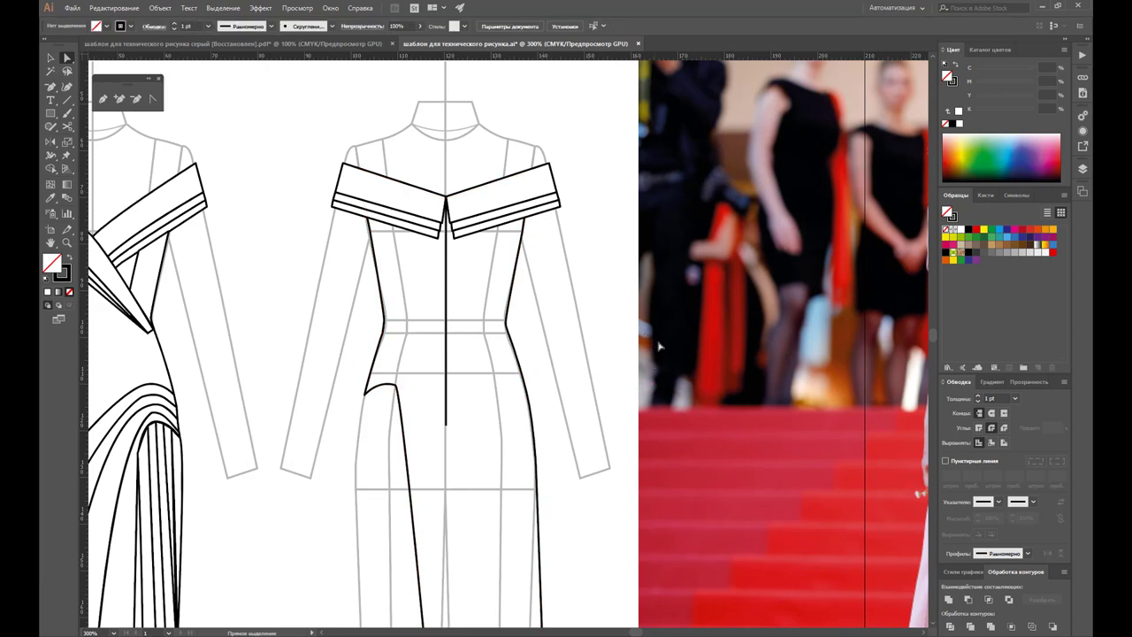
left_click(103, 99)
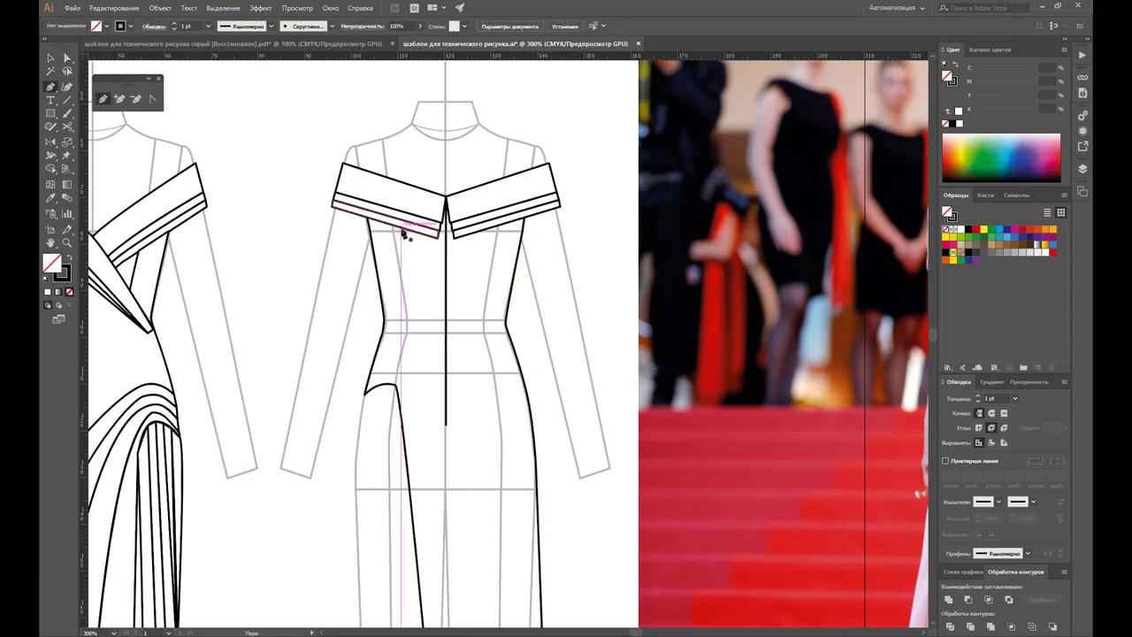
Step: Pen-draw a closed drape panel rising from the left back hip past the left shoulder
left_click(401, 229)
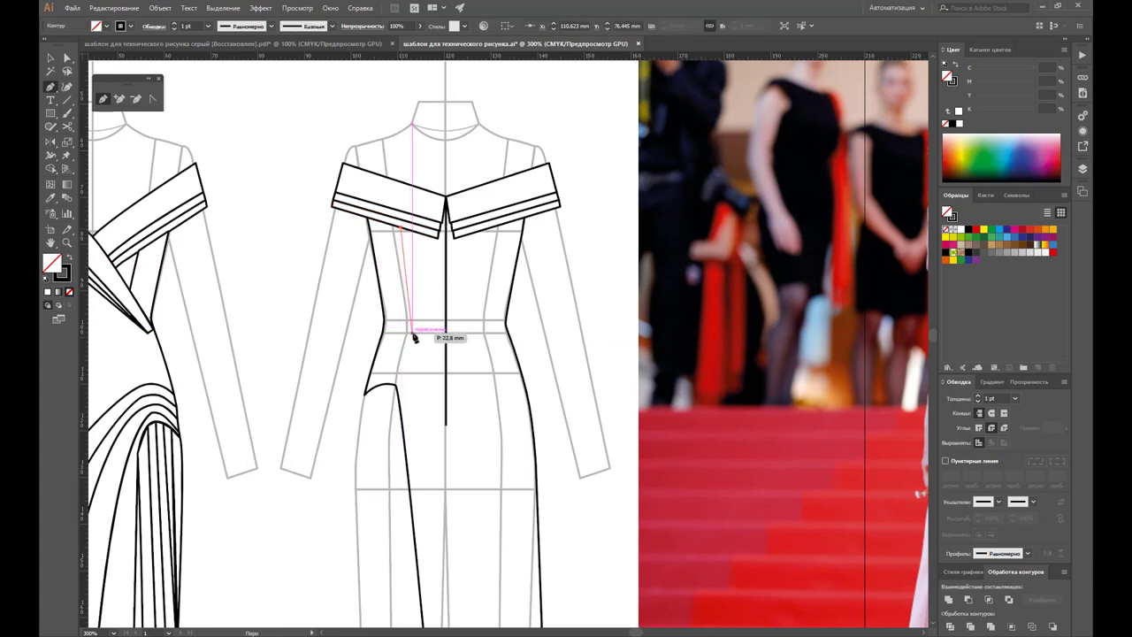
left_click(415, 301)
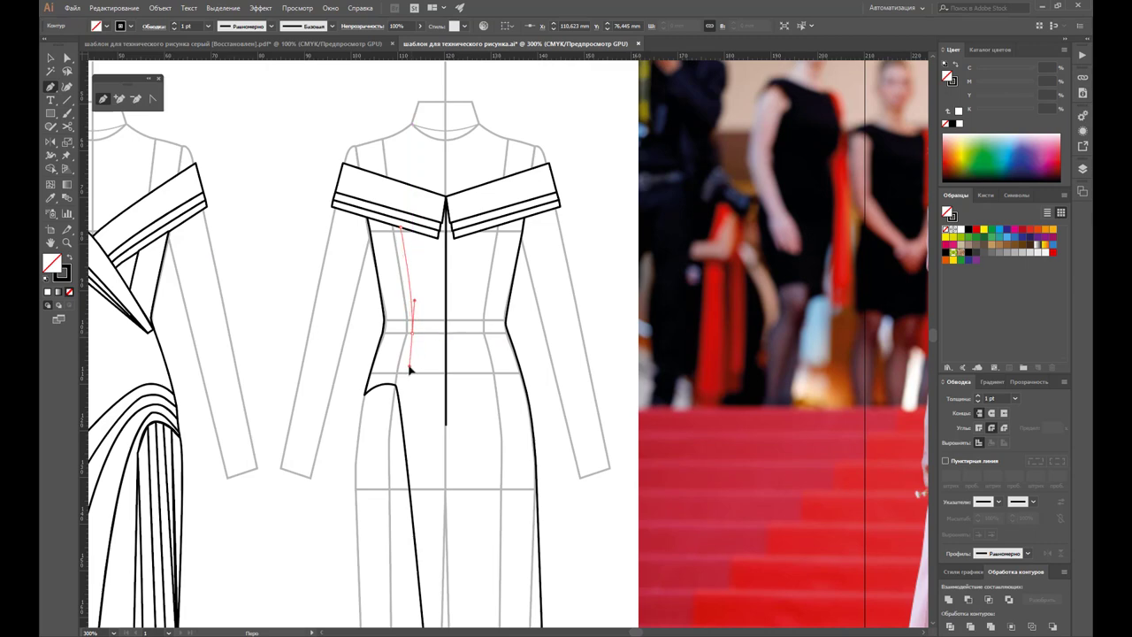
left_click(409, 367)
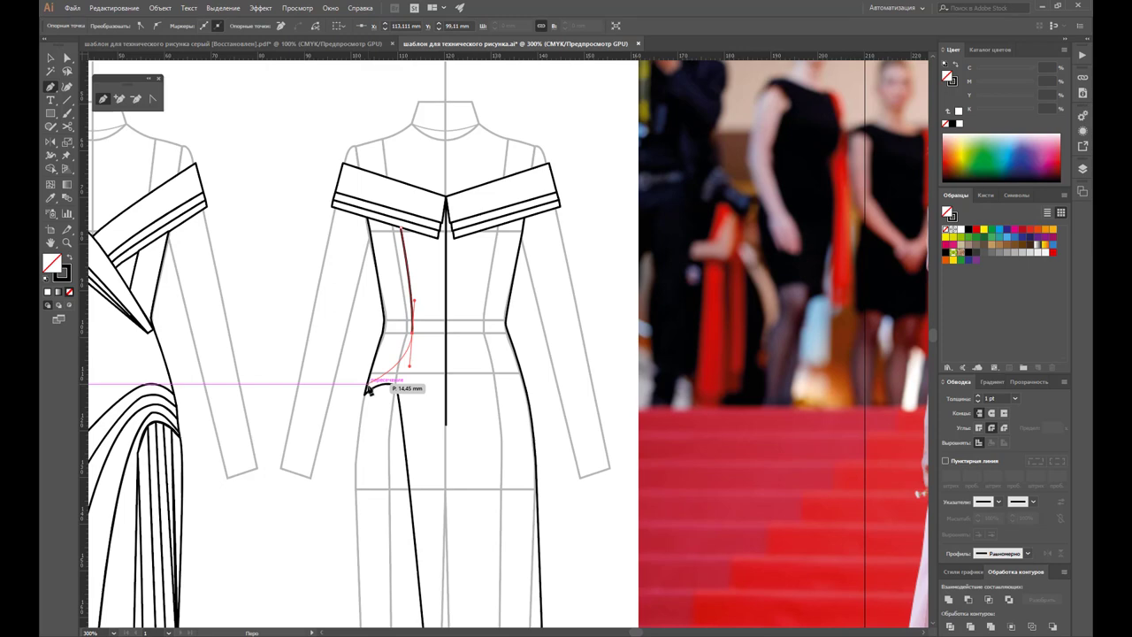
mouse_move(398, 377)
left_mouse_down()
mouse_move(340, 392)
mouse_move(294, 109)
left_mouse_up()
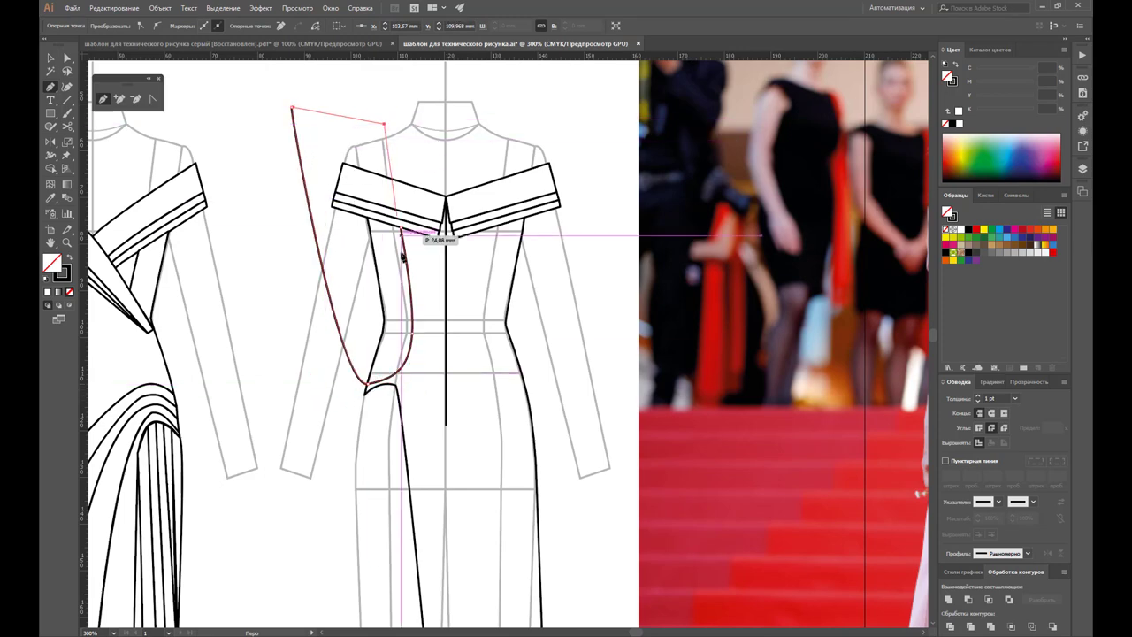
left_click(413, 301)
left_click(385, 124)
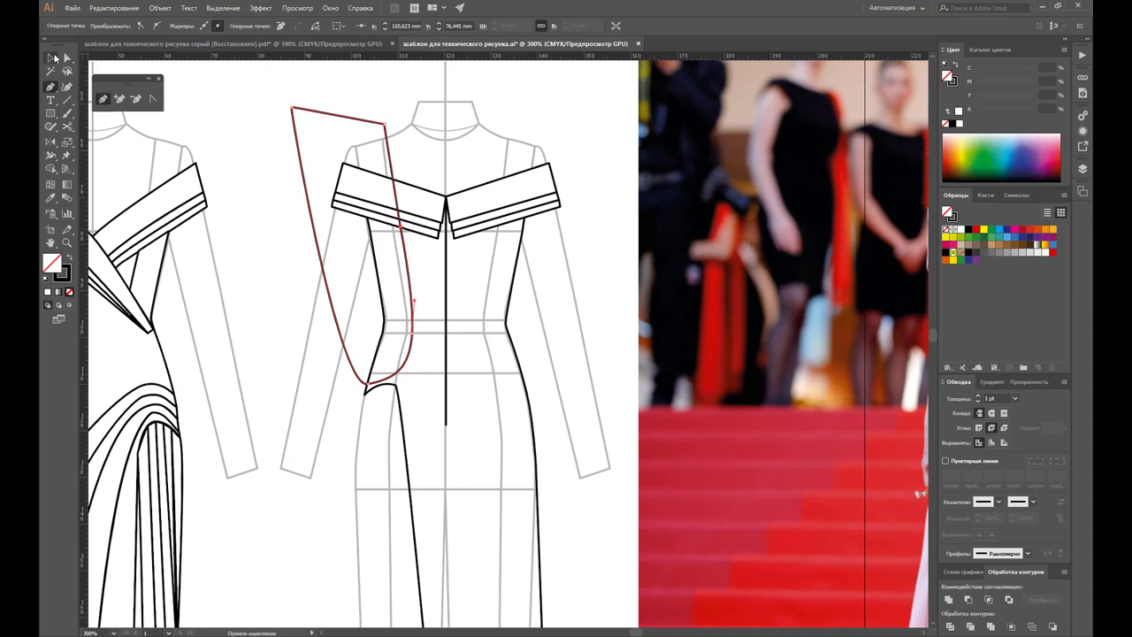
left_click(52, 58)
left_click(299, 370)
key("ctrl+minus")
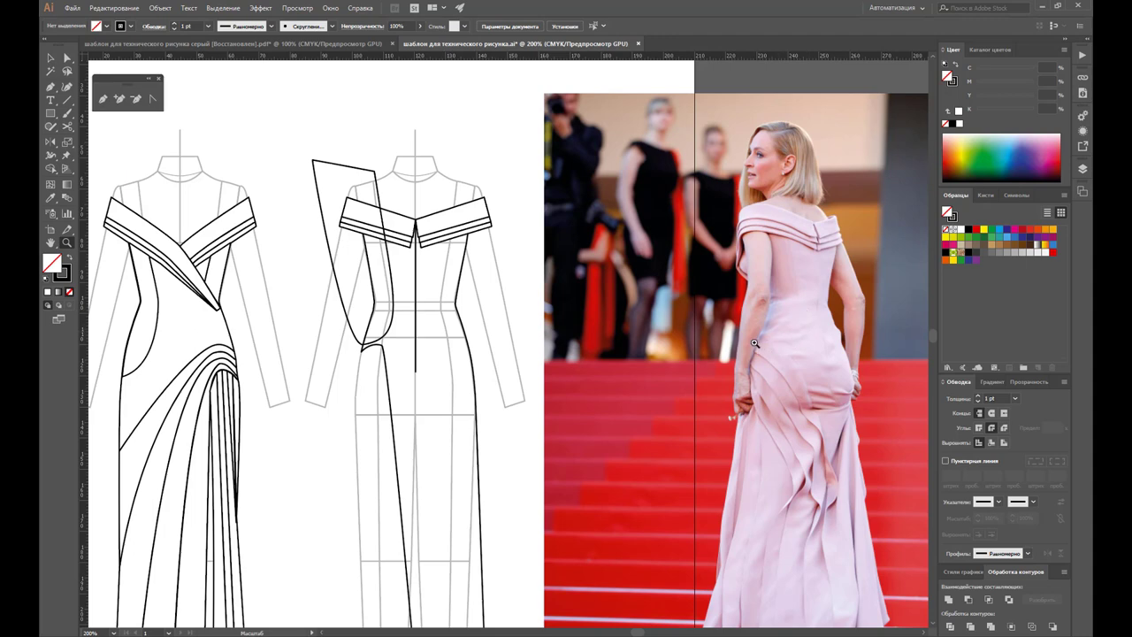
Step: Reflect a copy of the drape panel across the centre back line onto the right side
left_click(49, 58)
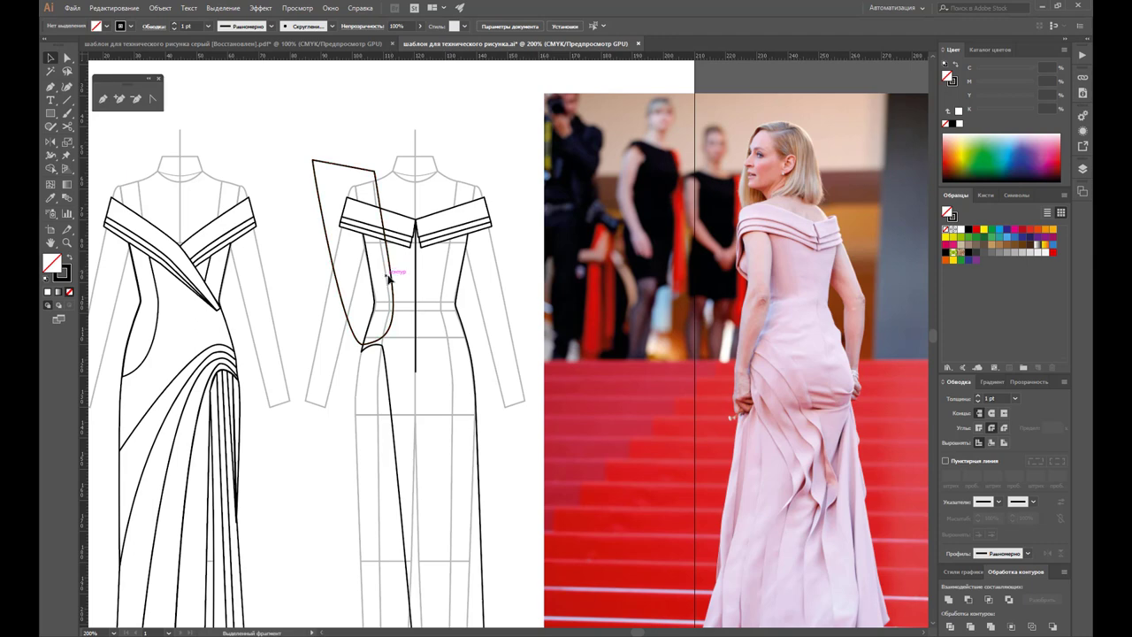
left_click(66, 242)
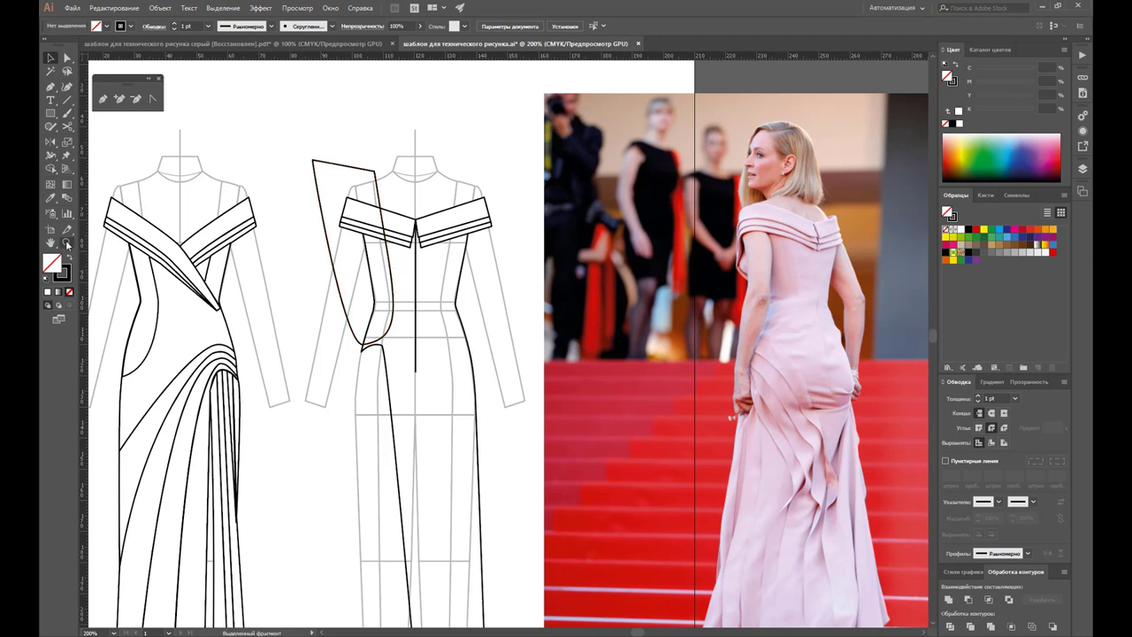
left_click(435, 301)
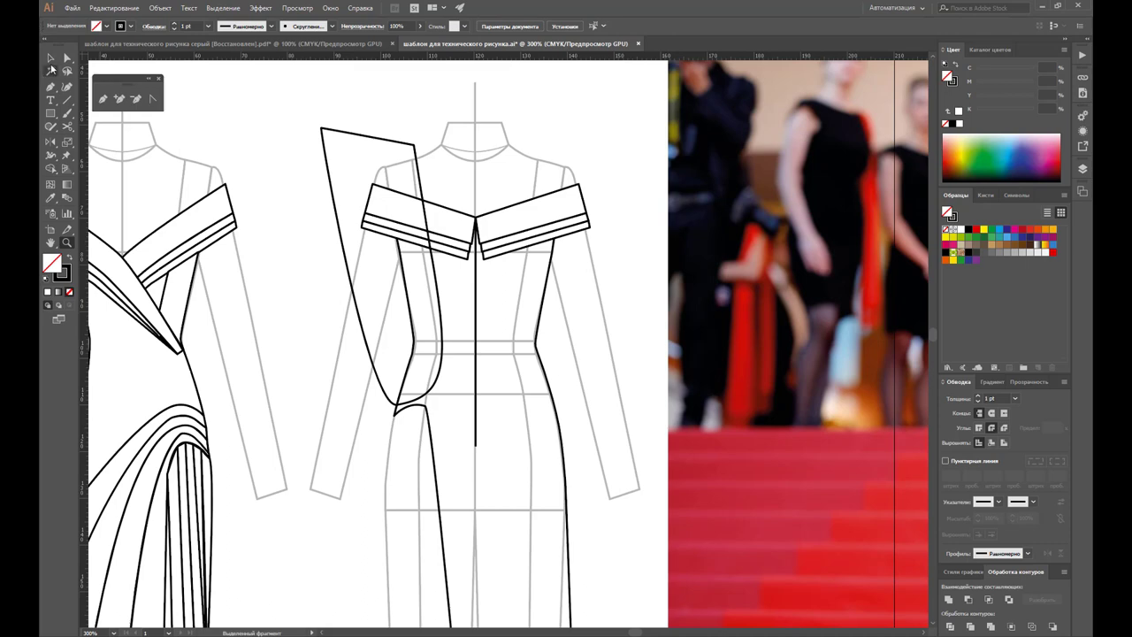
left_click(50, 58)
left_click(441, 310)
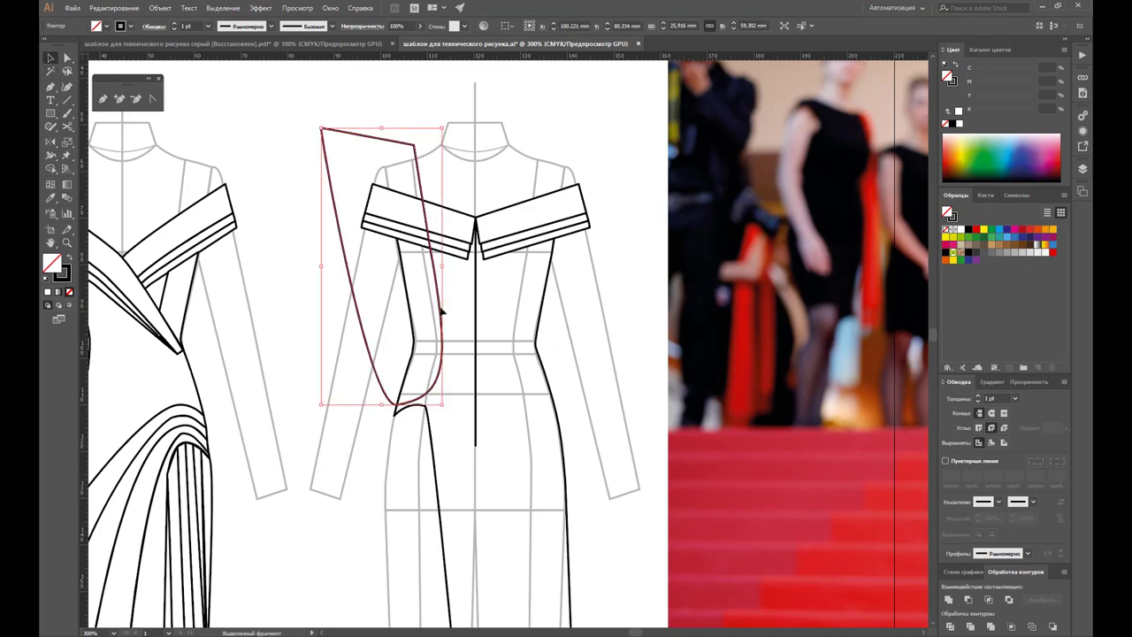
left_click(50, 142)
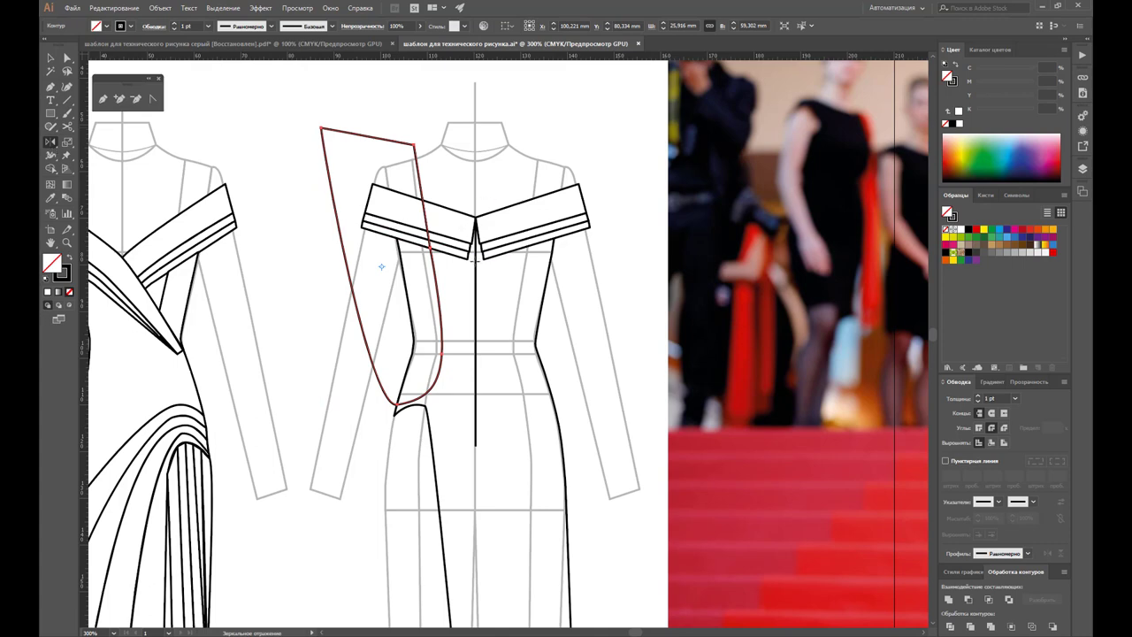
left_click(476, 258)
left_click_drag(442, 260, 592, 260)
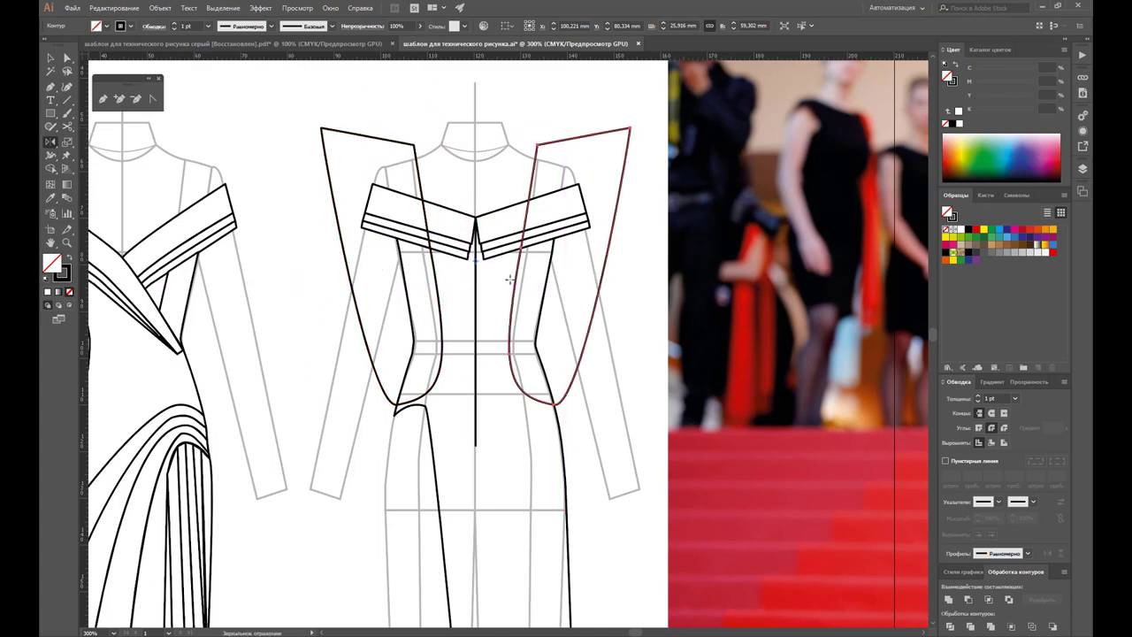
Step: Divide the right skirt seam and left panel where they overlap, then ungroup the pieces
left_click(50, 58)
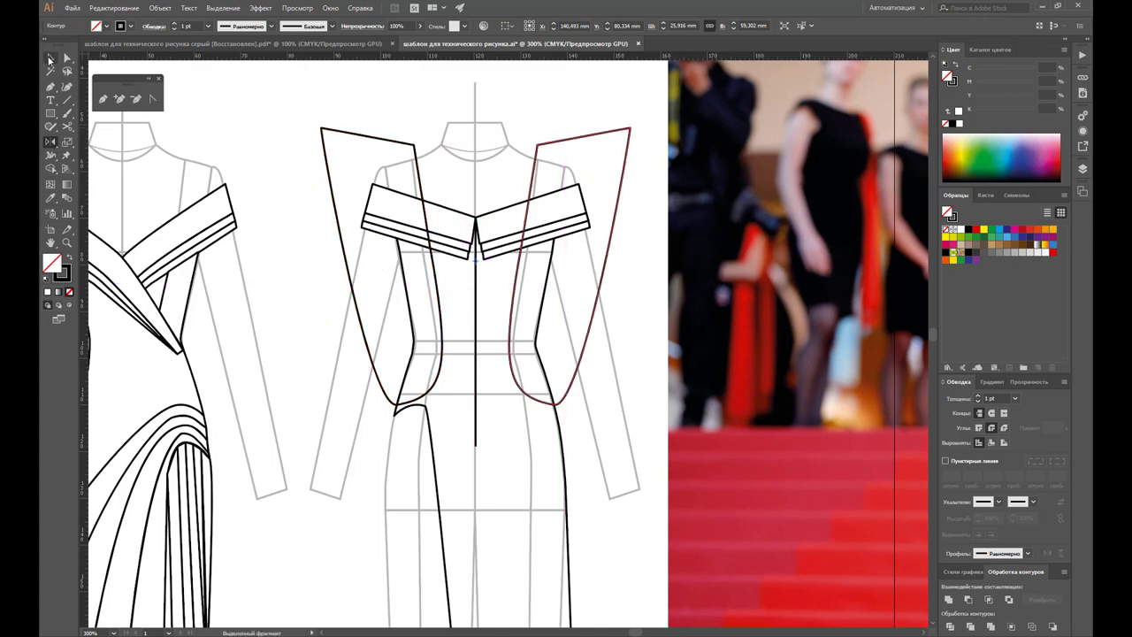
left_click(565, 463, "shift")
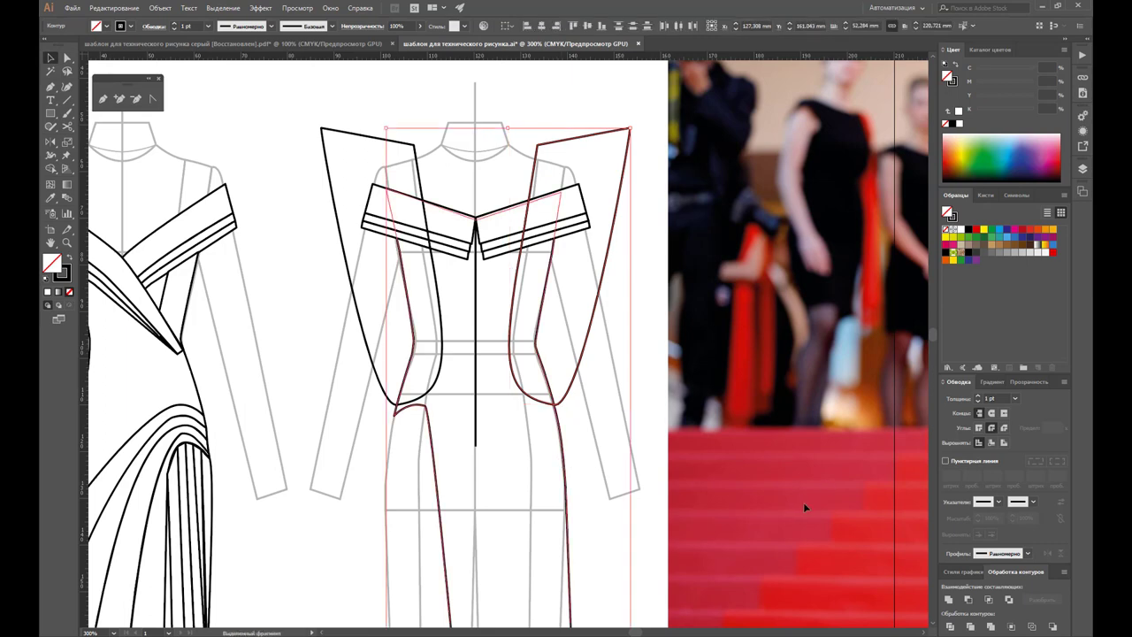
left_click(442, 315, "shift")
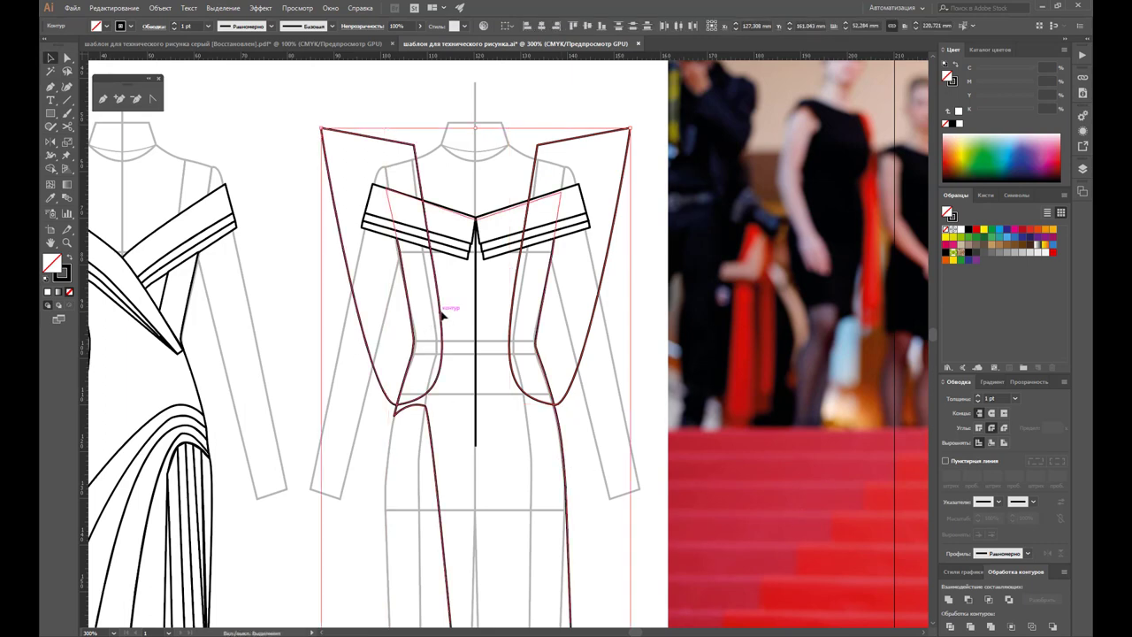
left_click(950, 626)
right_click(504, 354)
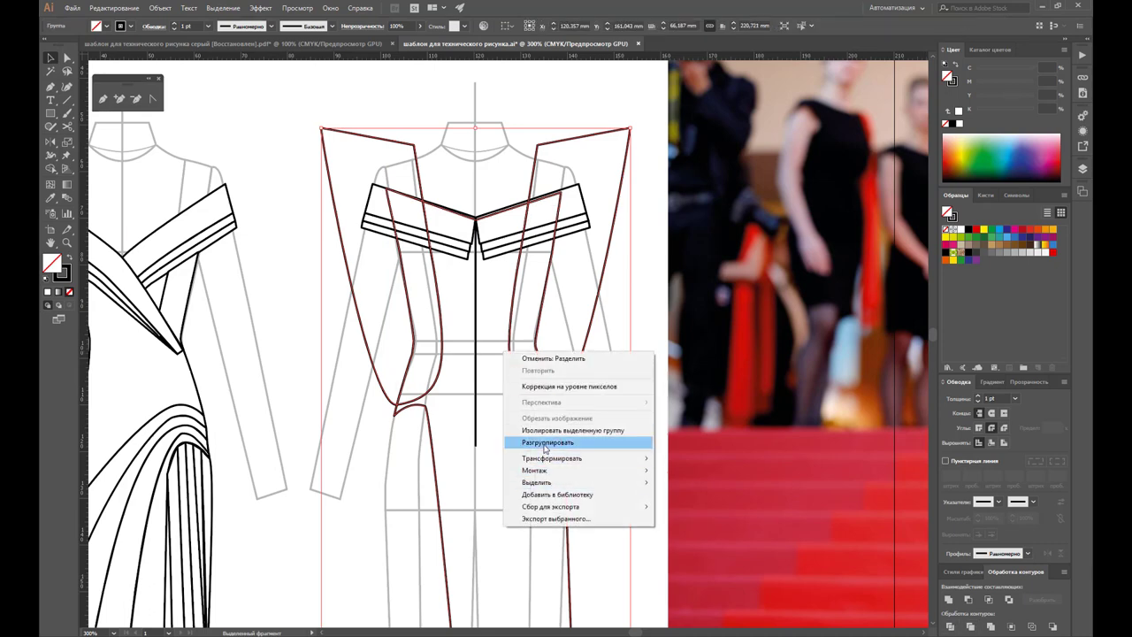
left_click(545, 442)
Step: Delete the leftover right and left panel pieces and send the dress outline behind the panels
left_click(602, 449)
left_click(572, 380)
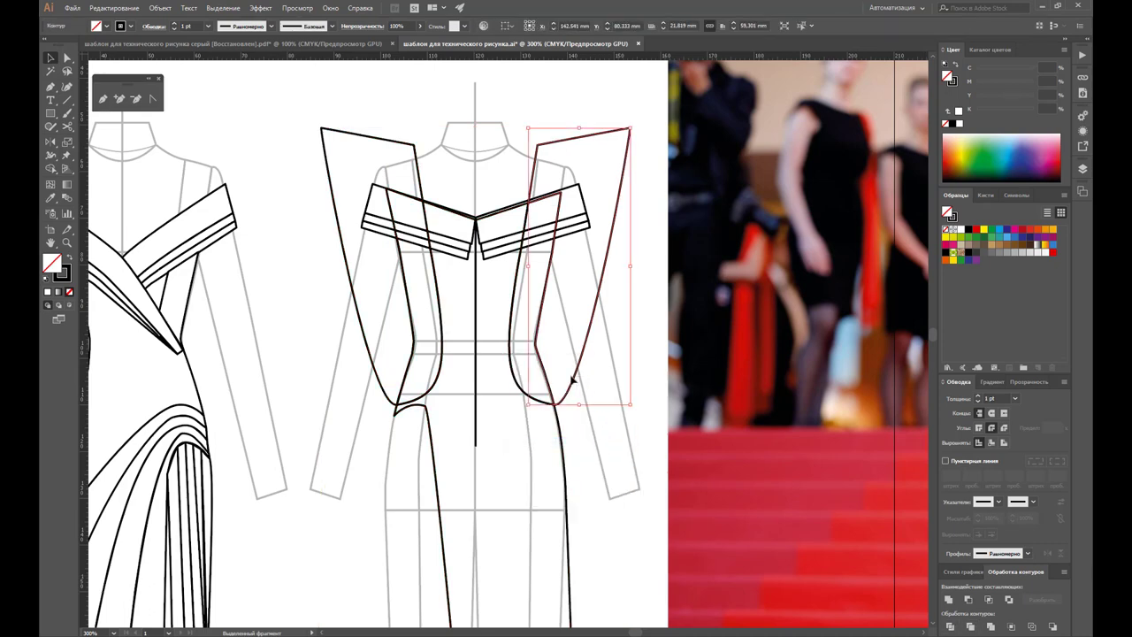
key("Delete")
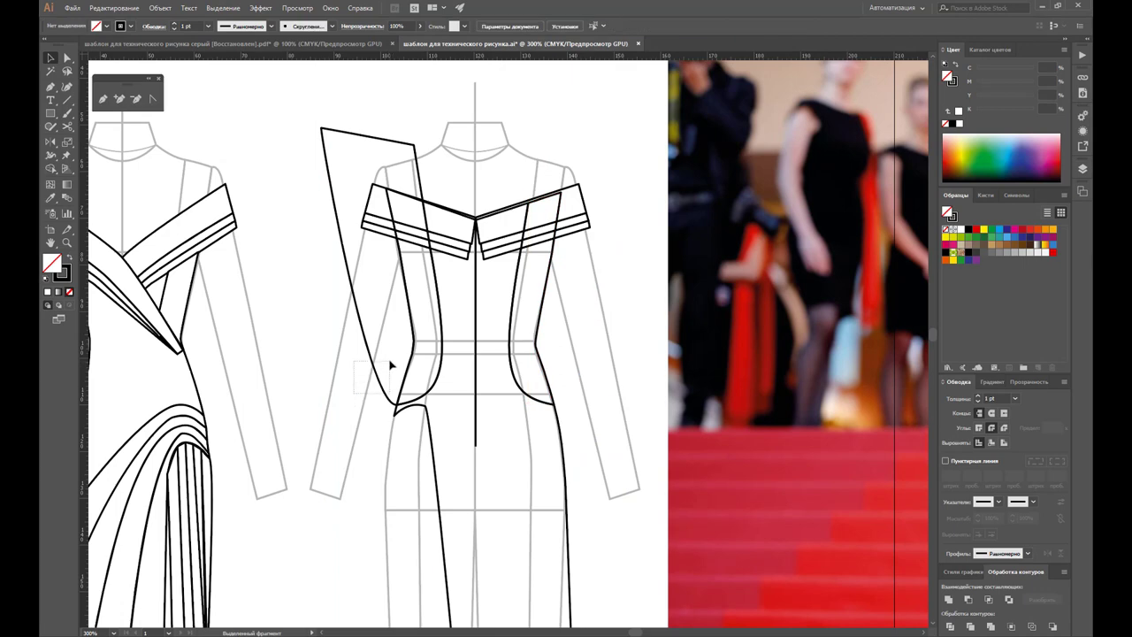
left_click(391, 366)
key("Delete")
left_click_drag(599, 347, 505, 314)
right_click(506, 315)
mouse_move(536, 471)
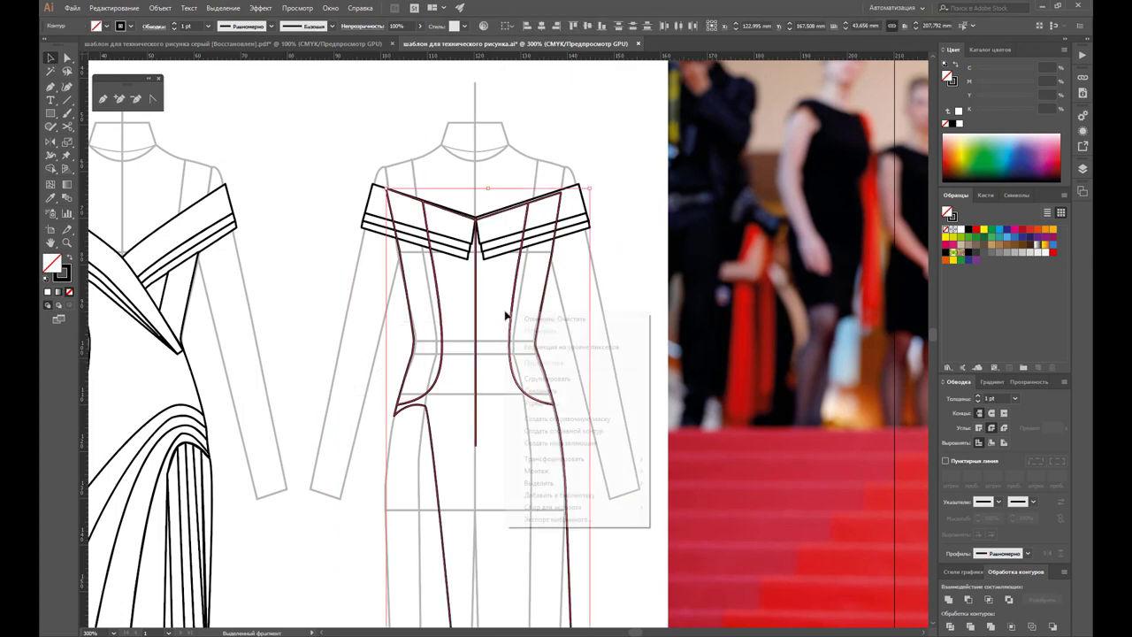
left_click(696, 508)
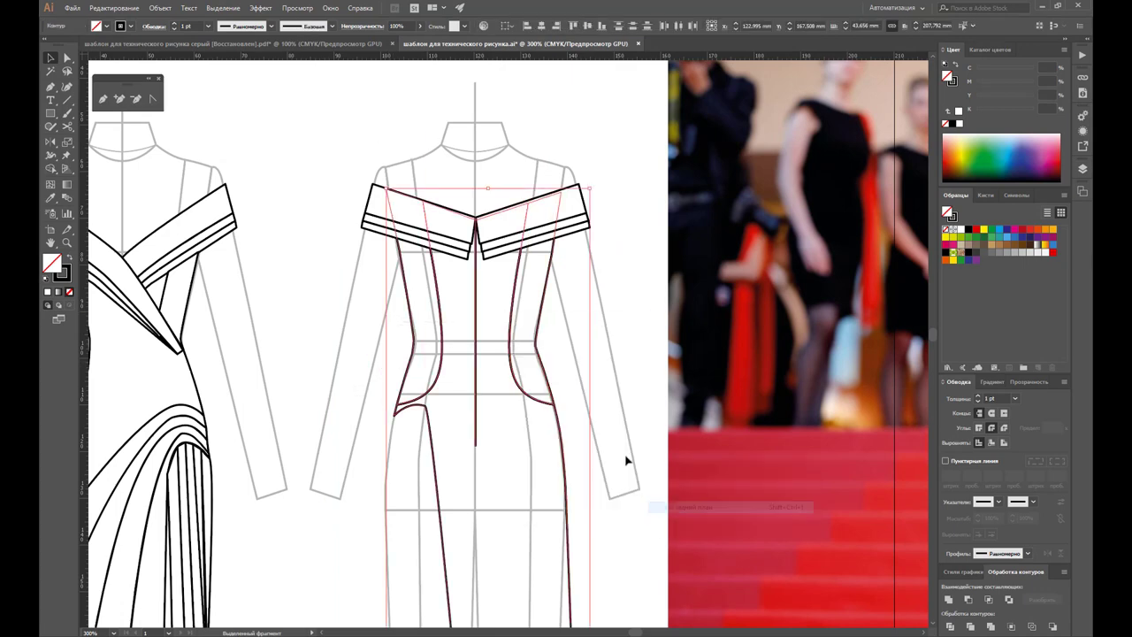
left_click(626, 460)
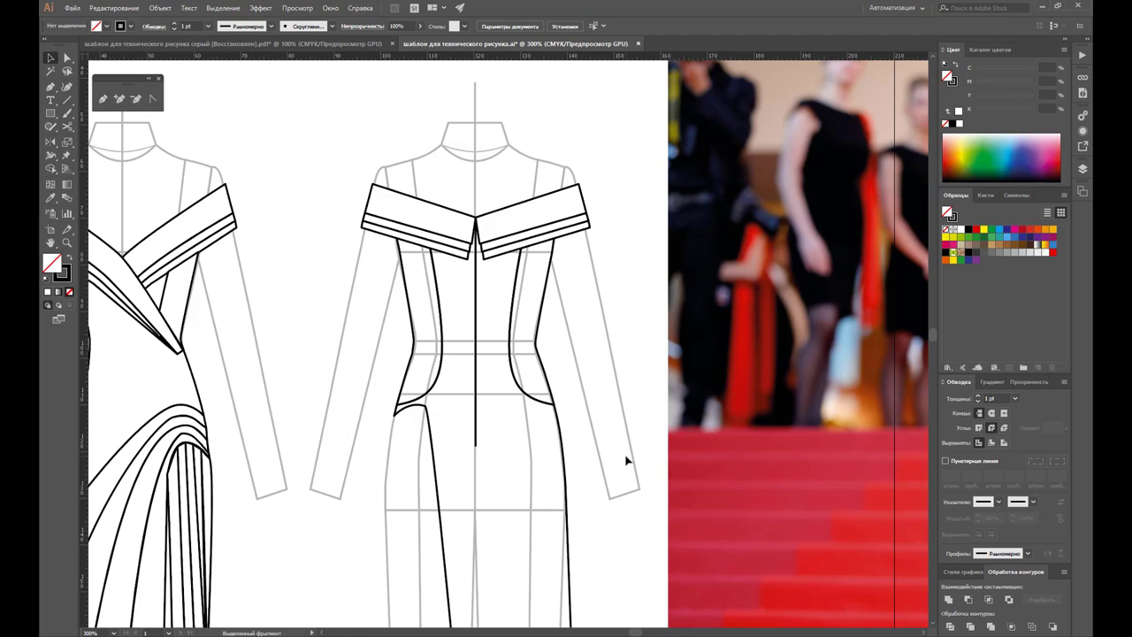
Step: Zoom in closely on the back dress waist and select its outline paths
key("z")
left_click(523, 460, "alt")
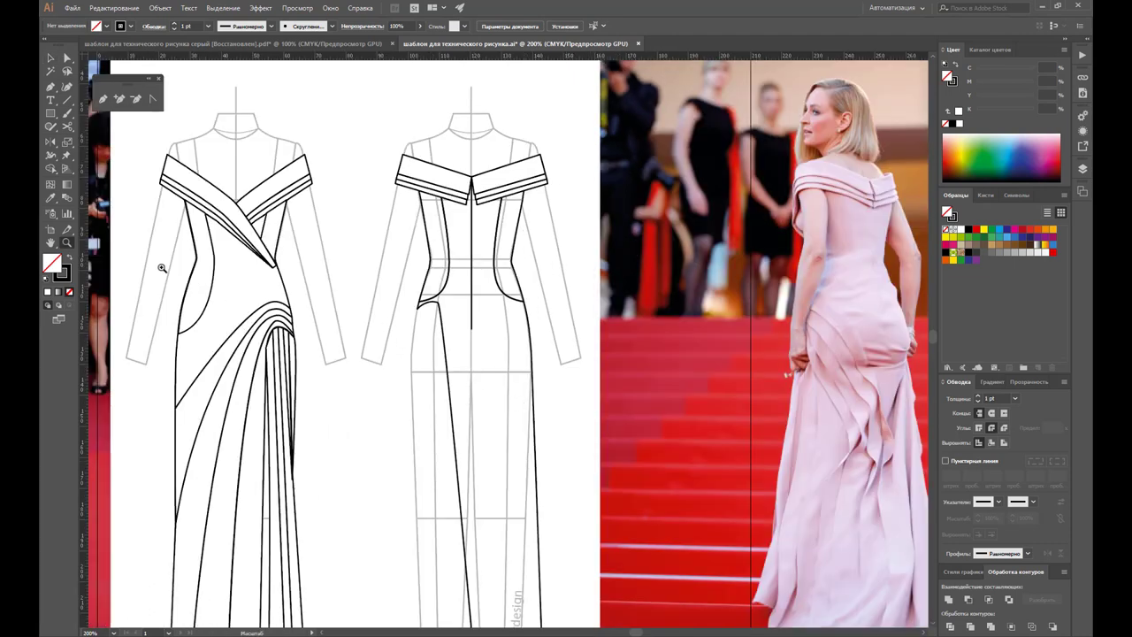
left_click(460, 336)
left_click(505, 342)
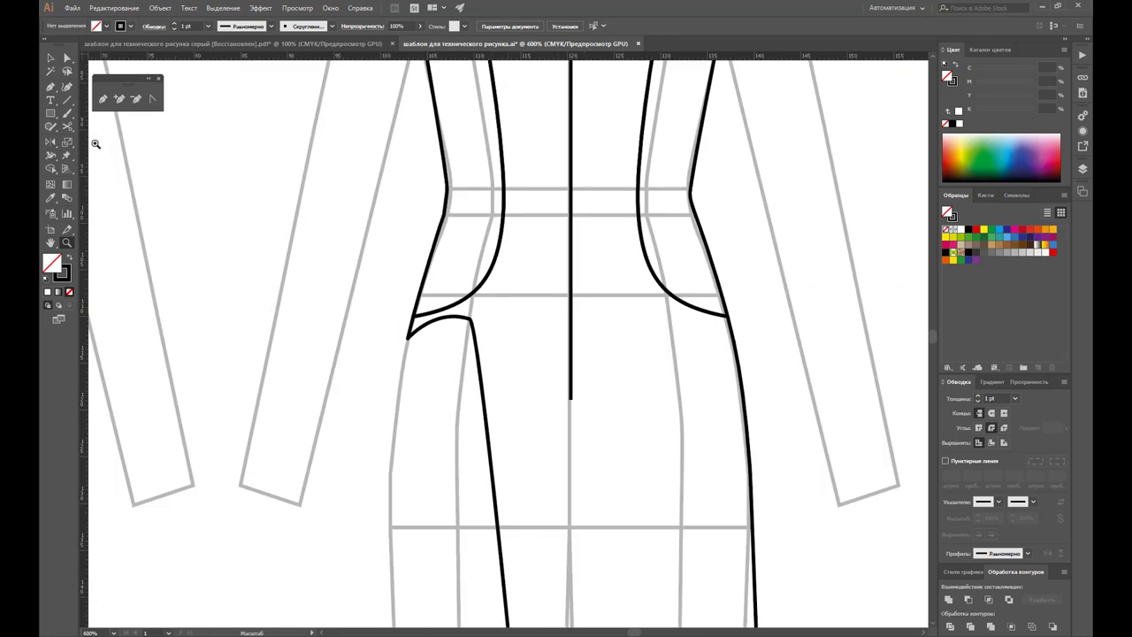
left_click(68, 57)
left_click(482, 340)
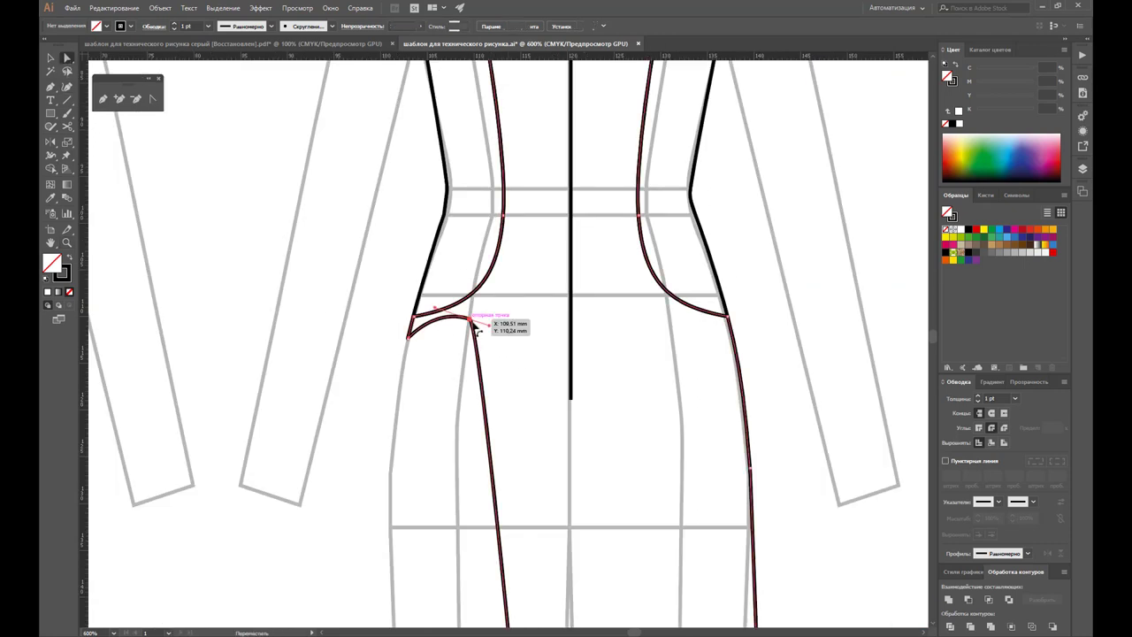
Step: Drag the hip anchor's handle to round the left hip curve, then deselect and zoom out
left_click(472, 321)
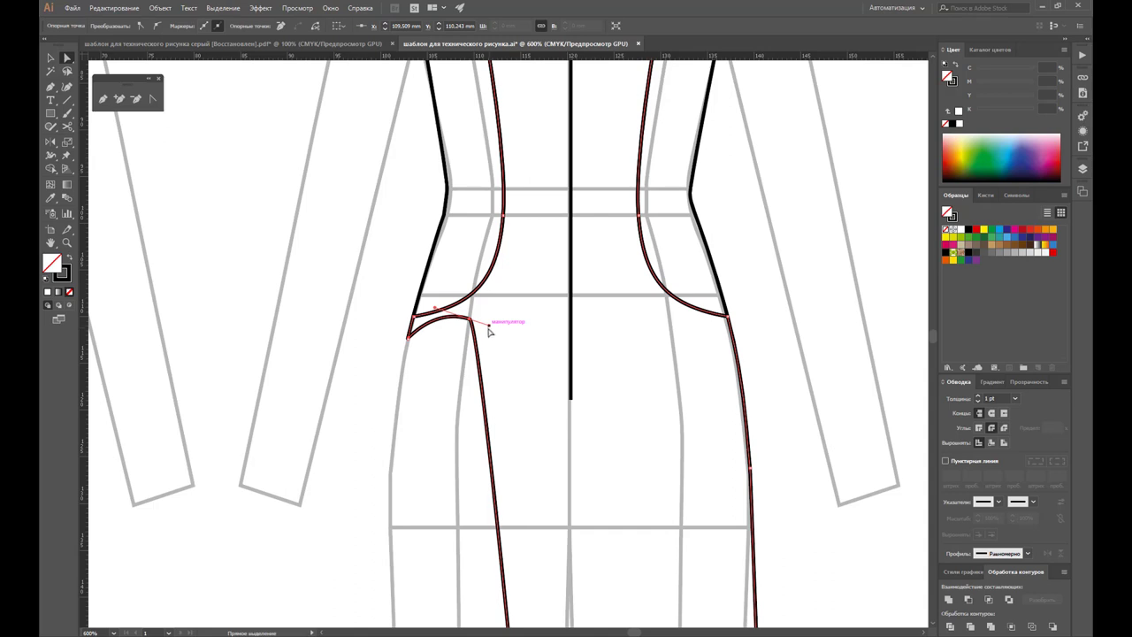
left_click(489, 336)
mouse_move(478, 326)
left_mouse_down()
mouse_move(488, 324)
mouse_move(471, 341)
left_mouse_up()
left_click(487, 337)
left_click(477, 334)
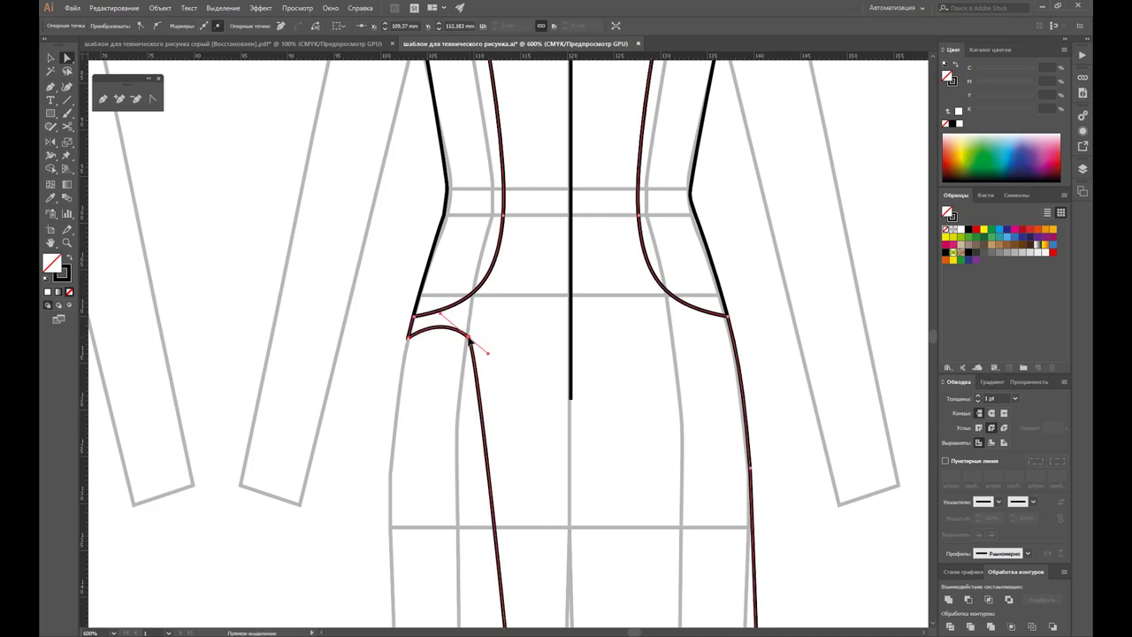
left_click(50, 58)
left_click(428, 406)
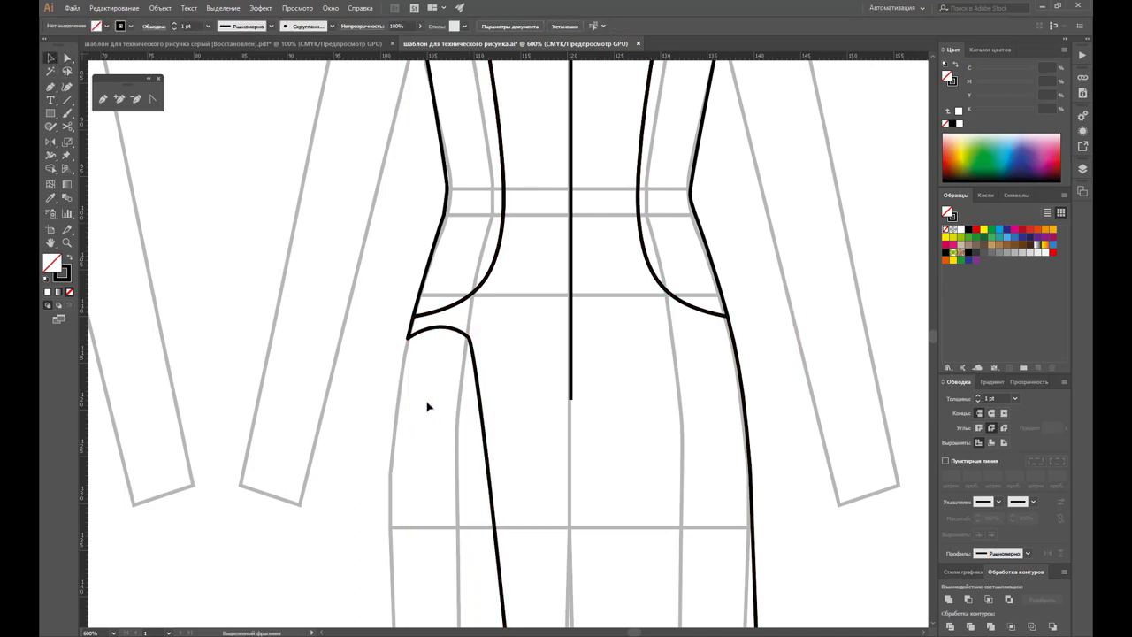
key("z")
left_click(576, 435, "alt")
Step: Zoom out to show sketches and photos, then drag a horizontal guide to the back hem level
left_click(498, 425, "alt")
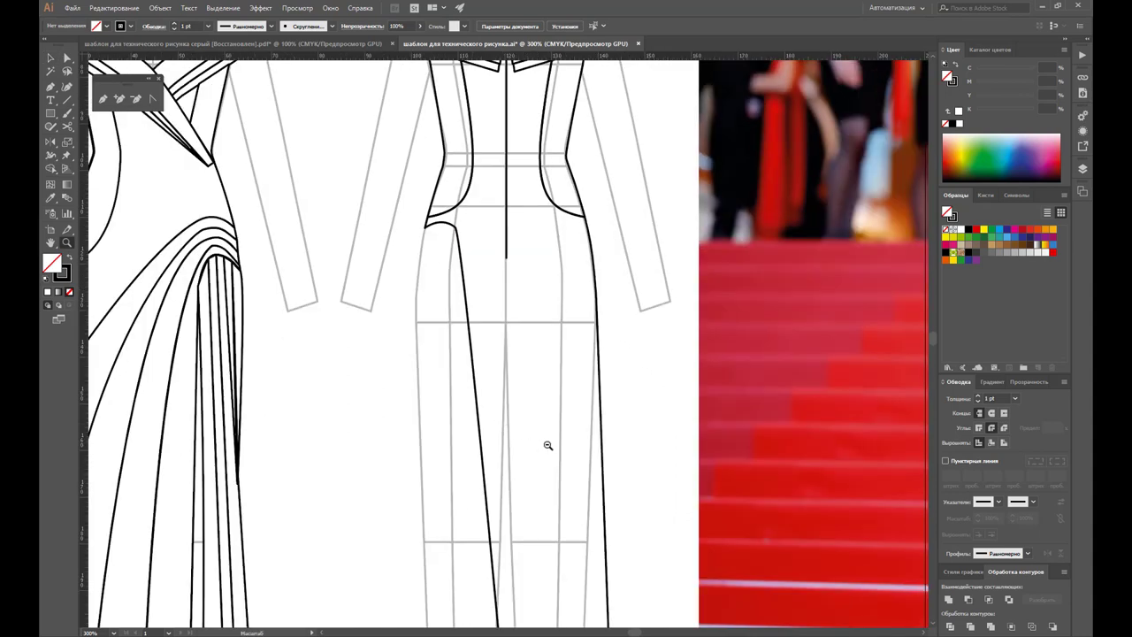
left_click(531, 462, "alt")
left_click(500, 445, "alt")
scroll(462, 404, "up", 1)
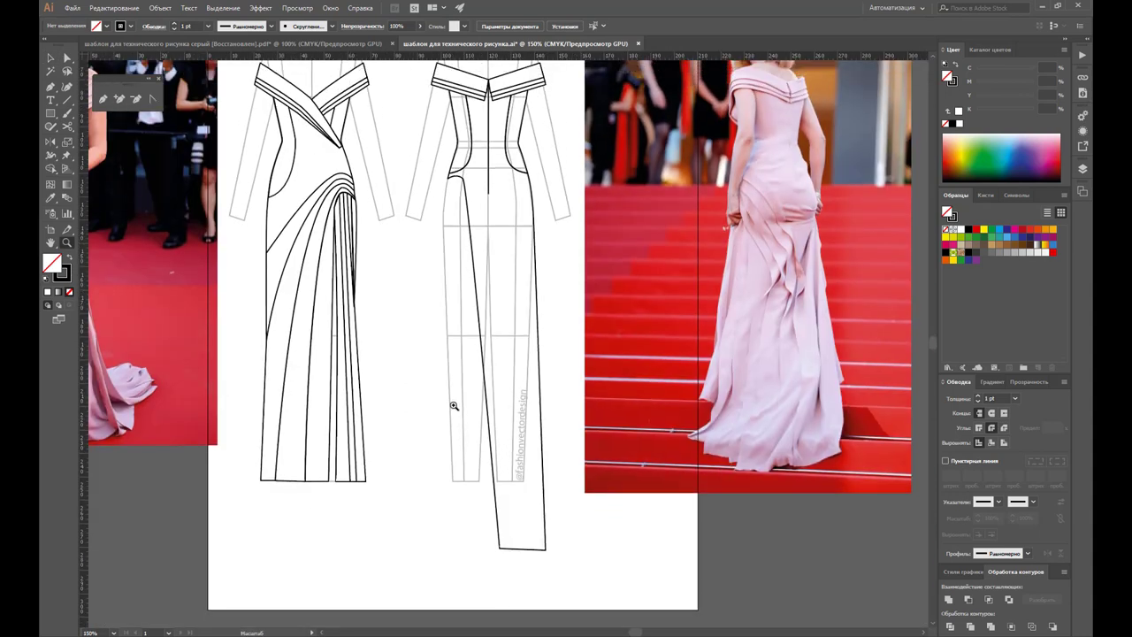
scroll(461, 405, "up", 1)
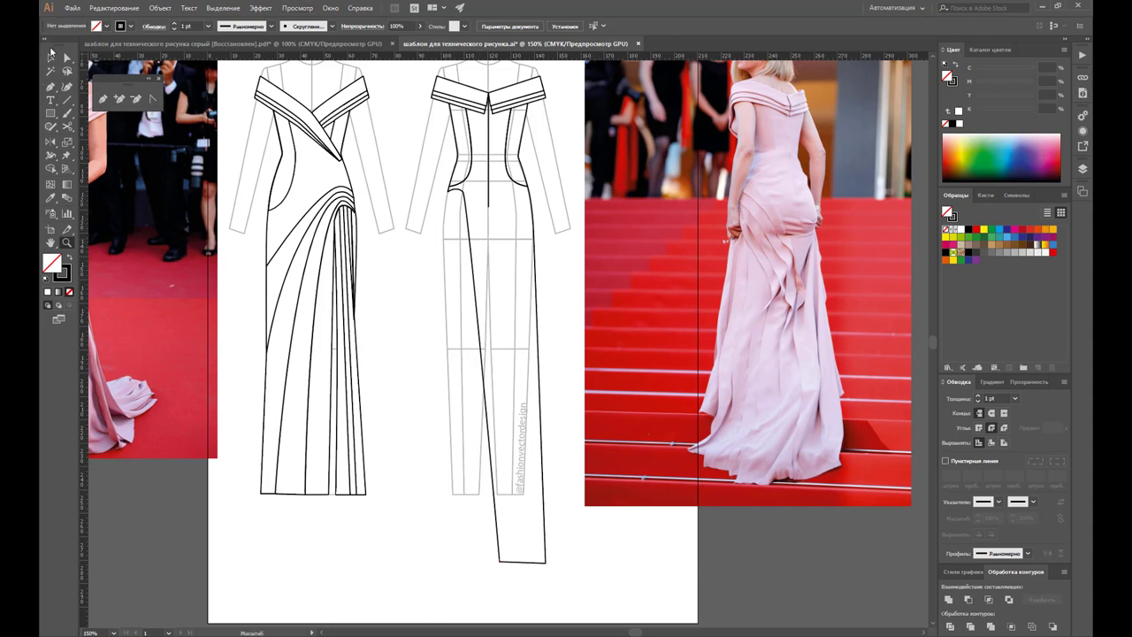
left_click(59, 57)
left_click_drag(220, 59, 298, 569)
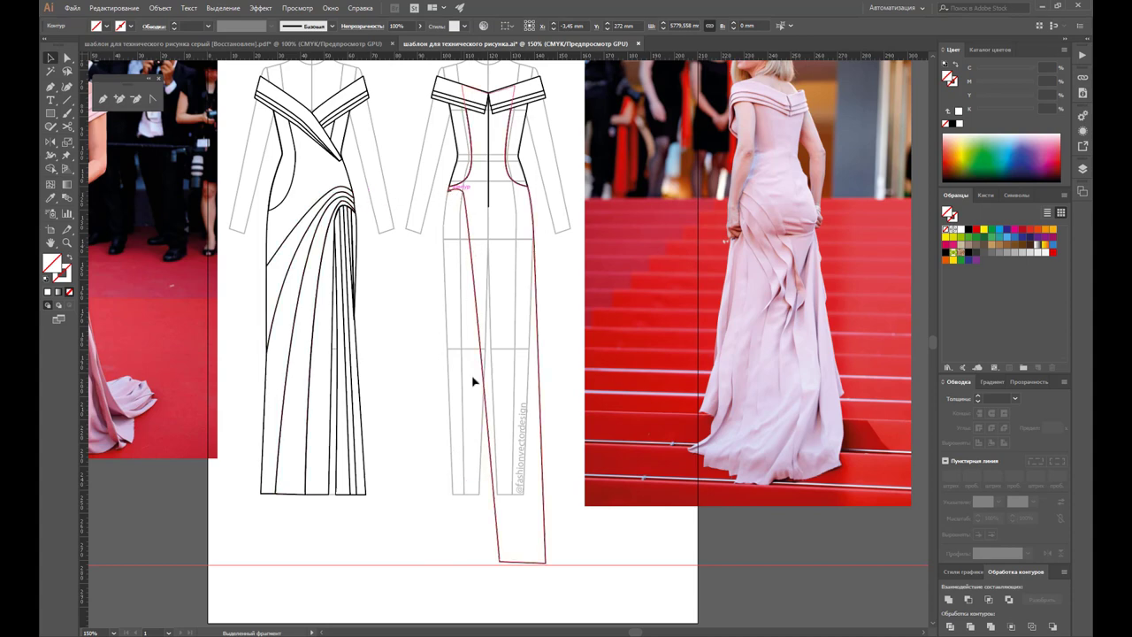
Step: Pen-draw a narrow closed panel from the left back hip down to the hem guide and back
left_click(488, 546)
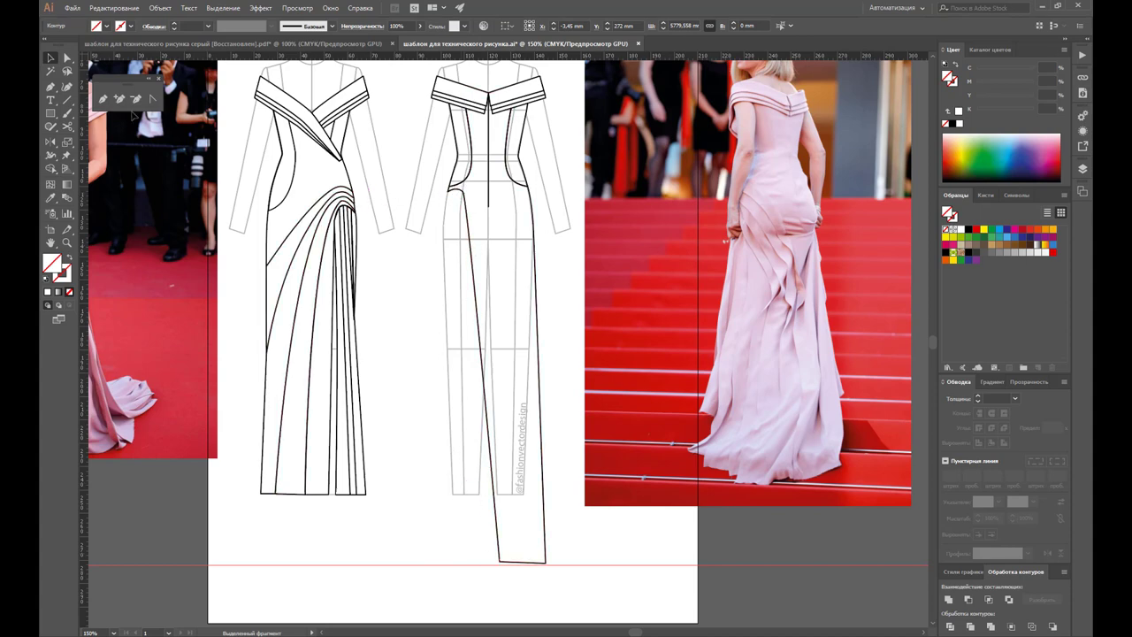
left_click(103, 99)
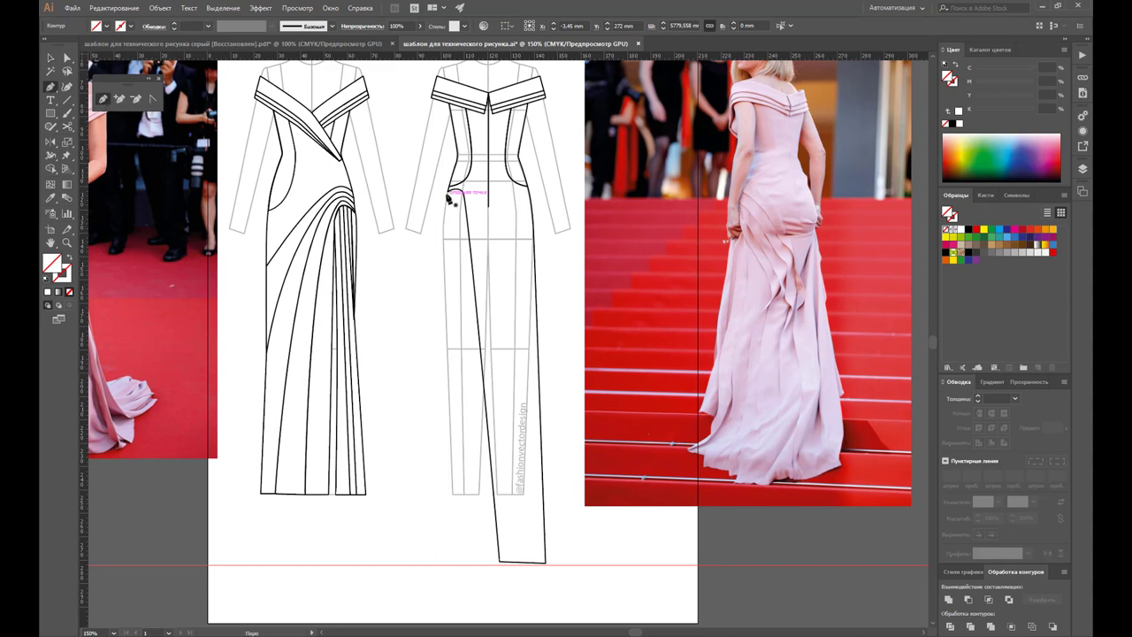
left_click_drag(449, 194, 460, 200)
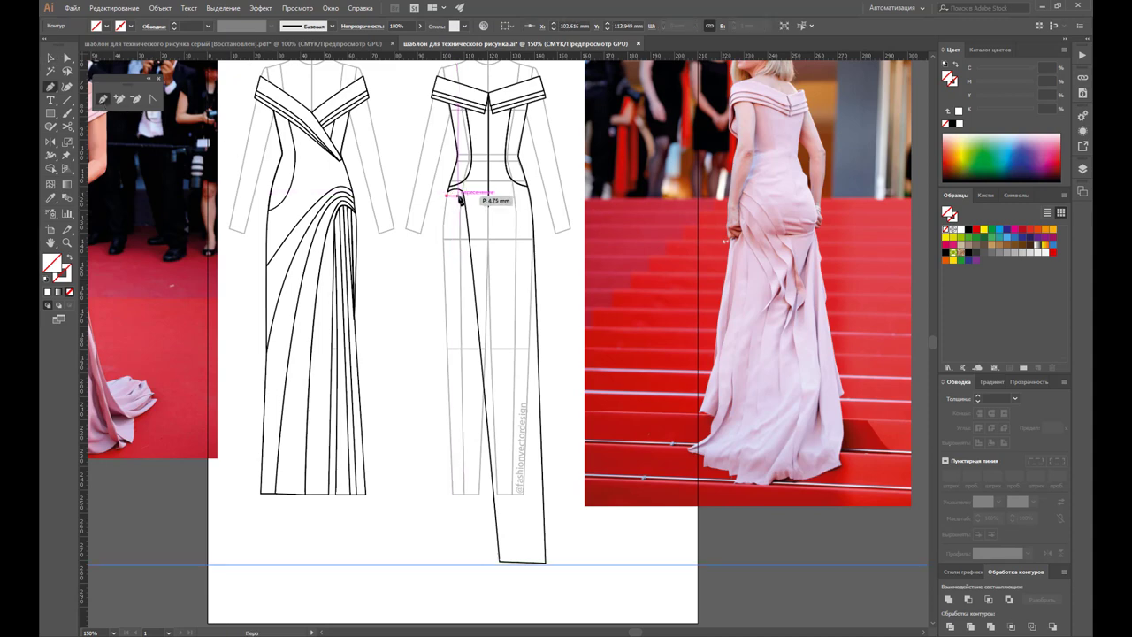
left_click_drag(460, 200, 494, 283)
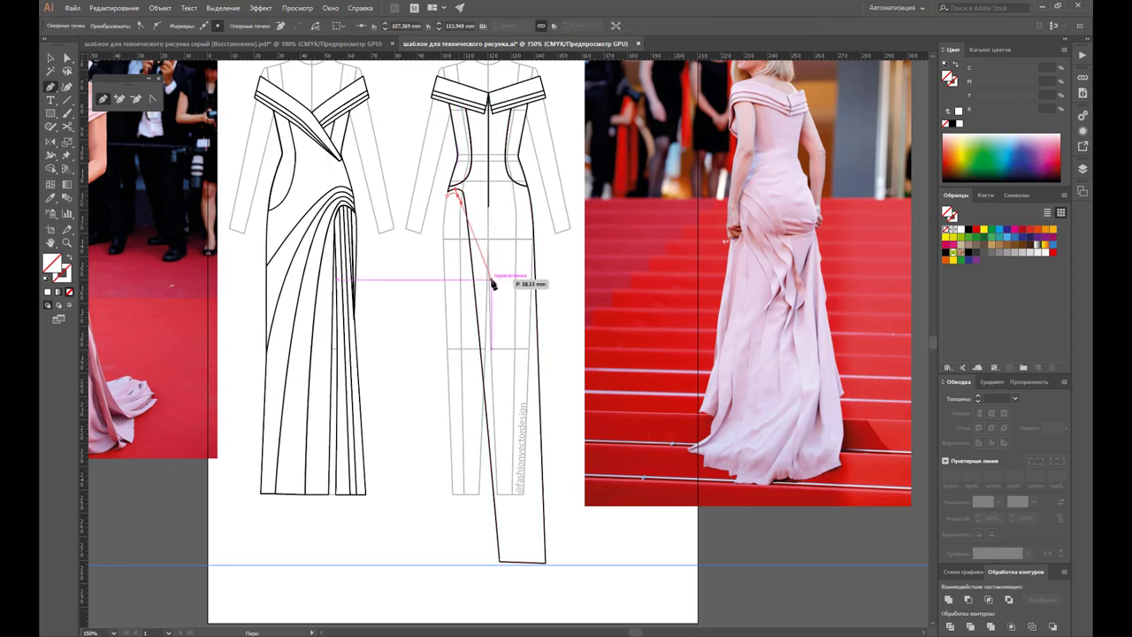
left_click_drag(493, 283, 487, 569)
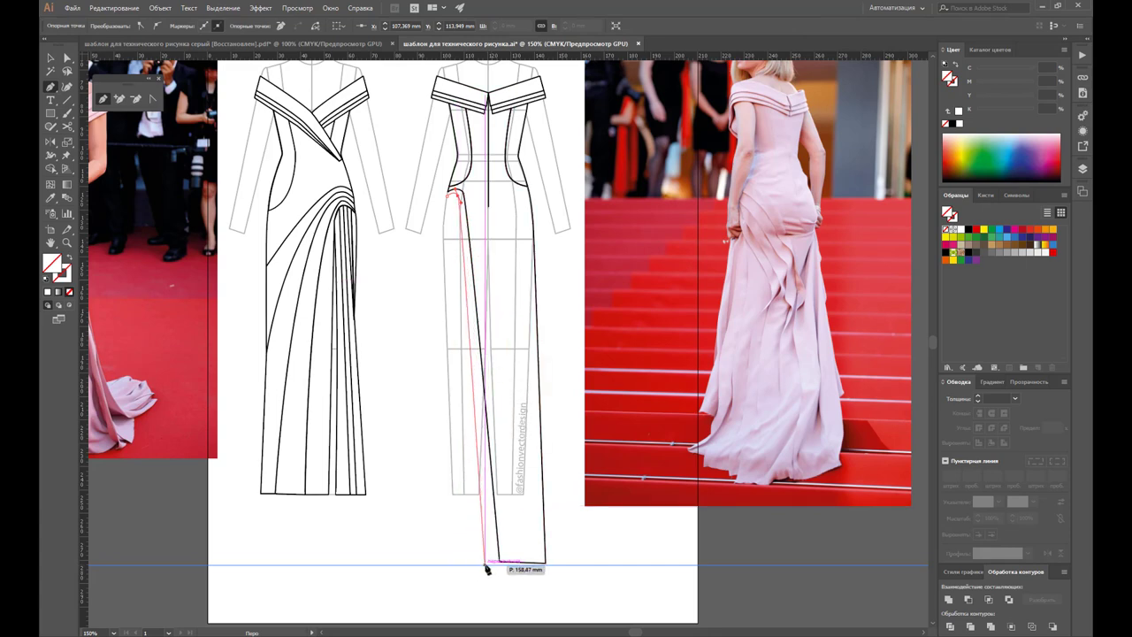
left_click_drag(486, 568, 501, 571)
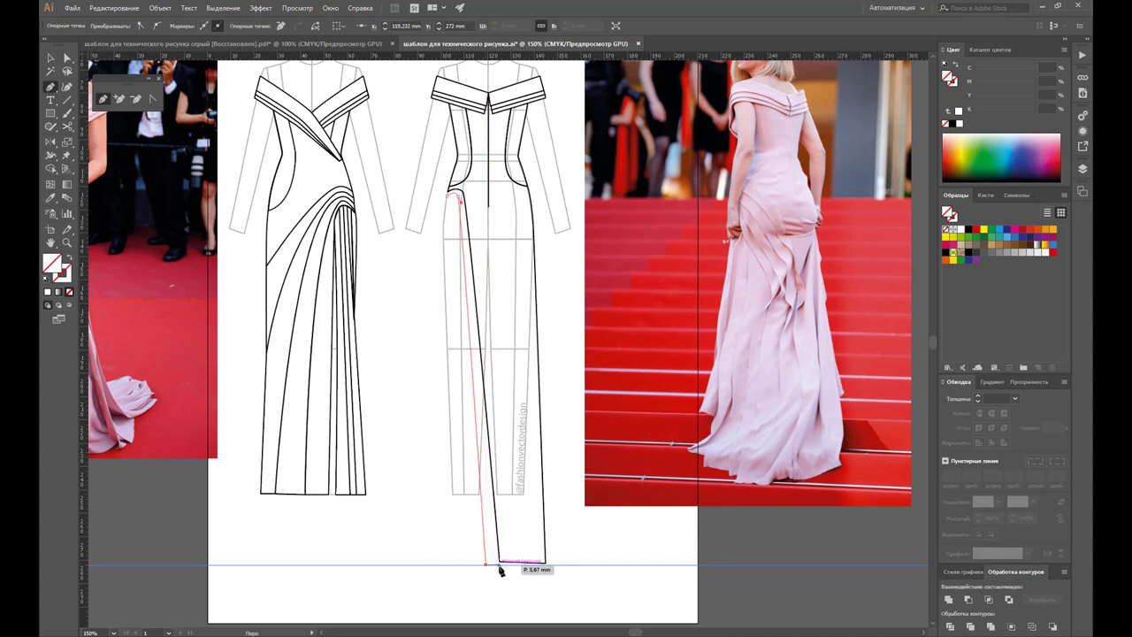
left_click(502, 570)
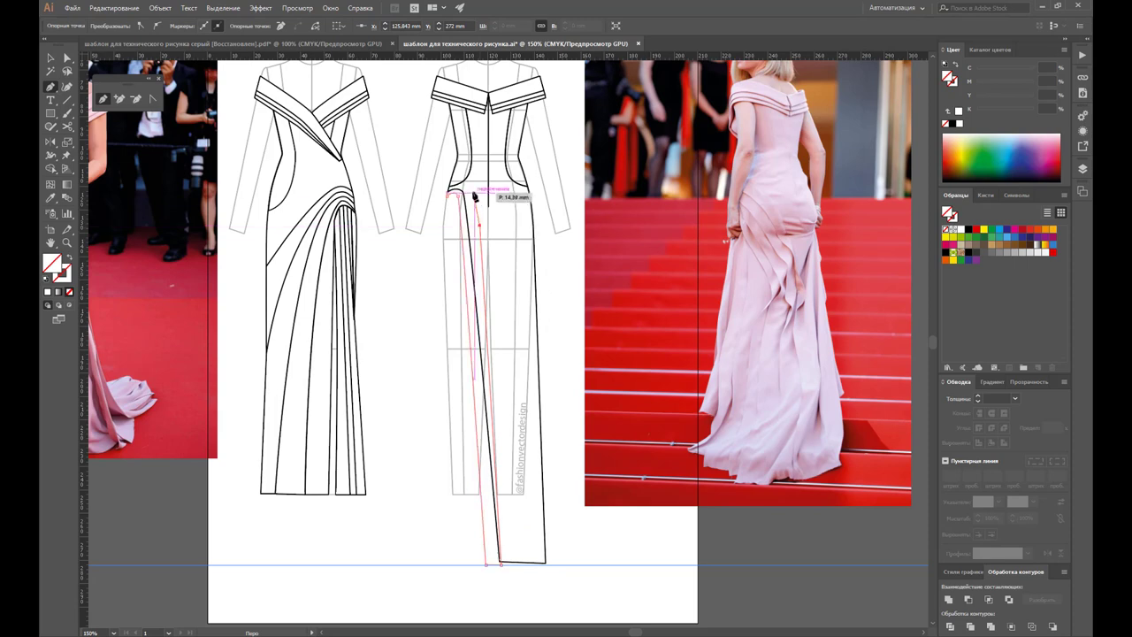
left_click_drag(469, 190, 435, 196)
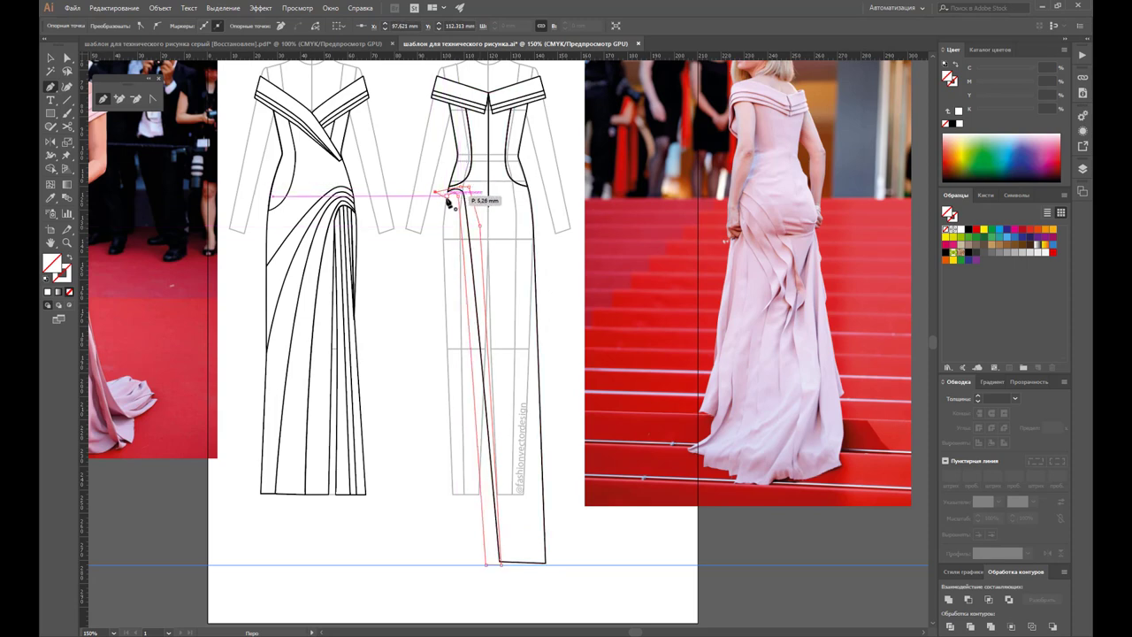
left_click_drag(436, 197, 437, 191)
key("v")
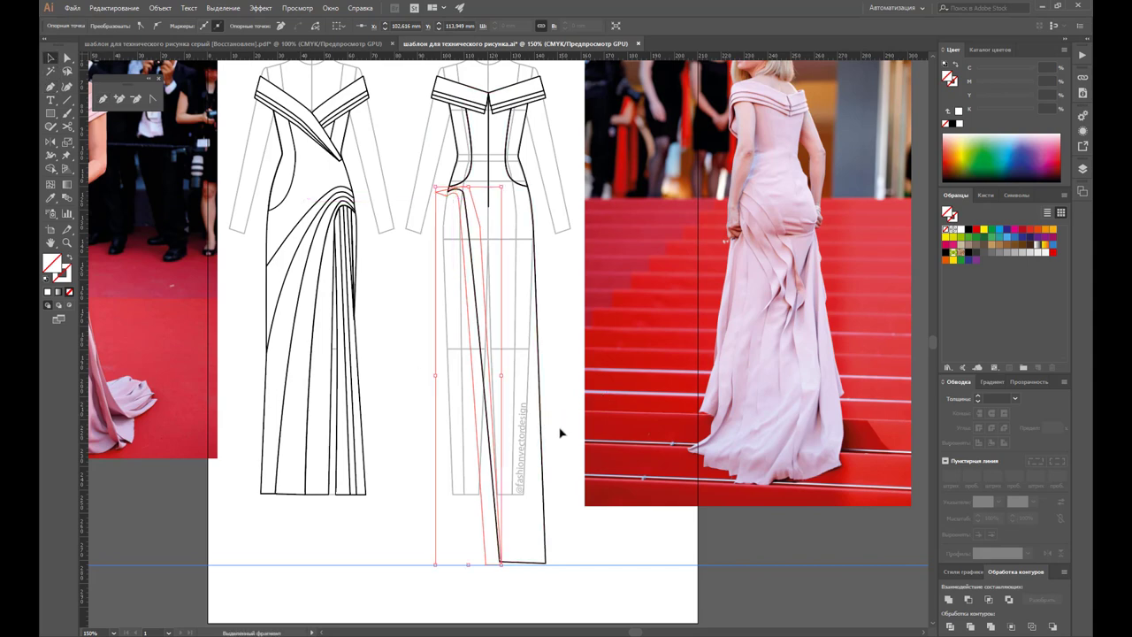
left_click(429, 442)
left_click(489, 410)
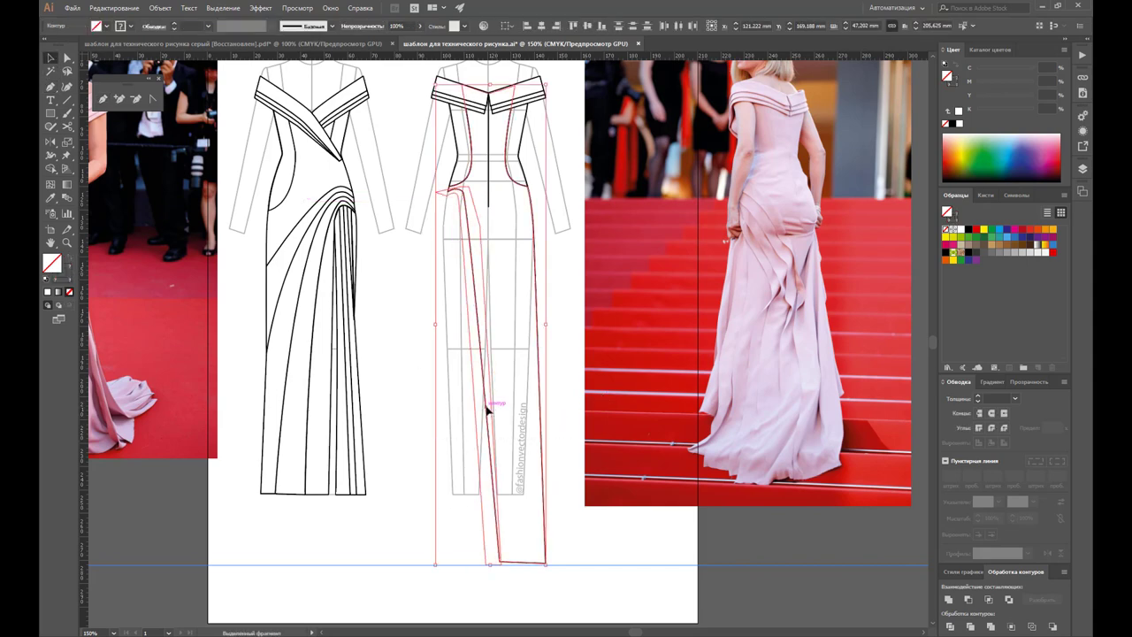
Step: Alt-drag a copy of the skirt path onto the photo and ungroup it
left_click_drag(487, 409, 657, 407)
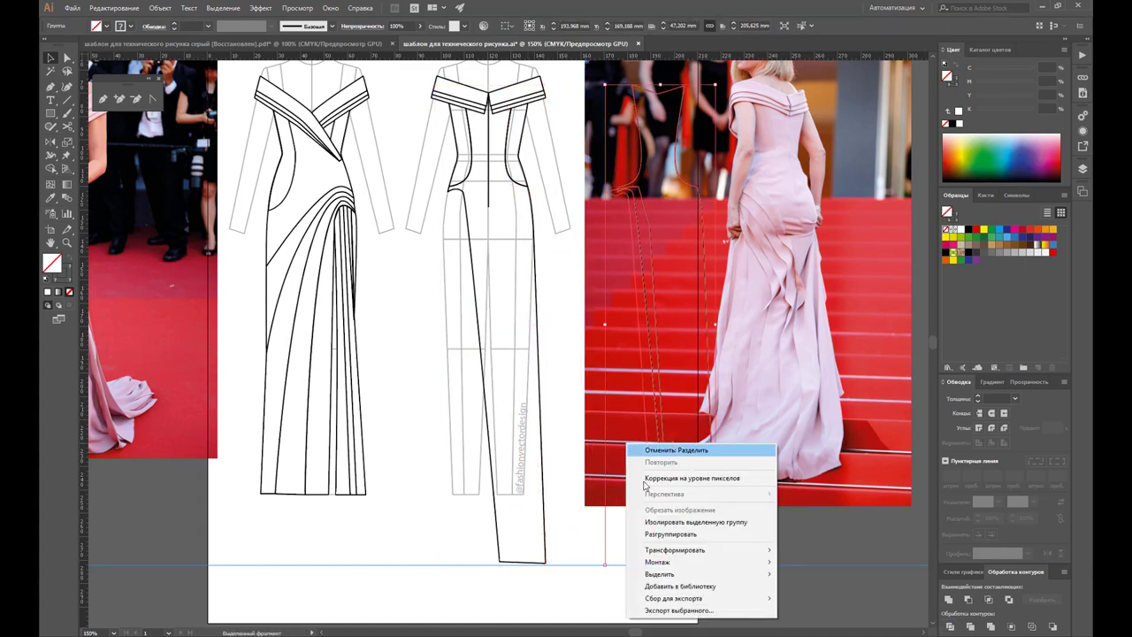
right_click(626, 444)
left_click(671, 536)
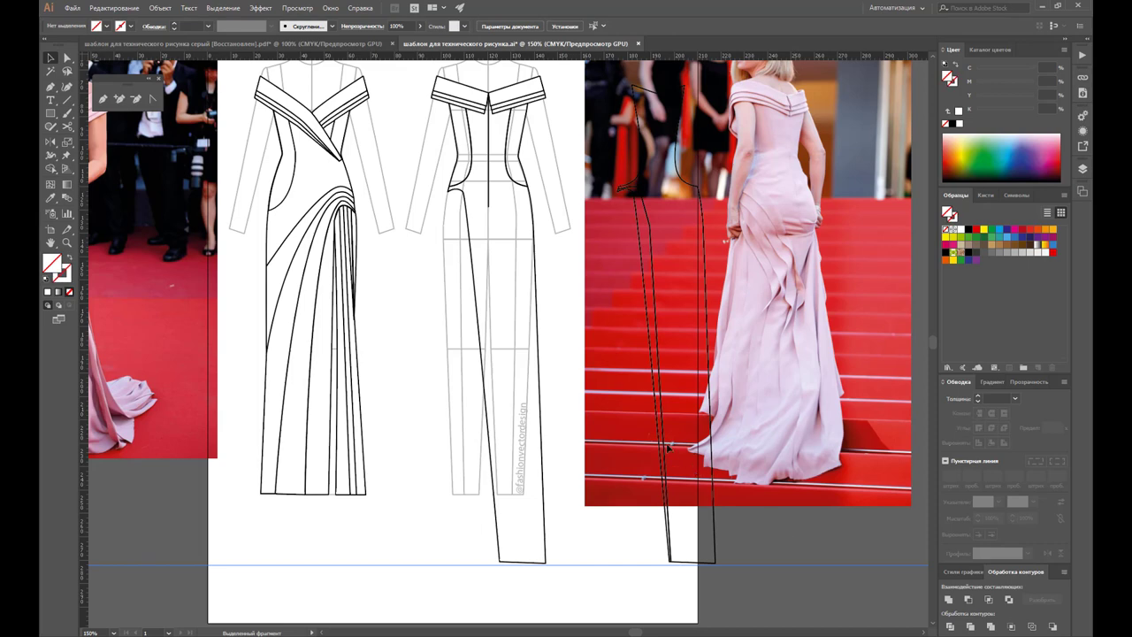
mouse_move(660, 451)
left_mouse_down()
mouse_move(483, 451)
mouse_move(495, 451)
left_mouse_up()
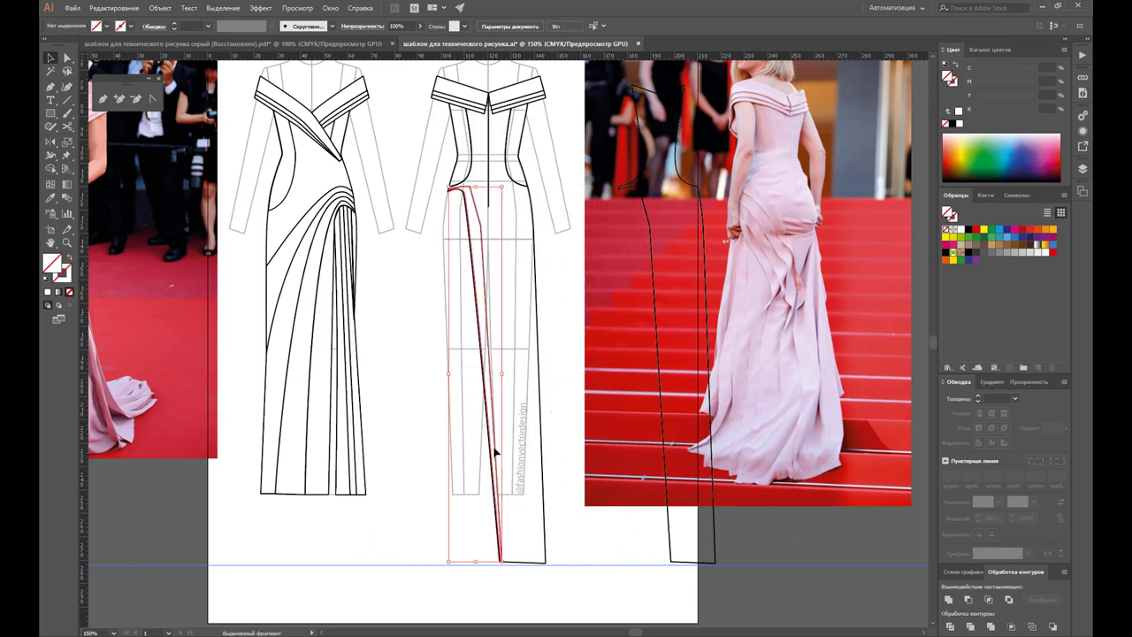
Step: Move the thin leg path onto the back view's left skirt and delete the leftover copy
left_click(652, 511)
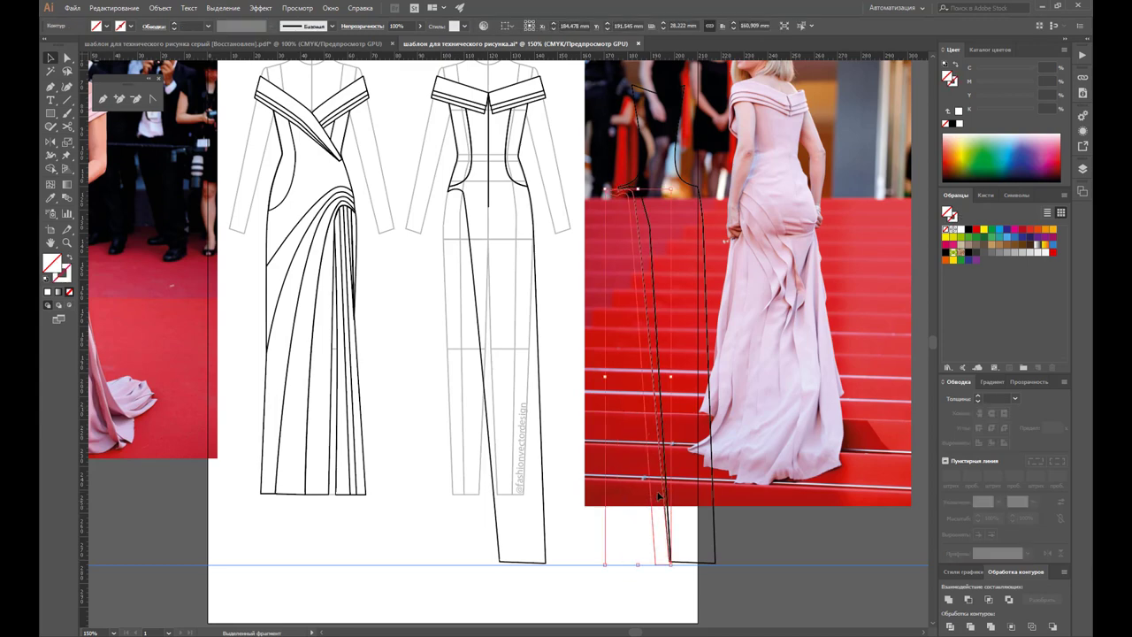
left_click_drag(655, 500, 481, 517)
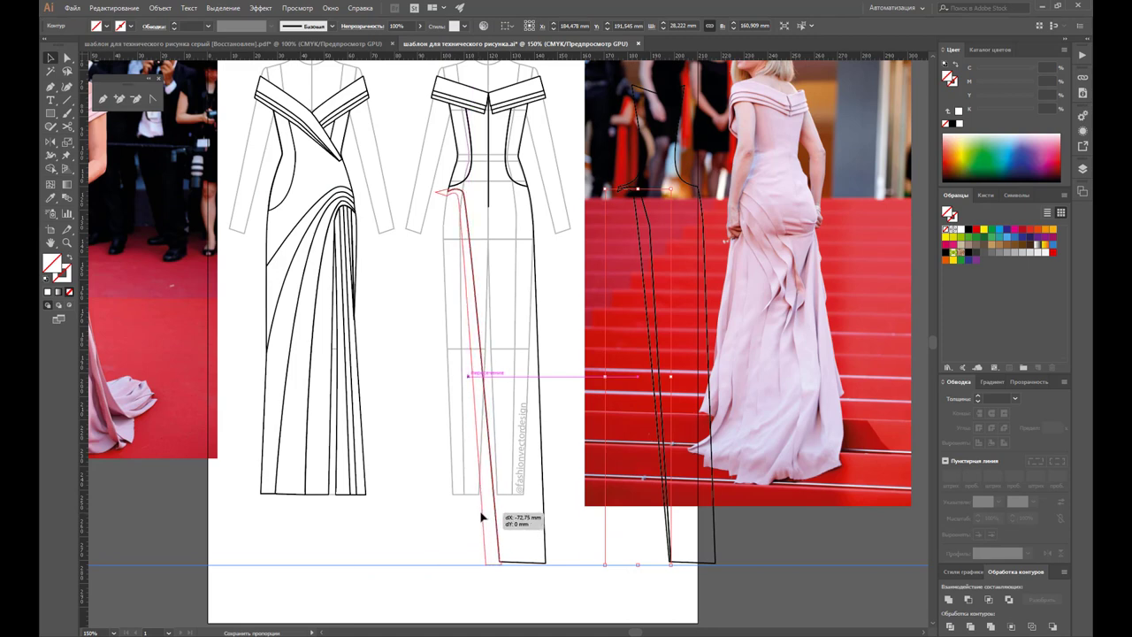
left_click_drag(481, 516, 482, 516)
left_click(711, 545)
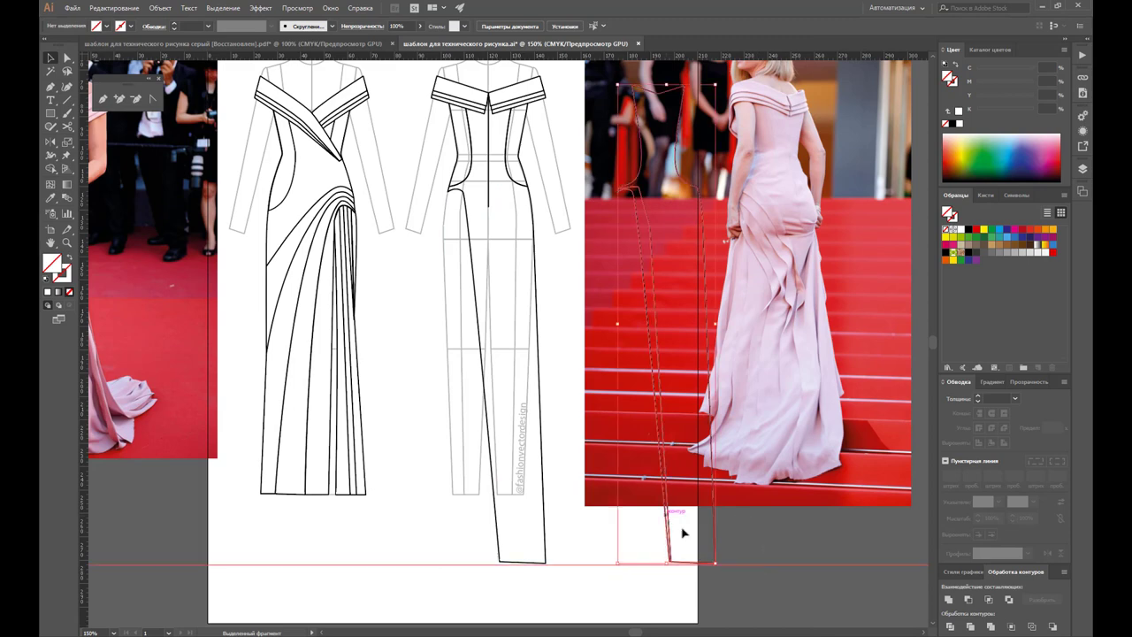
left_click(652, 532)
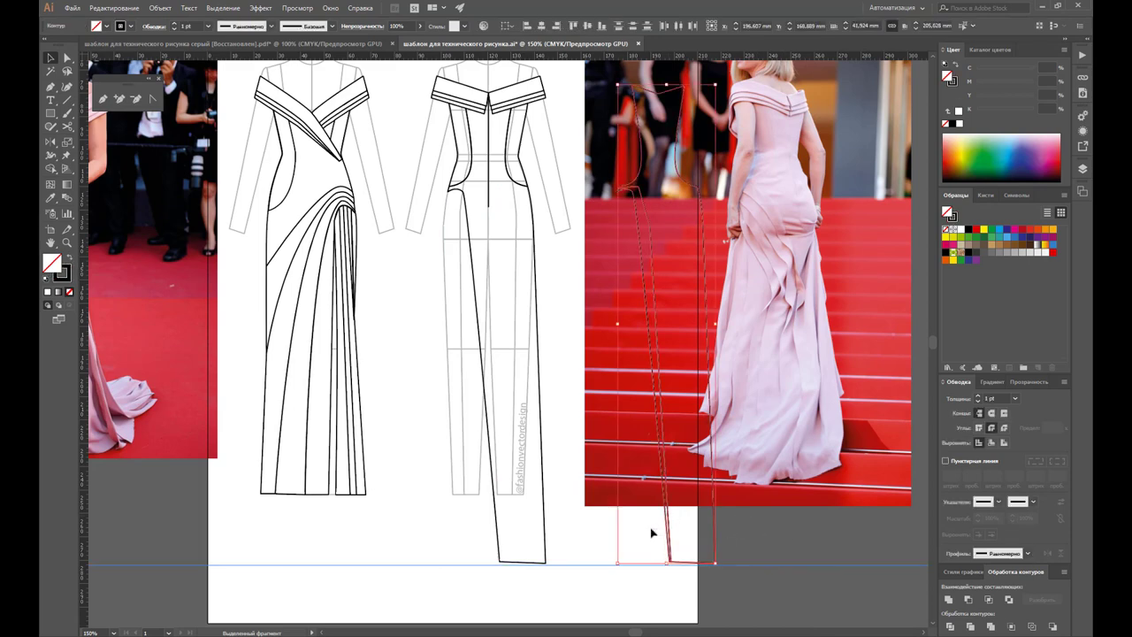
key("Delete")
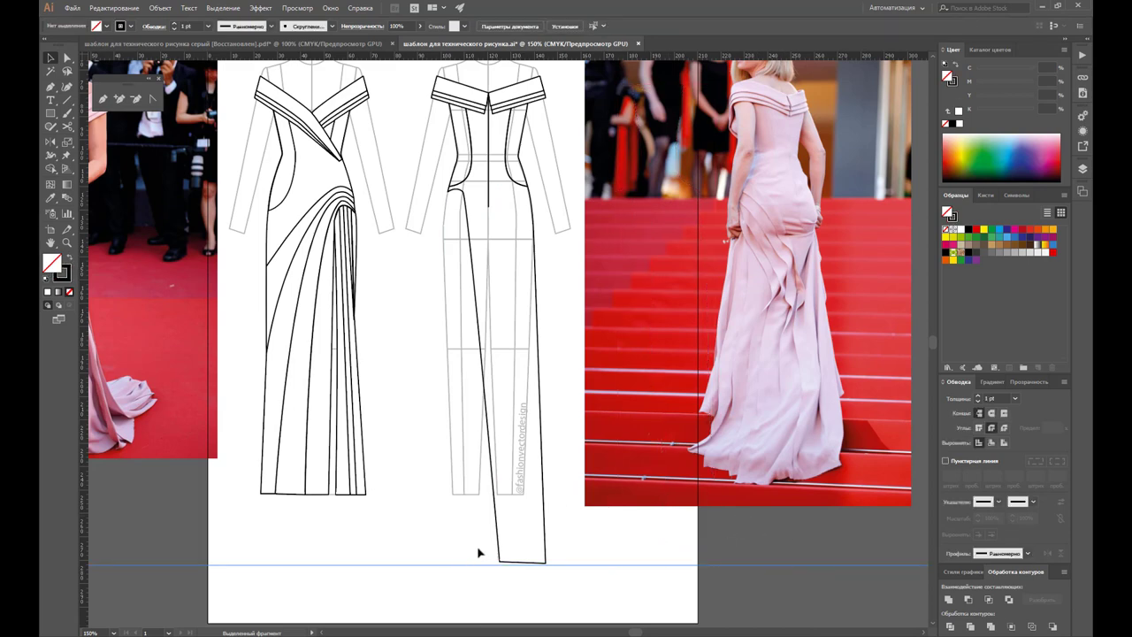
left_click(488, 544)
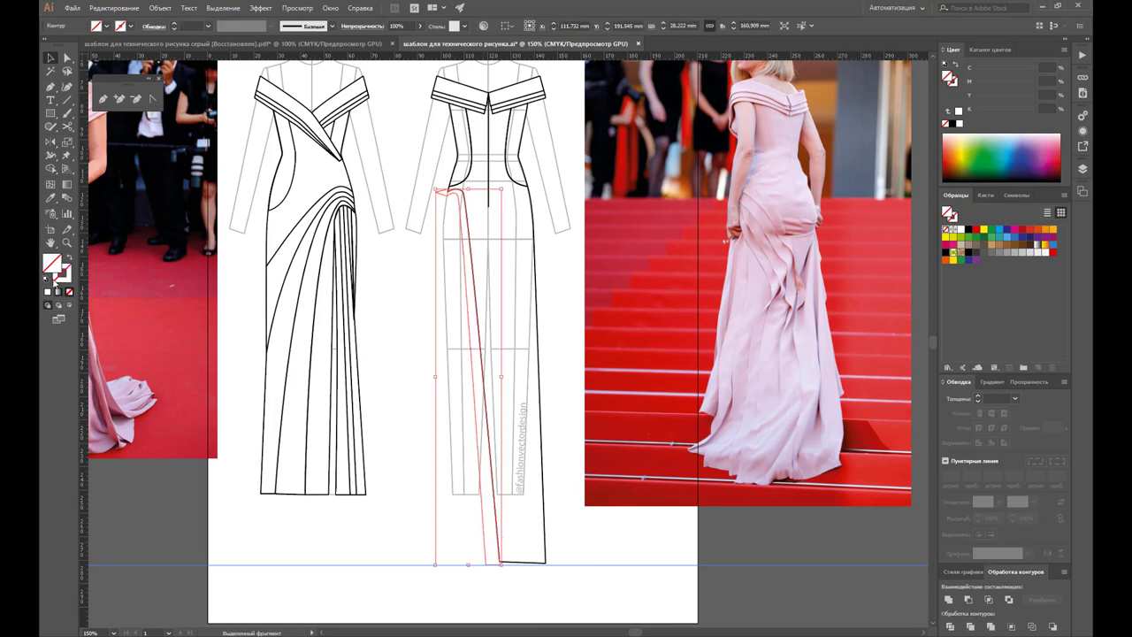
Step: Give the back slit panel a black stroke outline
left_click(68, 278)
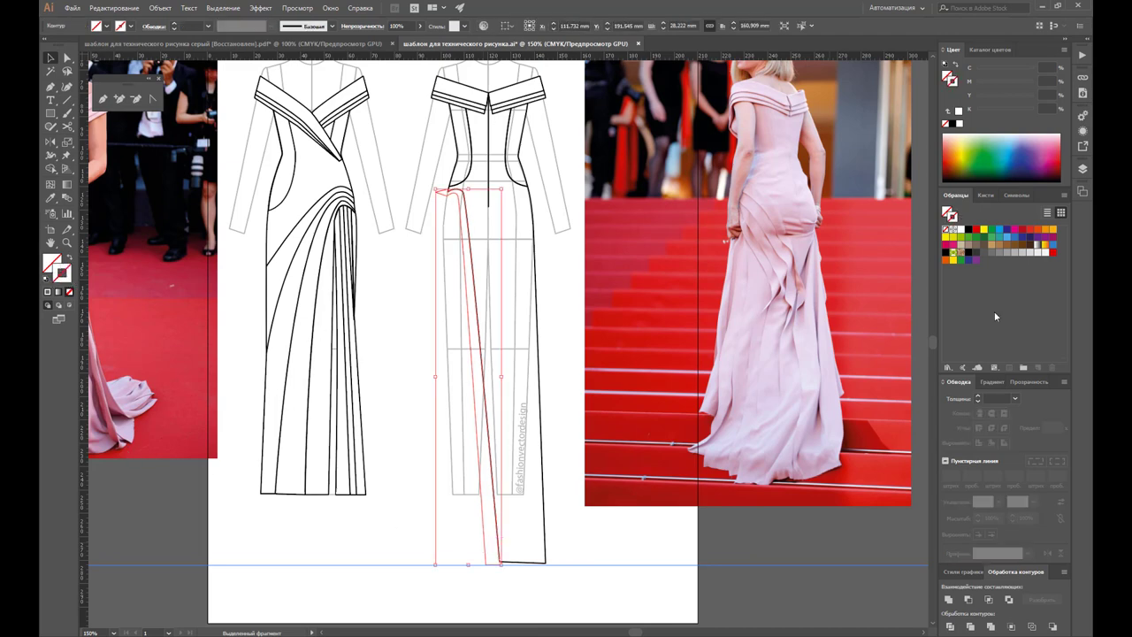
left_click(969, 231)
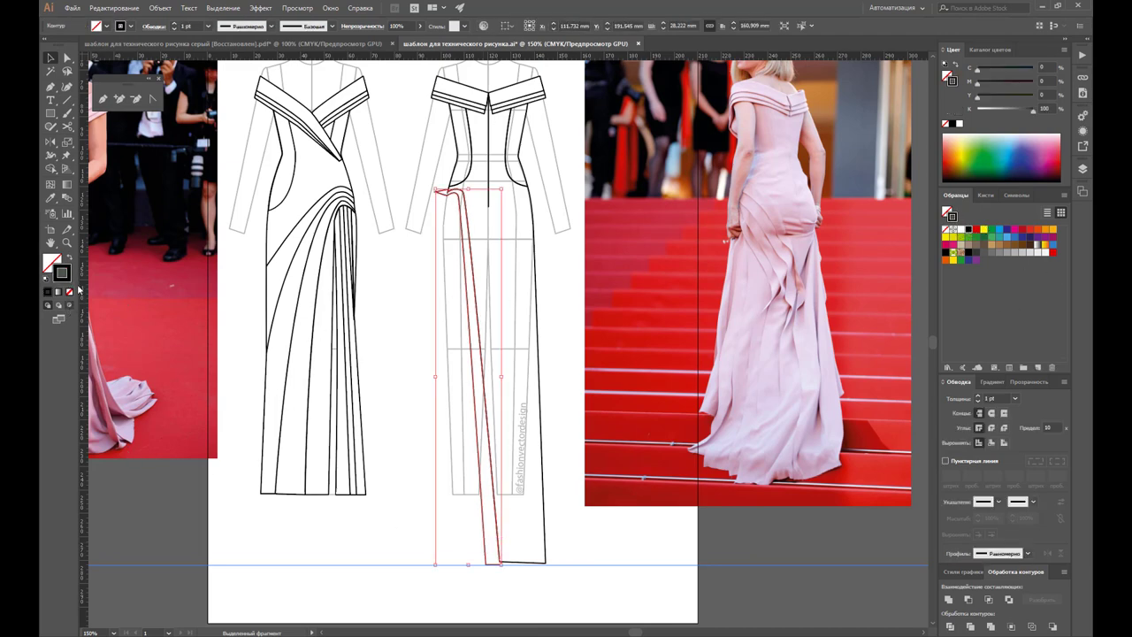
left_click(66, 242)
left_click(467, 194)
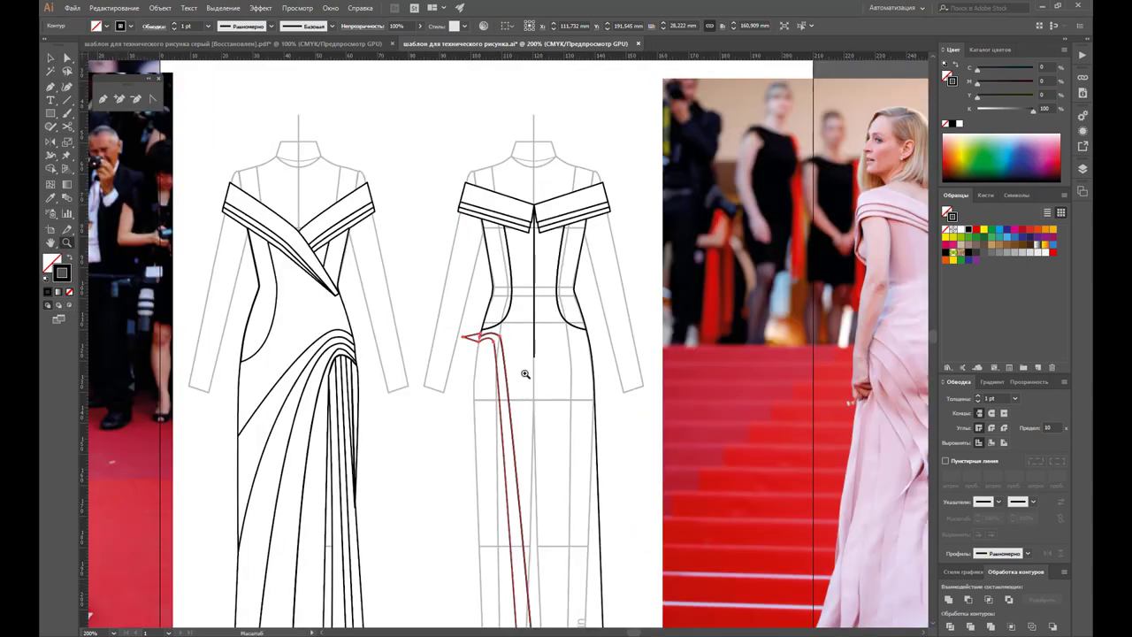
left_click(486, 347)
left_click(511, 336)
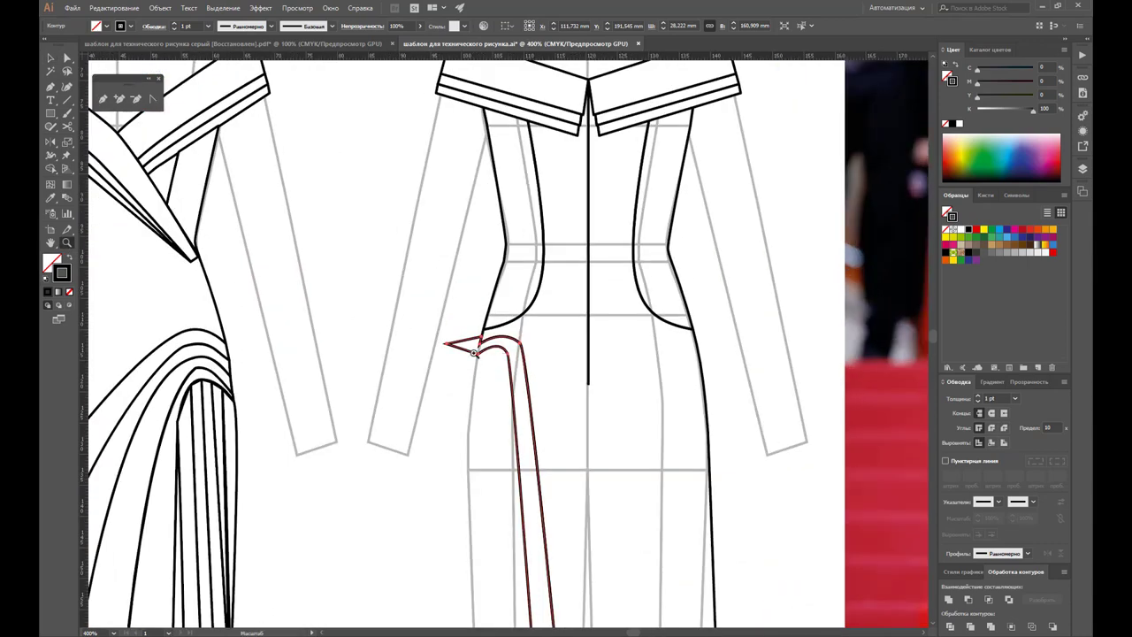
left_click(542, 331)
left_click(484, 329)
left_click(495, 349)
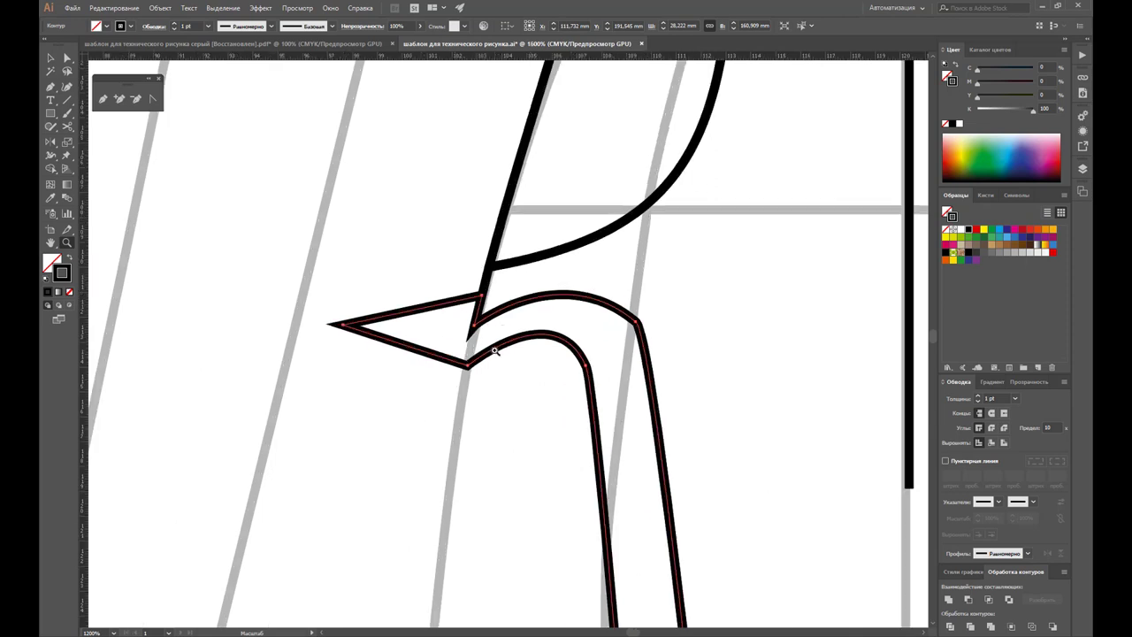
Step: Delete the pointed arrow-tip anchor from the top of the slit panel
left_click(135, 98)
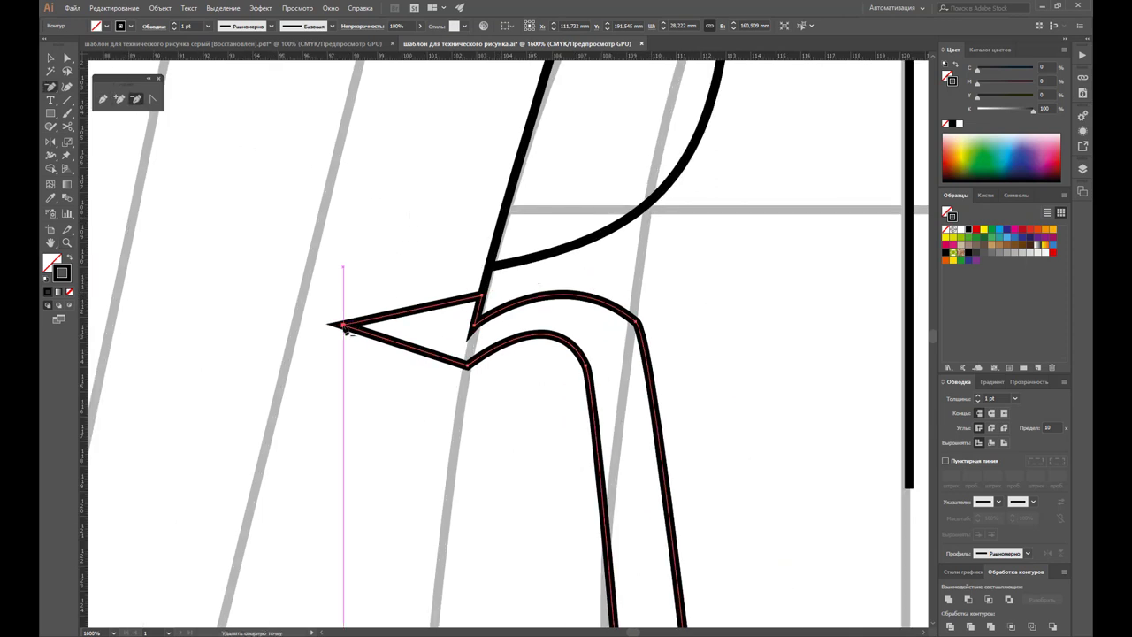
left_click(343, 324)
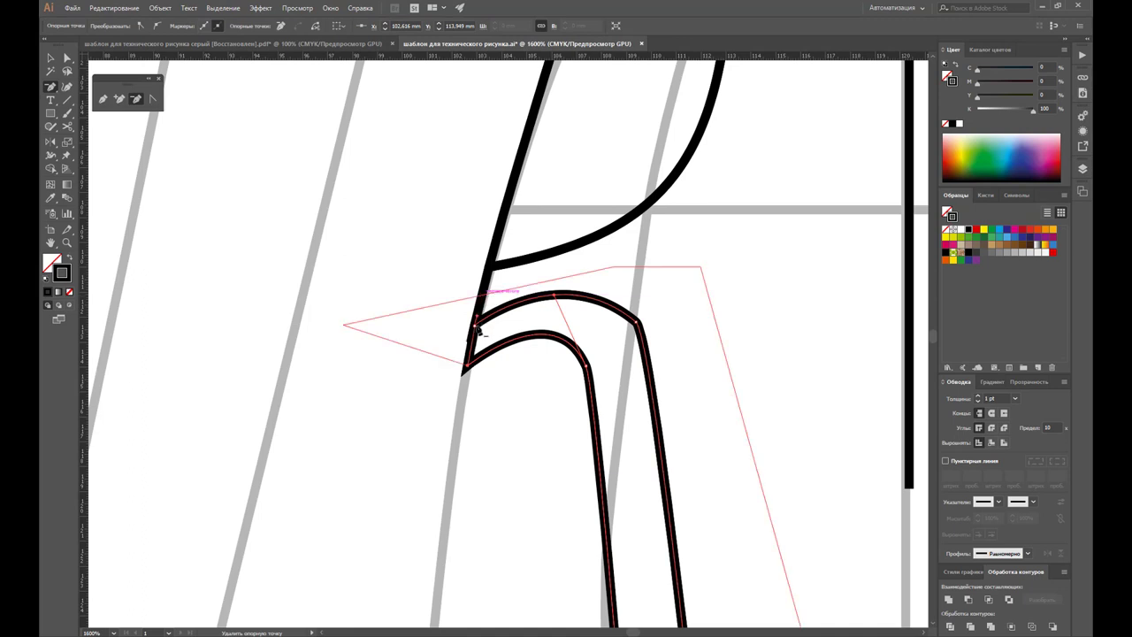
key("v")
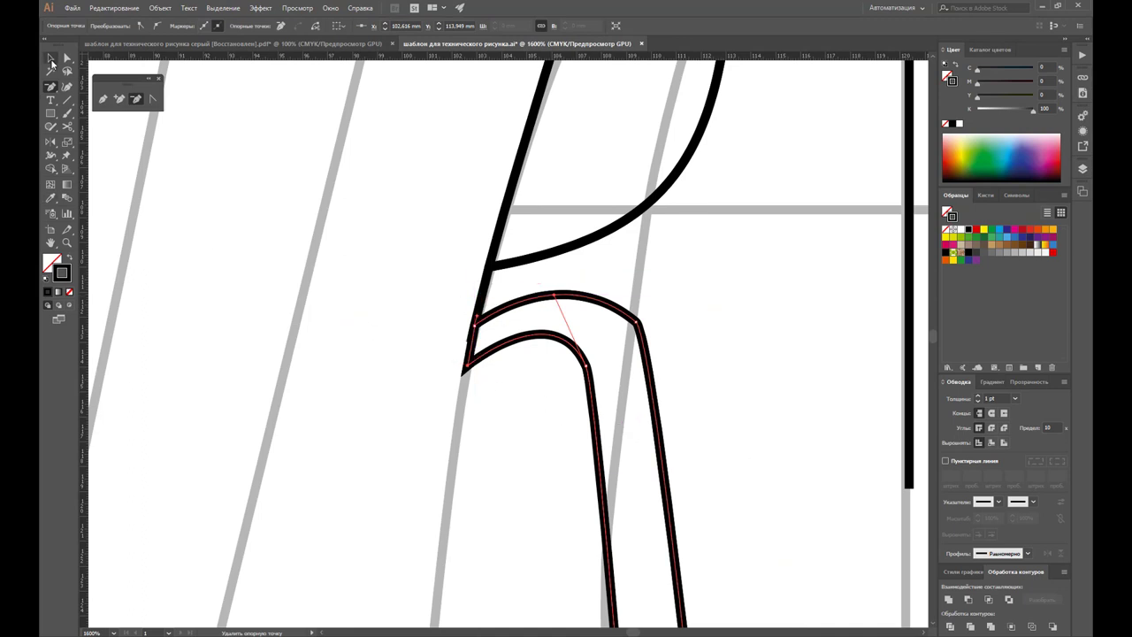
left_click(355, 368)
Step: Move the right panel's lower-left corner down onto the hemline
key("z")
left_click(439, 425, "alt")
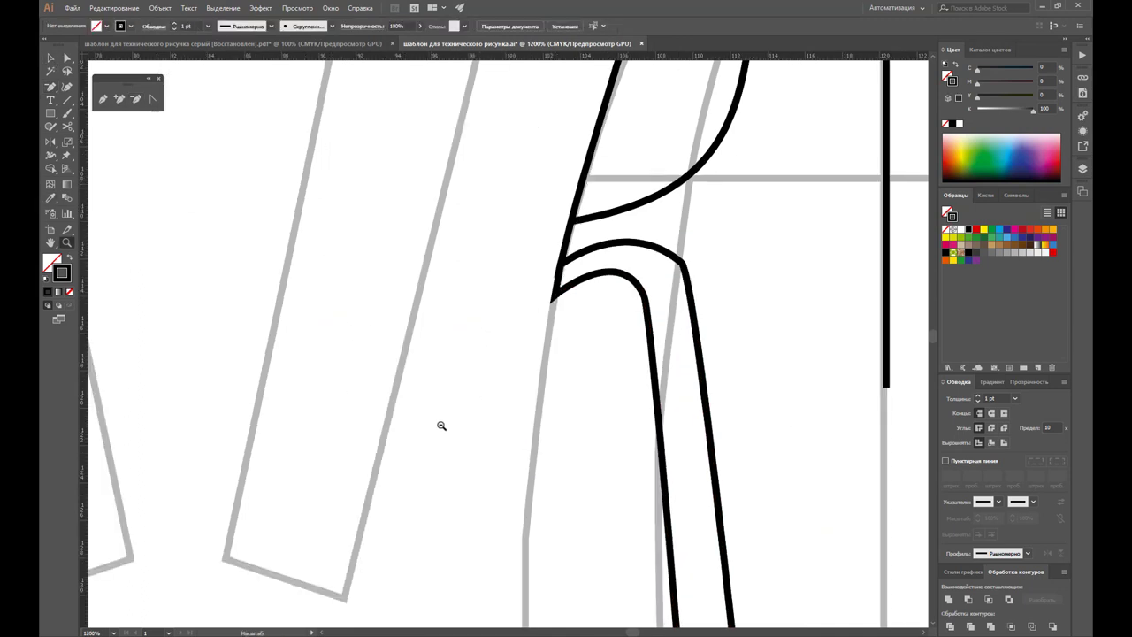
left_click(630, 354, "alt")
left_click(544, 356, "alt")
left_click(520, 405, "alt")
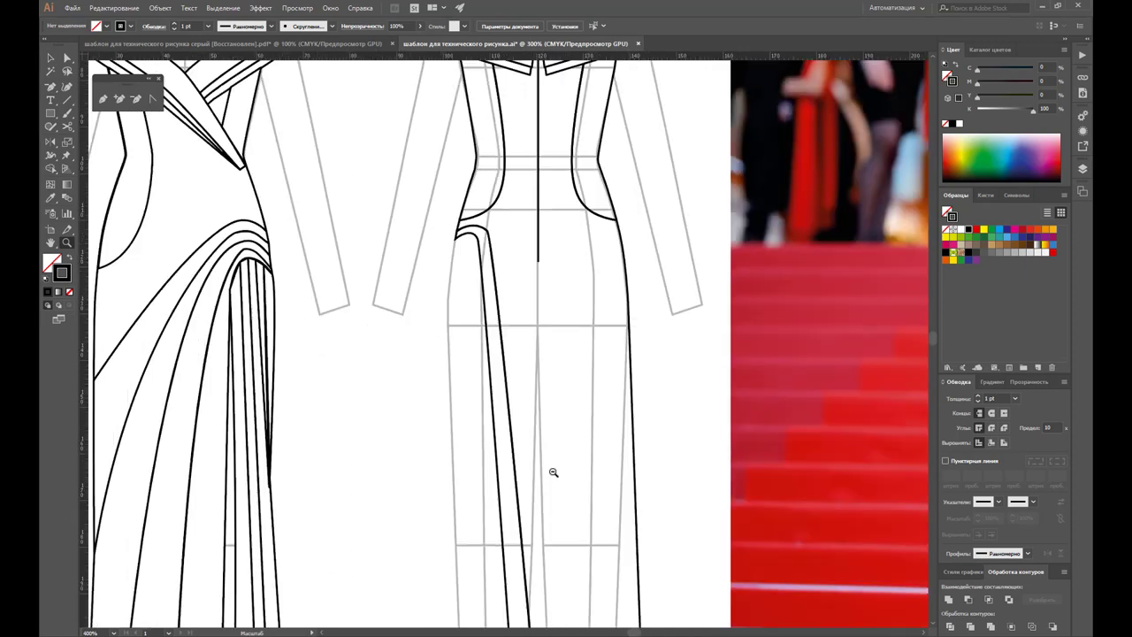
left_click(553, 470, "alt")
left_click(524, 487, "alt")
left_click(515, 497)
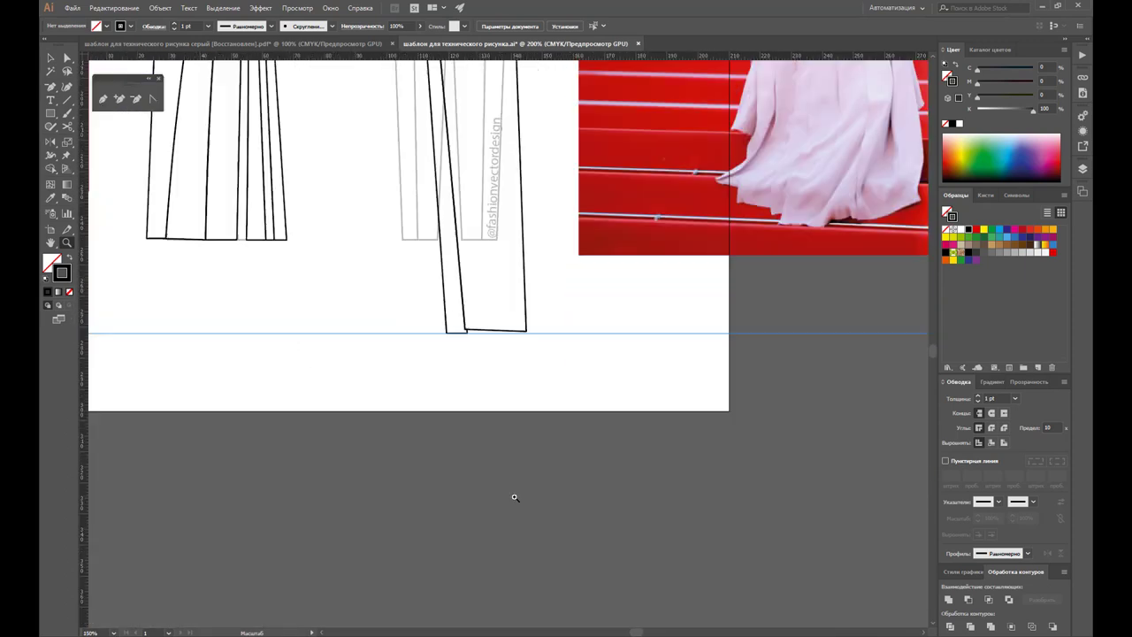
left_click(490, 330)
left_click(495, 357)
left_click(501, 321)
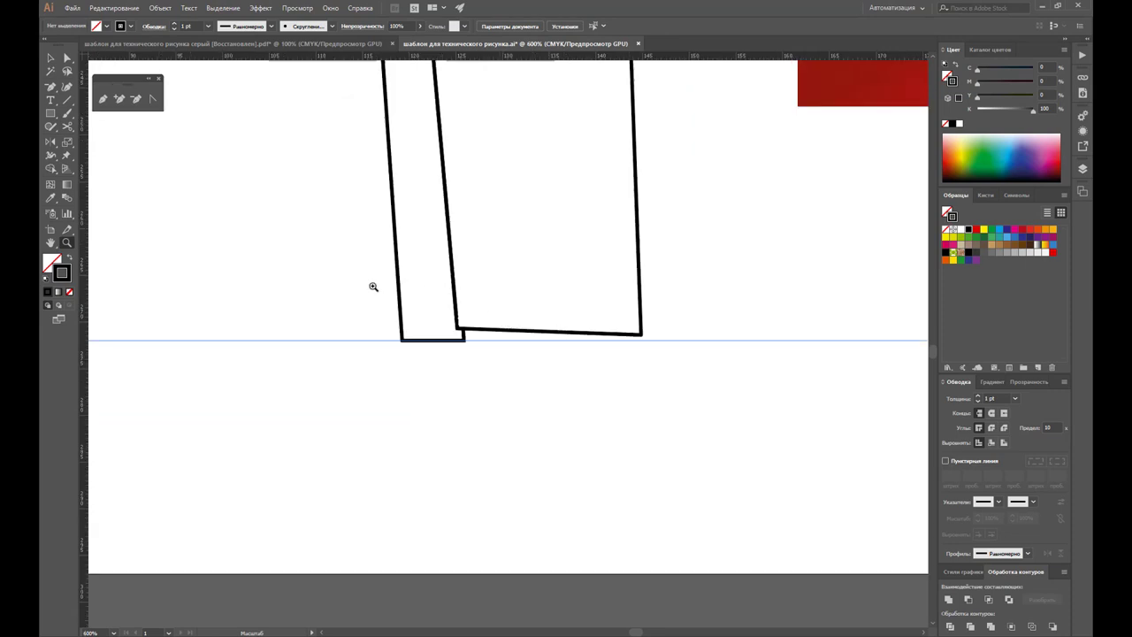
left_click(67, 58)
left_click(475, 331)
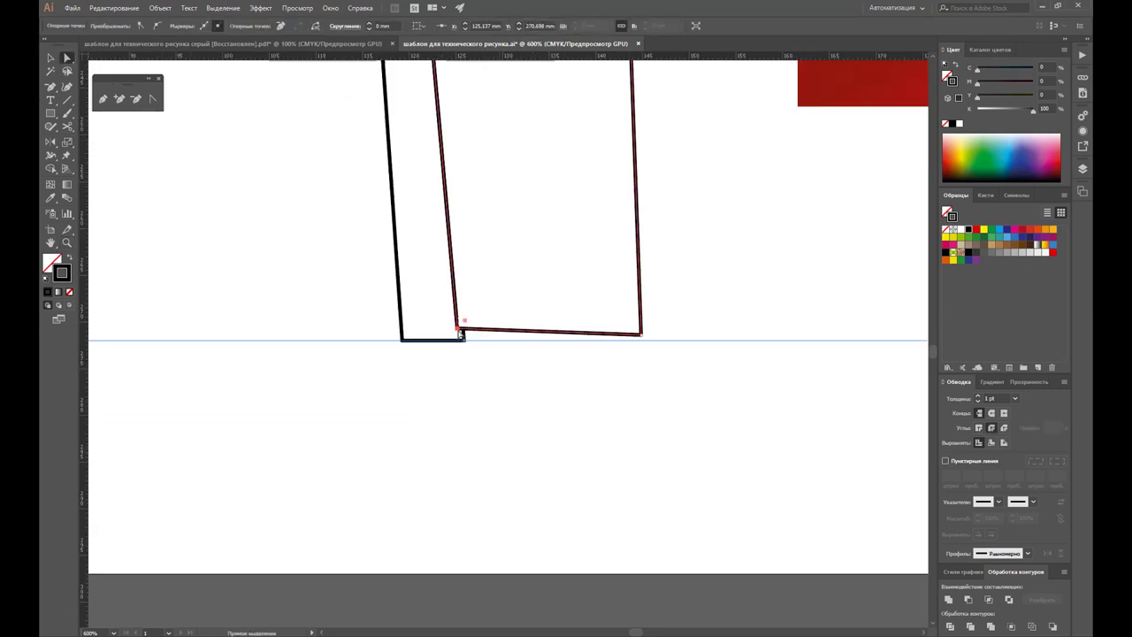
left_click_drag(457, 328, 464, 341)
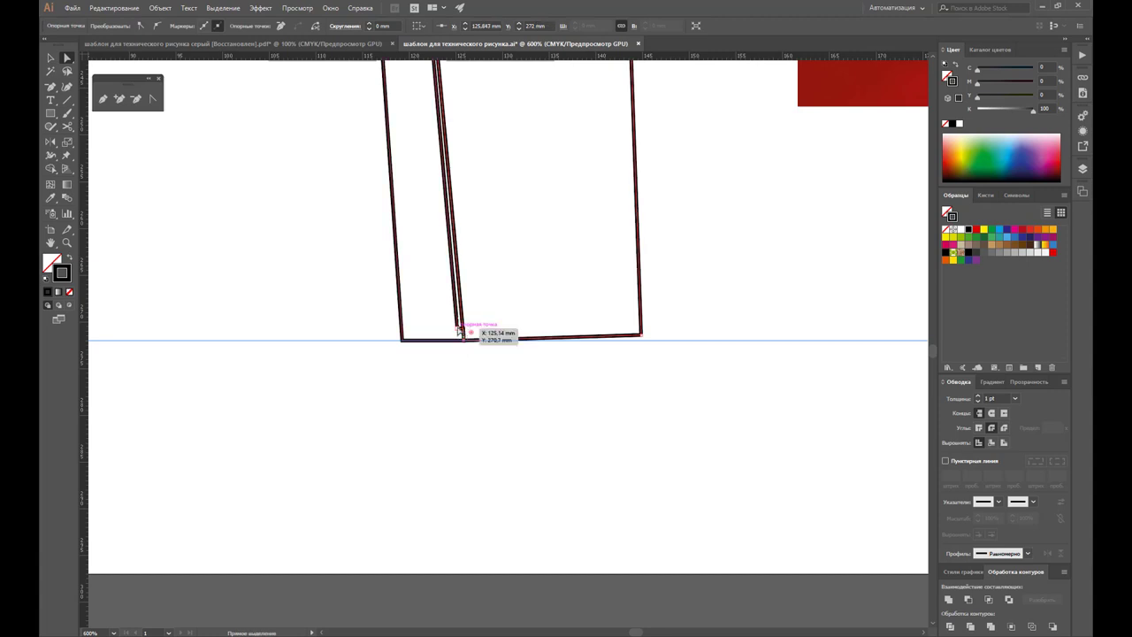
Step: Remove the kink on the left panel's edge and lower the bottom-right corner onto the hem guide
left_click(459, 329)
left_click(135, 98)
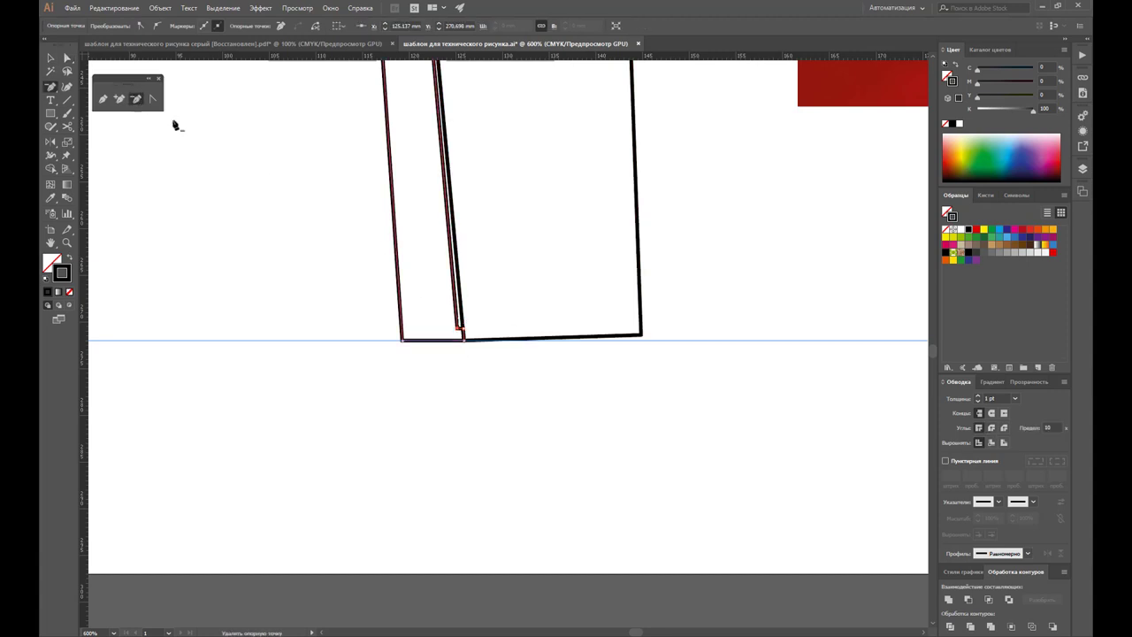
left_click(459, 328)
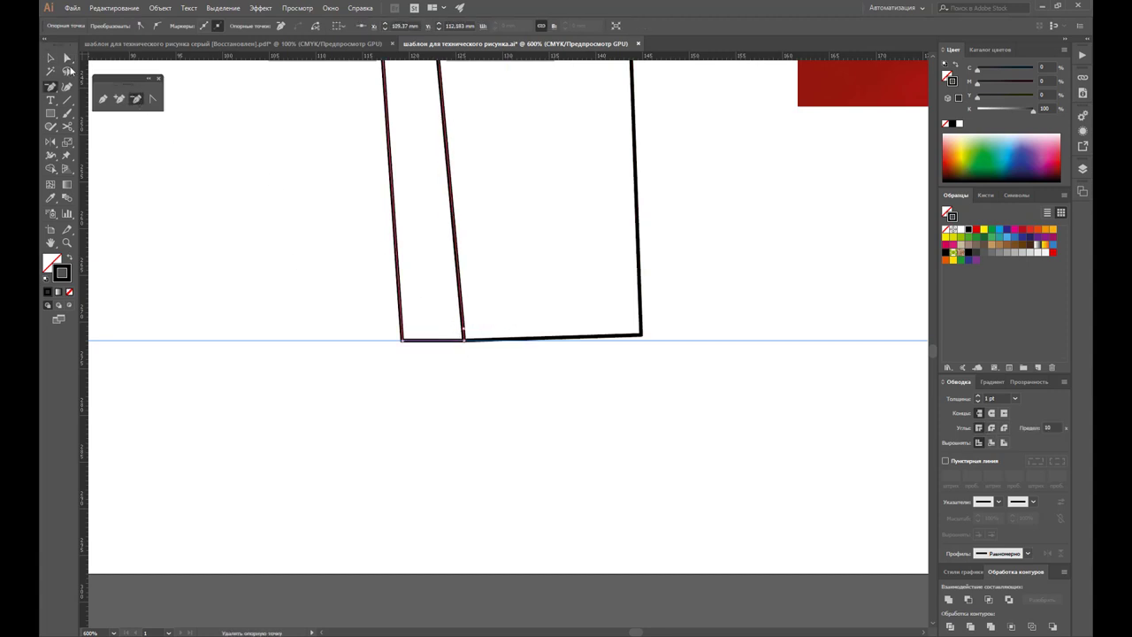
left_click(68, 58)
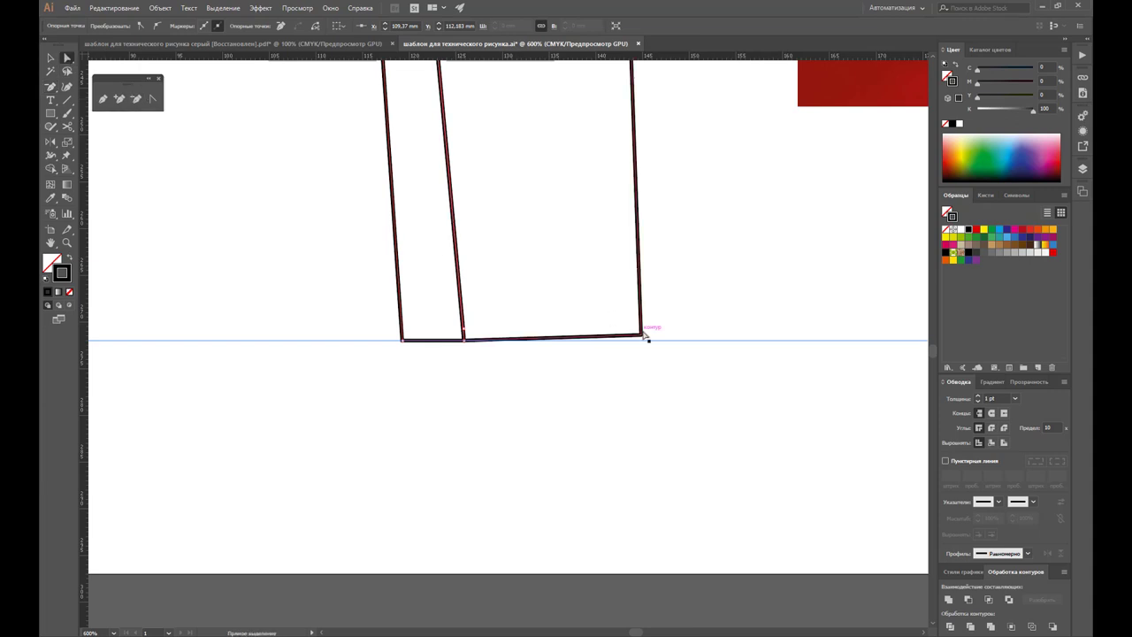
left_click(641, 336)
left_click_drag(641, 337, 643, 343)
left_click(593, 310)
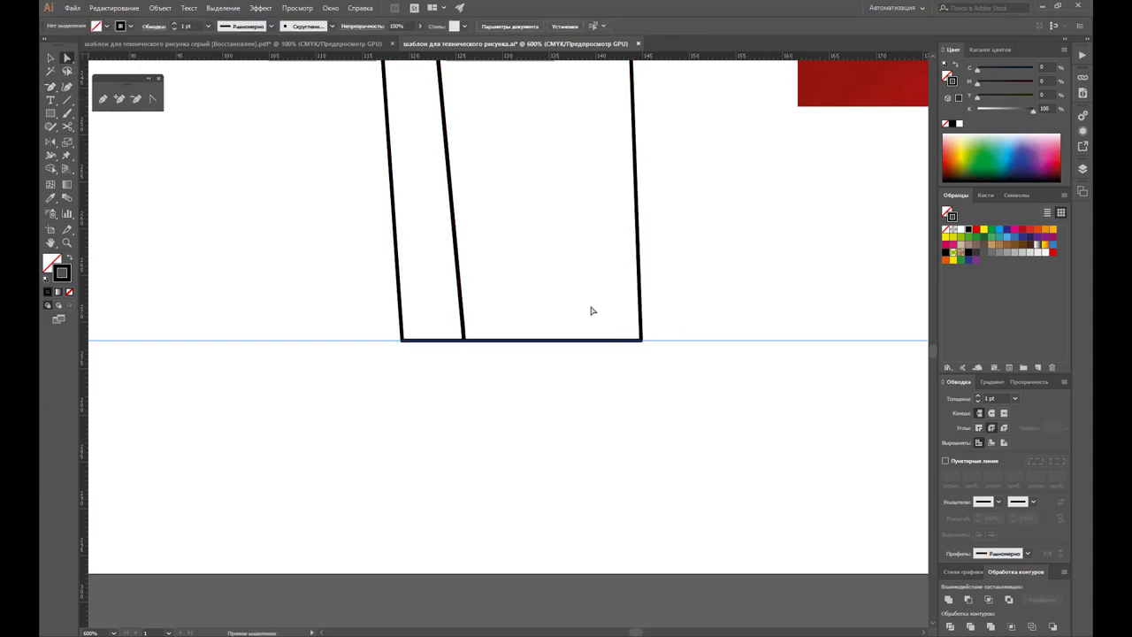
key("z")
left_click(502, 237, "alt")
left_click(553, 250, "alt")
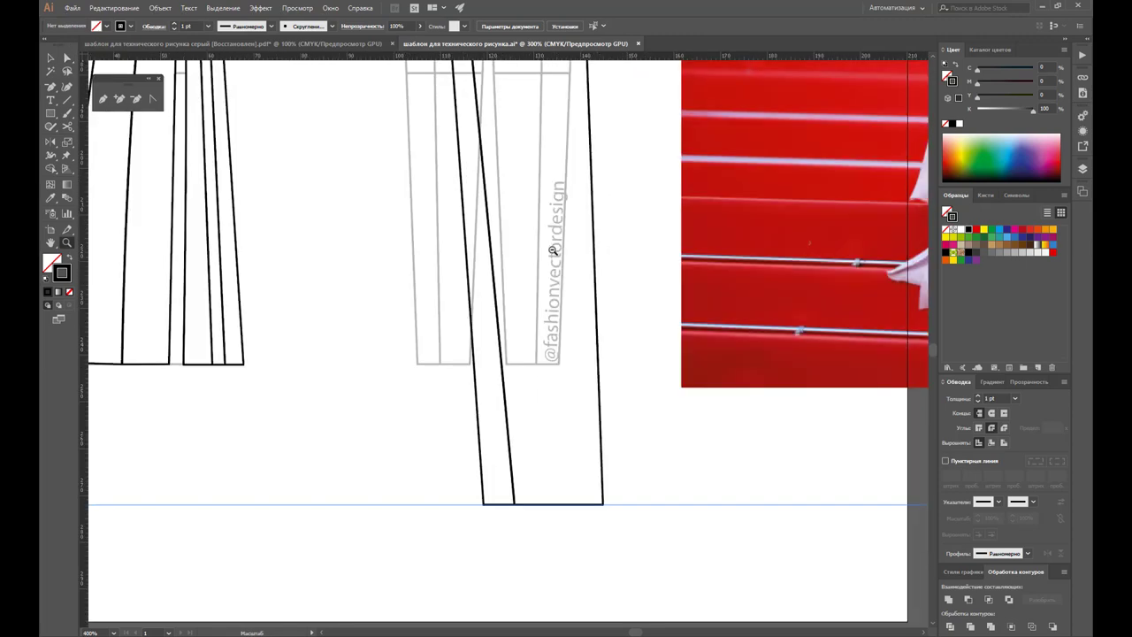
left_click(518, 232, "alt")
scroll(516, 231, "down", 1)
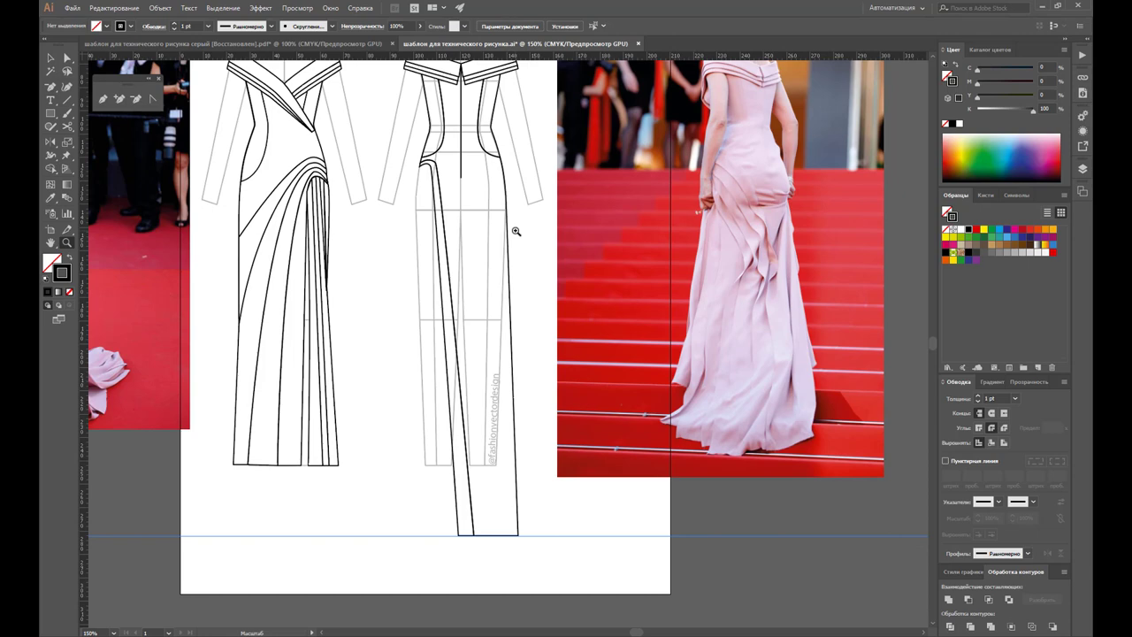
Step: Alt-drag a copy of the front drape lines onto the back view's left hip
left_click(49, 58)
left_click(241, 190)
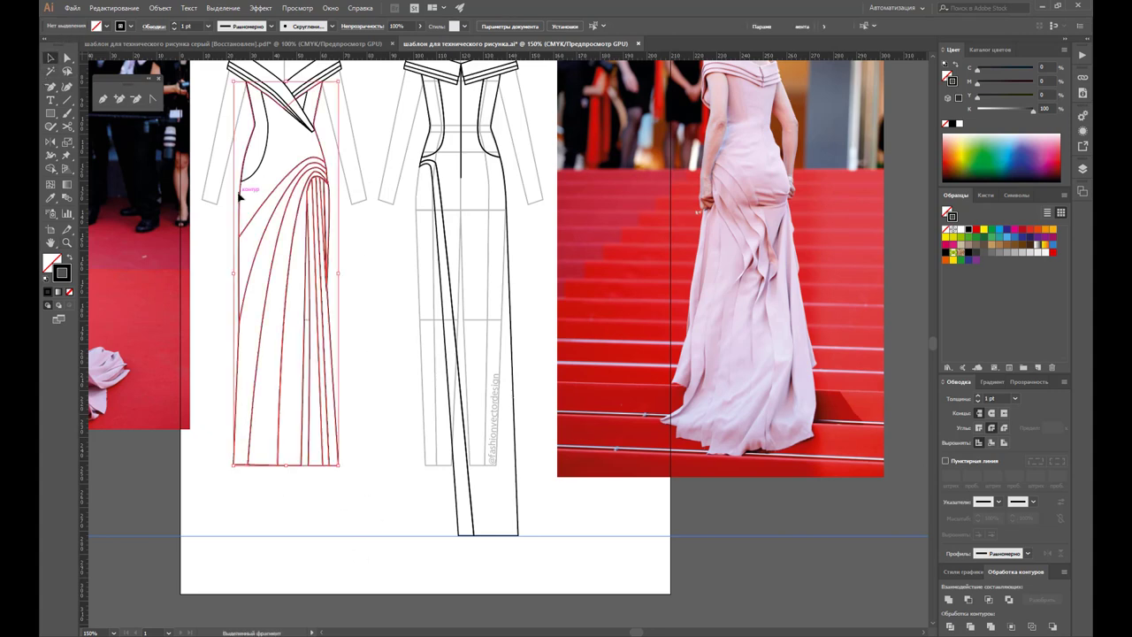
left_click(320, 155)
left_click_drag(310, 163, 395, 158)
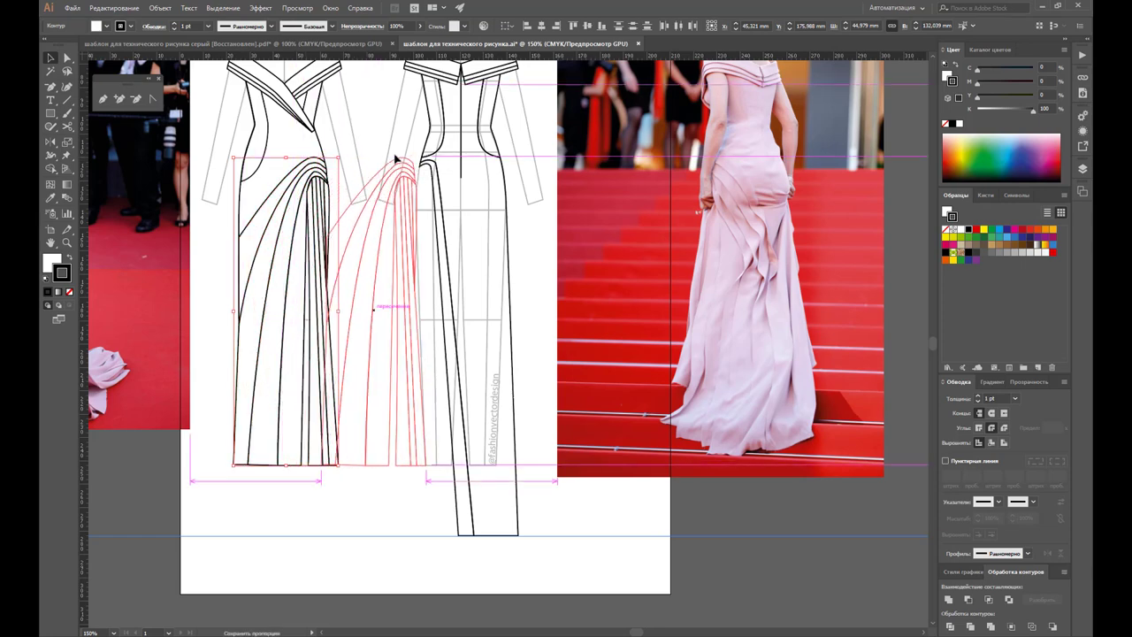
left_click_drag(395, 158, 398, 160)
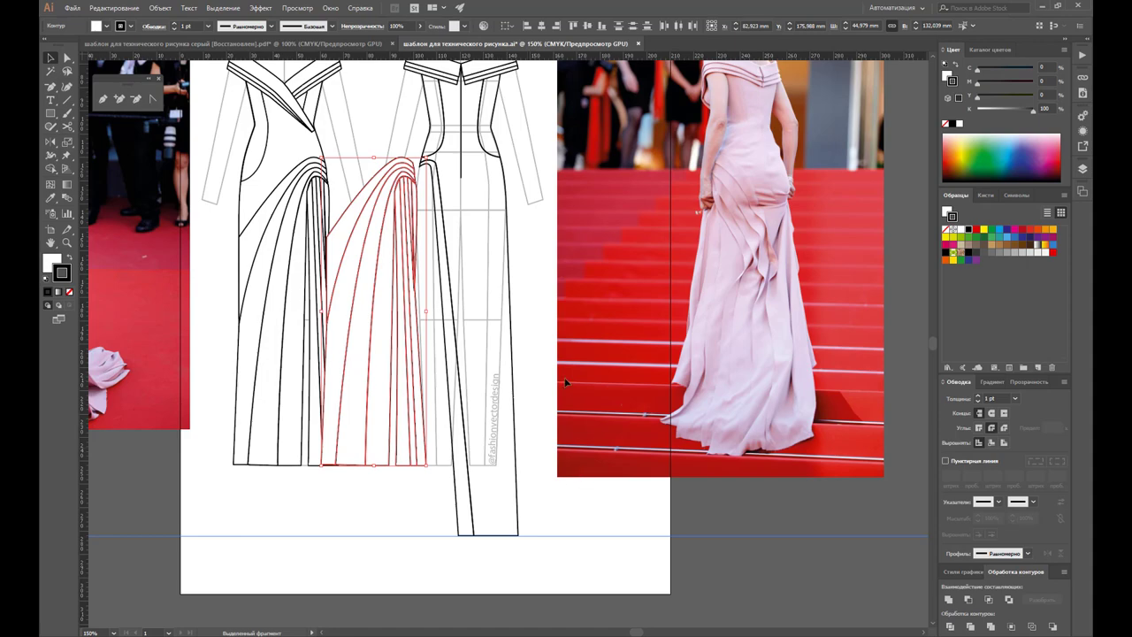
left_click(67, 243)
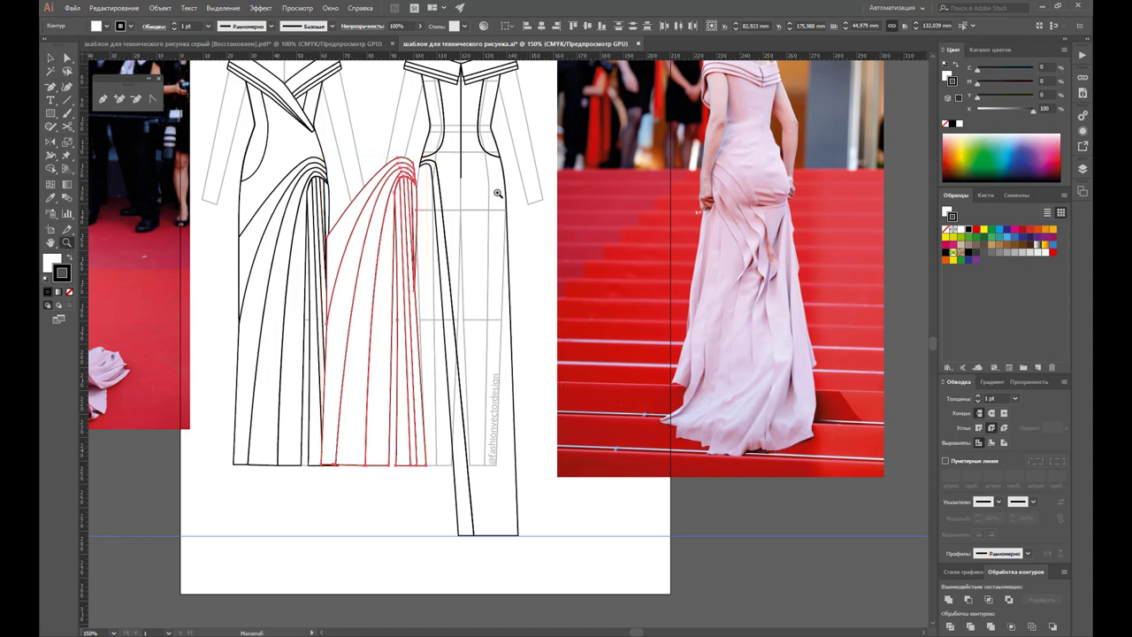
left_click(453, 196)
left_click(506, 377)
left_click(472, 234)
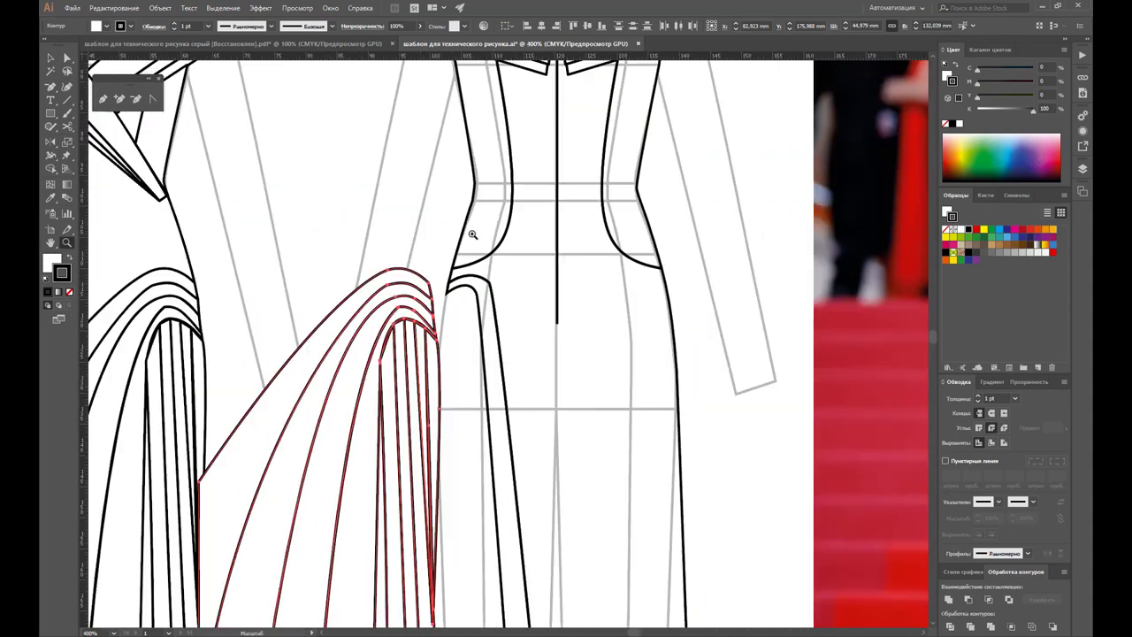
scroll(568, 235, "down", 2)
scroll(570, 233, "down", 1)
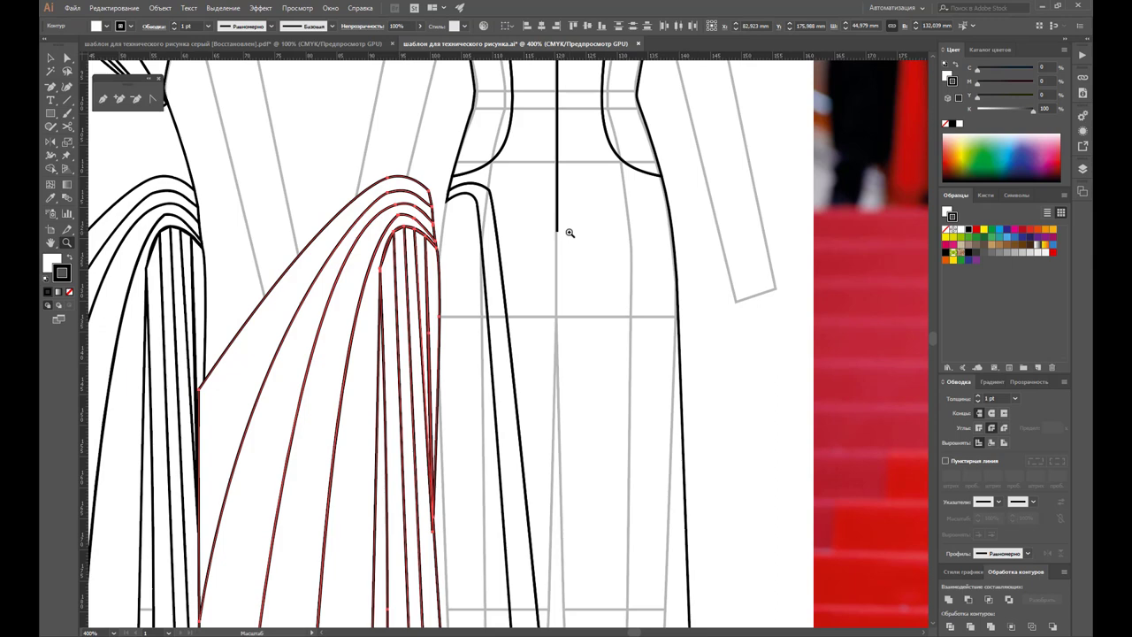
Step: Start the panel's fold line at the drape's top, curving over the side seam
left_click(103, 98)
left_click(447, 224, "ctrl")
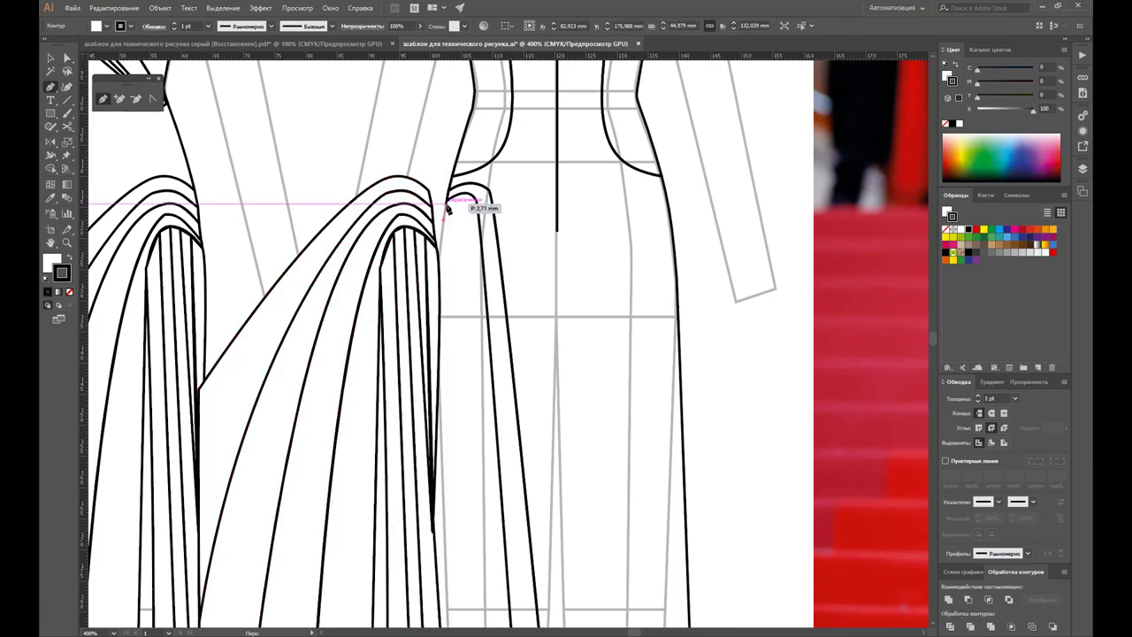
left_click(457, 195, "ctrl")
left_click_drag(457, 195, 485, 209)
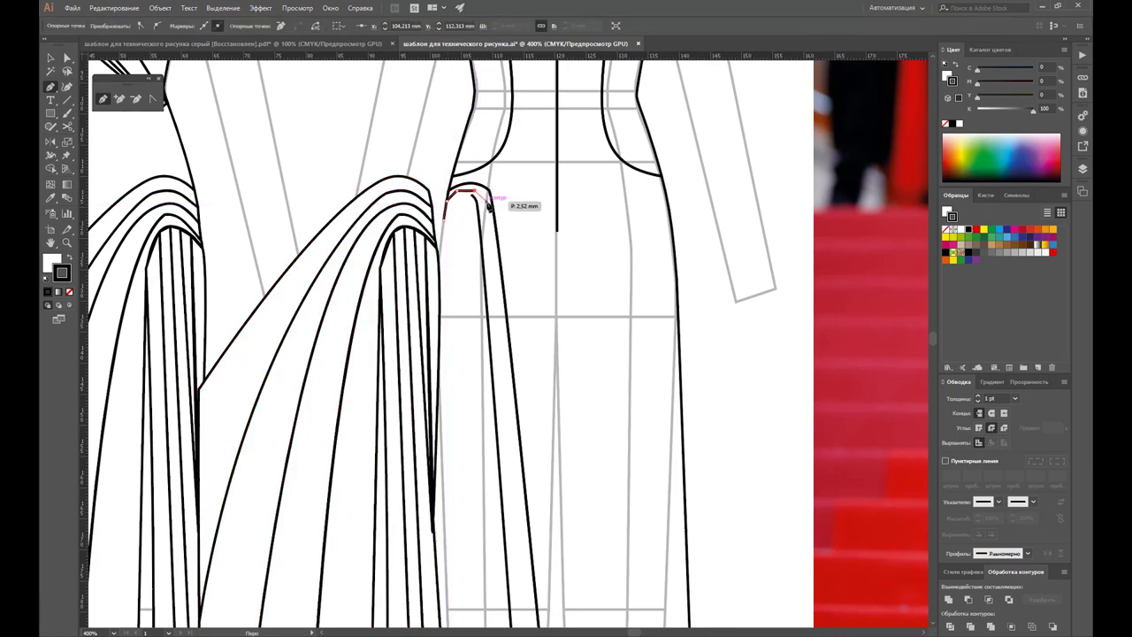
scroll(493, 220, "down", 3)
scroll(496, 222, "down", 1)
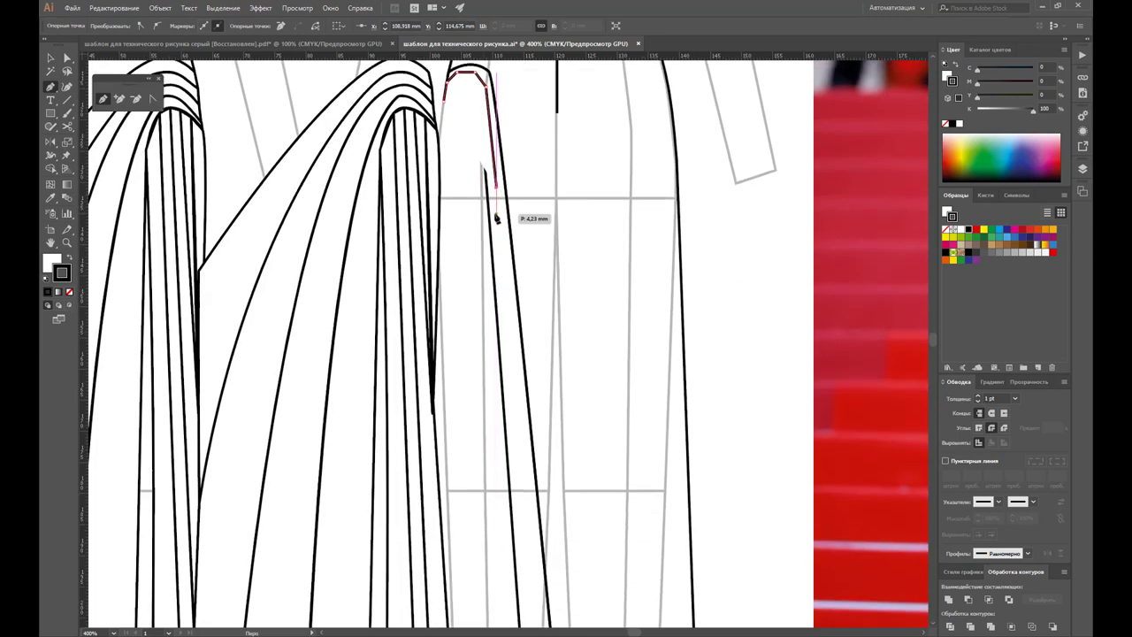
scroll(496, 219, "down", 1)
scroll(497, 219, "down", 2)
scroll(505, 198, "down", 2)
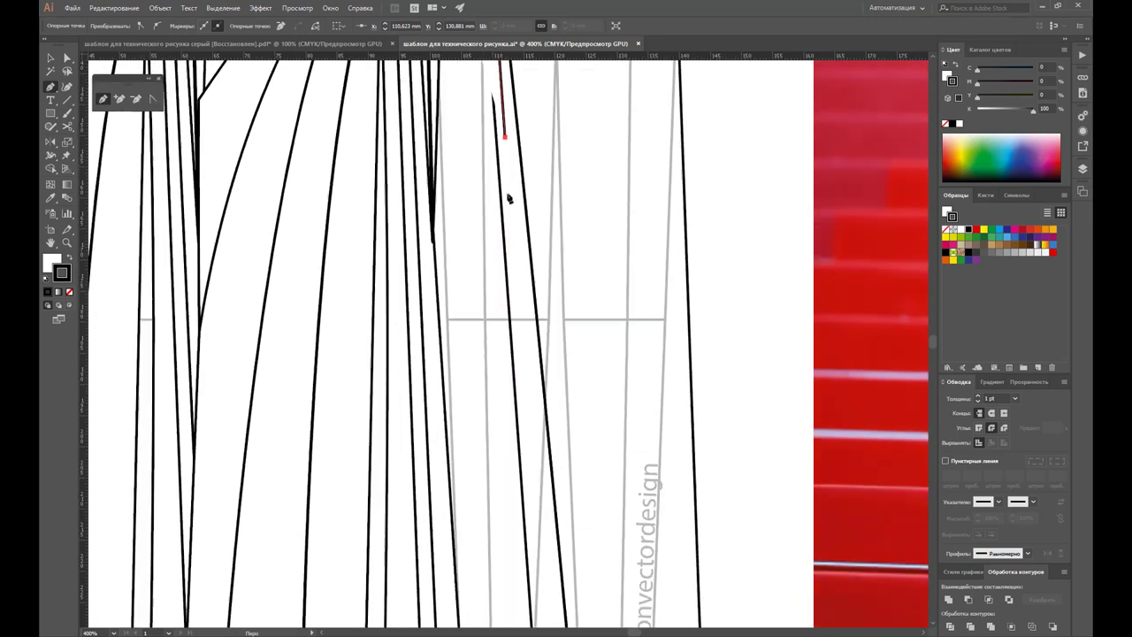
scroll(516, 192, "down", 4)
scroll(531, 222, "down", 3)
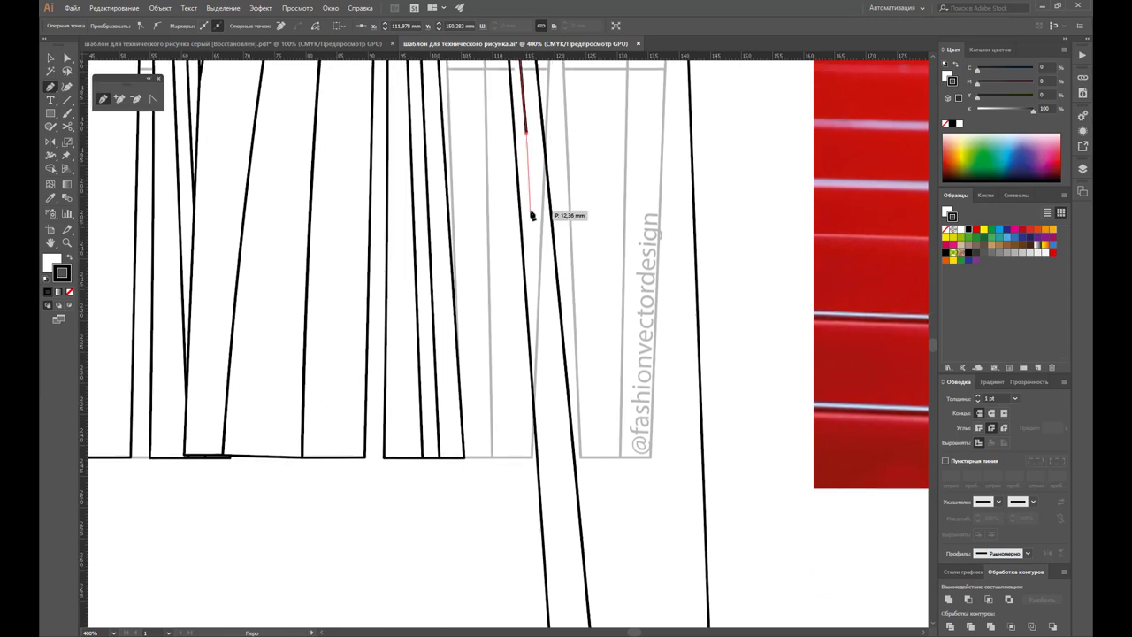
scroll(531, 217, "down", 3)
scroll(541, 232, "down", 3)
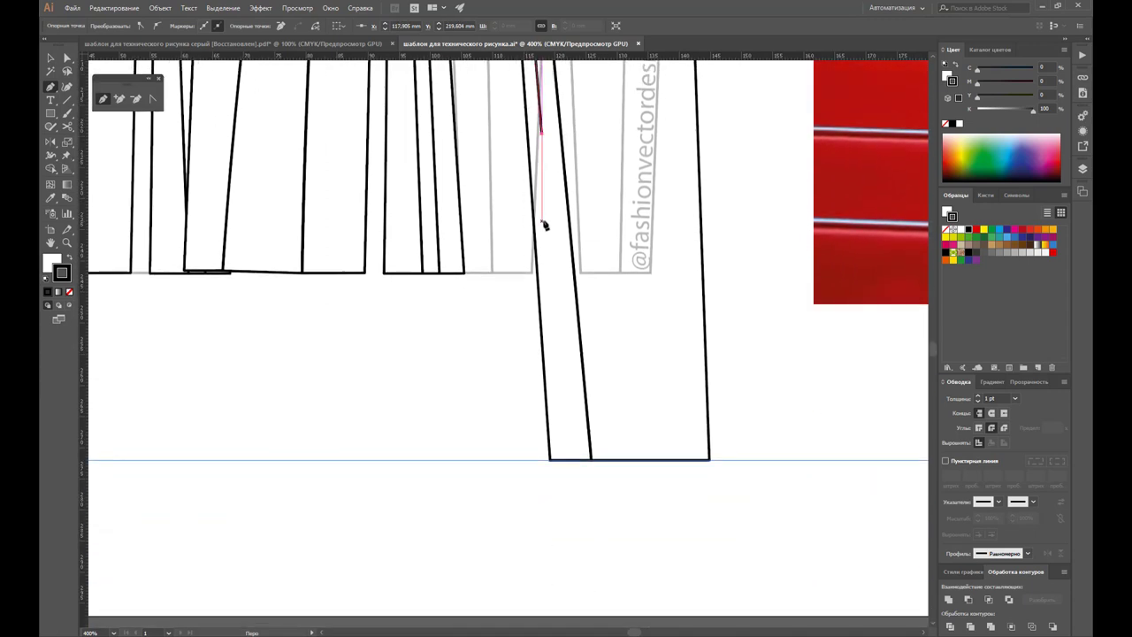
Step: Run the long side panel line from its top down to the hem and close it there
left_click(557, 459)
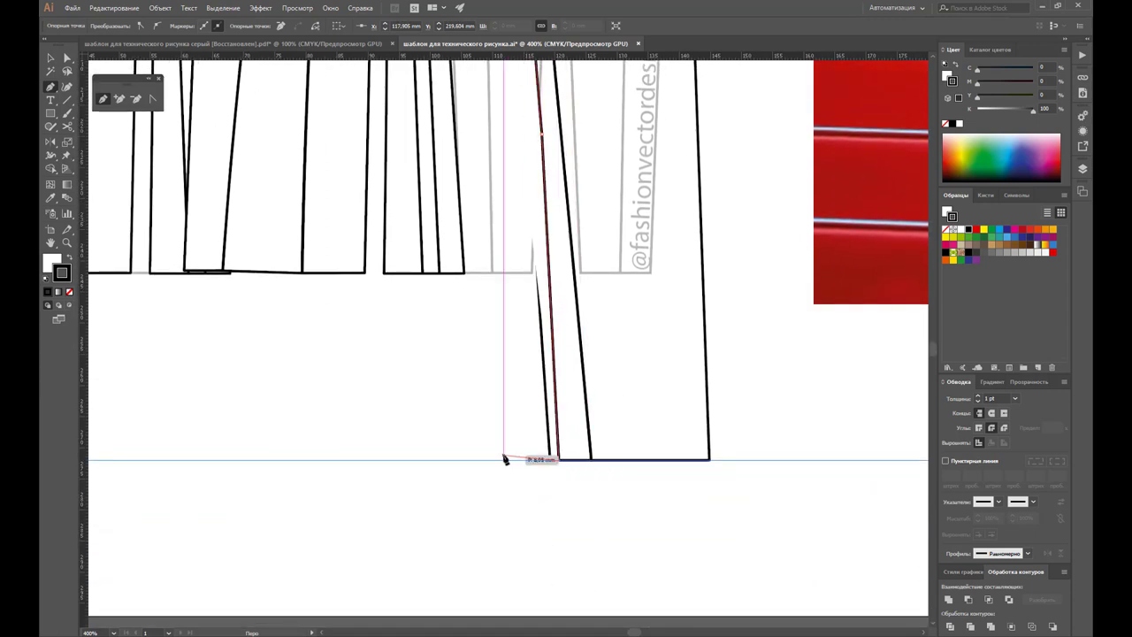
left_click(478, 461)
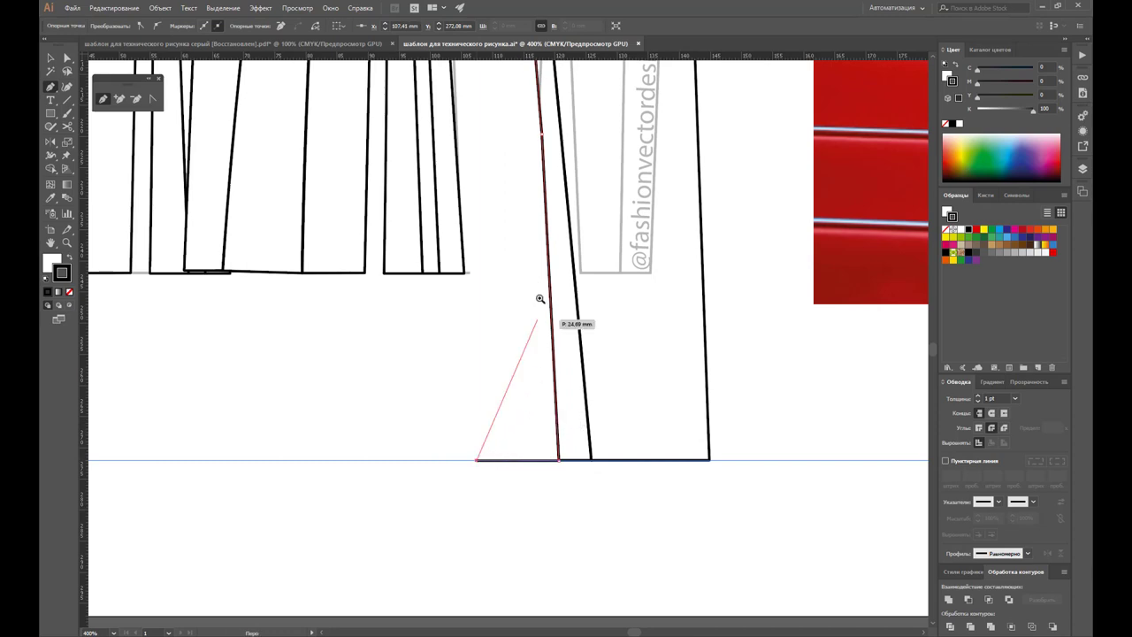
key("ctrl+minus")
key("ctrl+minus")
key("ctrl+minus")
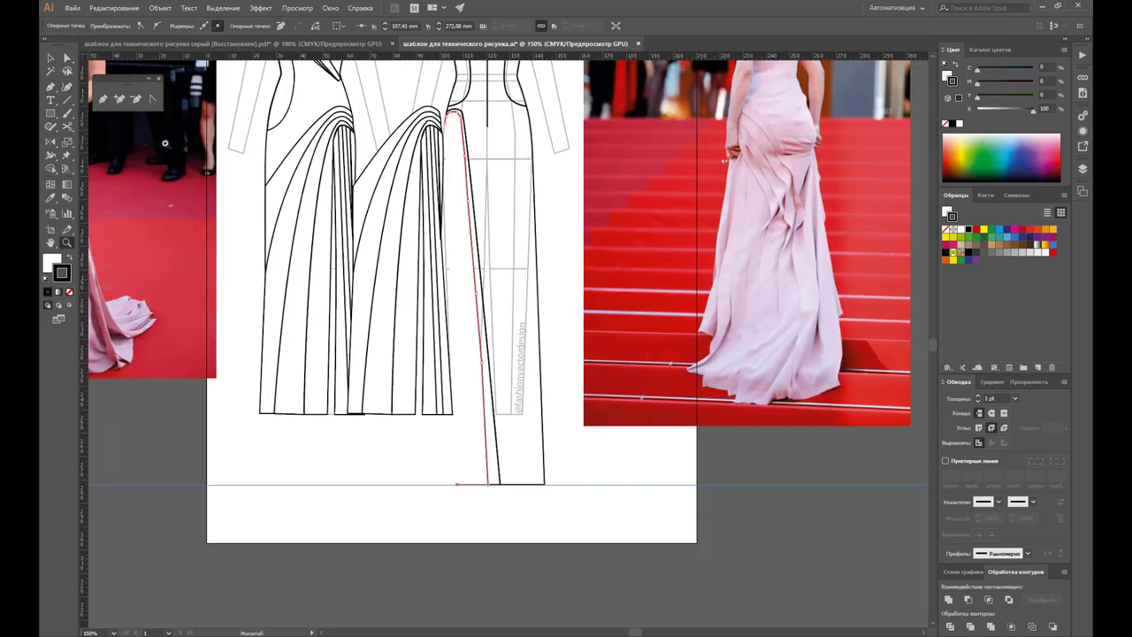
left_click(104, 99)
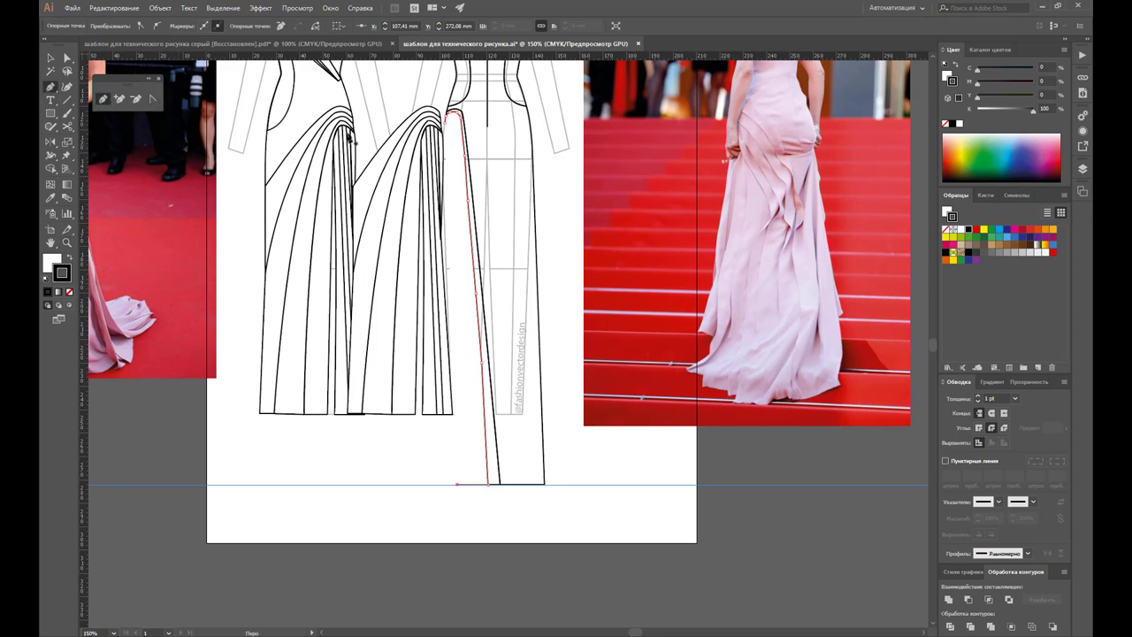
left_click(419, 125, "ctrl")
left_click(466, 175, "ctrl")
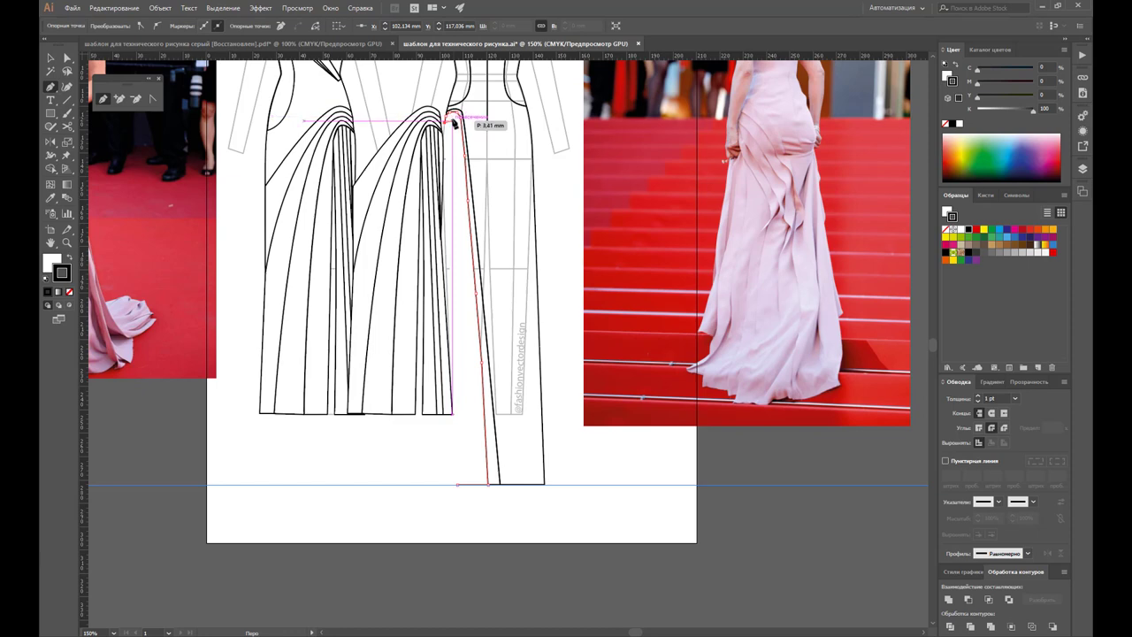
left_click(453, 126)
left_click(454, 123)
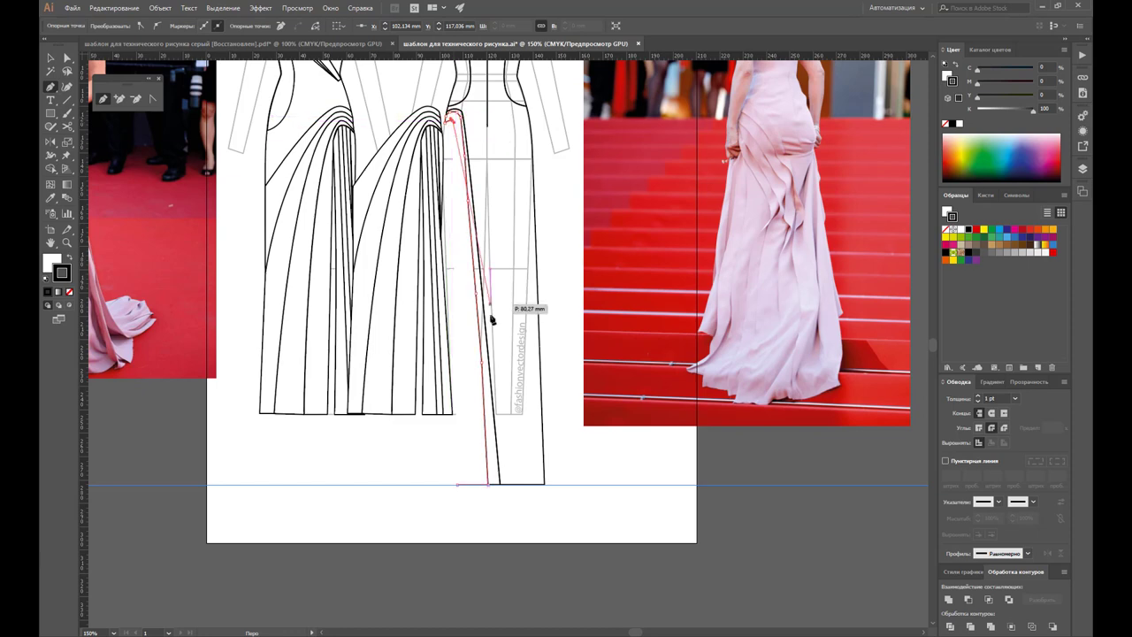
left_click(457, 486)
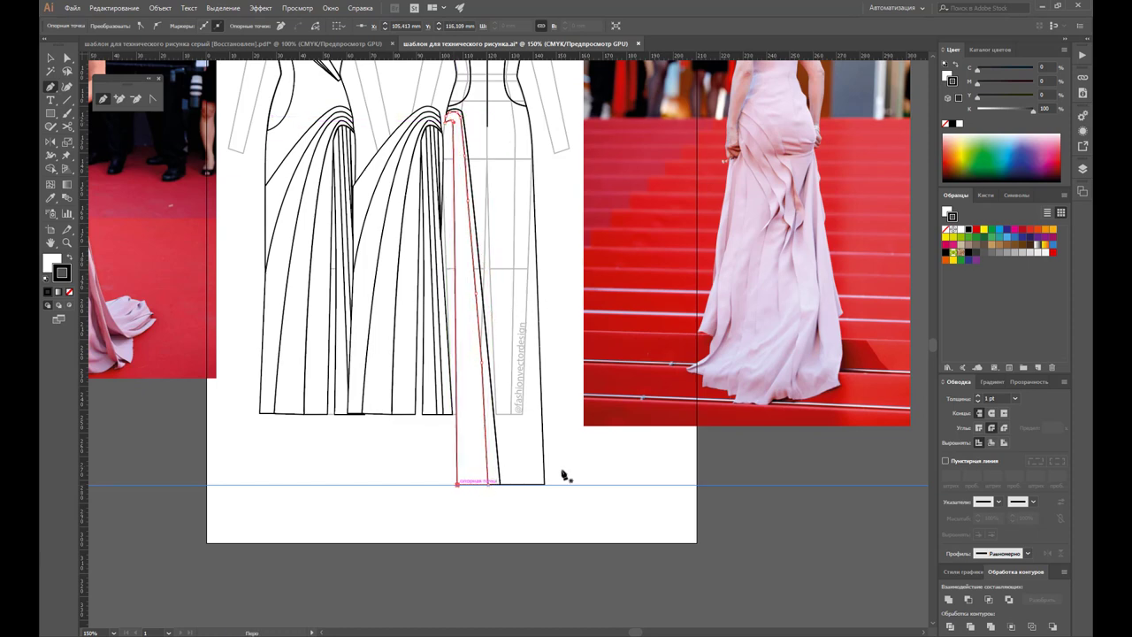
Step: Raise the panel's top point and pull curves to round the top of the panel lines
left_click(136, 98)
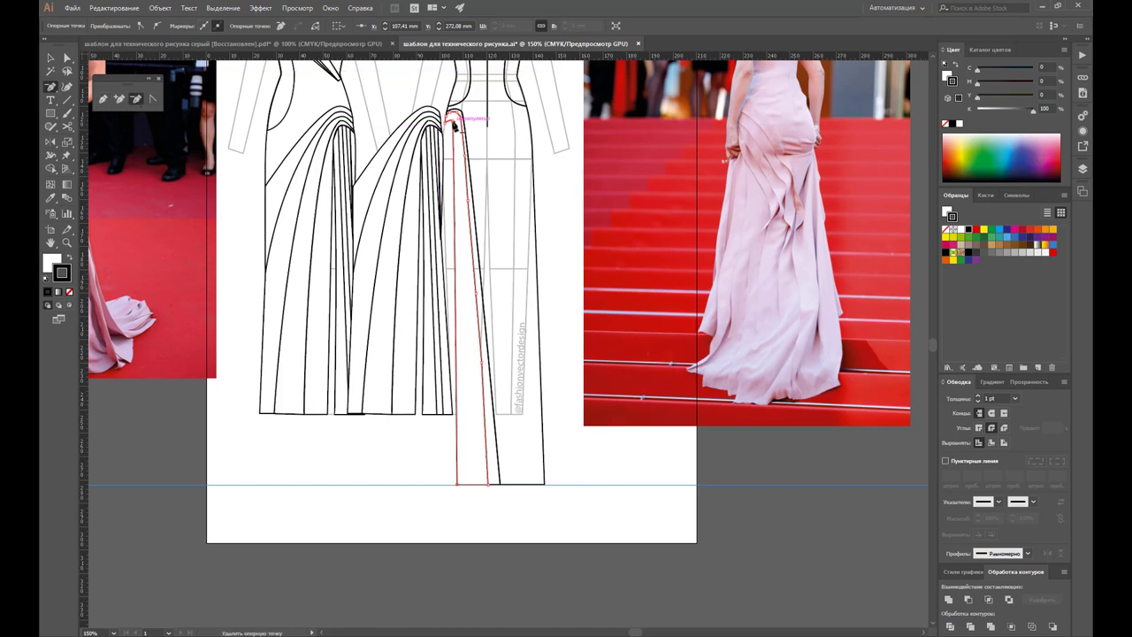
left_click(120, 98)
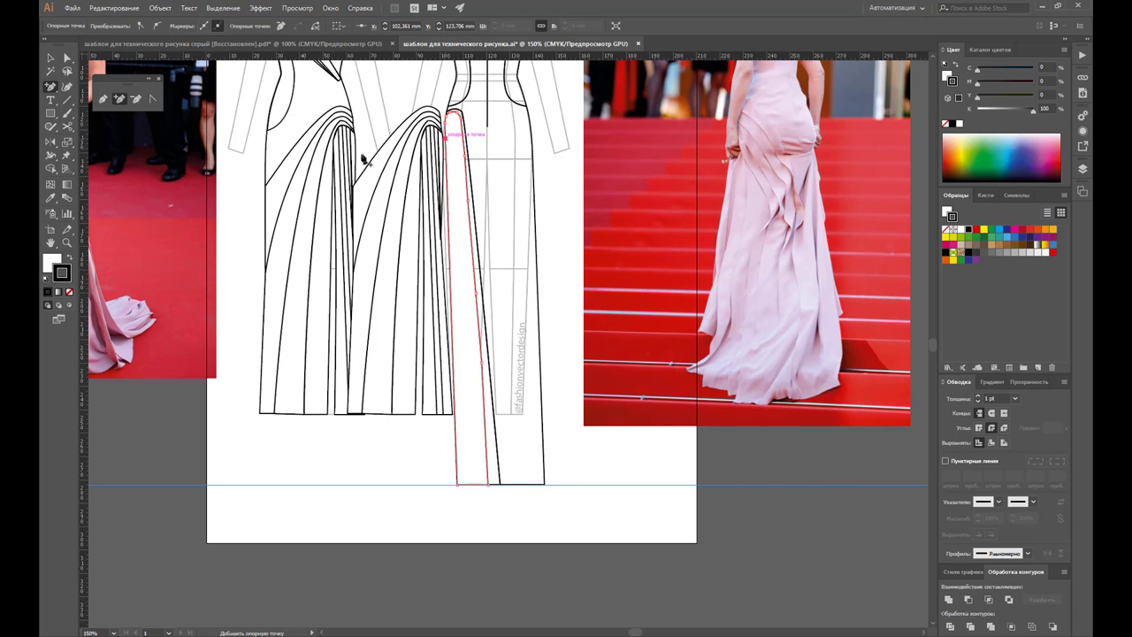
key("a")
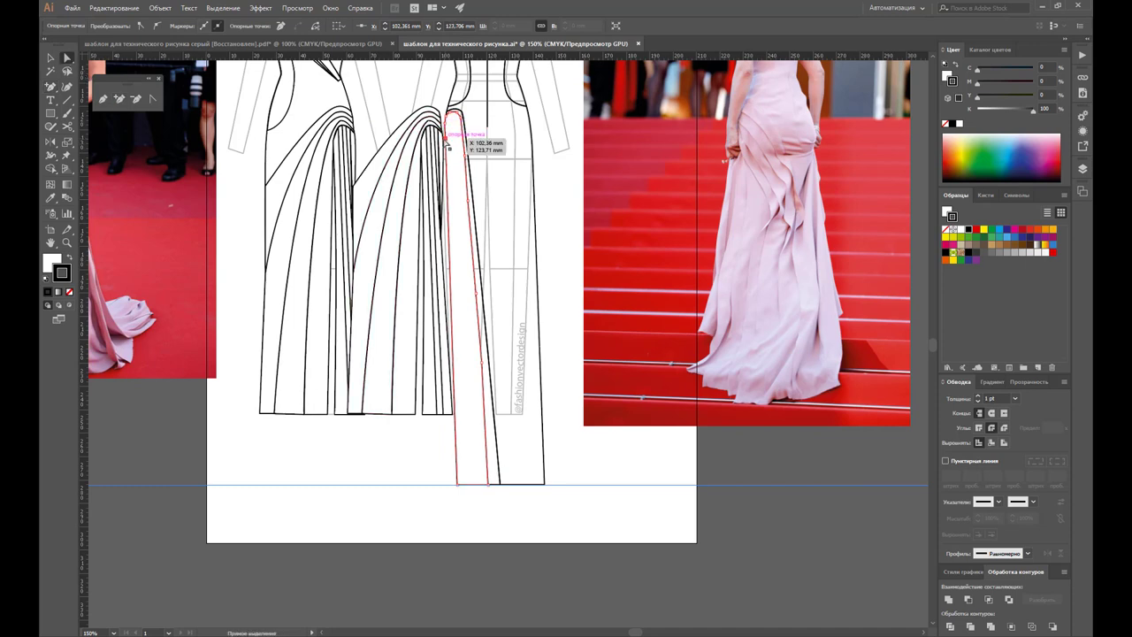
left_click_drag(448, 142, 459, 133)
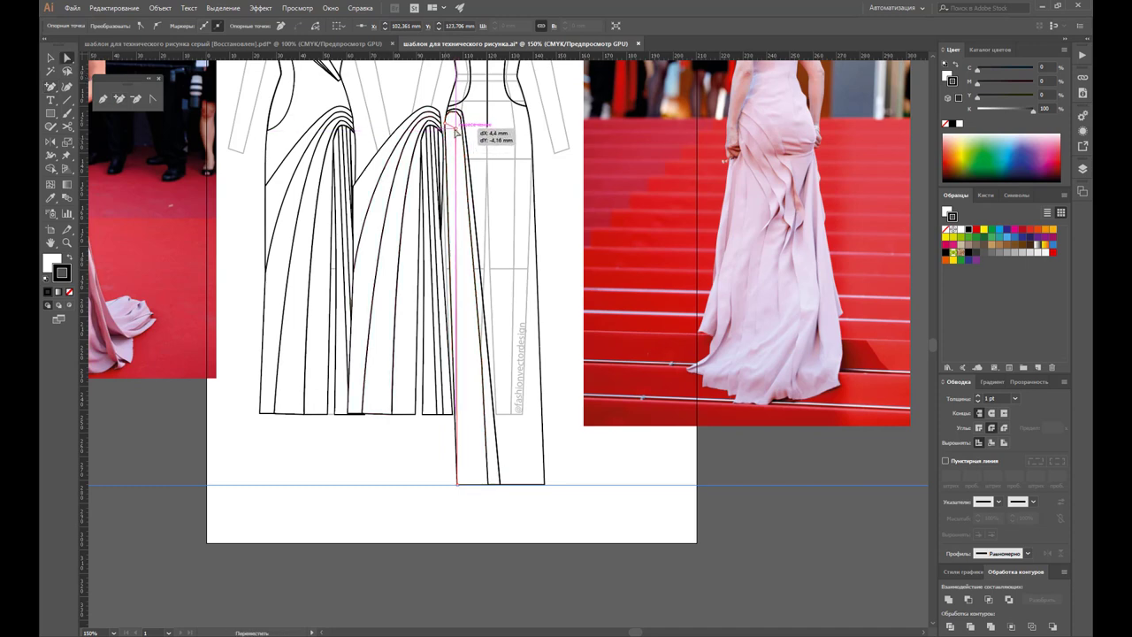
key("shift+c")
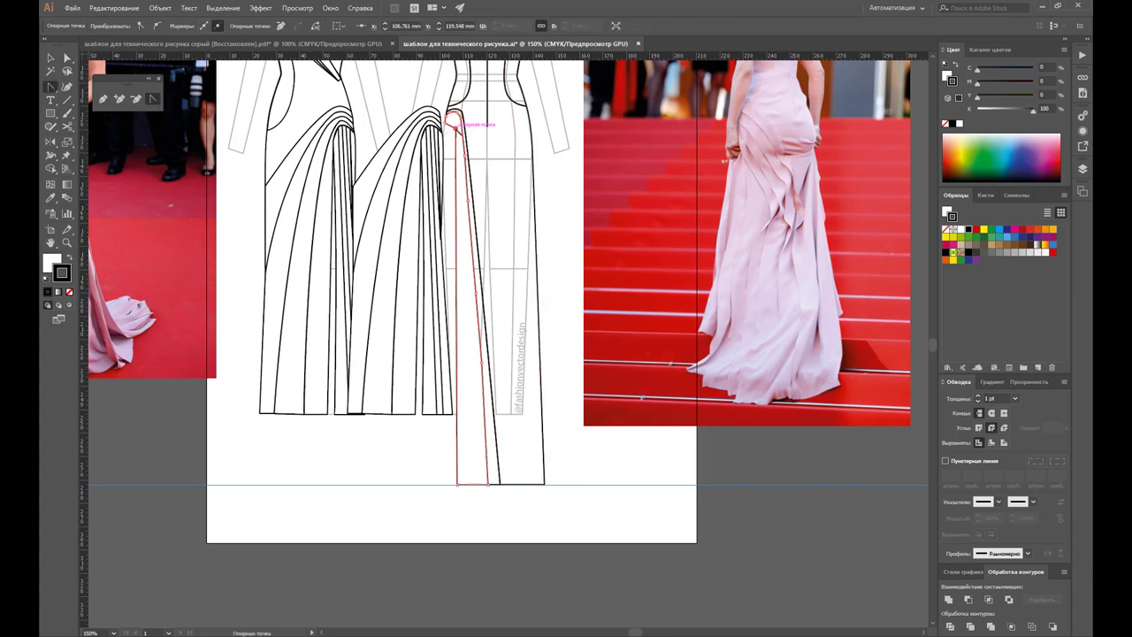
left_click_drag(454, 118, 460, 149)
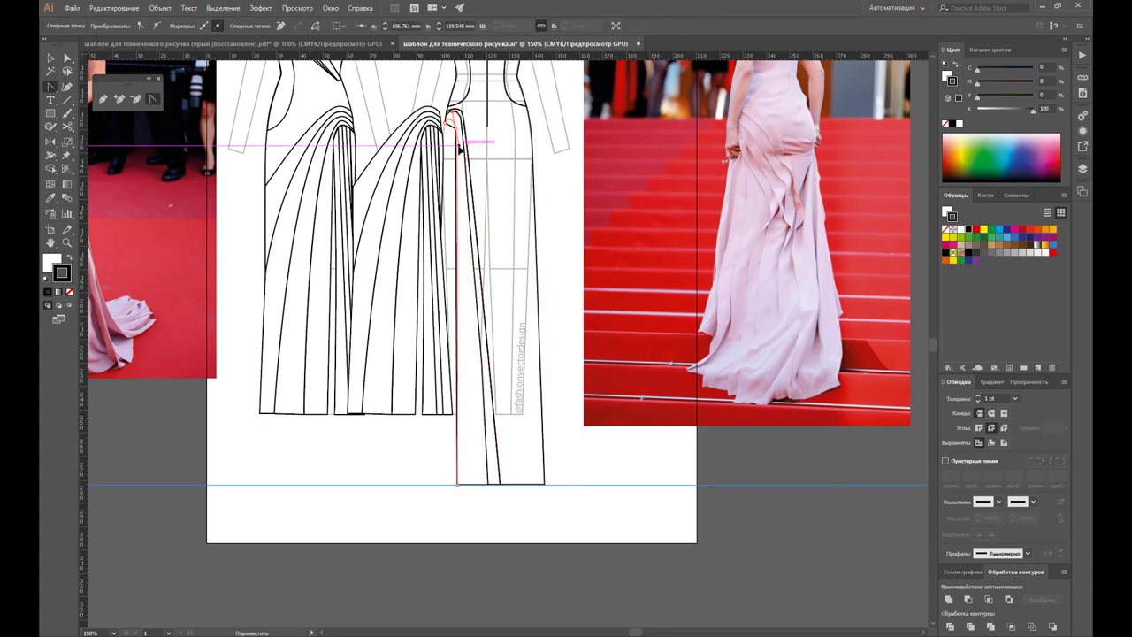
left_click(460, 147)
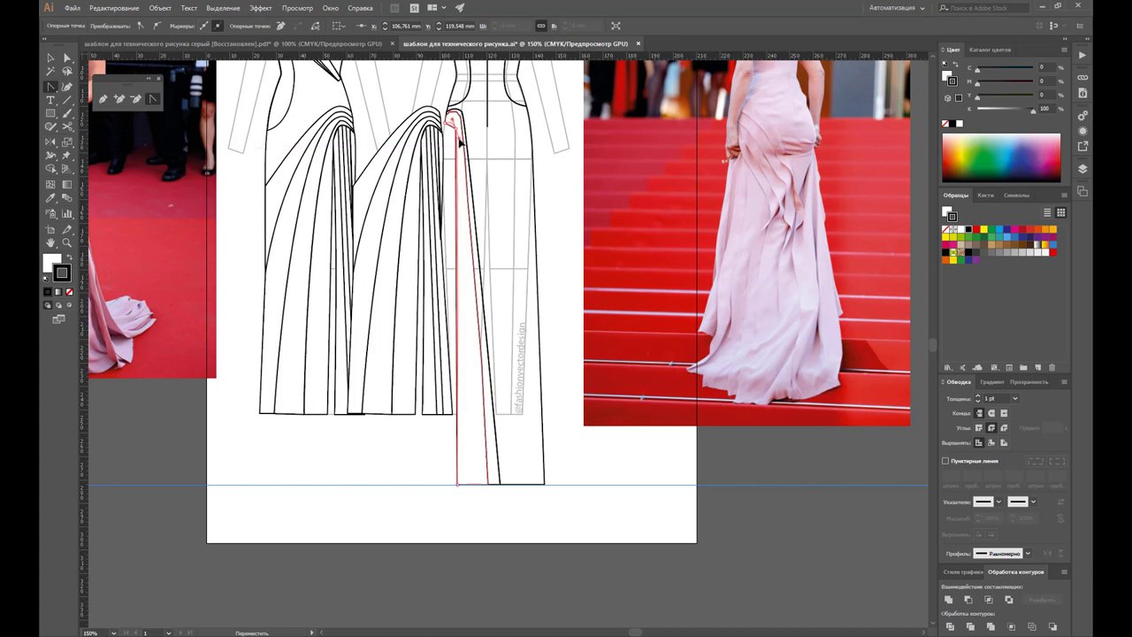
left_click_drag(460, 141, 463, 157)
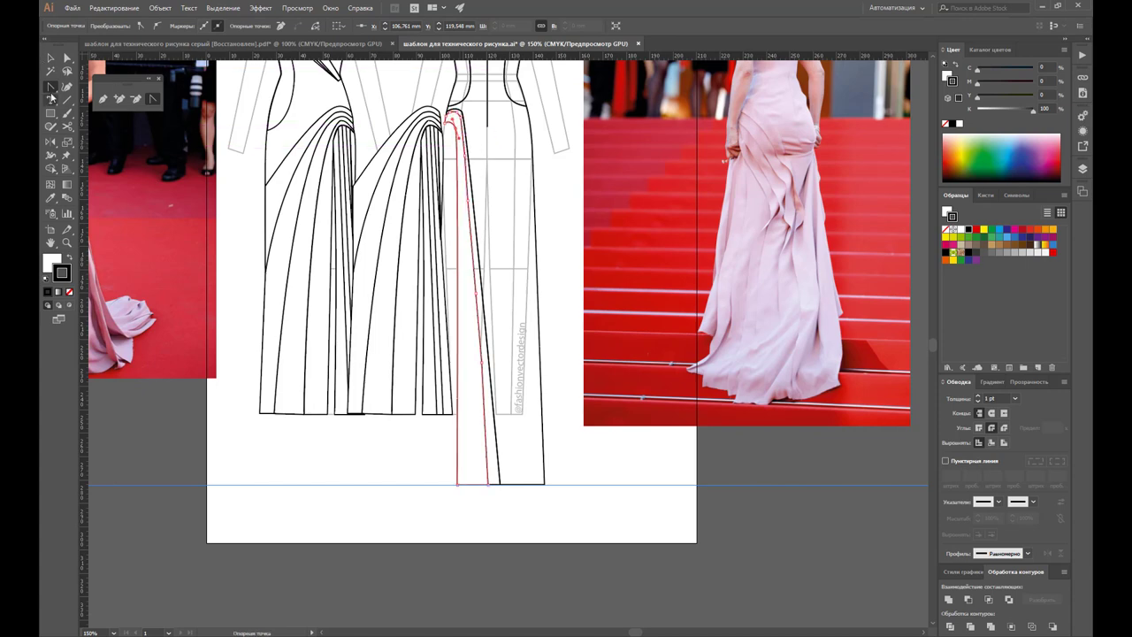
left_click(50, 57)
left_click(484, 503)
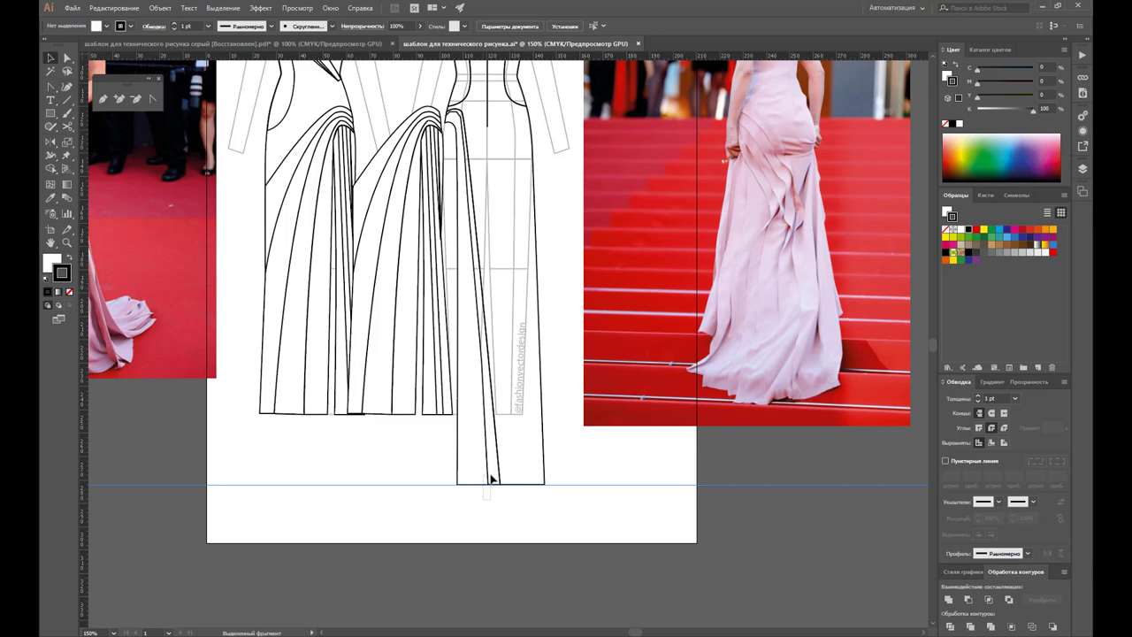
left_click(493, 479)
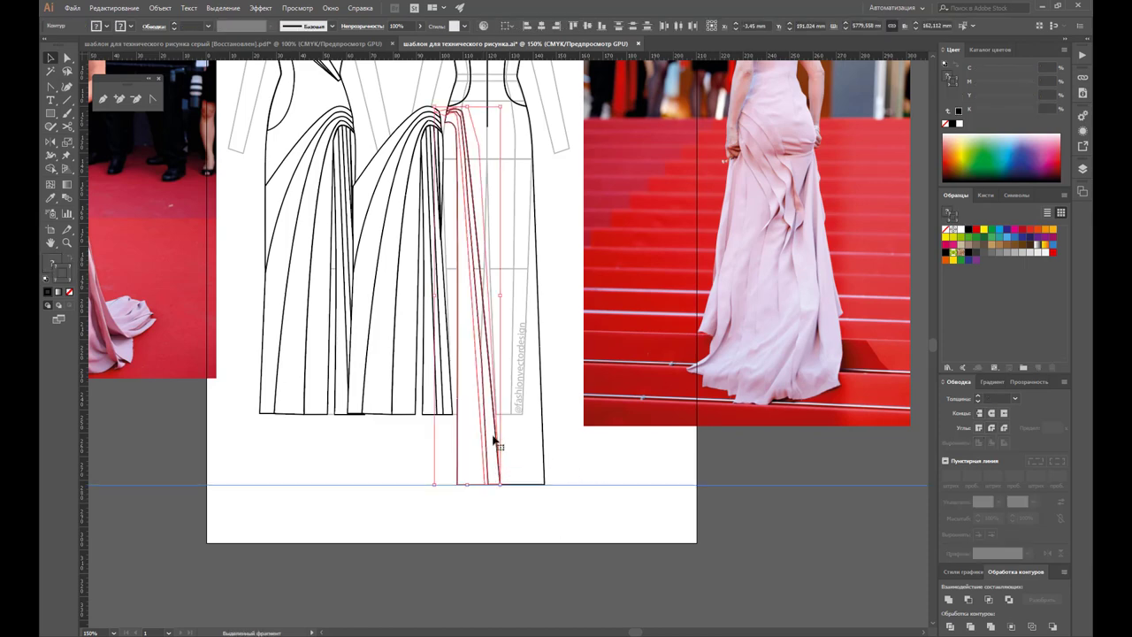
left_click(569, 463)
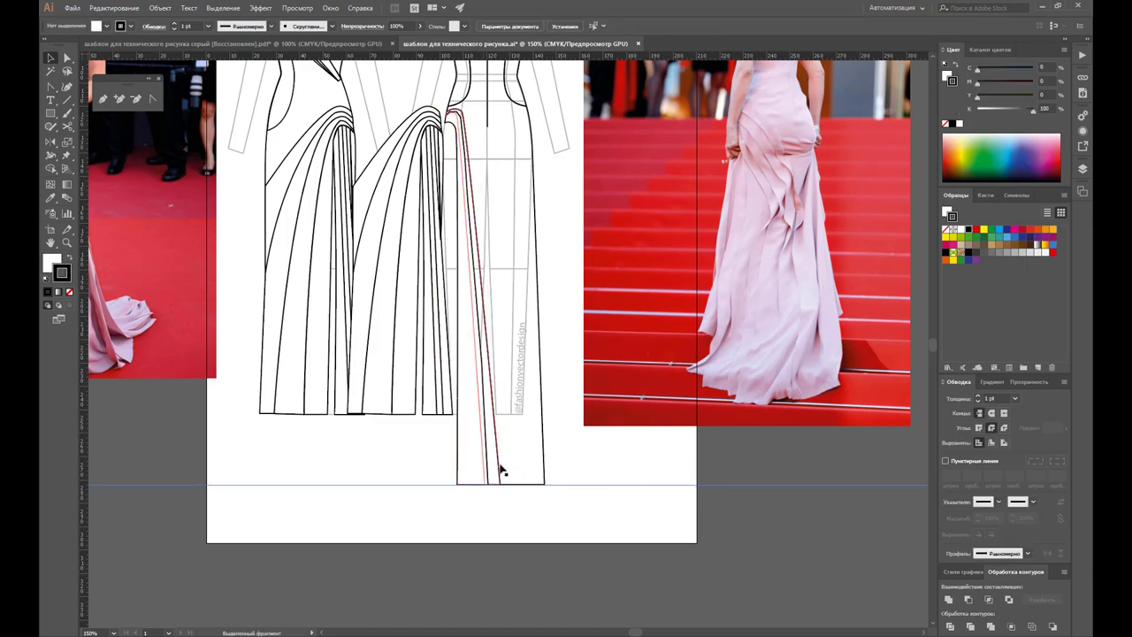
left_click(501, 471)
left_click_drag(457, 463, 636, 456)
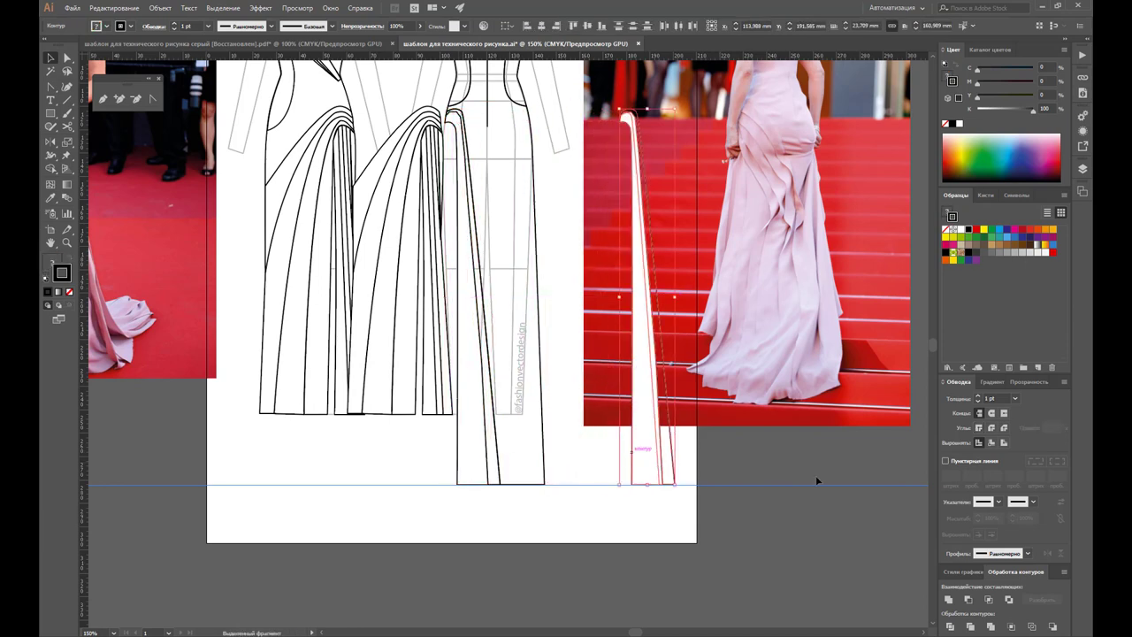
left_click(950, 626)
right_click(659, 456)
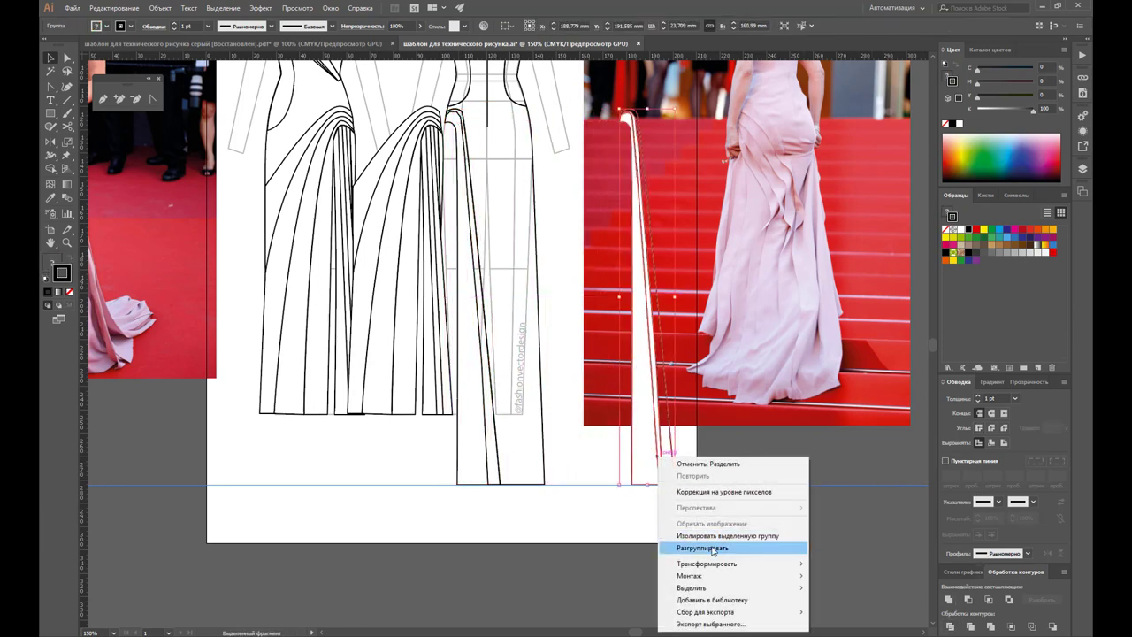
left_click(710, 547)
left_click(740, 454)
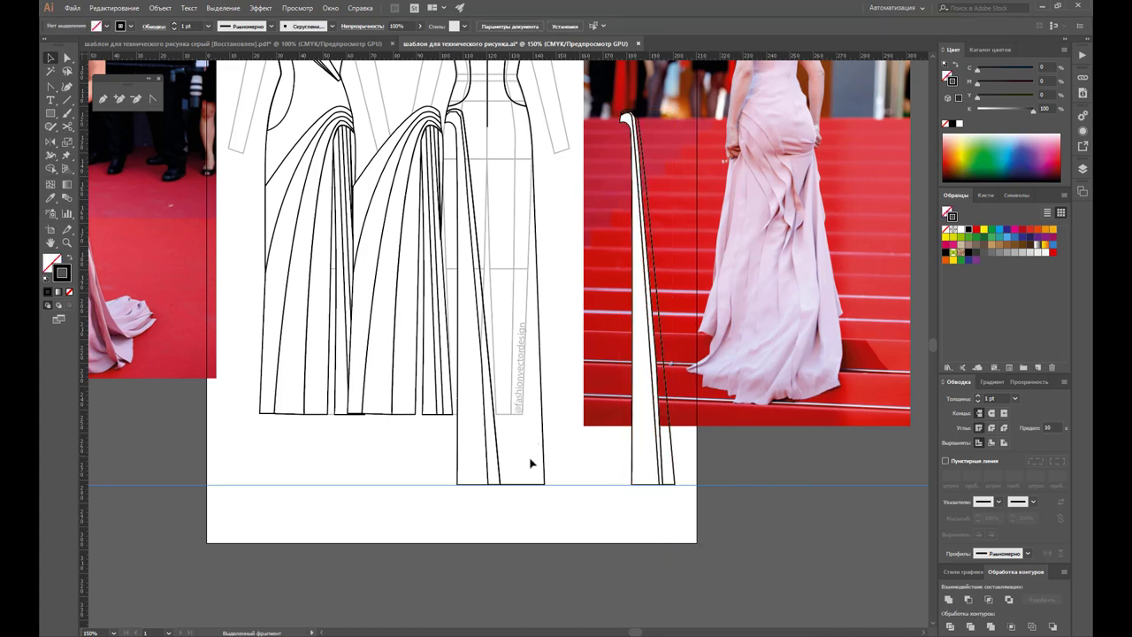
left_click(459, 471)
key("Delete")
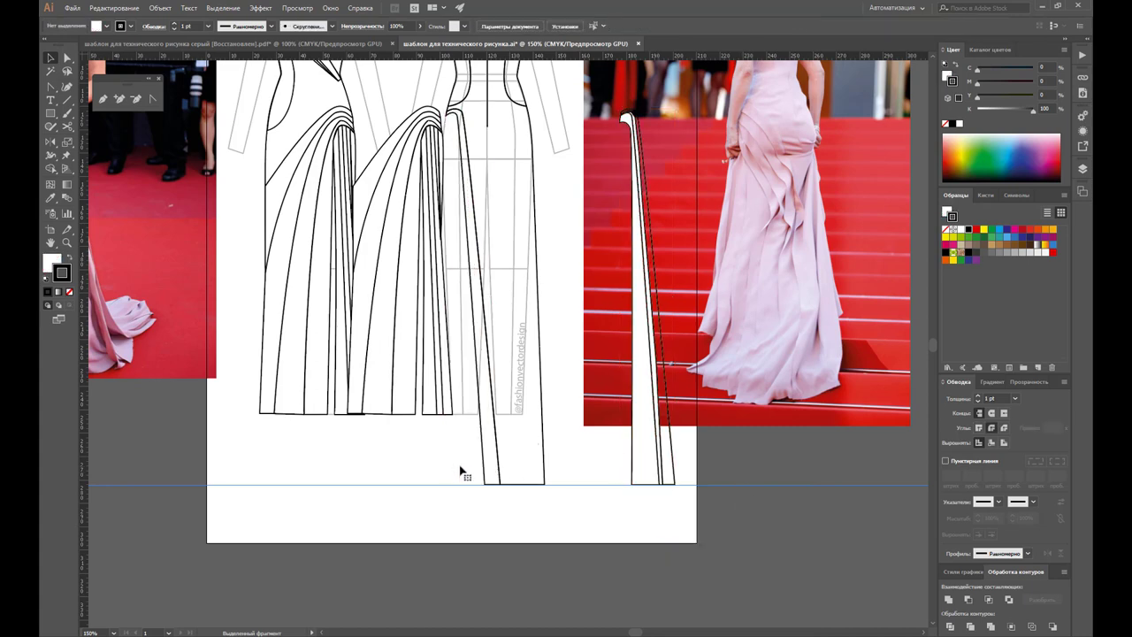
left_click_drag(650, 475, 470, 492)
key("ctrl+z")
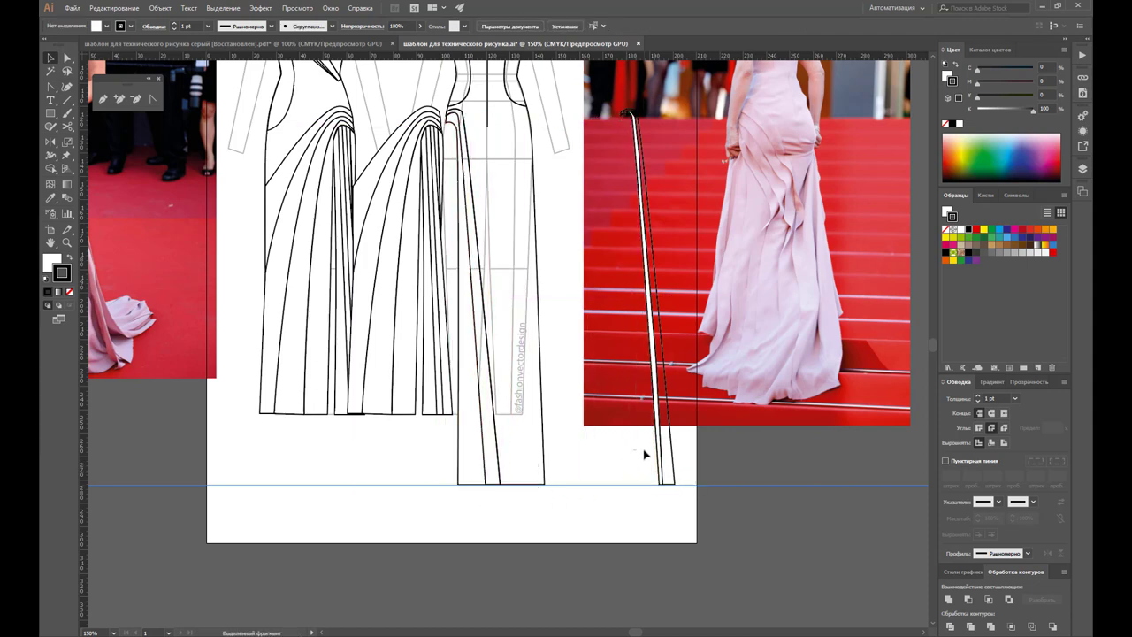
left_click(714, 469)
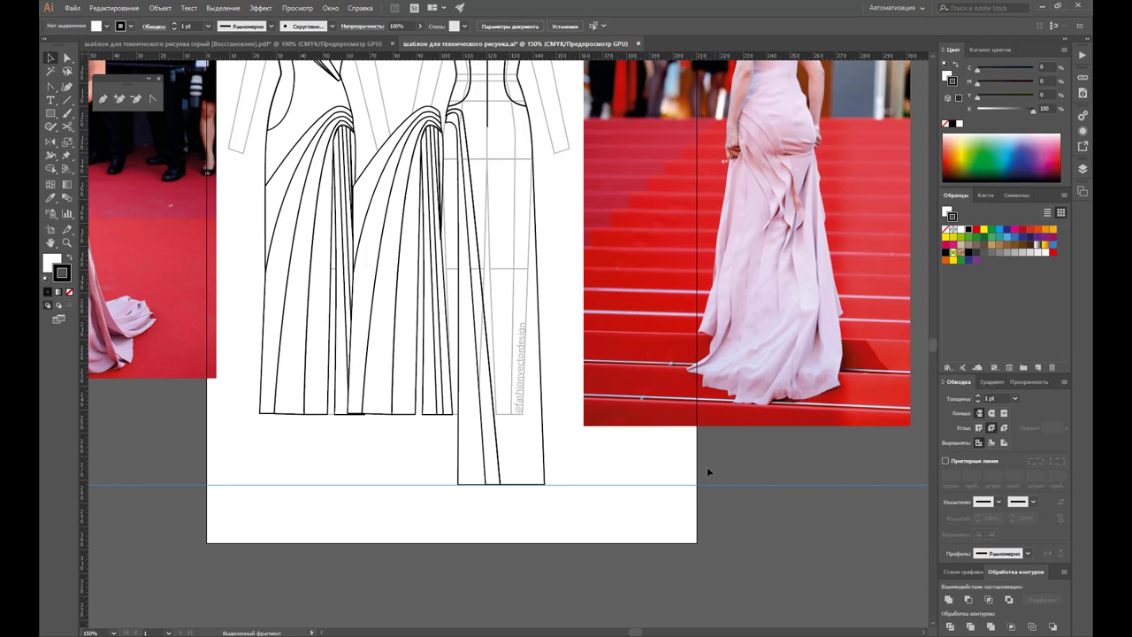
Step: Delete the copied draped pleat group from the back view and set the fill to None
left_click(442, 186)
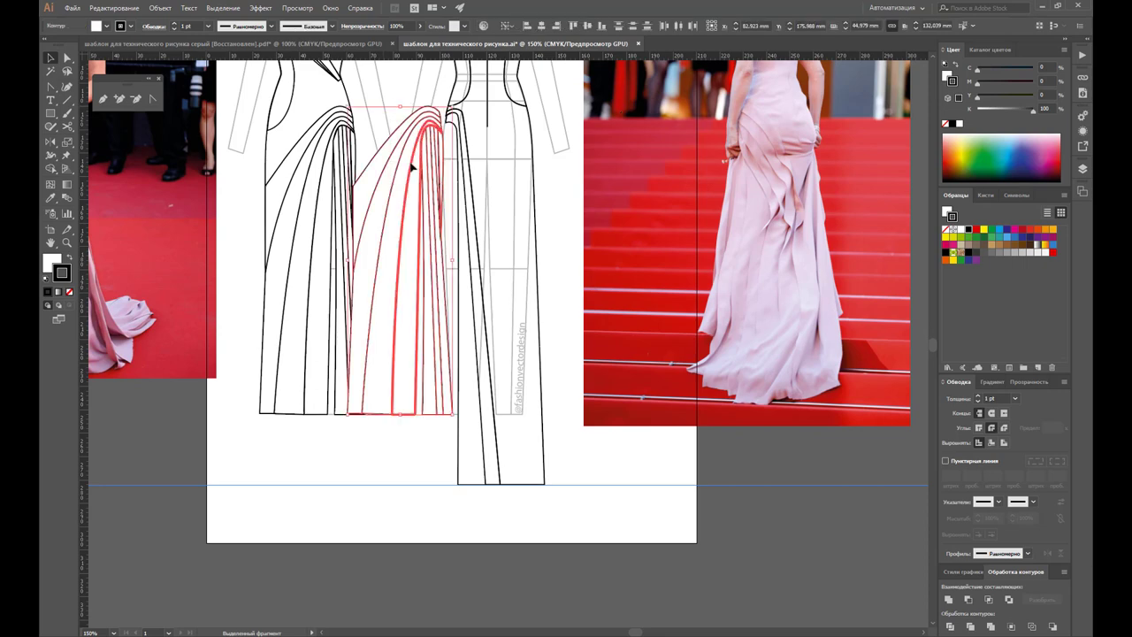
left_click(397, 93)
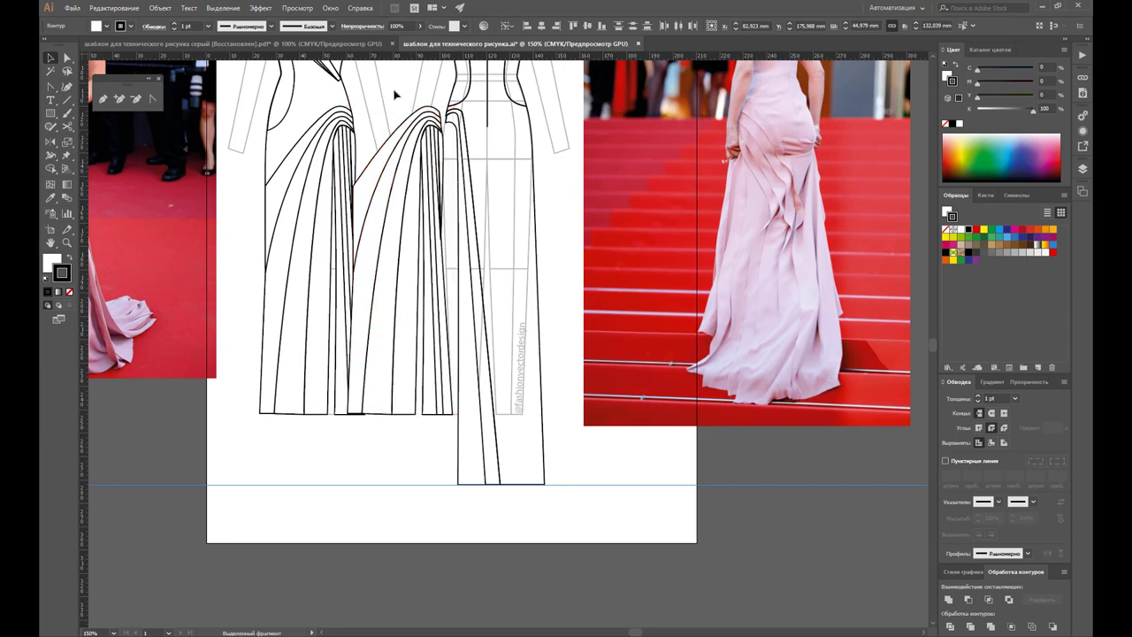
left_click(444, 189)
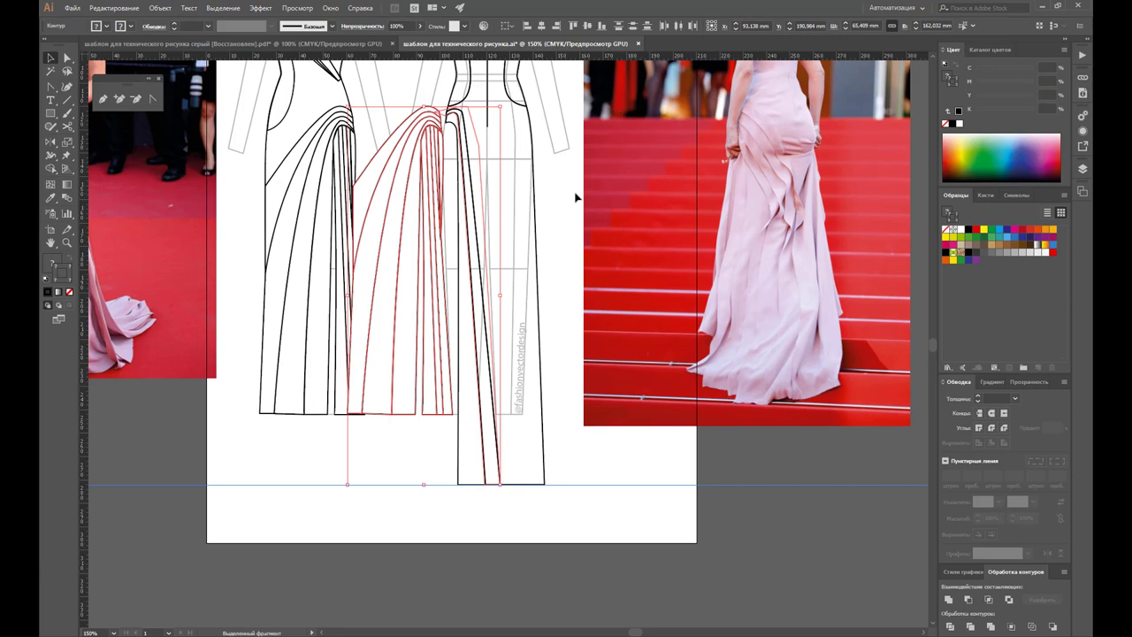
key("Delete")
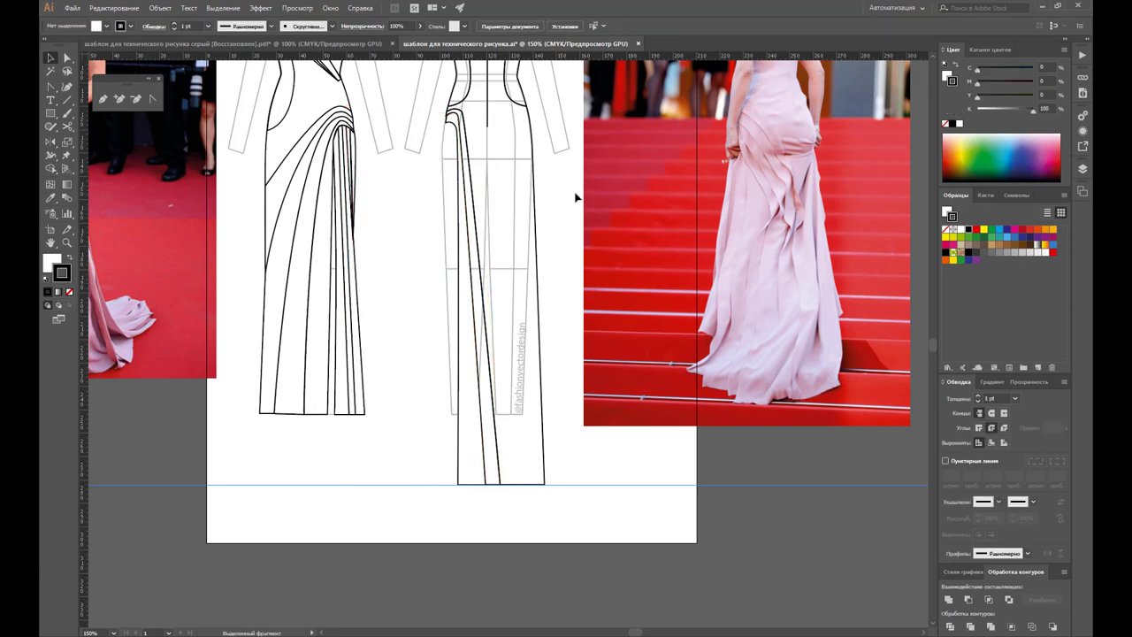
left_click(481, 262)
left_click(590, 259)
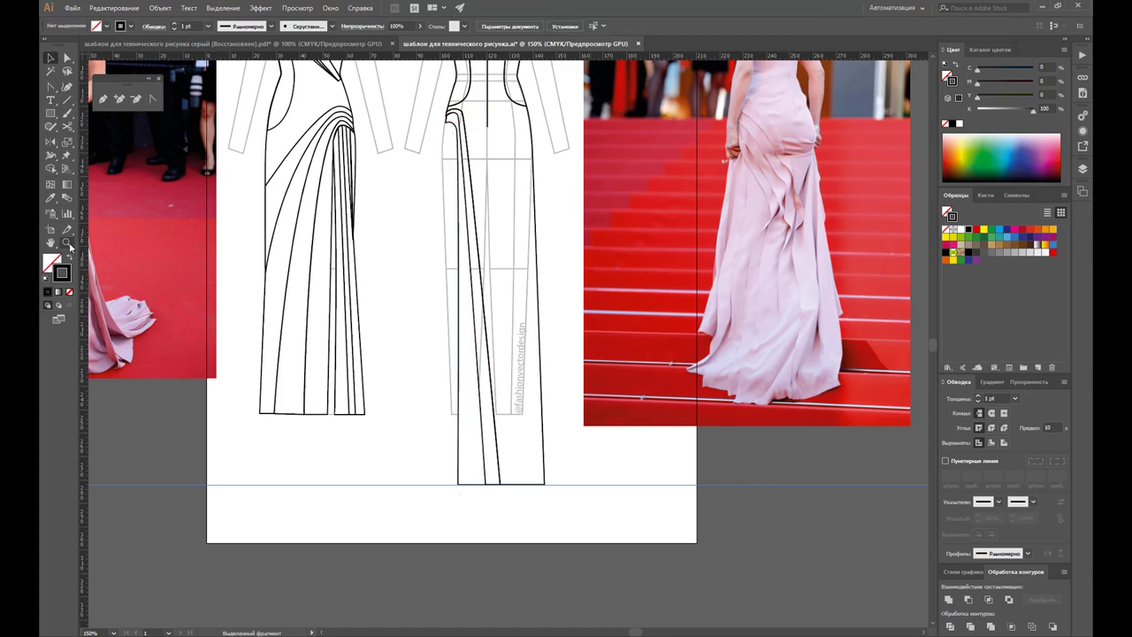
Step: Draw a narrow curved panel outline on the back view's left side from waist to hem
key("p")
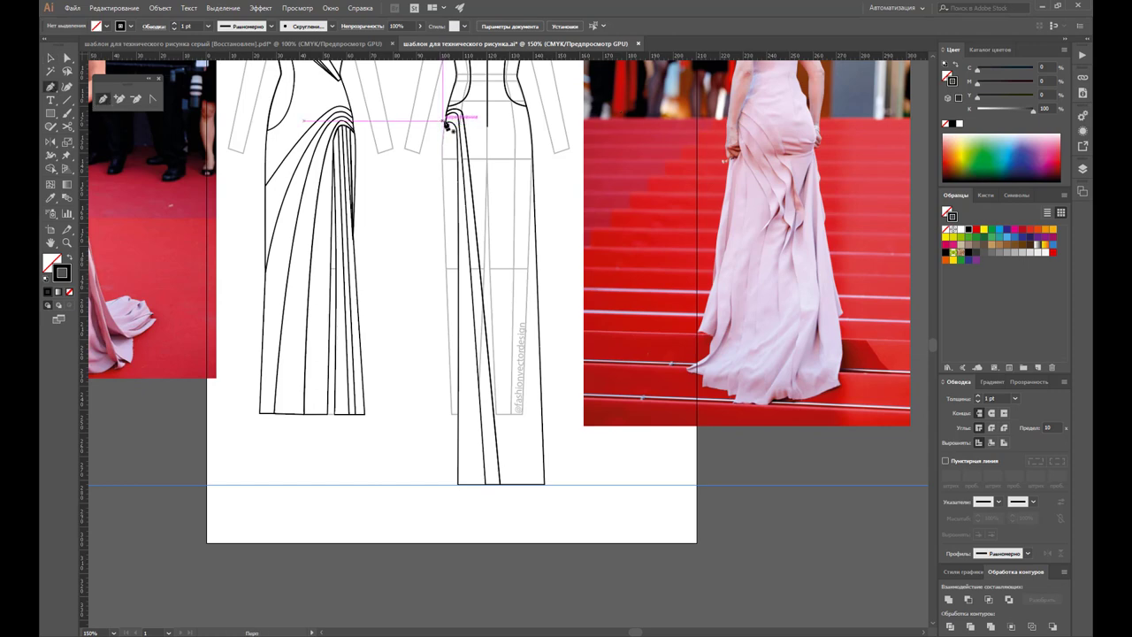
left_click(447, 127)
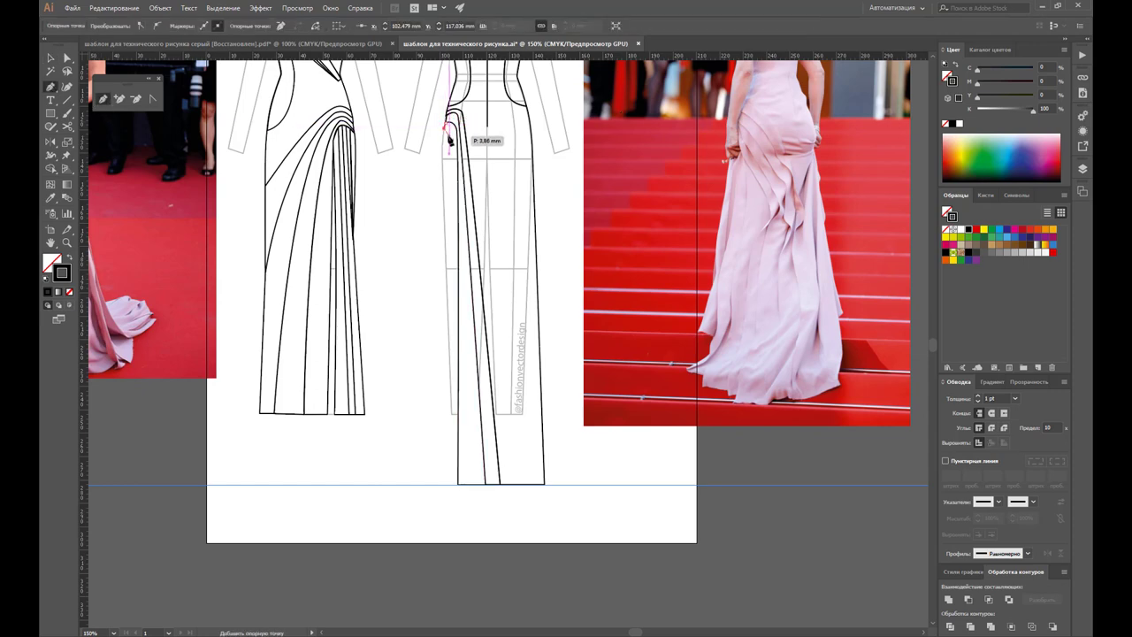
left_click_drag(449, 140, 452, 151)
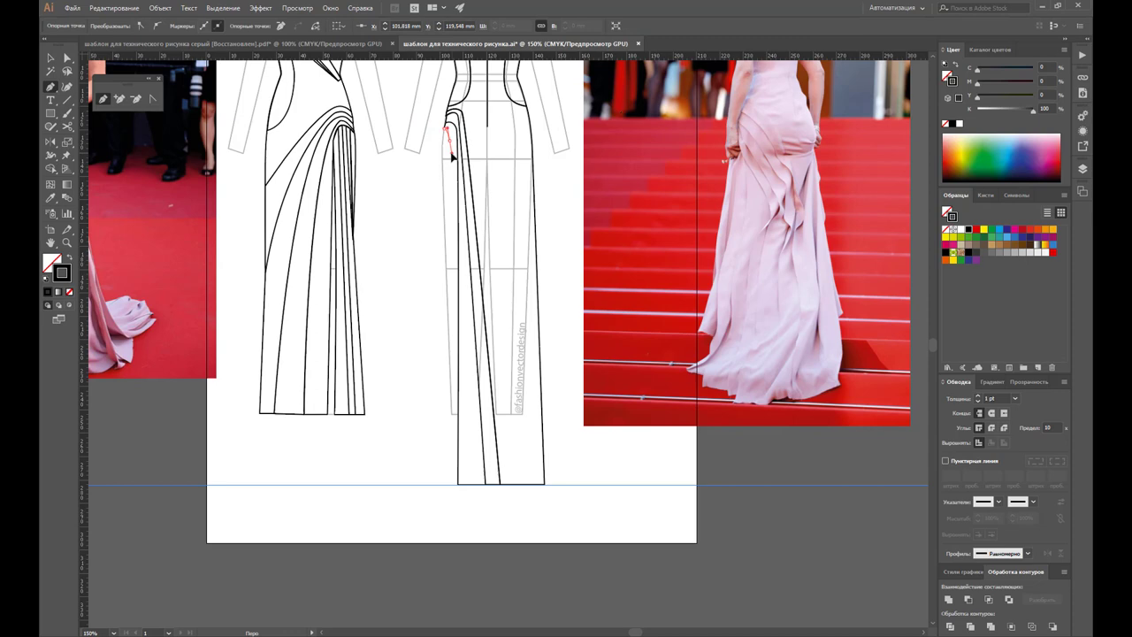
left_click(451, 154)
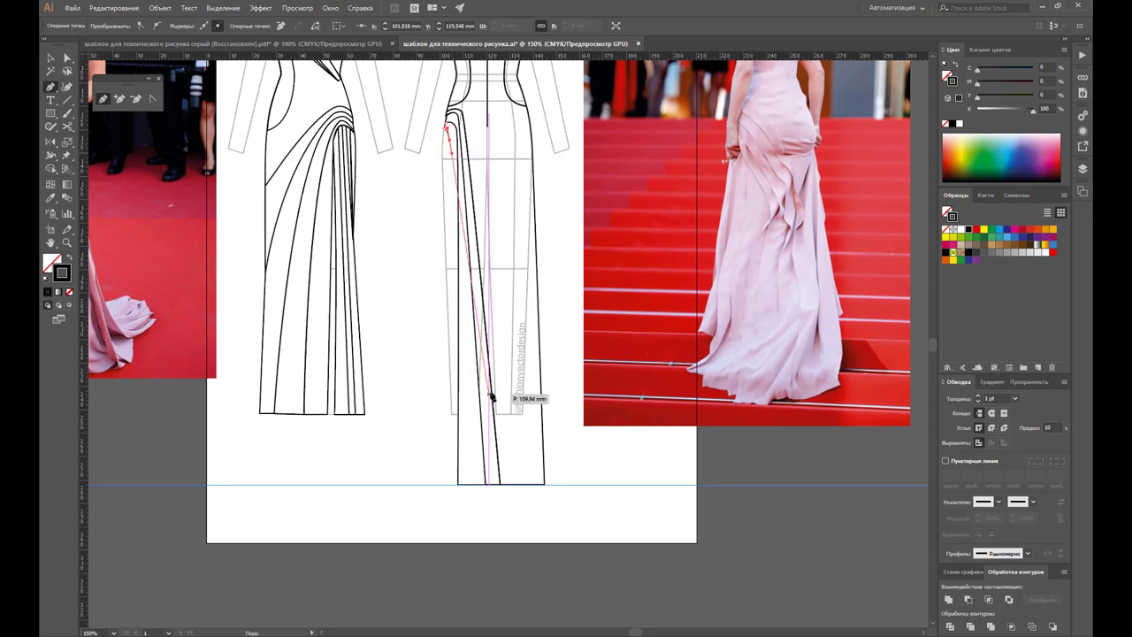
left_click(433, 485)
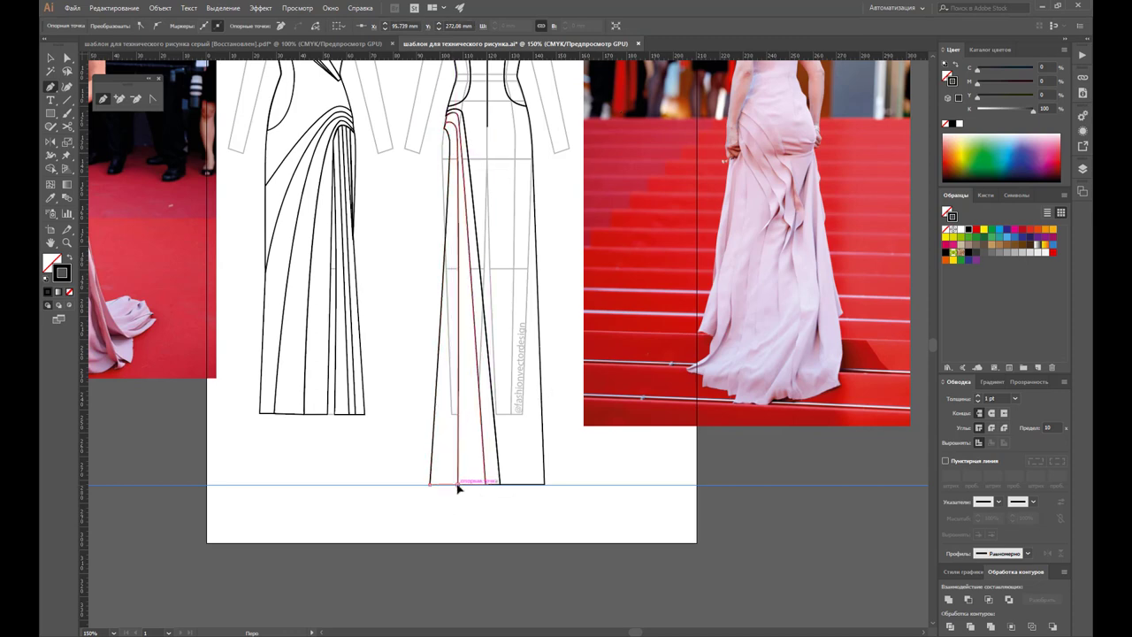
left_click(469, 474, "ctrl")
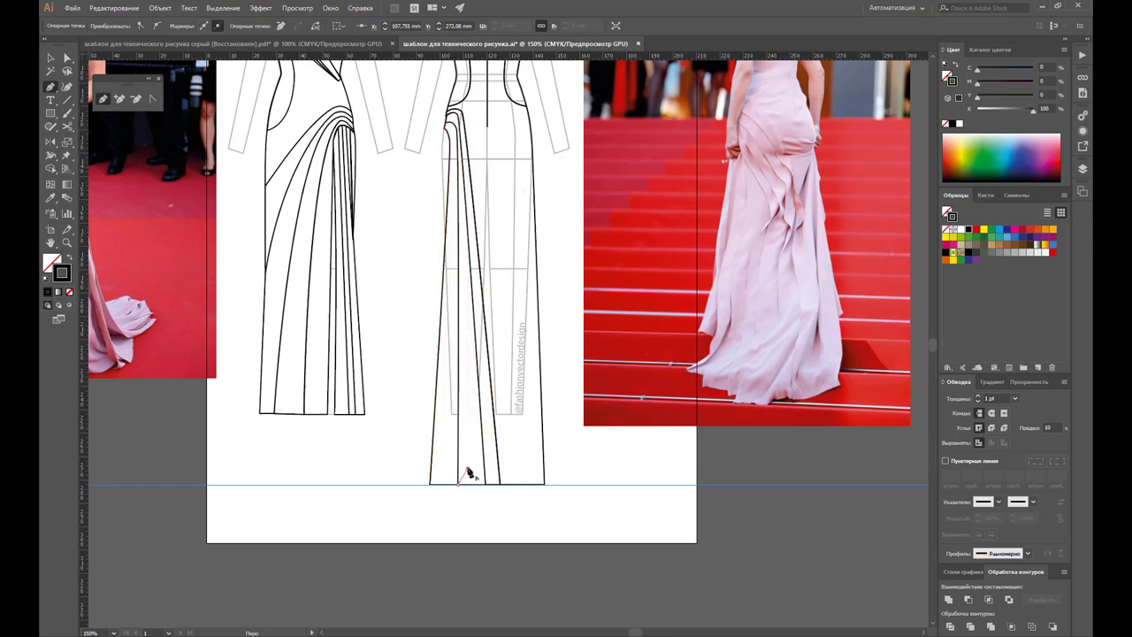
left_click(462, 202)
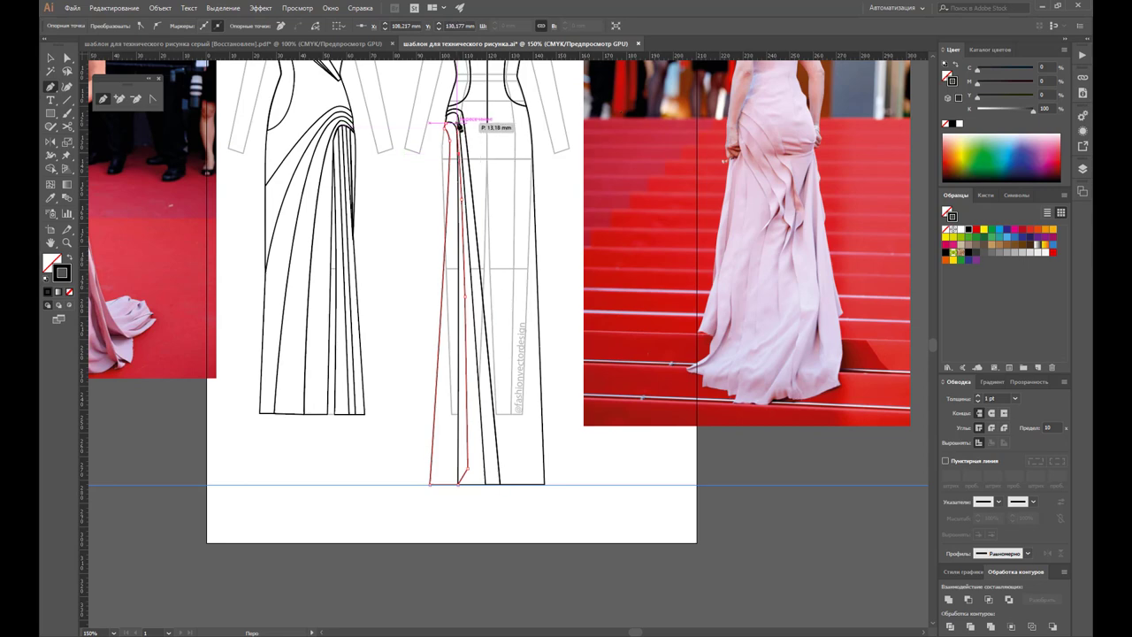
left_click(459, 126)
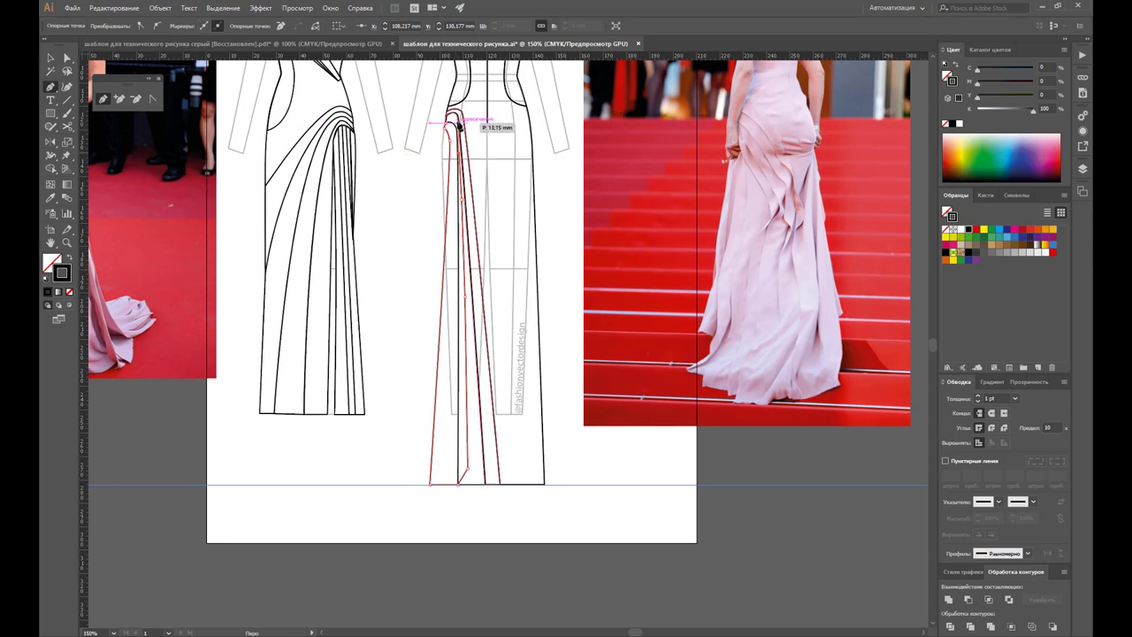
left_click_drag(459, 128, 452, 130)
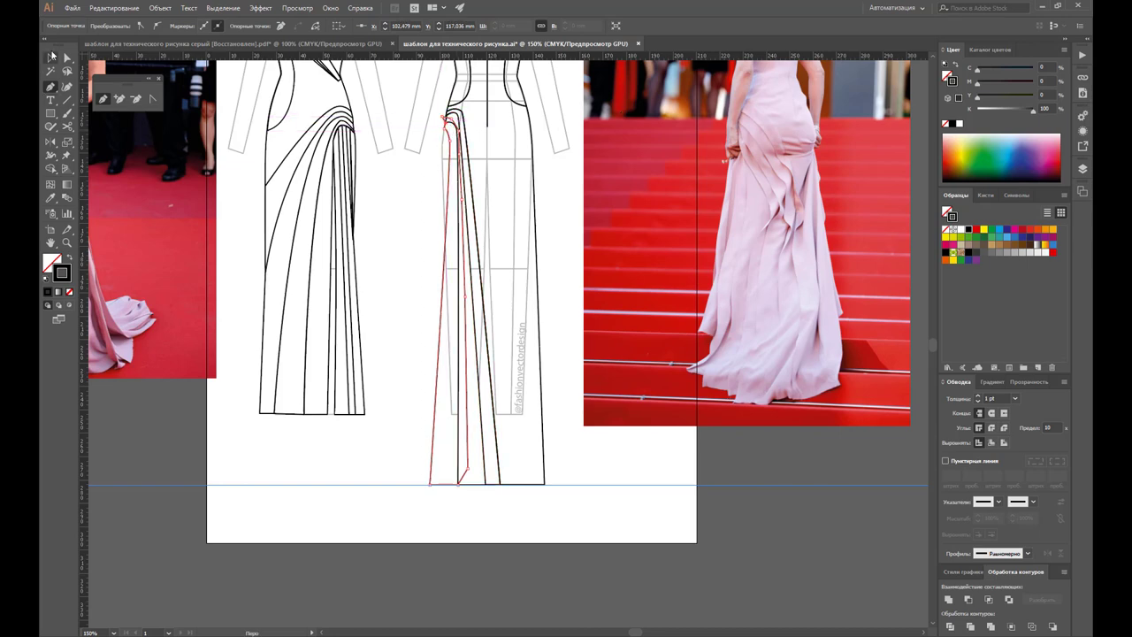
left_click(50, 58)
left_click(417, 412)
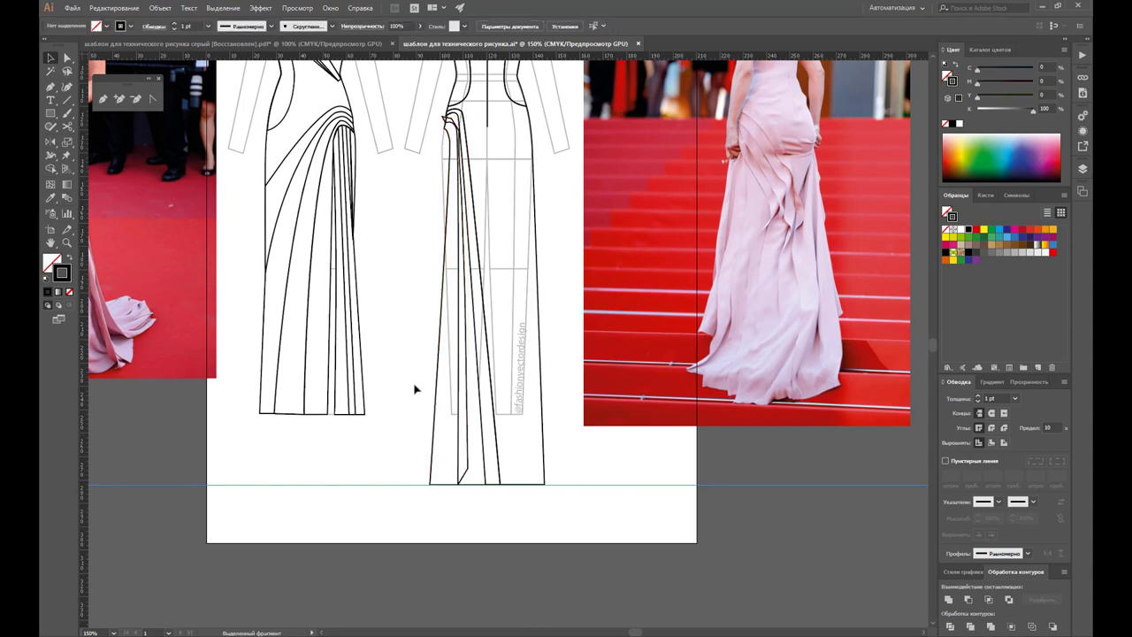
Step: Move the two left panel paths onto the photo and ungroup them
left_click(461, 466)
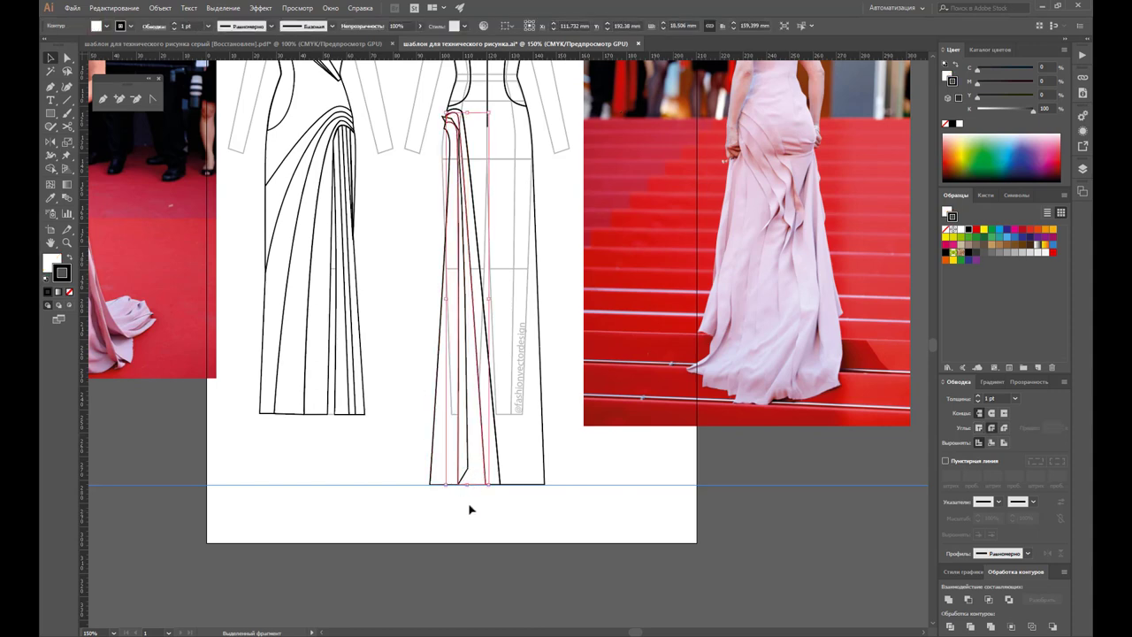
left_click(458, 468, "shift")
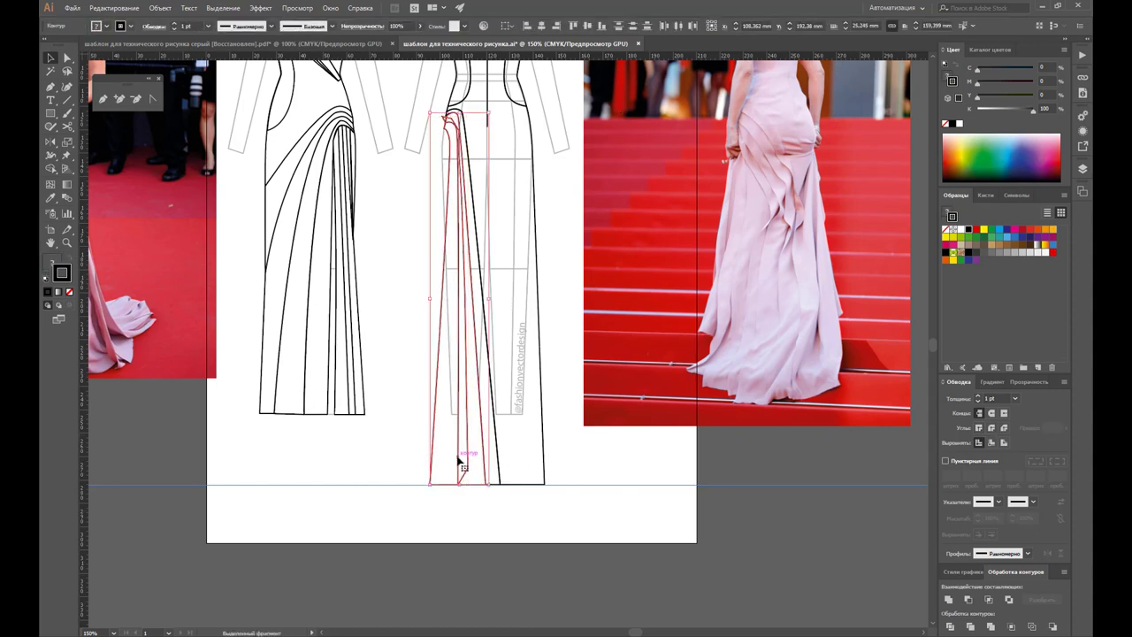
left_click_drag(461, 462, 625, 461)
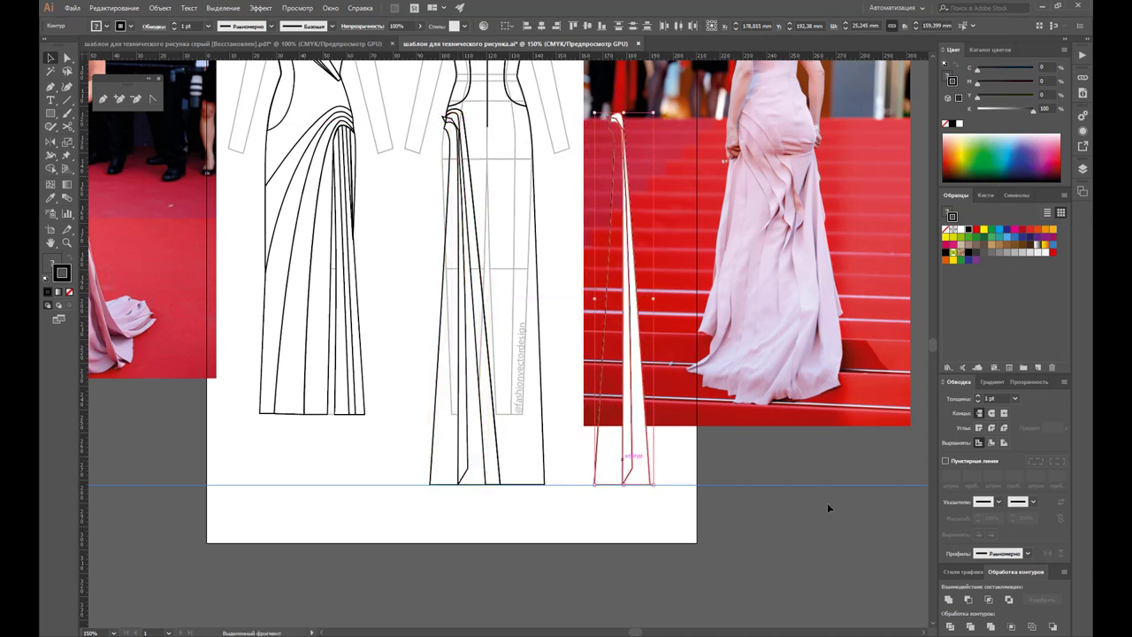
right_click(670, 399)
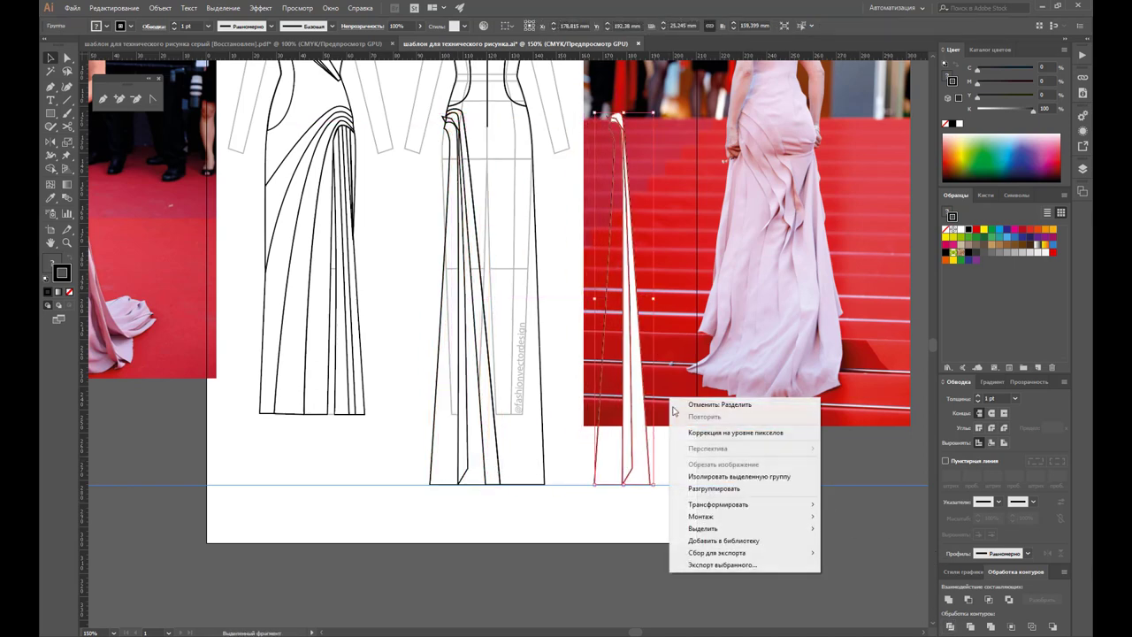
left_click(715, 488)
left_click(753, 450)
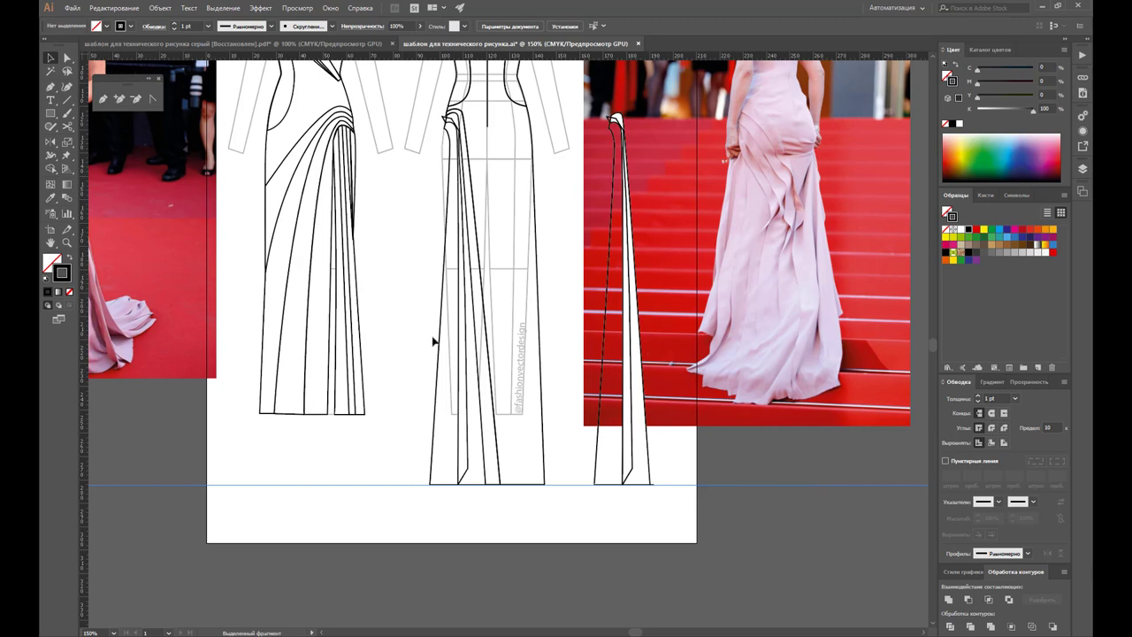
Step: Nudge the left back-view panel right and delete the leftover panel copy on the photo
left_click(443, 366)
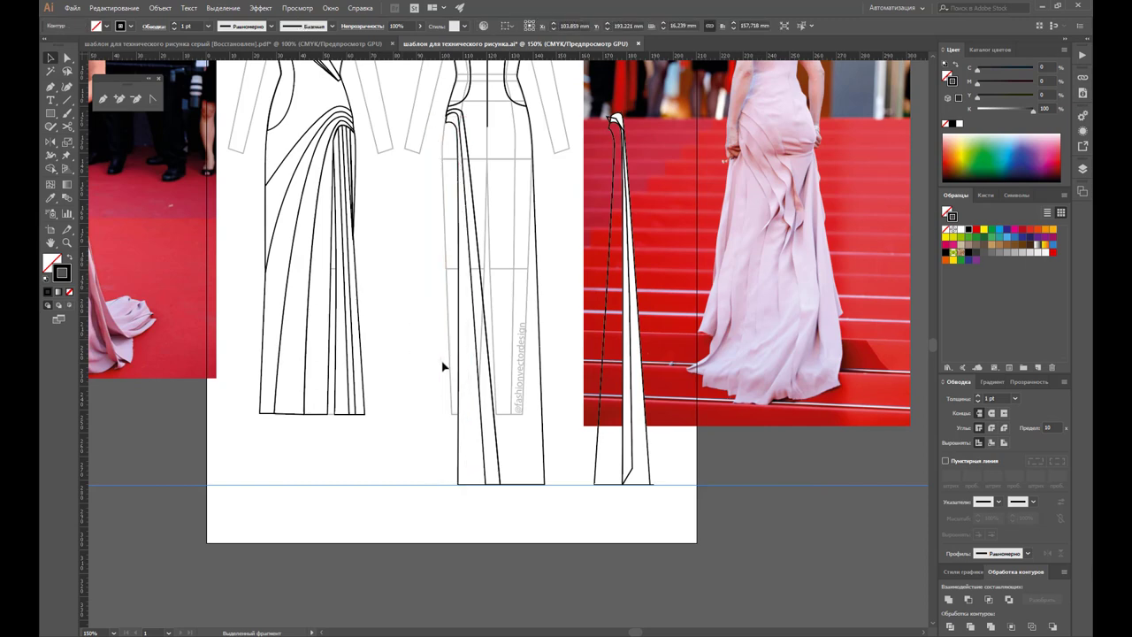
left_click_drag(443, 366, 457, 366)
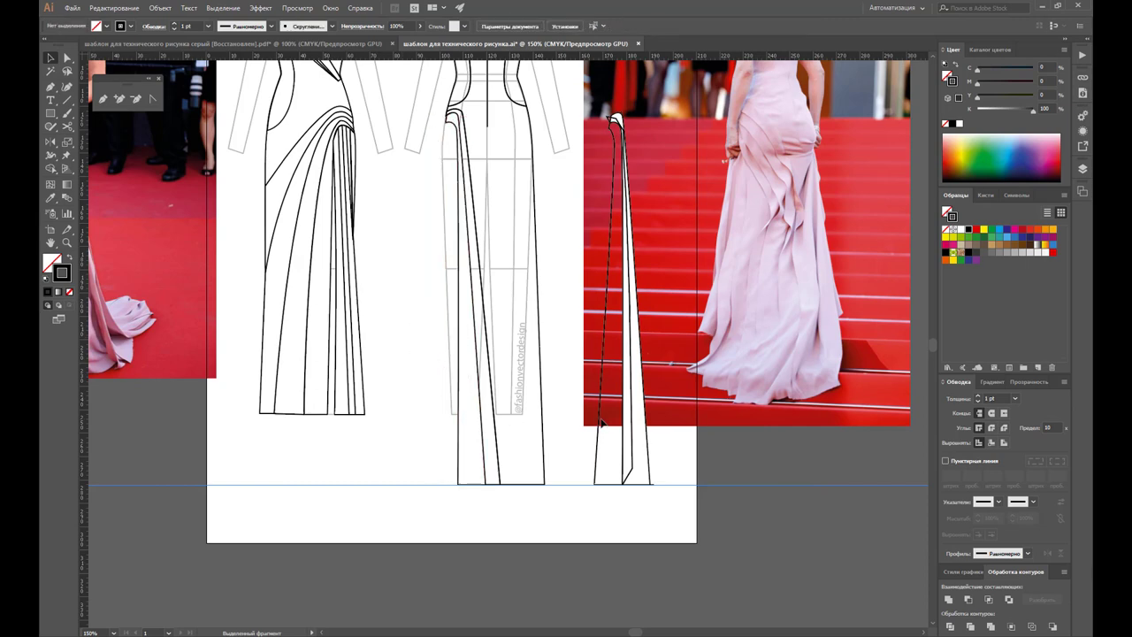
left_click_drag(601, 424, 434, 413)
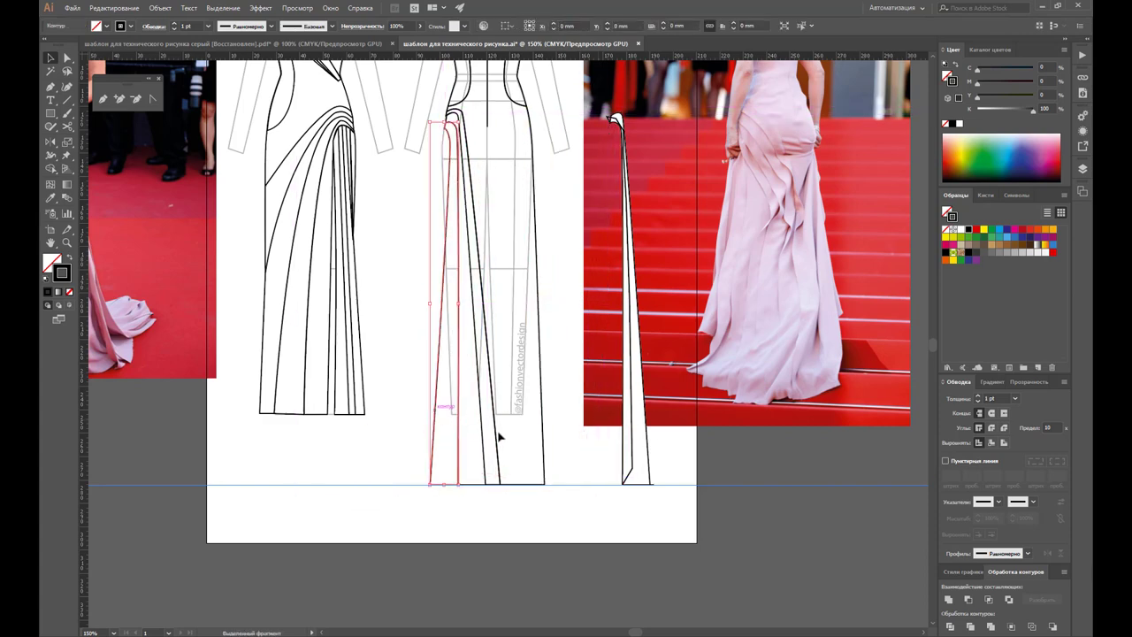
key("ctrl+z")
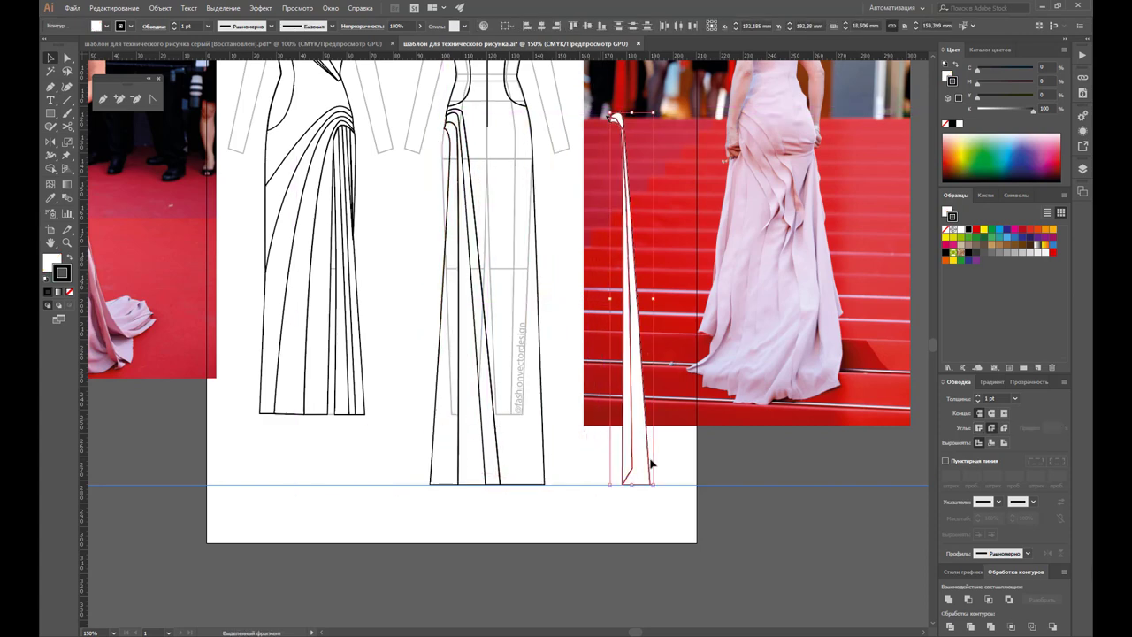
key("Delete")
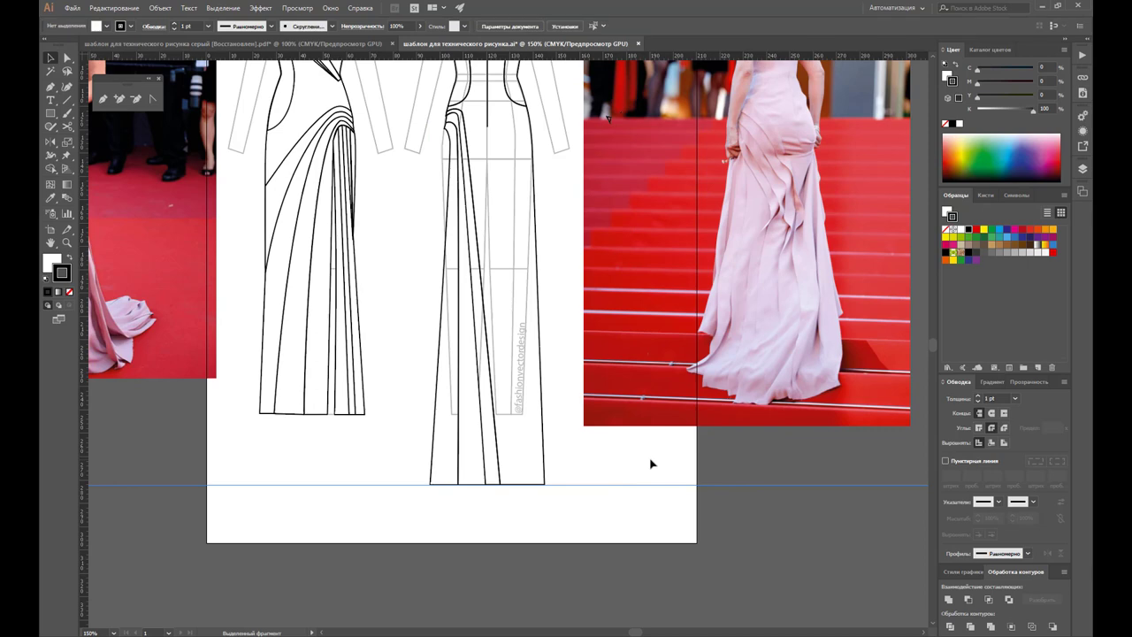
scroll(823, 343, "up", 3)
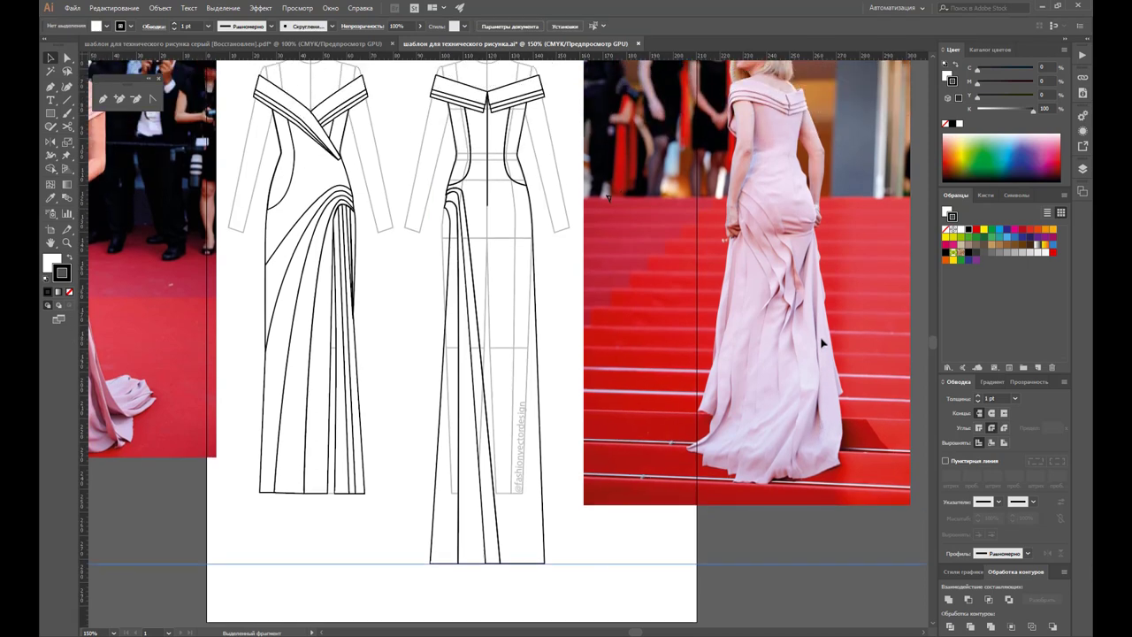
scroll(415, 478, "up", 2)
scroll(433, 522, "down", 1)
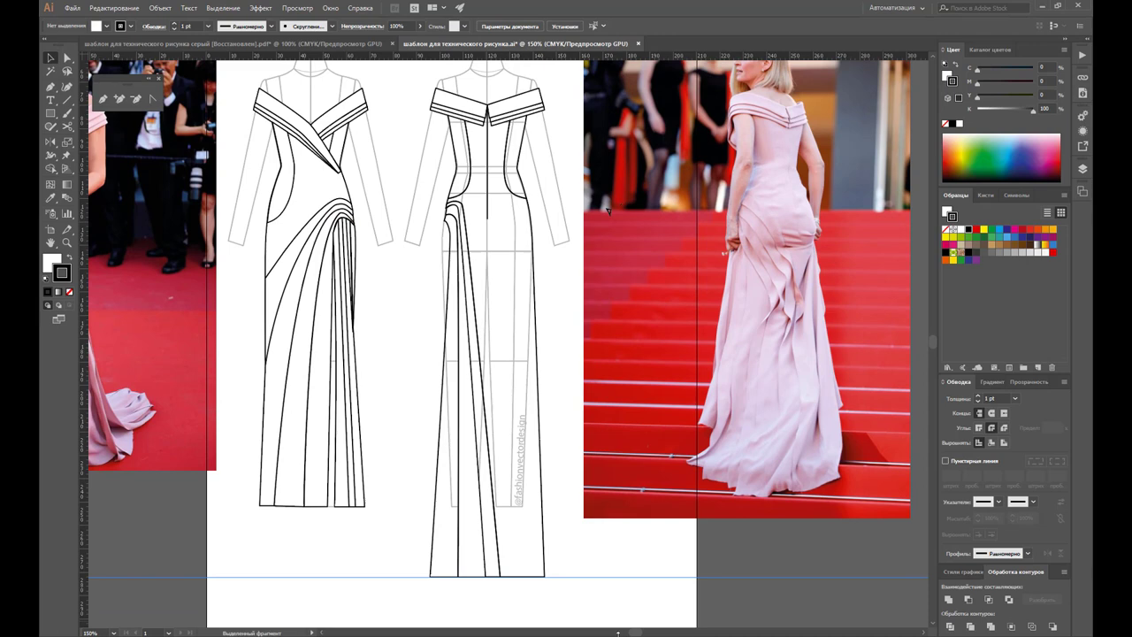
left_click_drag(635, 633, 630, 632)
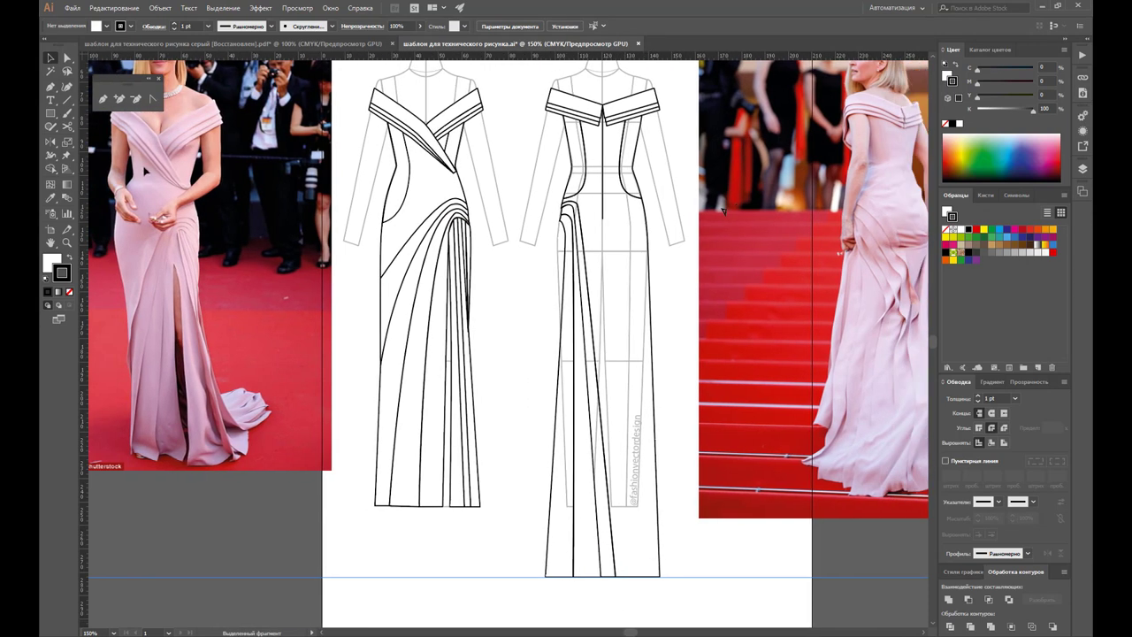
scroll(724, 211, "left", 6)
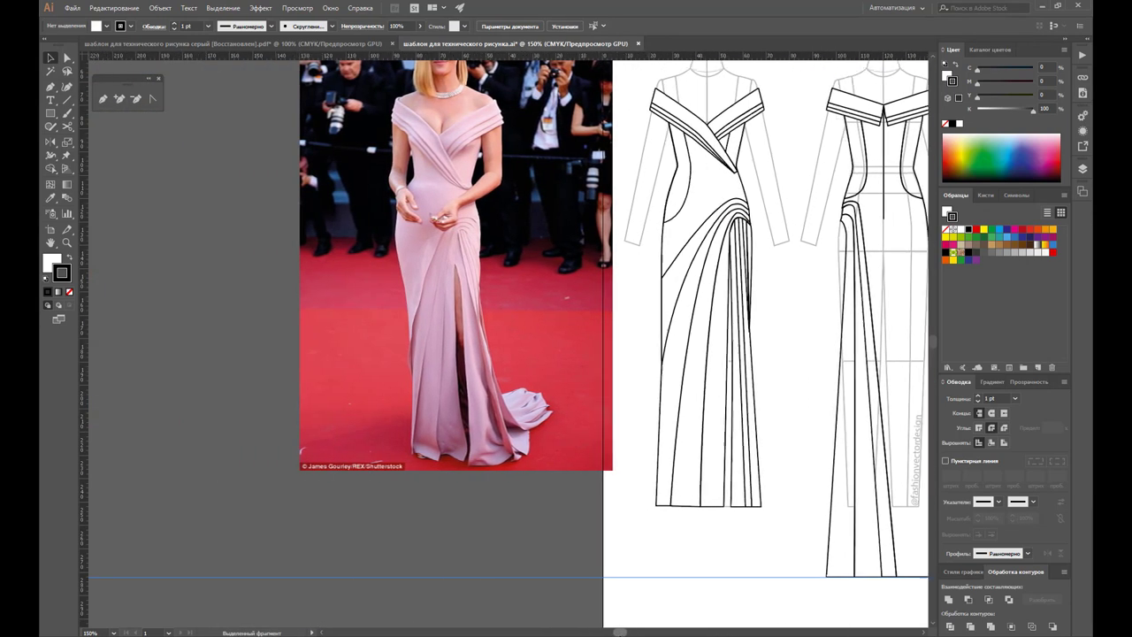
scroll(530, 328, "right", 2)
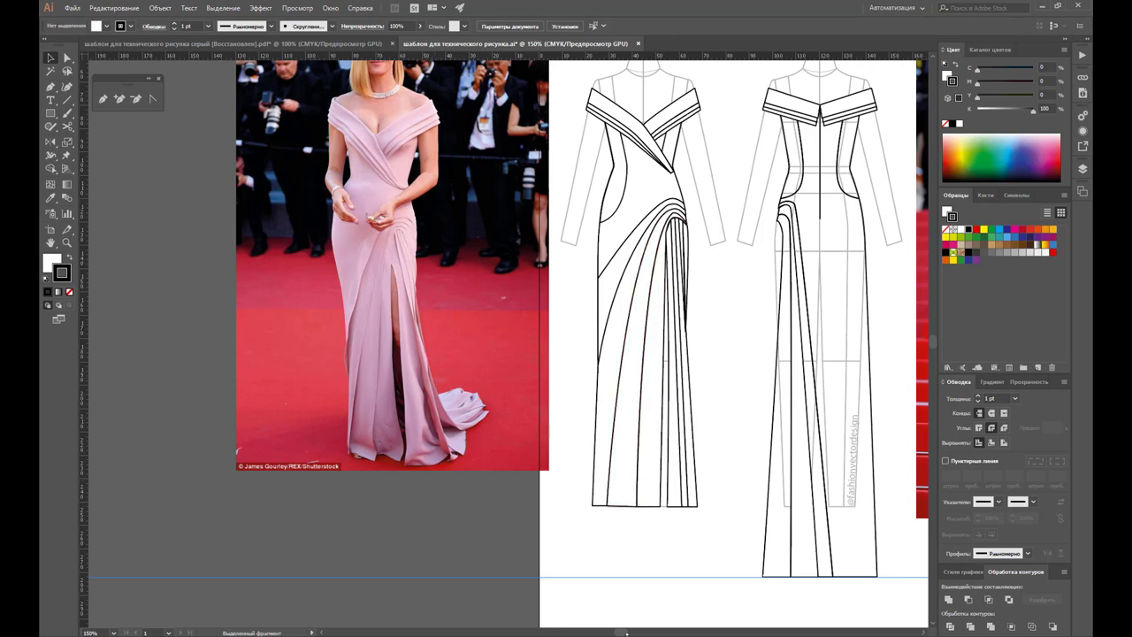
scroll(685, 211, "right", 6)
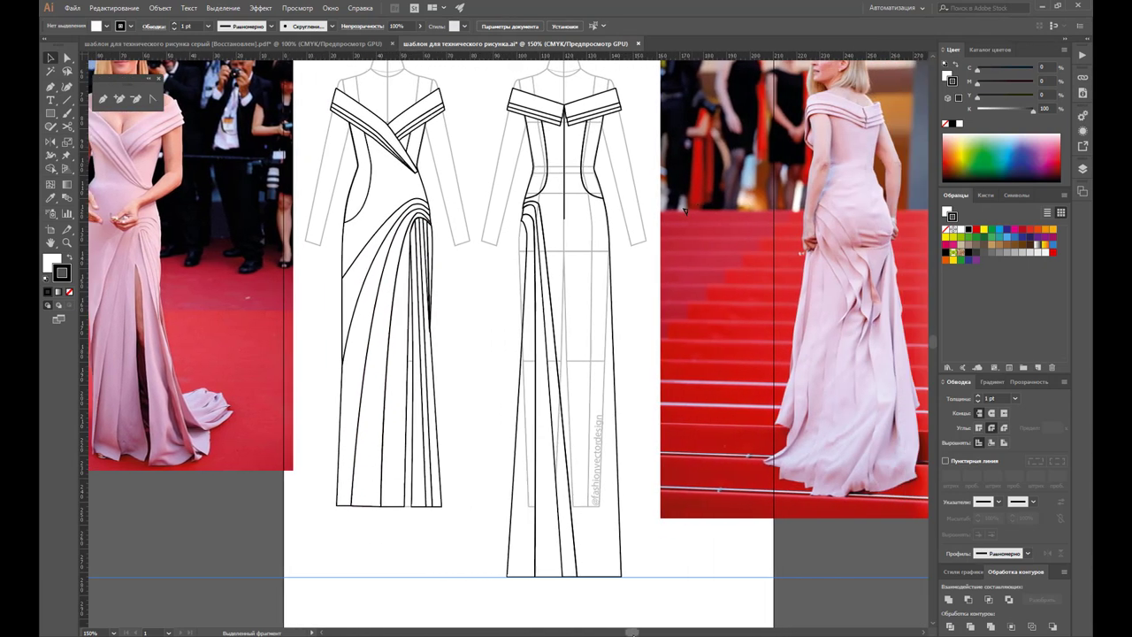
left_click(67, 242)
Step: Zoom in on the left hip drape and shift fold anchors to straighten the lowest fold
left_click(578, 261)
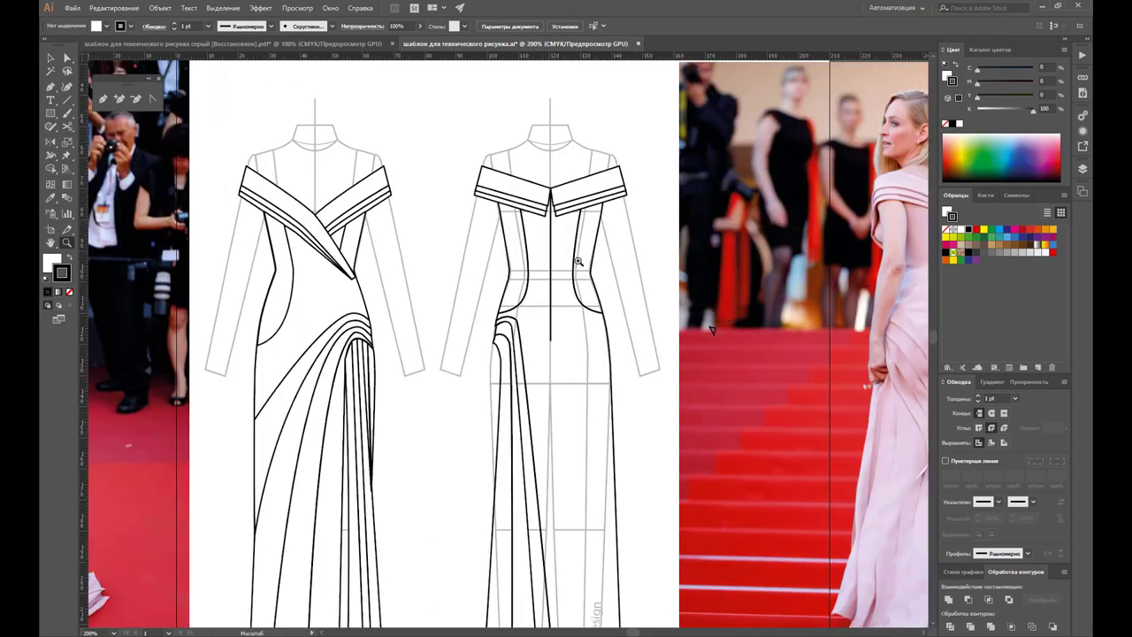
left_click(535, 357)
left_click(498, 323)
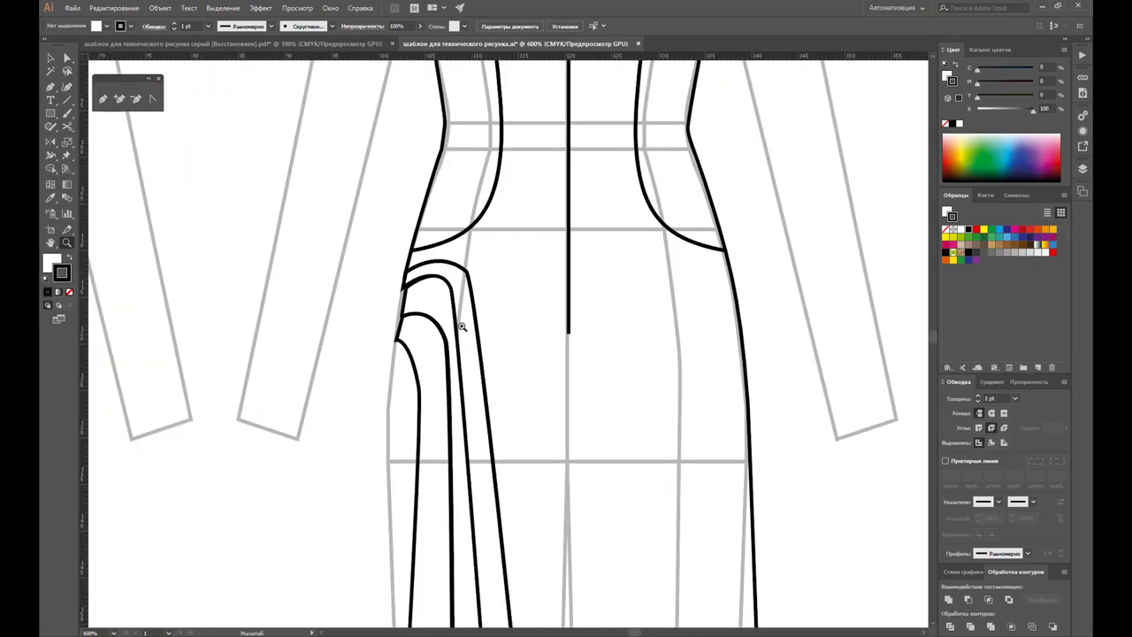
left_click(462, 326)
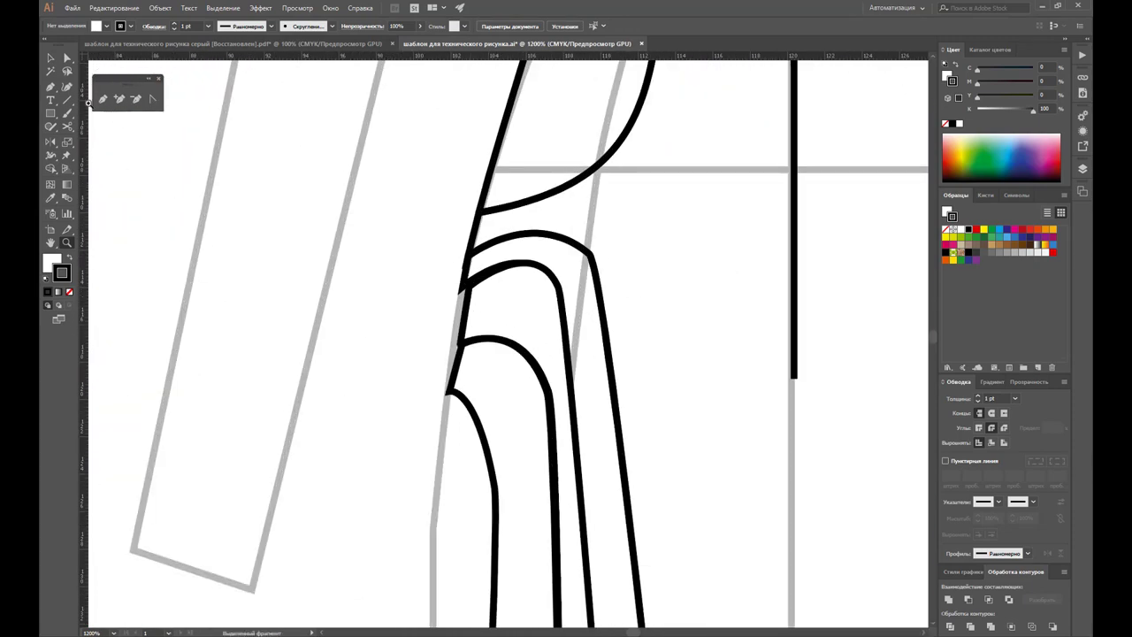
left_click(66, 56)
left_click_drag(465, 294, 461, 291)
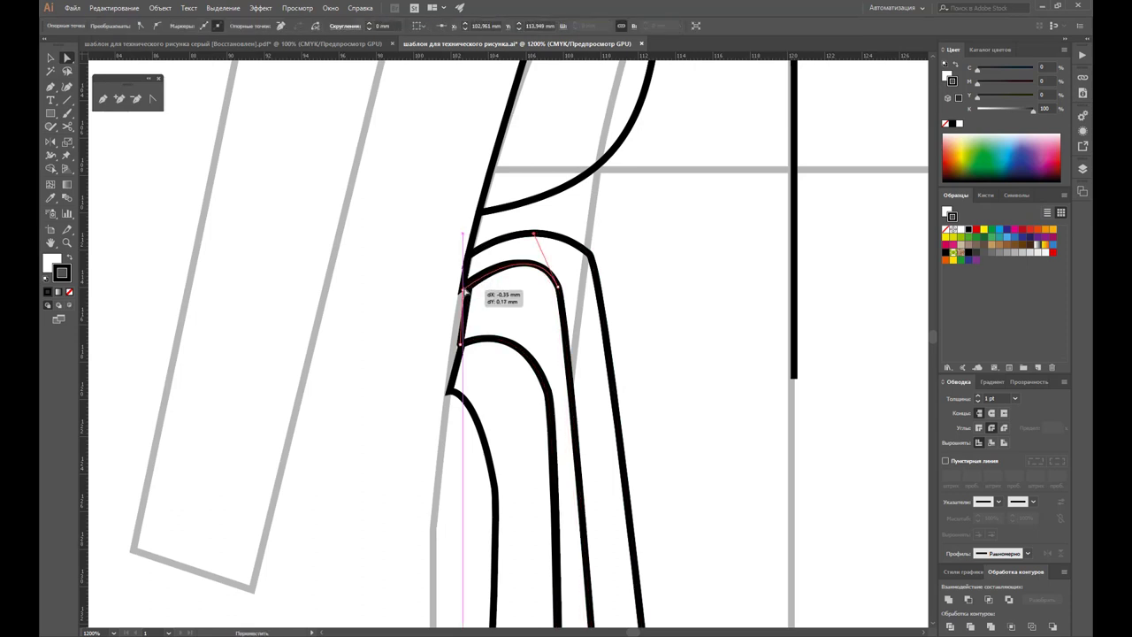
left_click(461, 297)
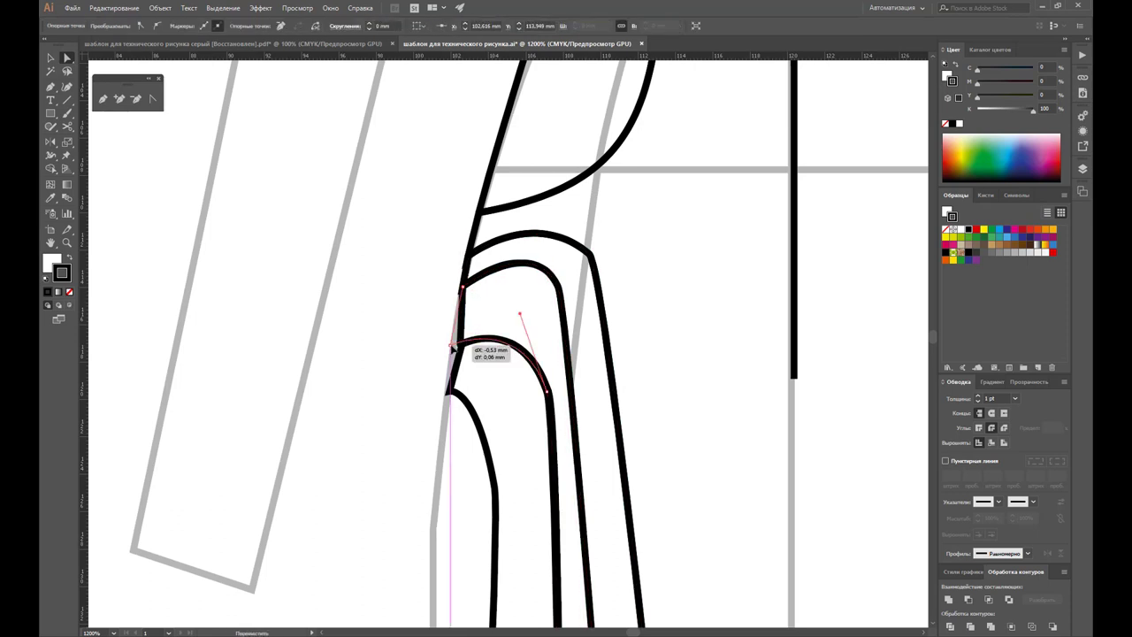
left_click(458, 347)
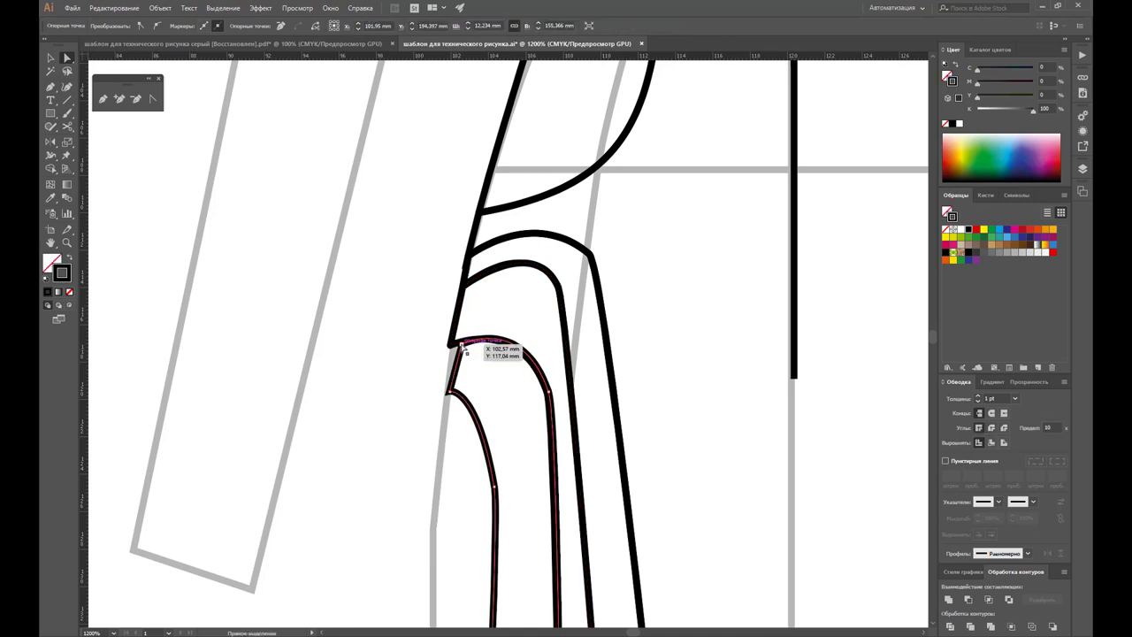
left_click_drag(462, 347, 456, 345)
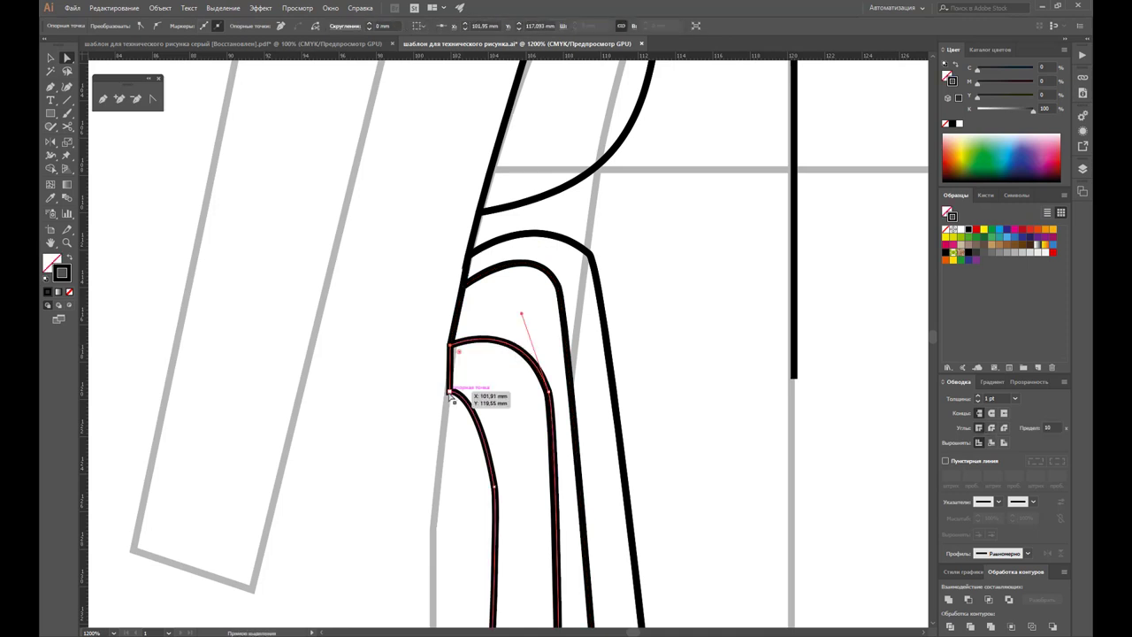
left_click_drag(450, 390, 443, 393)
scroll(523, 366, "down", 2)
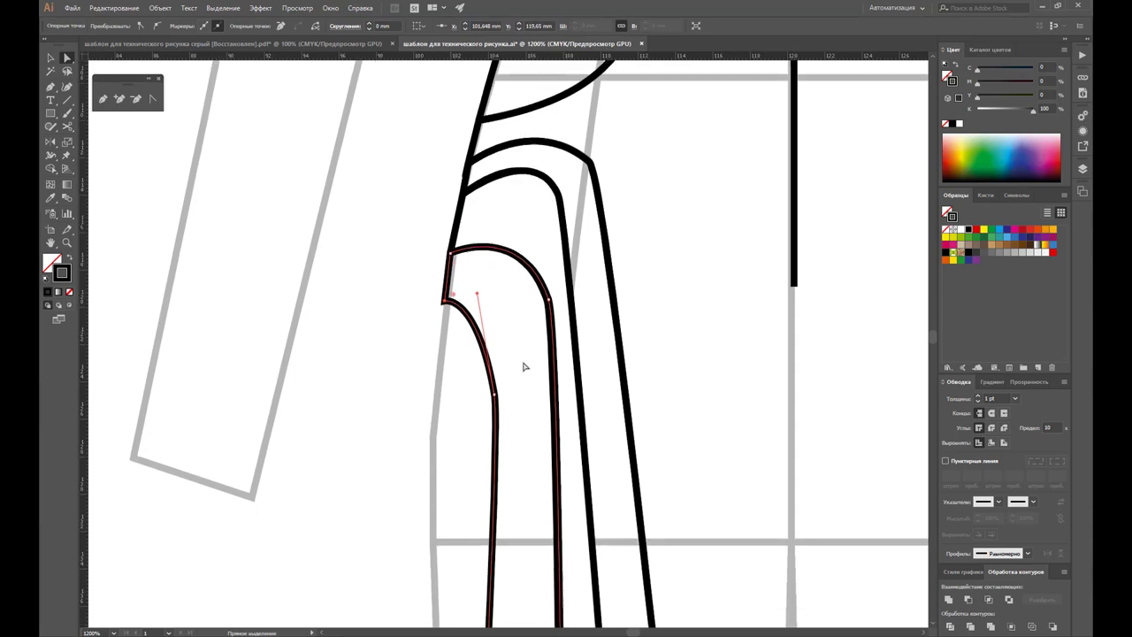
scroll(524, 366, "down", 2)
Step: Zoom out to the whole sheet, deselect, and start a new path at the back-view hip
key("z")
left_click(620, 457, "alt")
left_click(620, 458, "alt")
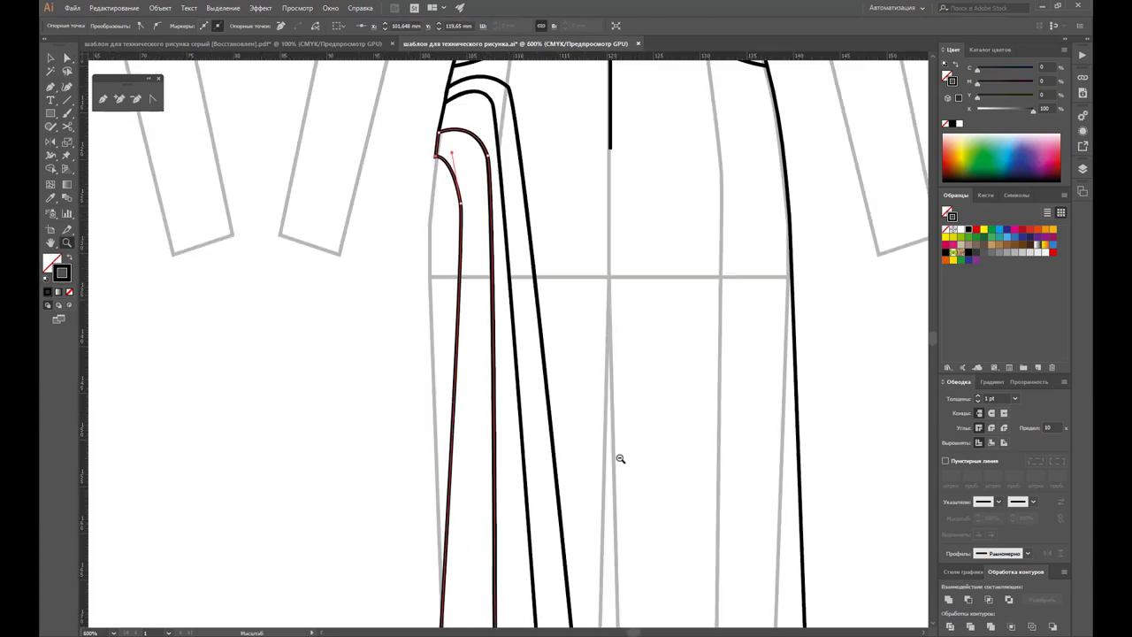
left_click(614, 404, "alt")
left_click(614, 404, "alt")
left_click(463, 329, "alt")
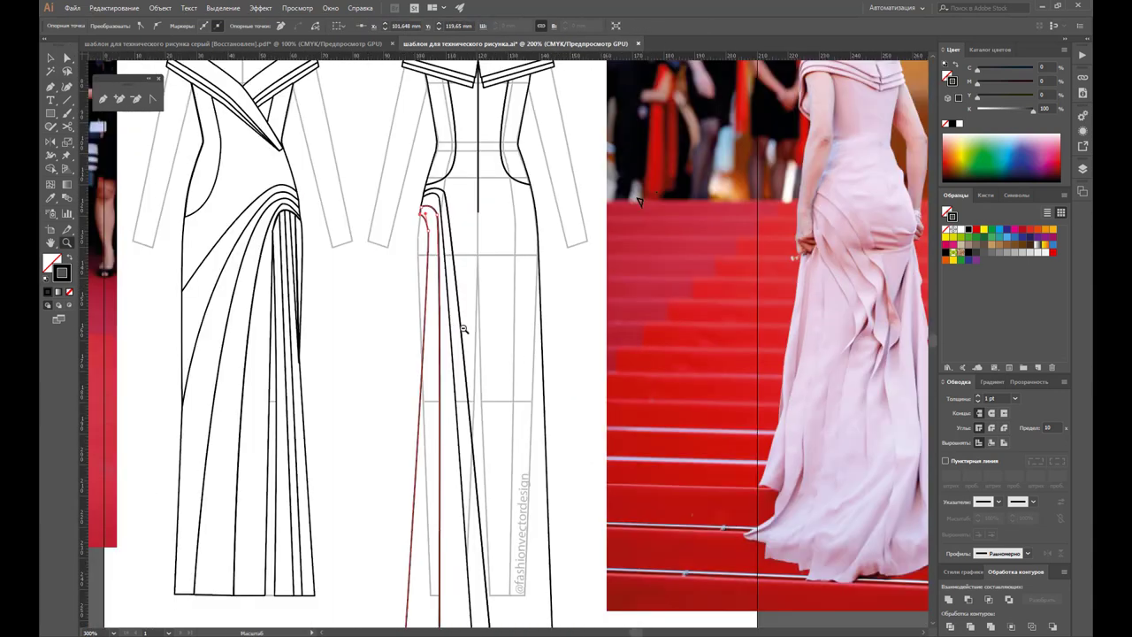
scroll(529, 322, "down", 2)
scroll(529, 324, "down", 1)
scroll(531, 329, "down", 2)
left_click(541, 318, "alt")
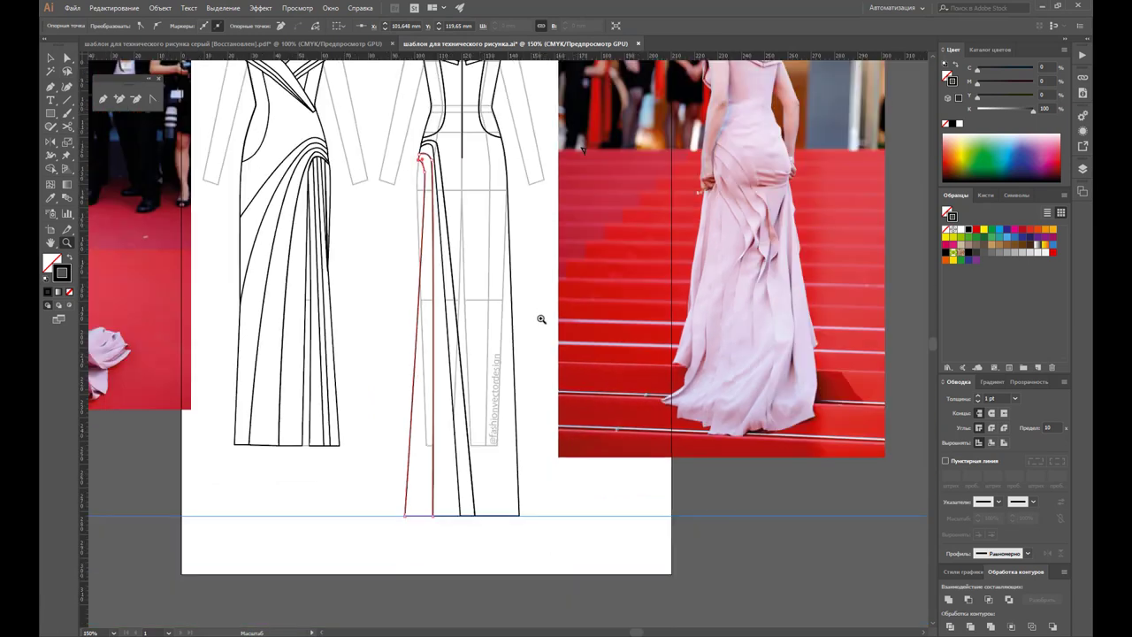
key("v")
left_click(383, 212)
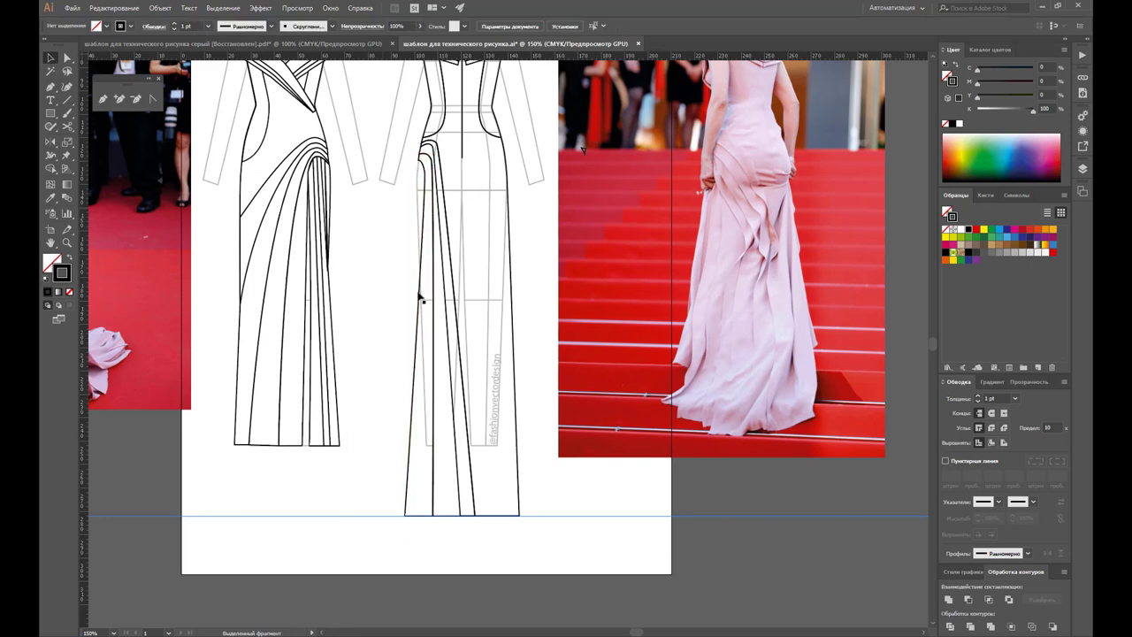
left_click(102, 98)
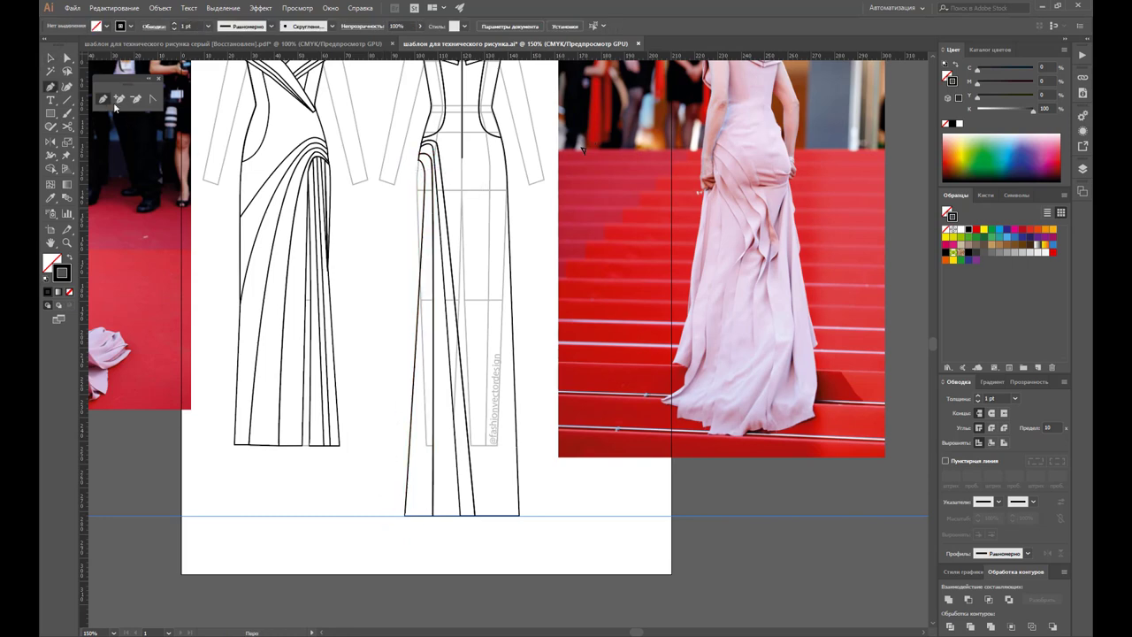
left_click(418, 158)
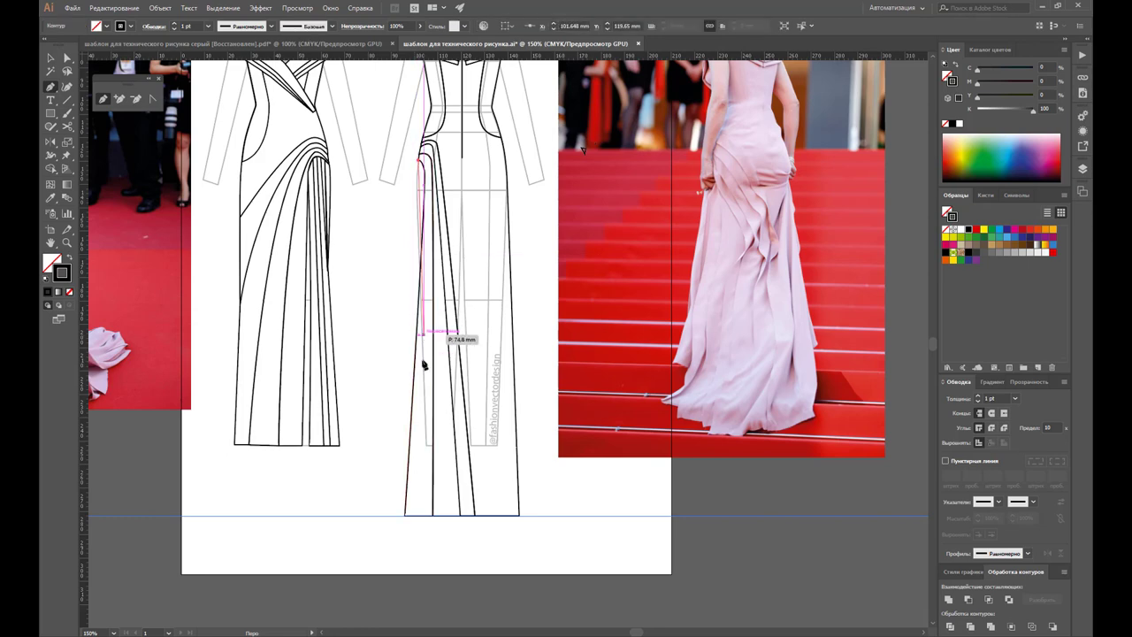
Step: Draw the panel line from the hip drape down to the hem and back up the seam
left_click(417, 265)
left_click(416, 289)
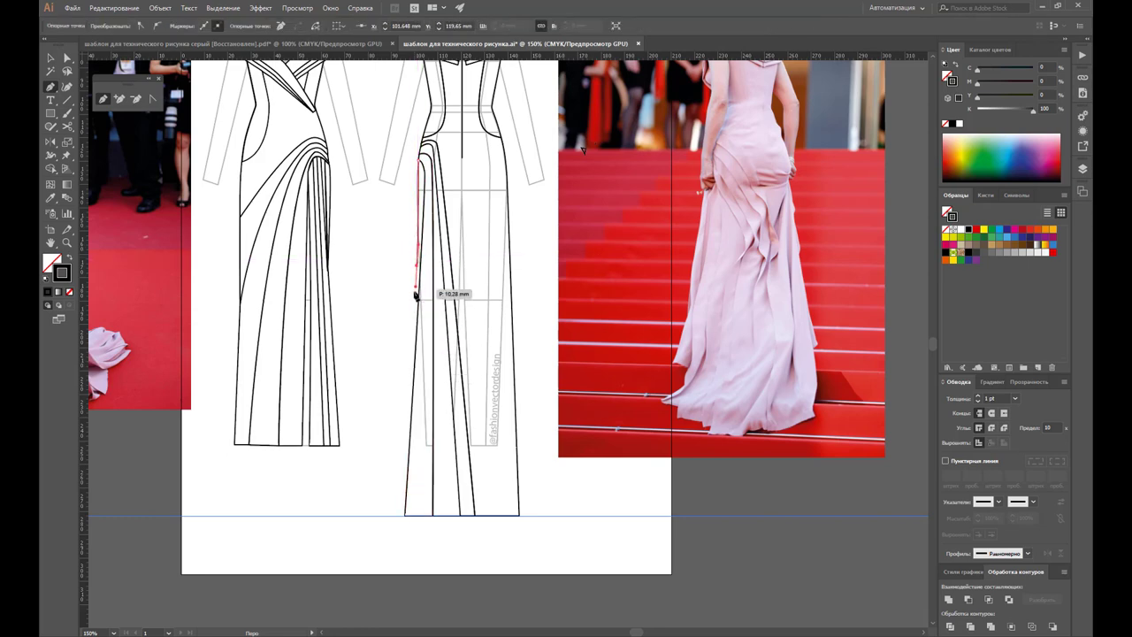
left_click(396, 515)
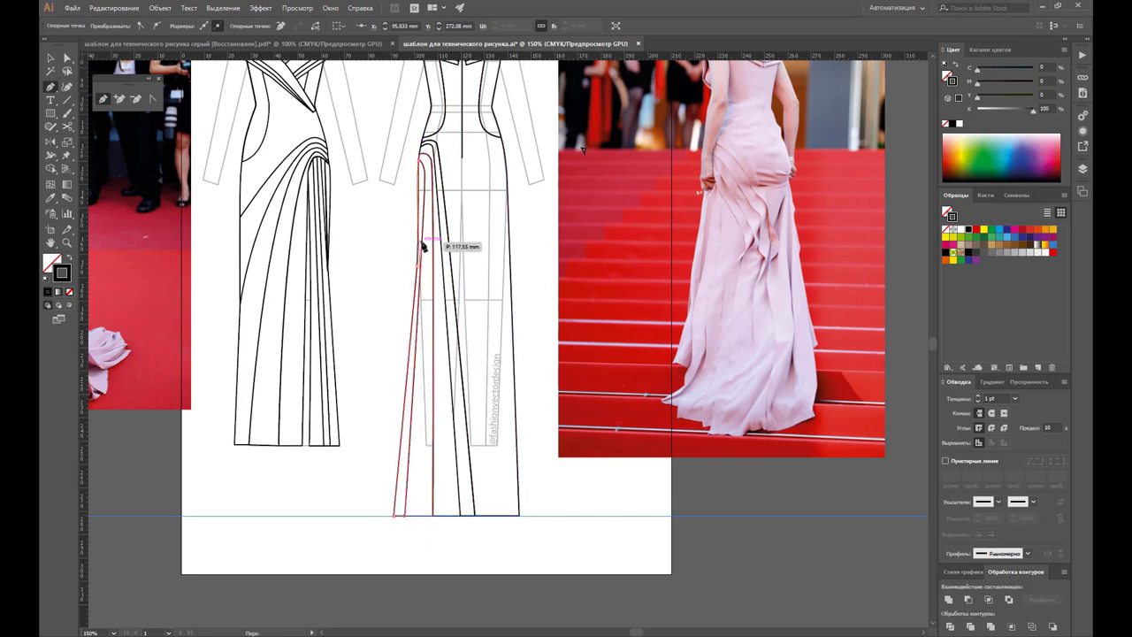
left_click(424, 165)
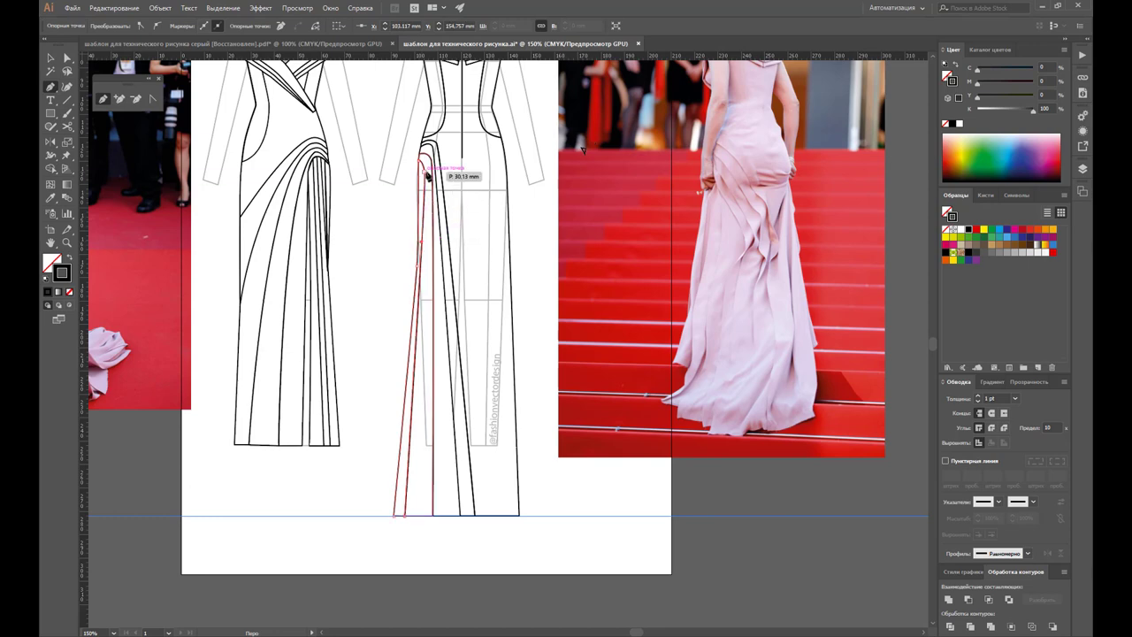
left_click(420, 163)
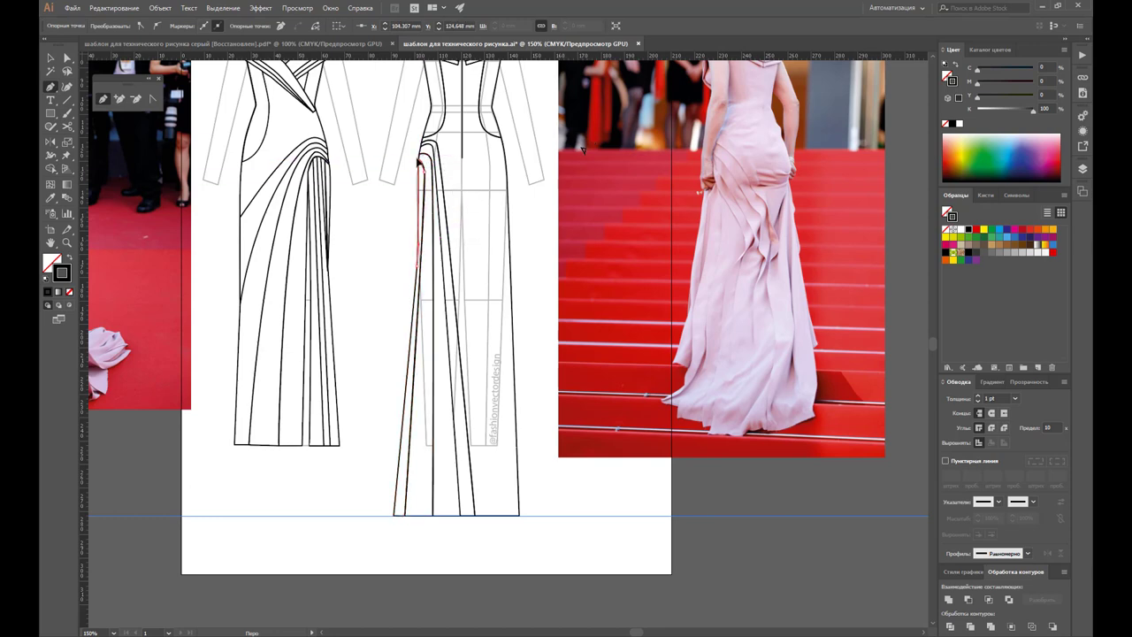
left_click(416, 165, "ctrl")
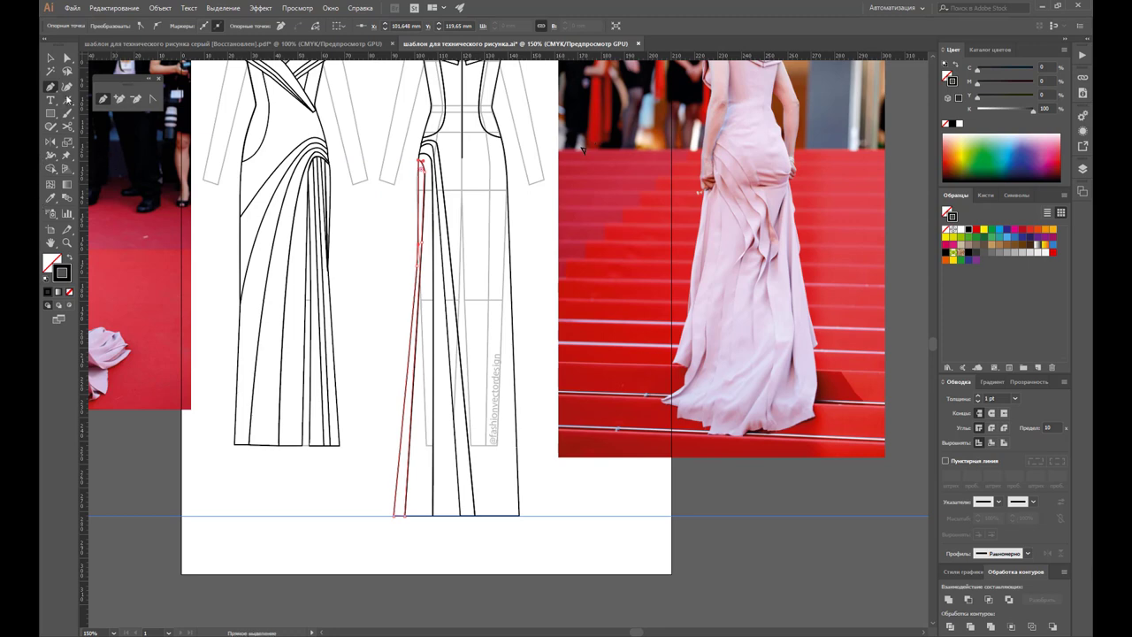
left_click(50, 58)
left_click(393, 263)
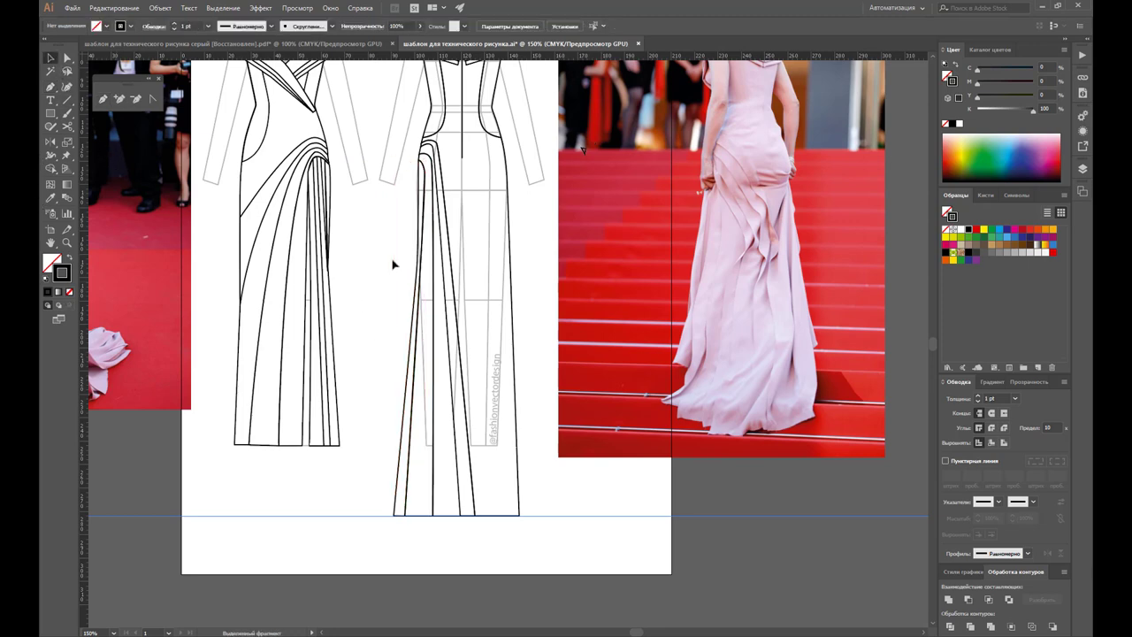
Step: Inspect the left skirt seam anchors with Direct Selection, then deselect
left_click(66, 59)
left_click(420, 250)
left_click(427, 254)
left_click(422, 261)
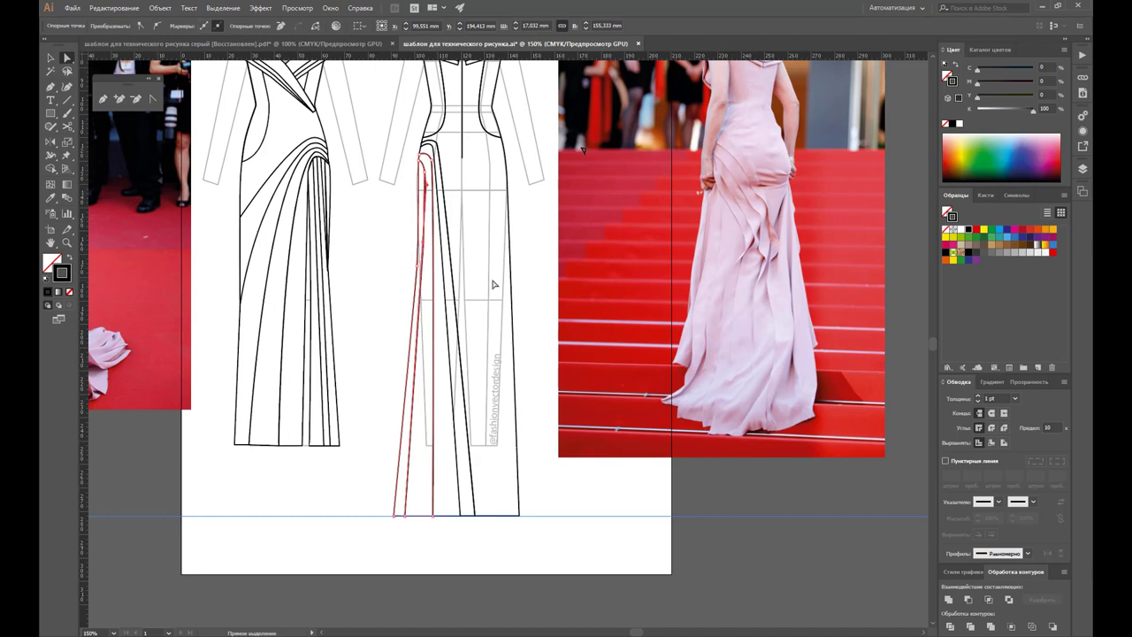
left_click(420, 263)
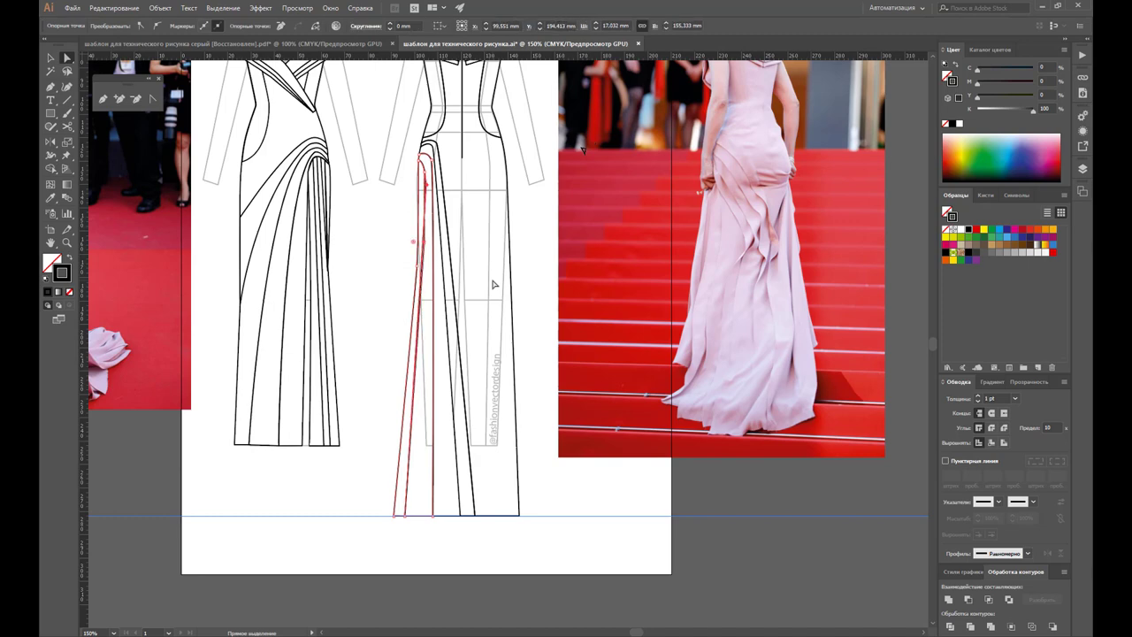
left_click(389, 281)
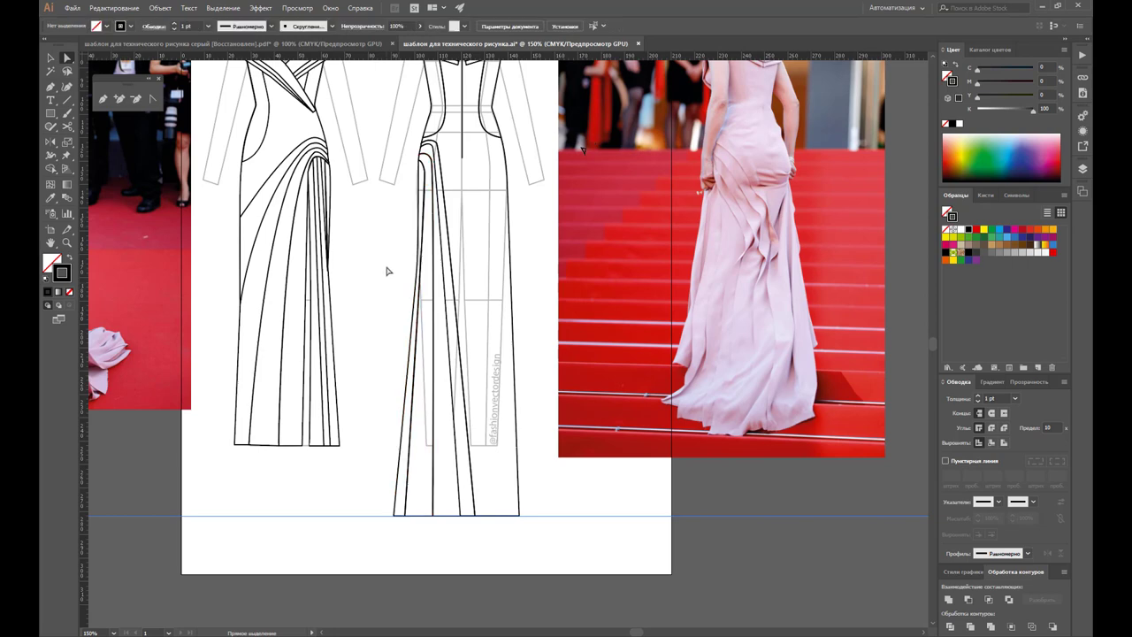
left_click(67, 242)
Step: Draw a fold line from the top of the back skirt down to the hem and back
mouse_move(428, 337)
left_mouse_down()
mouse_move(501, 321)
mouse_move(475, 291)
left_mouse_up()
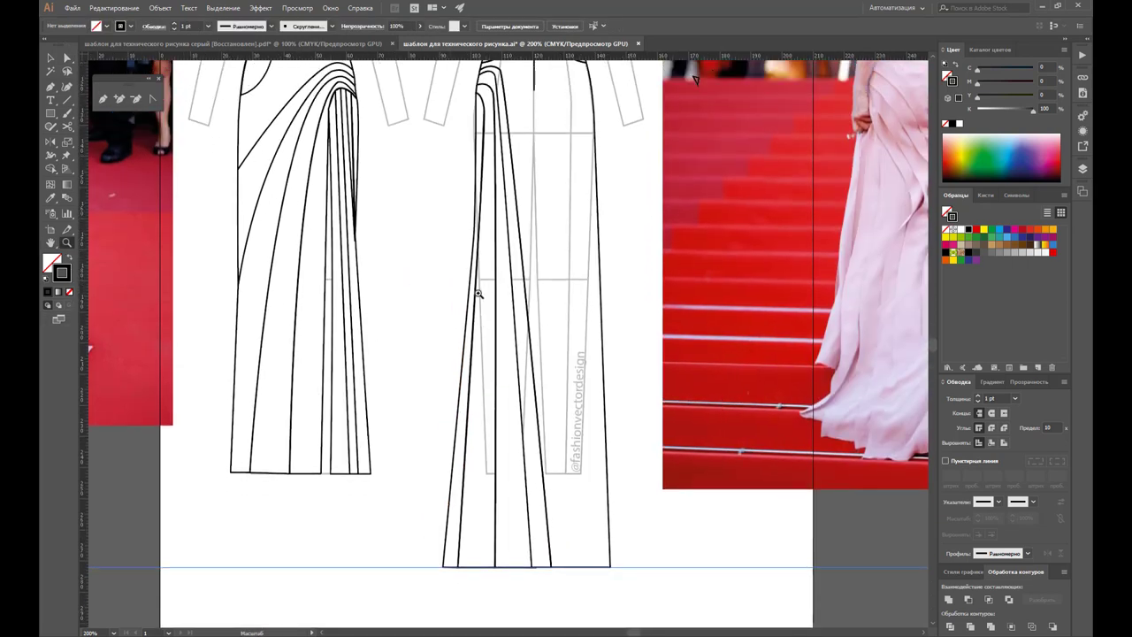
left_click(103, 98)
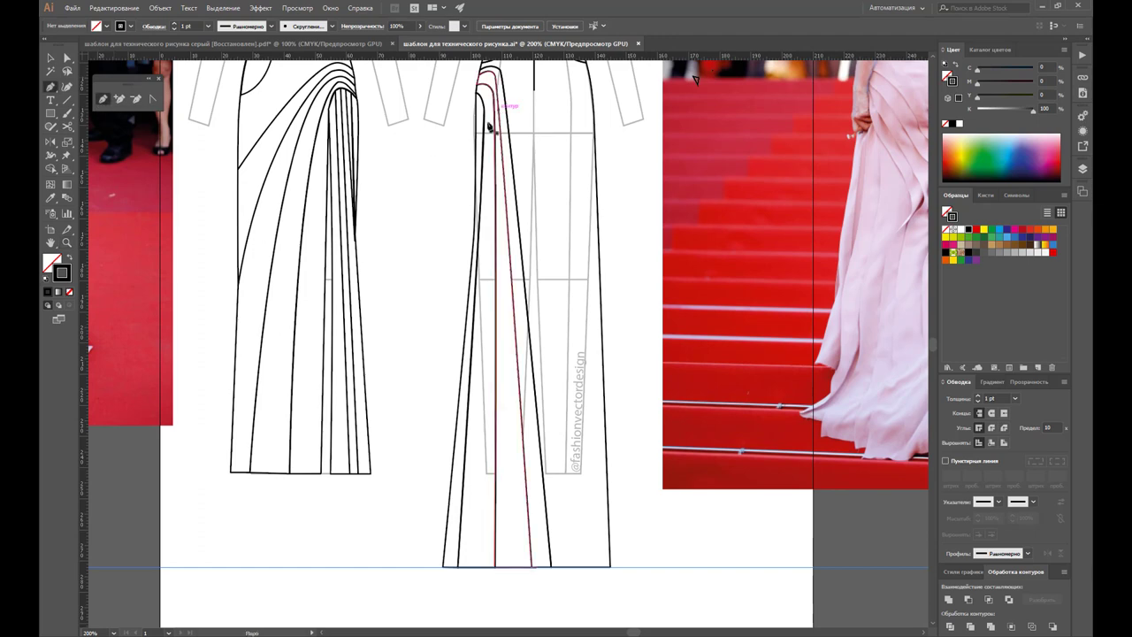
left_click(477, 92)
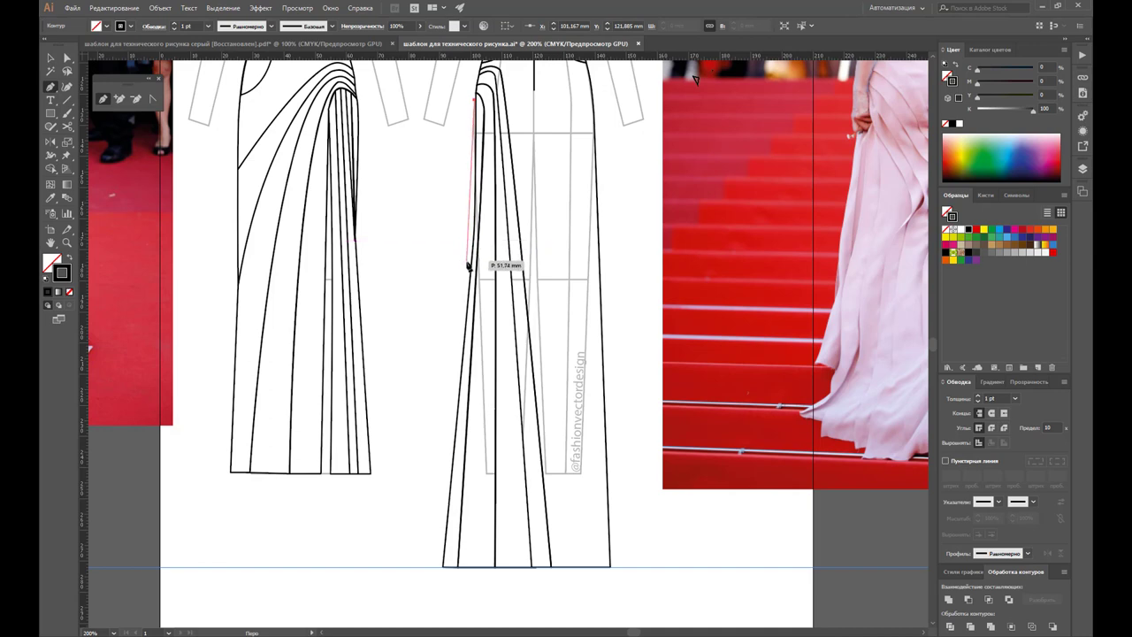
left_click(468, 265)
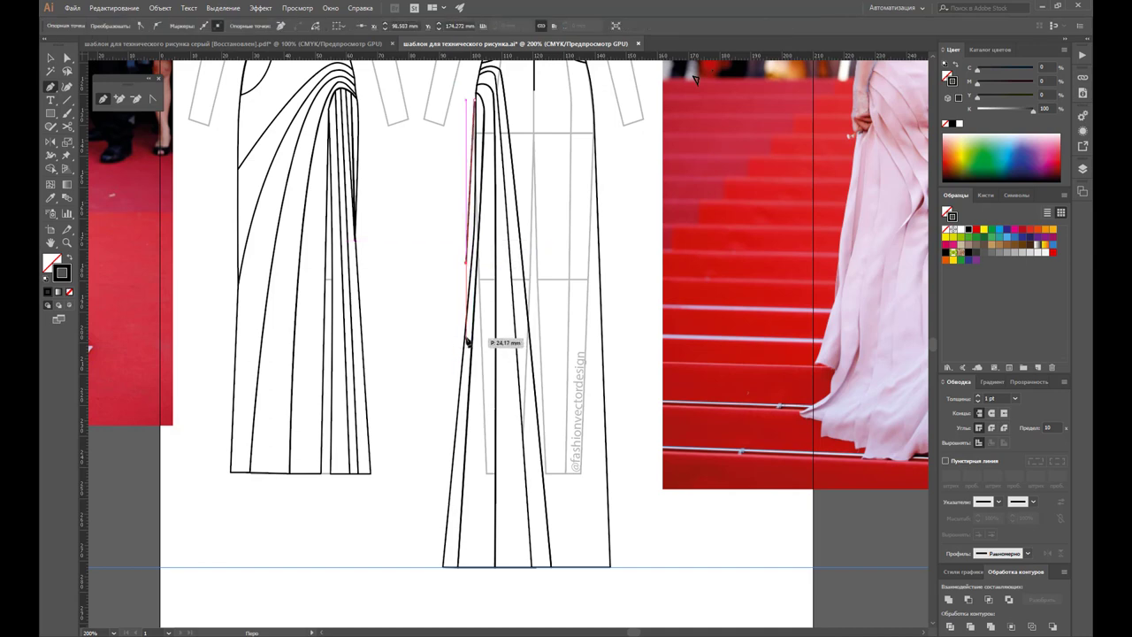
left_click(443, 565)
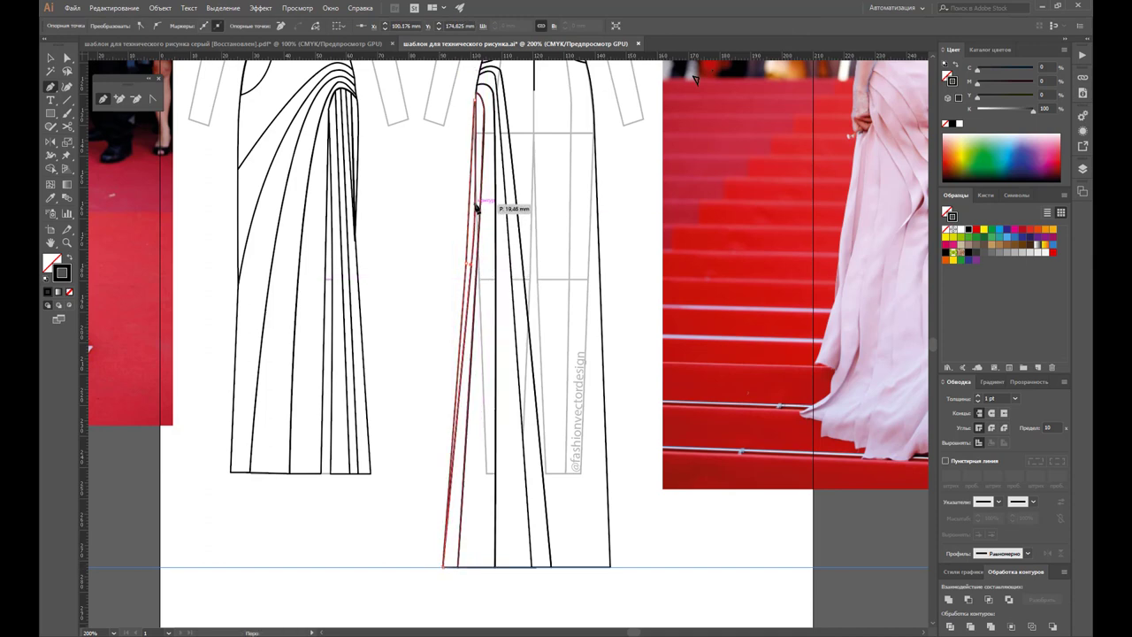
left_click(477, 104)
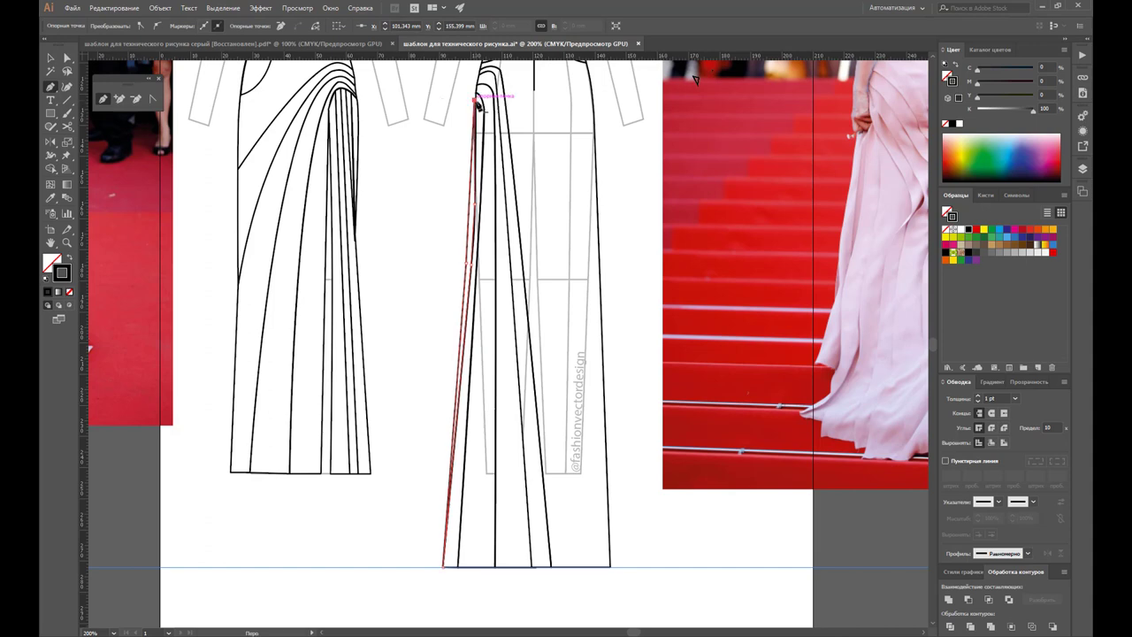
key("a")
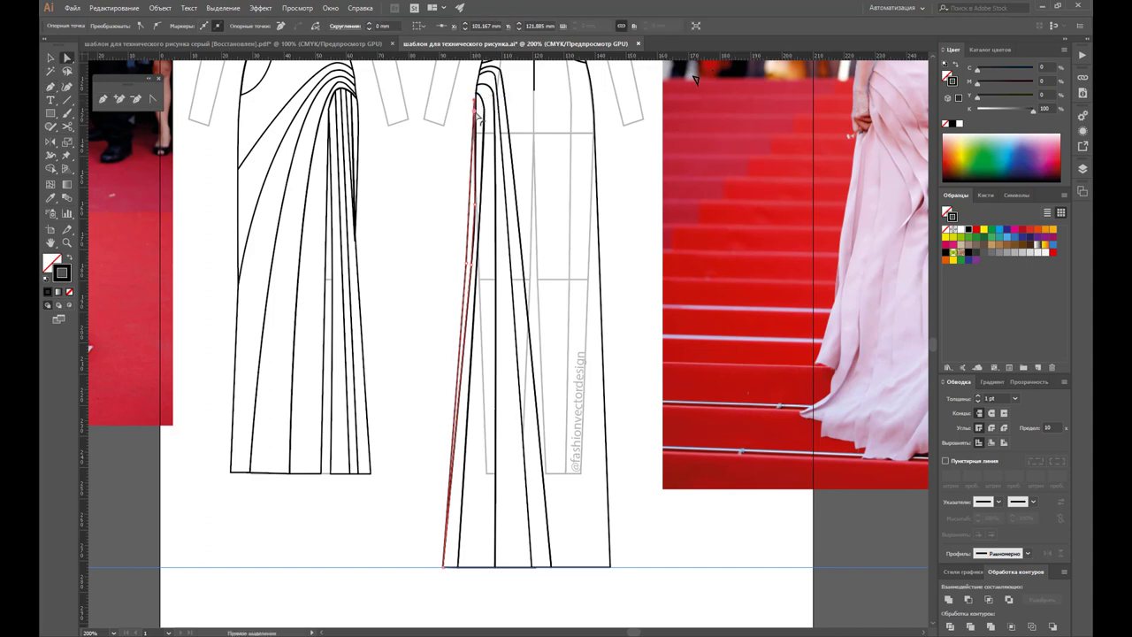
left_click(471, 104)
left_click(479, 107)
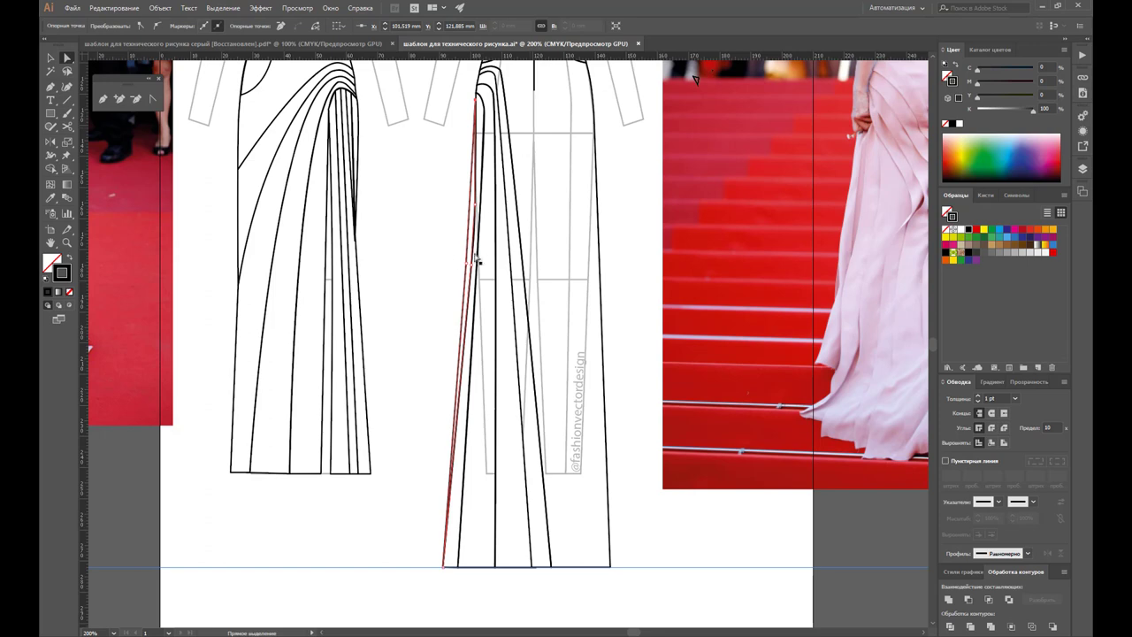
left_click(442, 260)
scroll(442, 260, "down", 2)
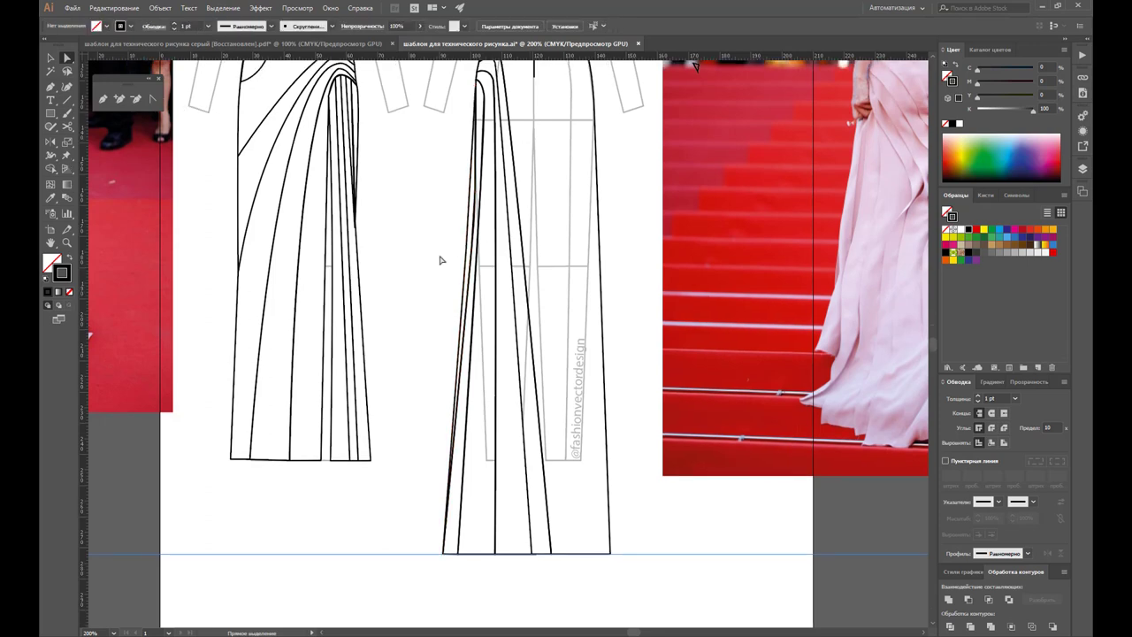
scroll(441, 260, "up", 1)
Step: Redraw the long fold line from the pleated panel top to the hem, then zoom out
left_click(50, 85)
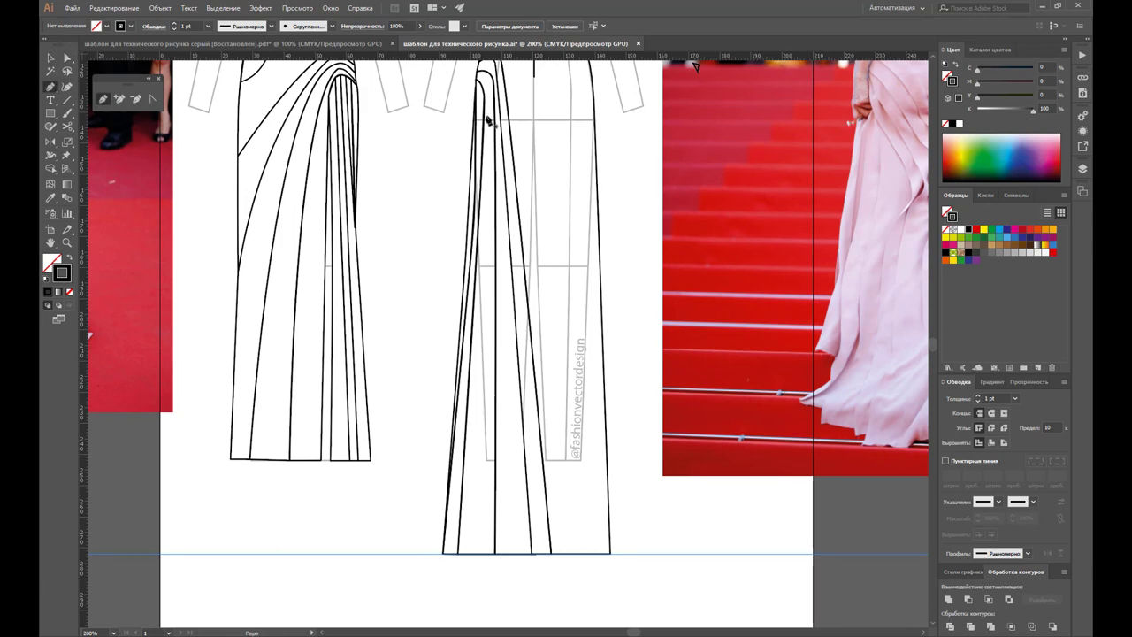
left_click(475, 105)
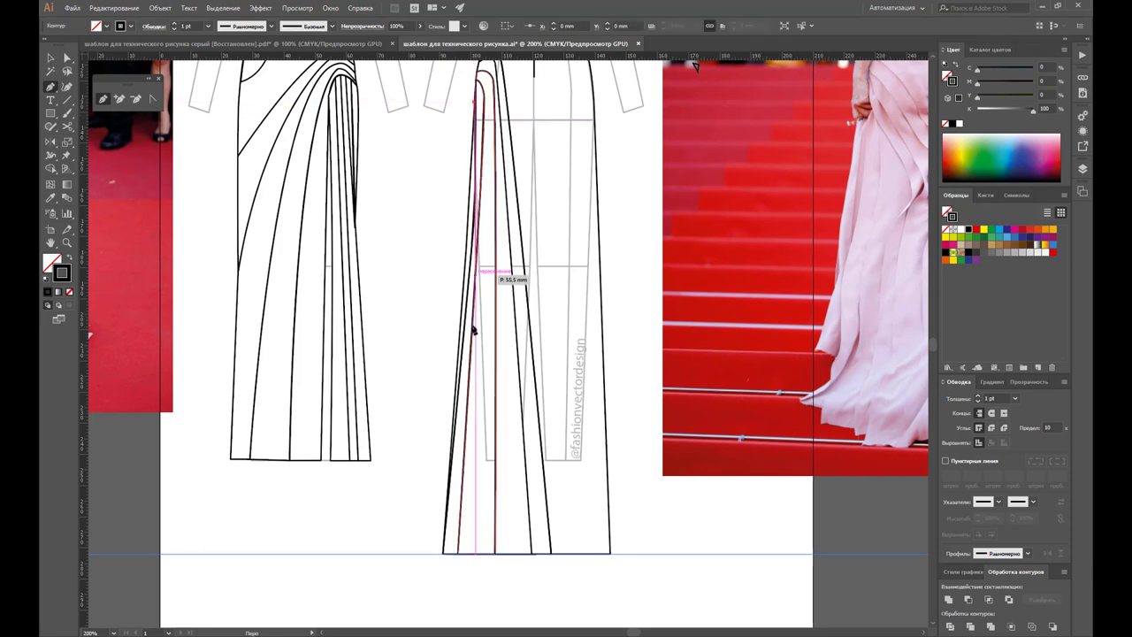
left_click(436, 556)
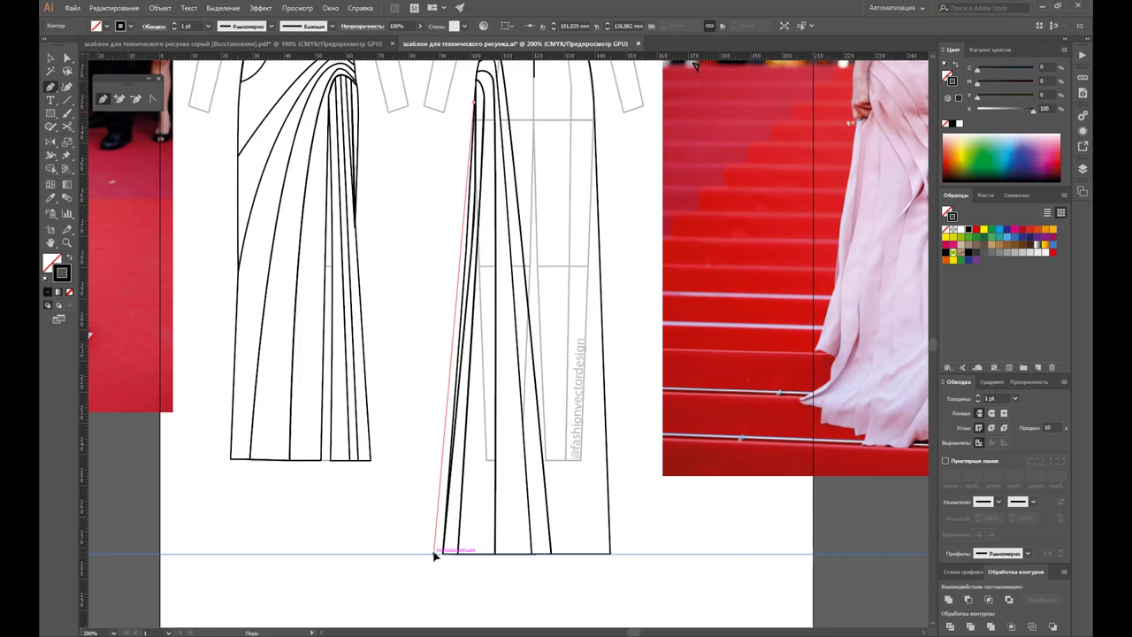
left_click(434, 554)
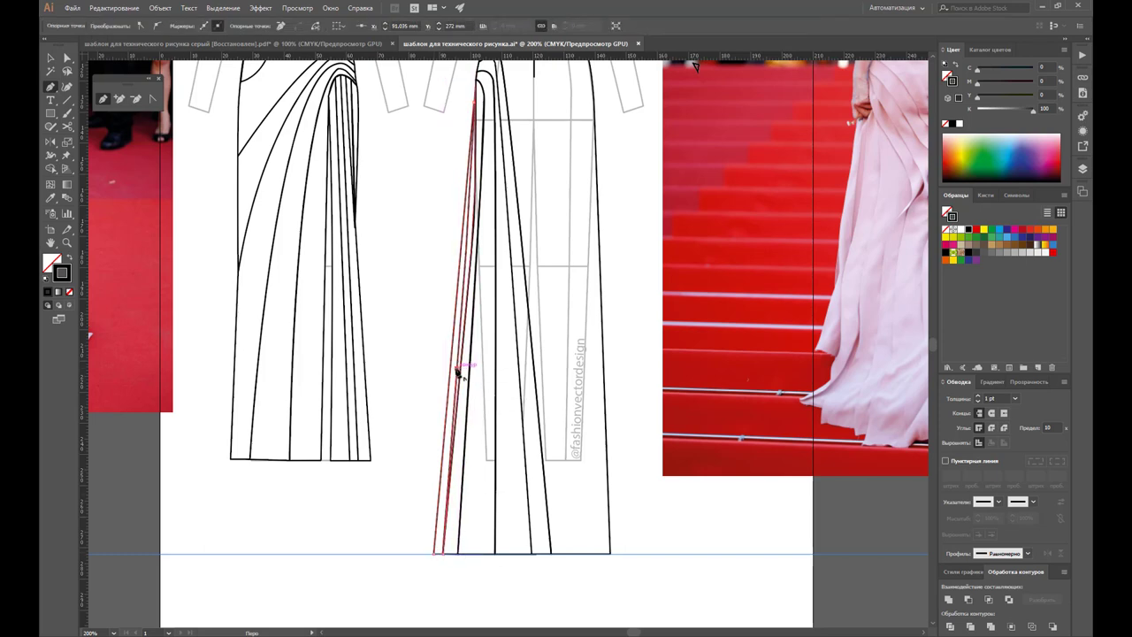
left_click(471, 234)
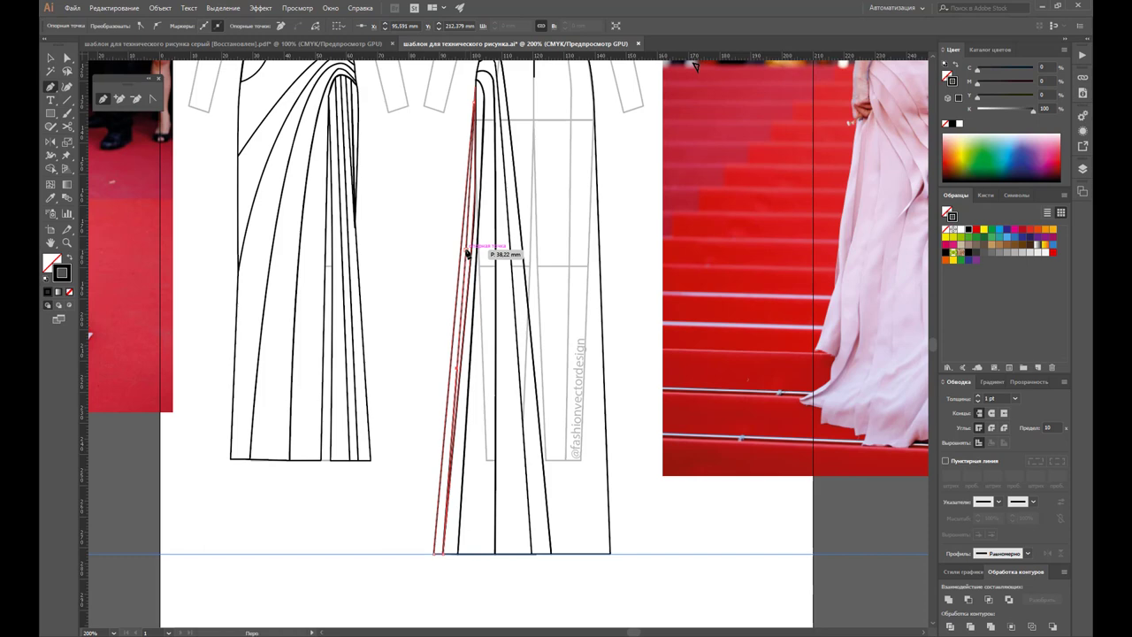
left_click(476, 107)
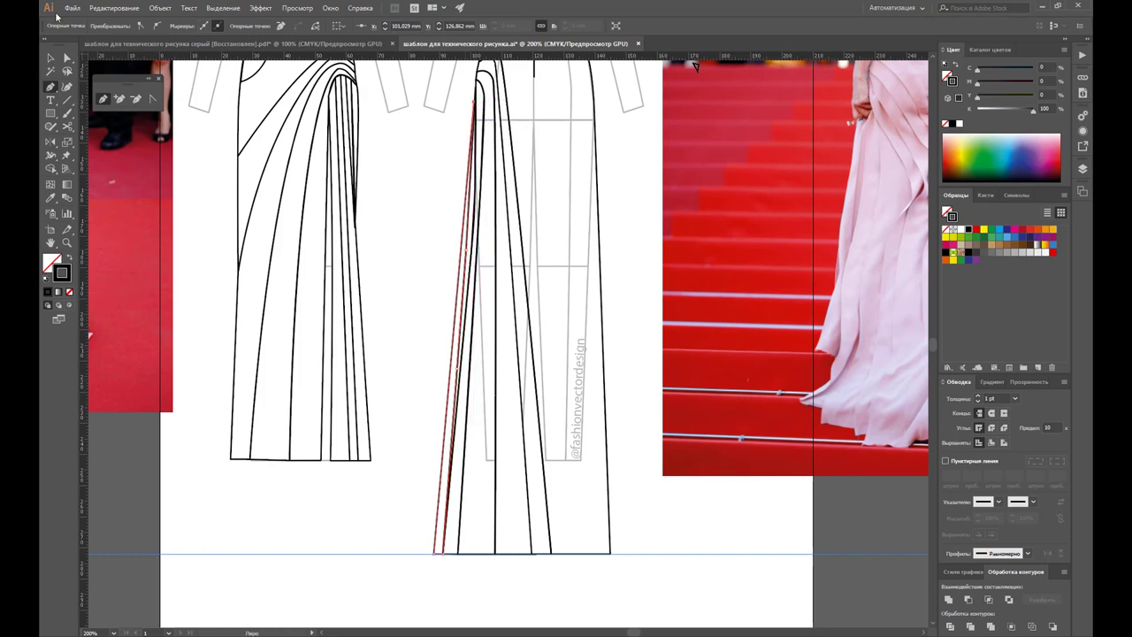
key("v")
left_click(414, 217)
key("z")
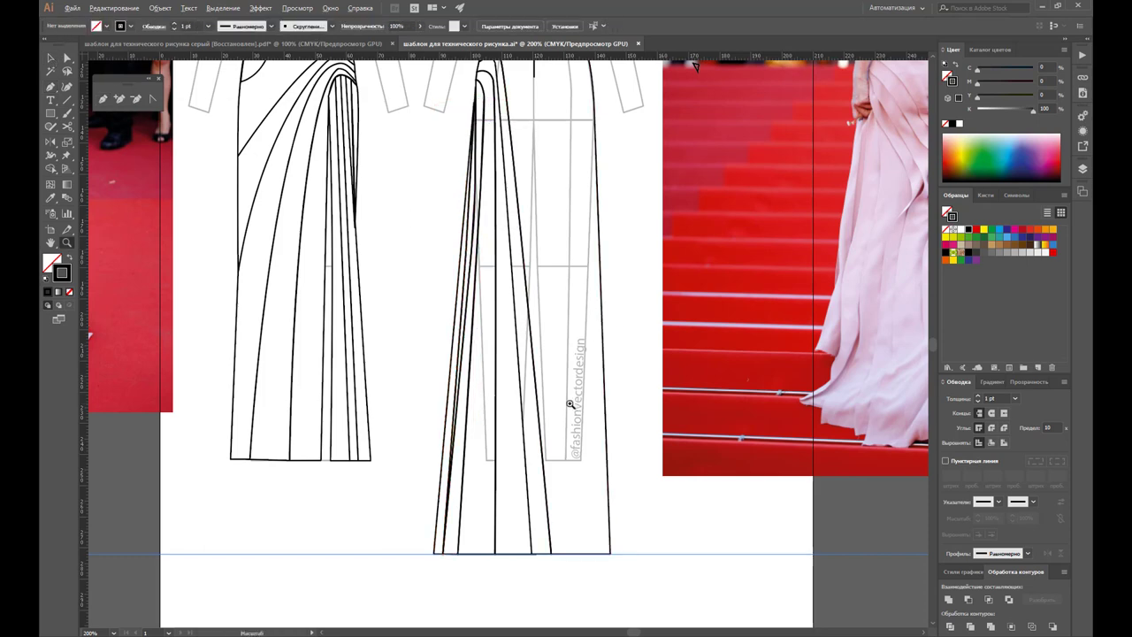
left_click(571, 411, "alt")
left_click(554, 337, "alt")
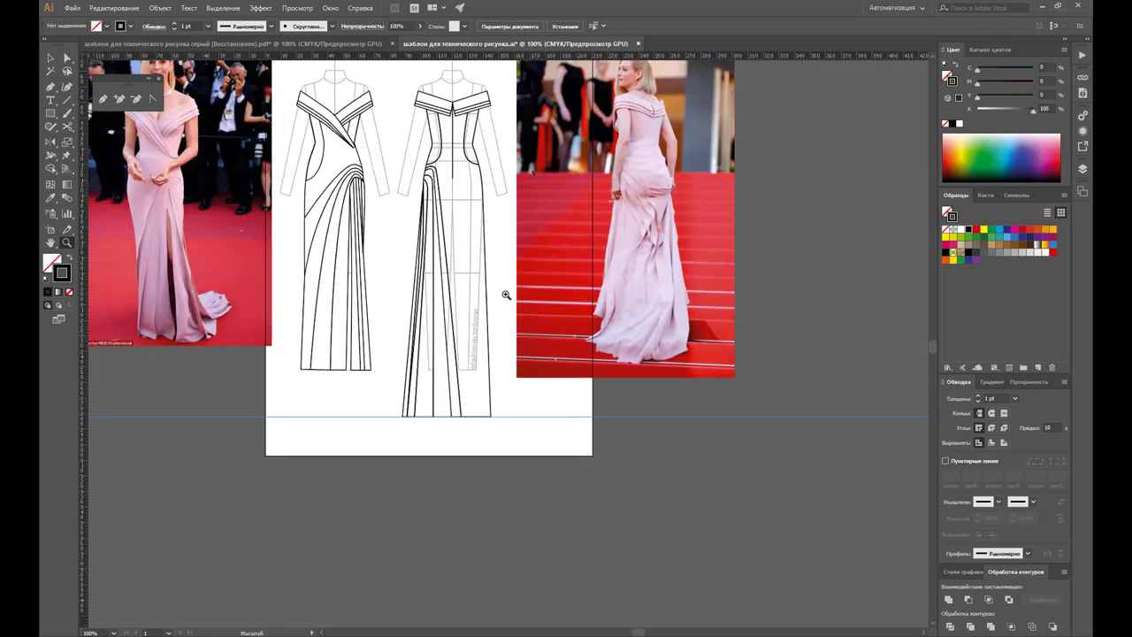
Step: Move a curved line about 116 mm right onto the back view
scroll(505, 297, "up", 1)
scroll(511, 294, "up", 1)
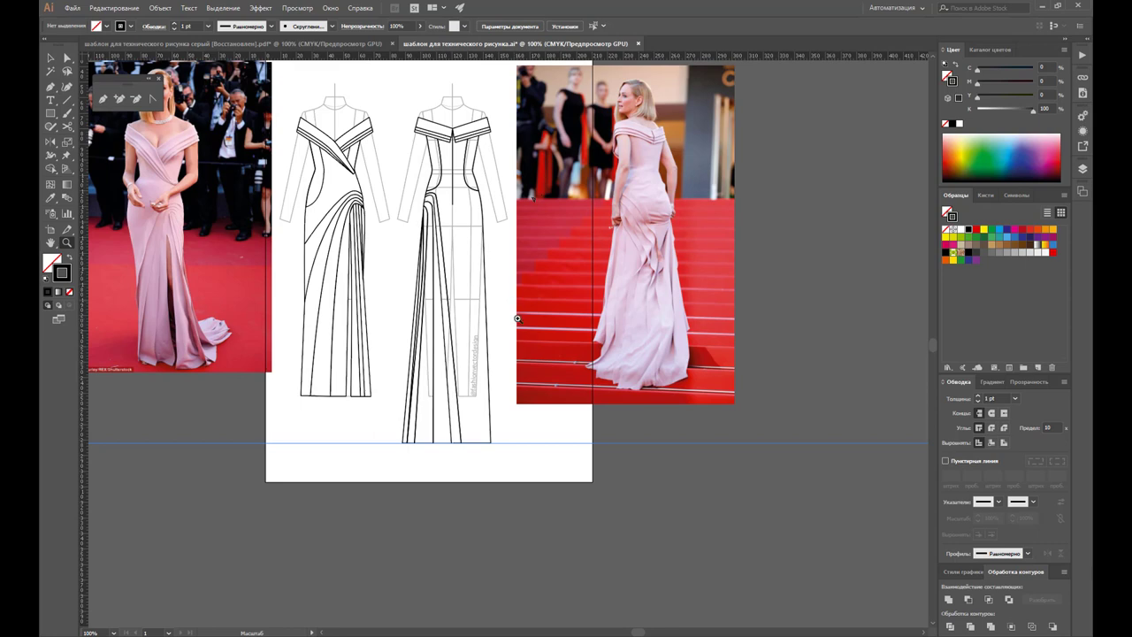
left_click(51, 57)
left_click_drag(310, 264, 493, 251)
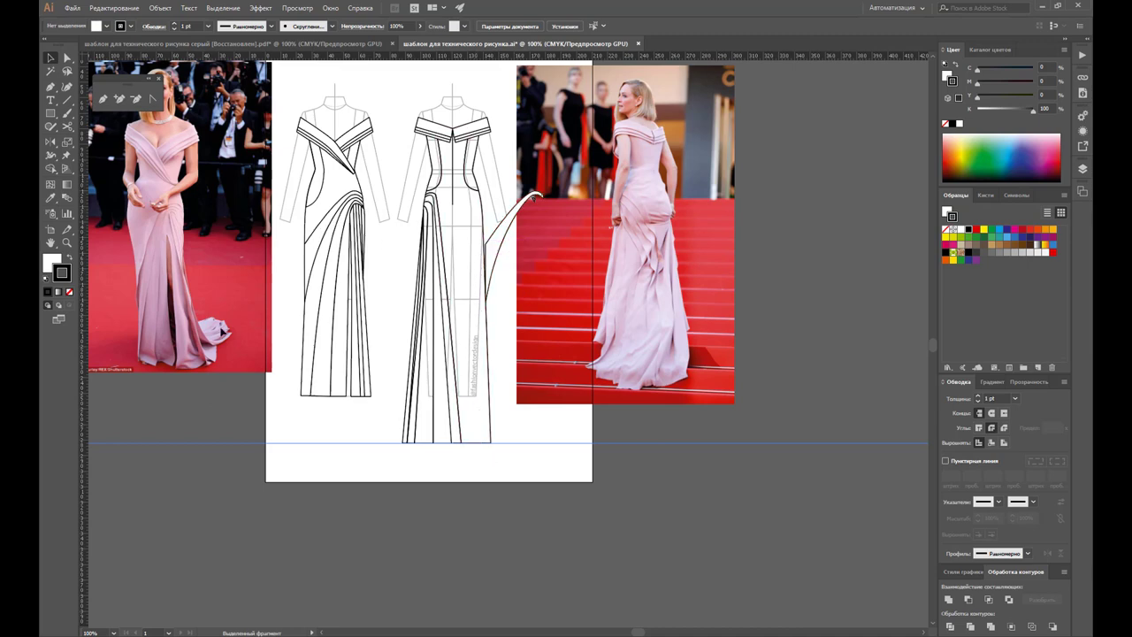
Step: Outline a tall curved panel on the back skirt reaching the hem, bending its edge upward
left_click(103, 98)
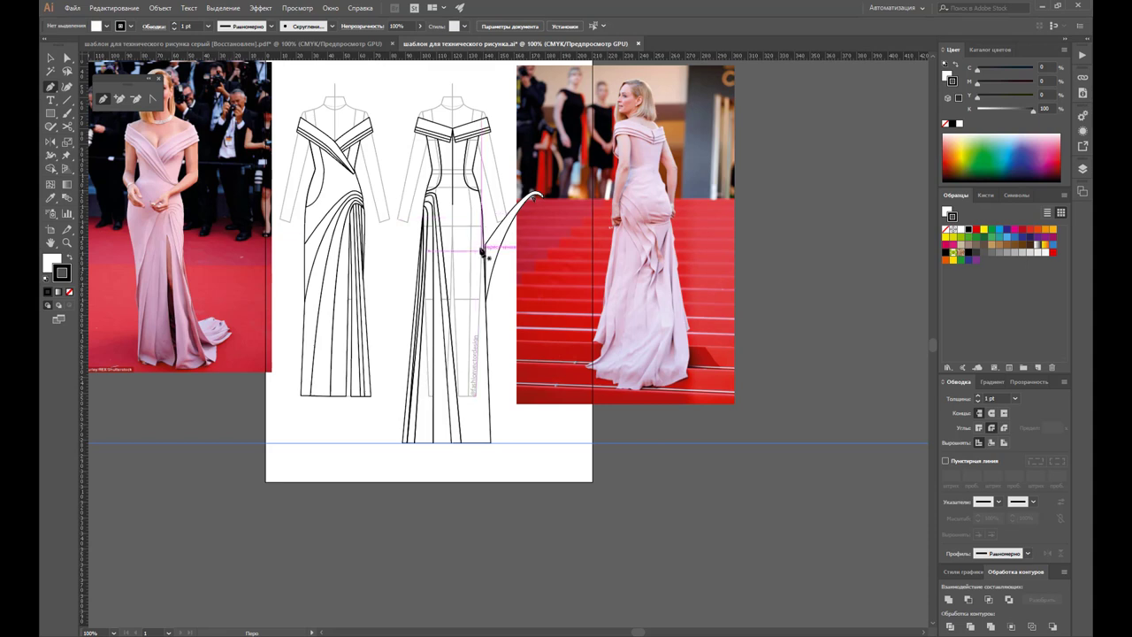
left_click(483, 249)
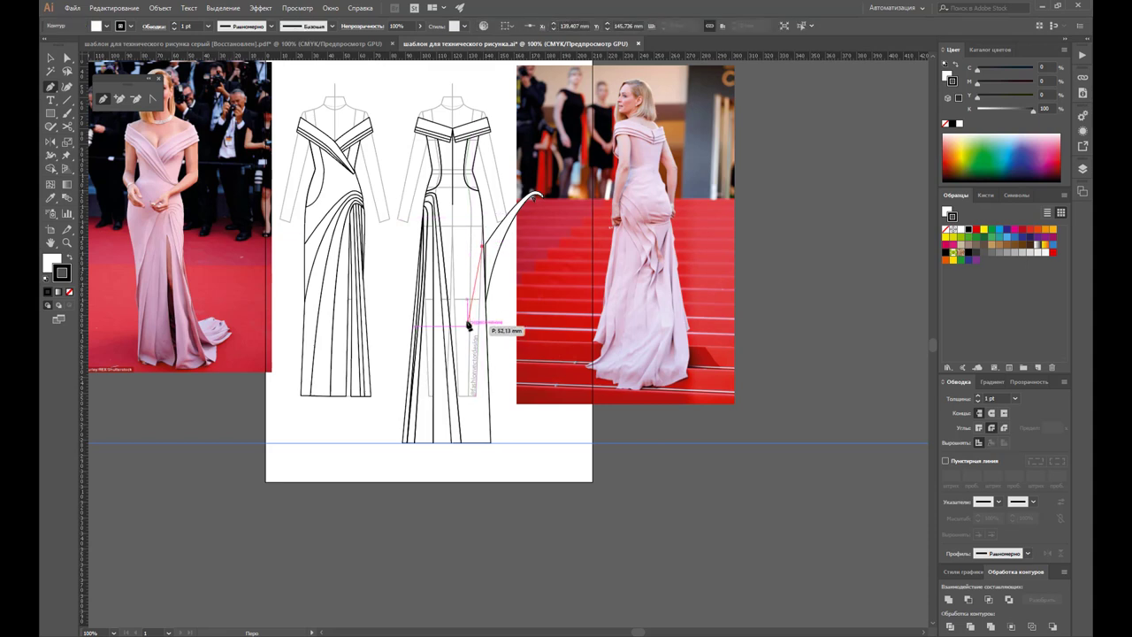
left_click(466, 265)
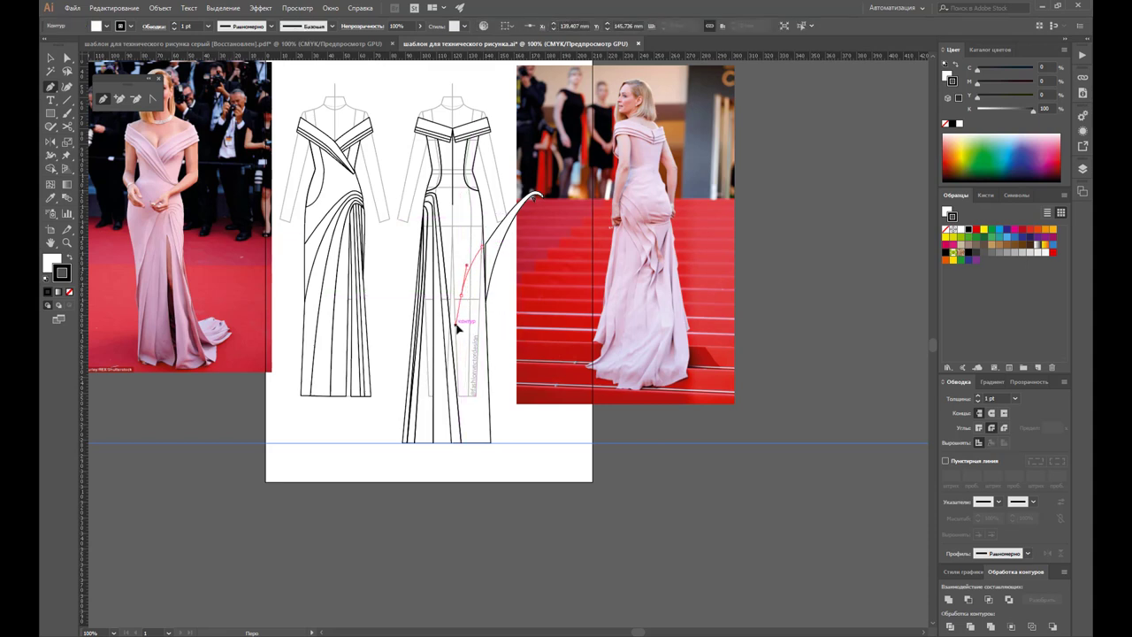
left_click(456, 324)
left_click(464, 444)
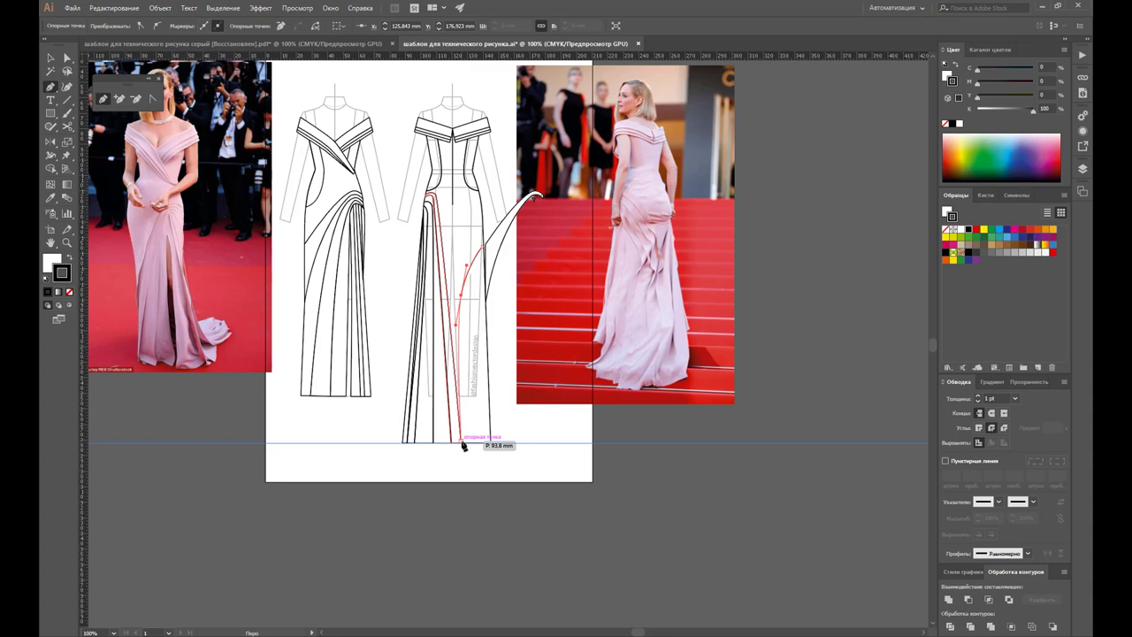
left_click_drag(464, 445, 474, 450)
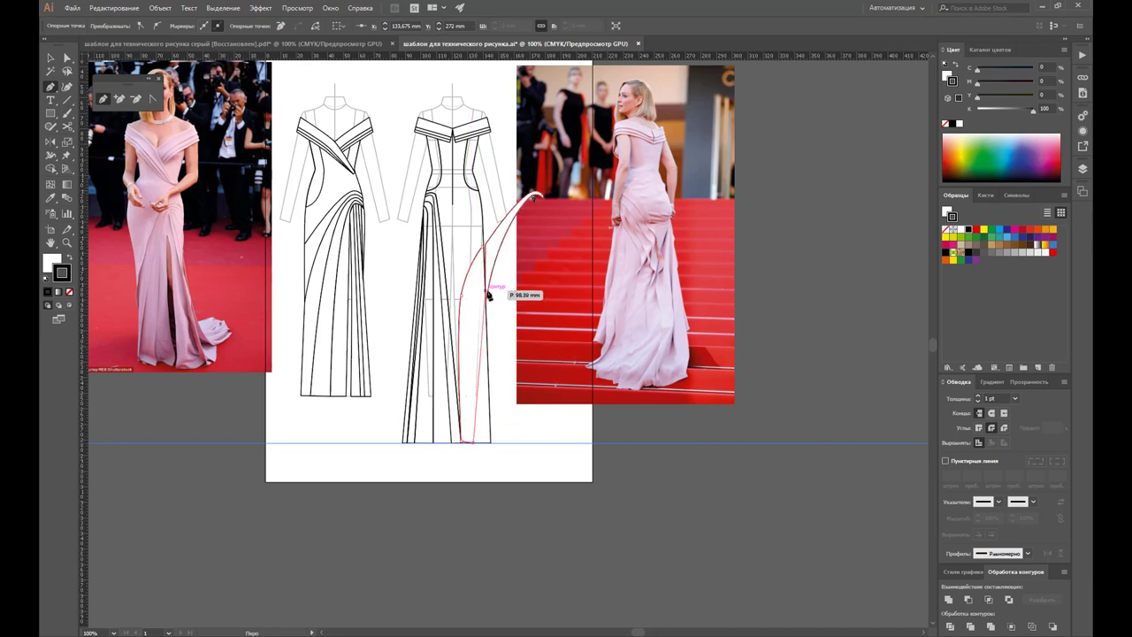
left_click_drag(486, 299, 507, 270)
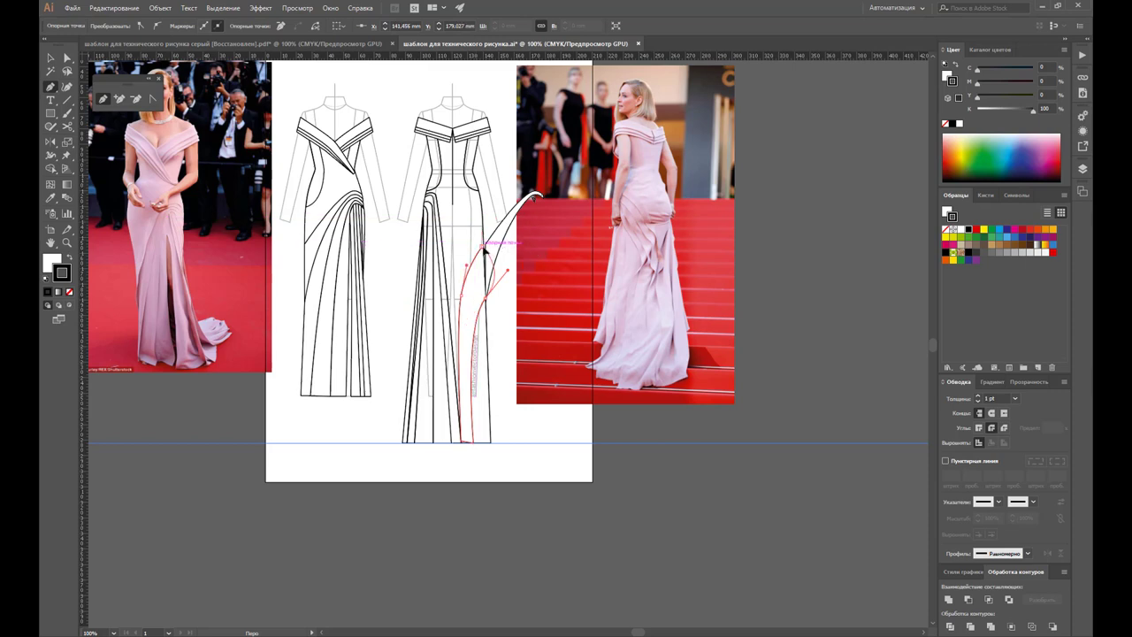
key("a")
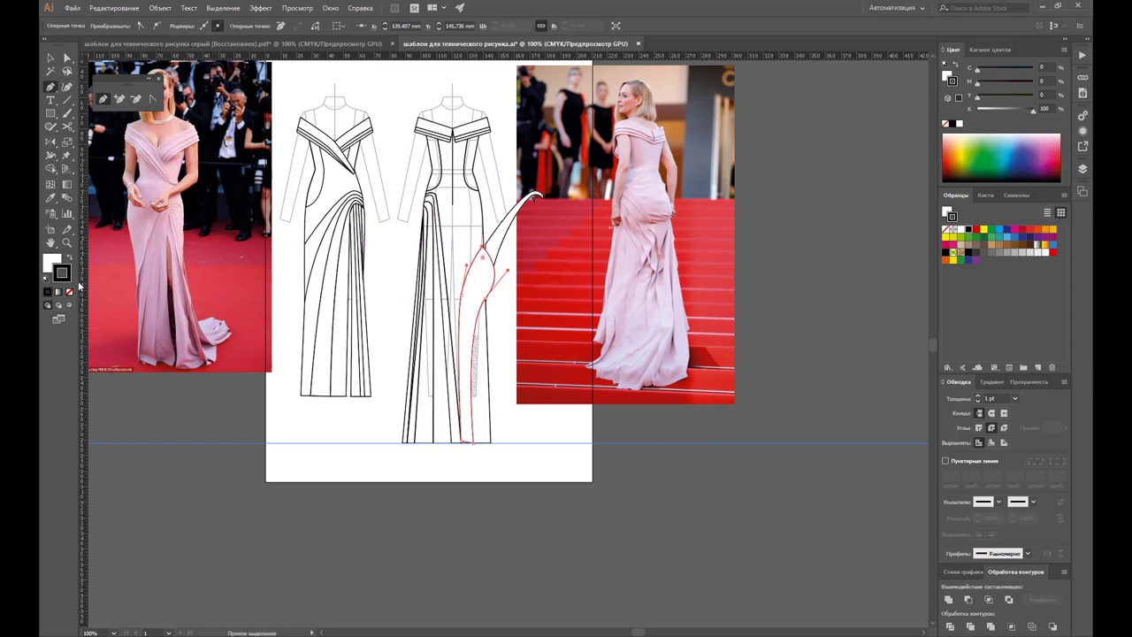
left_click(68, 244)
left_click(158, 150)
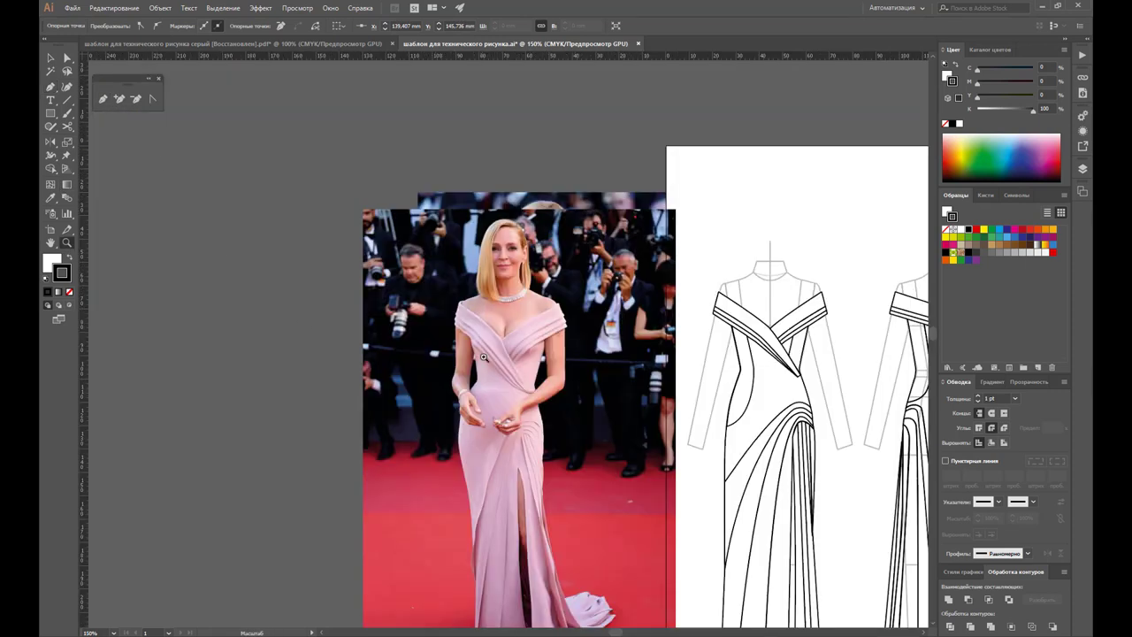
left_click(483, 333)
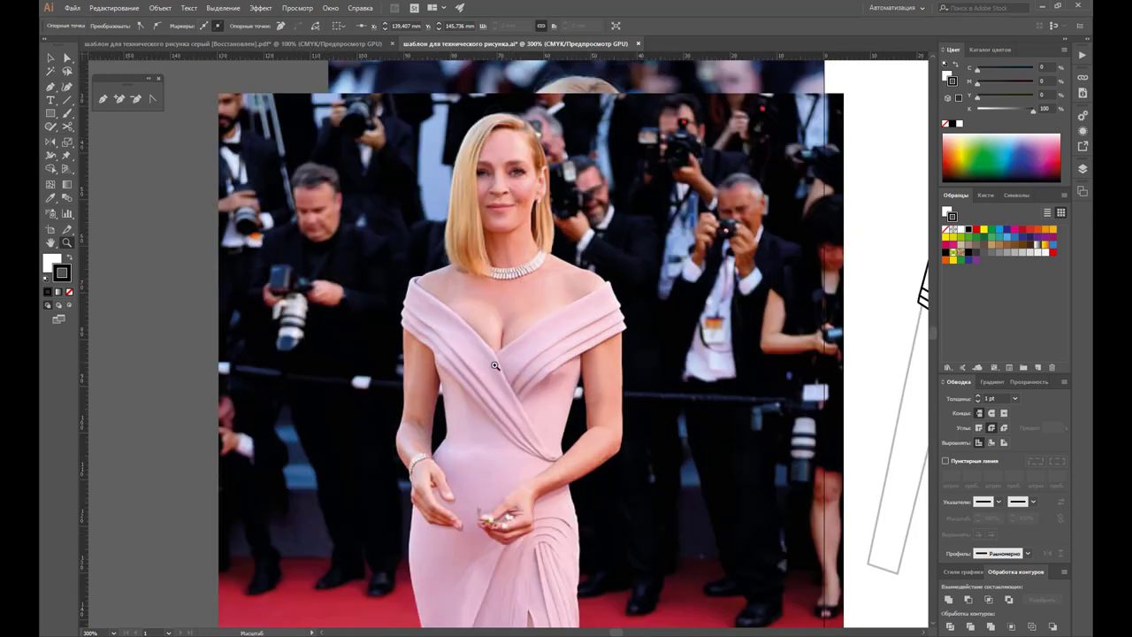
left_click(515, 379)
left_click(495, 303)
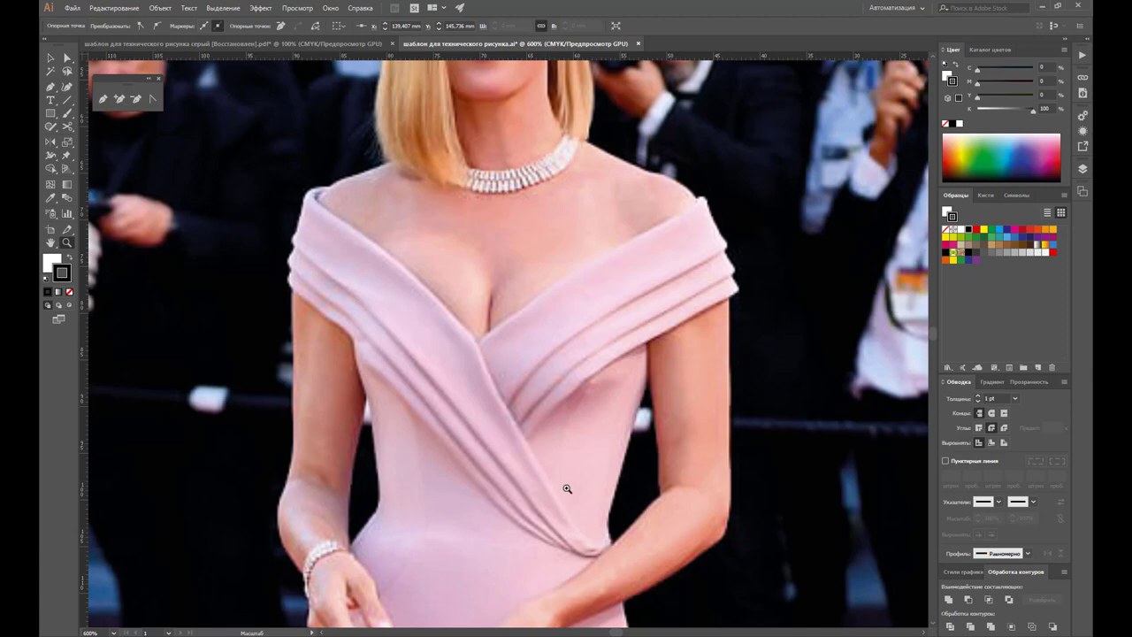
scroll(561, 435, "down", 1)
scroll(563, 433, "down", 2)
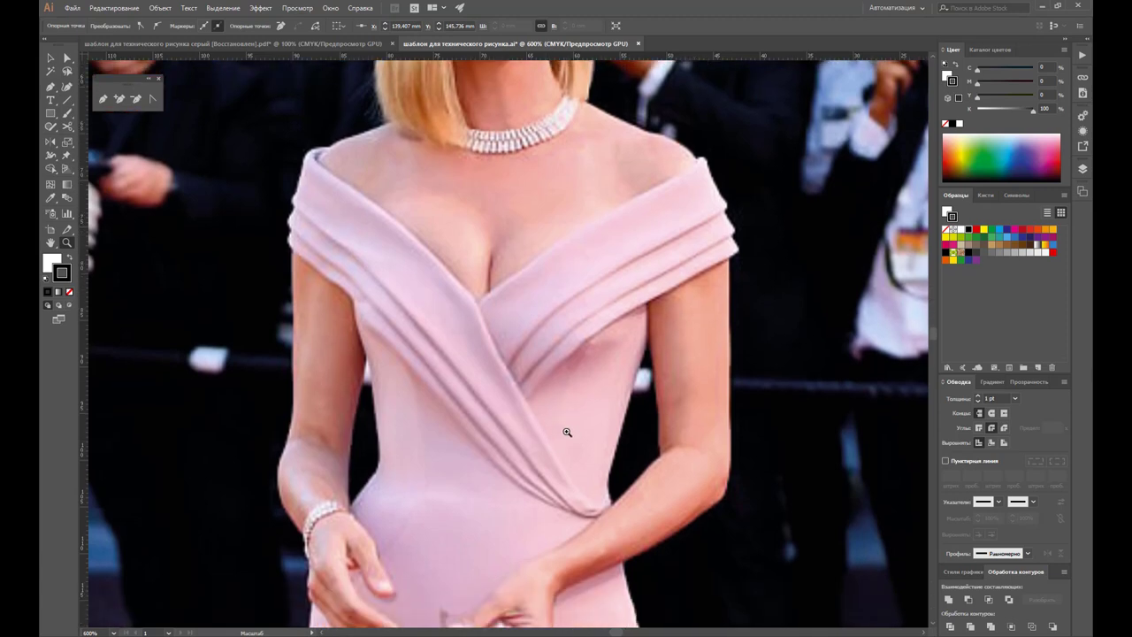
scroll(566, 429, "down", 2)
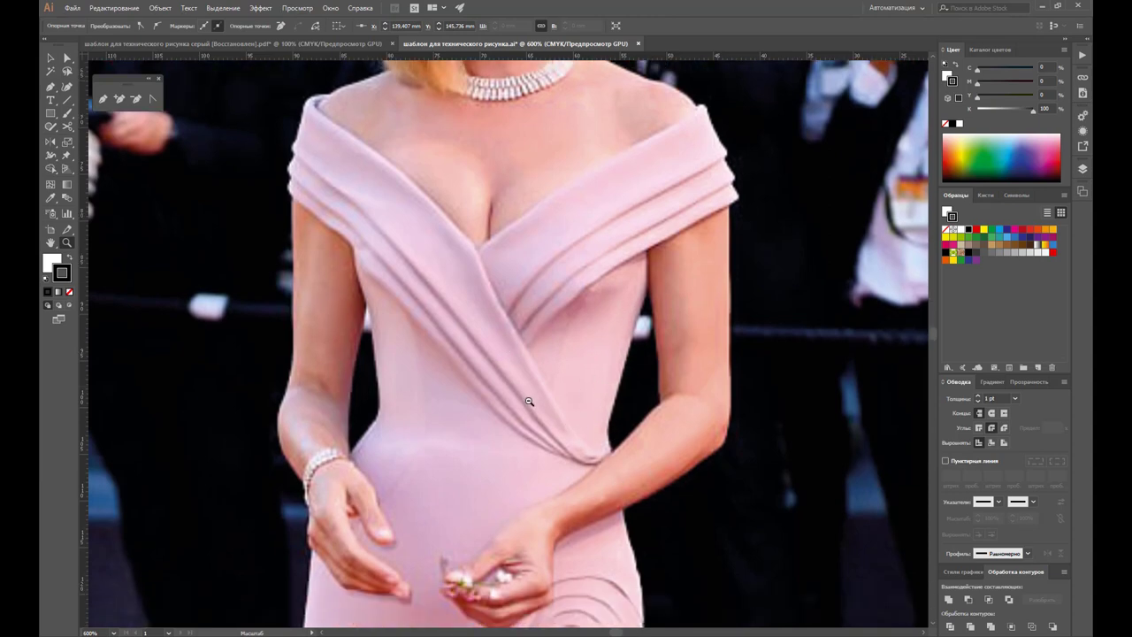
left_click(529, 402, "alt")
left_click(575, 407, "alt")
left_click(637, 414, "alt")
Step: Delete the stray upper curved line near the reference photo
left_click(724, 423, "alt")
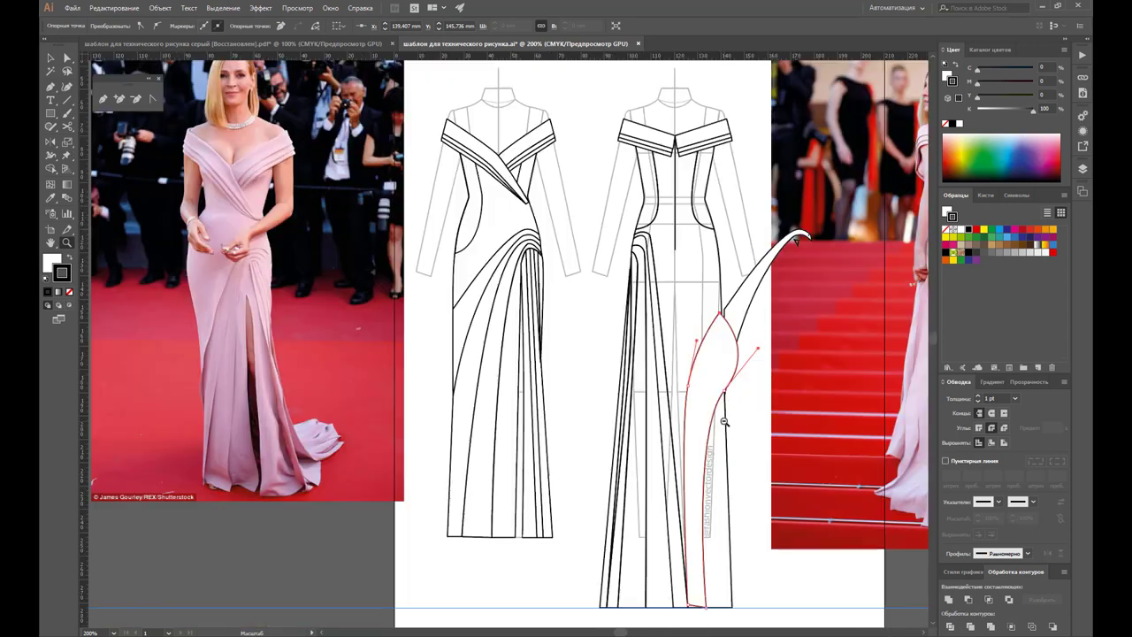
scroll(730, 378, "down", 1)
scroll(734, 372, "down", 1)
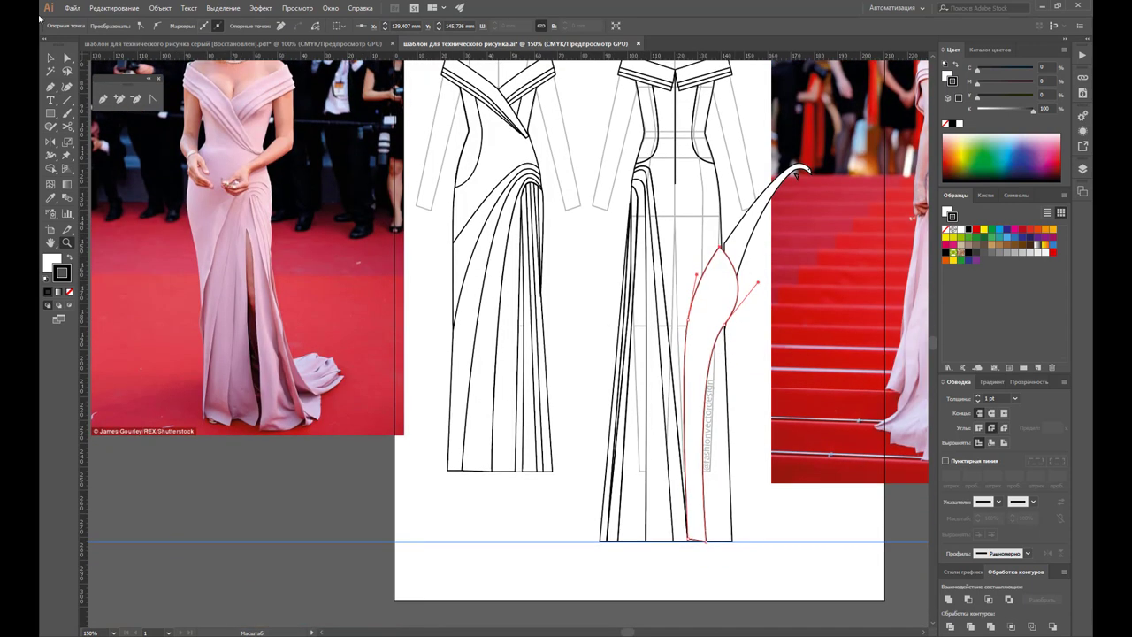
left_click(50, 58)
left_click(760, 270)
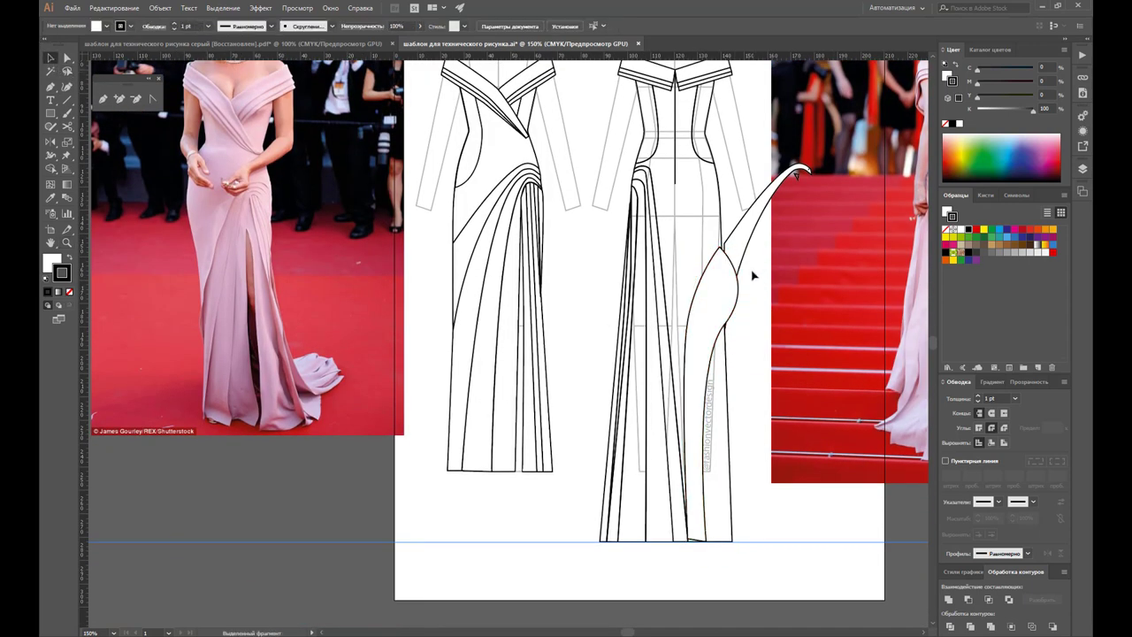
left_click(736, 251)
key("Delete")
Step: Duplicate the back skirt panel to the right of the sketch and ungroup the copy
left_click(733, 276)
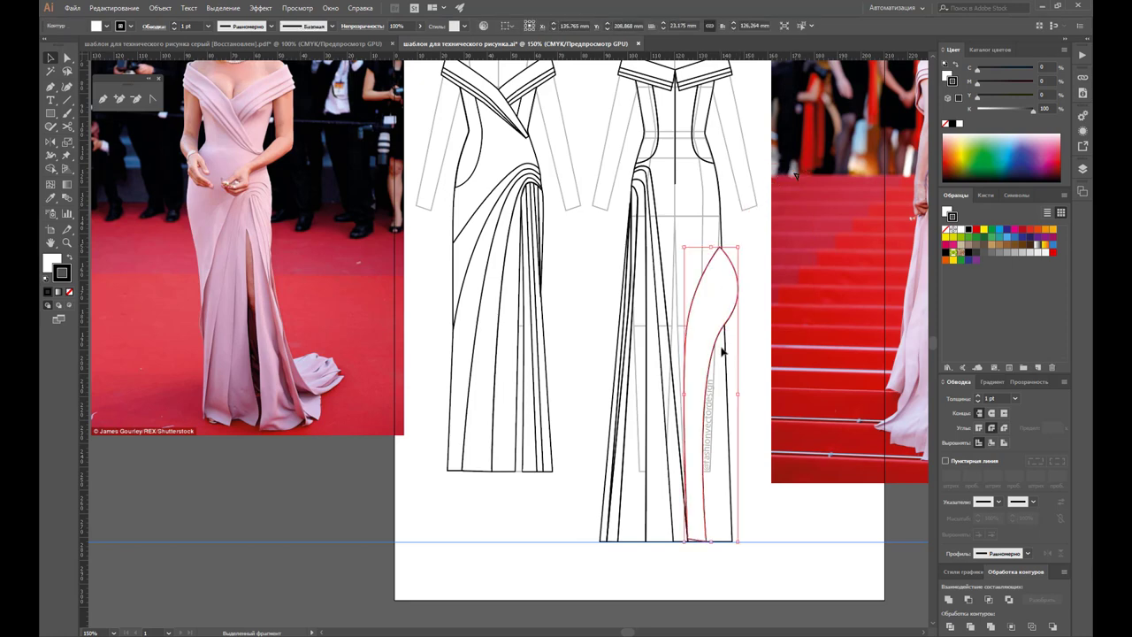
left_click_drag(714, 355, 801, 347)
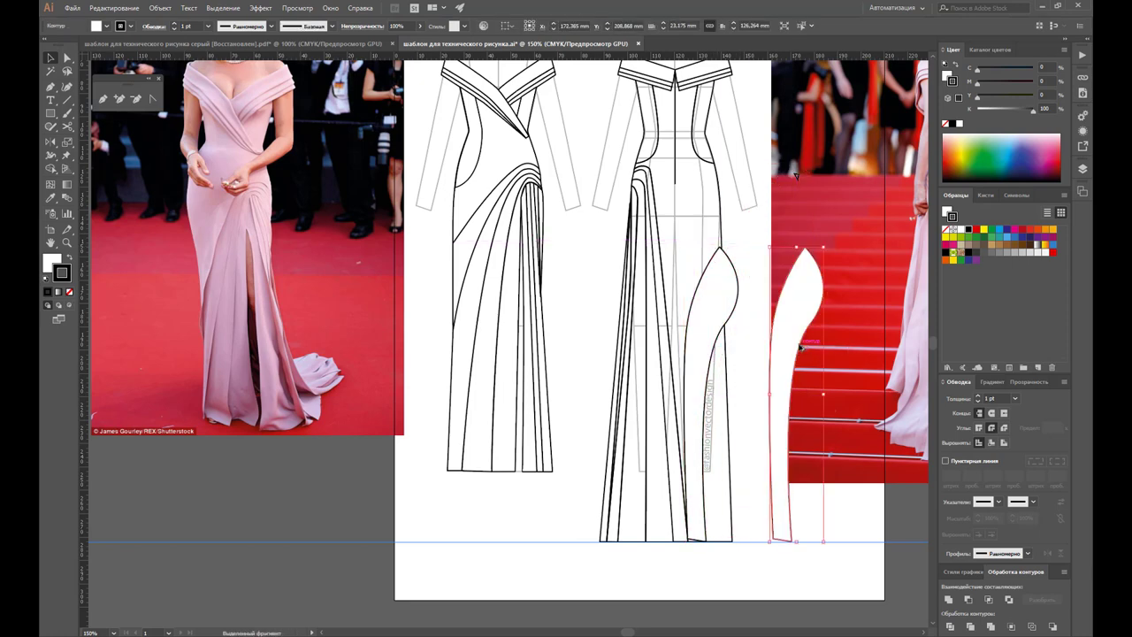
key("ctrl+z")
left_click(764, 346)
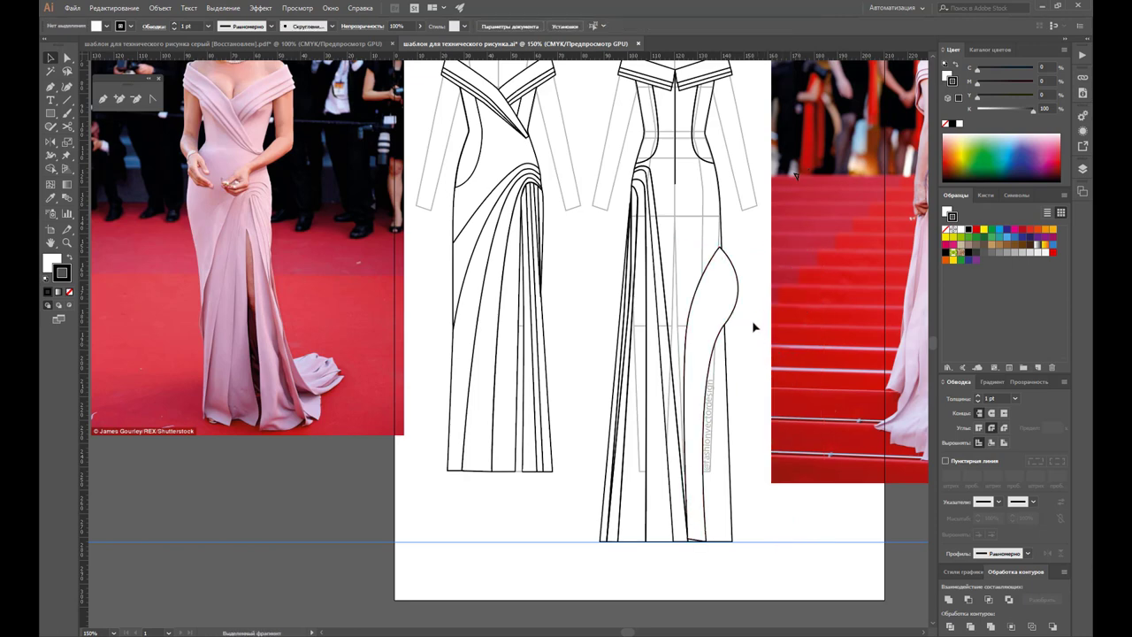
left_click(716, 357)
left_click_drag(716, 357, 837, 360)
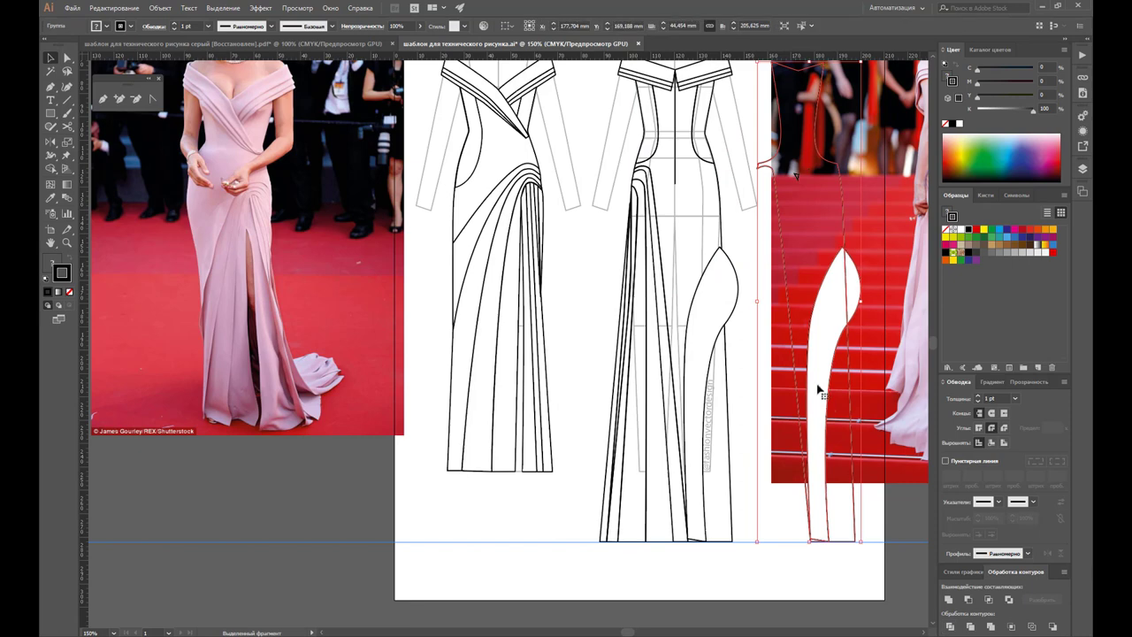
right_click(819, 387)
left_click(857, 477)
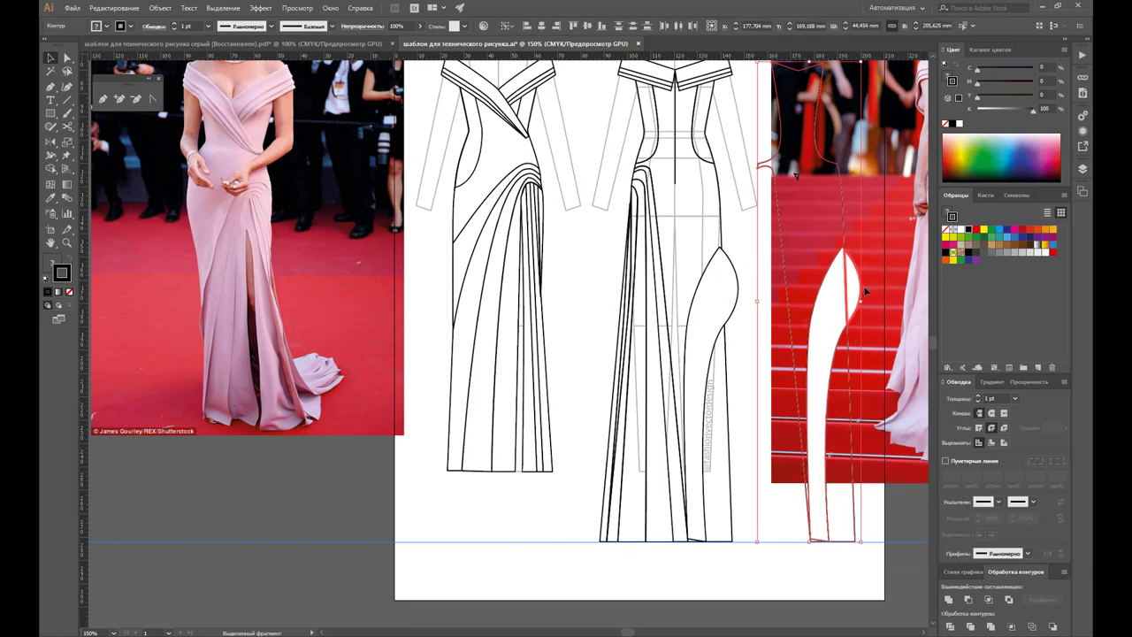
key("Delete")
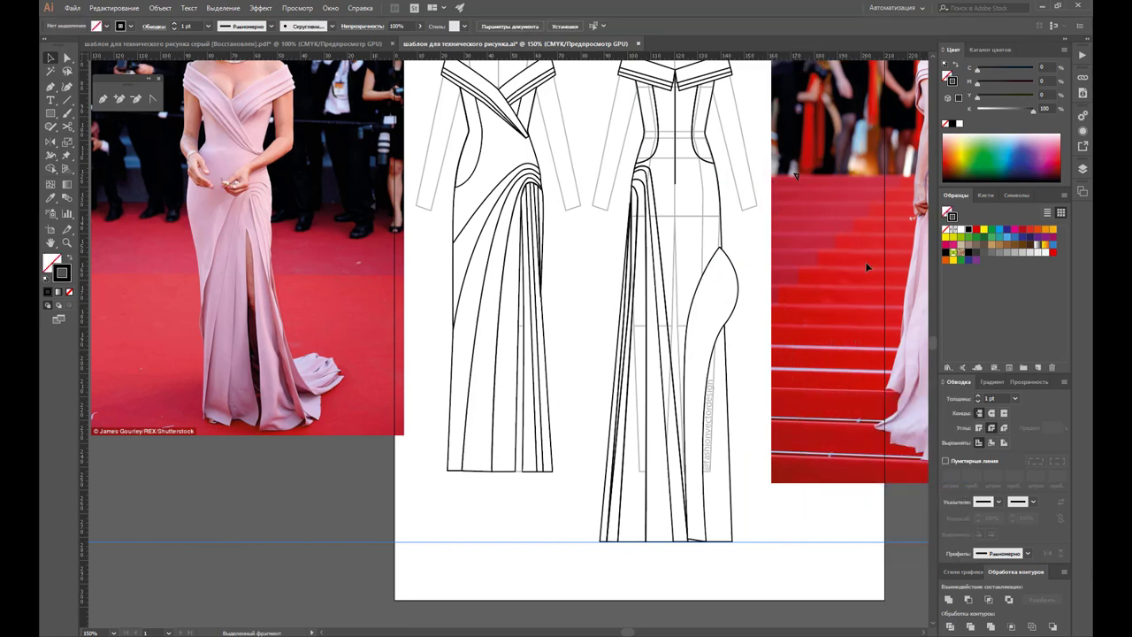
key("ctrl+z")
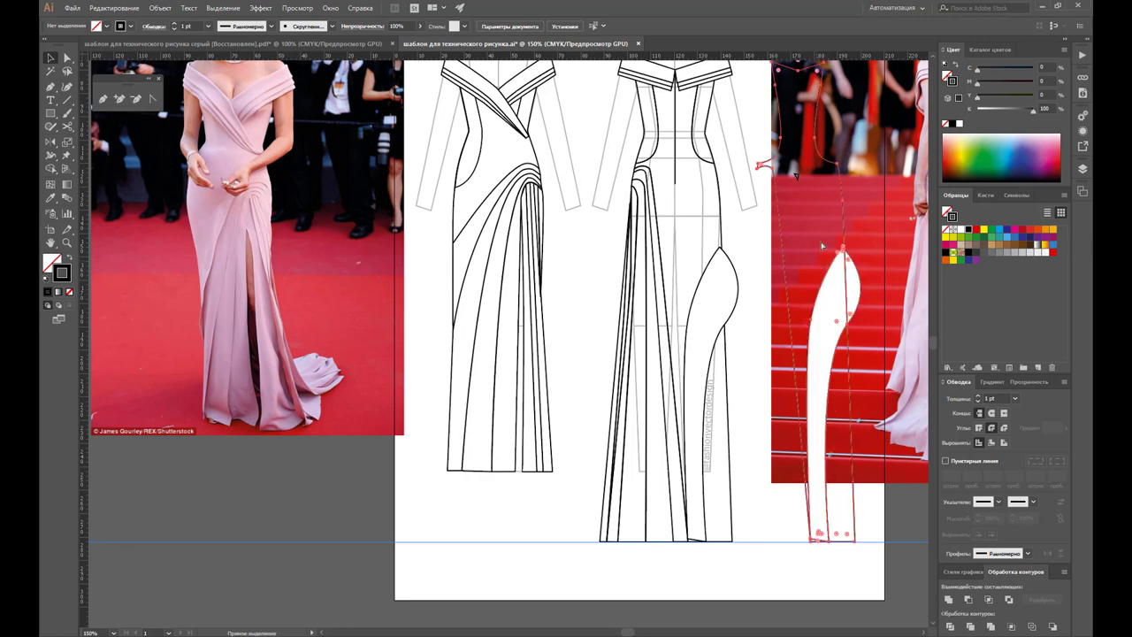
Step: Delete the stray dashed outline paths around the white leg shape
left_click(853, 292)
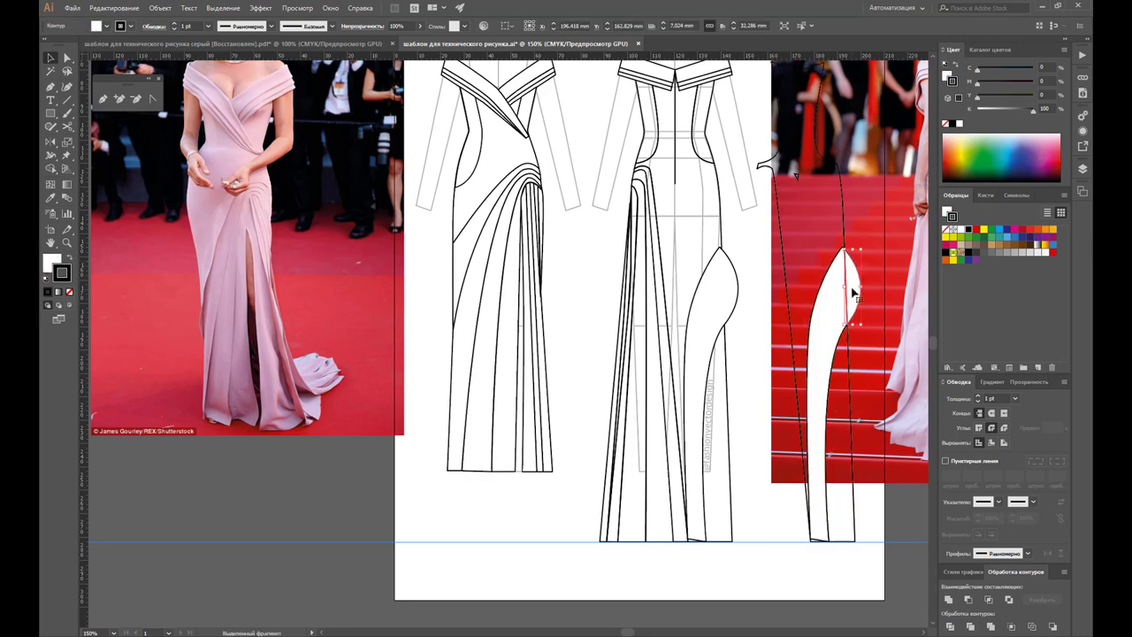
left_click(852, 284)
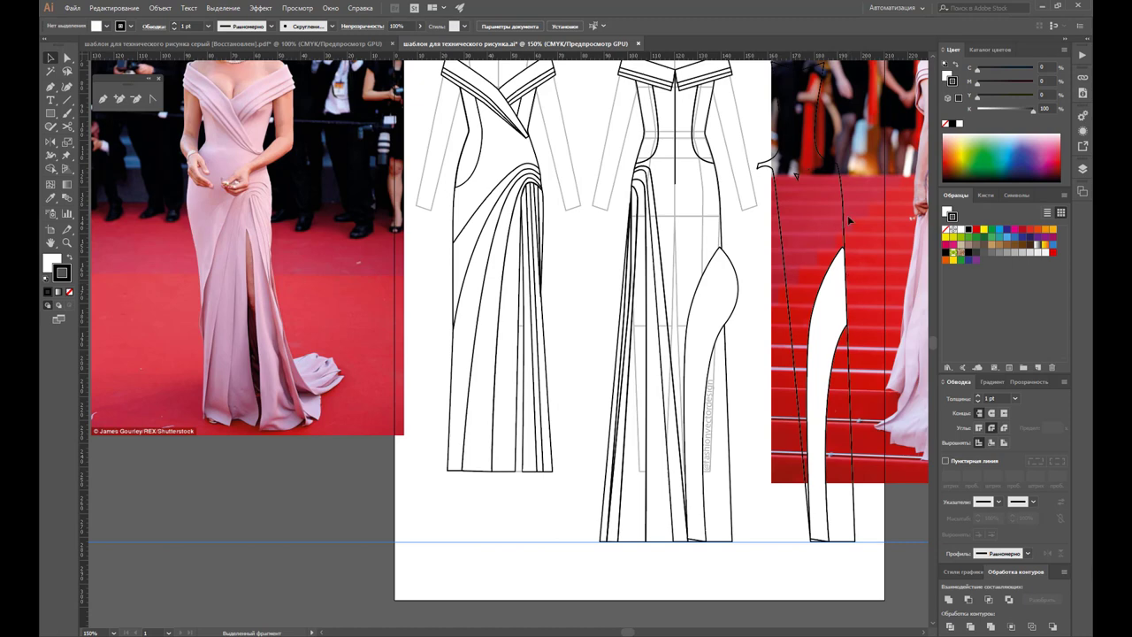
left_click(815, 174)
key("Delete")
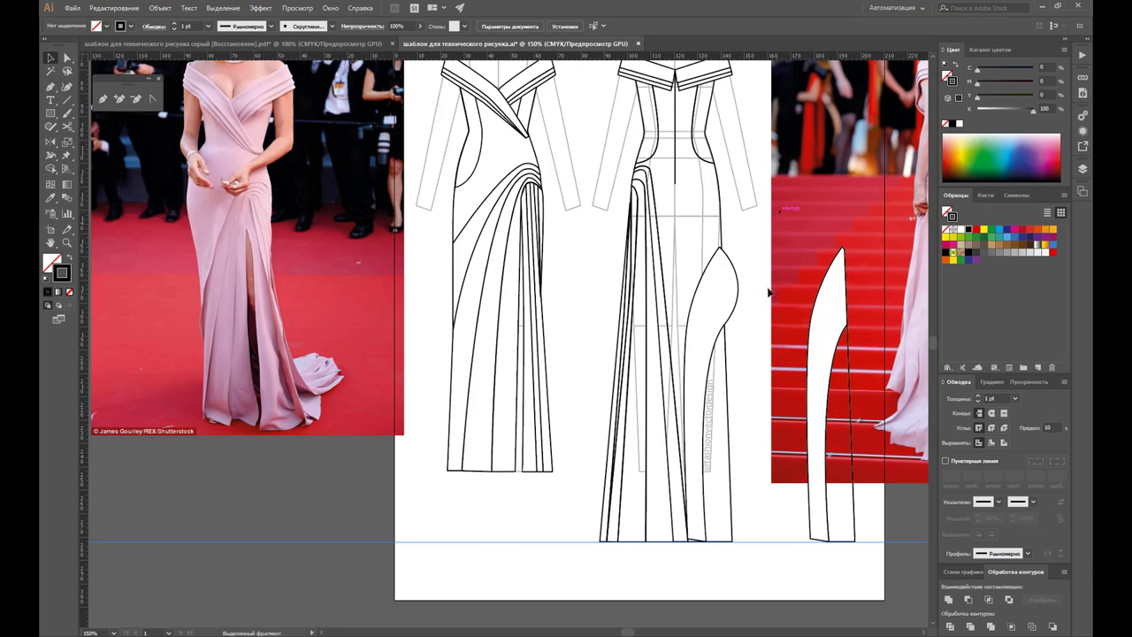
Step: Place the white leg shape on the middle gown's left skirt edge with its bottom anchor on the hem
mouse_move(735, 290)
left_mouse_down()
mouse_move(831, 329)
mouse_move(709, 334)
left_mouse_up()
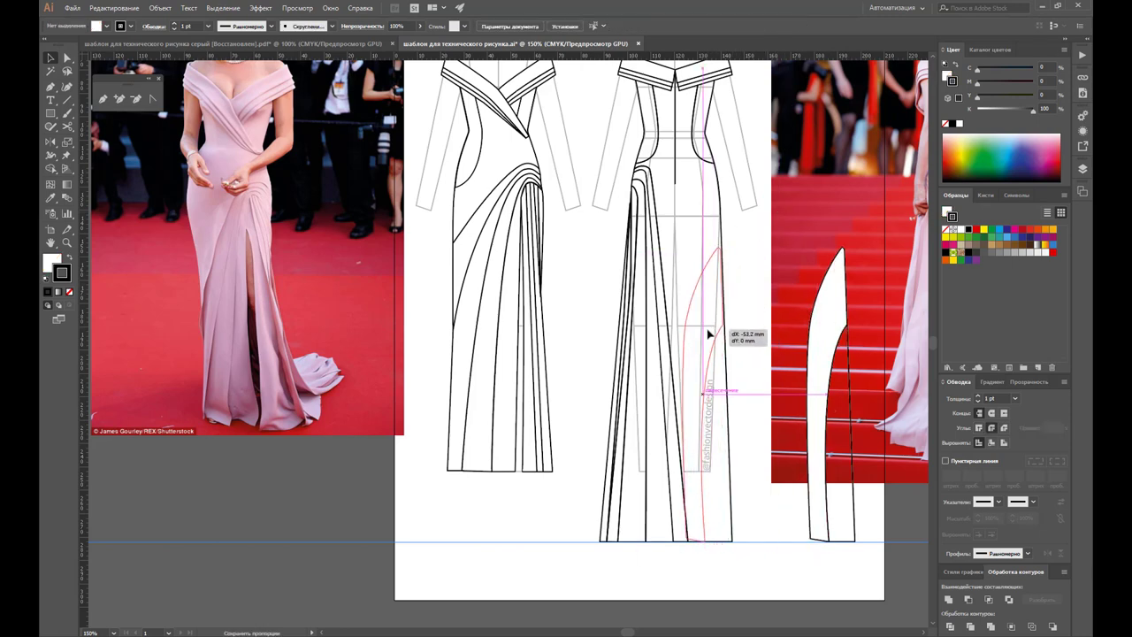
left_click_drag(708, 334, 713, 336)
left_click(67, 59)
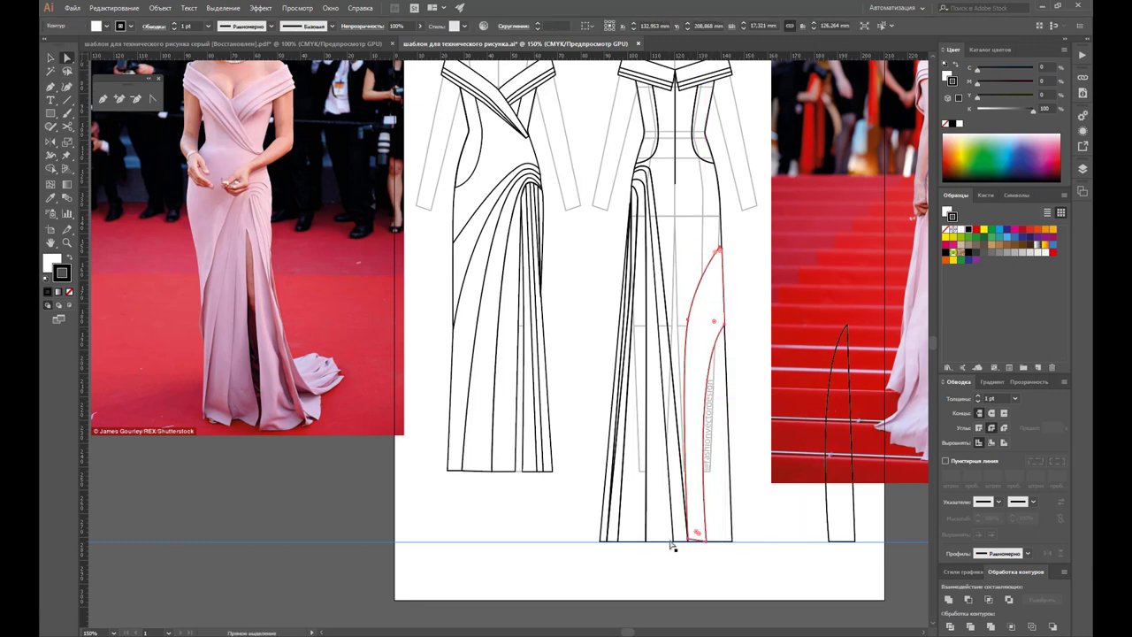
left_click_drag(691, 543, 691, 545)
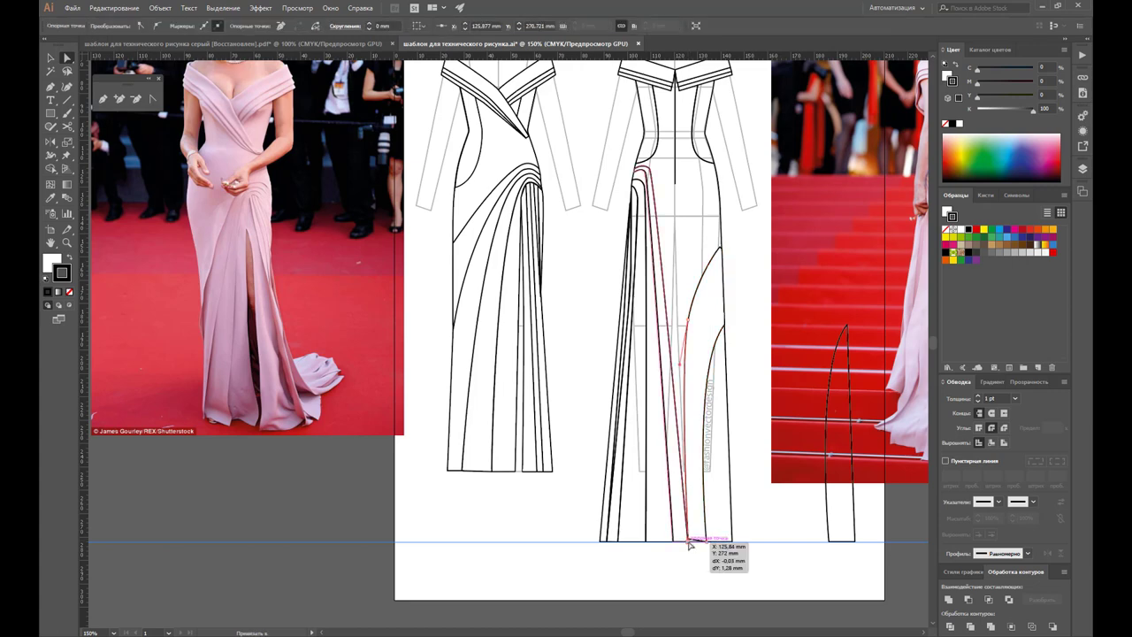
left_click(722, 347)
left_click(756, 344)
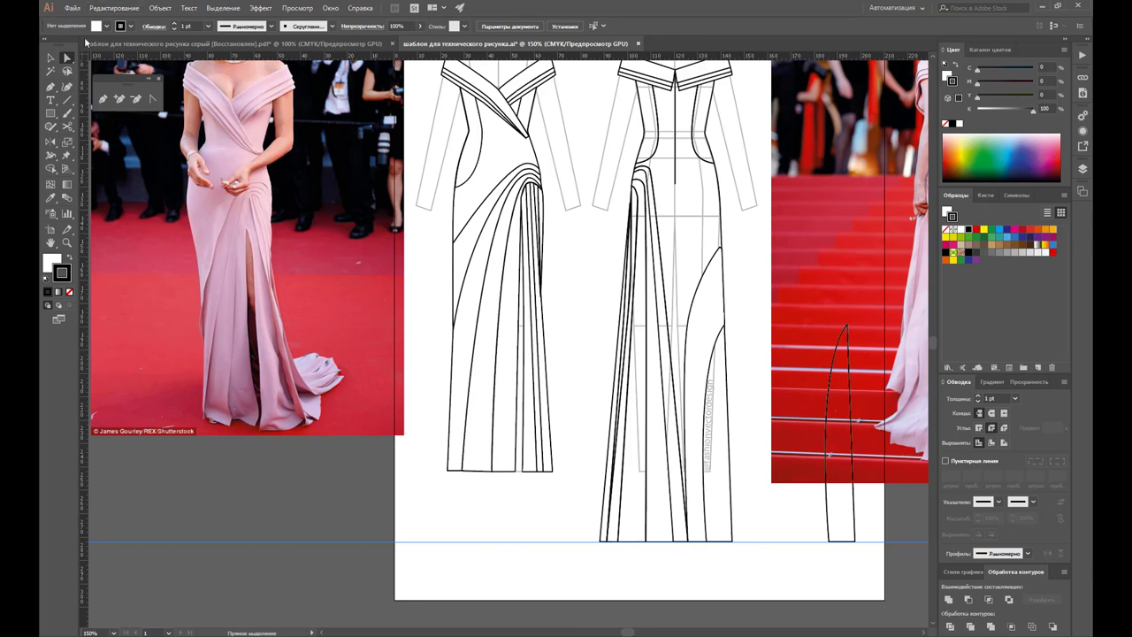
mouse_move(812, 523)
left_mouse_down()
mouse_move(869, 521)
mouse_move(605, 542)
left_mouse_up()
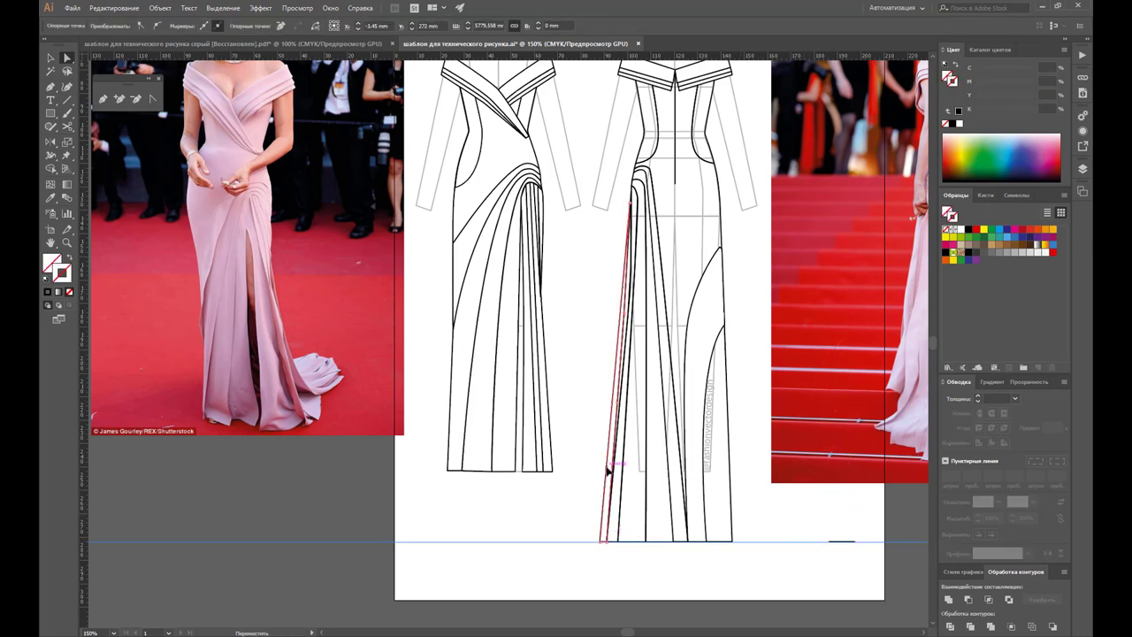
Step: Nudge the left pleat line's bottom anchor slightly right after undoing a stray drag
left_click(605, 547)
left_click_drag(604, 545, 607, 543)
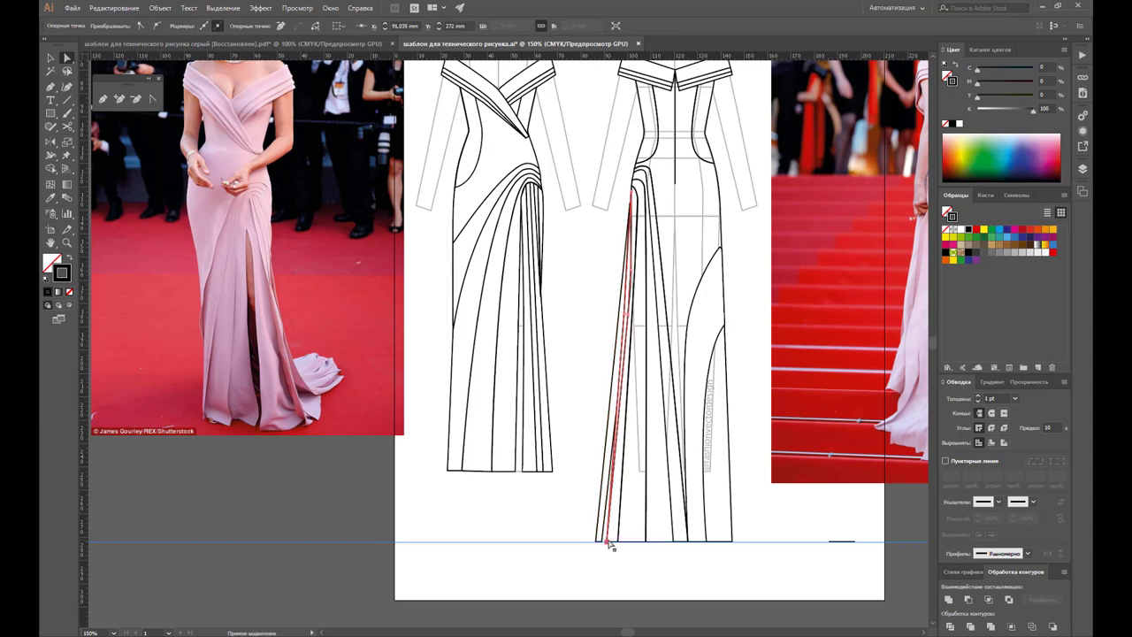
key("ctrl+z")
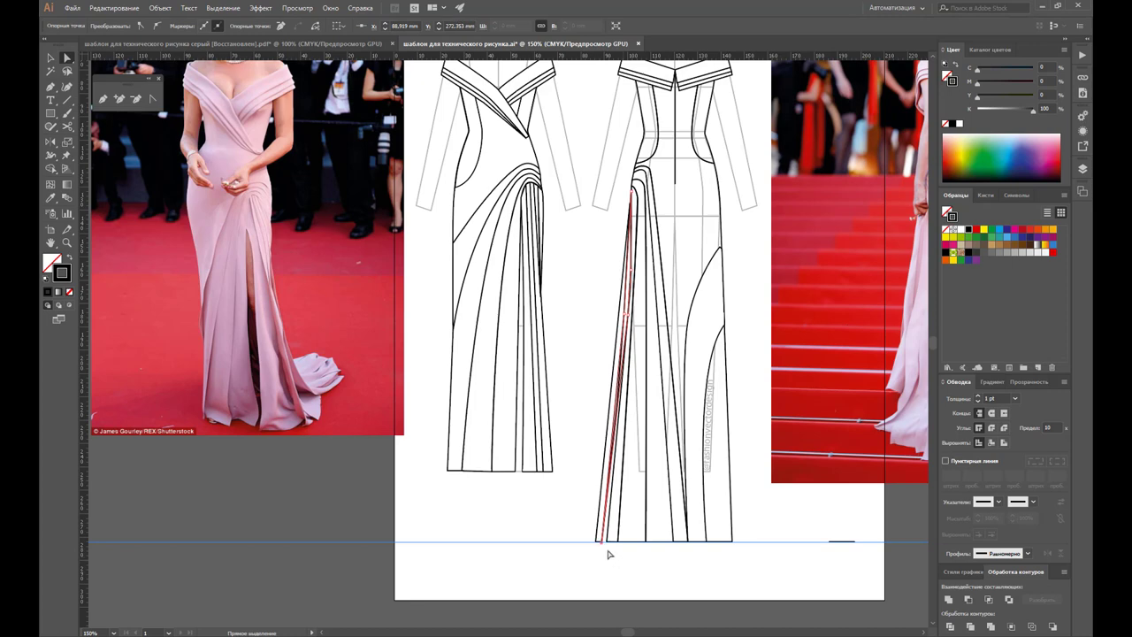
key("Right")
key("Right")
key("Right")
key("Right")
key("Right")
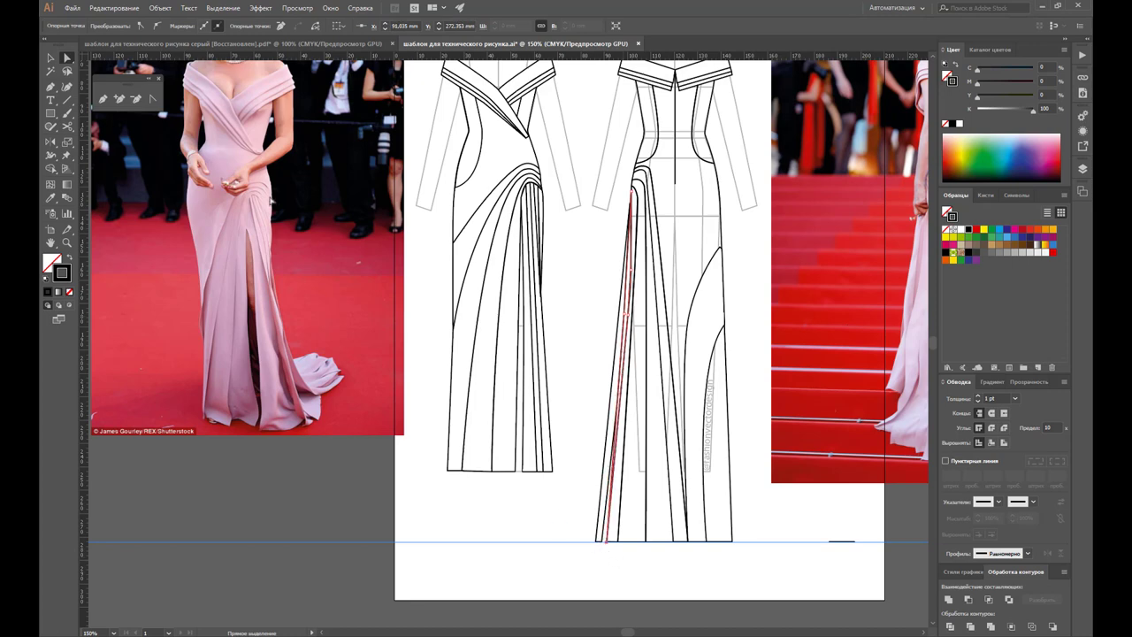
Step: Add a new anchor point partway up the left pleat line
left_click(119, 98)
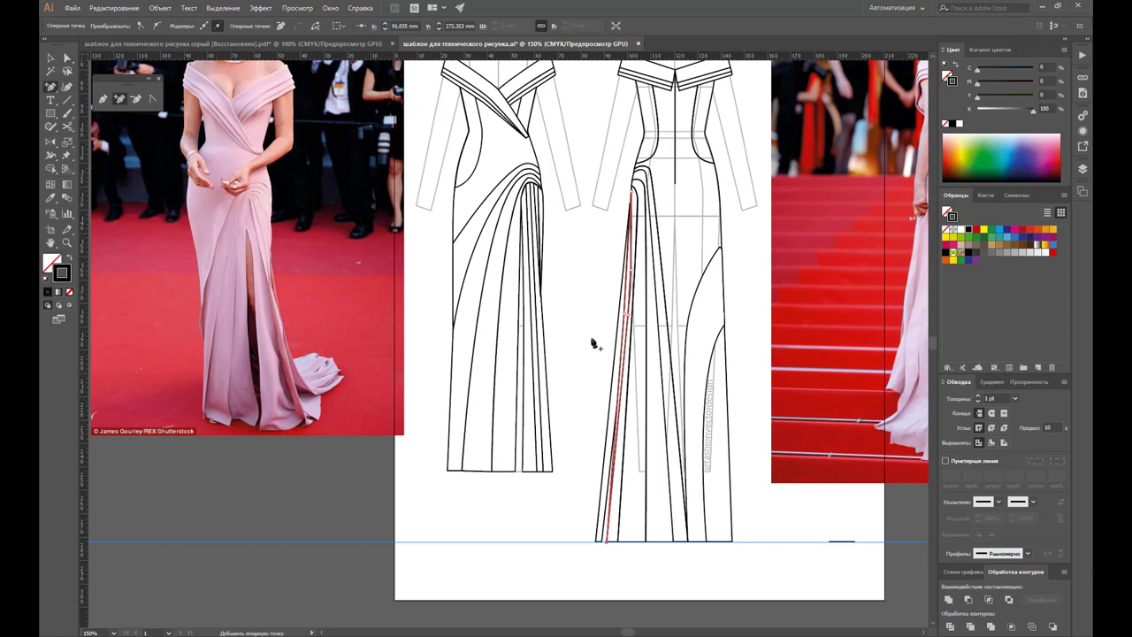
left_click(622, 352)
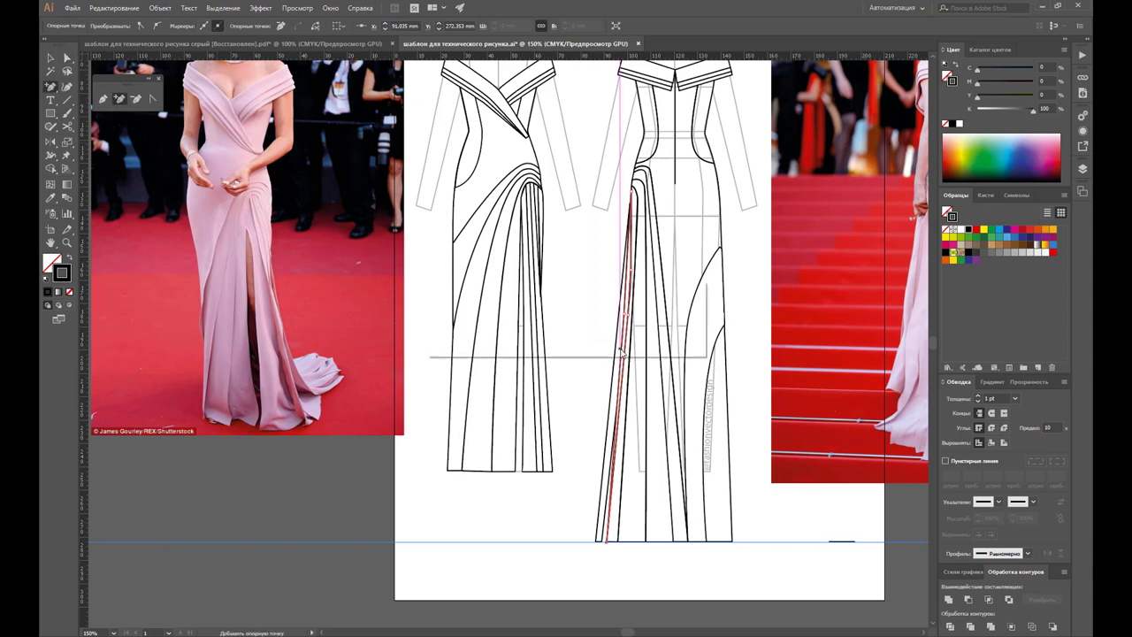
left_click(672, 339)
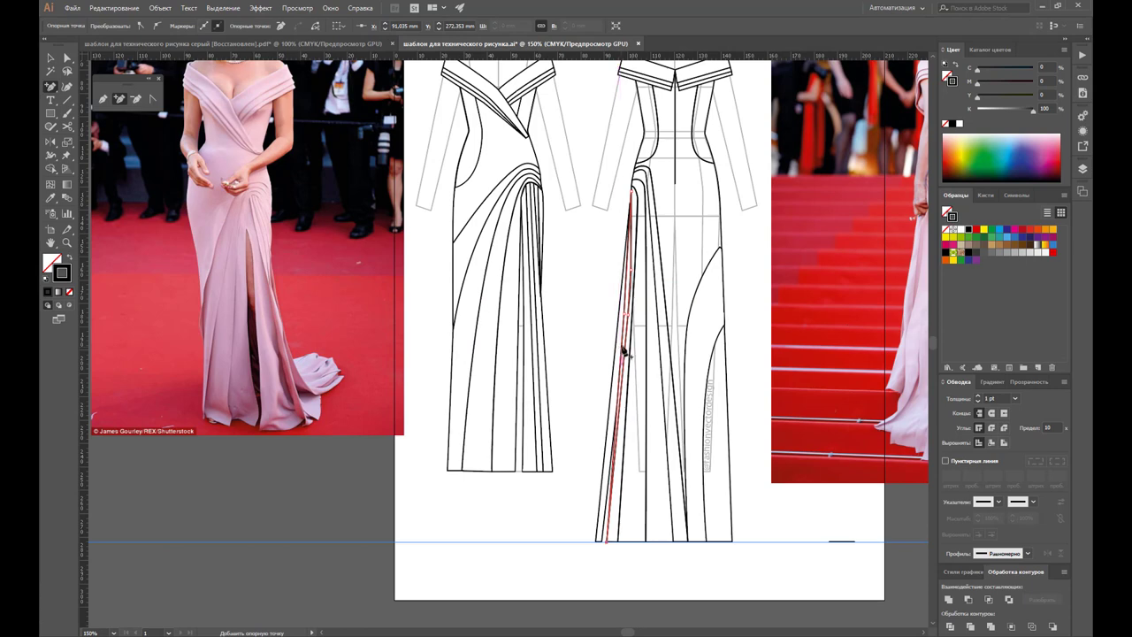
left_click(622, 345)
left_click(67, 57)
Step: Shift the neighbouring pleat line left, undoing the point pulled below the hem
left_click(661, 391)
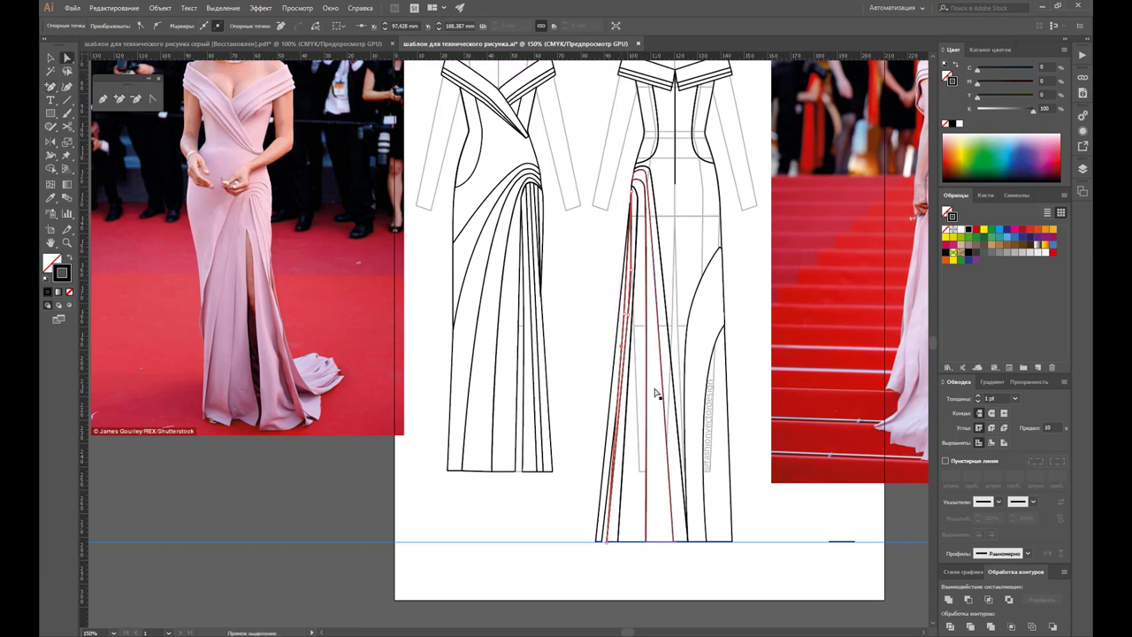
left_click_drag(658, 354, 623, 350)
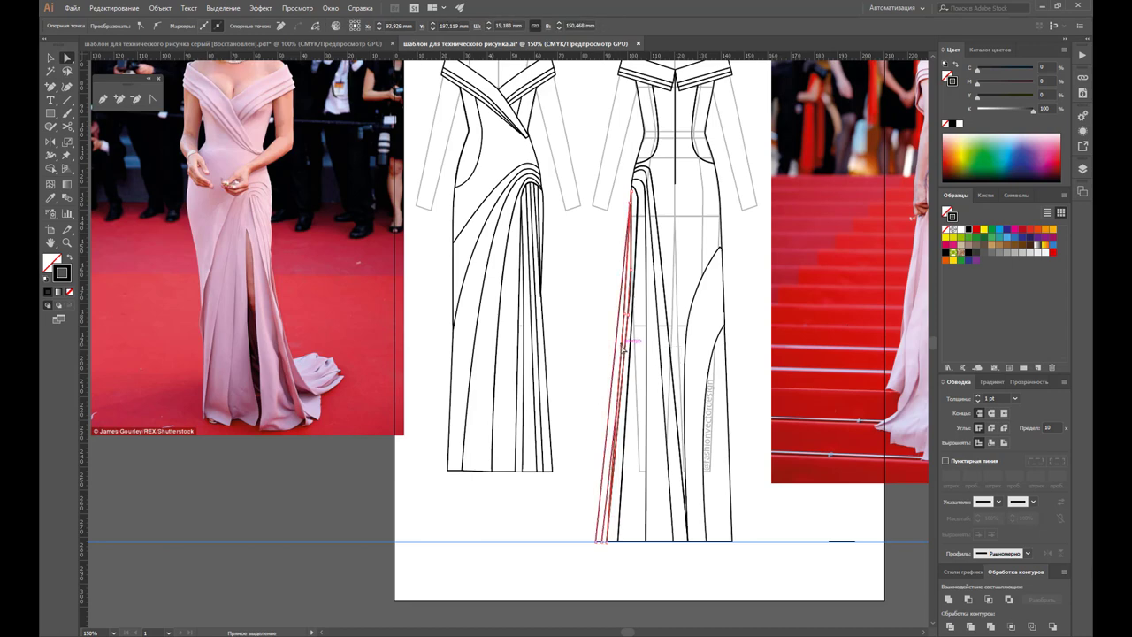
mouse_move(622, 348)
left_mouse_down()
mouse_move(611, 537)
mouse_move(598, 551)
left_mouse_up()
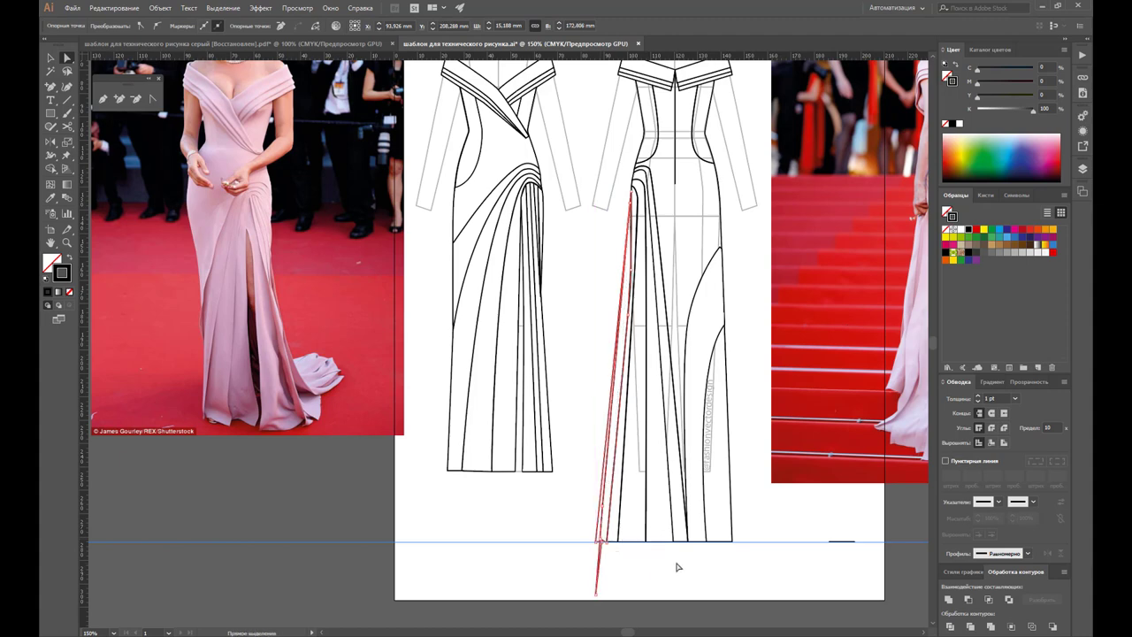
key("ctrl+z")
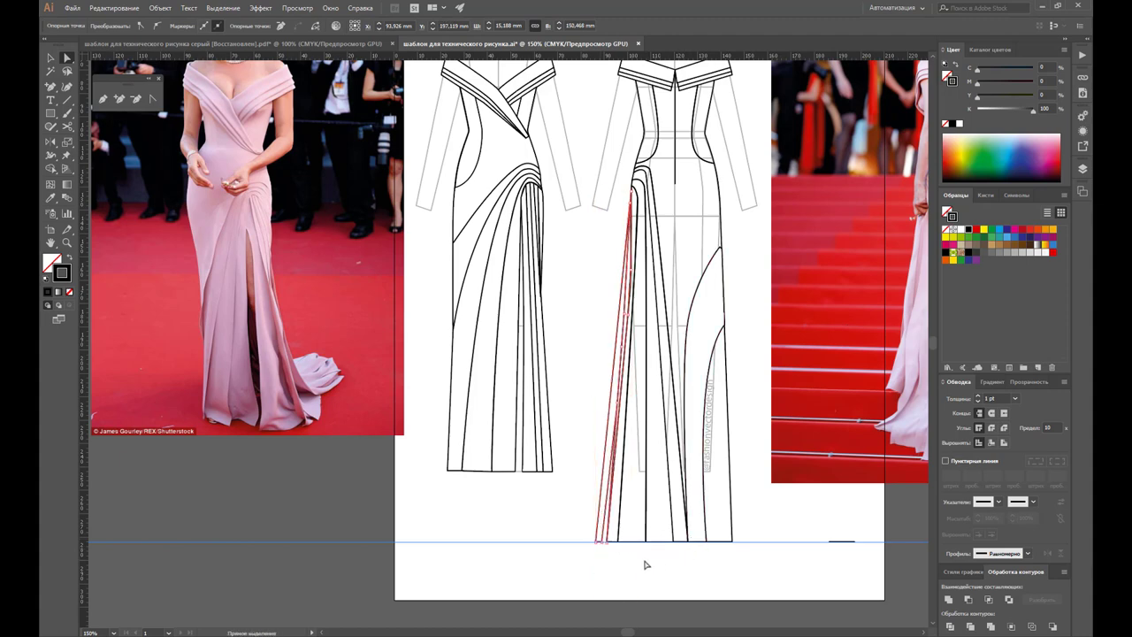
left_click(612, 470)
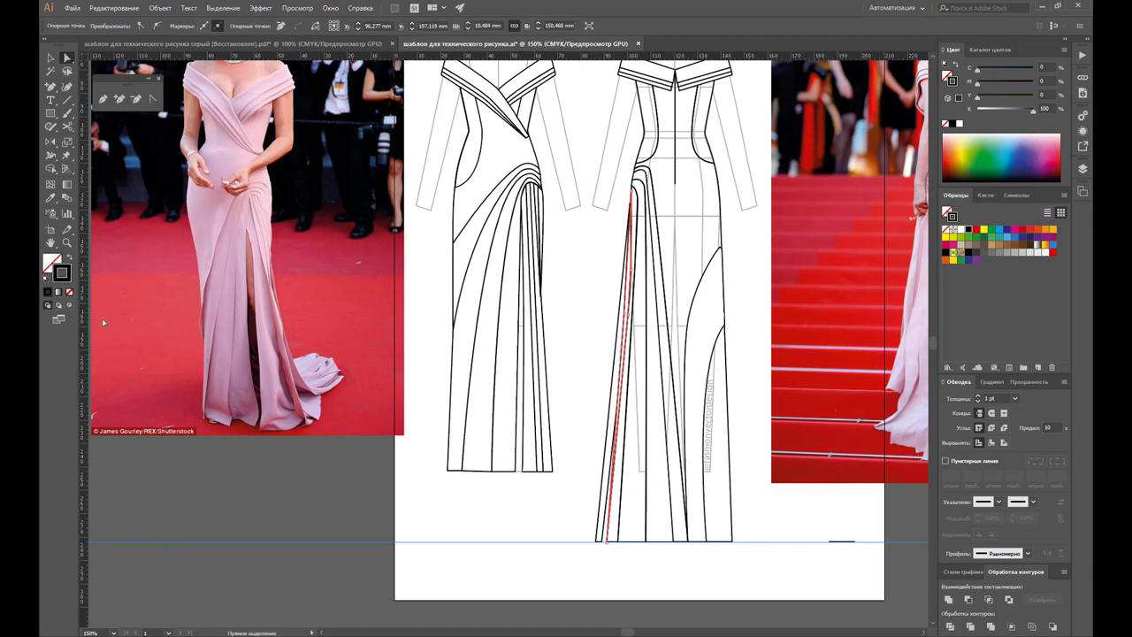
left_click(67, 244)
Step: Zoom in on the hem and add an anchor on the left pleat line above it
left_click(627, 525)
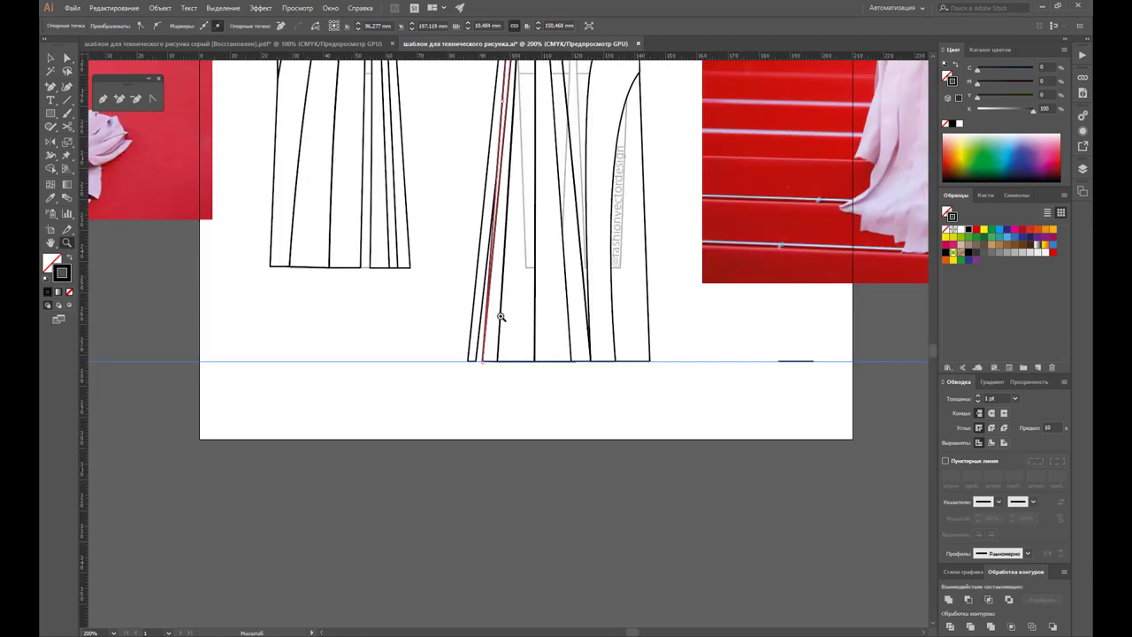
left_click(522, 358)
left_click(481, 383)
left_click(502, 298)
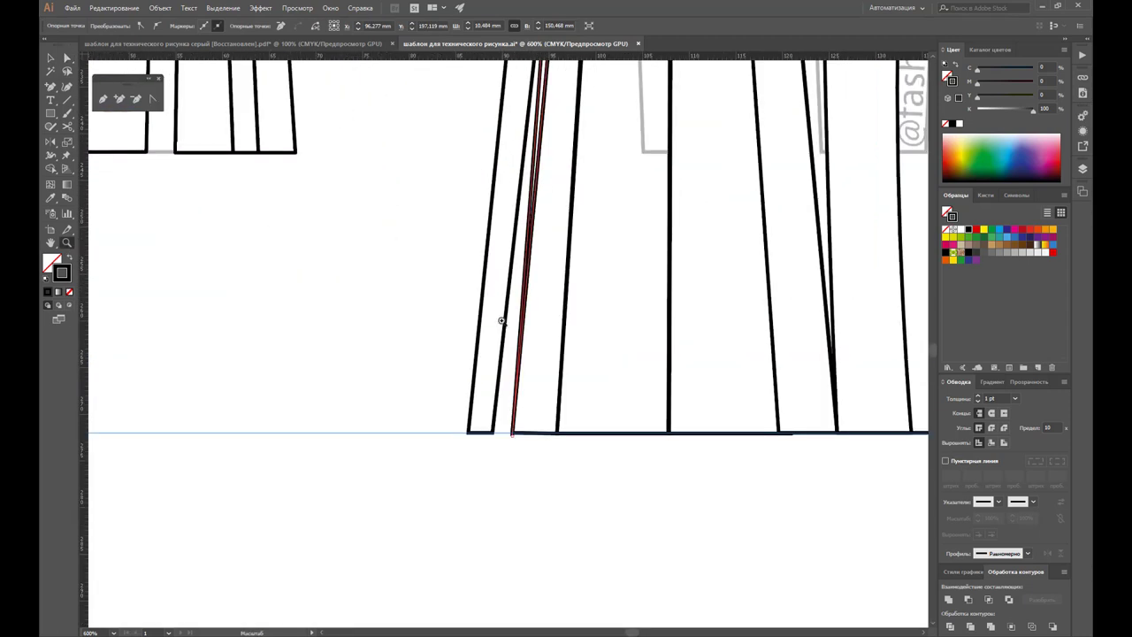
left_click(506, 357)
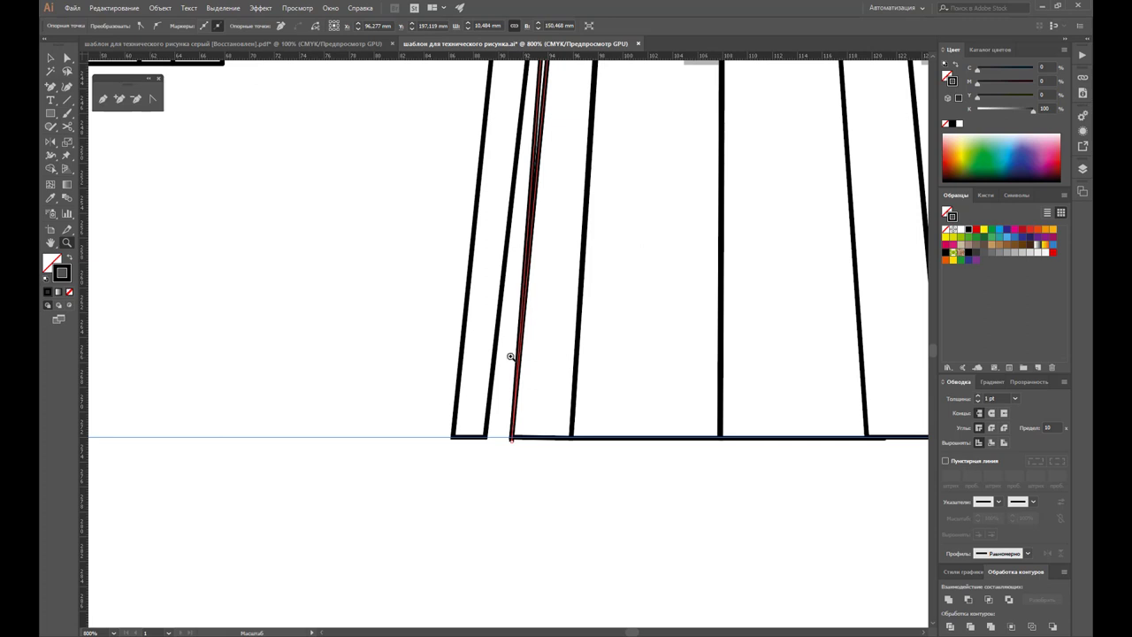
left_click(120, 99)
left_click(533, 213)
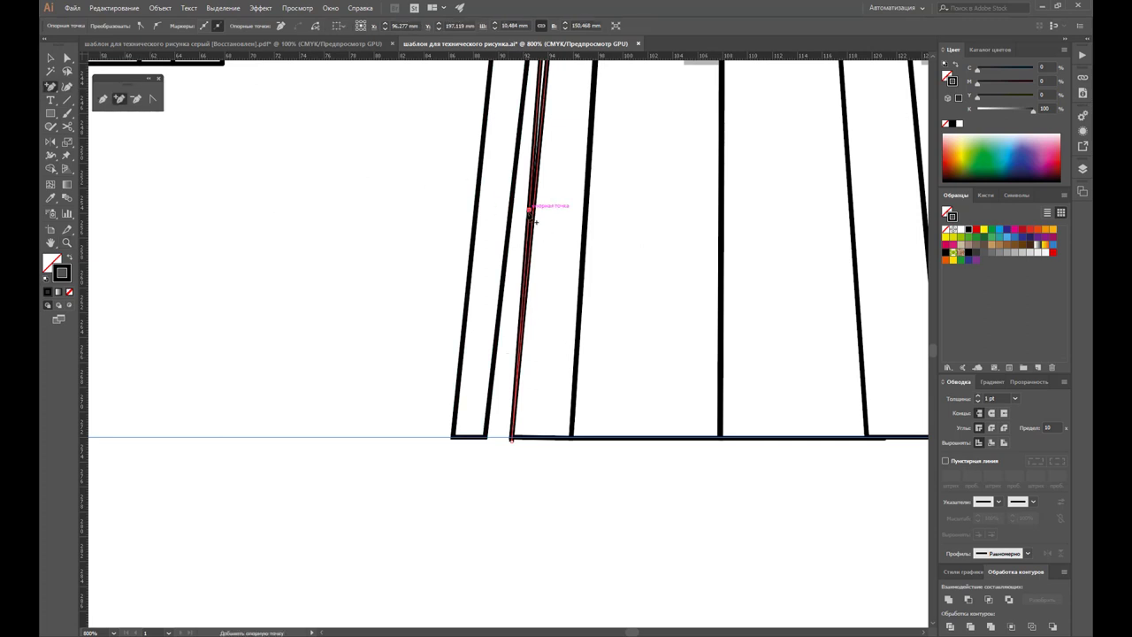
Step: Drag the new anchor down onto the hem guide, then zoom back to the skirt
key("a")
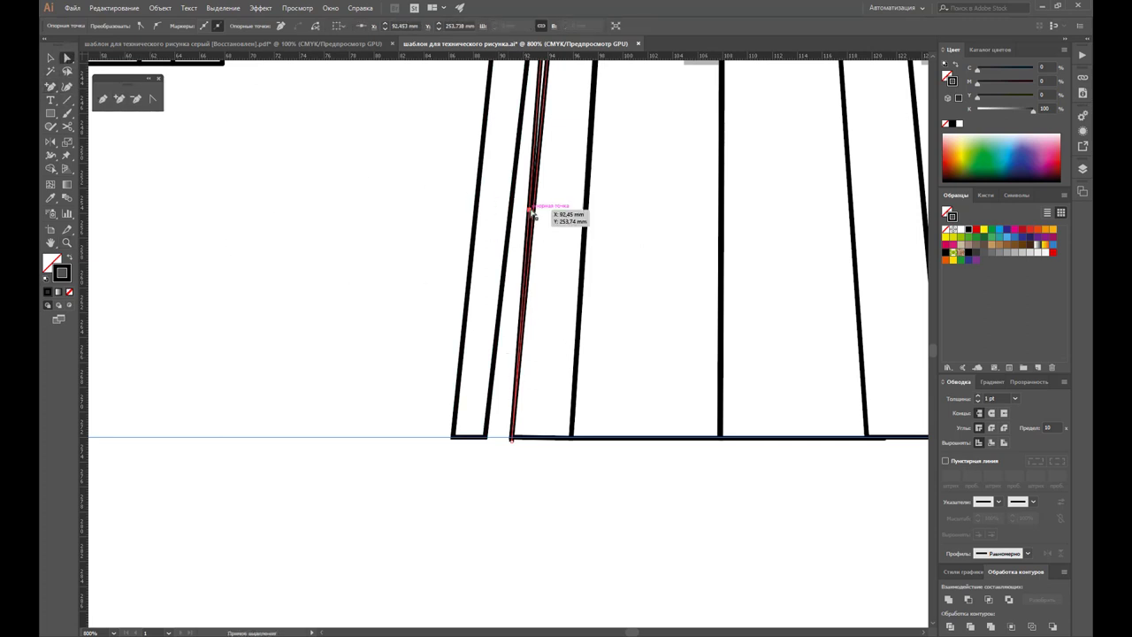
left_click_drag(530, 211, 485, 439)
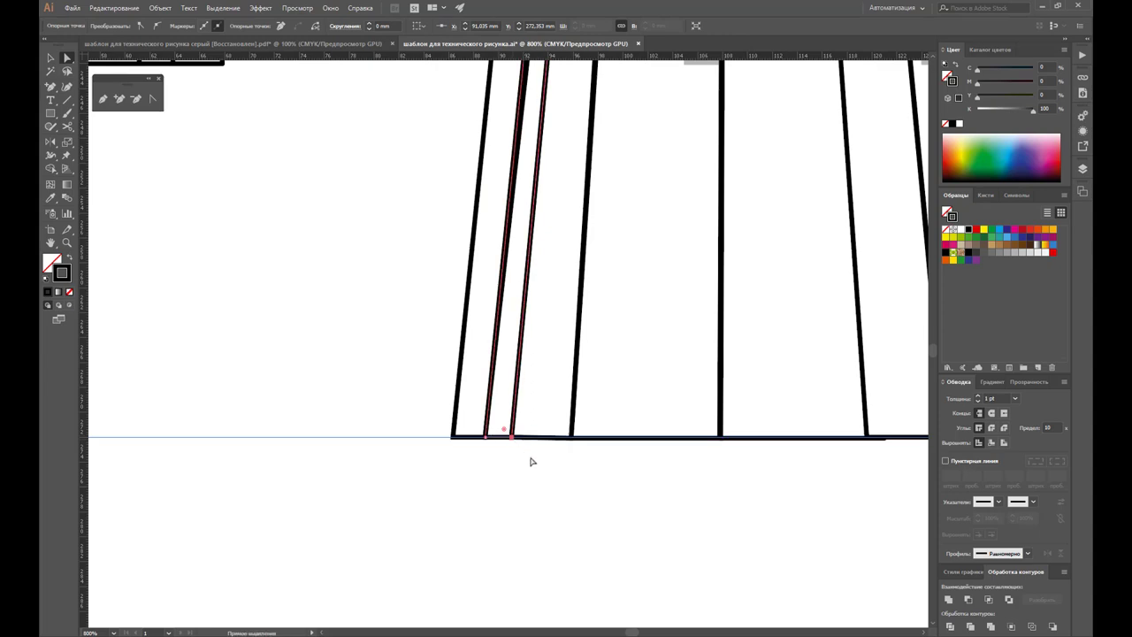
left_click(534, 461)
key("ctrl+minus")
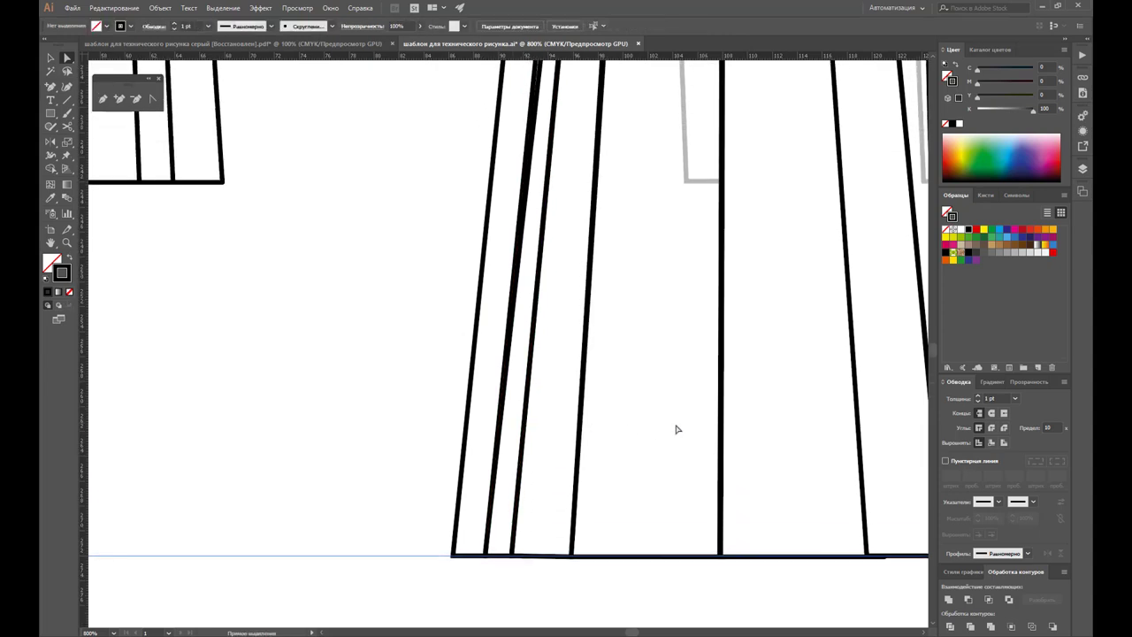
key("ctrl+minus")
key("ctrl+minus")
key("ctrl+minus")
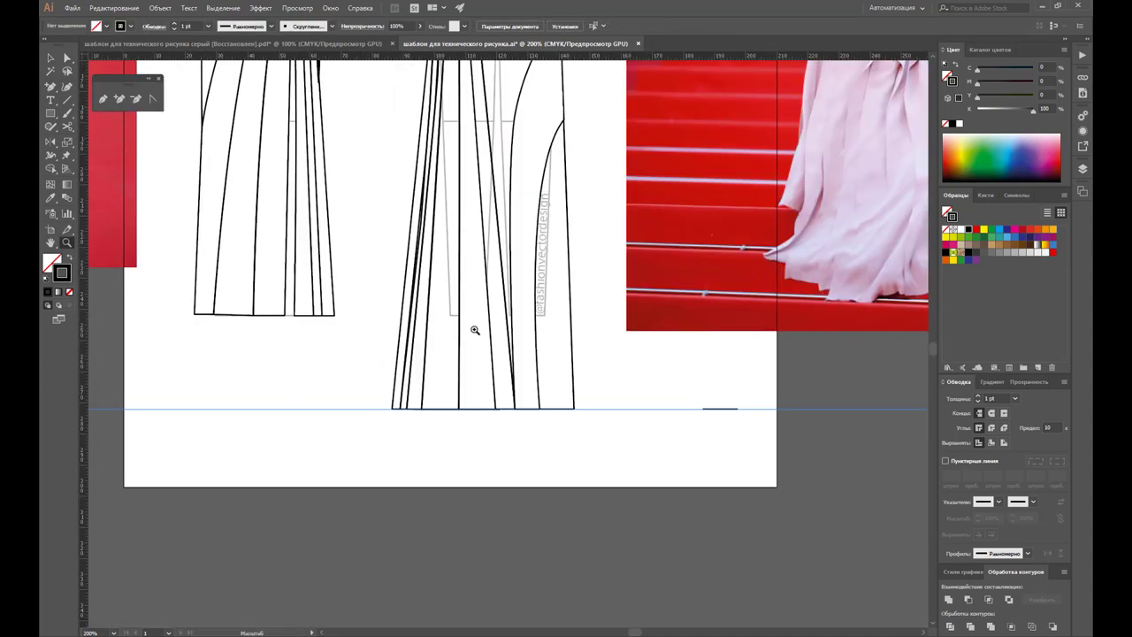
scroll(475, 330, "up", 3)
scroll(475, 330, "down", 1)
scroll(475, 329, "down", 1)
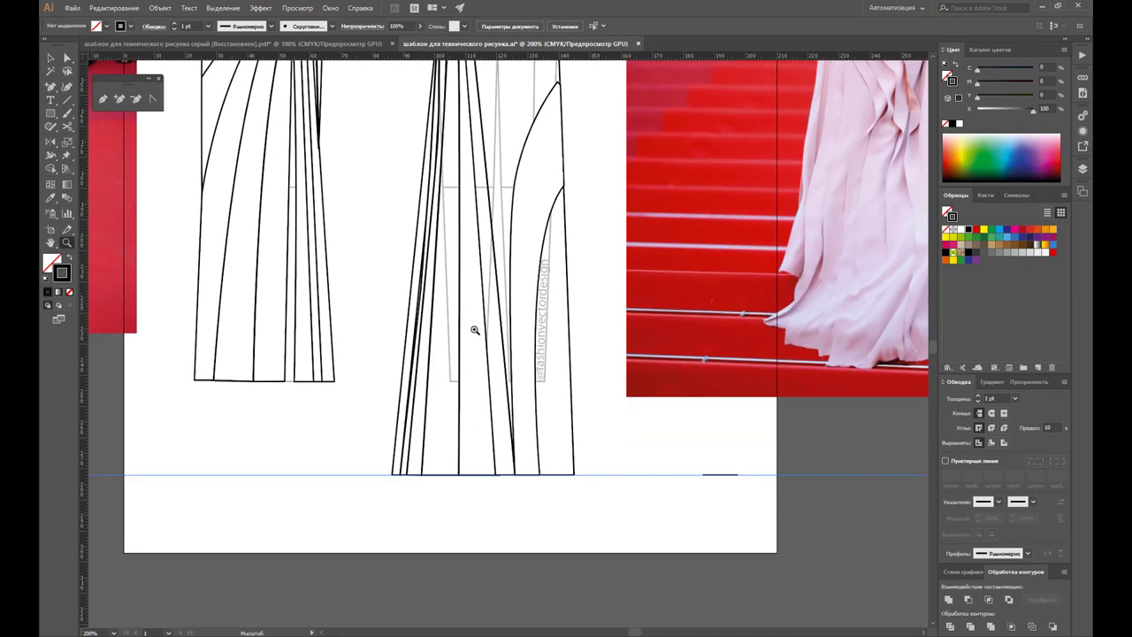
left_click(472, 469)
left_click(507, 352)
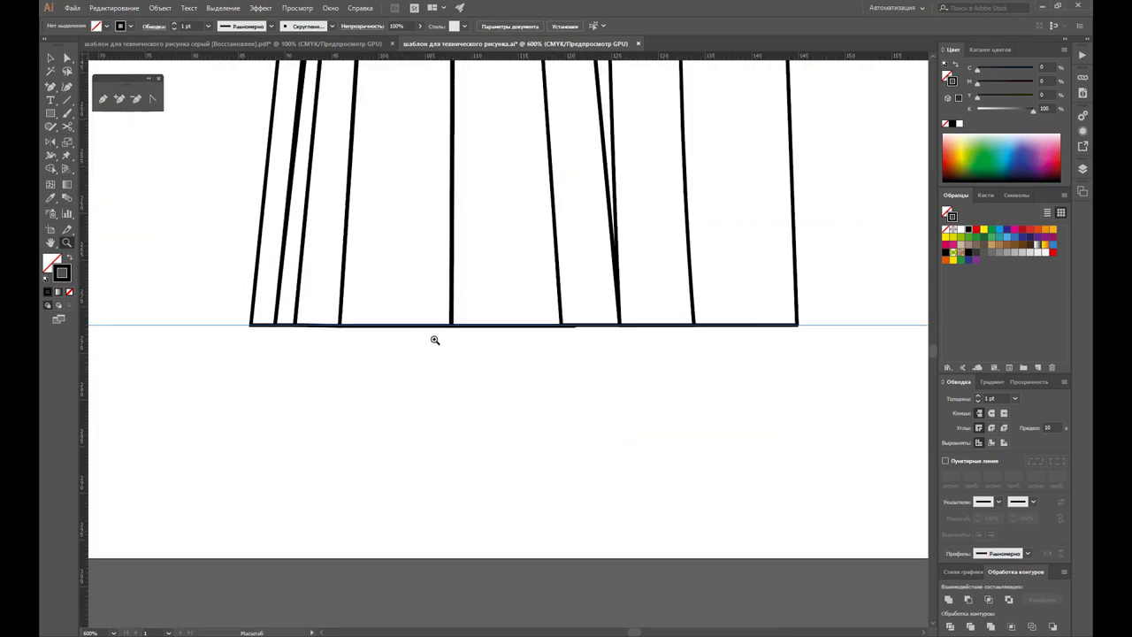
Step: Nudge the first two groups of hem pleat lines right, two arrow steps each
left_click(66, 57)
left_click_drag(488, 366, 425, 307)
key("Right")
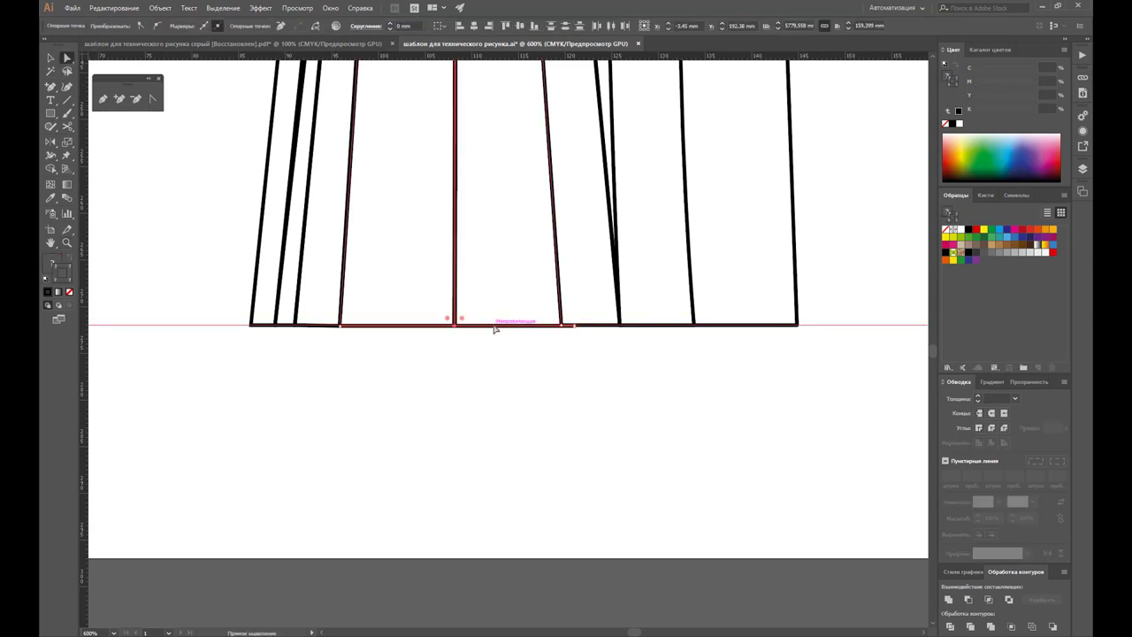
key("Right")
key("Right")
key("Right")
key("Right")
left_click_drag(394, 361, 327, 318)
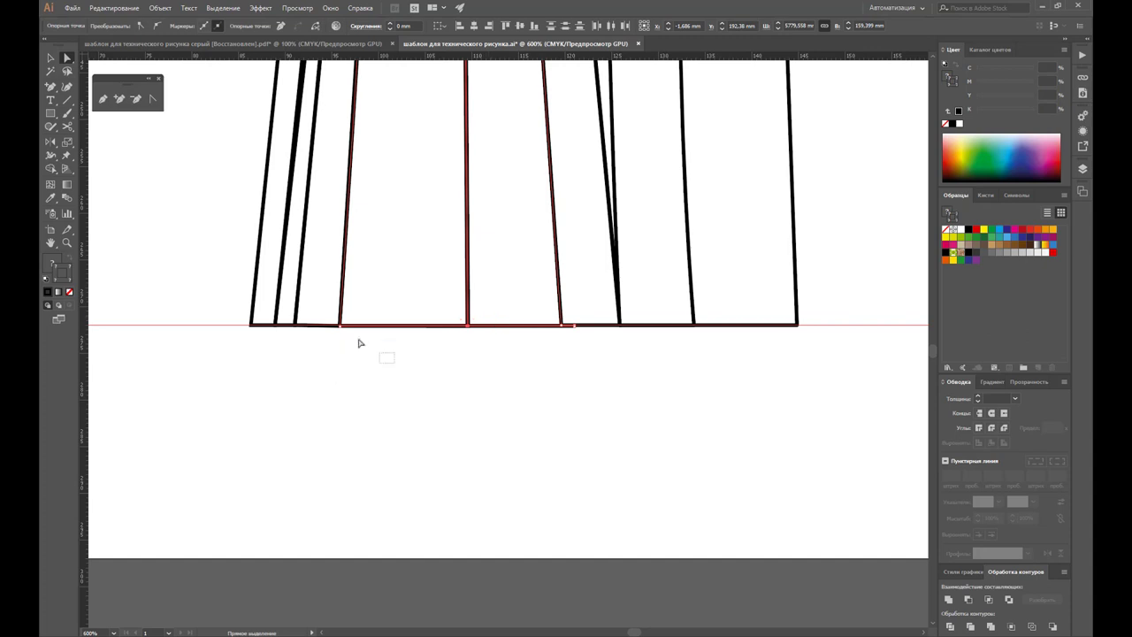
key("Right")
key("Right")
key("Right")
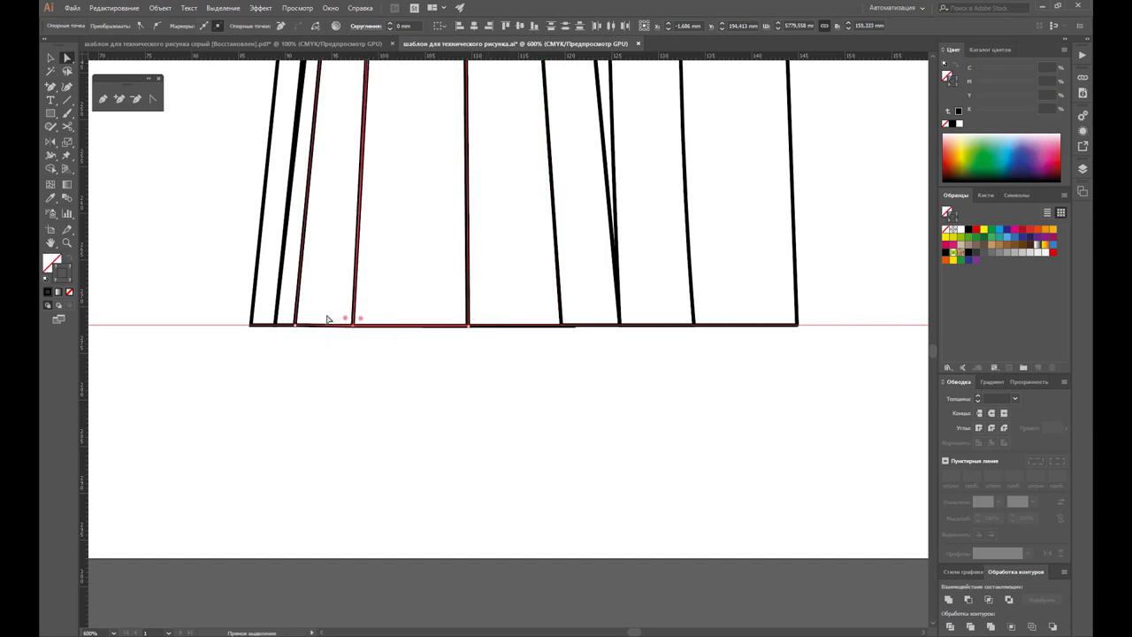
key("Right")
key("Right")
key("Right")
key("Right")
key("Right")
key("Right")
key("Right")
key("Right")
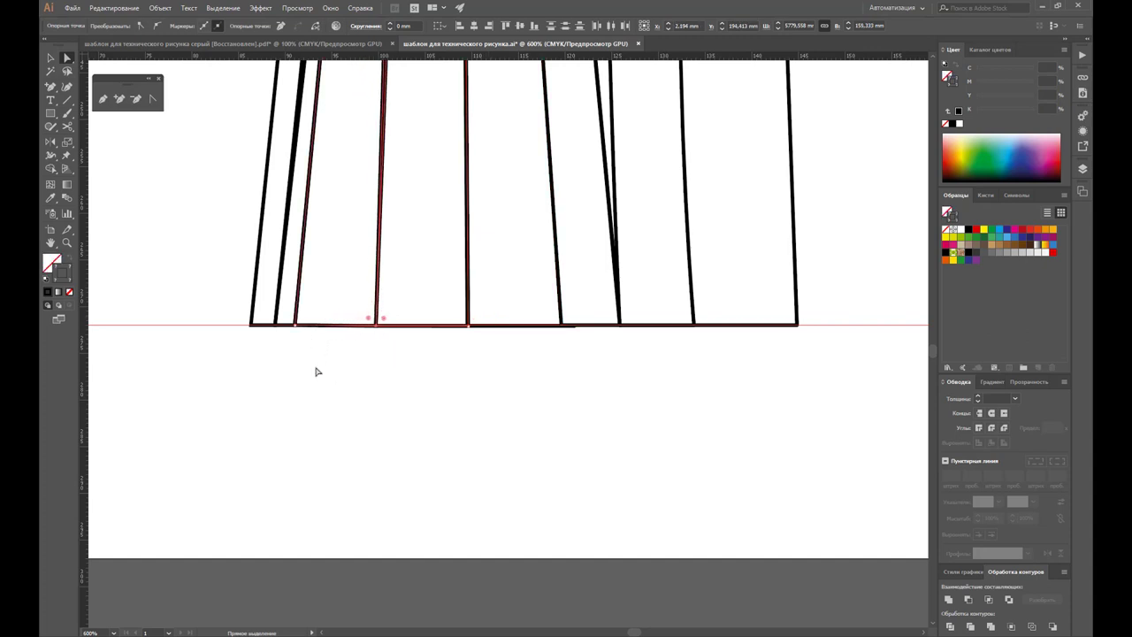
Step: Nudge the next left pleat lines and the right-side pleat lines one step right
left_click_drag(318, 371, 290, 322)
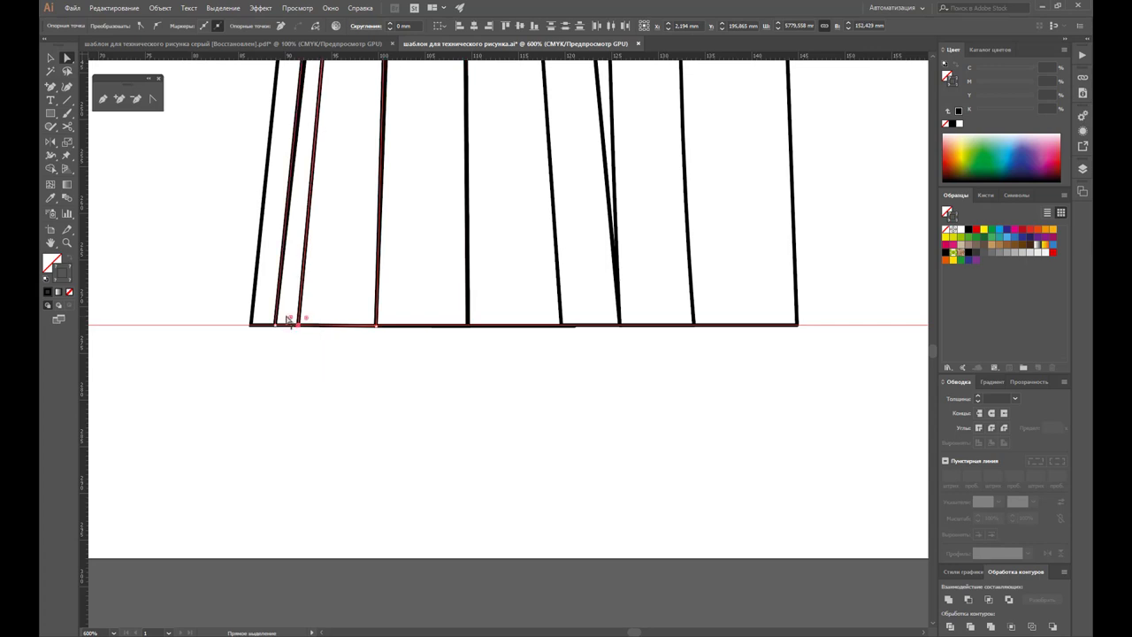
key("Right")
key("Right")
key("Right")
key("Right")
key("Right")
key("Right")
key("Right")
key("Right")
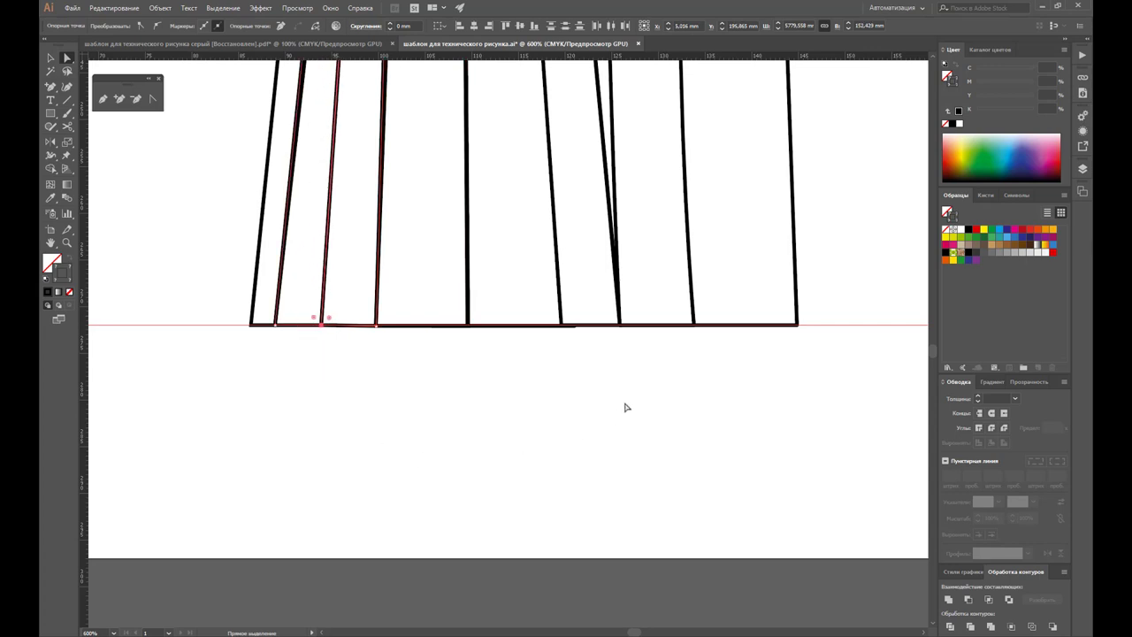
left_click_drag(713, 376, 675, 316)
key("Right")
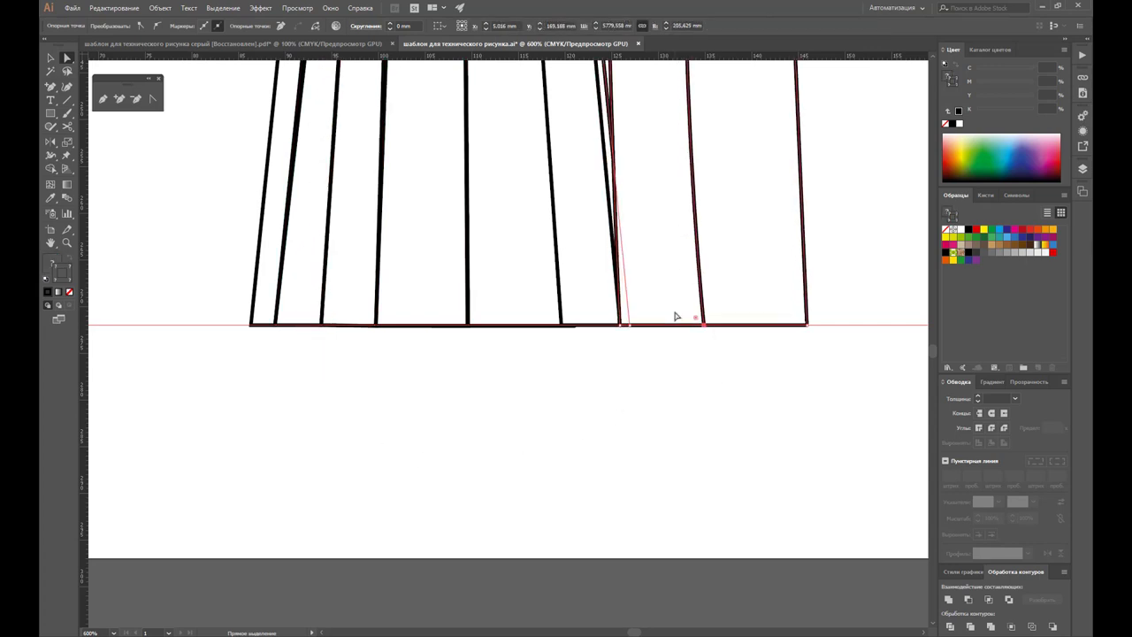
left_click(745, 359)
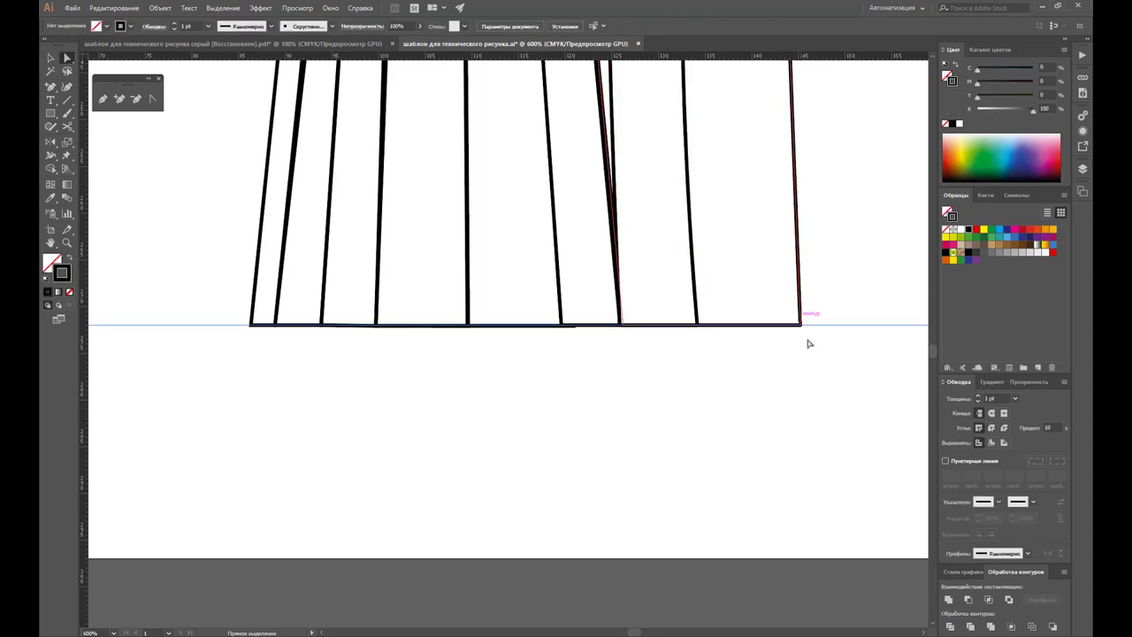
Step: Zoom out to view the whole sketch alongside the reference photos
key("z")
left_click(522, 265, "alt")
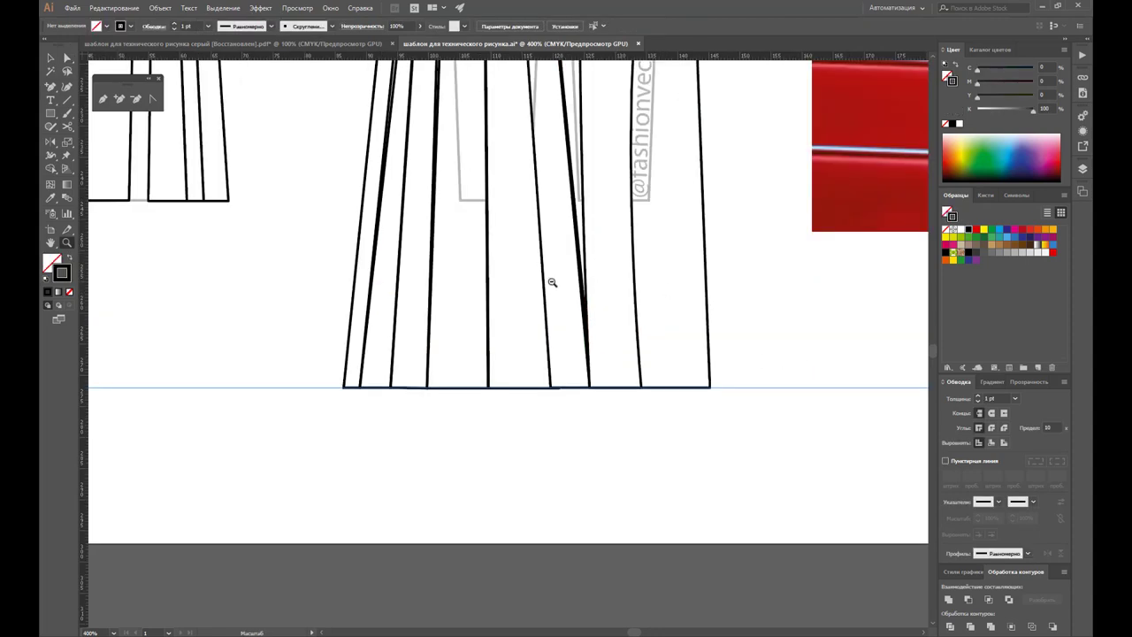
left_click(539, 296, "alt")
left_click(518, 327, "alt")
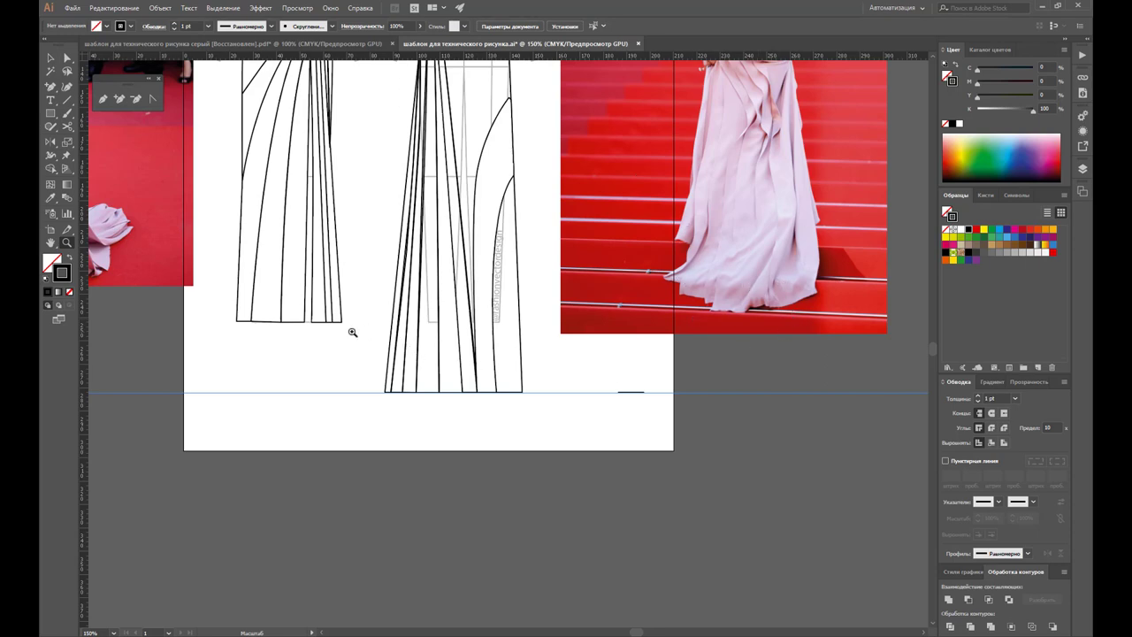
left_click(458, 381)
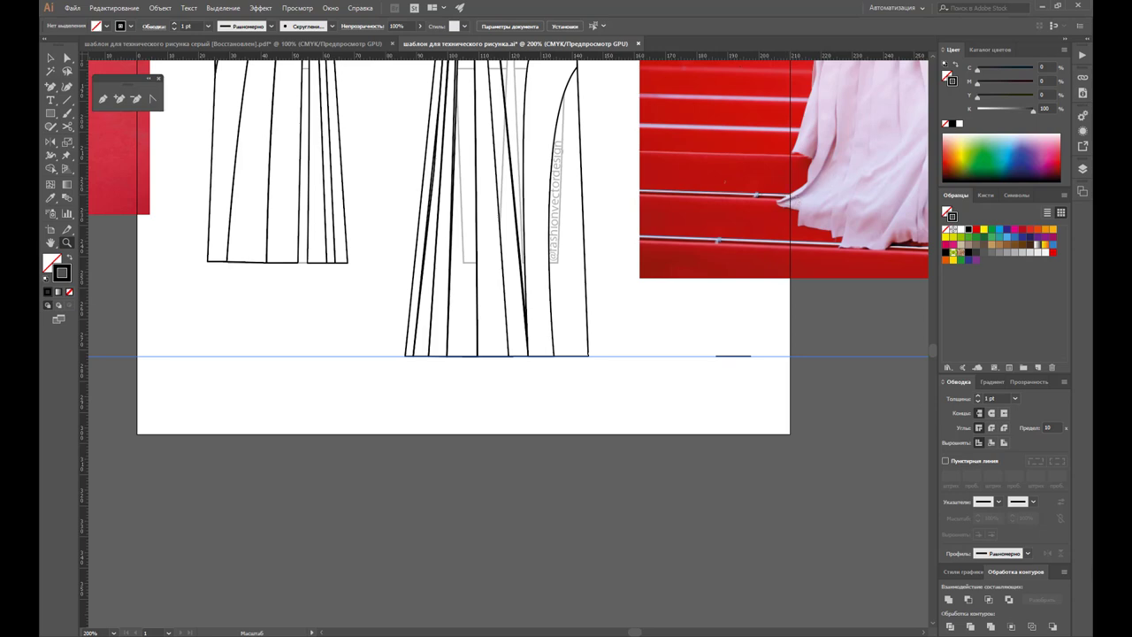
scroll(829, 551, "right", 5)
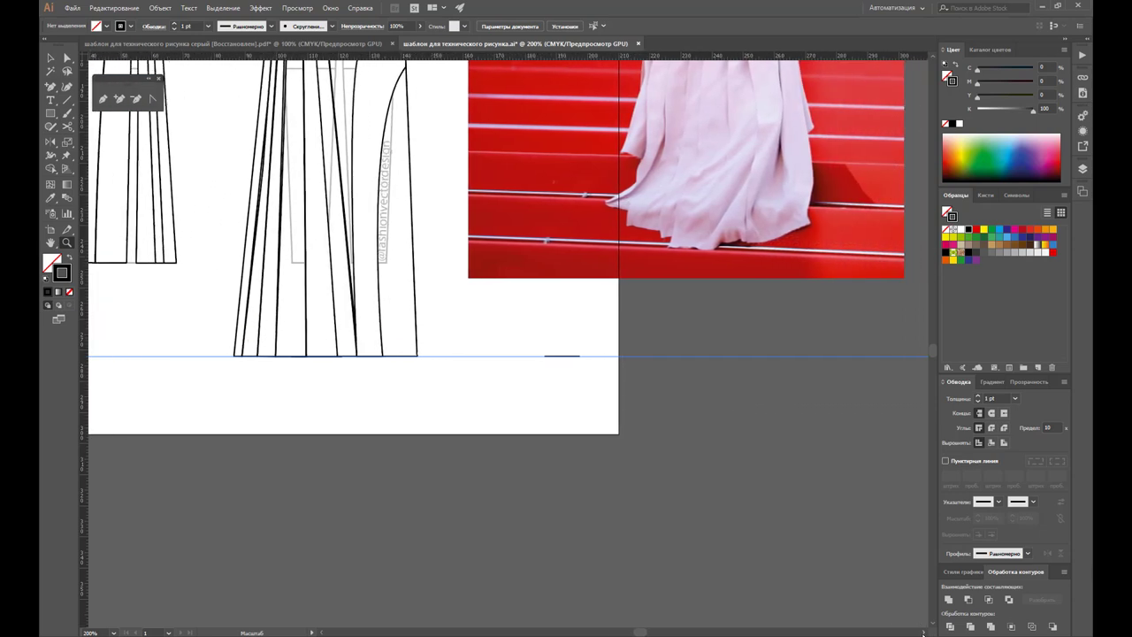
scroll(746, 370, "up", 2)
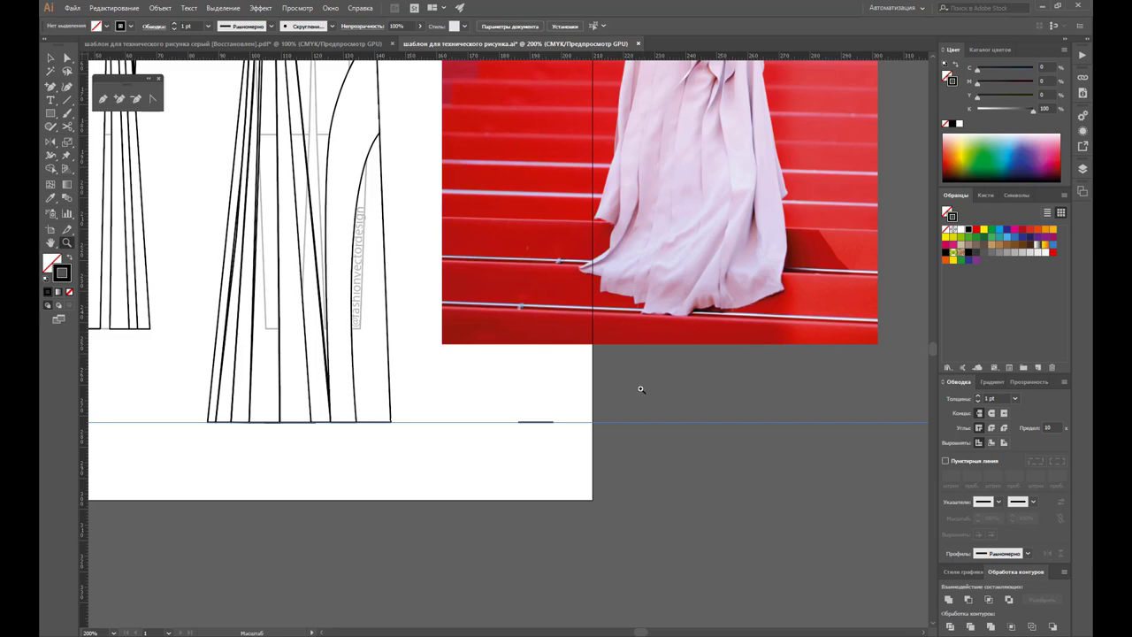
left_click_drag(641, 634, 639, 634)
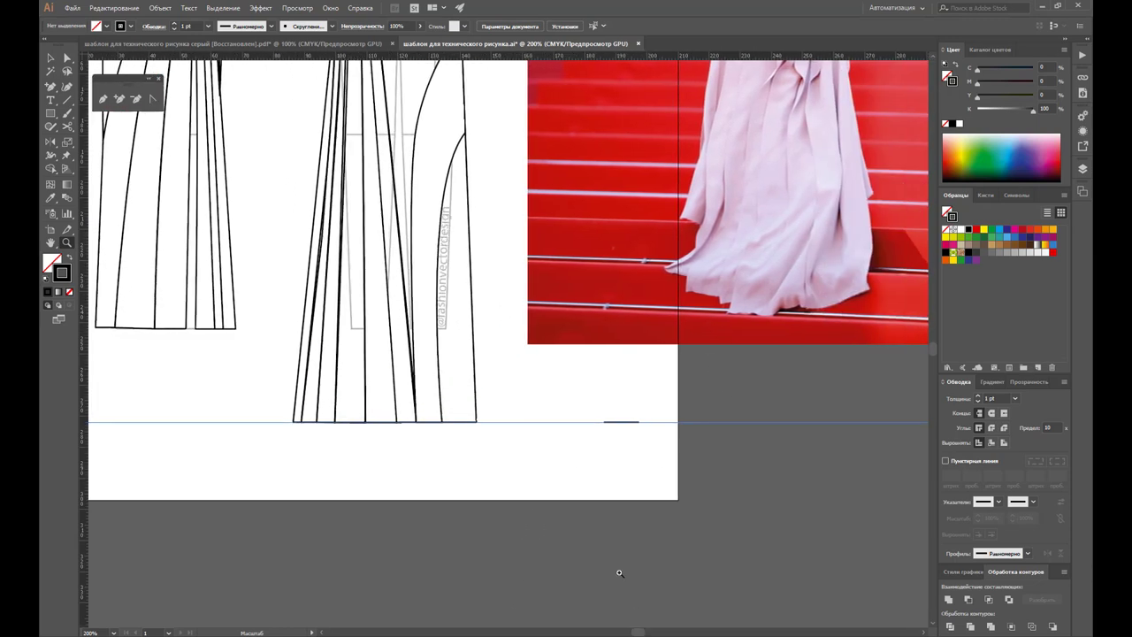
key("ctrl+plus")
key("ctrl+plus")
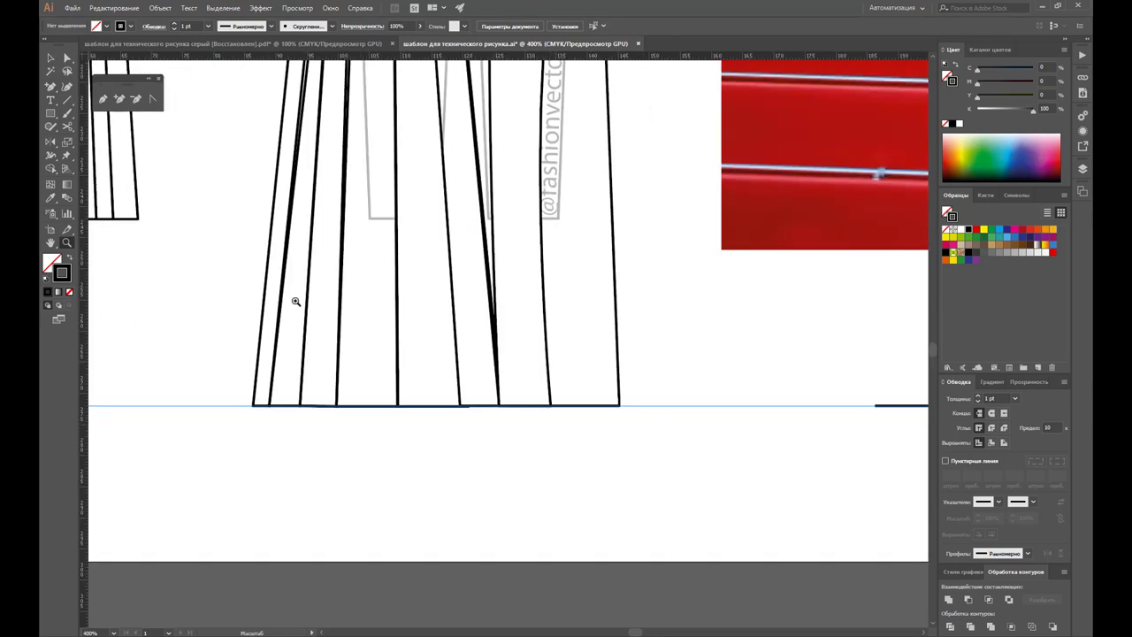
Step: Add an anchor at the upper guide on the leftmost panel and delete its bottom anchors
left_click(67, 58)
left_click(258, 410)
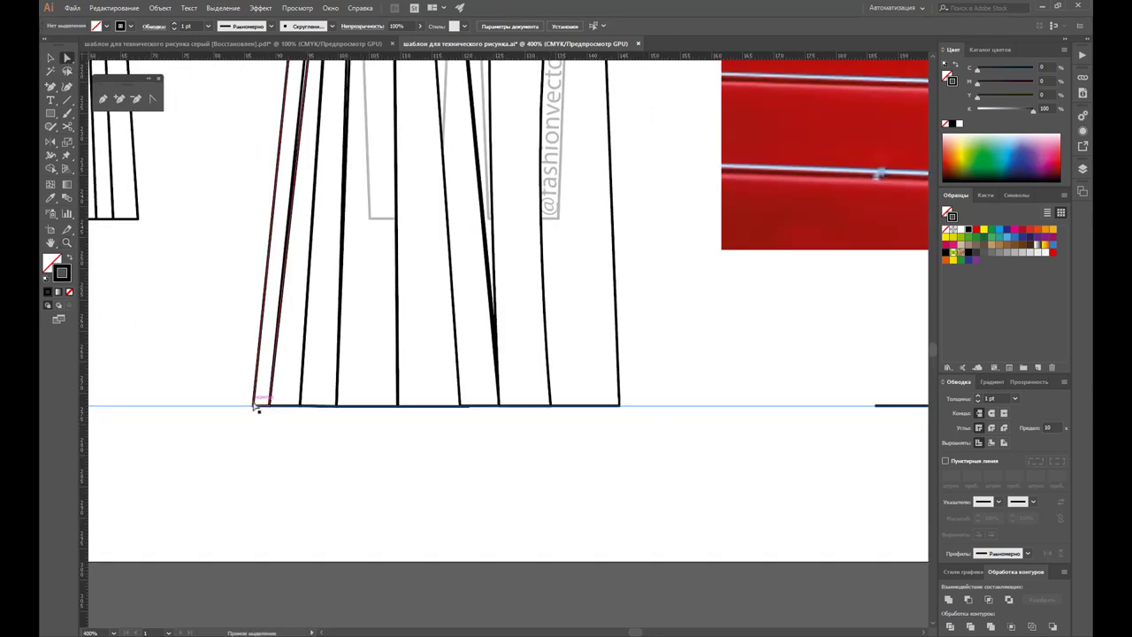
left_click(259, 411)
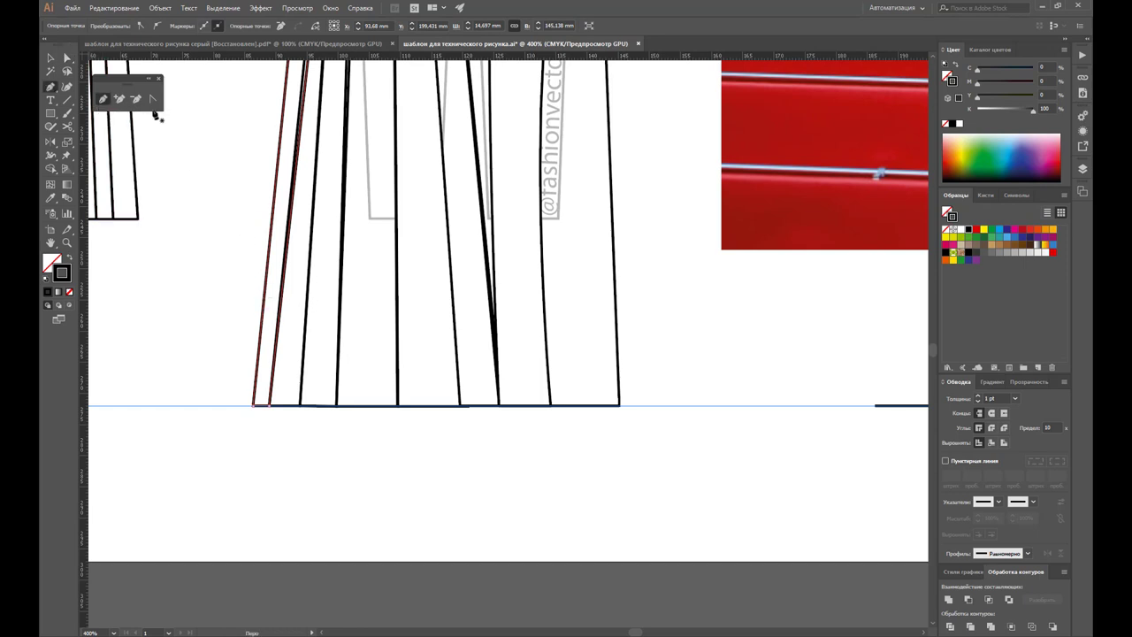
left_click(120, 98)
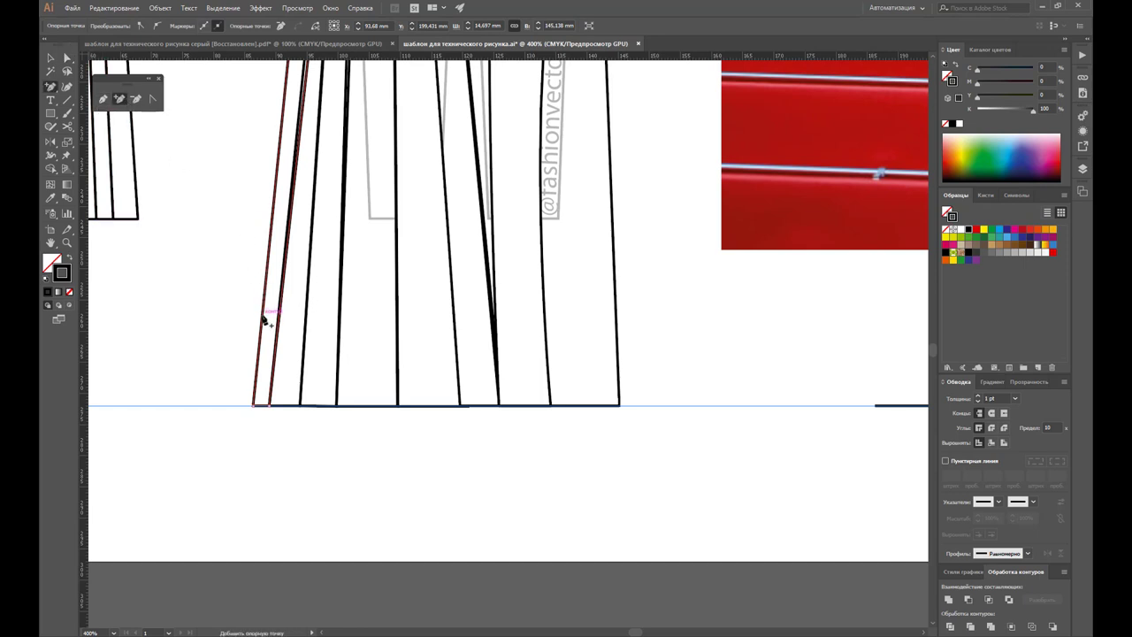
left_click(263, 315)
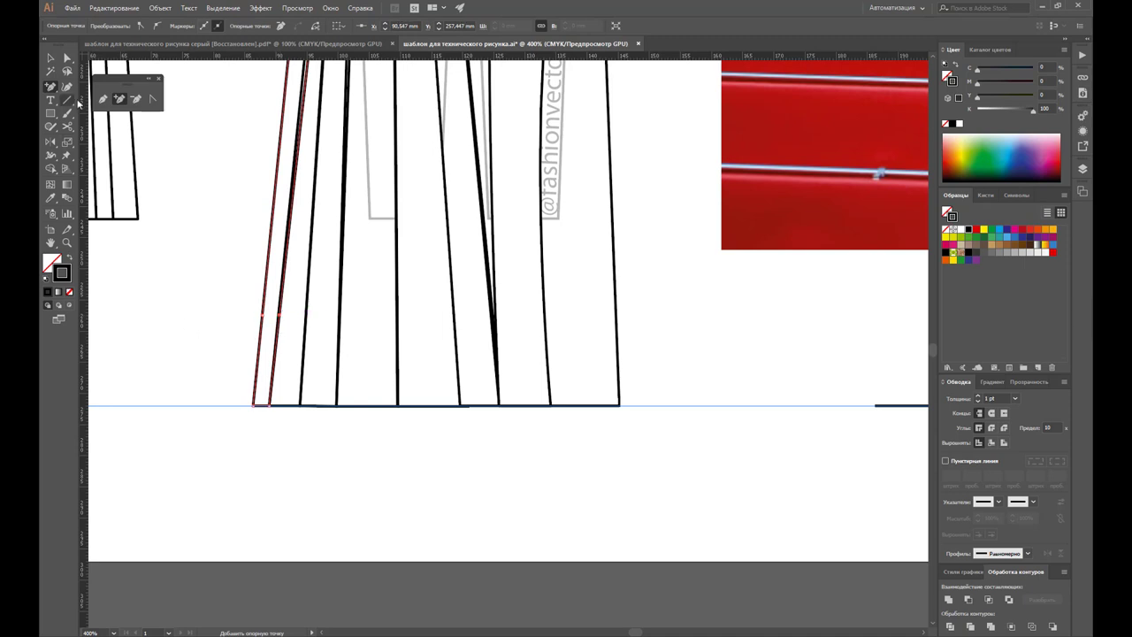
left_click(135, 98)
left_click(273, 408)
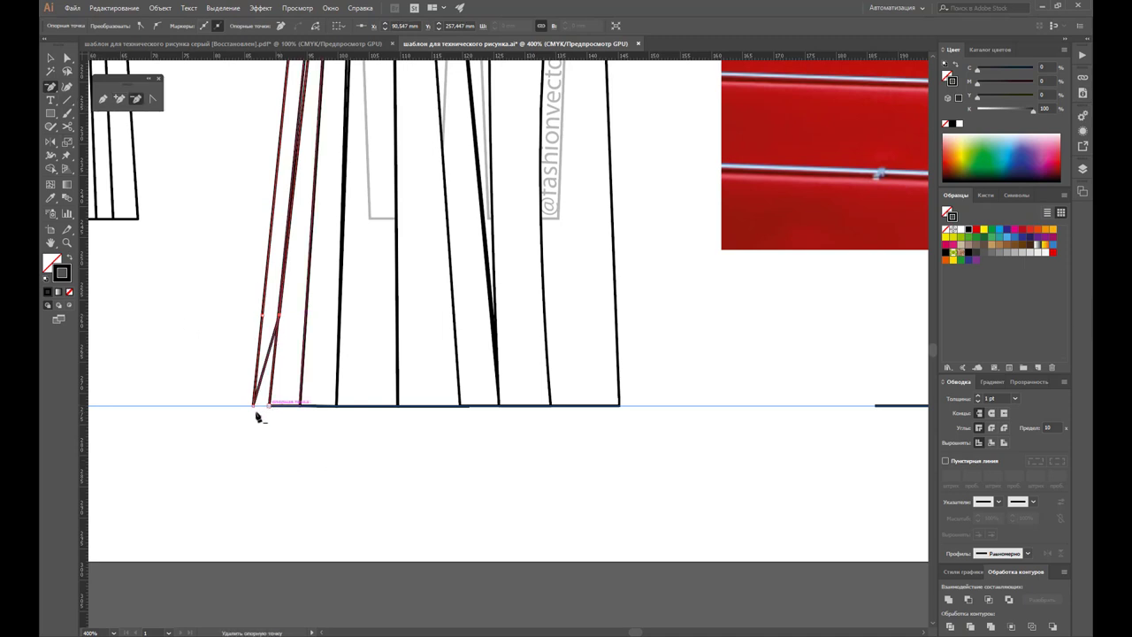
left_click(255, 410)
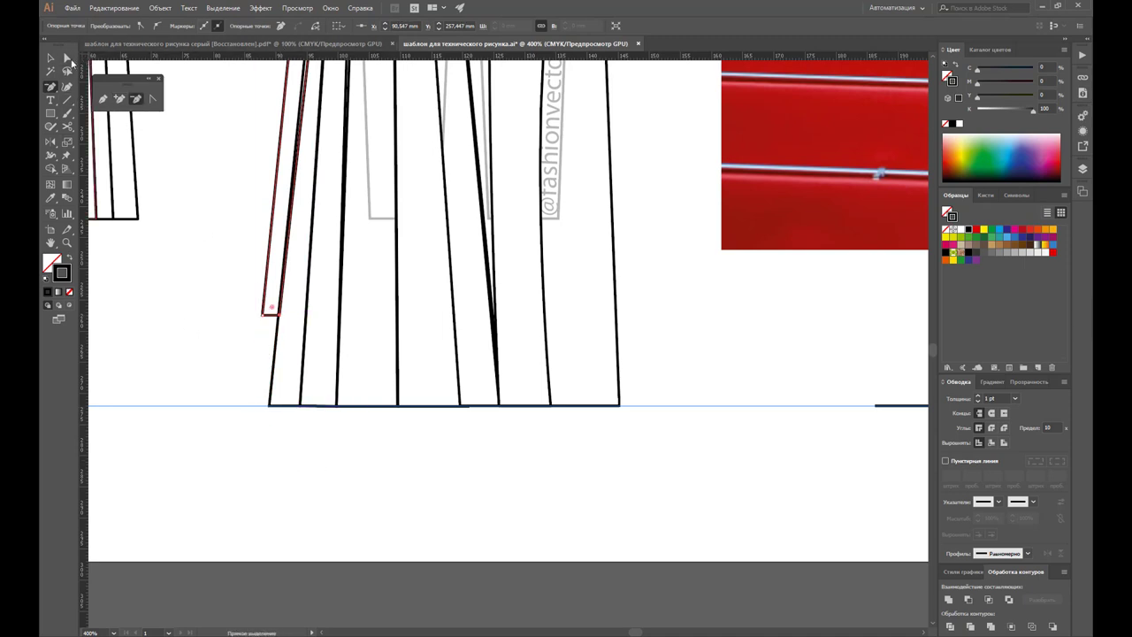
Step: Add anchors on the right-side pleat lines where they cross the upper guide
left_click(48, 59)
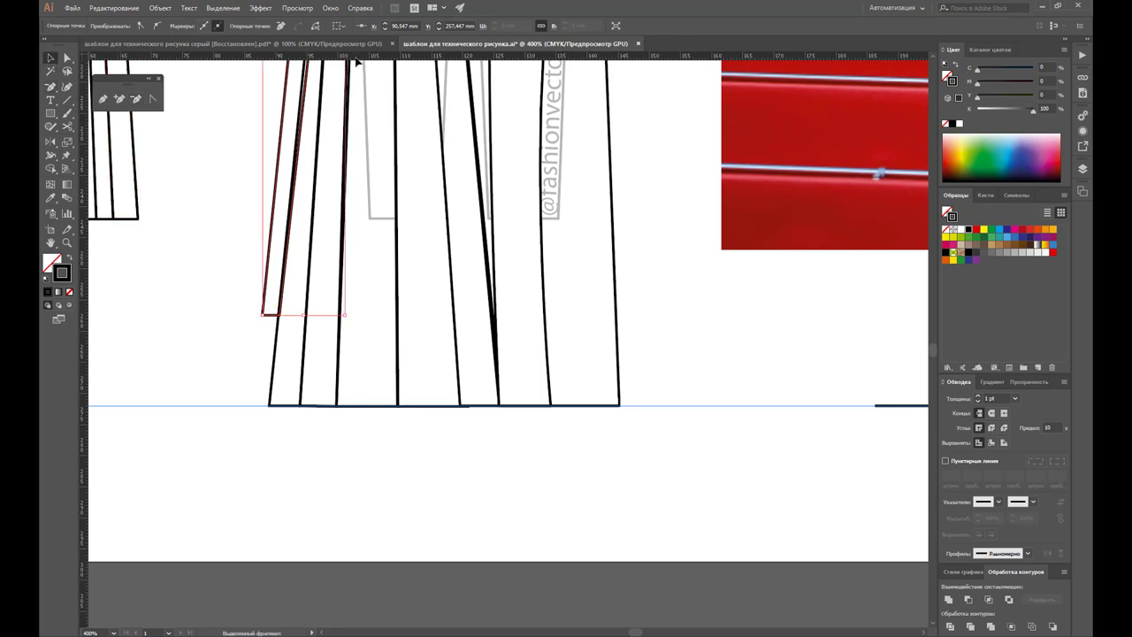
left_click(345, 317)
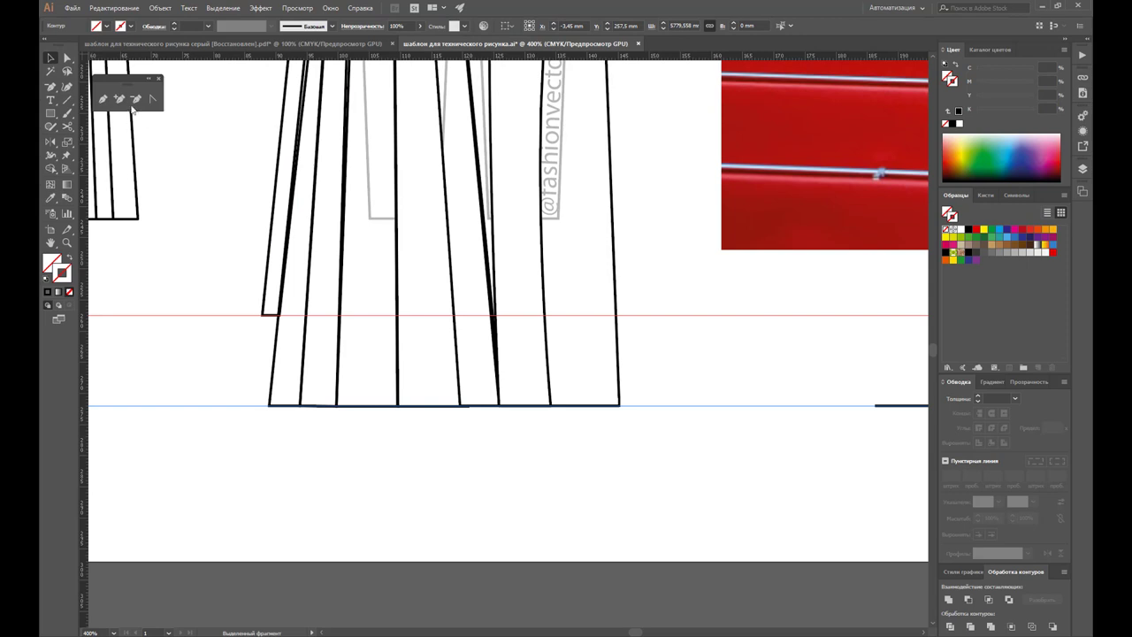
left_click(120, 98)
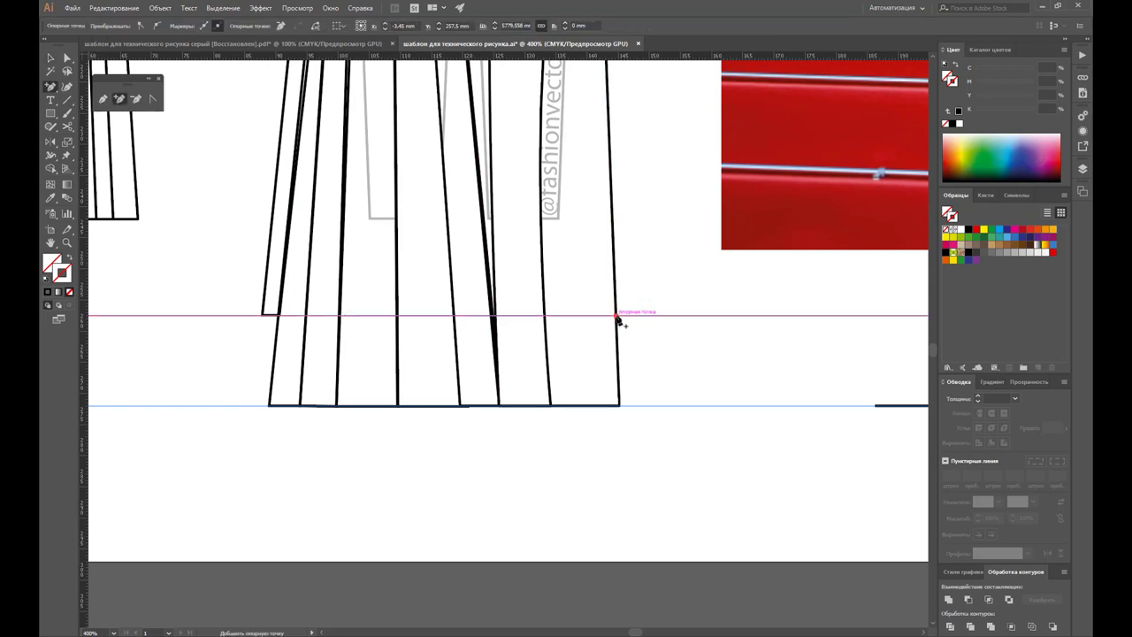
left_click(545, 316)
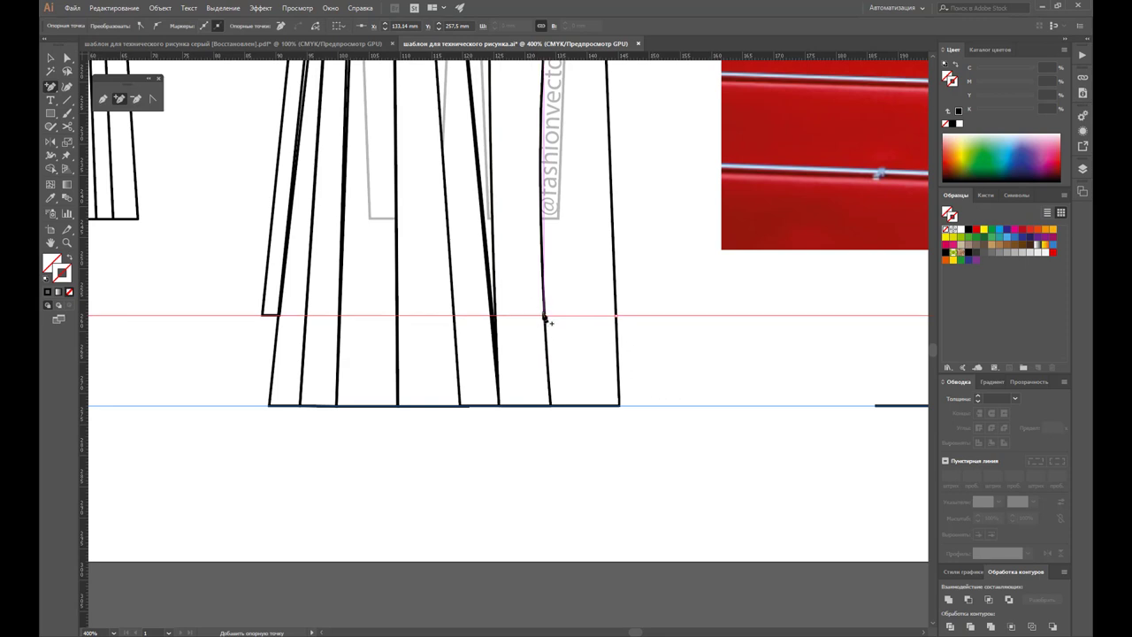
left_click(545, 320)
left_click(662, 337)
Step: Delete the bottom corner anchor of the right panel edge path
left_click(546, 321)
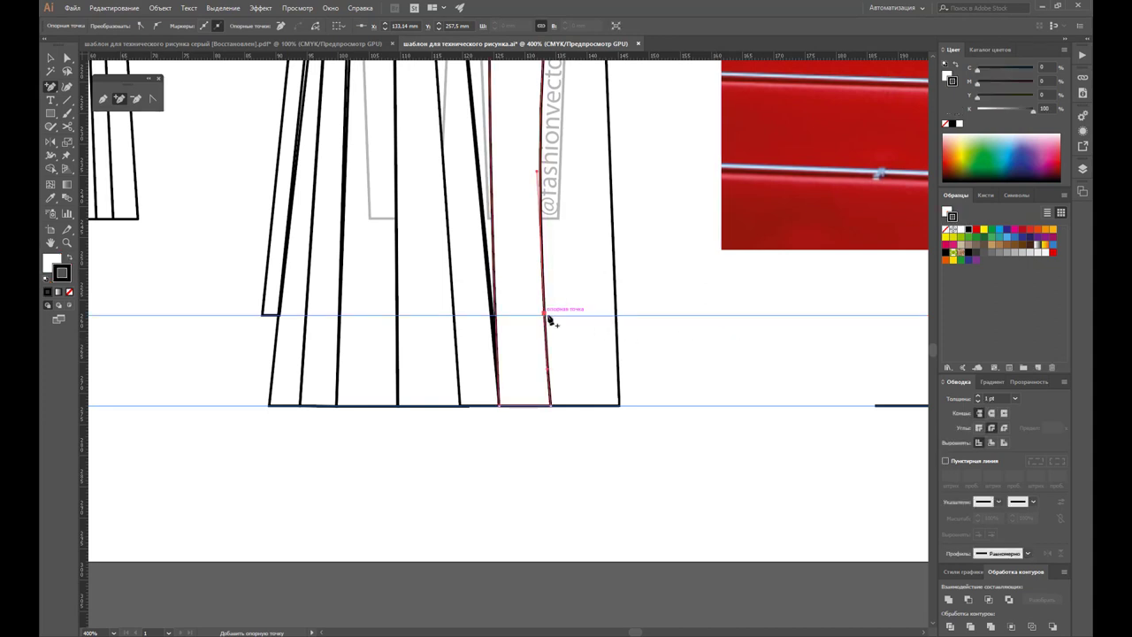
left_click(617, 315)
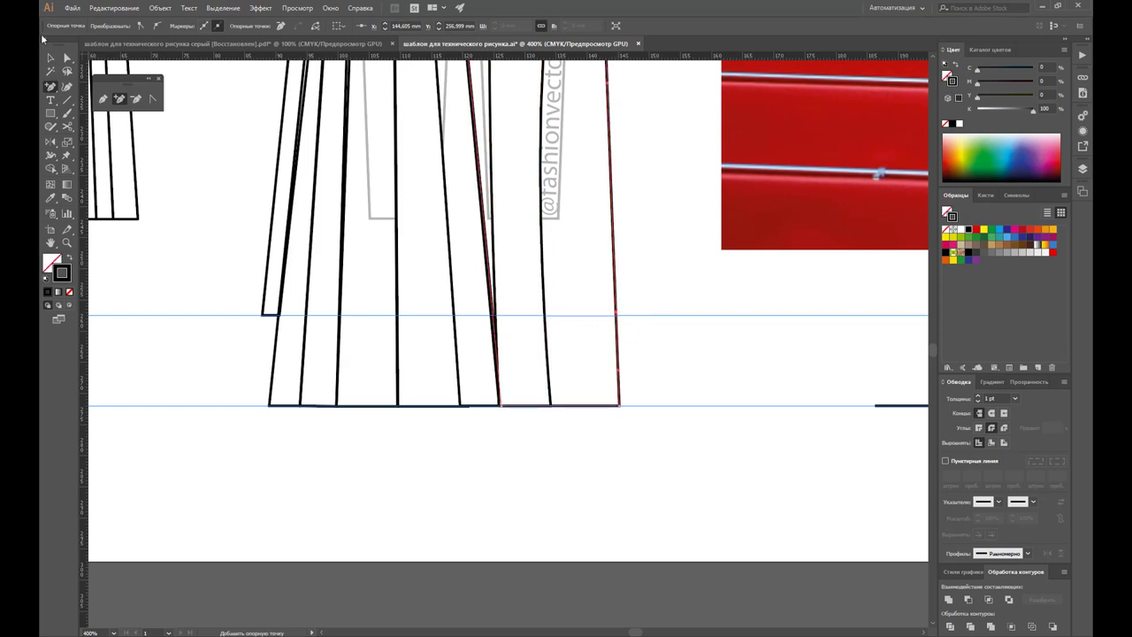
left_click(92, 78, "shift")
left_click(136, 99)
left_click(620, 406)
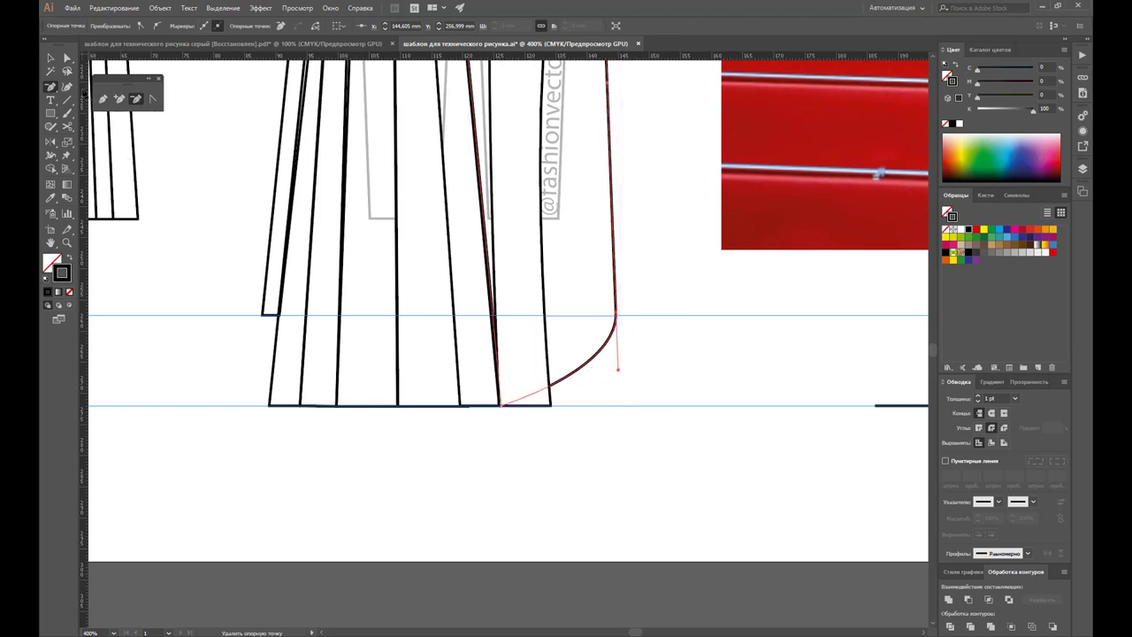
Step: Delete the inner panel's bottom-right corner anchor and add an anchor on its path
key("v")
left_click(543, 337)
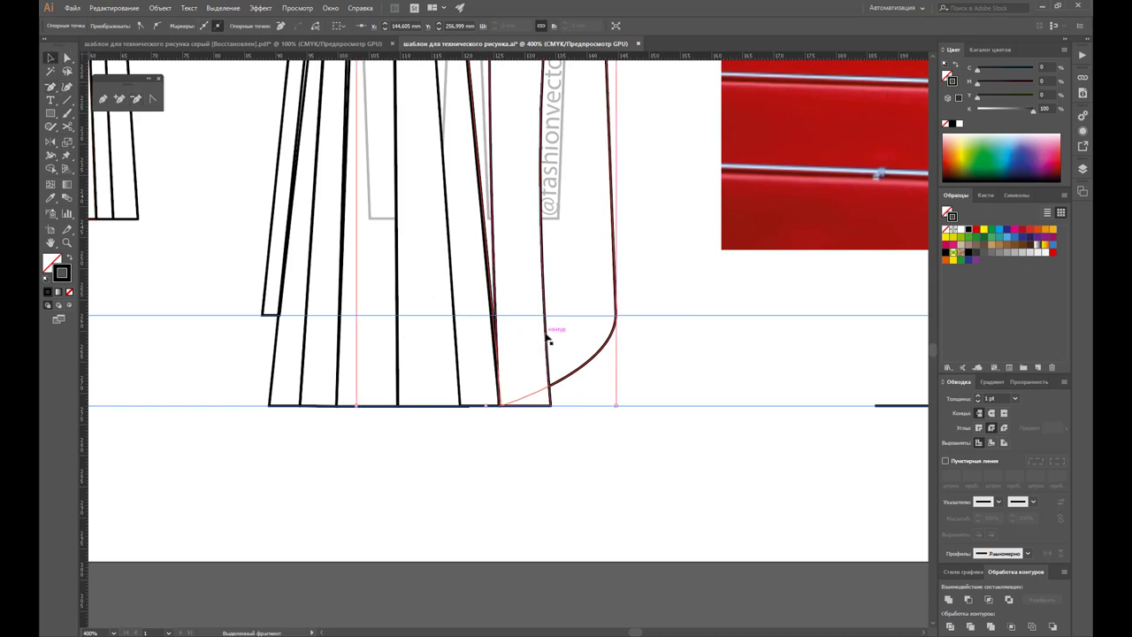
left_click(546, 337)
left_click(118, 99)
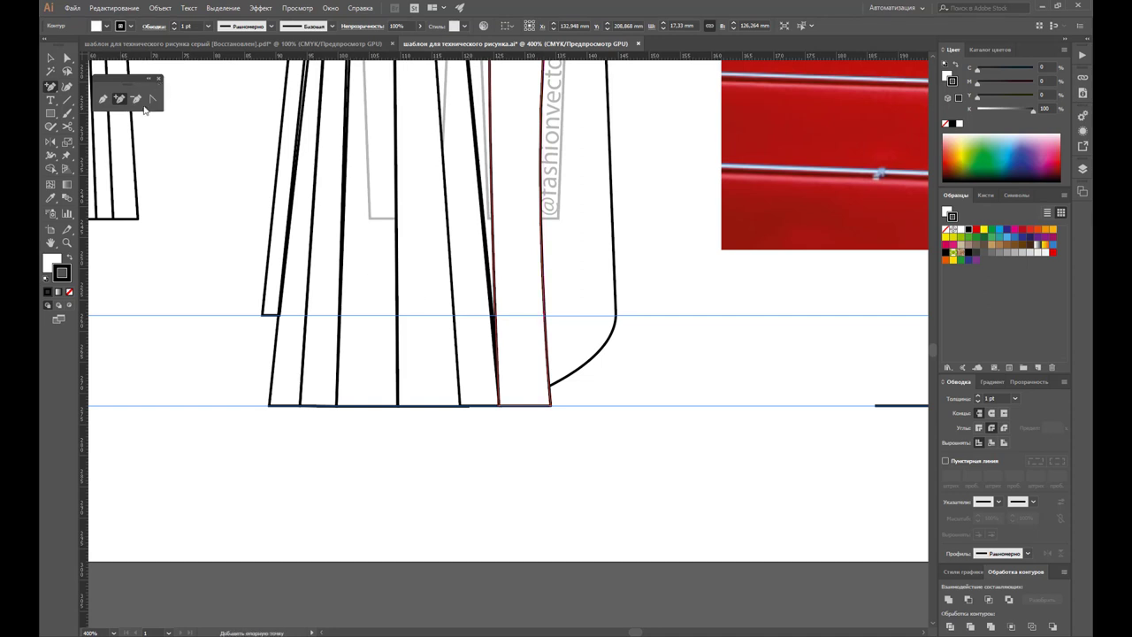
left_click(135, 98)
left_click(549, 405)
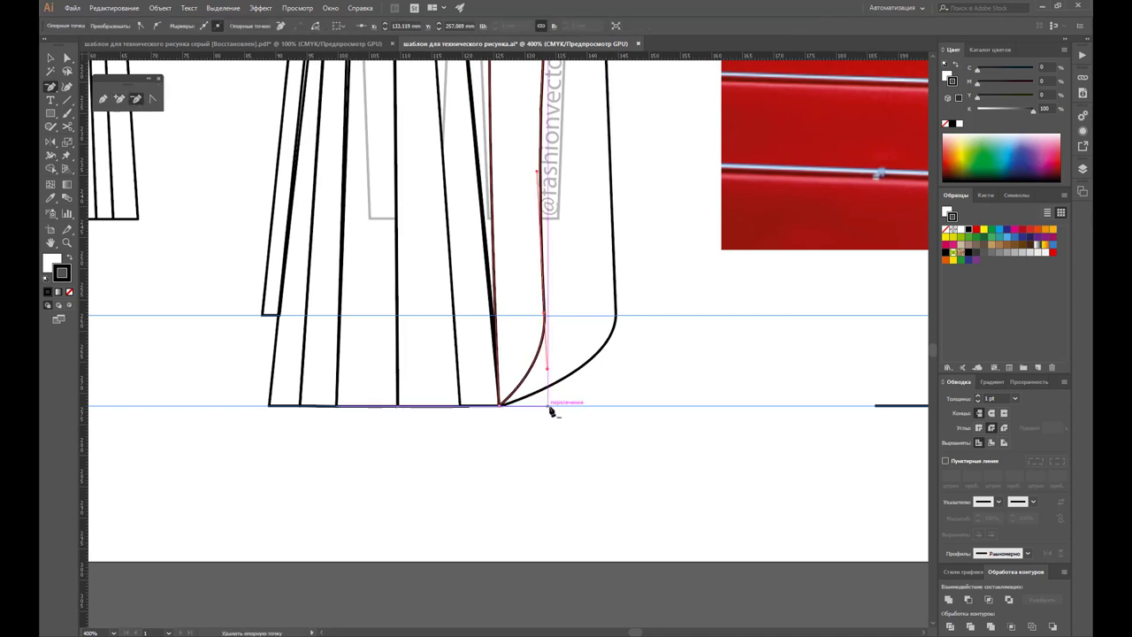
left_click(119, 99)
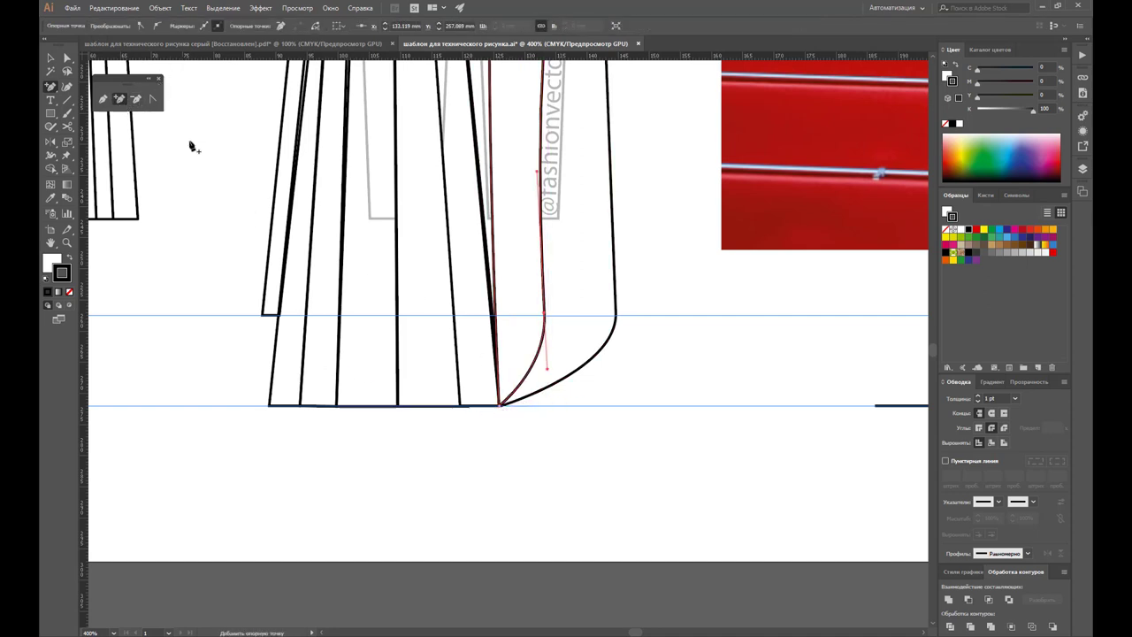
left_click(497, 324)
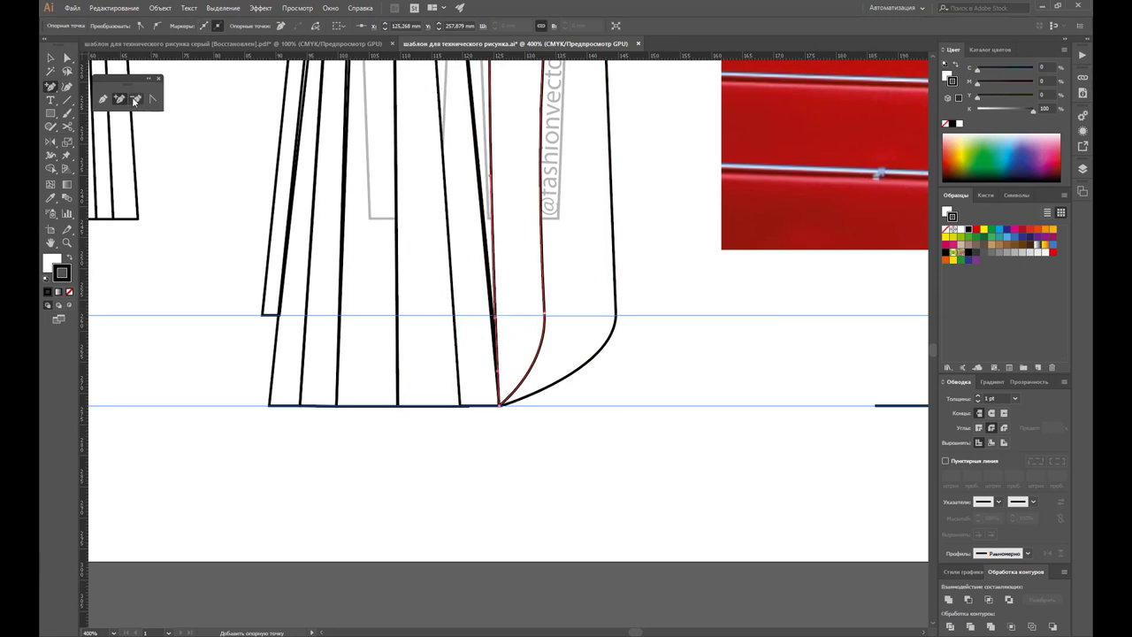
Step: Try rounding the inner panel's bottom into a U-curve, then revert to a square corner
left_click(137, 100)
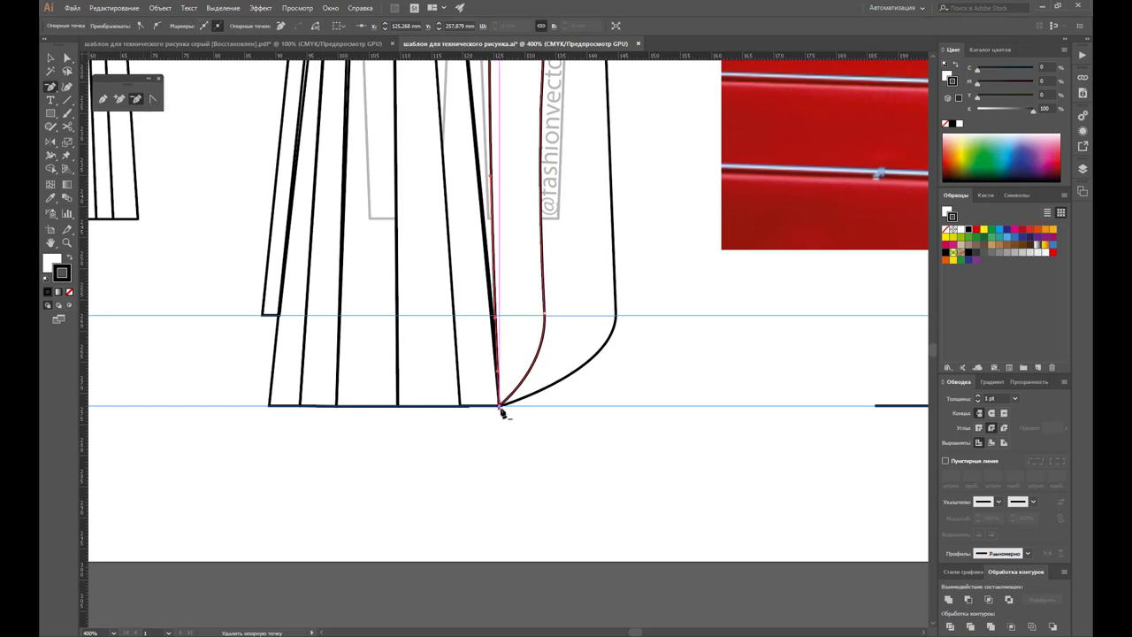
left_click_drag(501, 409, 547, 367)
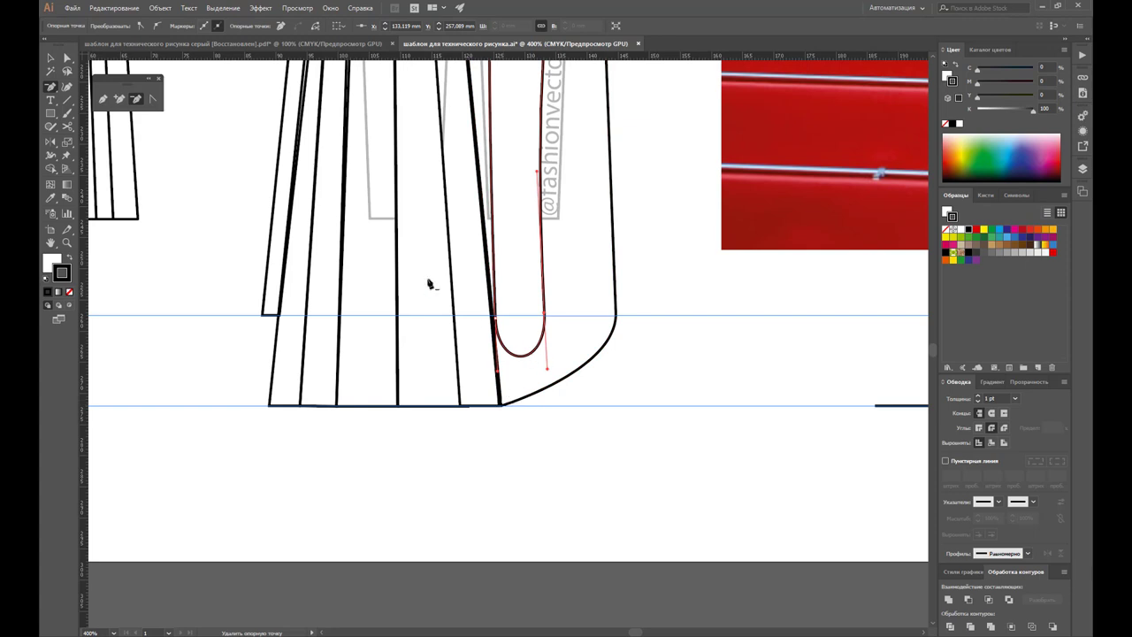
left_click(152, 100)
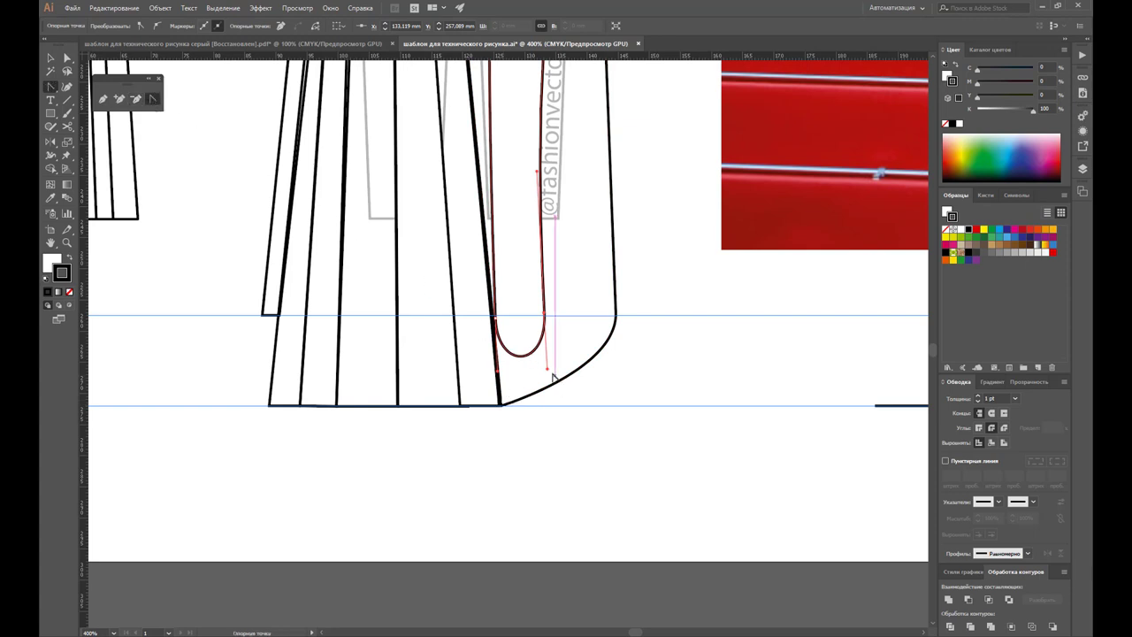
left_click_drag(546, 367, 548, 372)
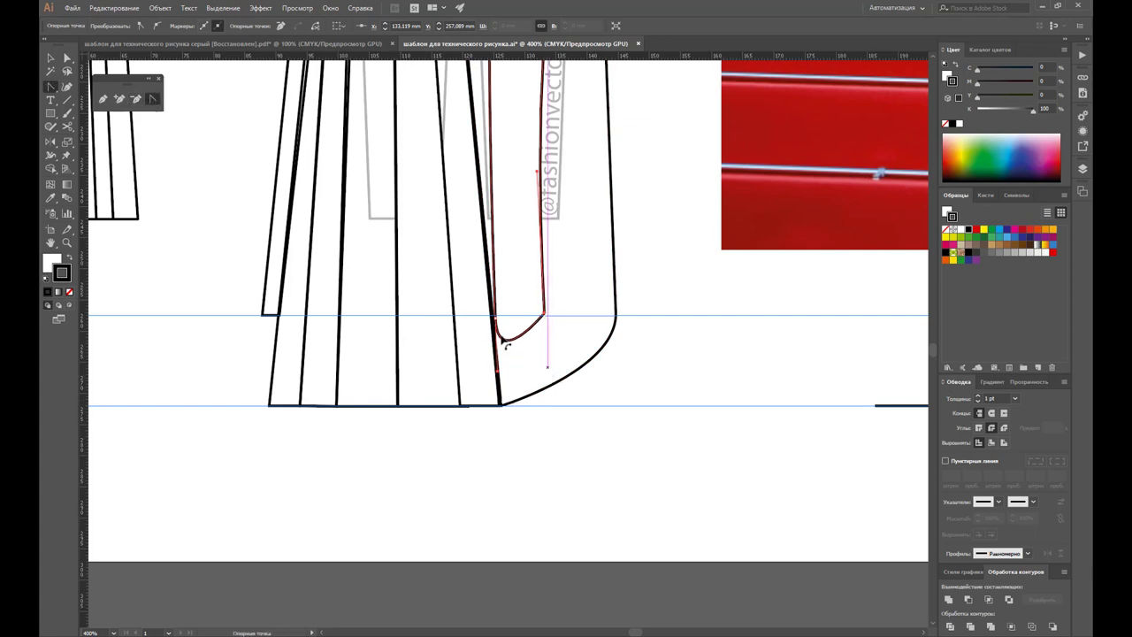
key("ctrl+z")
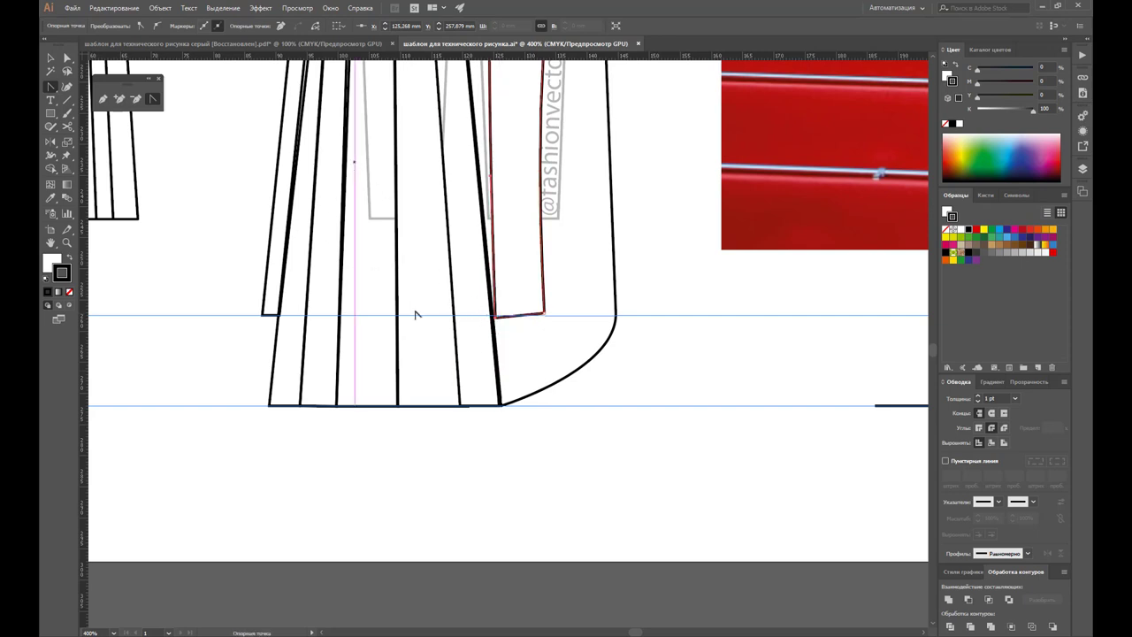
left_click(66, 56)
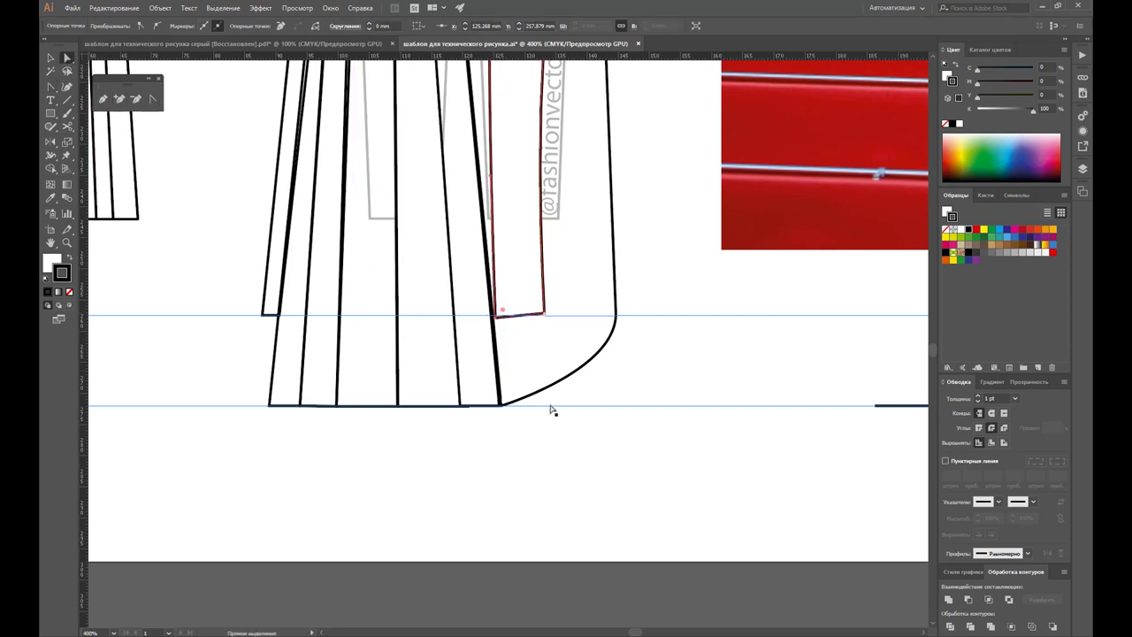
Step: Delete a bottom corner anchor on the outer curved hem panel
left_click(498, 403)
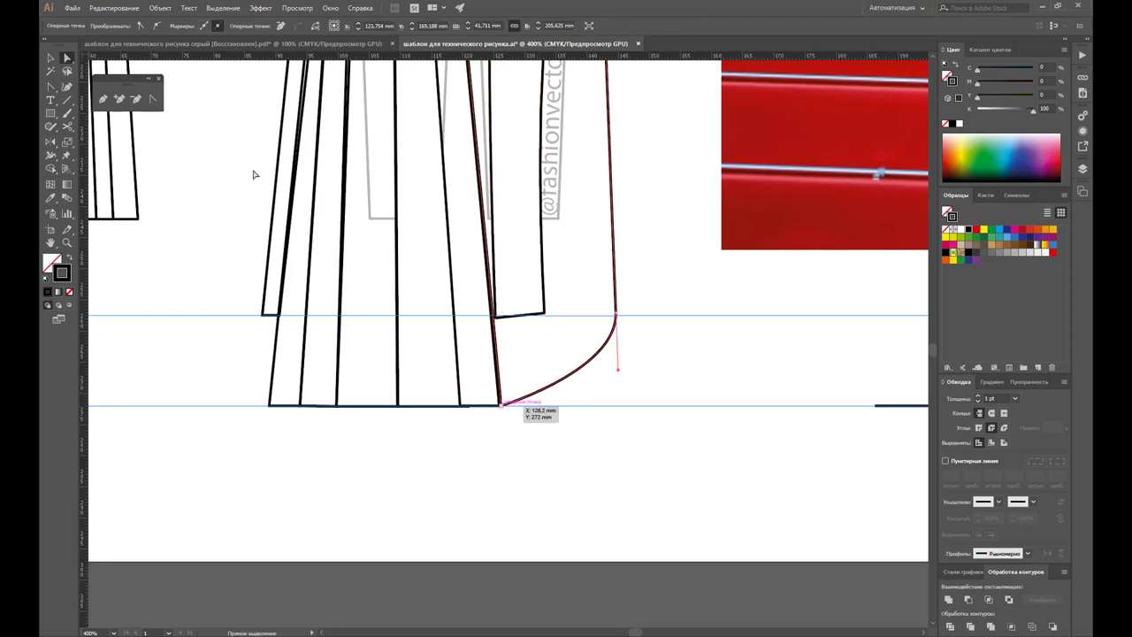
left_click(135, 98)
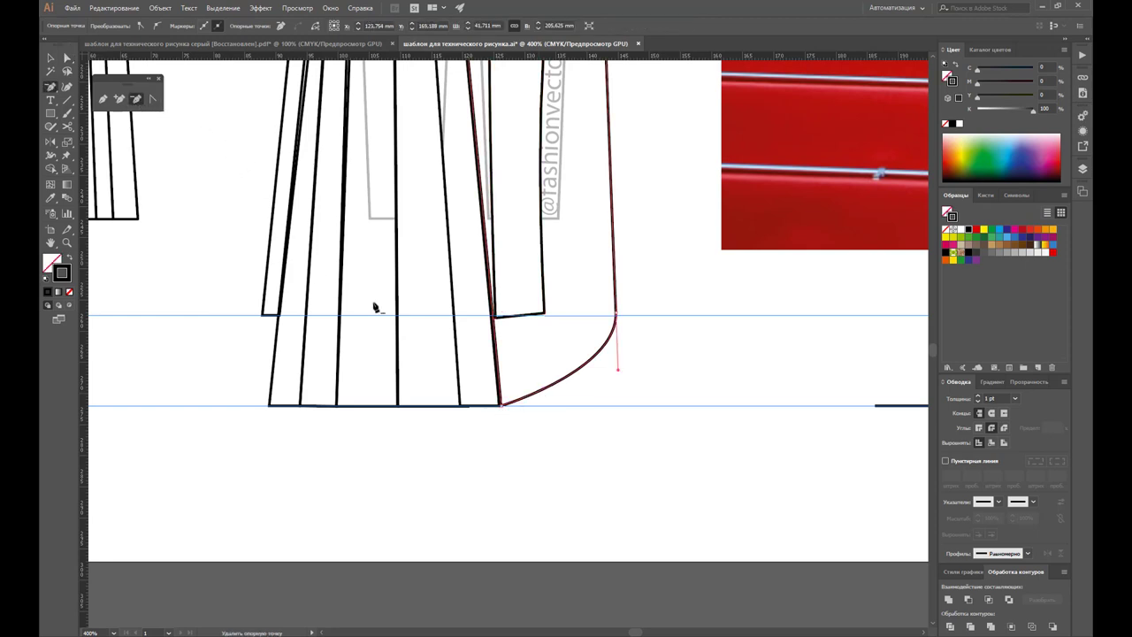
left_click(504, 407)
left_click(120, 98)
left_click(492, 317, "ctrl")
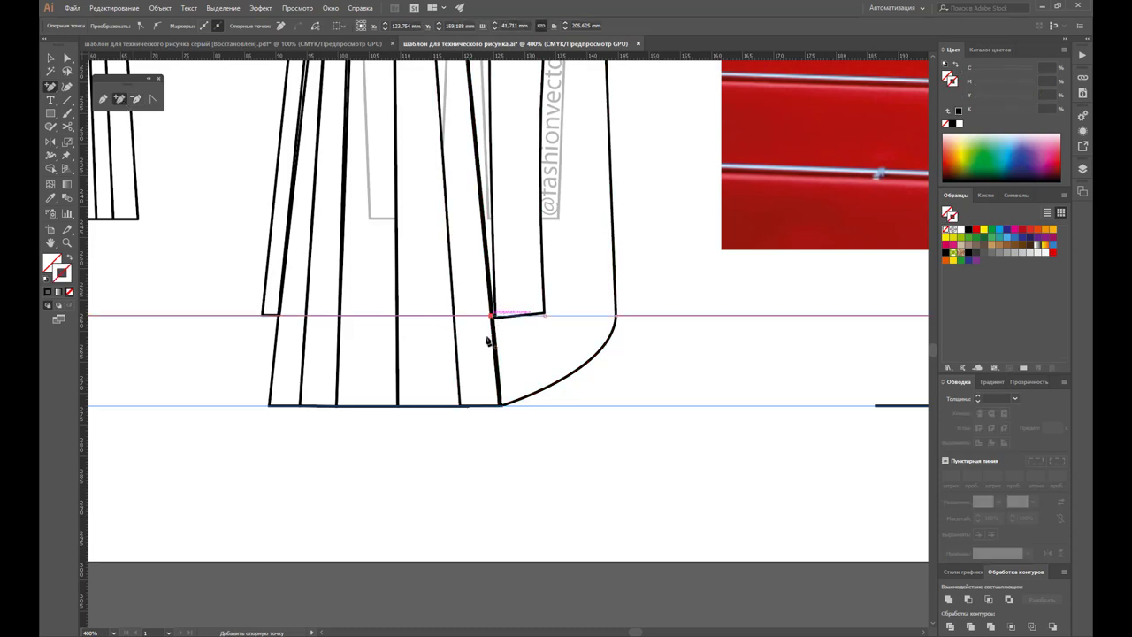
scroll(584, 344, "up", 3)
scroll(590, 340, "up", 2)
scroll(590, 344, "up", 2)
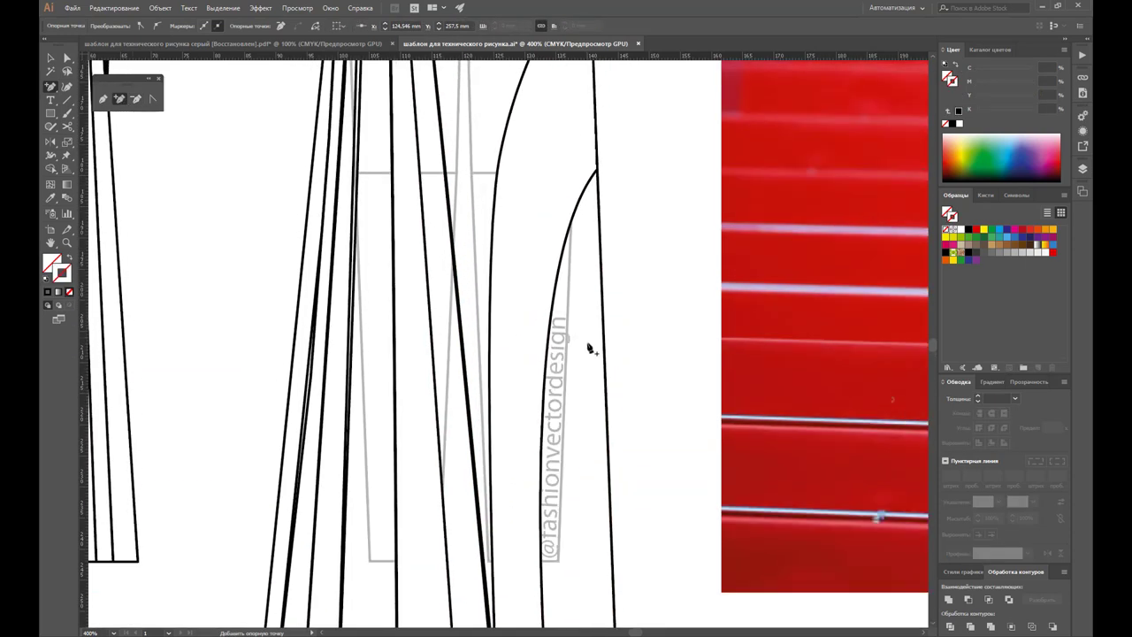
scroll(575, 343, "down", 4)
scroll(571, 345, "down", 1)
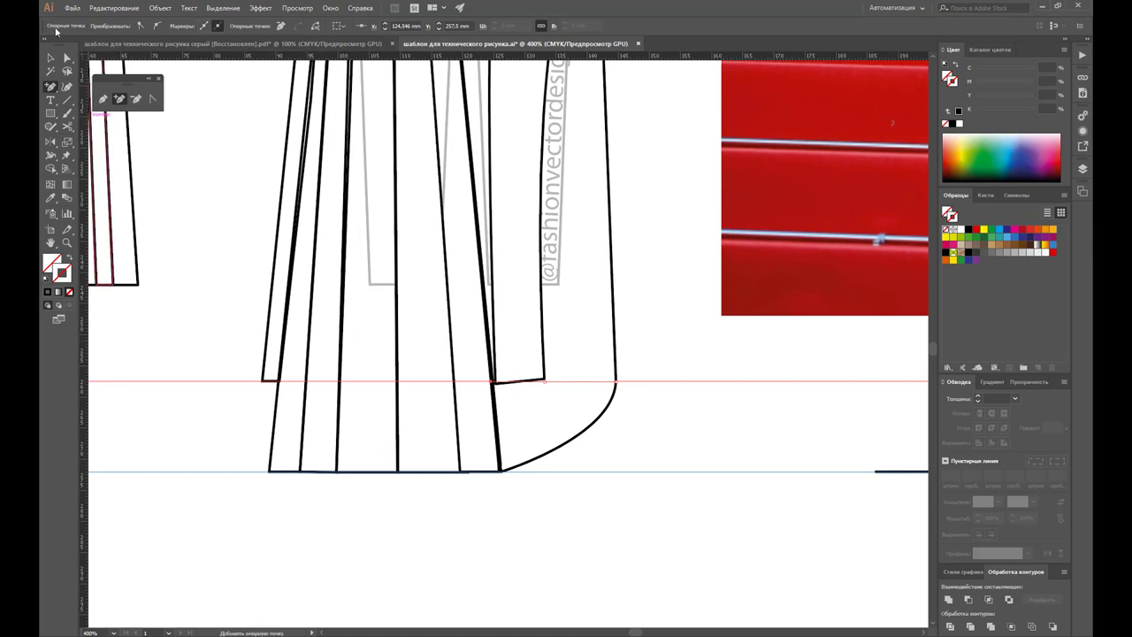
Step: Drag the inner panel's bottom anchors down to sit just below the upper guide
left_click(51, 57)
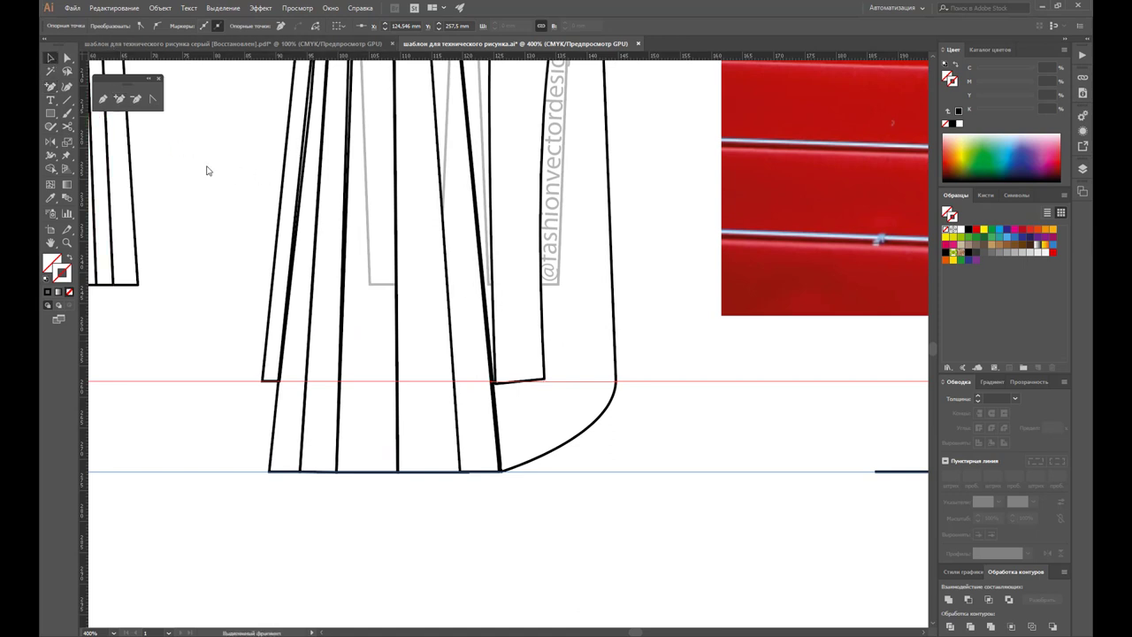
left_click(558, 449)
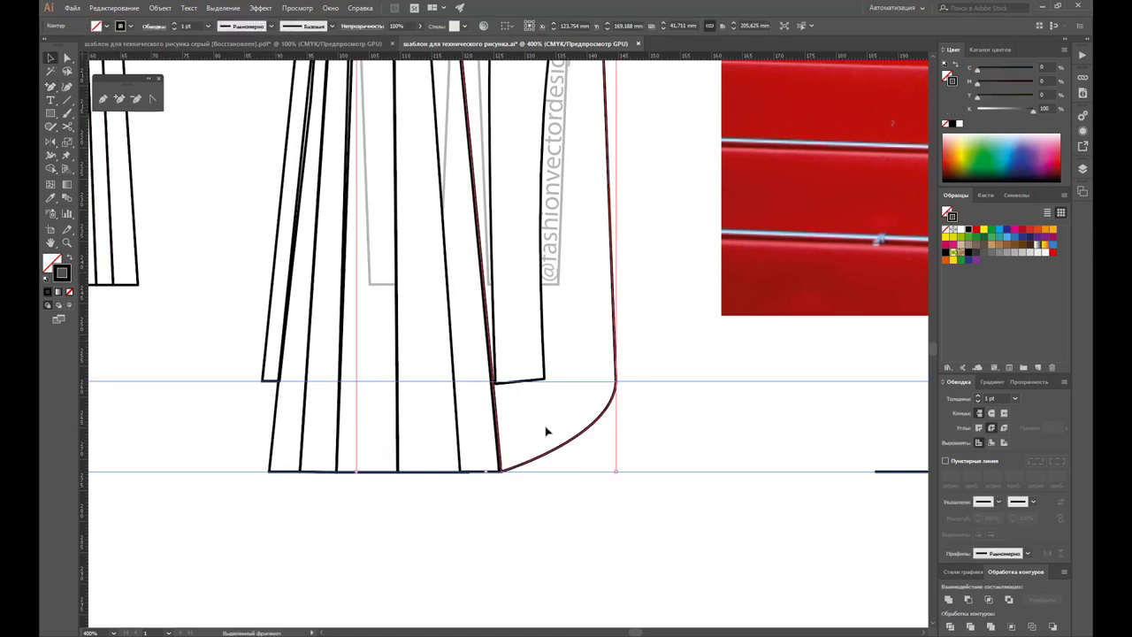
scroll(557, 429, "up", 1)
scroll(566, 421, "down", 1)
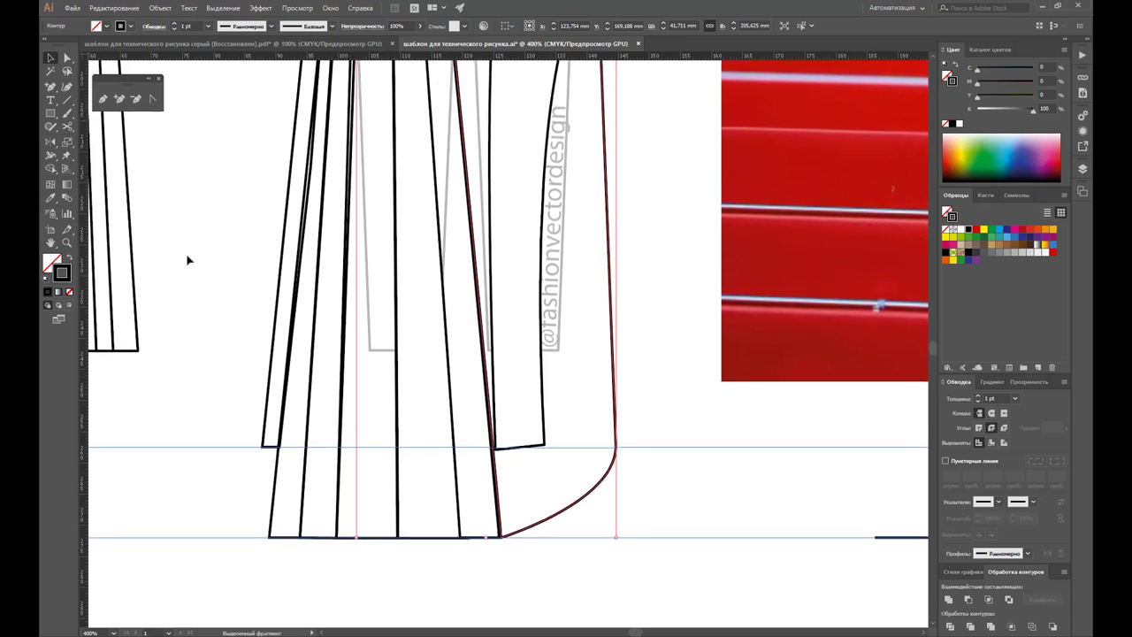
left_click(67, 58)
left_click_drag(543, 445, 544, 485)
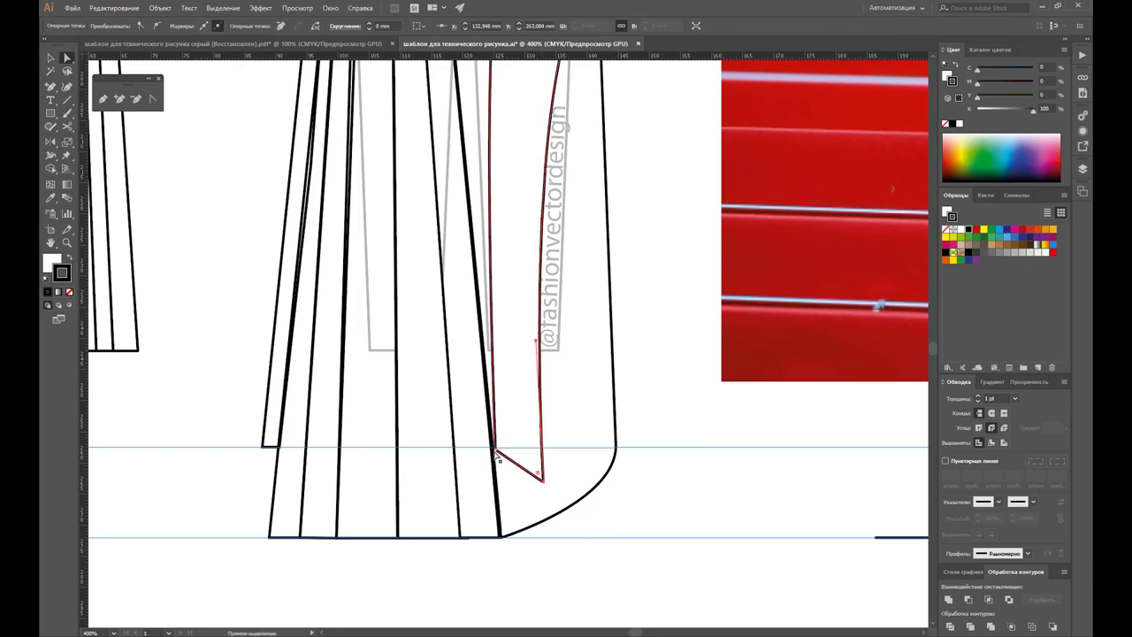
left_click_drag(494, 451, 495, 483)
left_click(543, 484)
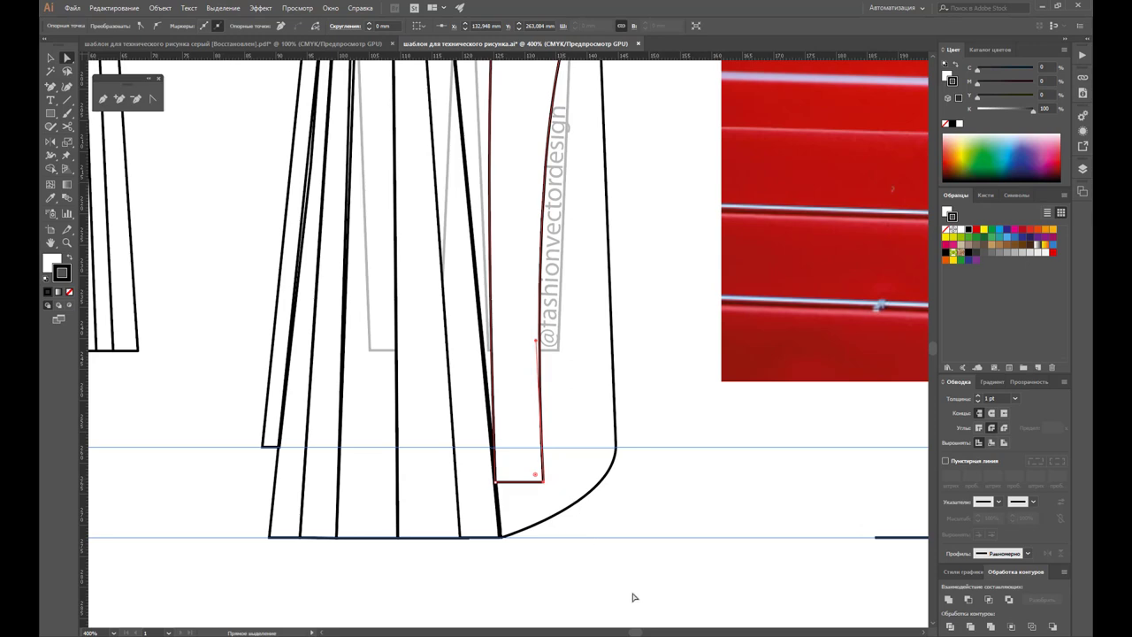
Step: Reselect the outer curved panel and zoom out to see both gown views
left_click(567, 514)
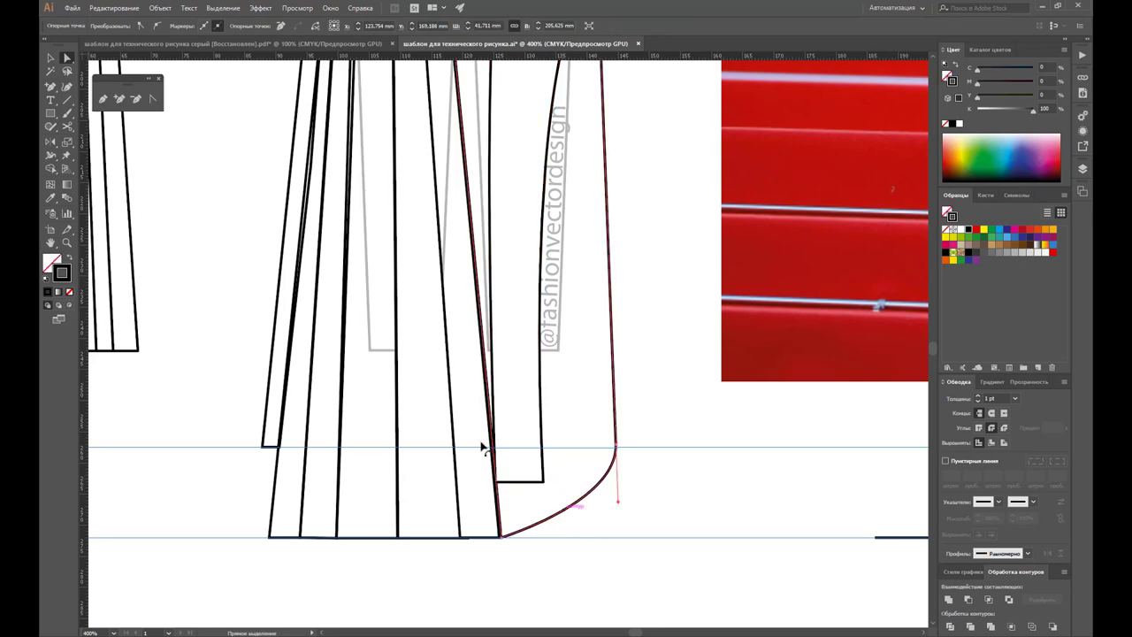
scroll(361, 342, "up", 1)
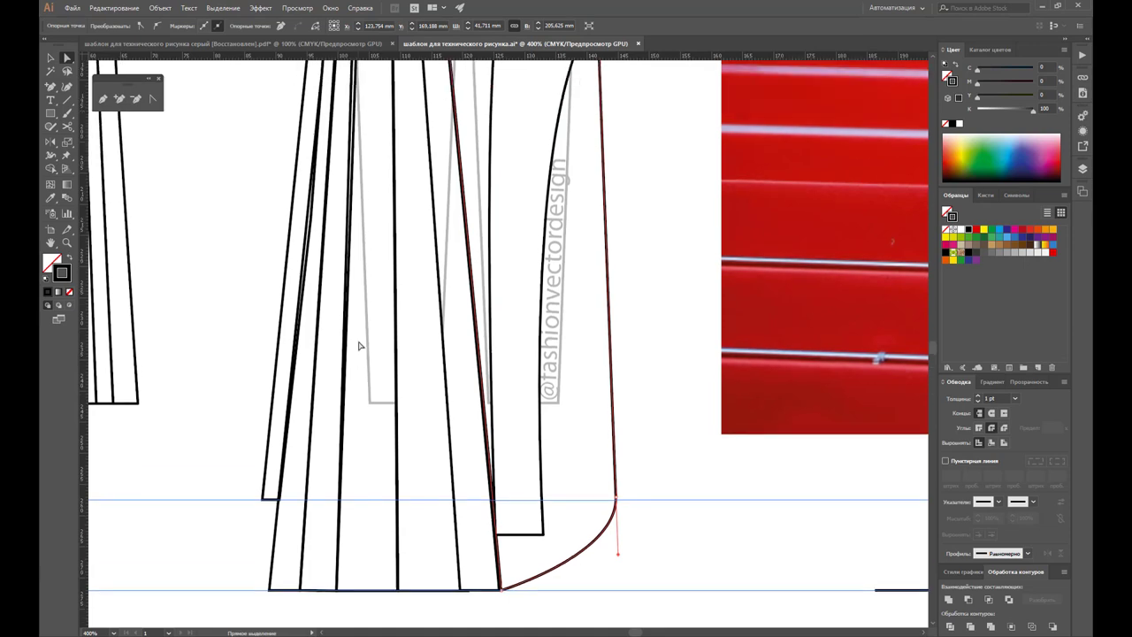
scroll(360, 344, "up", 4)
scroll(359, 344, "up", 2)
key("super")
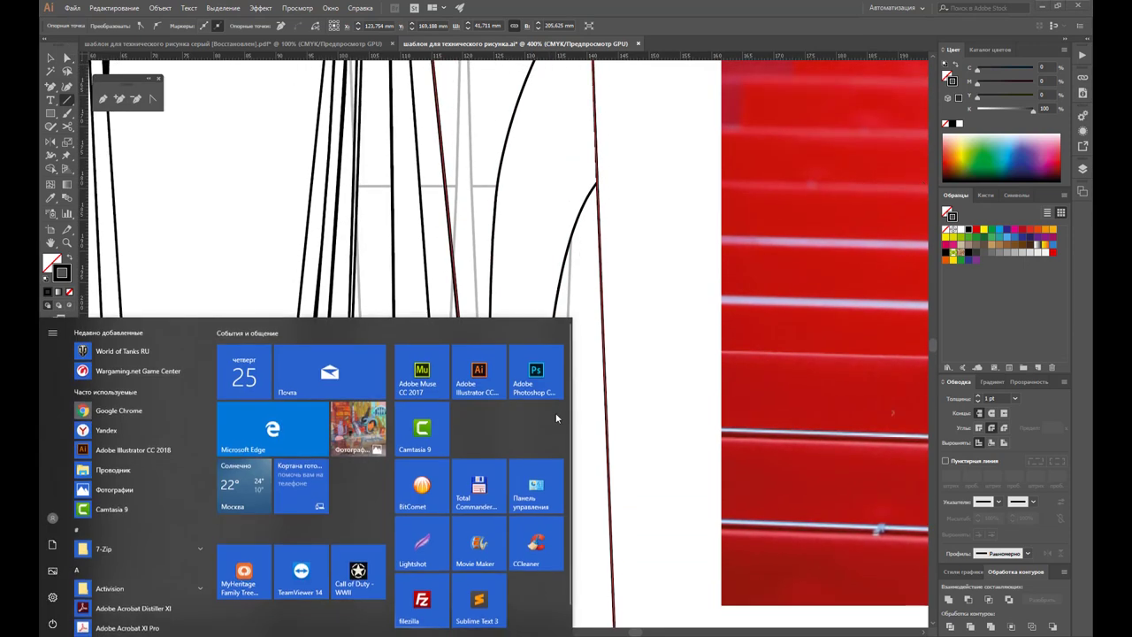
key("super")
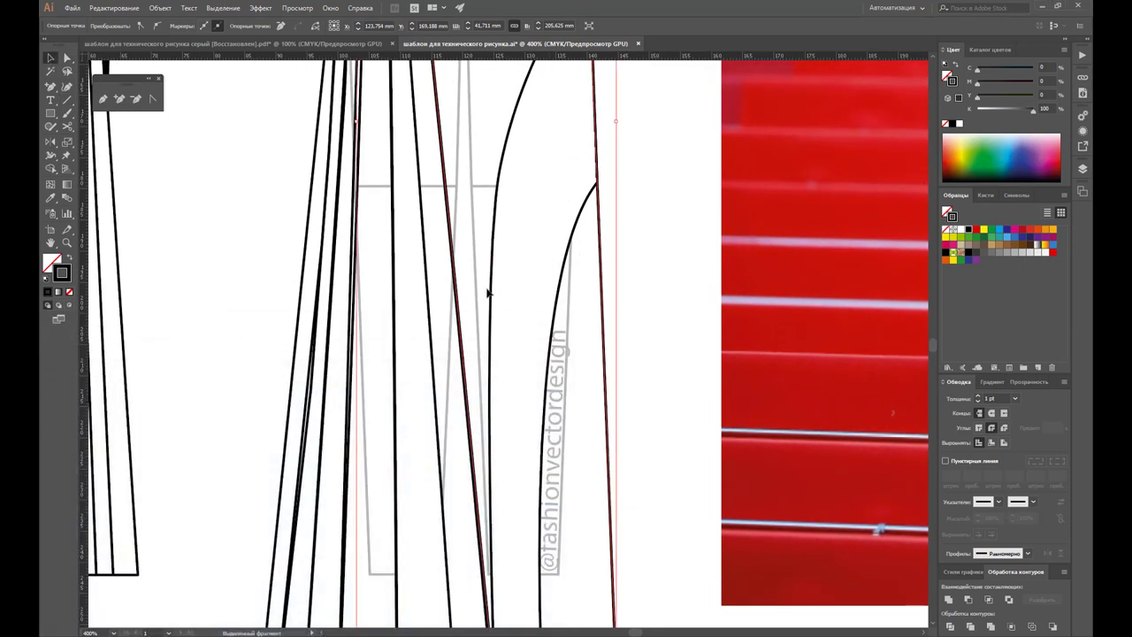
scroll(633, 400, "down", 2)
left_click(496, 363, "ctrl+alt")
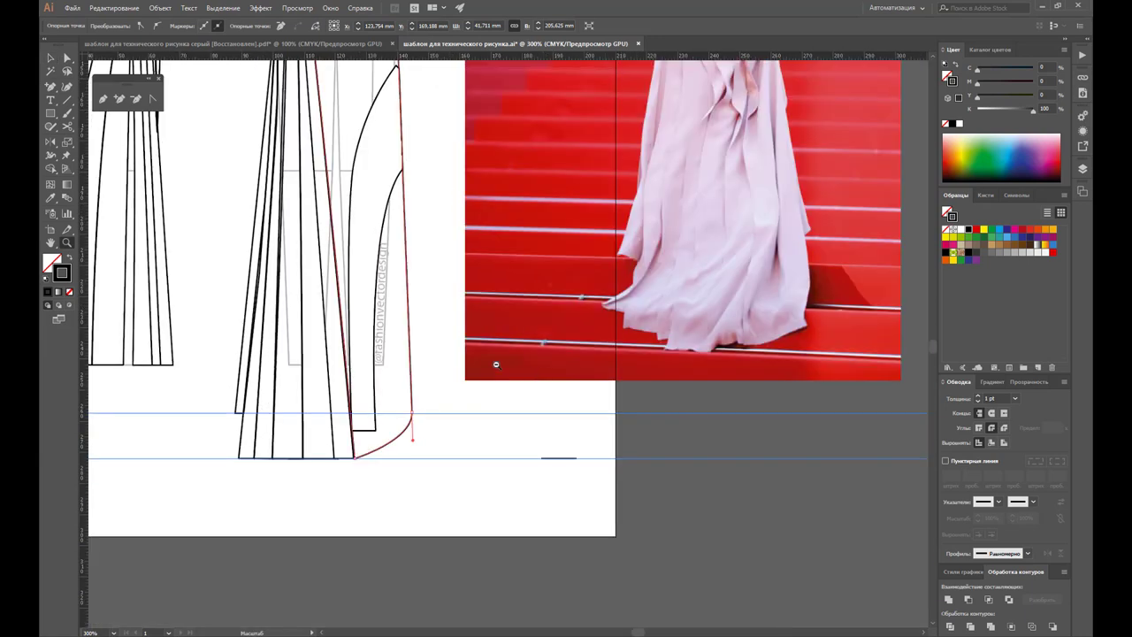
left_click(382, 316, "ctrl+alt")
scroll(494, 345, "up", 1)
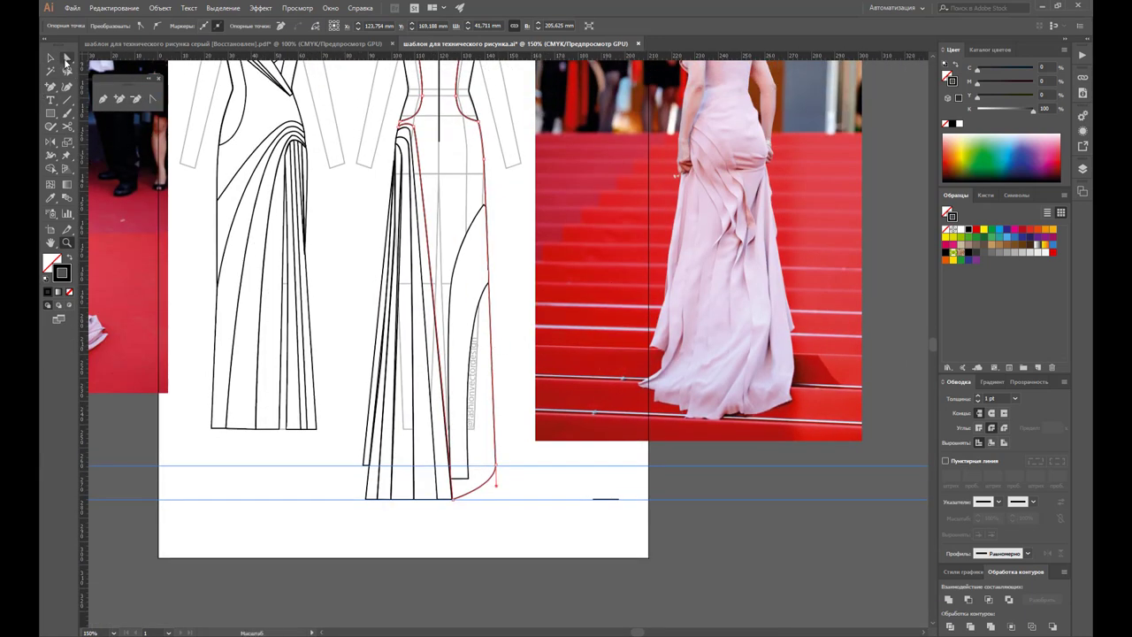
Step: Raise the curved outer panel's bottom anchor so it ends higher
left_click(67, 57)
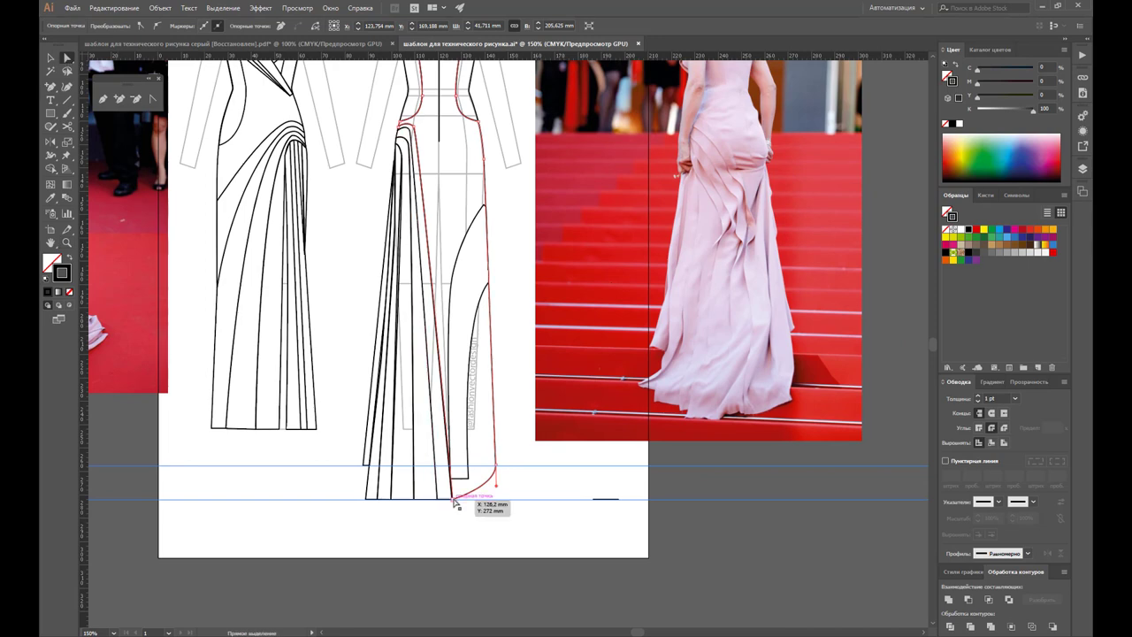
left_click_drag(453, 501, 450, 471)
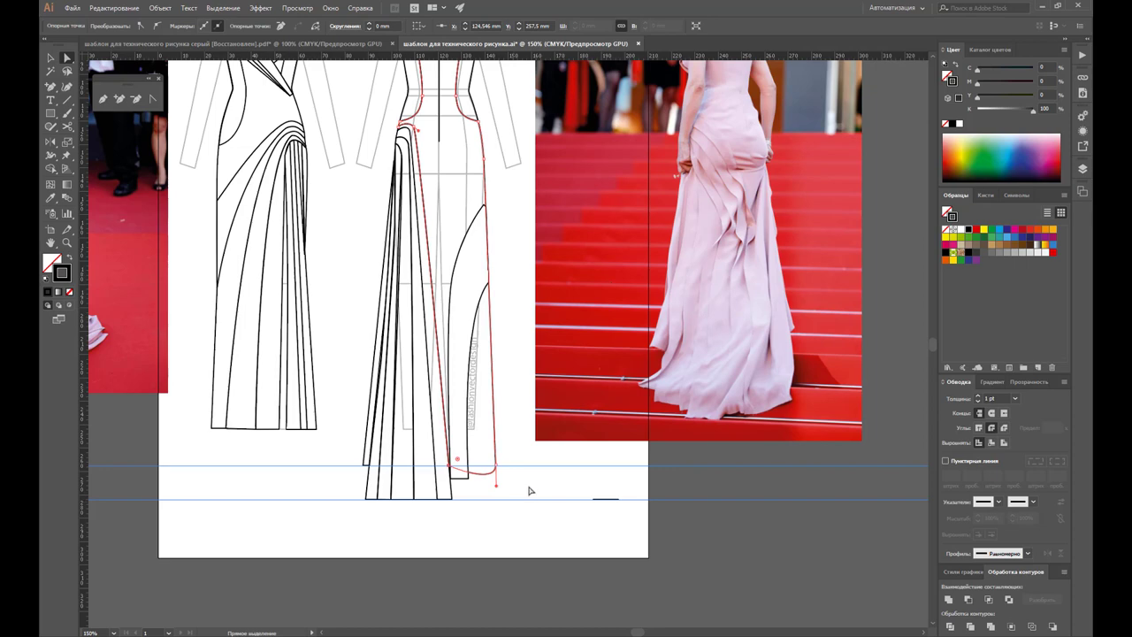
left_click(531, 490)
left_click(51, 57)
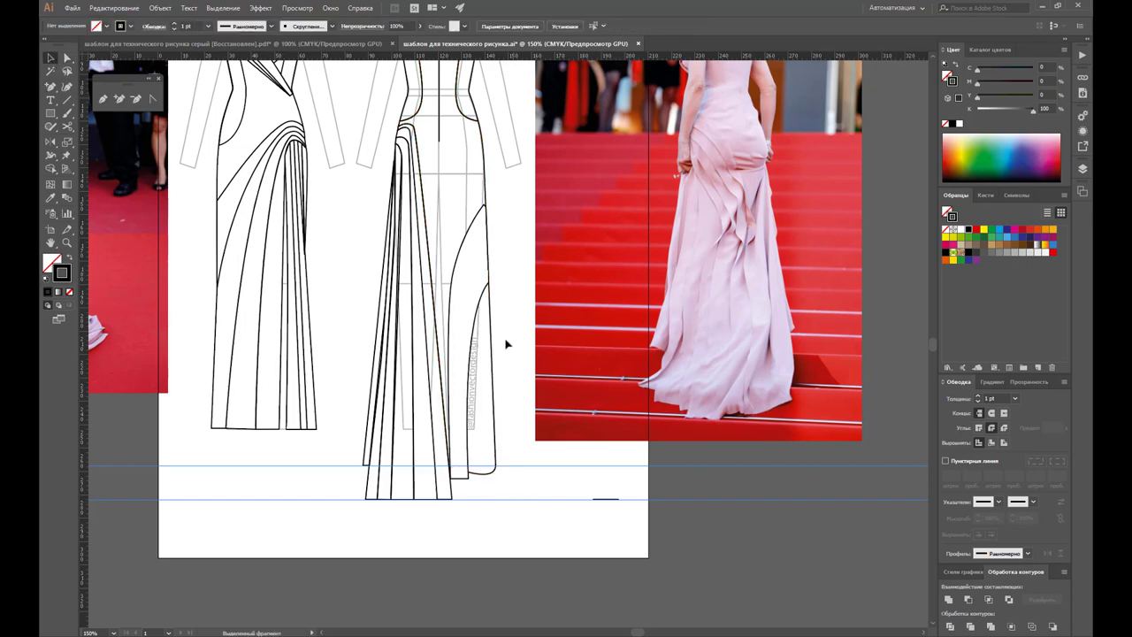
Step: Divide the dress panel path over the photo into pieces and delete an unwanted piece
left_click(481, 320)
left_click_drag(478, 324, 619, 326)
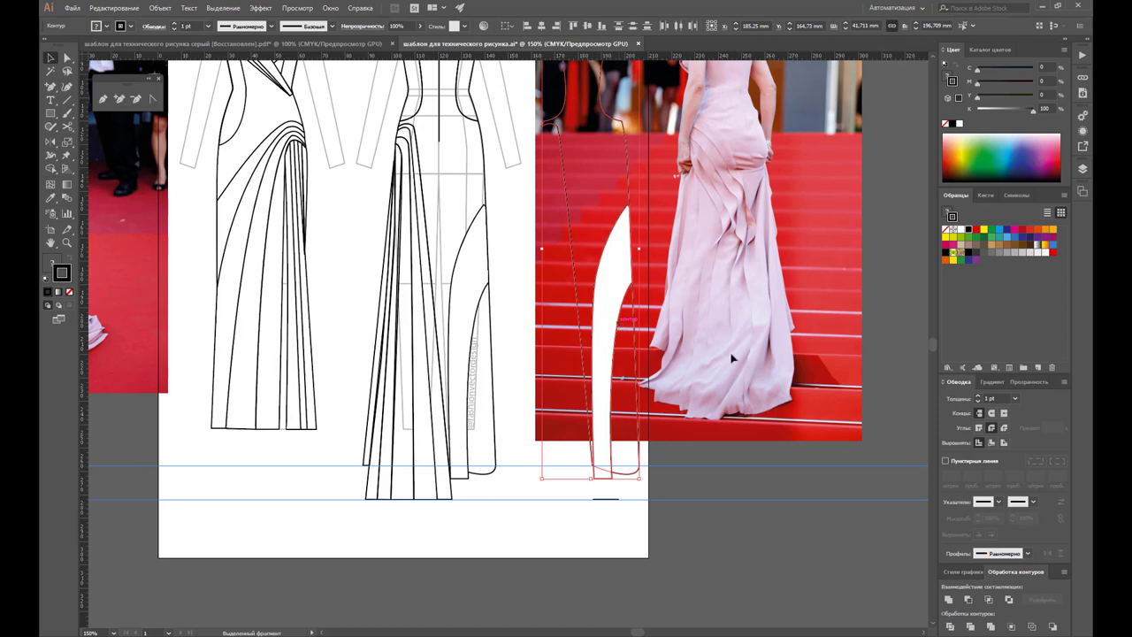
left_click(952, 628)
left_click(654, 468)
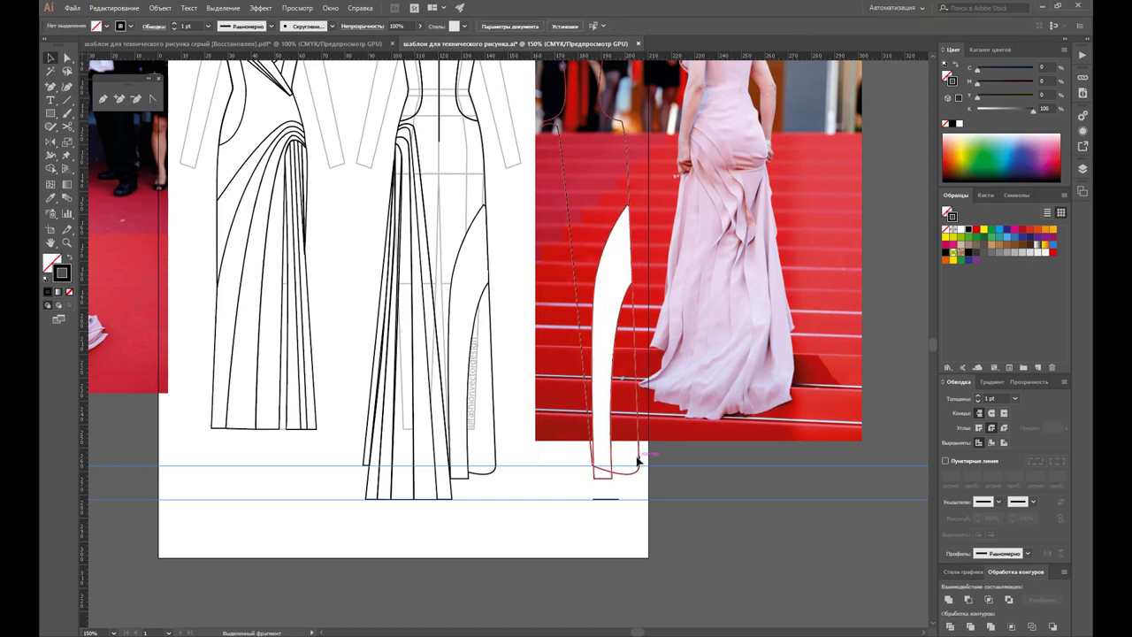
left_click(493, 358)
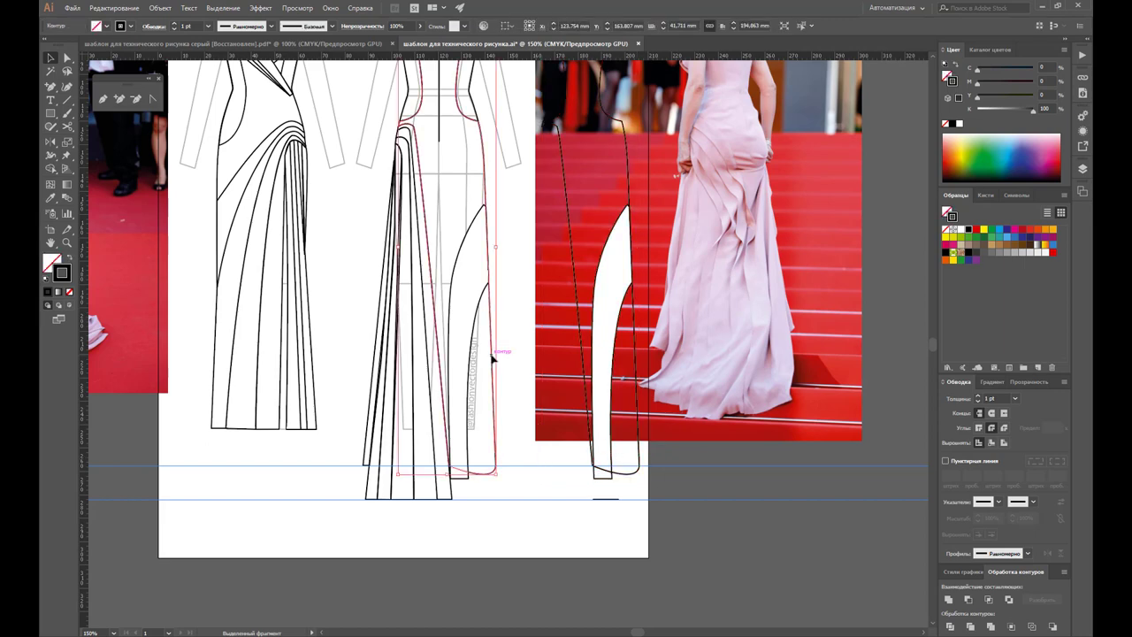
key("Delete")
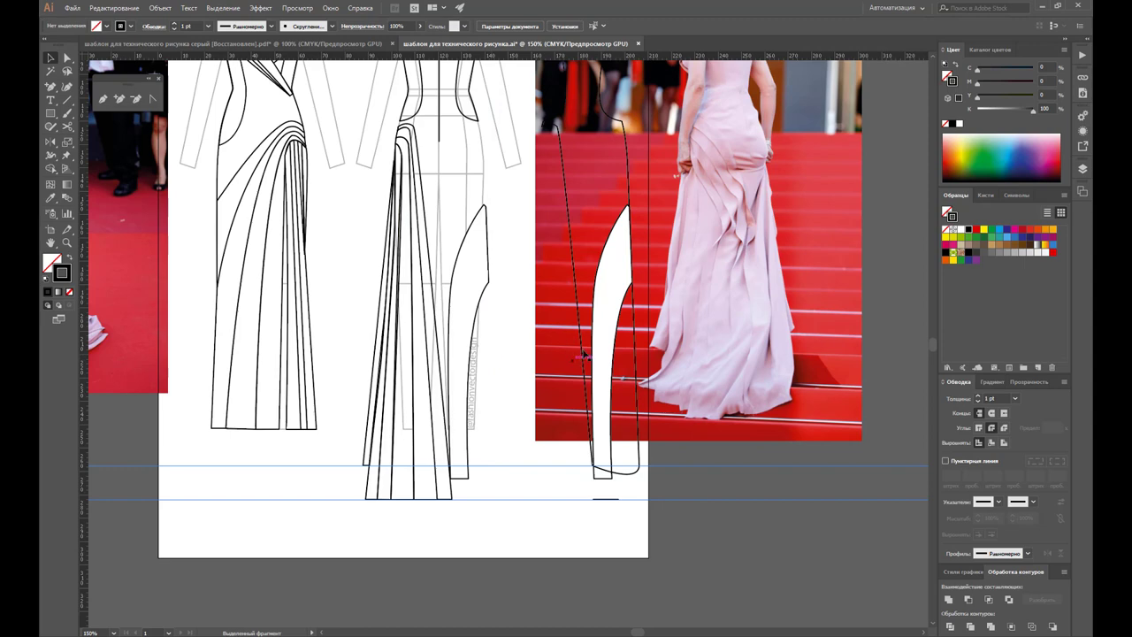
Step: Ungroup the divided pieces and place a copy of the white slit shape onto the middle gown
left_click(635, 309)
right_click(617, 275)
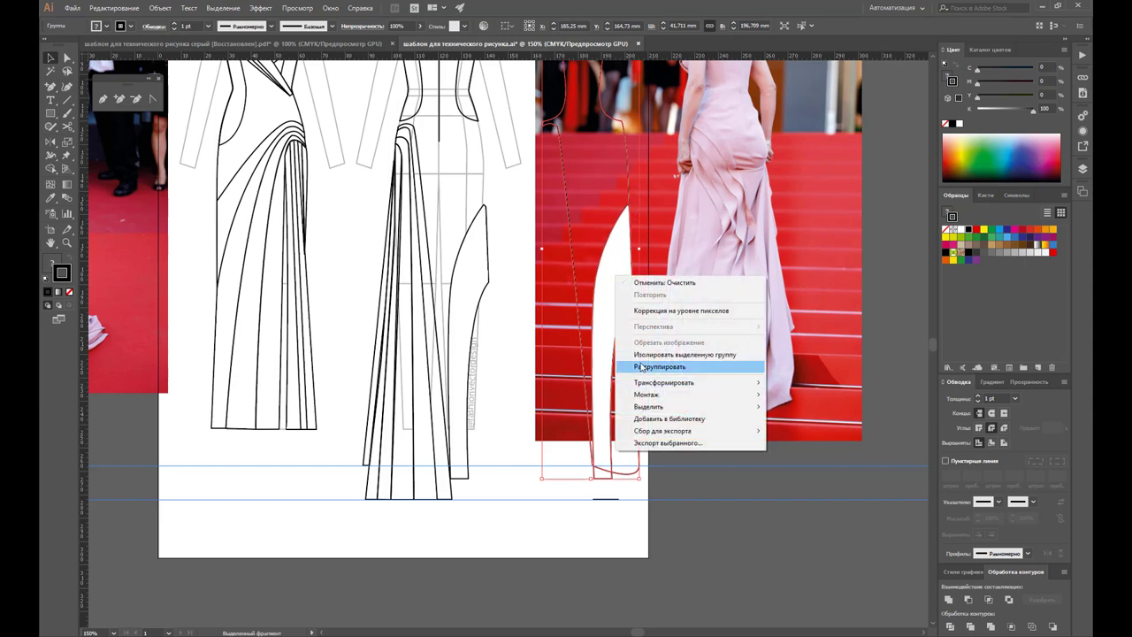
left_click(641, 366)
left_click(740, 471)
left_click(632, 202)
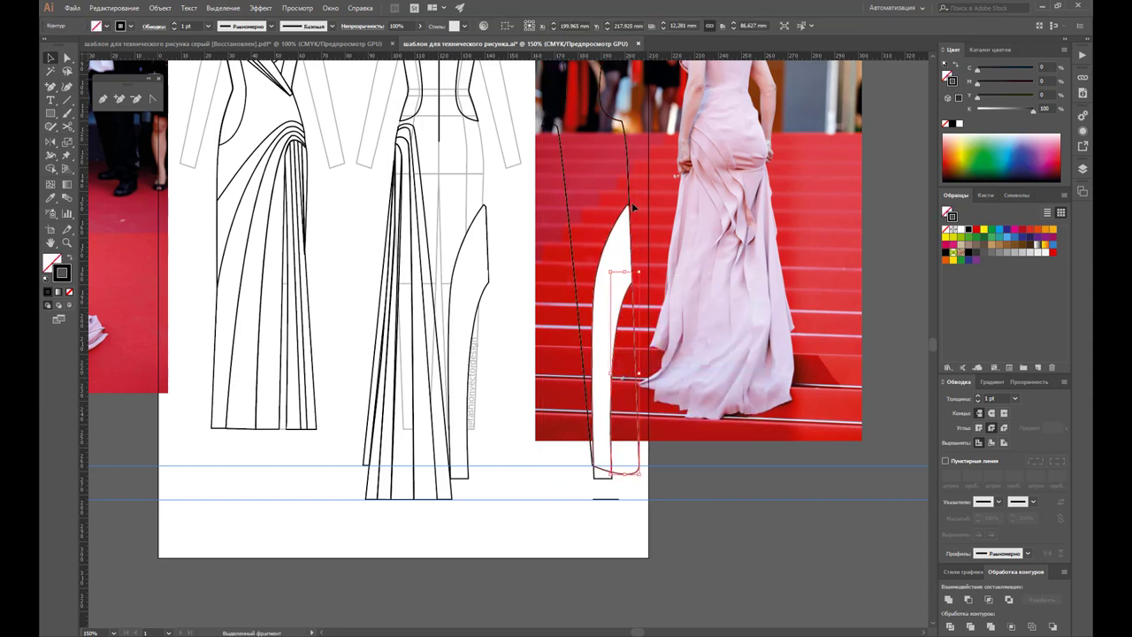
mouse_move(632, 201)
left_mouse_down()
mouse_move(611, 171)
mouse_move(487, 171)
left_mouse_up()
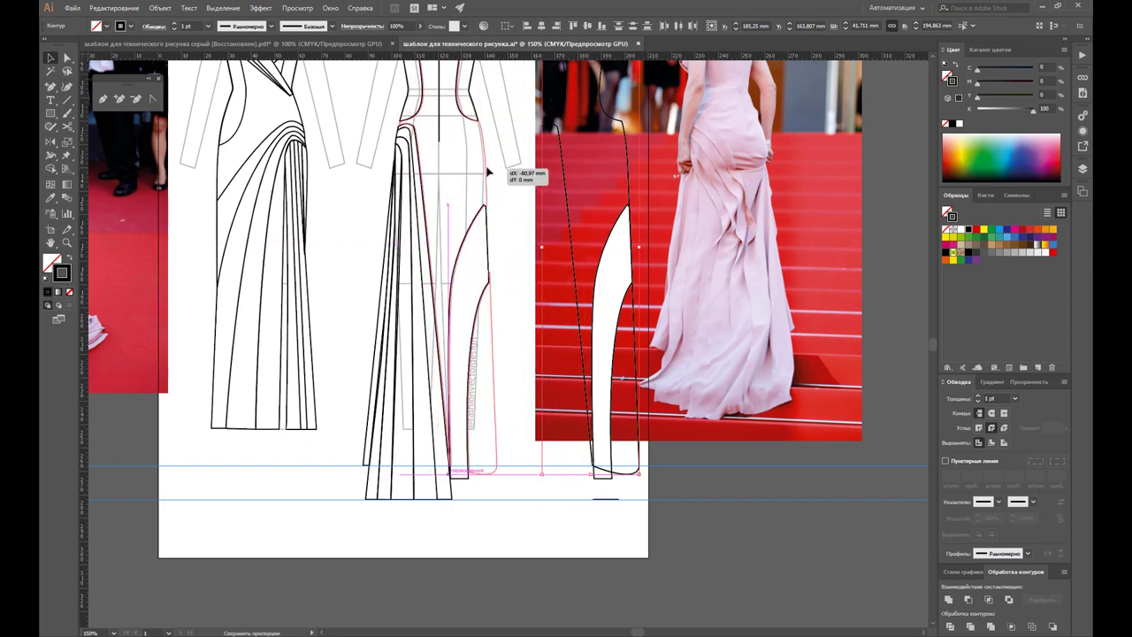
left_click_drag(485, 172, 485, 172)
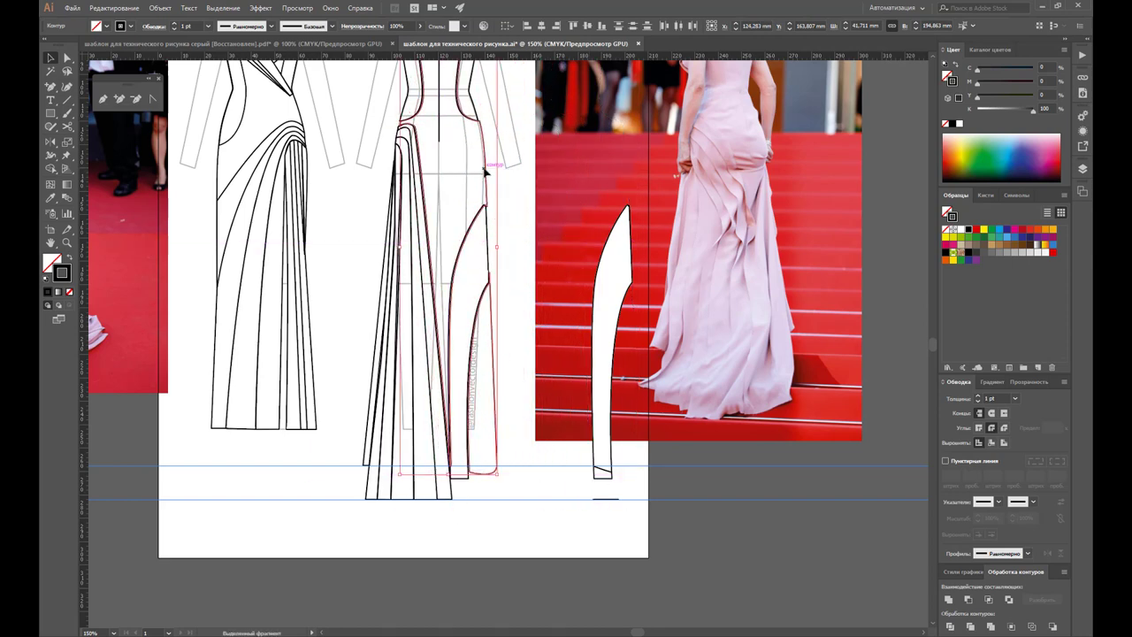
left_click(547, 466)
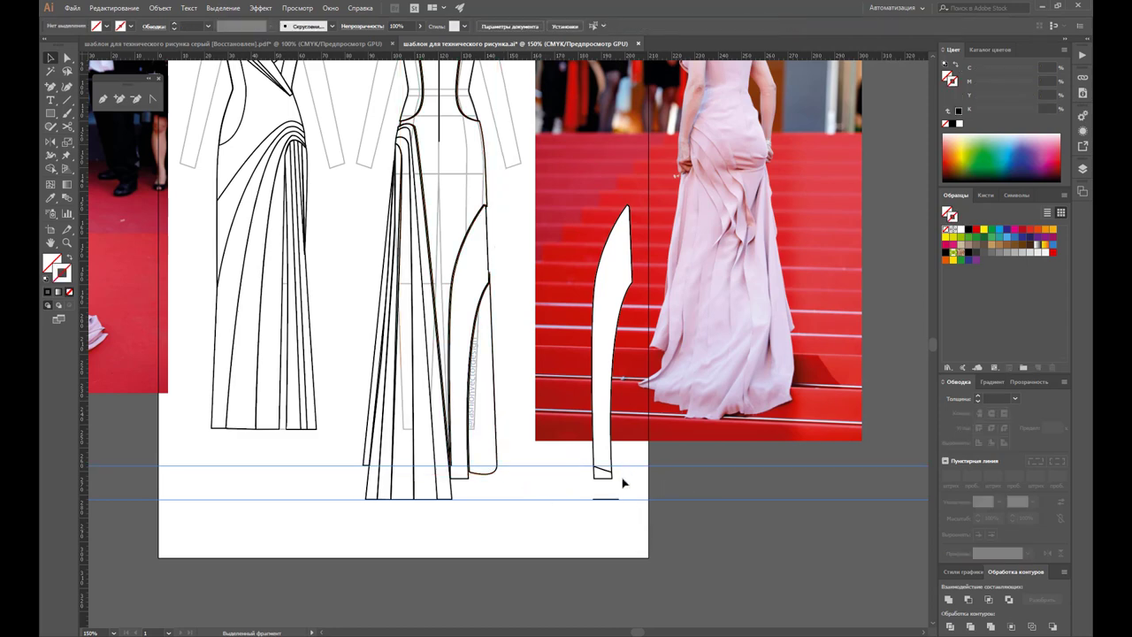
Step: Delete the stray white shape over the photo and the small dash below the sketch
left_click(603, 474)
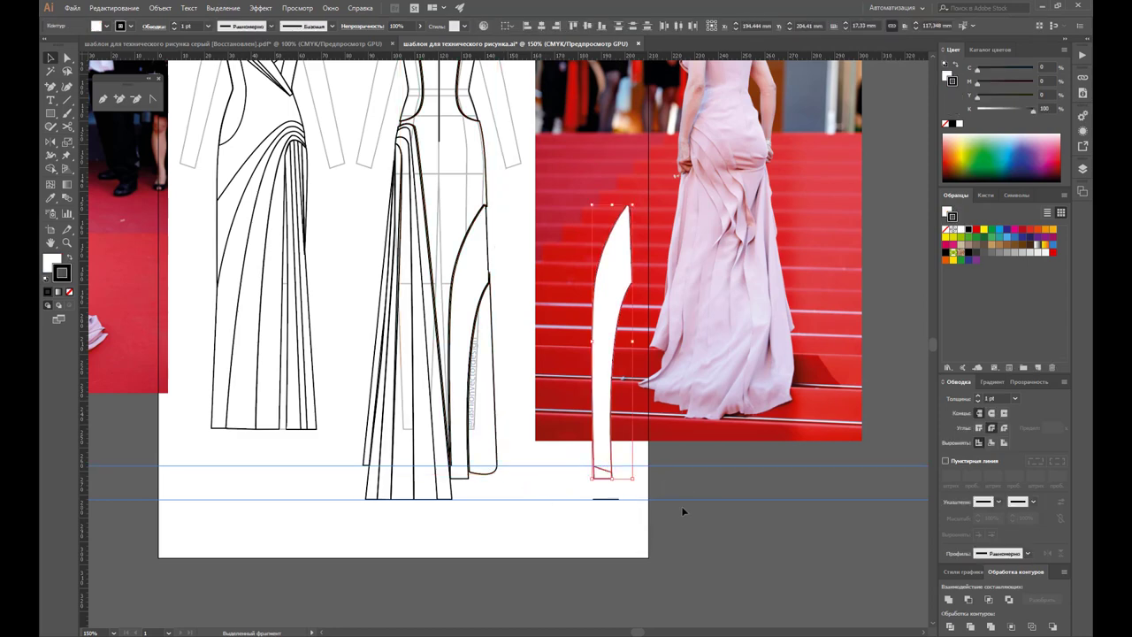
key("Delete")
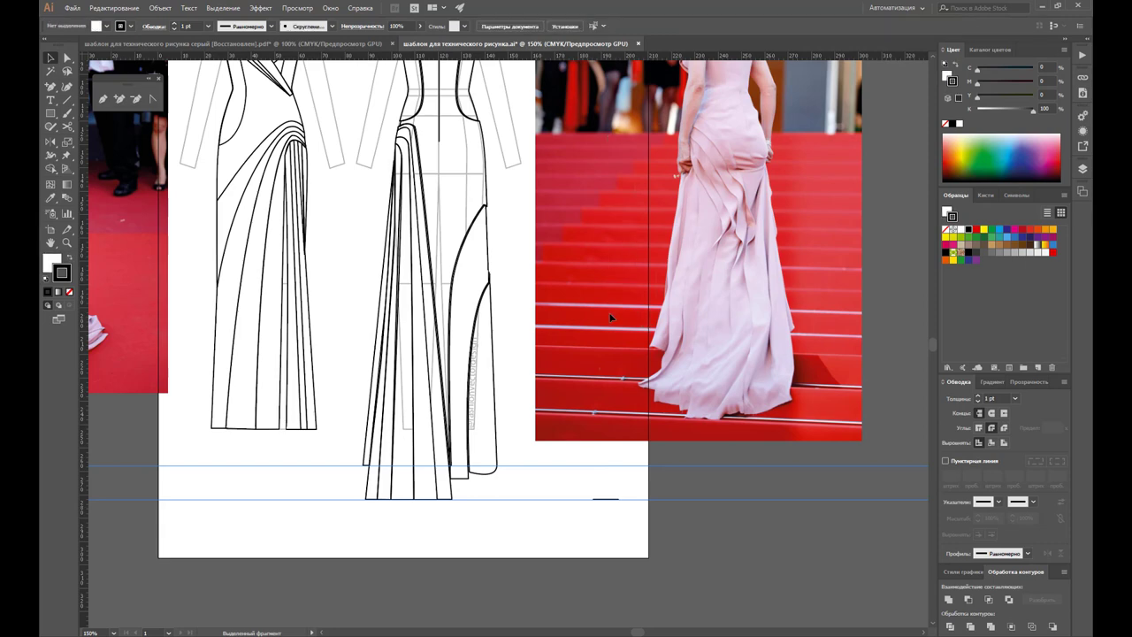
left_click(601, 500)
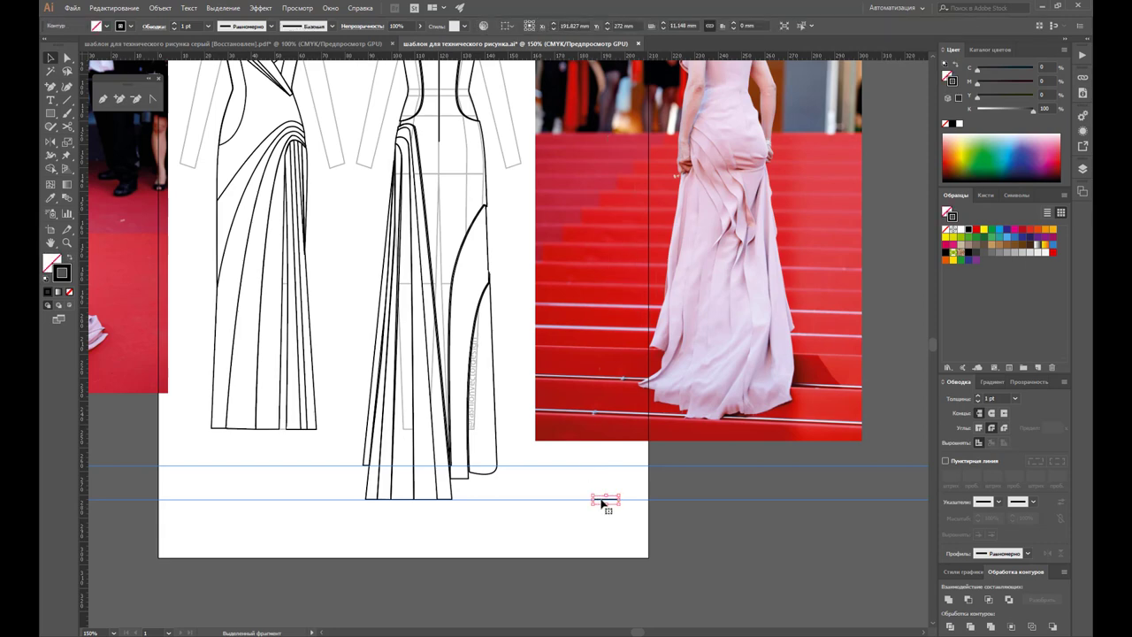
key("Delete")
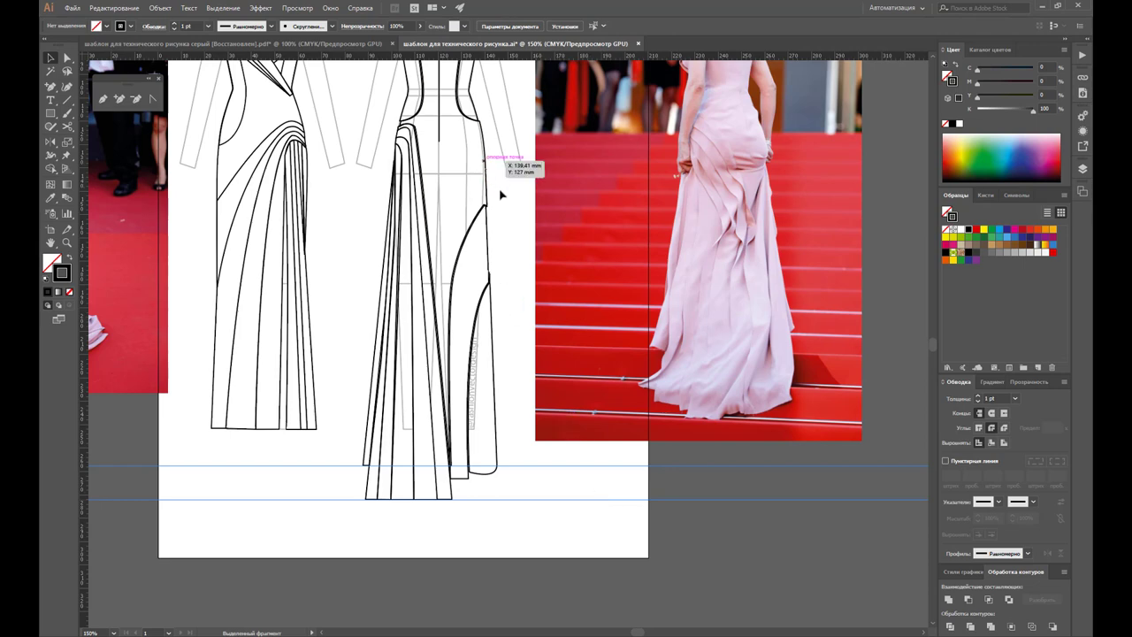
Step: Nudge the second gown's side and outer outlines two steps left
left_click(488, 244)
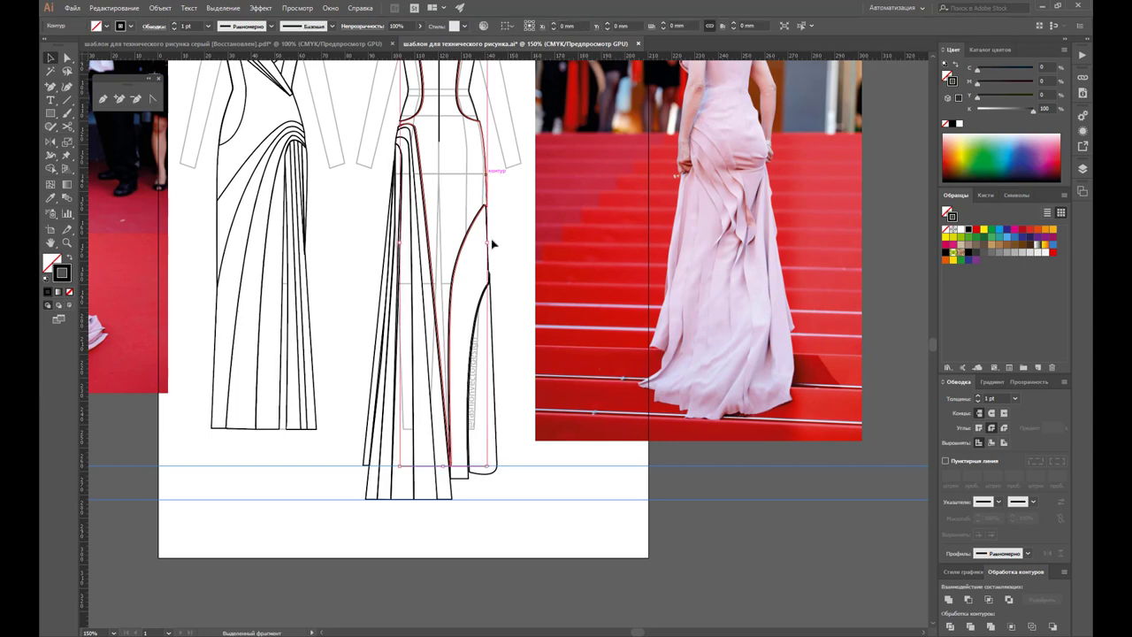
left_click(493, 338, "shift")
key("Left")
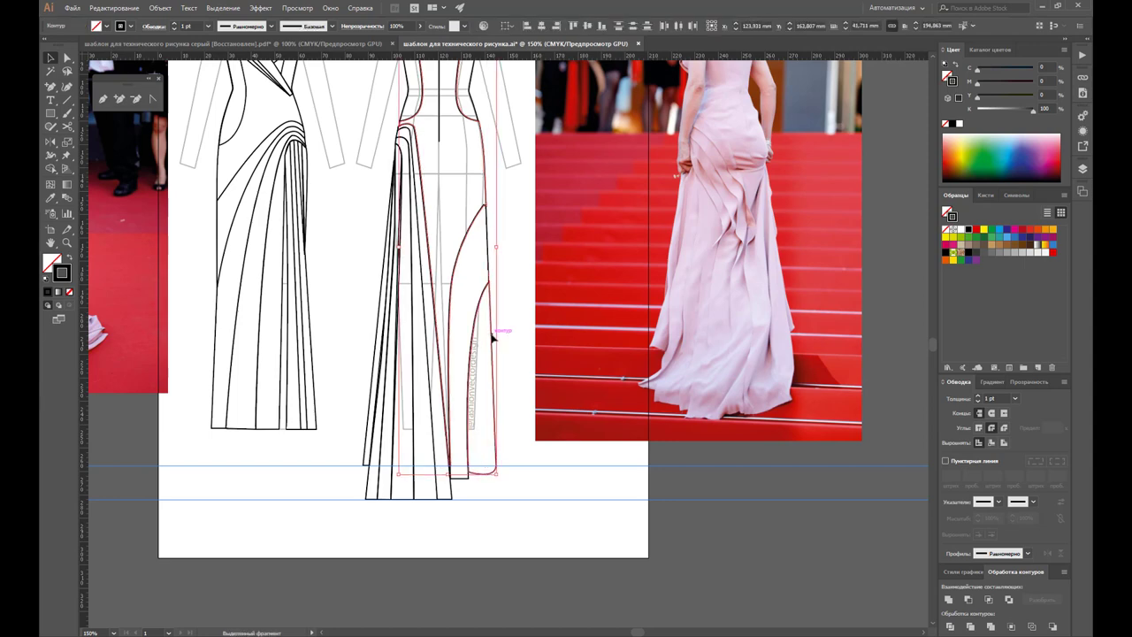
key("Left")
key("Left")
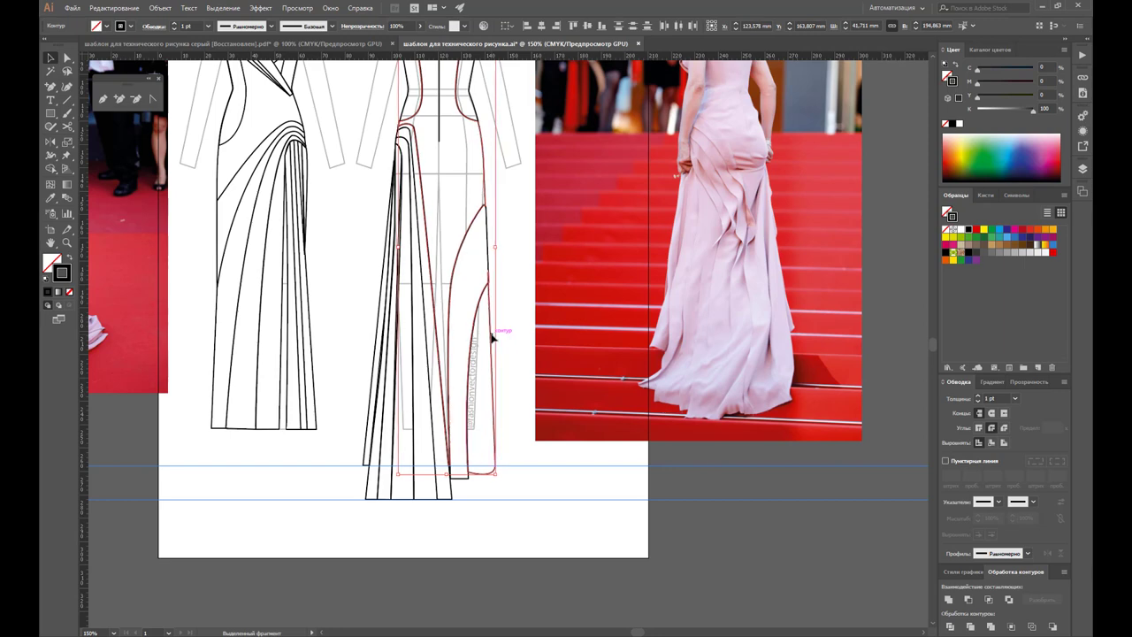
left_click(521, 483)
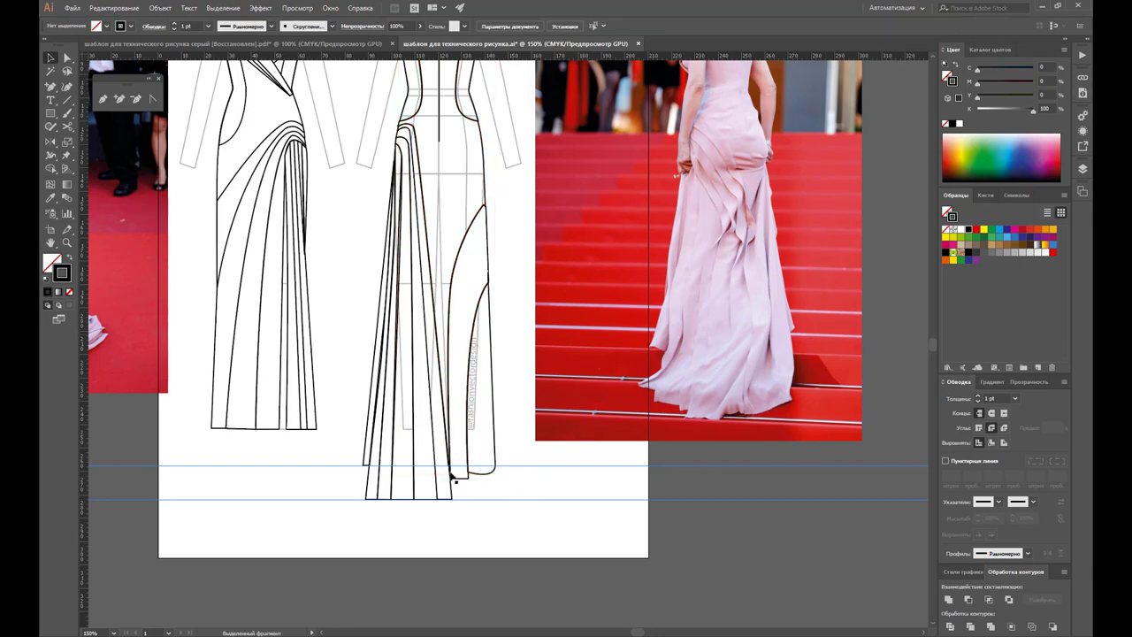
Step: Zoom in on the lower dress hems to see the hem panels up close
left_click(66, 243)
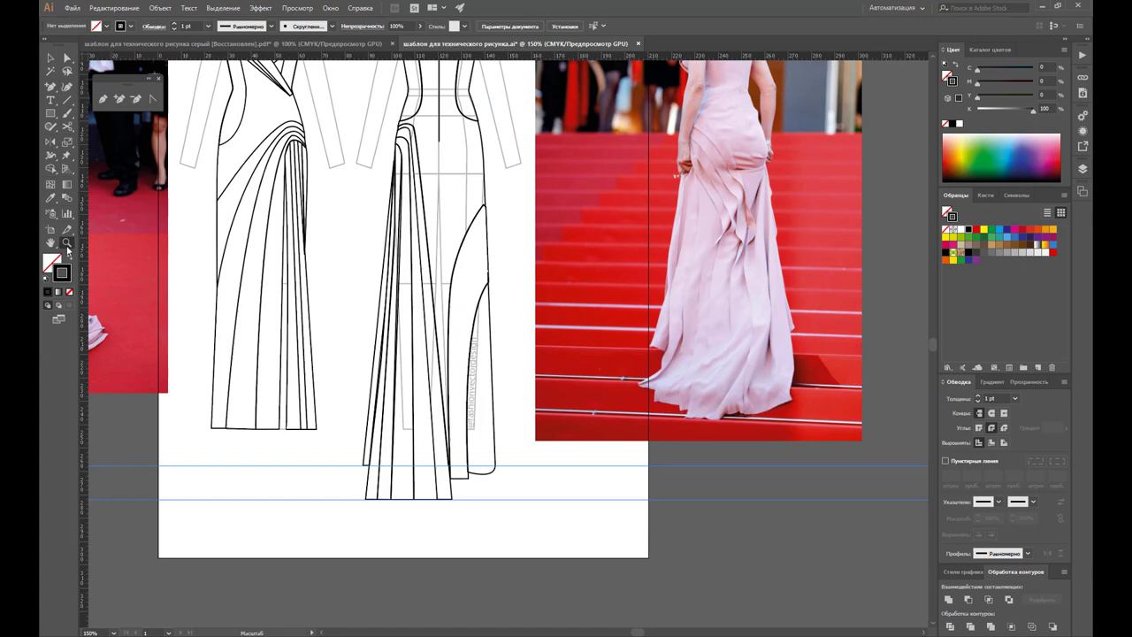
left_click(477, 501)
left_click(509, 331)
left_click(453, 314)
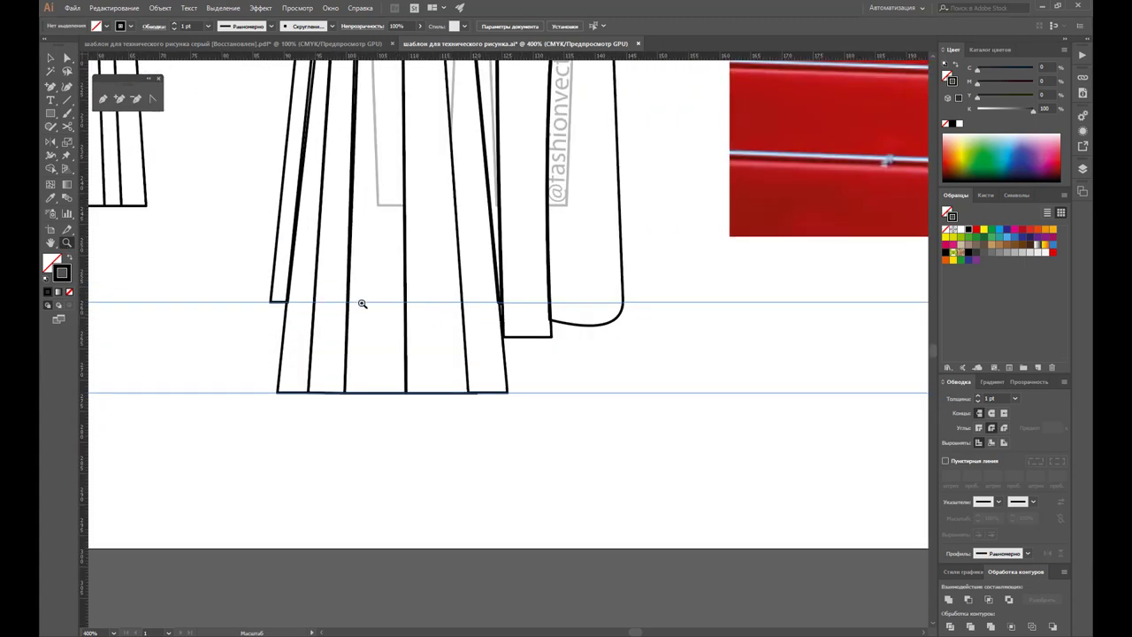
left_click(67, 59)
Step: Make the right hem panel's corner sharp and move its corner anchor up to the upper guide
left_click(574, 326)
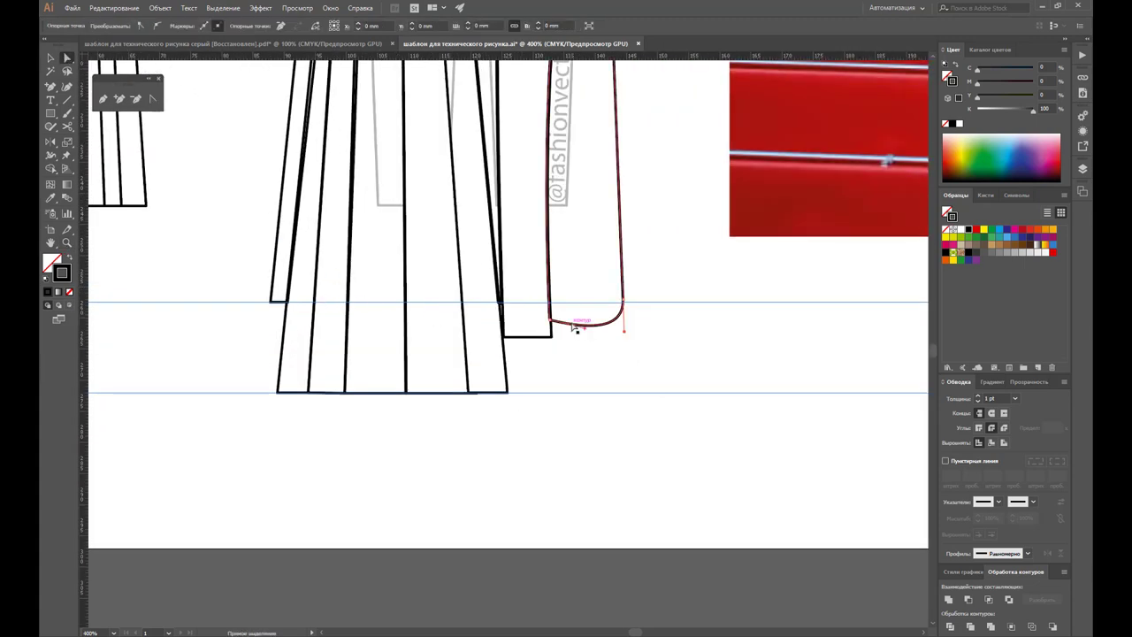
left_click(153, 99)
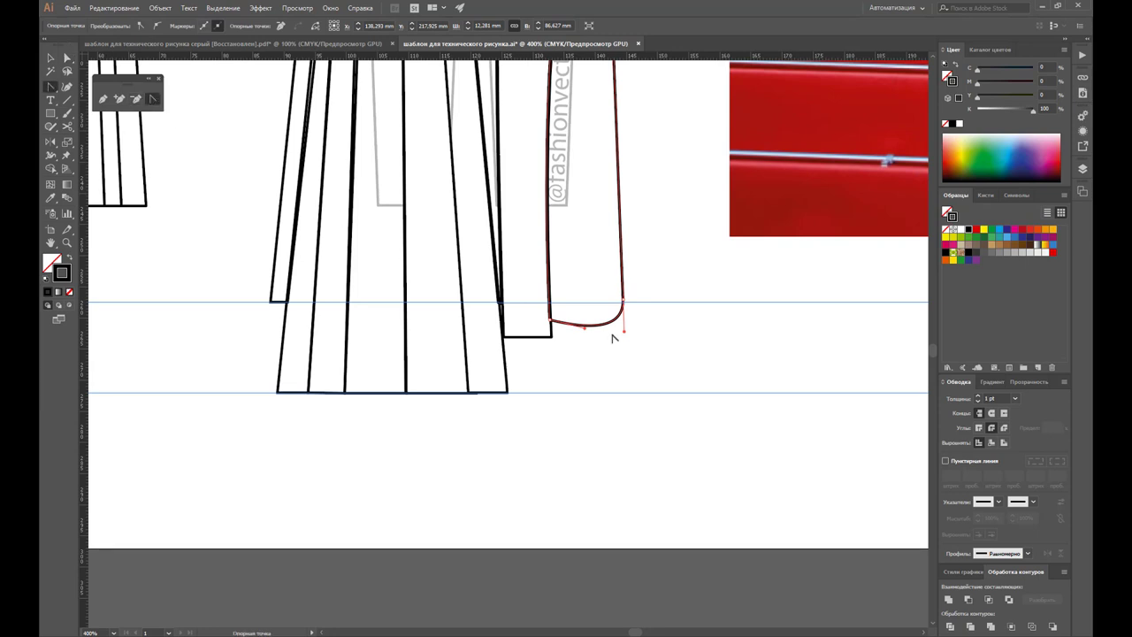
left_click(624, 331)
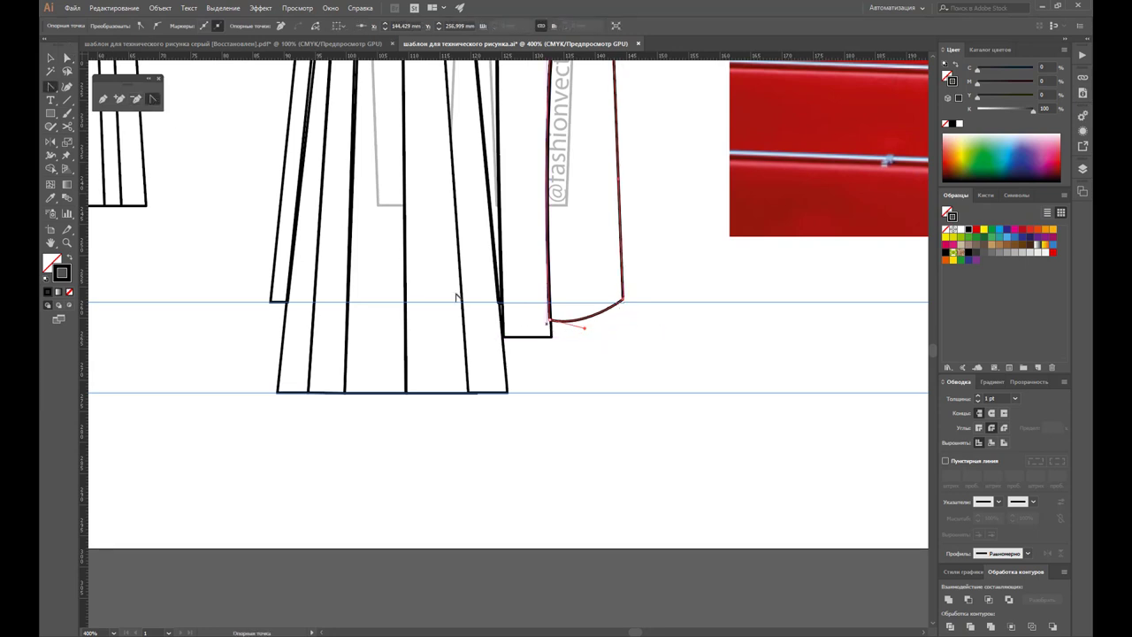
key("a")
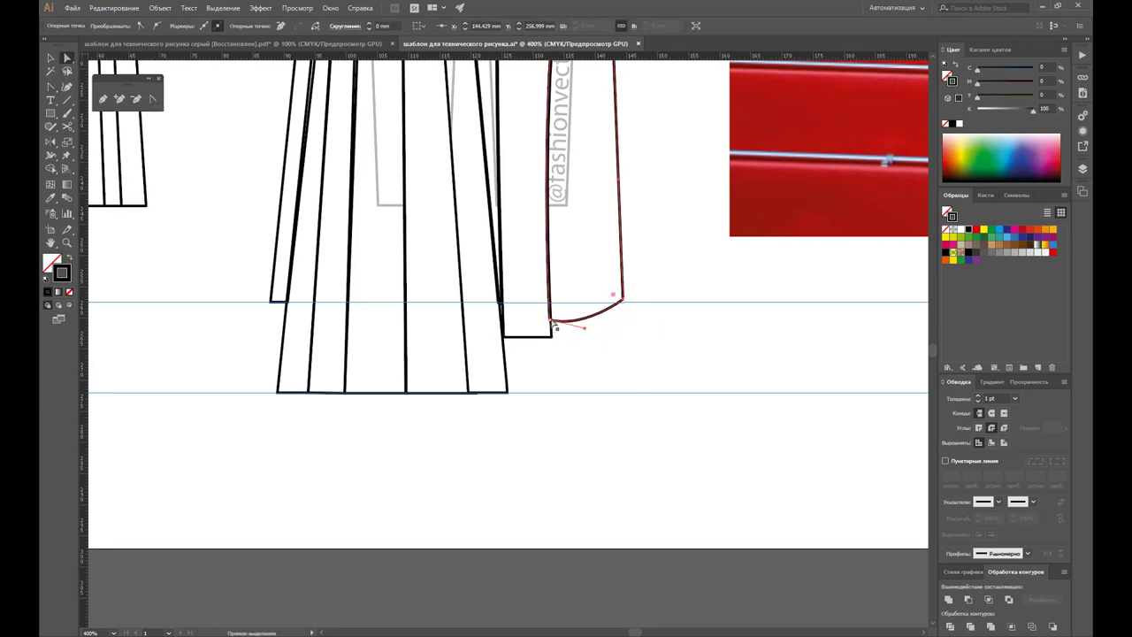
left_click_drag(553, 324, 549, 305)
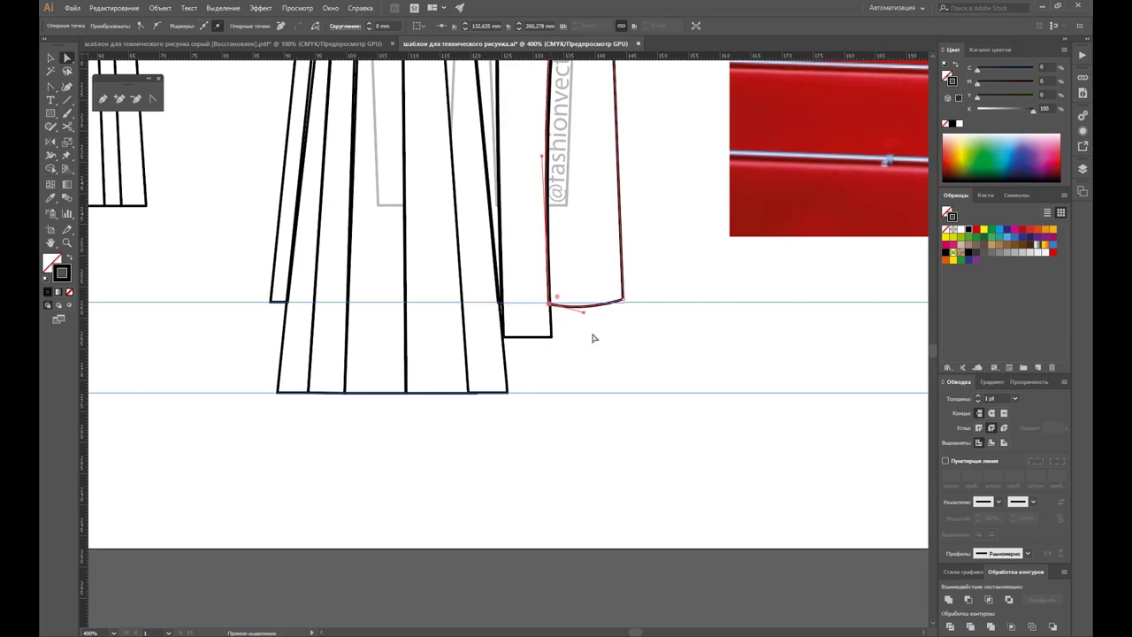
Step: Straighten the panel's curved bottom edge onto the guide, then add a guide at the middle panel's hem level
left_click(155, 100)
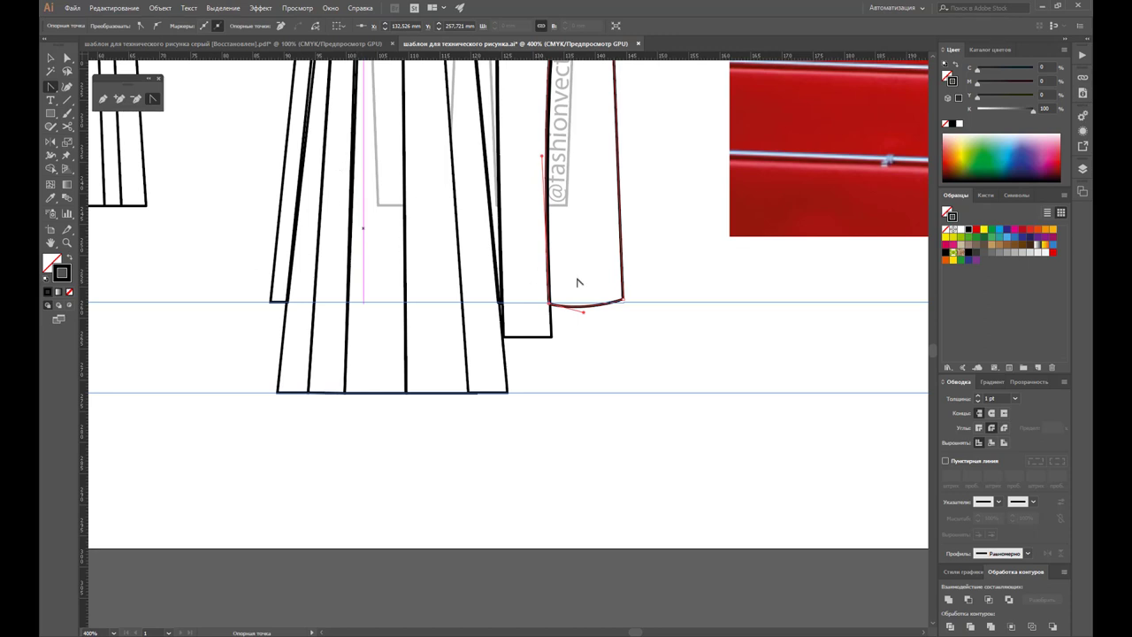
left_click(599, 312)
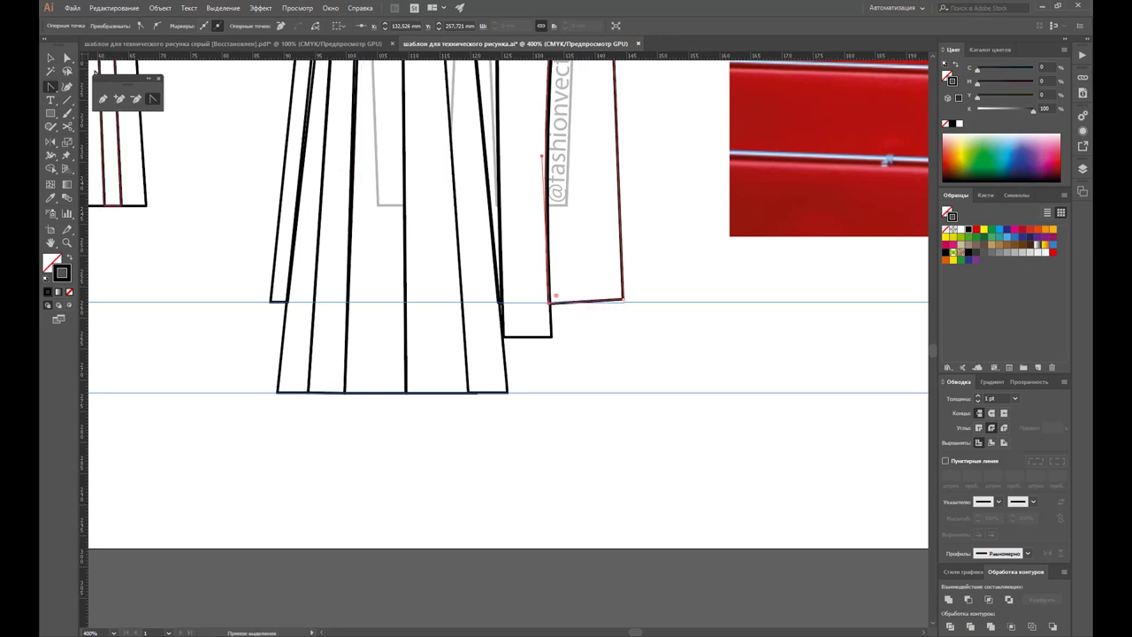
key("a")
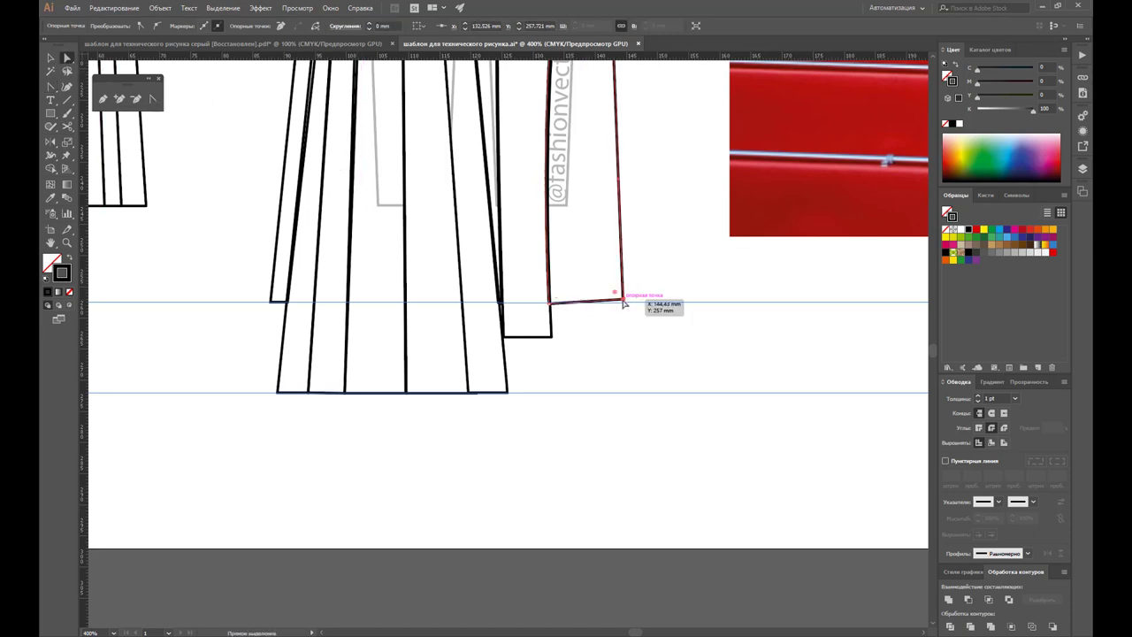
left_click_drag(622, 300, 624, 303)
left_click(585, 343)
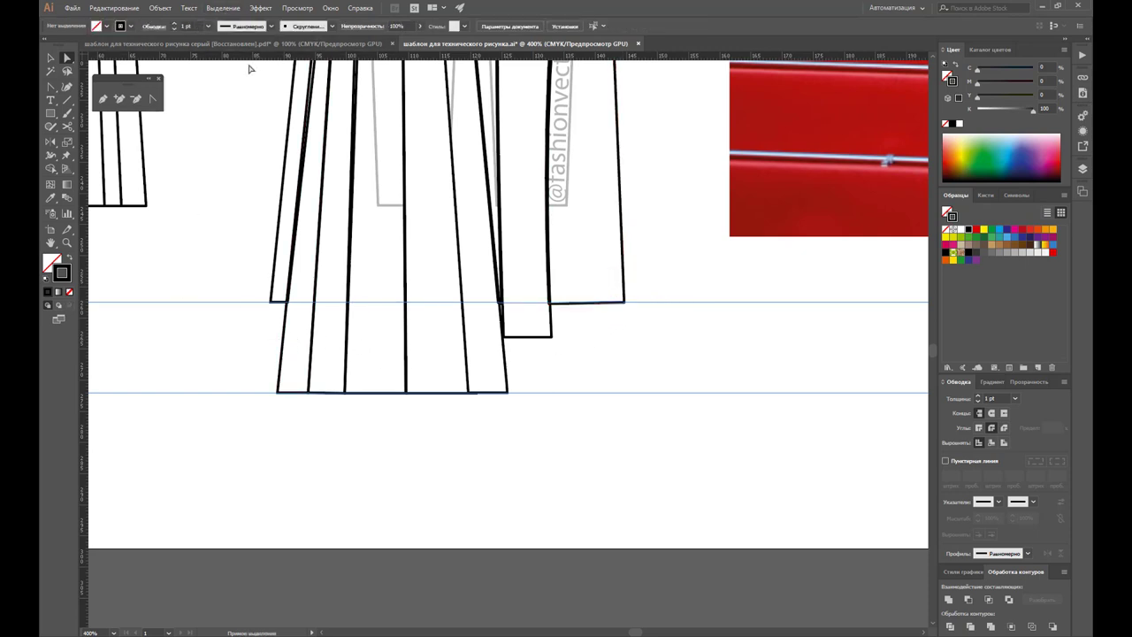
left_click_drag(250, 57, 268, 337)
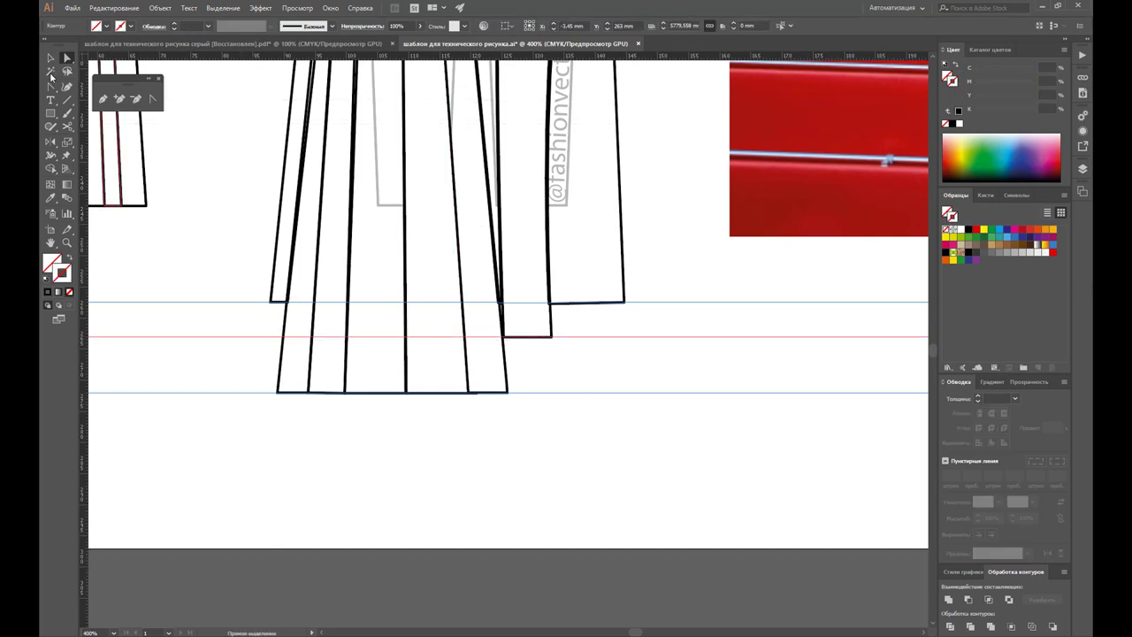
Step: Try raising the left pleat's bottom anchor, undo it, and slightly nudge an anchor on the adjacent pleat edge
left_click(69, 60)
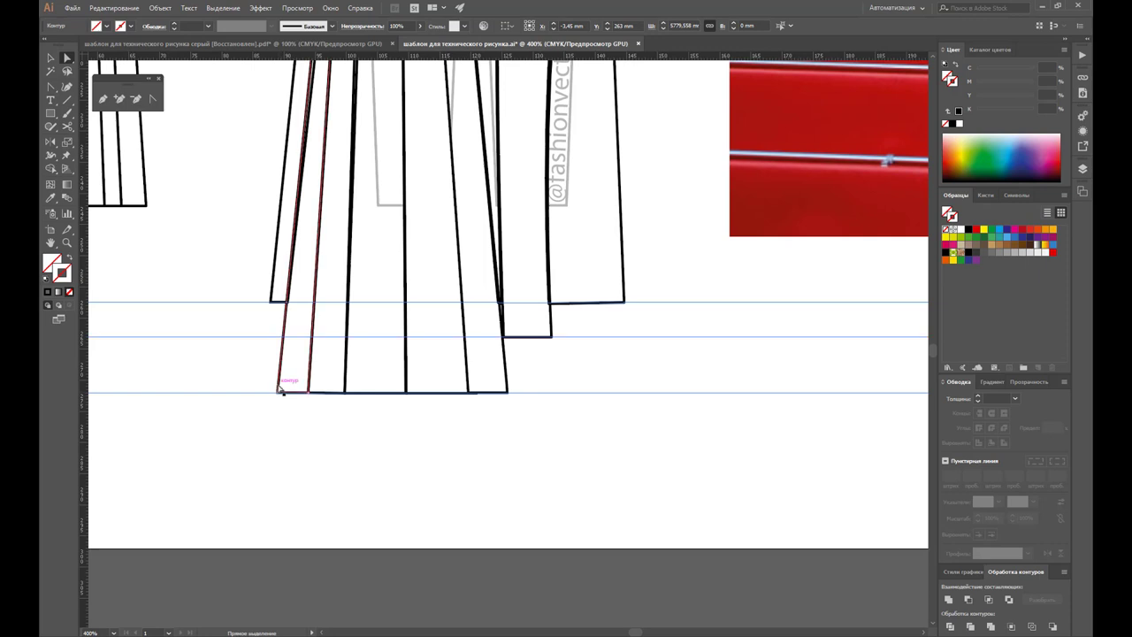
left_click_drag(277, 391, 286, 341)
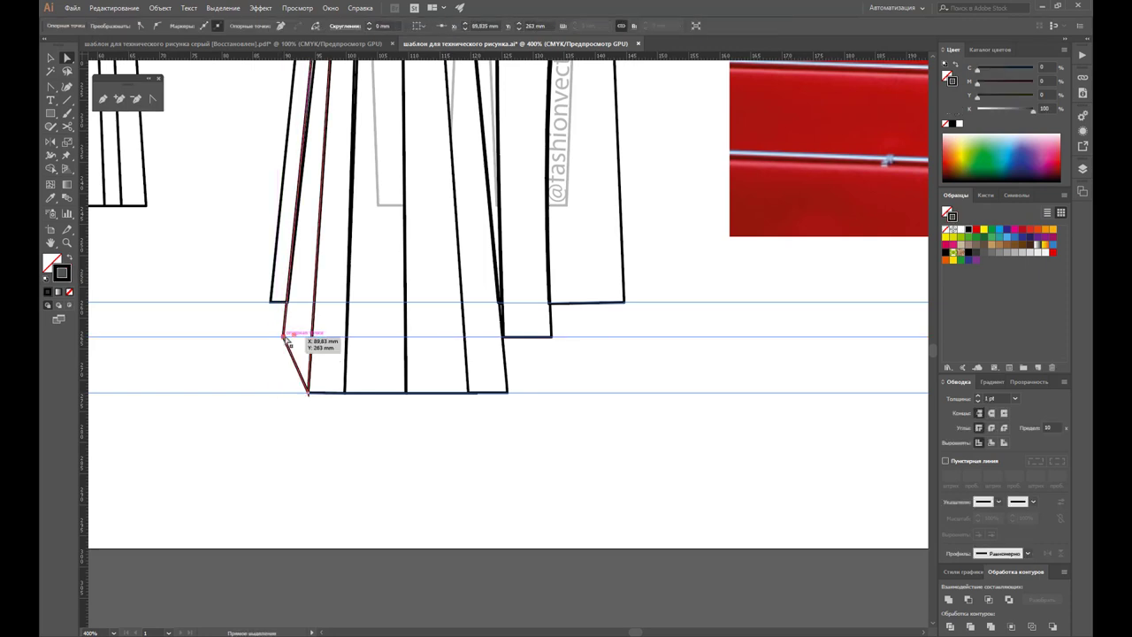
key("ctrl+z")
scroll(391, 304, "up", 2)
scroll(392, 299, "up", 5)
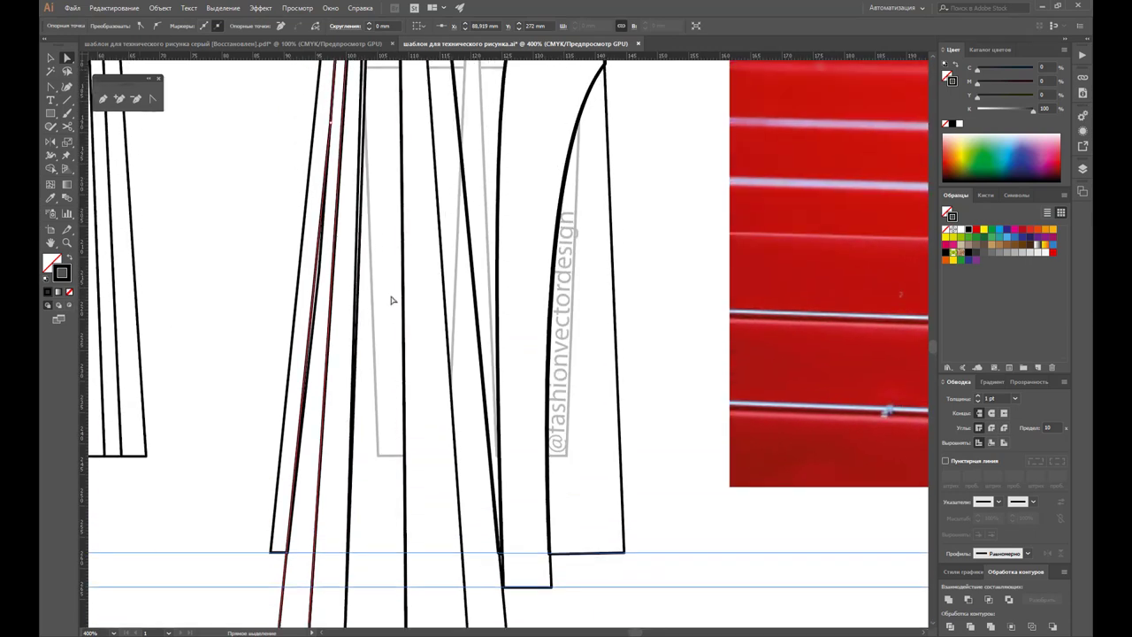
scroll(391, 299, "up", 2)
left_click(321, 353)
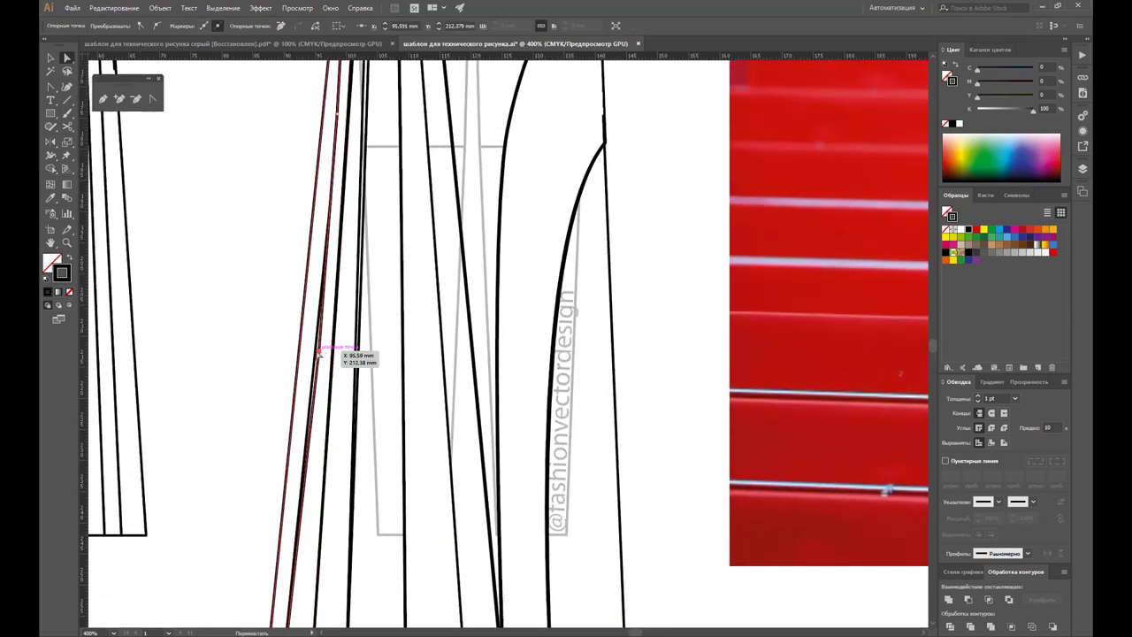
scroll(328, 332, "down", 4)
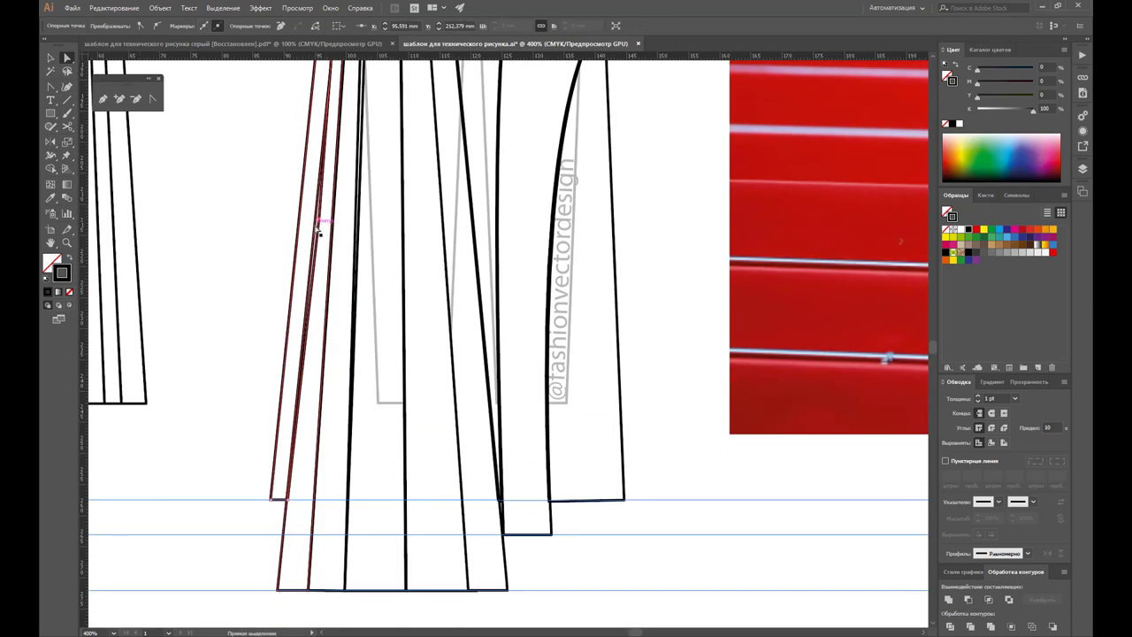
left_click(318, 221)
left_click_drag(318, 221, 317, 223)
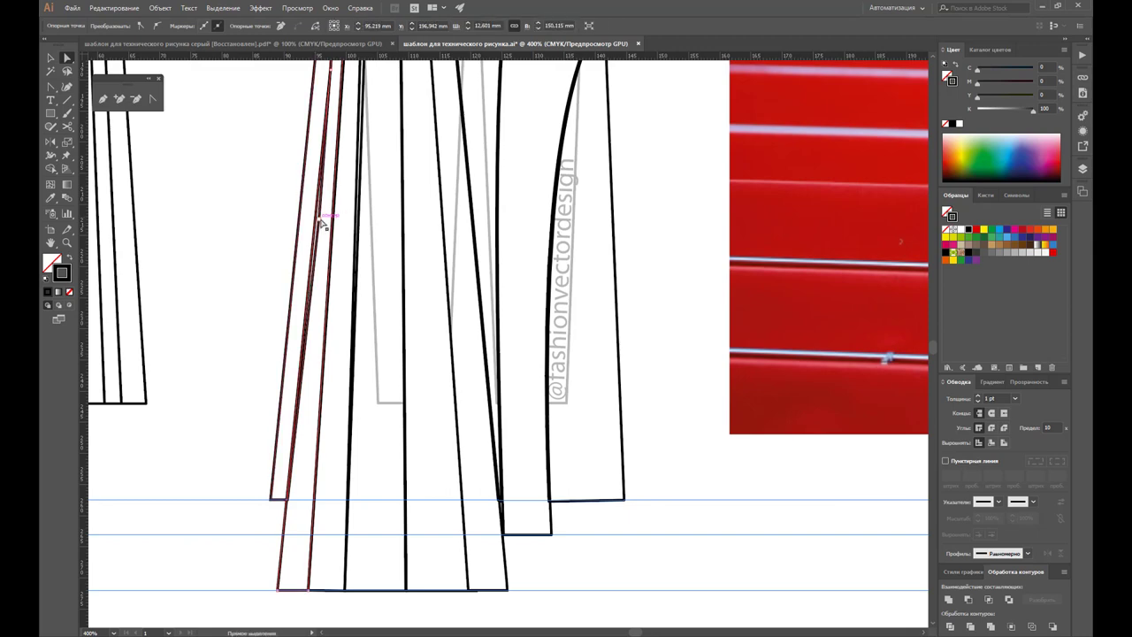
Step: Move the outer left pleat's two bottom anchors up onto the middle guide
scroll(323, 252, "down", 2)
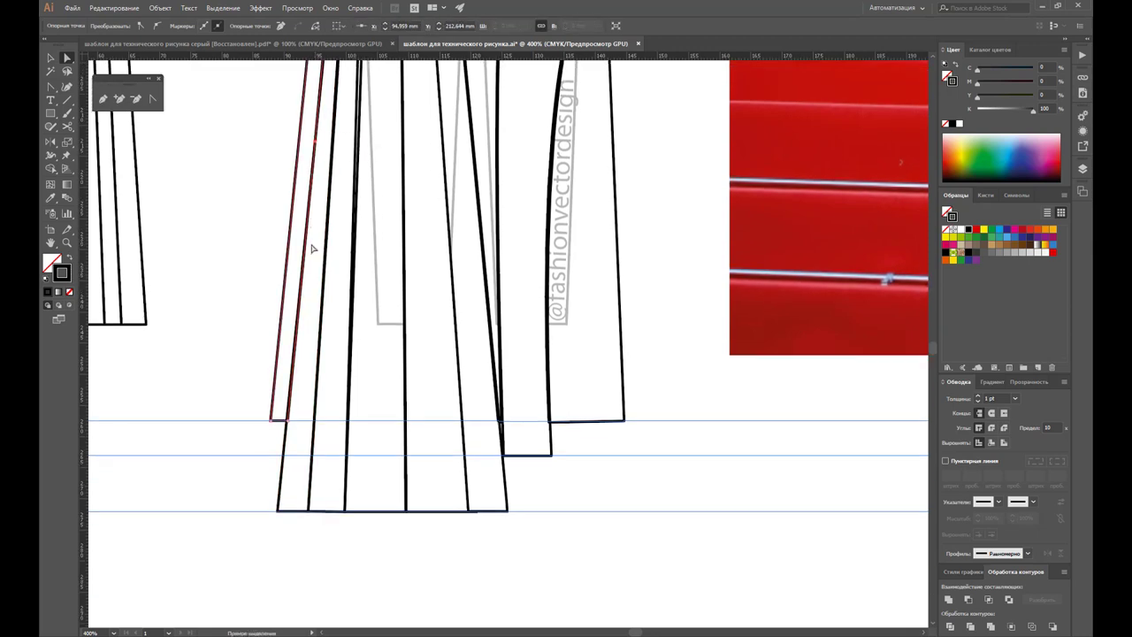
scroll(311, 249, "down", 2)
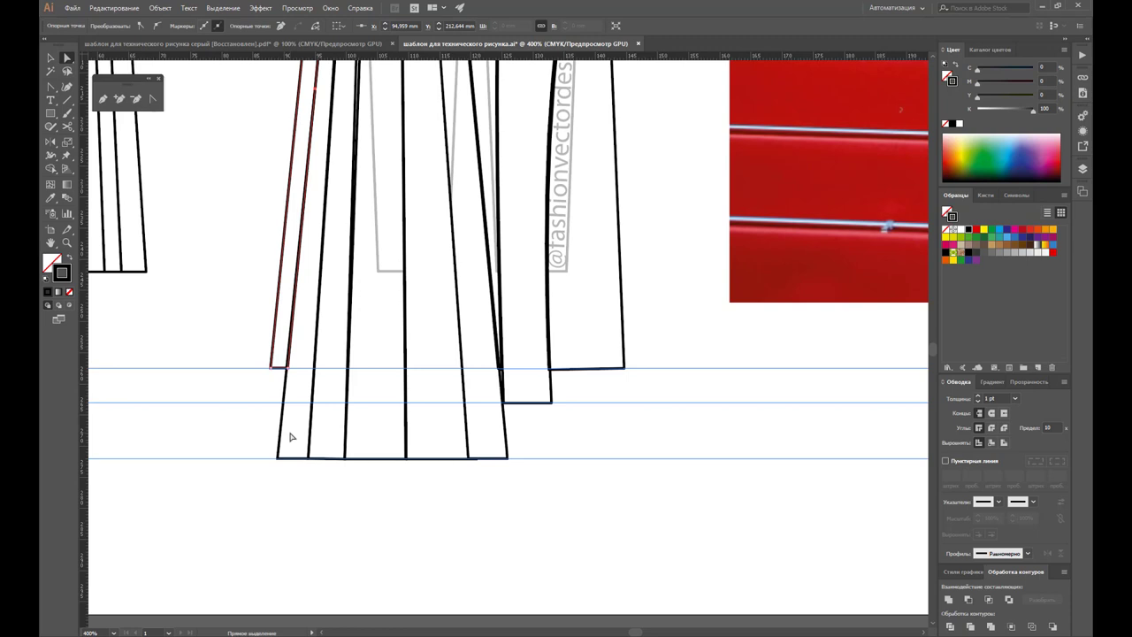
left_click_drag(278, 458, 283, 403)
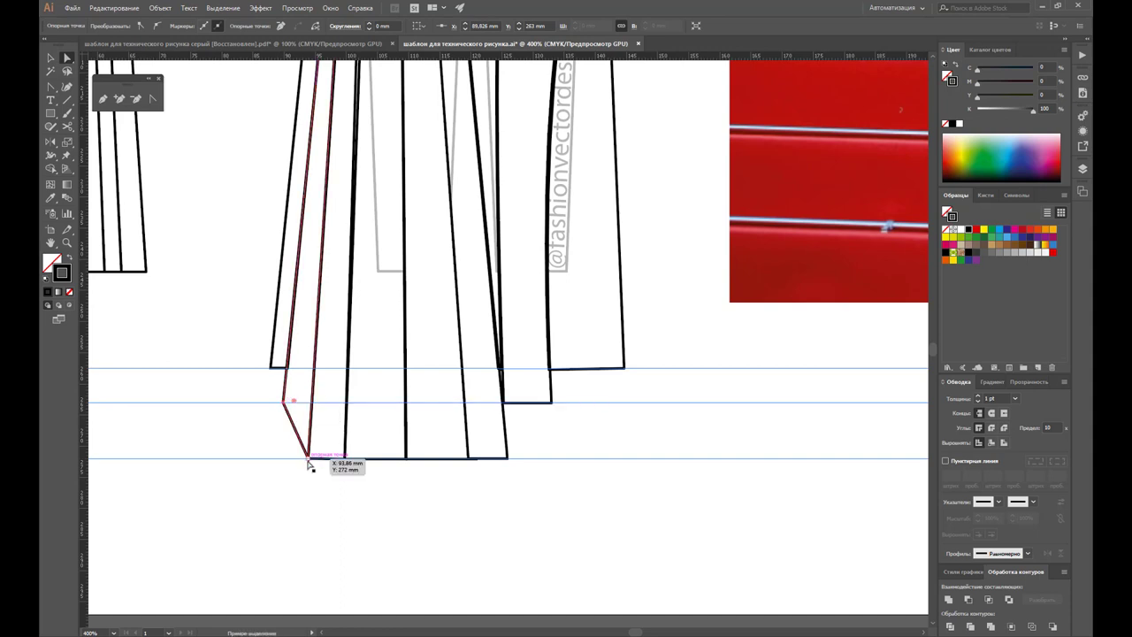
left_click_drag(309, 459, 311, 402)
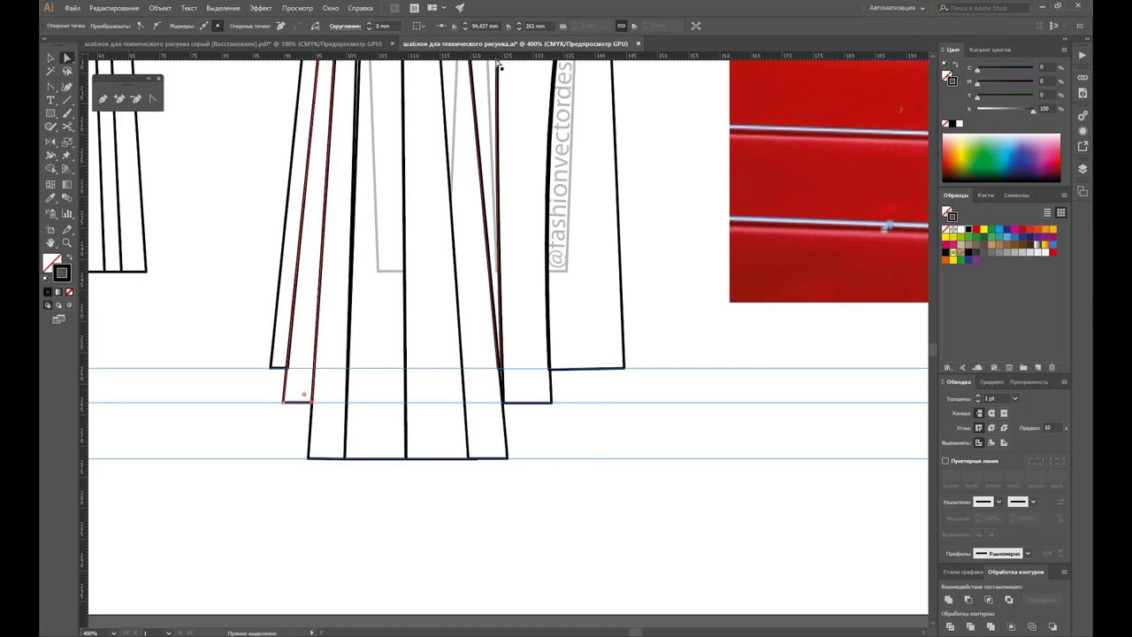
Step: Add another horizontal guide lower down and select the narrow pleat's bottom-left anchor
left_click(501, 71)
left_click_drag(505, 57, 493, 434)
left_click(310, 450)
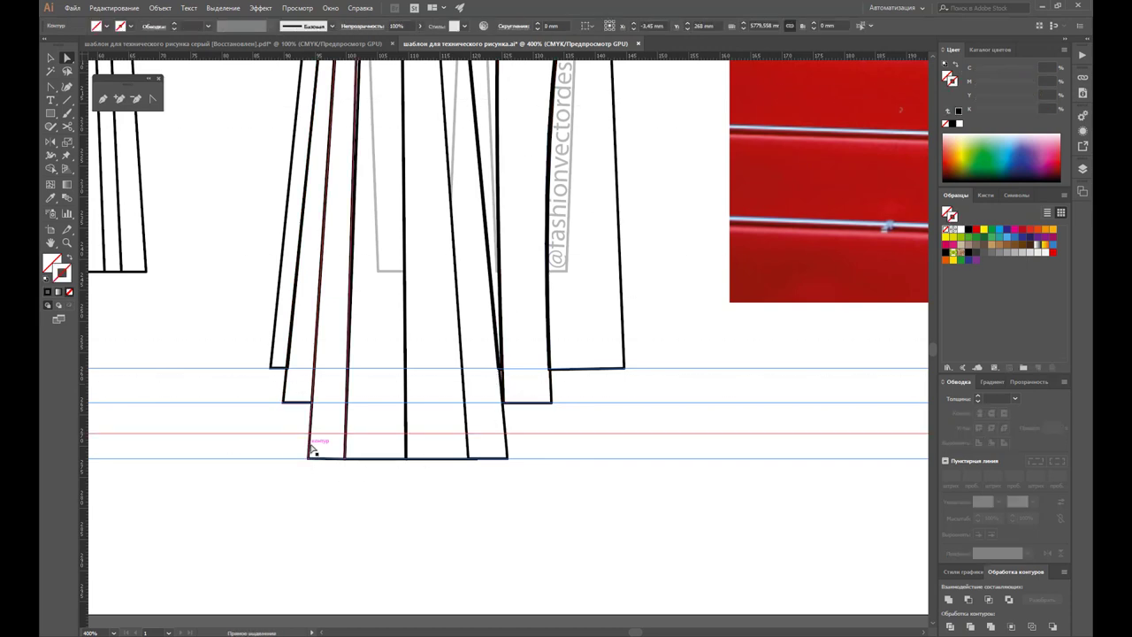
left_click(309, 459)
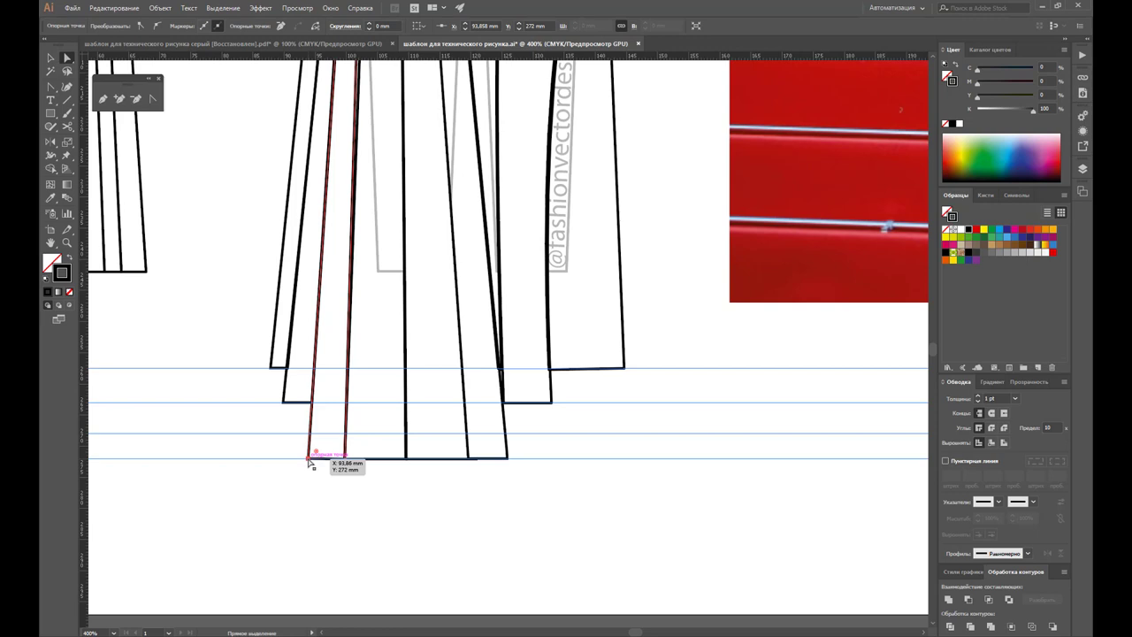
Step: Raise the fold panels' bottom anchors to the 268 mm guide and delete the extra hem anchor
left_click_drag(310, 461, 311, 435)
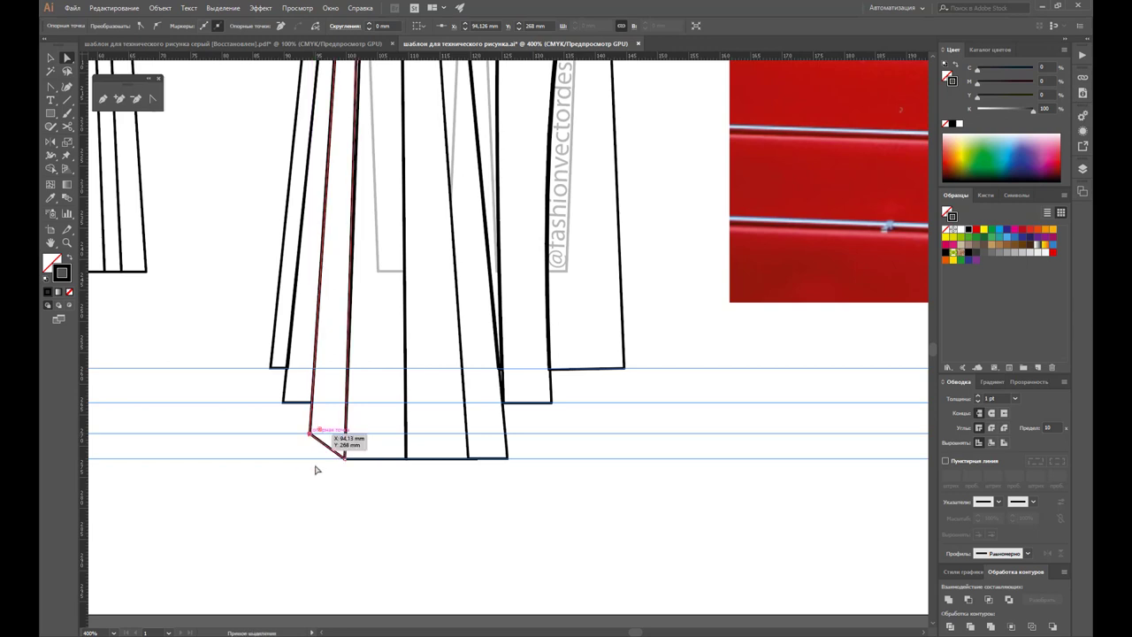
left_click_drag(347, 462, 346, 433)
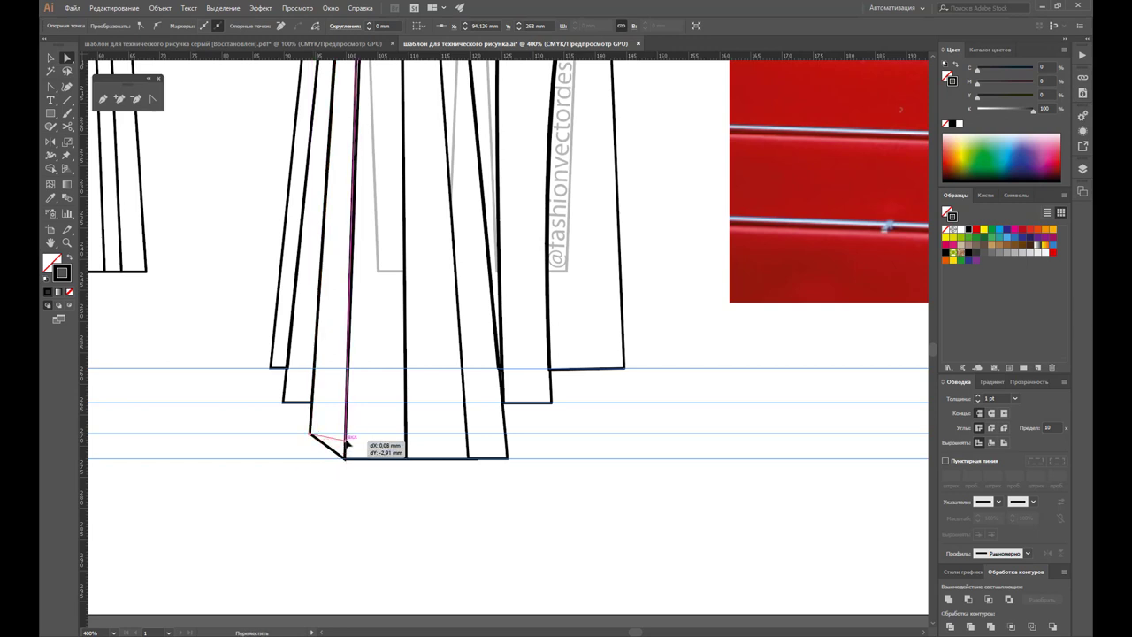
left_click(491, 458)
left_click(515, 458)
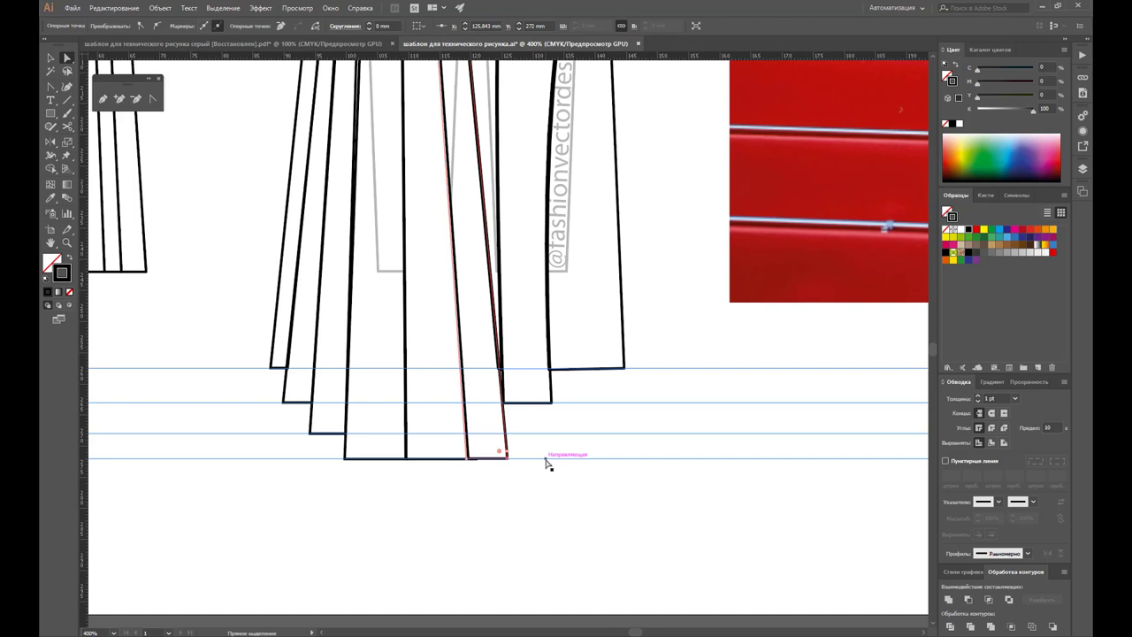
left_click(135, 98)
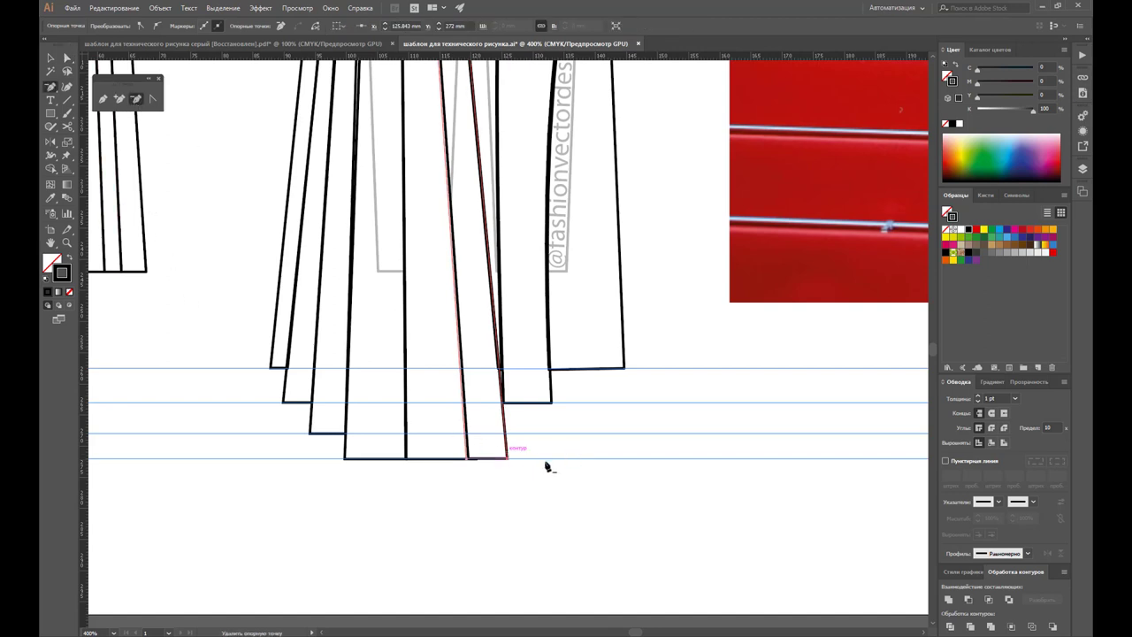
key("a")
left_click(66, 60)
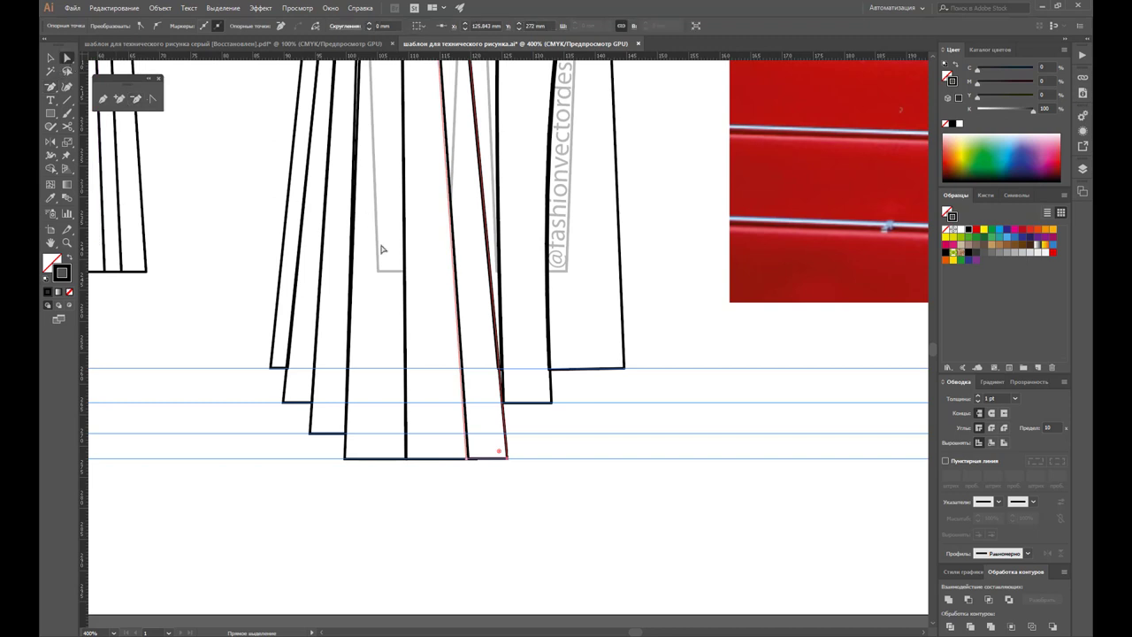
left_click(508, 460)
left_click_drag(507, 460, 505, 436)
left_click_drag(468, 458, 469, 449)
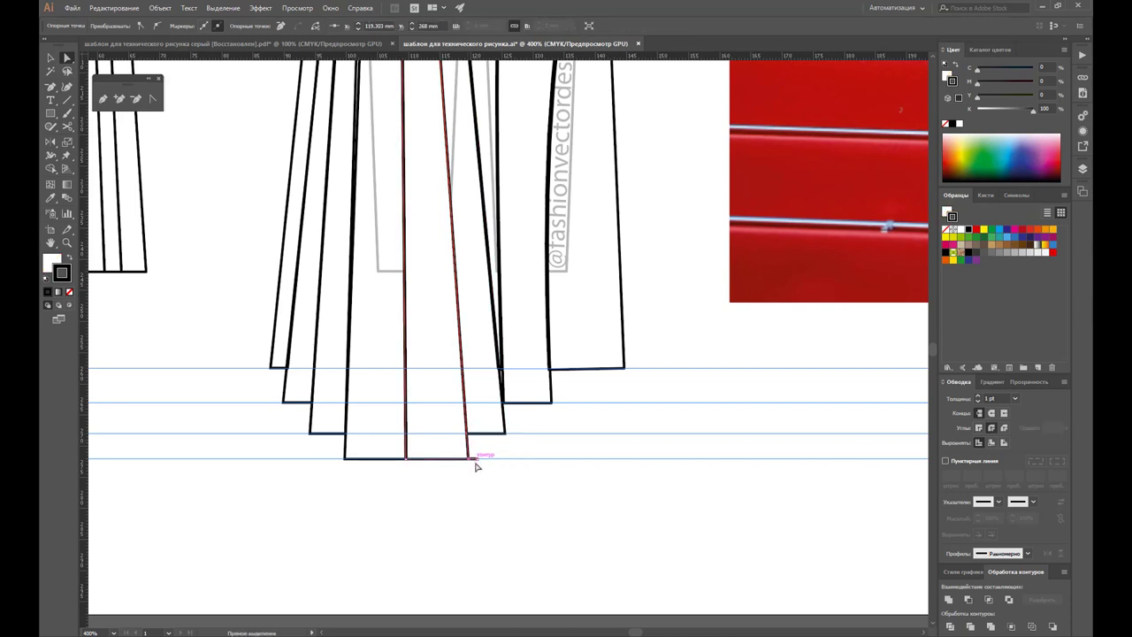
left_click(135, 99)
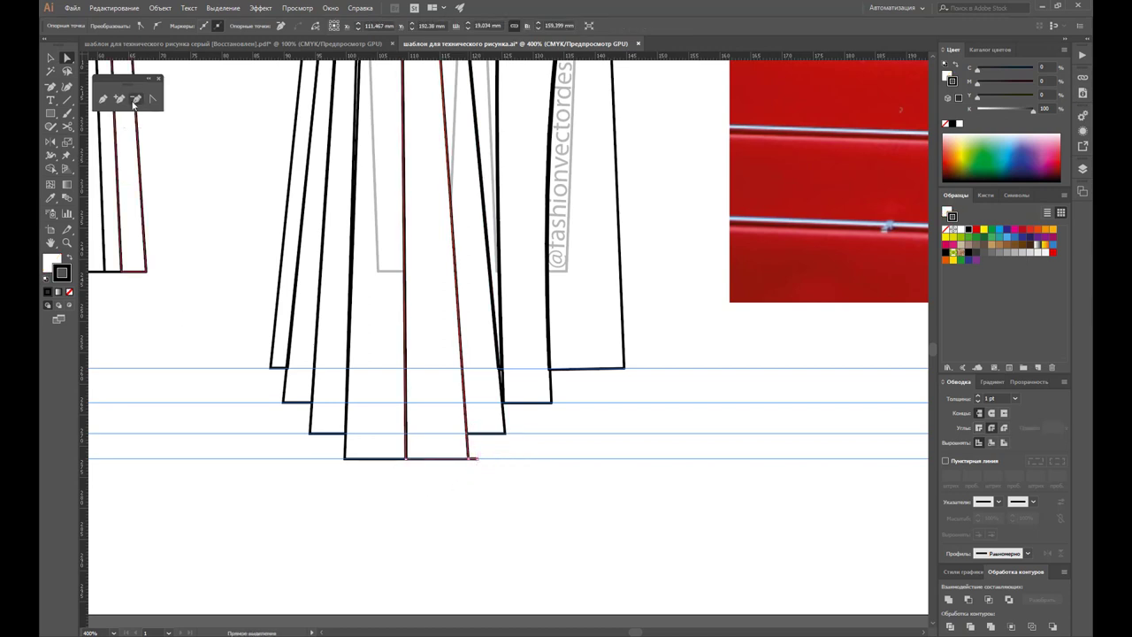
left_click(470, 458)
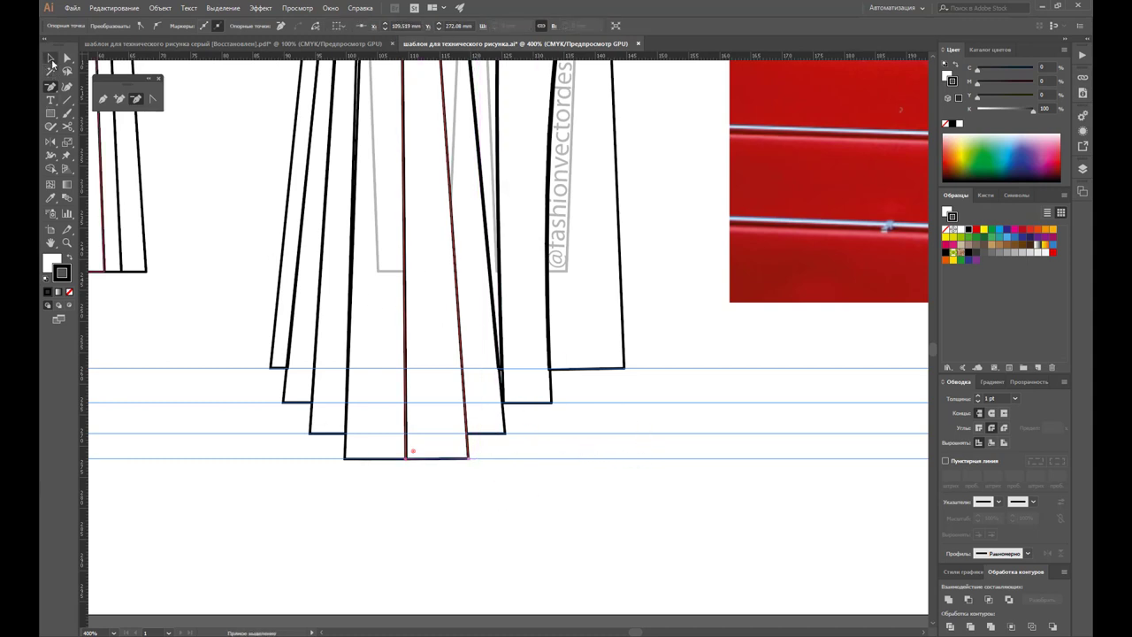
Step: Zoom out and drag the back sketch's vertical centre line down and right
key("z")
left_click(522, 264, "alt")
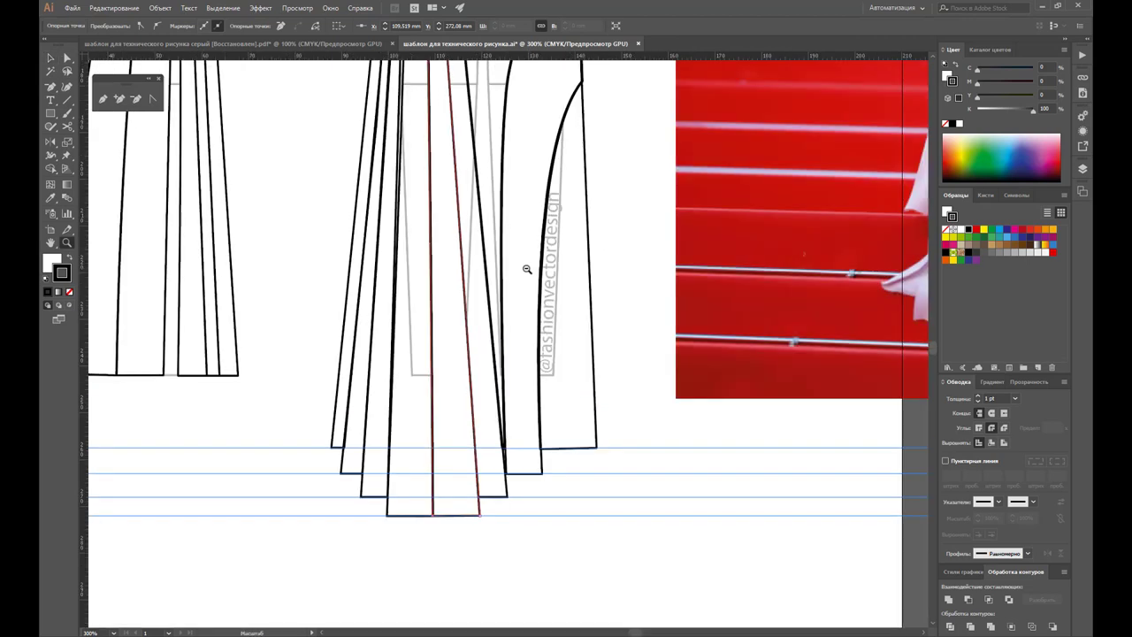
left_click(530, 305, "alt")
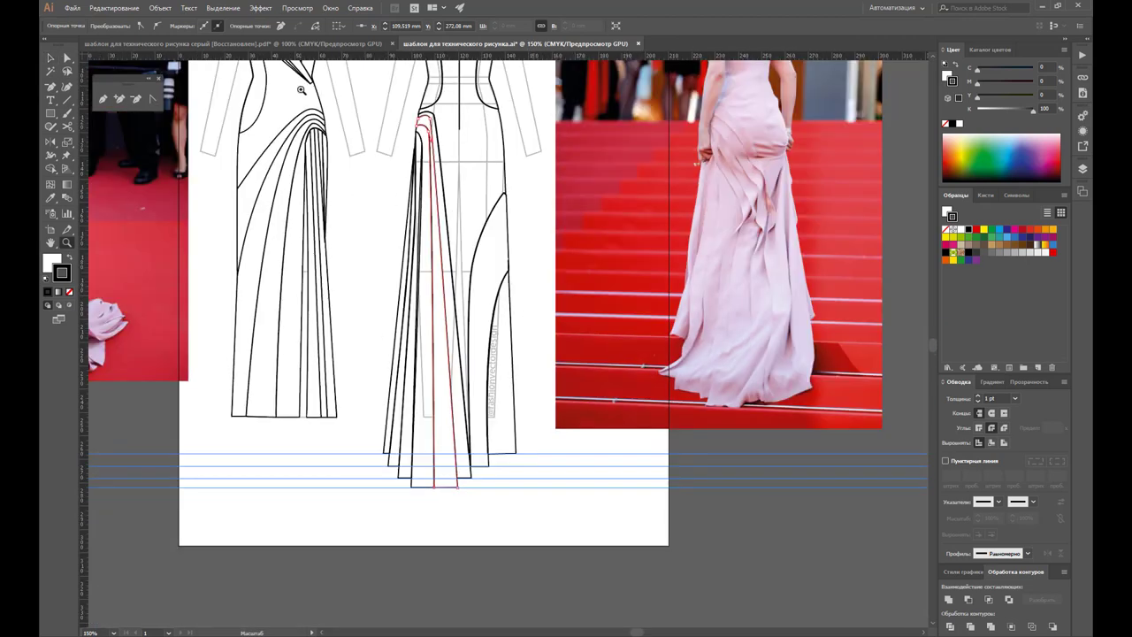
left_click(51, 70)
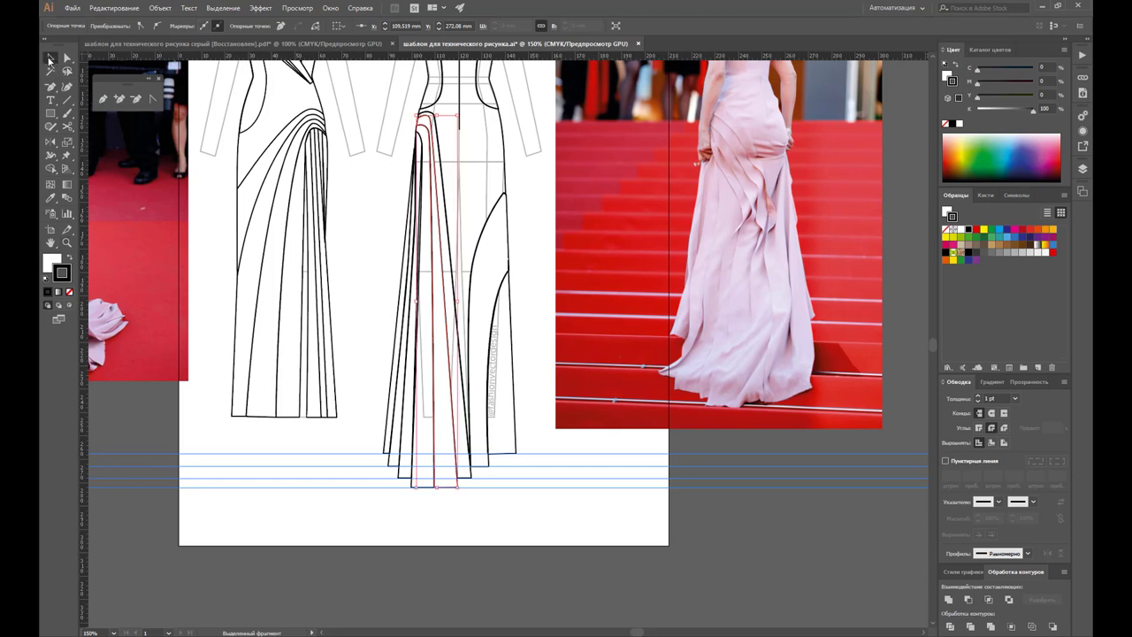
left_click(460, 130)
mouse_move(460, 133)
left_mouse_down()
mouse_move(482, 374)
mouse_move(485, 353)
left_mouse_up()
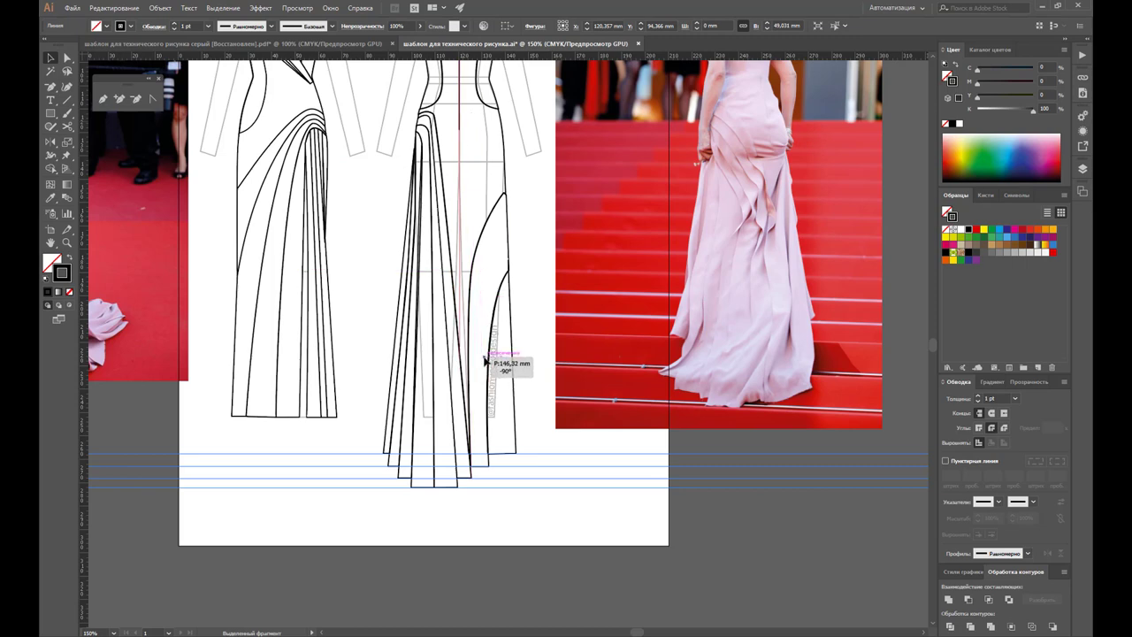
left_click(484, 500)
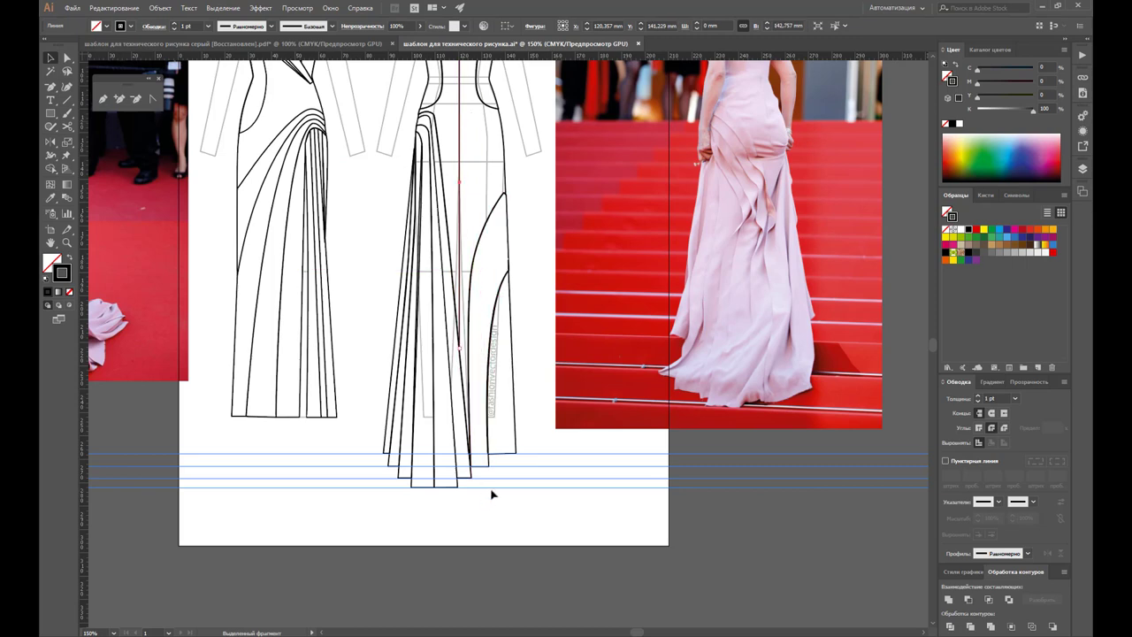
Step: Send the whole back dress sketch to the back with Arrange > Send to Back
scroll(575, 354, "up", 2)
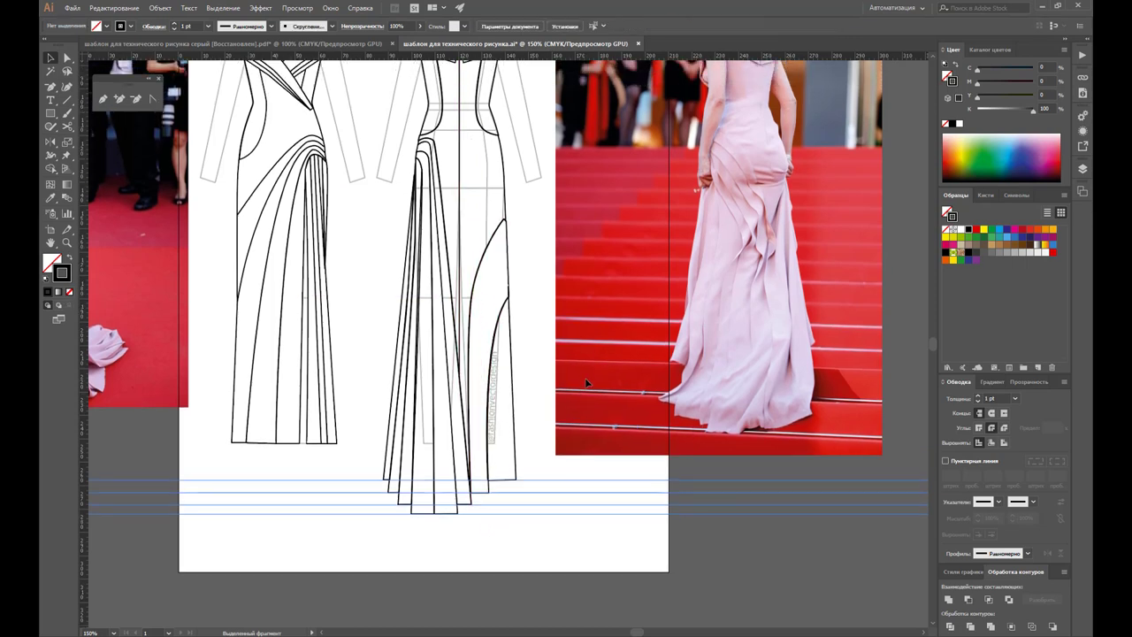
scroll(622, 302, "up", 2)
scroll(622, 301, "up", 1)
scroll(623, 306, "up", 1)
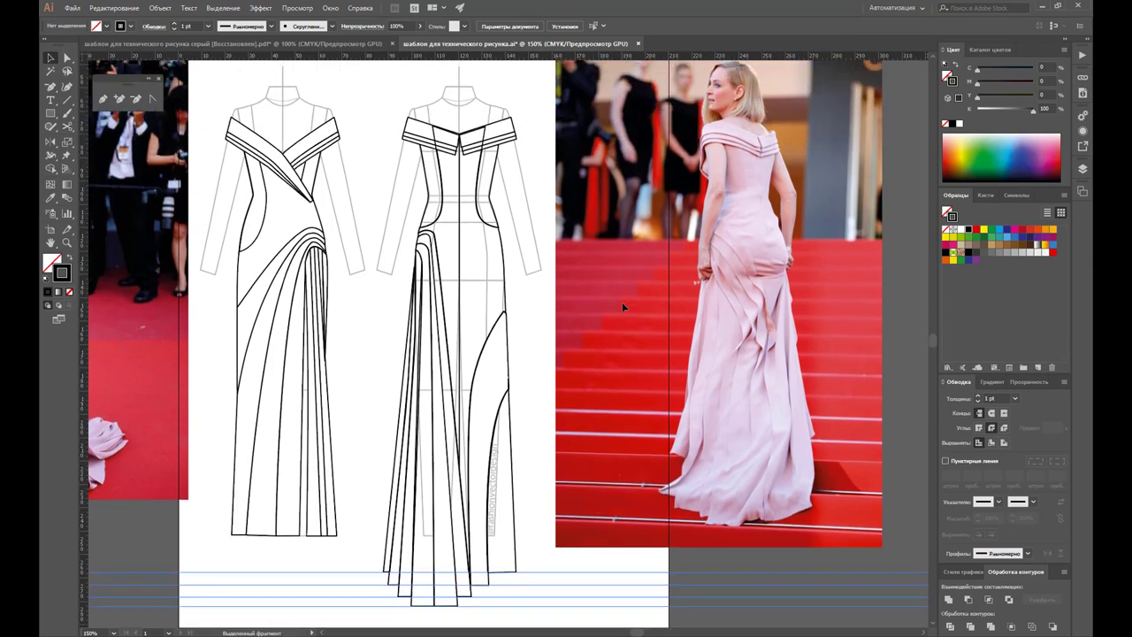
scroll(622, 302, "up", 2)
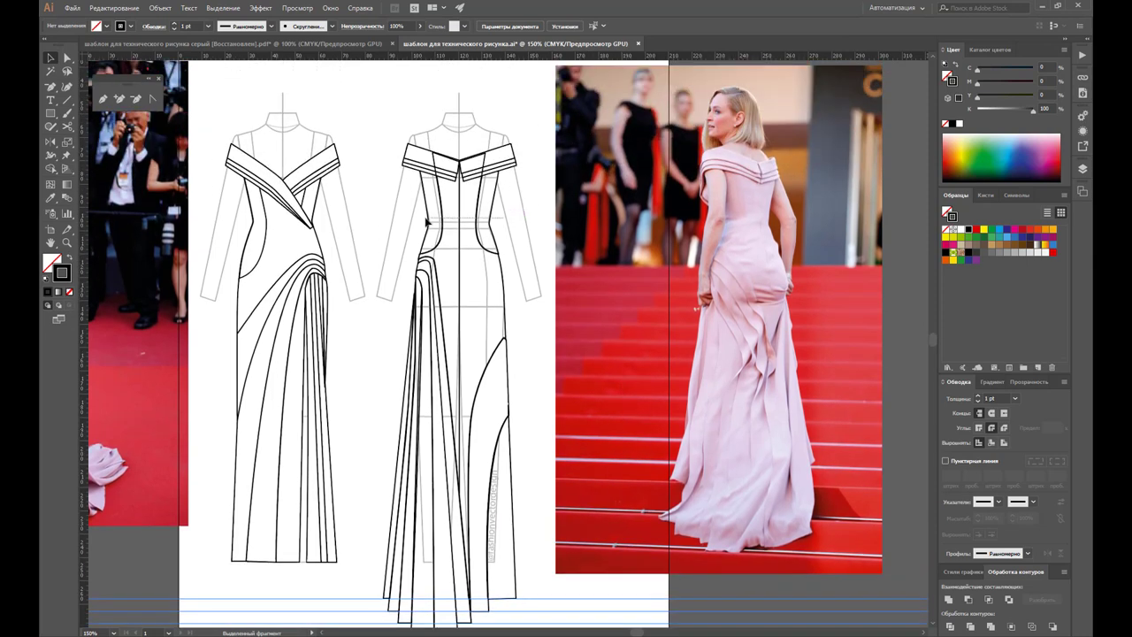
left_click(427, 222)
right_click(445, 217)
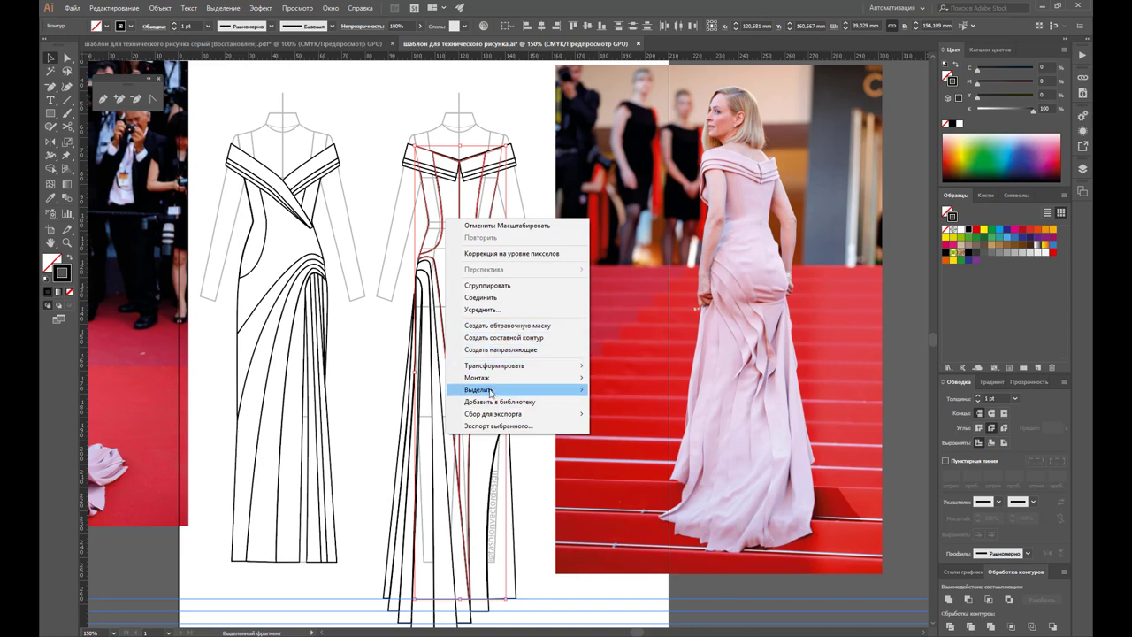
mouse_move(478, 378)
left_click(621, 412)
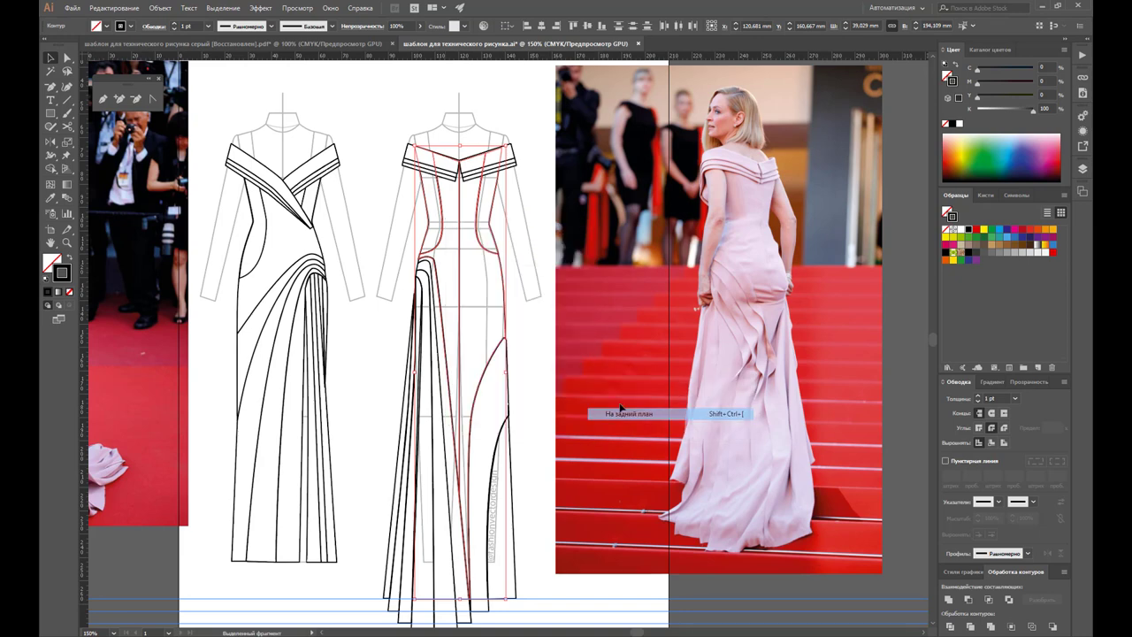
key("ctrl+shift+a")
Step: Zoom to 100% to view the whole artboard
scroll(567, 316, "down", 3)
scroll(567, 316, "down", 2)
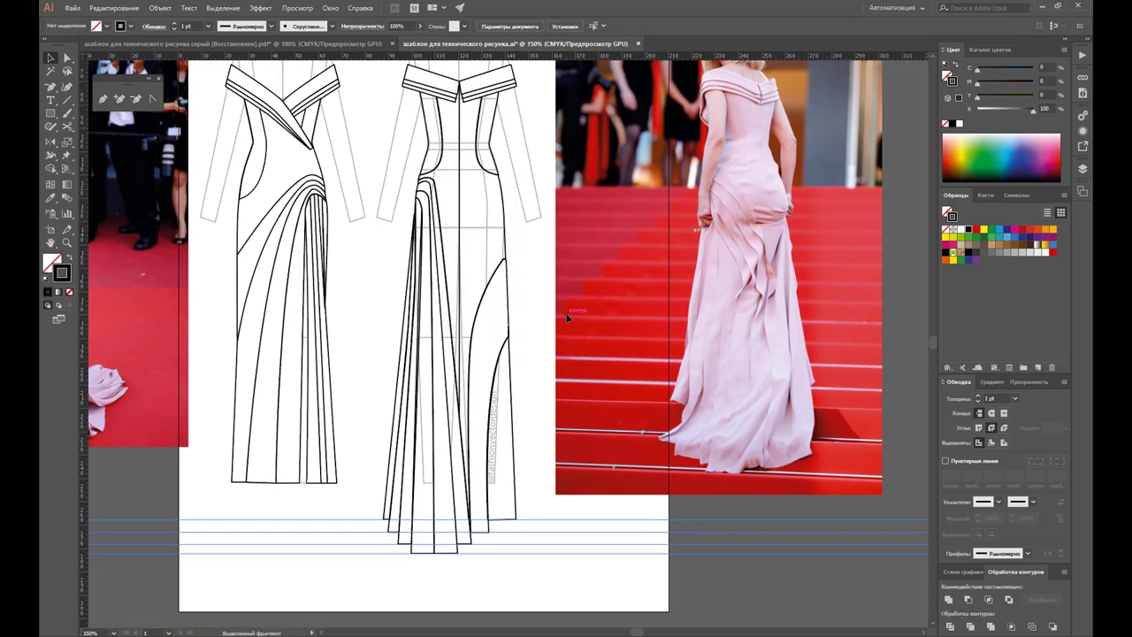
scroll(567, 315, "down", 2)
scroll(567, 316, "down", 1)
scroll(567, 316, "up", 3)
scroll(567, 316, "up", 2)
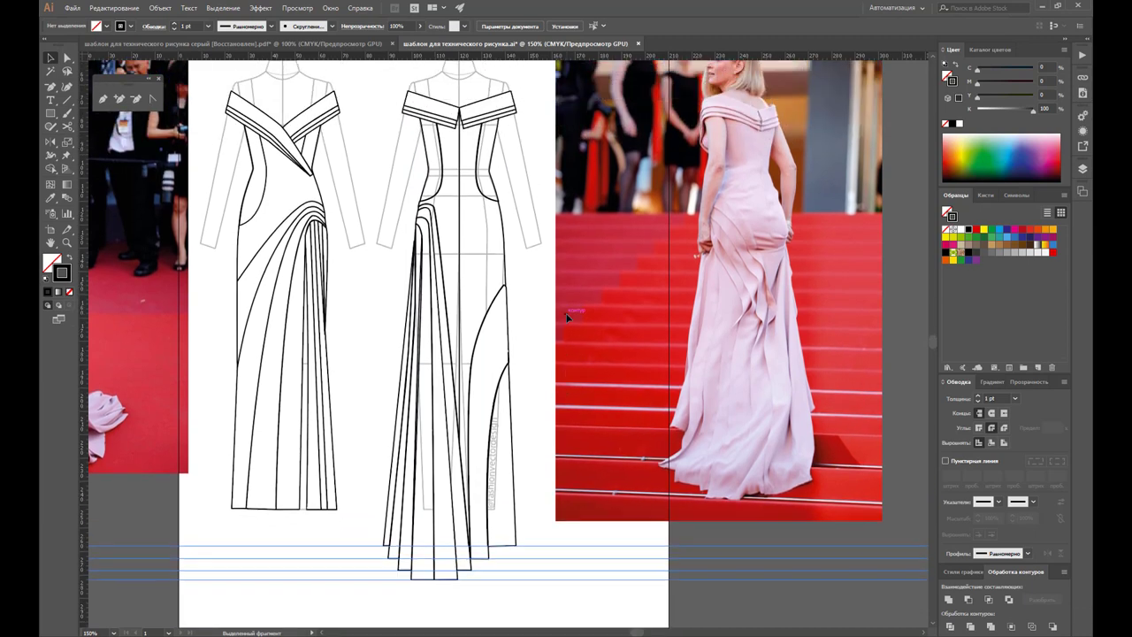
scroll(567, 315, "up", 1)
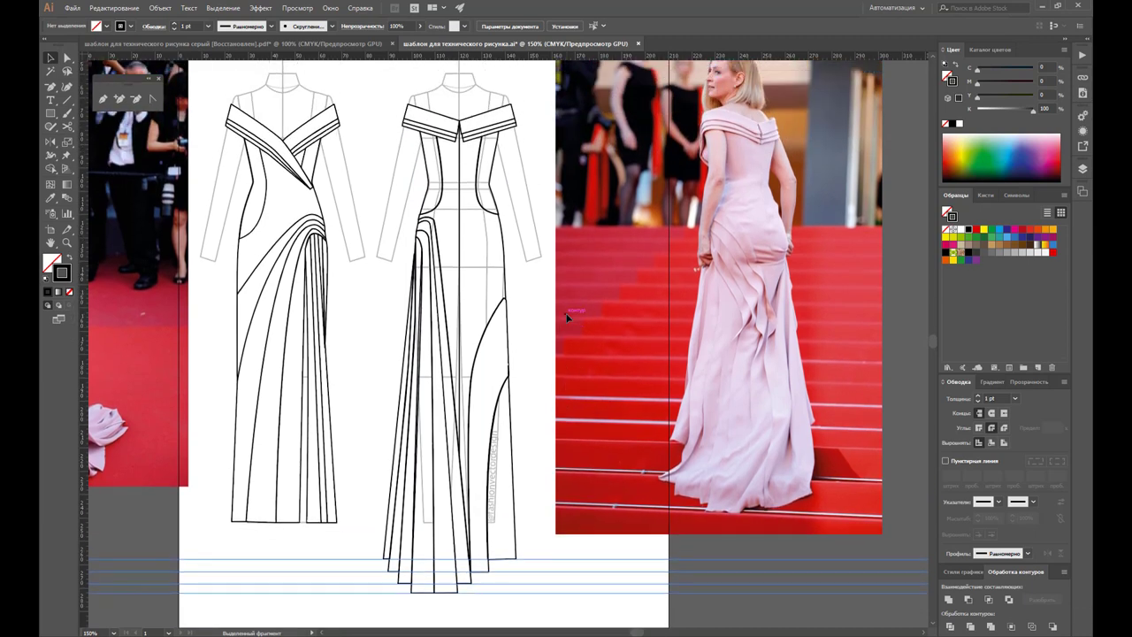
scroll(551, 319, "down", 1)
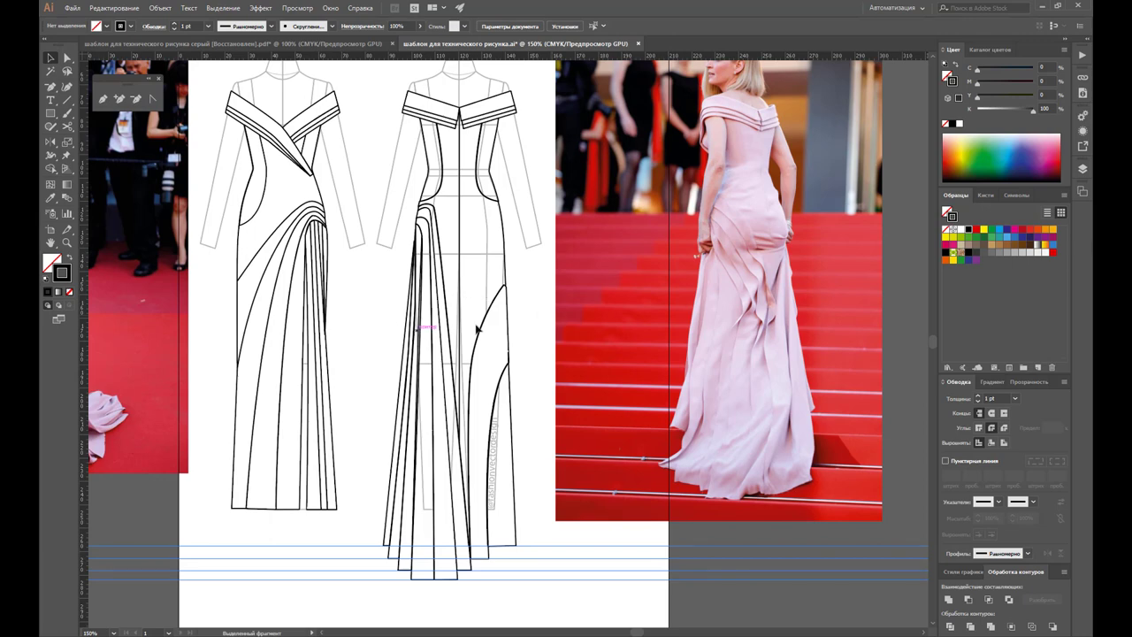
key("z")
left_click(404, 285, "alt")
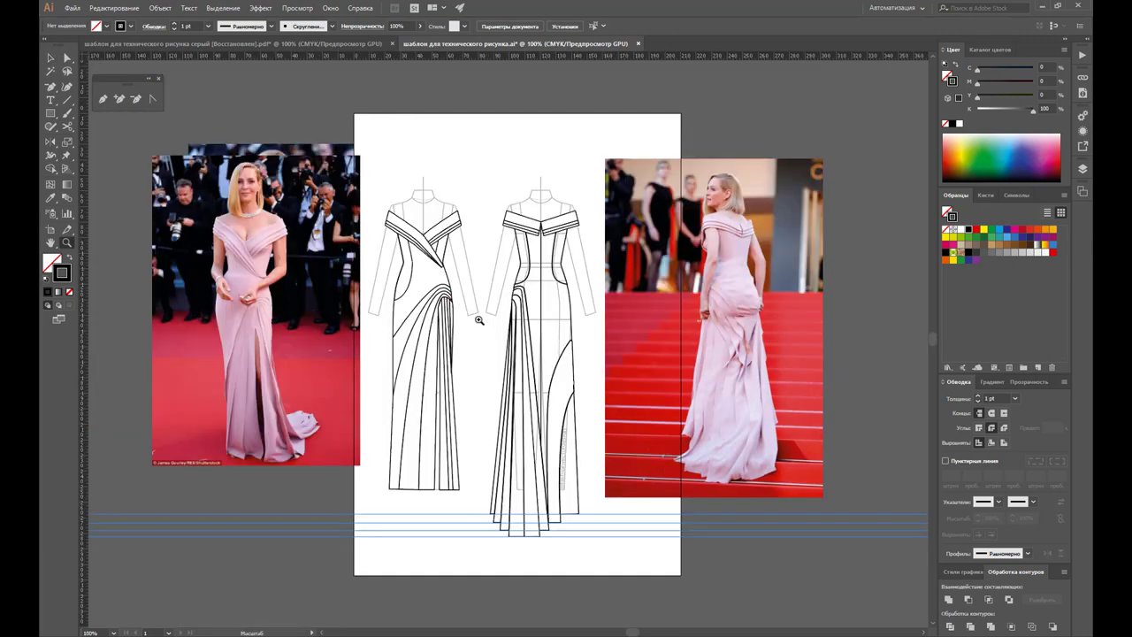
scroll(531, 323, "down", 1)
scroll(645, 328, "down", 1)
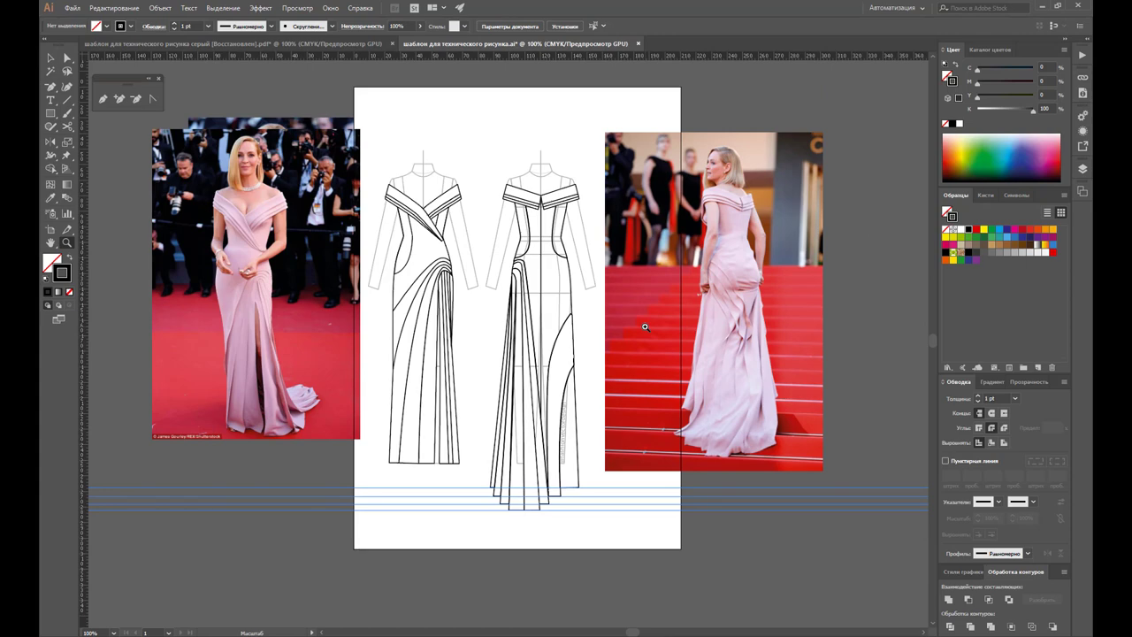
scroll(645, 327, "down", 2)
scroll(645, 327, "up", 1)
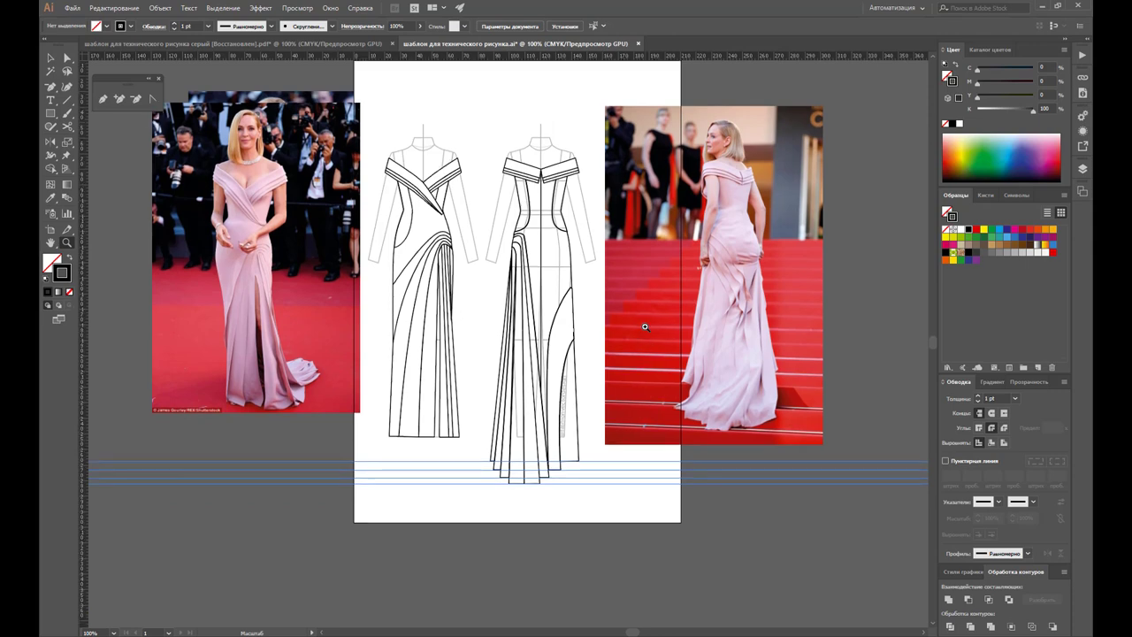
Step: Move the right-hand reference photo up and delete the leftover silhouette sketch beneath it
left_click(49, 58)
left_click(873, 532)
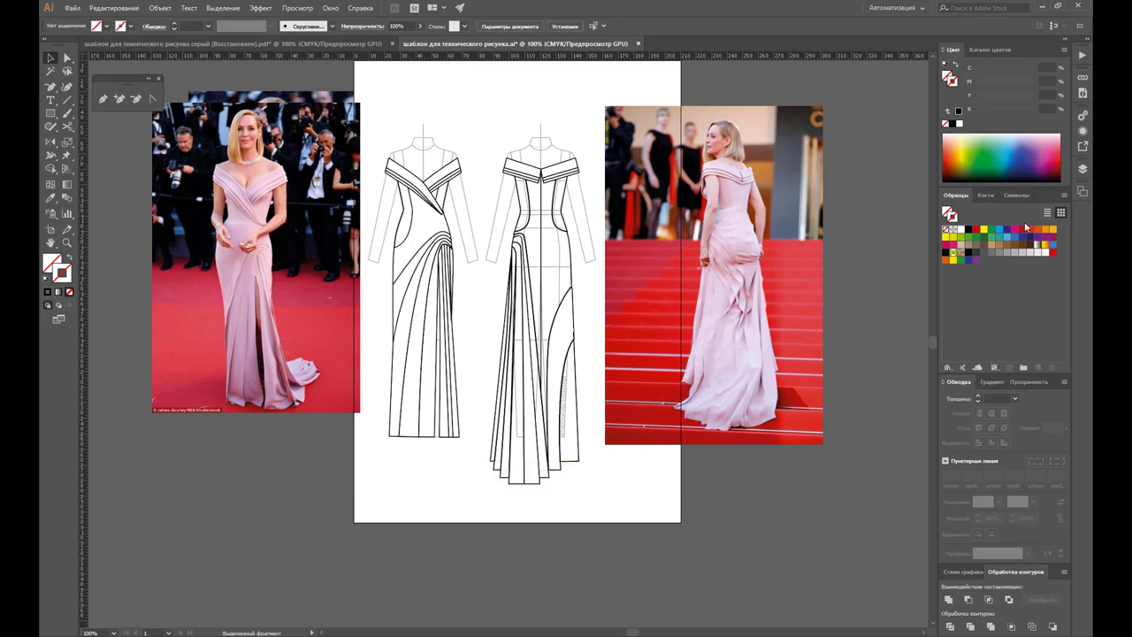
left_click(1082, 169)
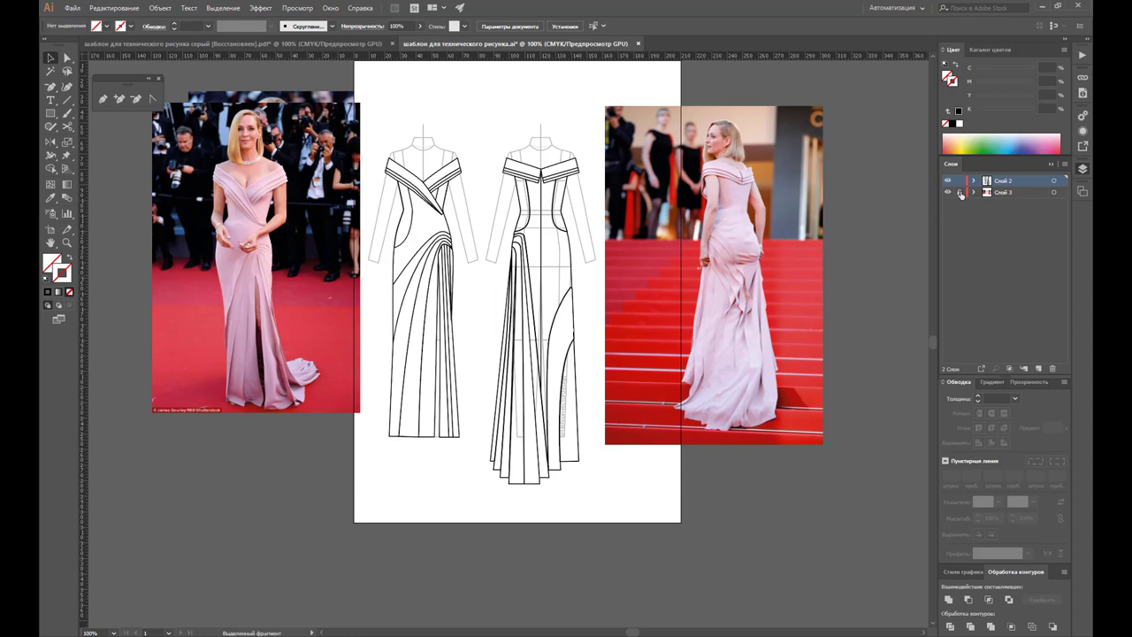
left_click(695, 299)
mouse_move(724, 430)
left_mouse_down()
mouse_move(832, 165)
mouse_move(765, 102)
left_mouse_up()
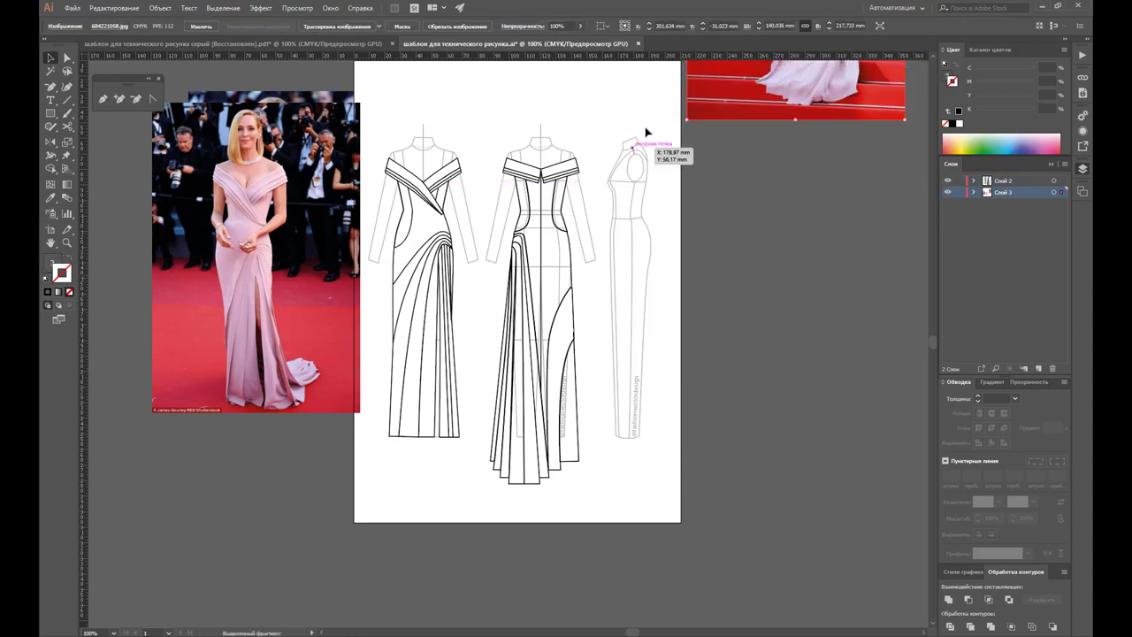
left_click_drag(658, 102, 610, 500)
left_click(714, 417)
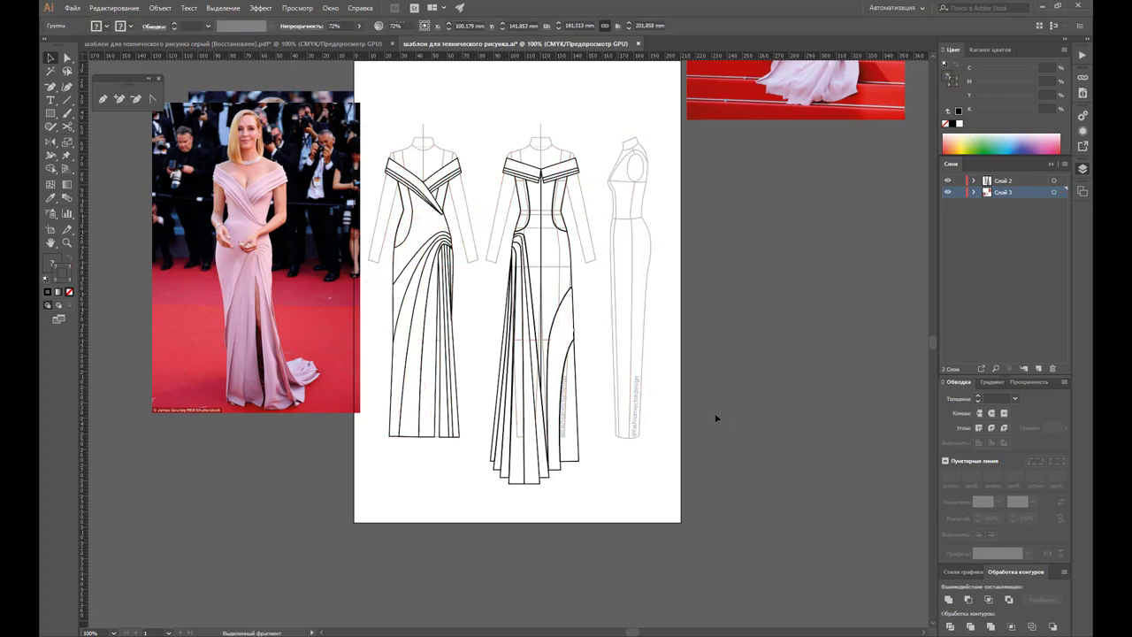
left_click(66, 57)
left_click_drag(675, 119, 605, 478)
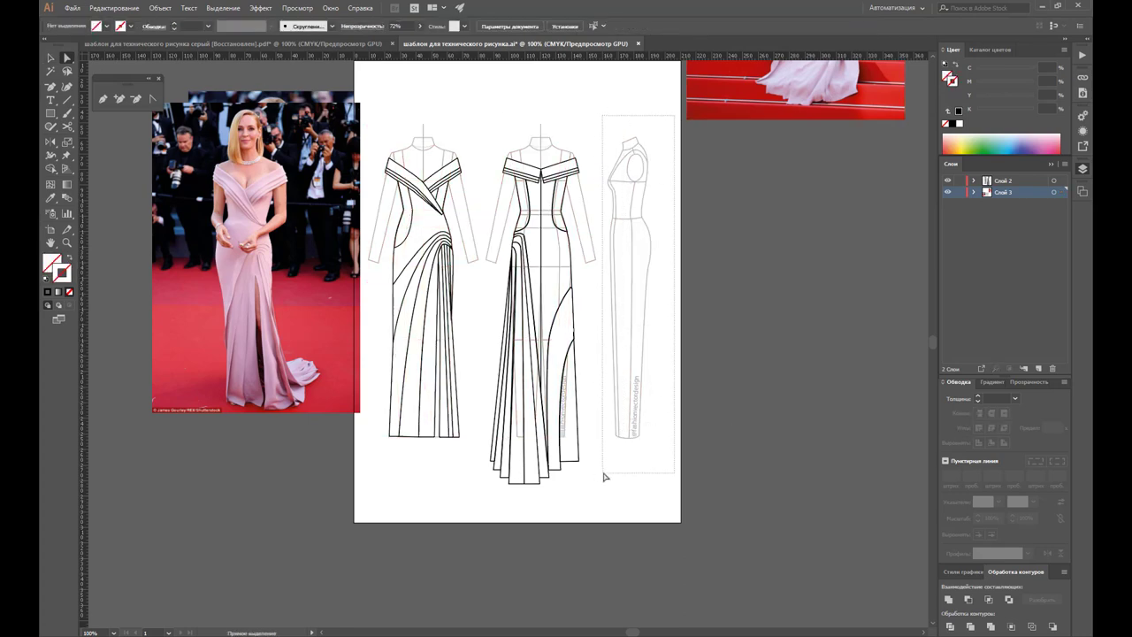
left_click_drag(604, 477, 605, 478)
key("Delete")
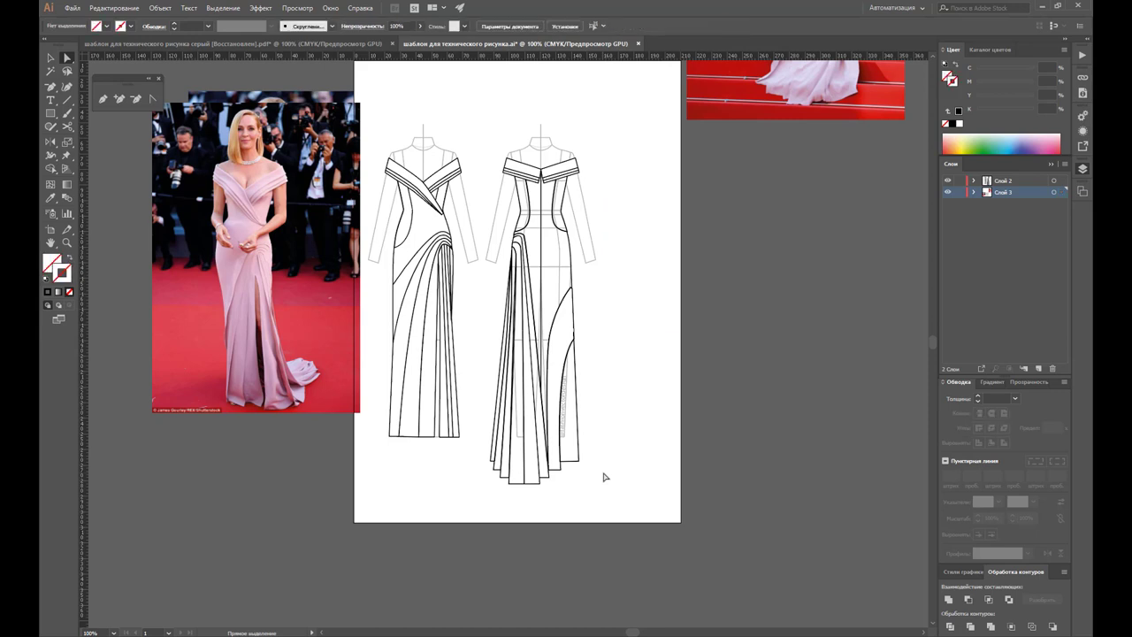
Step: Move the left reference photos, placing the close-up above the full-length photo
left_click(51, 57)
left_click(298, 334)
left_click_drag(298, 334, 235, 381)
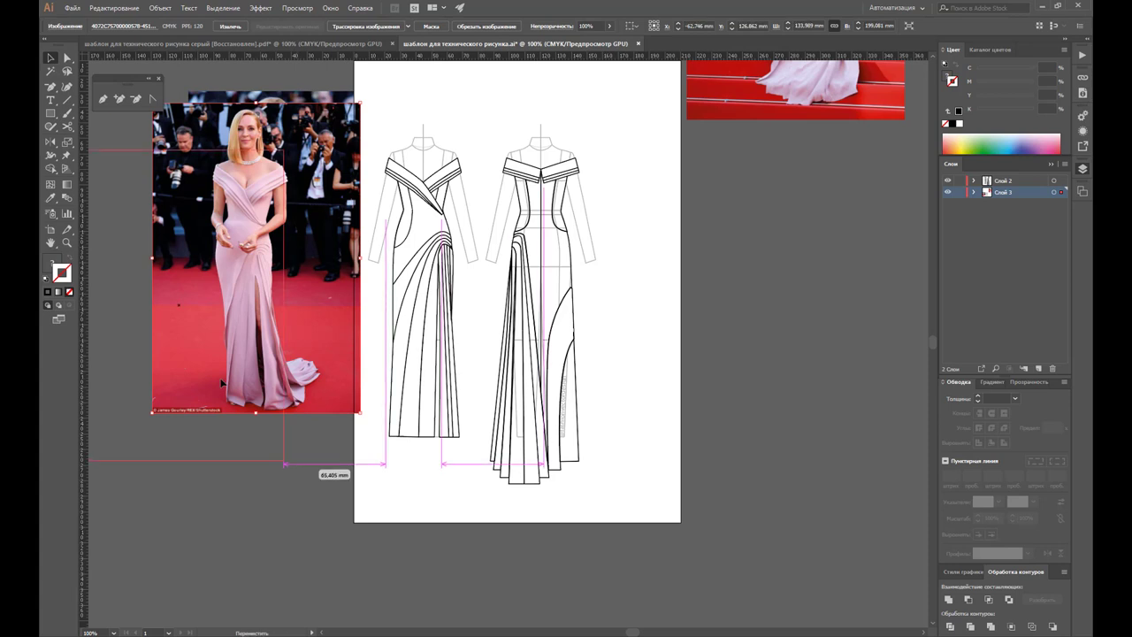
left_click_drag(319, 202, 299, 55)
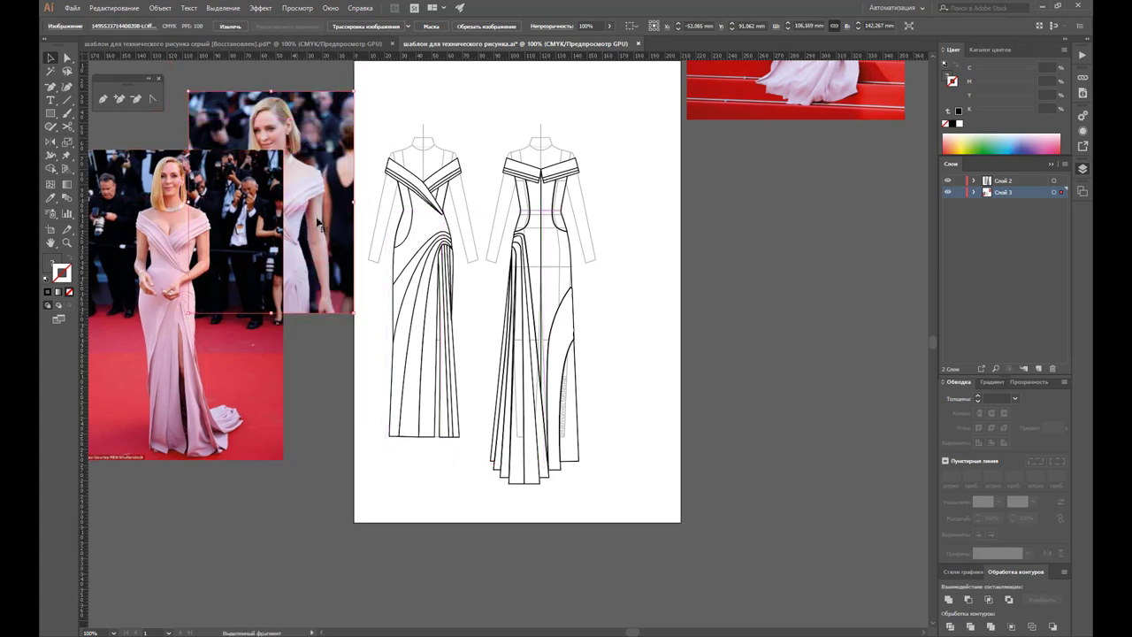
left_click_drag(306, 183, 315, 109)
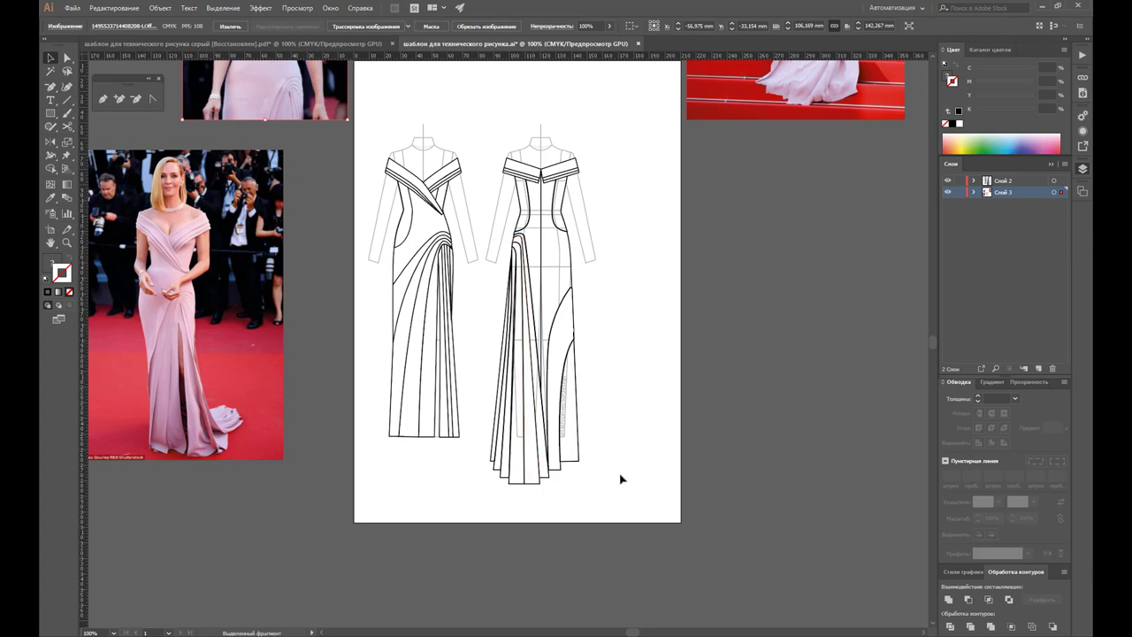
left_click(620, 425)
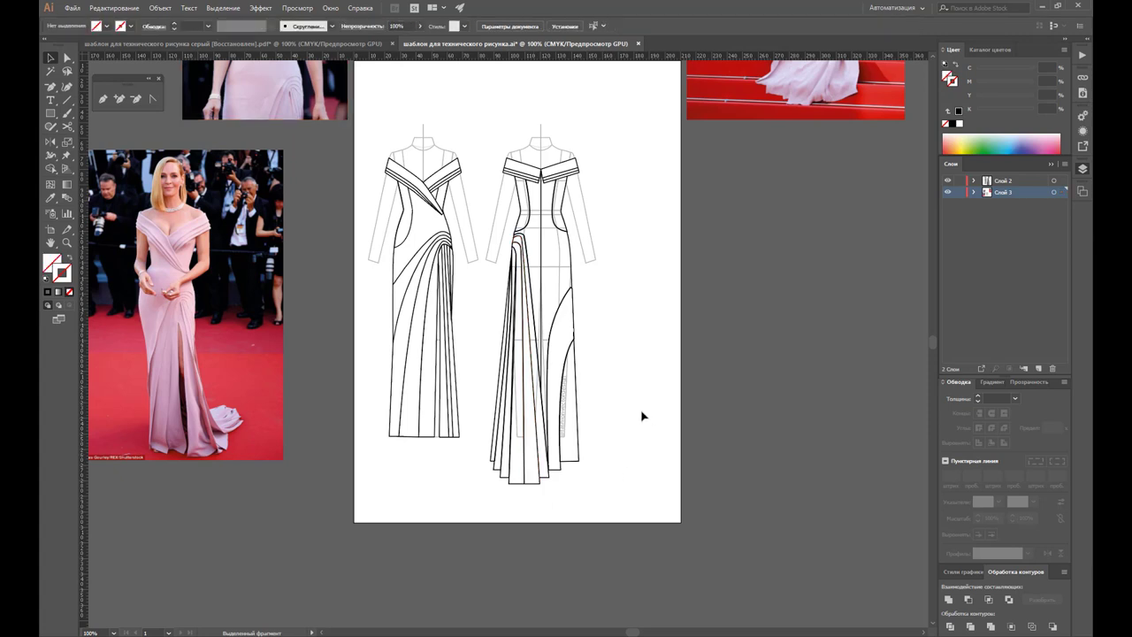
Step: Shift both gown sketches slightly right and raise the red-carpet photo
scroll(617, 371, "down", 1)
scroll(624, 365, "up", 2)
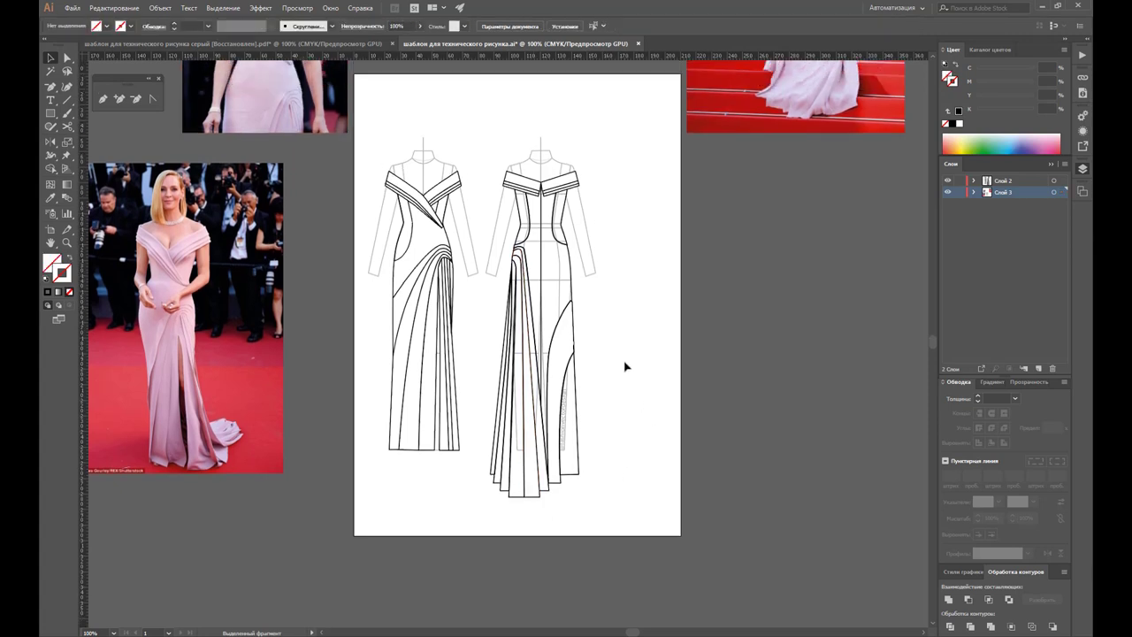
key("z")
left_click(619, 349, "alt")
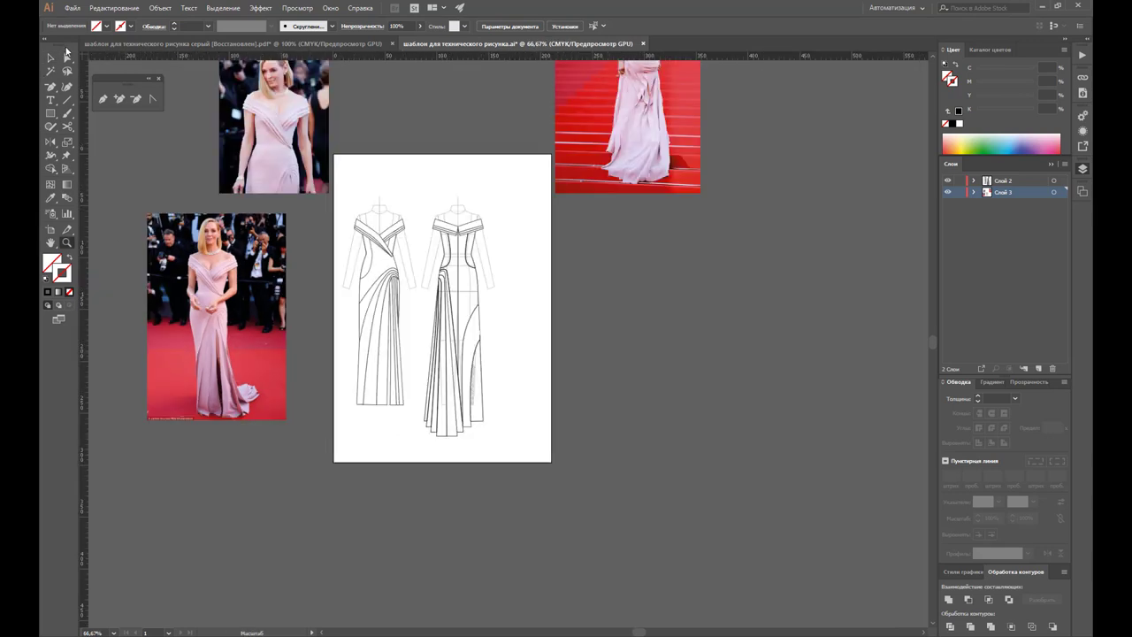
left_click(67, 56)
left_click_drag(347, 184, 518, 457)
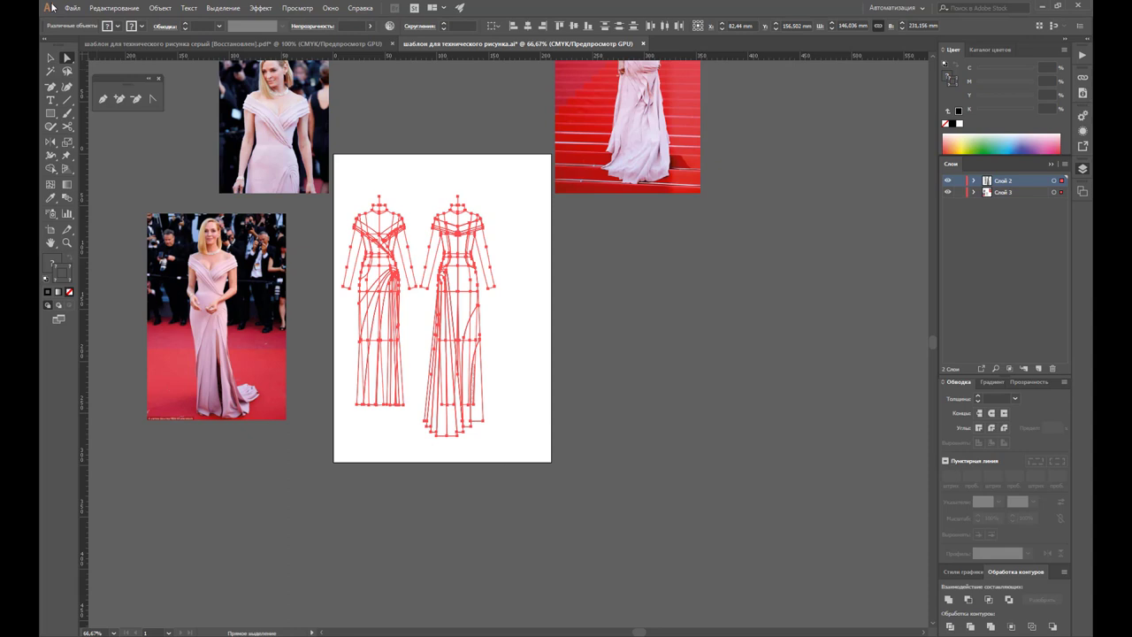
left_click(50, 57)
left_click_drag(390, 265, 413, 257)
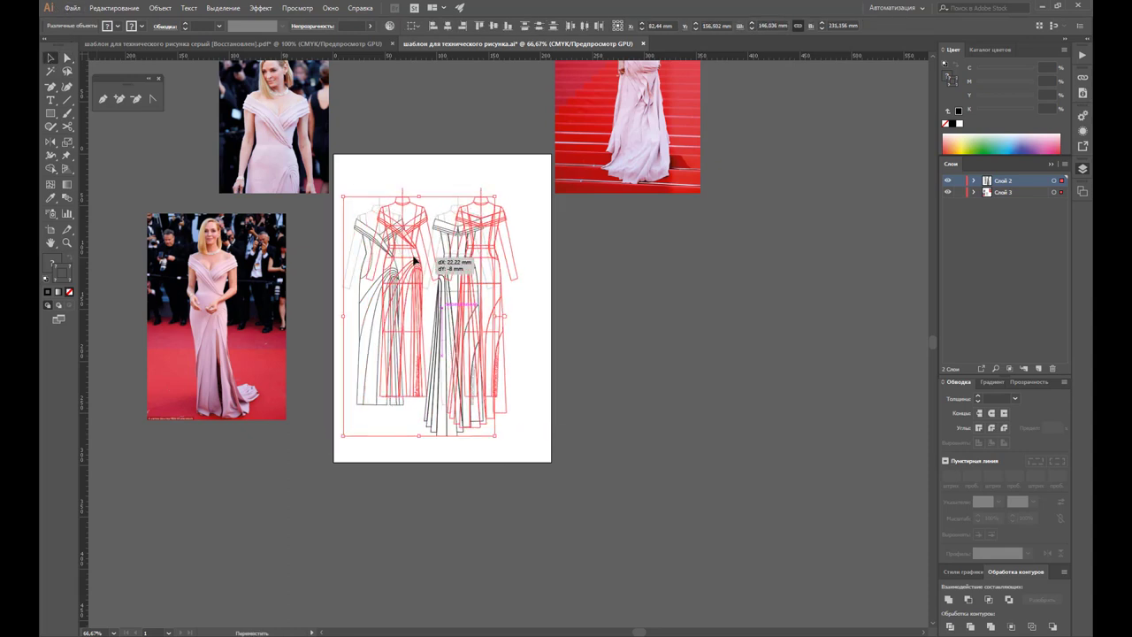
left_click(582, 302)
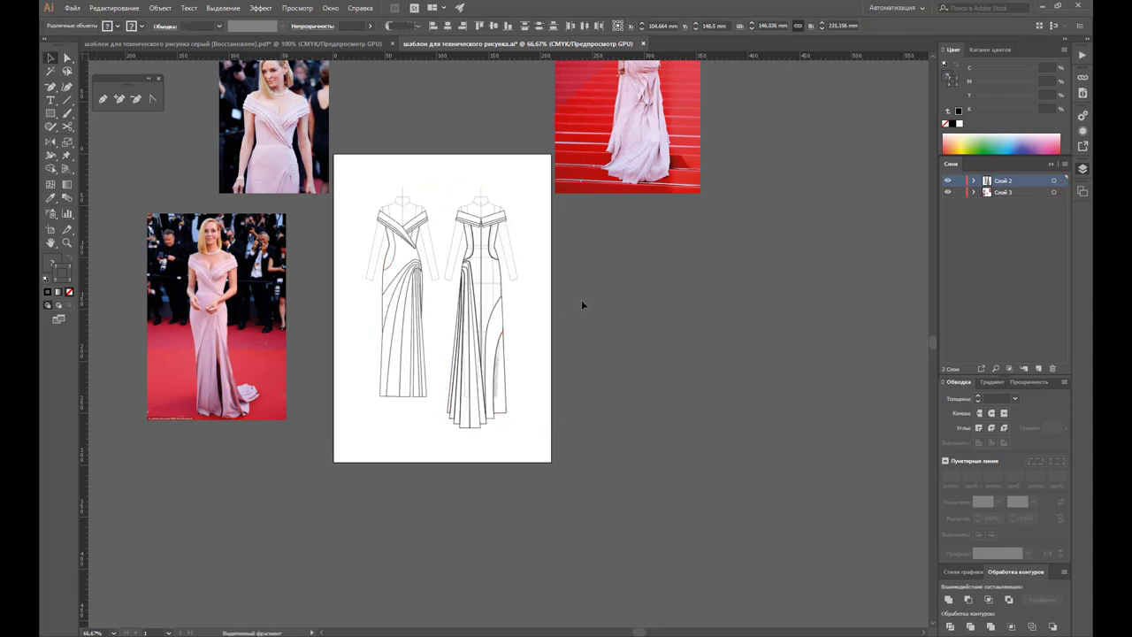
key("a")
left_click_drag(644, 132, 653, 58)
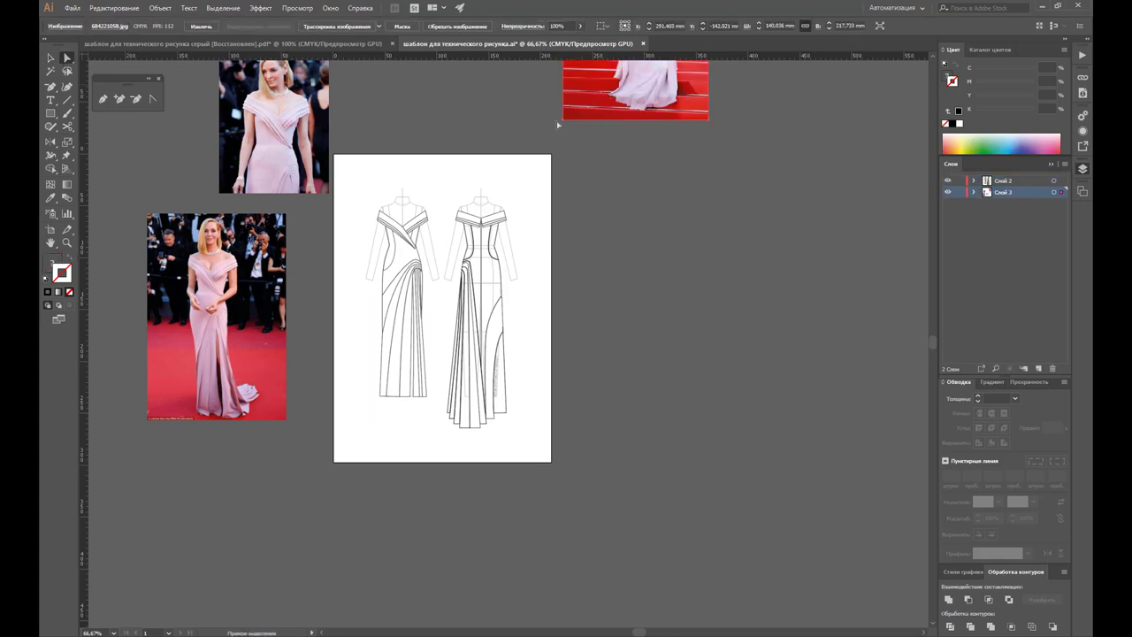
left_click(50, 229)
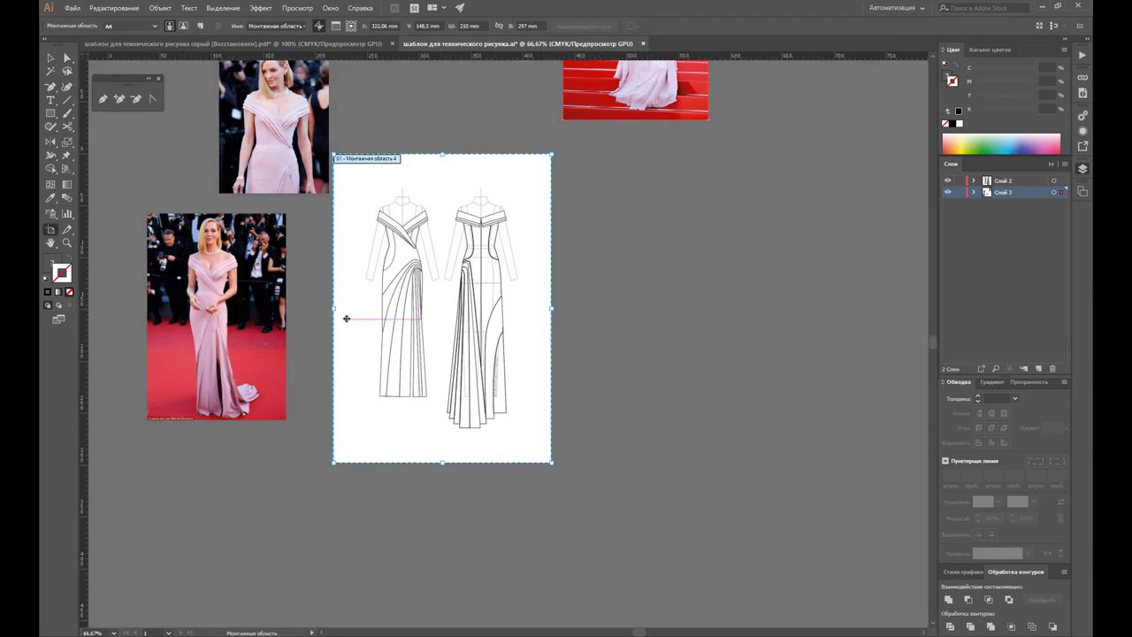
Step: Alt-drag the artboard to duplicate it with both sketches to the right
left_click_drag(365, 308, 575, 330)
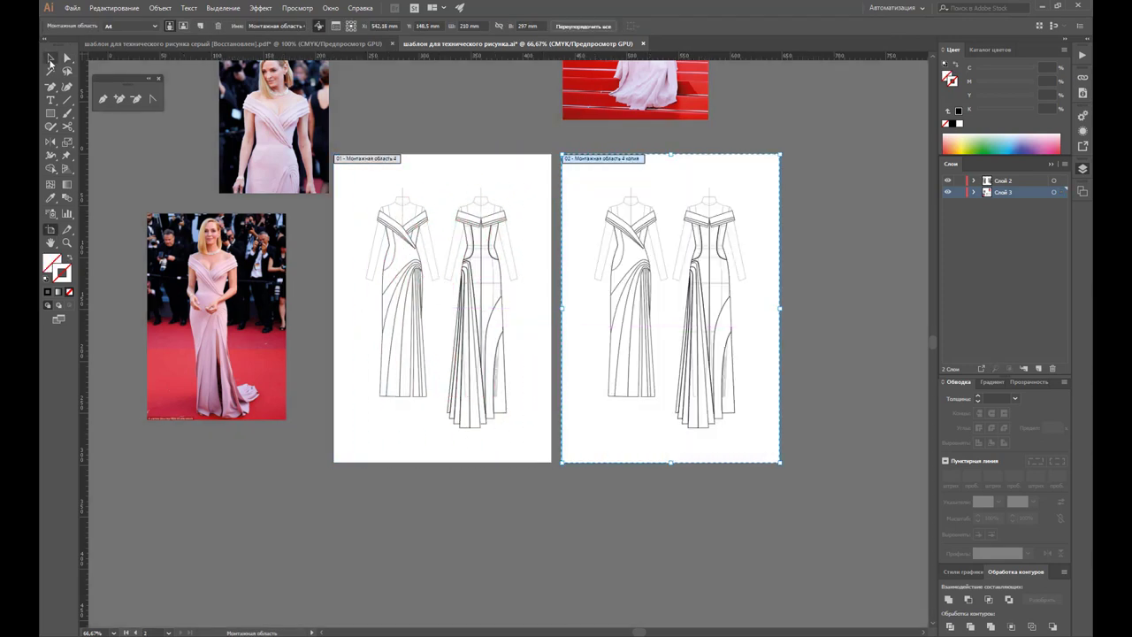
left_click(51, 58)
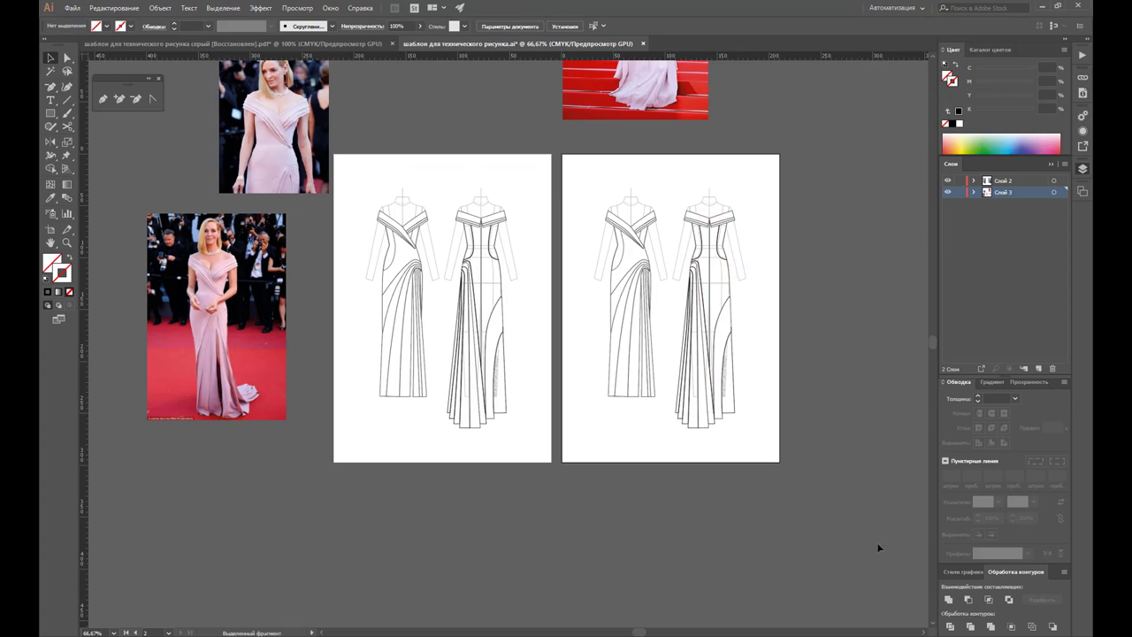
scroll(926, 627, "right", 3)
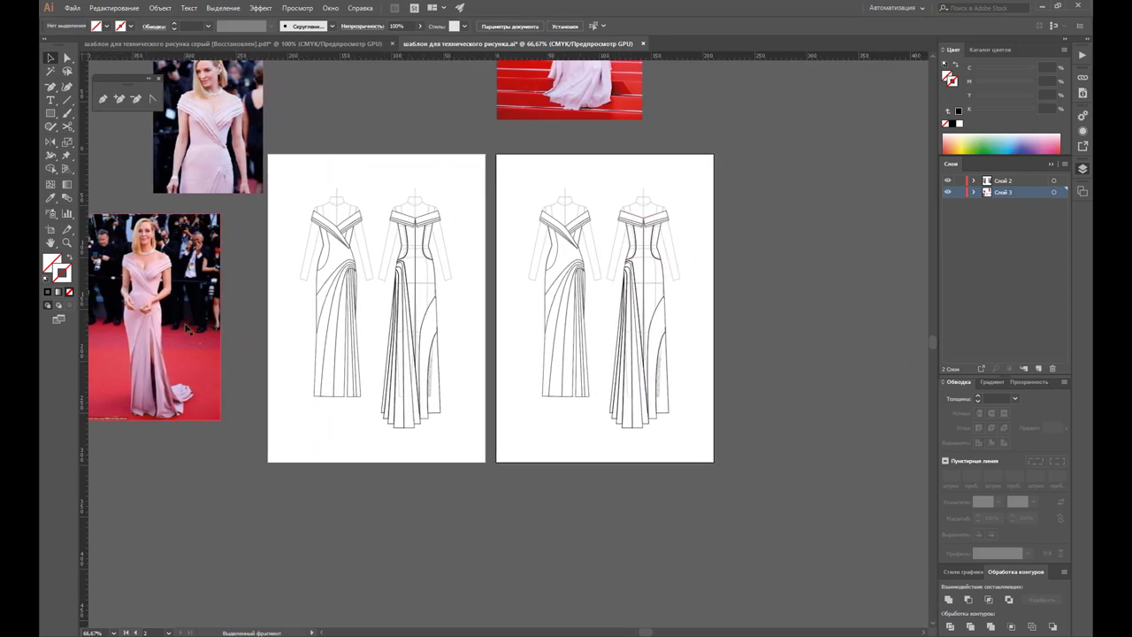
Step: Sample a light pink from the dress photo and save it as a new swatch
left_click(51, 198)
left_click(209, 157)
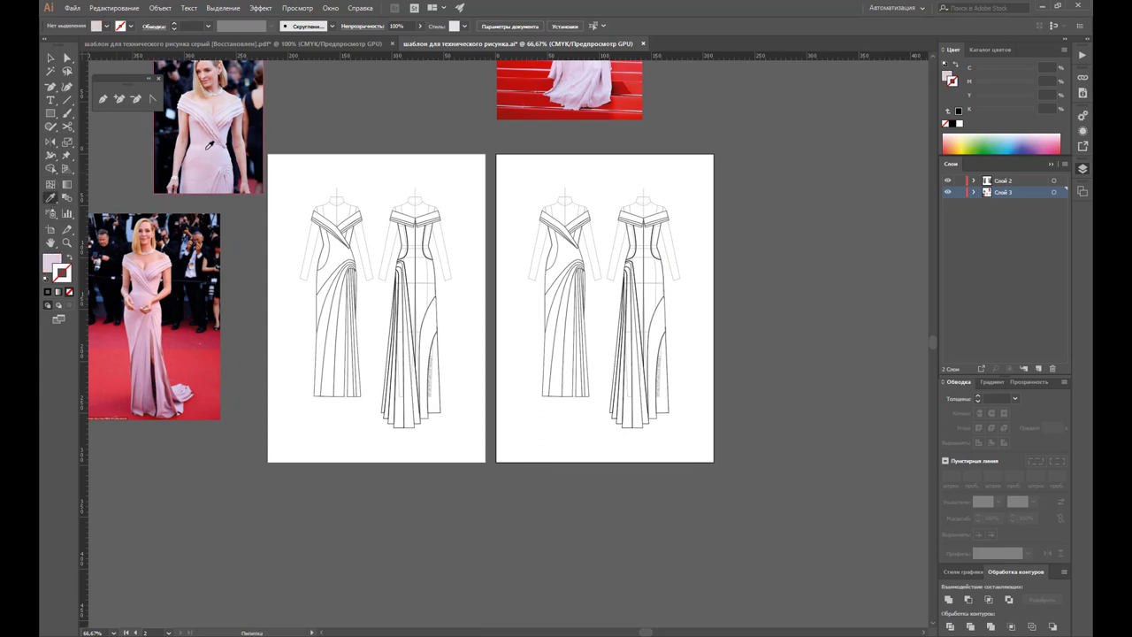
left_click(221, 156)
left_click(181, 150)
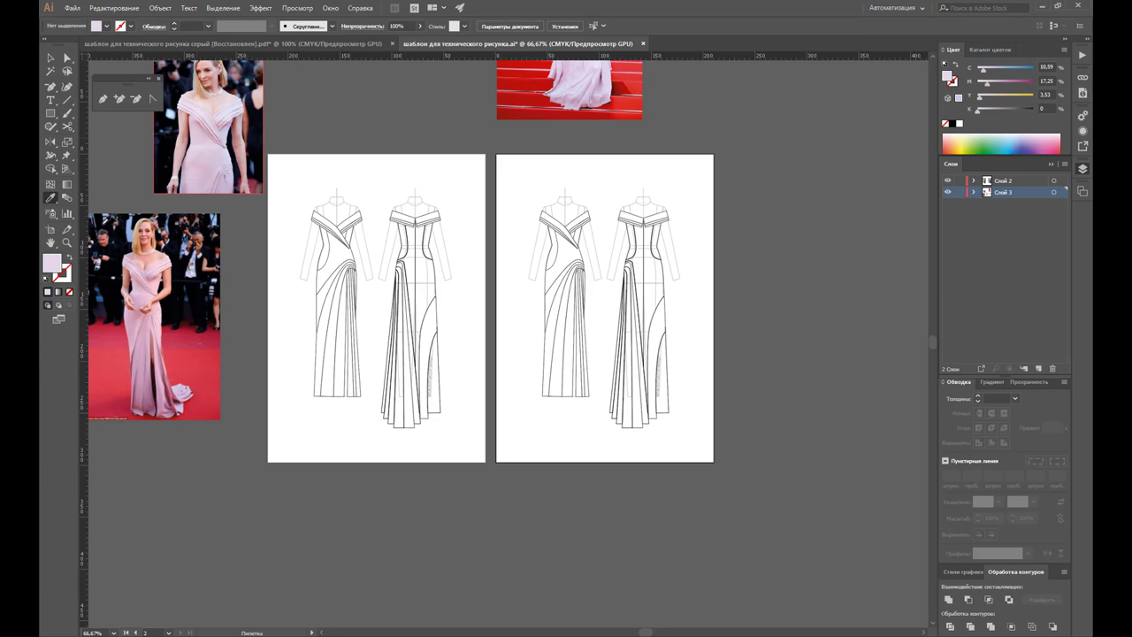
left_click(1052, 165)
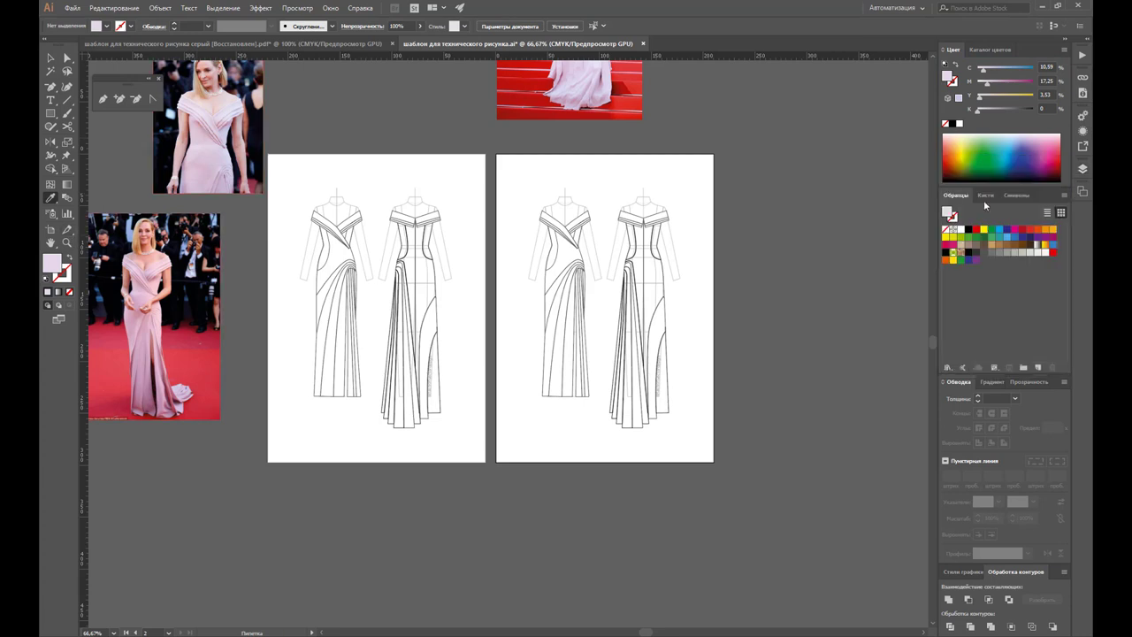
left_click_drag(941, 301, 995, 295)
Step: Zoom in on the gown sketches and lock the photo layer Слой 3
left_click(67, 242)
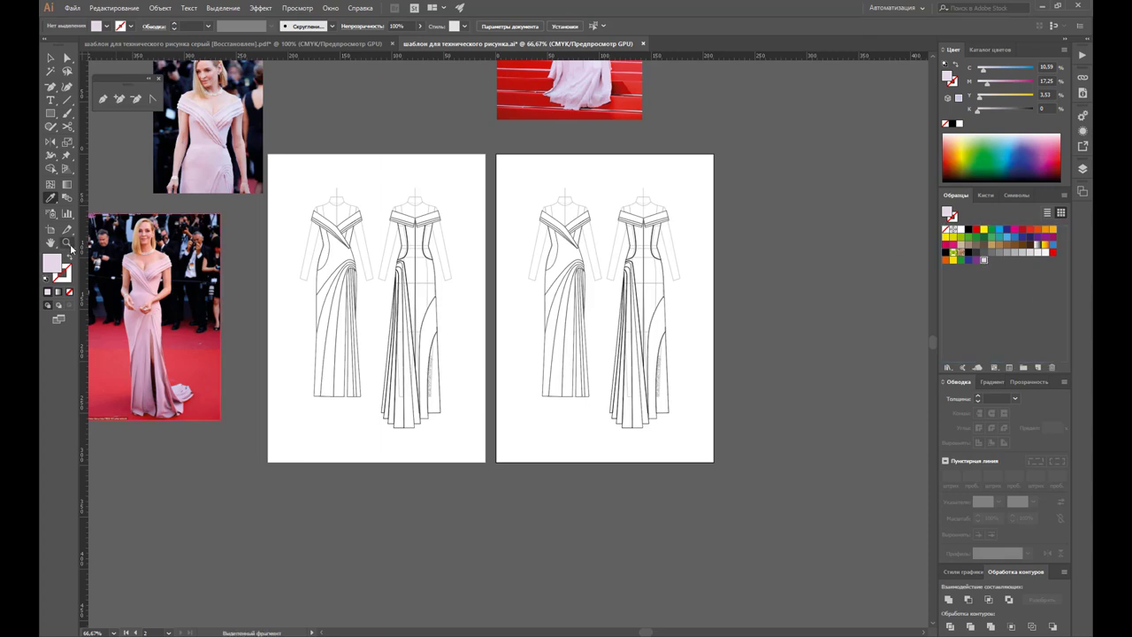
left_click(618, 270)
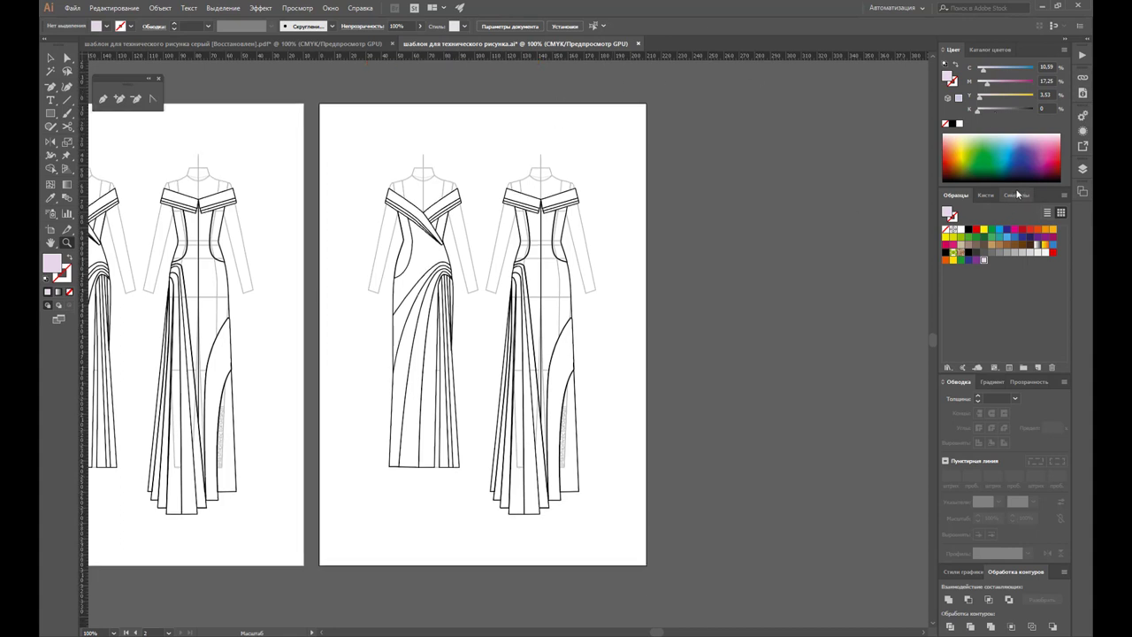
key("v")
left_click(1084, 173)
left_click(959, 192)
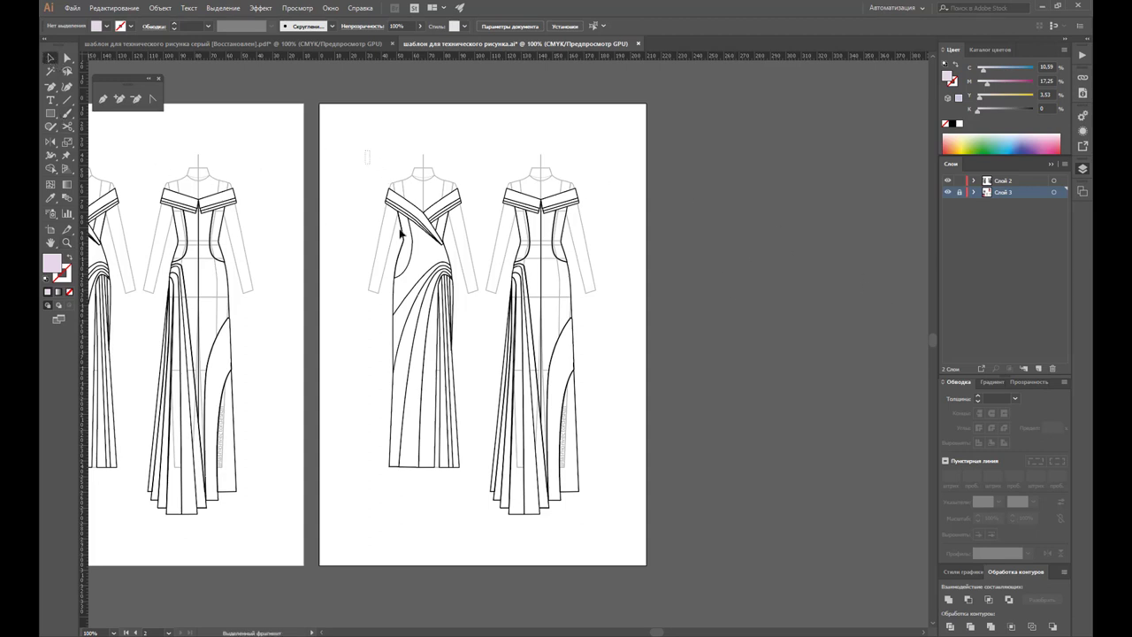
Step: Fill the front and back gowns on the new artboard with the pink swatch
left_click_drag(366, 155, 470, 499)
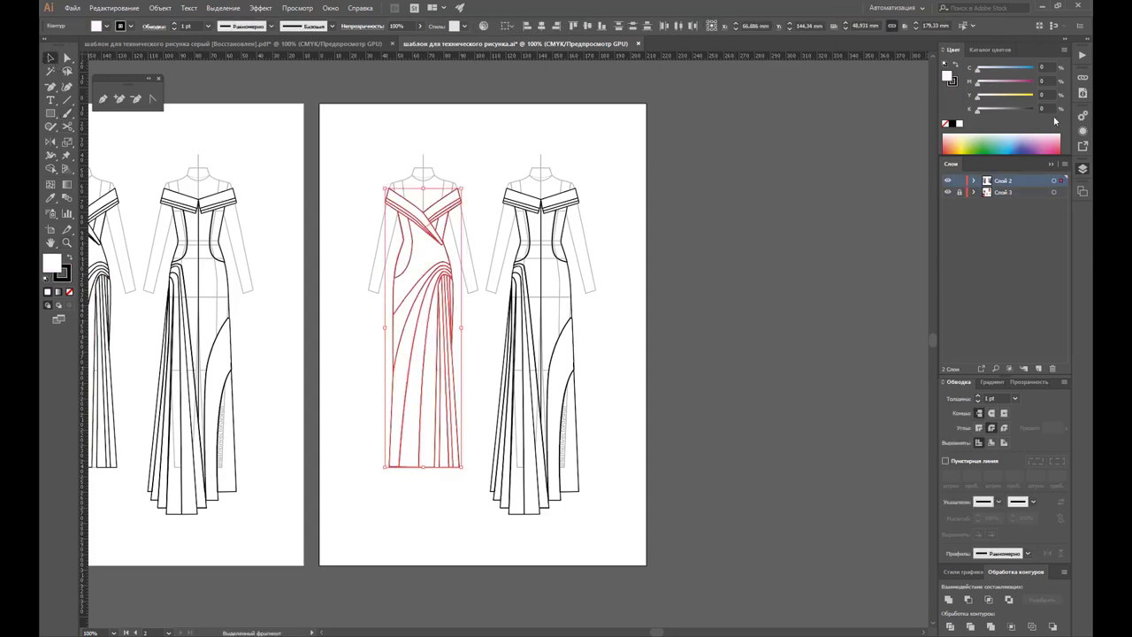
left_click(1052, 166)
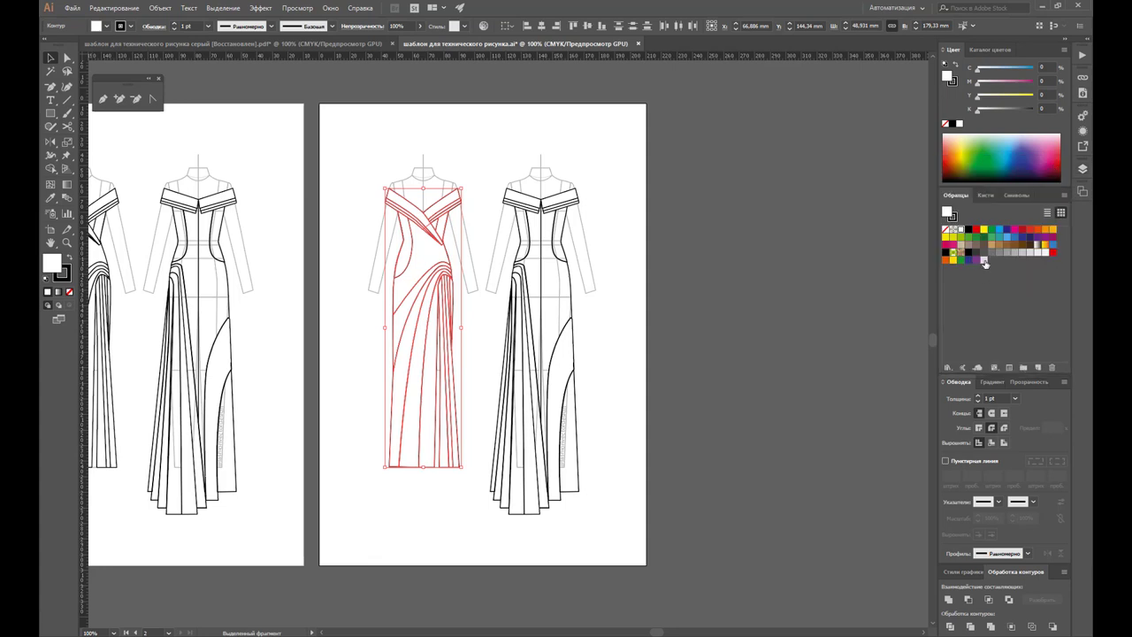
left_click(984, 261)
left_click(785, 219)
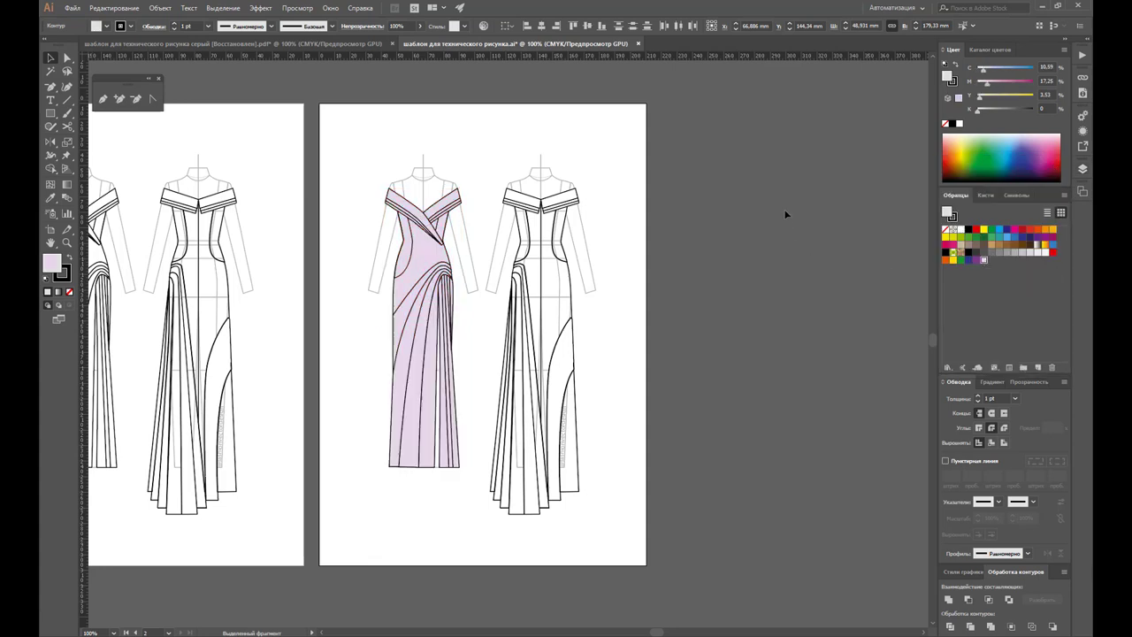
left_click_drag(623, 158, 490, 536)
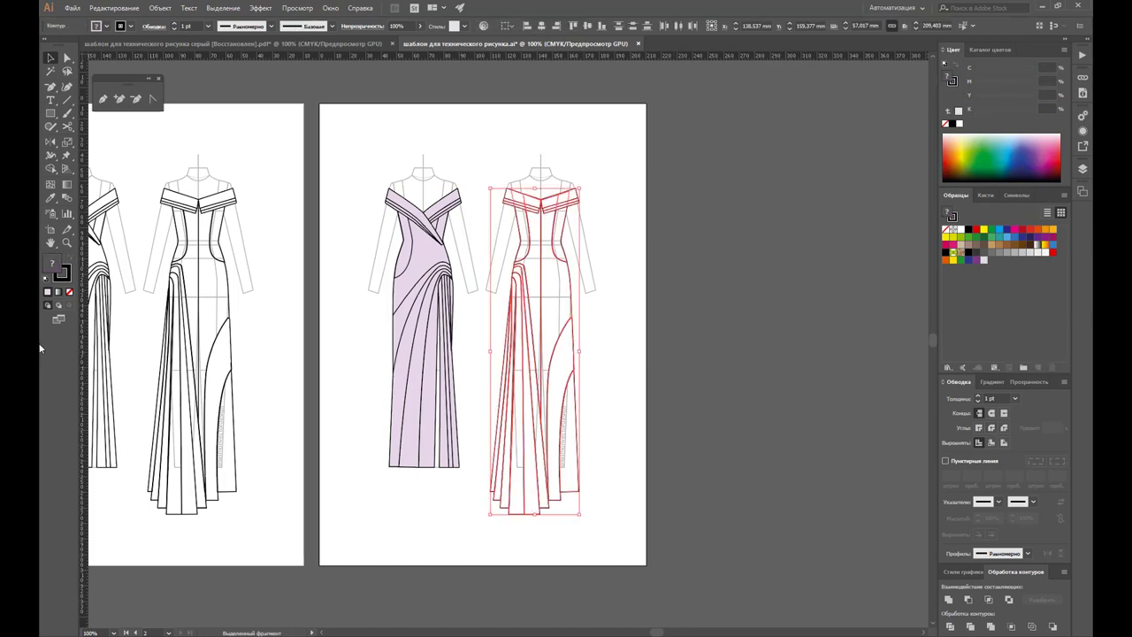
left_click(983, 261)
left_click(795, 310)
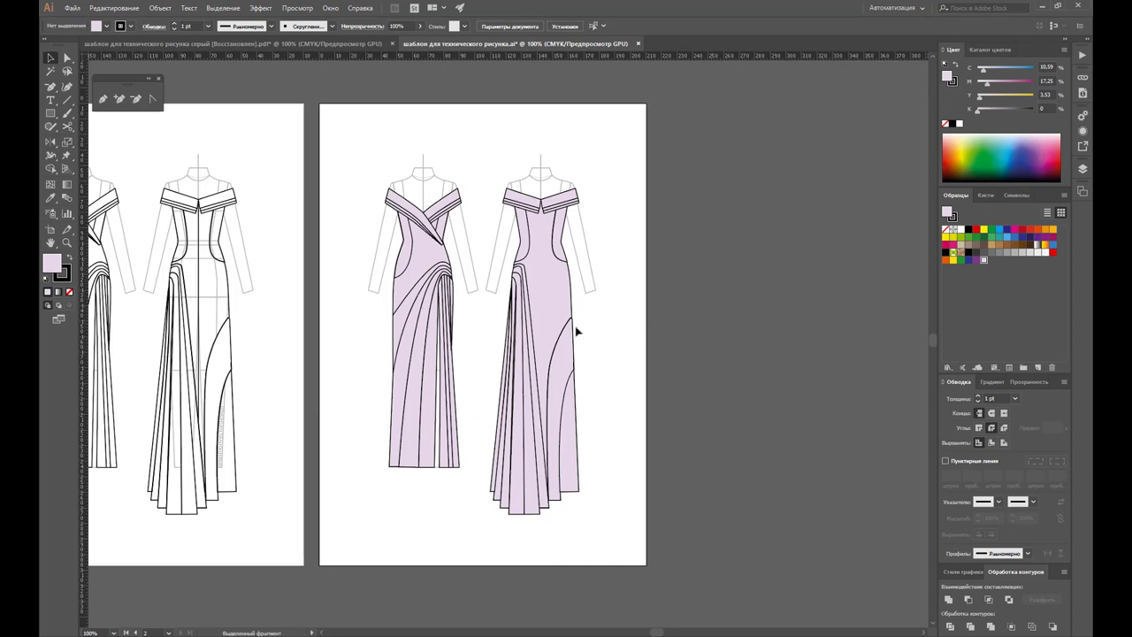
Step: Adjust the fill colour to a lighter, warmer pink and save it as a swatch
key("ctrl+minus")
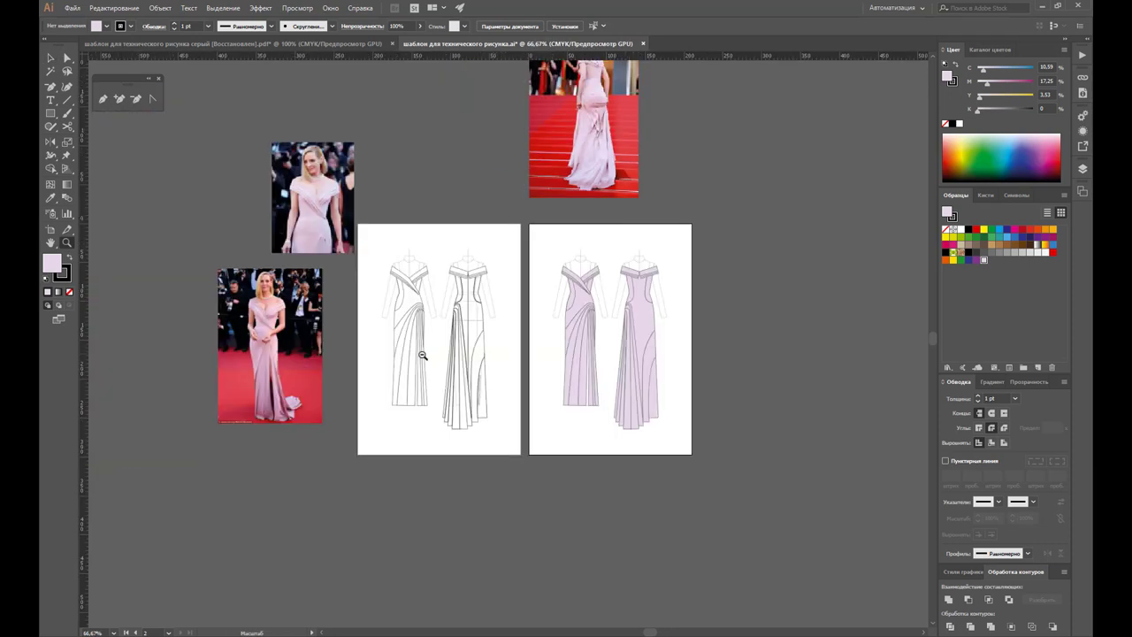
key("ctrl+minus")
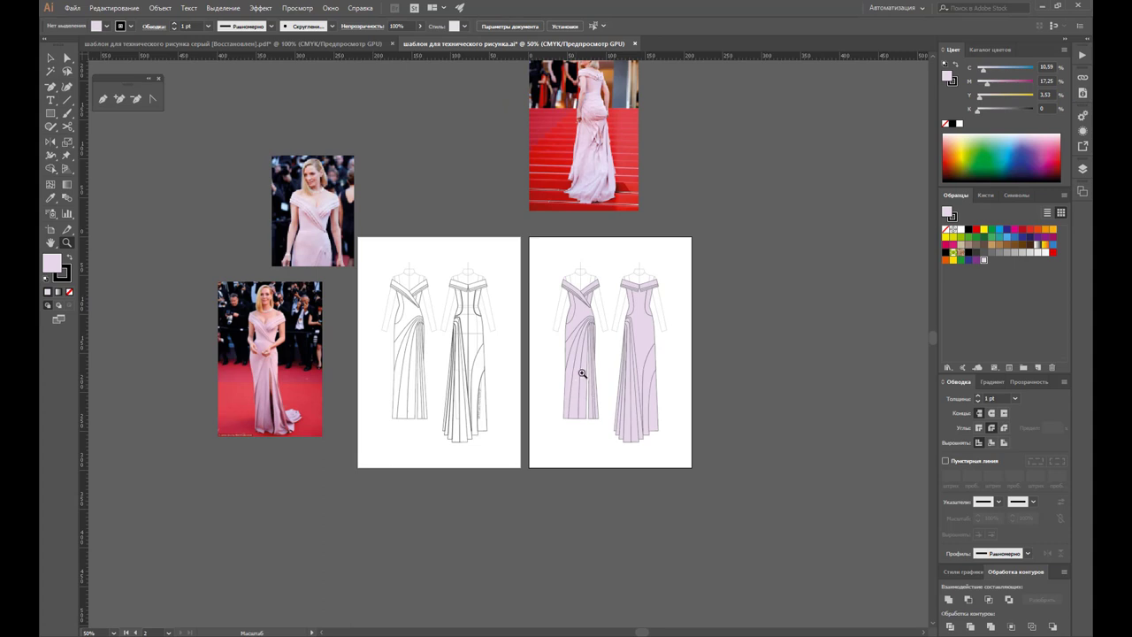
left_click(618, 358)
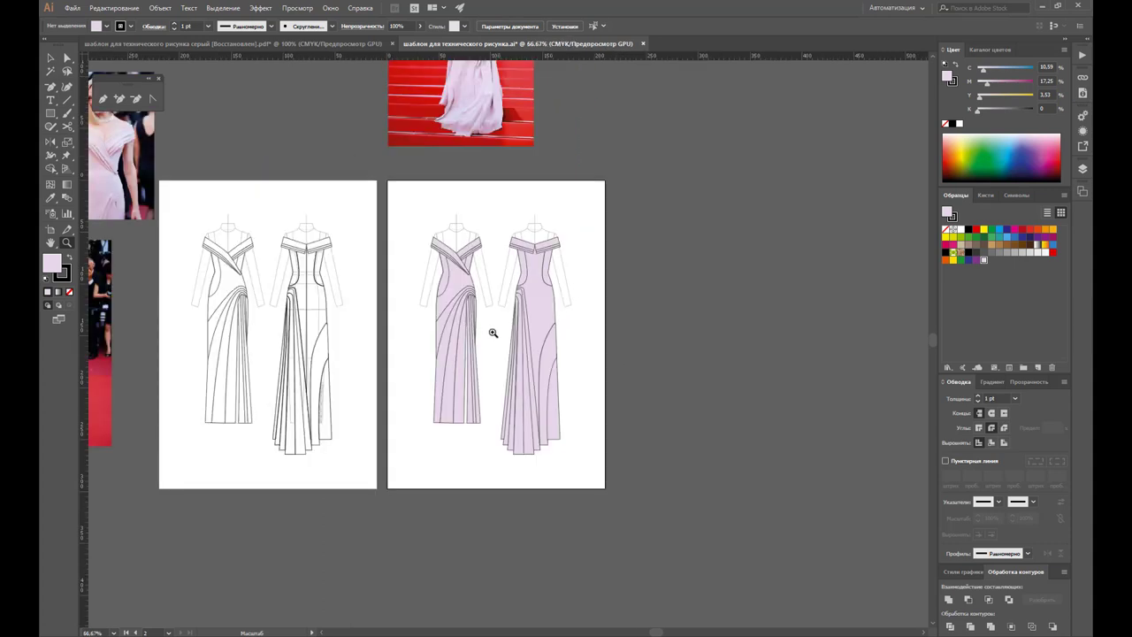
left_click(493, 332)
scroll(493, 332, "down", 1)
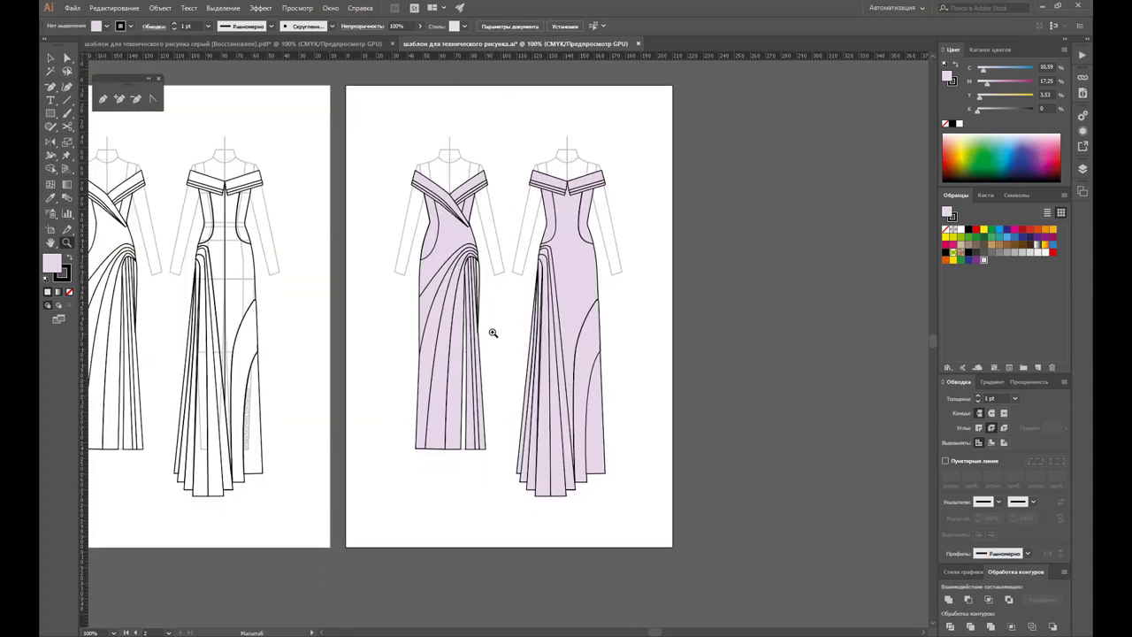
double_click(53, 267)
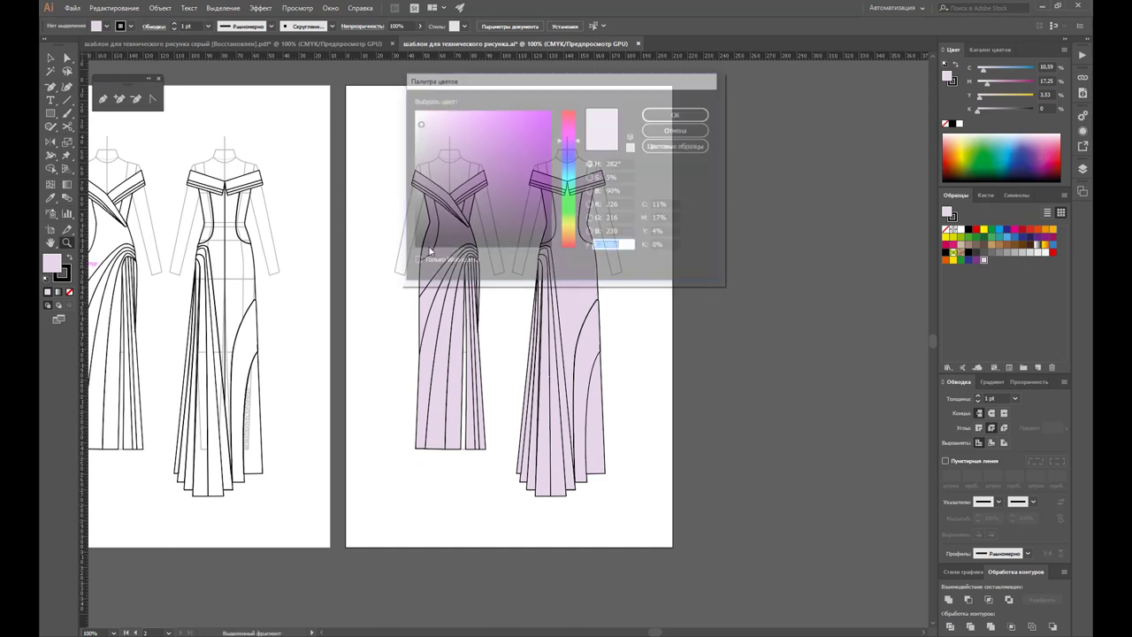
left_click_drag(581, 137, 581, 134)
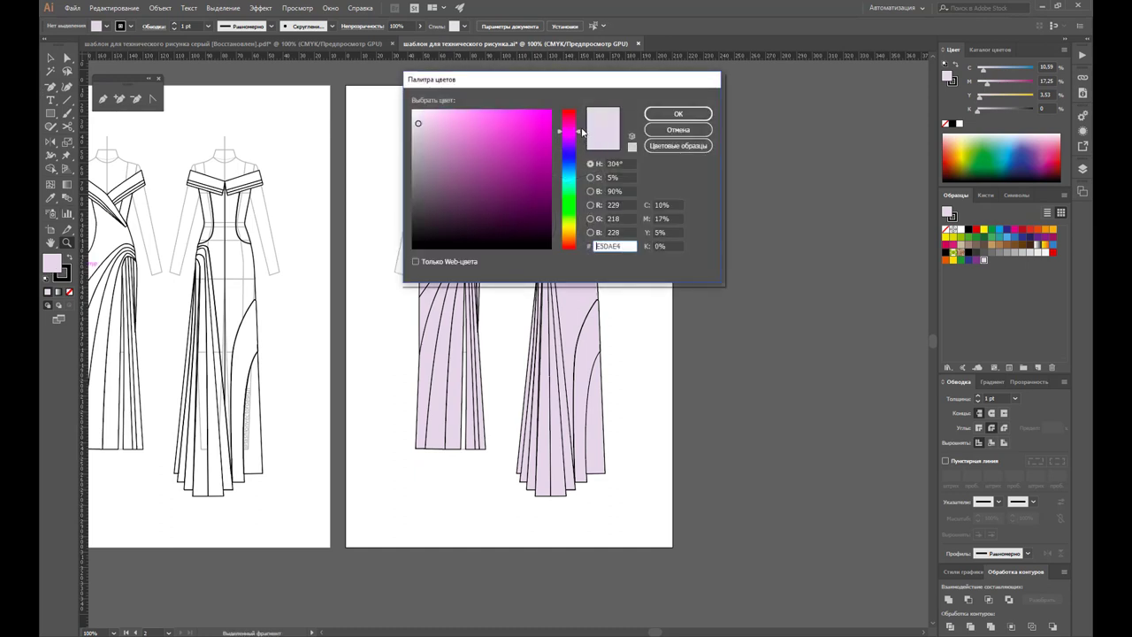
left_click_drag(419, 121, 426, 118)
left_click(677, 113)
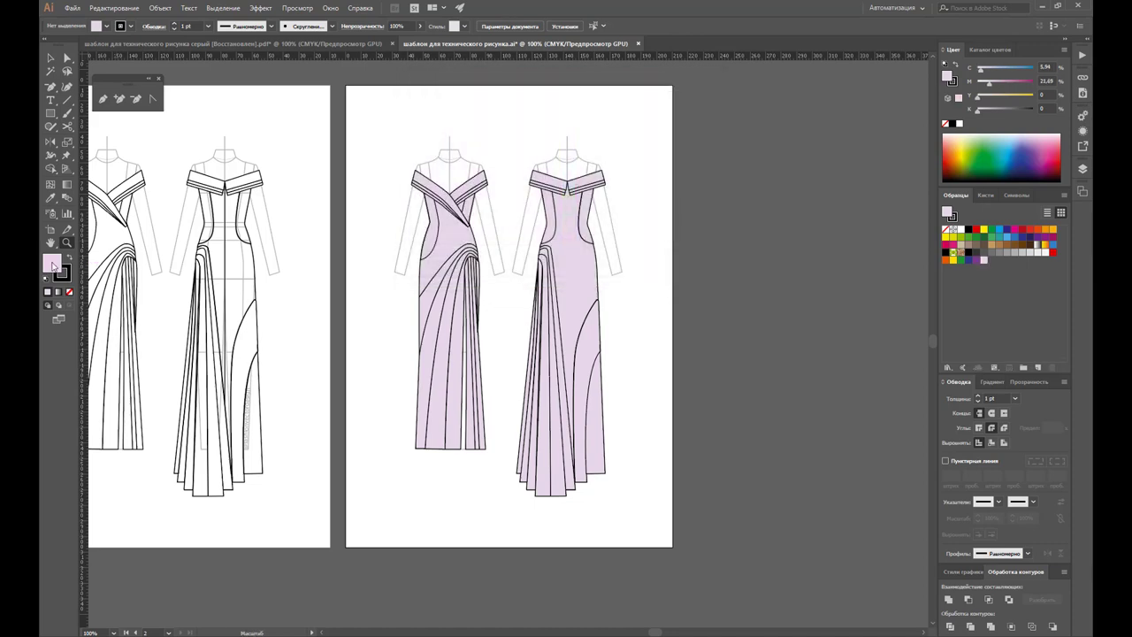
left_click_drag(100, 277, 1023, 323)
Step: Apply the new pink to both gowns and zoom out to show the reference photos
key("v")
left_click_drag(386, 154, 660, 521)
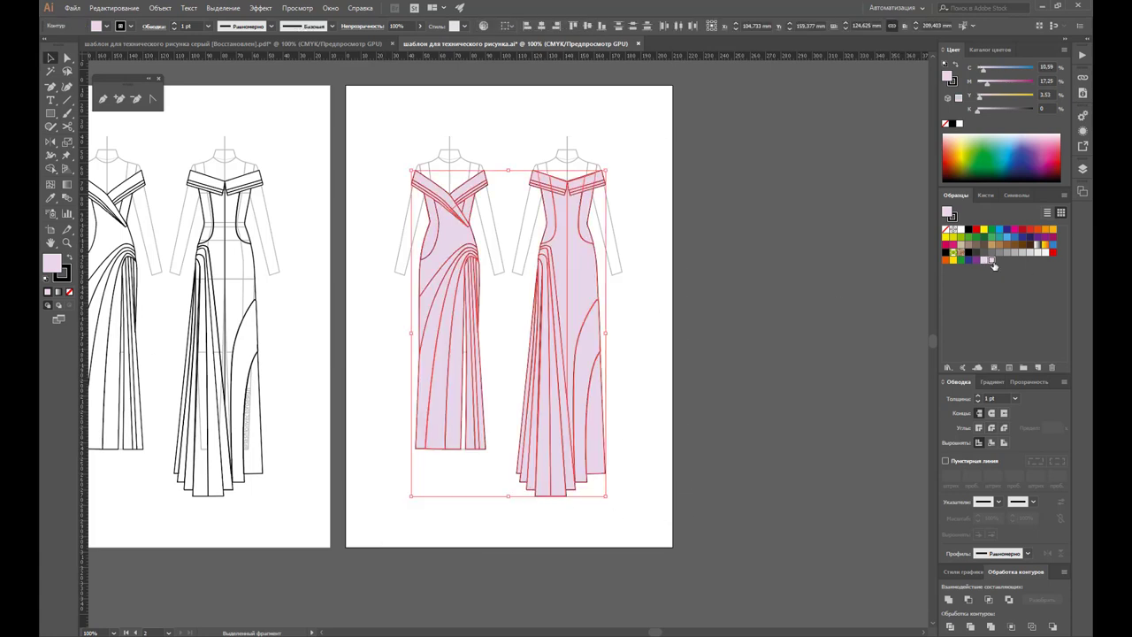
left_click(993, 262)
left_click(741, 281)
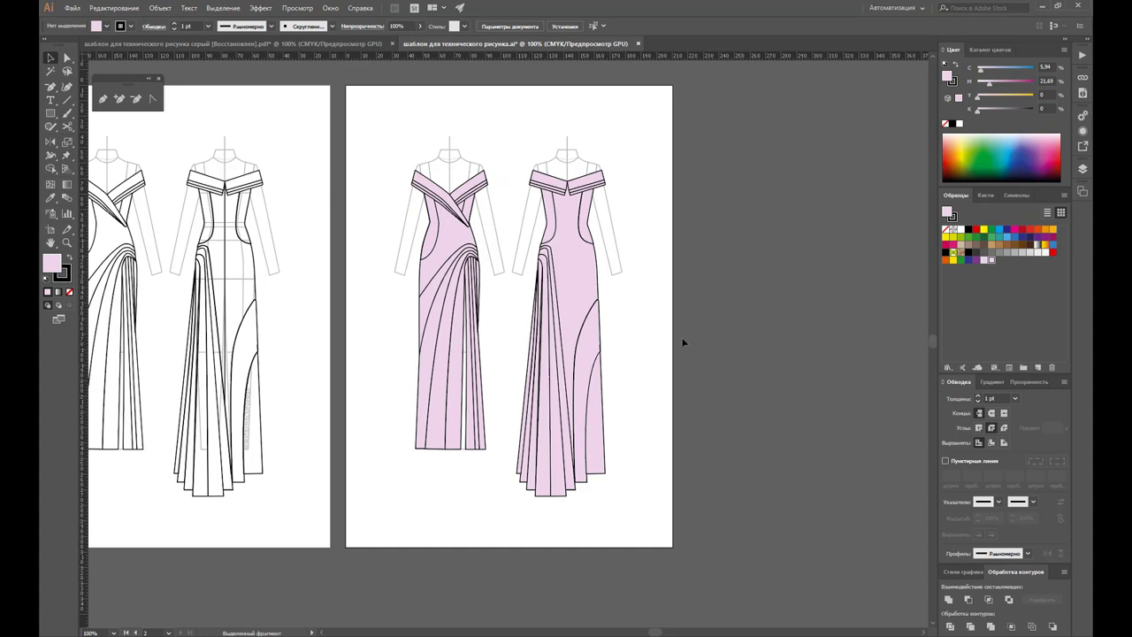
key("z")
left_click(446, 276, "alt")
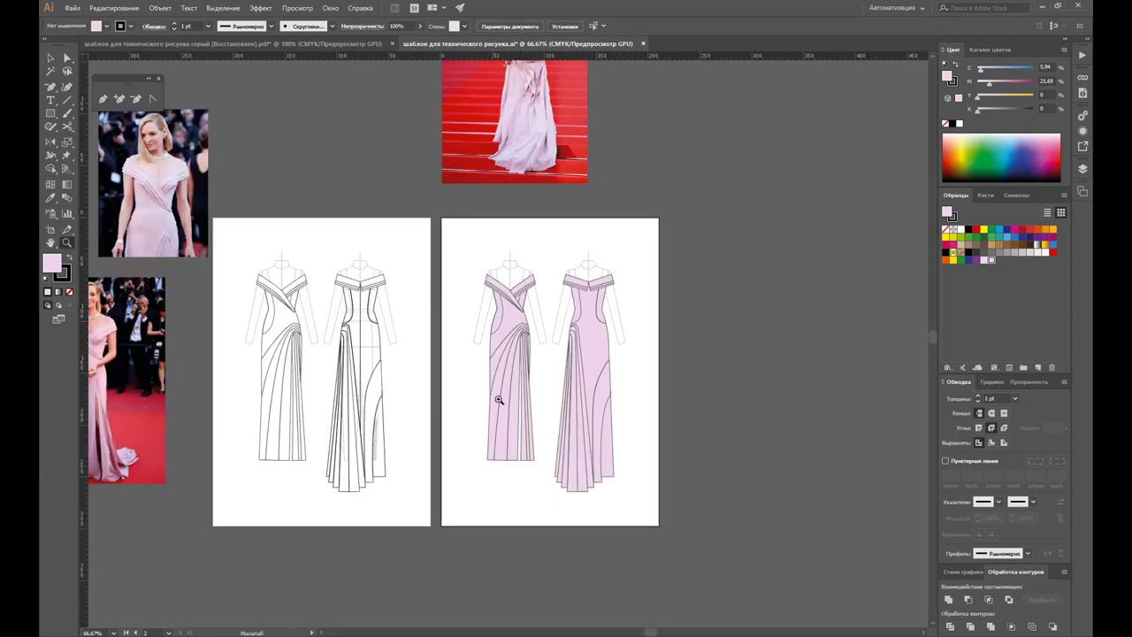
Step: Zoom in to 600% on the front gown's neckline
scroll(495, 398, "down", 2)
left_click(526, 281)
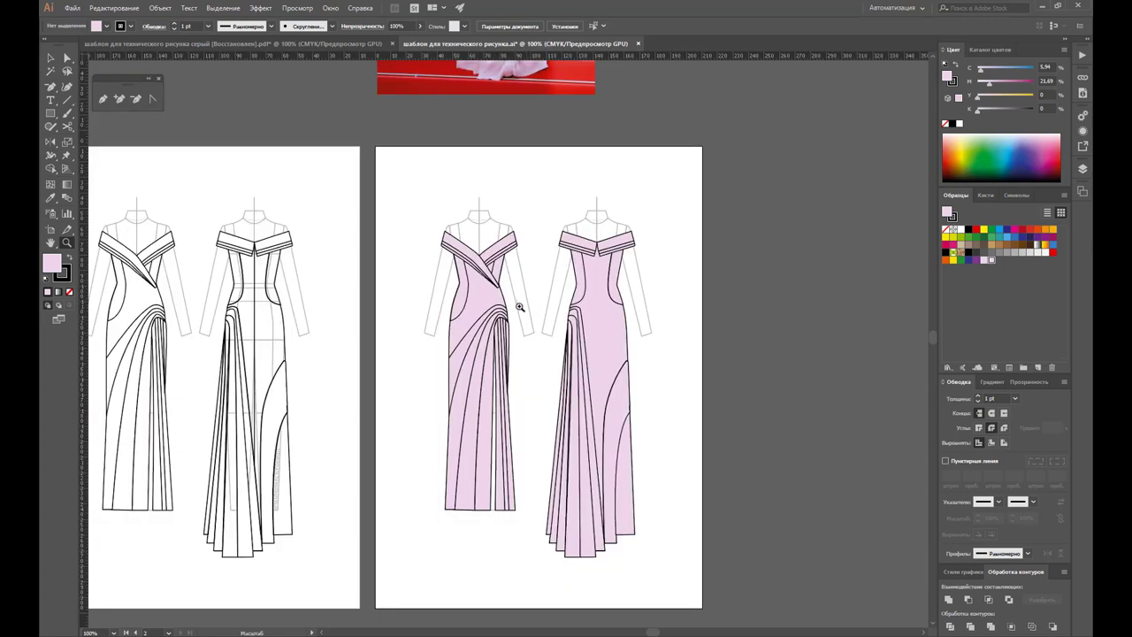
left_click(501, 321)
left_click(525, 372)
left_click(490, 290)
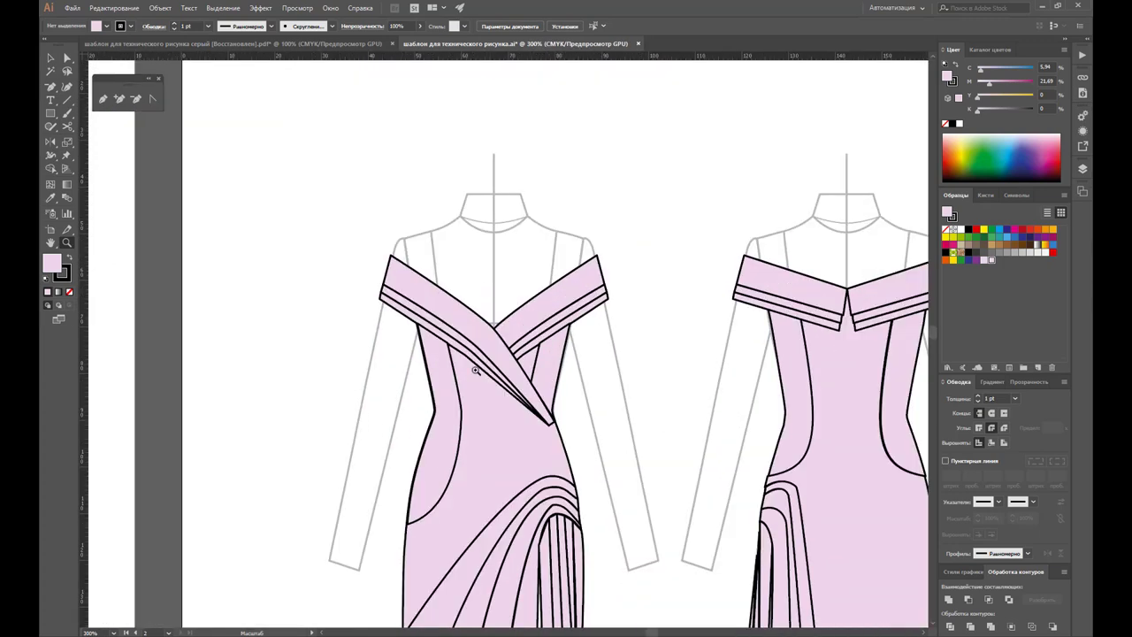
left_click(491, 290)
scroll(501, 277, "down", 1)
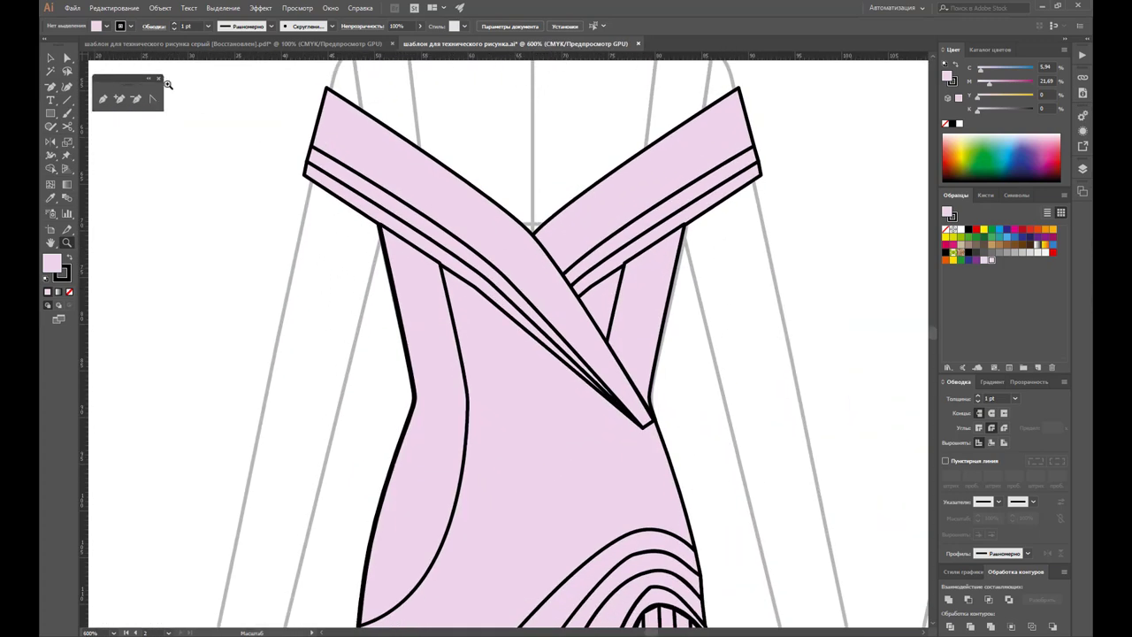
scroll(509, 237, "down", 1)
scroll(240, 164, "up", 1)
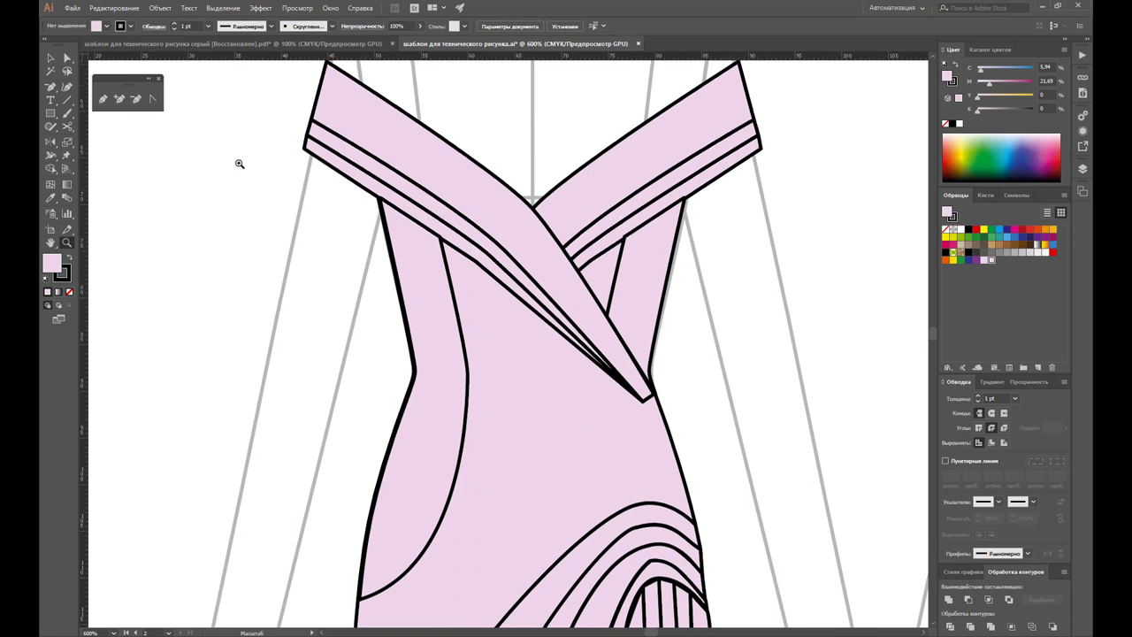
Step: Draw a closed curved fold shape along the left shoulder strap and select it
key("p")
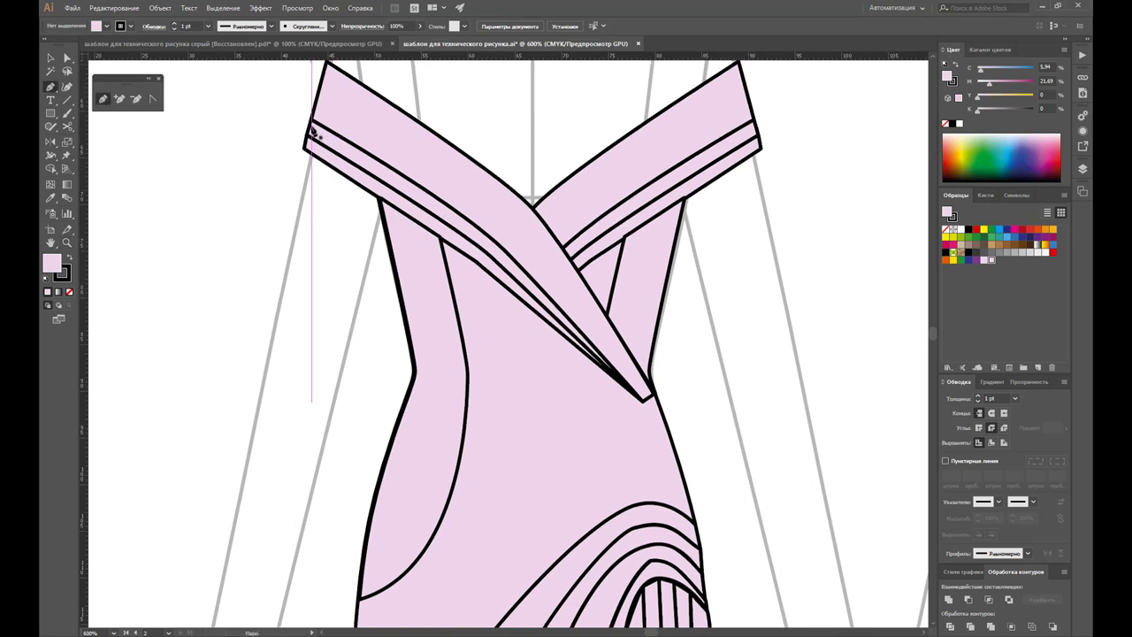
left_click(310, 126)
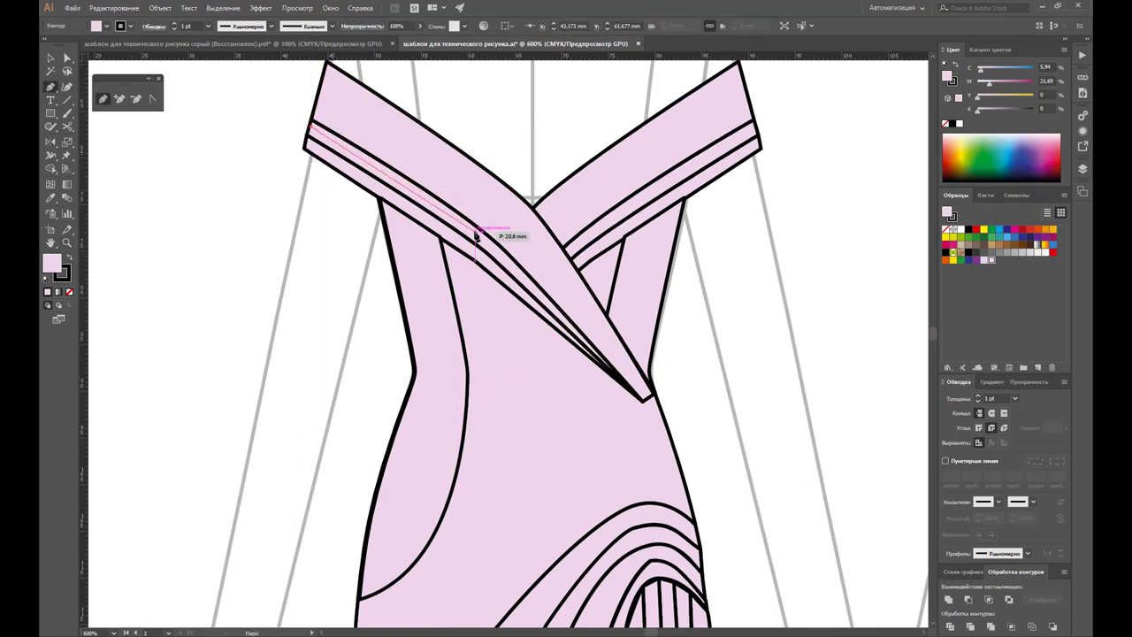
left_click_drag(531, 292, 584, 347)
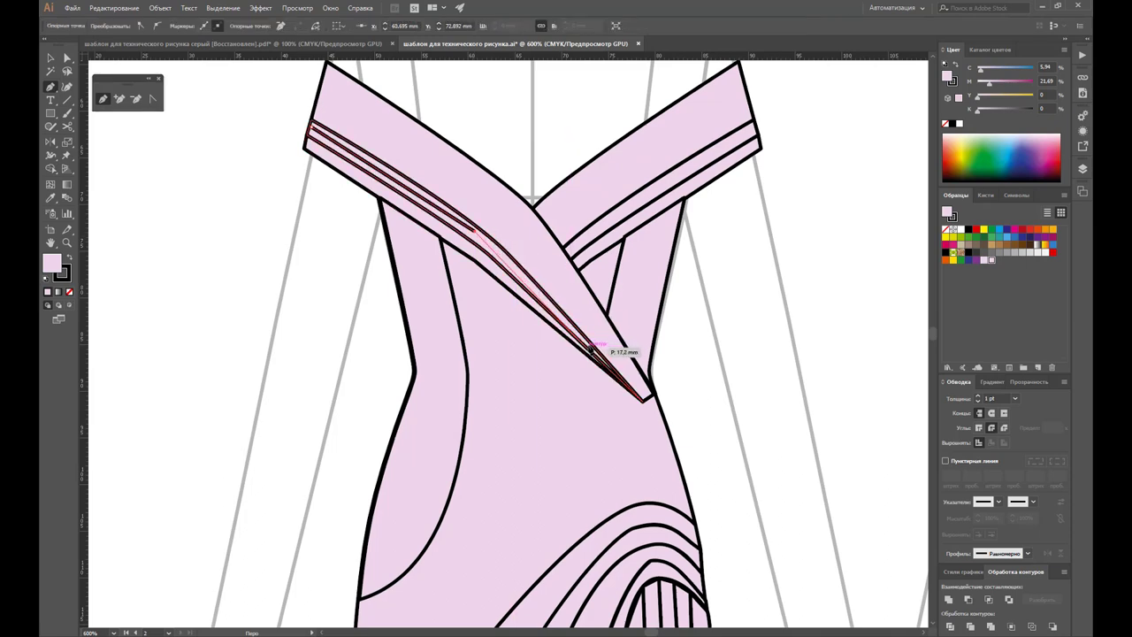
left_click(643, 398)
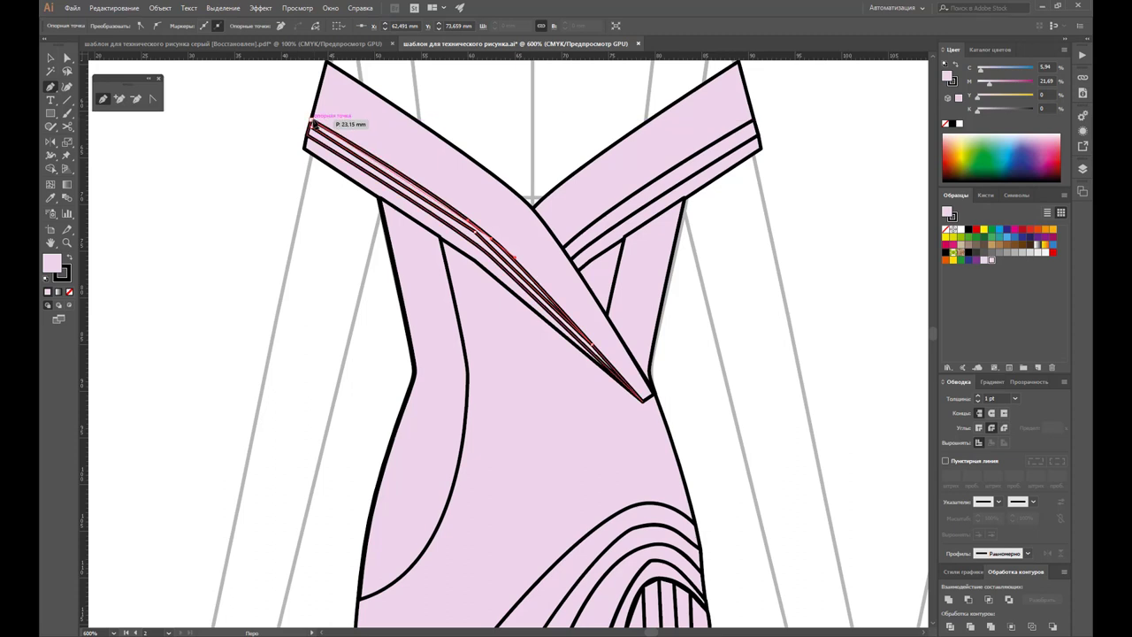
left_click_drag(311, 120, 292, 121)
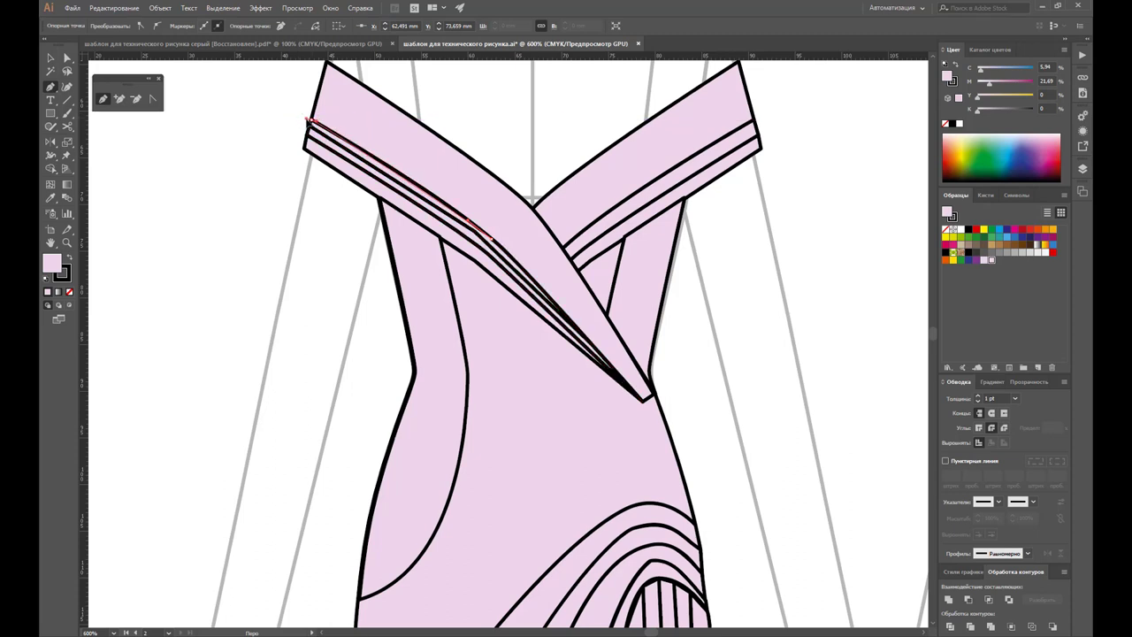
left_click(292, 121, "ctrl")
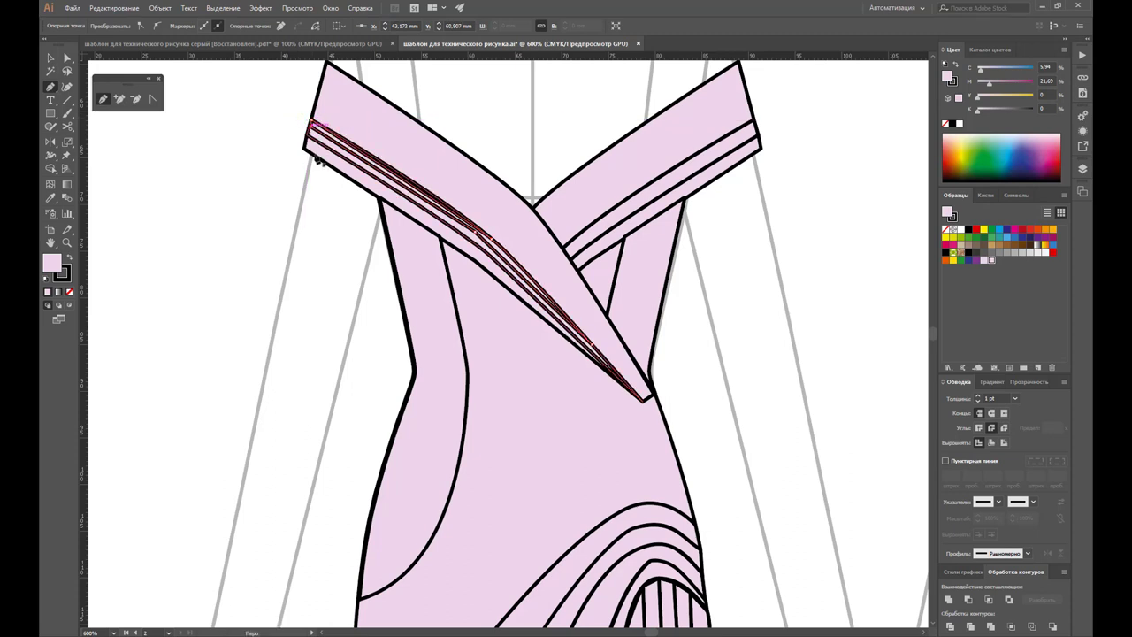
key("v")
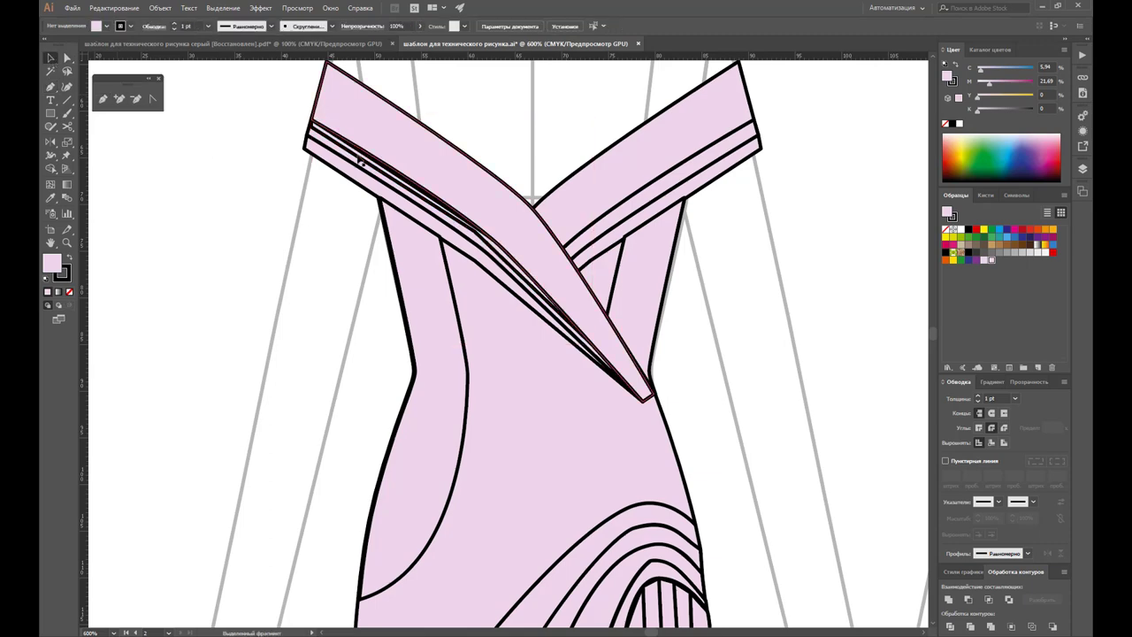
left_click(363, 160)
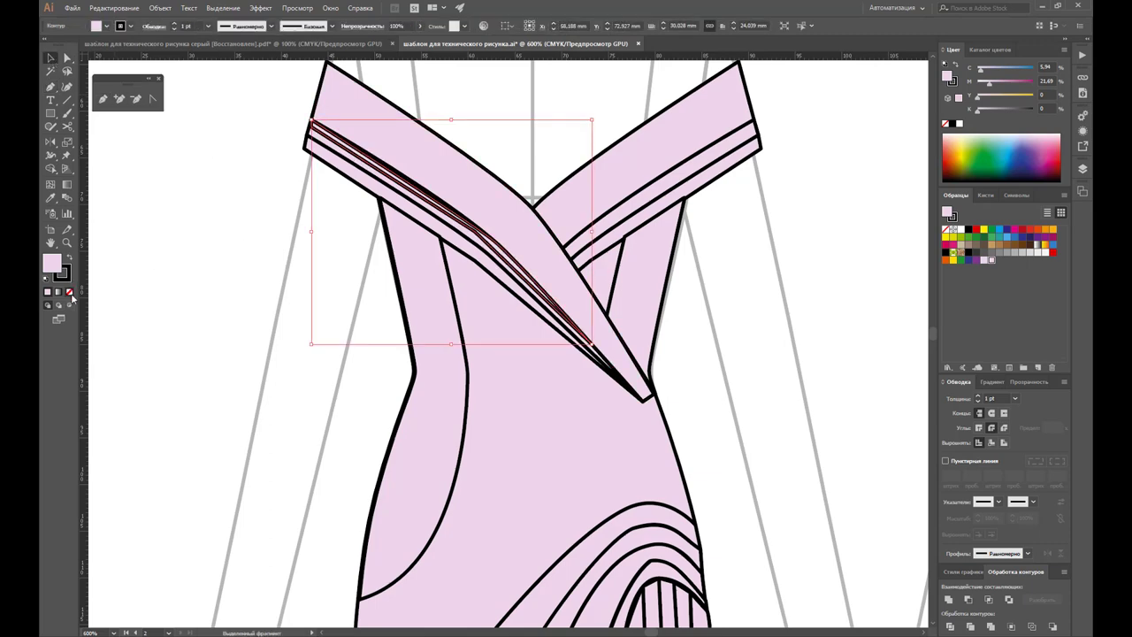
Step: Give the fold shape no outline, a darker dusky purple fill and 60% opacity
left_click(69, 291)
double_click(51, 261)
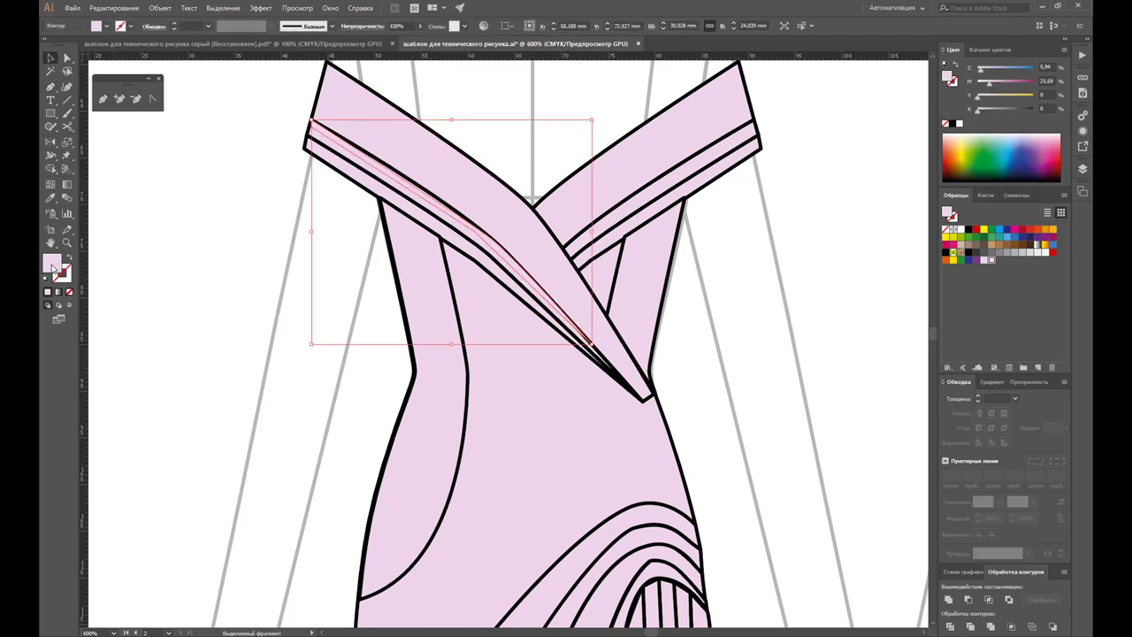
left_click_drag(435, 131, 440, 169)
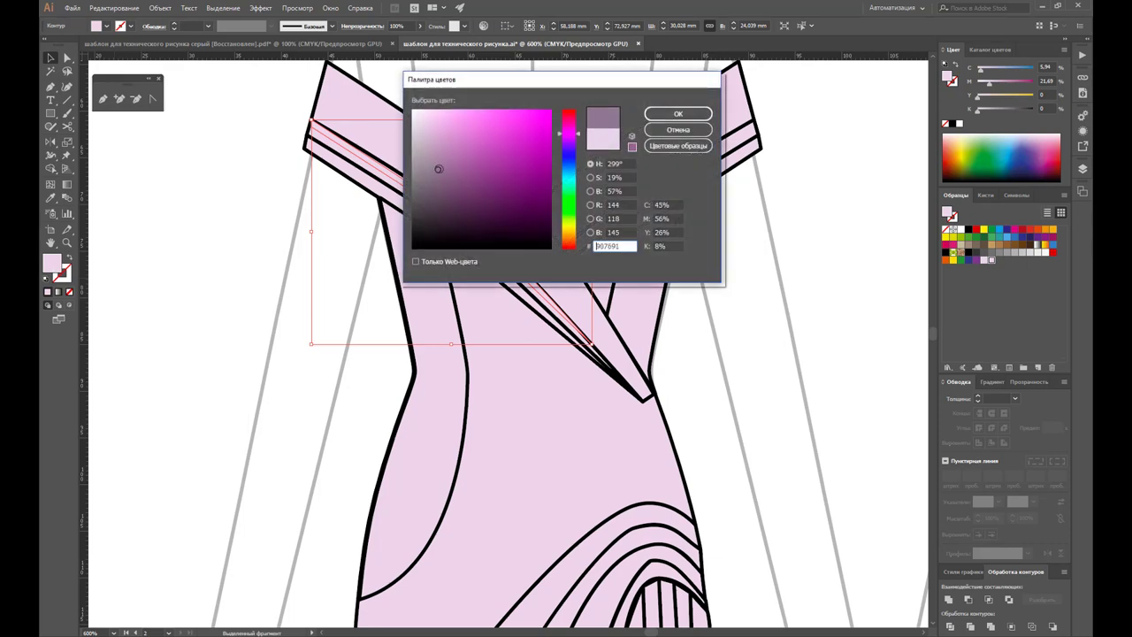
left_click(659, 114)
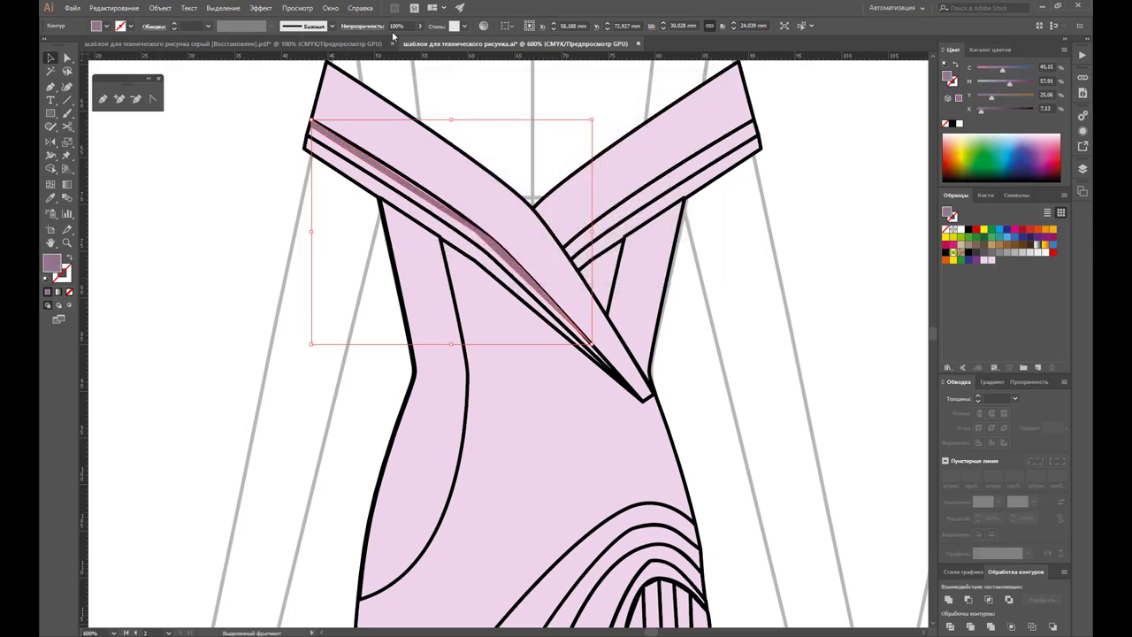
left_click_drag(422, 30, 402, 40)
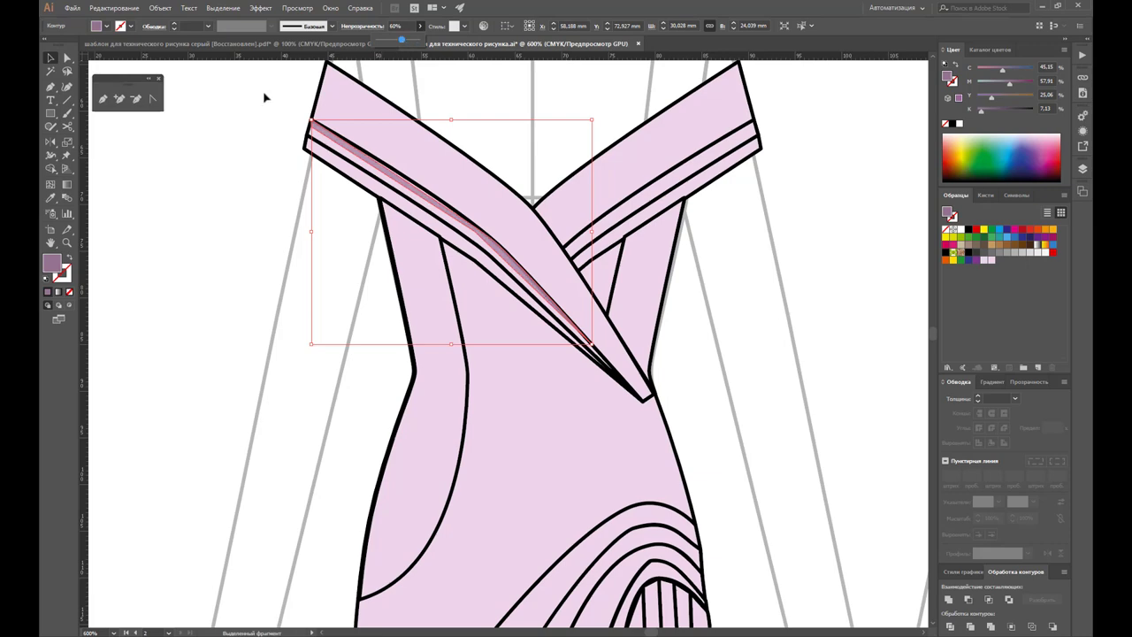
Step: Reshape the fold shape's anchors to follow the collar line
left_click(67, 57)
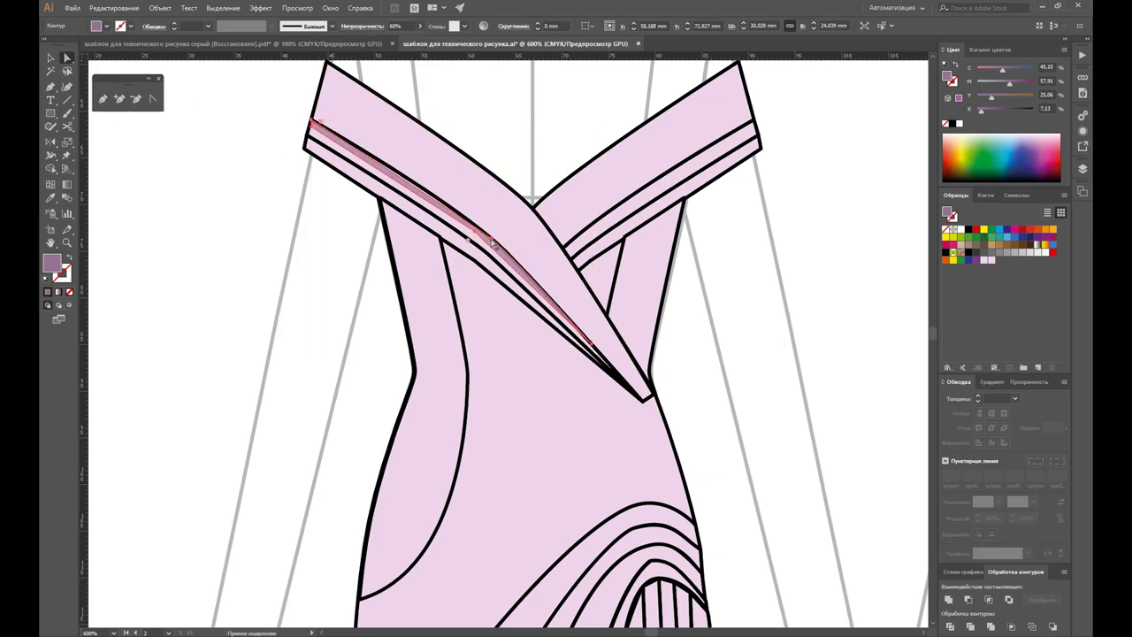
left_click_drag(493, 241, 481, 232)
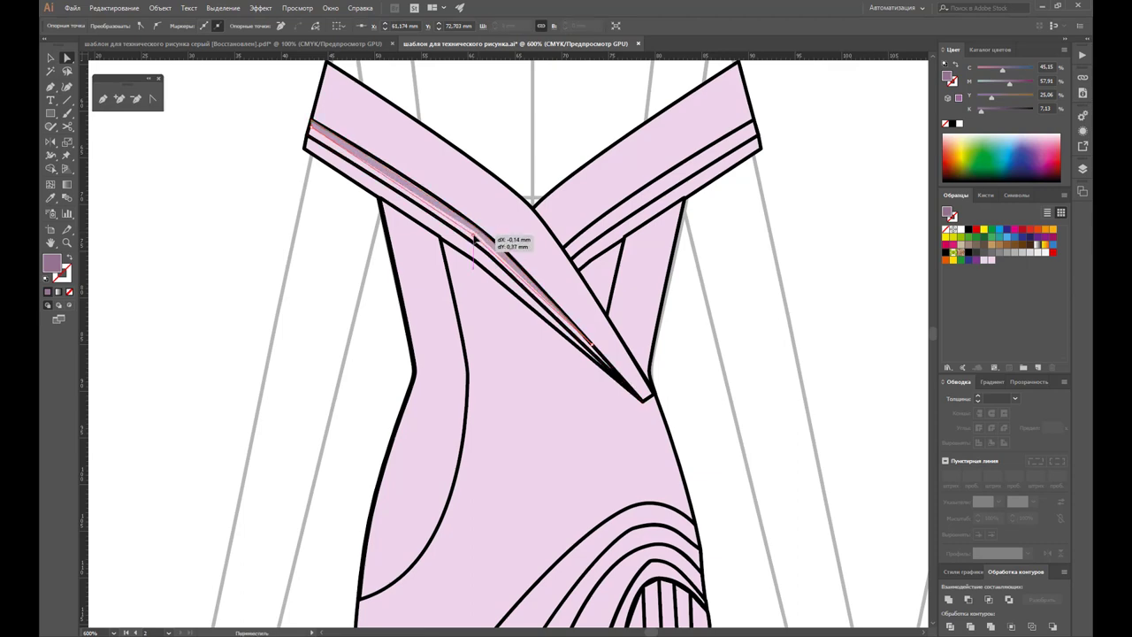
left_click_drag(481, 231, 477, 234)
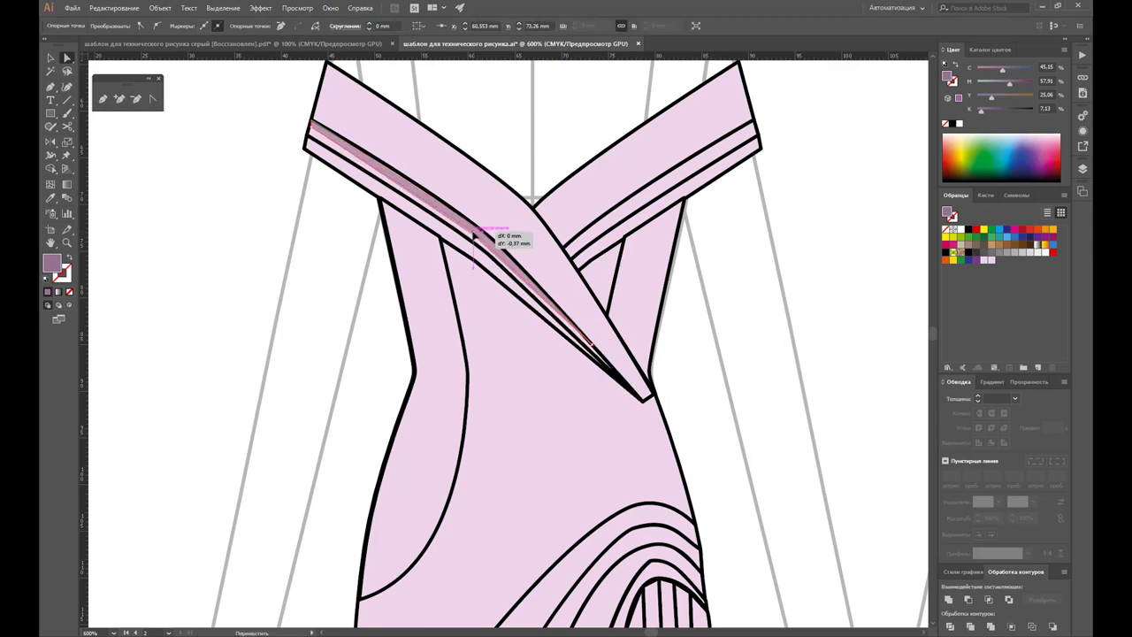
left_click(236, 216)
scroll(434, 194, "down", 2)
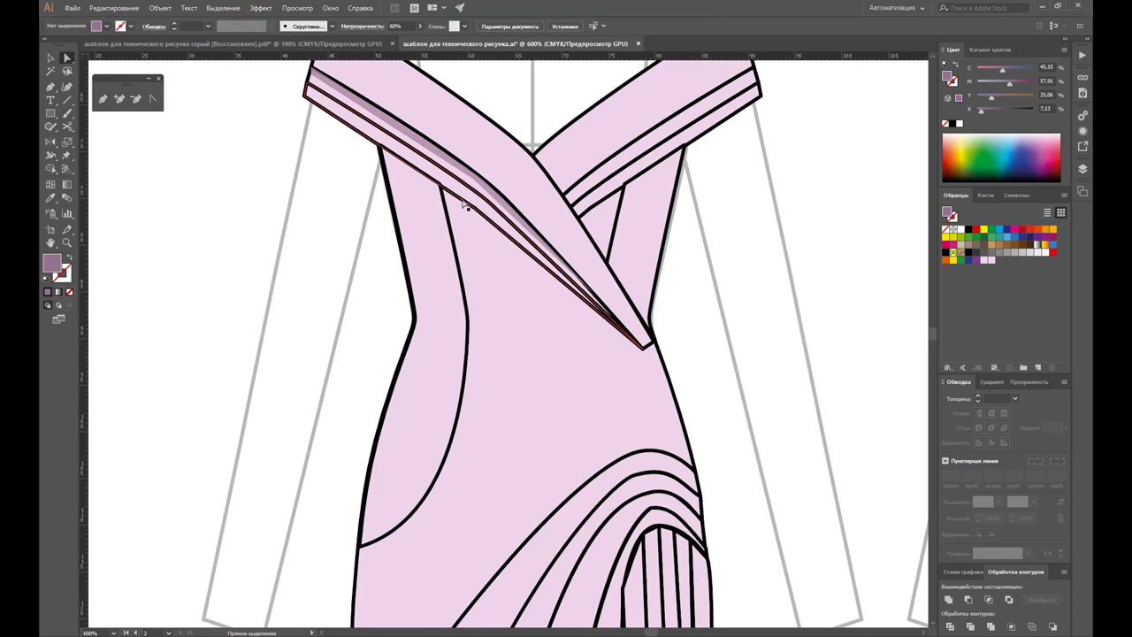
scroll(460, 213, "up", 1)
scroll(473, 232, "up", 1)
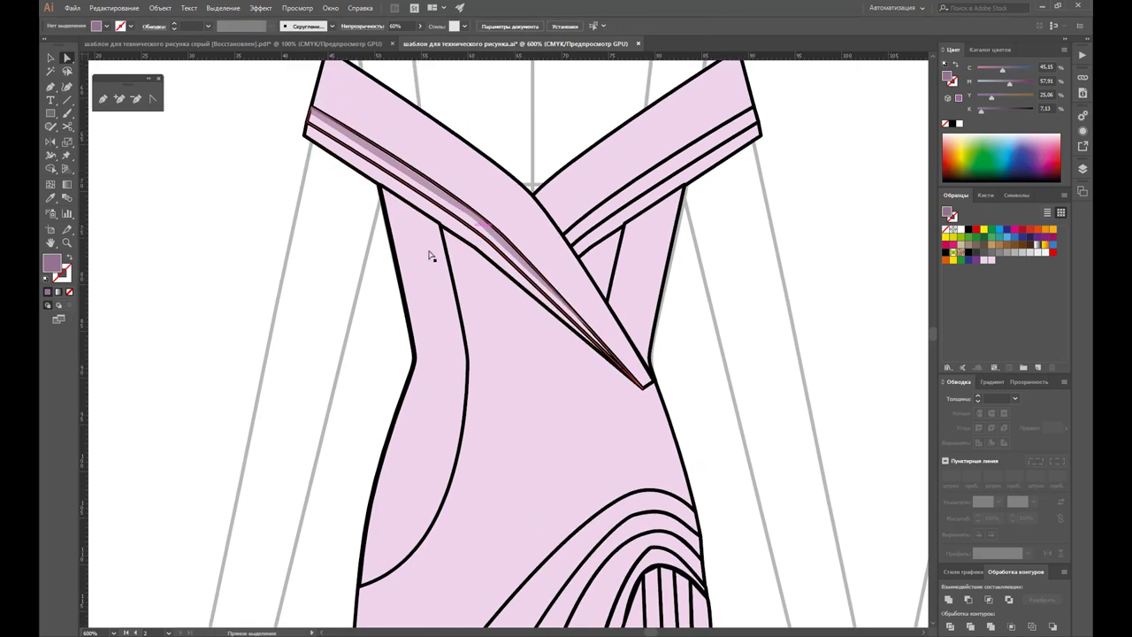
Step: Add points to the strap shadow and reshape its upper curve
left_click(101, 100)
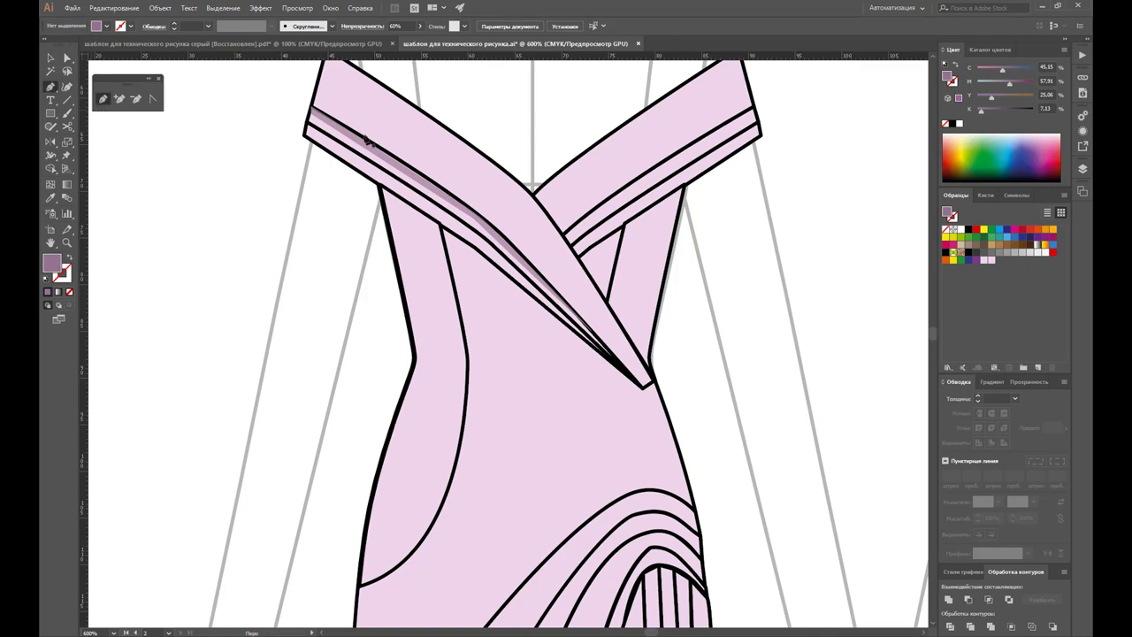
left_click(432, 208)
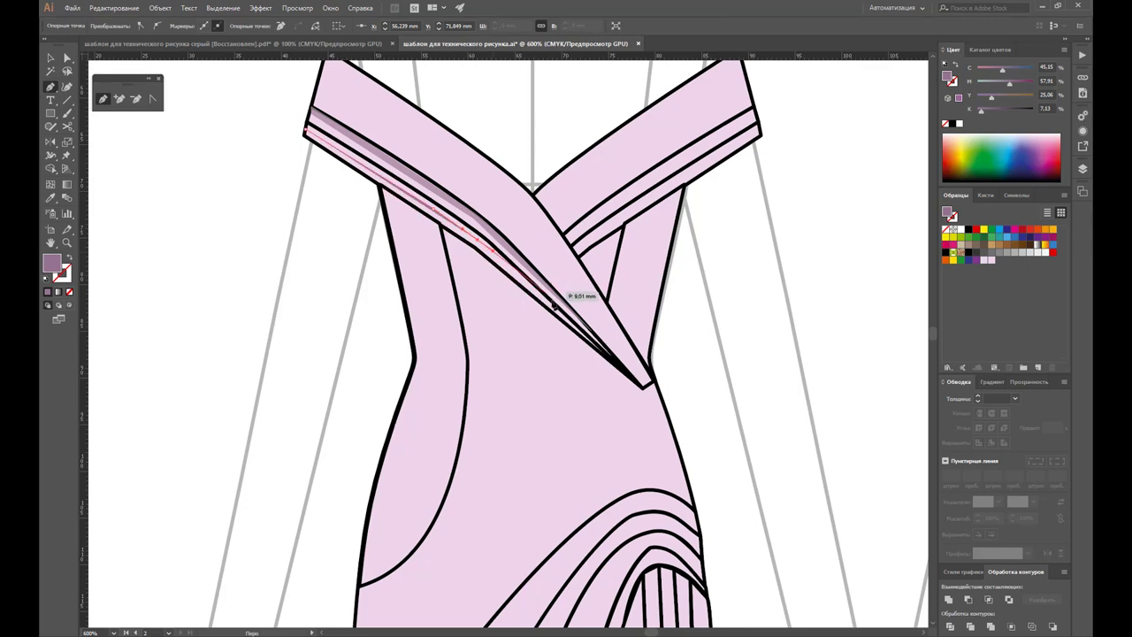
left_click(492, 245)
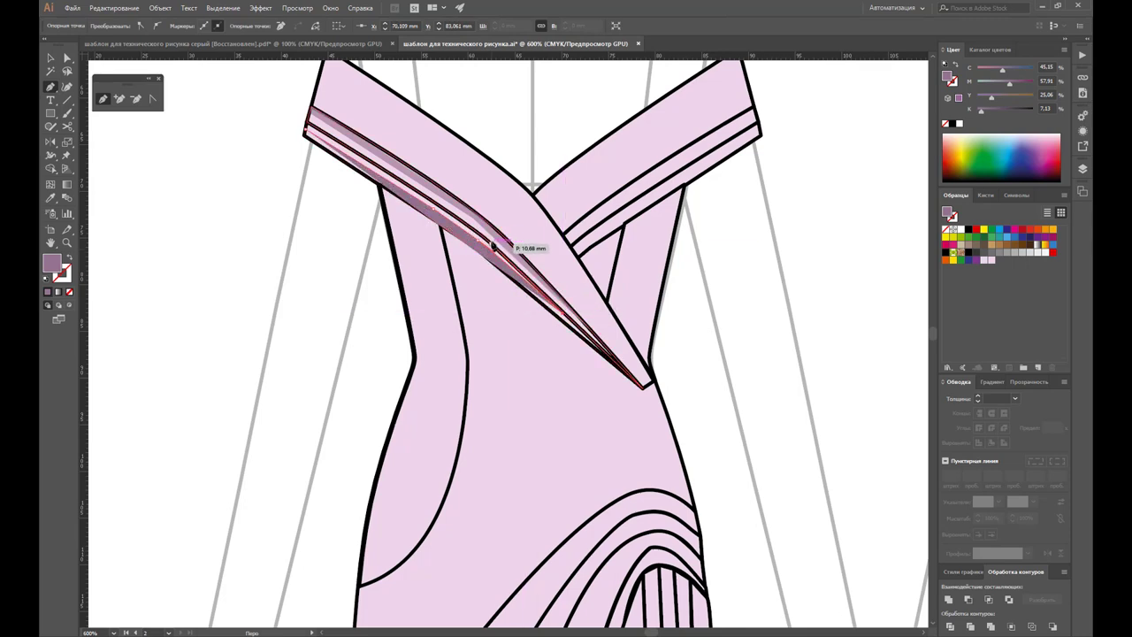
left_click(473, 232)
left_click_drag(473, 232, 308, 127)
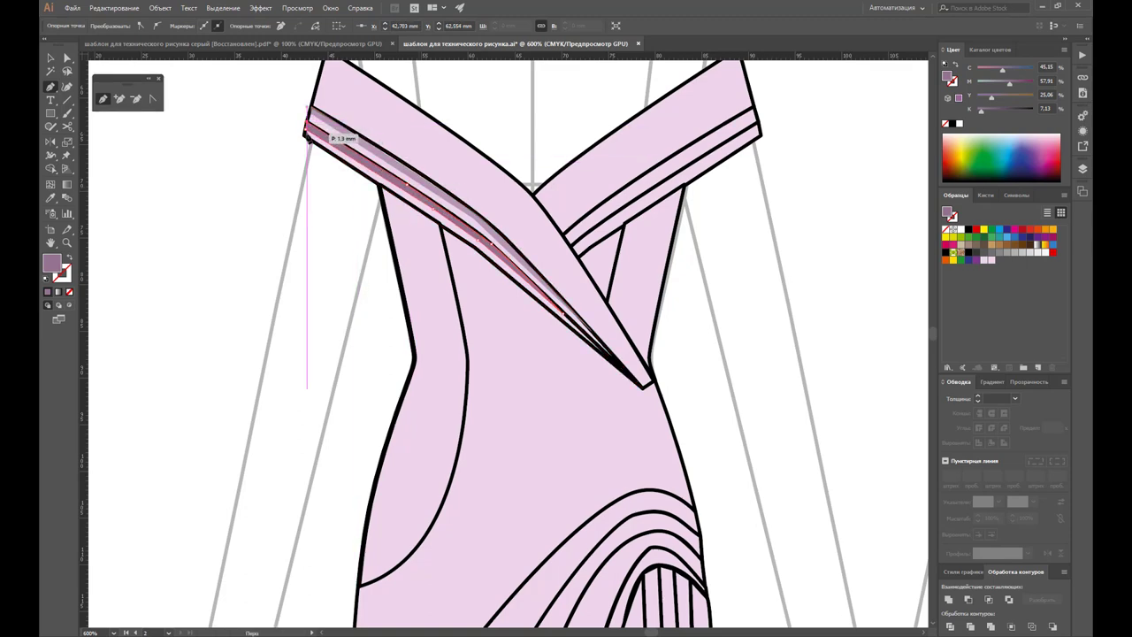
Step: Select the strap shadow shape and its top-left corner anchor
left_click(66, 60)
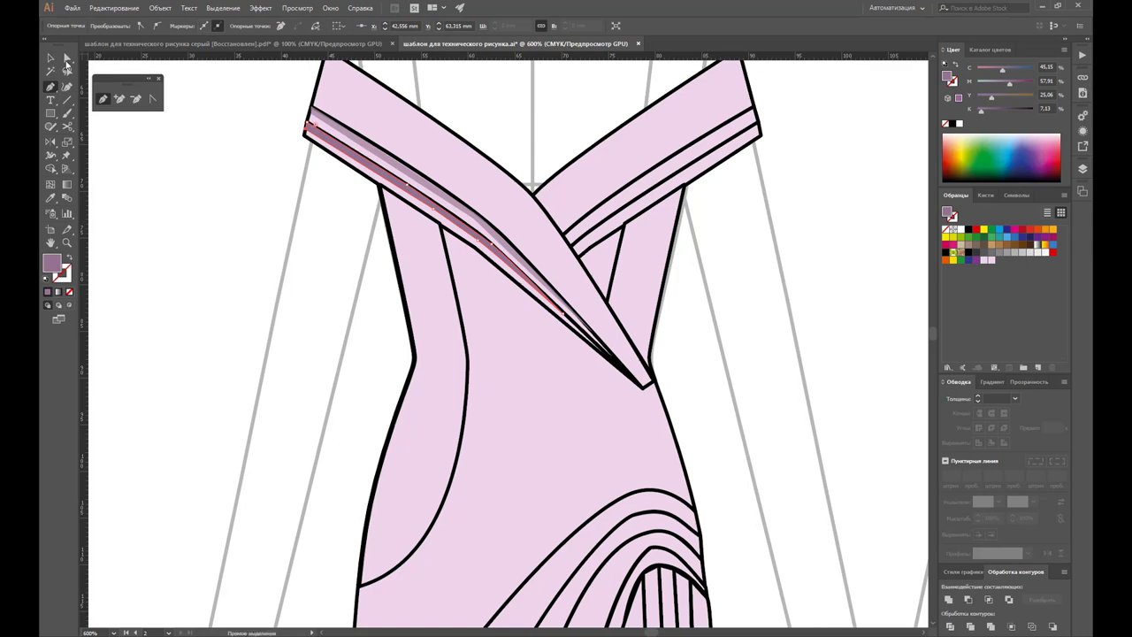
left_click(49, 57)
left_click(156, 166)
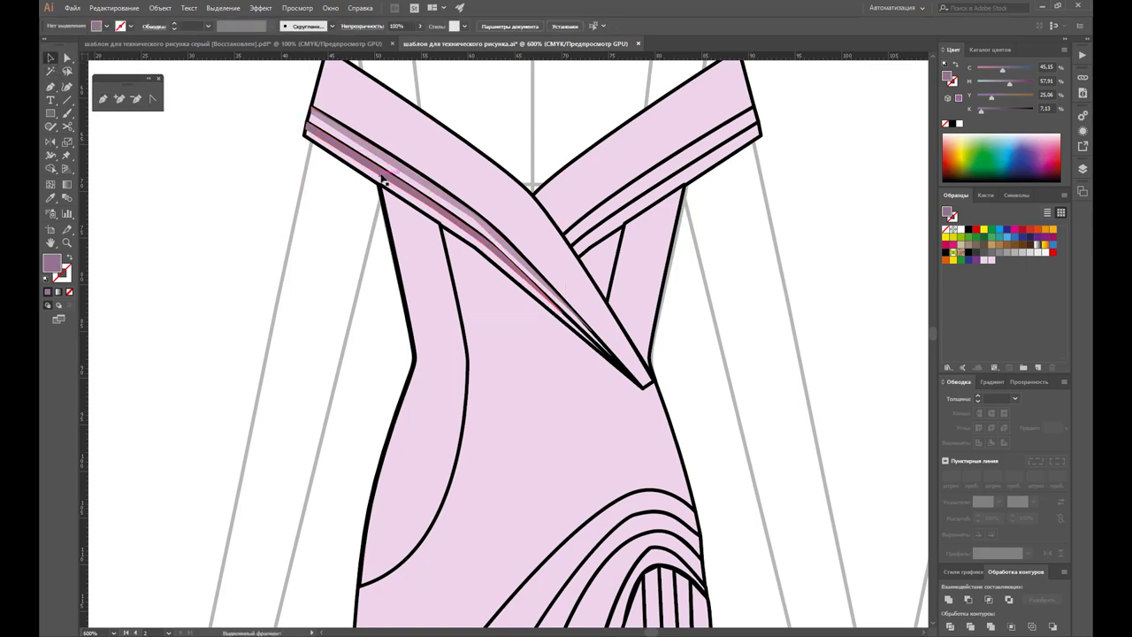
left_click(404, 171)
left_click(66, 59)
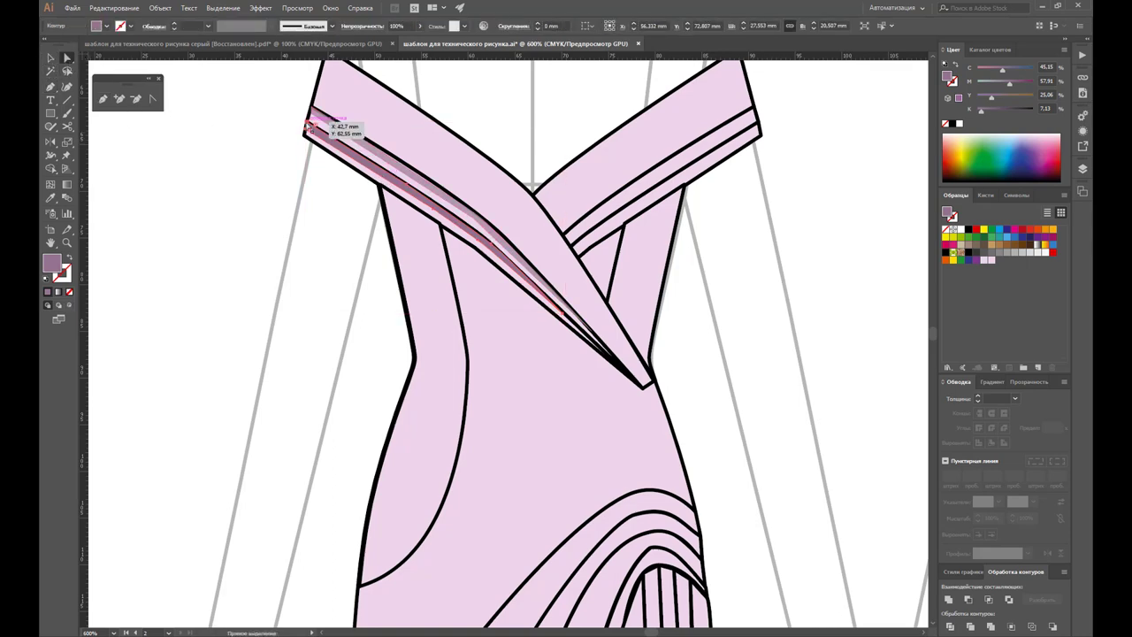
left_click(306, 129)
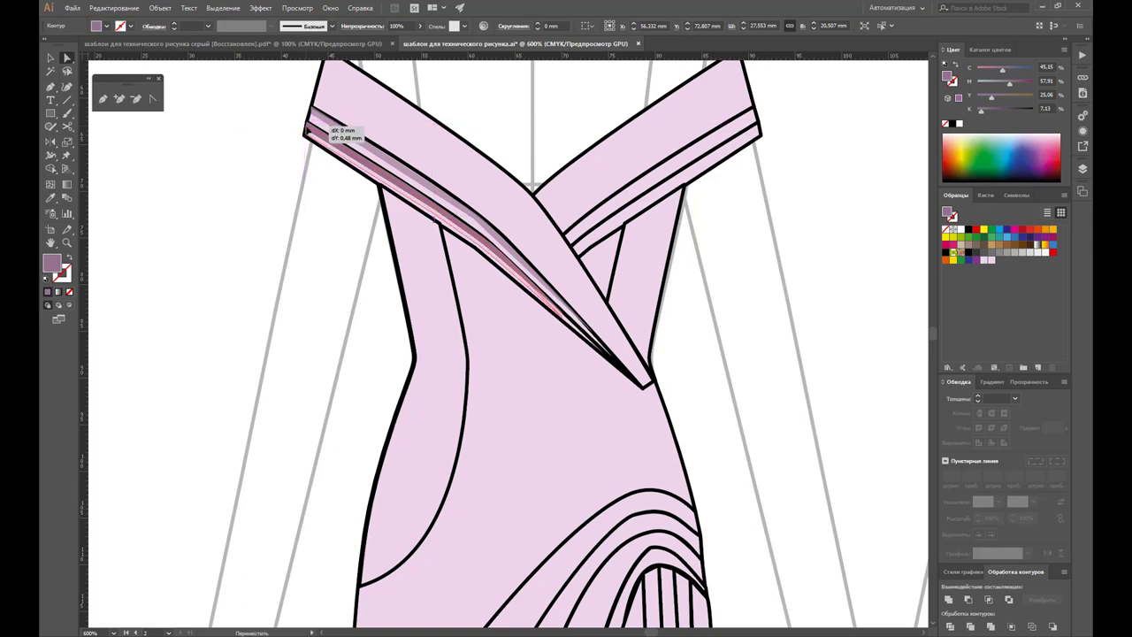
left_click(308, 124)
Step: Zoom in and shift the lower shadow stripe down to expose the black edge
left_click(73, 244)
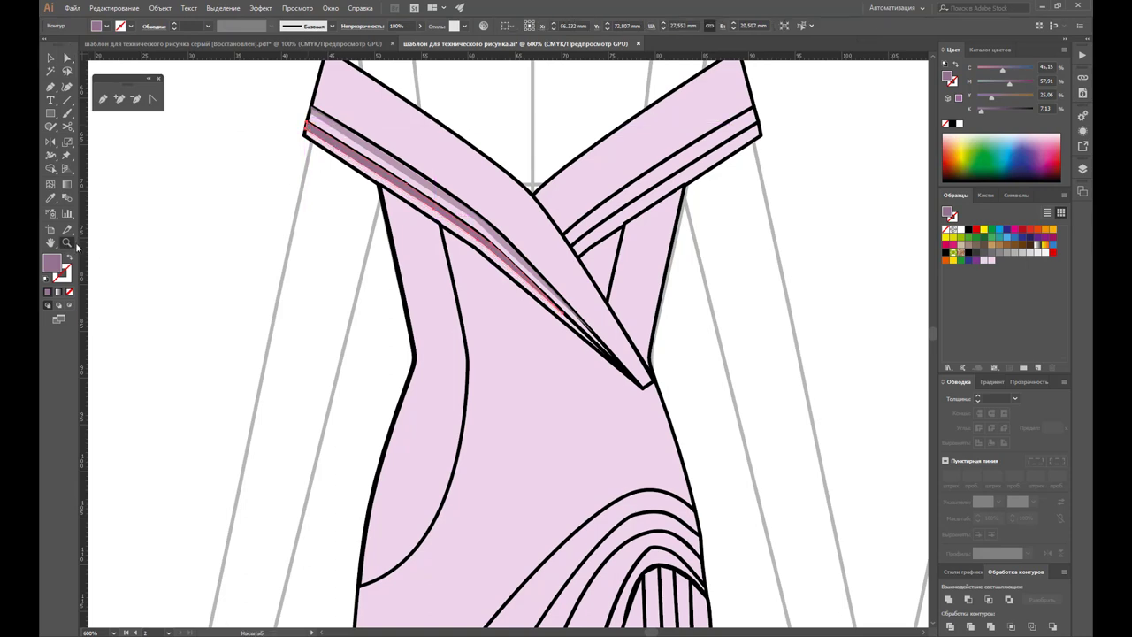
left_click(482, 273)
left_click(501, 327)
left_click(544, 263)
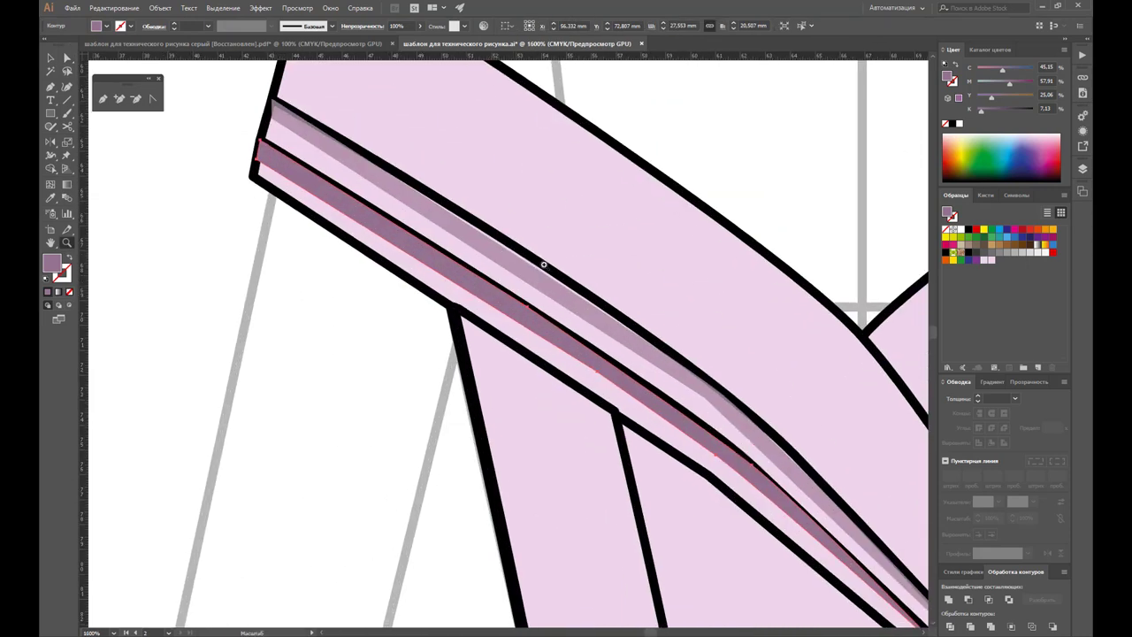
left_click(67, 57)
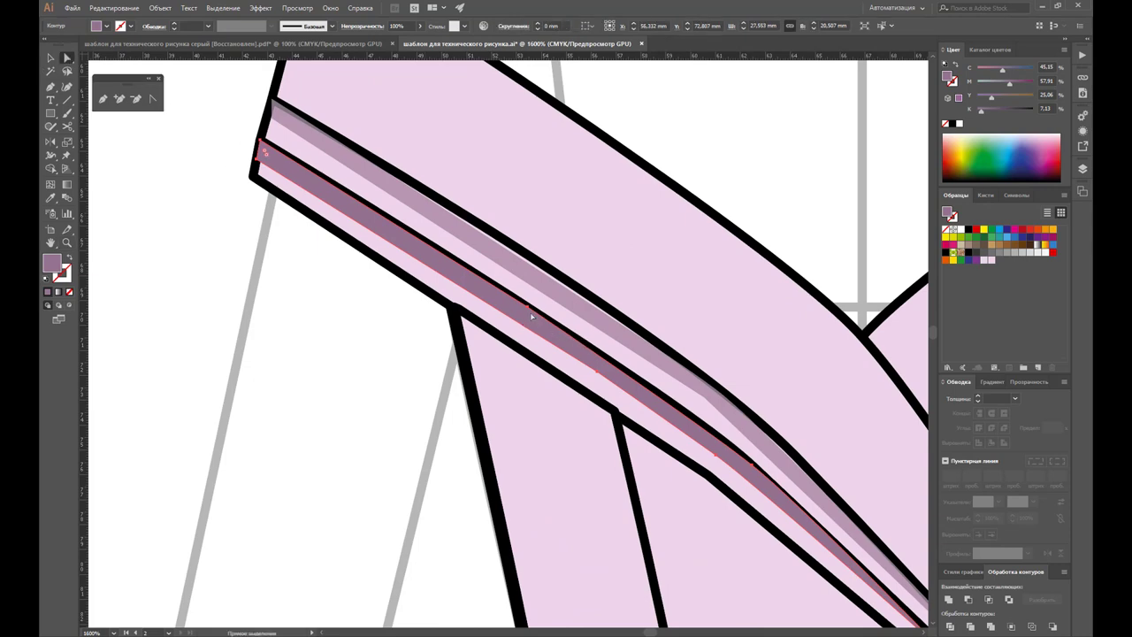
left_click_drag(530, 312, 529, 316)
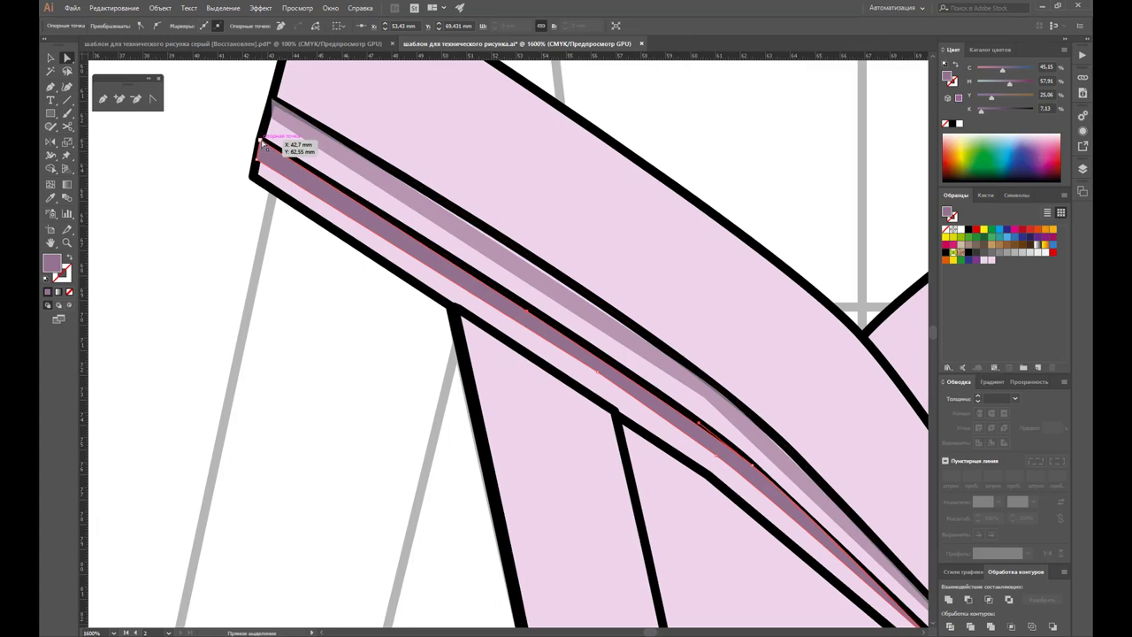
left_click_drag(263, 146, 264, 150)
left_click(277, 218)
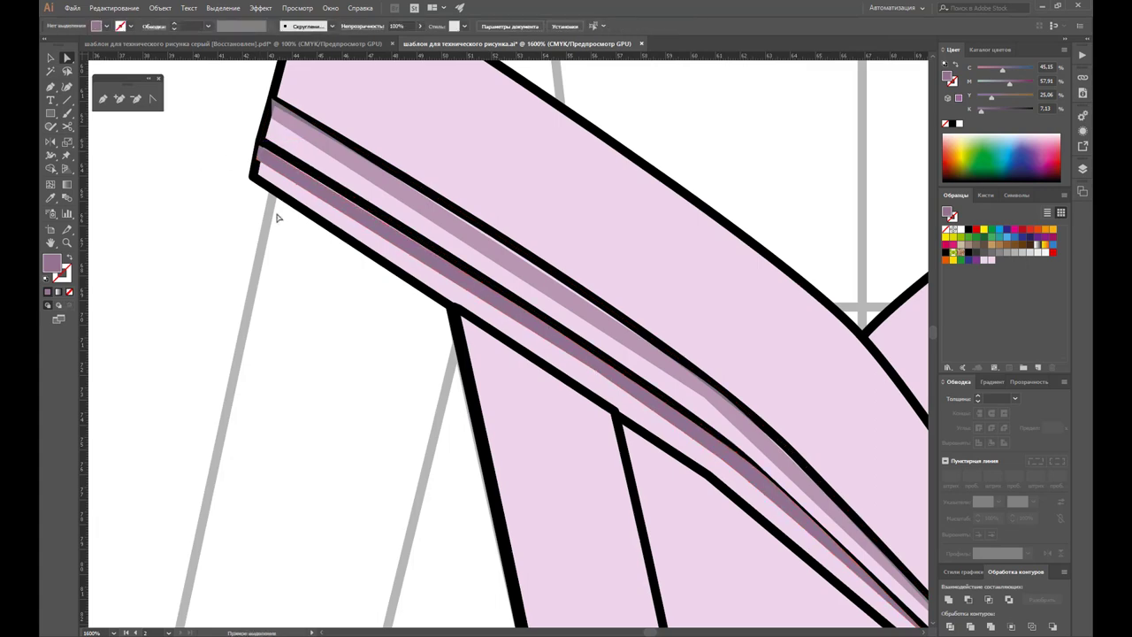
Step: Copy the upper stripe's lighter translucent look onto the lower stripe
left_click(301, 188)
left_click(51, 198)
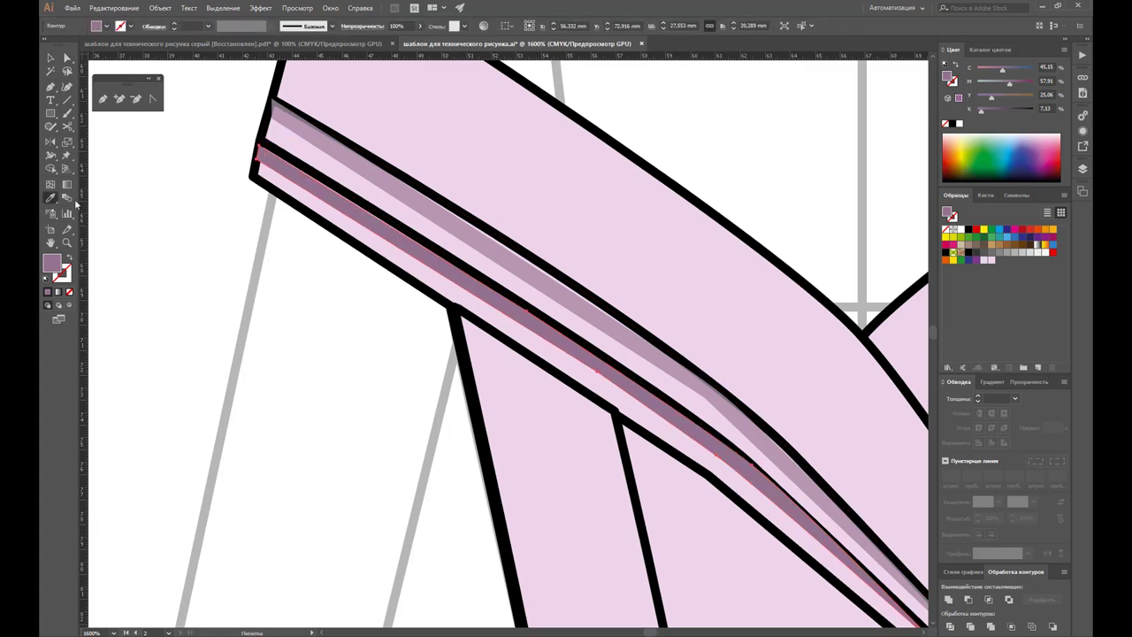
left_click(392, 178)
key("v")
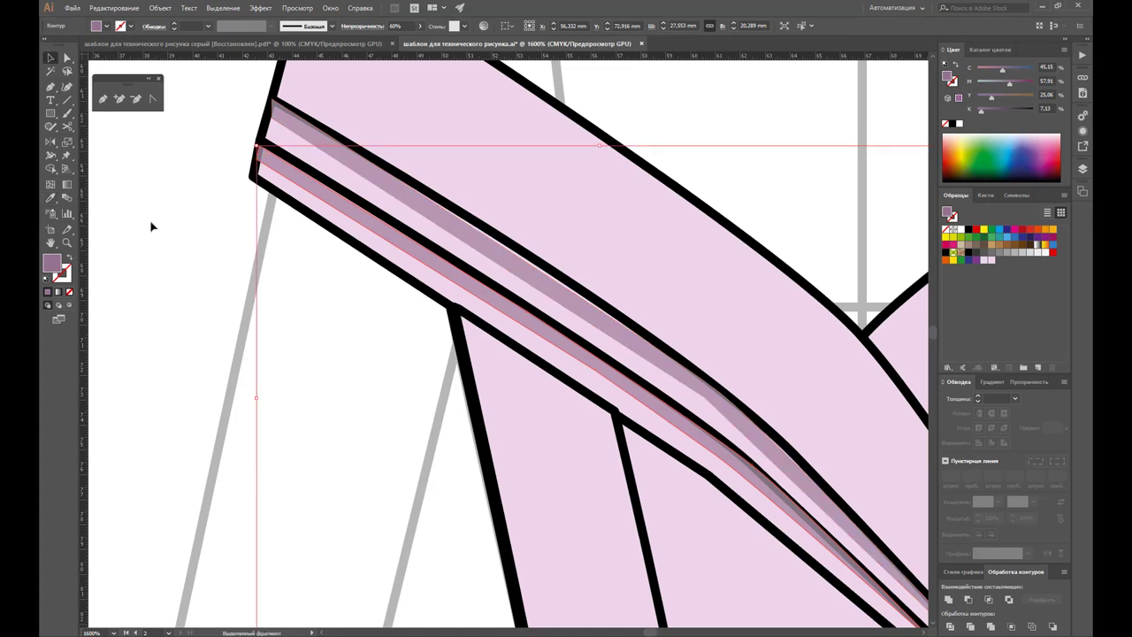
key("ctrl+shift+a")
Step: Zoom out to the whole front bodice, then zoom in where the neckline bands cross
key("z")
left_click(594, 323, "alt")
left_click(606, 389, "alt")
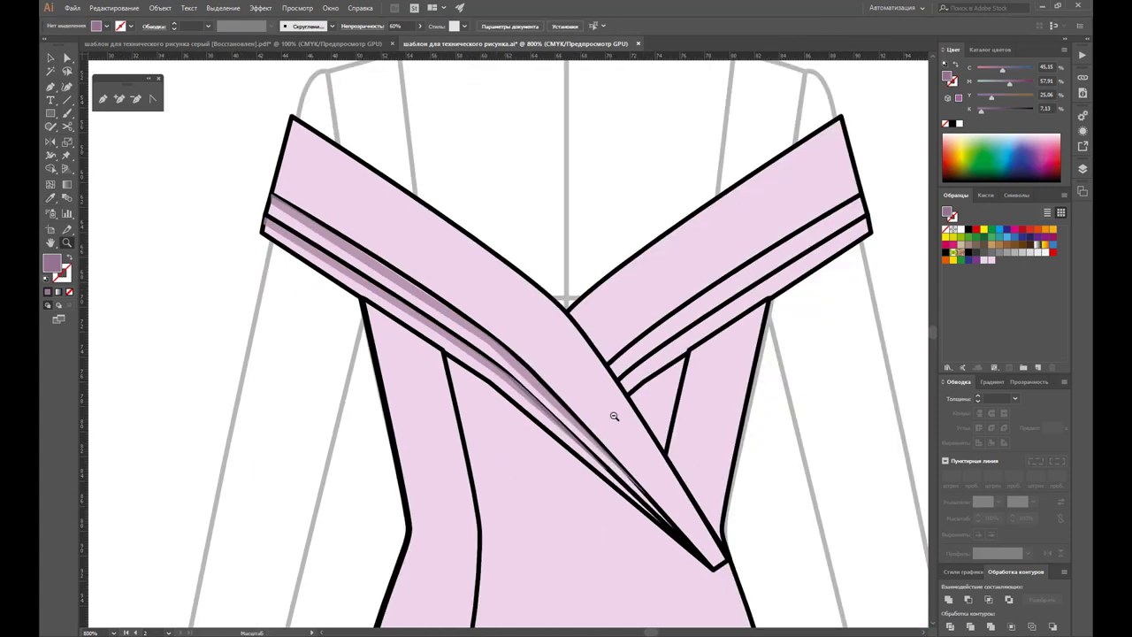
left_click(614, 415, "alt")
scroll(541, 231, "down", 1)
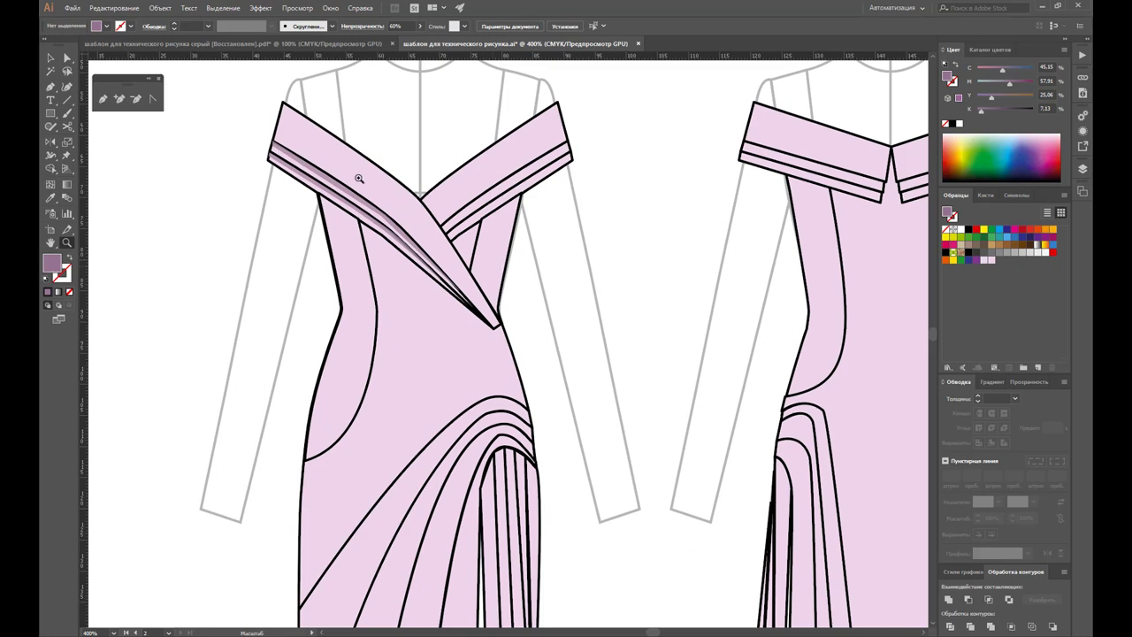
left_click(485, 198)
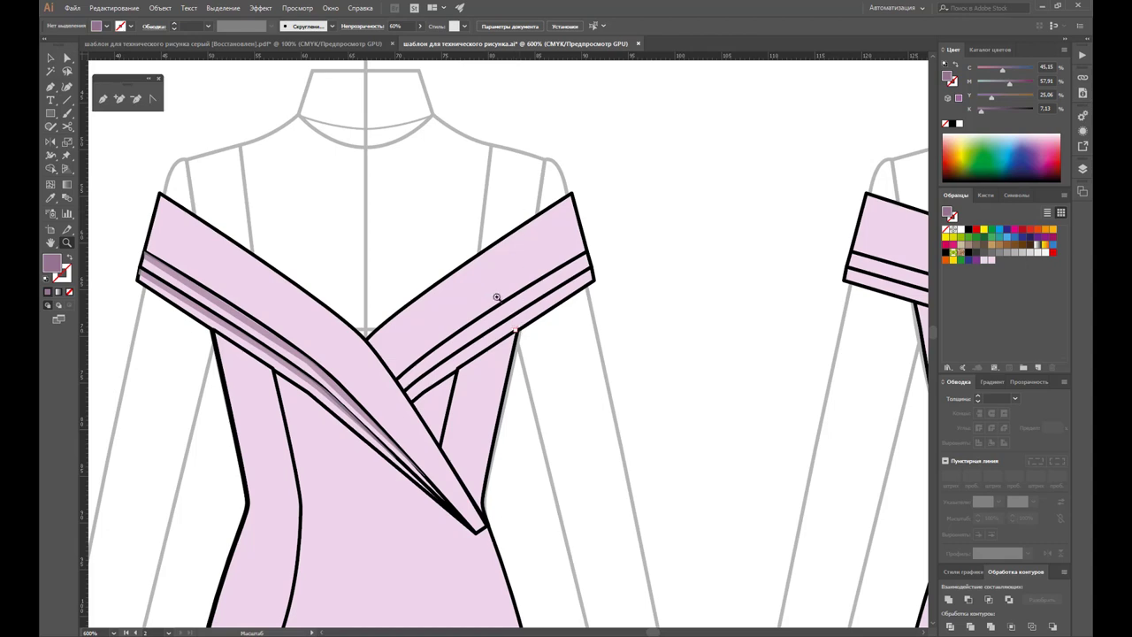
scroll(239, 301, "down", 1)
scroll(388, 336, "down", 1)
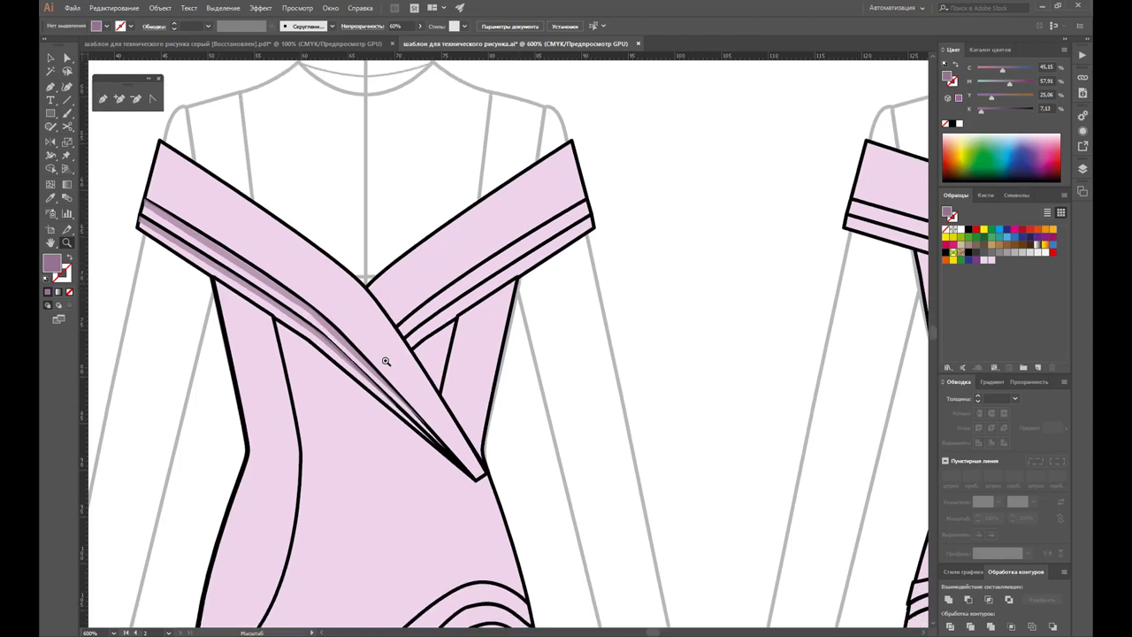
left_click(389, 359)
scroll(507, 302, "down", 1)
Step: Draw a closed shadow shape from the left neckline corner down to the neckline tip
left_click(100, 98)
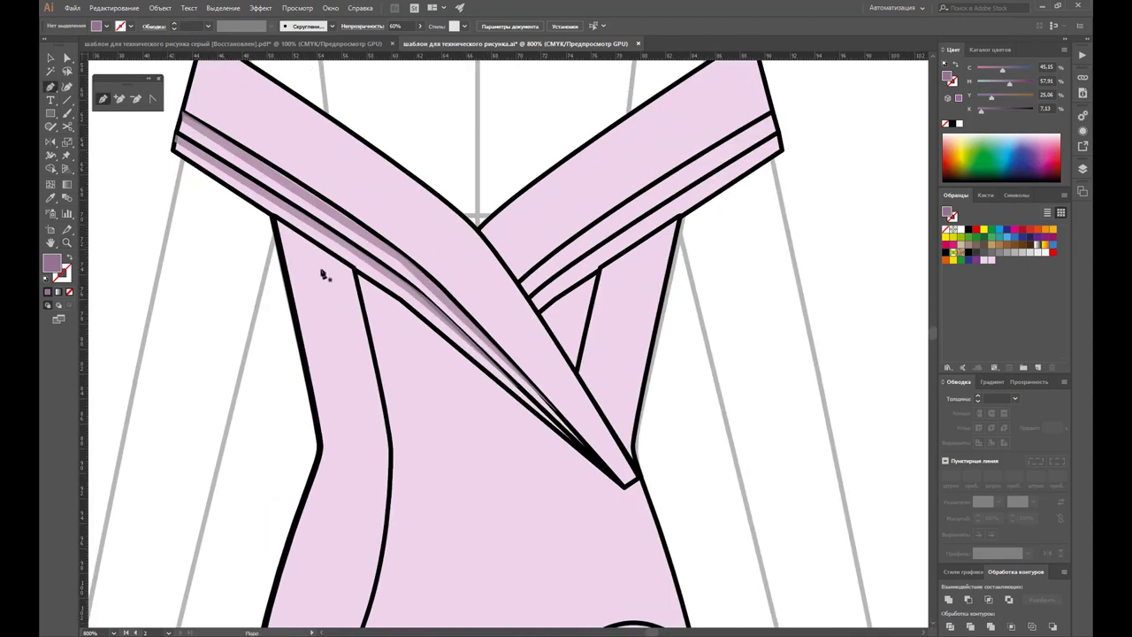
left_click(277, 224)
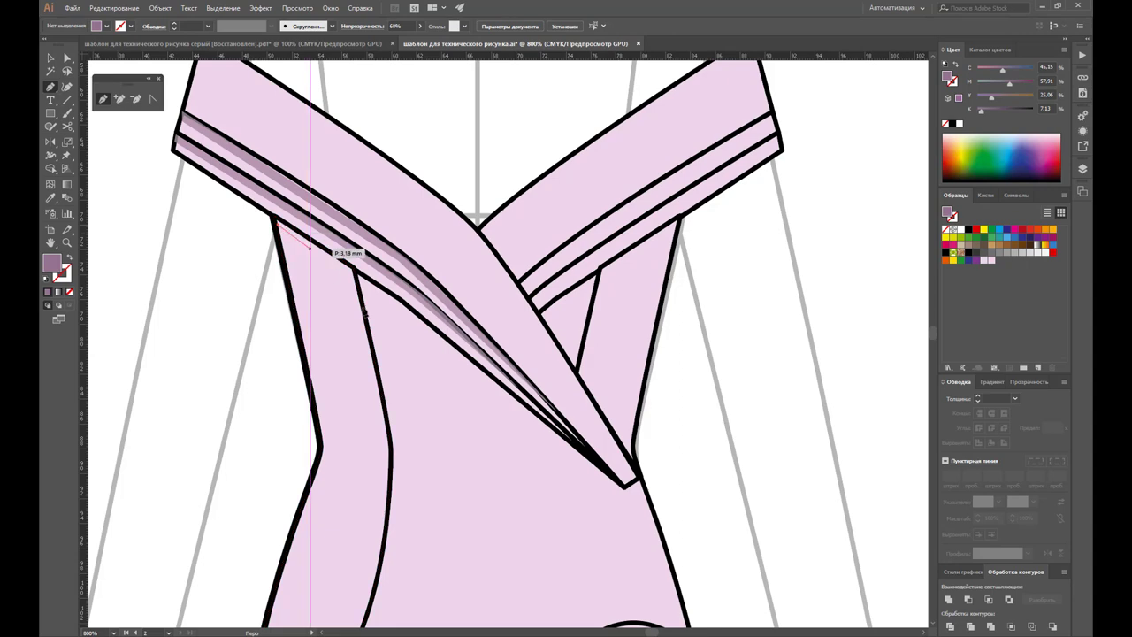
left_click(407, 317)
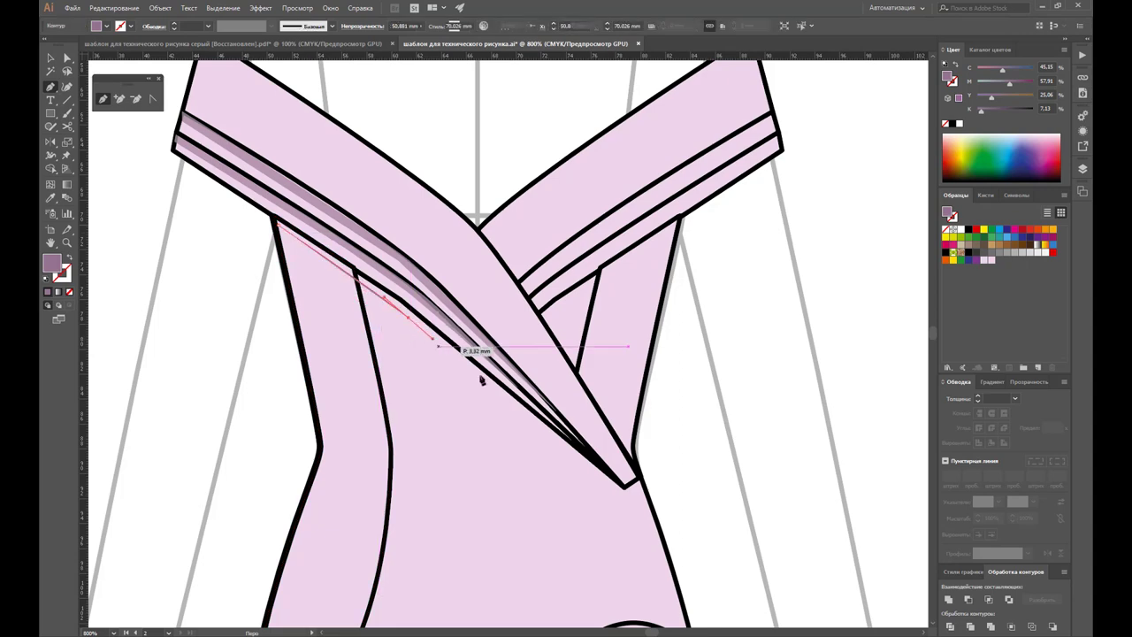
left_click(619, 480)
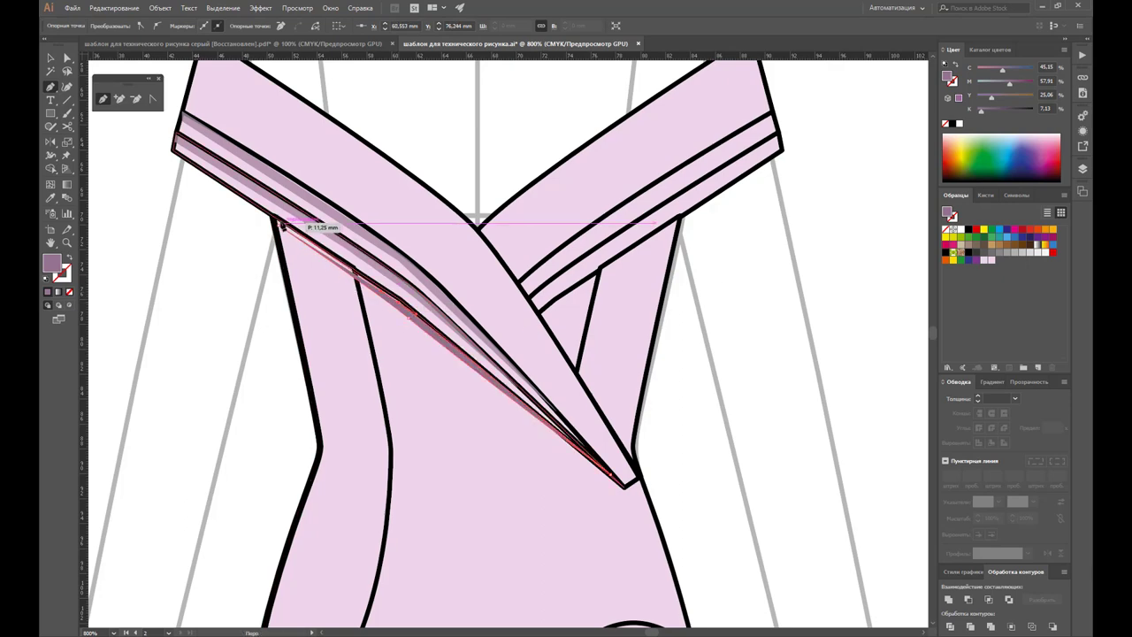
left_click(280, 223)
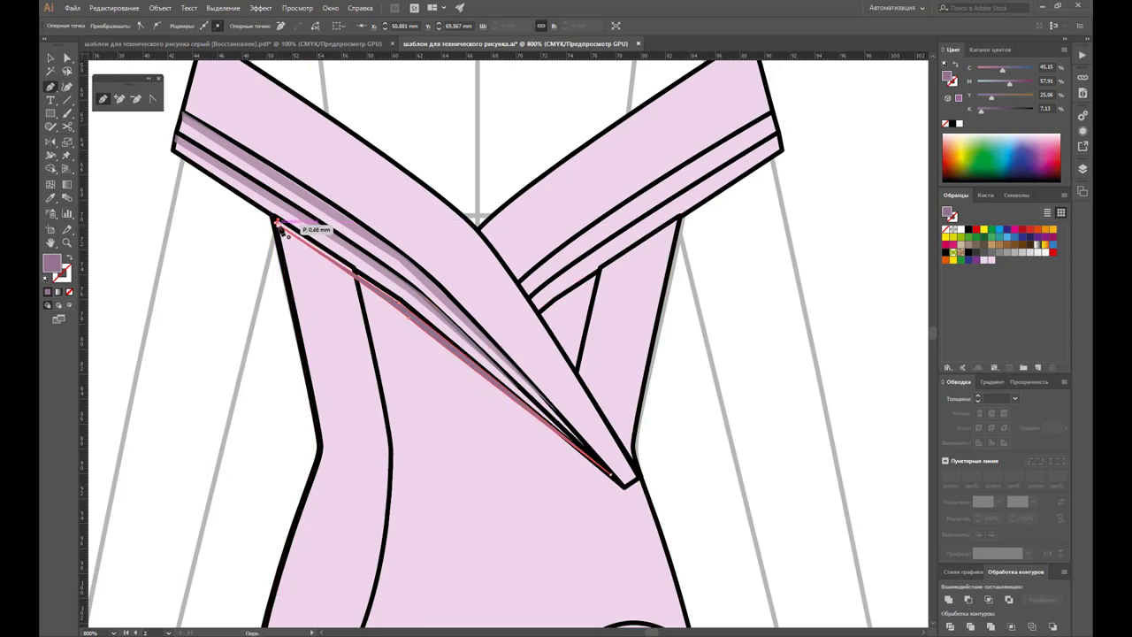
Step: Nudge the shape's corner point down and right, then give it the translucent shadow look
key("ctrl")
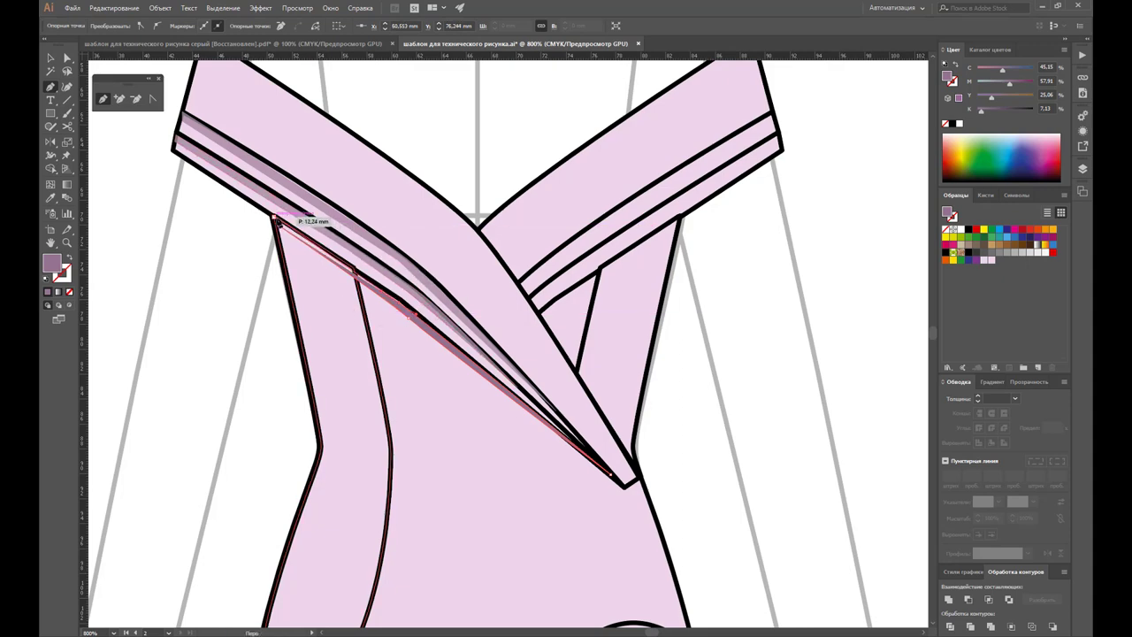
left_click(67, 58)
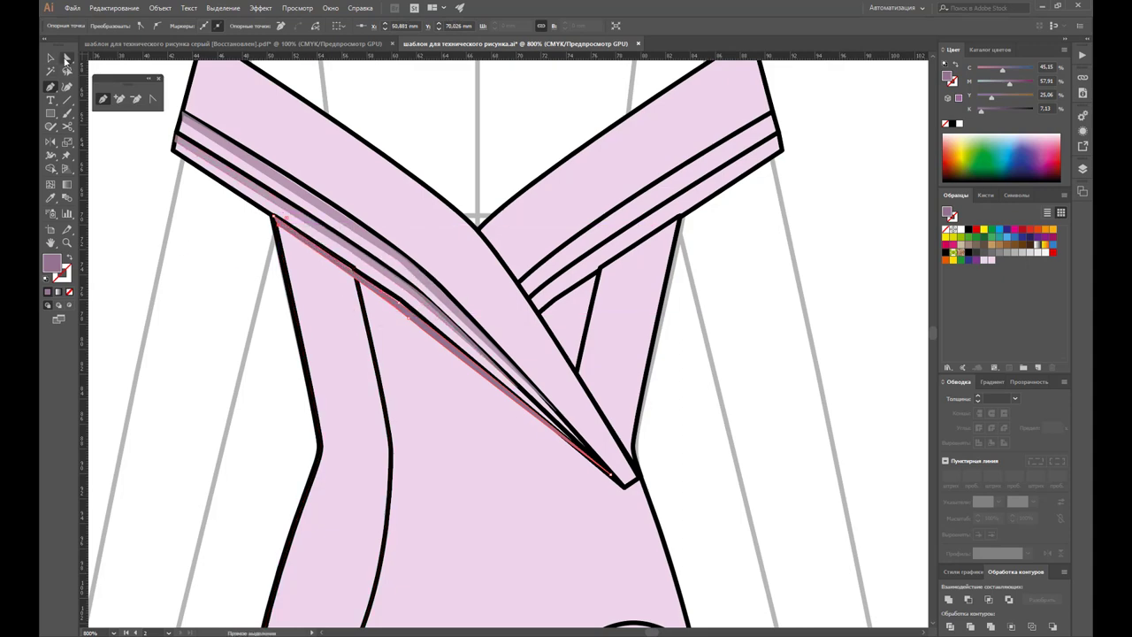
left_click(274, 215)
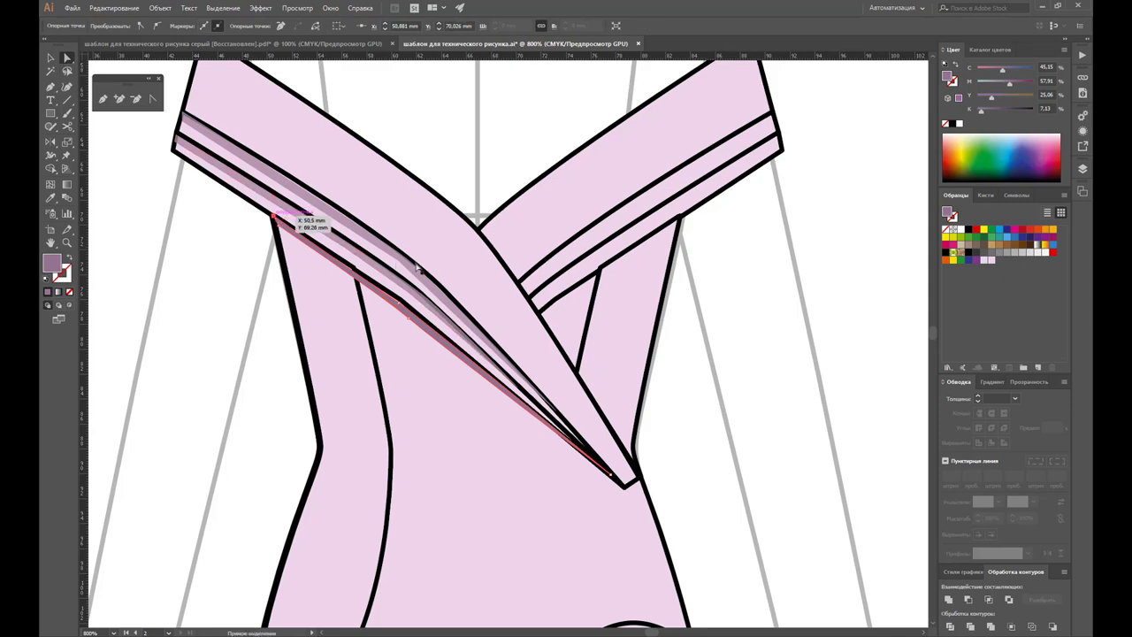
key("Down")
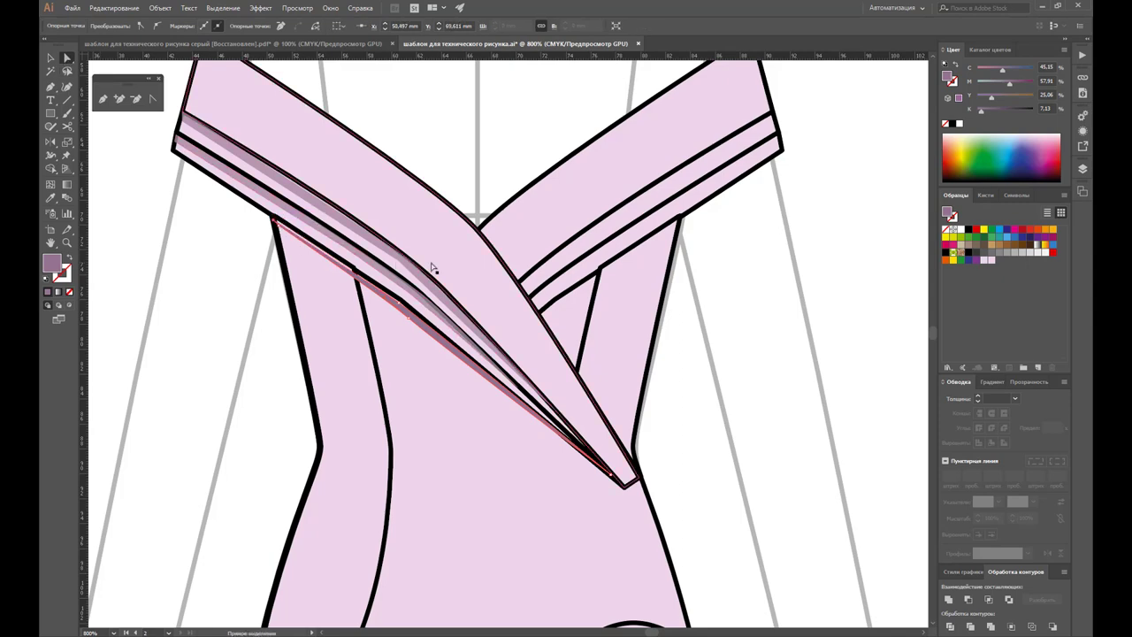
key("Right")
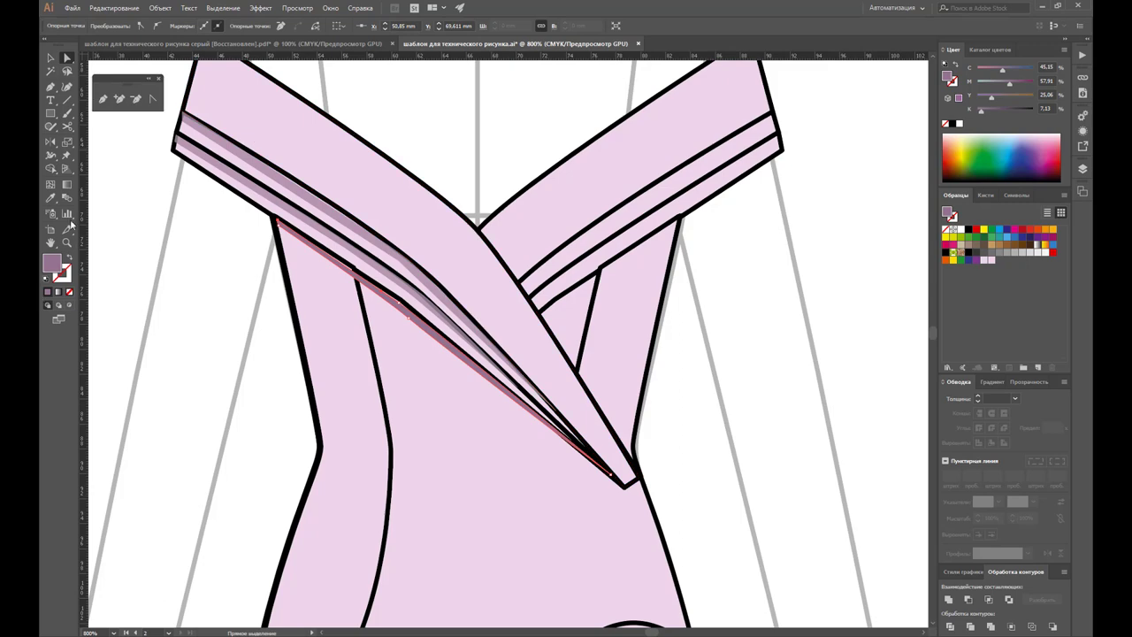
left_click(50, 198)
left_click(241, 153)
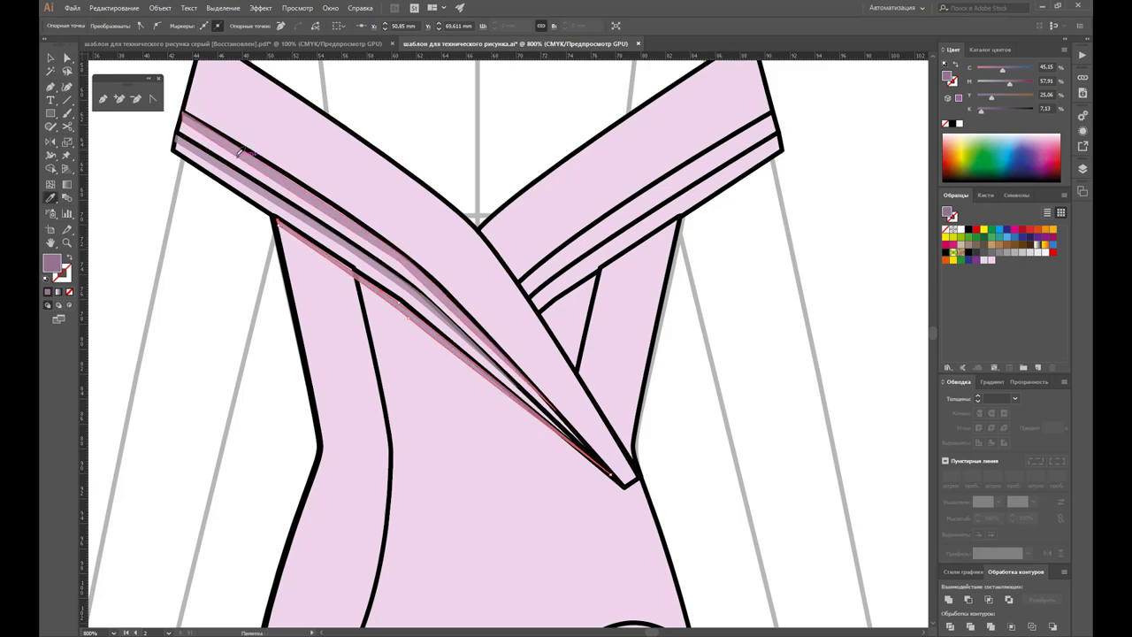
left_click(51, 59)
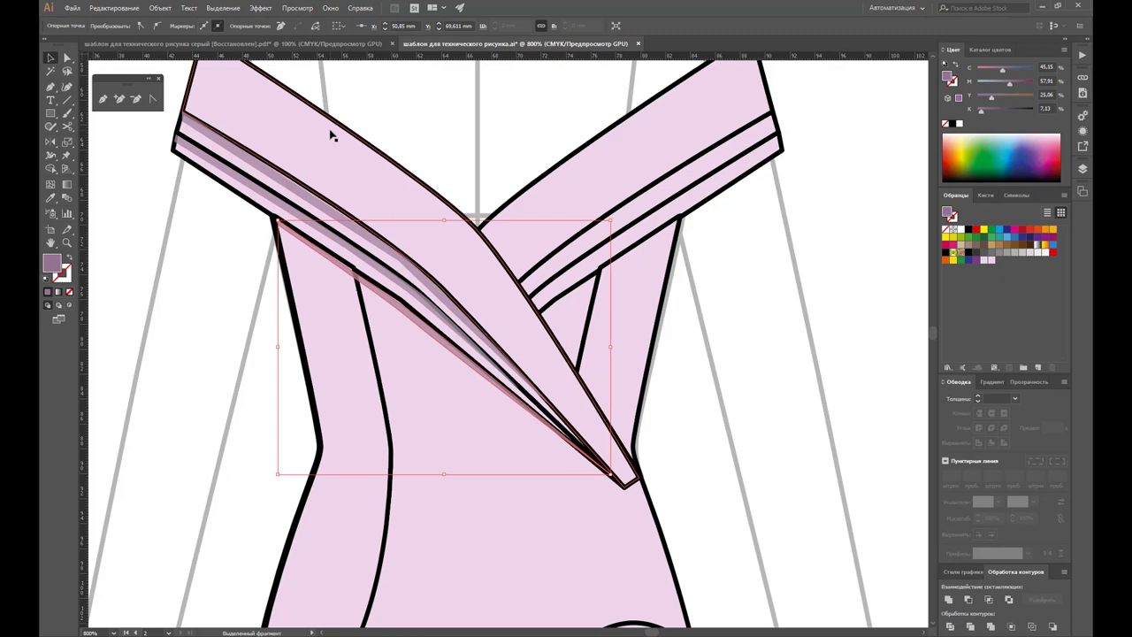
left_click(462, 164)
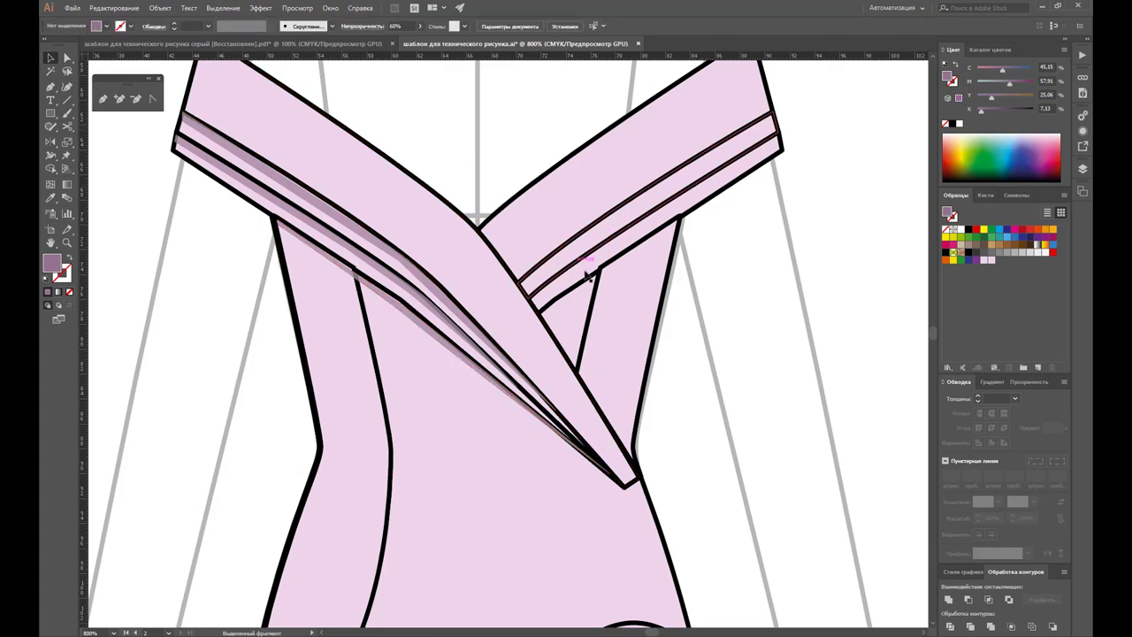
Step: Draw a freehand shadow strip along the right neckline band and reshape one segment
left_click(103, 99)
left_click_drag(777, 121, 633, 200)
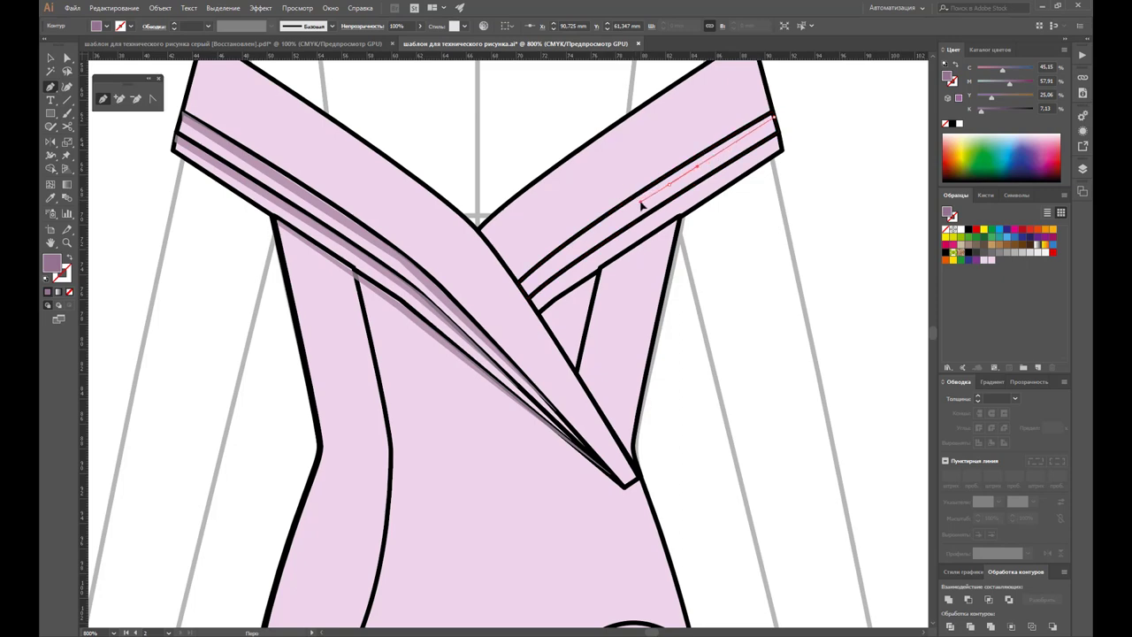
mouse_move(634, 200)
left_mouse_down()
mouse_move(524, 294)
mouse_move(641, 182)
mouse_move(678, 180)
mouse_move(772, 115)
left_mouse_up()
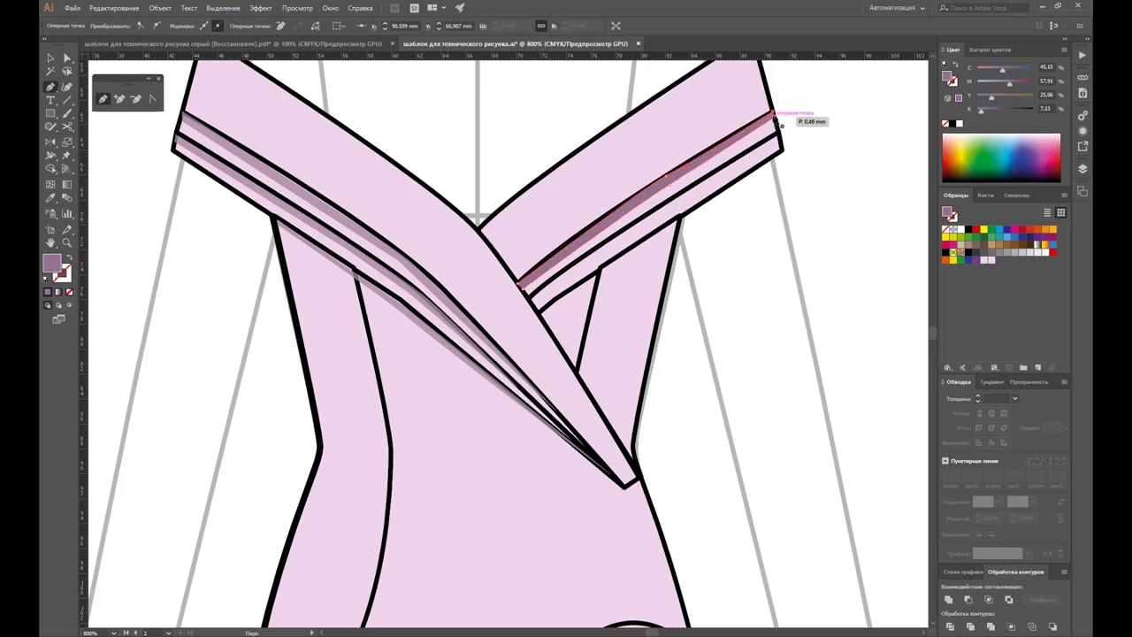
left_click(66, 57)
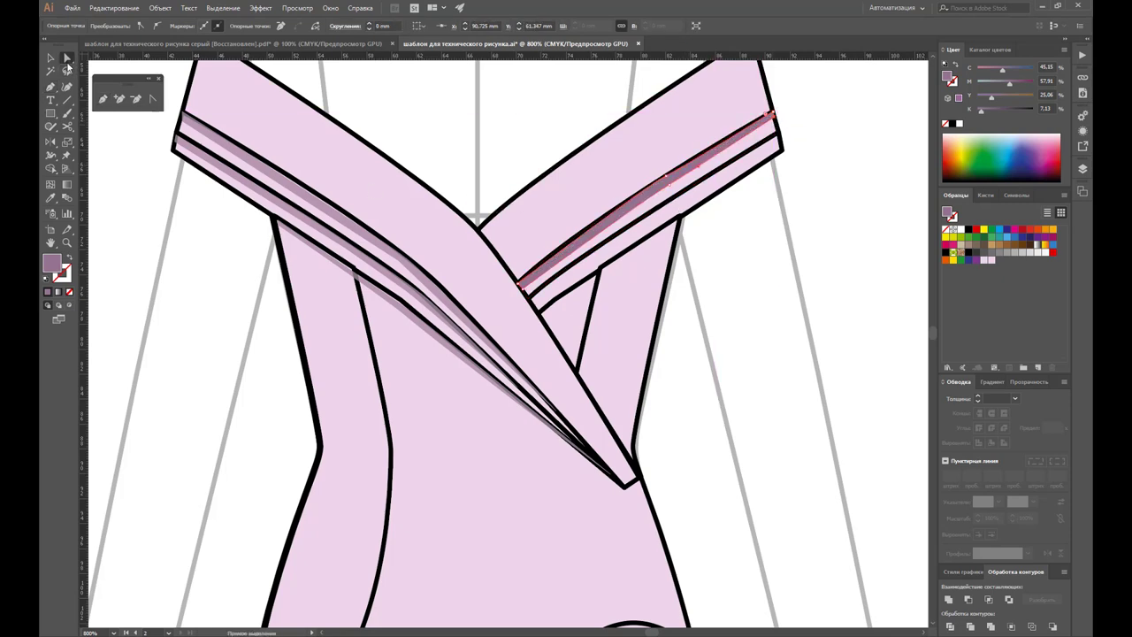
left_click_drag(666, 175, 681, 196)
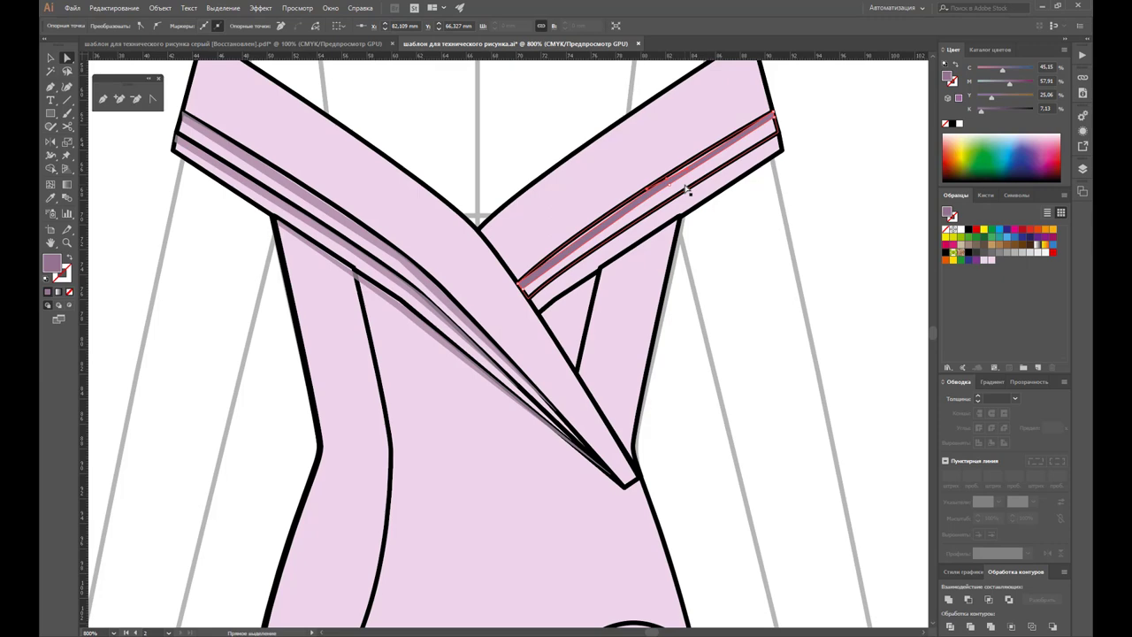
Step: Apply the translucent shadow look to the right strip and deselect it
left_click(50, 200)
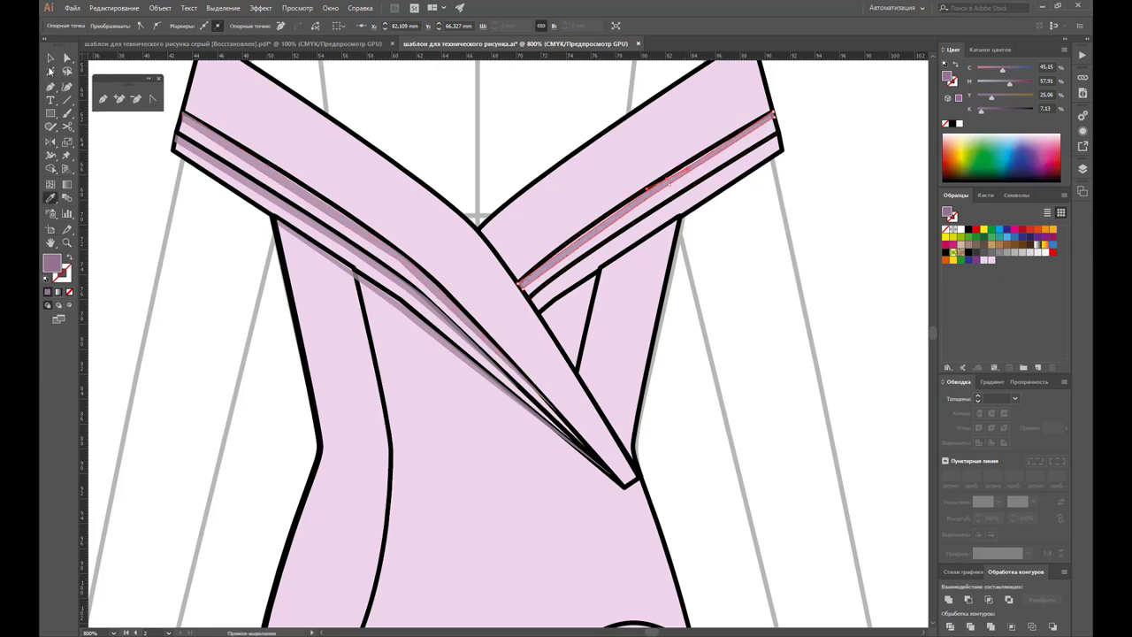
left_click(50, 59)
left_click(745, 263)
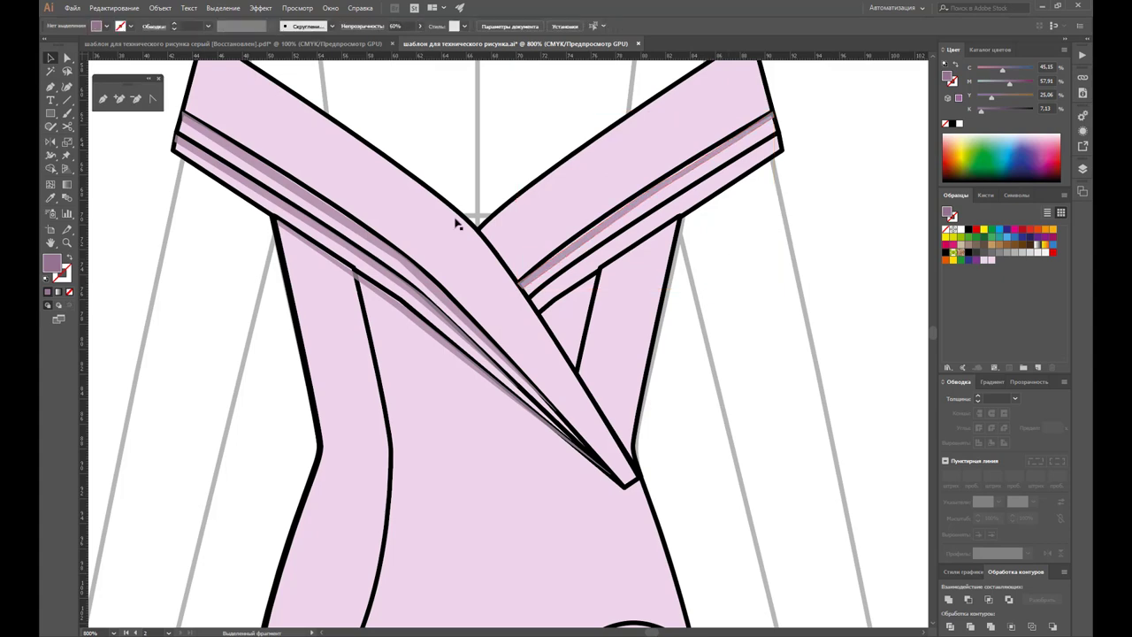
left_click(66, 243)
Step: Zoom in on the right strap and move an anchor of the dark shadow band
left_click(698, 207)
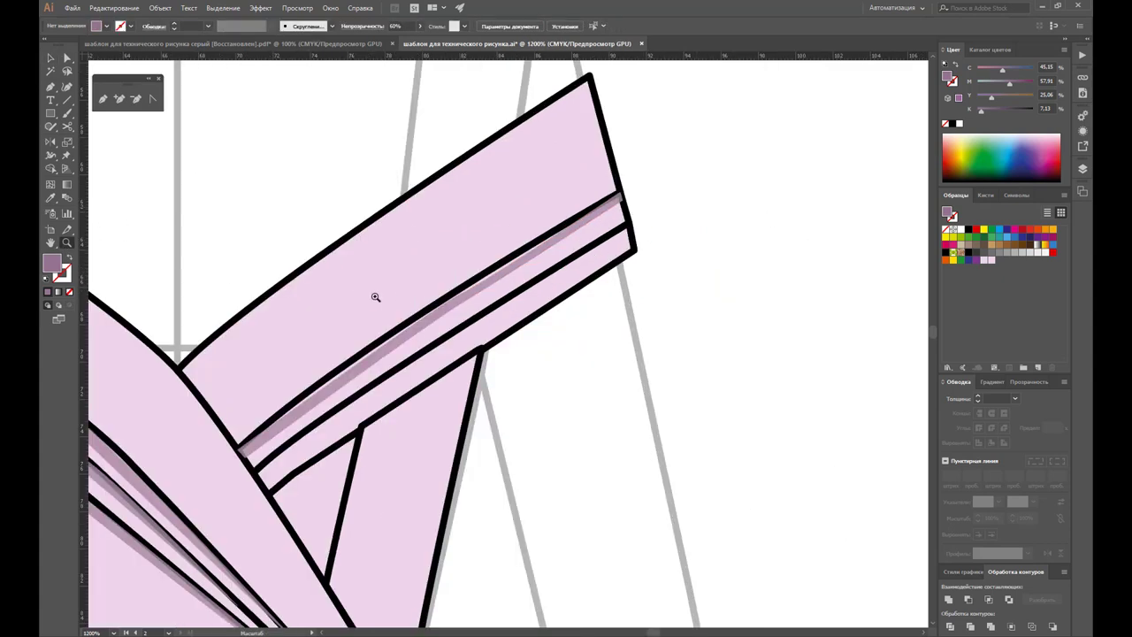
left_click(410, 318)
left_click(67, 57)
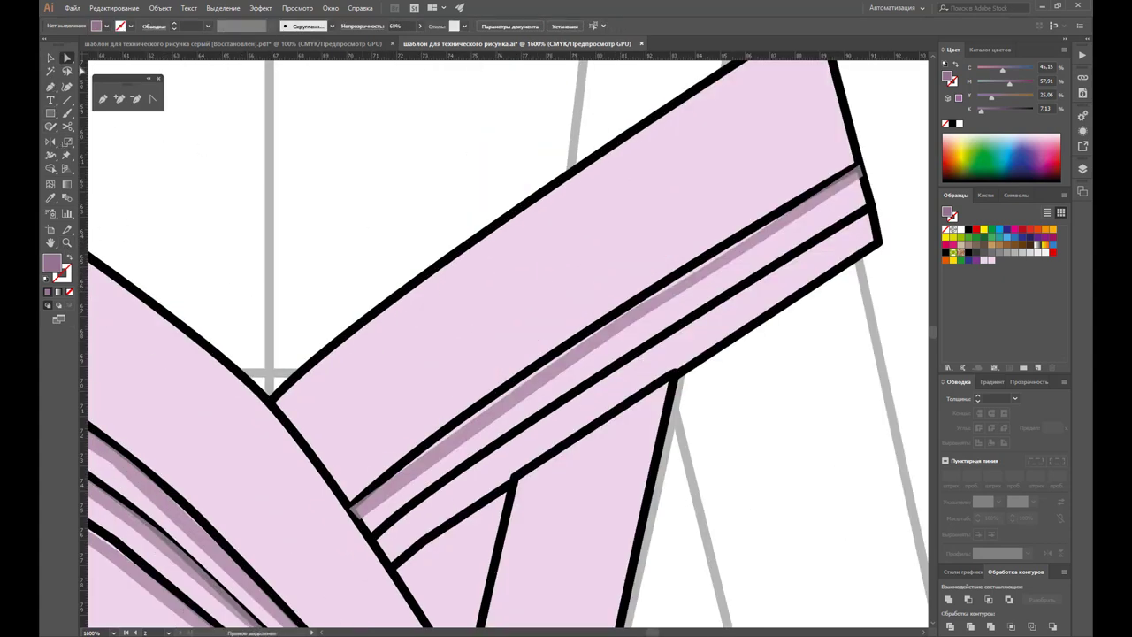
left_click(528, 390)
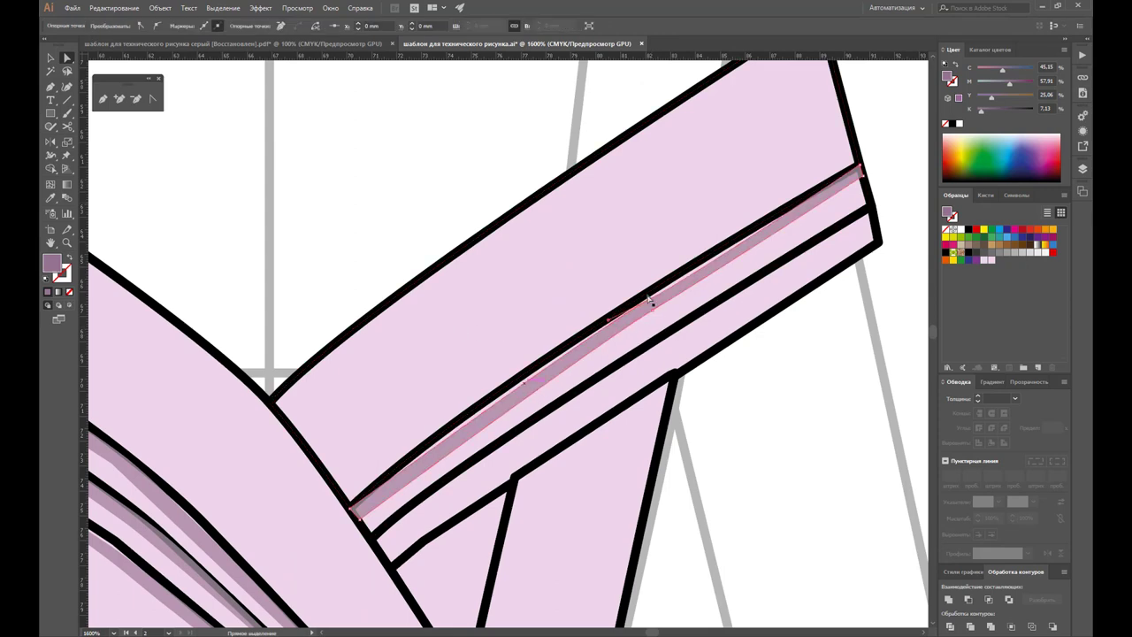
left_click_drag(649, 299, 633, 308)
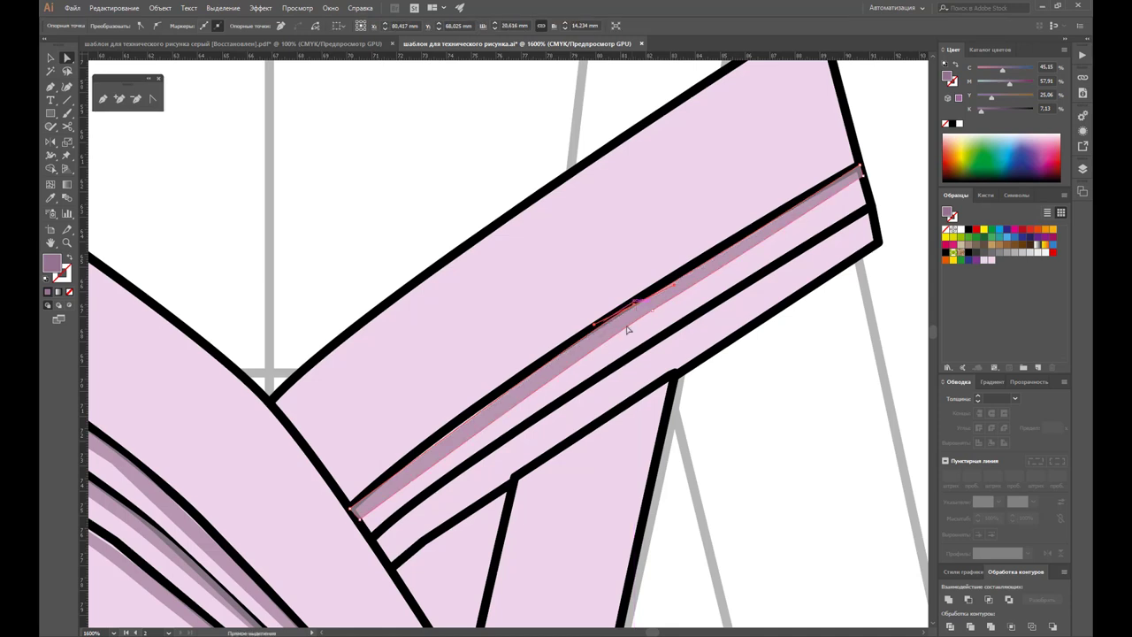
left_click(794, 428)
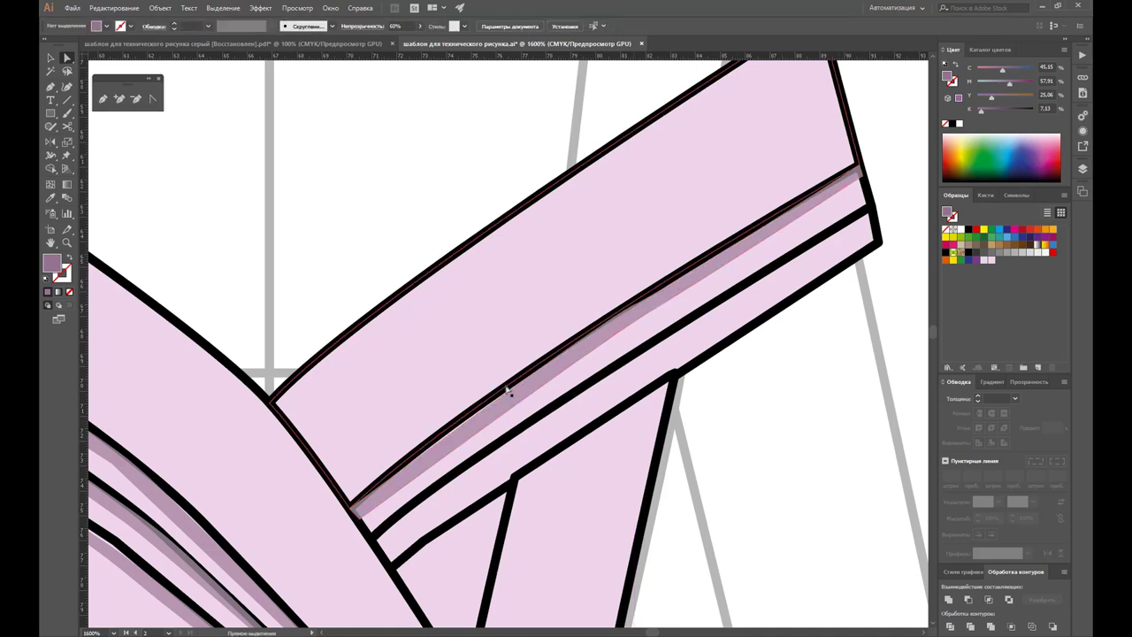
left_click(492, 417)
Step: Add anchor points to the shadow band and nudge one to reshape its curve
left_click(120, 98)
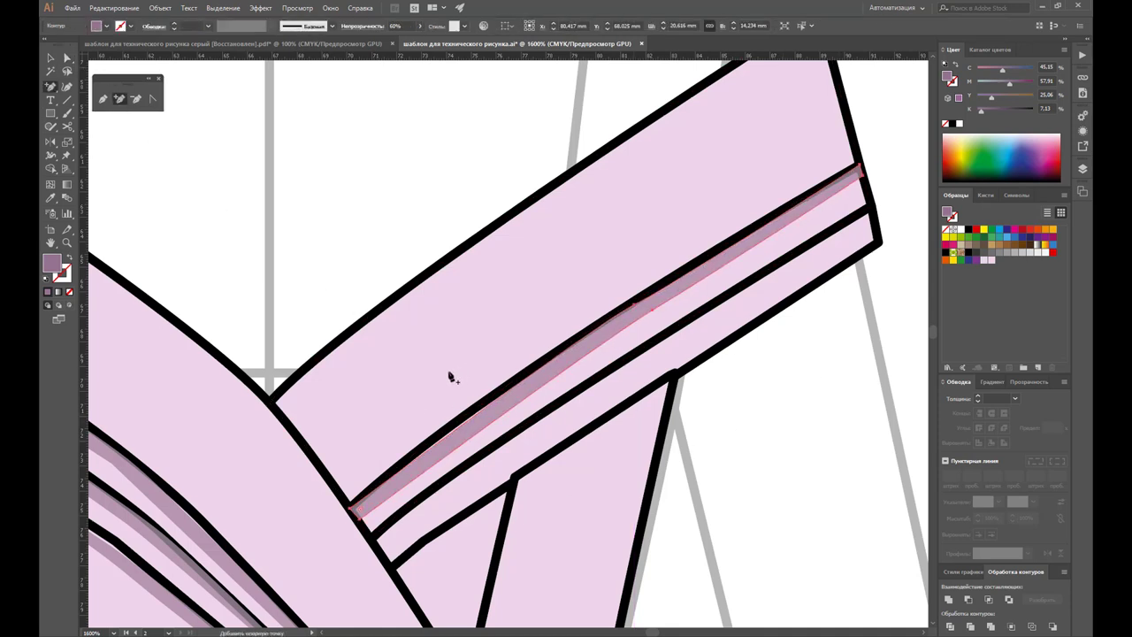
left_click(460, 433)
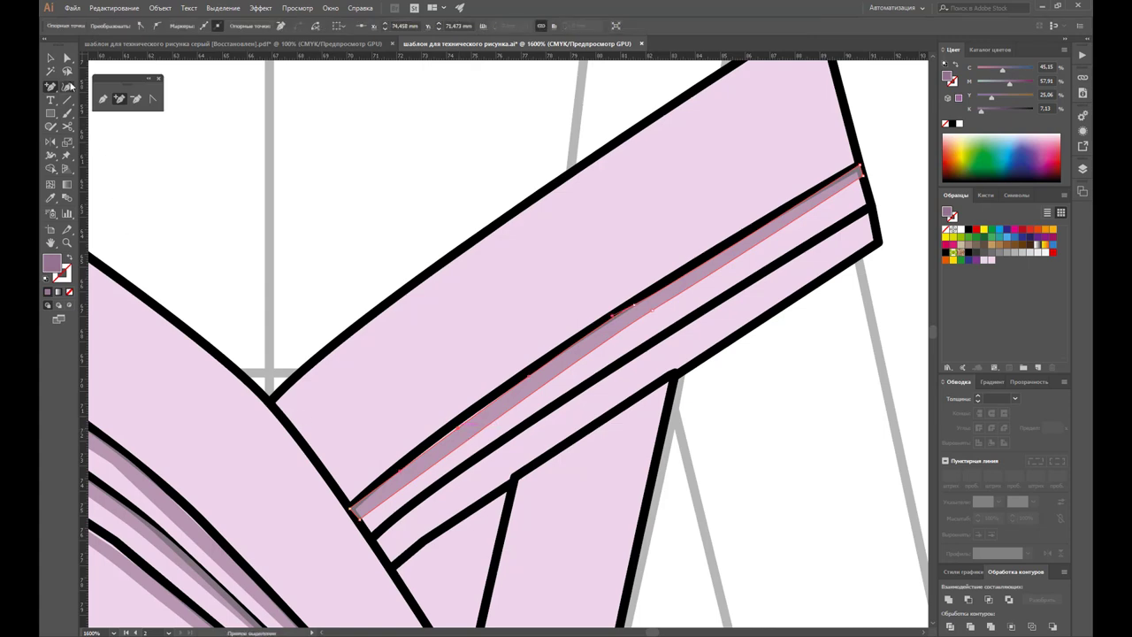
left_click(67, 59)
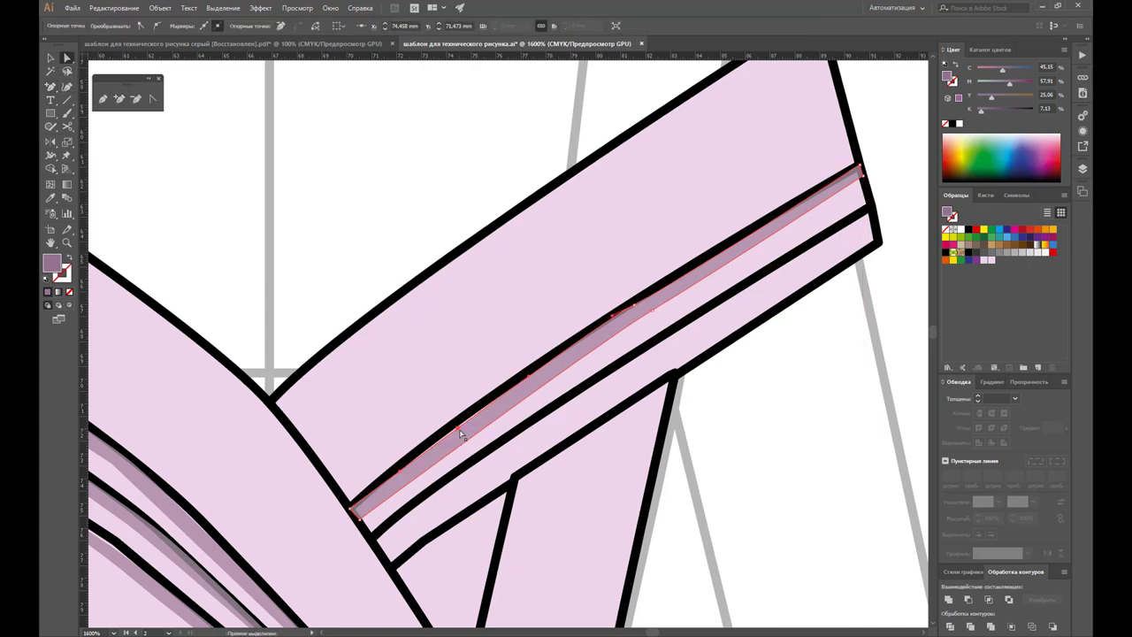
left_click_drag(459, 431, 458, 431)
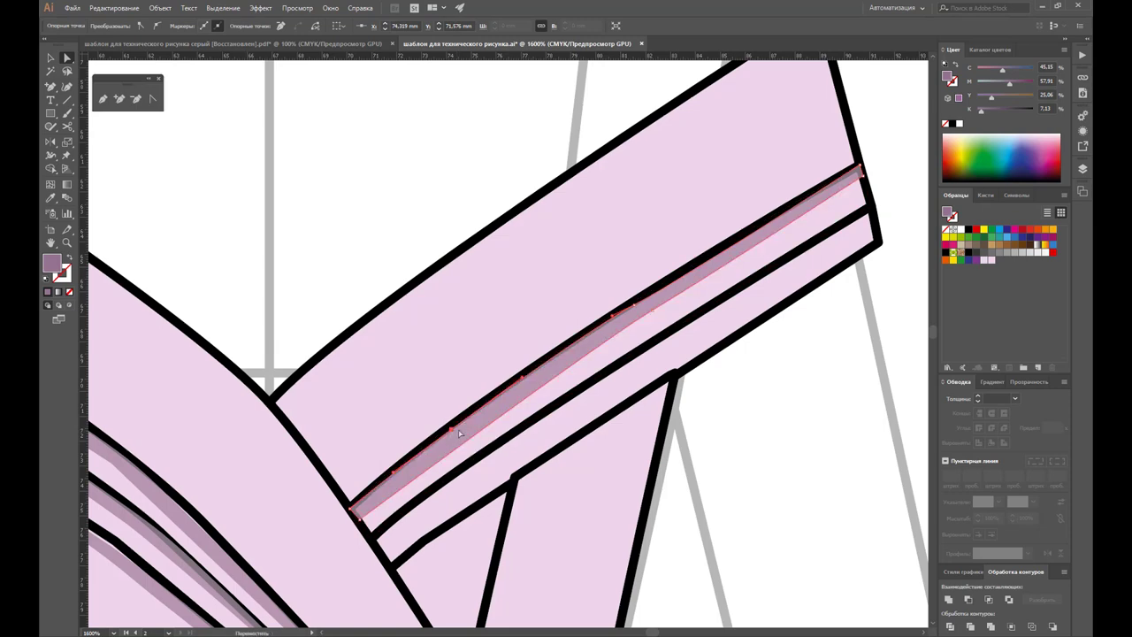
left_click(758, 454)
Step: Adjust the shadow band's lower-left and upper-right end points and middle curve
left_click(103, 98)
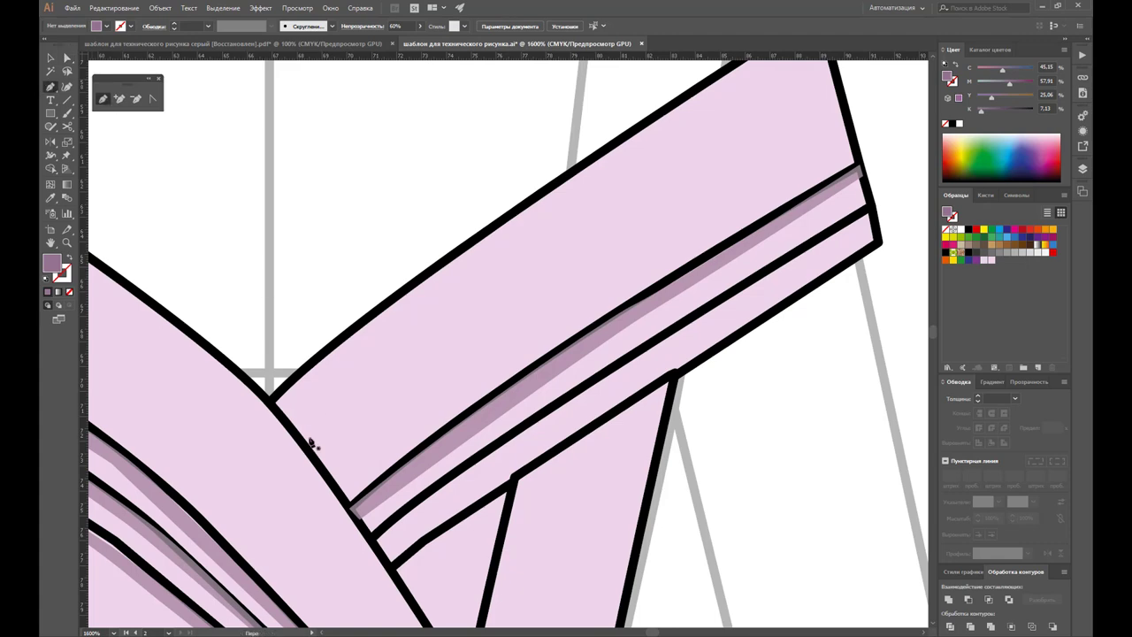
left_click(67, 57)
left_click(358, 506)
left_click_drag(353, 511, 360, 520)
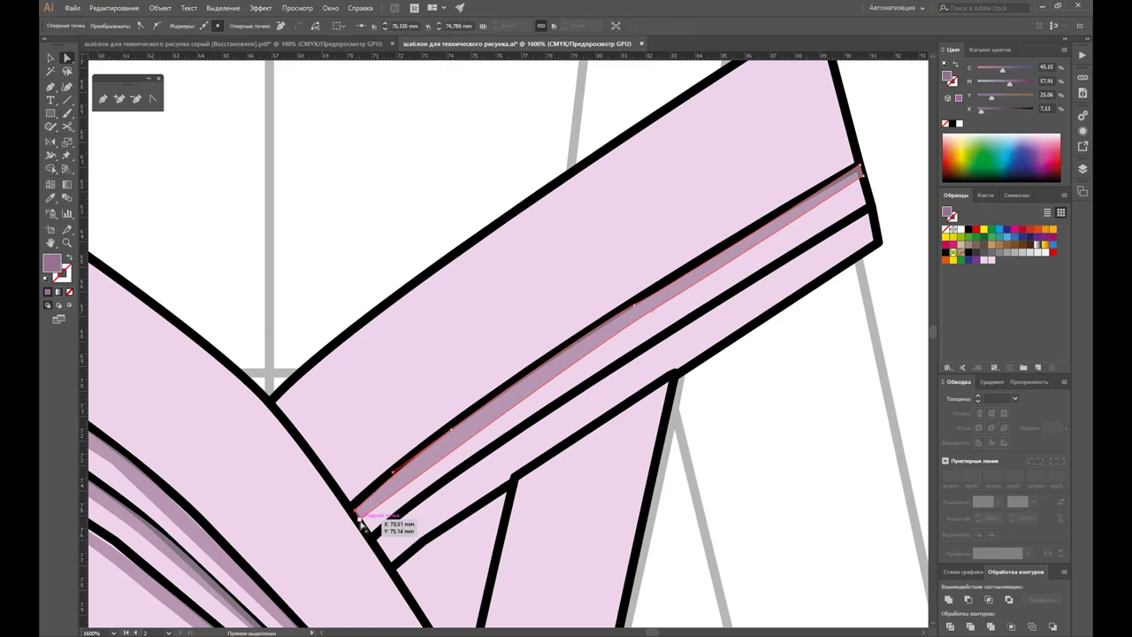
left_click_drag(859, 171, 859, 177)
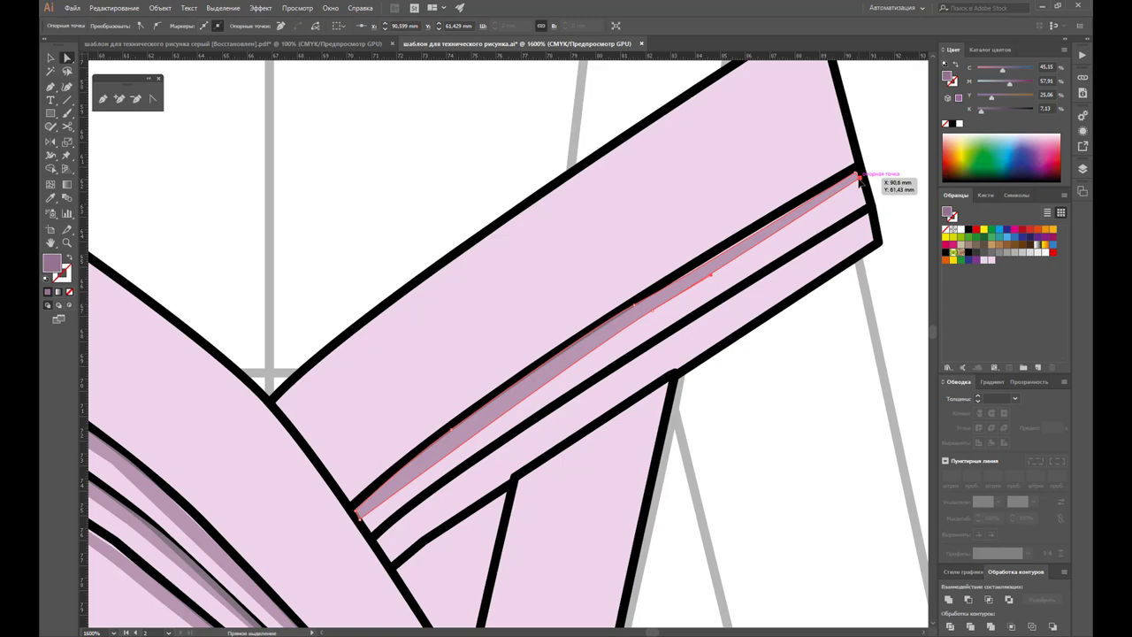
left_click(634, 307)
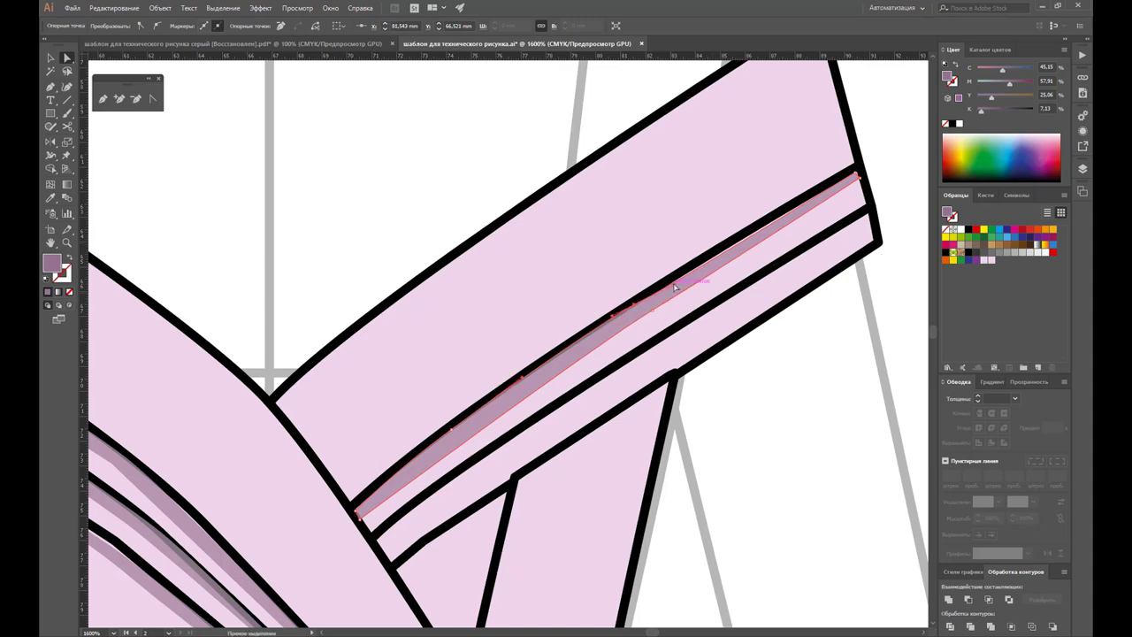
left_click(890, 287)
scroll(751, 256, "down", 2)
scroll(748, 254, "down", 1)
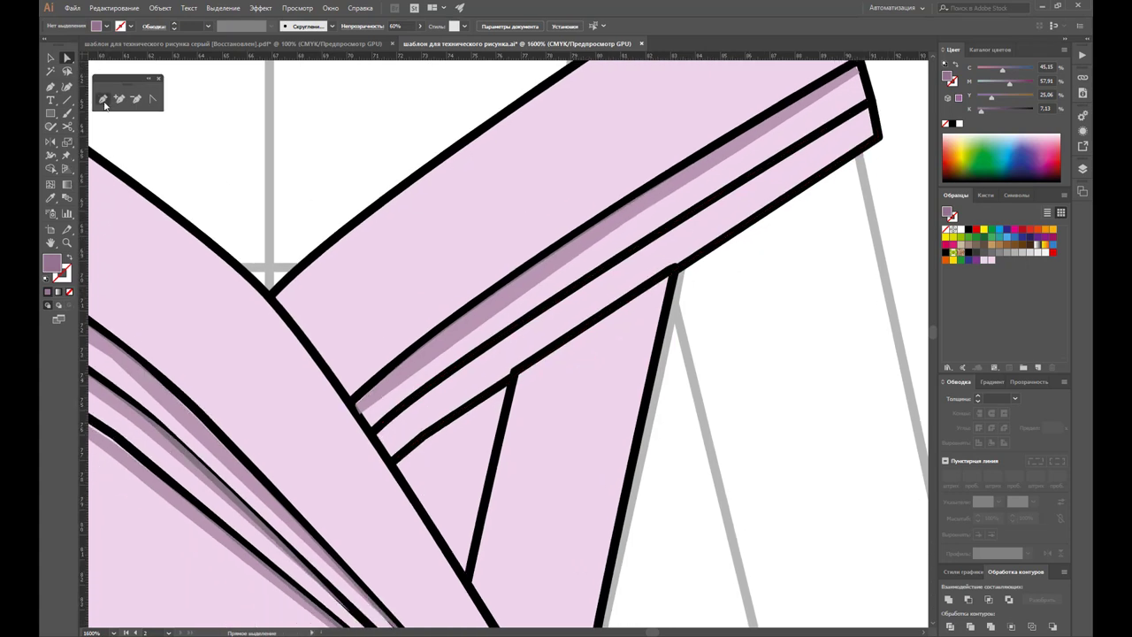
Step: Draw a closed shadow shape along the strap's lower stripe to its upper-right end
key("p")
mouse_move(427, 414)
left_mouse_down()
mouse_move(495, 389)
mouse_move(497, 354)
left_mouse_up()
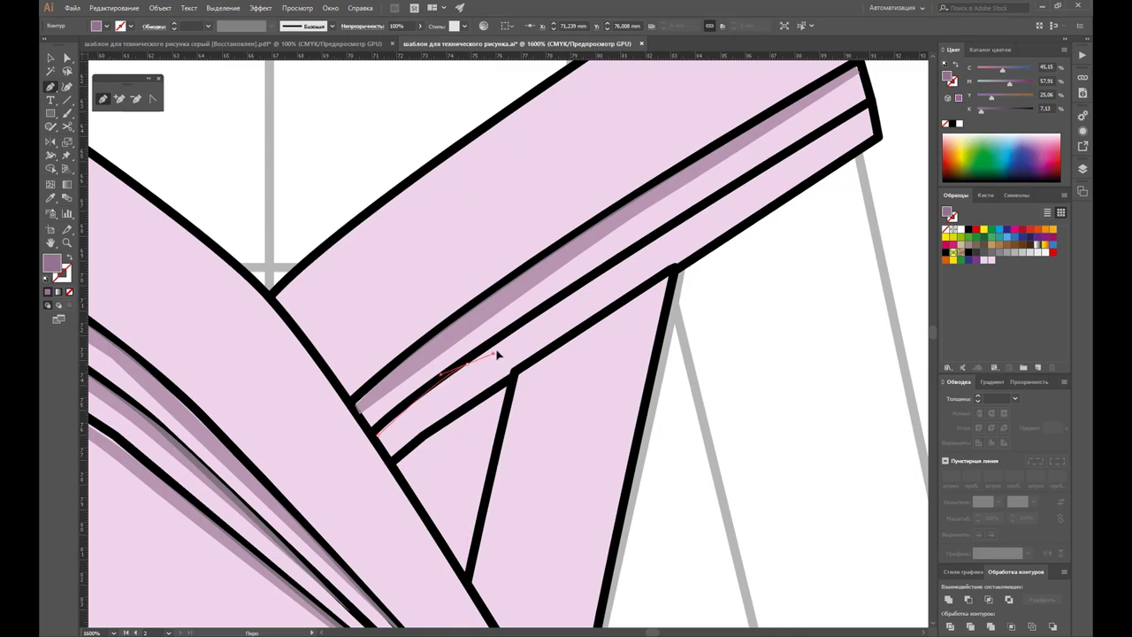
left_click(522, 332)
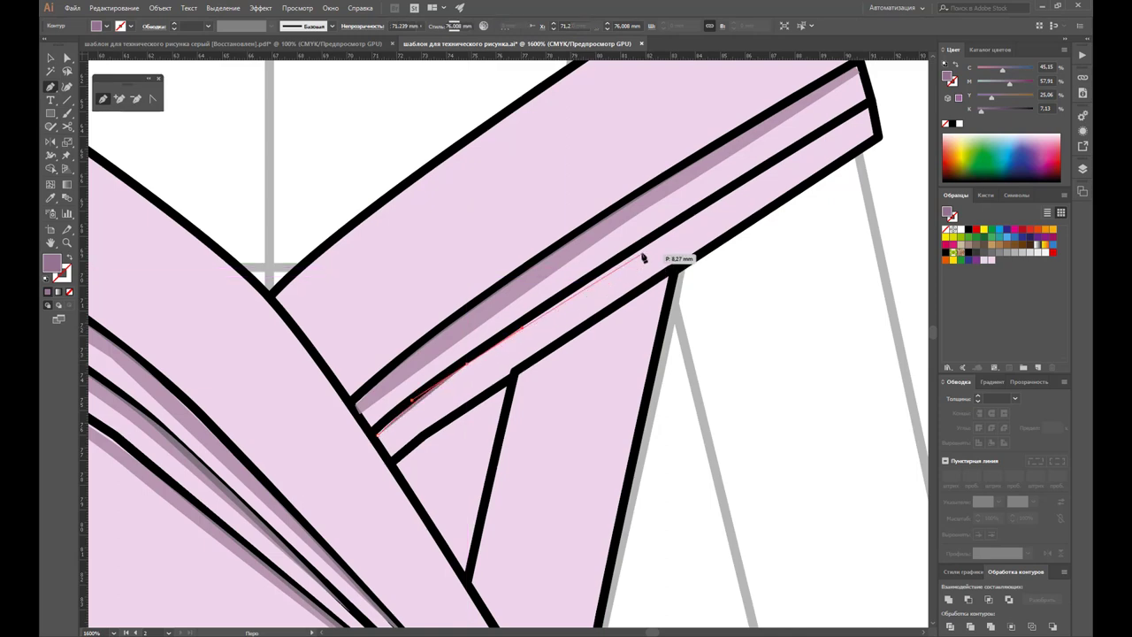
left_click_drag(647, 250, 648, 252)
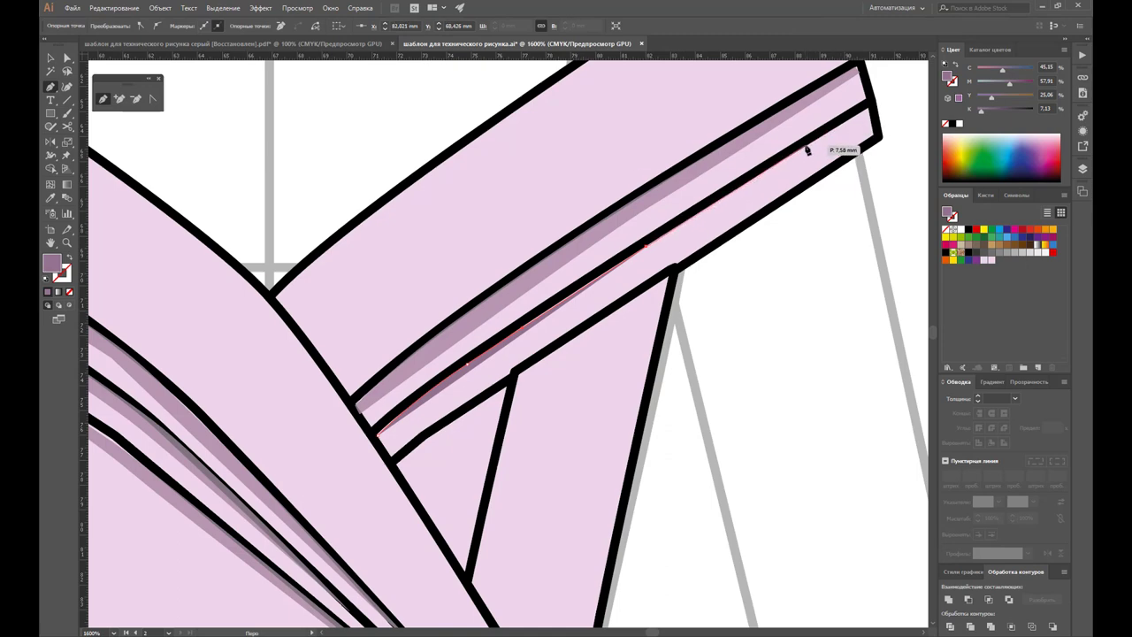
left_click_drag(807, 143, 833, 131)
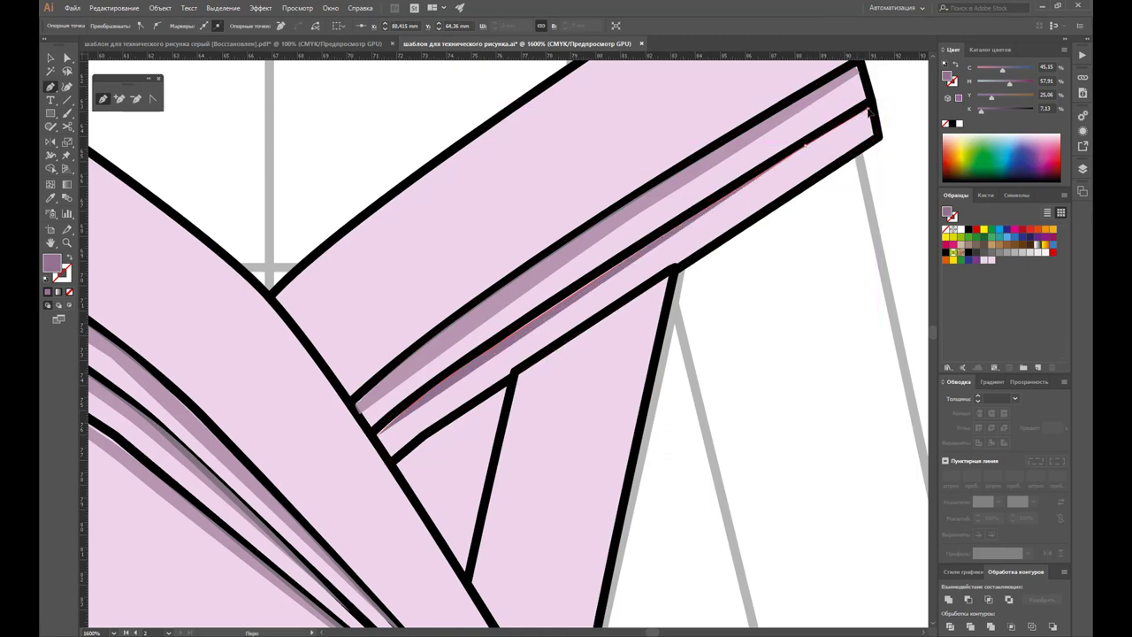
left_click(868, 117)
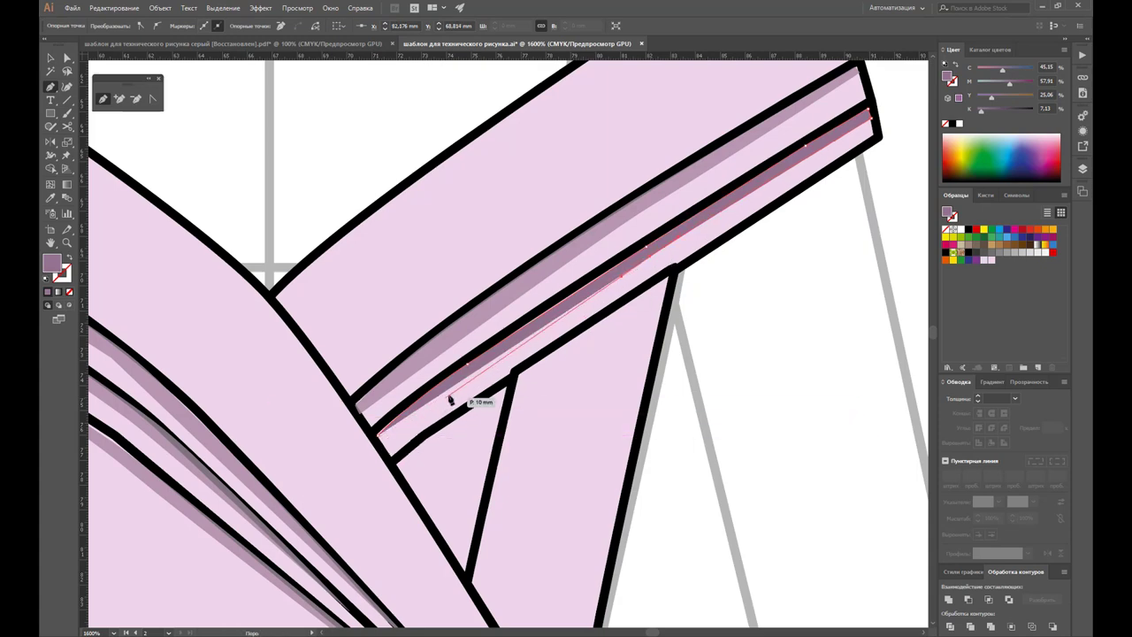
left_click(378, 435)
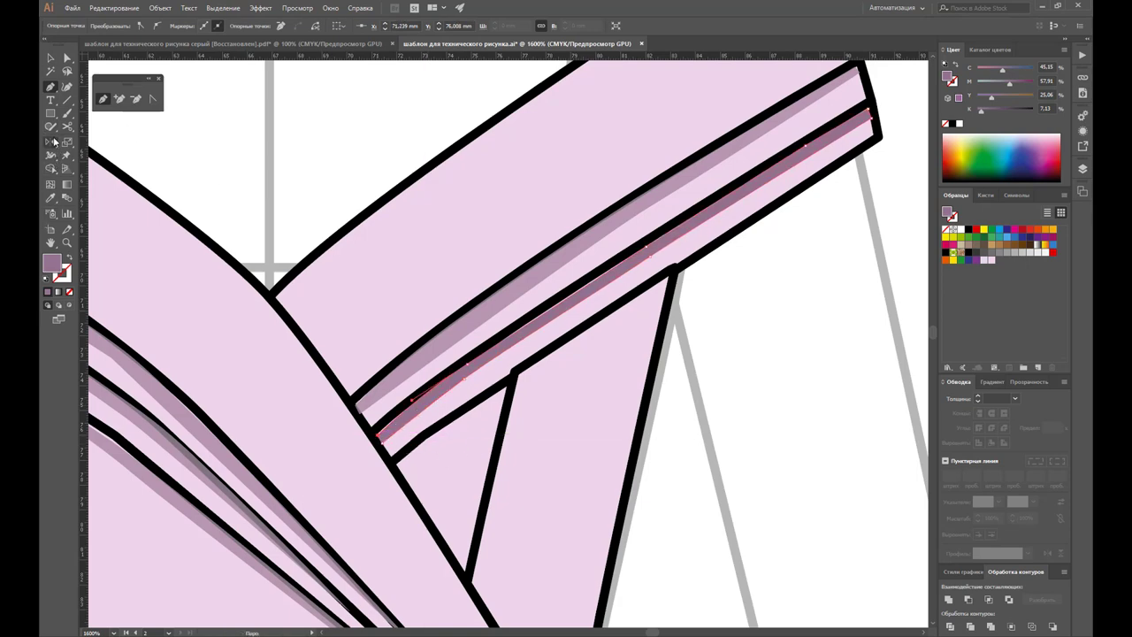
Step: Copy the translucent shadow style onto the new stripe shadow
left_click(50, 197)
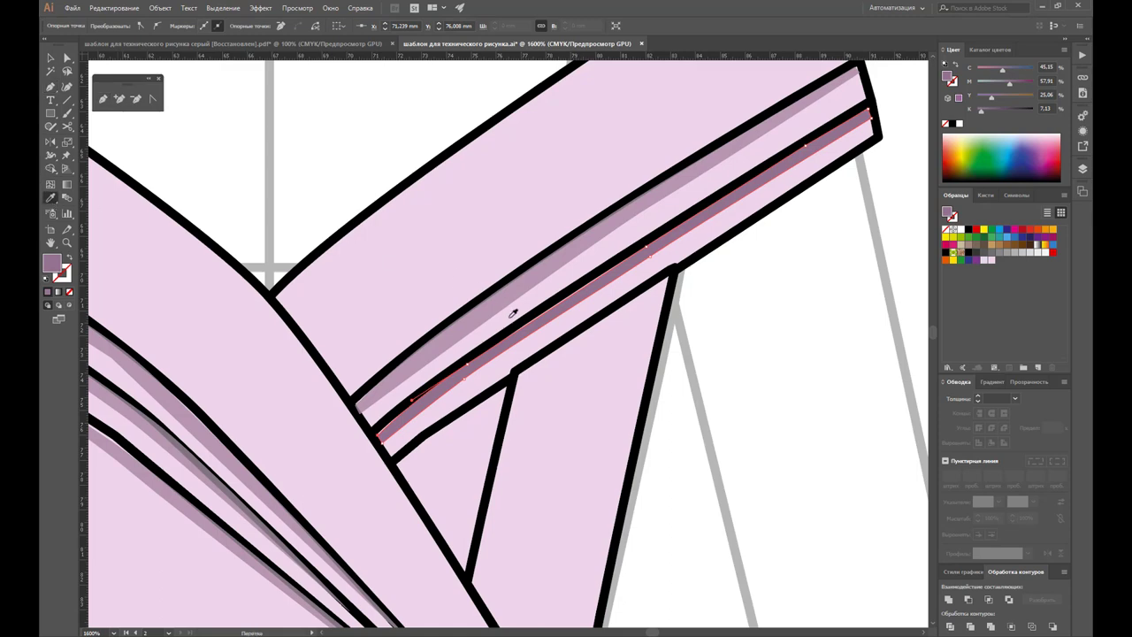
left_click(492, 301)
scroll(583, 255, "down", 1)
scroll(583, 255, "down", 3)
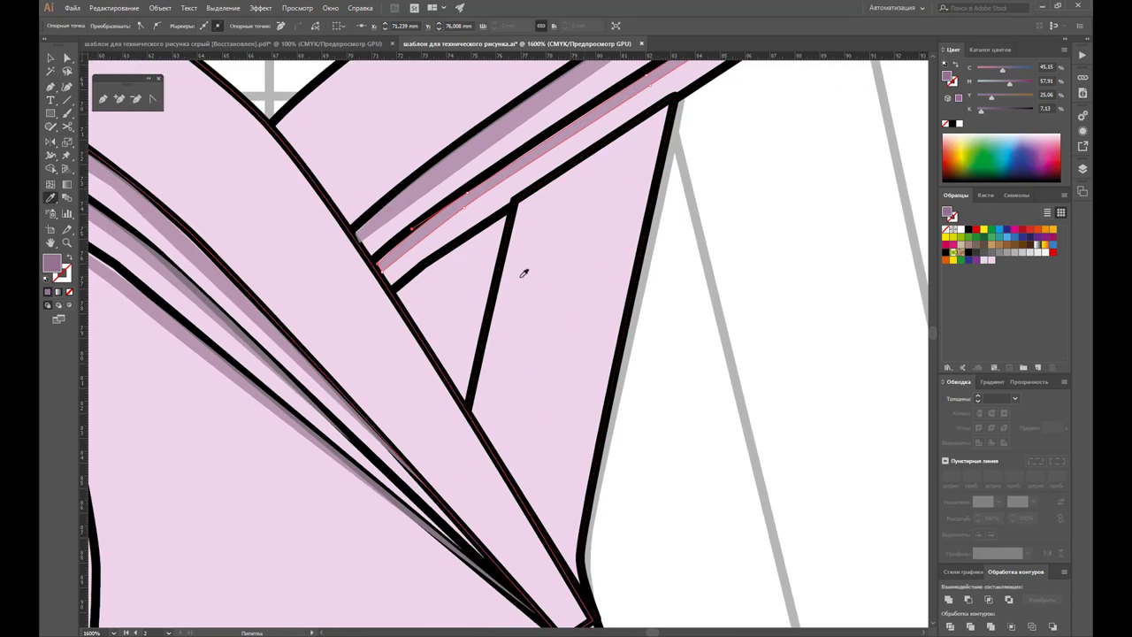
left_click(66, 57)
Step: Send the large pink bodice shape behind the stripe shadows
left_click(51, 59)
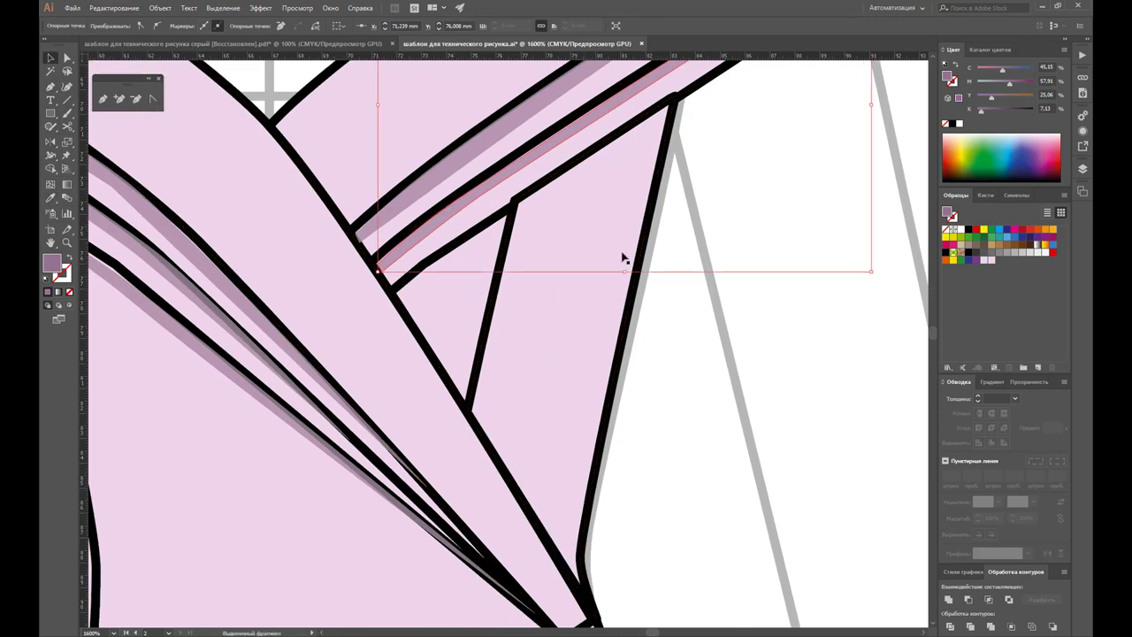
left_click(480, 266)
left_click(449, 293)
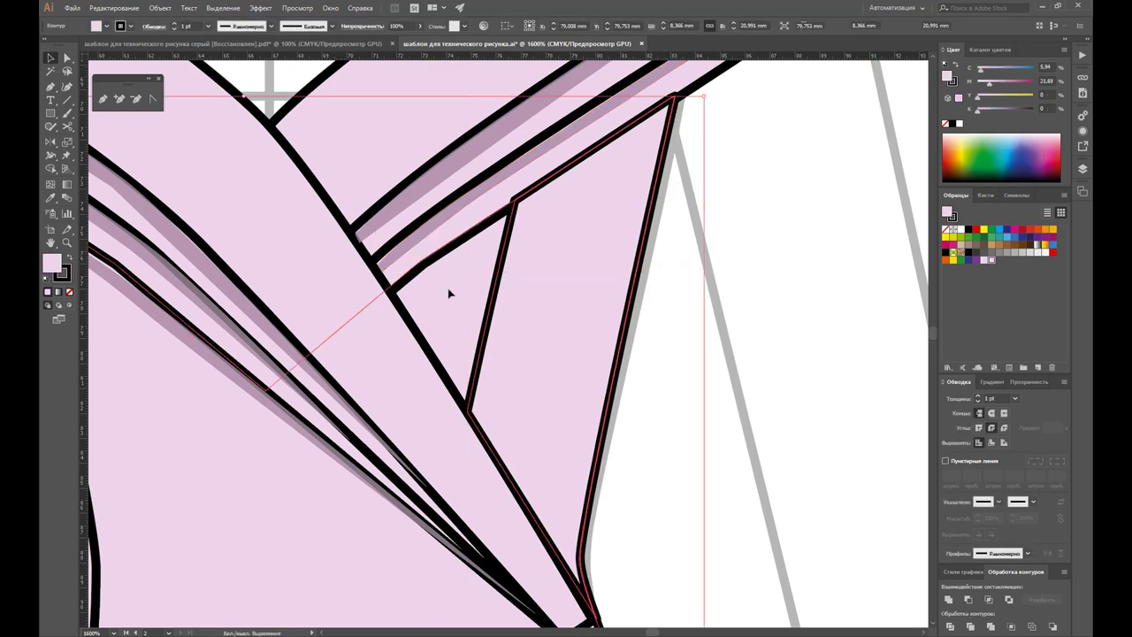
right_click(448, 294)
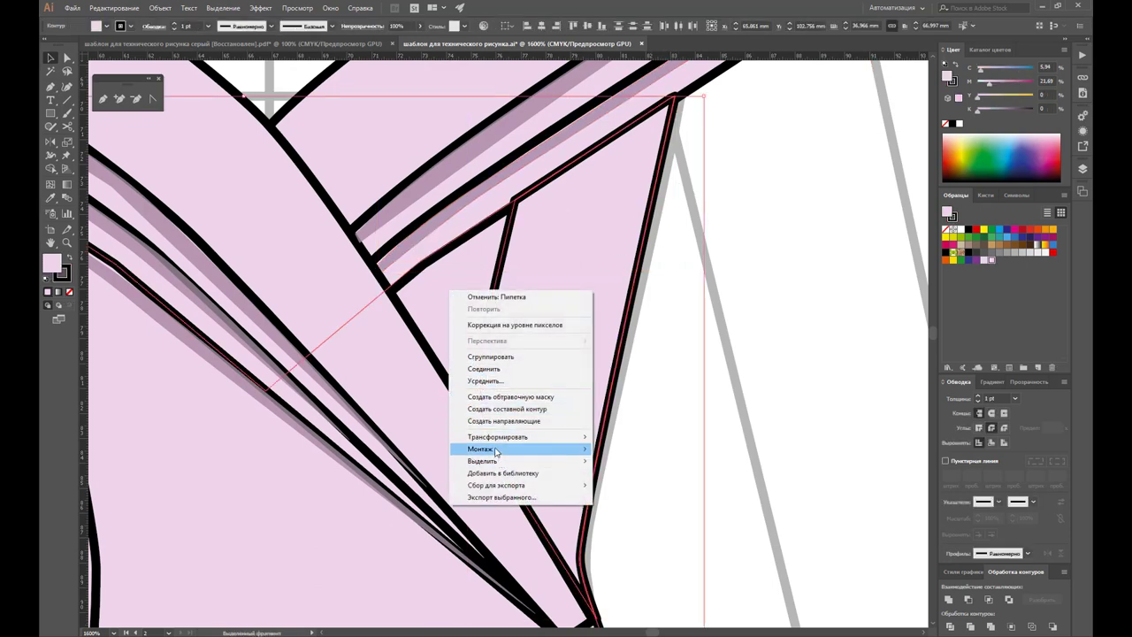
mouse_move(480, 448)
left_click(633, 485)
left_click(678, 455)
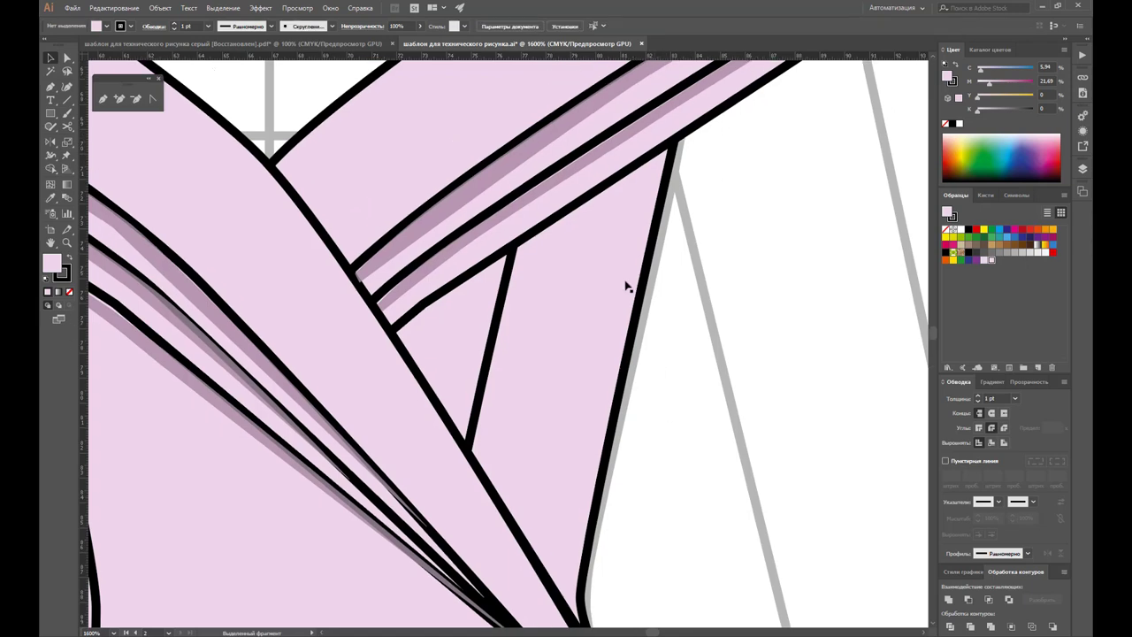
Step: Draw a closed shadow shape along the stripe edge under the strap
left_click(122, 95)
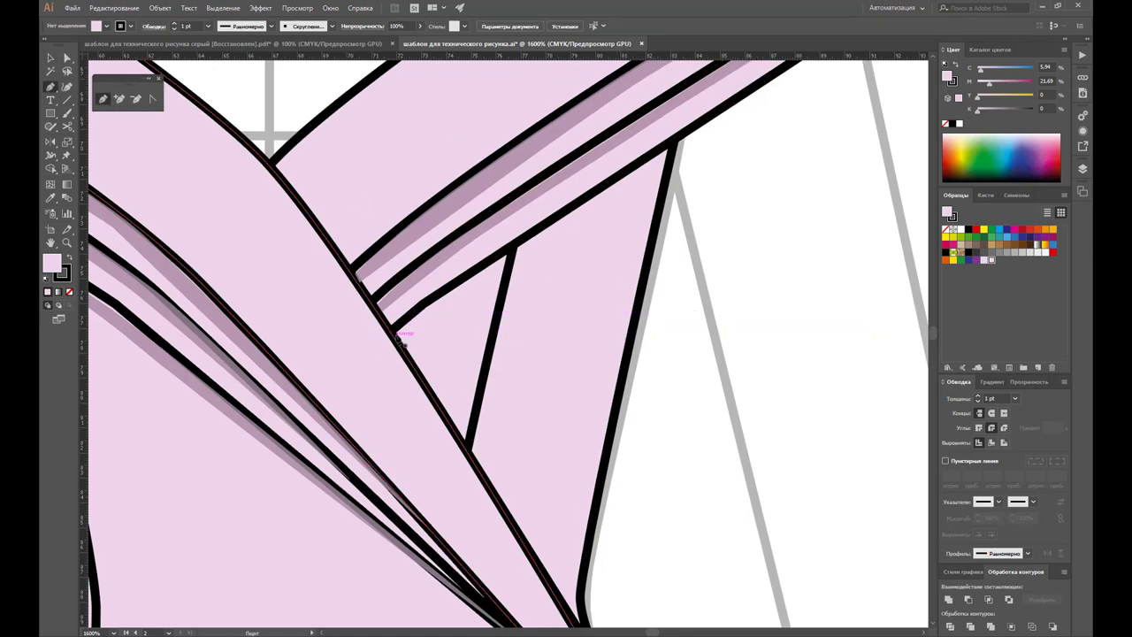
left_click(396, 334)
left_click(428, 308)
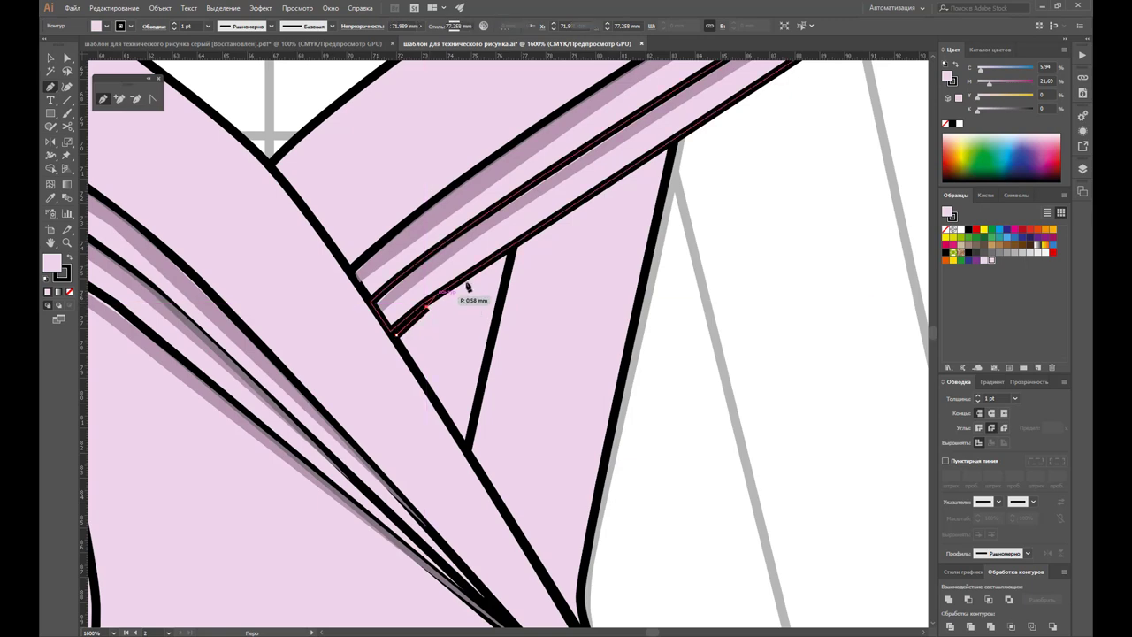
left_click(545, 229)
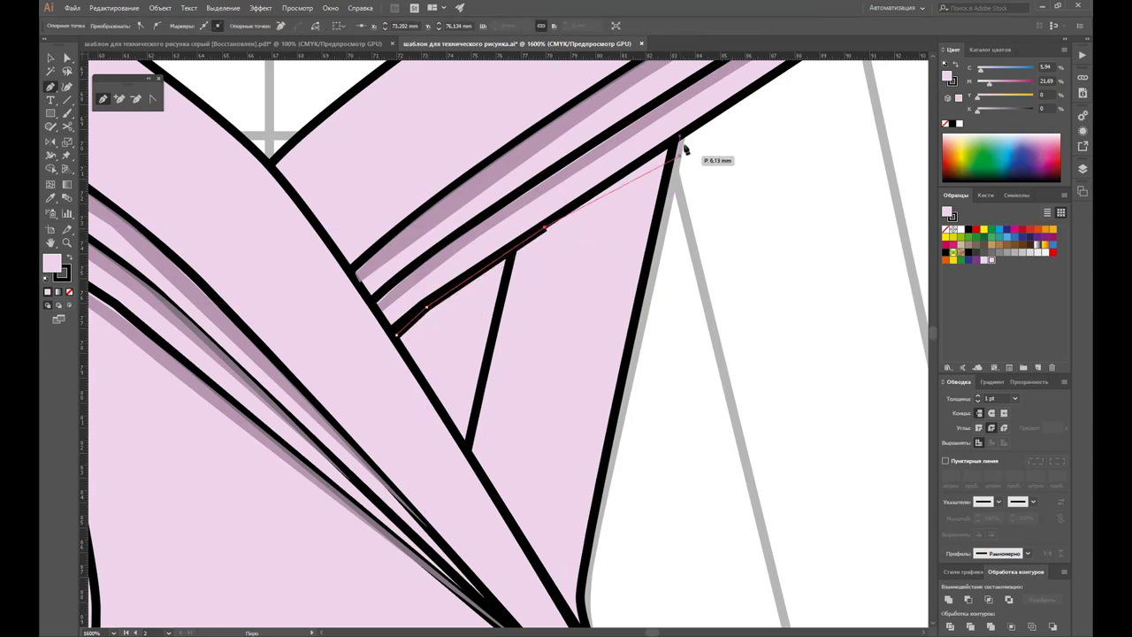
left_click(668, 148)
left_click(663, 175)
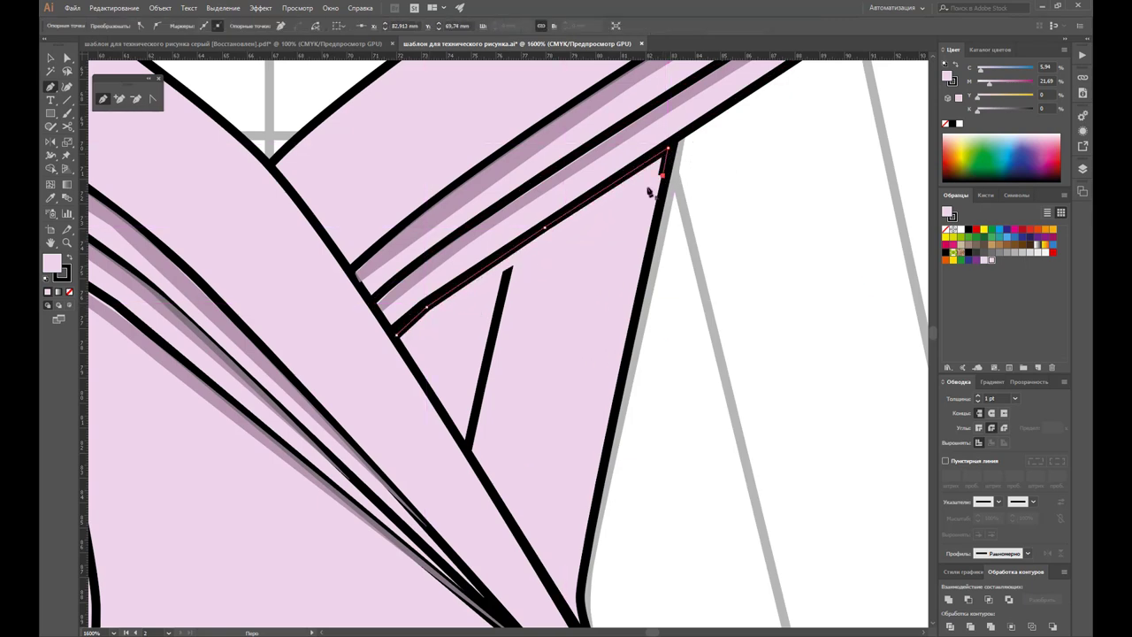
left_click(431, 315)
left_click(397, 334)
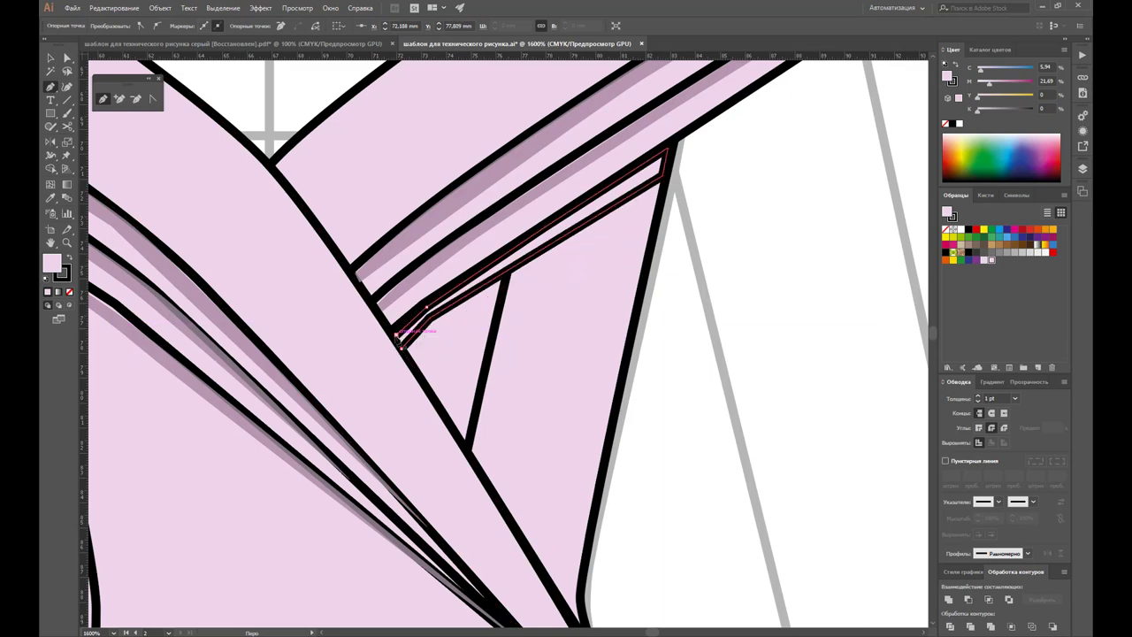
Step: Give the new shape the darker purple shadow fill and zoom out to the whole bodice
left_click(50, 199)
left_click(478, 226)
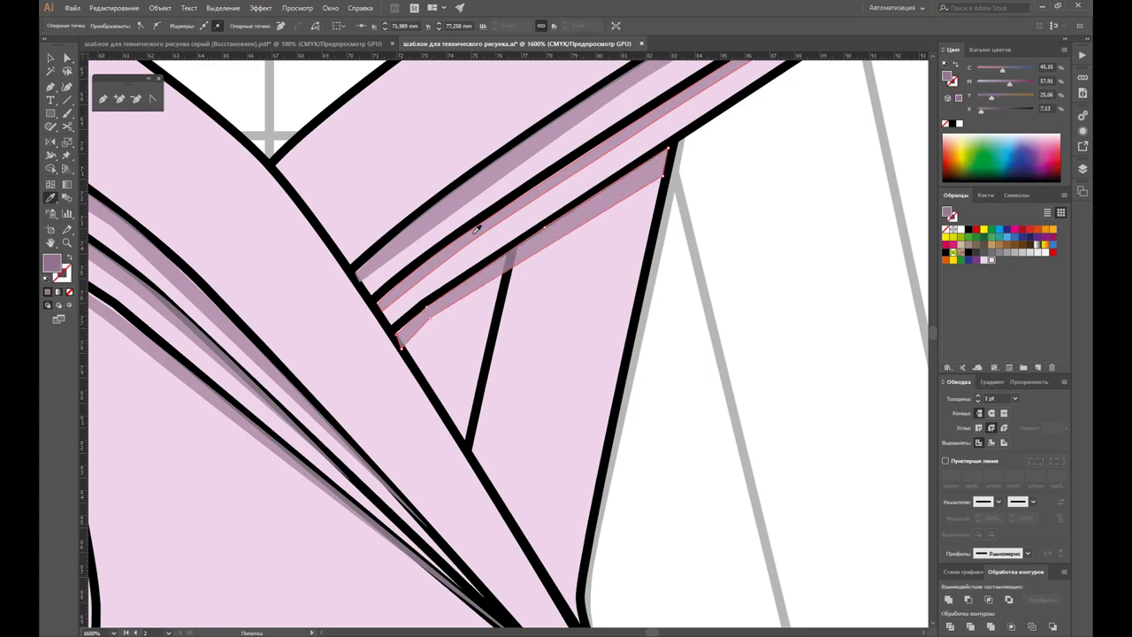
left_click(51, 59)
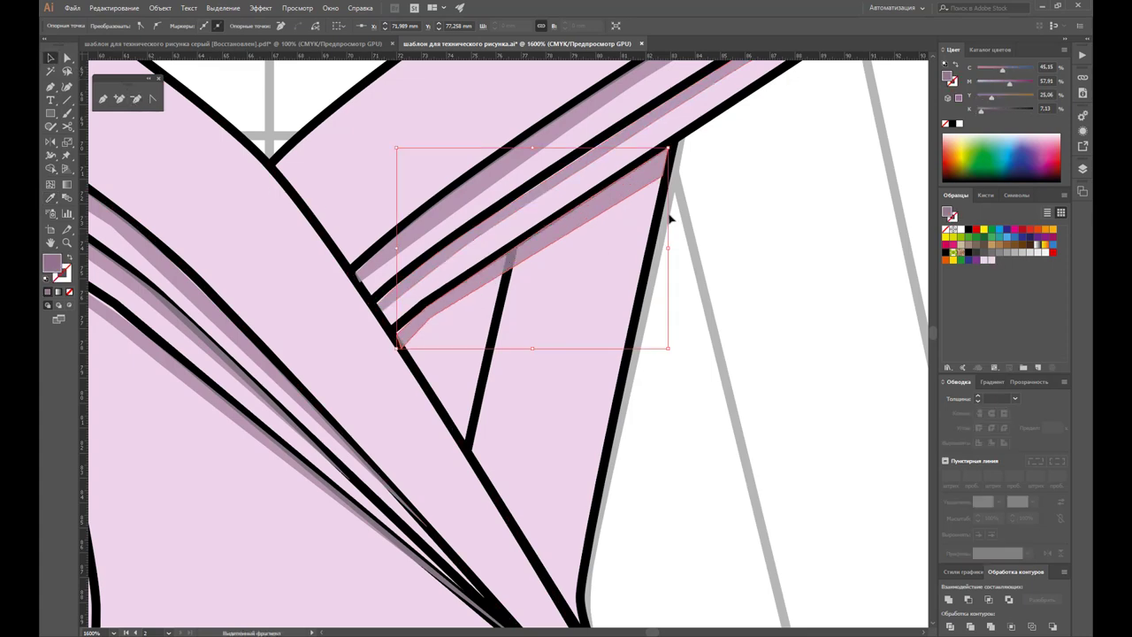
left_click(777, 188)
left_click(504, 362, "alt")
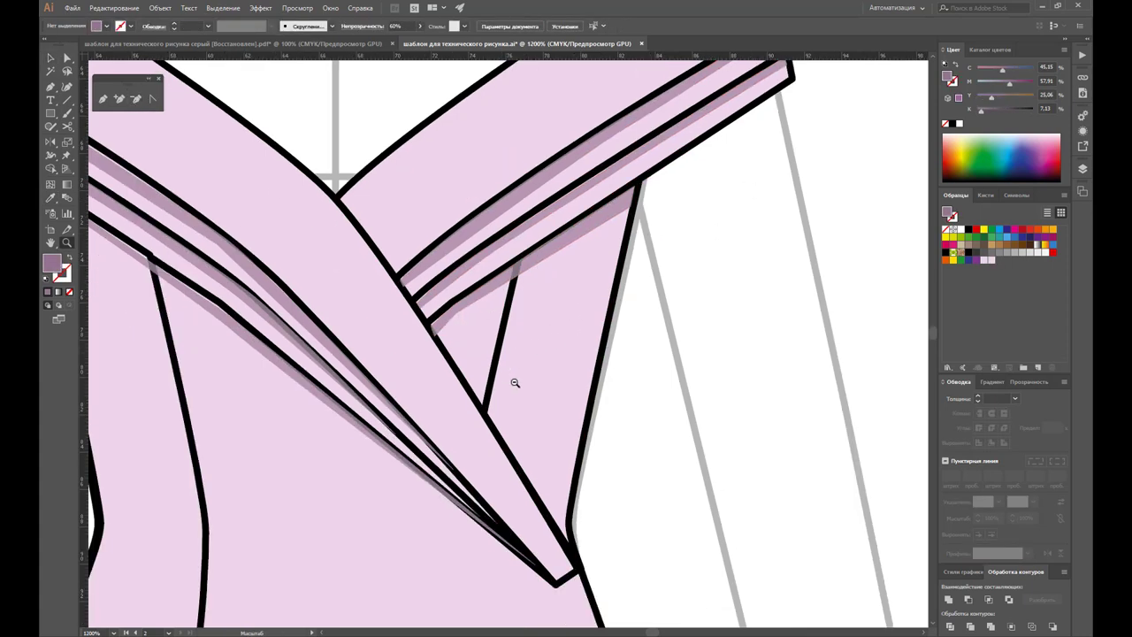
left_click(513, 381, "alt")
left_click(477, 345, "alt")
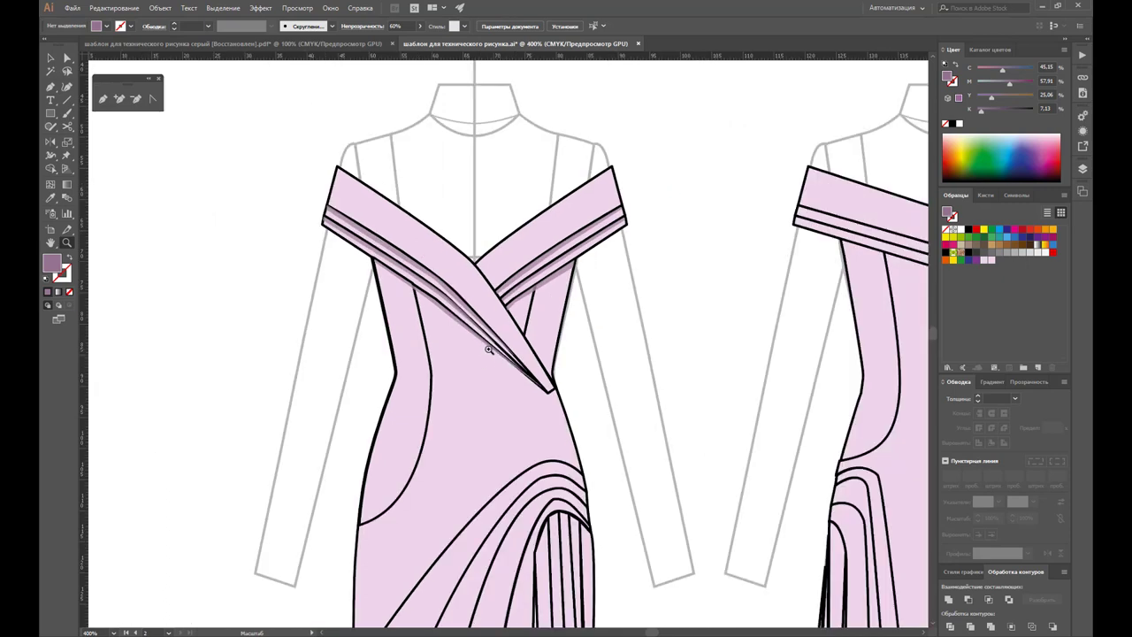
Step: Zoom into the pleat fan and start a Pen-tool shadow outline up its left edge
scroll(592, 295, "down", 1)
scroll(607, 295, "down", 2)
scroll(606, 296, "down", 2)
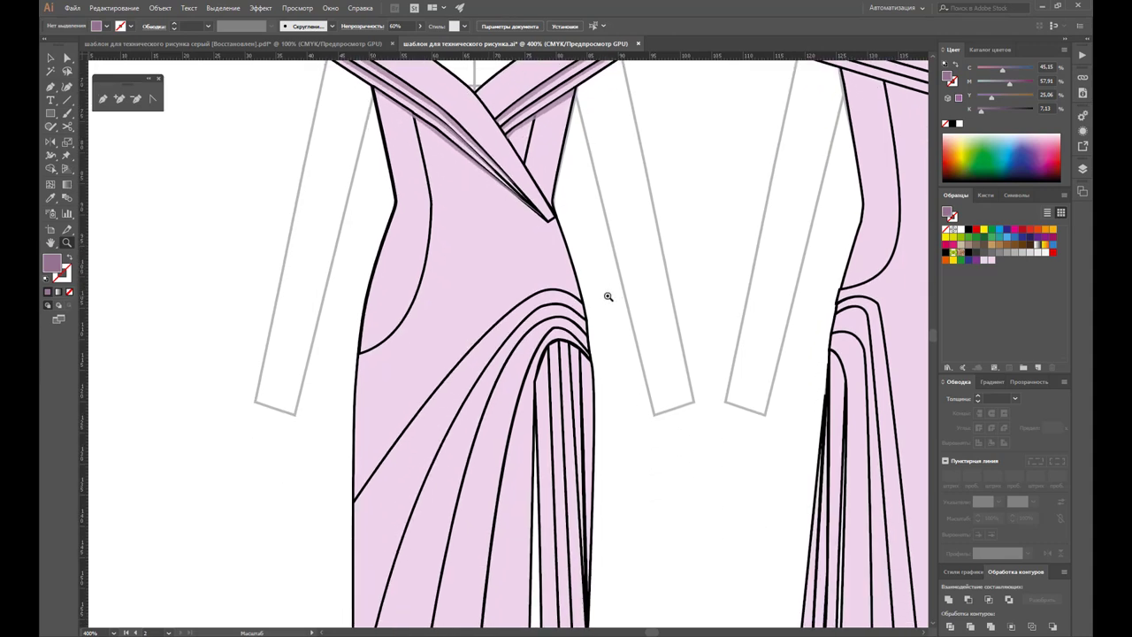
scroll(608, 297, "down", 2)
scroll(608, 296, "down", 1)
left_click(558, 405, "alt")
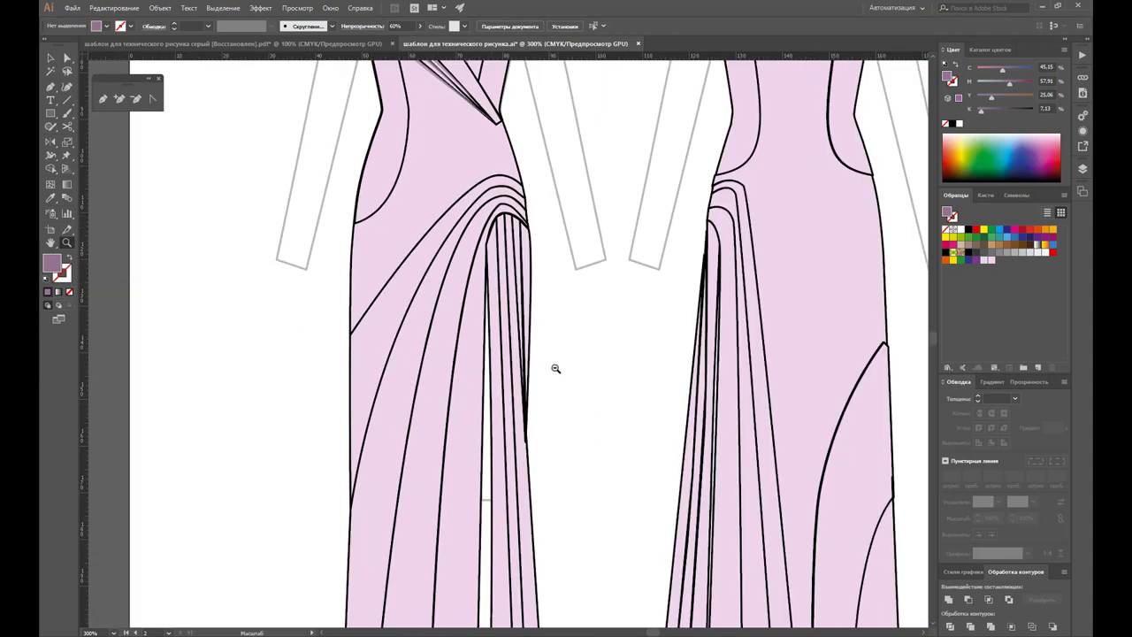
left_click(525, 243)
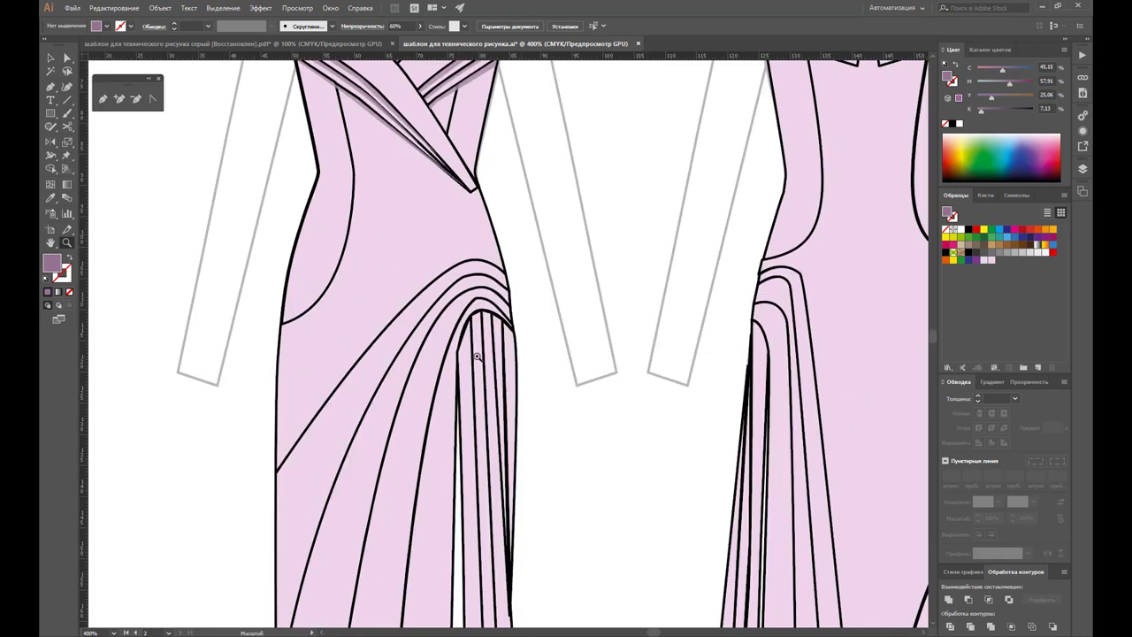
left_click(478, 357)
left_click(518, 309)
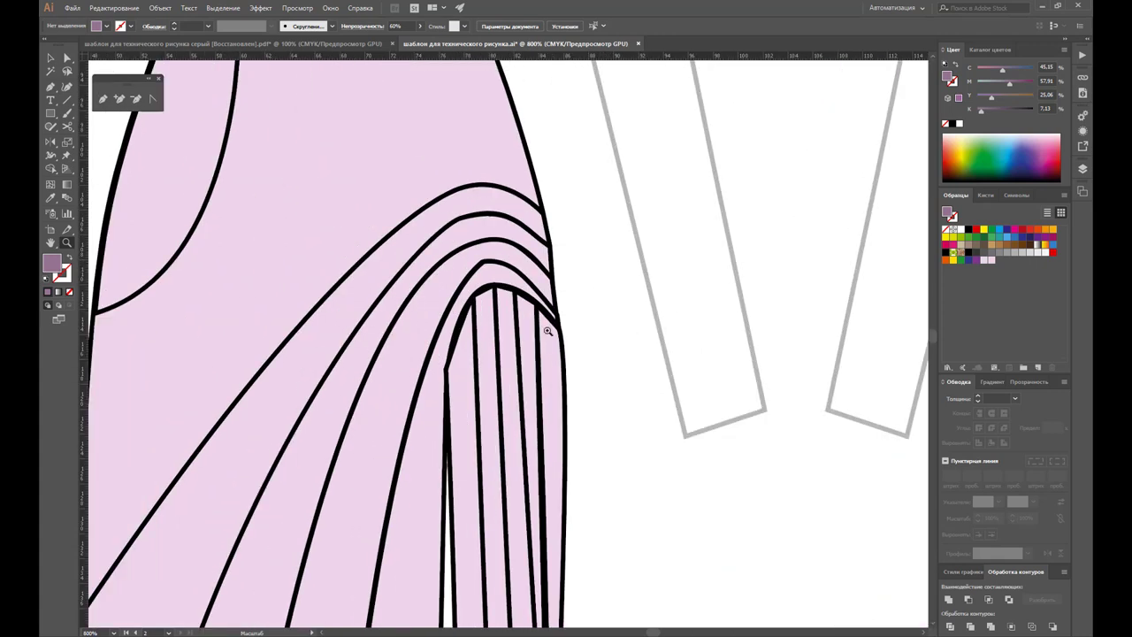
left_click(103, 98)
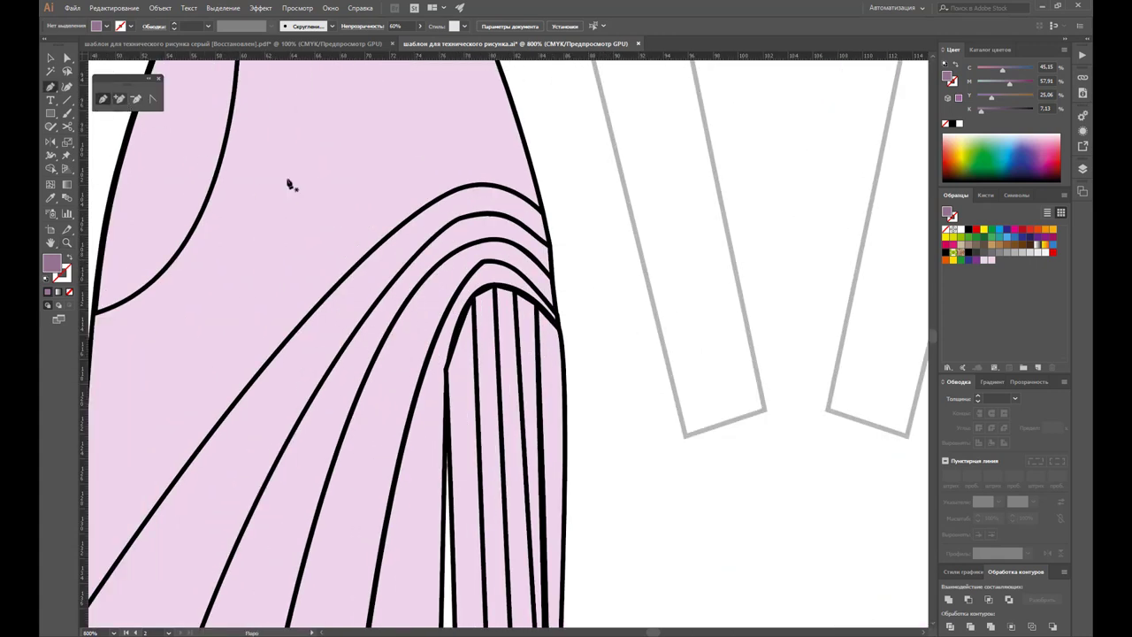
left_click(445, 369)
left_click(470, 302)
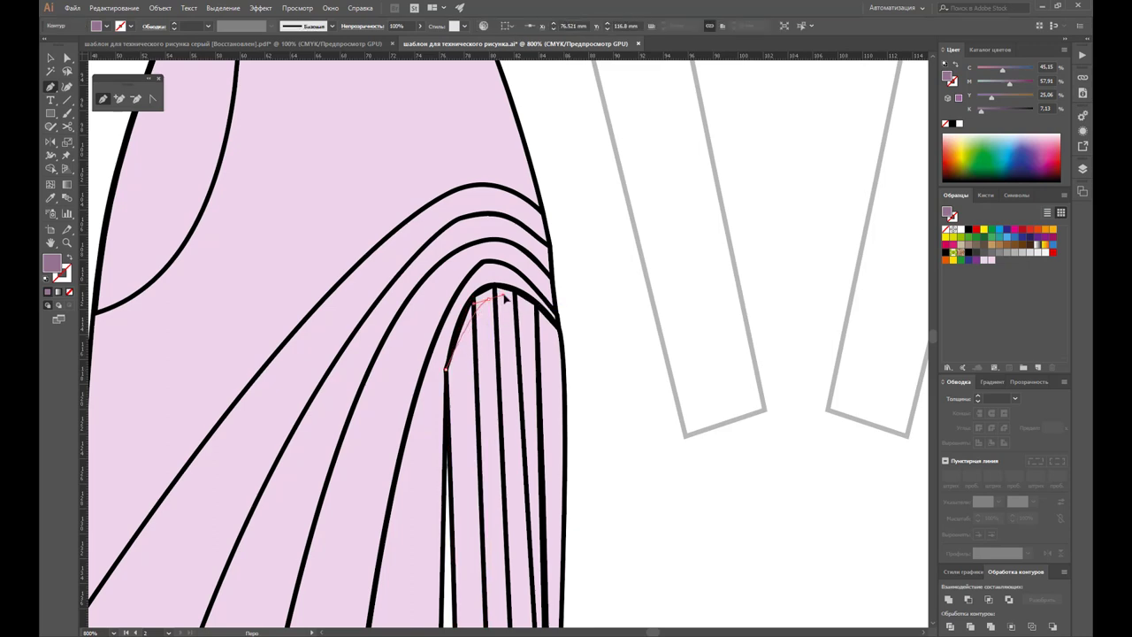
left_click(505, 295)
Step: Carry the shadow outline across the pleat top and close it, then deselect and zoom out
left_click(541, 315)
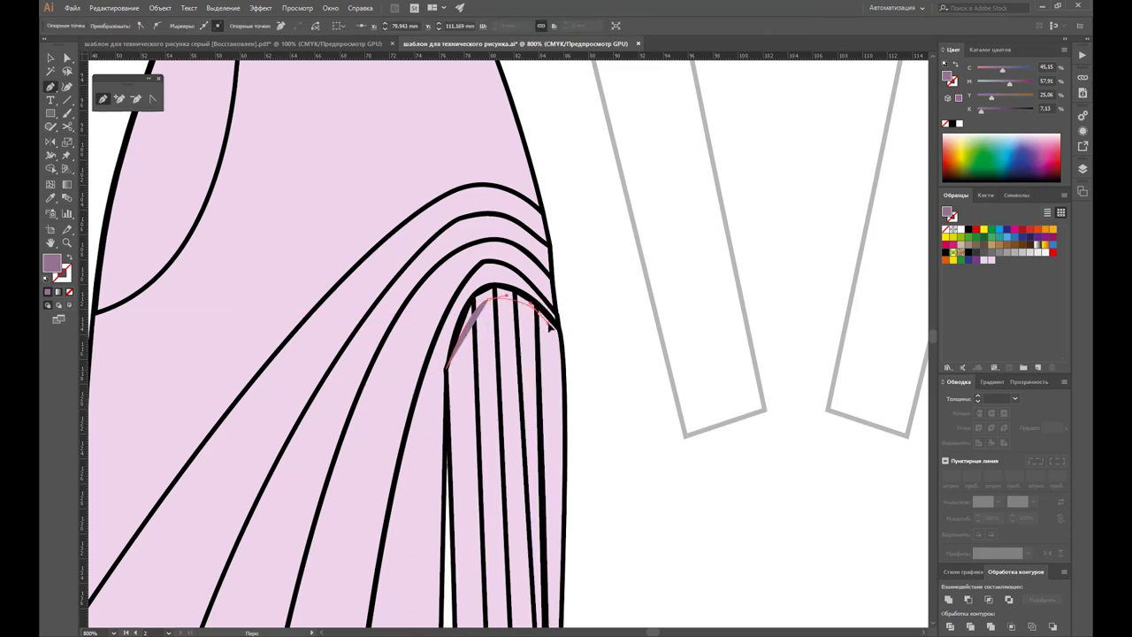
left_click(559, 335)
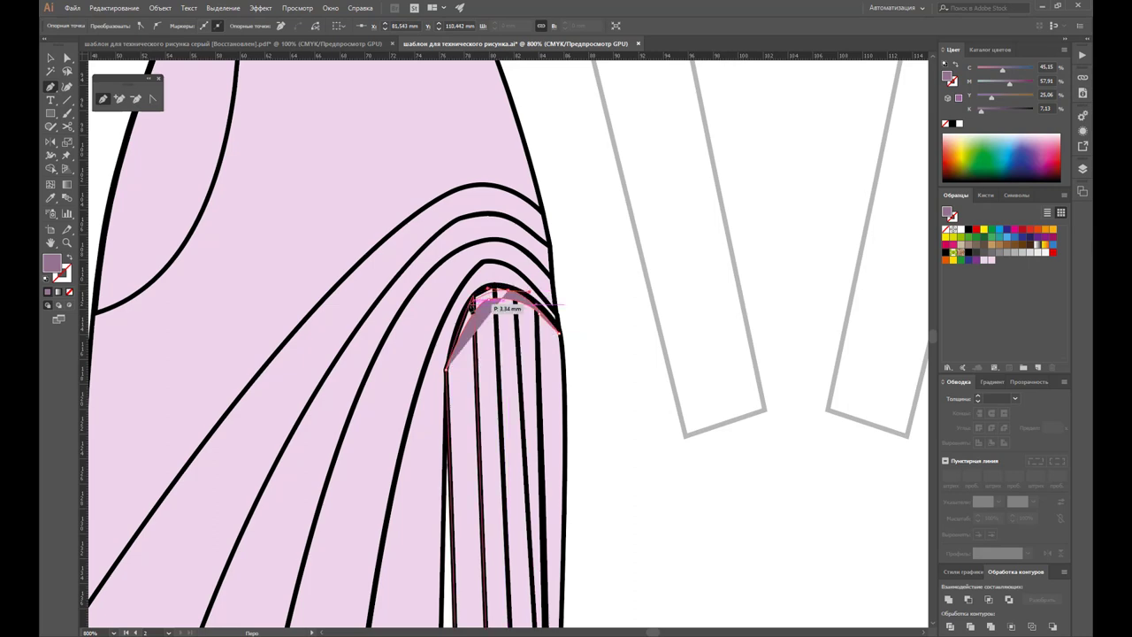
left_click(471, 303)
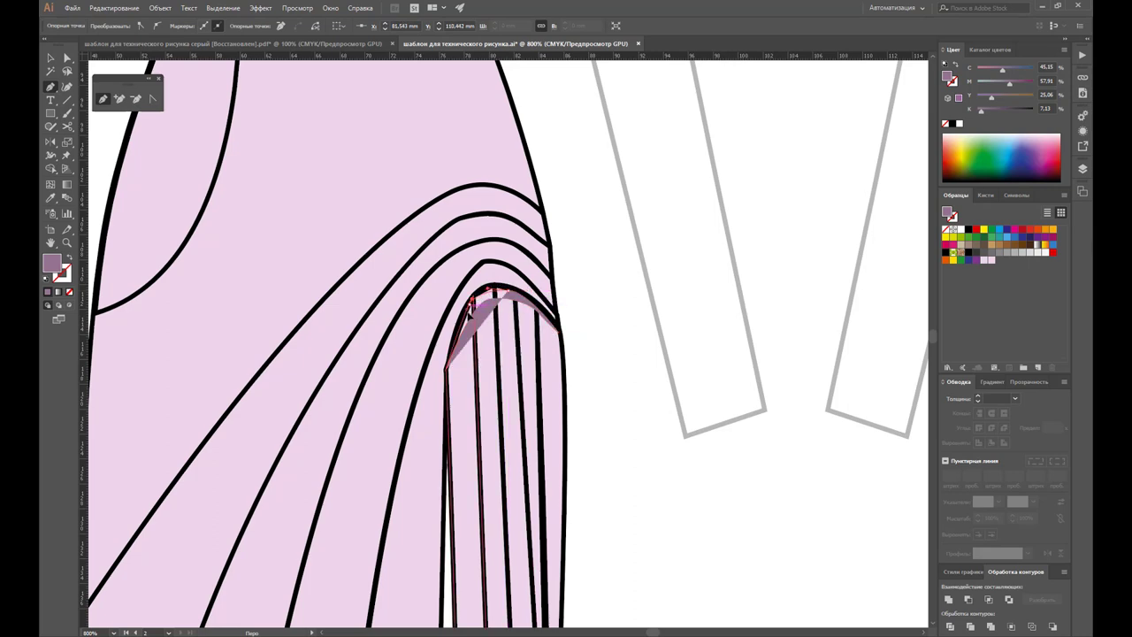
left_click(460, 359)
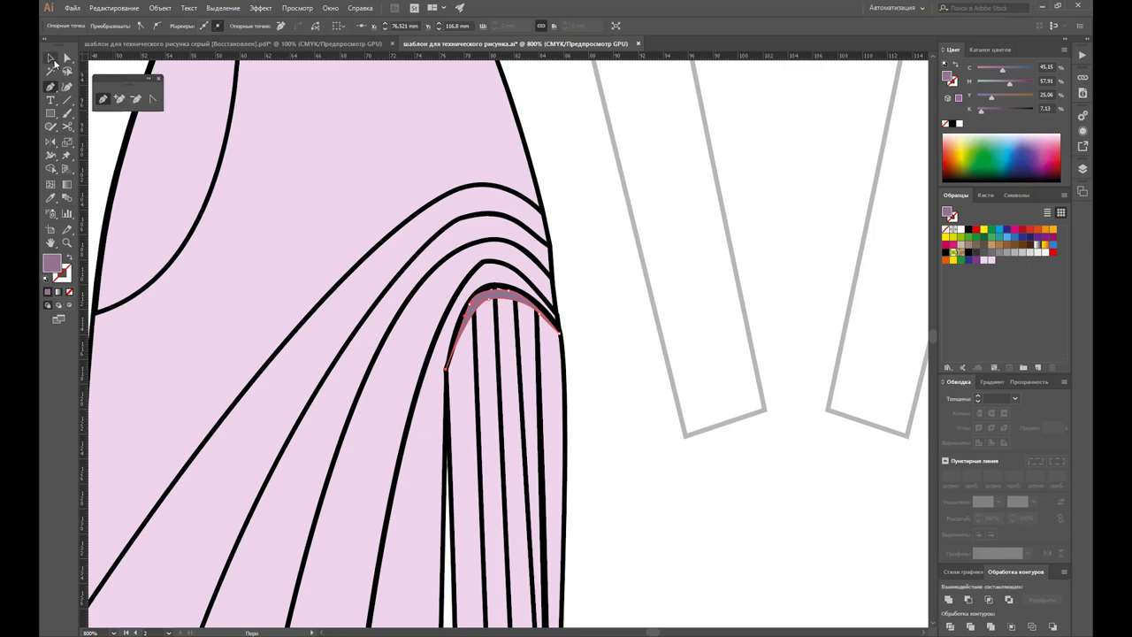
left_click(51, 60)
left_click(610, 376)
key("z")
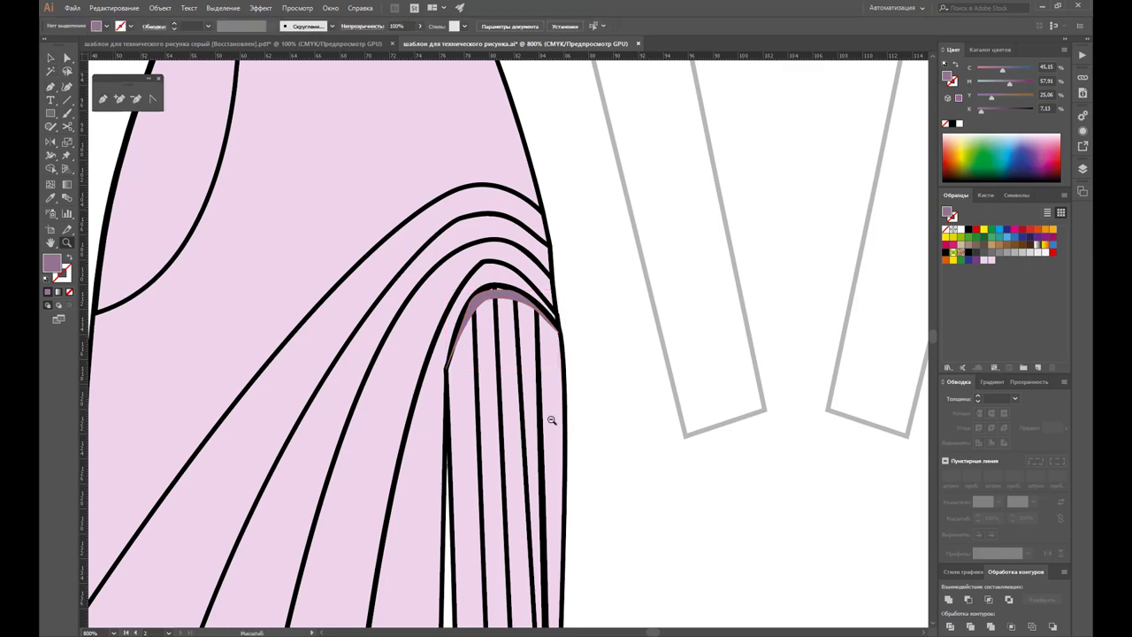
left_click(496, 323, "alt")
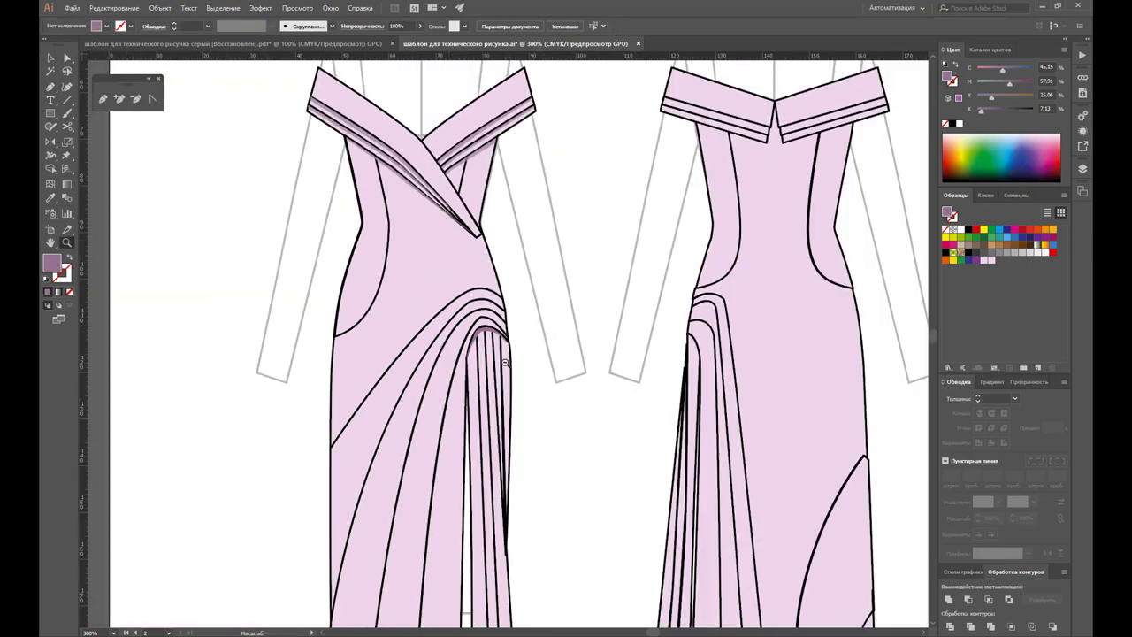
Step: Sample the pleat-top shadow's colour with the Eyedropper, then clear the selection
left_click(503, 363, "alt")
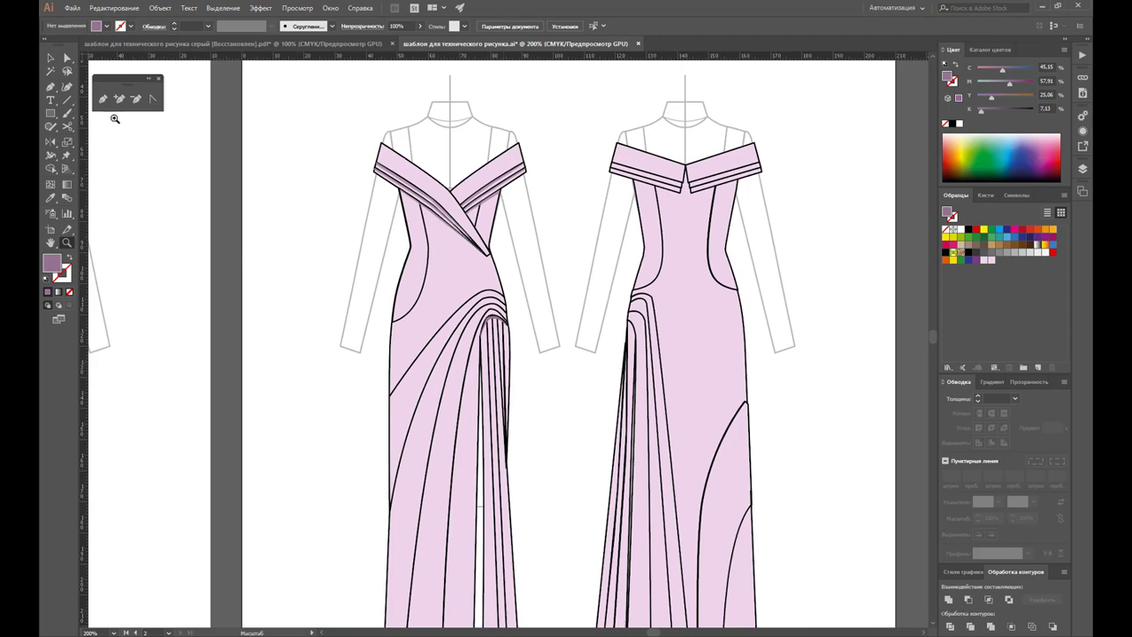
left_click(50, 59)
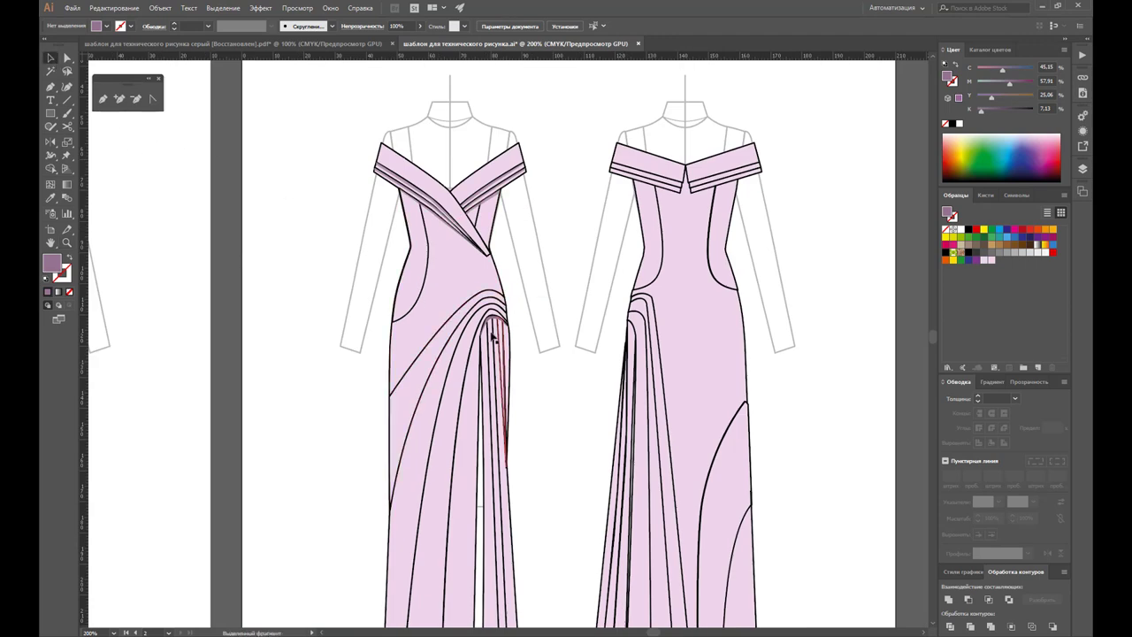
left_click(494, 323)
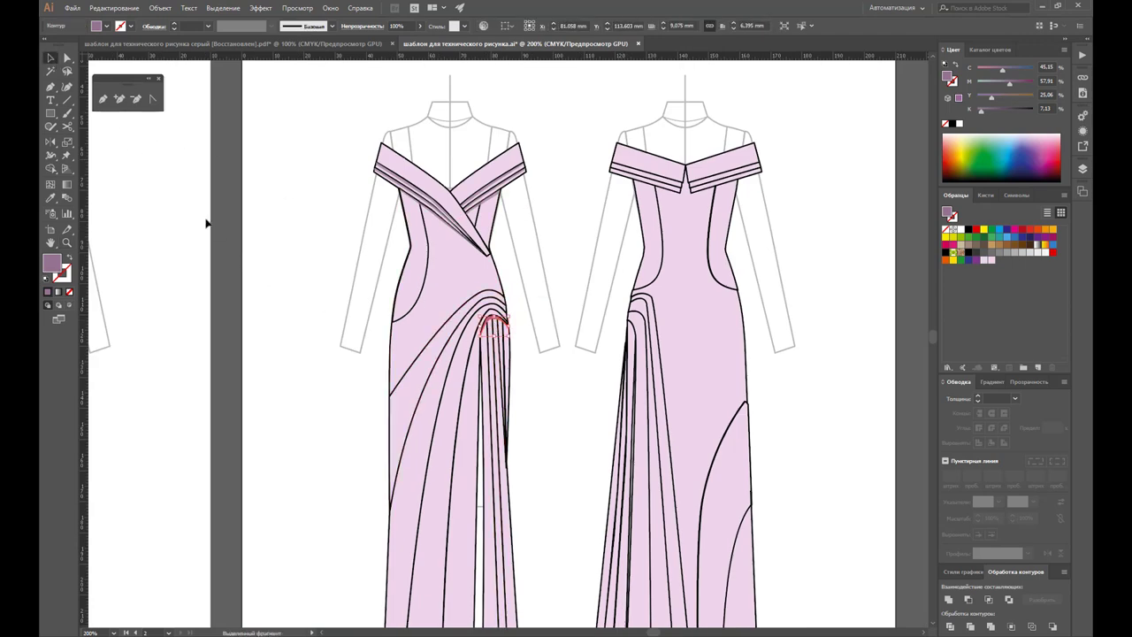
left_click(56, 201)
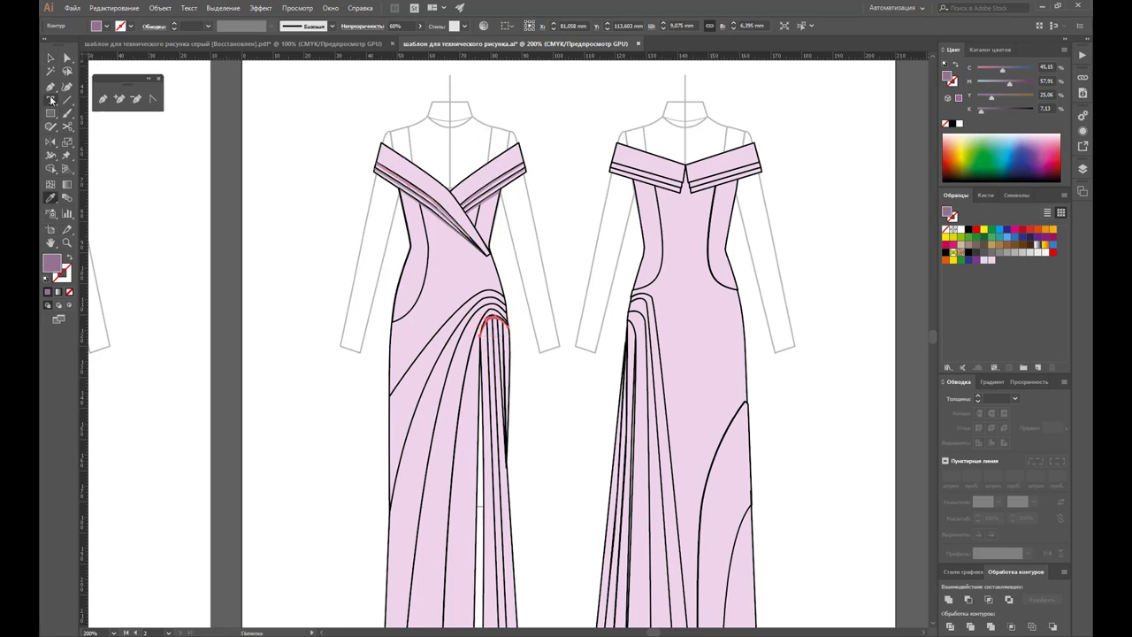
left_click(51, 58)
left_click(258, 348)
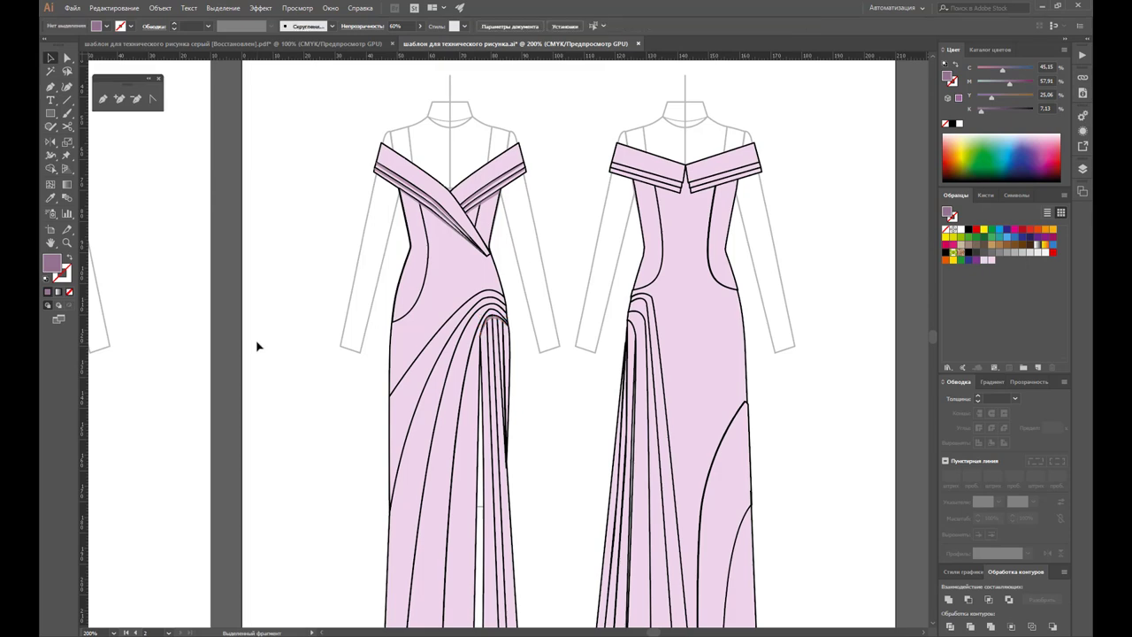
Step: Copy the drape curves beside the dress, divide and ungroup them, and delete the pink piece
scroll(255, 346, "down", 1)
scroll(250, 343, "down", 1)
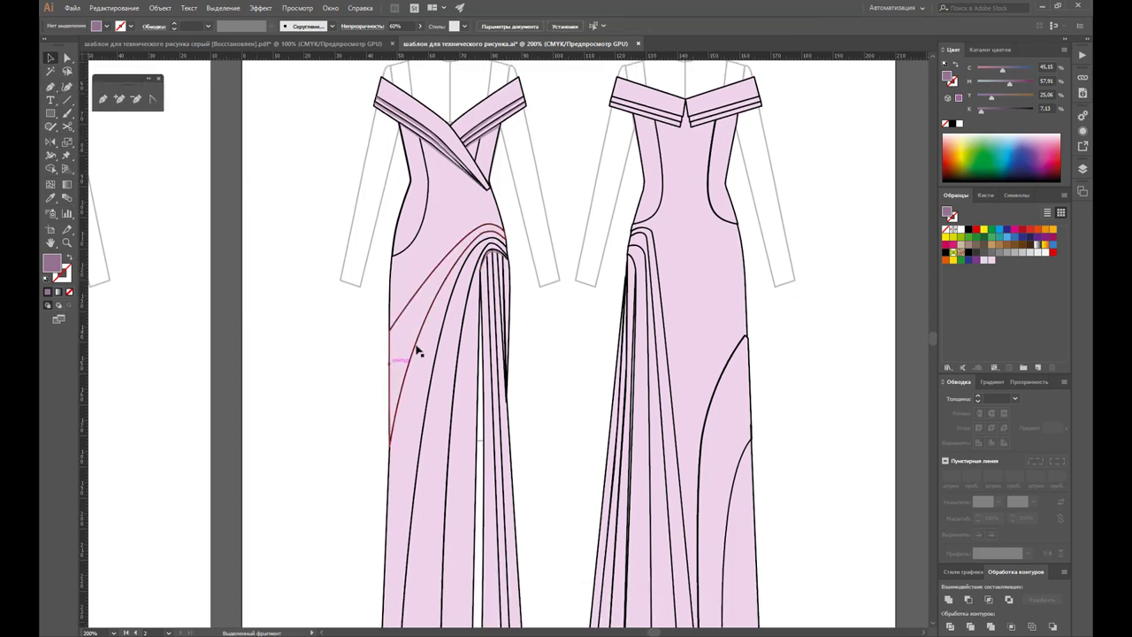
left_click_drag(419, 348, 329, 341)
key("ctrl+z")
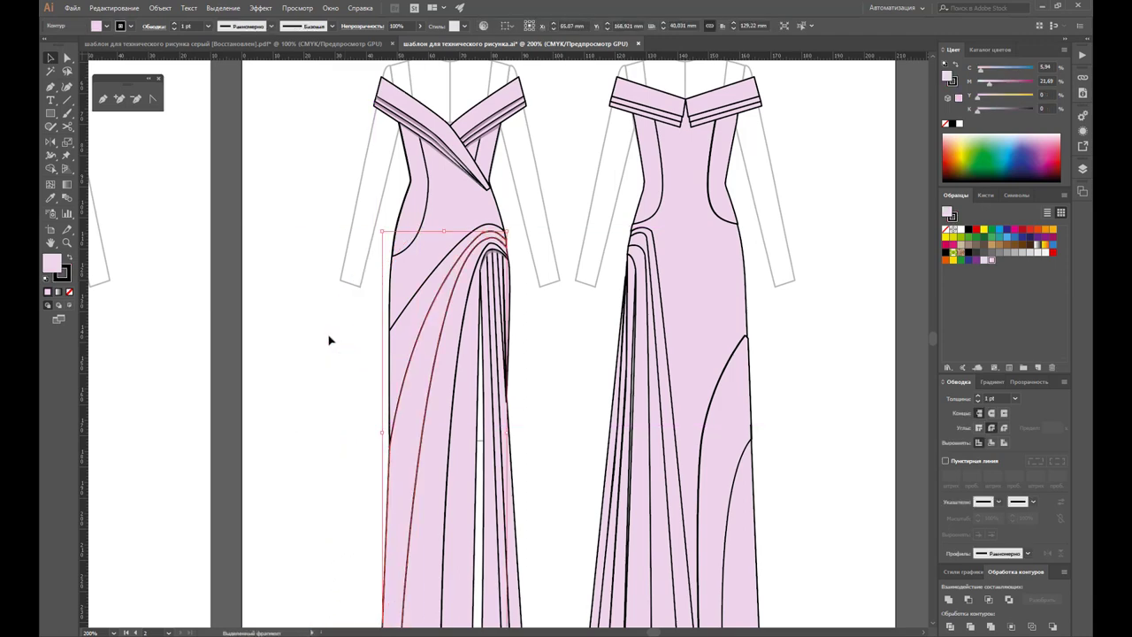
left_click_drag(422, 309, 262, 309)
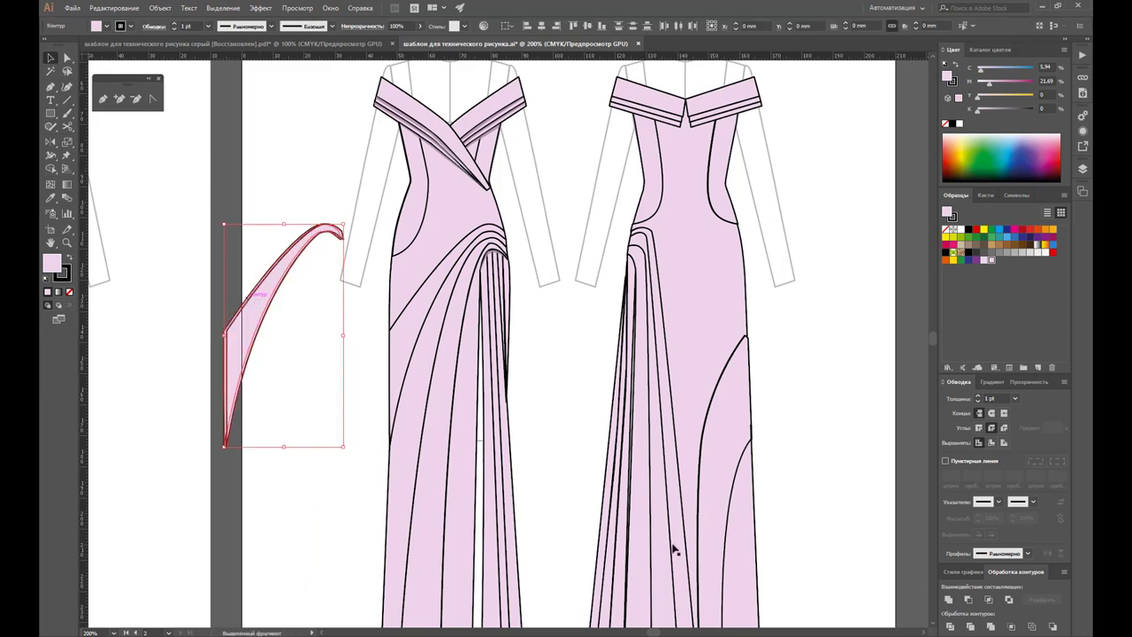
left_click(946, 628)
right_click(258, 319)
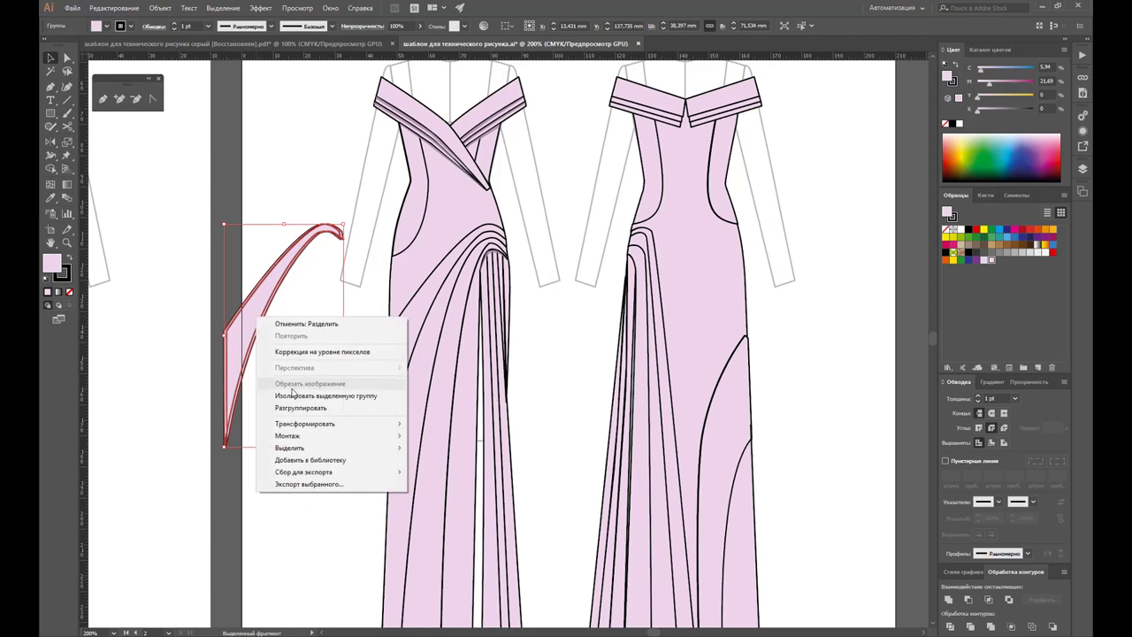
left_click(297, 408)
left_click(250, 319)
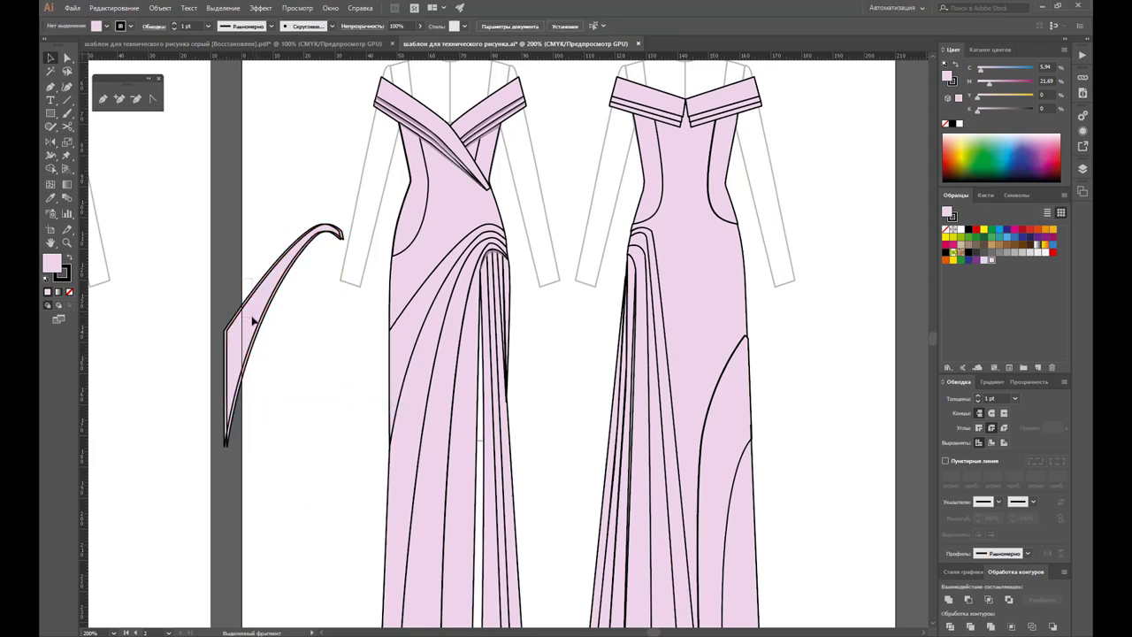
left_click(254, 321)
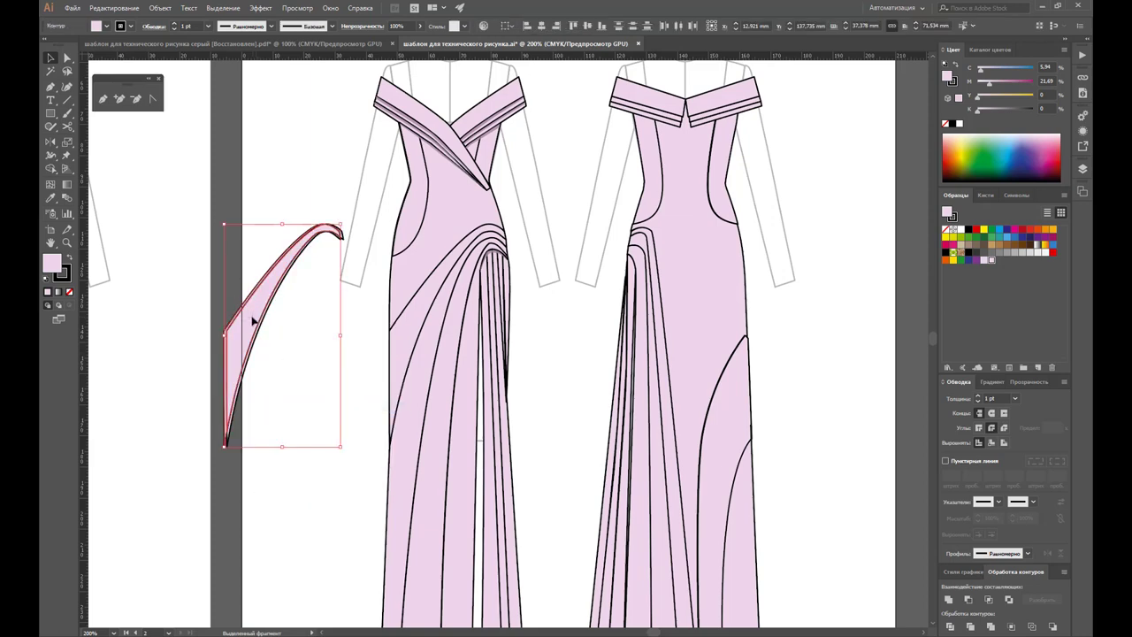
key("Delete")
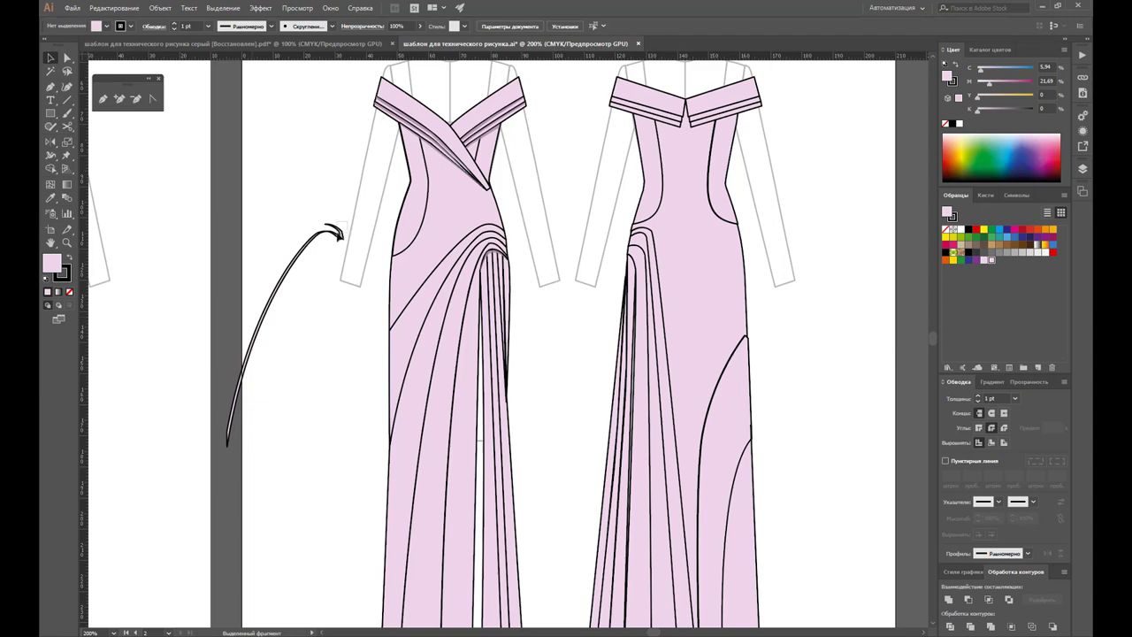
Step: Give the long curved strip the collar's mauve shadow style via the Eyedropper
left_click(337, 234)
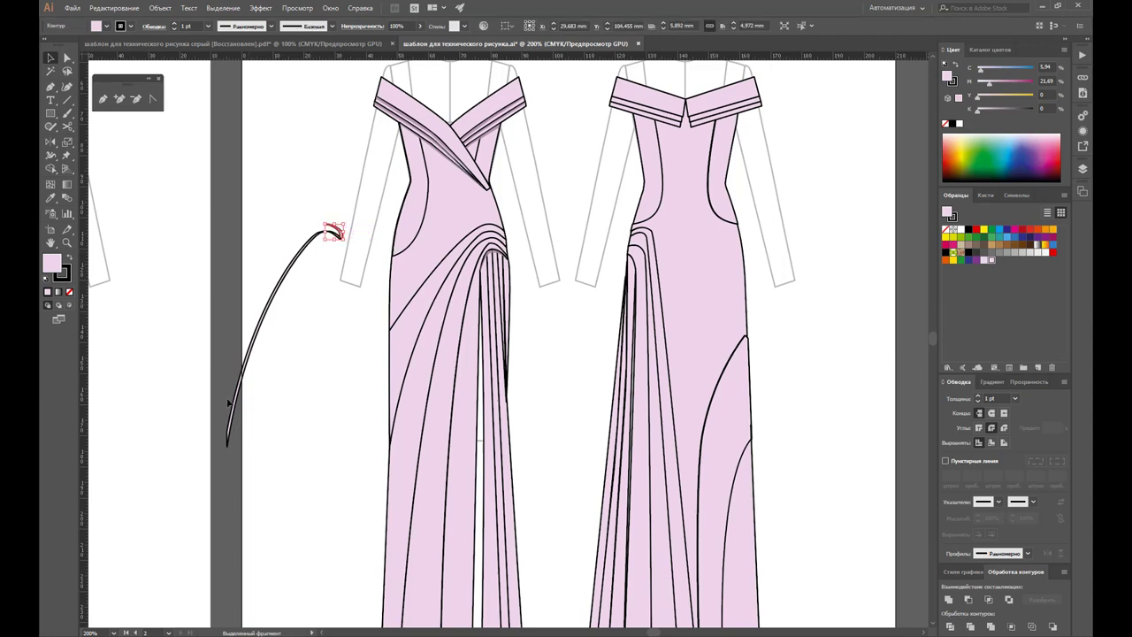
left_click(278, 286)
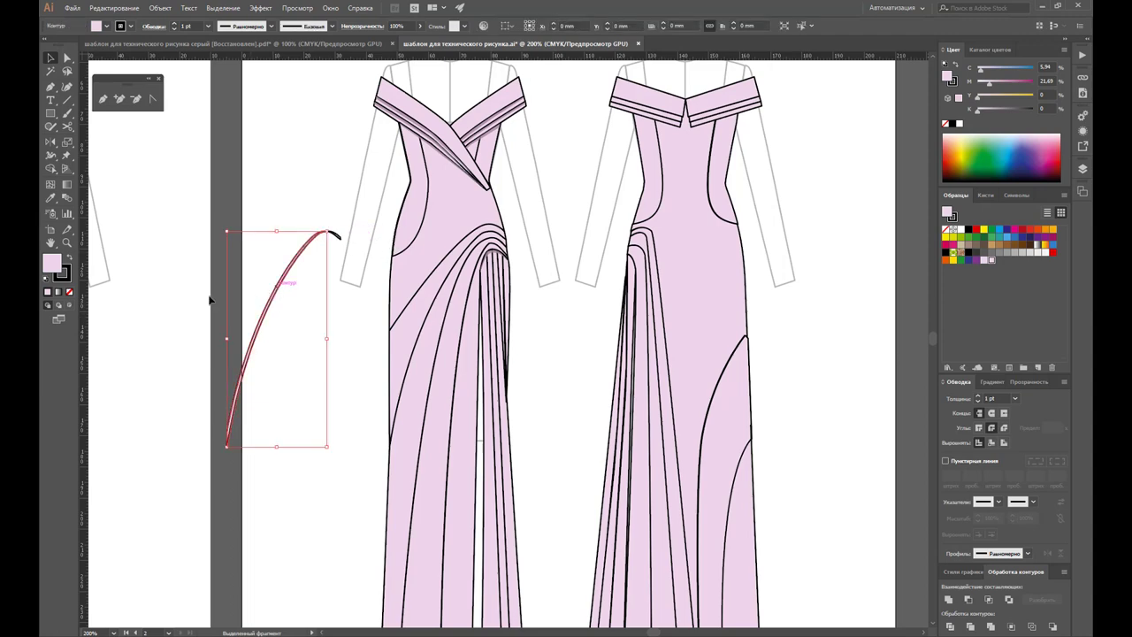
left_click(51, 199)
left_click(417, 118)
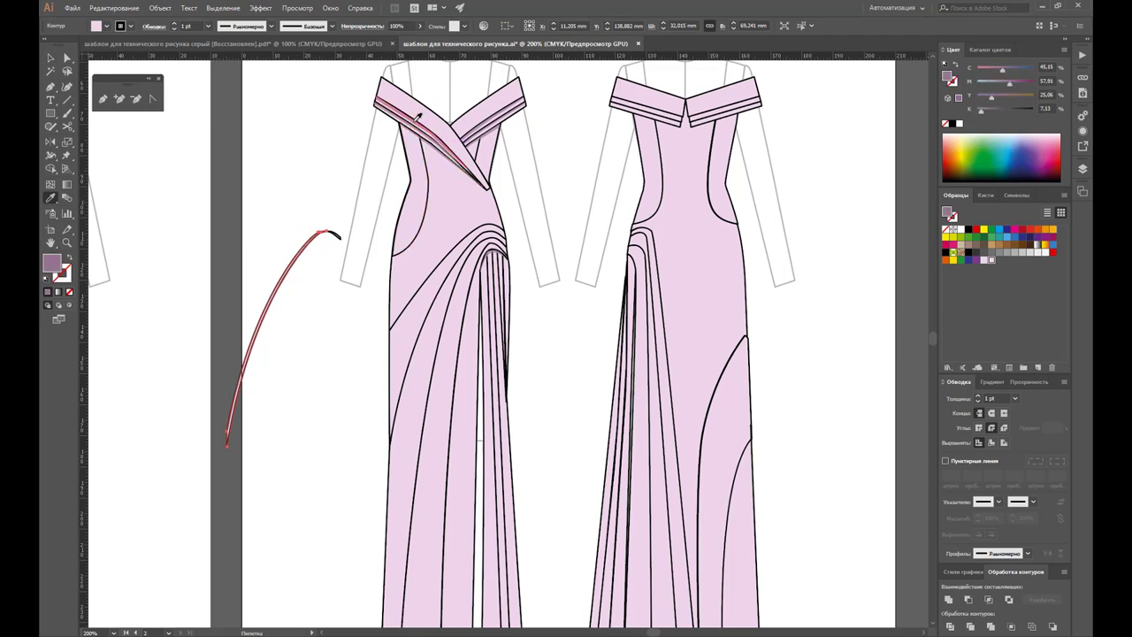
left_click(52, 59)
left_click(334, 239)
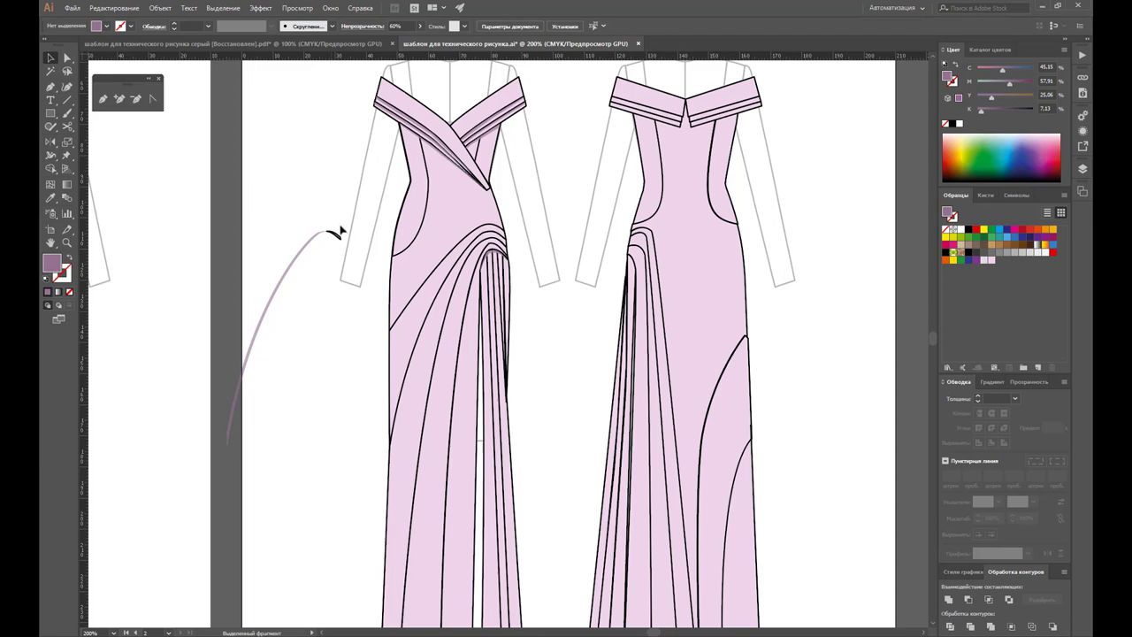
left_click(333, 236)
left_click(333, 236)
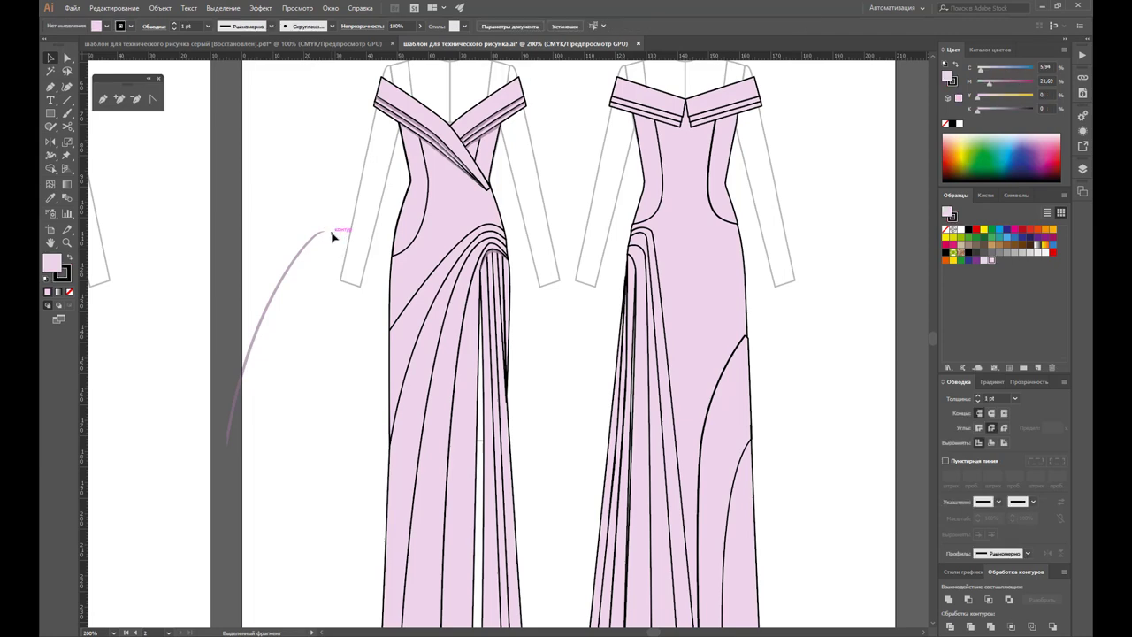
Step: Move the mauve strip onto the front skirt's drape fold, nudging it slightly right
left_click_drag(265, 315, 434, 327)
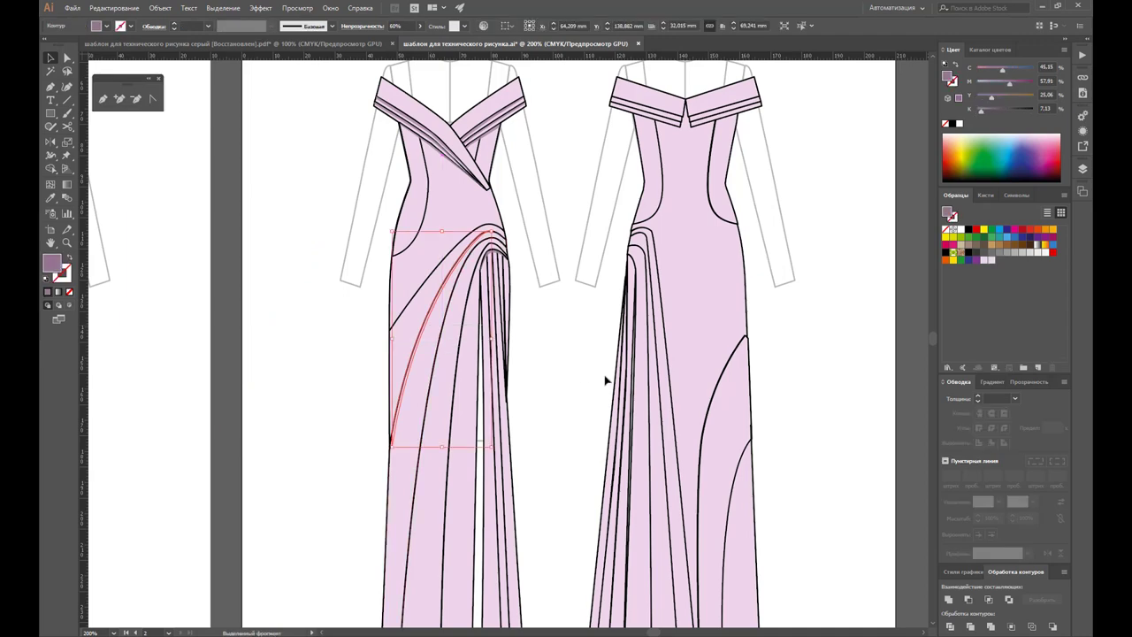
key("Right")
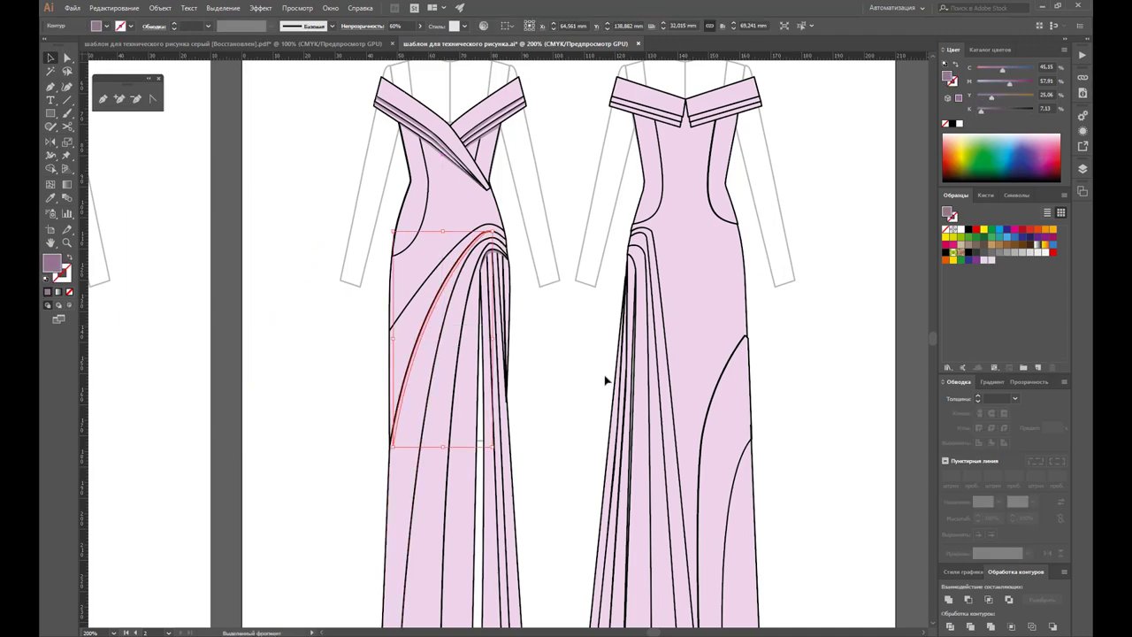
right_click(428, 345)
mouse_move(458, 514)
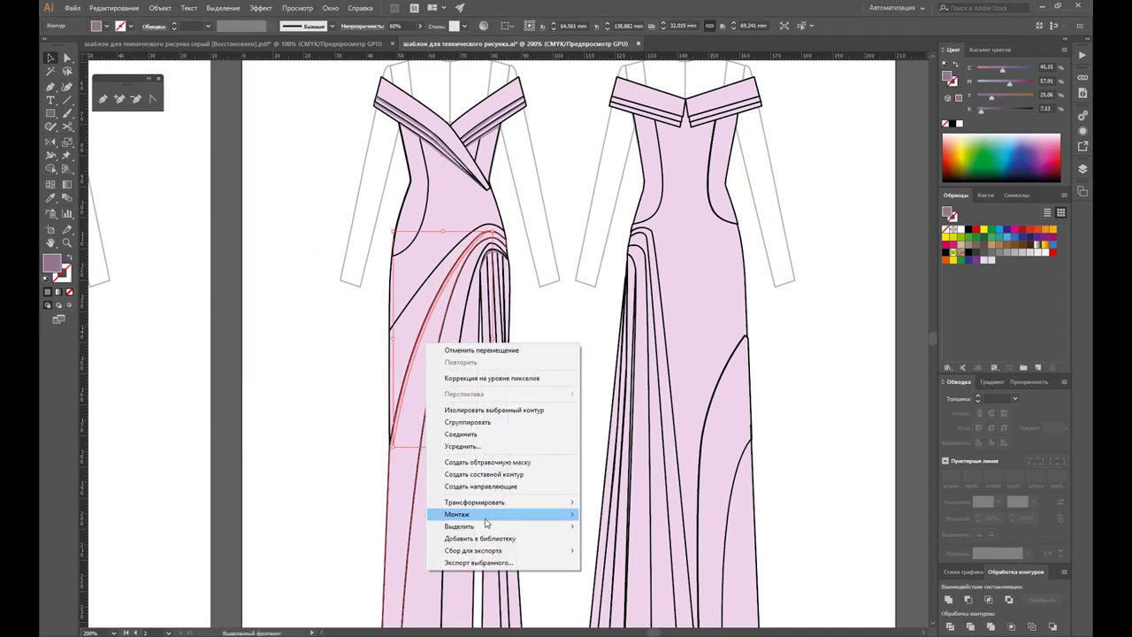
left_click(620, 513)
Step: Bring the shadow strip to front, move its bottom anchor onto the fold and reshape its curve
left_click(557, 399)
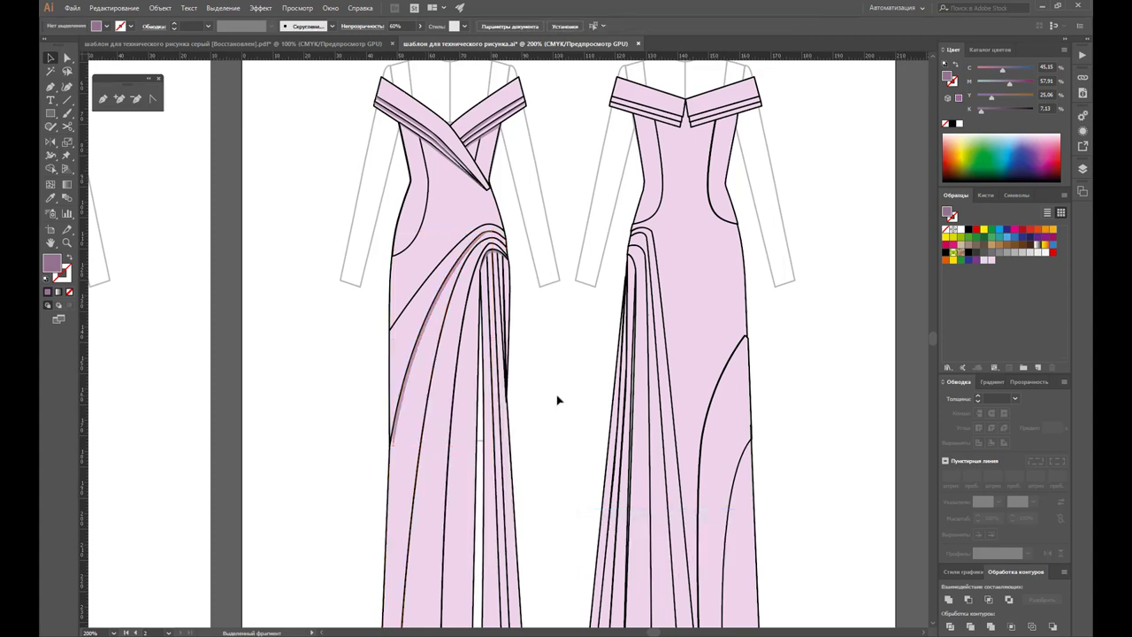
scroll(557, 401, "down", 1)
scroll(558, 400, "down", 1)
scroll(557, 401, "down", 1)
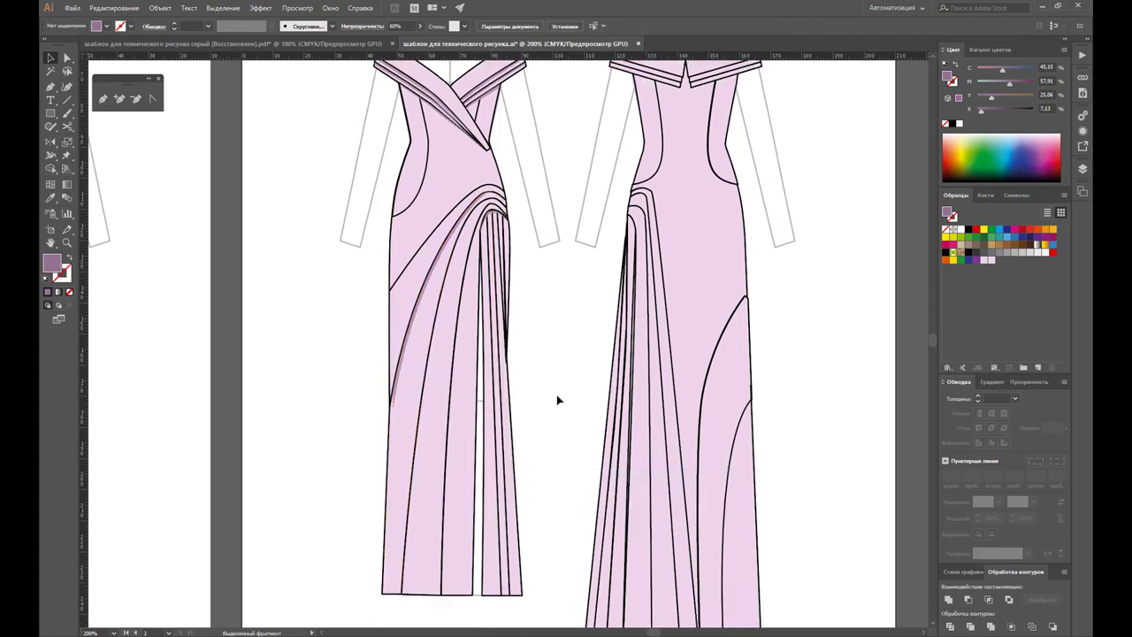
scroll(557, 401, "down", 1)
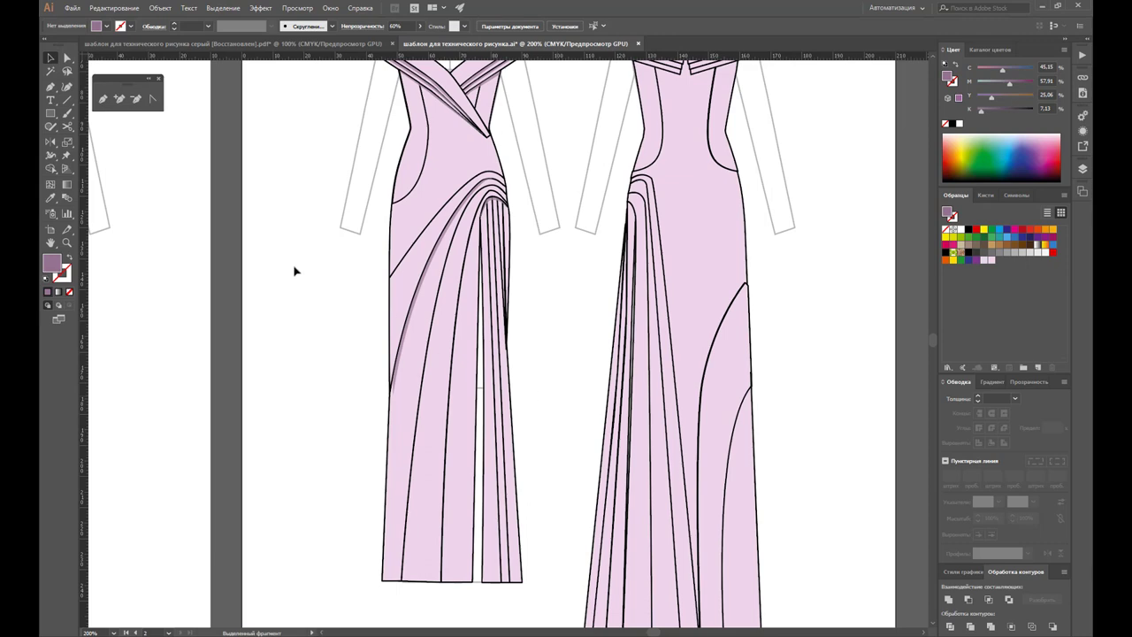
left_click(66, 242)
left_click(423, 390)
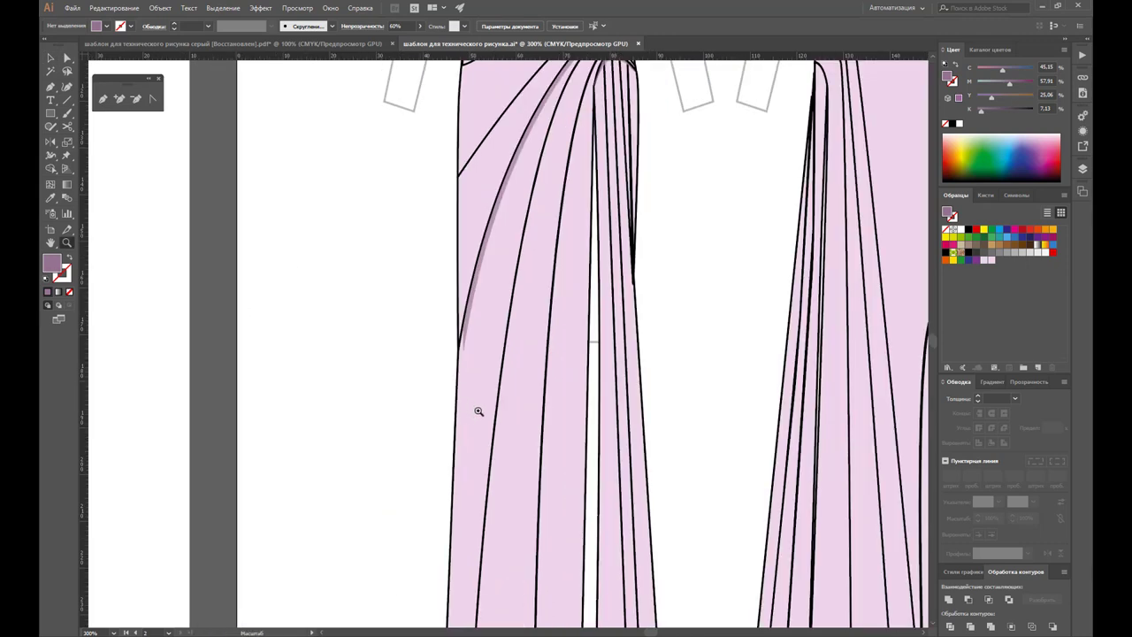
left_click(477, 344)
left_click(527, 331)
left_click(67, 57)
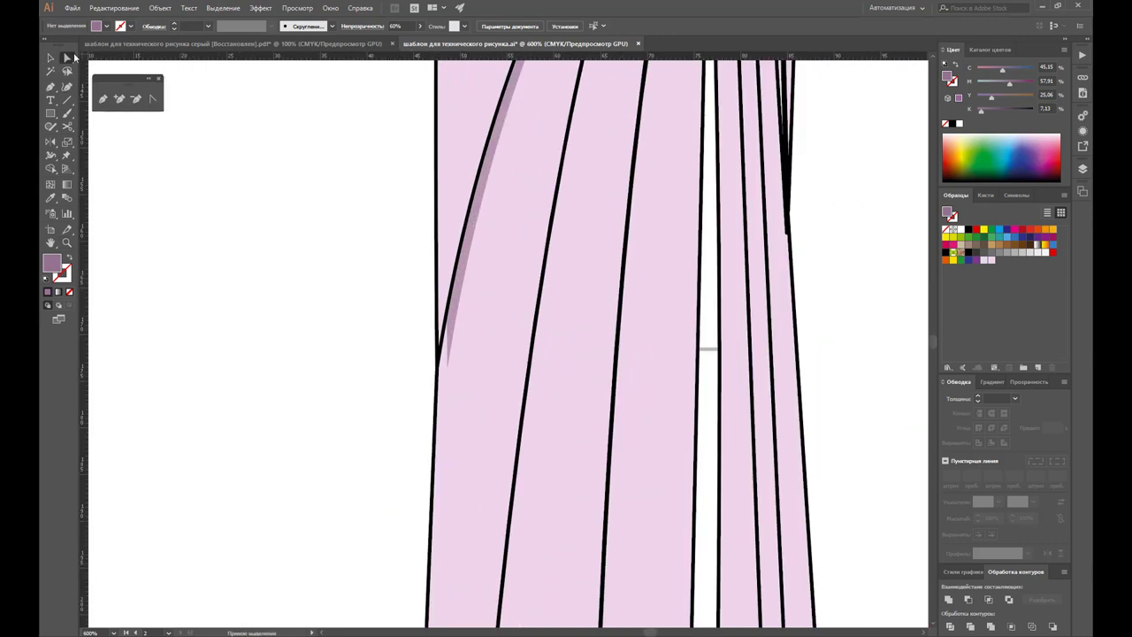
left_click(447, 370)
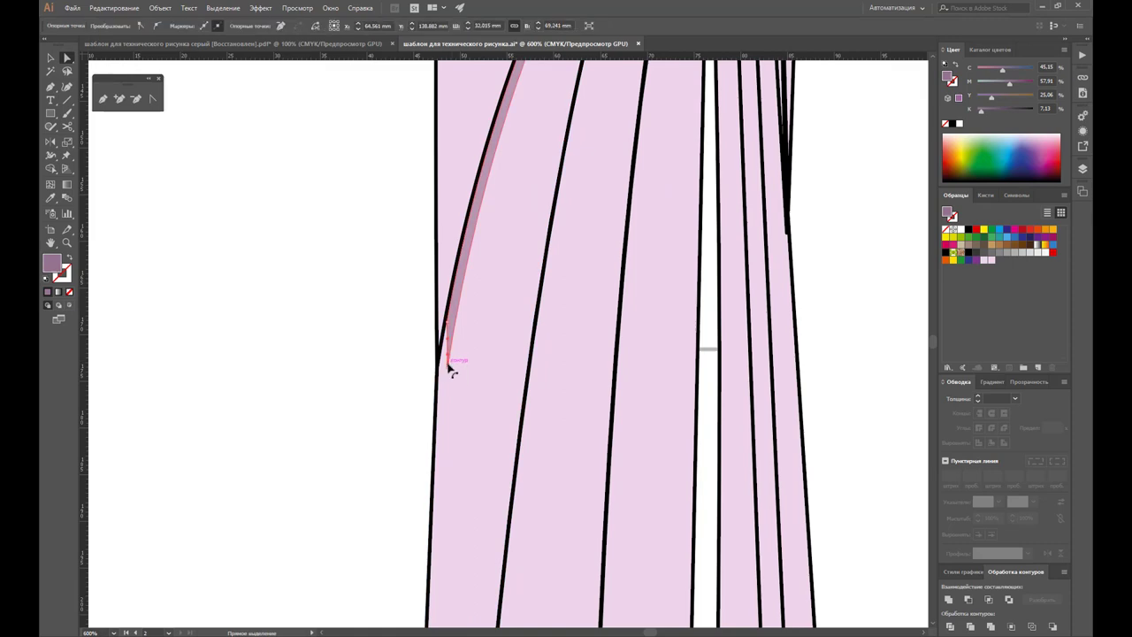
left_click_drag(447, 366, 440, 380)
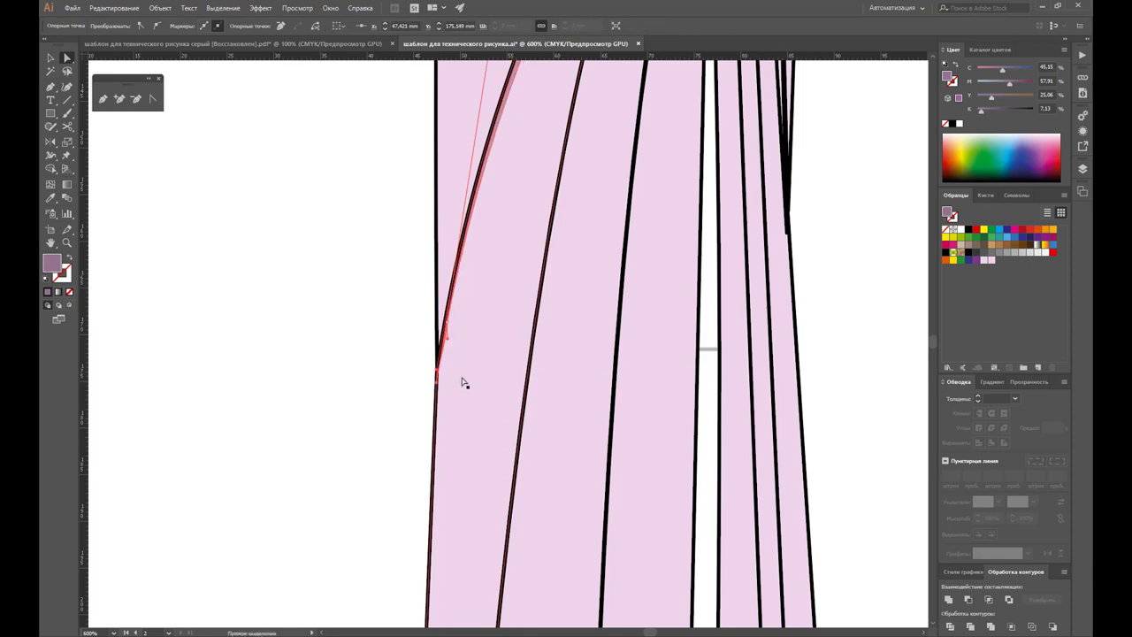
mouse_move(448, 325)
left_mouse_down()
mouse_move(477, 194)
mouse_move(492, 182)
left_mouse_up()
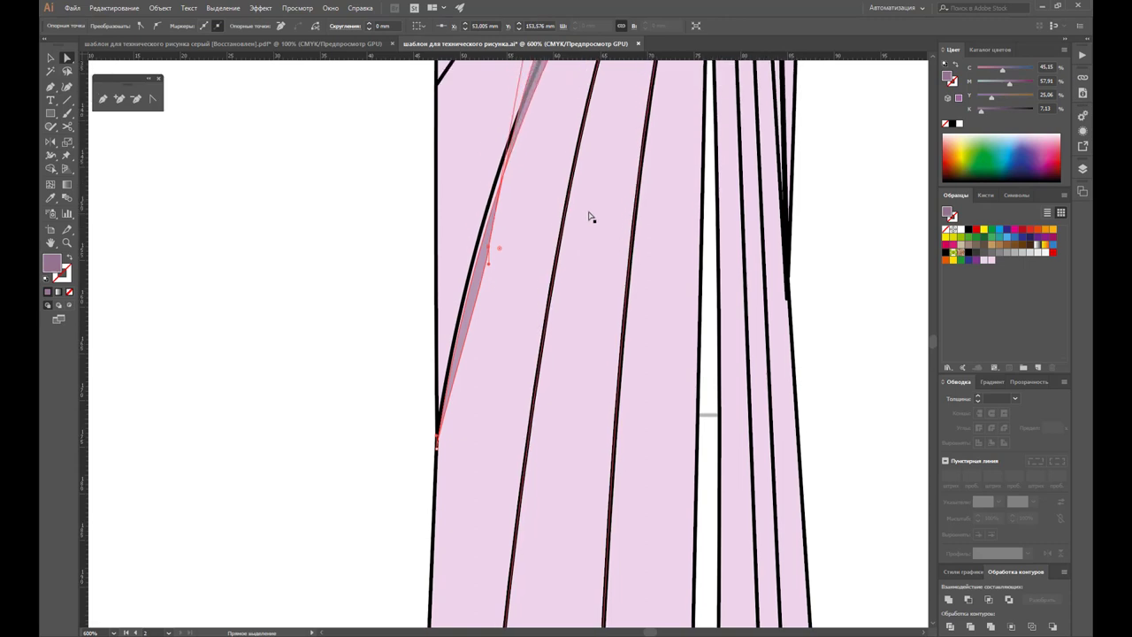
Step: Pull curve handles out of the shadow's bottom anchor with the Anchor Point tool
scroll(631, 184, "up", 2)
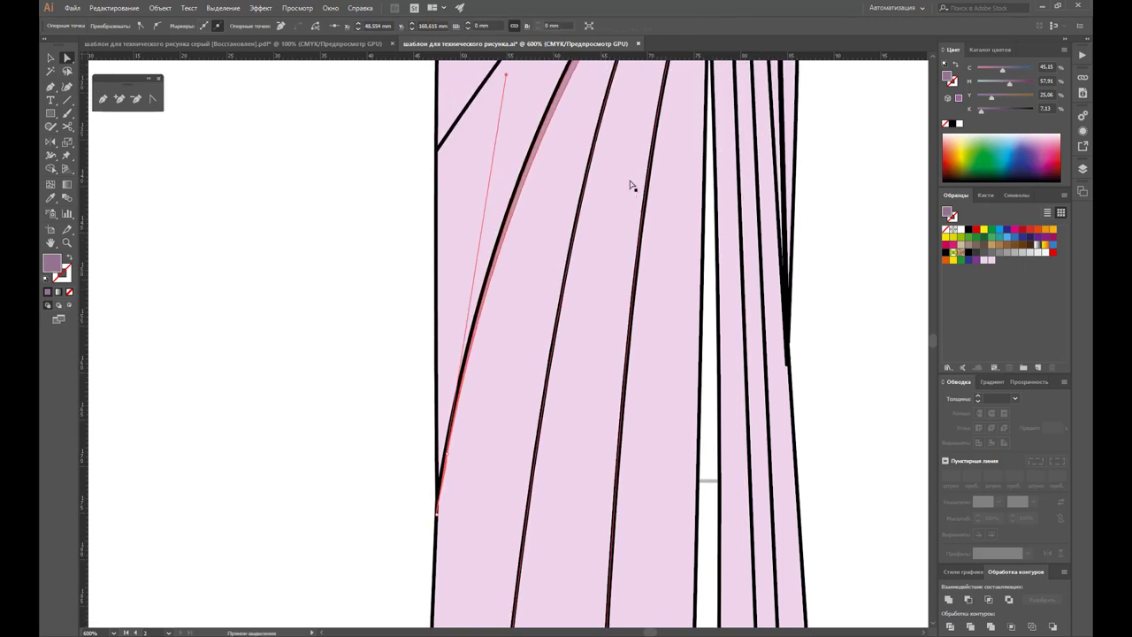
scroll(631, 184, "up", 1)
left_click(328, 308)
key("z")
left_click(600, 339, "alt")
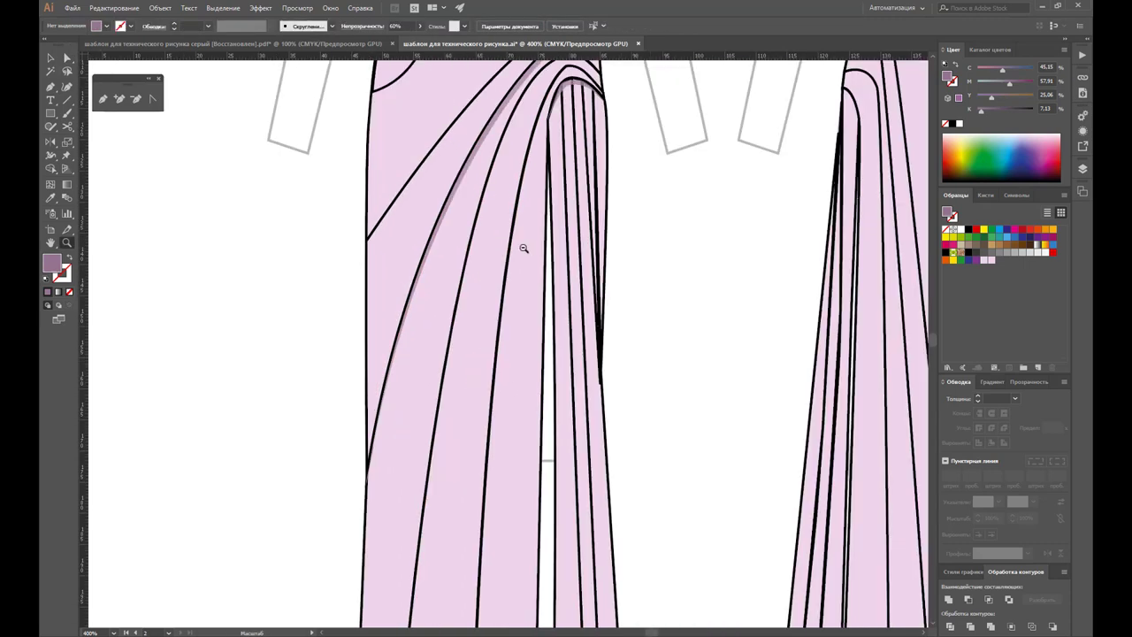
left_click(66, 58)
left_click(462, 186)
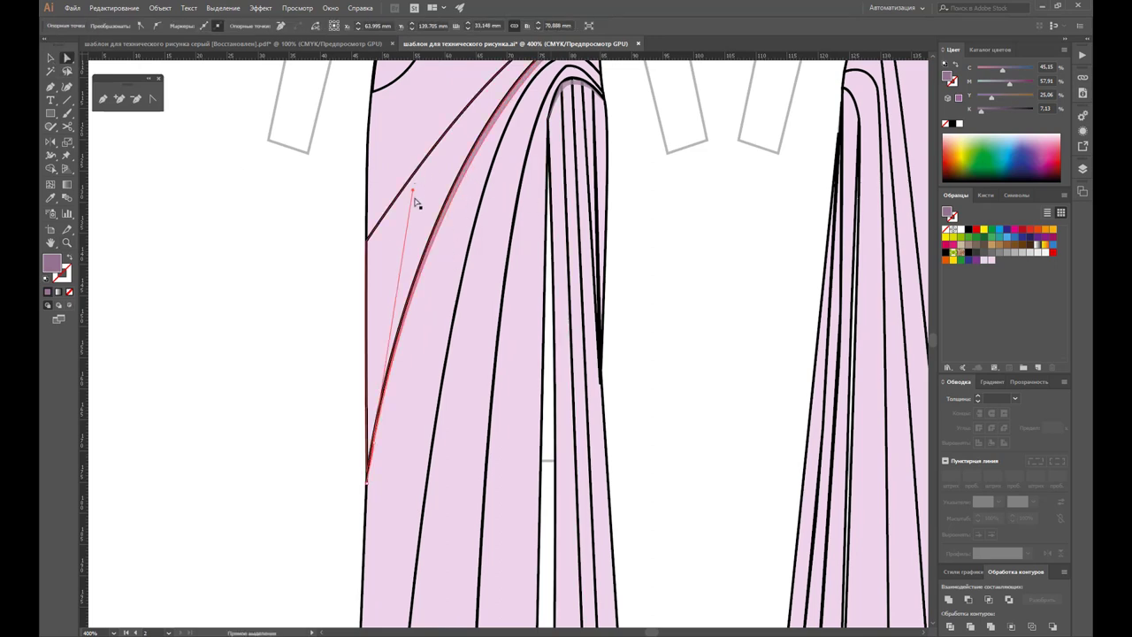
left_click(152, 98)
mouse_move(367, 482)
left_mouse_down()
mouse_move(390, 262)
mouse_move(420, 179)
left_mouse_up()
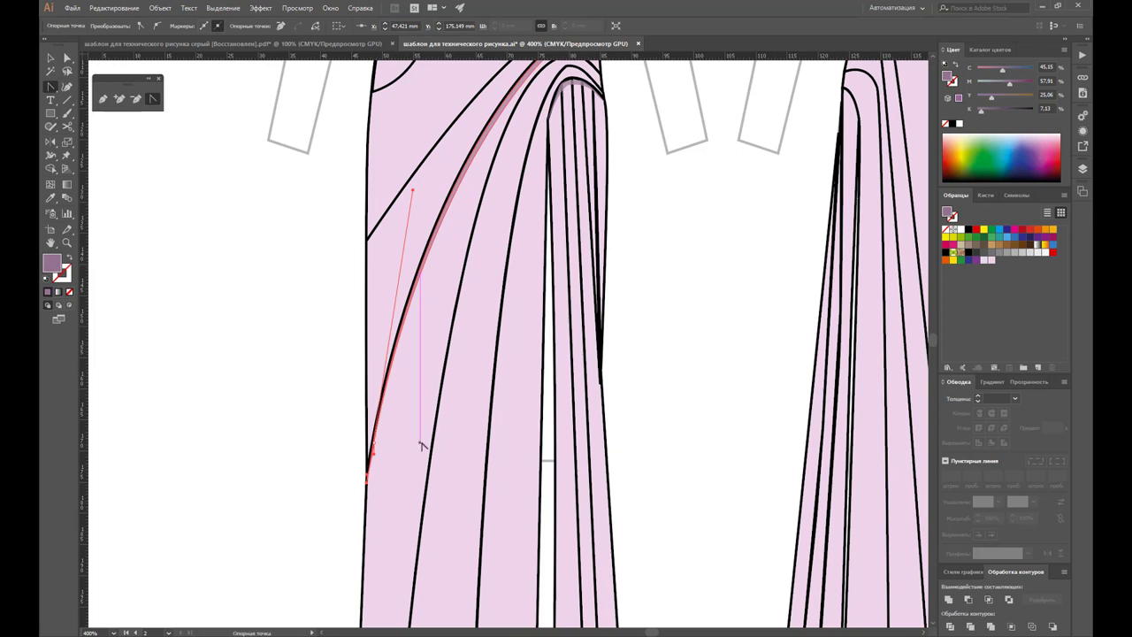
key("z")
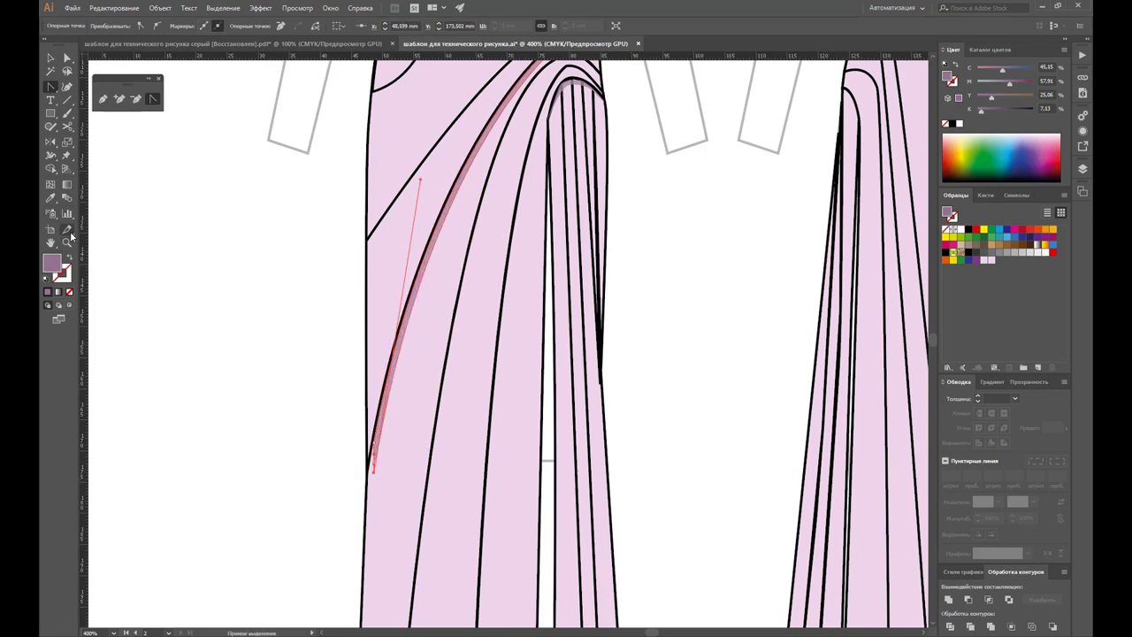
left_click(392, 463)
Step: Magnify the shadow tip and drag its tip anchor downward
left_click(484, 321)
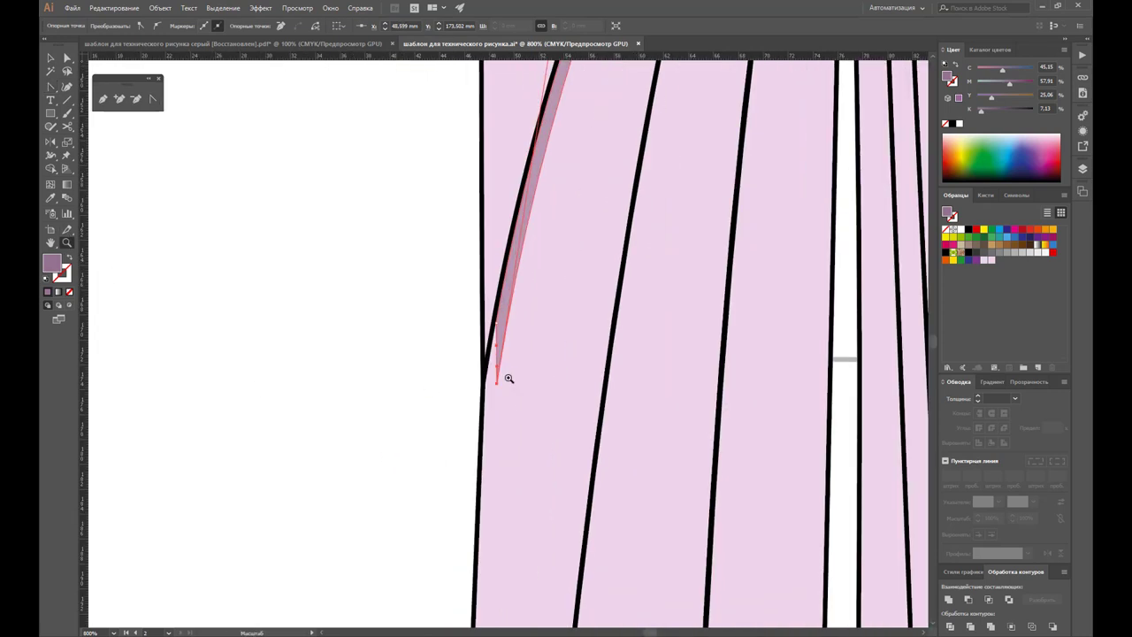
left_click(483, 374)
left_click(503, 328)
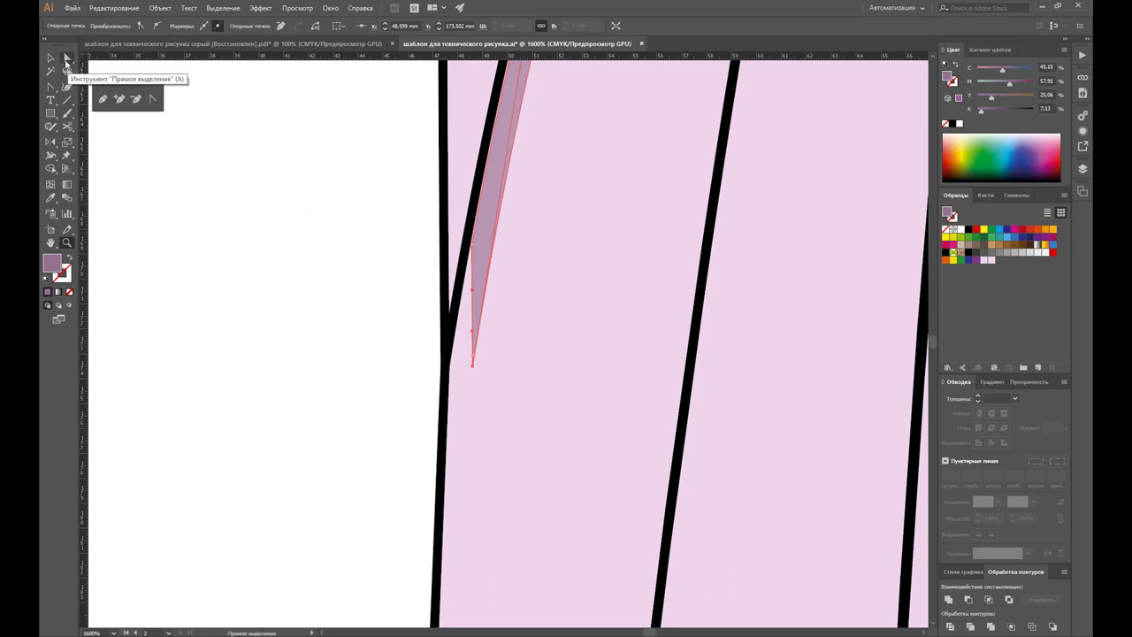
left_click(66, 58)
mouse_move(473, 361)
left_mouse_down()
mouse_move(473, 392)
mouse_move(472, 382)
left_mouse_up()
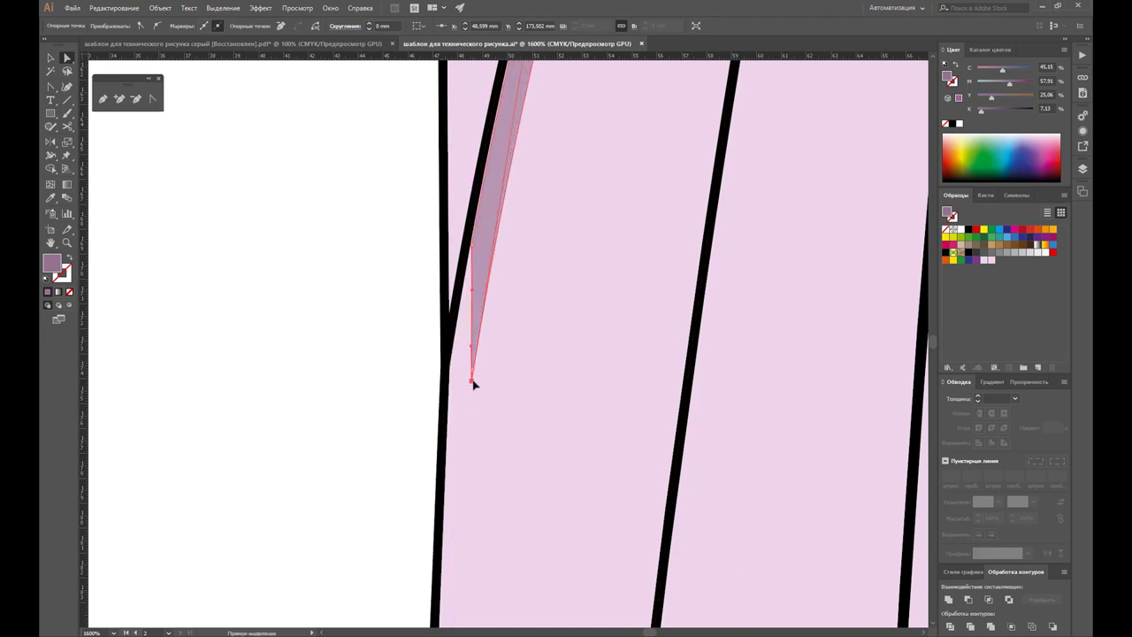
Step: Add an edge anchor, pull it to the black fold outline, and delete the extra point
left_click(127, 101)
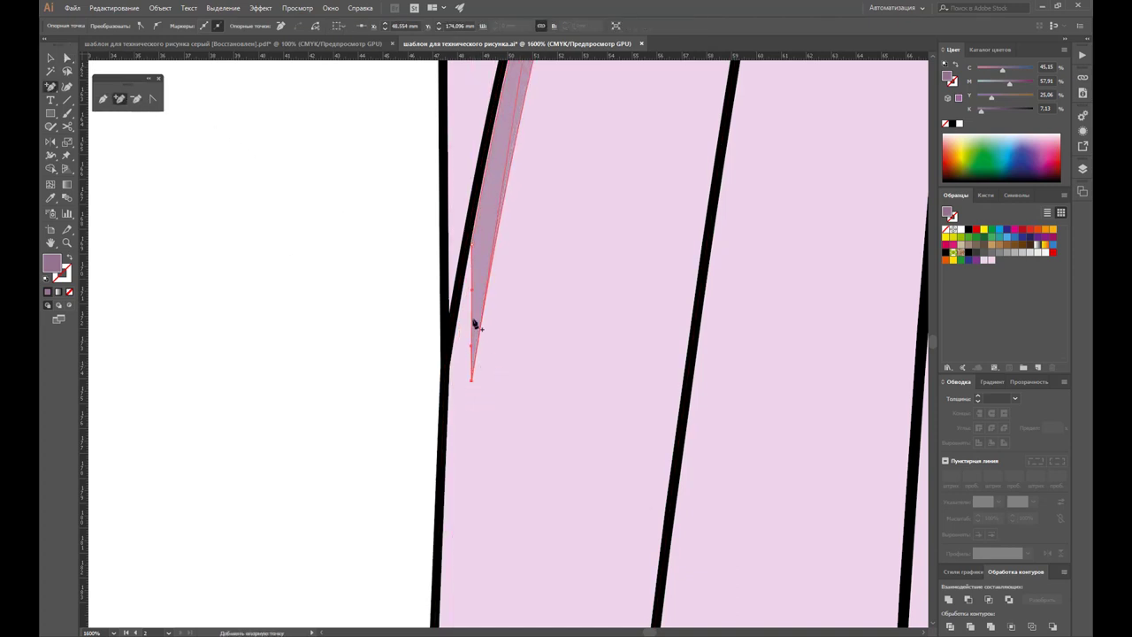
left_click(474, 308)
key("a")
left_click(472, 307)
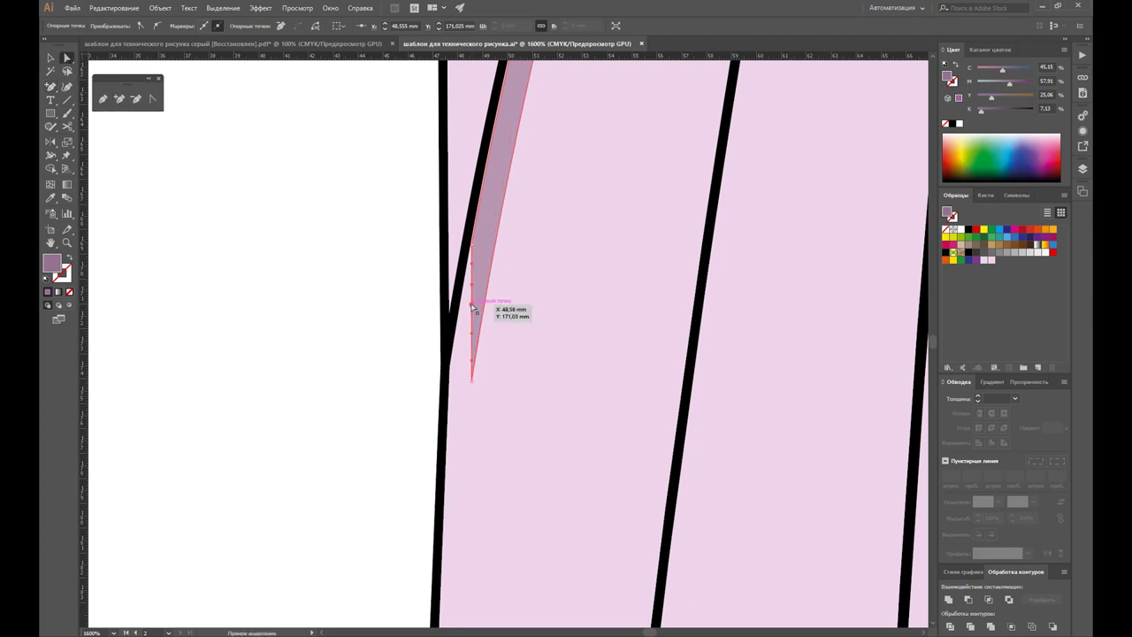
left_click_drag(473, 307, 452, 367)
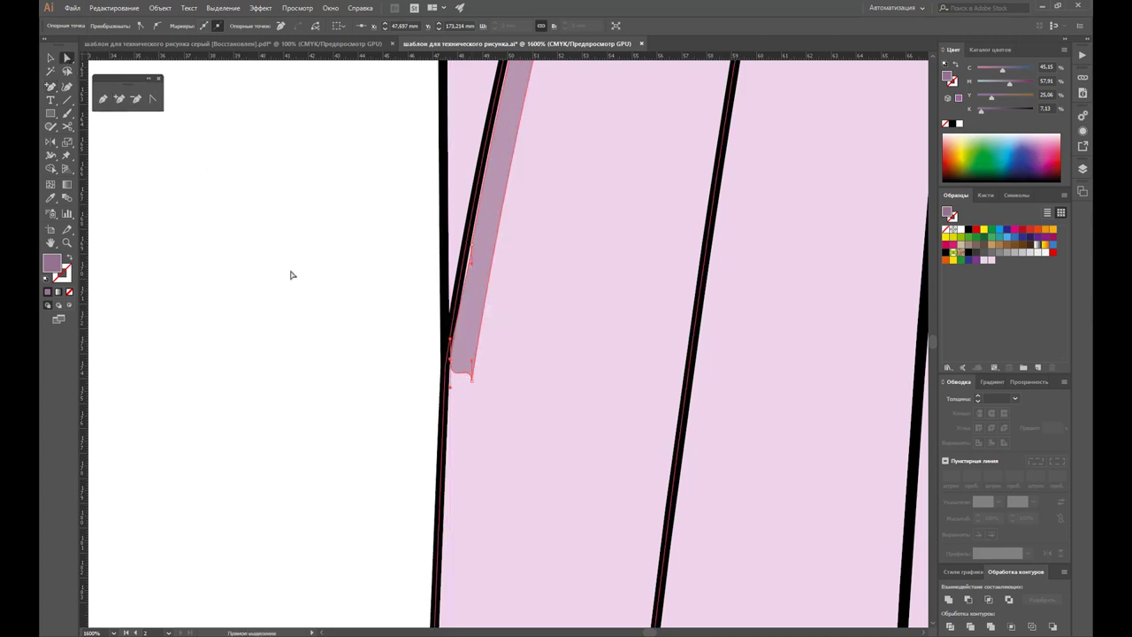
left_click(137, 99)
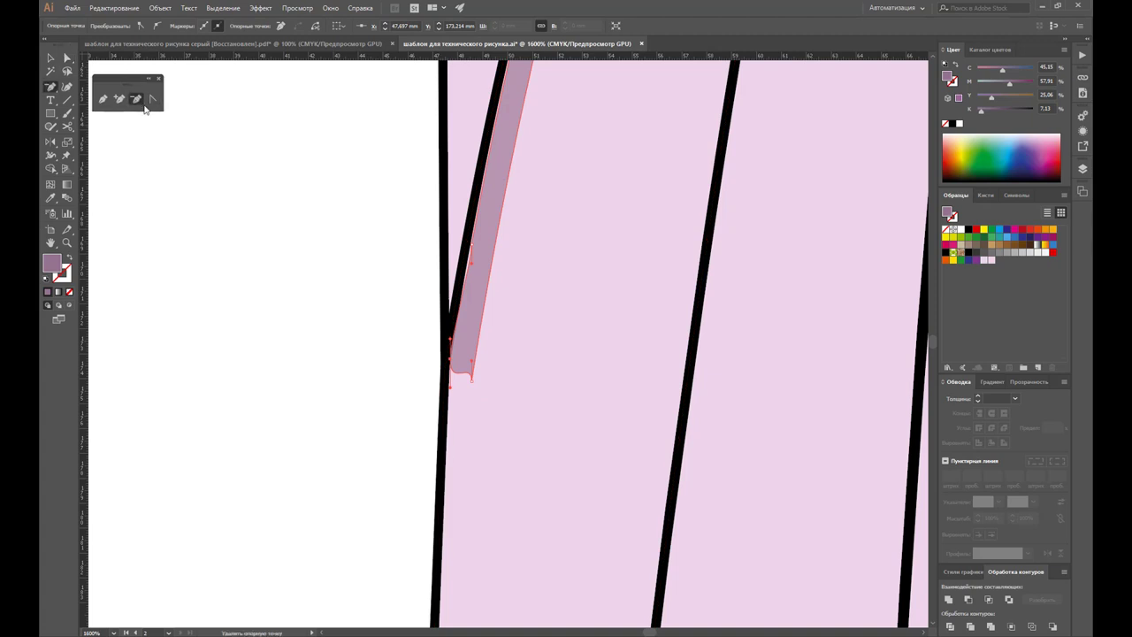
left_click(473, 386)
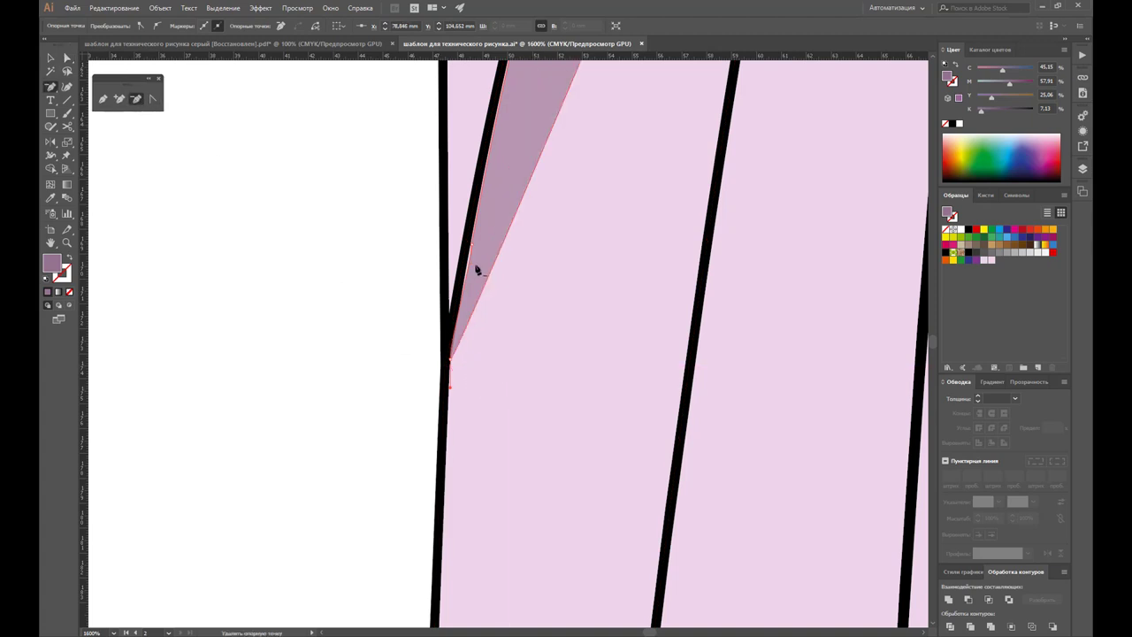
Step: Bend the shadow's left edge toward the fold line so it forms a slim wedge
left_click(622, 185, "alt")
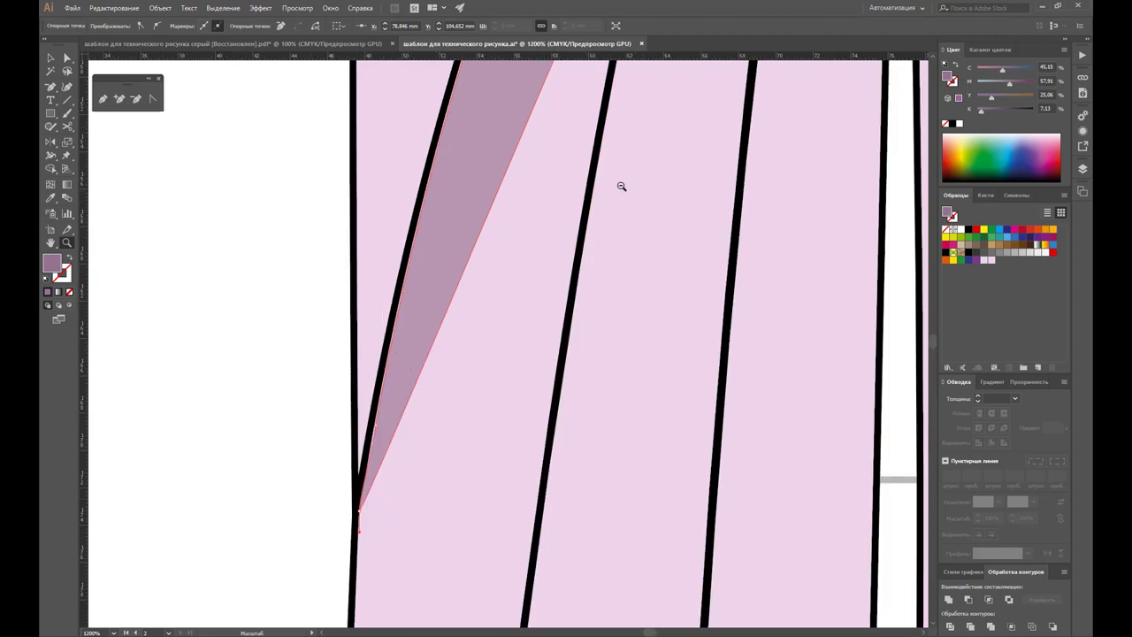
left_click(590, 157, "alt")
left_click(597, 213, "alt")
left_click(592, 241, "alt")
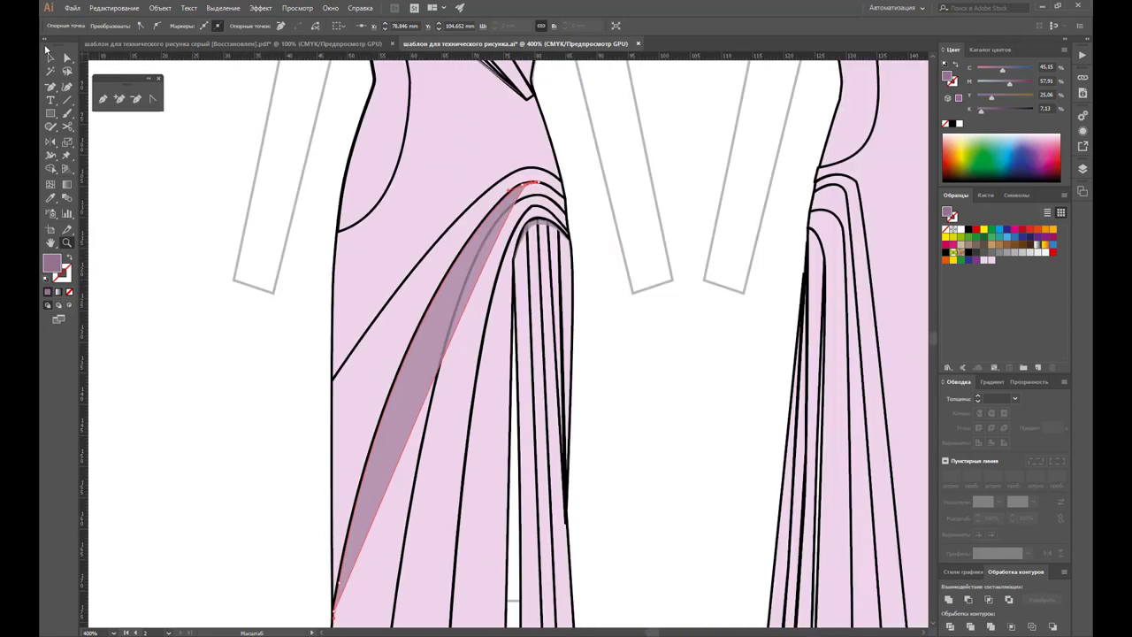
left_click(119, 98)
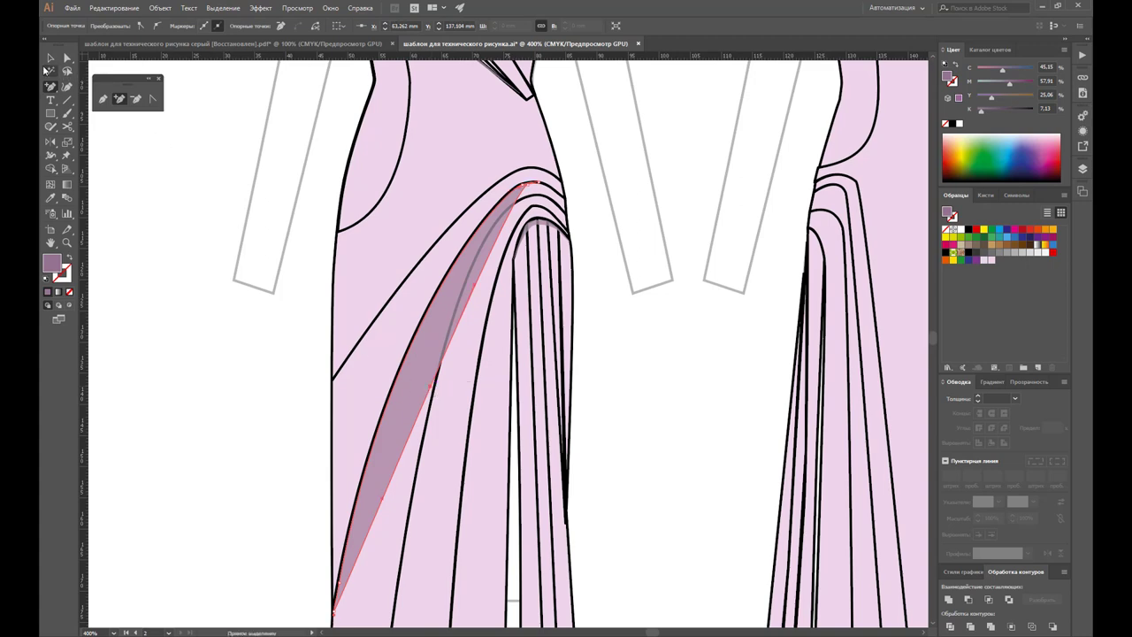
left_click(66, 59)
left_click_drag(429, 390, 413, 354)
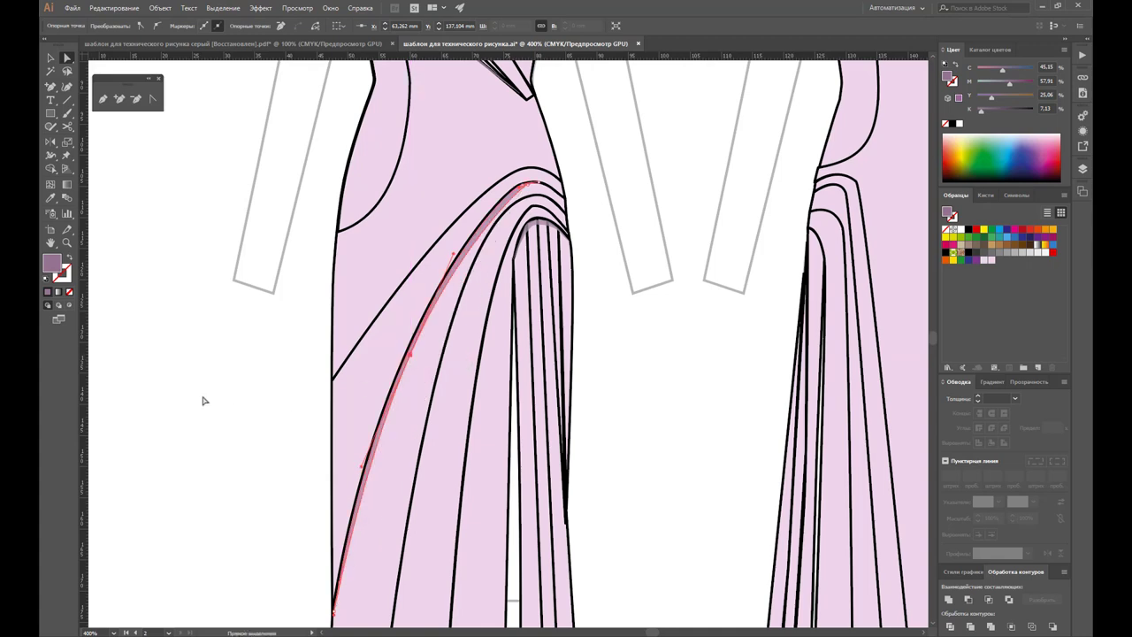
left_click(253, 403)
Step: Zoom out to show both dresses
scroll(397, 426, "down", 2)
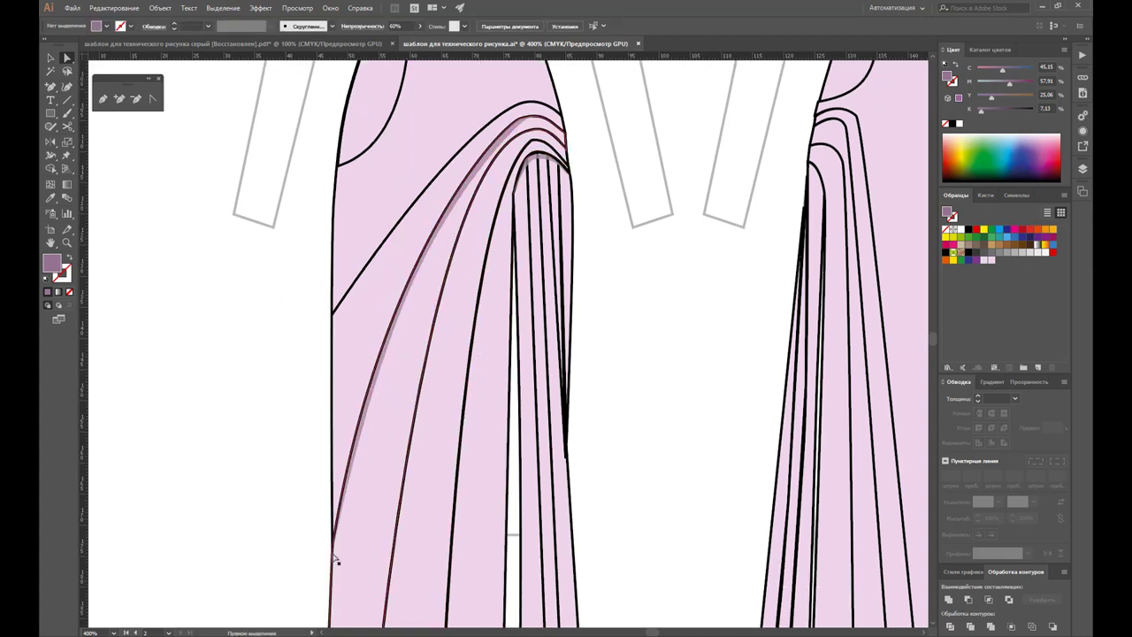
scroll(495, 396, "down", 1)
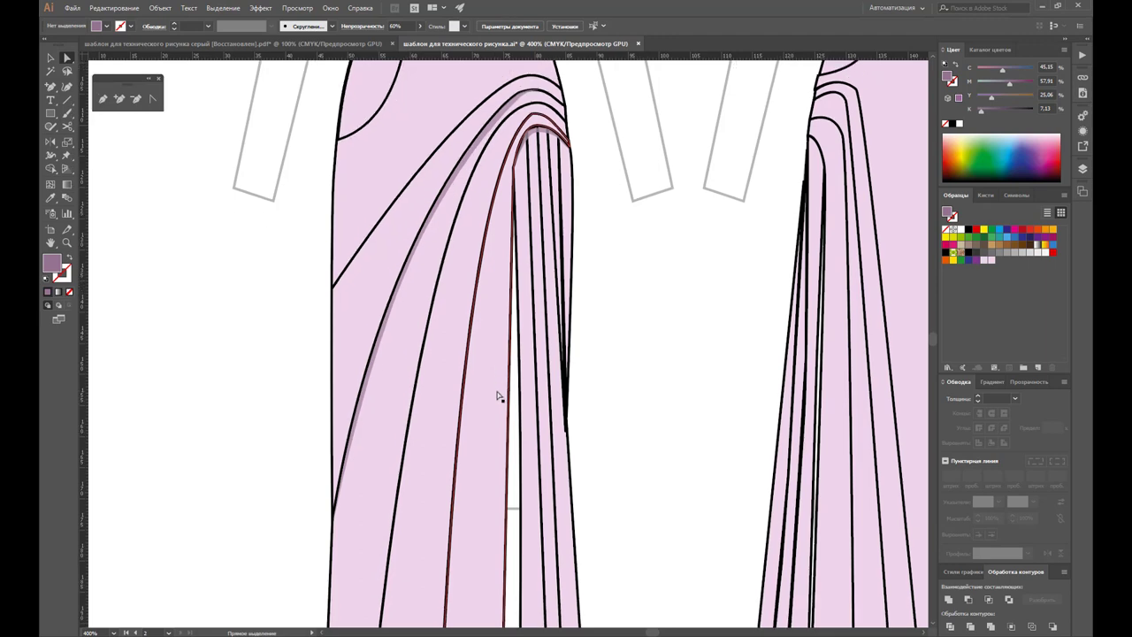
scroll(498, 392, "down", 1)
scroll(498, 392, "down", 1)
key("z")
left_click(526, 318, "alt")
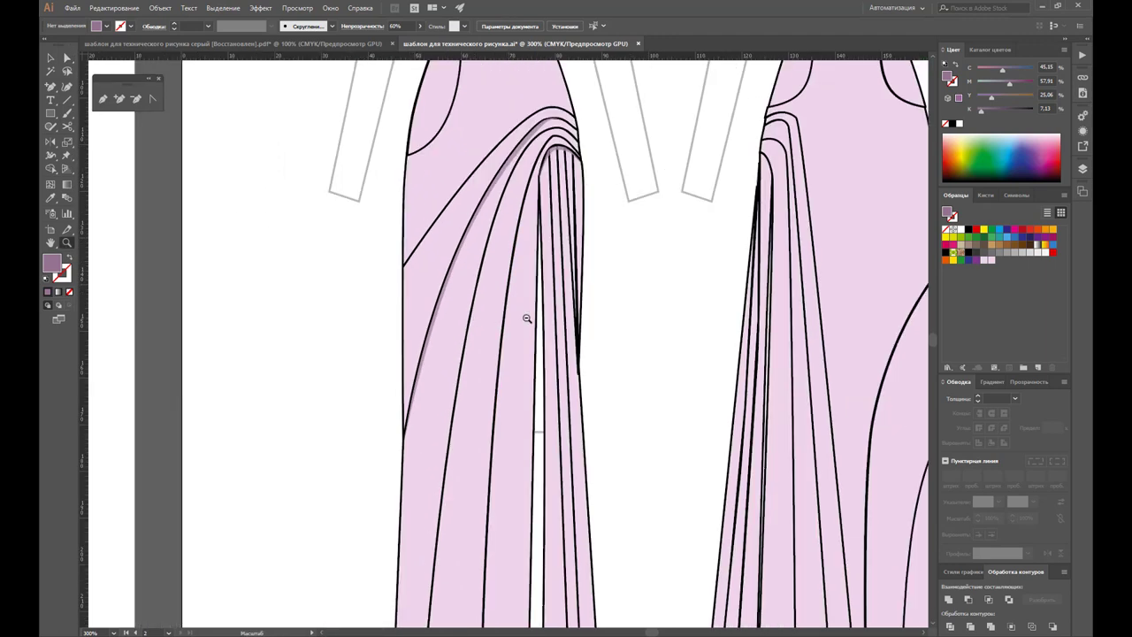
Step: Copy the two long skirt drape paths onto blank canvas left of the dress
left_click(51, 59)
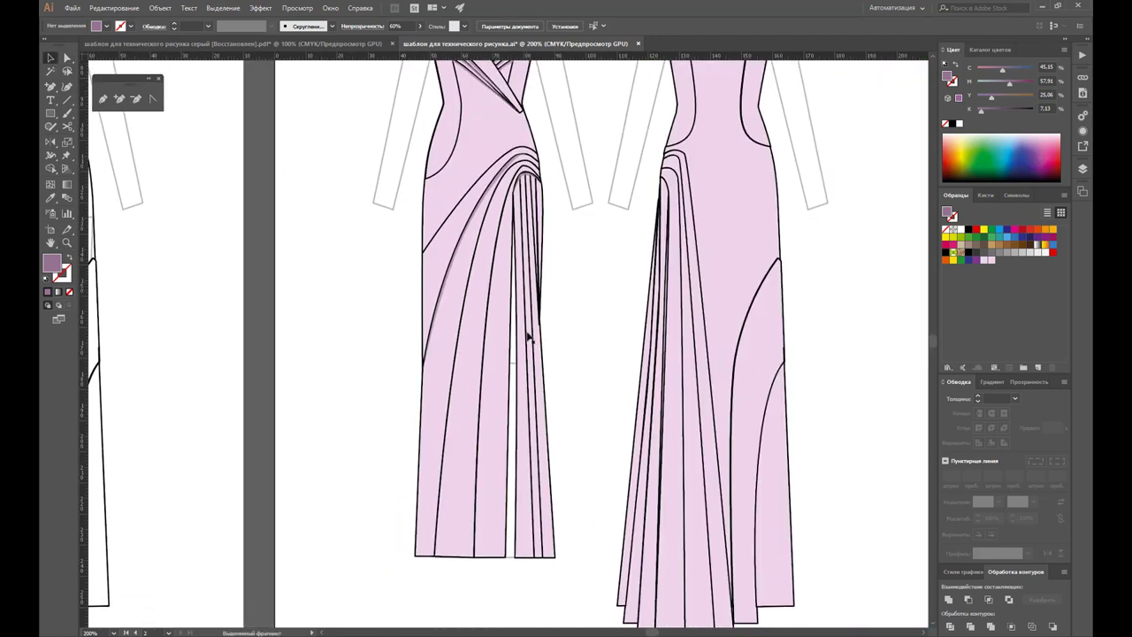
left_click(457, 295)
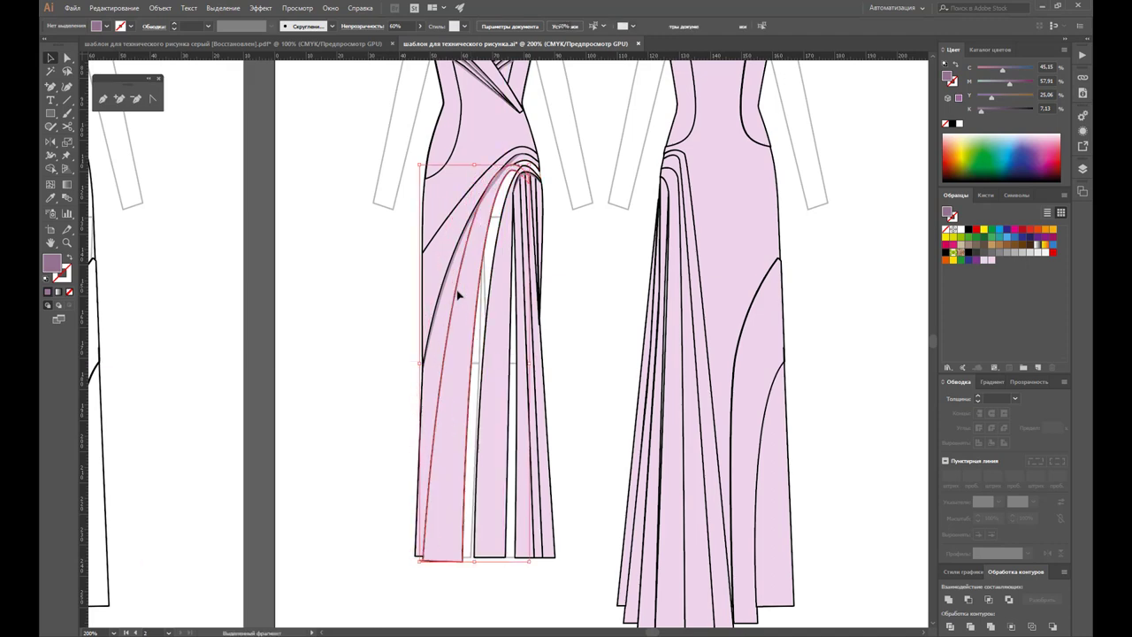
left_click(482, 331, "shift")
mouse_move(455, 328)
left_mouse_down()
mouse_move(397, 303)
mouse_move(292, 296)
left_mouse_up()
left_click(338, 322)
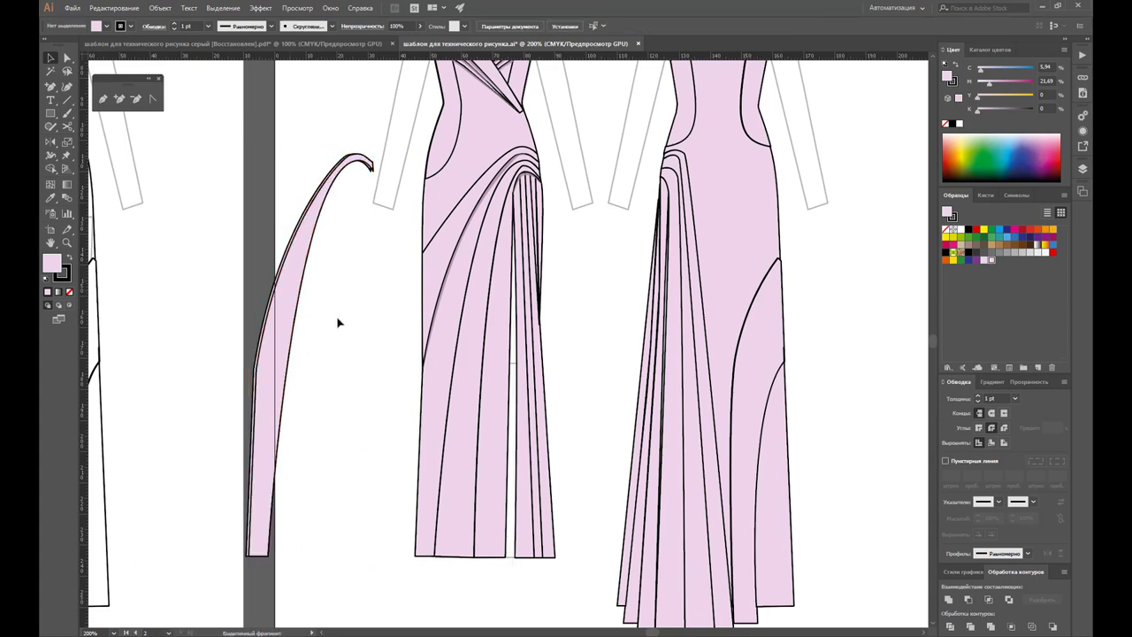
Step: Divide the drape copy with Pathfinder, ungroup it and delete the large pink piece
left_click(289, 301)
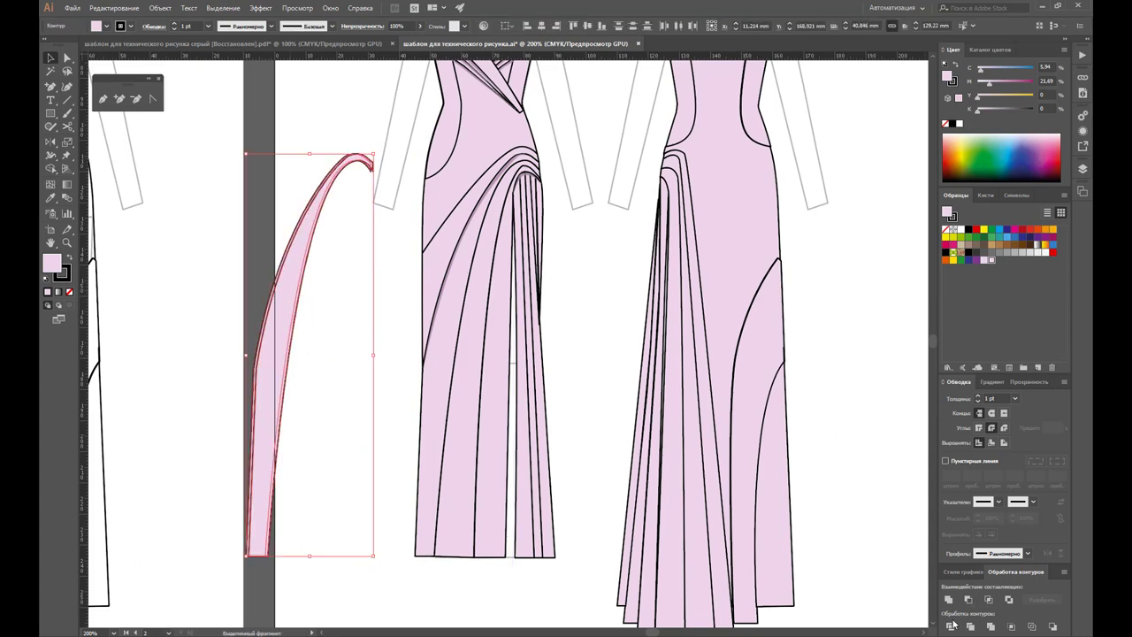
left_click(950, 625)
right_click(277, 312)
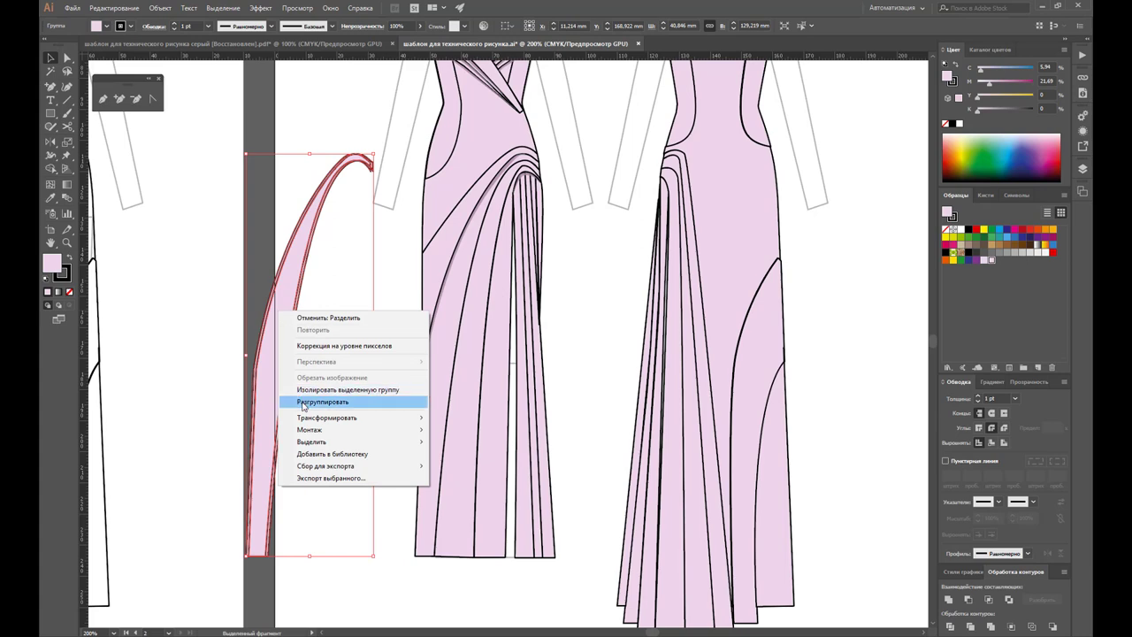
left_click(301, 400)
left_click(278, 332)
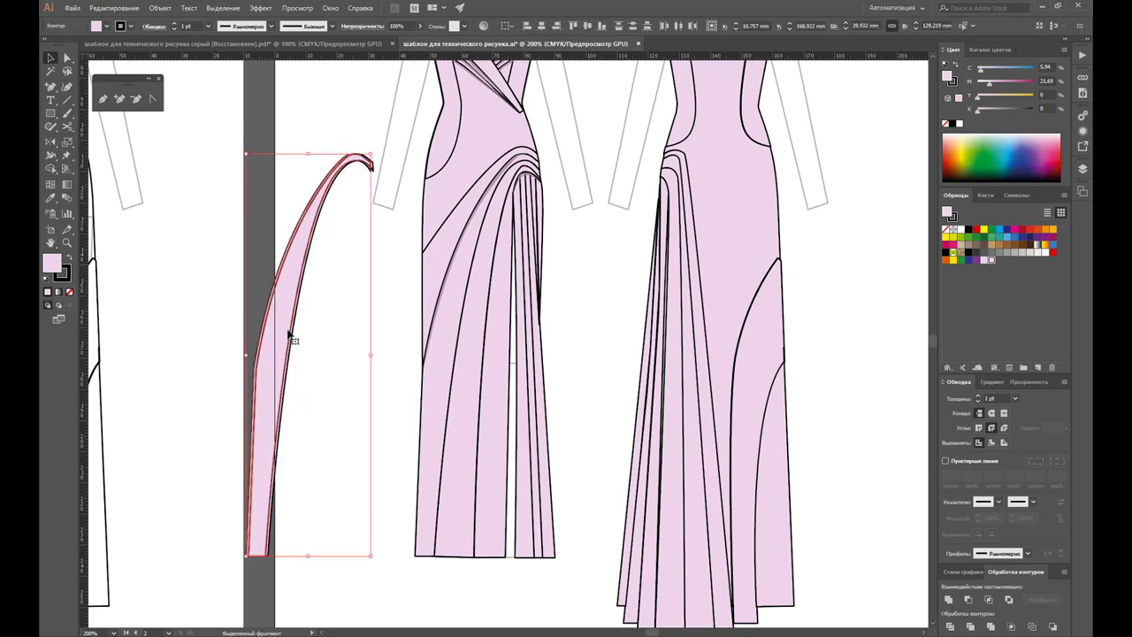
key("Delete")
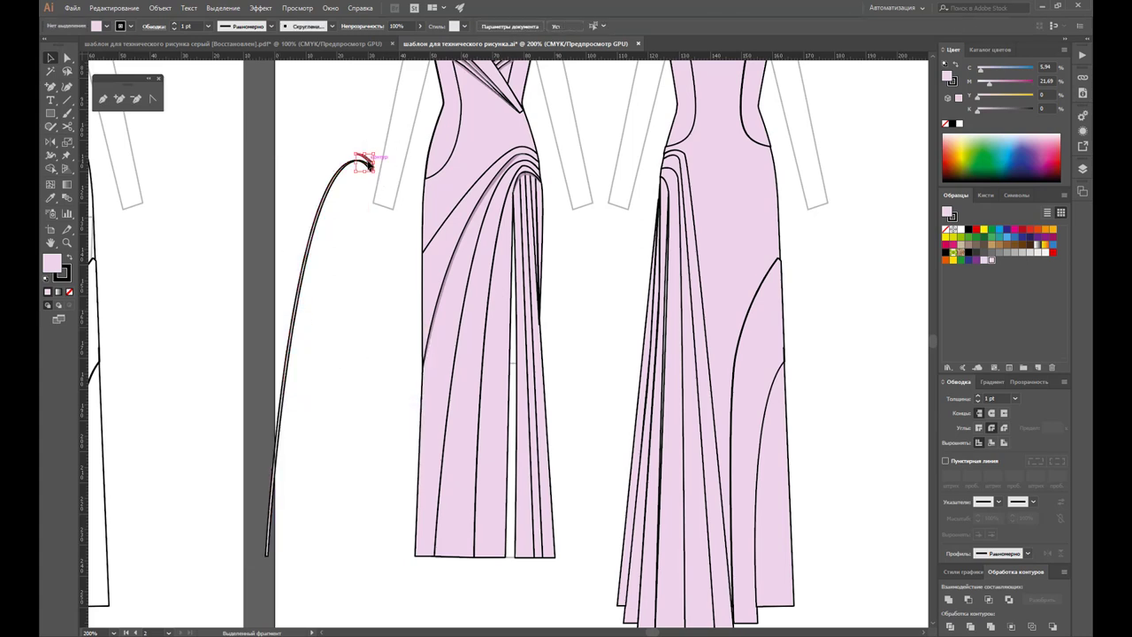
Step: Give the sliver the mauve shadow style, bring it to front on the fold, and delete the leftover fragment
left_click(352, 168)
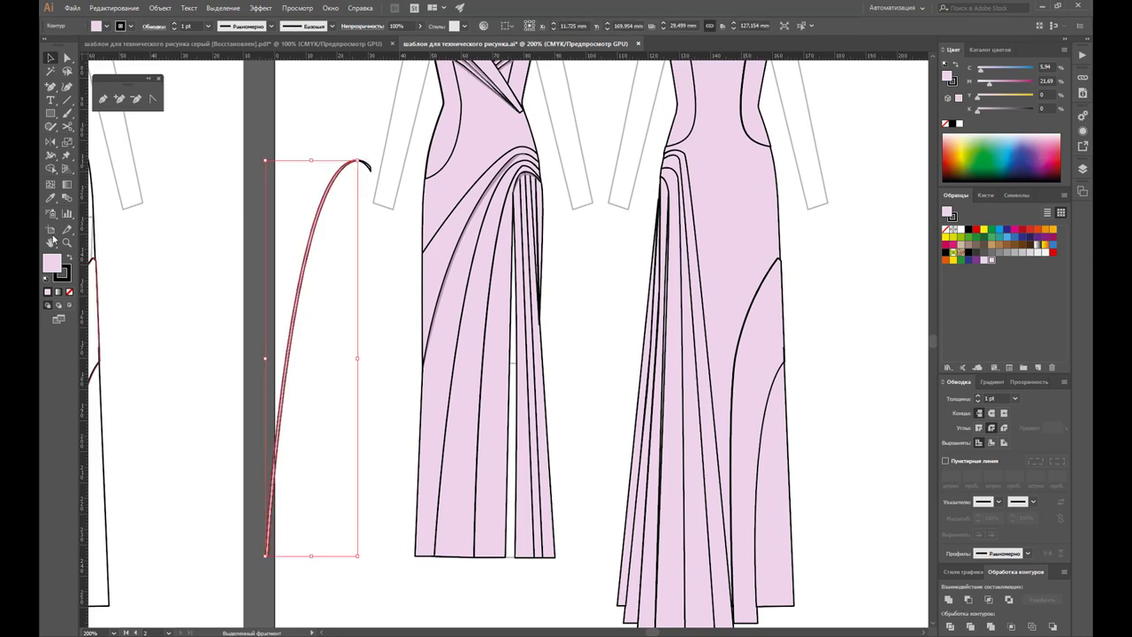
left_click(50, 198)
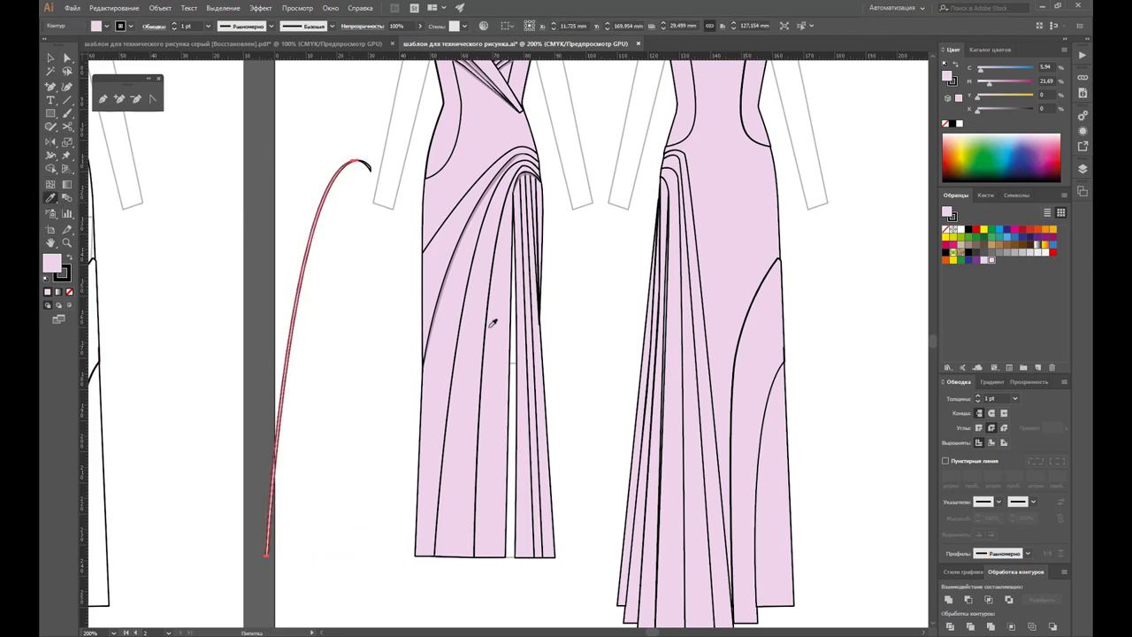
left_click(446, 288)
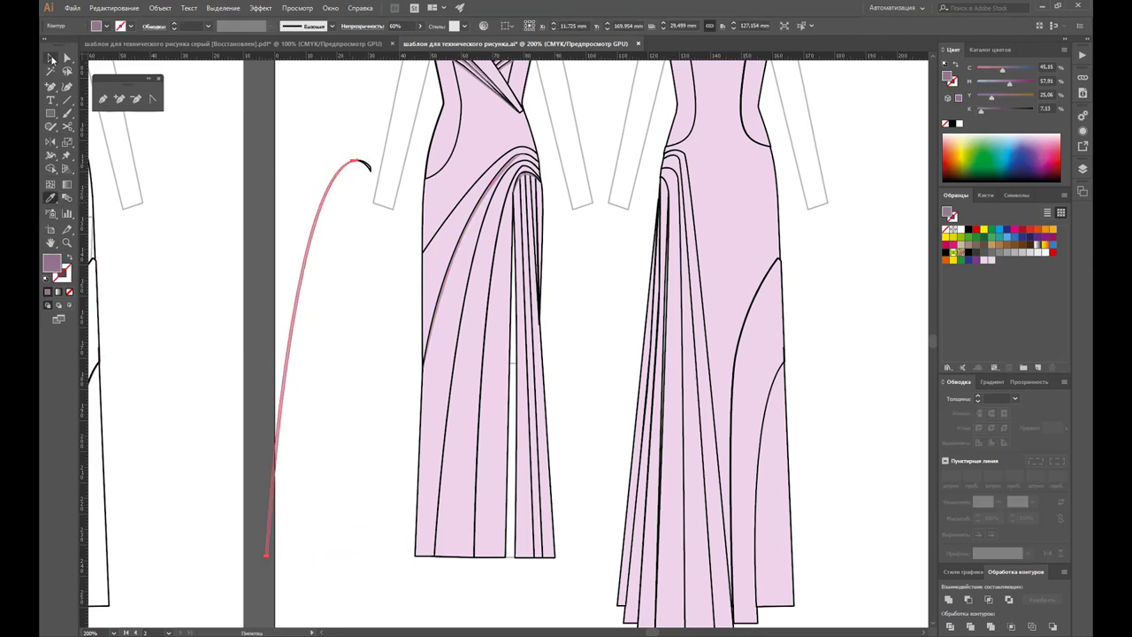
left_click(50, 58)
mouse_move(301, 299)
left_mouse_down()
mouse_move(478, 312)
mouse_move(477, 328)
left_mouse_up()
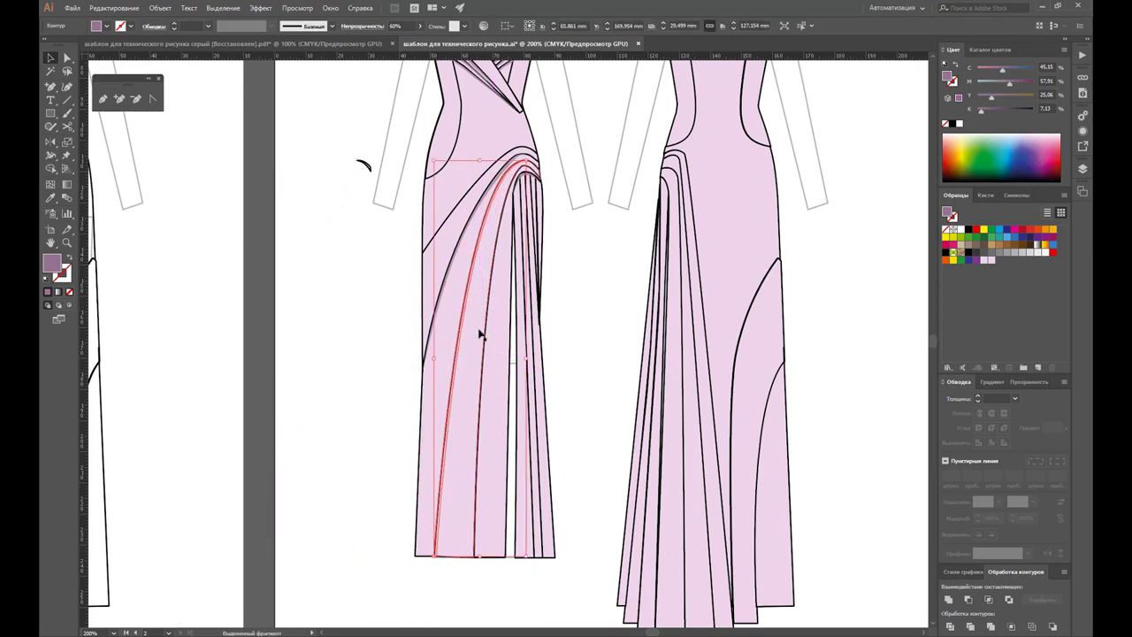
key("Right")
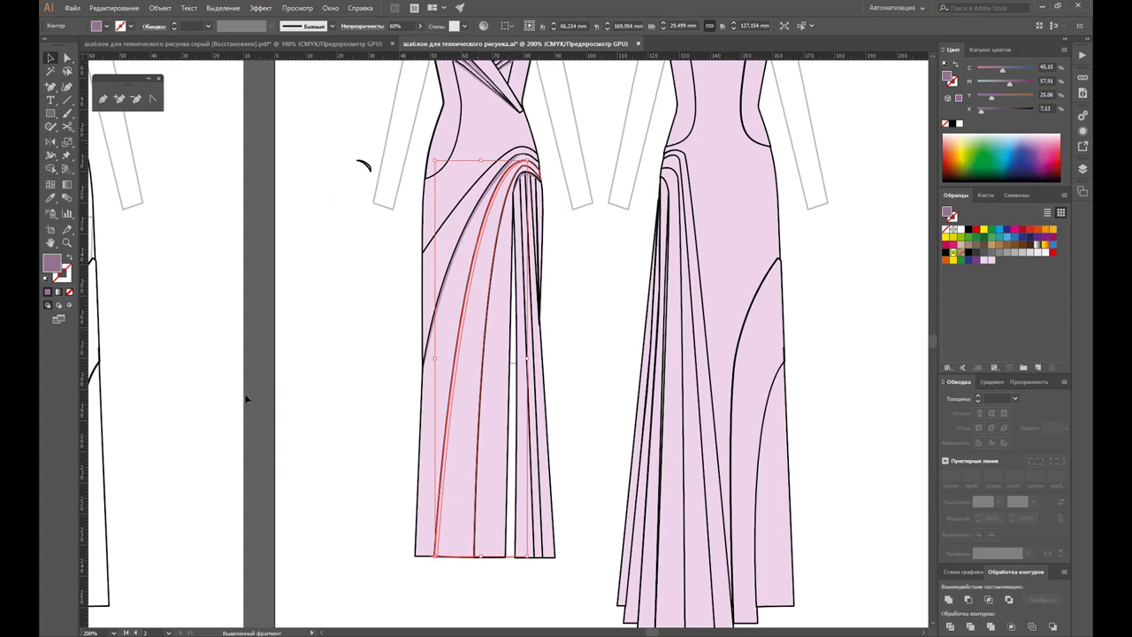
right_click(466, 396)
mouse_move(496, 565)
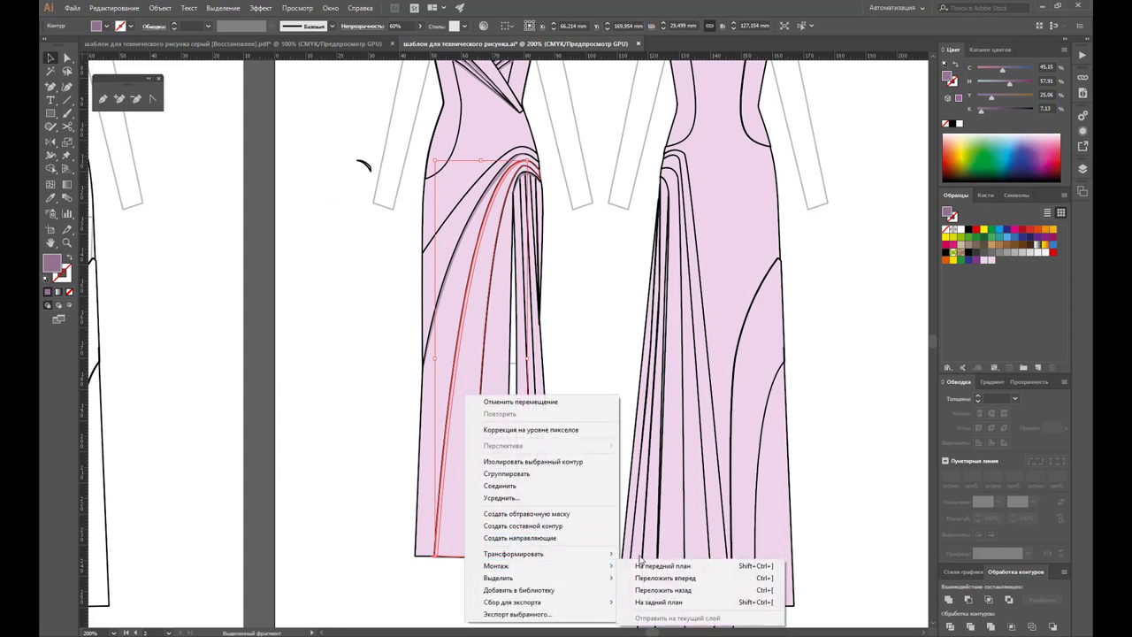
left_click(643, 567)
left_click(578, 394)
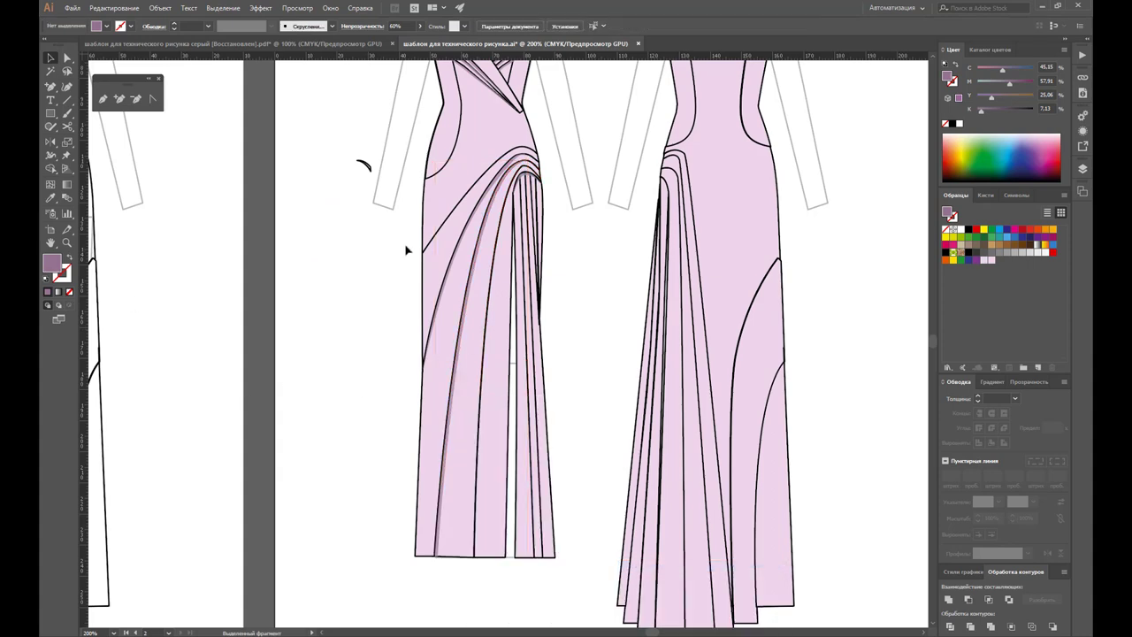
left_click(362, 166)
key("Delete")
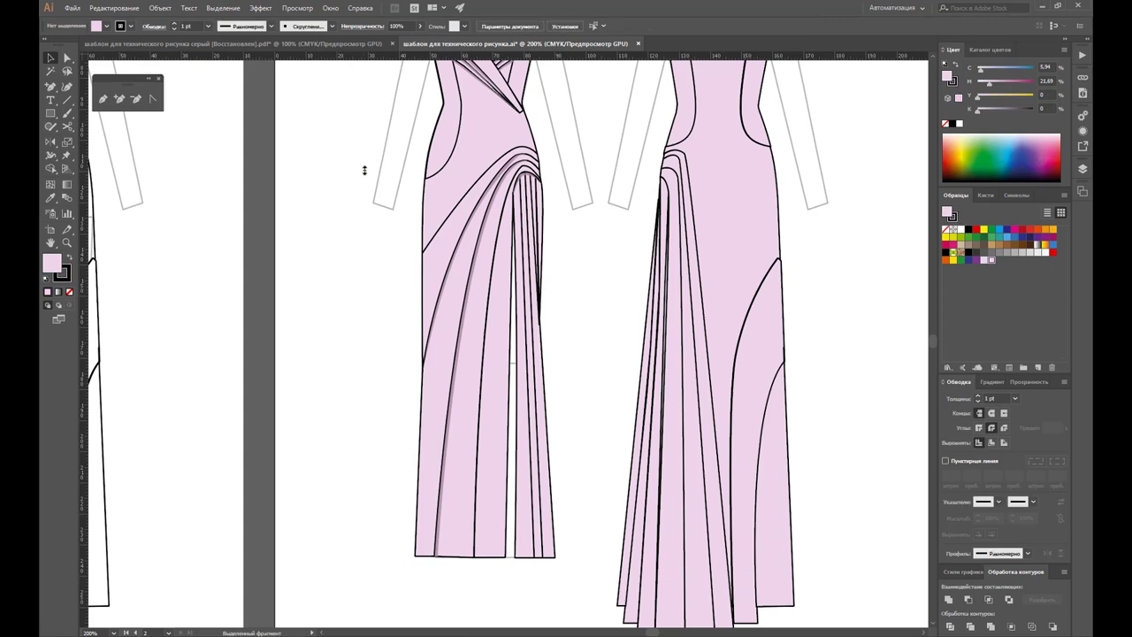
Step: Move another drape fold path beside the dress and select both drape paths
left_click(494, 356)
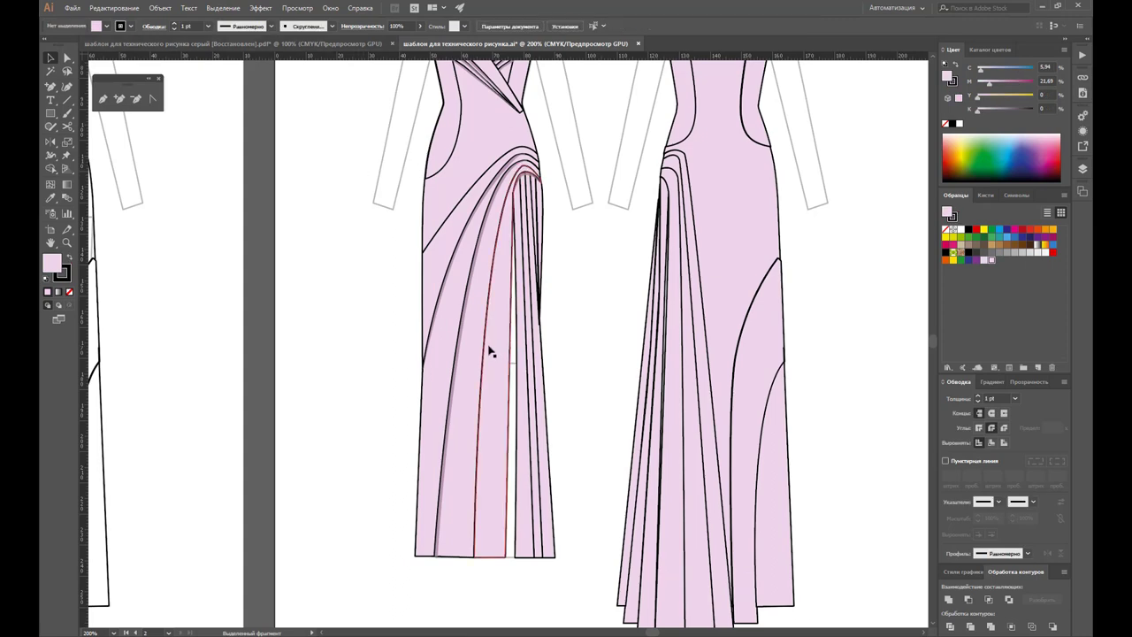
left_click_drag(493, 356, 323, 349)
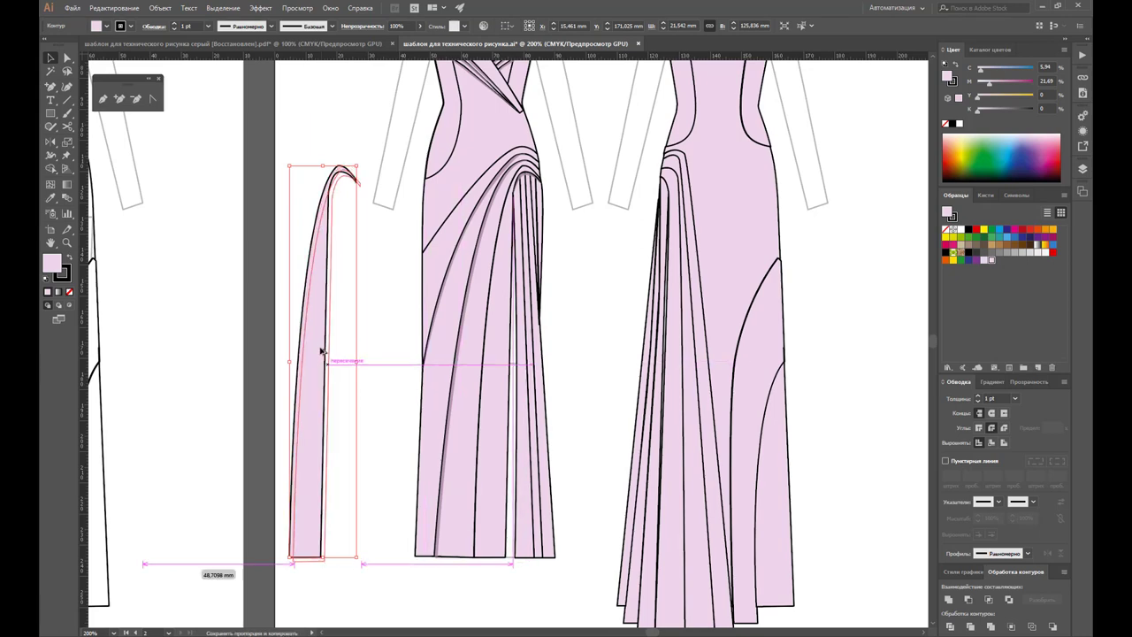
left_click_drag(323, 350, 341, 357)
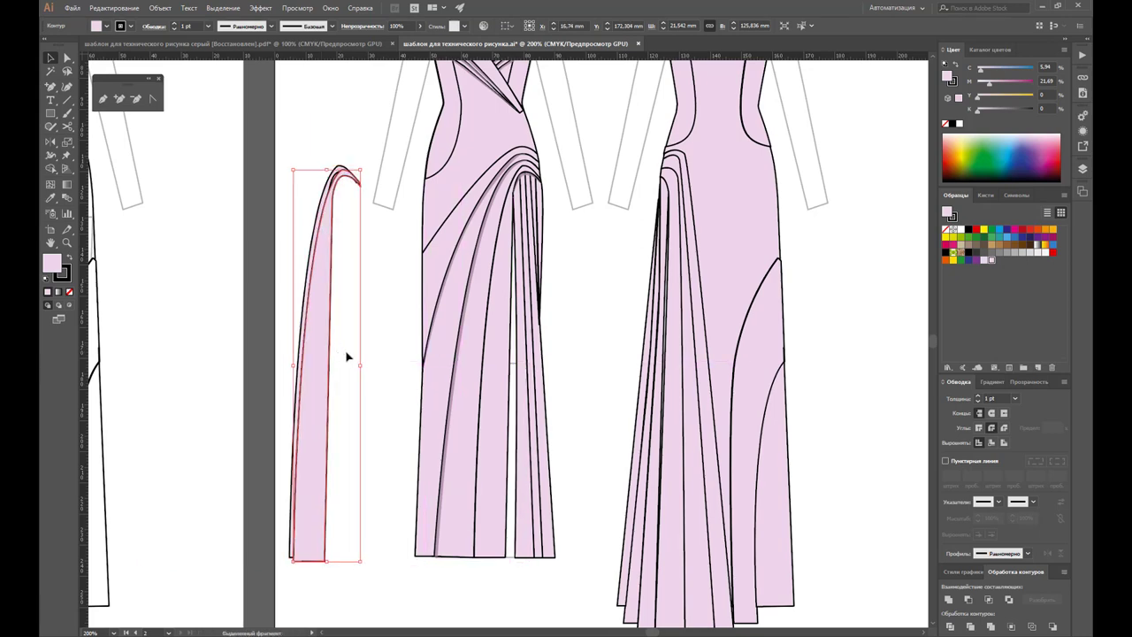
key("Up")
key("Up")
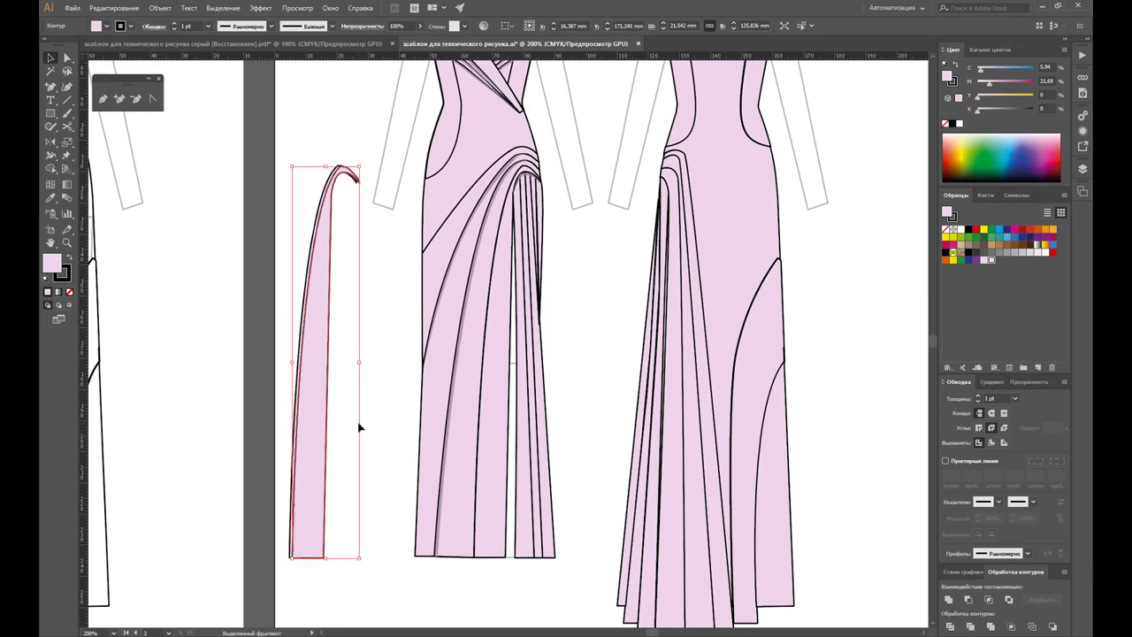
left_click(363, 428)
left_click_drag(363, 428, 327, 478)
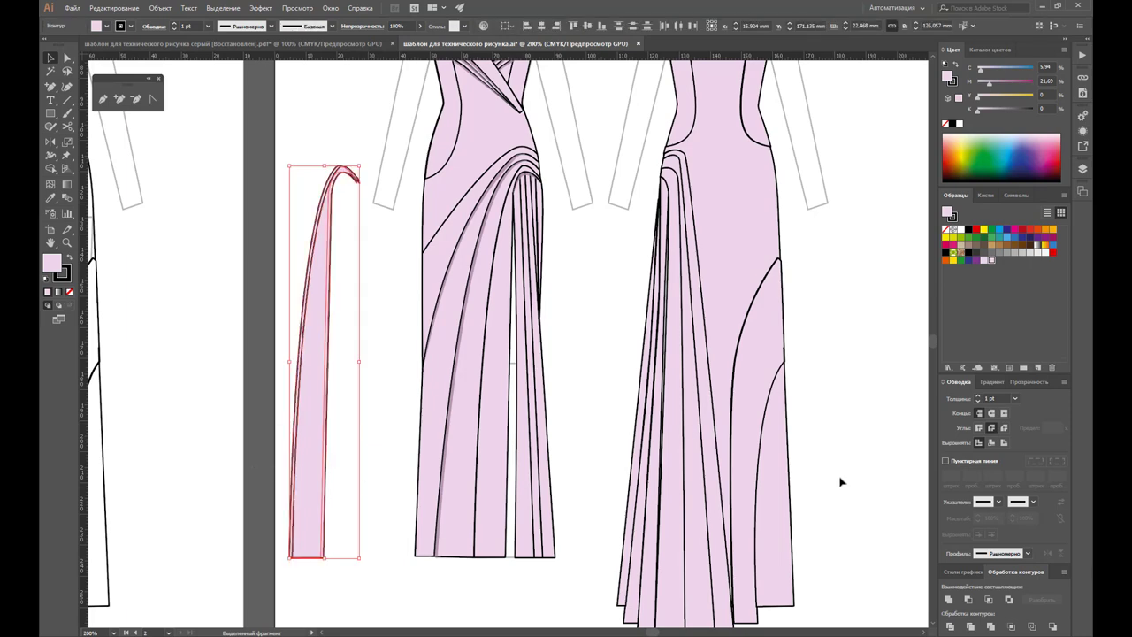
Step: Divide the selected paths, ungroup them and delete the pink drape piece
left_click(951, 628)
right_click(298, 394)
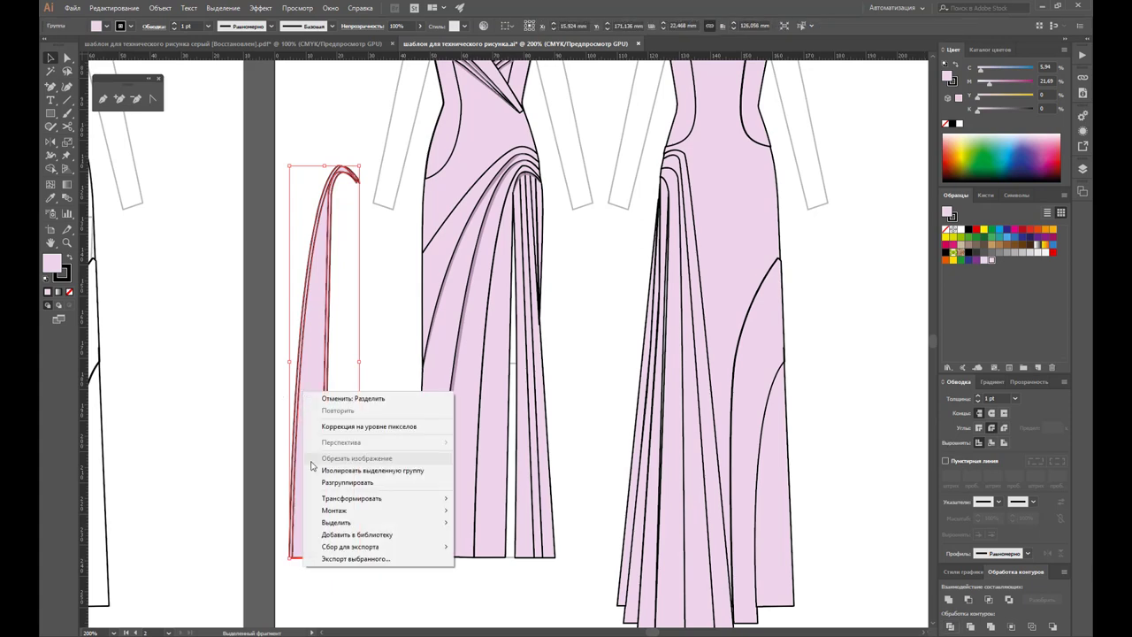
left_click(359, 455)
left_click(314, 437)
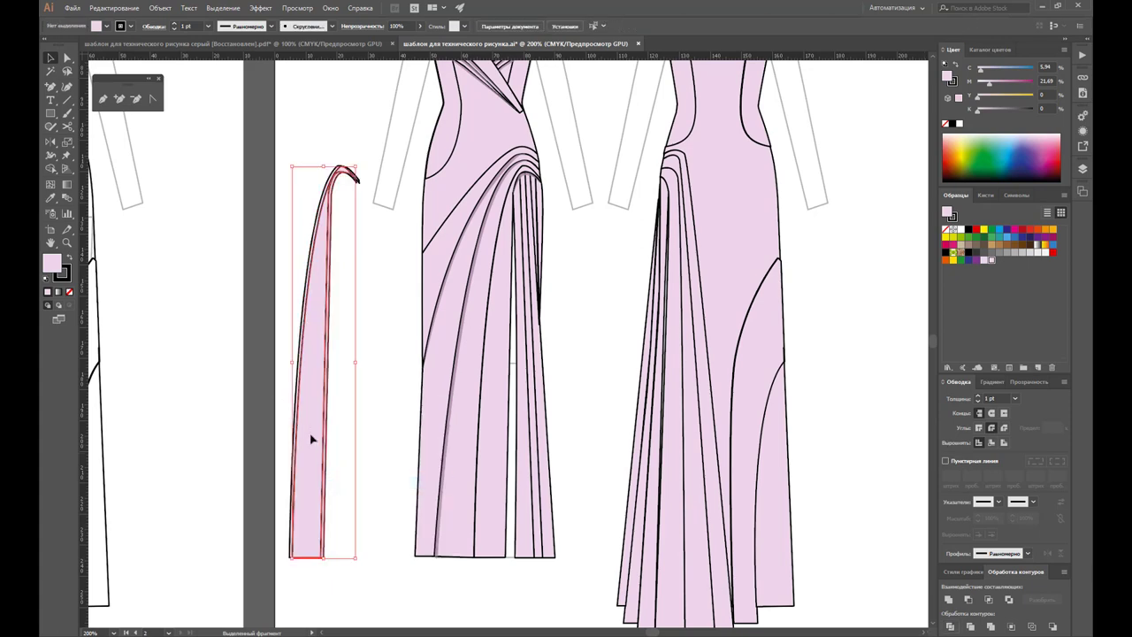
key("Delete")
Step: Give the thin curve the mauve shadow style, place it on the front fold, and send it backward
left_click_drag(338, 367, 279, 412)
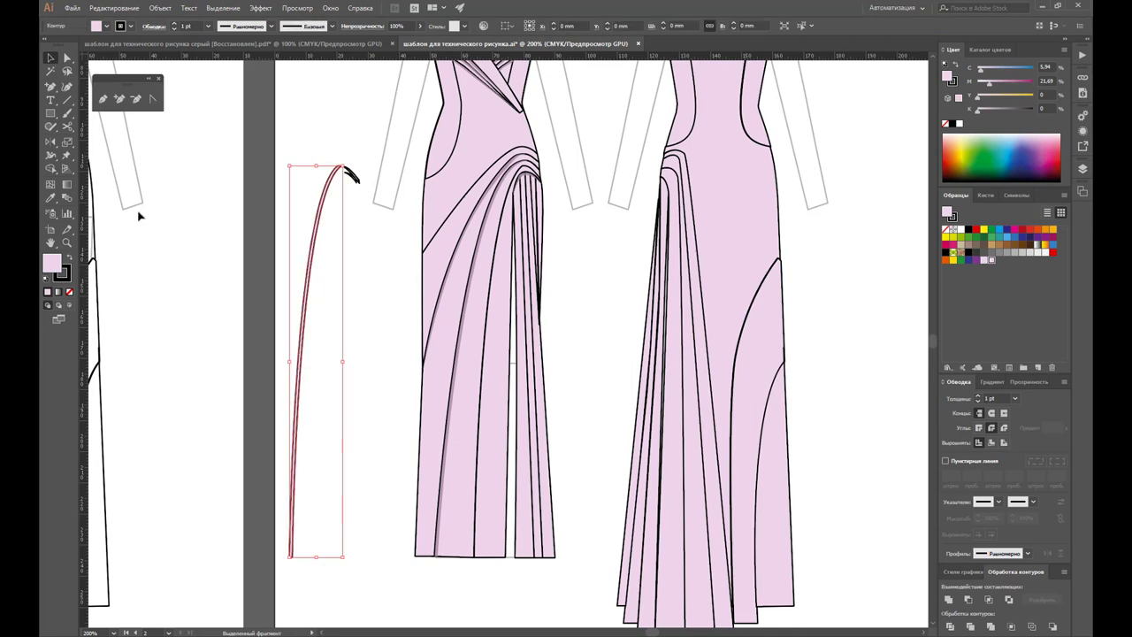
left_click(50, 199)
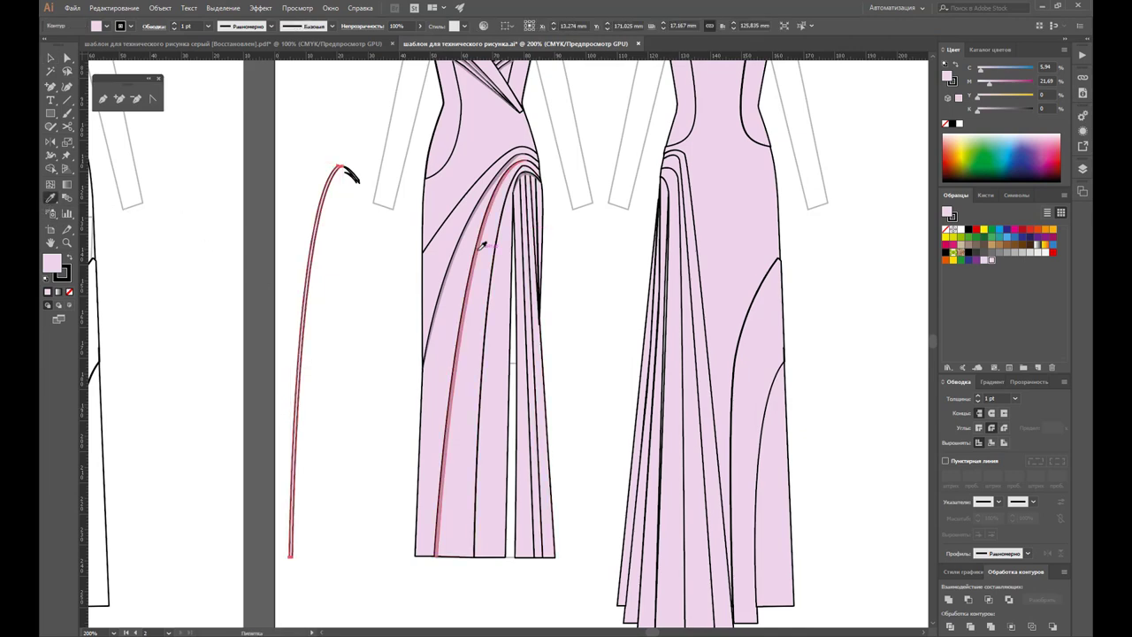
left_click(484, 251)
key("v")
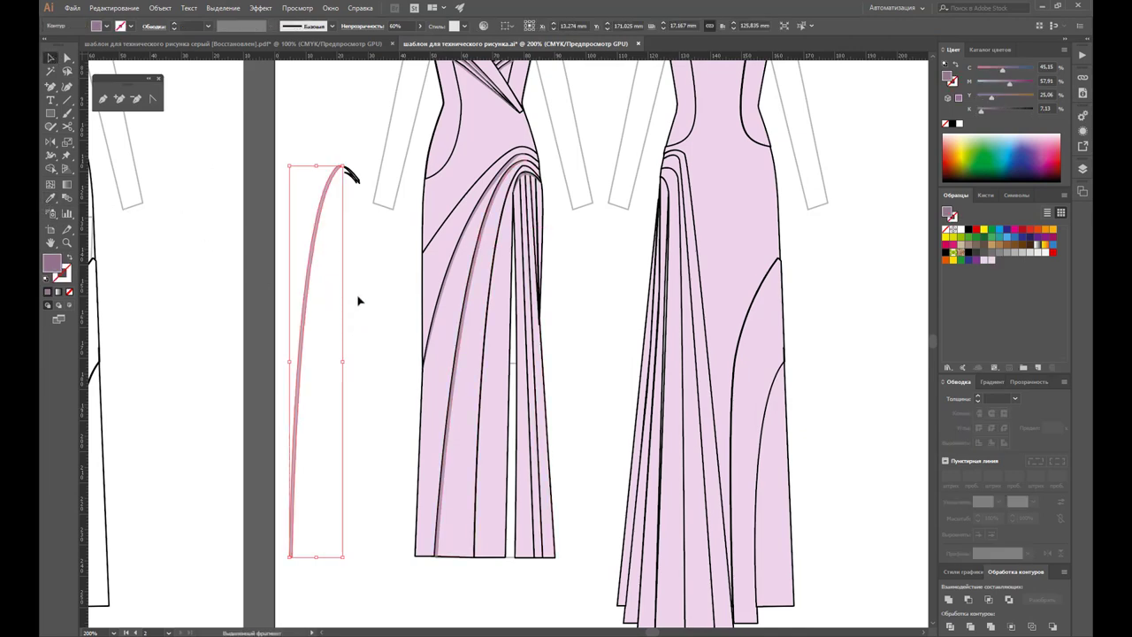
left_click(297, 288)
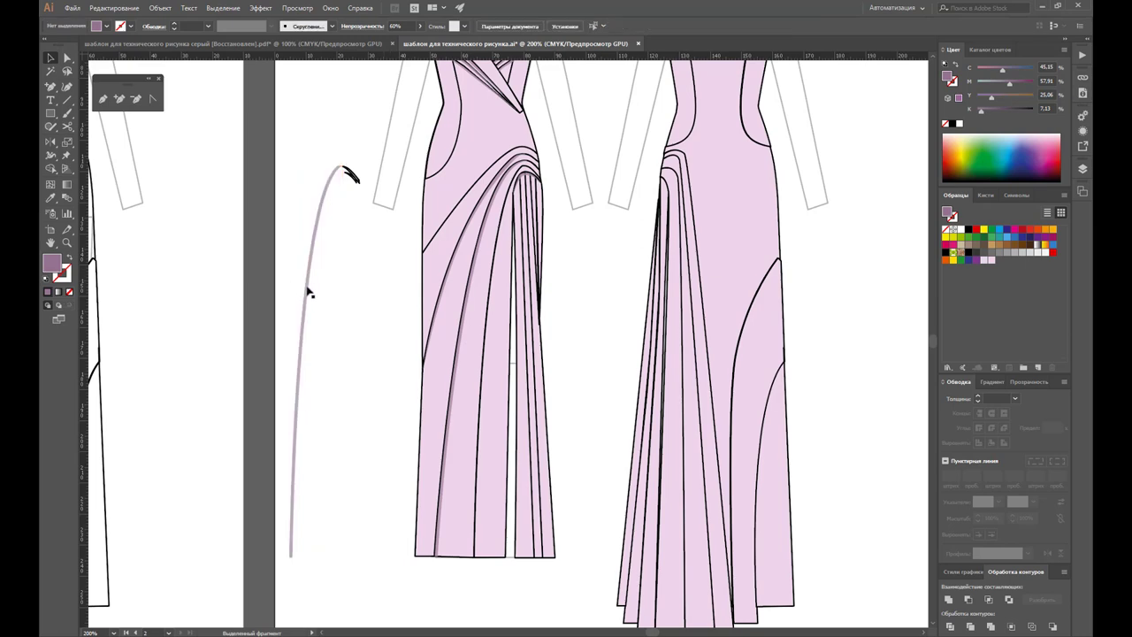
left_click_drag(309, 292, 493, 309)
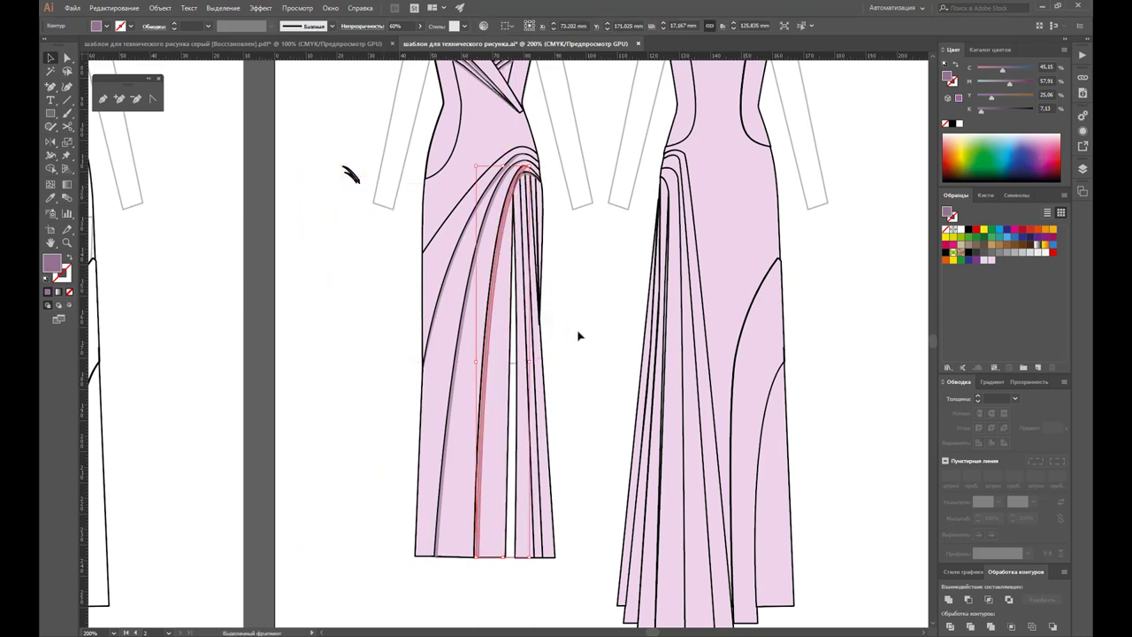
key("ctrl+bracketleft")
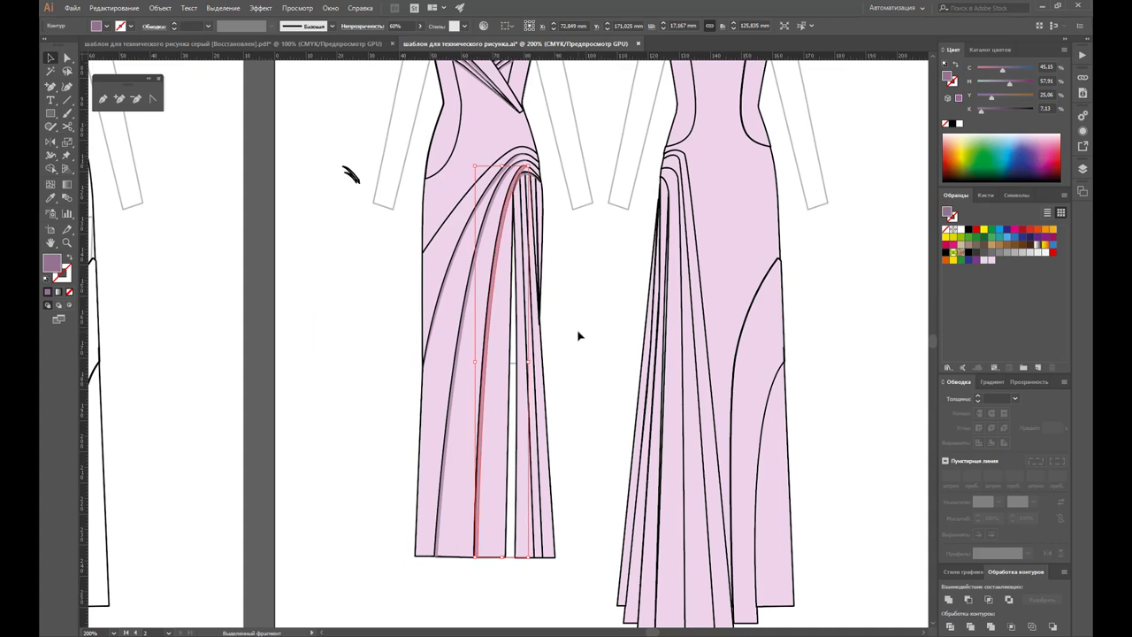
Step: Delete the small stray stroke left of the dress
left_click(579, 336)
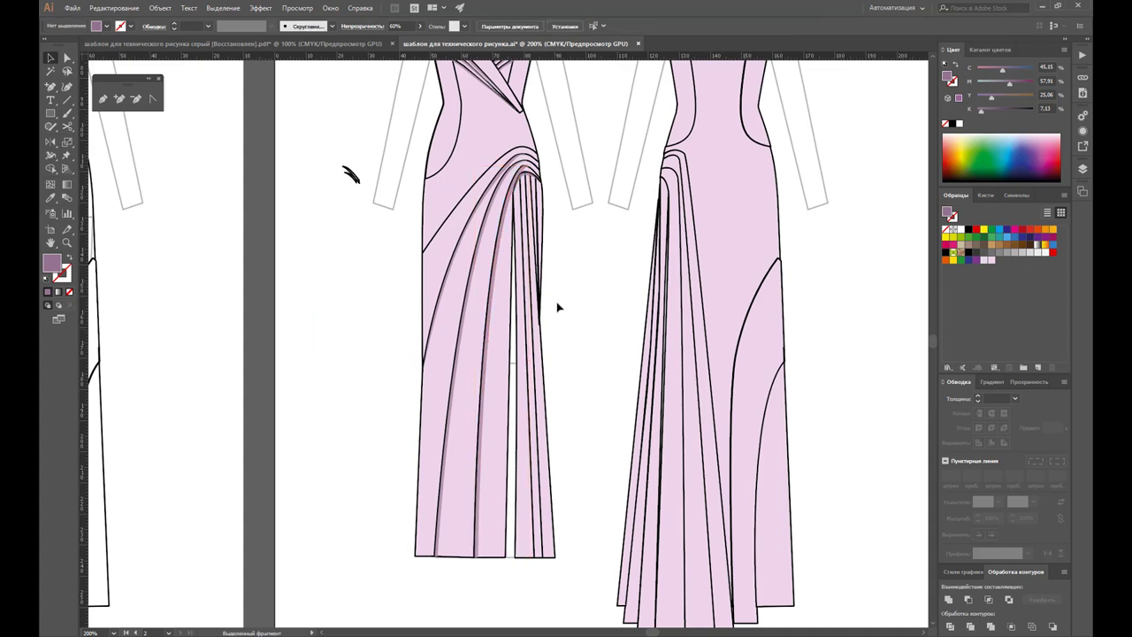
left_click_drag(348, 191, 348, 191)
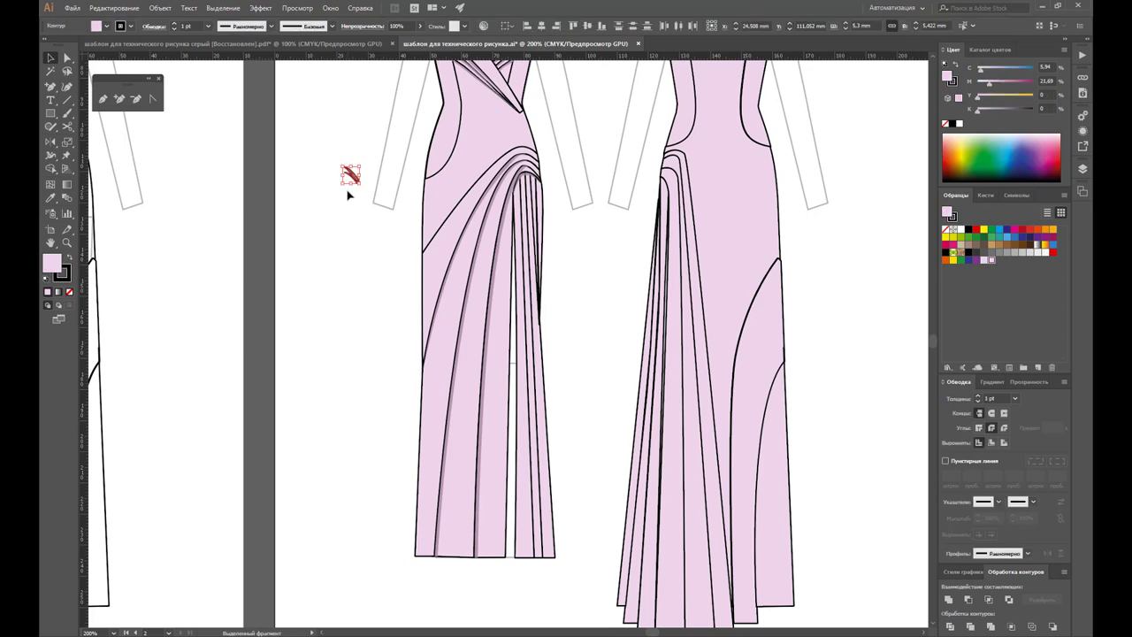
key("Delete")
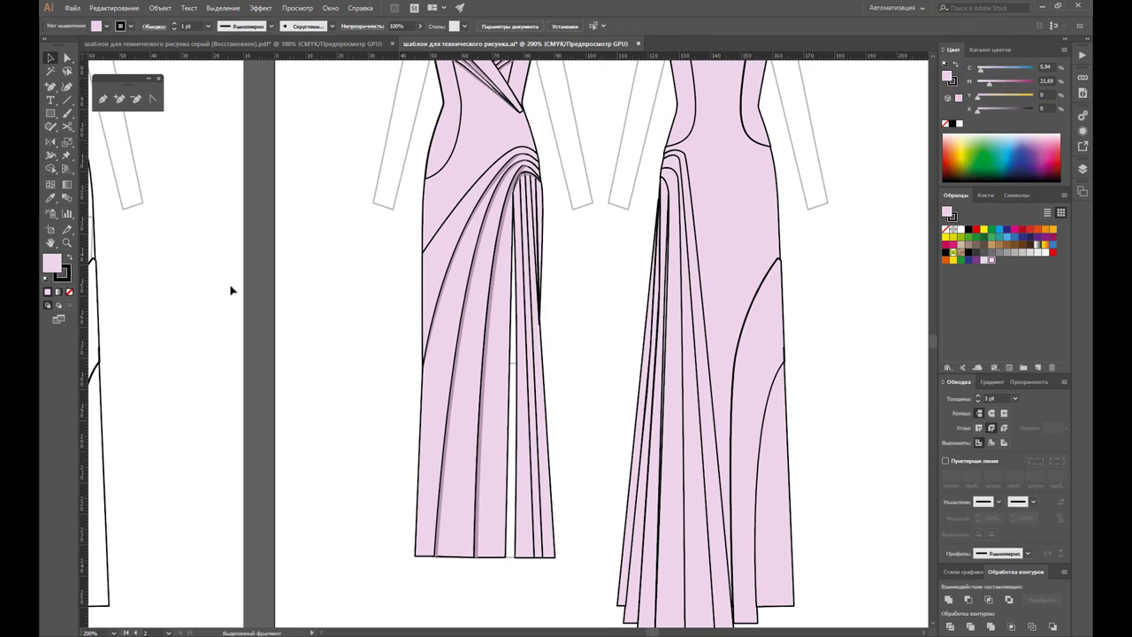
Step: Zoom in on the shoulder folds and draw a thin hook shadow under the top fold
left_click(67, 242)
left_click(551, 193)
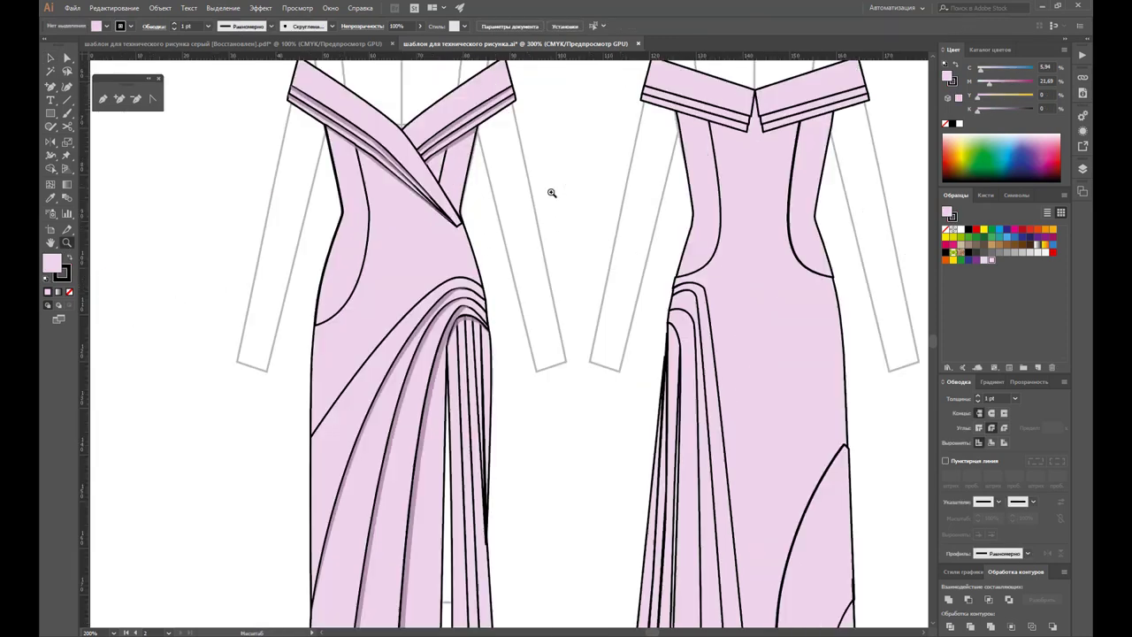
left_click(469, 328)
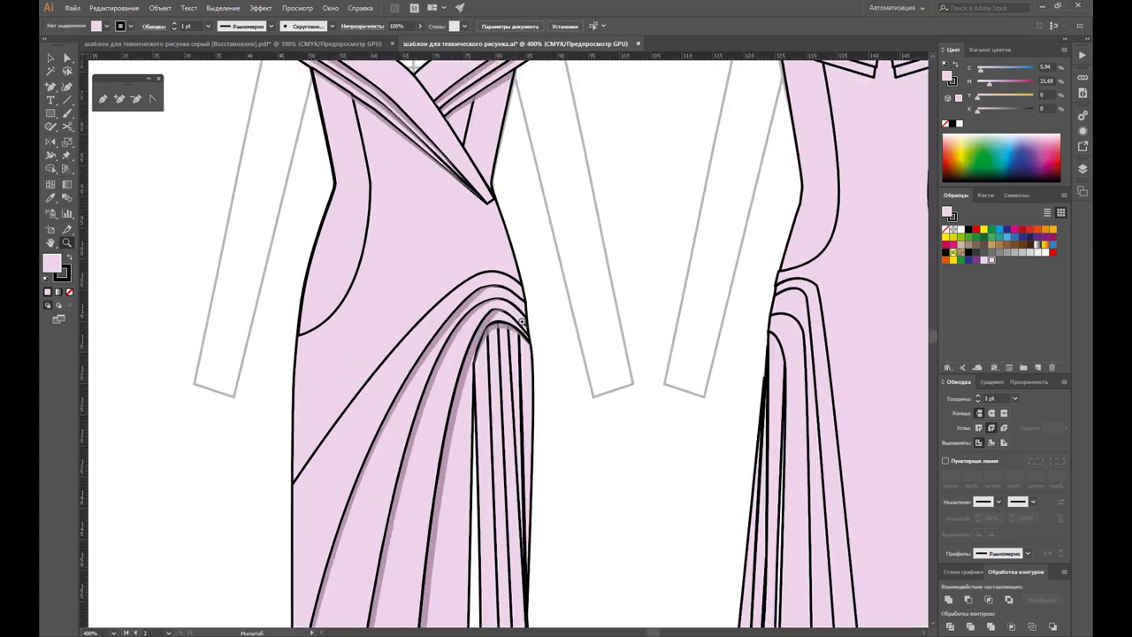
left_click(521, 324)
left_click(513, 334)
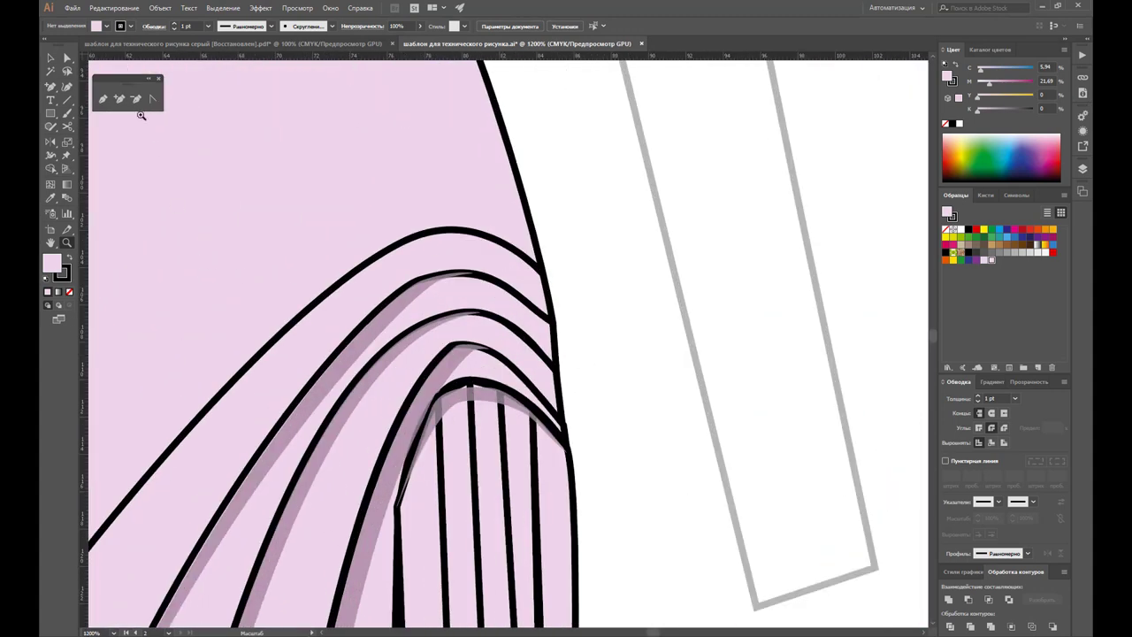
left_click(102, 100)
left_click(437, 287)
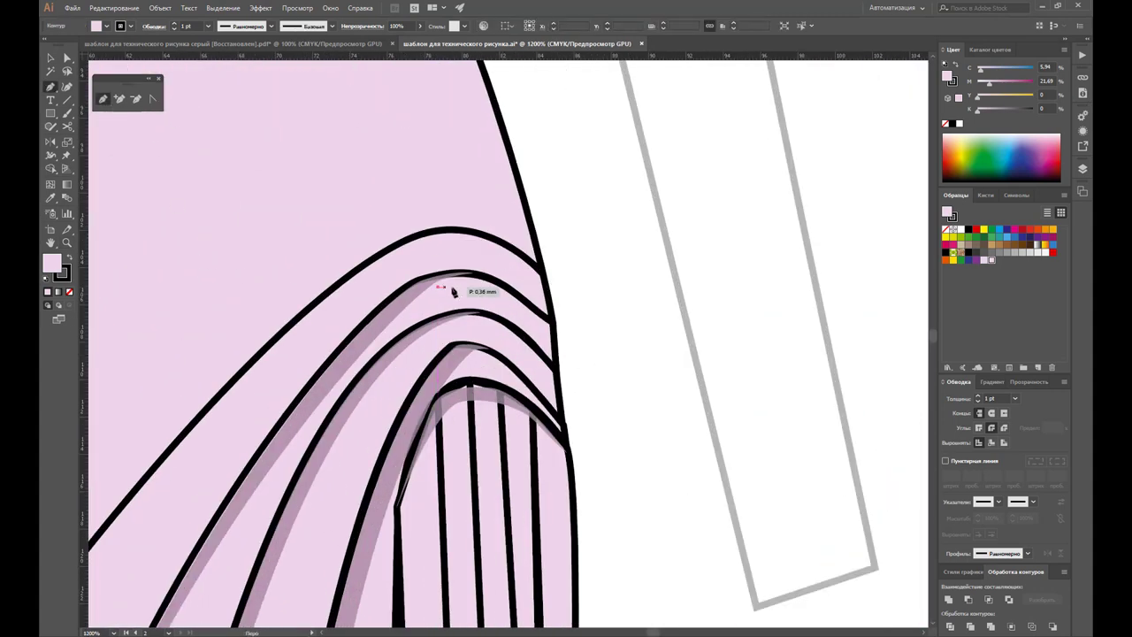
left_click_drag(495, 292, 573, 322)
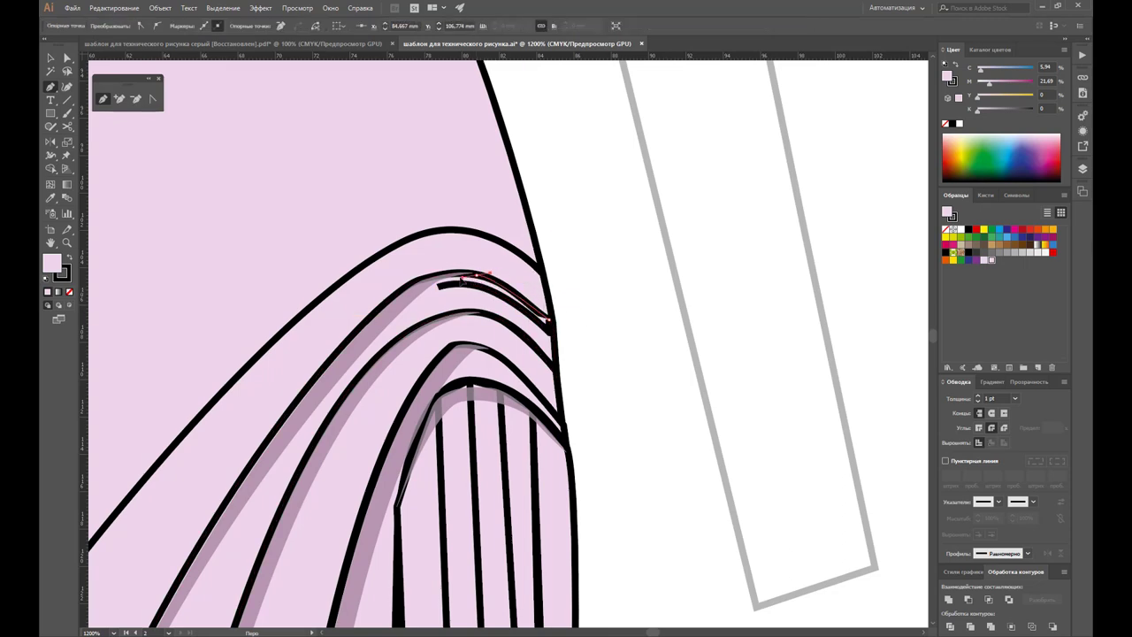
mouse_move(466, 281)
left_mouse_down()
mouse_move(431, 289)
mouse_move(445, 296)
left_mouse_up()
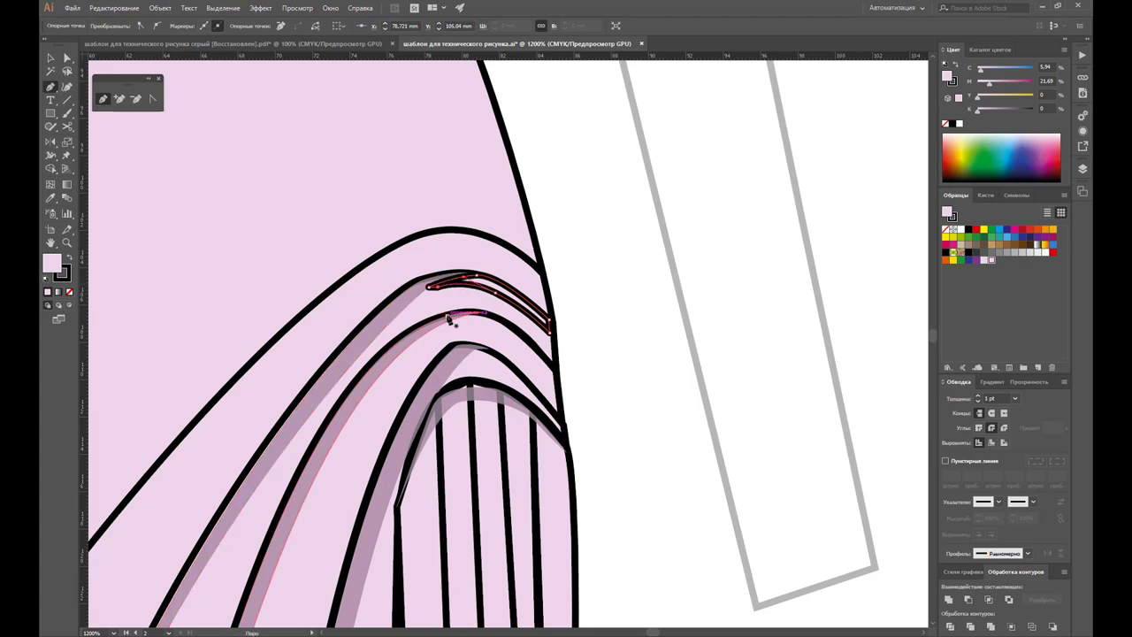
Step: Draw a second closed hook shadow shape under the next fold
left_click_drag(452, 315, 509, 329)
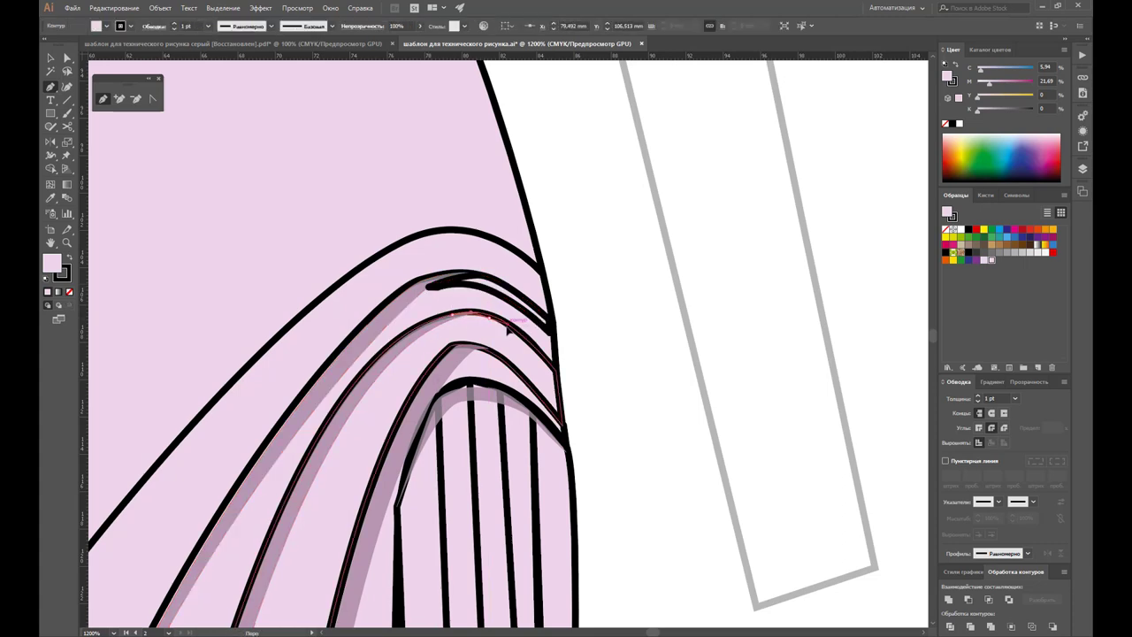
left_click(555, 370)
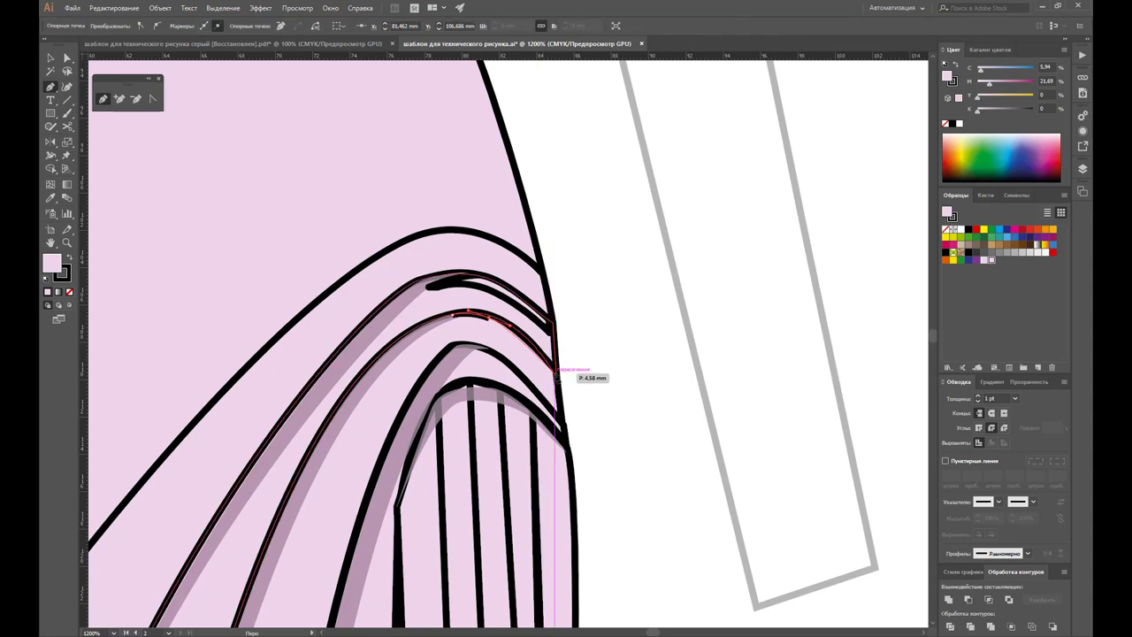
left_click_drag(556, 370, 486, 329)
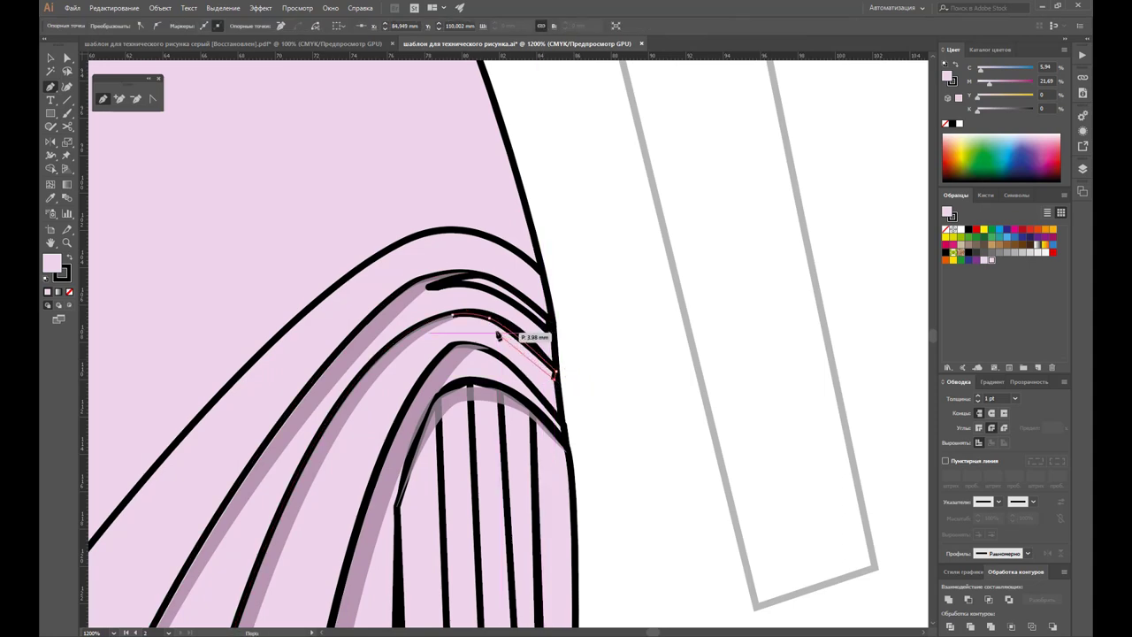
left_click(452, 315)
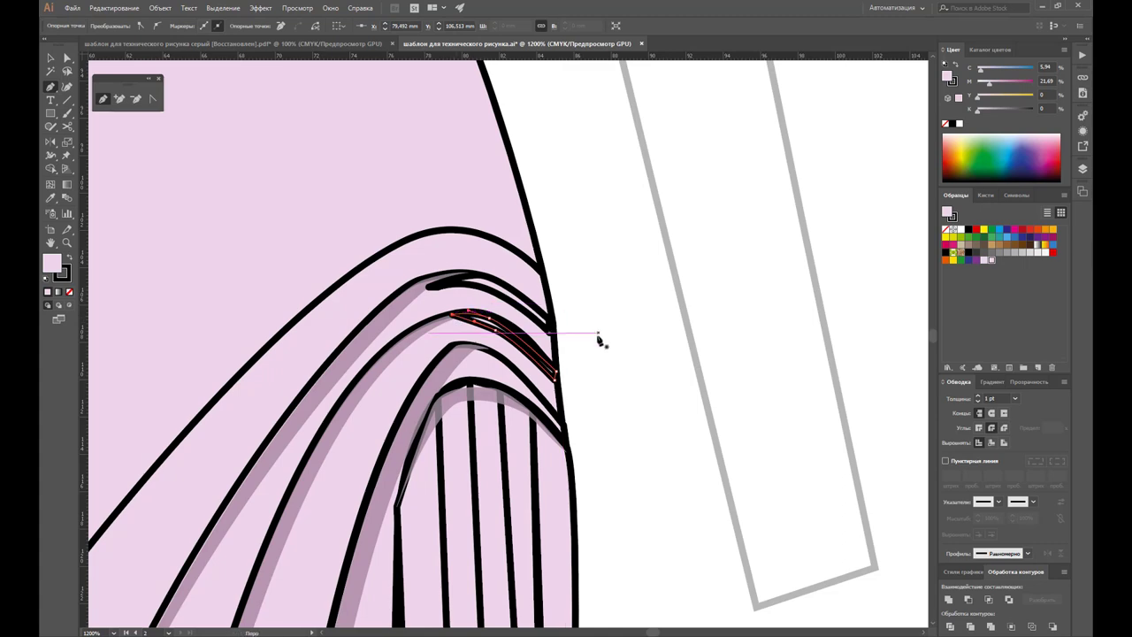
Step: Draw a third hook shape along the lower fold, then select the new shadow shapes
scroll(599, 334, "down", 1)
left_click(467, 339)
left_click(521, 370)
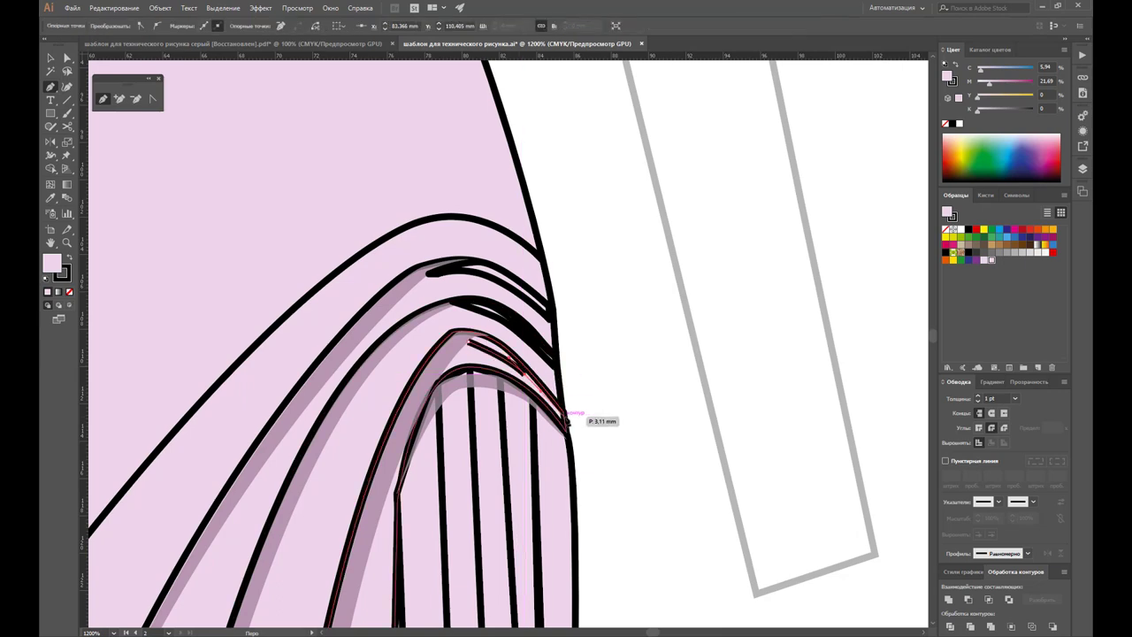
left_click(561, 412)
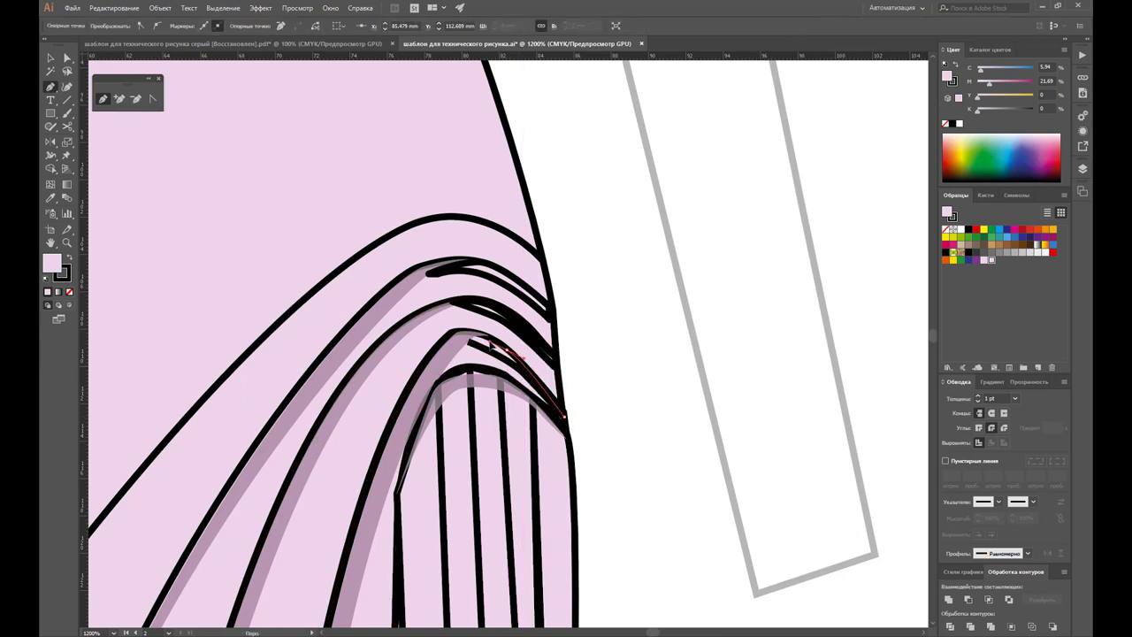
left_click(469, 340)
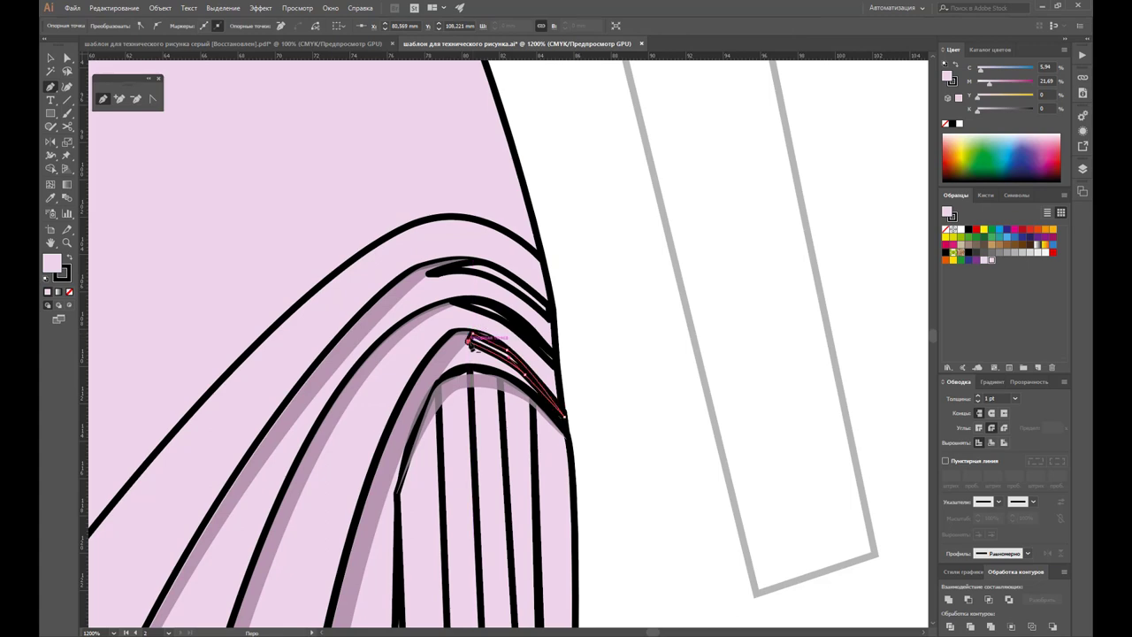
left_click(51, 58)
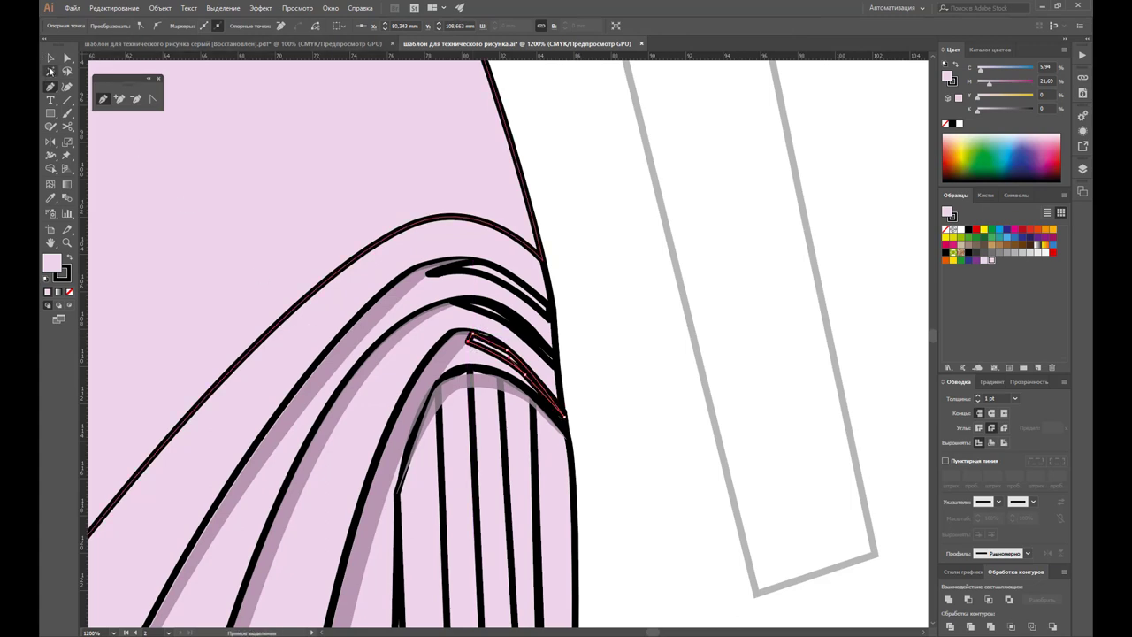
left_click(510, 310, "shift")
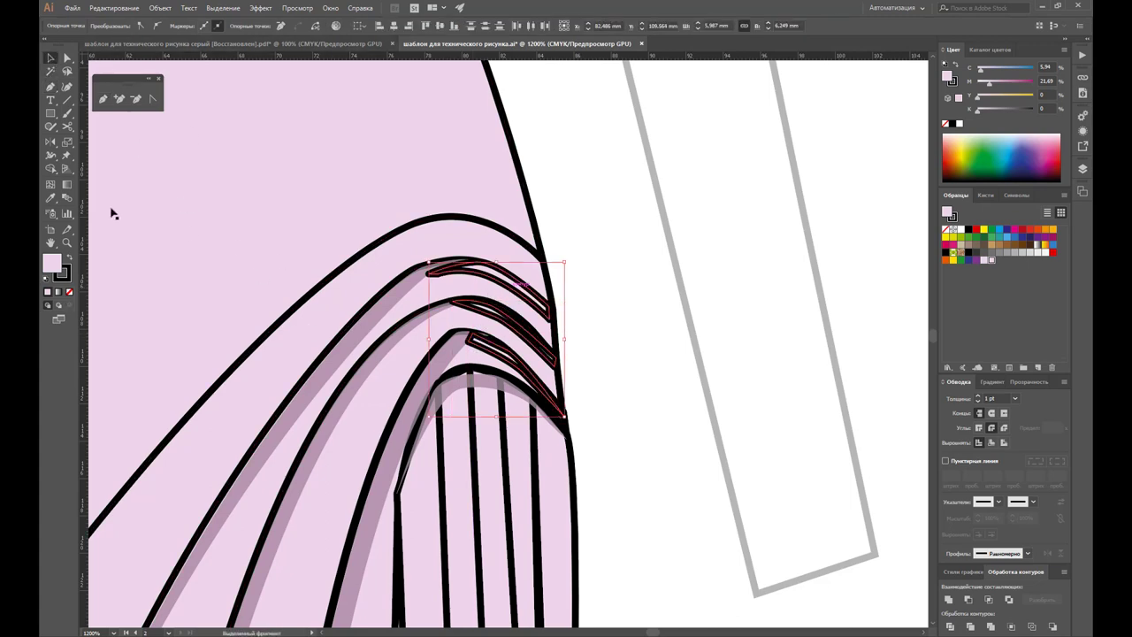
left_click(50, 198)
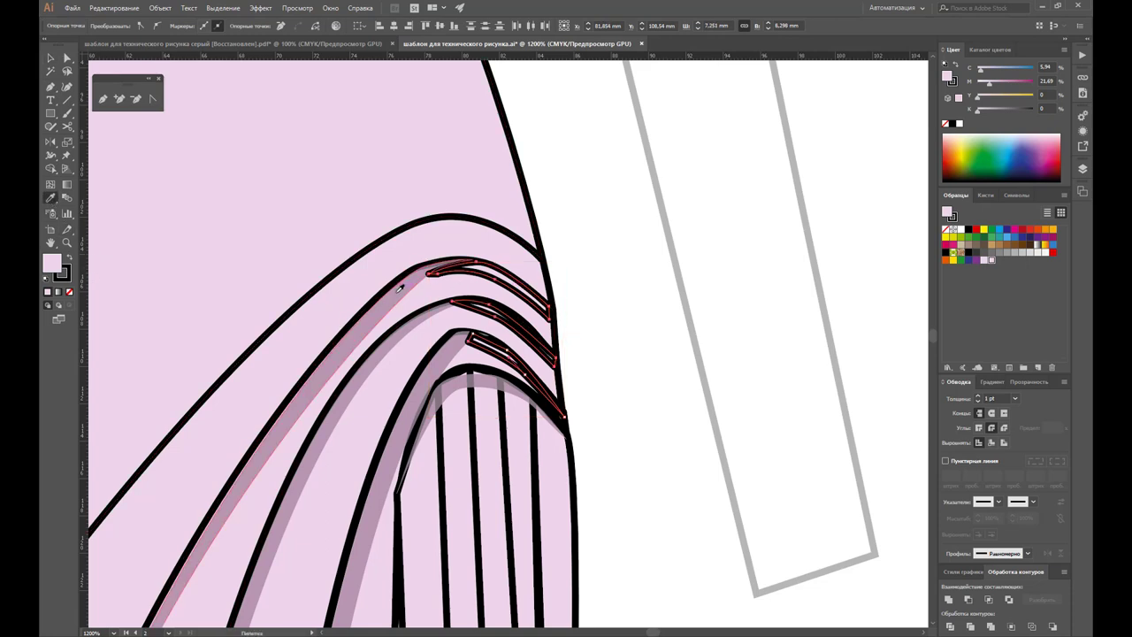
Step: Apply the translucent mauve shadow fill from an existing shadow to the hook shapes
left_click(395, 283)
left_click(51, 60)
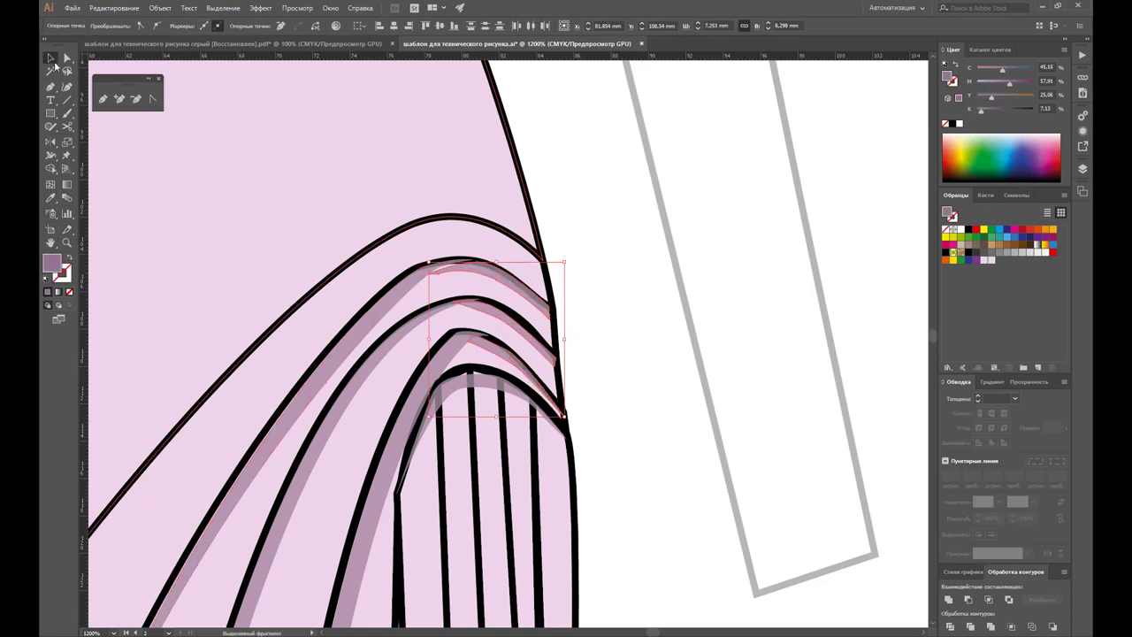
left_click(629, 379)
key("z")
left_click(531, 337, "alt")
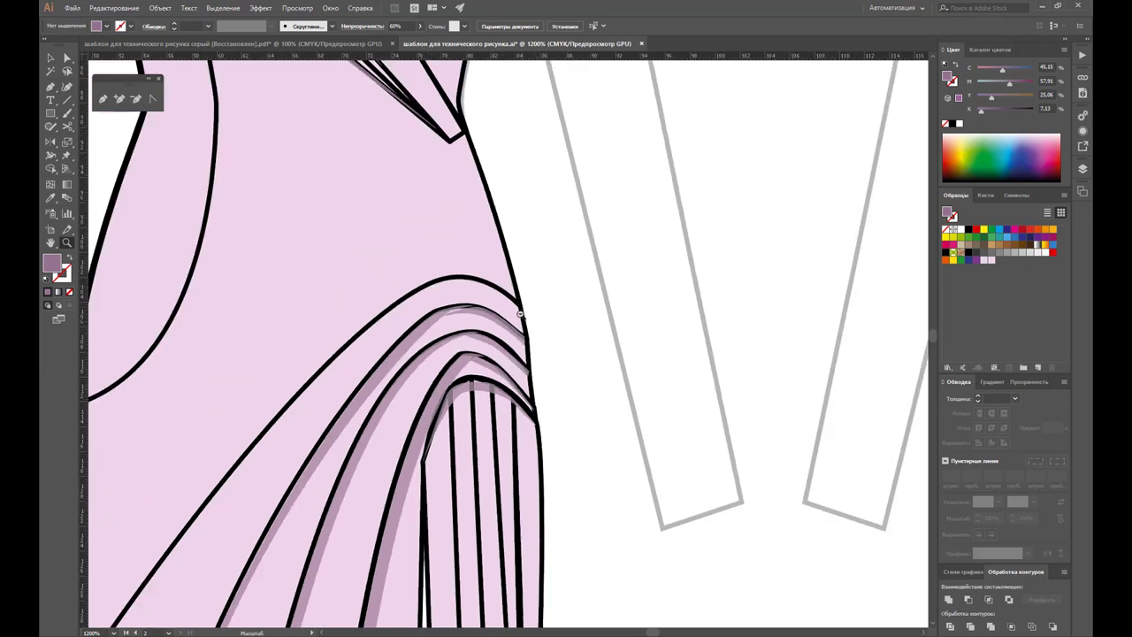
key("v")
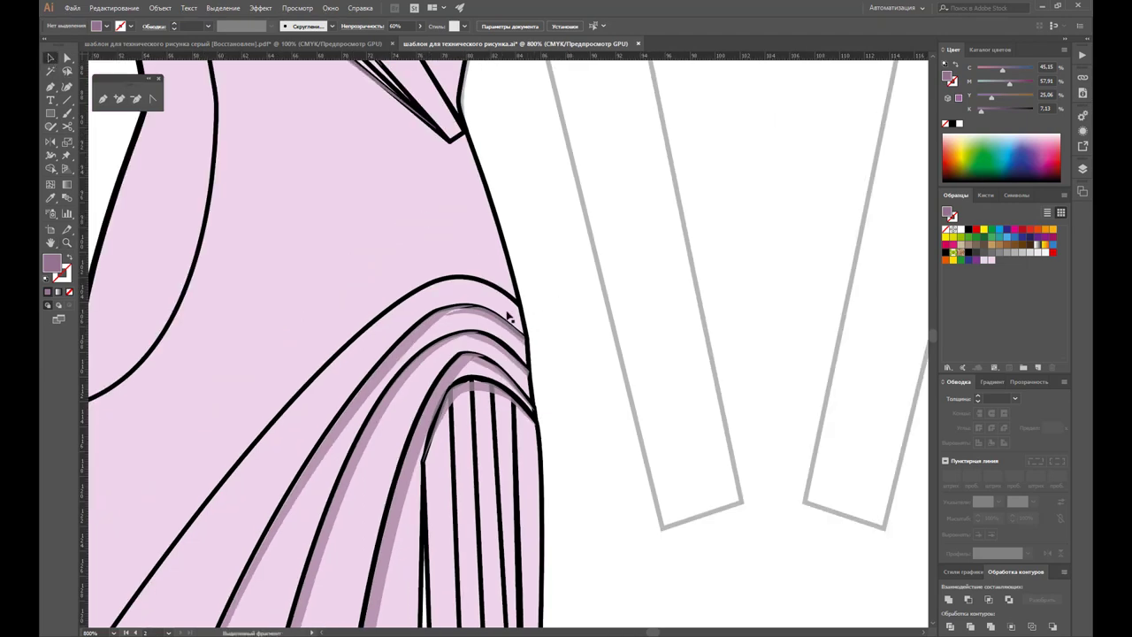
Step: Nudge the top shoulder hook shape up 0.25 mm
left_click(490, 327)
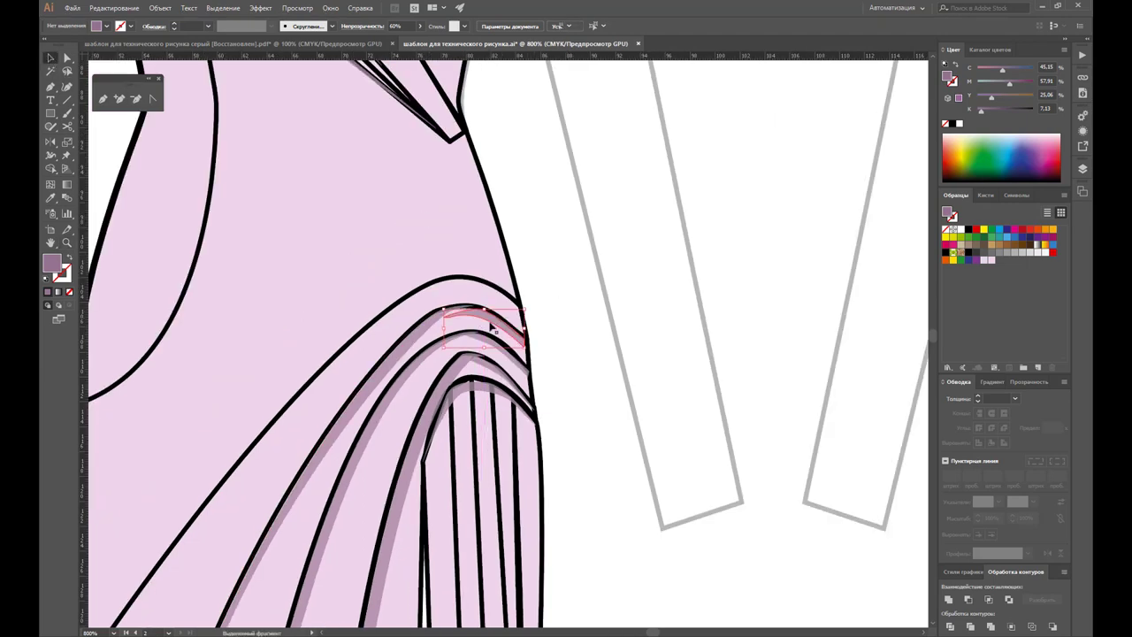
left_click(581, 379)
left_click(462, 317)
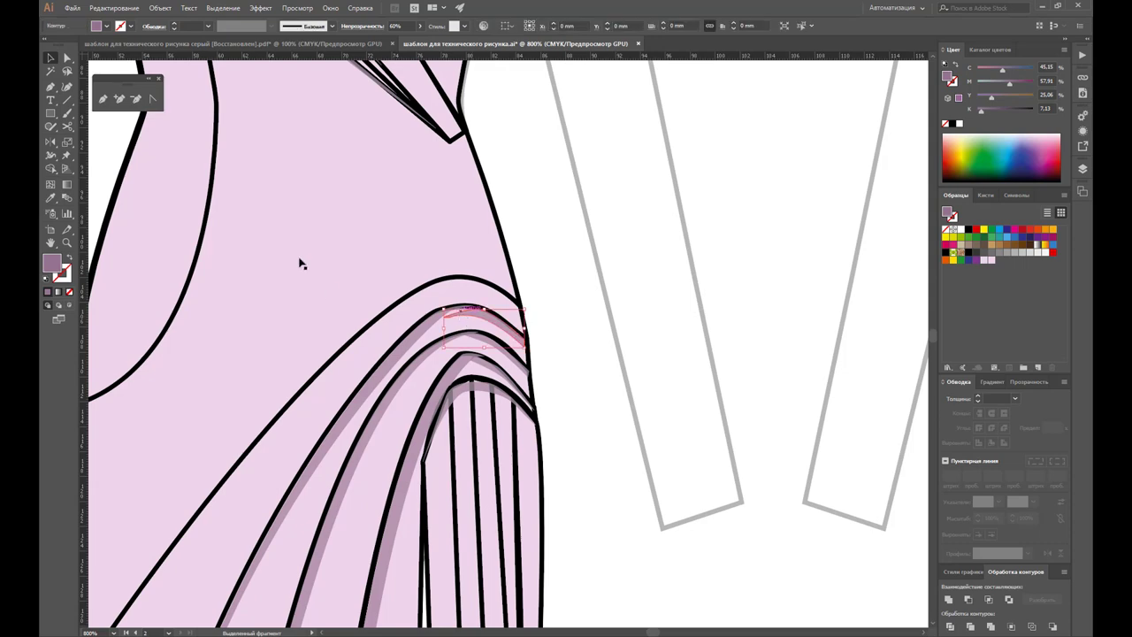
left_click(60, 57)
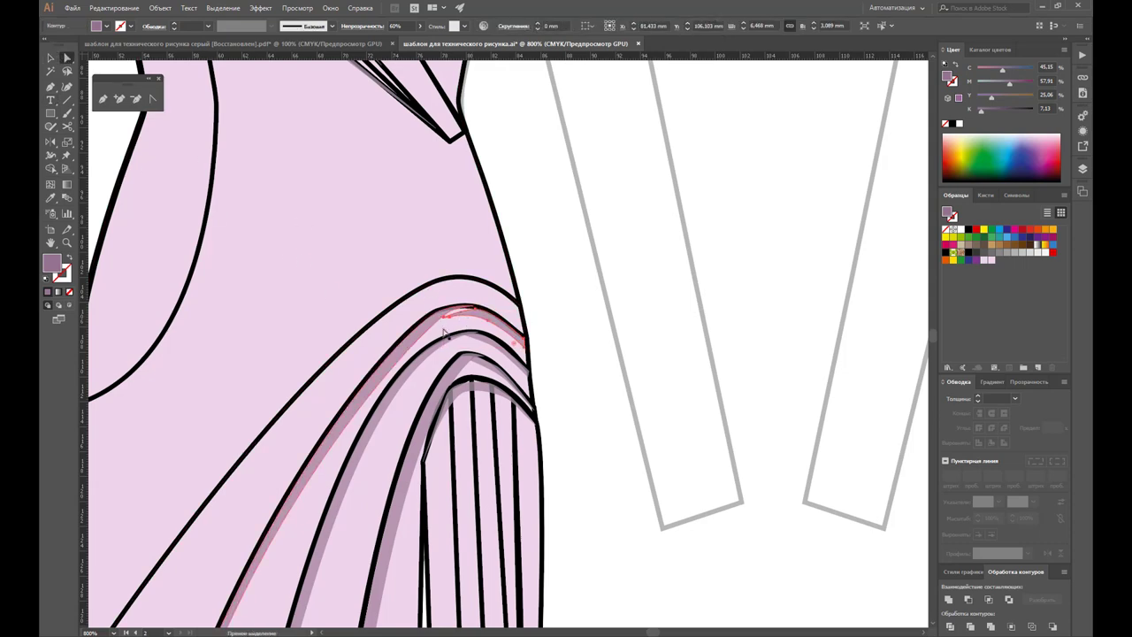
left_click_drag(446, 323, 485, 319)
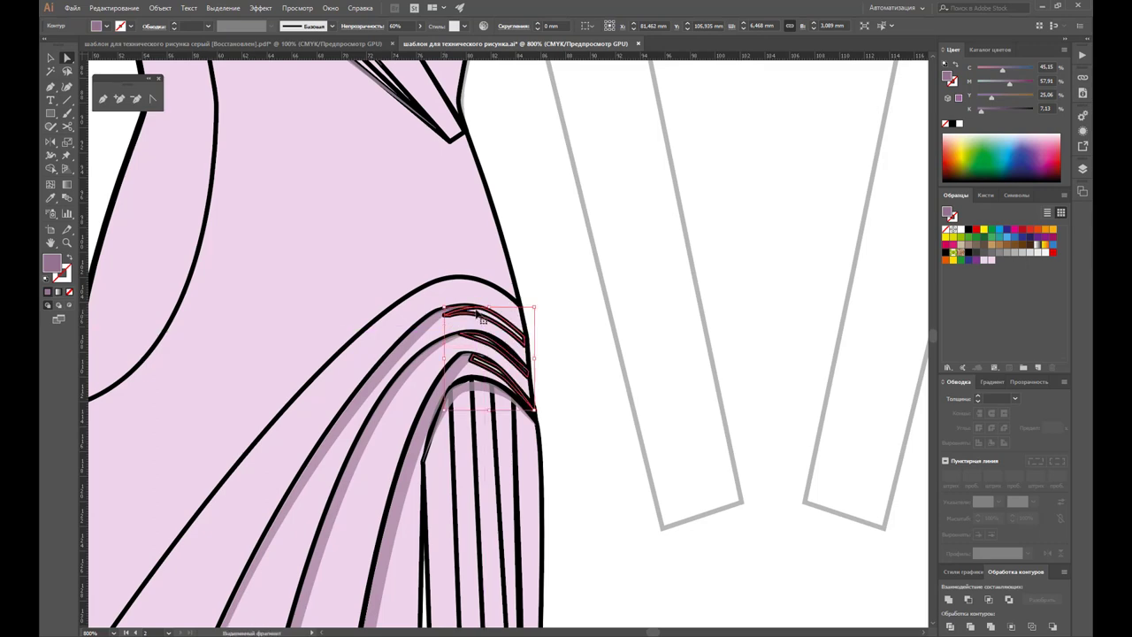
Step: Zoom in to 3200% and inspect the top mauve shadow shape's points against the fold line
key("i")
left_click(354, 478)
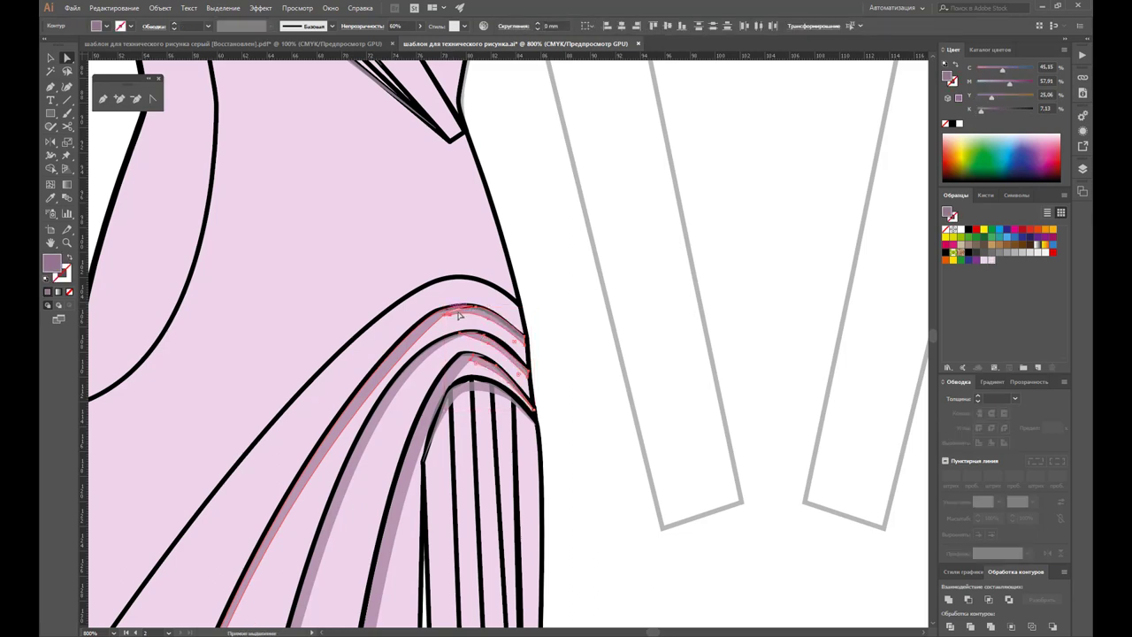
left_click(568, 369)
left_click(67, 241)
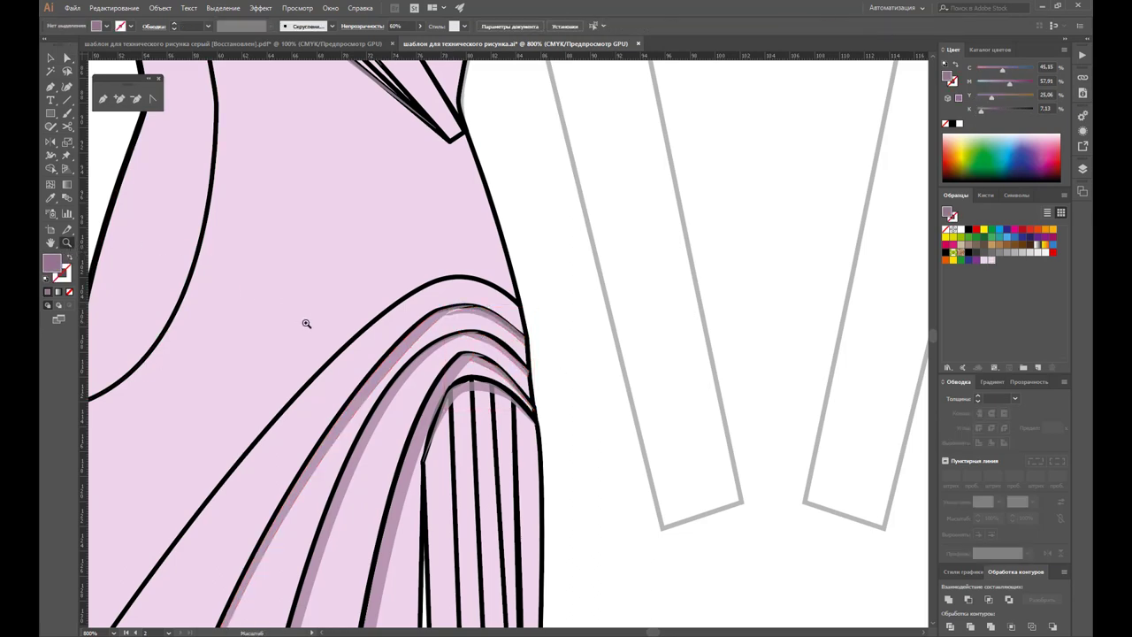
left_click(497, 341)
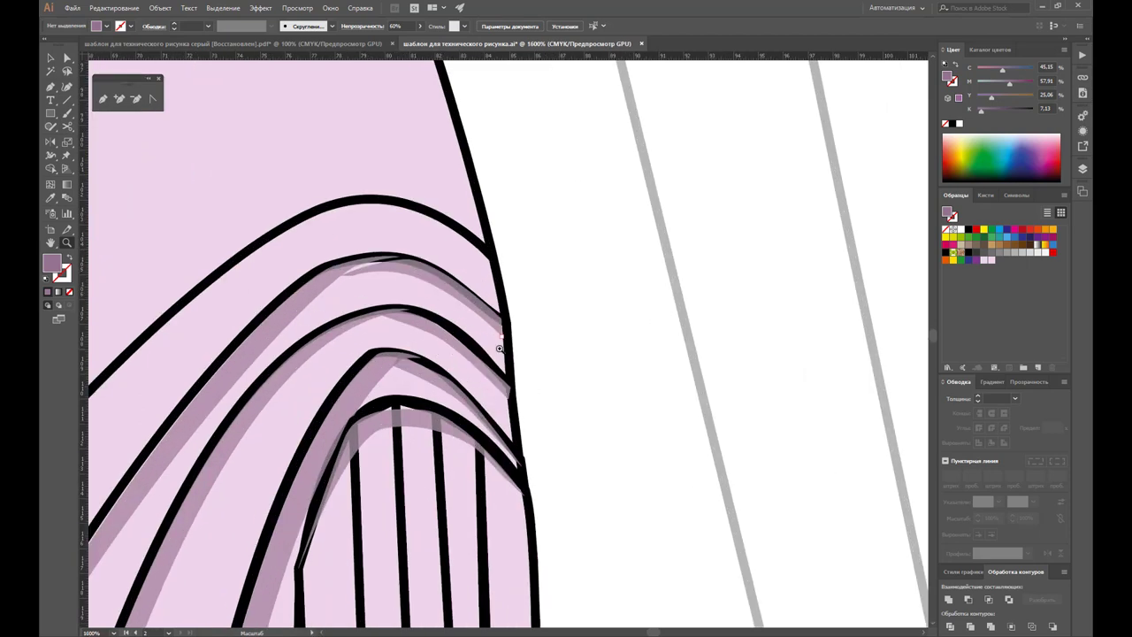
left_click(500, 350)
left_click(407, 328)
left_click(68, 57)
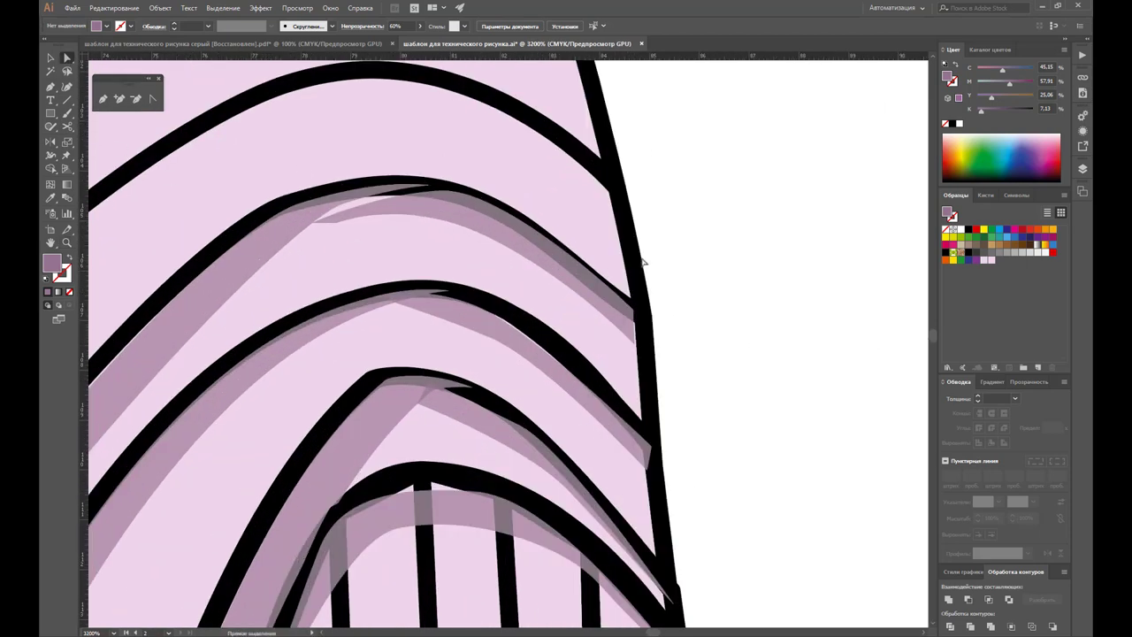
left_click(469, 197)
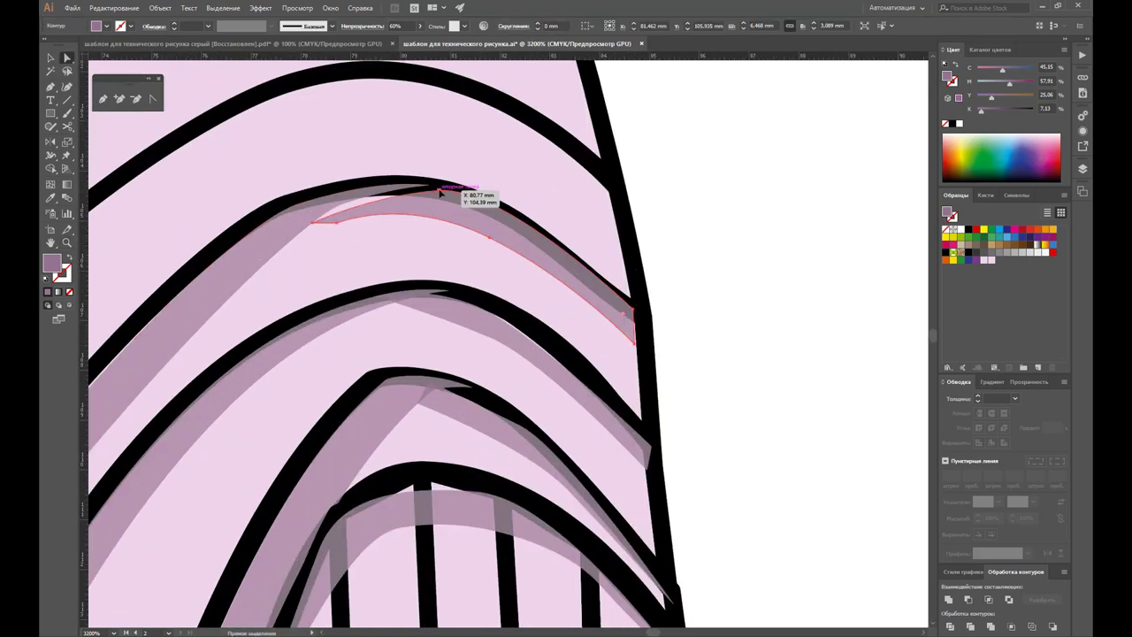
left_click(395, 200)
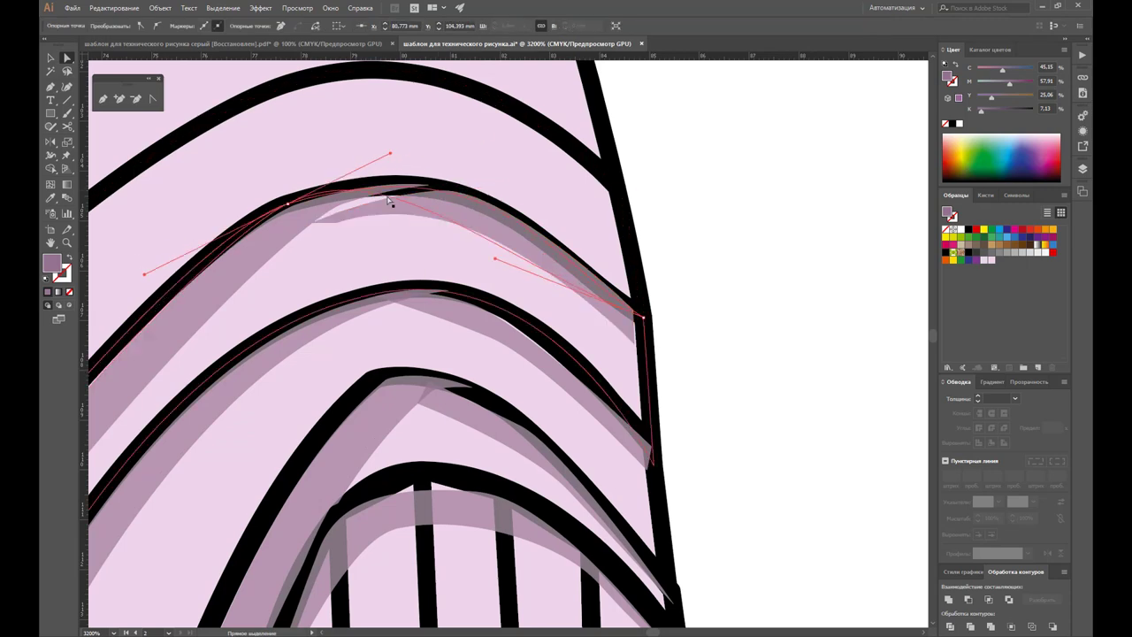
left_click(441, 188)
left_click(441, 197)
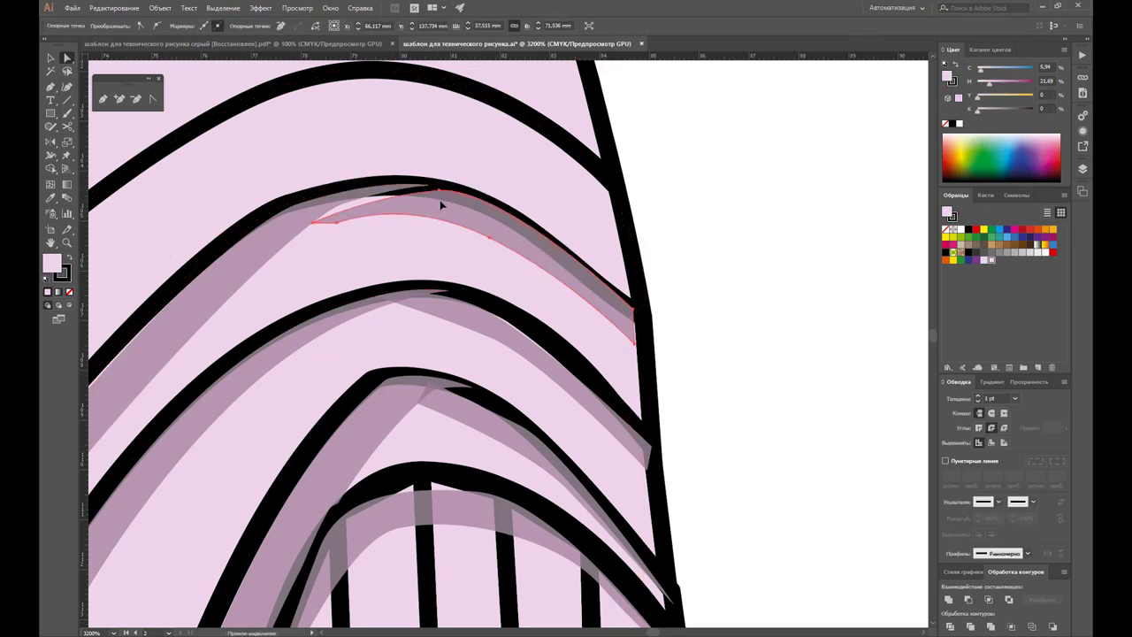
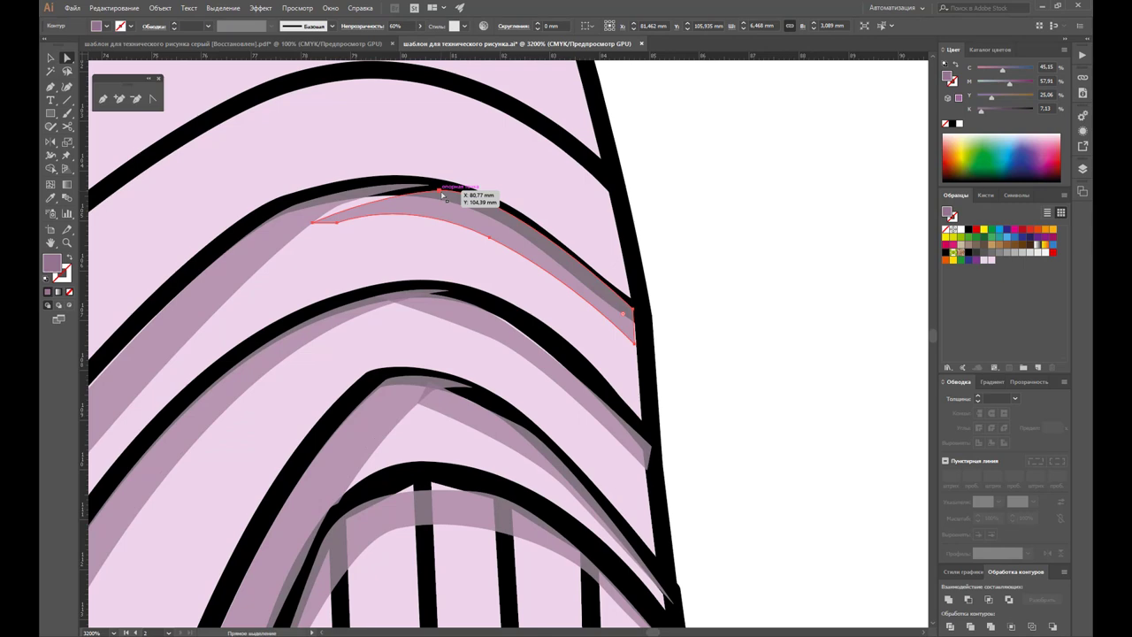
Step: Reshape the upper fold's shadow so its top, corner and upper edge follow the fold curve
left_click_drag(444, 194, 398, 200)
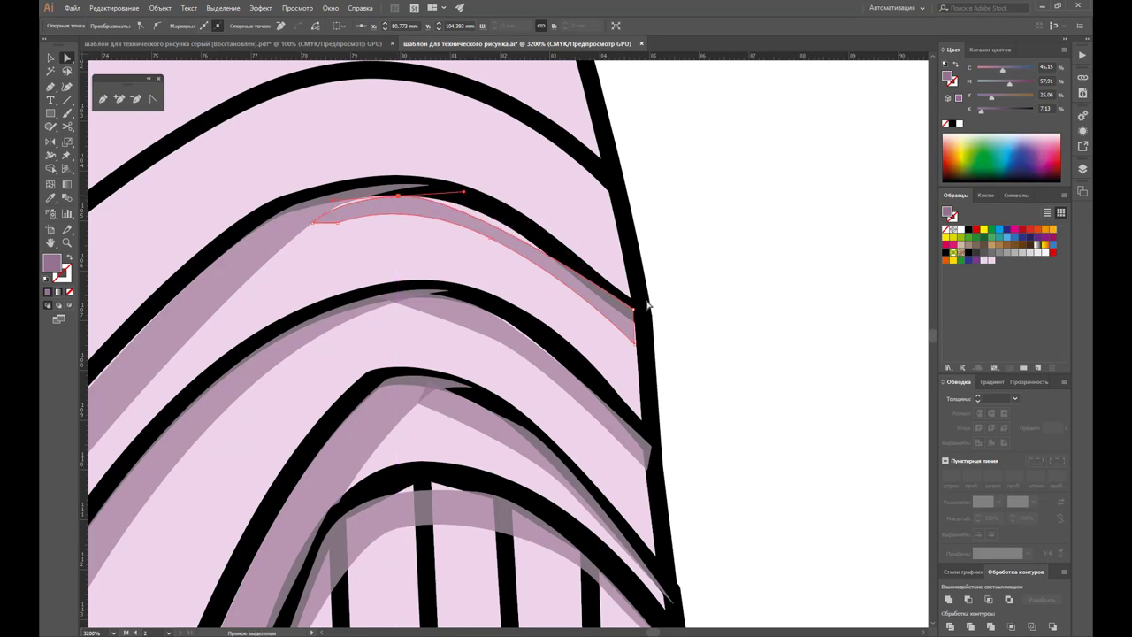
left_click_drag(635, 316, 635, 315)
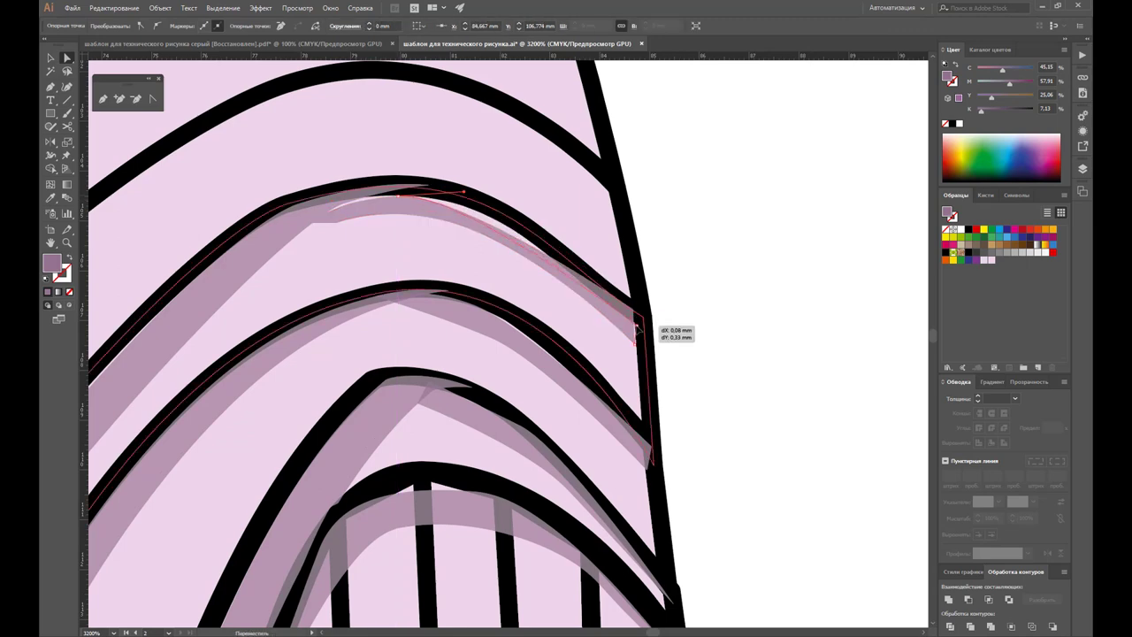
left_click_drag(637, 325, 636, 327)
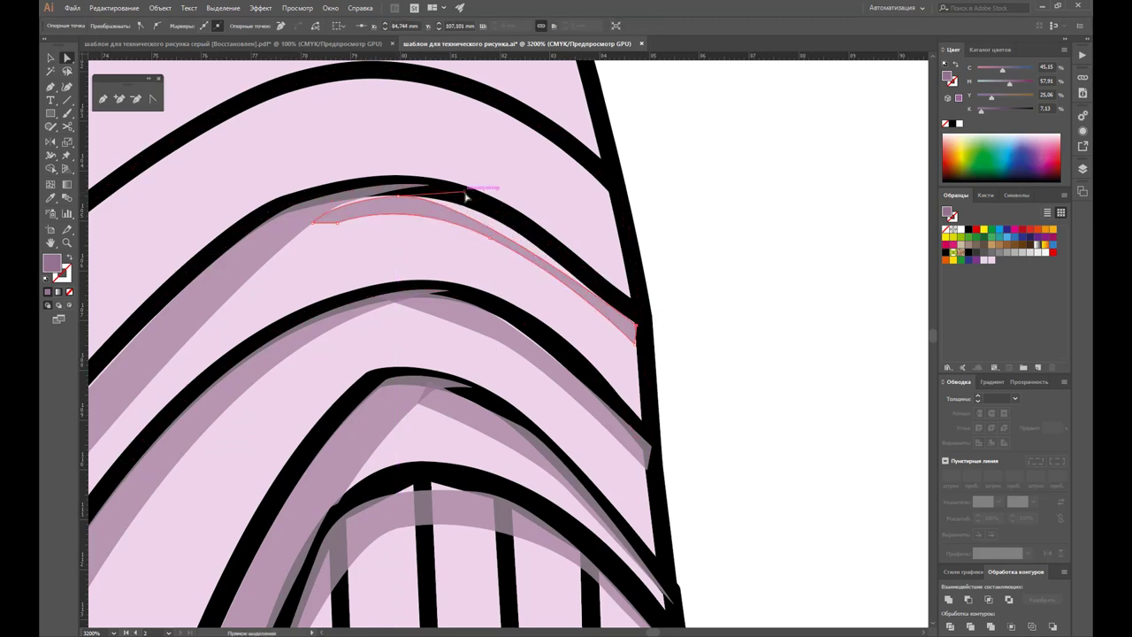
left_click_drag(466, 191, 494, 188)
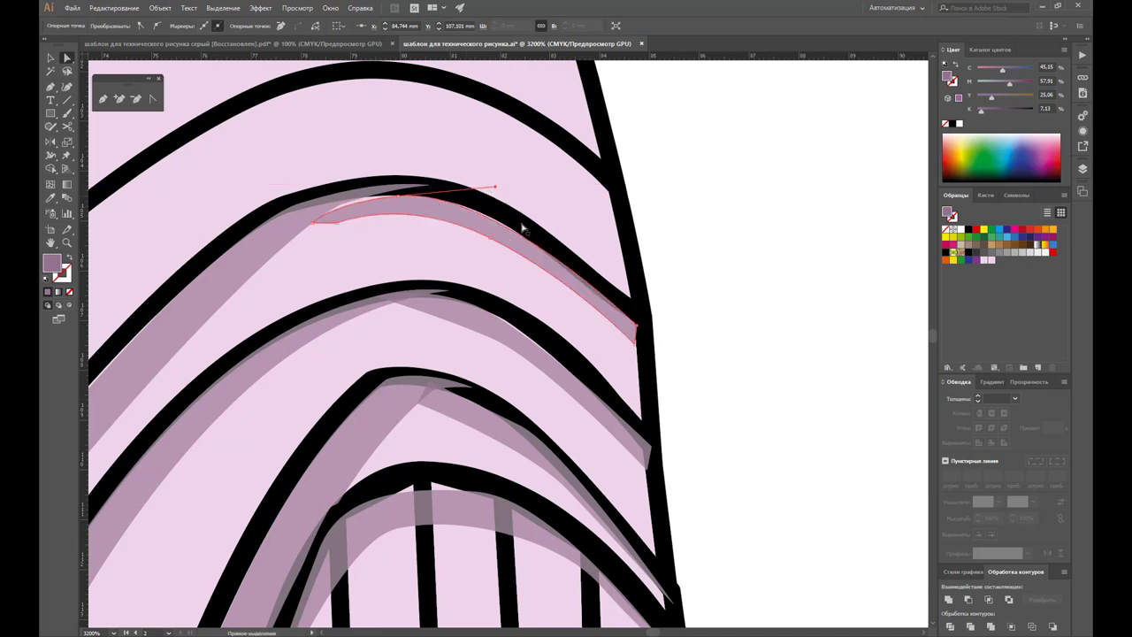
Step: Adjust points on the middle and lower fold shadows so they sit along the black curves
left_click(543, 370)
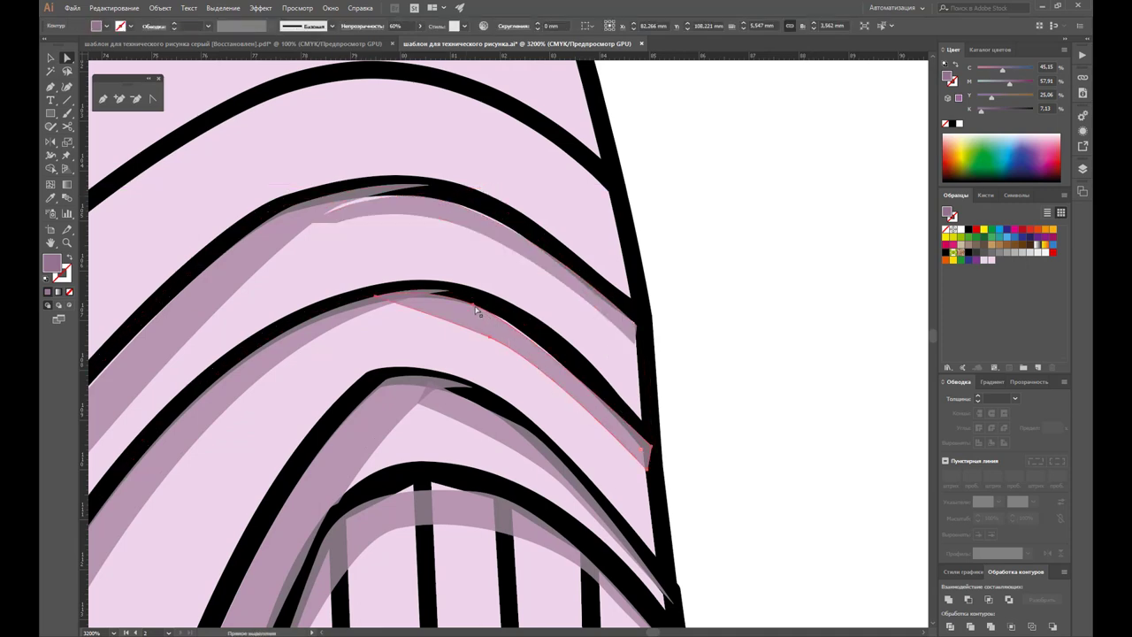
mouse_move(477, 307)
left_mouse_down()
mouse_move(491, 308)
mouse_move(493, 337)
left_mouse_up()
left_click(397, 316)
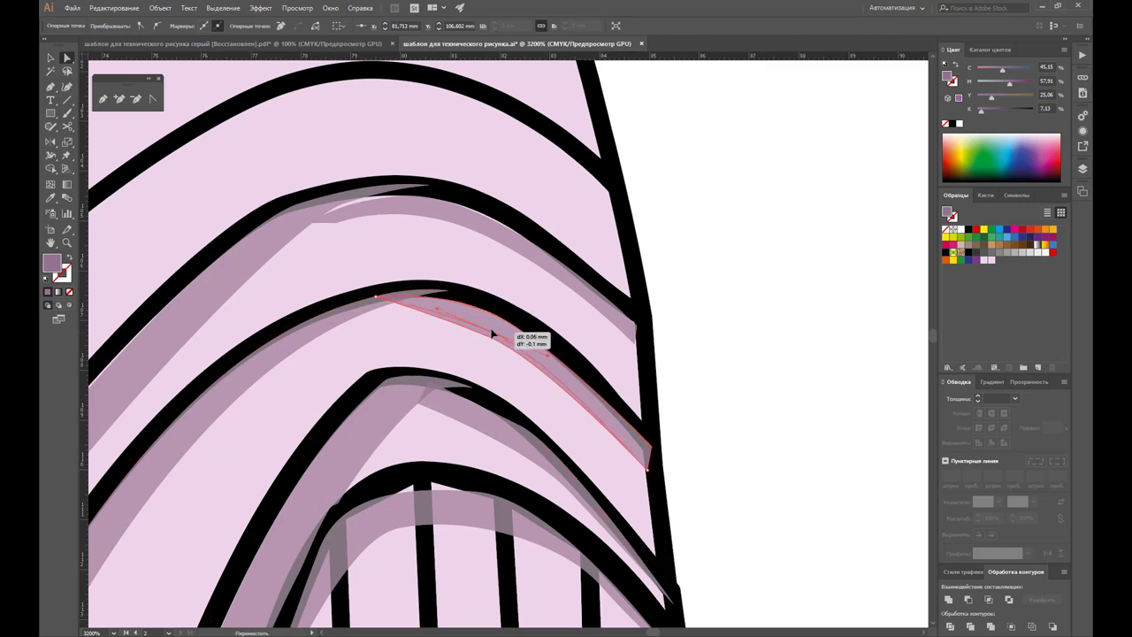
left_click(662, 449)
left_click_drag(660, 449, 645, 457)
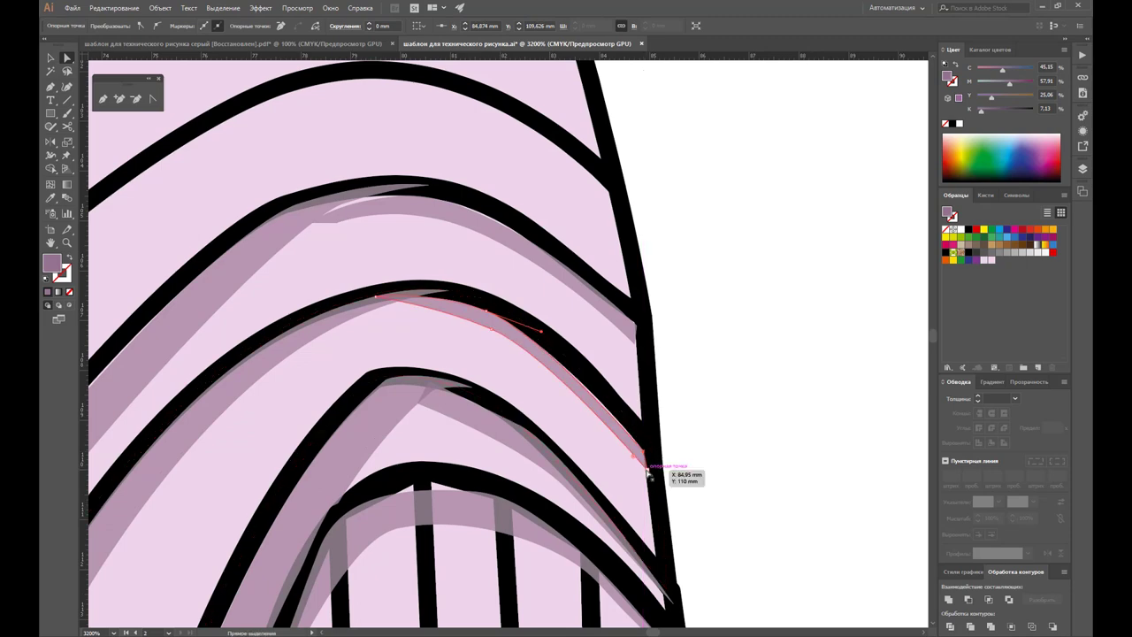
left_click(524, 458)
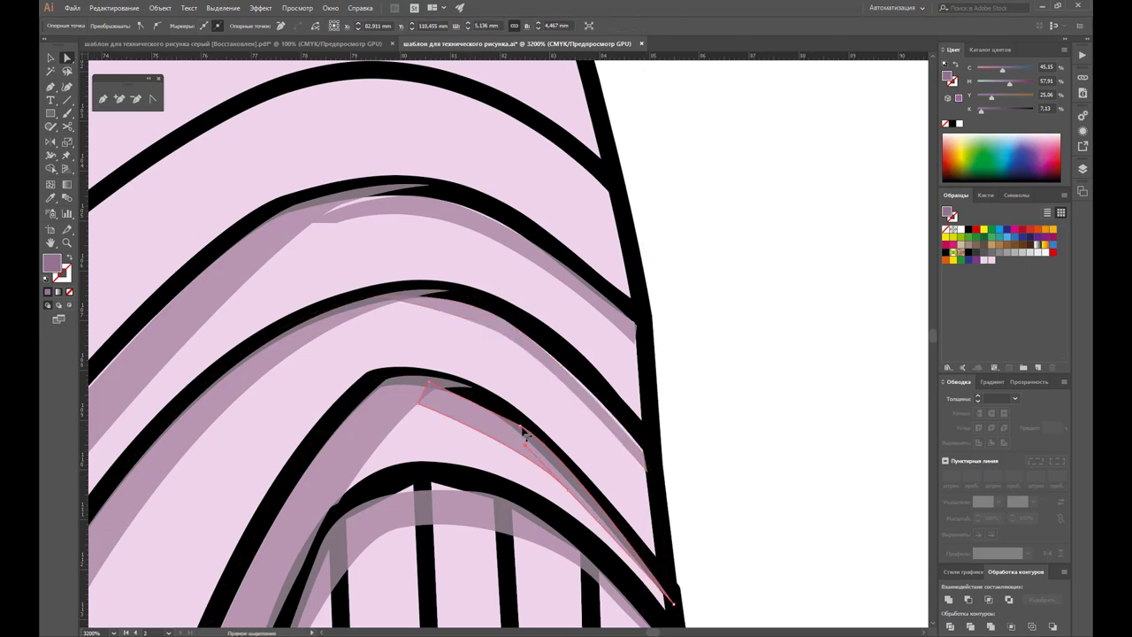
left_click_drag(522, 426, 518, 432)
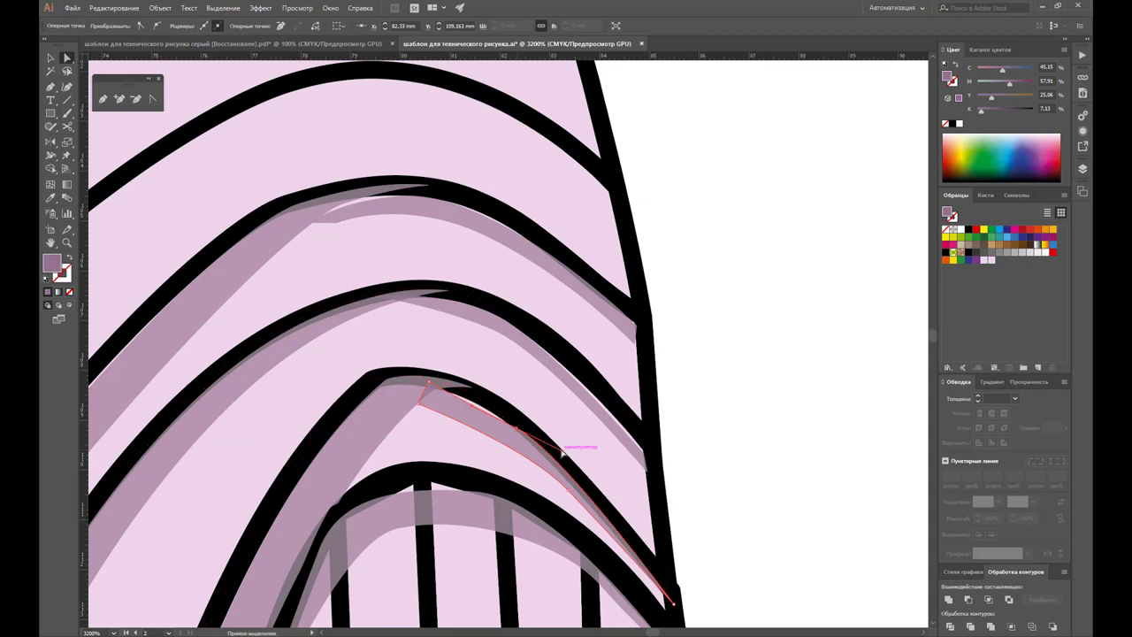
left_click(567, 467)
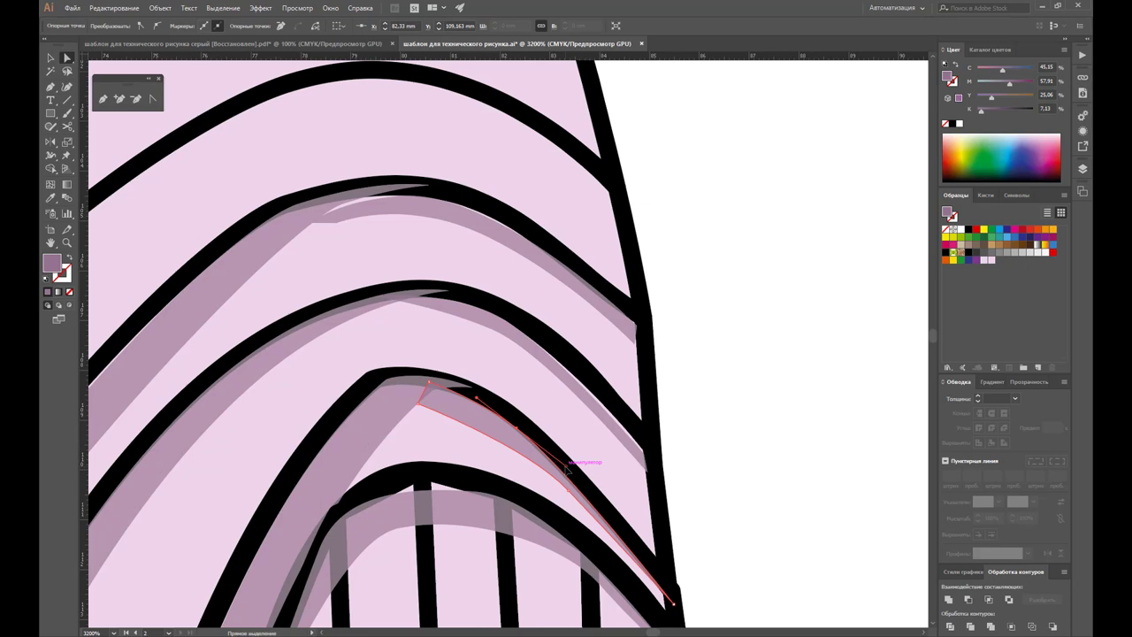
Step: Tuck the upper fold shadow's end point down along its black curve
left_click(430, 189)
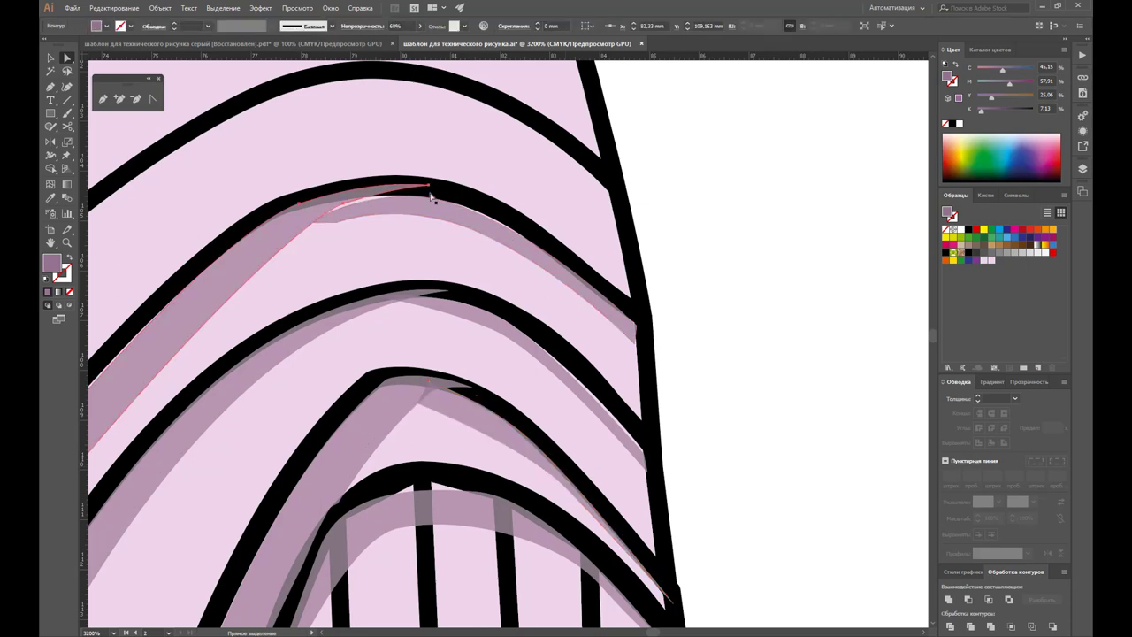
left_click_drag(343, 206, 336, 215)
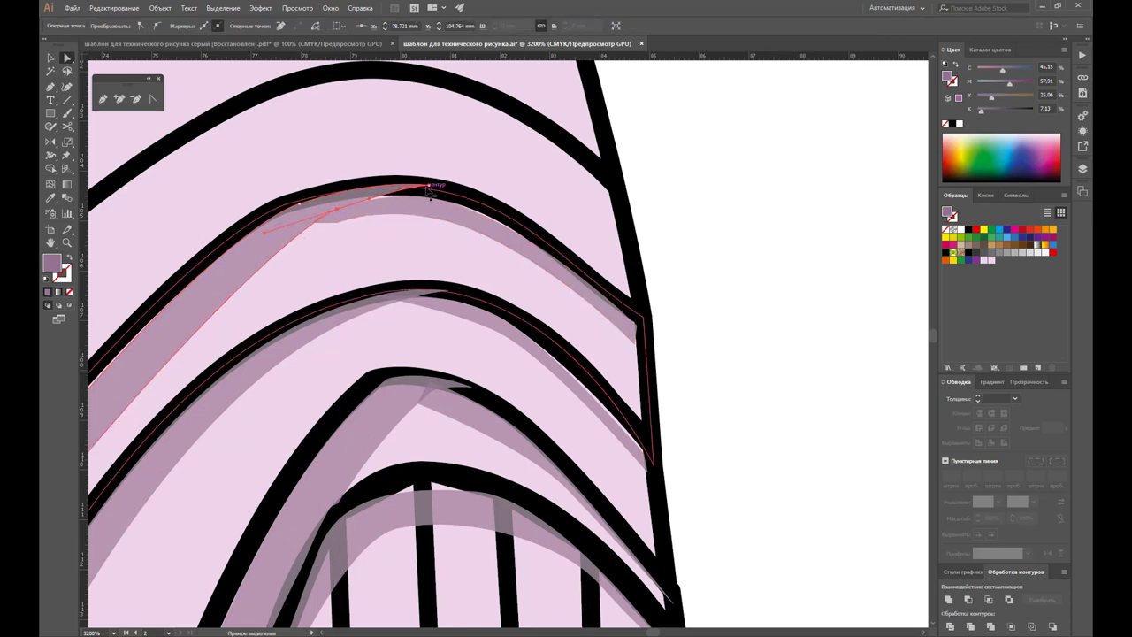
left_click_drag(429, 188, 414, 200)
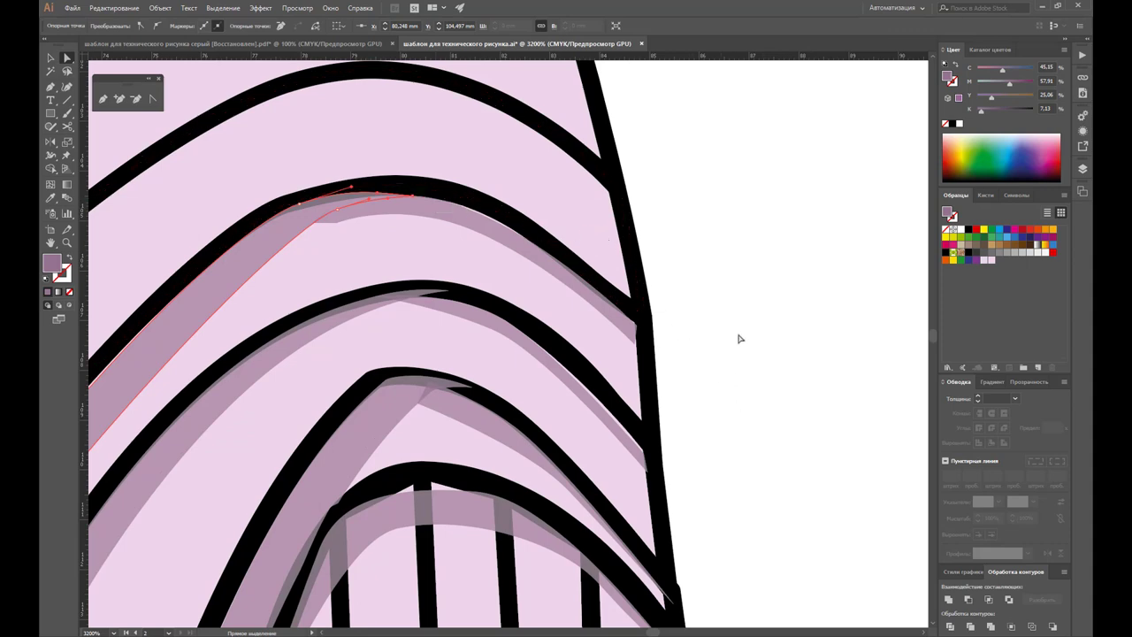
left_click(793, 328)
Step: Pull the lower and middle fold shadows' points down-left so they sit under their arcs
left_click(453, 387)
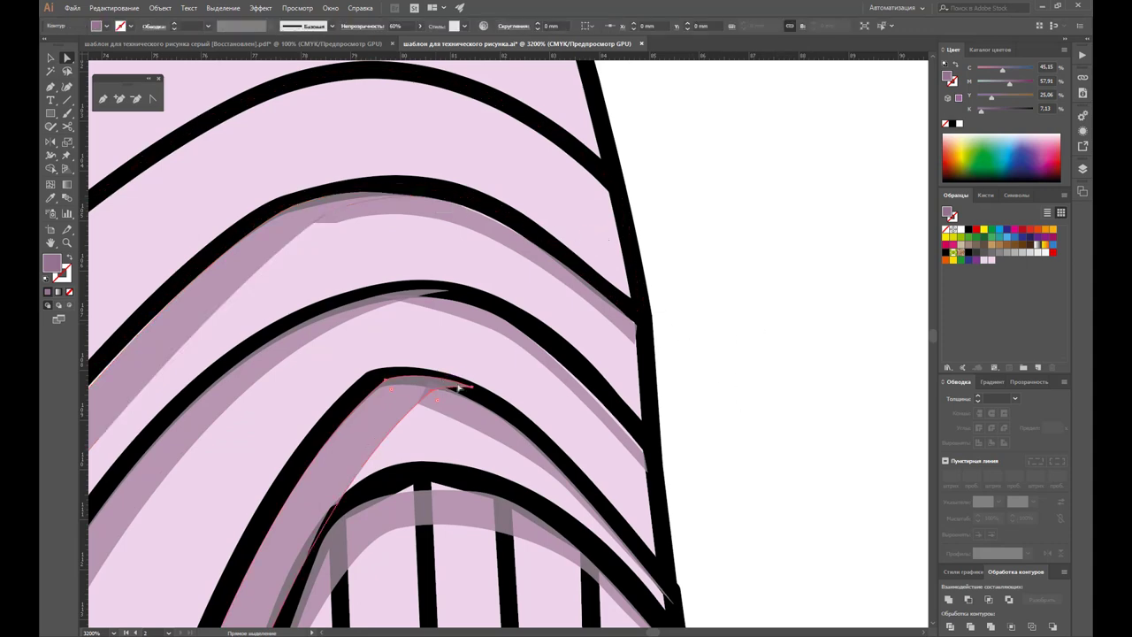
left_click_drag(475, 392, 439, 388)
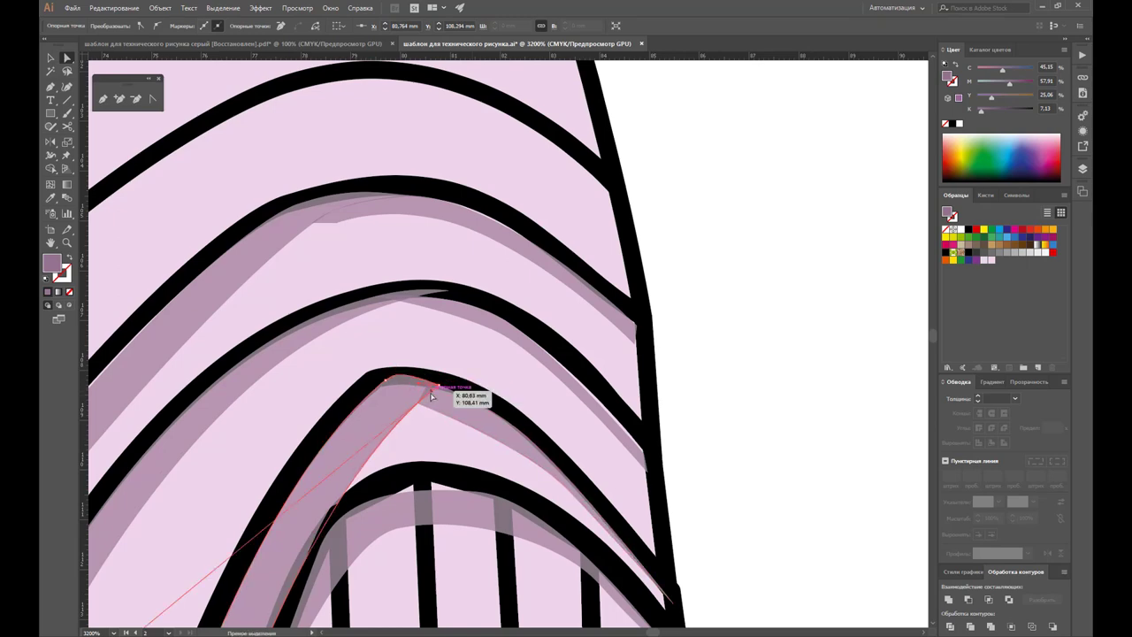
left_click_drag(440, 388, 425, 400)
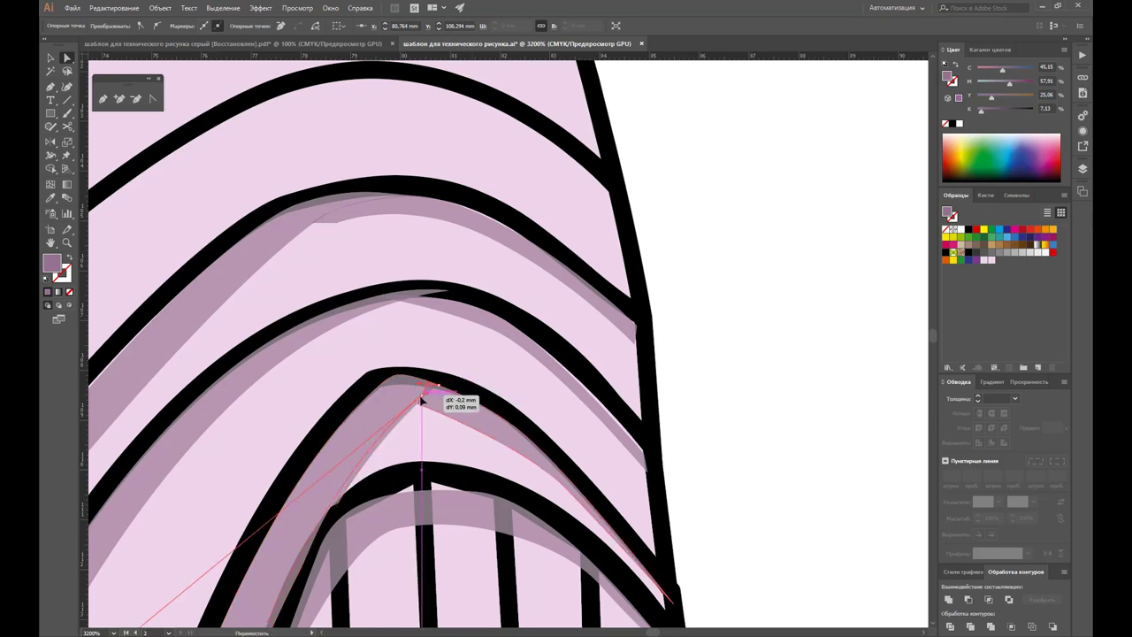
left_click(746, 385)
left_click(425, 298)
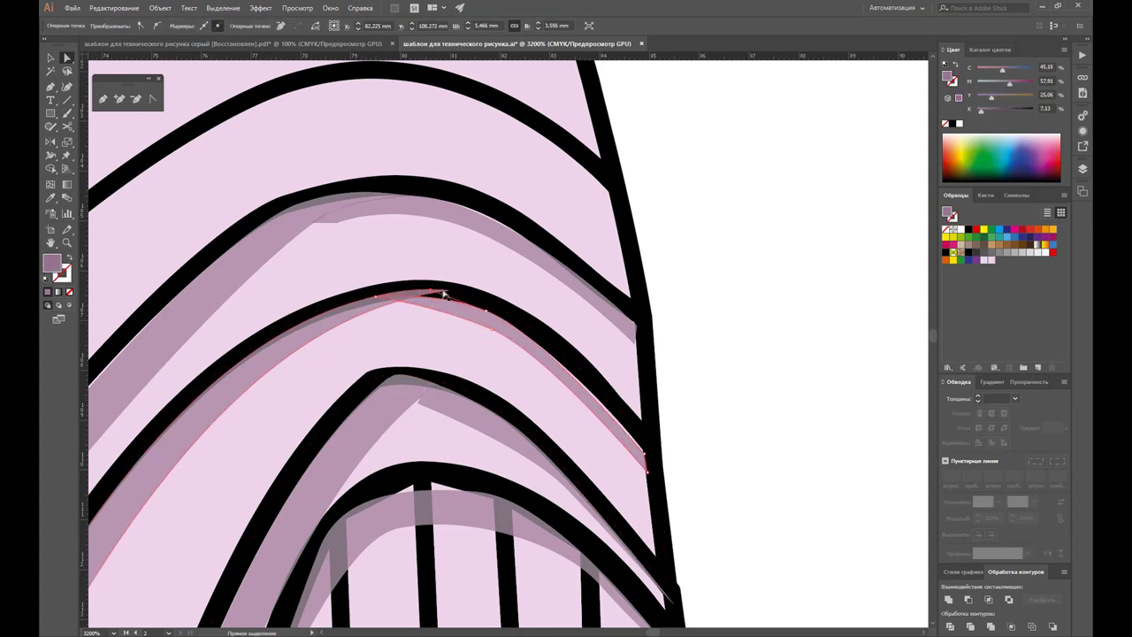
left_click_drag(468, 298, 451, 302)
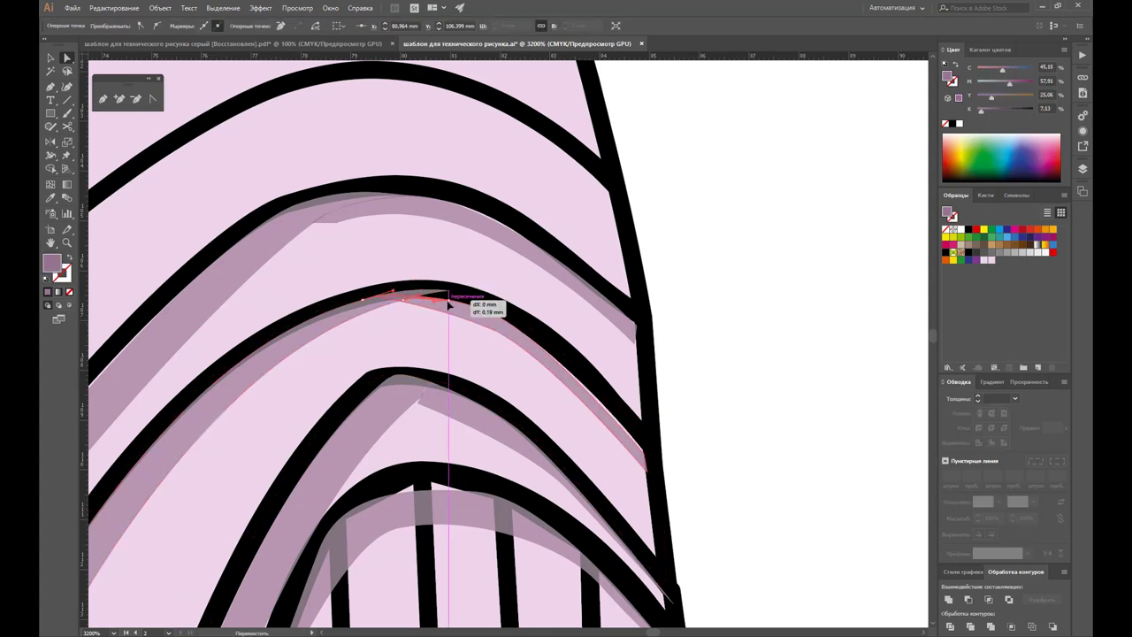
left_click(704, 338)
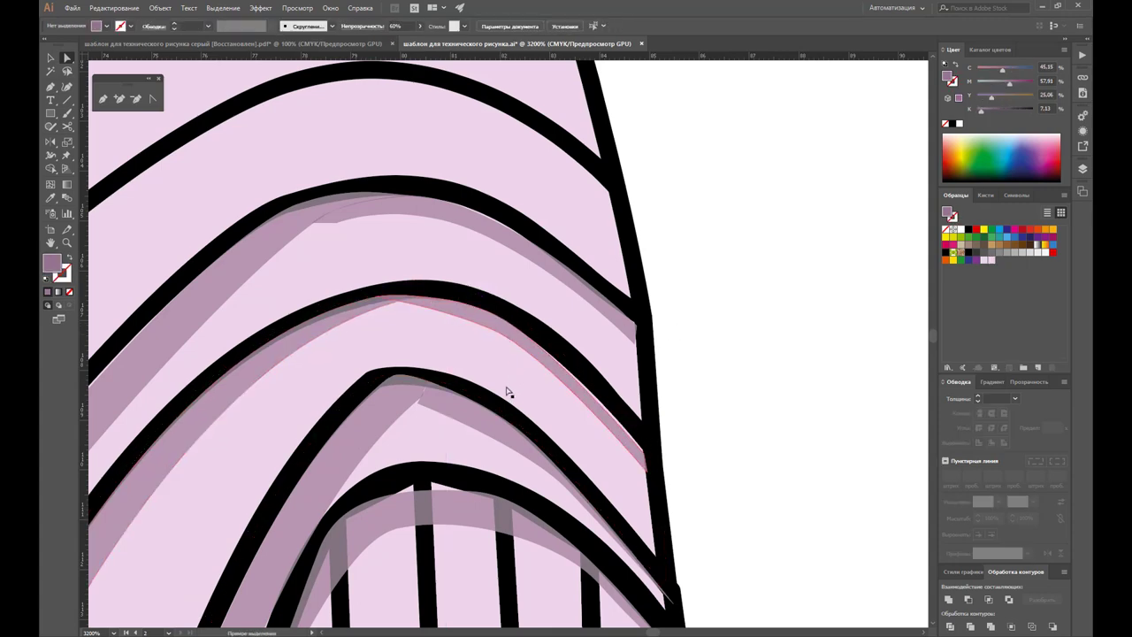
Step: Combine the third and fourth fold shadows with the outline shape using a shape operation
key("z")
left_click(438, 331, "alt")
left_click(471, 405, "alt")
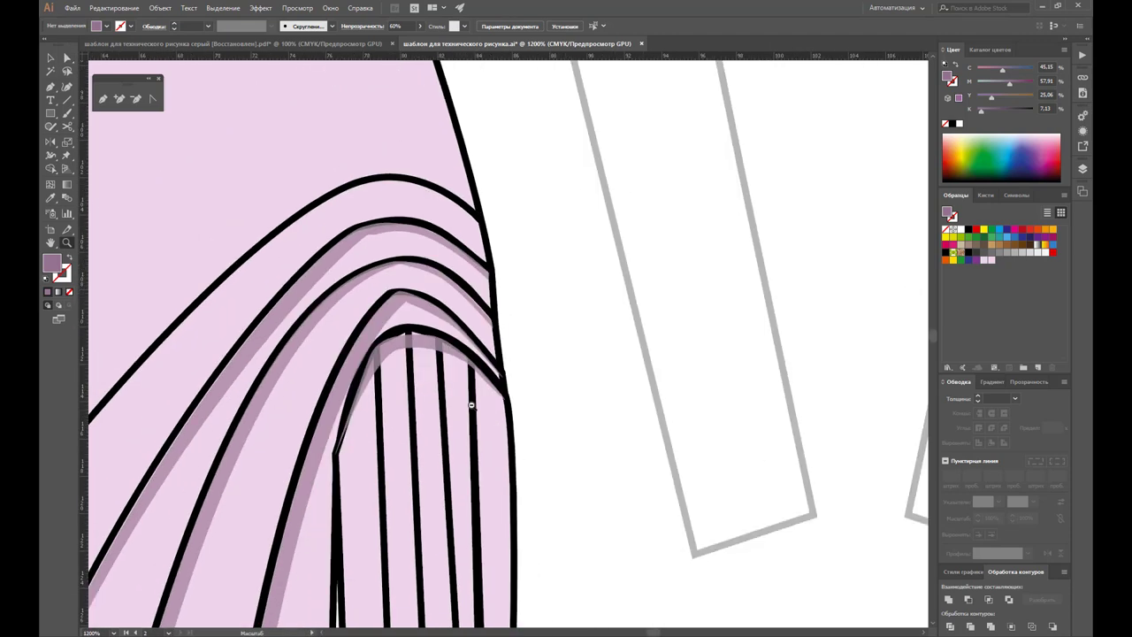
left_click(429, 285)
left_click(462, 265)
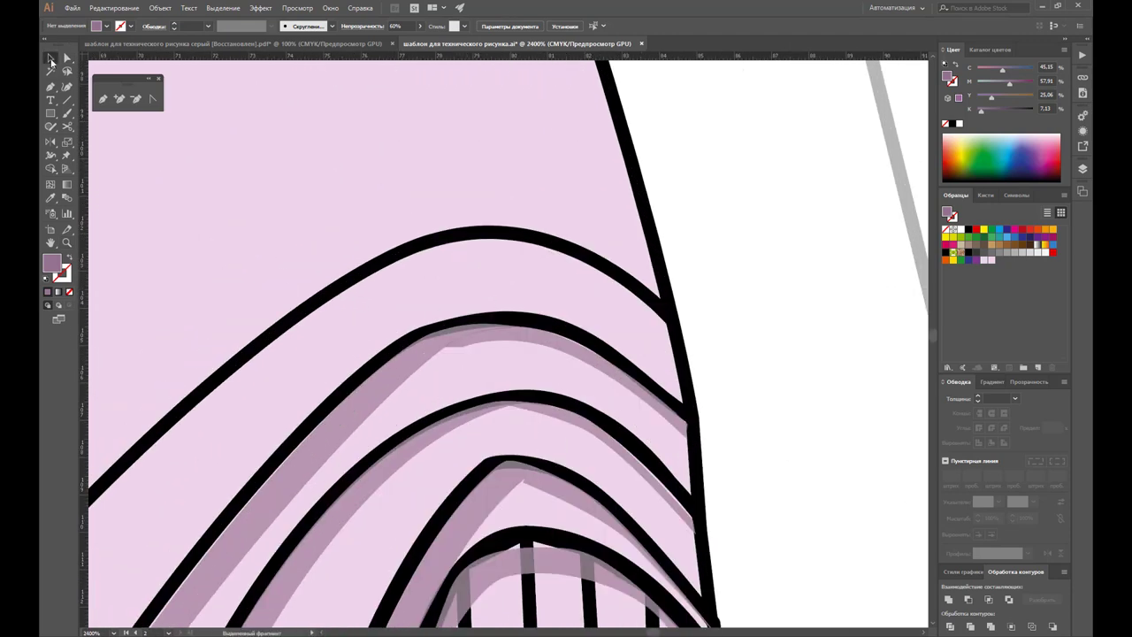
left_click(51, 61)
left_click(450, 332)
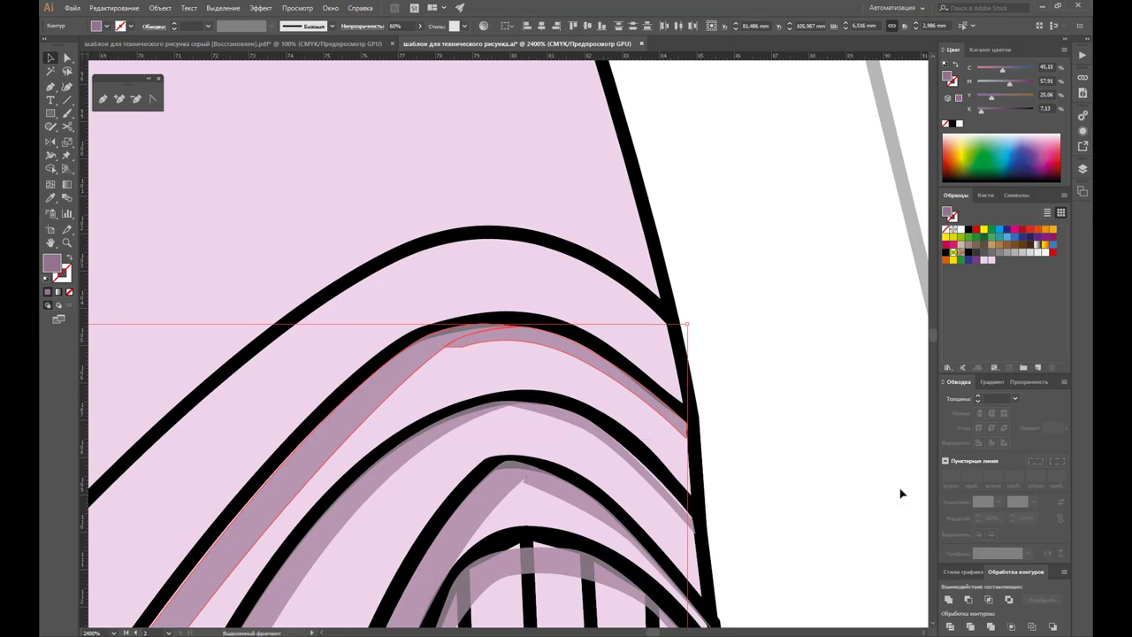
left_click(511, 416, "shift")
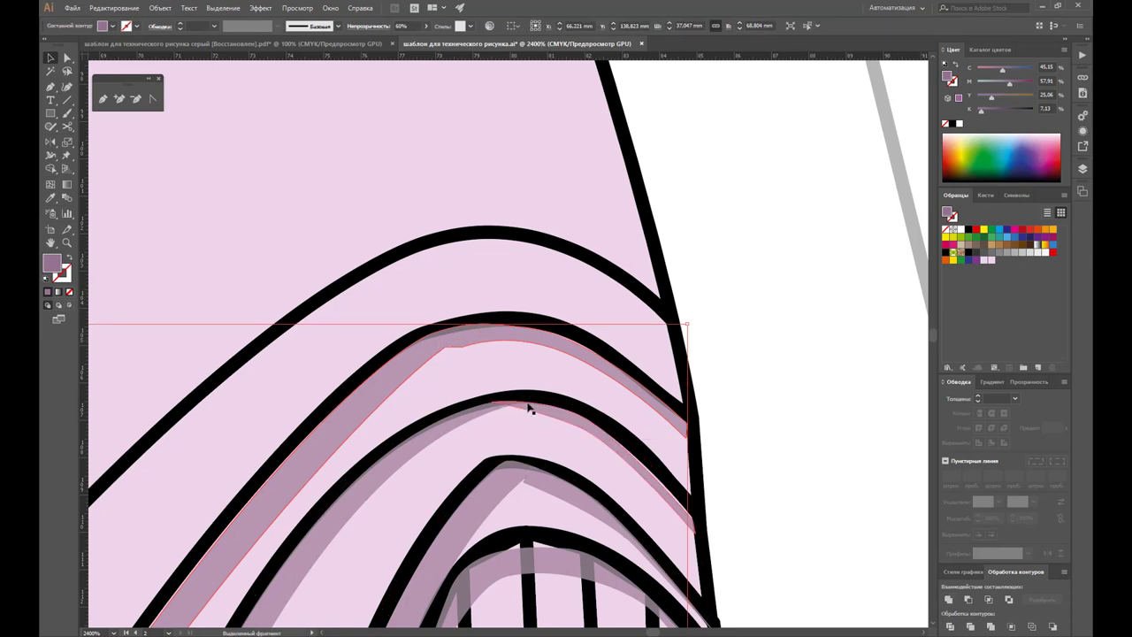
left_click(529, 409)
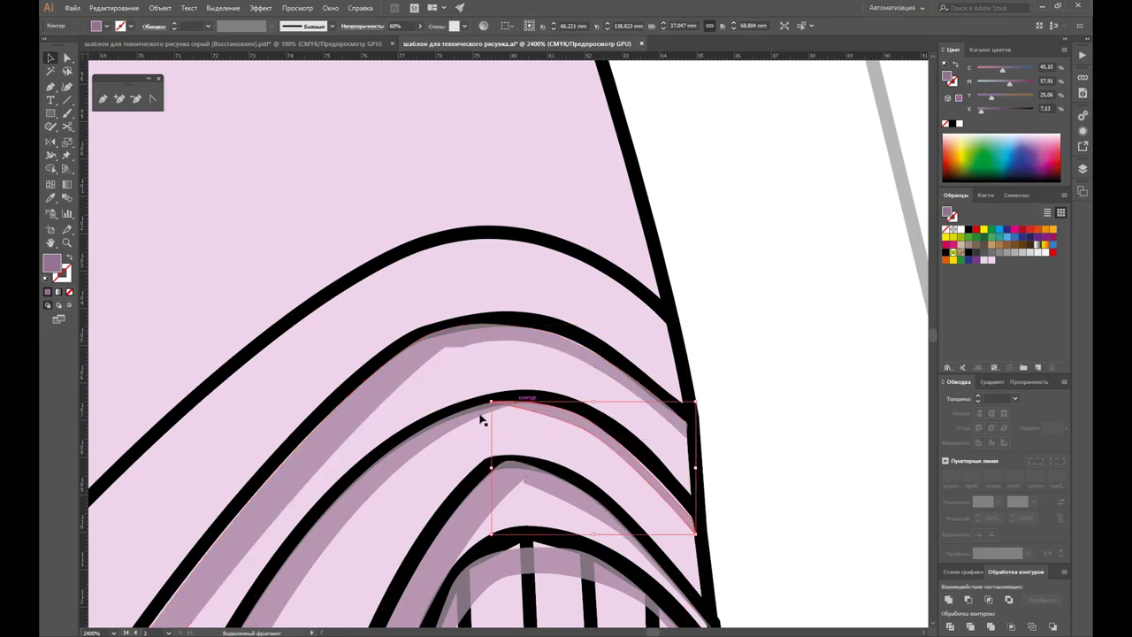
left_click(945, 601)
left_click(538, 492)
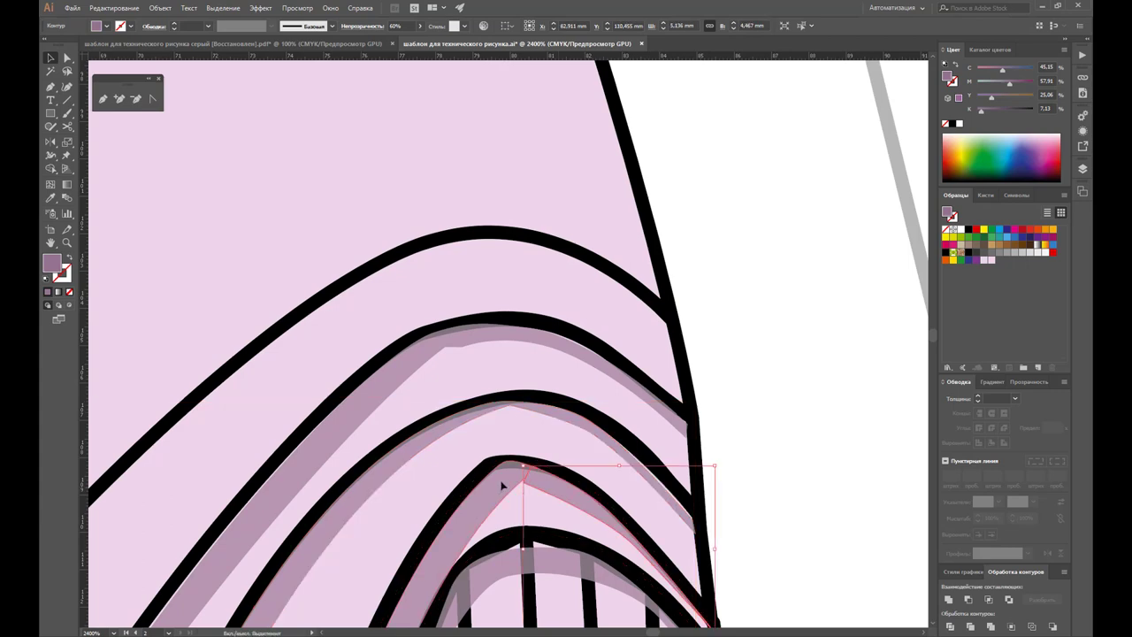
left_click(502, 485, "shift")
left_click(948, 600)
left_click(715, 493)
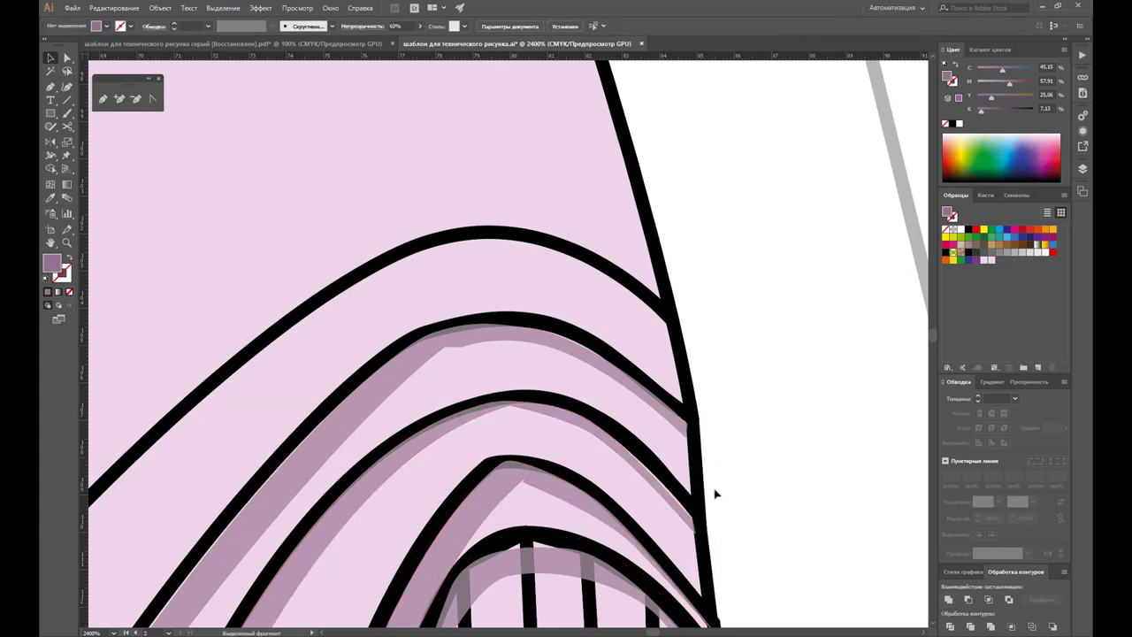
Step: Zoom out to 200% so both draped gowns are fully in view
scroll(659, 431, "down", 2)
key("z")
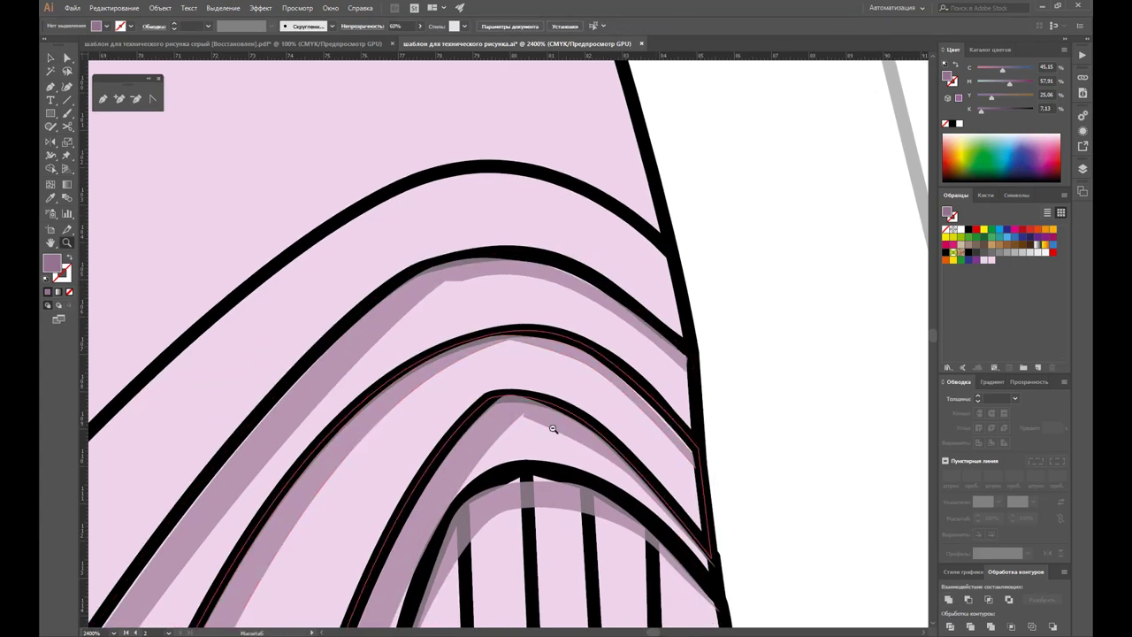
left_click(482, 469, "alt")
left_click(518, 463, "alt")
left_click(518, 435, "alt")
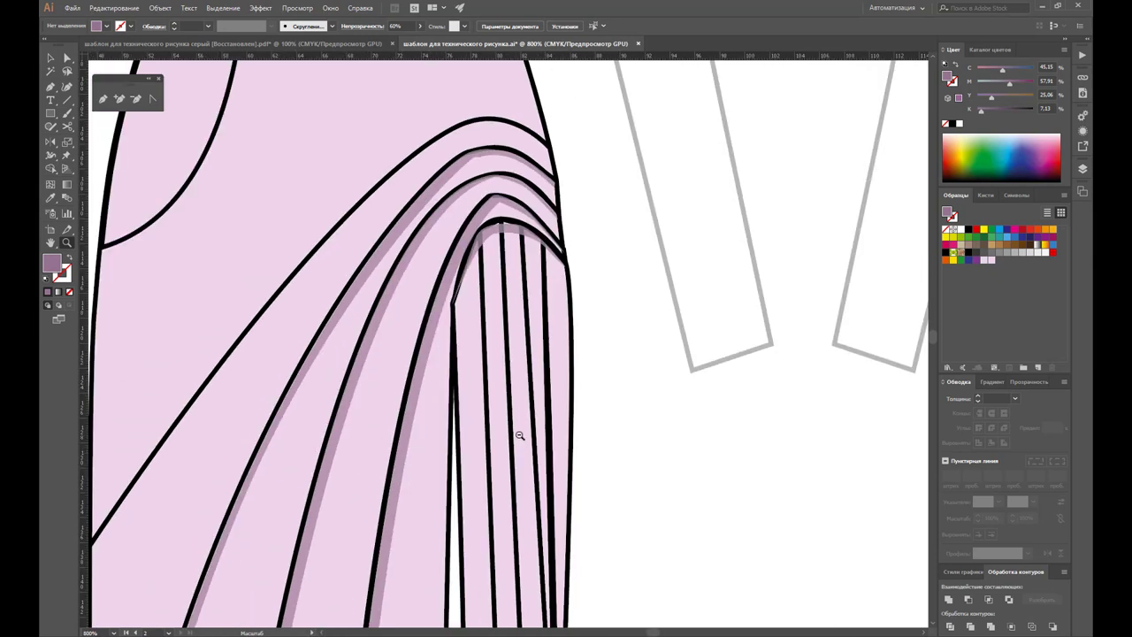
left_click(516, 435, "alt")
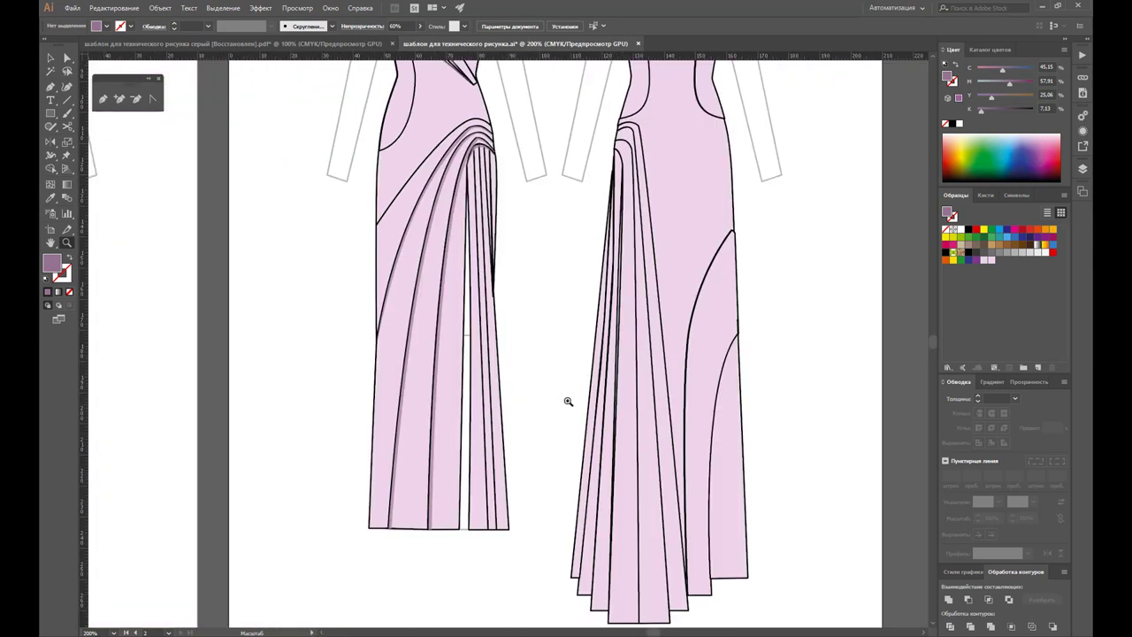
scroll(567, 401, "up", 2)
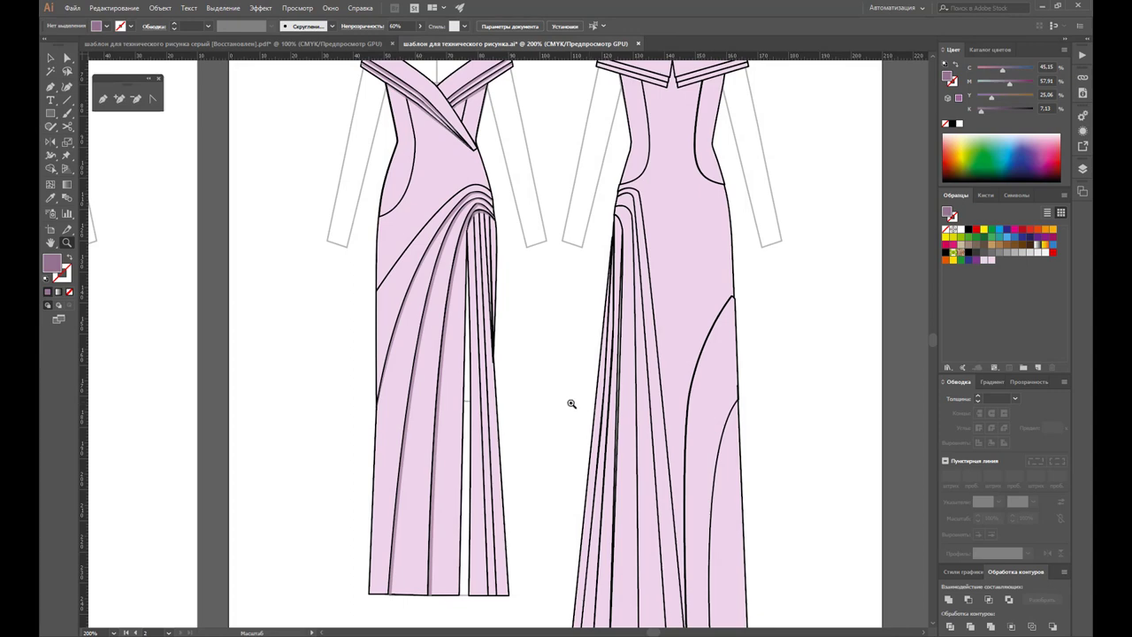
scroll(572, 403, "up", 1)
scroll(592, 398, "down", 1)
left_click(515, 420)
scroll(501, 371, "up", 1)
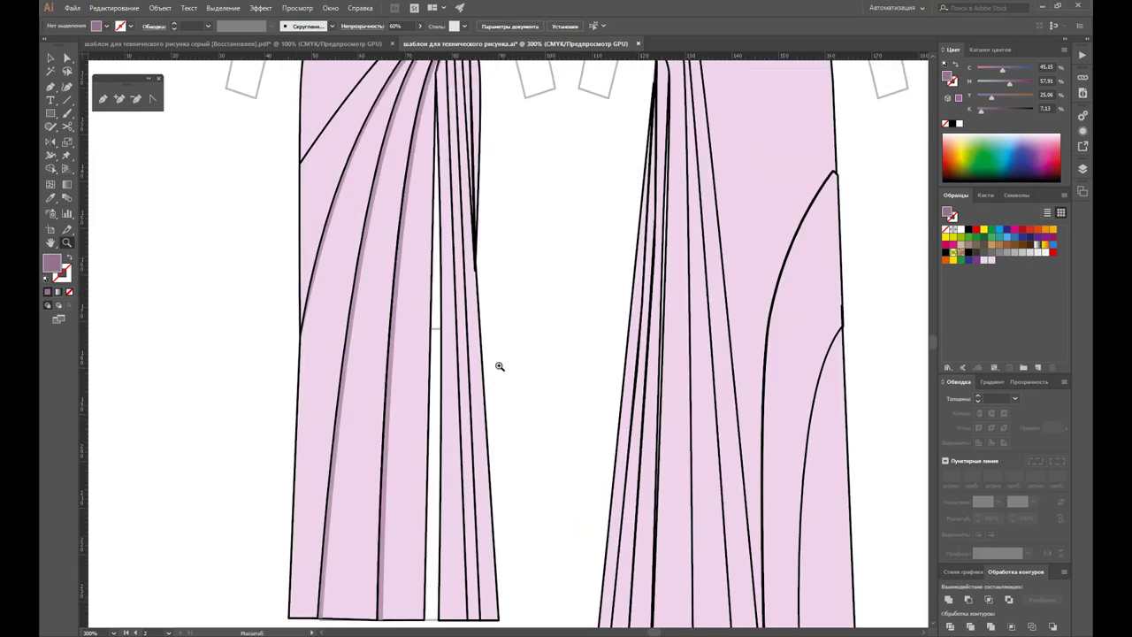
scroll(499, 367, "up", 1)
scroll(500, 366, "up", 1)
left_click(495, 380, "alt")
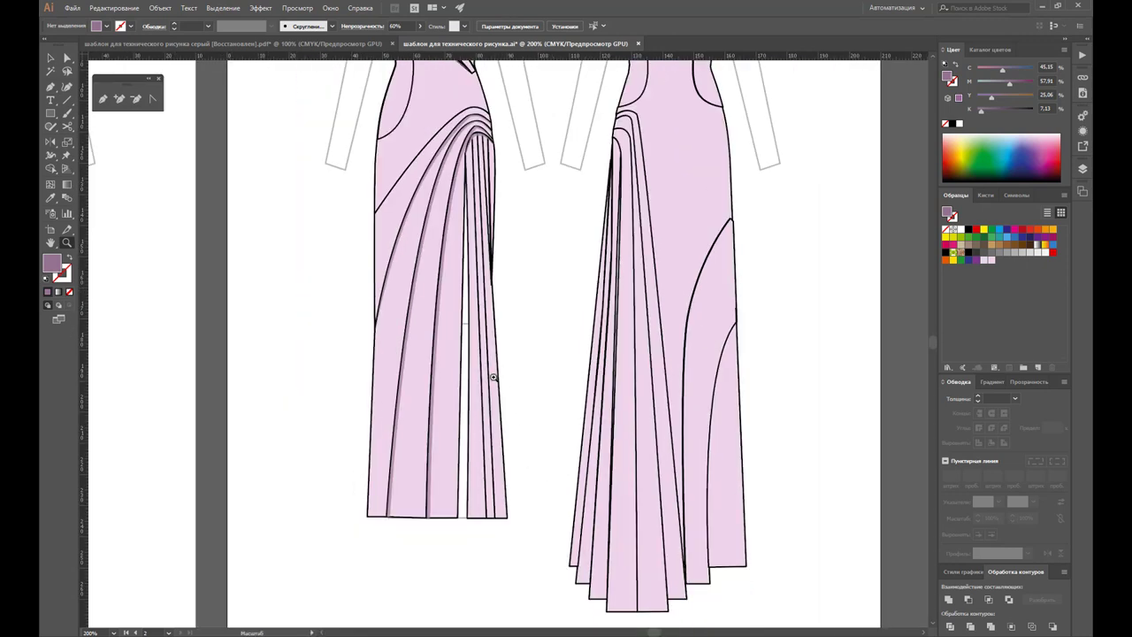
left_click(103, 104)
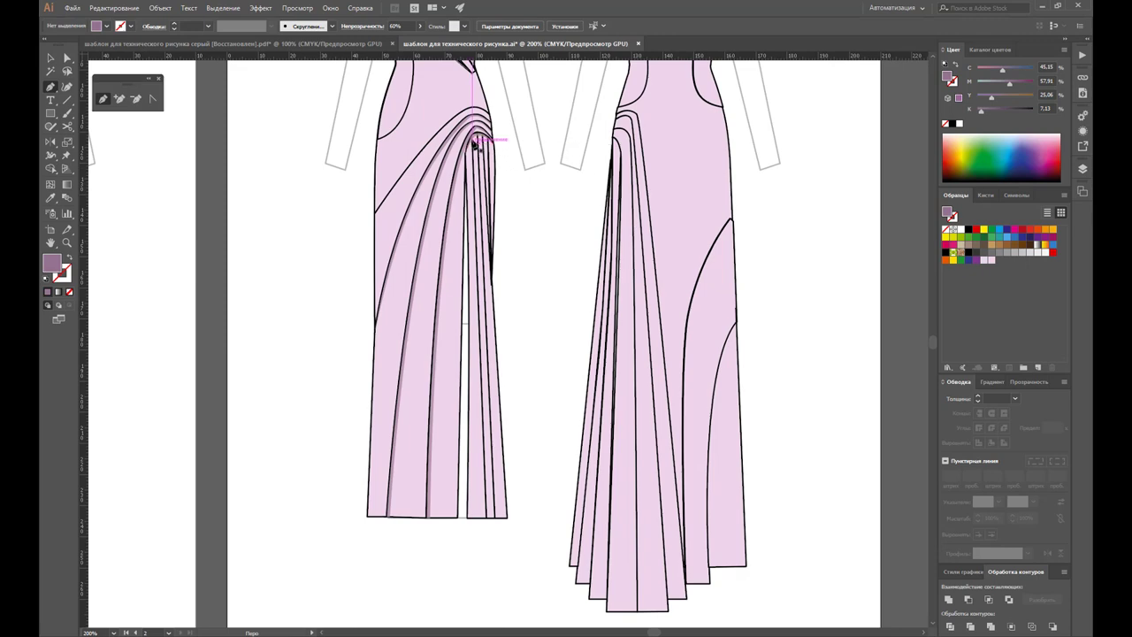
Step: Draw a pencil fold line down the narrow pleat and give it the sleeve outline's stroke
left_click_drag(482, 149, 485, 523)
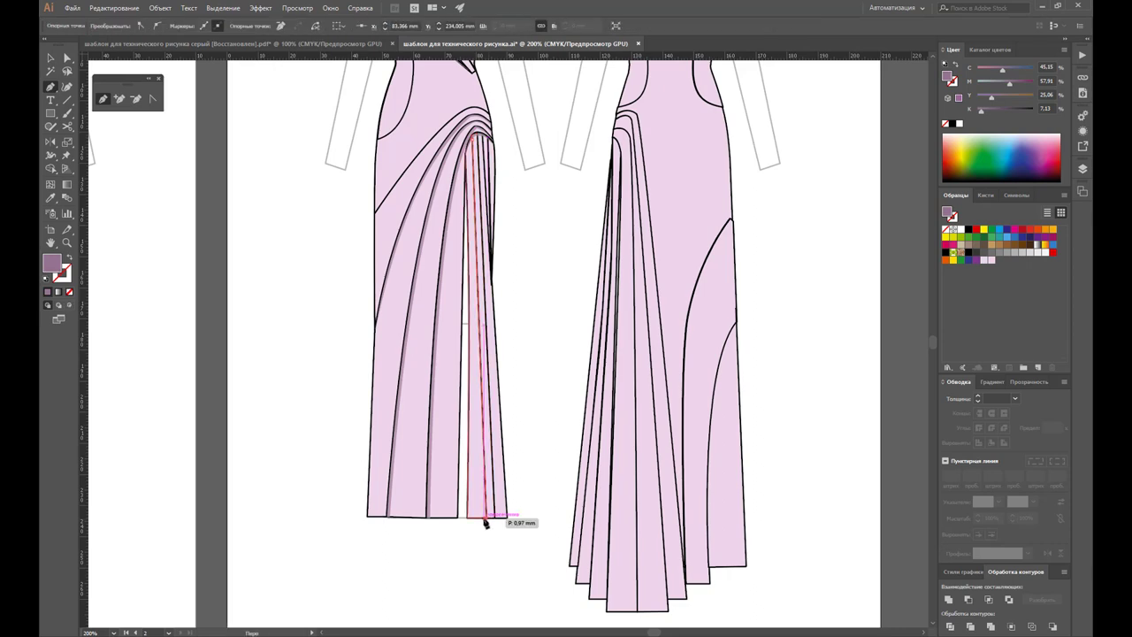
left_click_drag(485, 523, 471, 139)
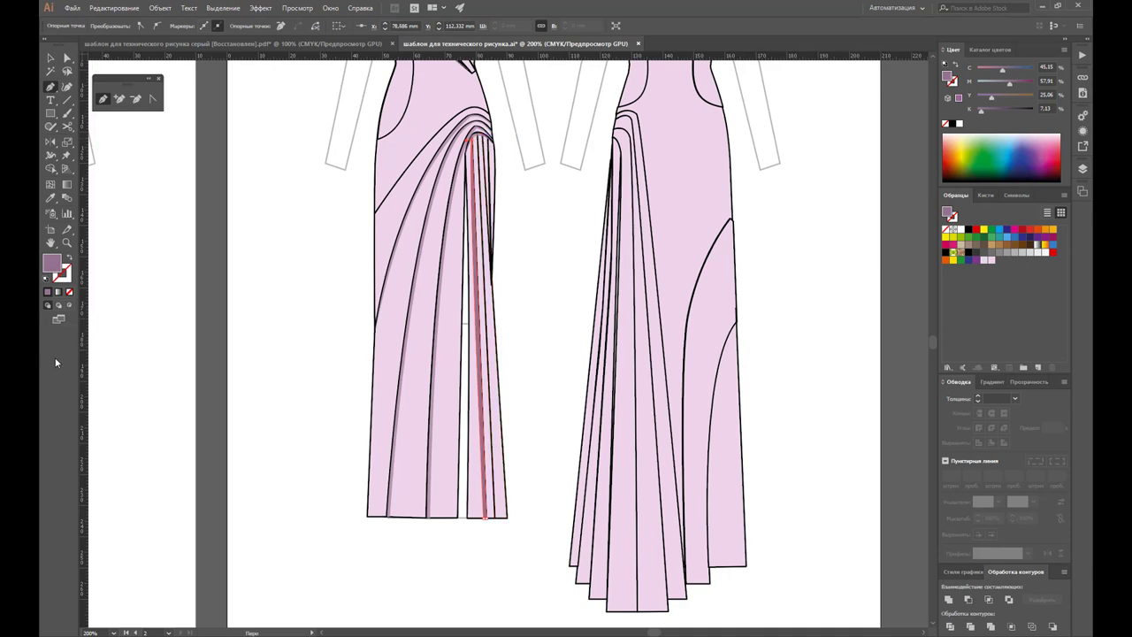
left_click(51, 198)
left_click(447, 277)
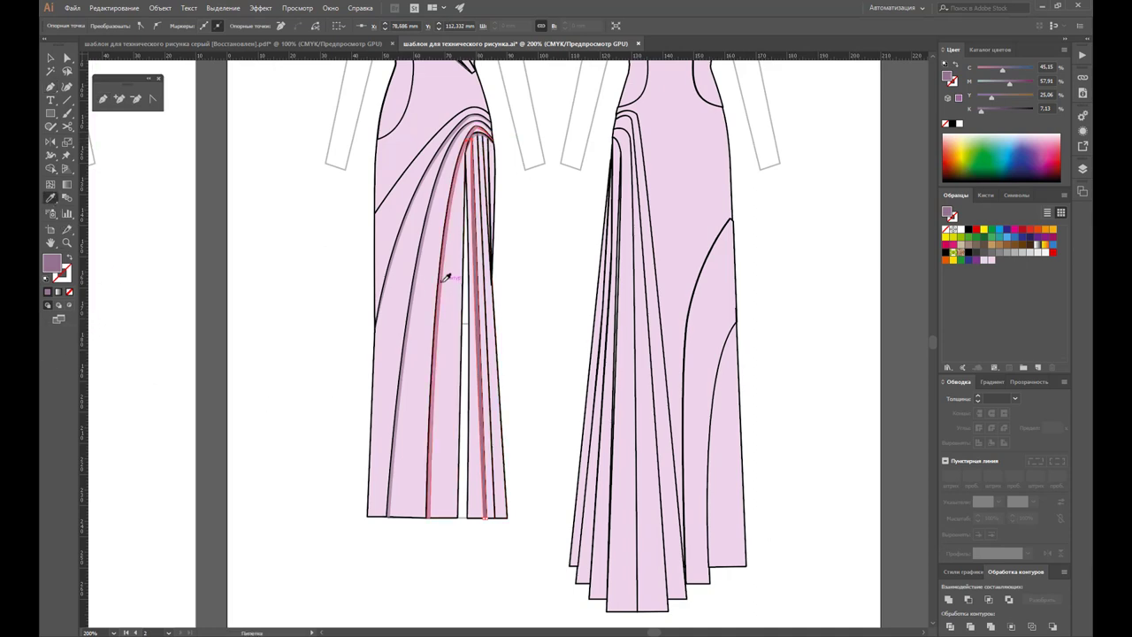
left_click(429, 277)
left_click(349, 167)
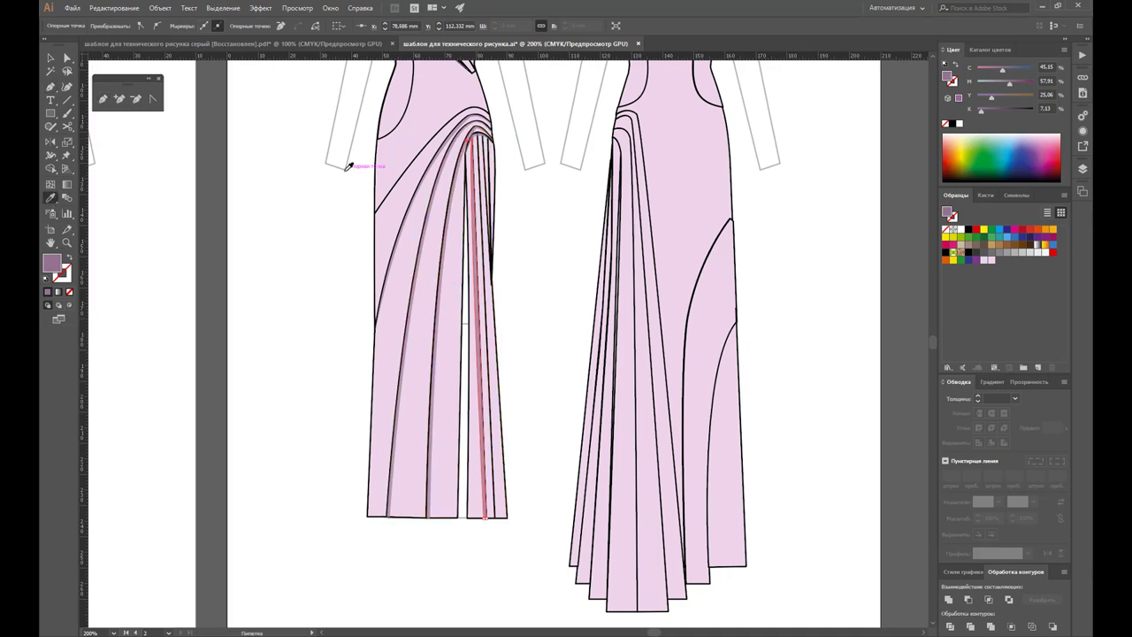
left_click(51, 59)
left_click(284, 281)
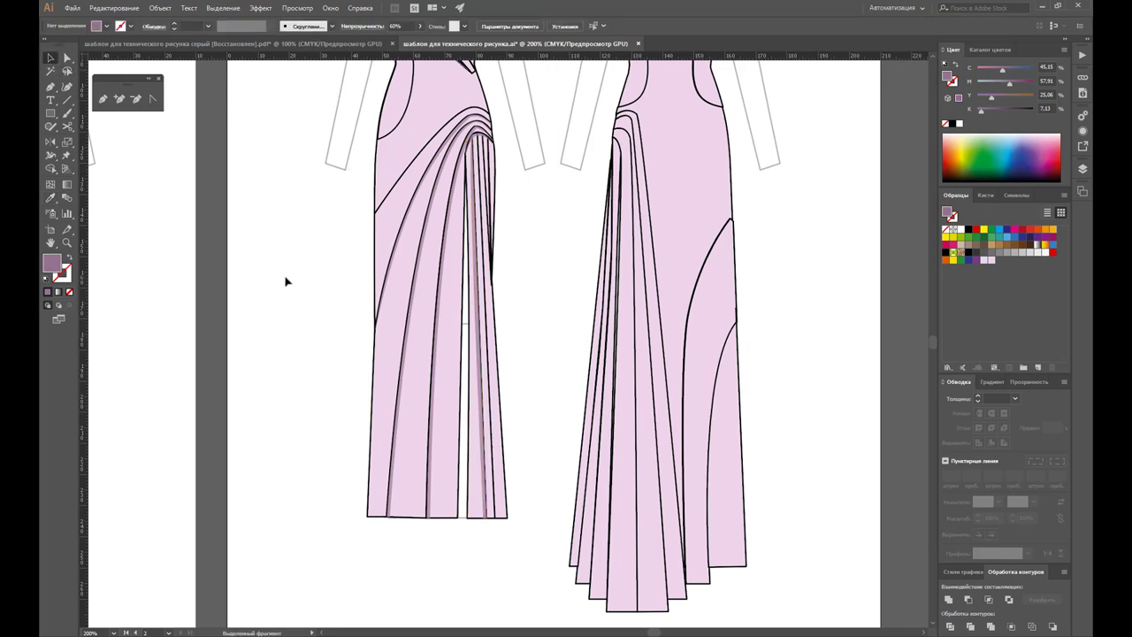
Step: Add a second pen-drawn fold line from hem to pleat top with the same sampled stroke
left_click(102, 99)
left_click_drag(491, 209, 495, 524)
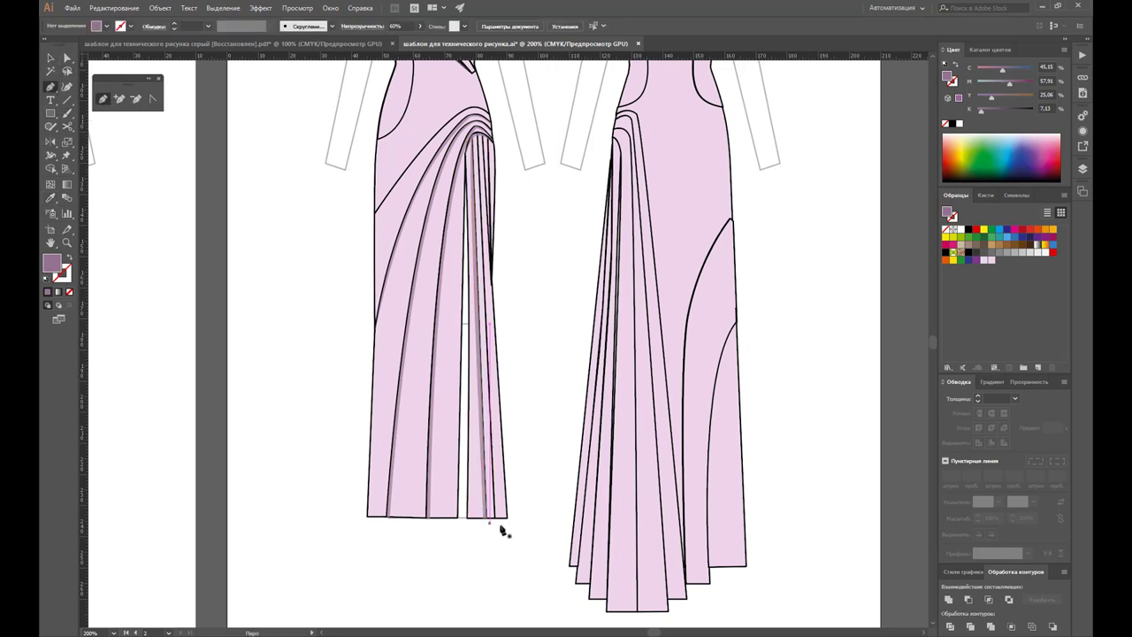
left_click(496, 522)
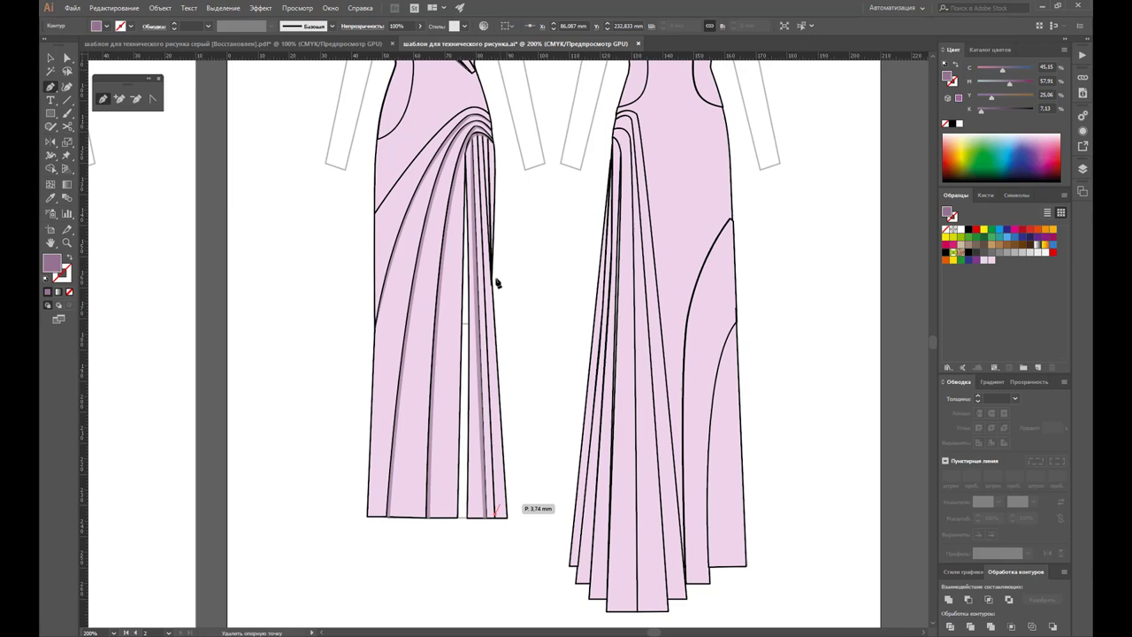
left_click(476, 137)
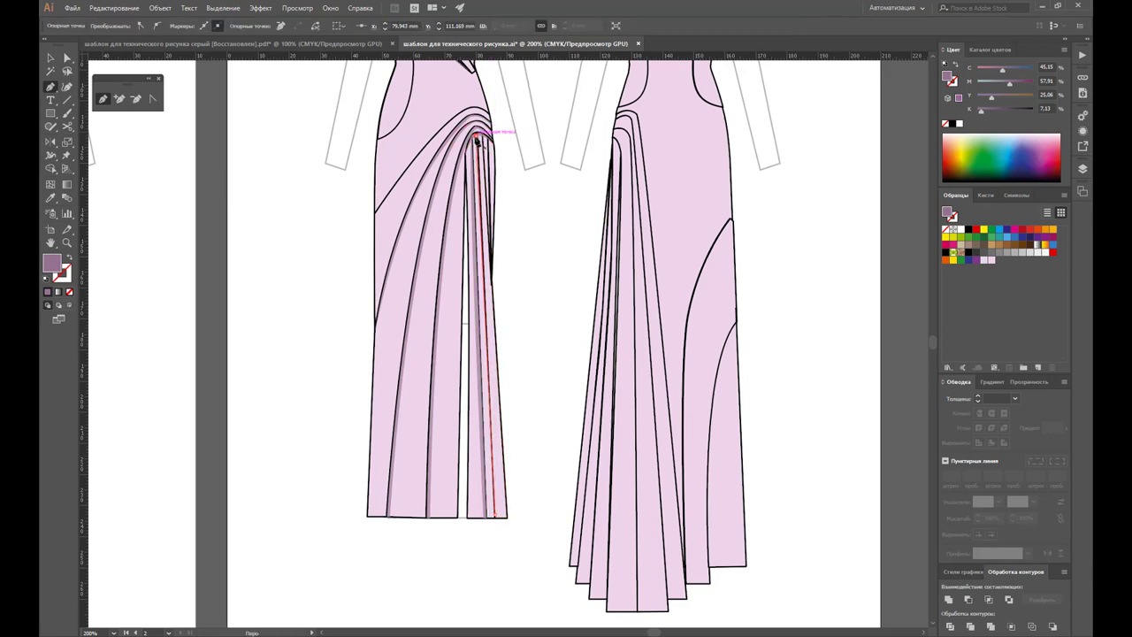
left_click(494, 518)
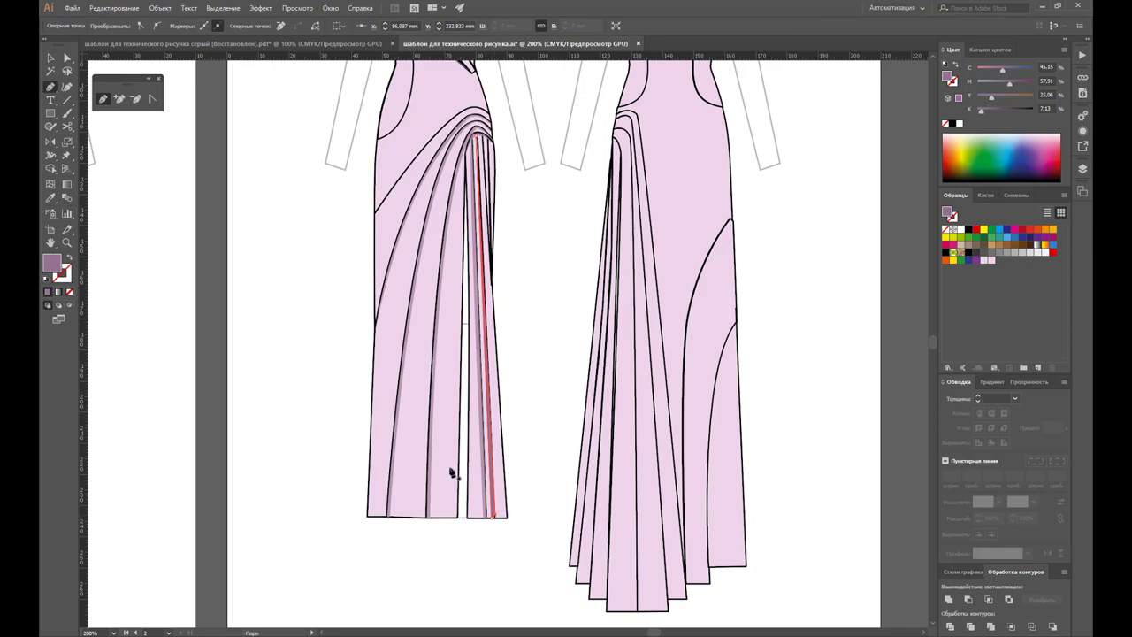
left_click(55, 199)
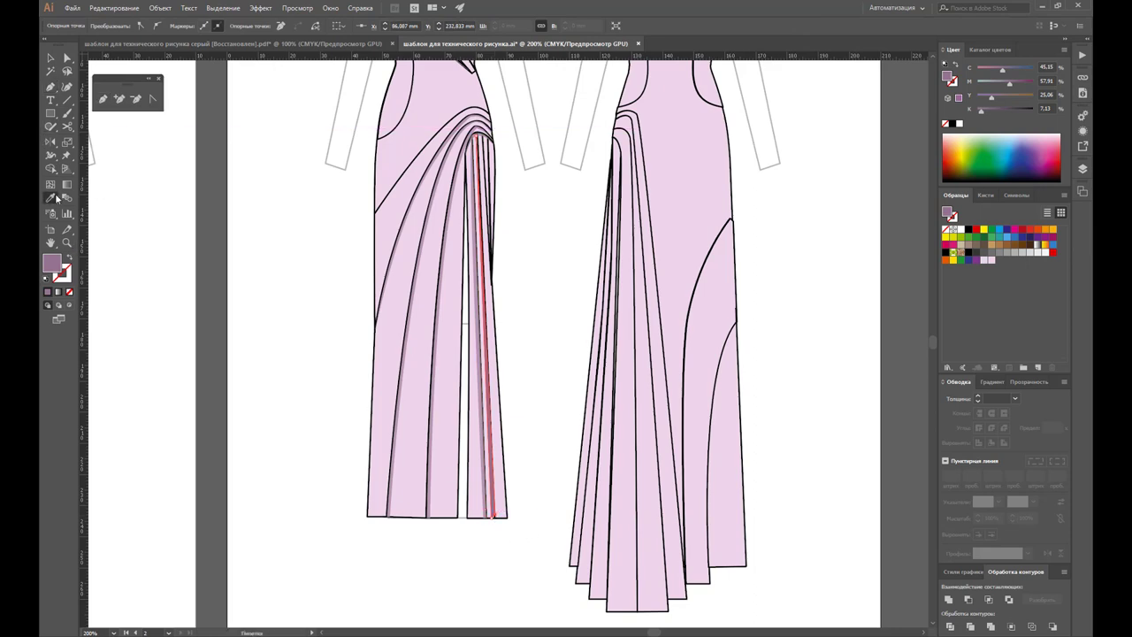
left_click(482, 354)
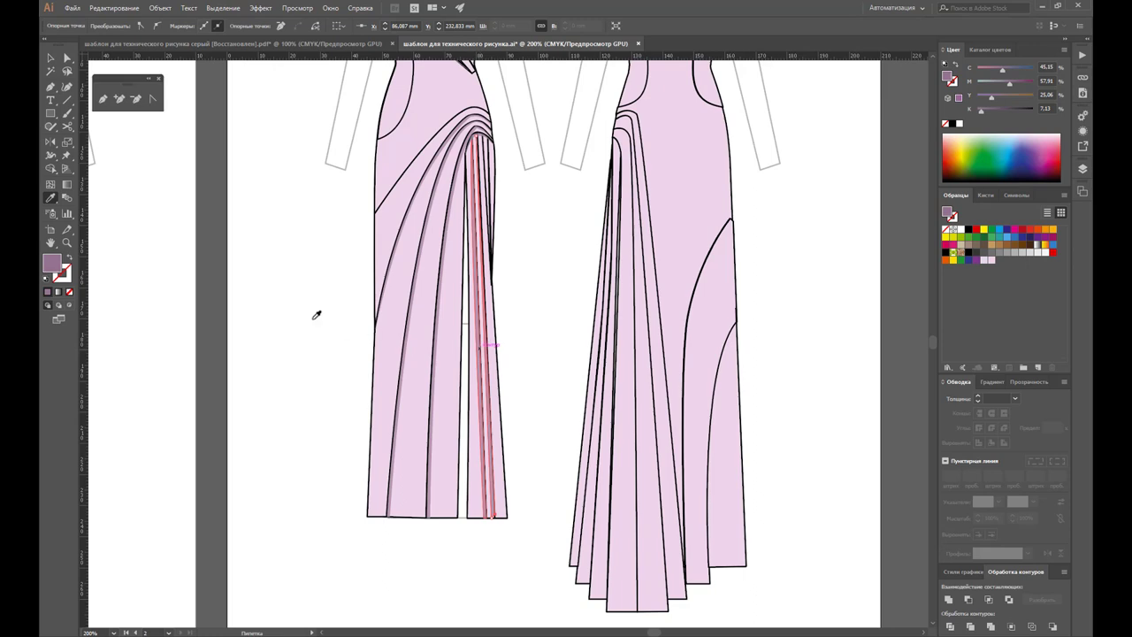
left_click(50, 57)
left_click(298, 354)
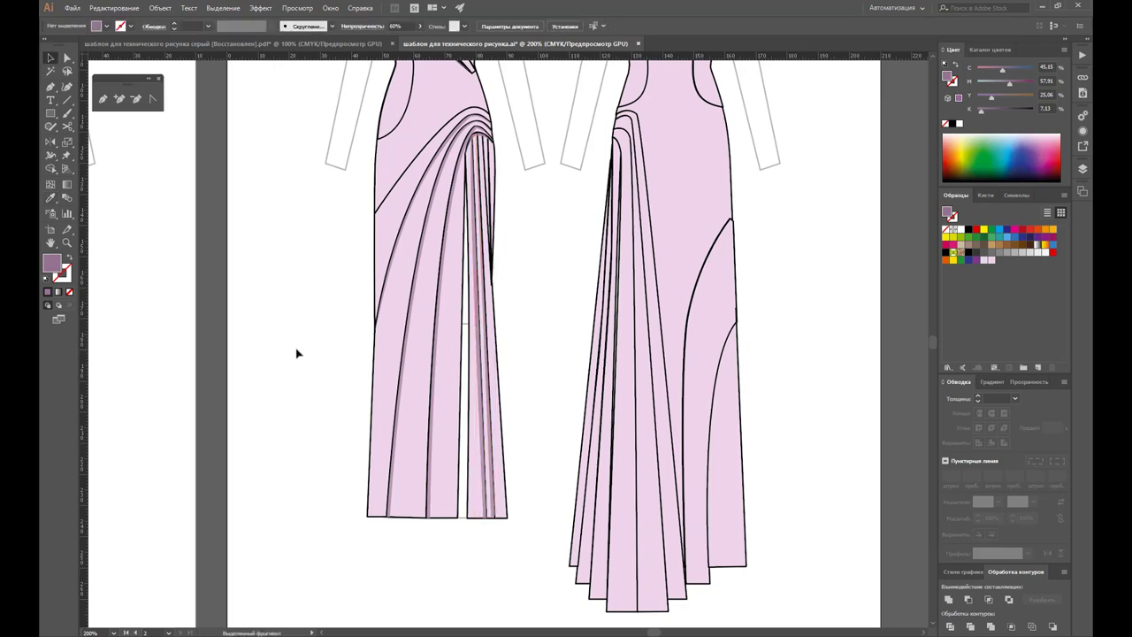
Step: Nudge the inner pleat fold lines slightly to the left
left_click(486, 357)
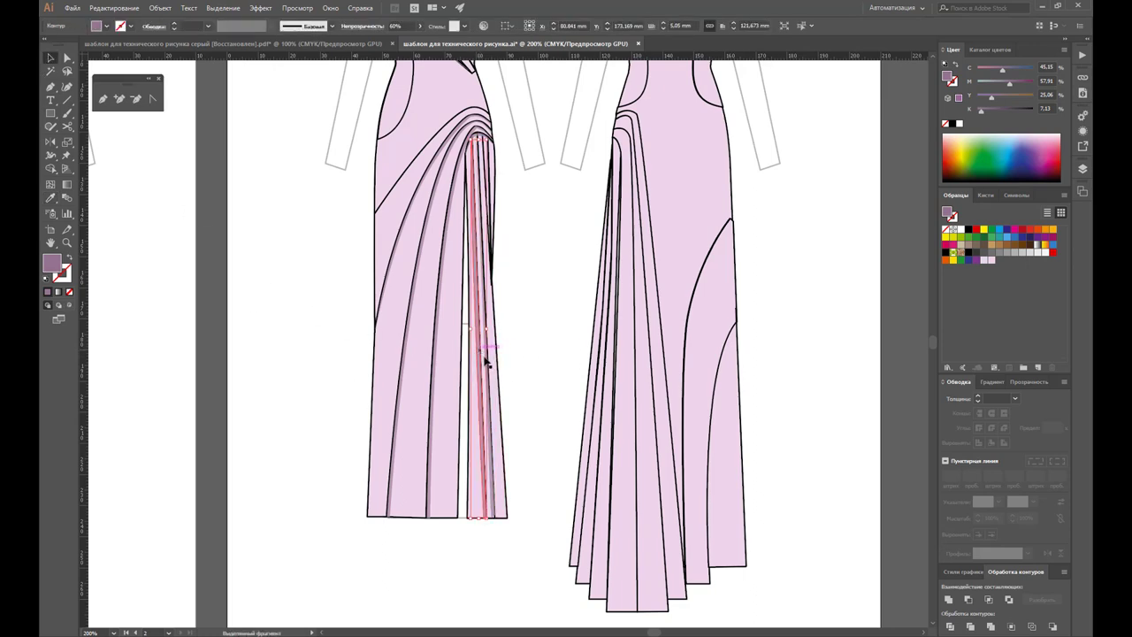
key("Left")
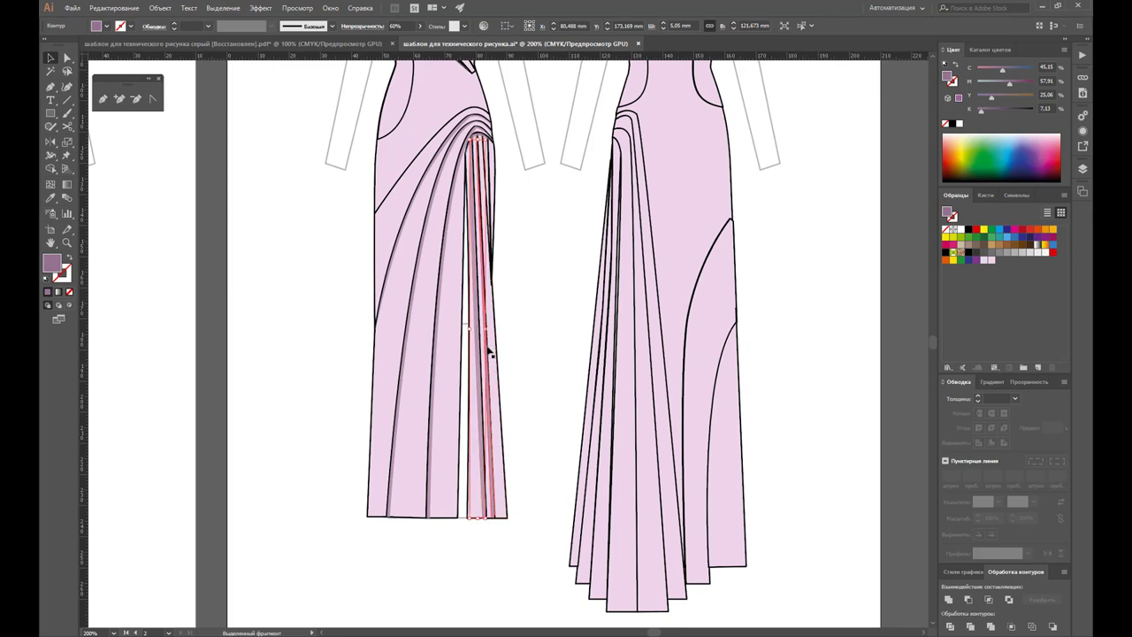
left_click(526, 361)
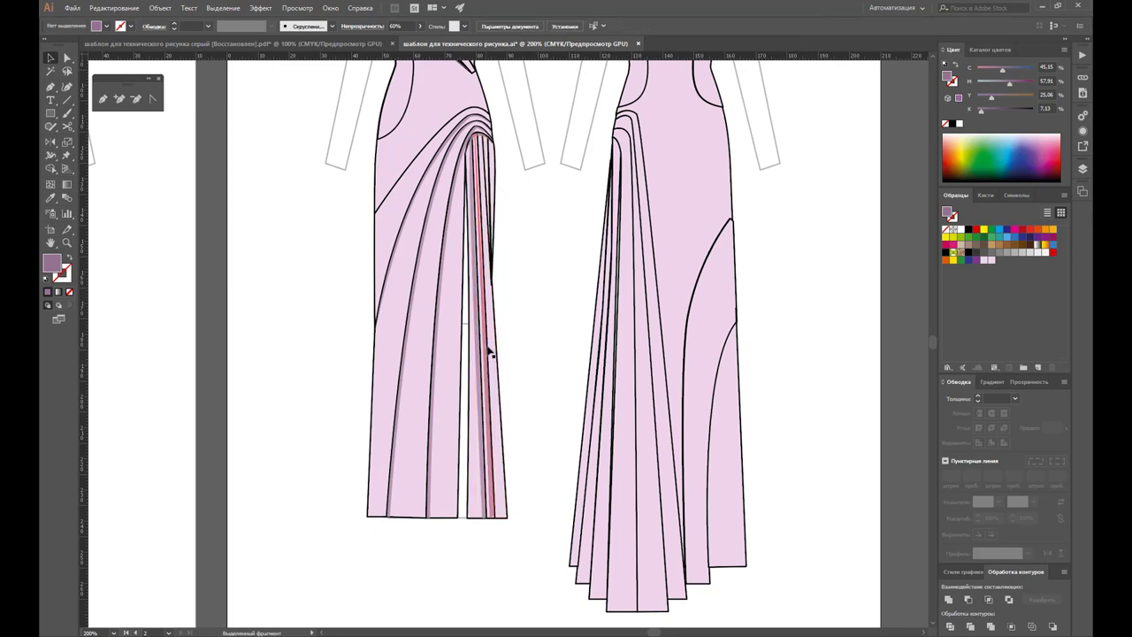
left_click(486, 345)
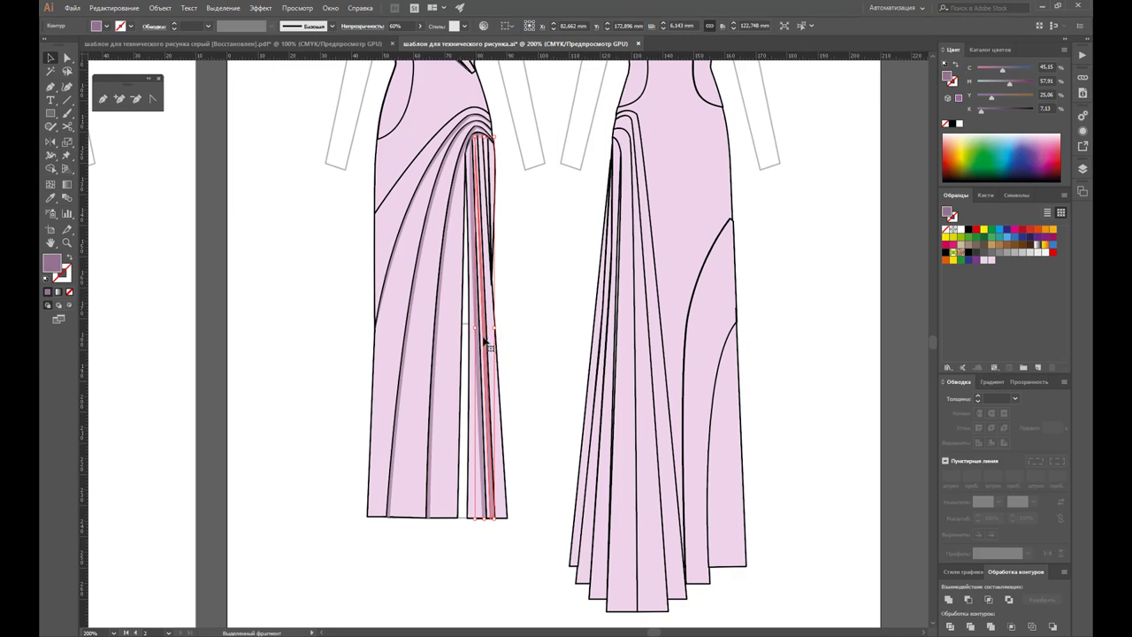
left_click(537, 312)
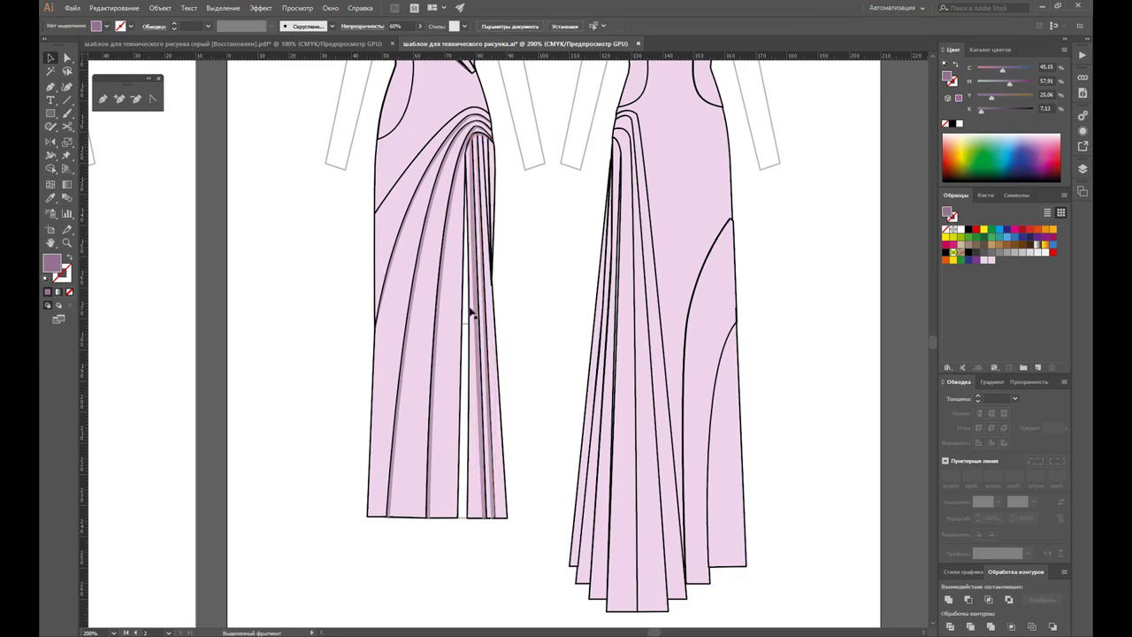
left_click(474, 321)
left_click(520, 324)
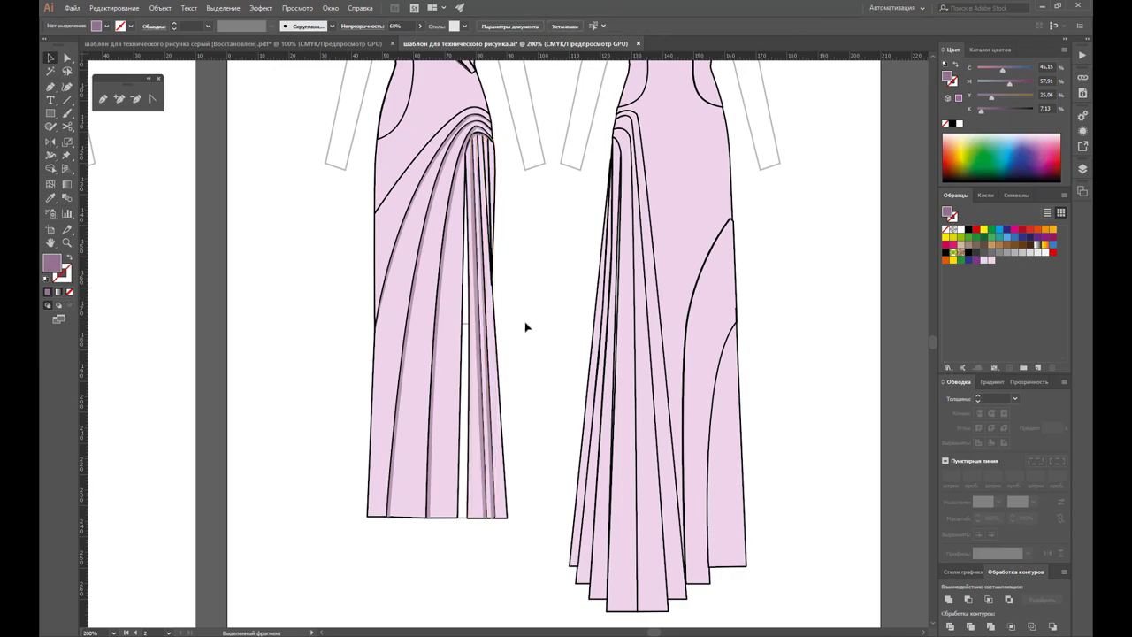
scroll(526, 327, "up", 2)
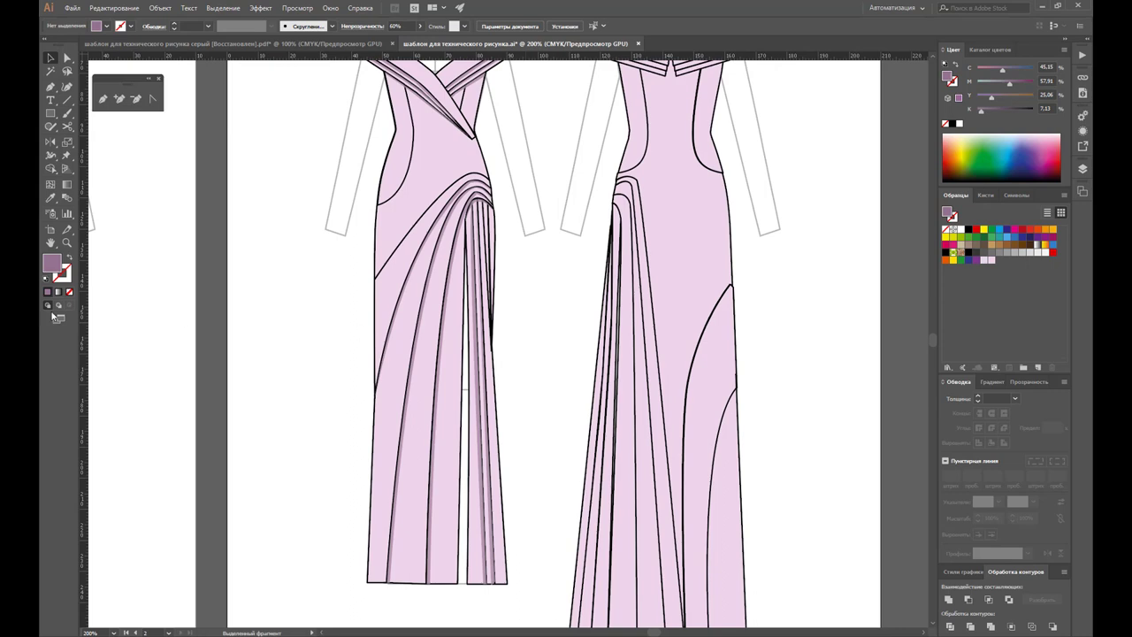
Step: Draw a curved fold line from the pleat top down to the hem along the panel's outer edge
left_click(69, 243)
left_click(524, 367)
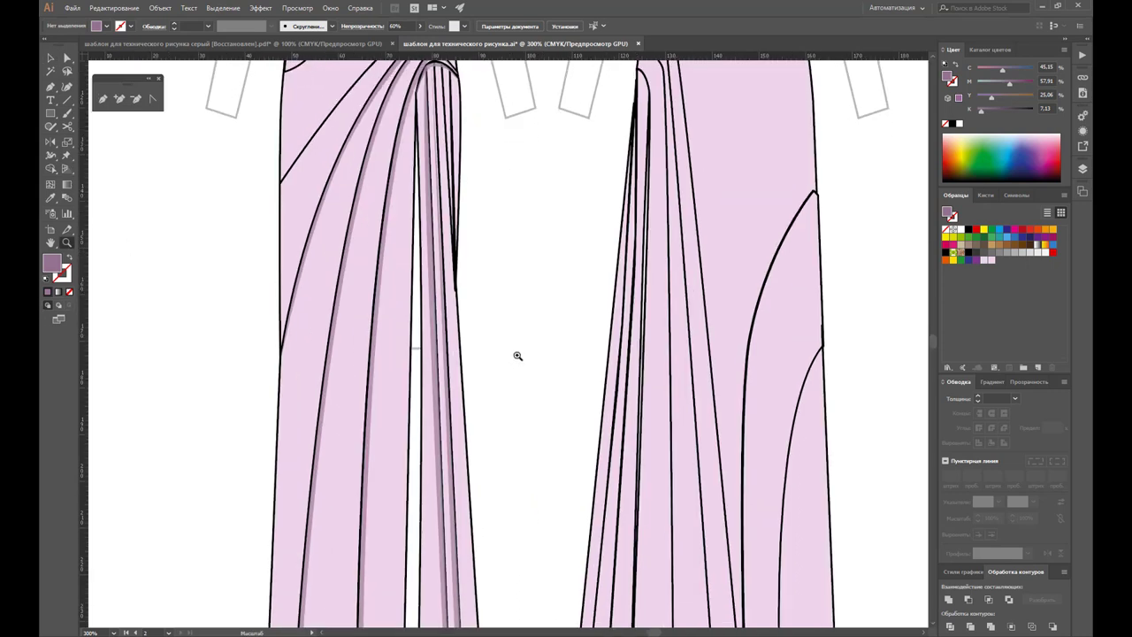
left_click(519, 357, "alt")
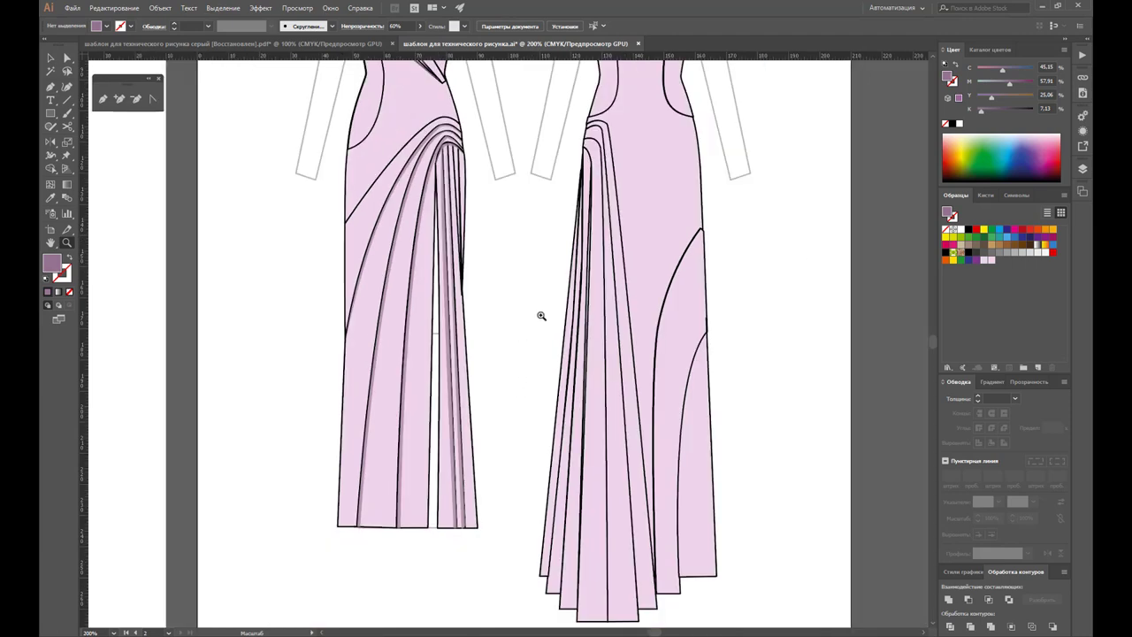
scroll(541, 315, "down", 1)
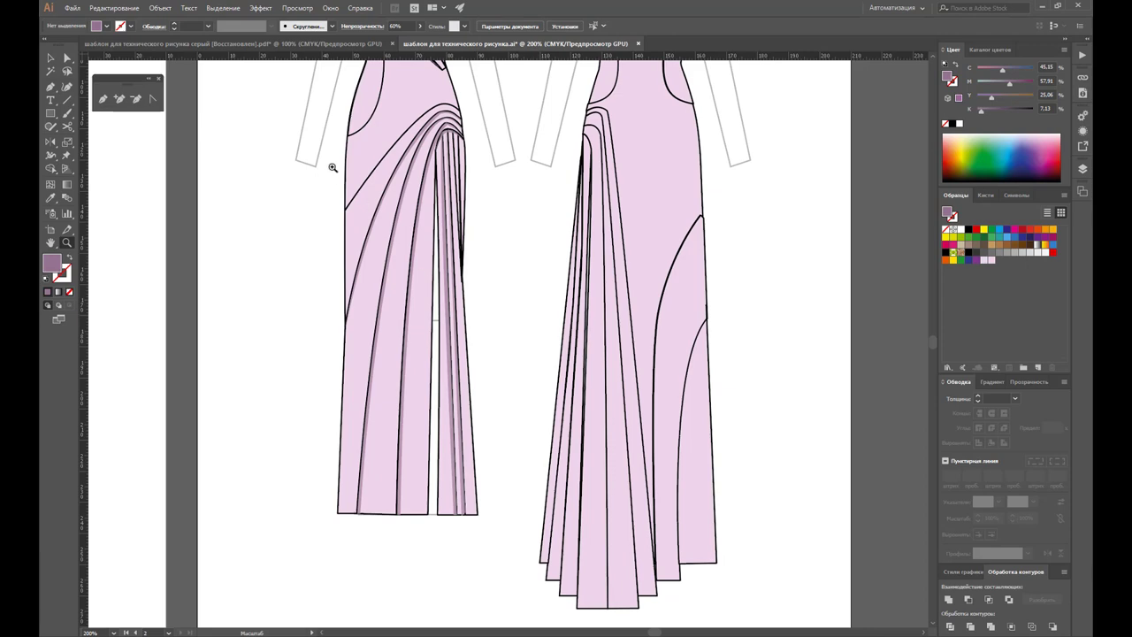
left_click(103, 98)
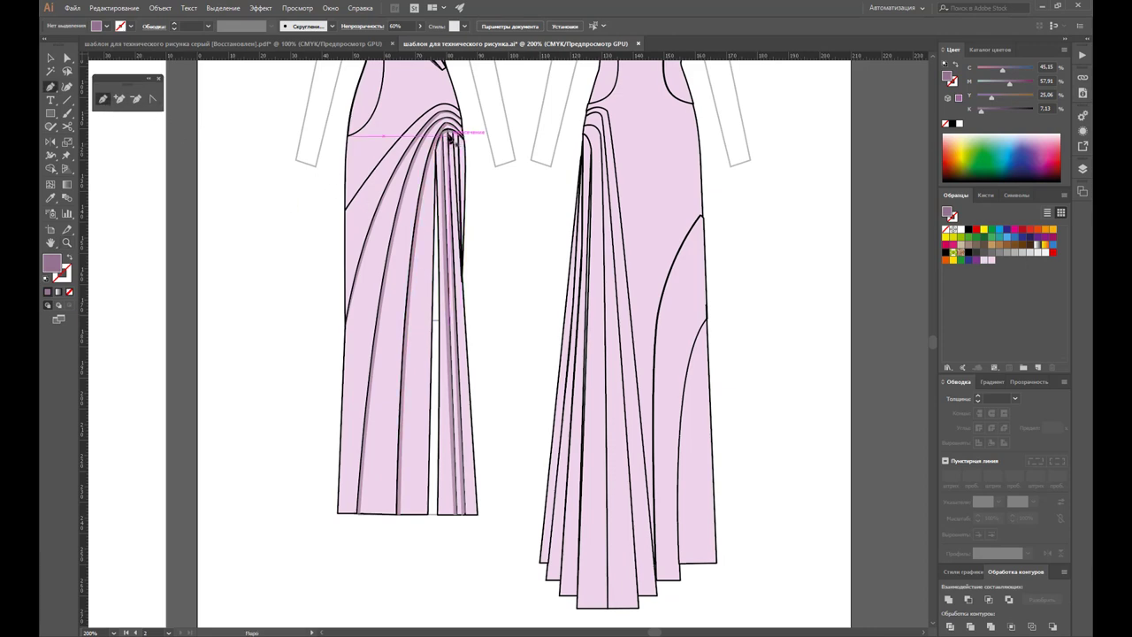
left_click_drag(452, 131, 471, 282)
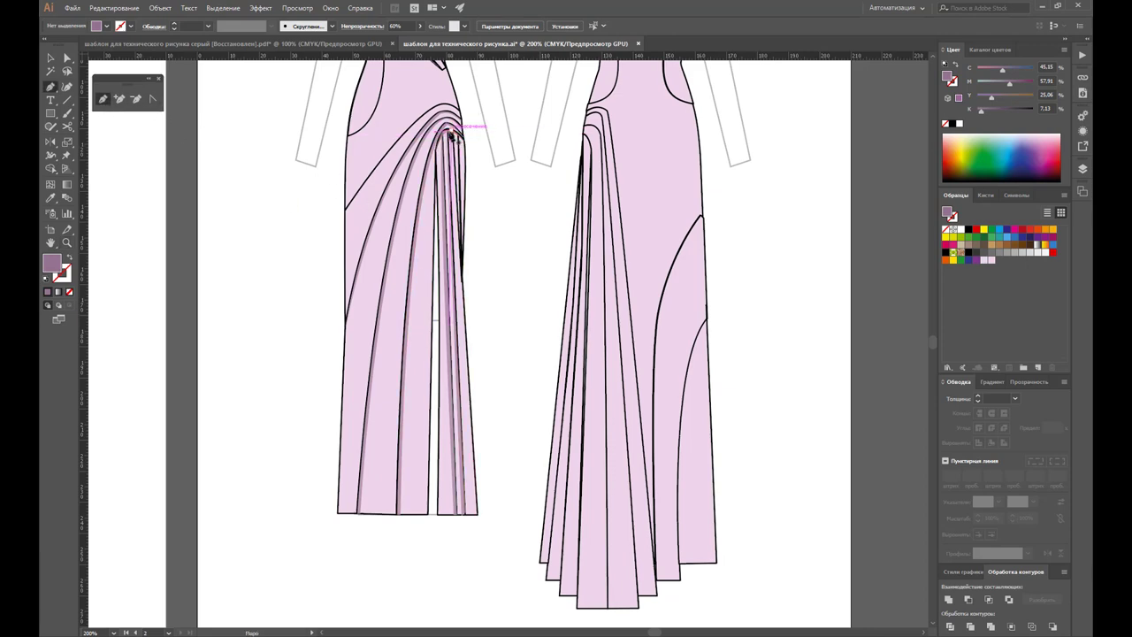
left_click_drag(474, 284, 479, 519)
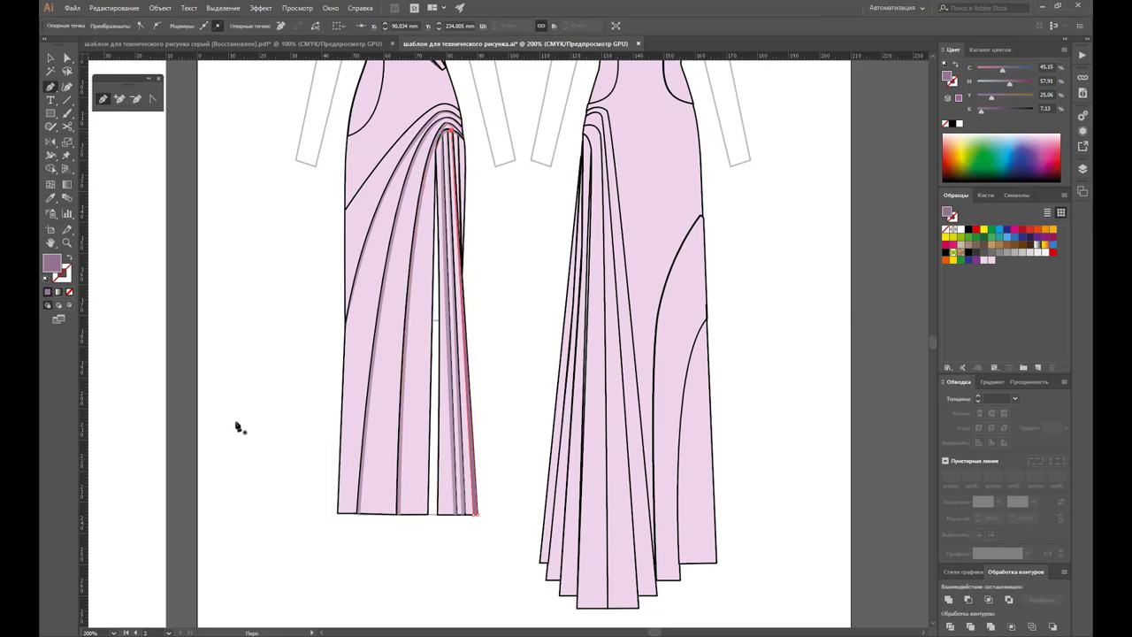
key("v")
left_click(515, 291)
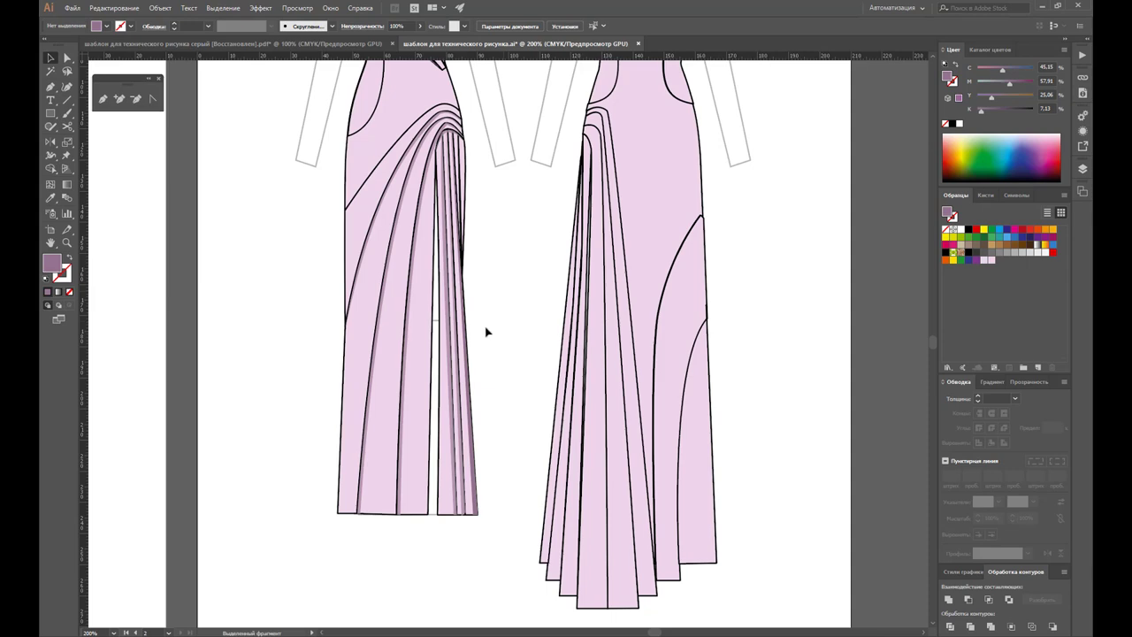
left_click(473, 443)
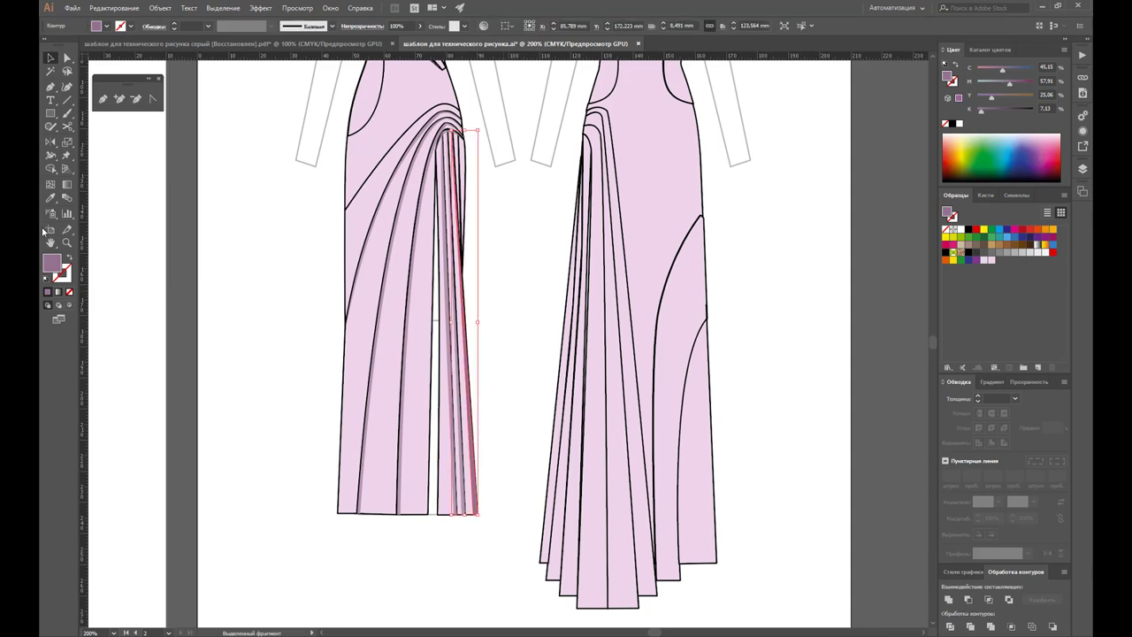
Step: Give the new fold path the other folds' 60% opacity mauve stroke
left_click(51, 198)
left_click(416, 283)
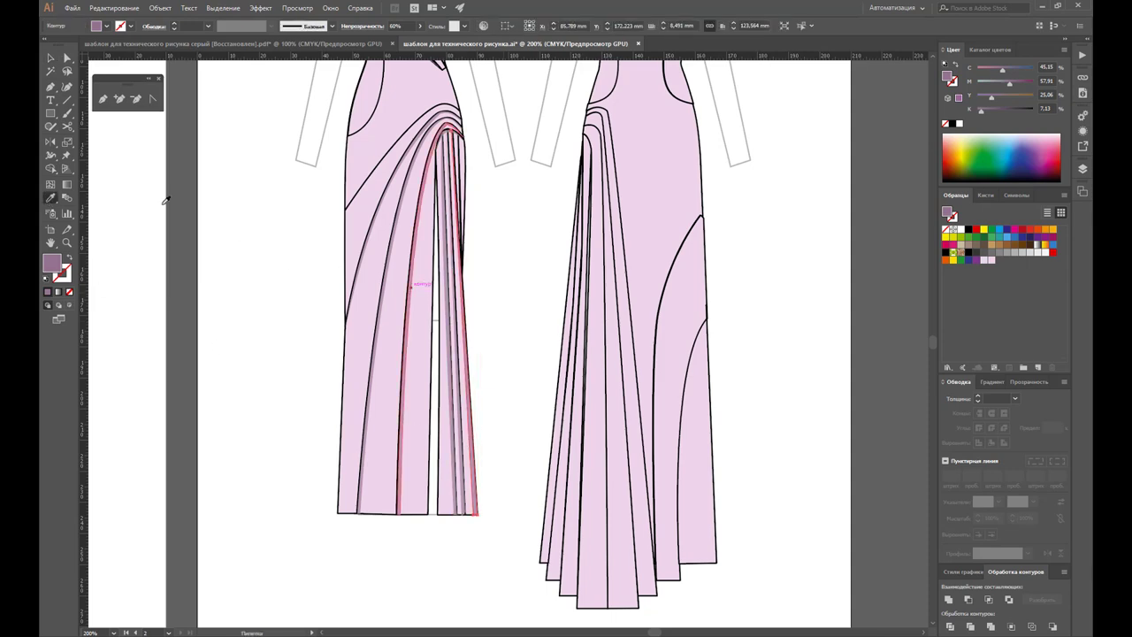
left_click(50, 58)
left_click(546, 254)
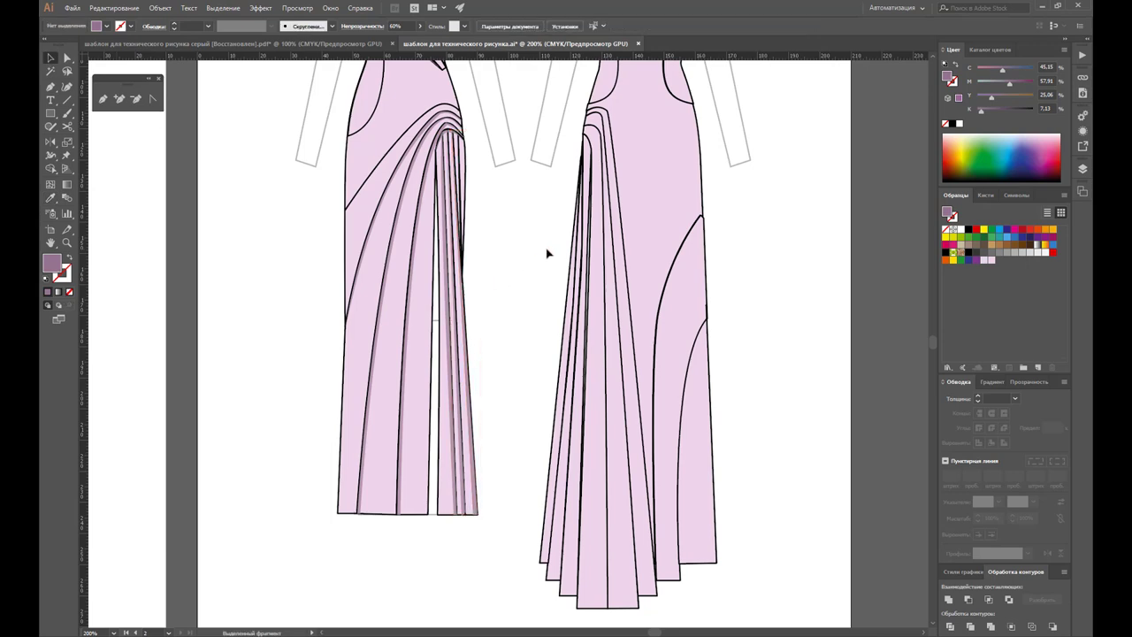
left_click(66, 242)
Step: Draw a thin three-point closed shape extending the outer pleat shadow into the fold's curved top
left_click(538, 285)
left_click(546, 303)
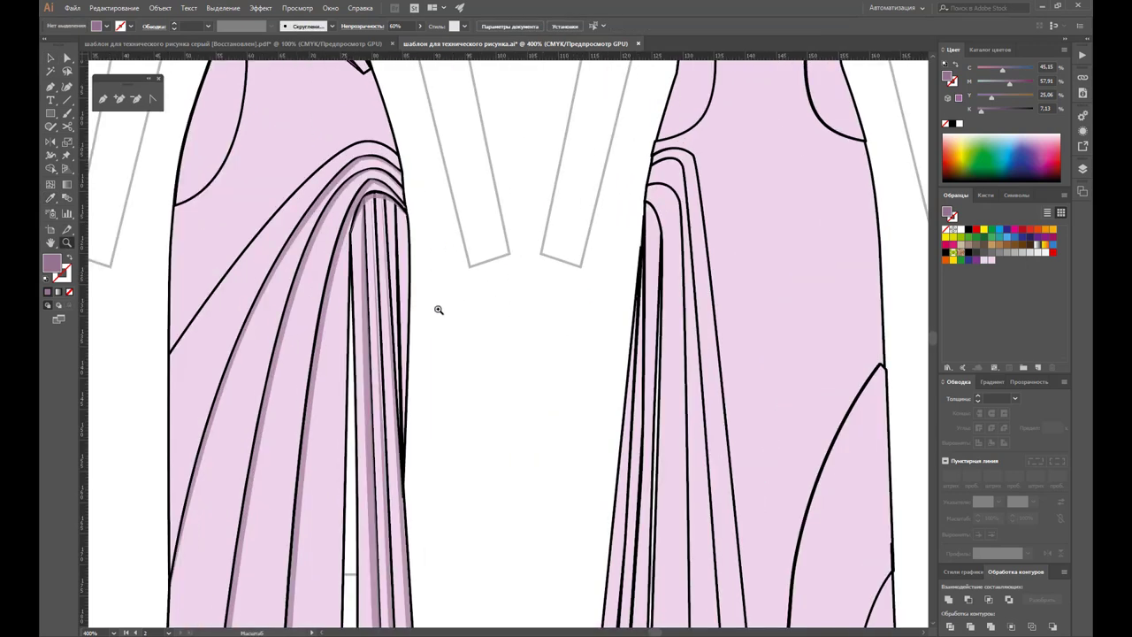
left_click(437, 297)
scroll(466, 279, "down", 1)
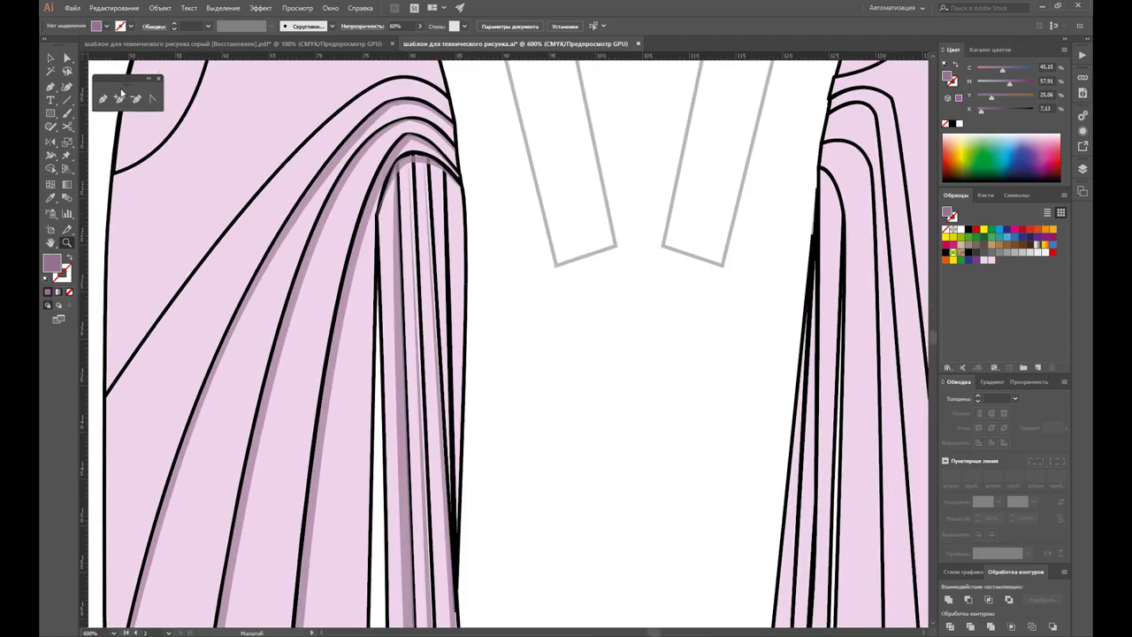
left_click(110, 97)
left_click(452, 176)
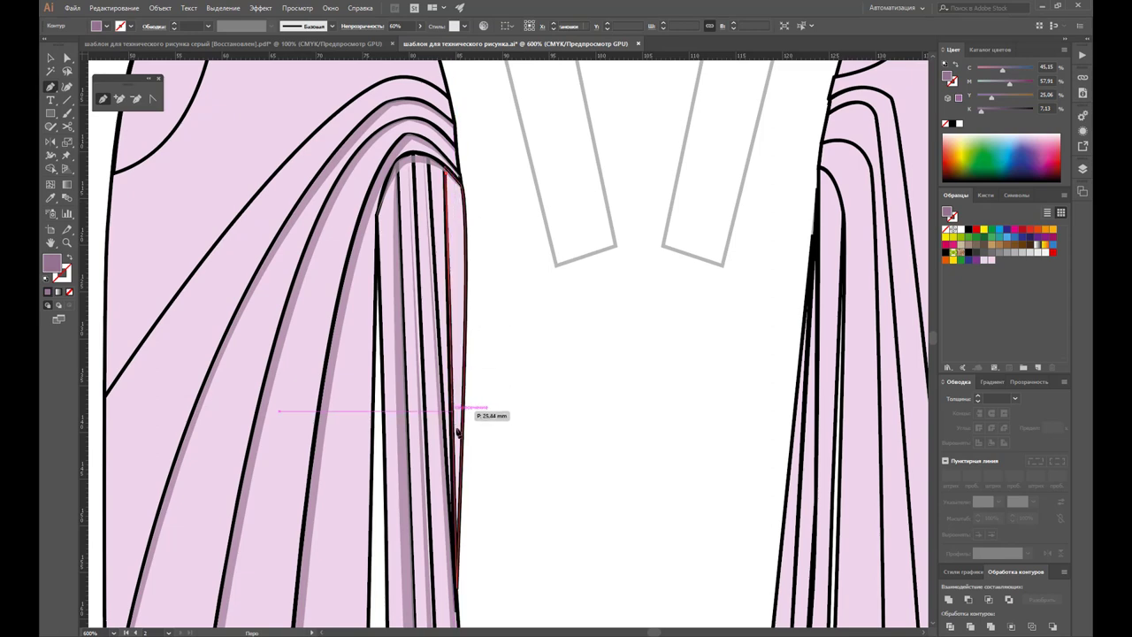
left_click(457, 518)
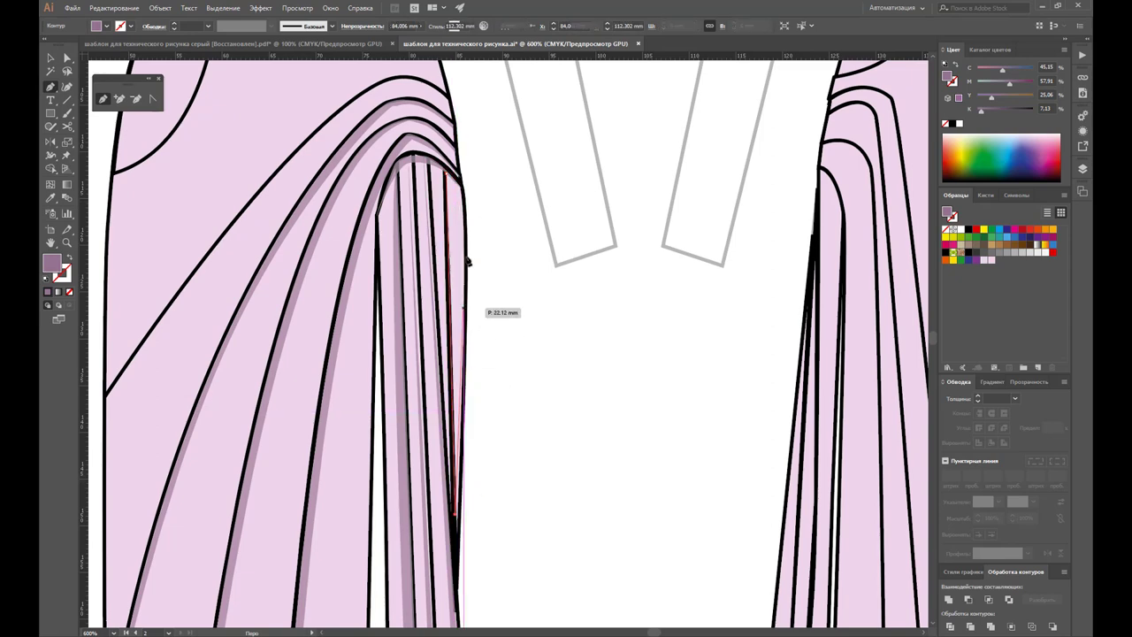
left_click(451, 177)
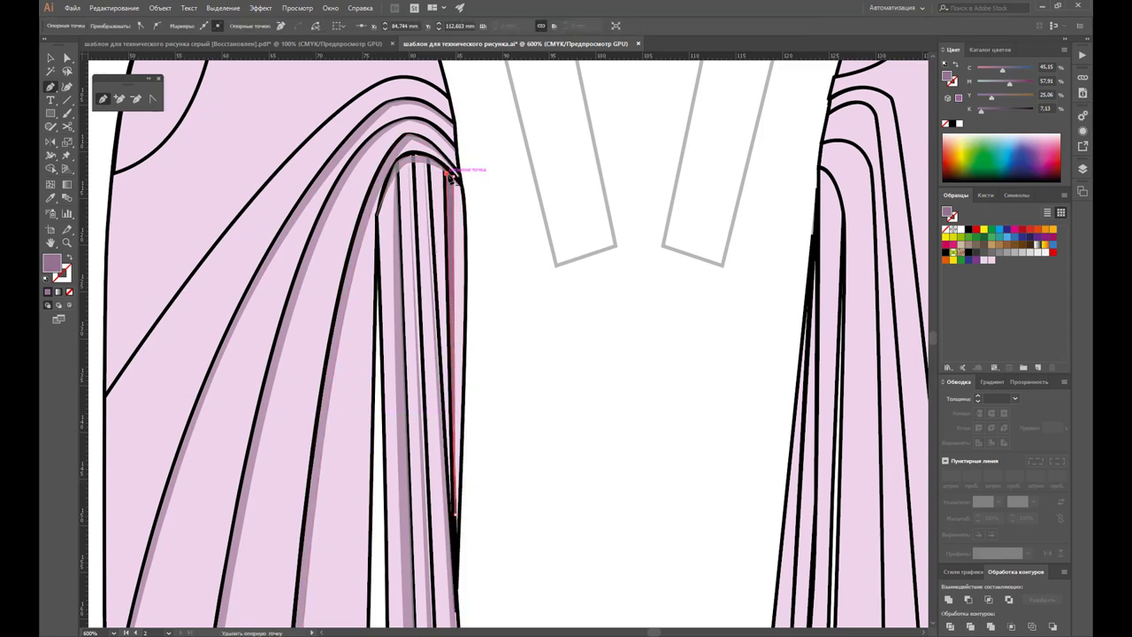
left_click(50, 200)
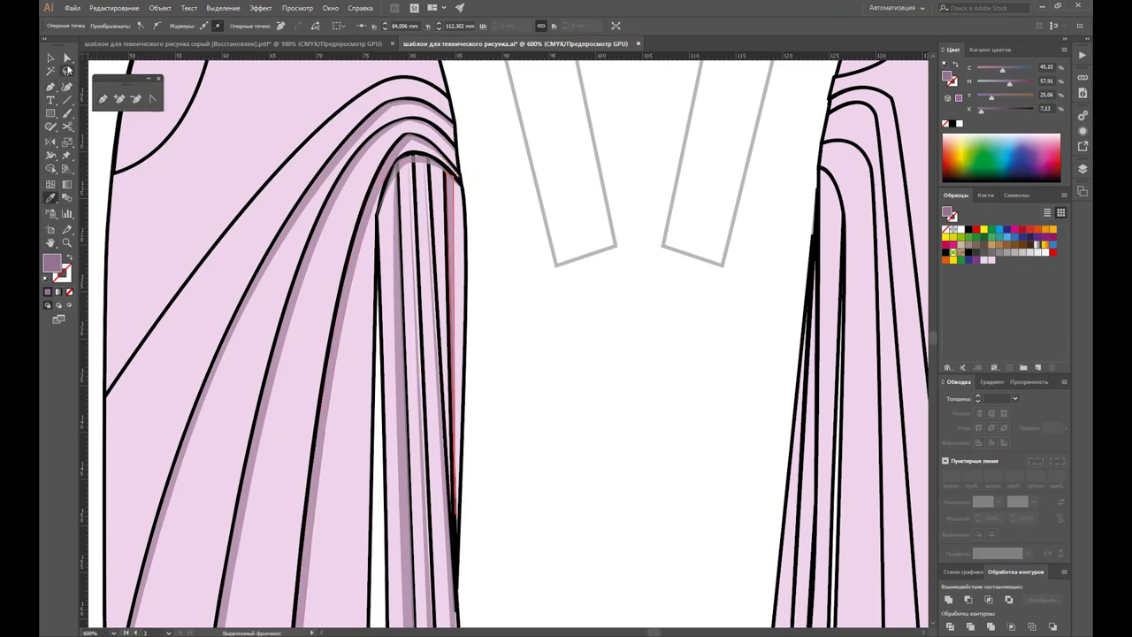
left_click(51, 57)
left_click(603, 429)
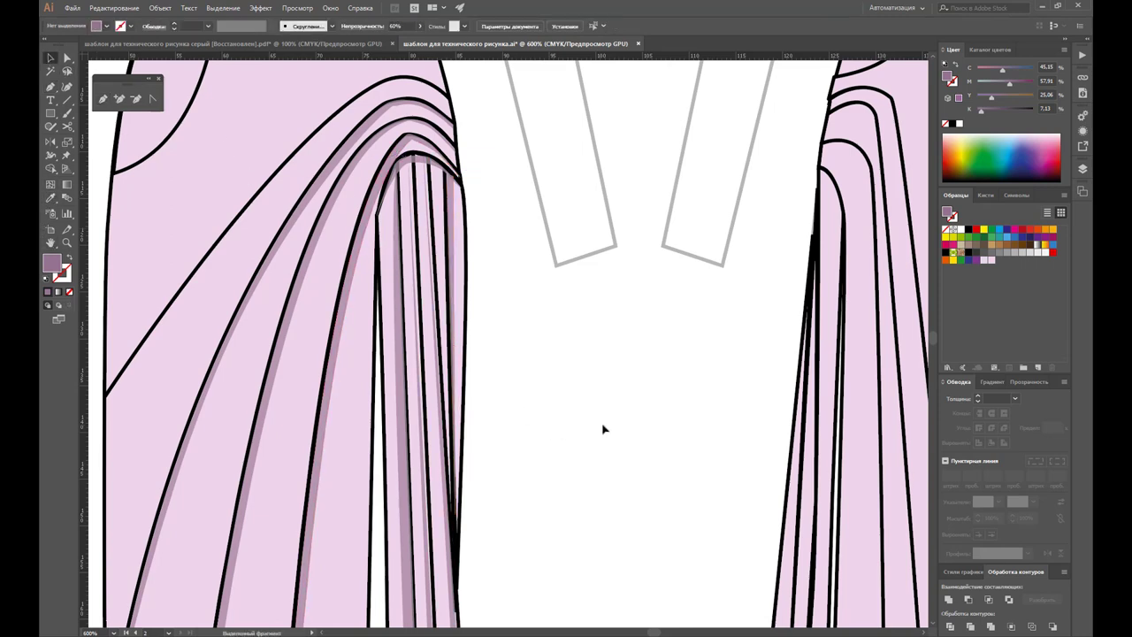
Step: Zoom out until both gowns are visible in full
left_click(481, 369, "alt")
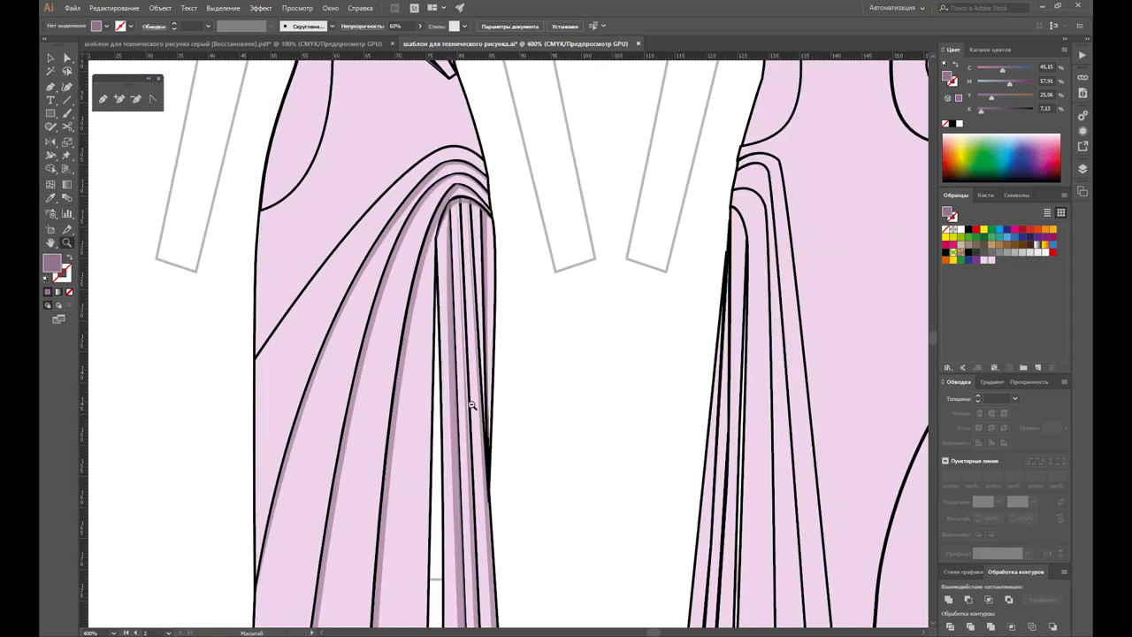
left_click(470, 405, "alt")
left_click(528, 395, "alt")
left_click(501, 378, "alt")
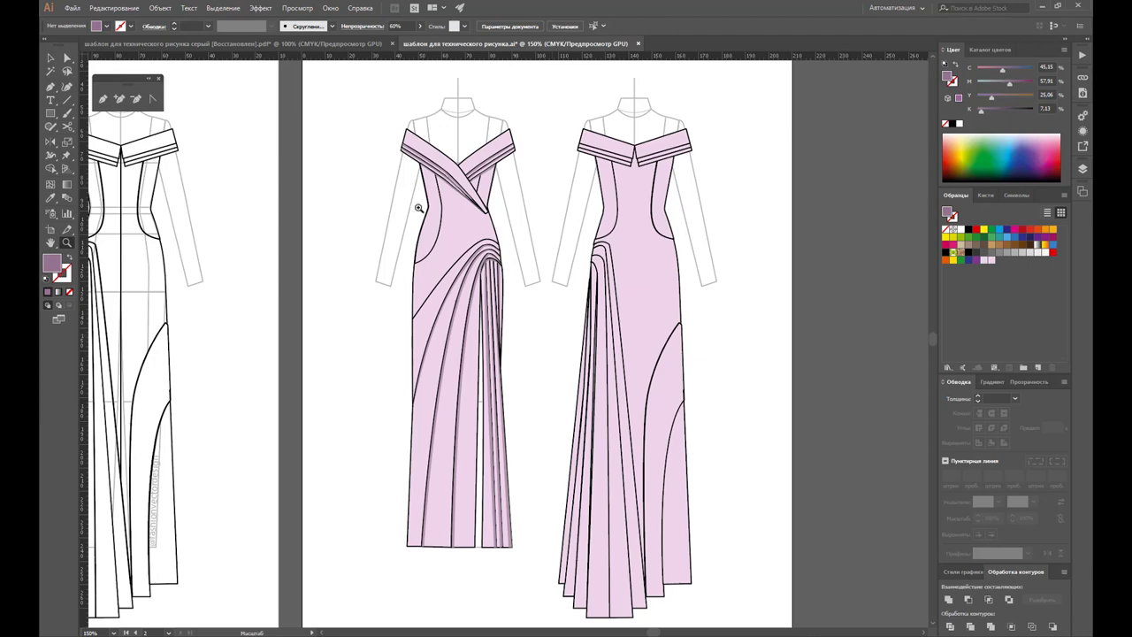
Step: Zoom out to the whole artboards and open the Layers panel
left_click(49, 59)
key("z")
left_click(557, 367, "alt")
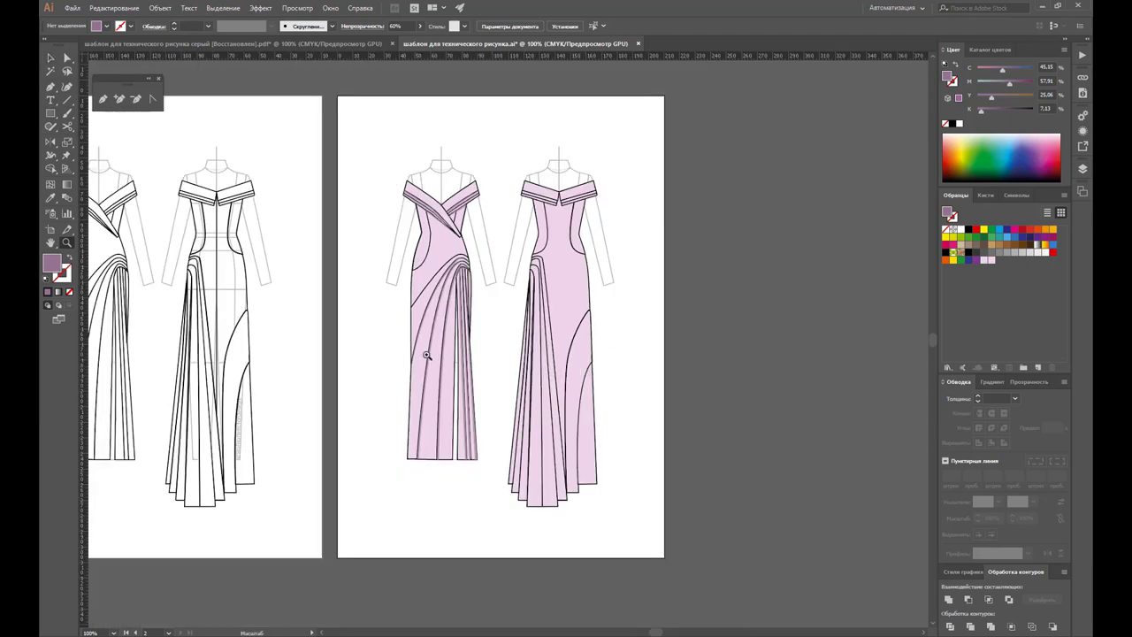
scroll(426, 340, "up", 1)
left_click(49, 58)
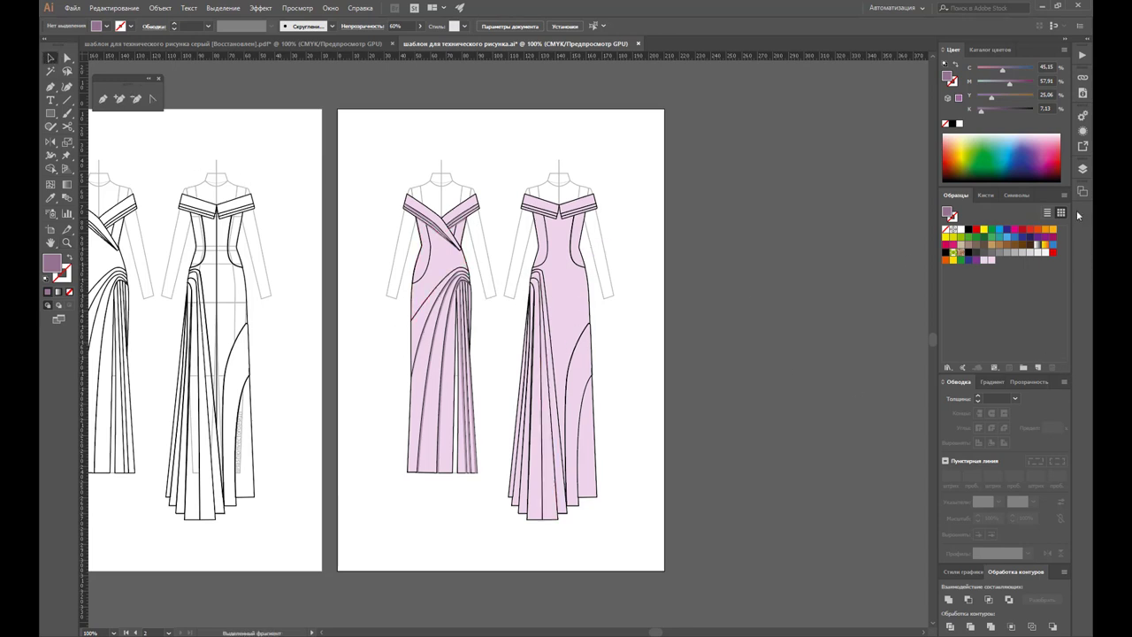
left_click(1081, 172)
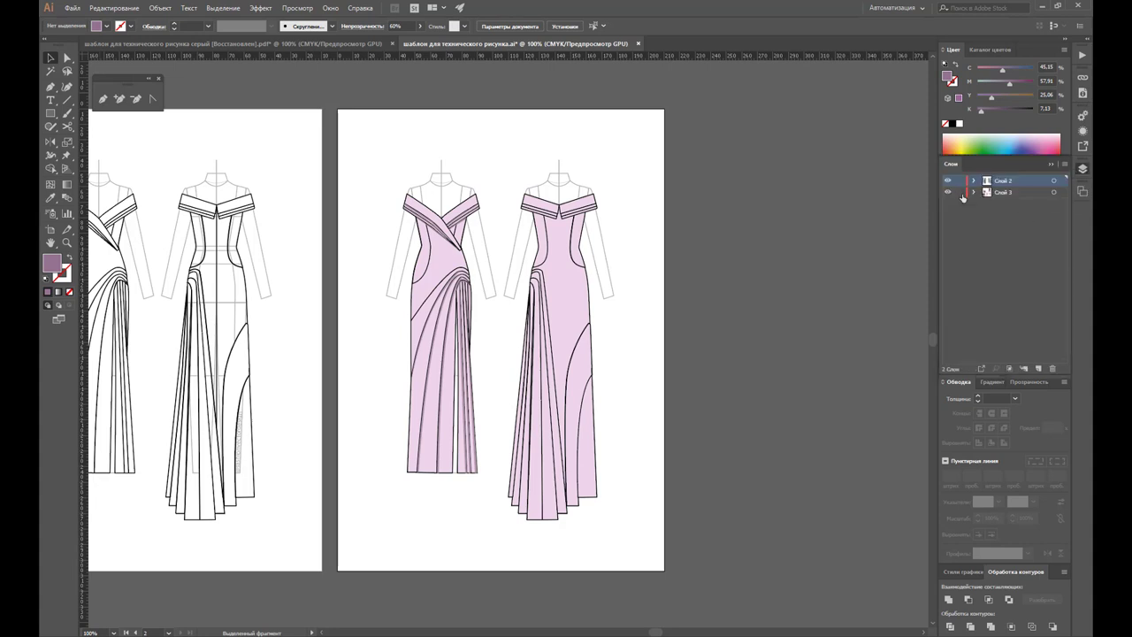
Step: Move both gowns to the right on the artboard
left_click(66, 57)
left_click_drag(355, 165, 632, 573)
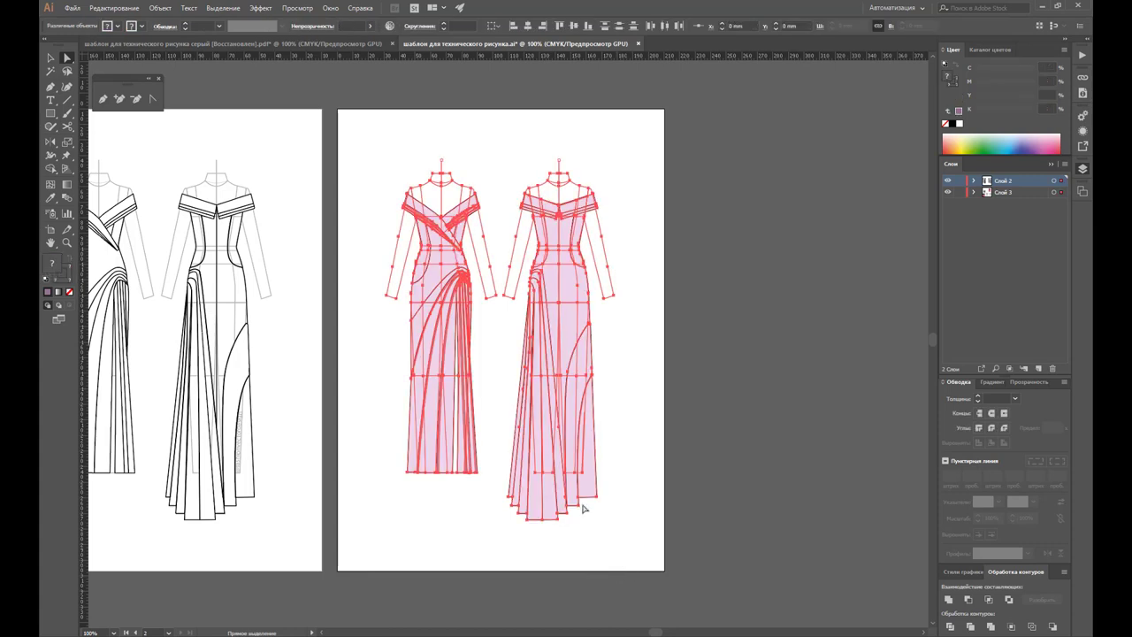
left_click_drag(433, 377, 487, 376)
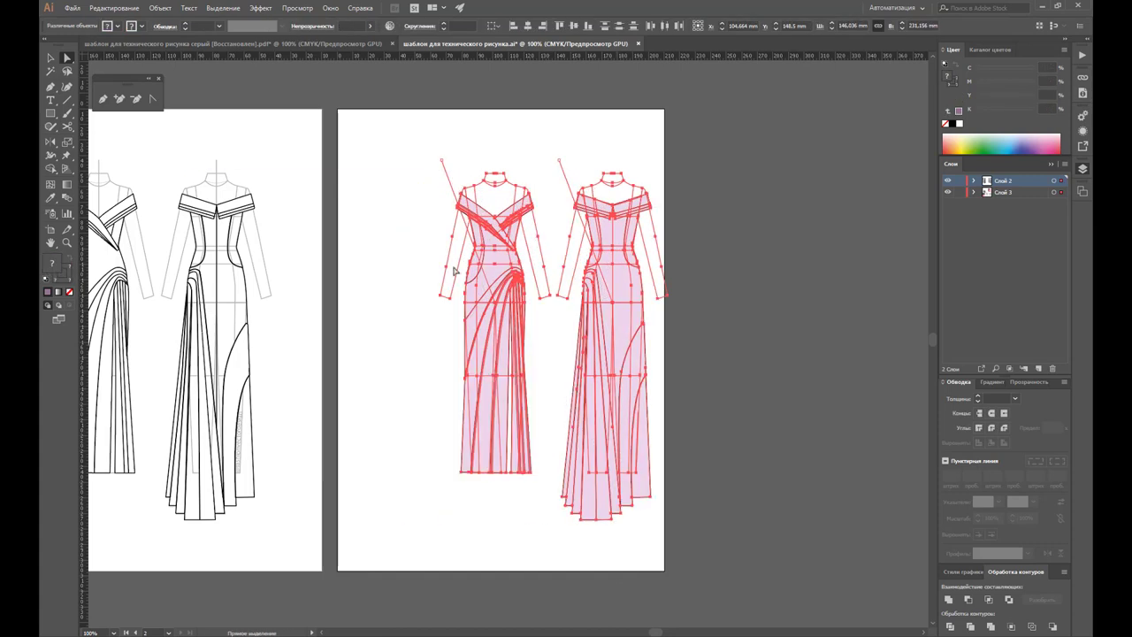
left_click(415, 167)
key("ctrl+z")
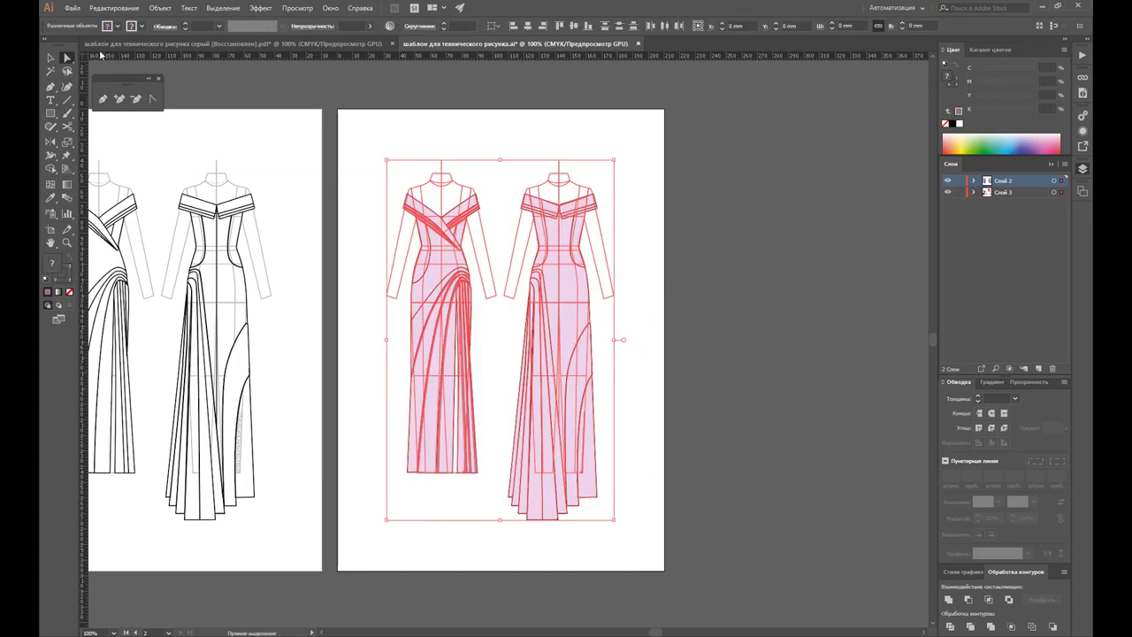
left_click_drag(368, 122, 646, 560)
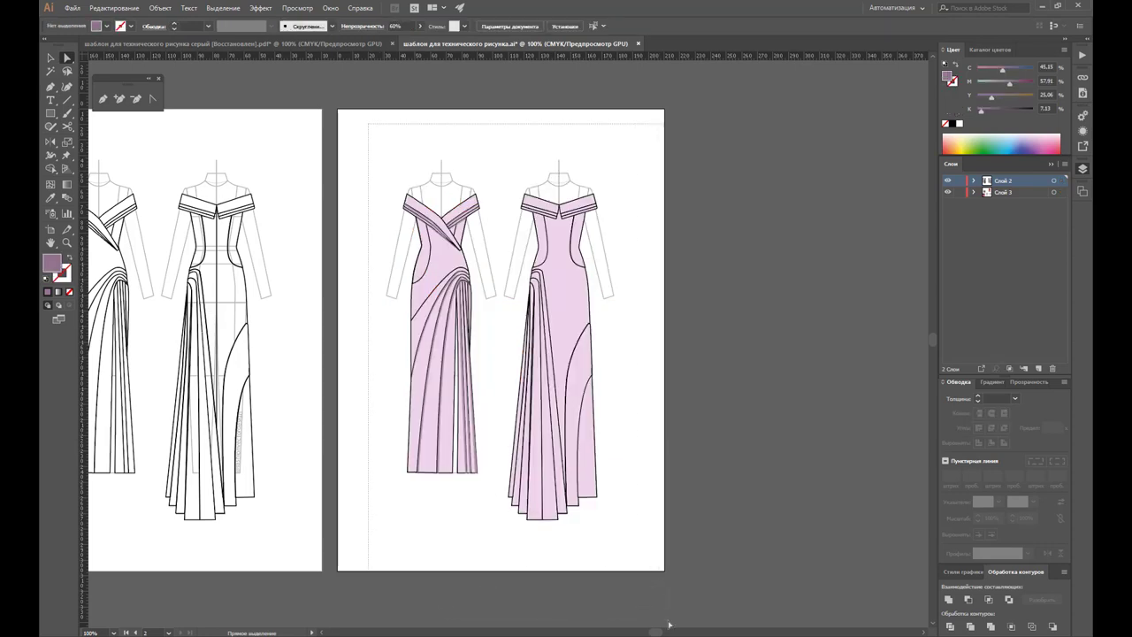
left_click_drag(433, 392, 482, 392)
left_click(457, 127)
Step: Alt-drag a copy of the front gown to its left, then shift all three gowns right
mouse_move(395, 142)
left_mouse_down()
mouse_move(542, 546)
mouse_move(544, 536)
left_mouse_up()
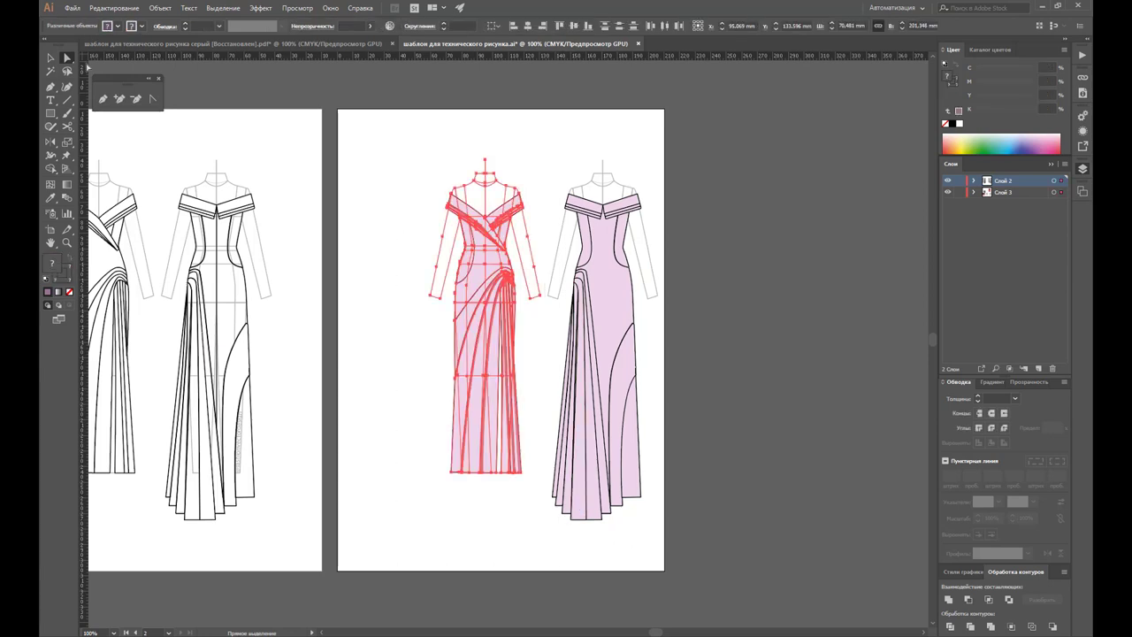
left_click(50, 57)
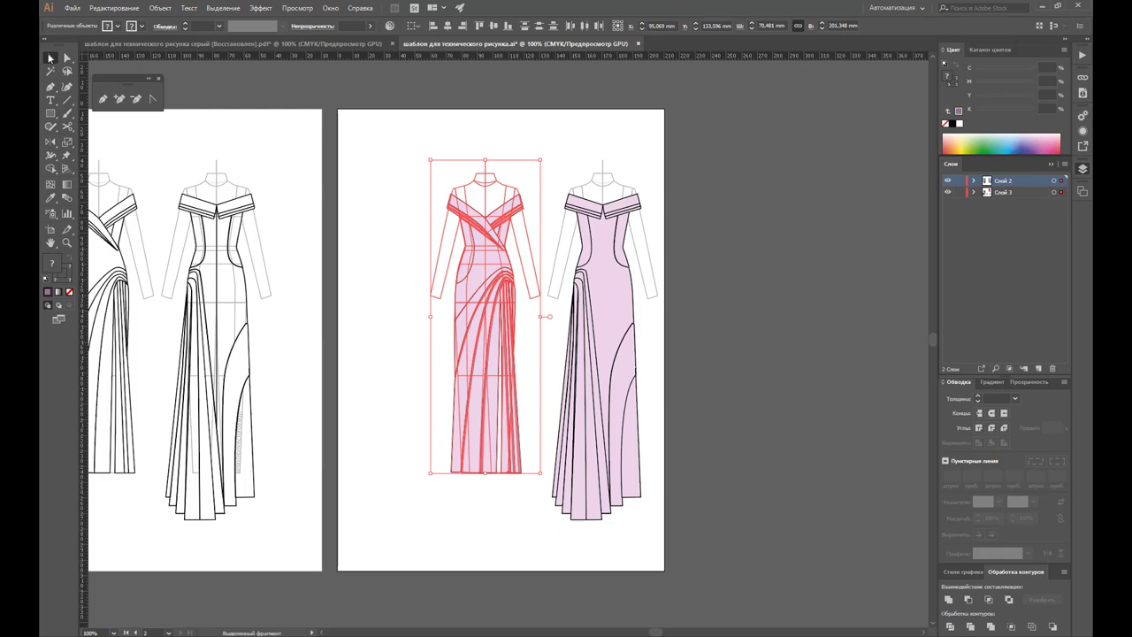
left_click_drag(502, 339, 395, 320)
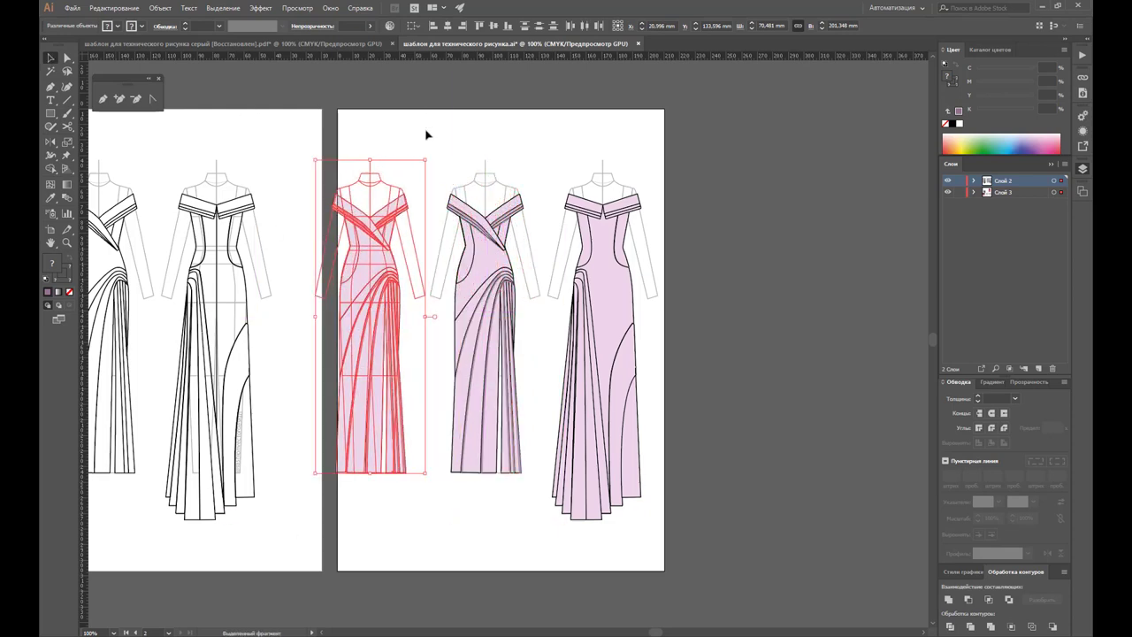
left_click(293, 139)
left_click(67, 58)
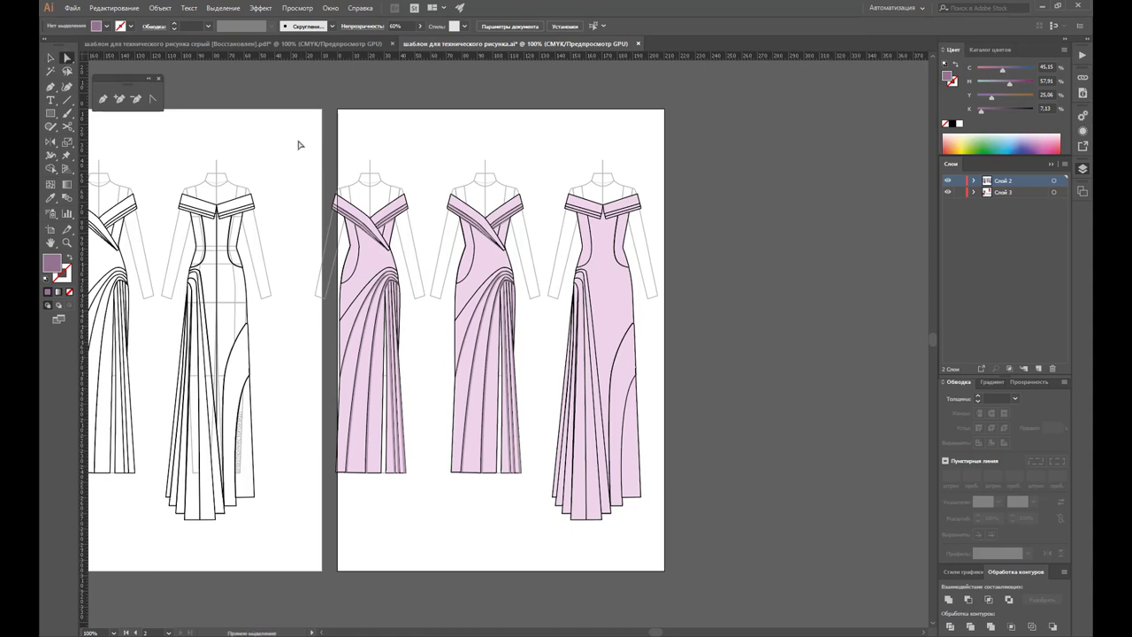
mouse_move(295, 137)
left_mouse_down()
mouse_move(703, 545)
mouse_move(697, 536)
left_mouse_up()
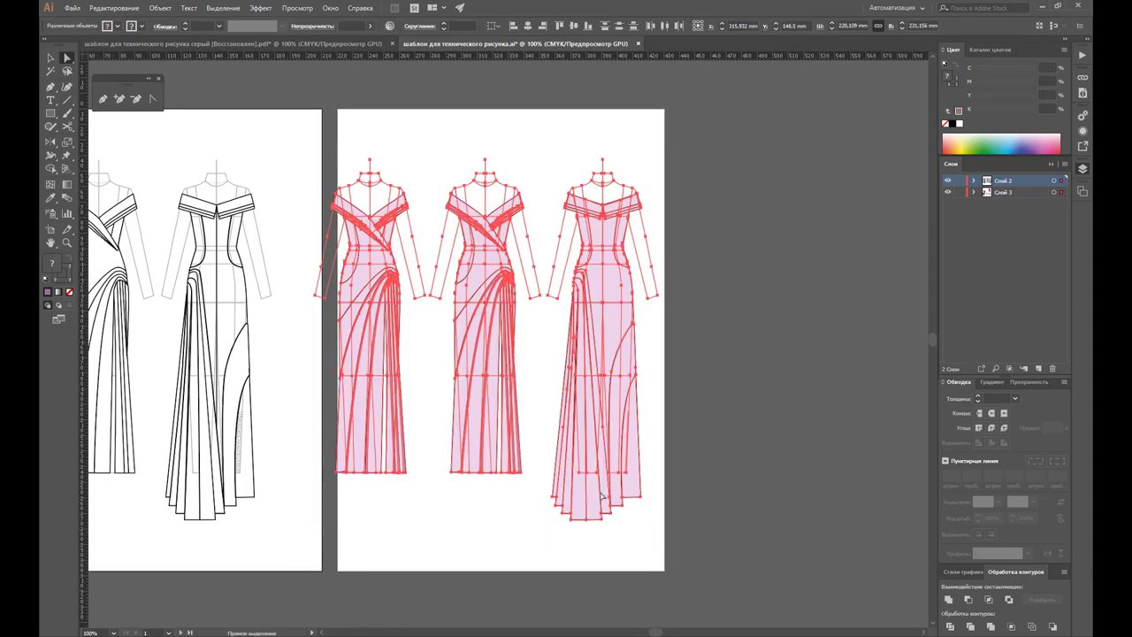
left_click(51, 58)
left_click_drag(354, 291, 383, 297)
Step: Drag the second artboard's right edge out to 232.68 mm so all three gowns fit
left_click(51, 229)
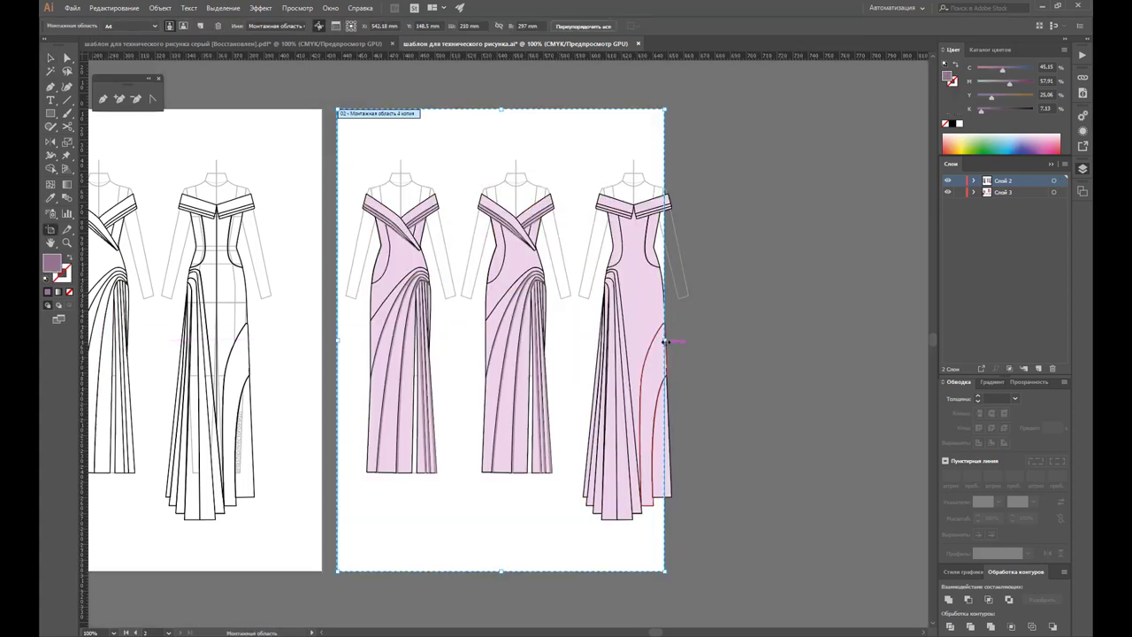
left_click_drag(665, 339, 699, 339)
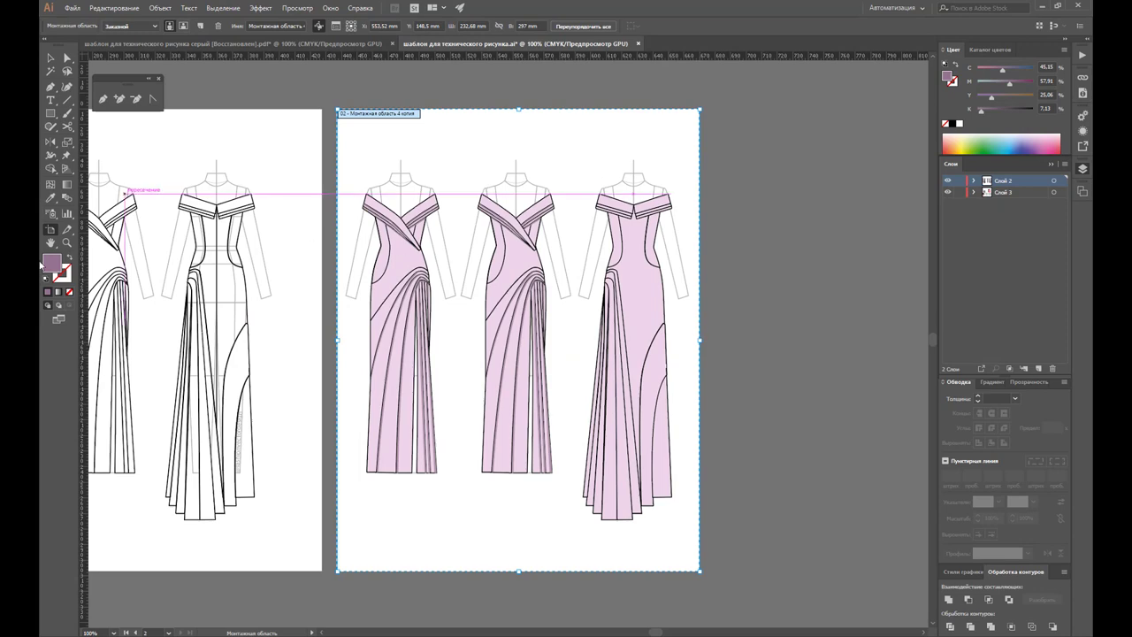
left_click(66, 242)
left_click(443, 291)
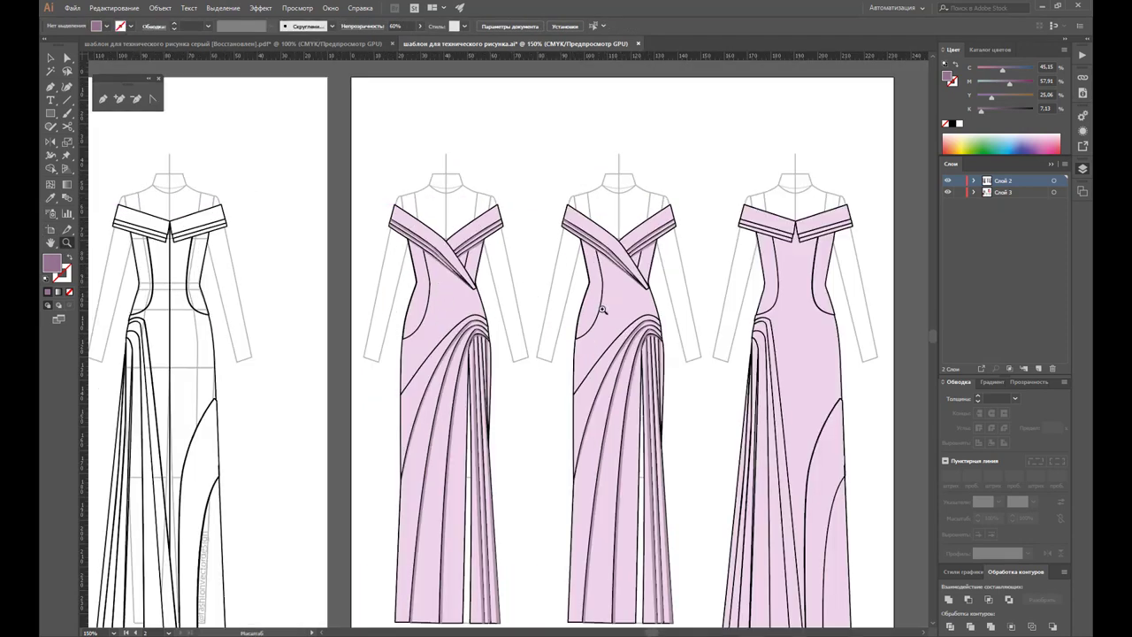
left_click(624, 281)
left_click(483, 351)
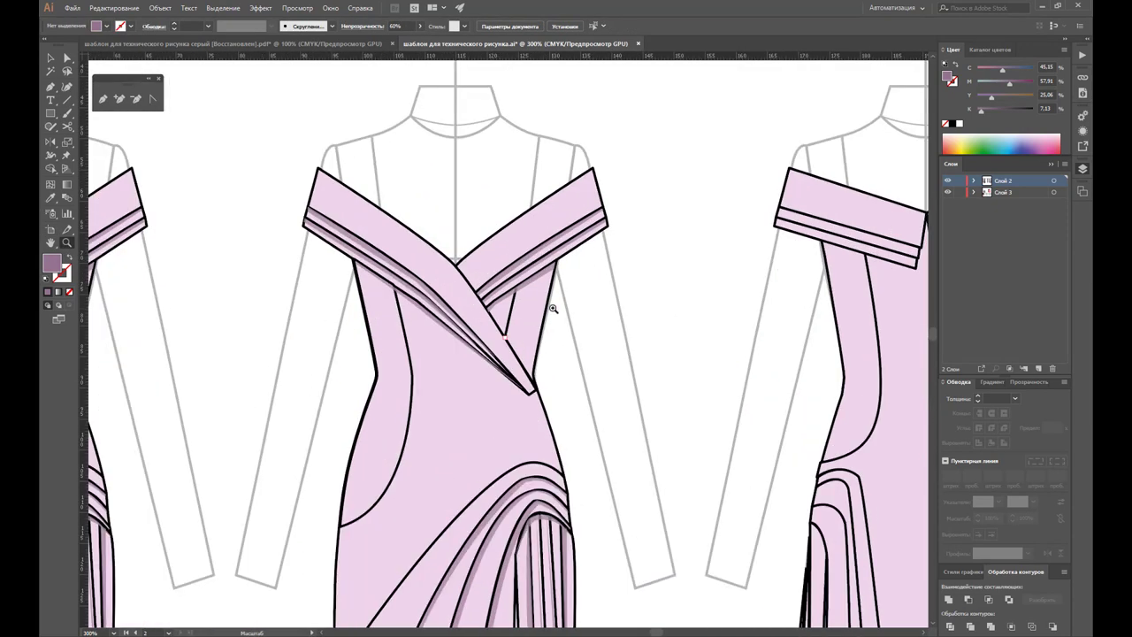
left_click(51, 57)
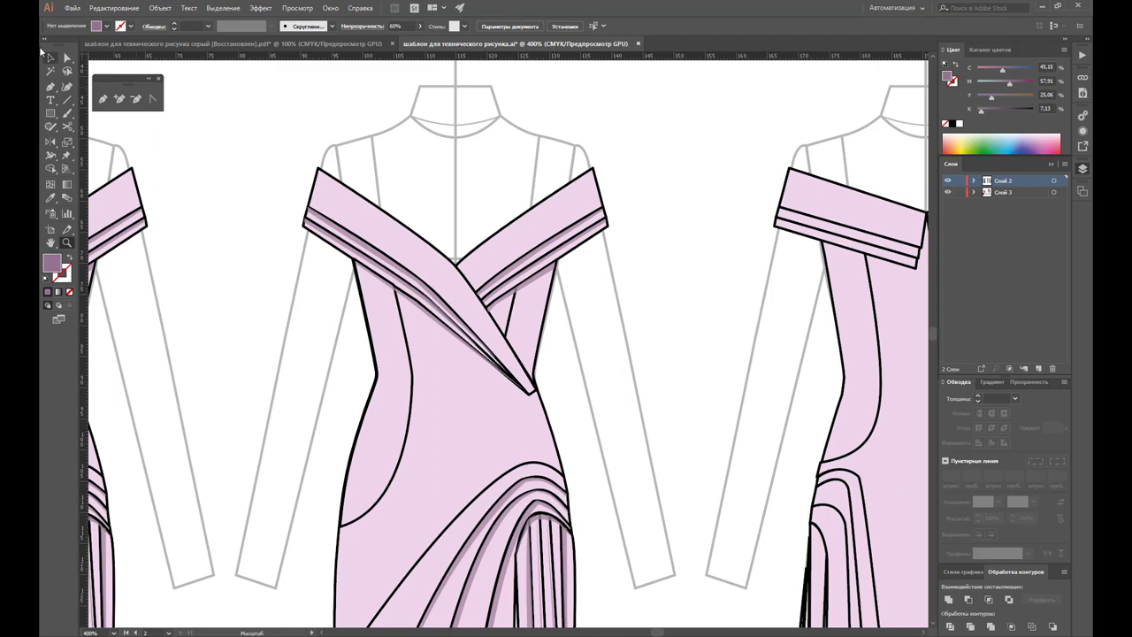
left_click(392, 272)
left_click(380, 258)
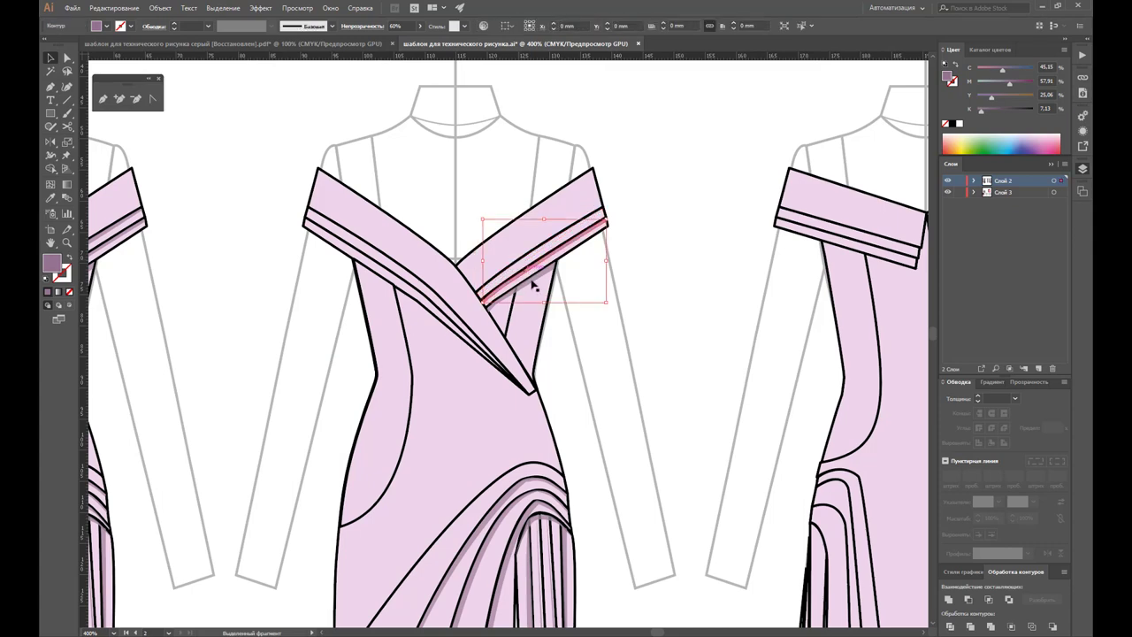
scroll(529, 270, "down", 3)
scroll(530, 259, "down", 3)
scroll(529, 257, "down", 1)
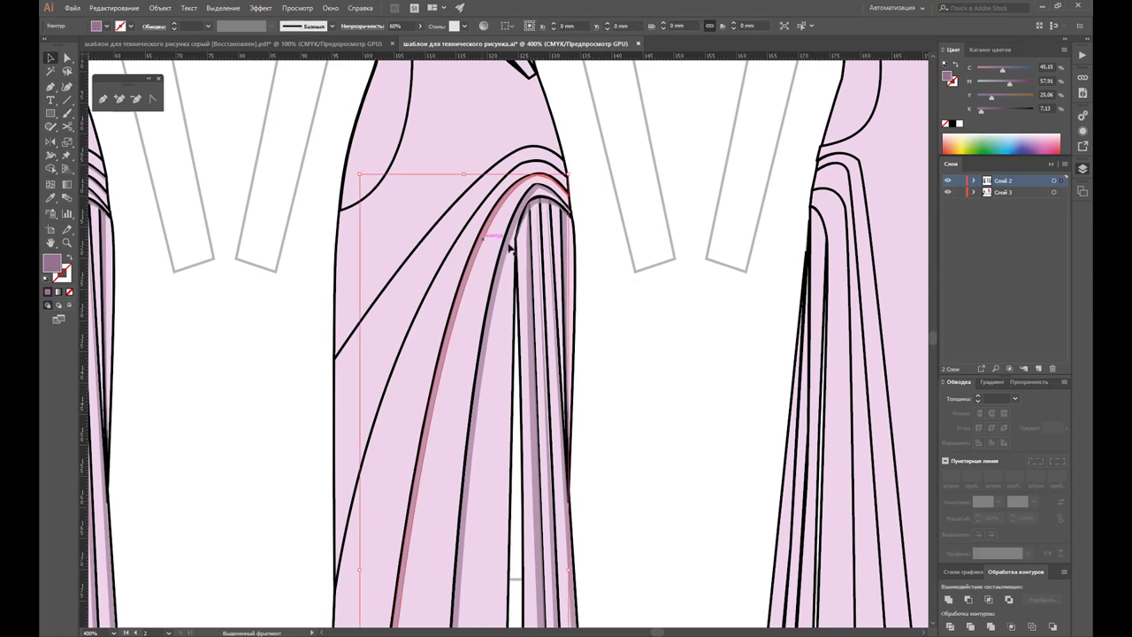
left_click(529, 269)
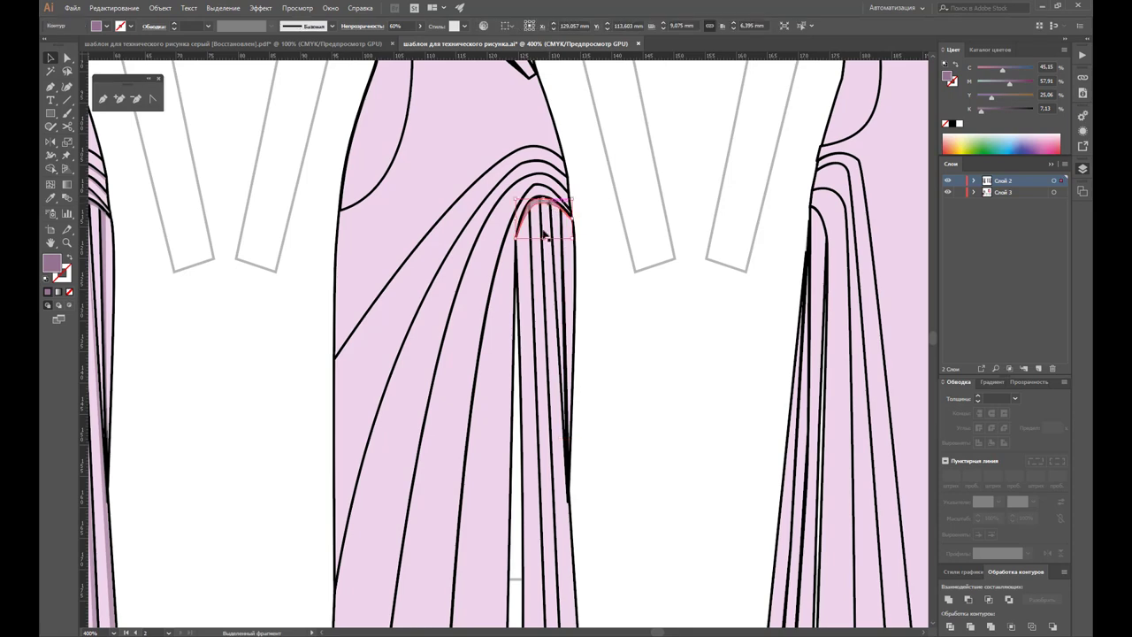
scroll(538, 253, "down", 2)
scroll(539, 245, "down", 4)
key("z")
left_click(488, 315, "alt")
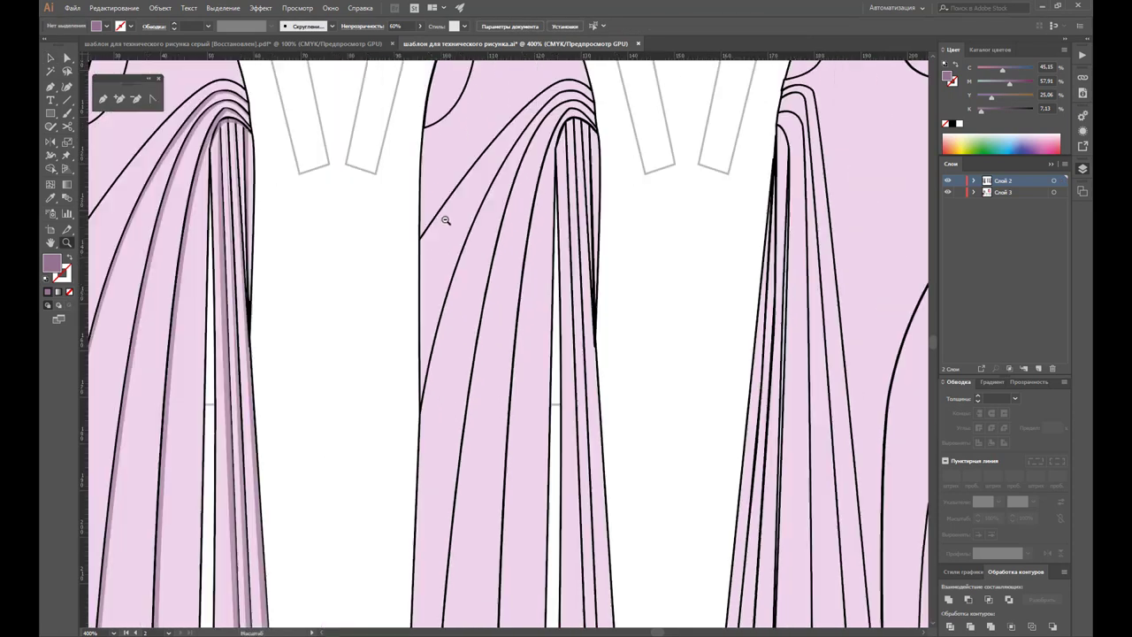
left_click(445, 222, "alt")
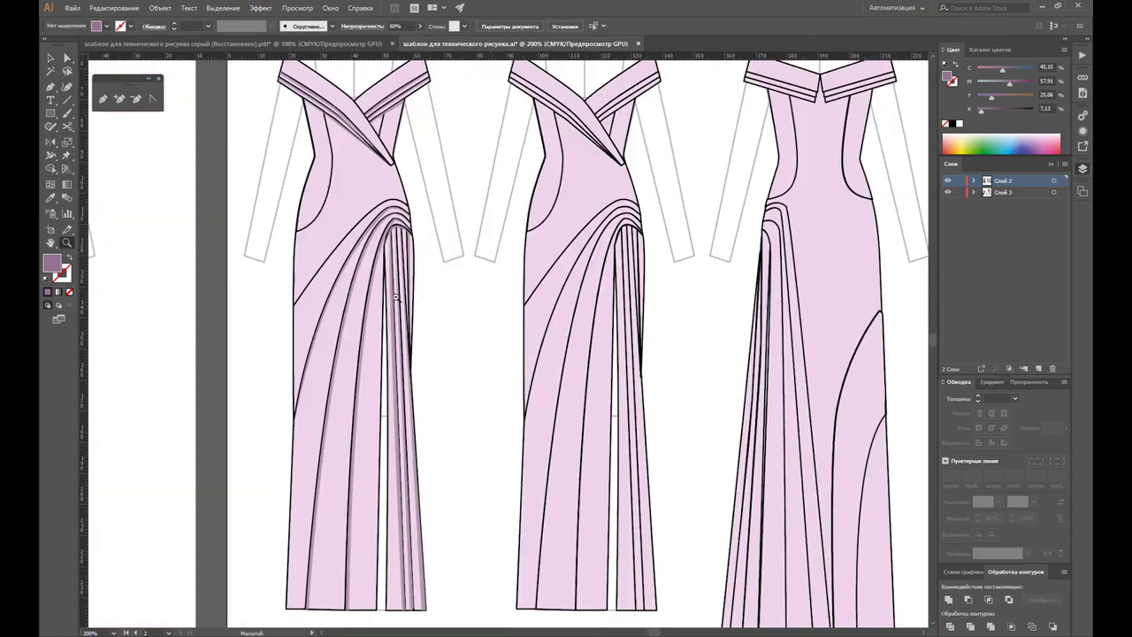
left_click(461, 324, "alt")
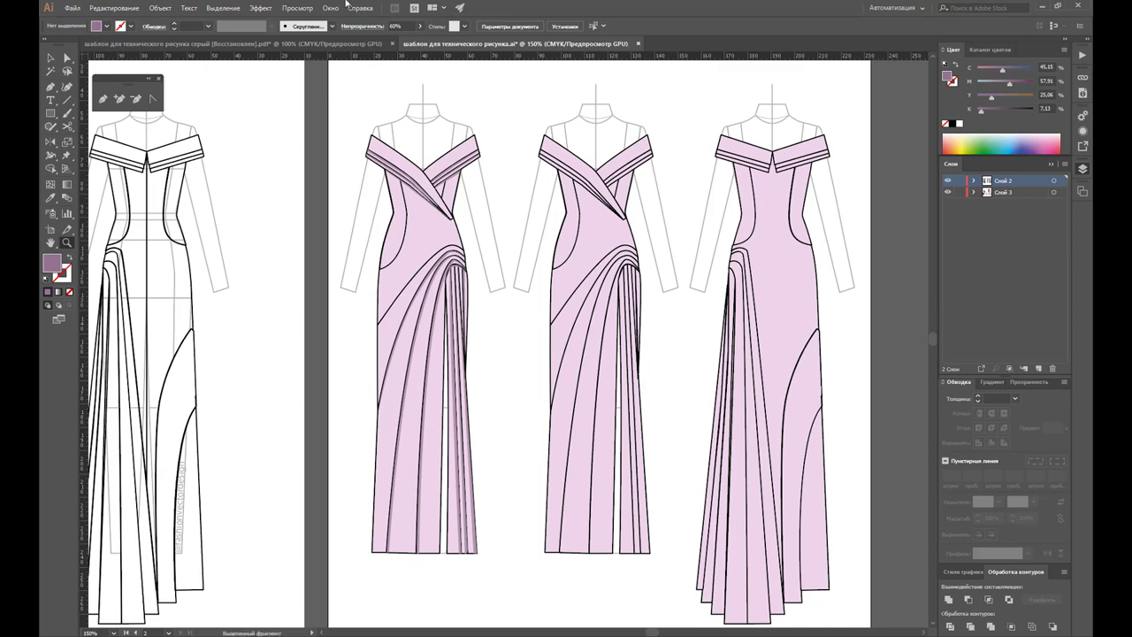
left_click(51, 60)
key("ctrl+minus")
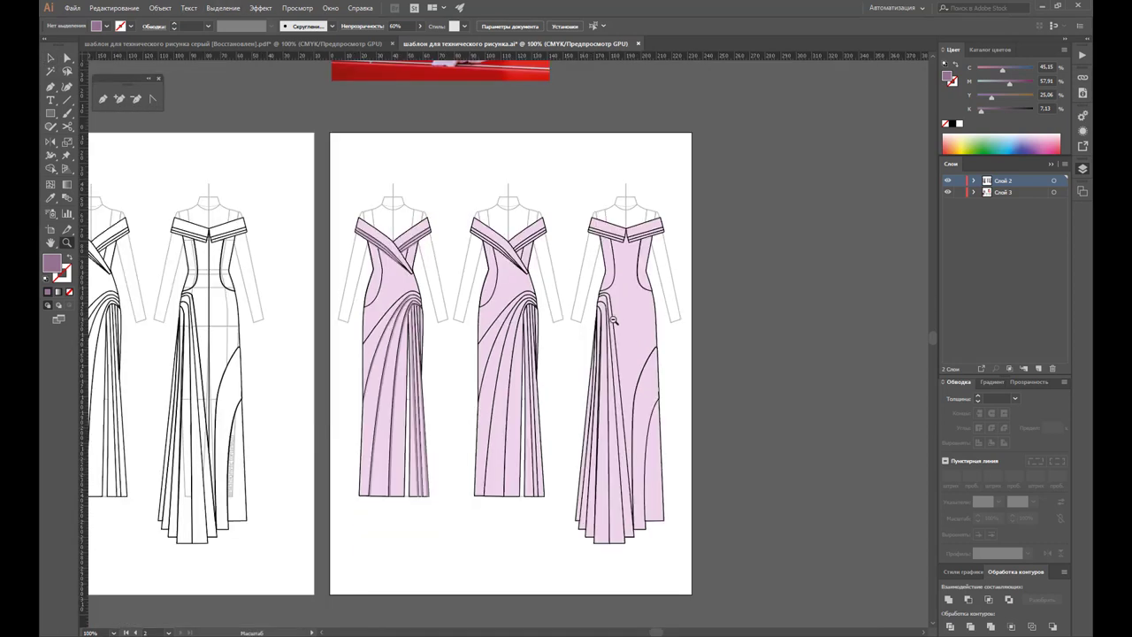
left_click(612, 320, "alt")
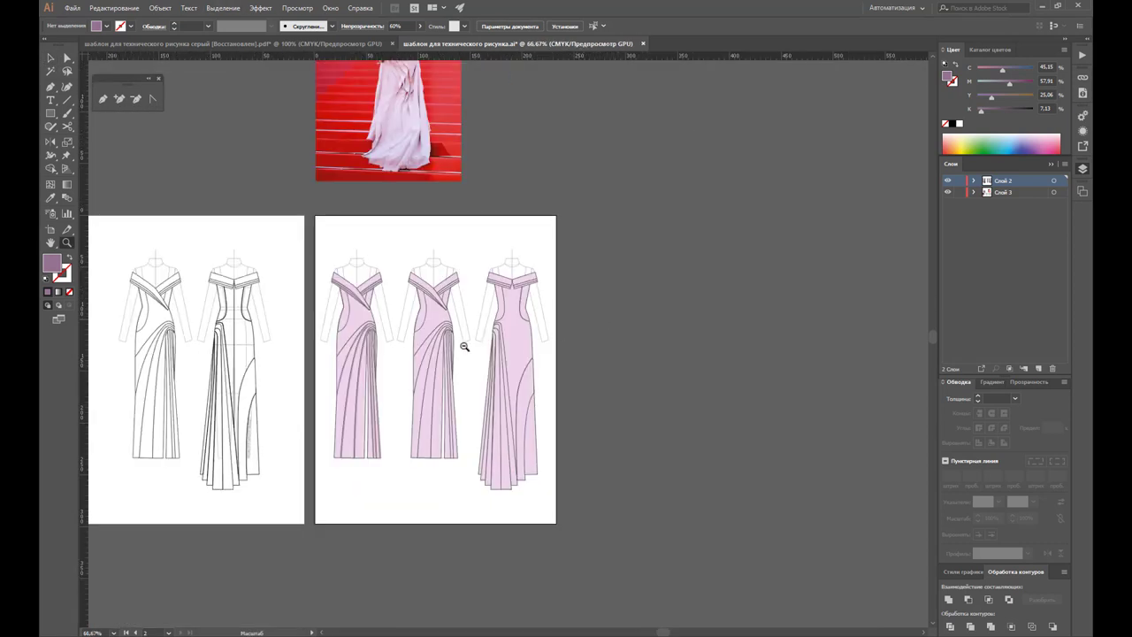
Step: Duplicate the gown artboard to create a third artboard on its right
left_click(50, 229)
left_click_drag(415, 280, 647, 272)
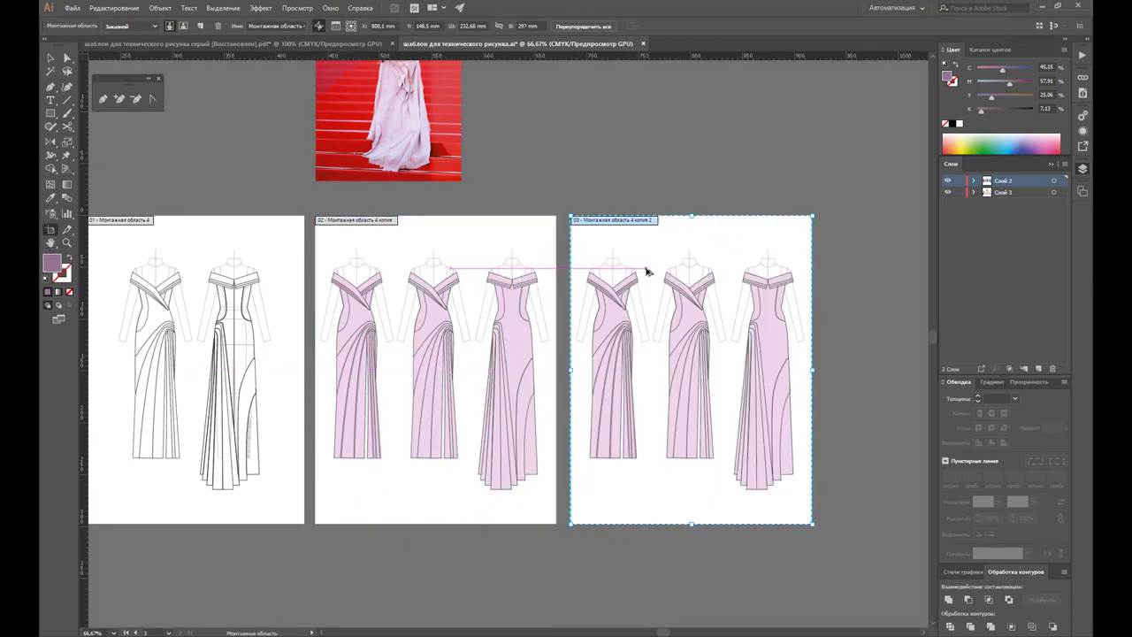
scroll(926, 634, "right", 1)
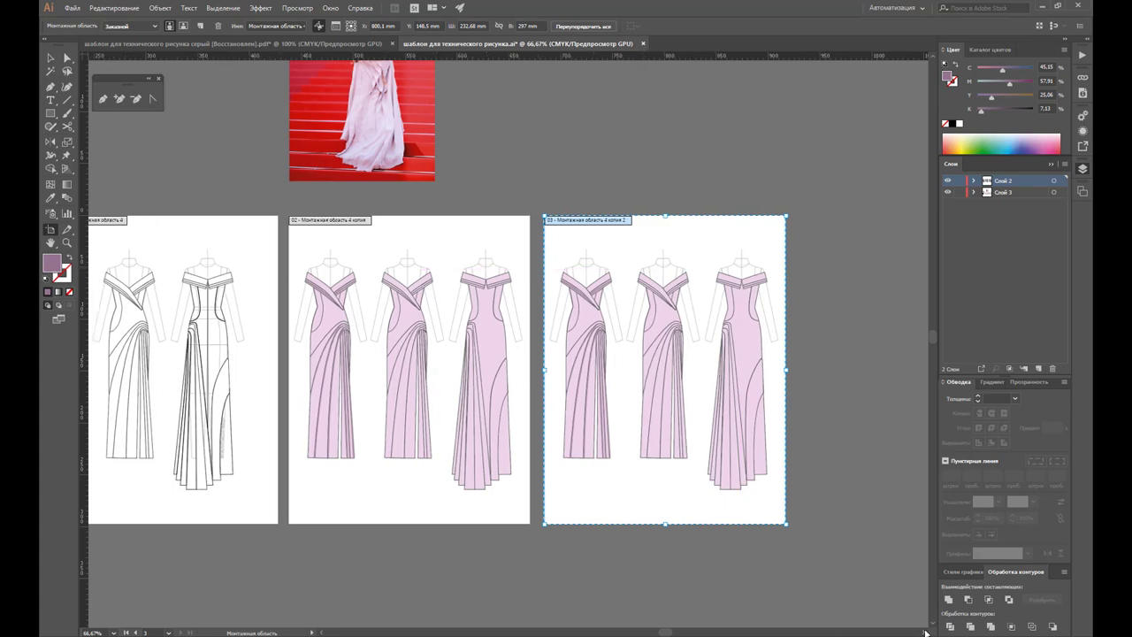
scroll(926, 634, "right", 4)
scroll(926, 634, "right", 1)
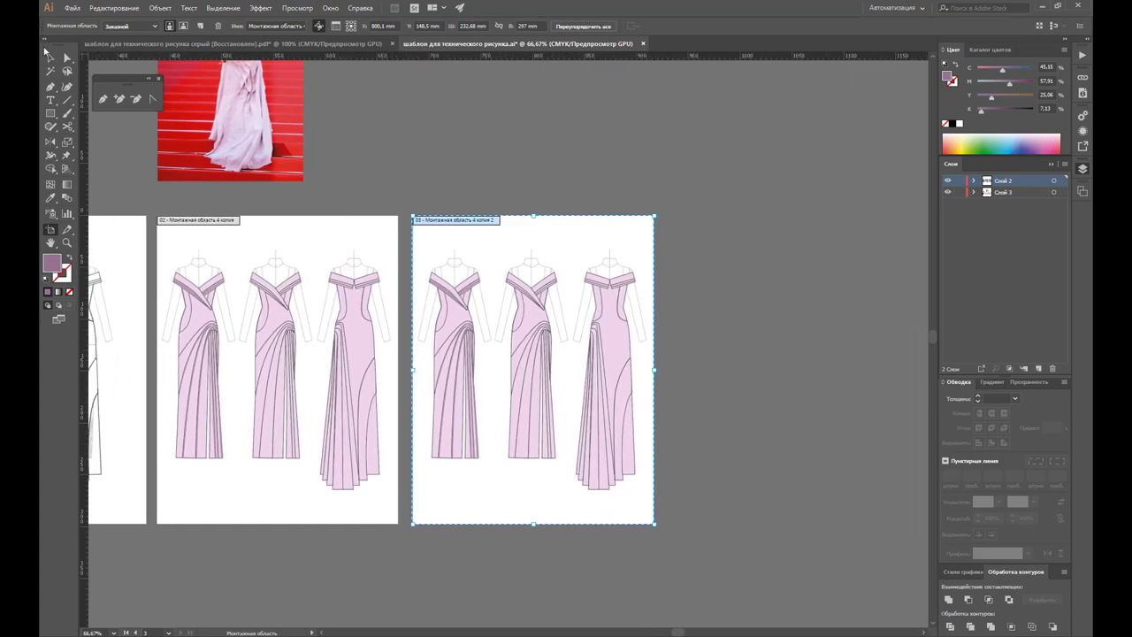
Step: Delete the two right-hand gowns on the third artboard
left_click(50, 57)
mouse_move(675, 221)
left_mouse_down()
mouse_move(488, 482)
mouse_move(496, 497)
left_mouse_up()
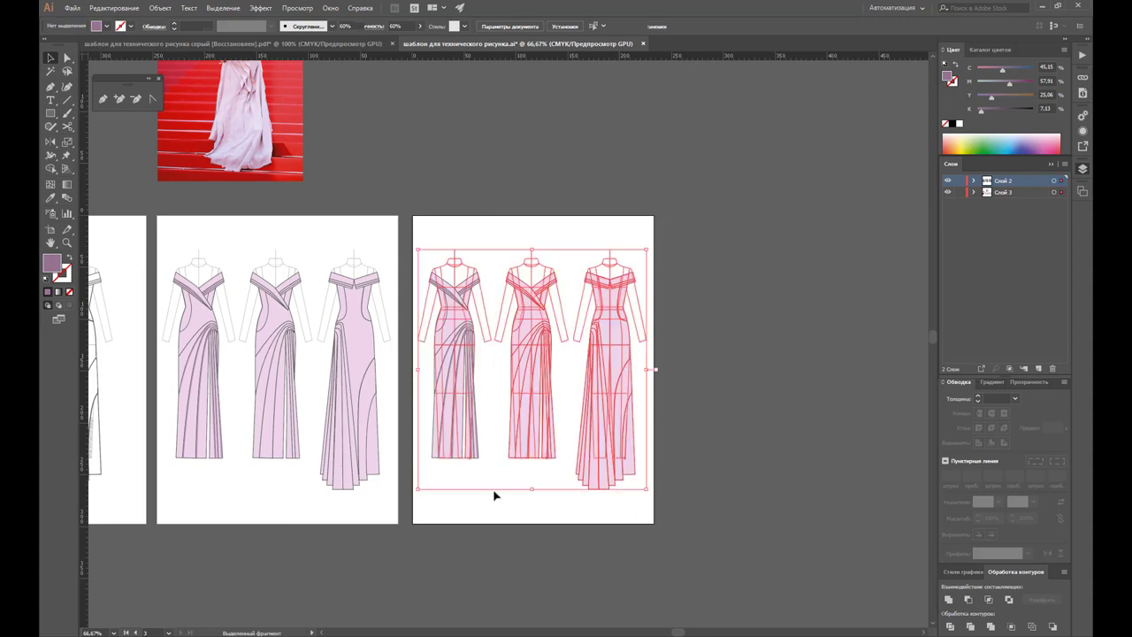
left_click(547, 496)
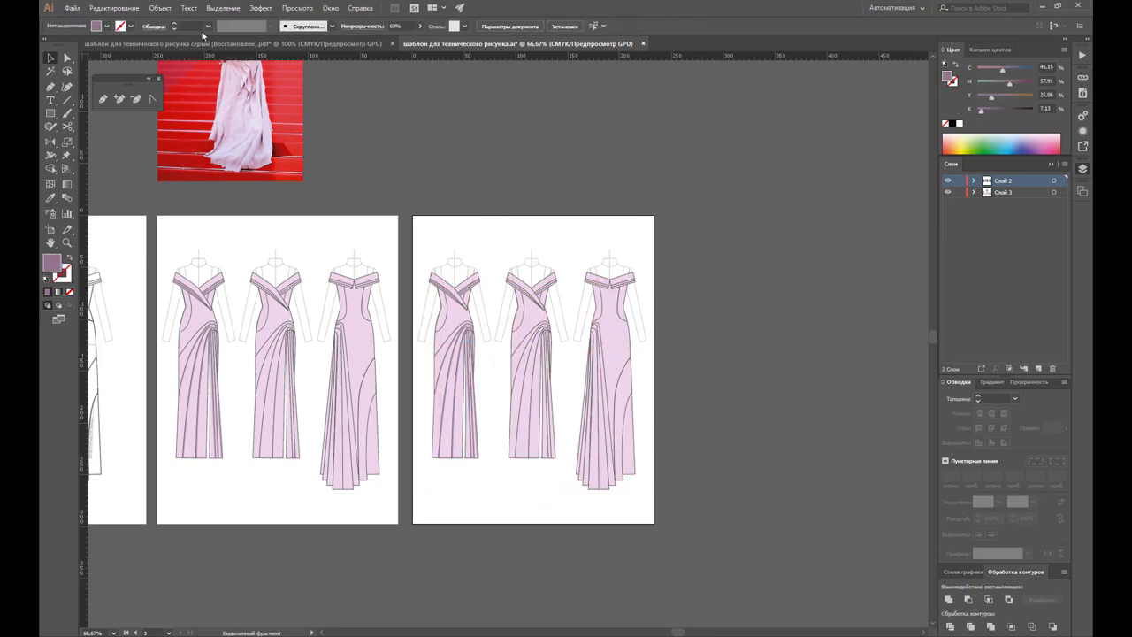
left_click(68, 59)
left_click_drag(656, 215, 494, 526)
key("Delete")
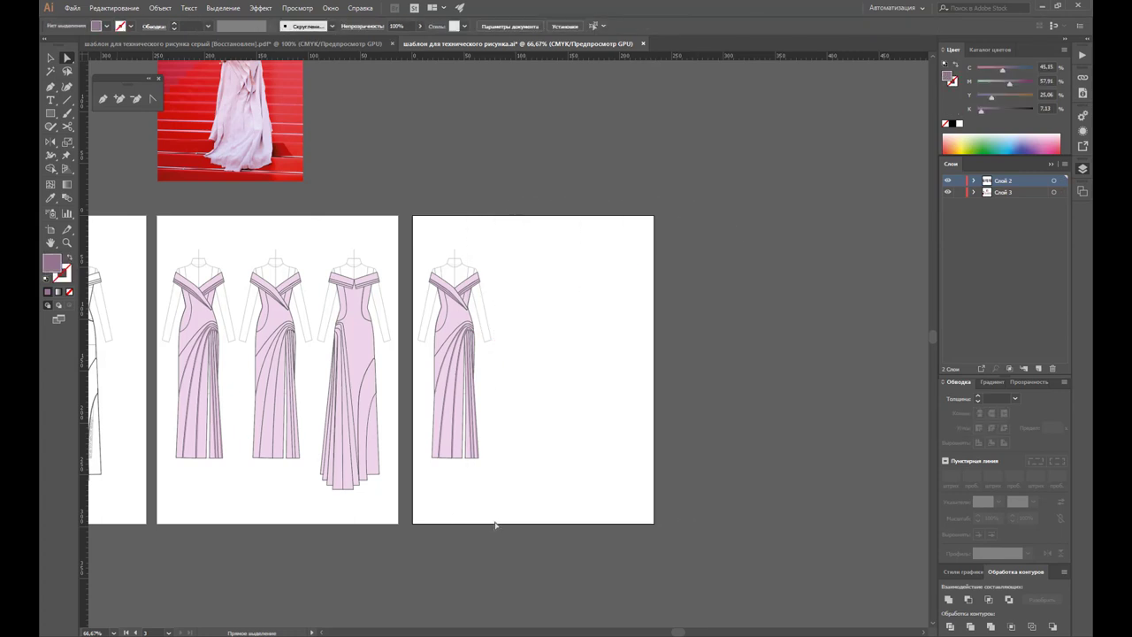
Step: Copy the remaining gown to the right and repeat with Ctrl+D for three identical gowns
left_click_drag(518, 230, 416, 504)
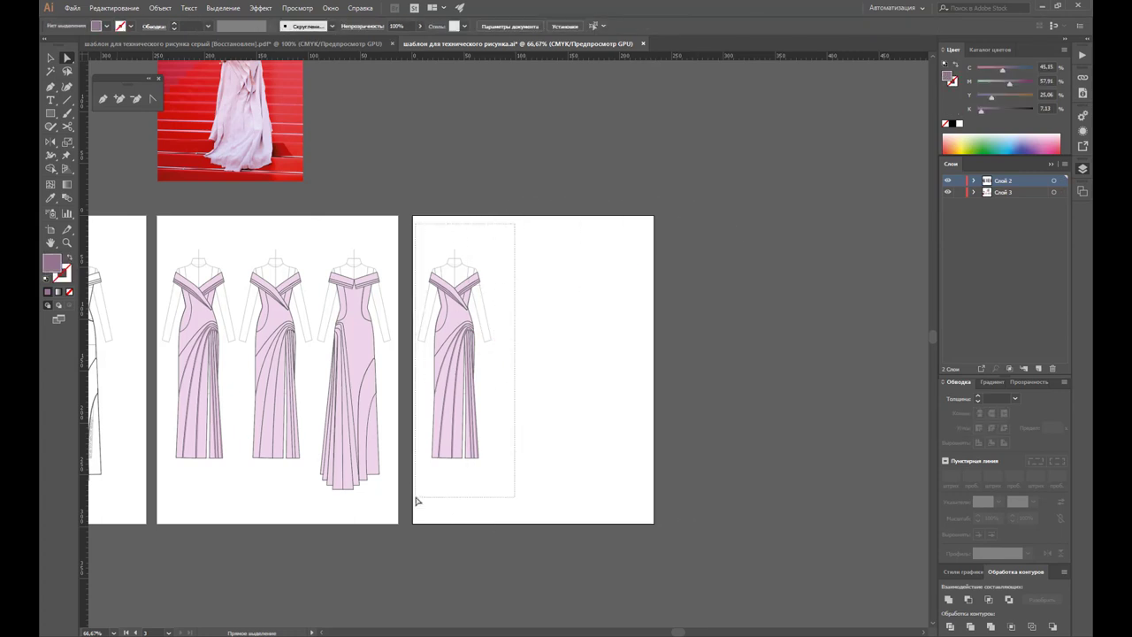
left_click(51, 58)
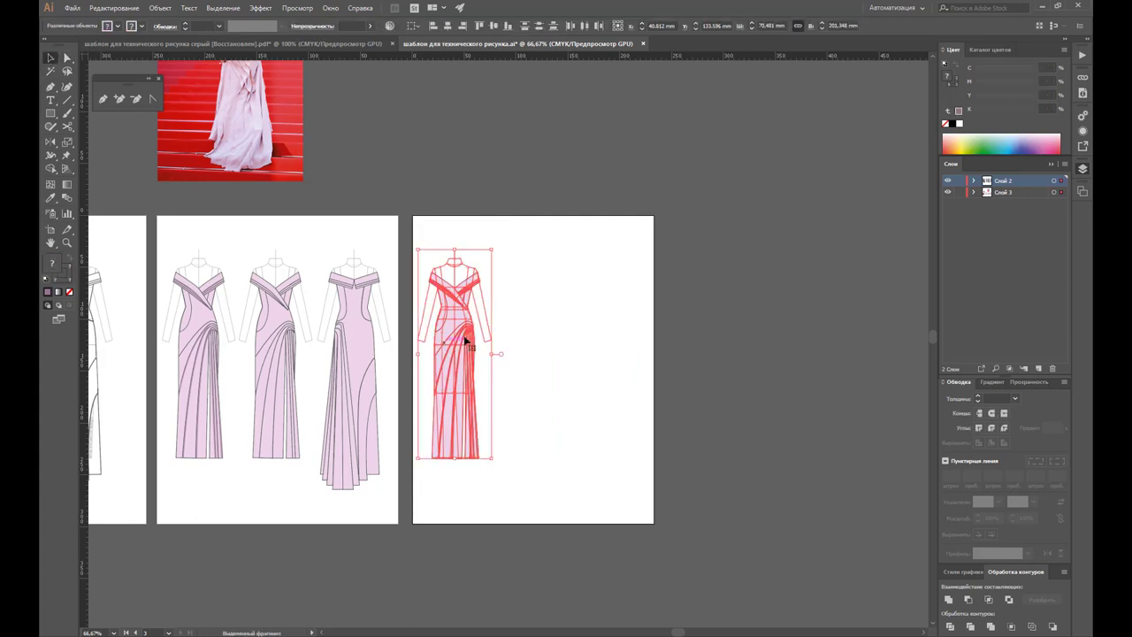
left_click_drag(499, 340, 540, 349)
key("ctrl+d")
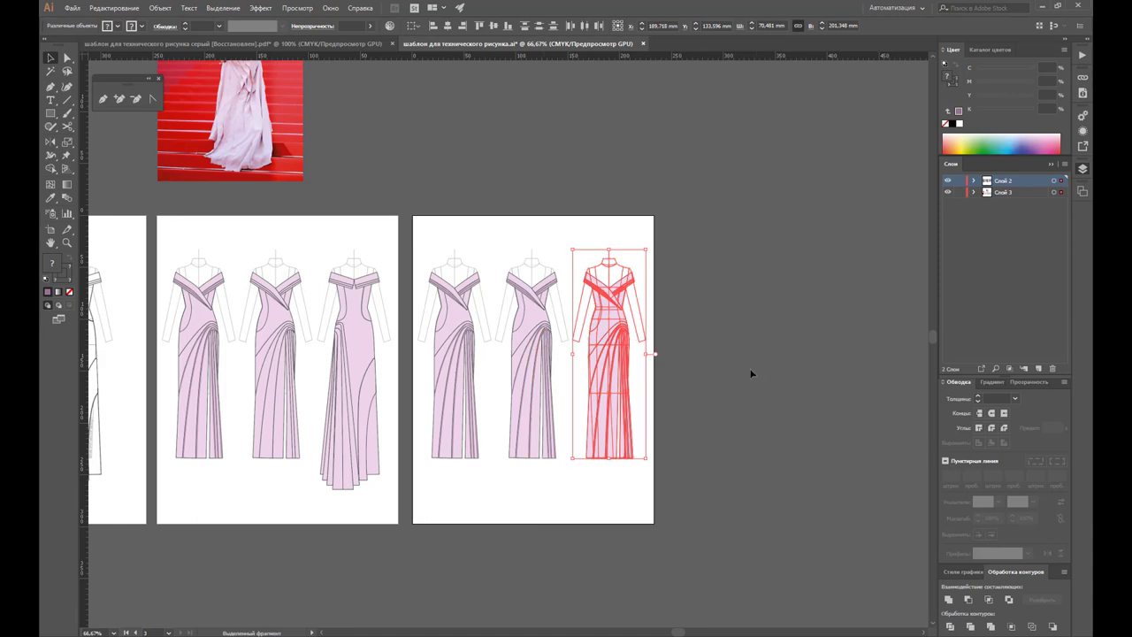
left_click(733, 370)
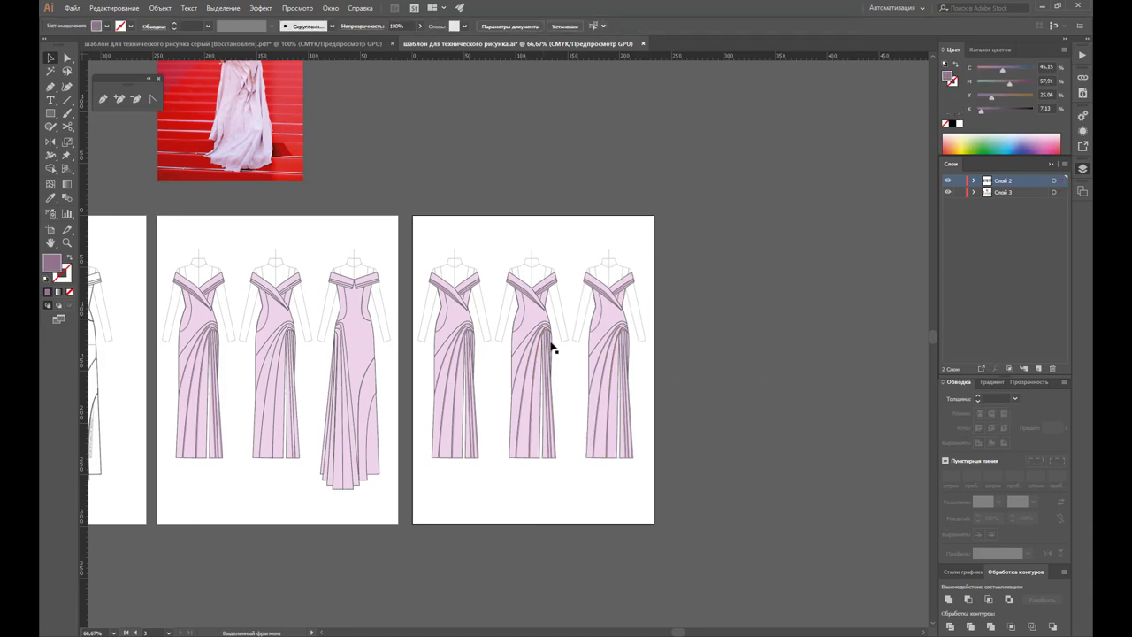
Step: Zoom in and fill the middle gown's leftmost drape panel with a slightly darker mauve
left_click(66, 242)
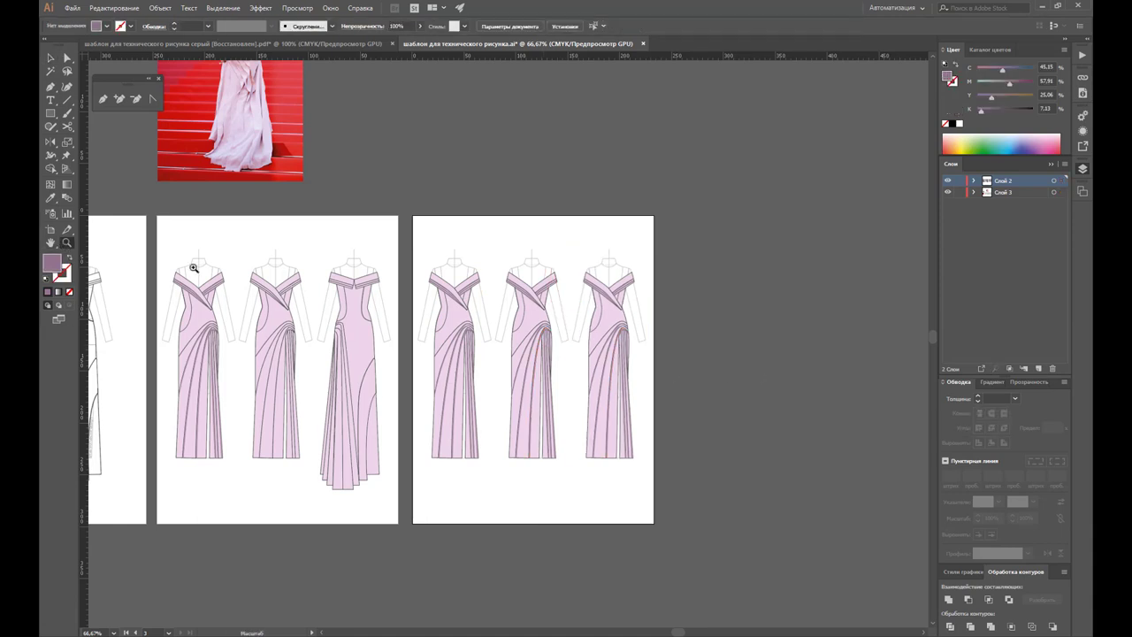
left_click(543, 328)
left_click(503, 427)
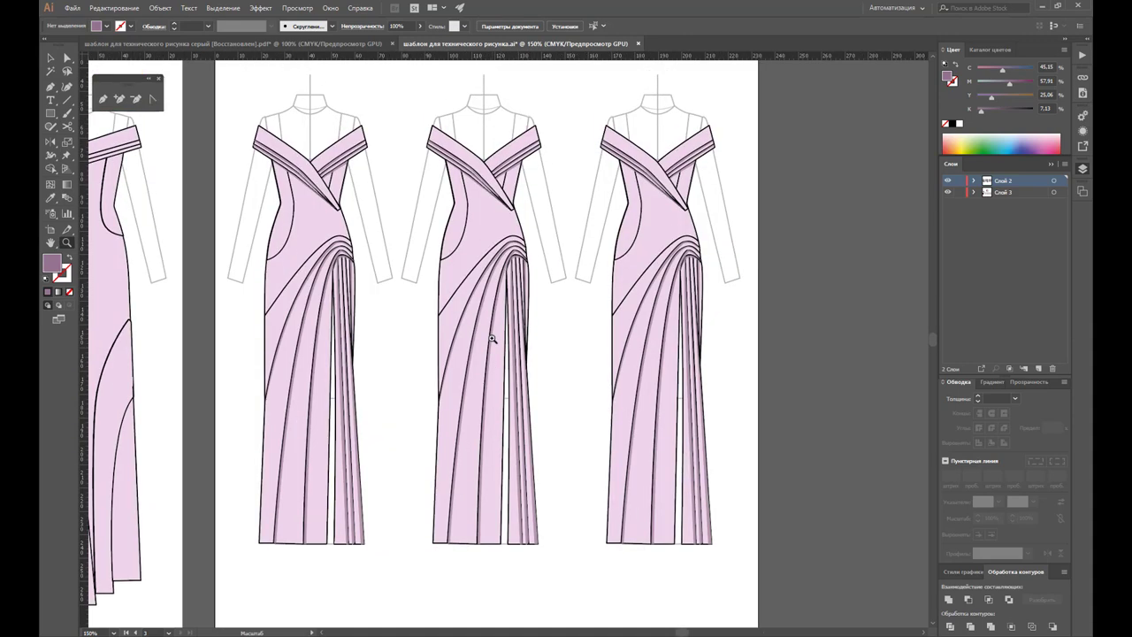
left_click(66, 57)
left_click(444, 406)
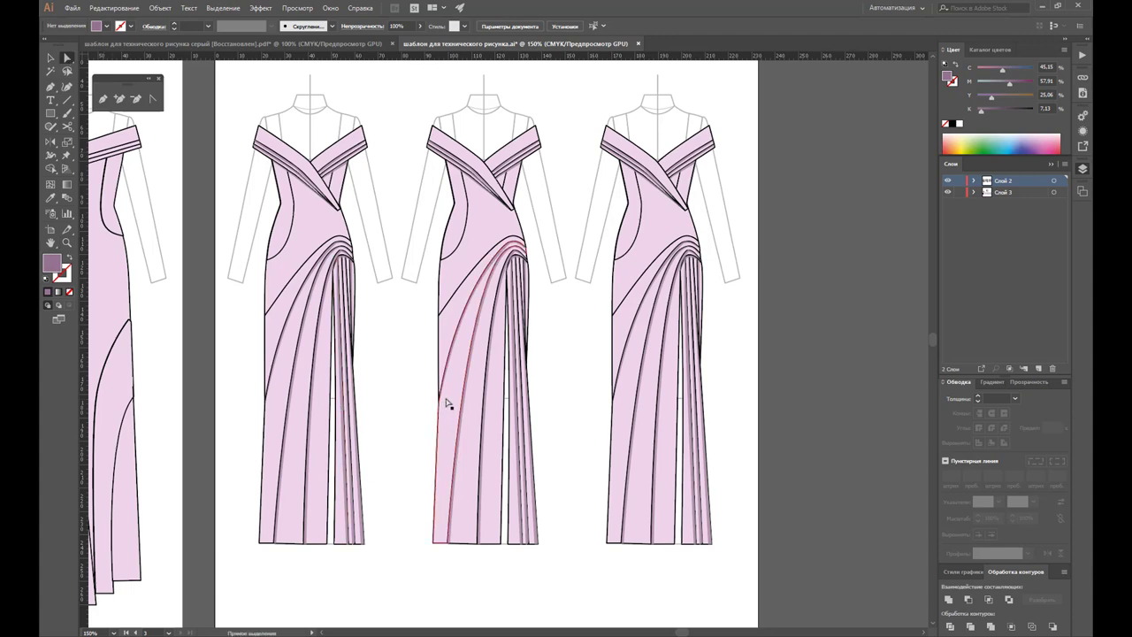
left_click(469, 157)
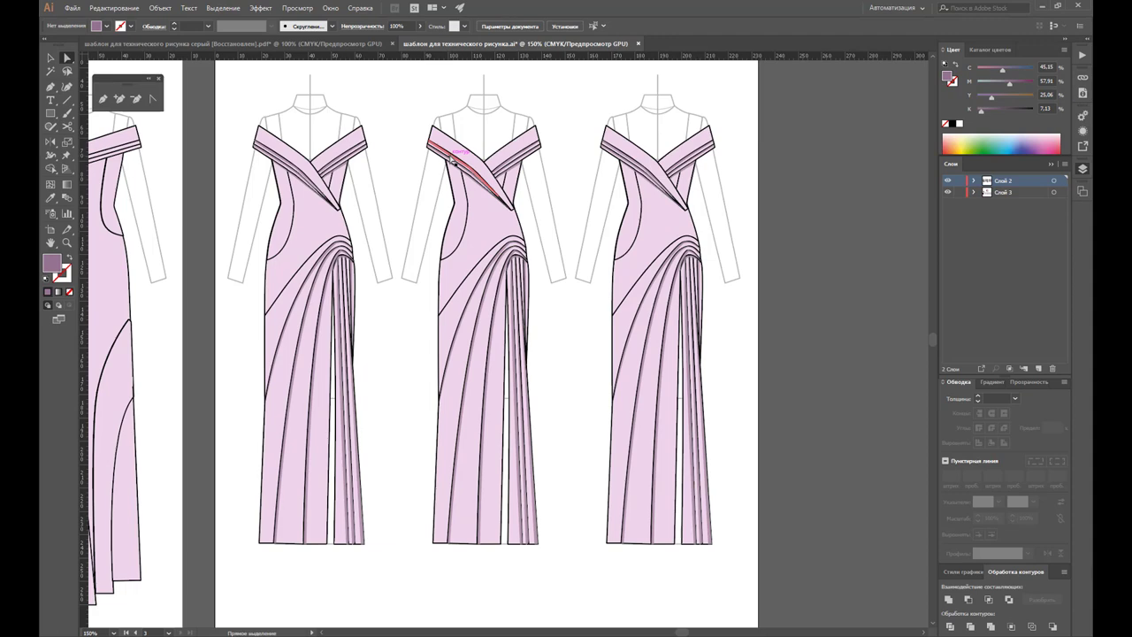
left_click(464, 357)
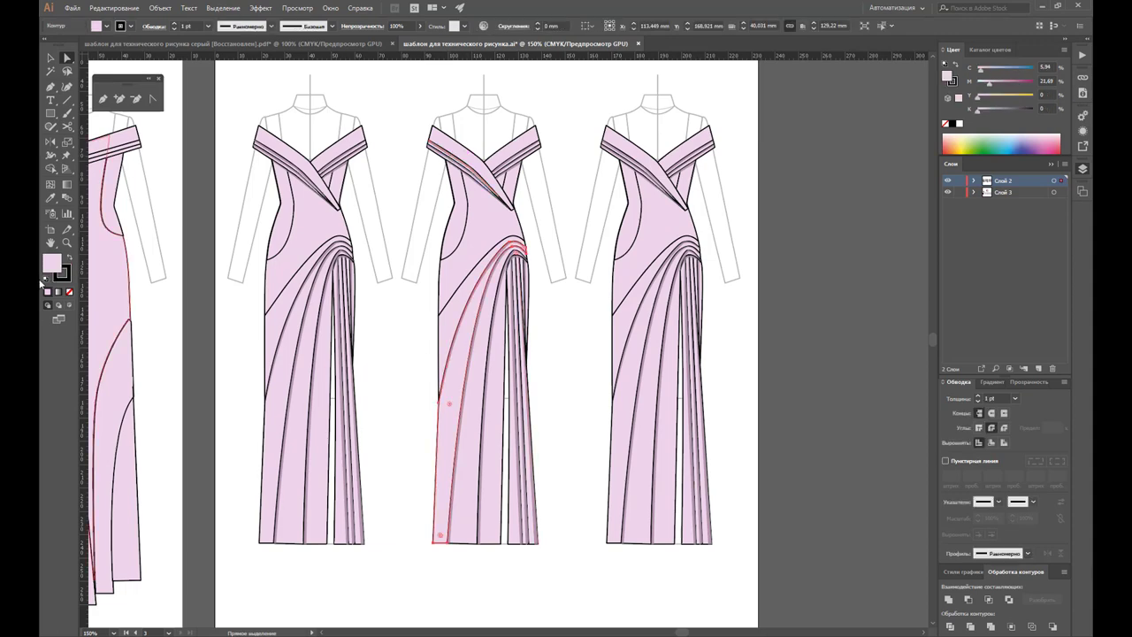
double_click(49, 262)
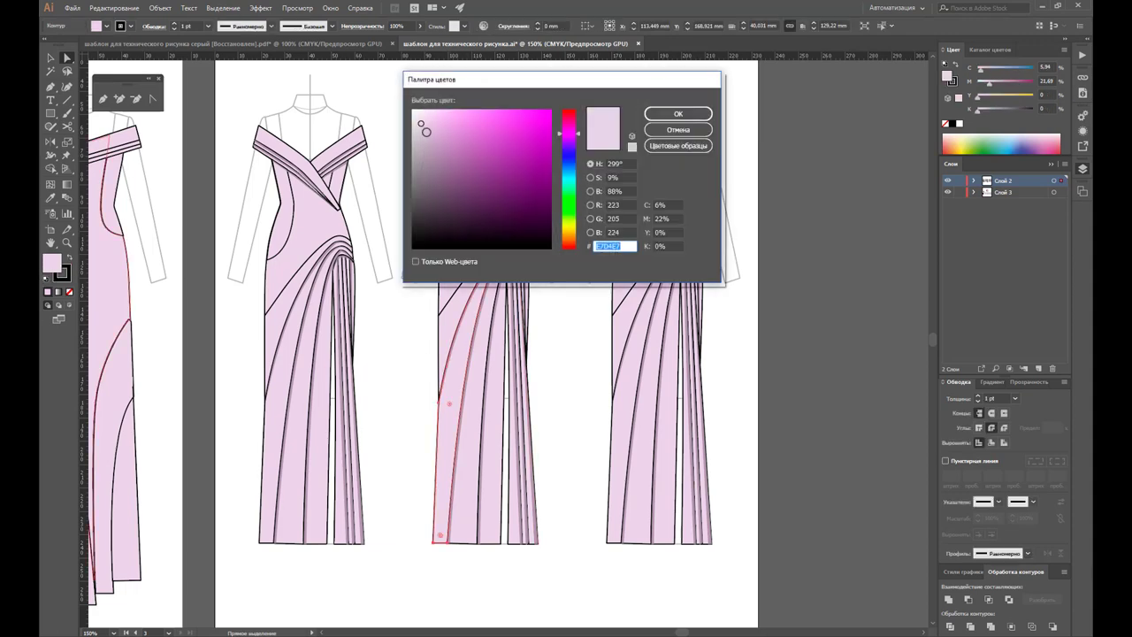
left_click(431, 140)
left_click(677, 113)
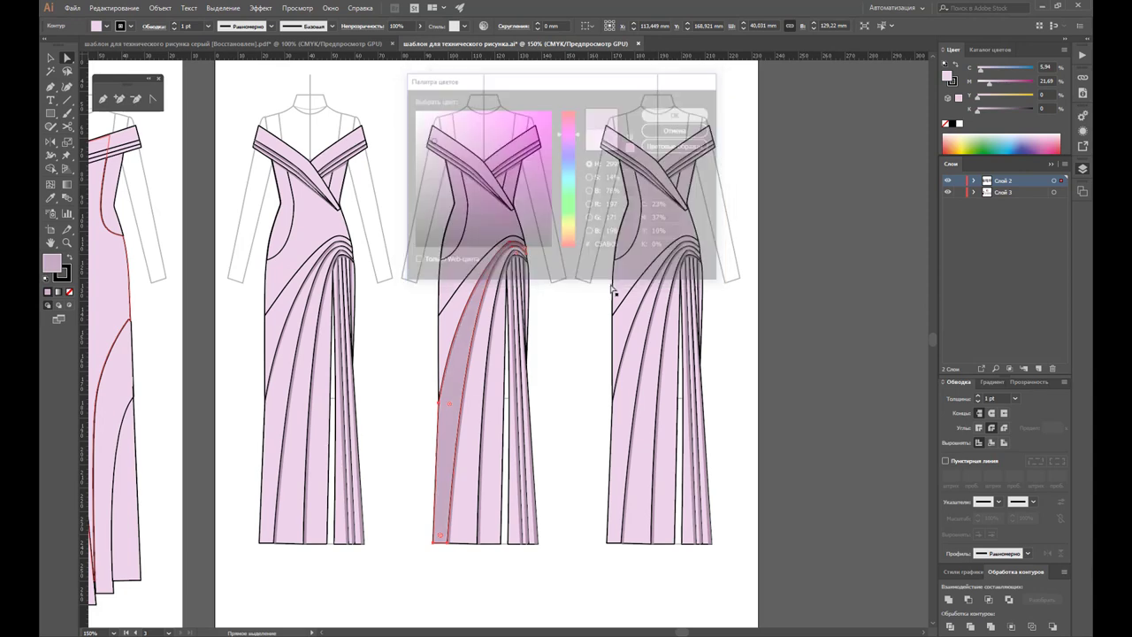
Step: Fill the next drape panel to the right with a darker mauve
left_click(472, 394)
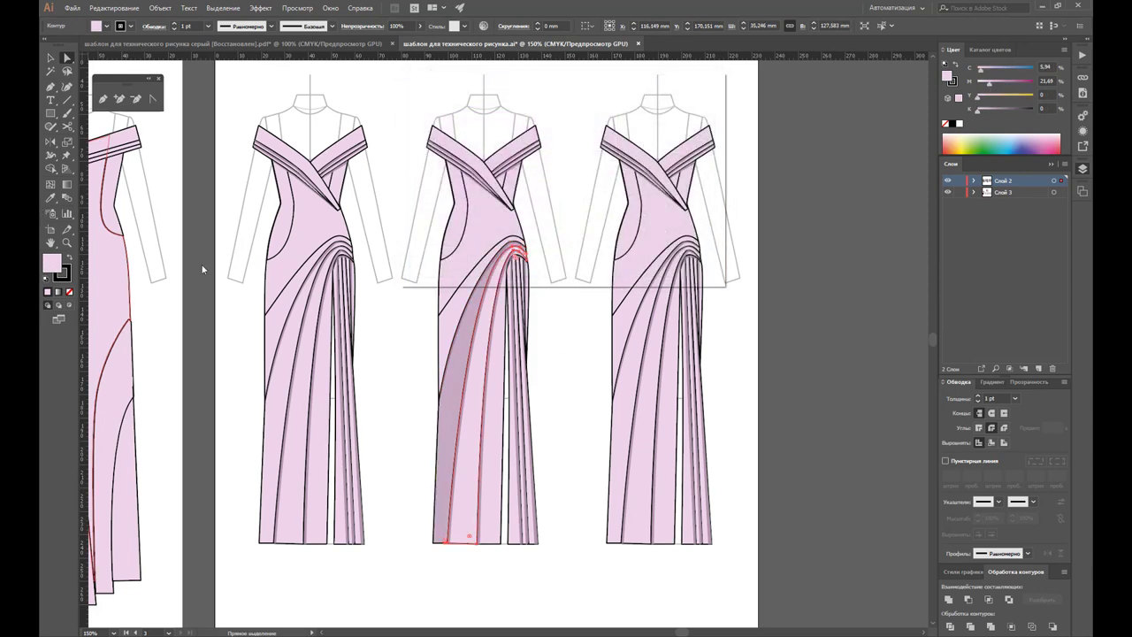
double_click(56, 265)
left_click(433, 165)
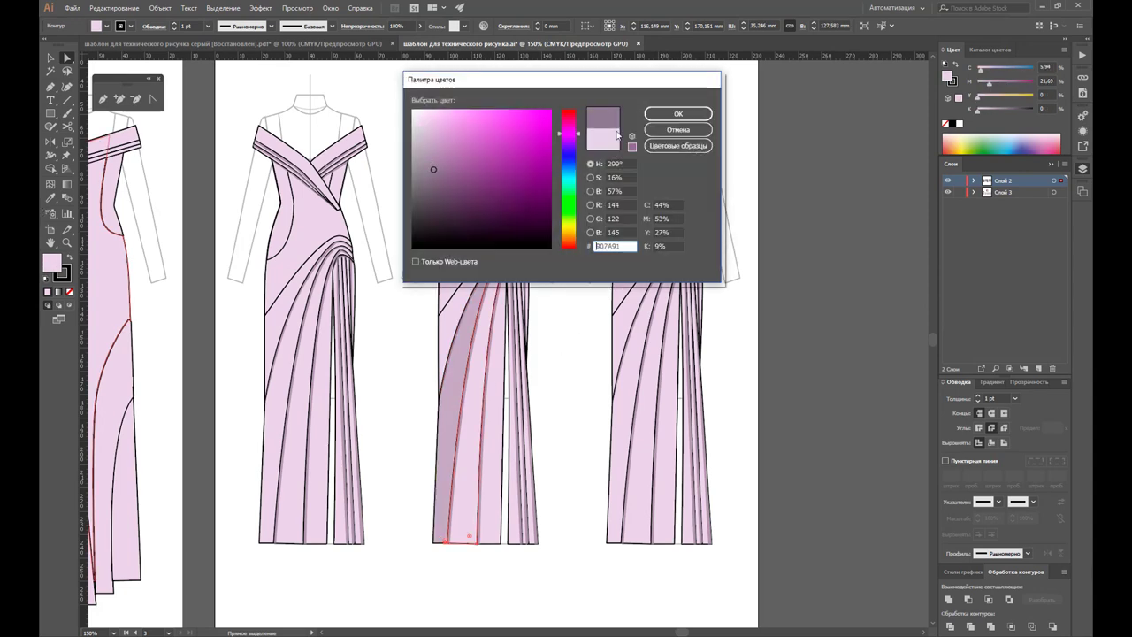
left_click(678, 113)
Step: Fill the narrow third drape panel with deep purple 5A3D5B
left_click(498, 430)
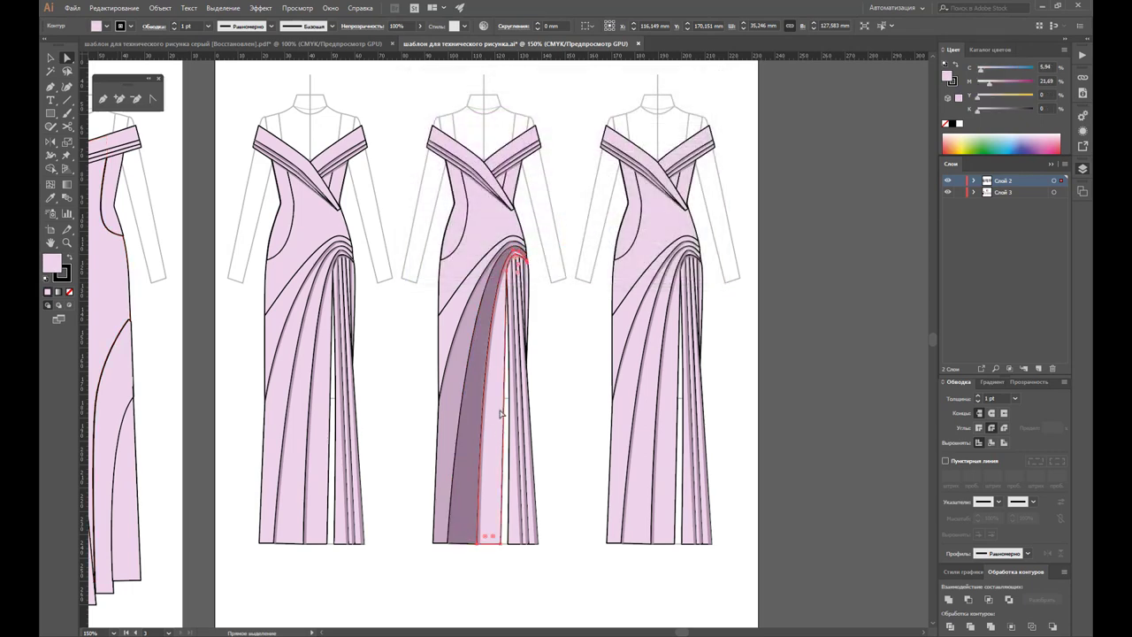
double_click(55, 264)
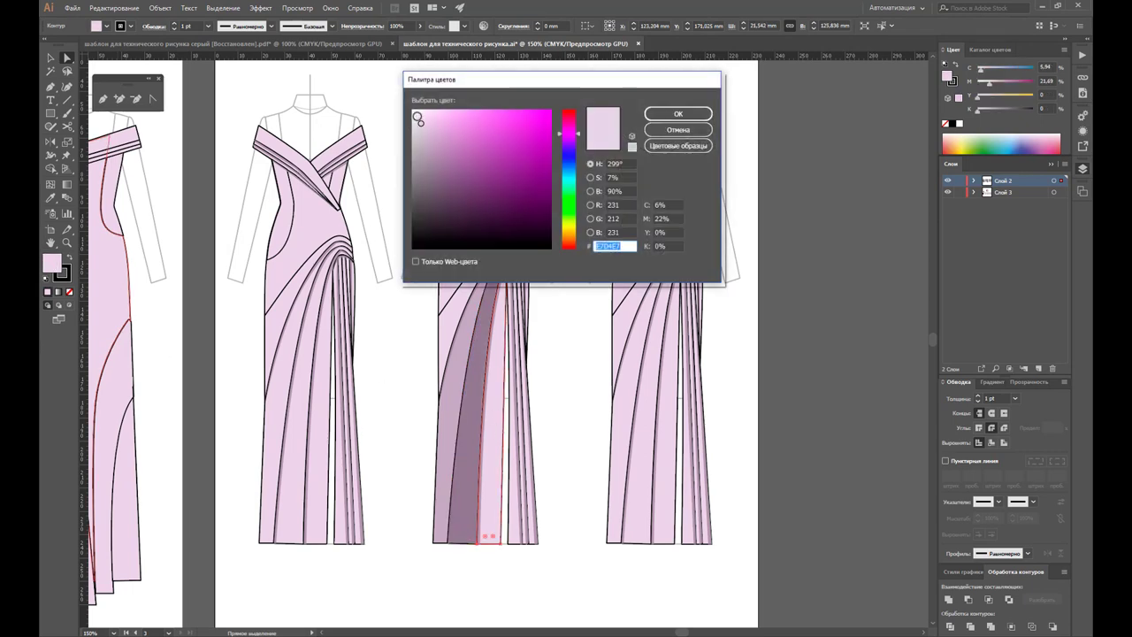
left_click(451, 176)
left_click(457, 199)
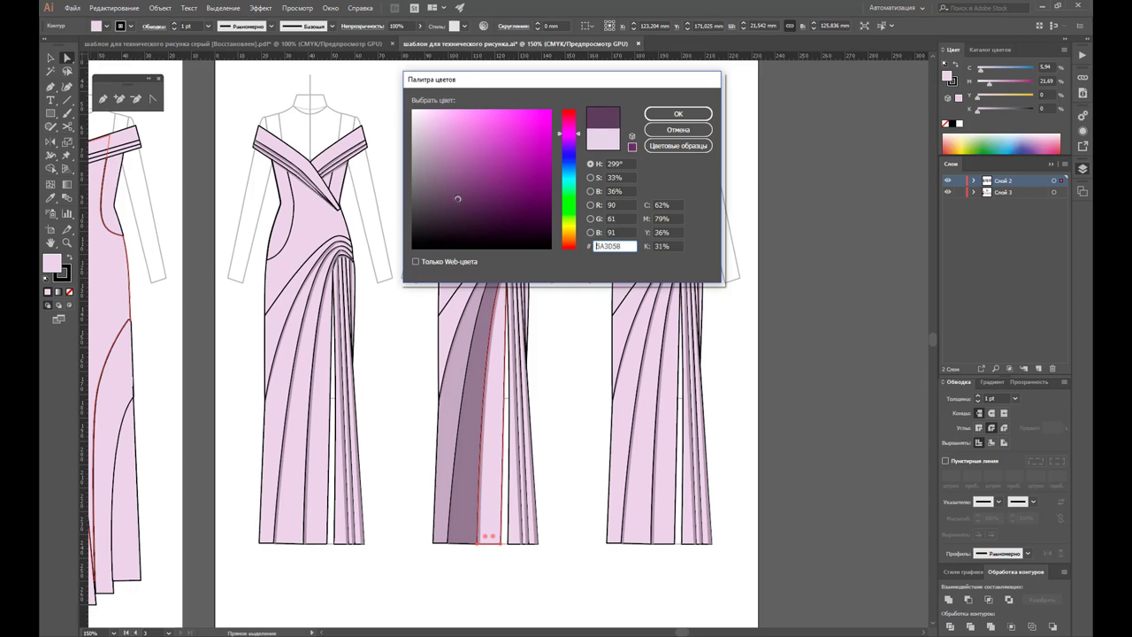
left_click(679, 114)
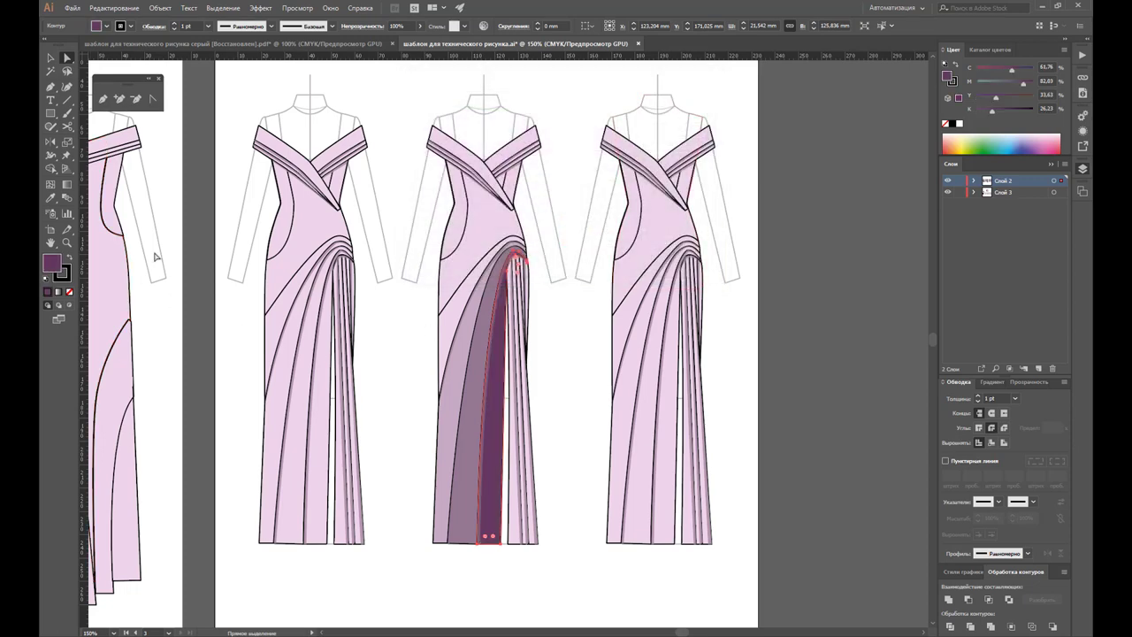
left_click(51, 57)
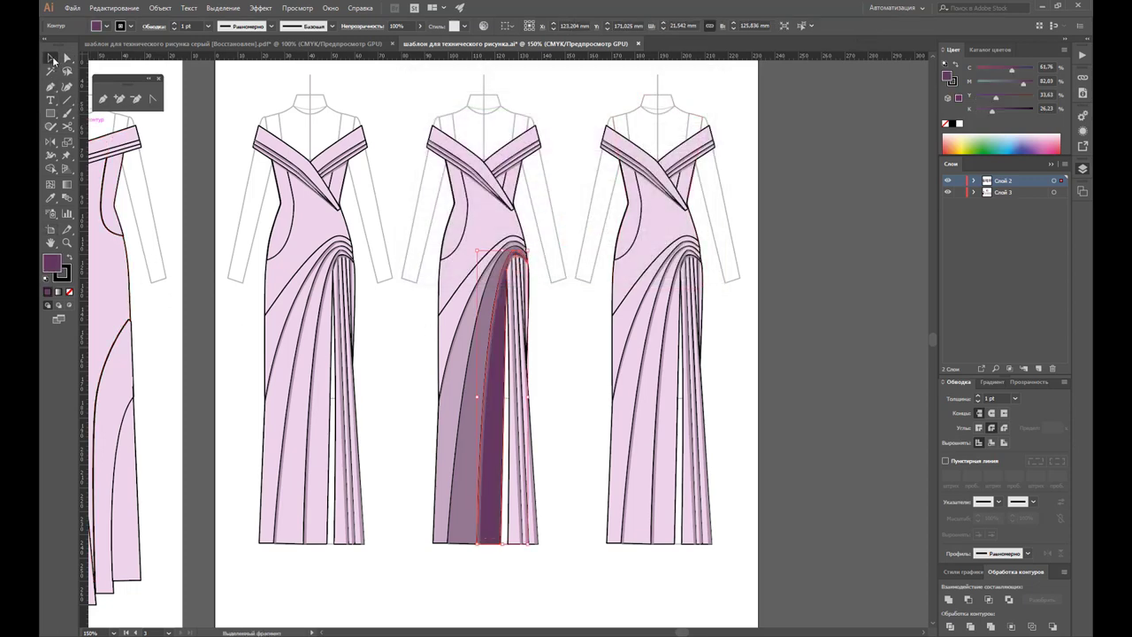
left_click(558, 363)
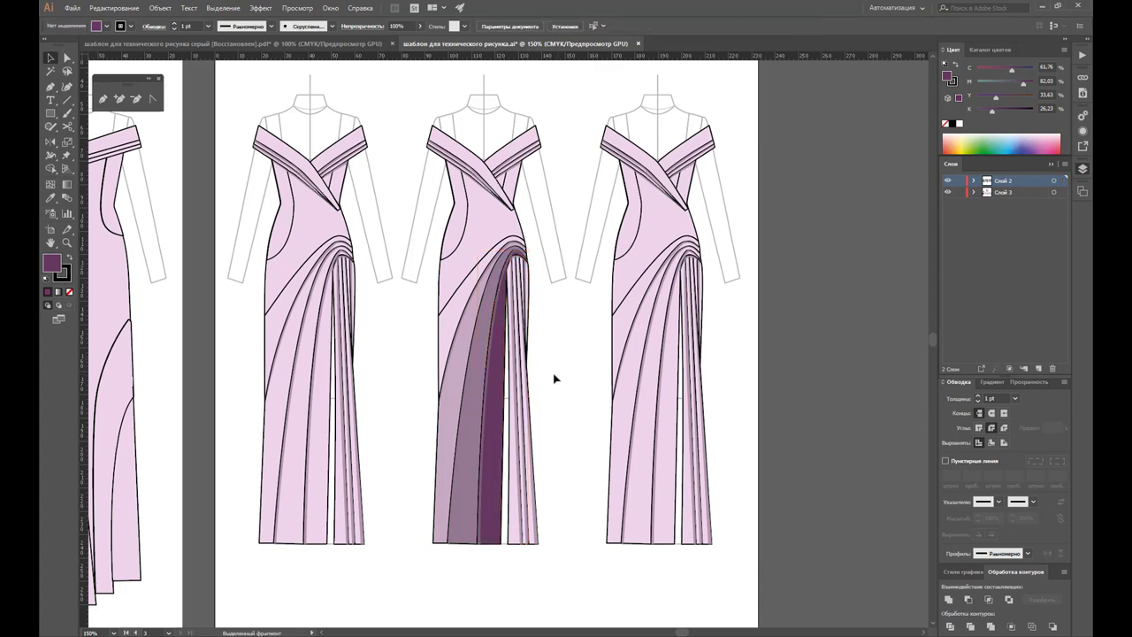
scroll(555, 386, "down", 1)
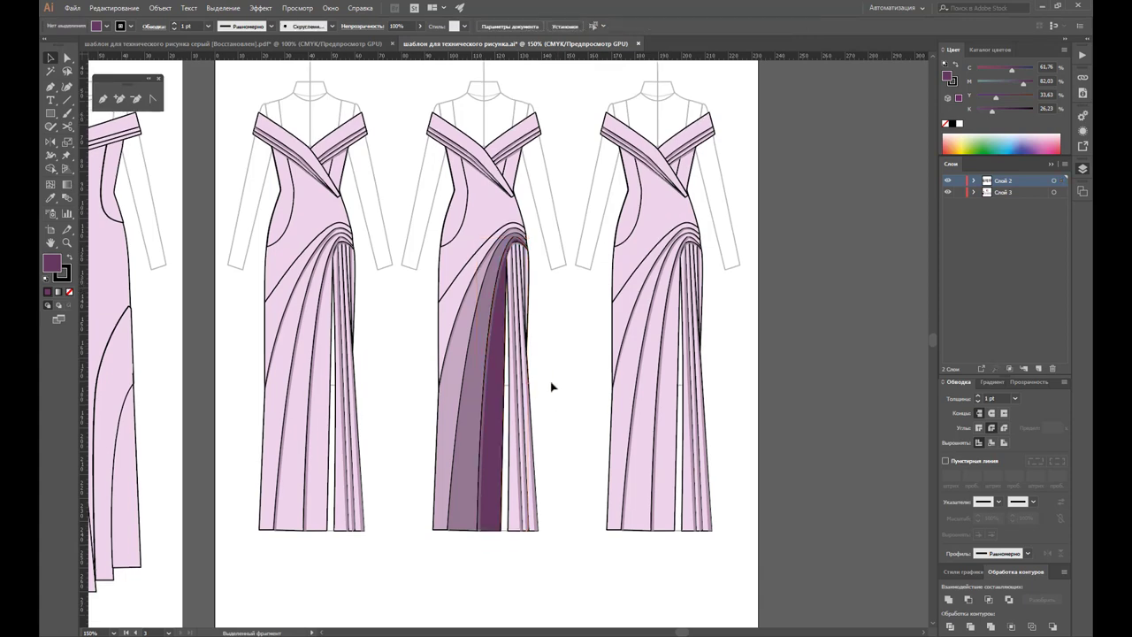
Step: Zoom into the skirt and eyedropper dark purple onto the narrow pleat beside the dark panel
left_click(67, 243)
left_click(491, 372)
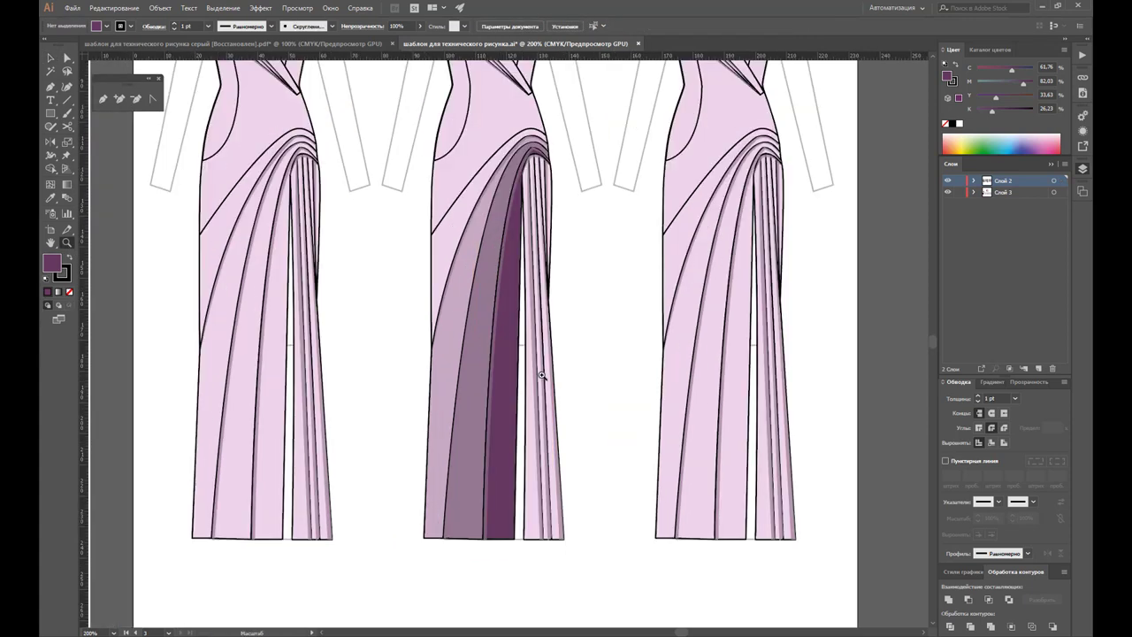
left_click(543, 376)
scroll(443, 268, "up", 3)
scroll(443, 268, "up", 2)
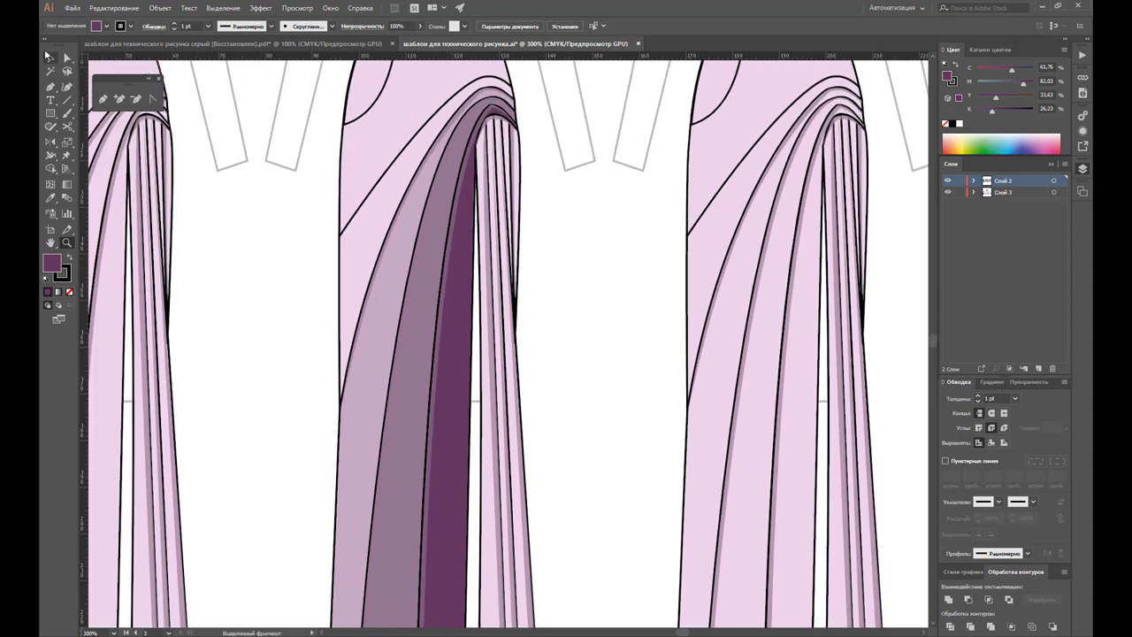
left_click(50, 57)
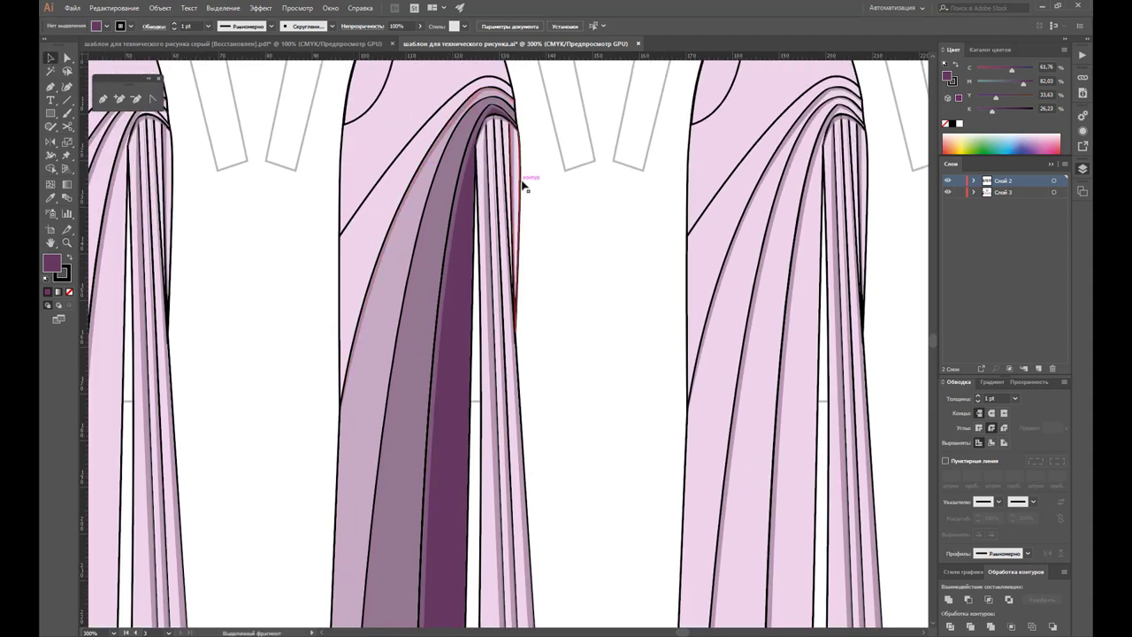
left_click(484, 314)
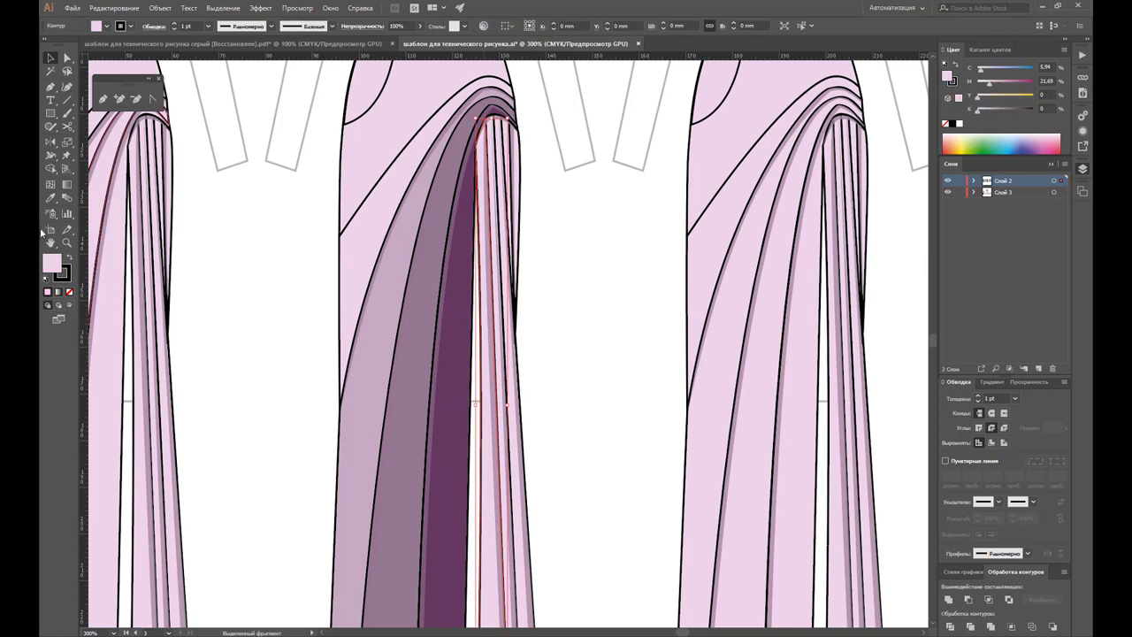
left_click(50, 199)
left_click(454, 307)
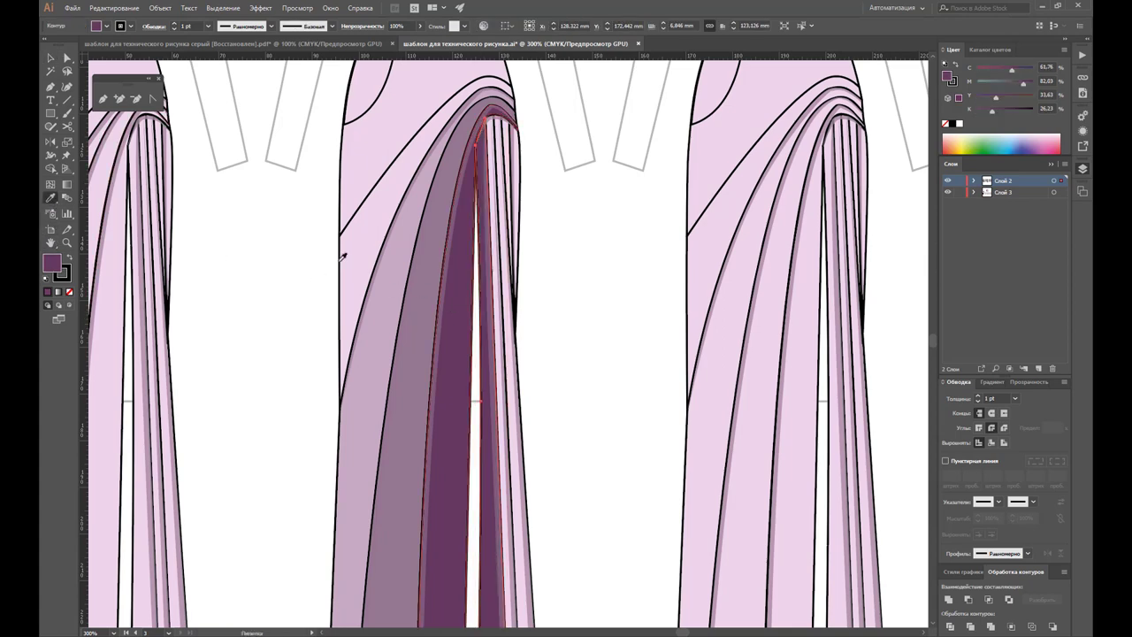
key("v")
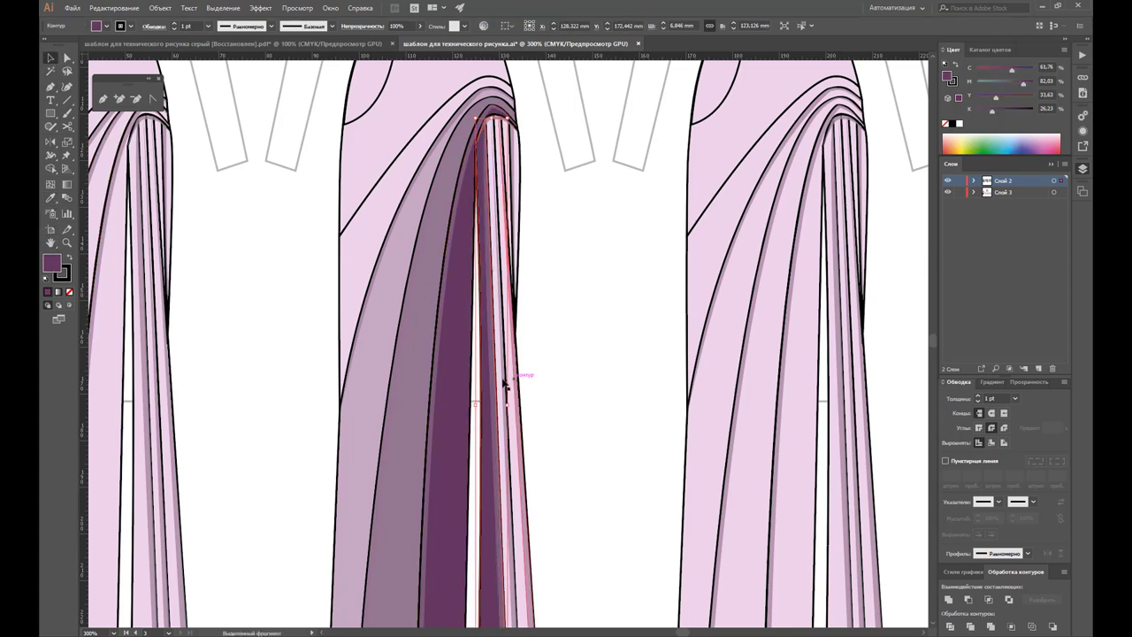
Step: Sample drape mauves onto the next two narrow pleats, then zoom back out
left_click(499, 379)
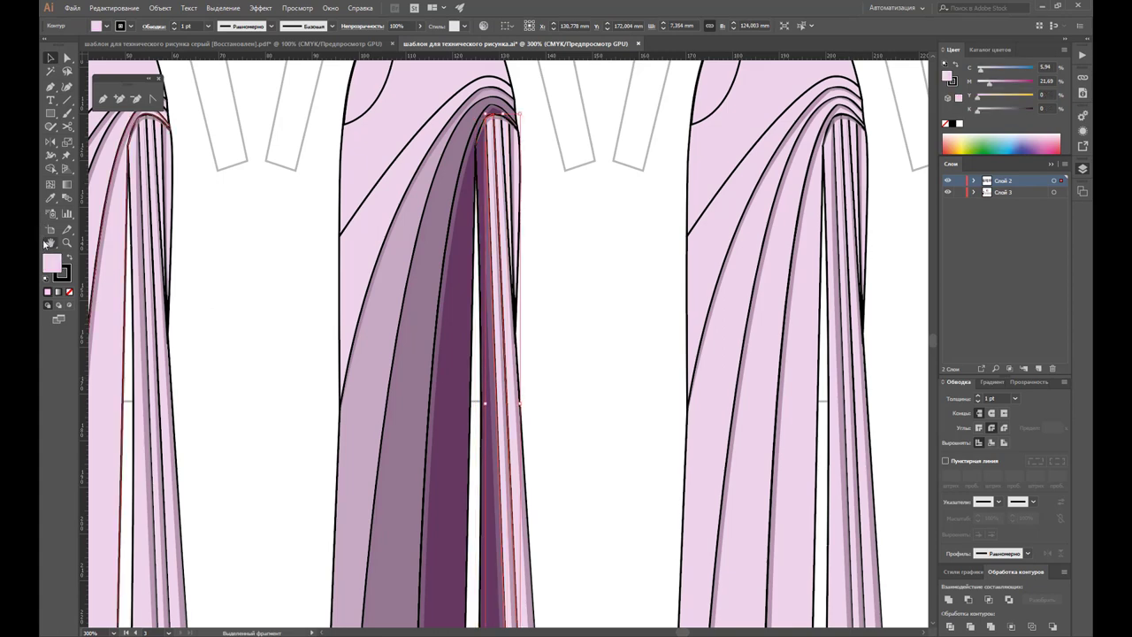
key("i")
left_click(409, 273)
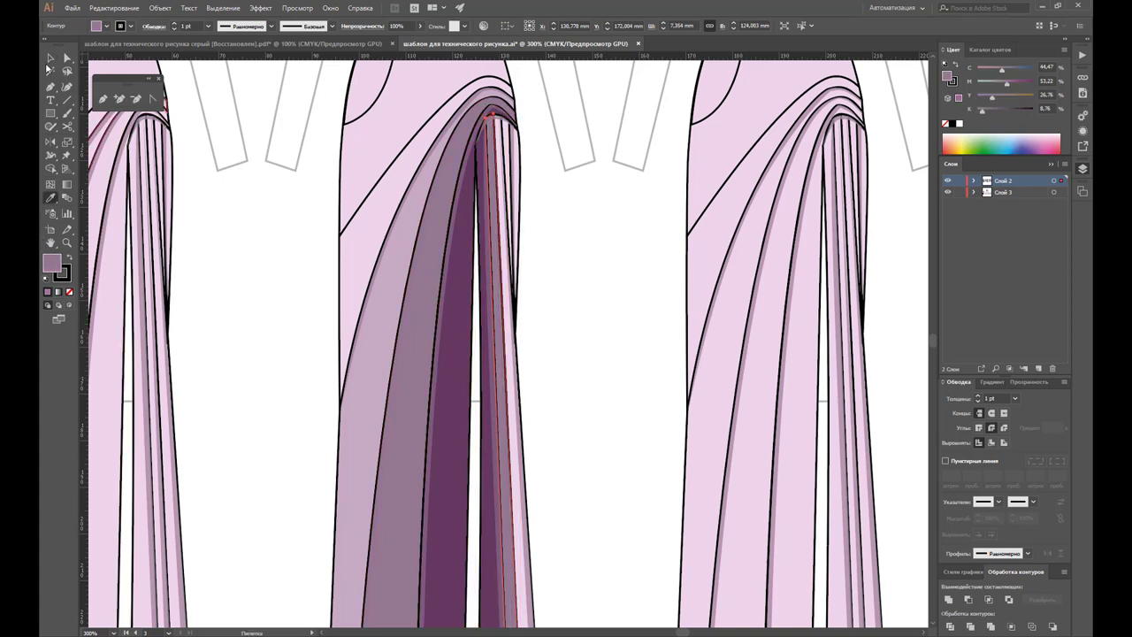
key("v")
left_click(510, 430)
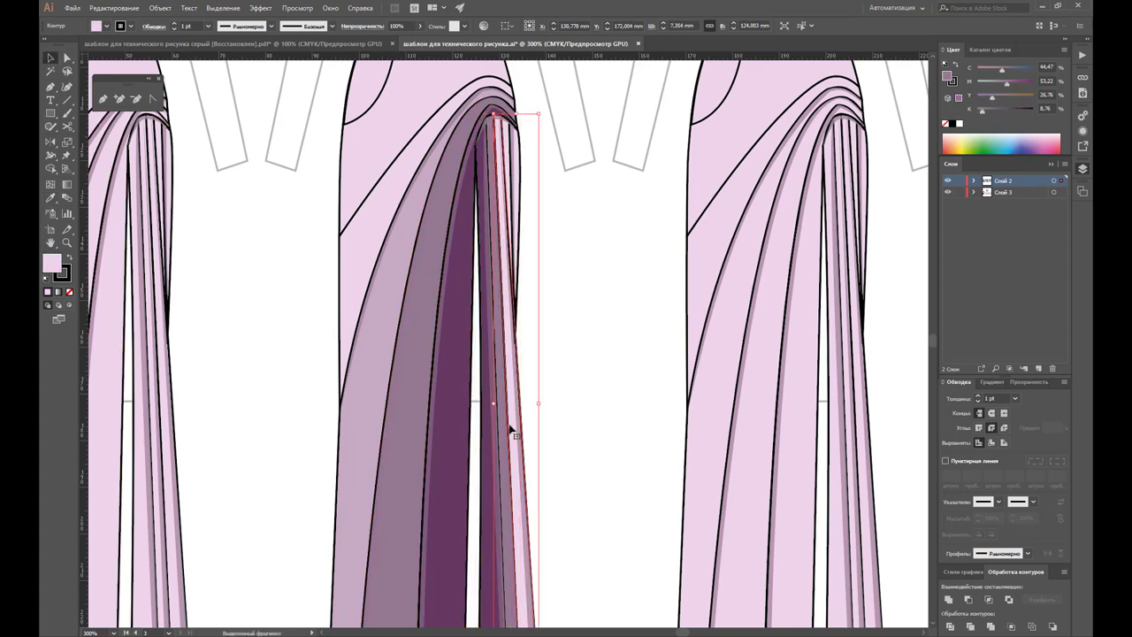
left_click(49, 199)
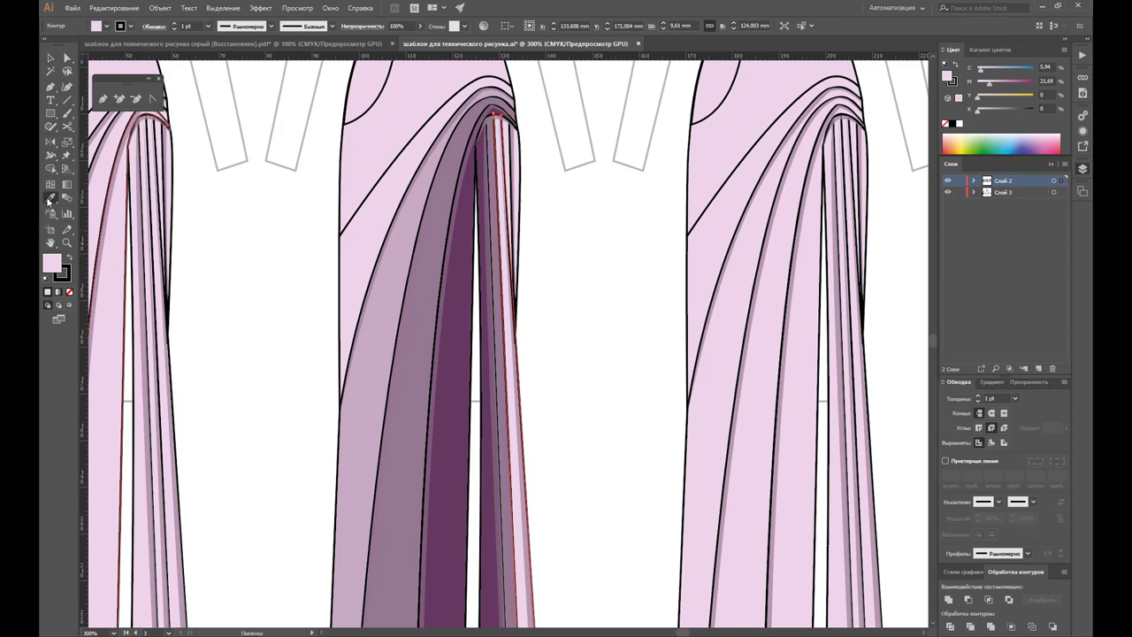
left_click(394, 262)
key("ctrl+shift+a")
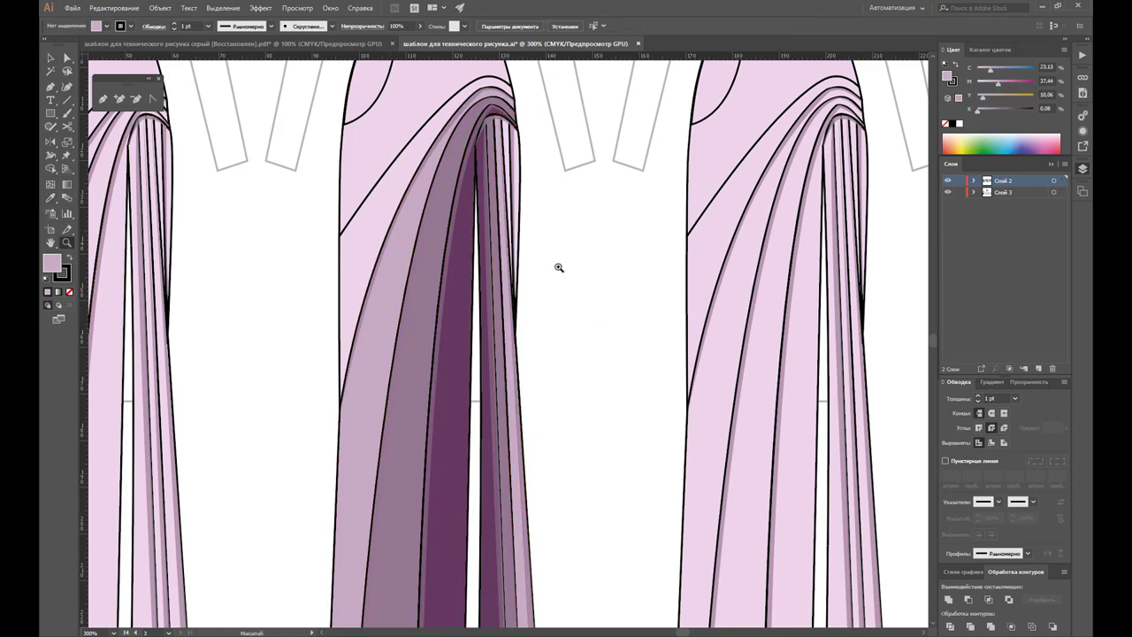
key("z")
left_click(544, 354, "alt")
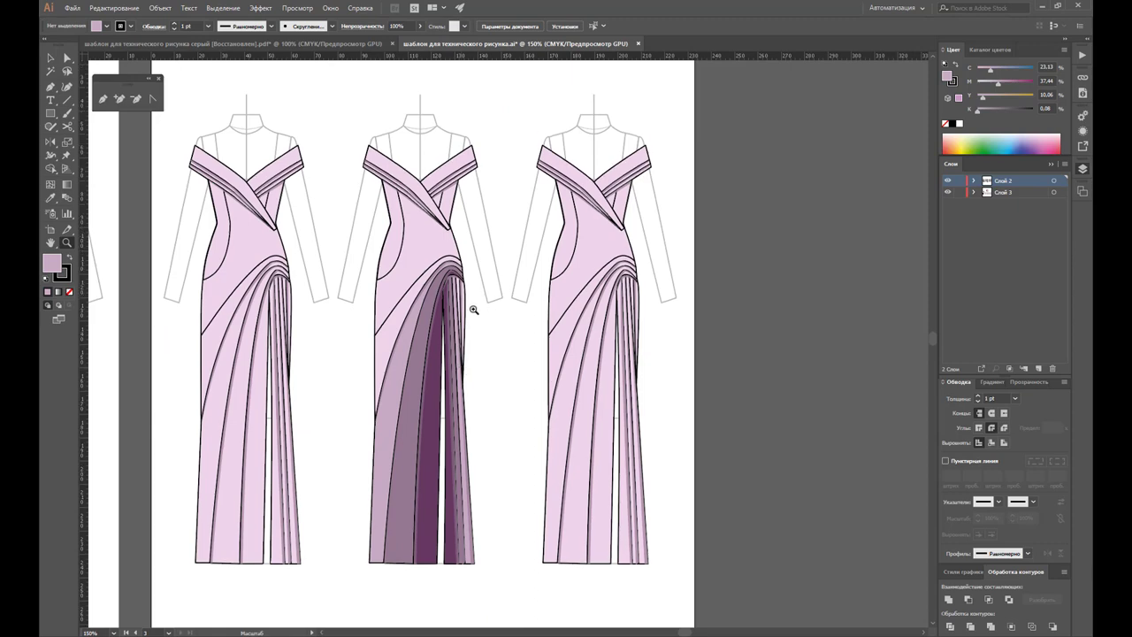
Step: Zoom into the neckline and fill both shoulder-band stripes with dark purple from the skirt
left_click(433, 217)
left_click(483, 339)
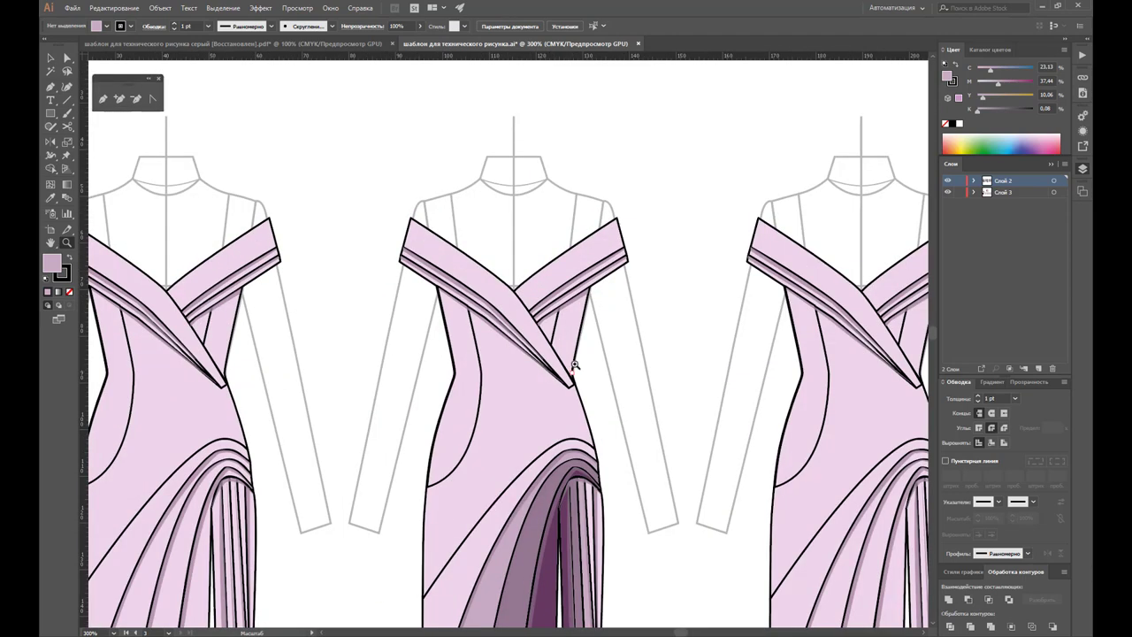
left_click(570, 320)
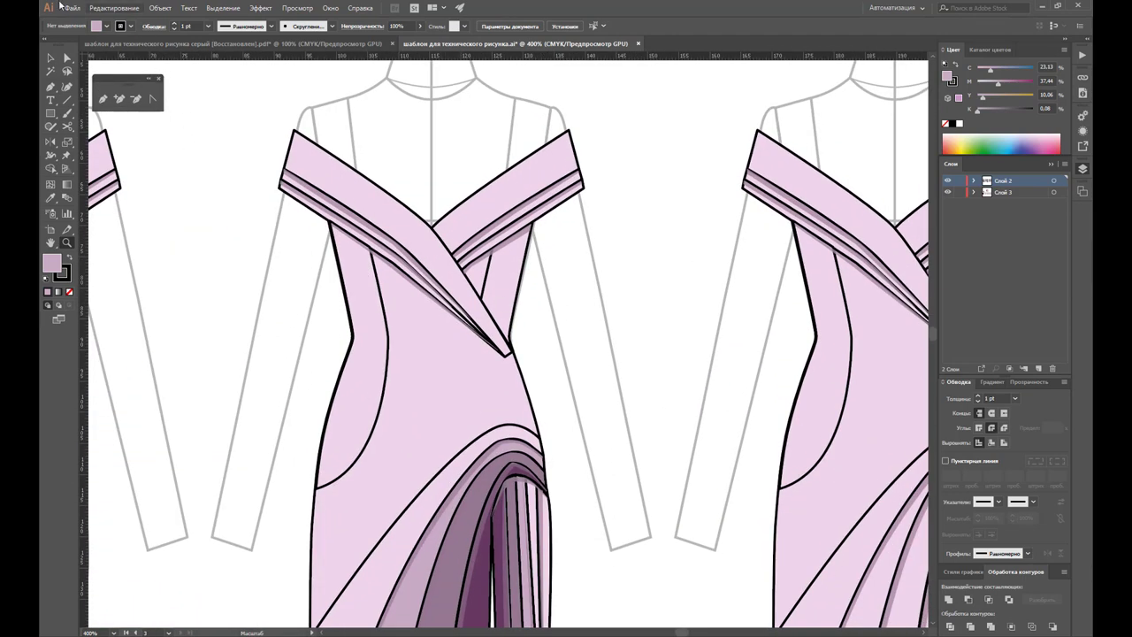
key("v")
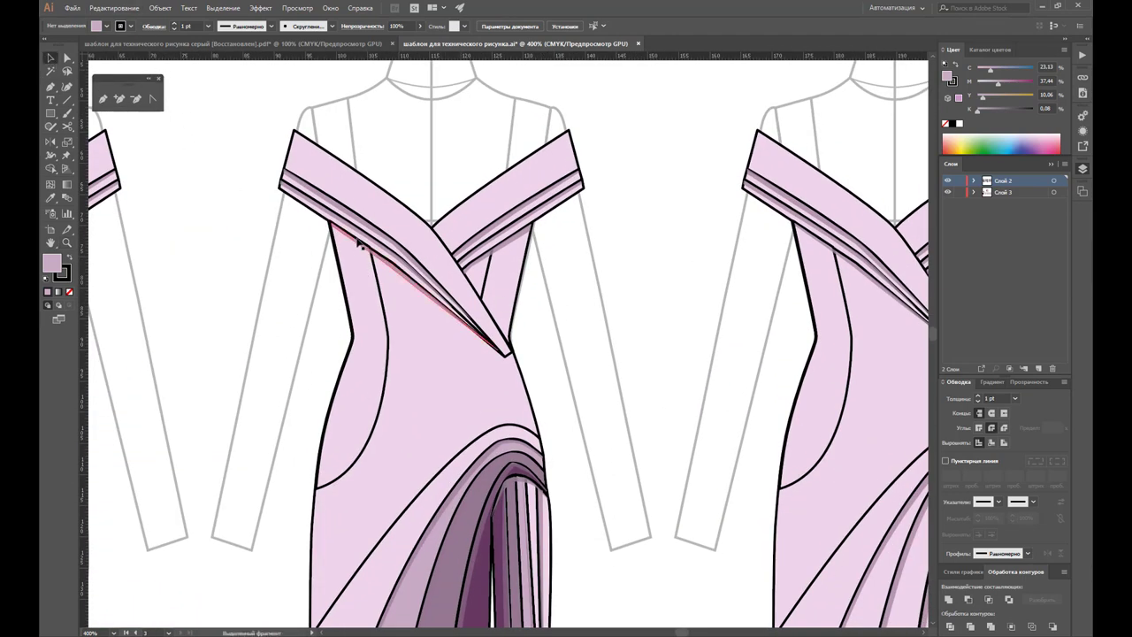
left_click(359, 241)
left_click(359, 241)
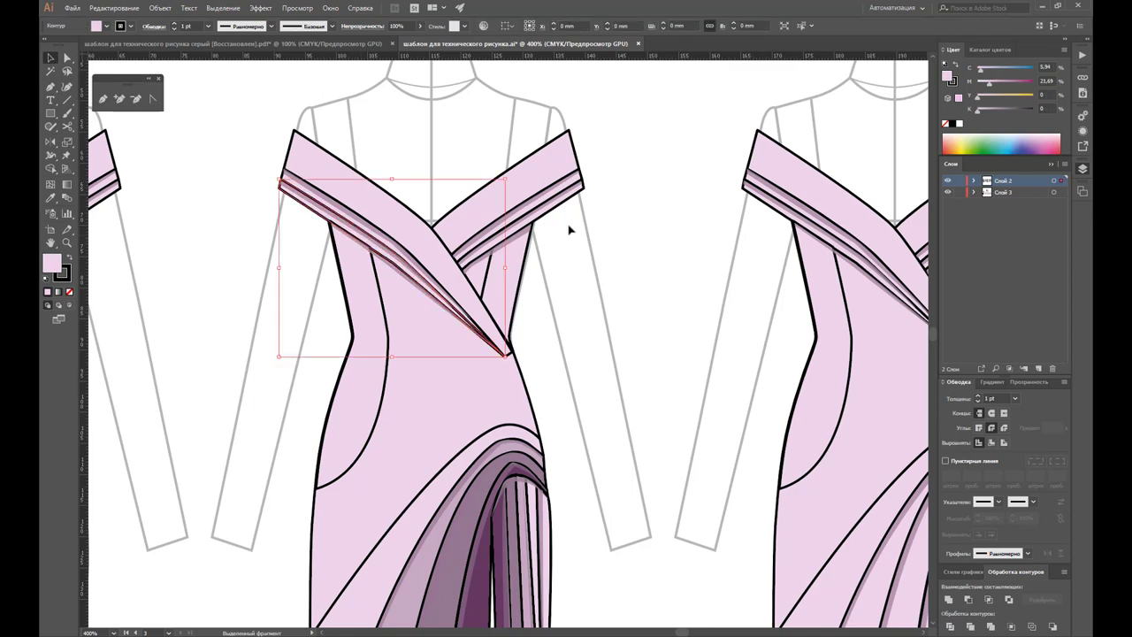
left_click(574, 193, "shift")
left_click(51, 198)
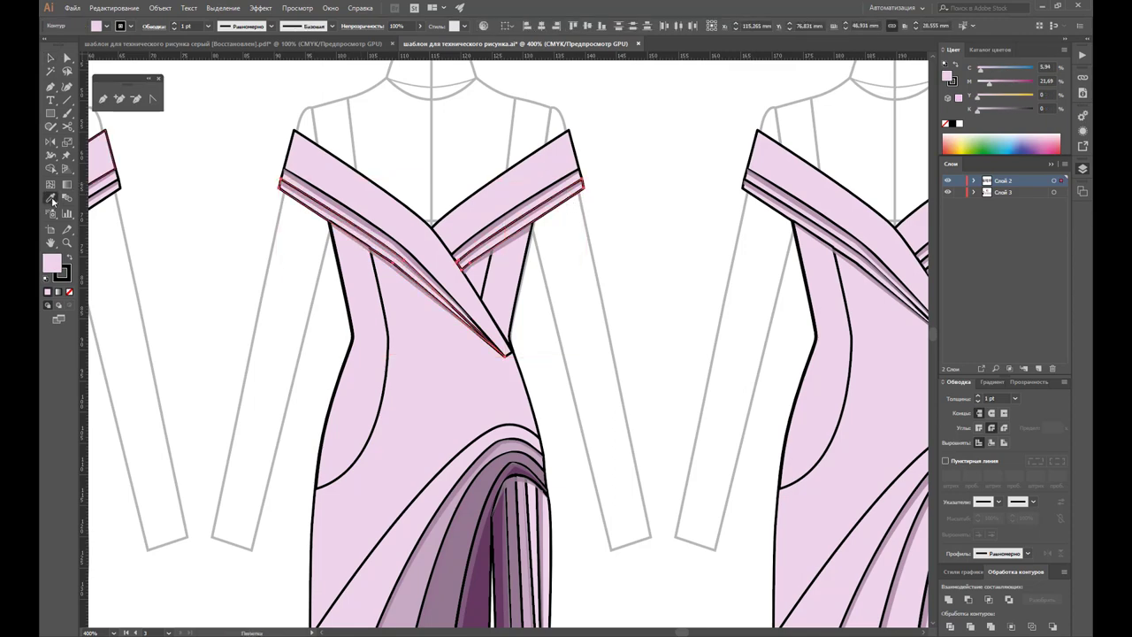
left_click(485, 576)
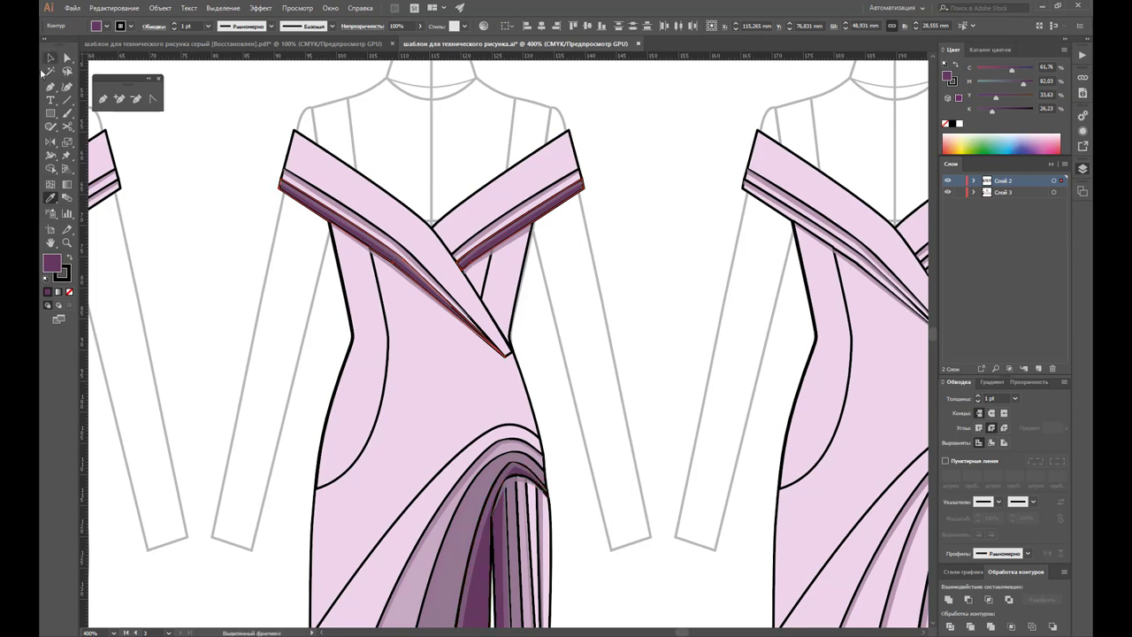
Step: Give the left diagonal and right shoulder stripes a drape mauve, then zoom out
left_click(50, 59)
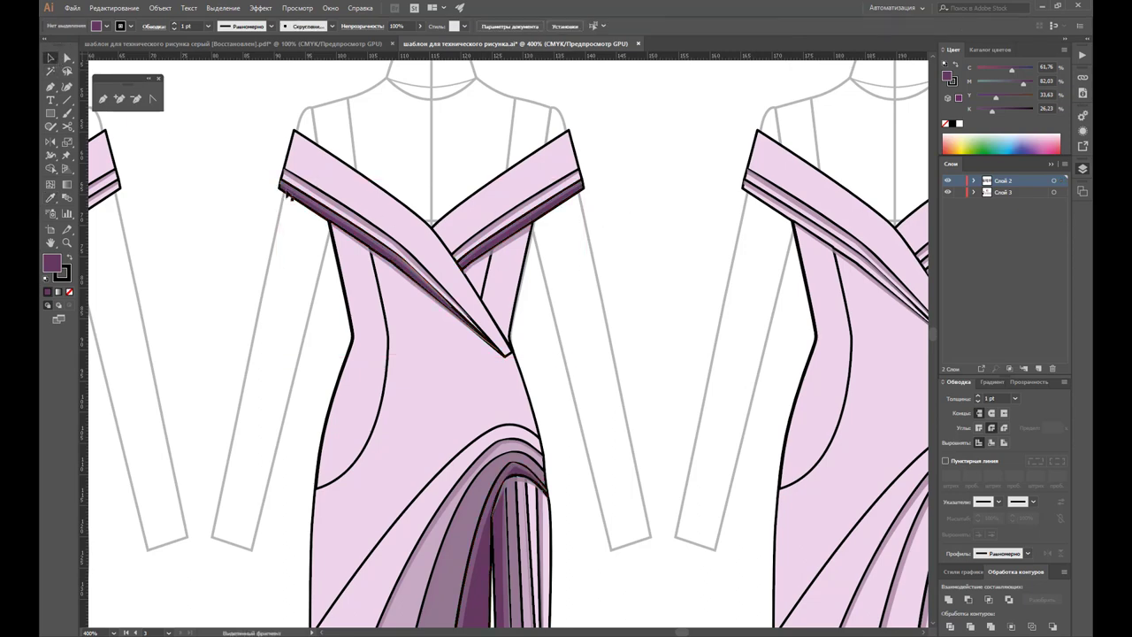
left_click(289, 186)
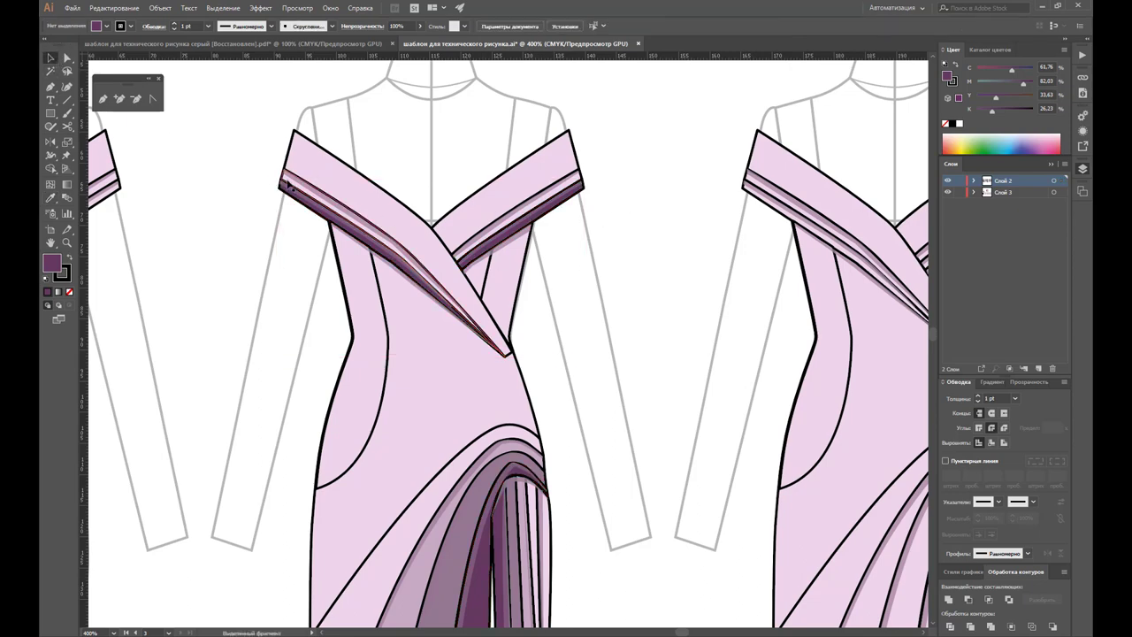
left_click(575, 184, "shift")
left_click(50, 197)
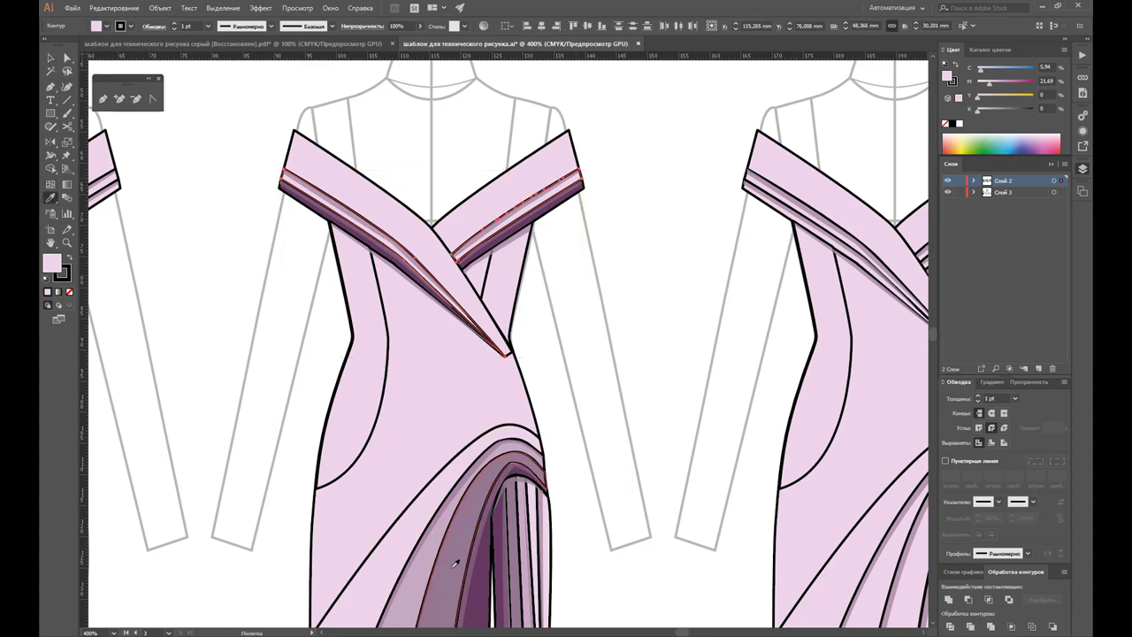
left_click(424, 558)
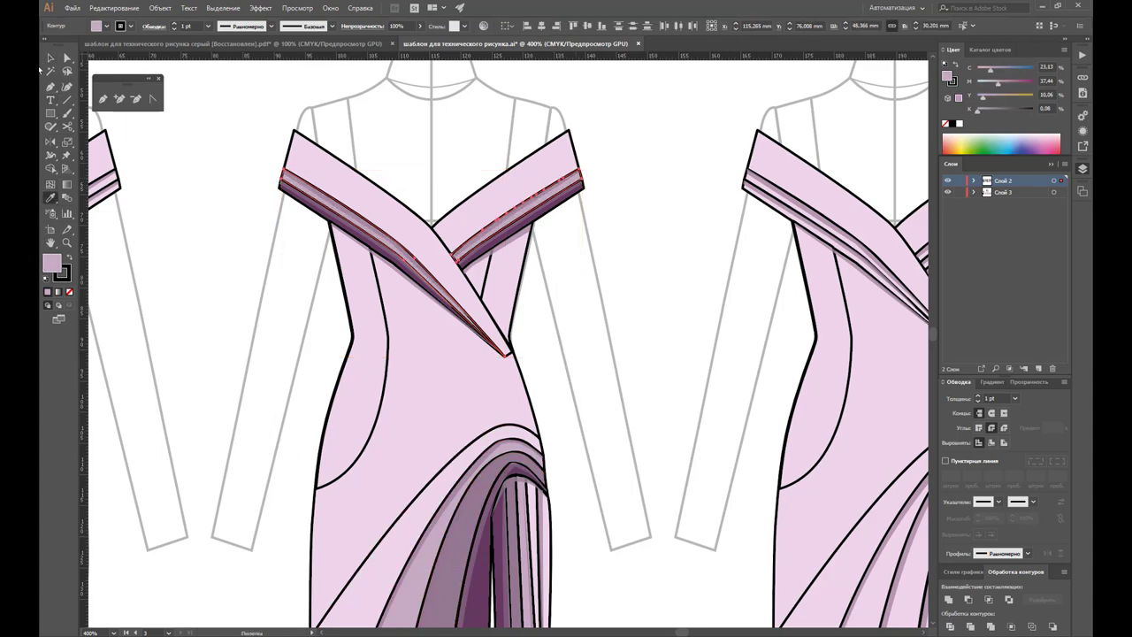
left_click(50, 57)
left_click(649, 234)
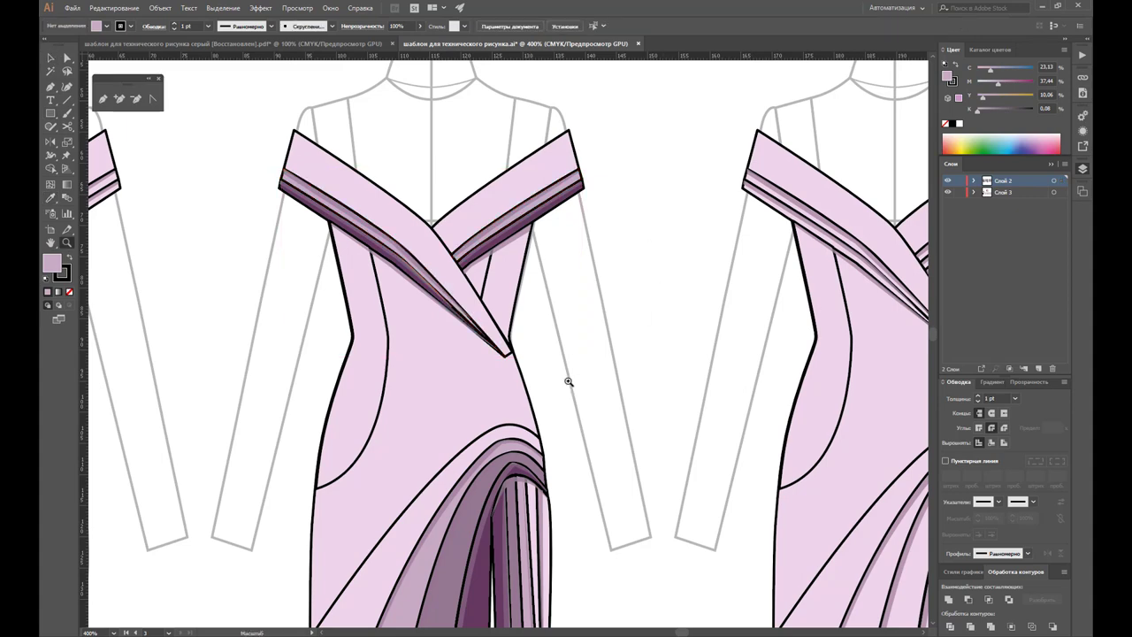
left_click(531, 363, "alt")
left_click(424, 372, "alt")
left_click(407, 434, "alt")
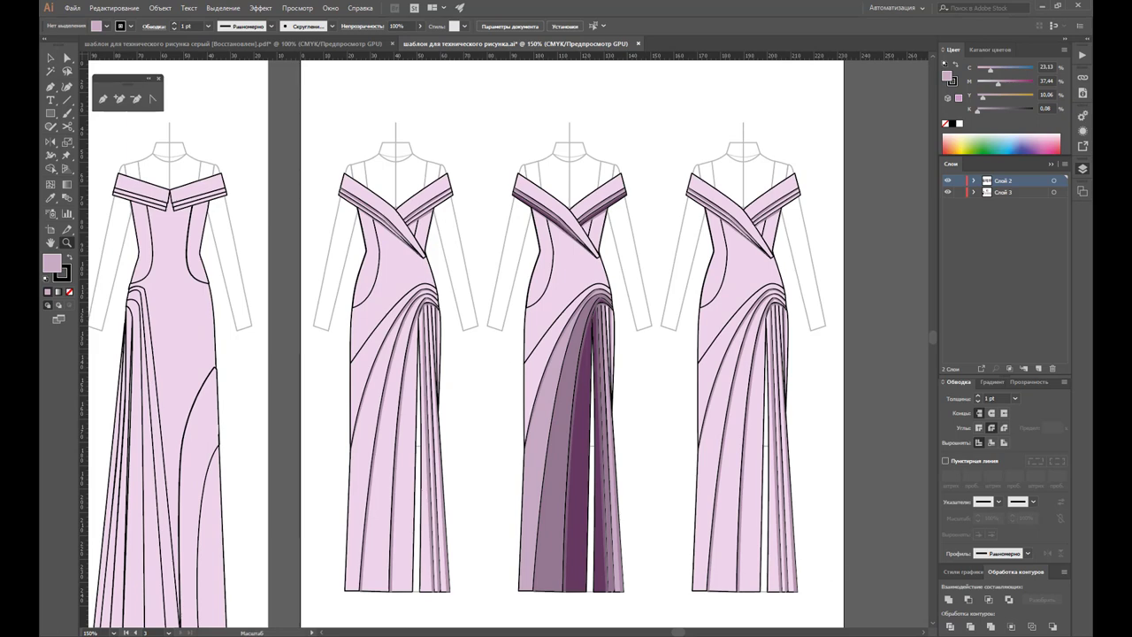
Step: Widen the artboard to the right to make room for another gown
scroll(922, 631, "right", 5)
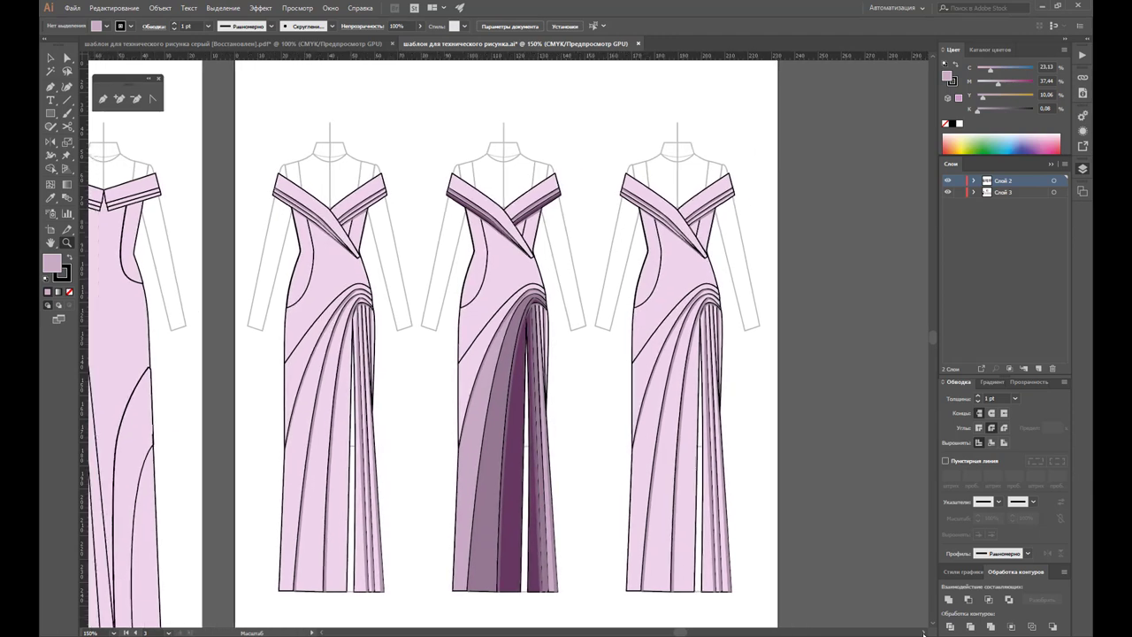
scroll(922, 632, "right", 1)
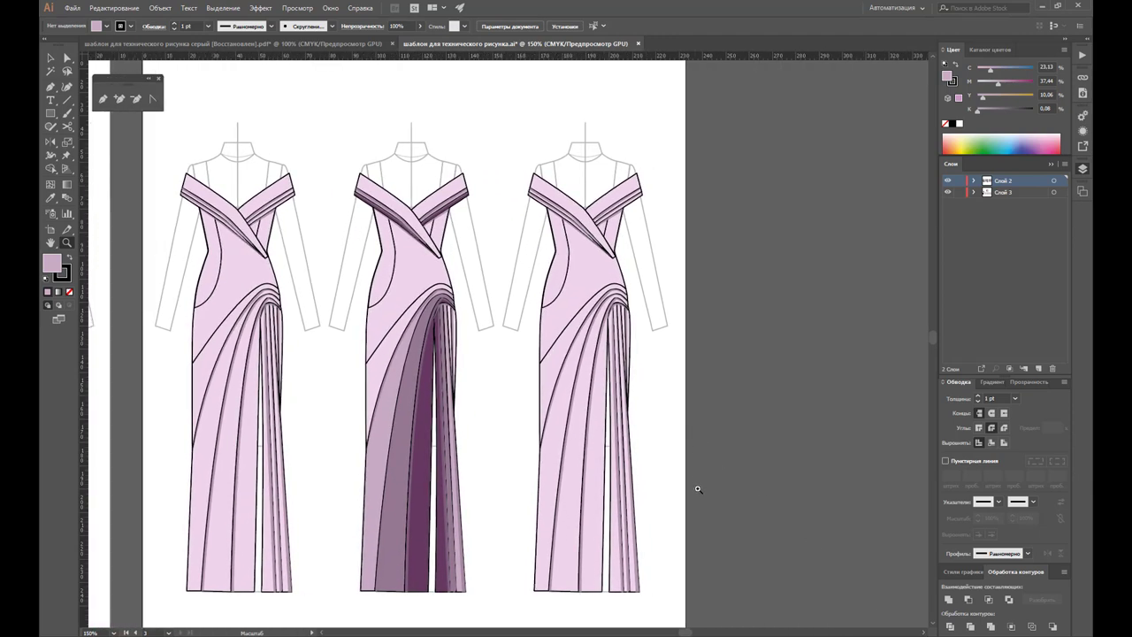
key("ctrl+minus")
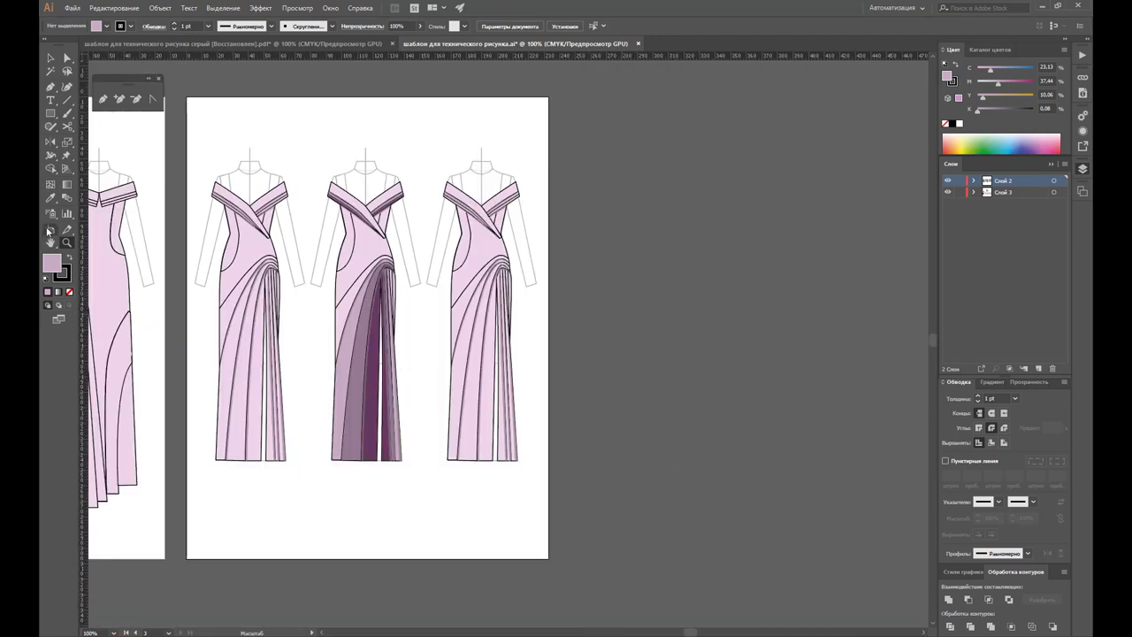
left_click(50, 230)
left_click_drag(548, 329, 709, 329)
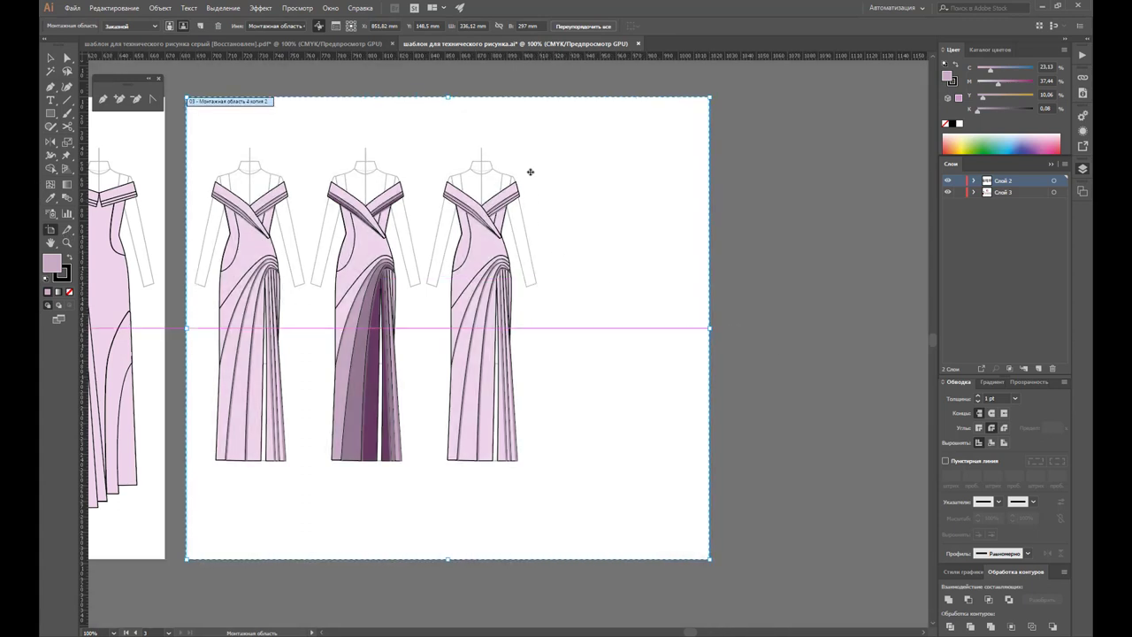
key("v")
Step: Place a copy of the third gown on its right and narrow the artboard to fit four gowns
left_click_drag(553, 139, 425, 495)
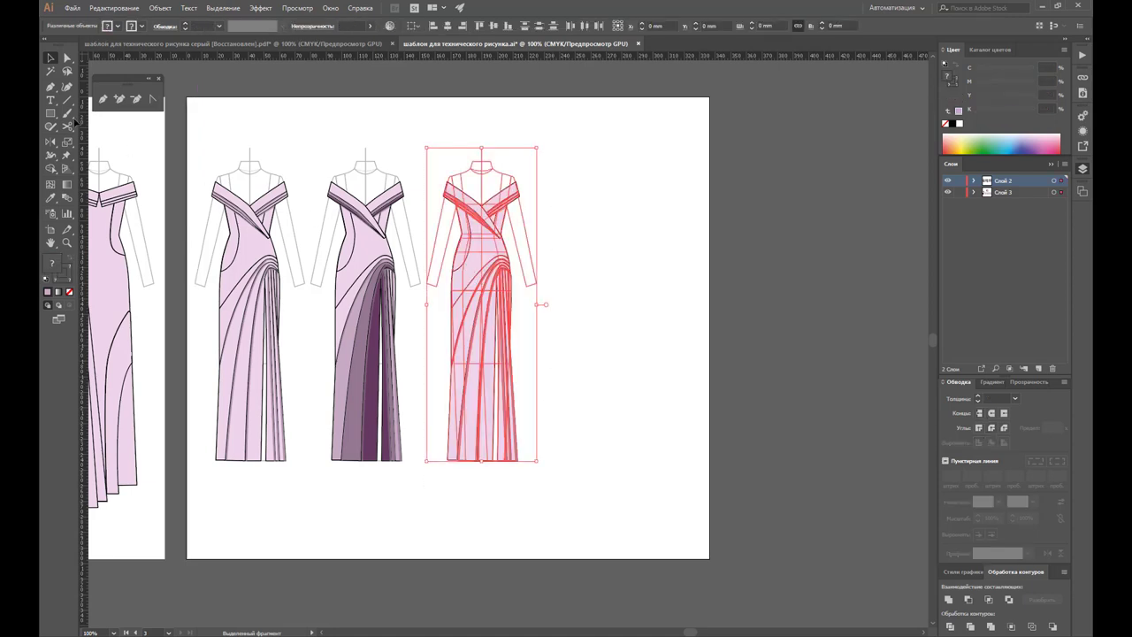
mouse_move(471, 247)
left_mouse_down()
mouse_move(594, 254)
mouse_move(588, 246)
left_mouse_up()
key("shift+o")
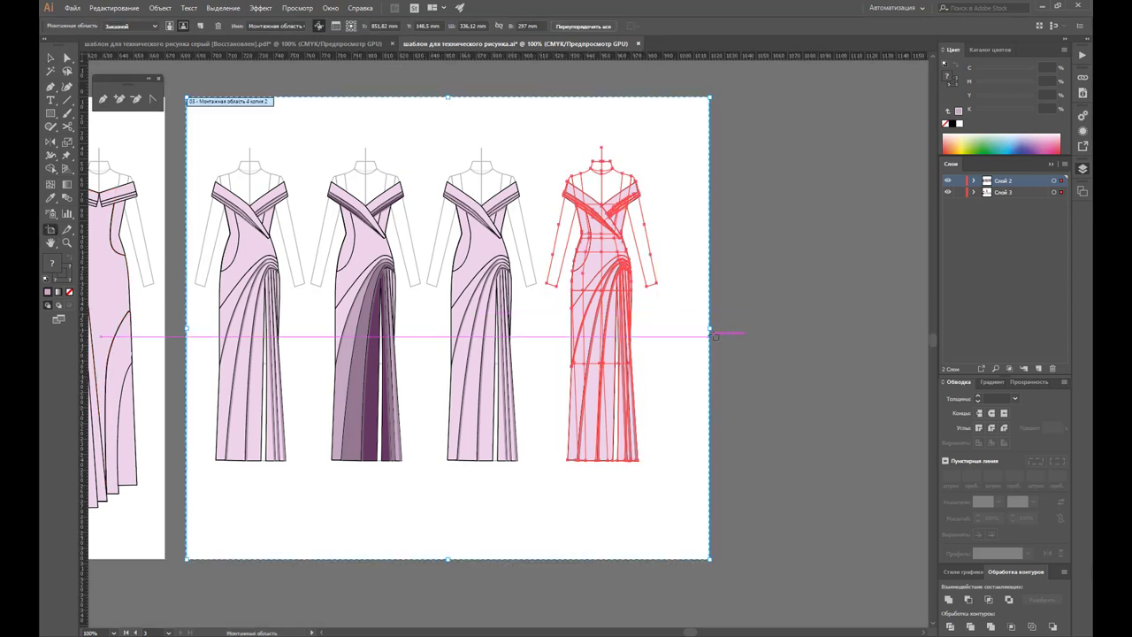
left_click_drag(710, 328, 677, 328)
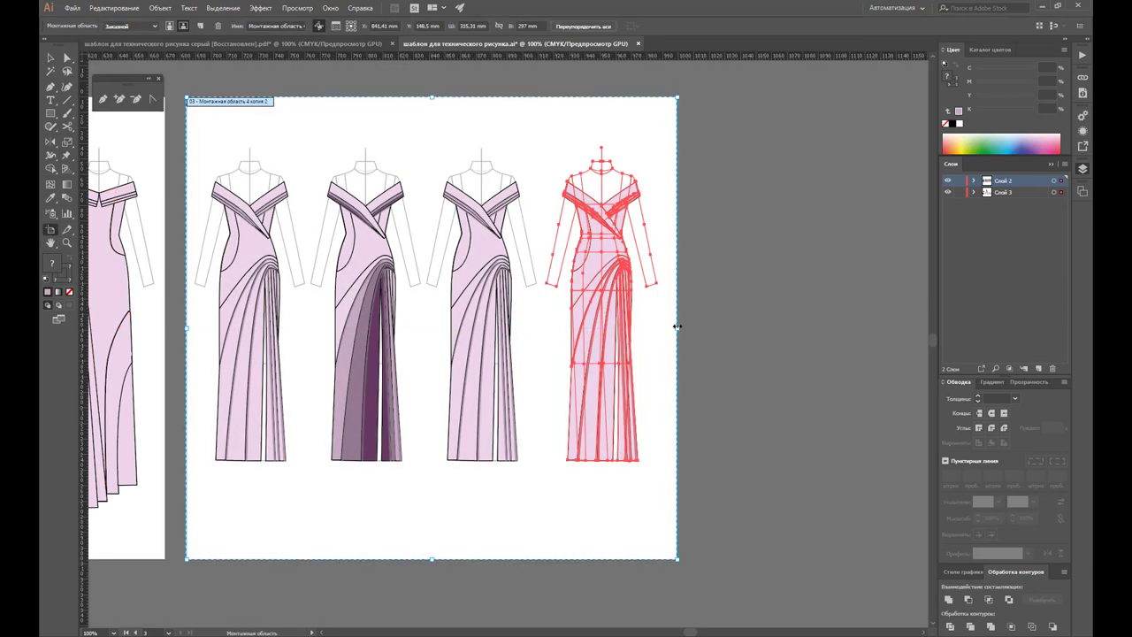
left_click(51, 59)
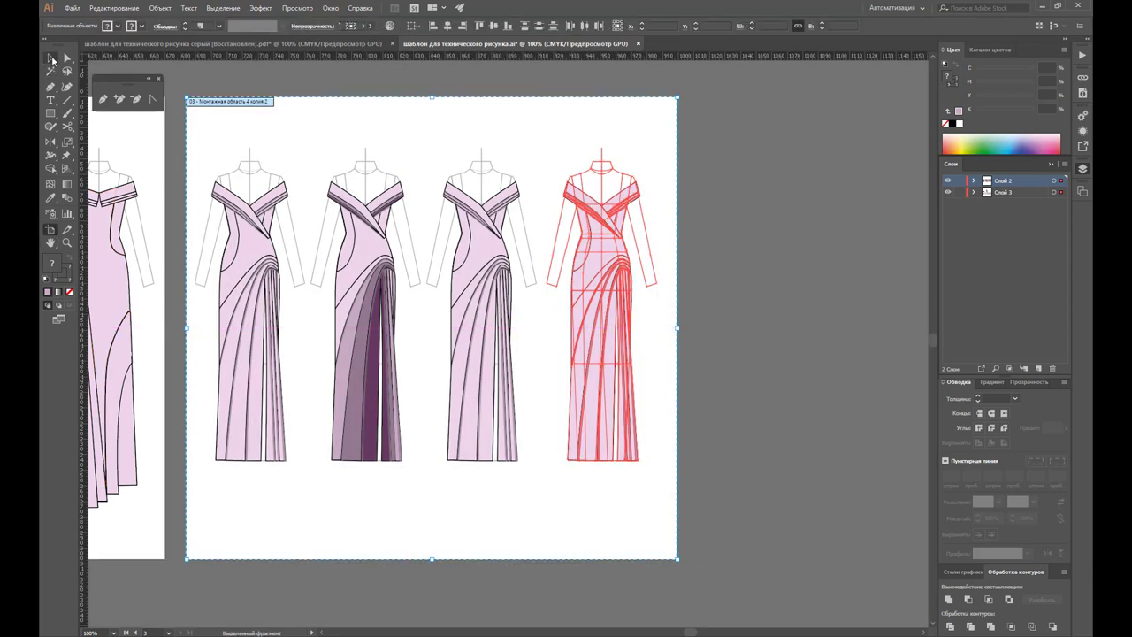
left_click(705, 173)
left_click_drag(427, 130, 541, 492)
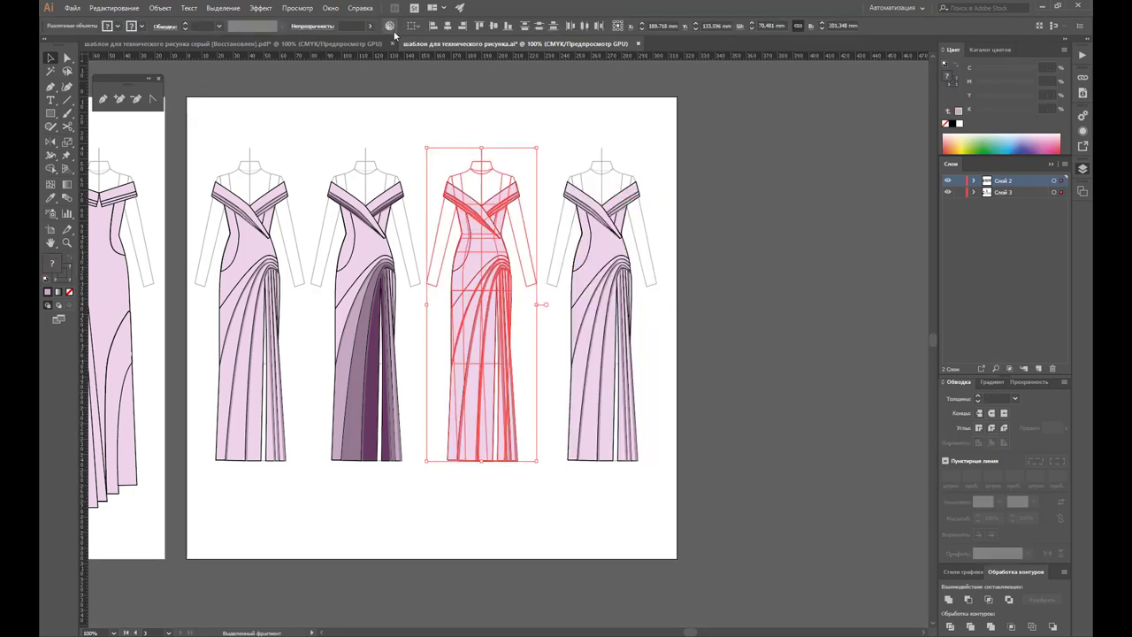
Step: Use Recolor Artwork to shift the gown's pink and purple hues, saturation and brightness to teal
left_click(392, 25)
mouse_move(304, 64)
left_mouse_down()
mouse_move(960, 98)
mouse_move(908, 80)
mouse_move(918, 94)
left_mouse_up()
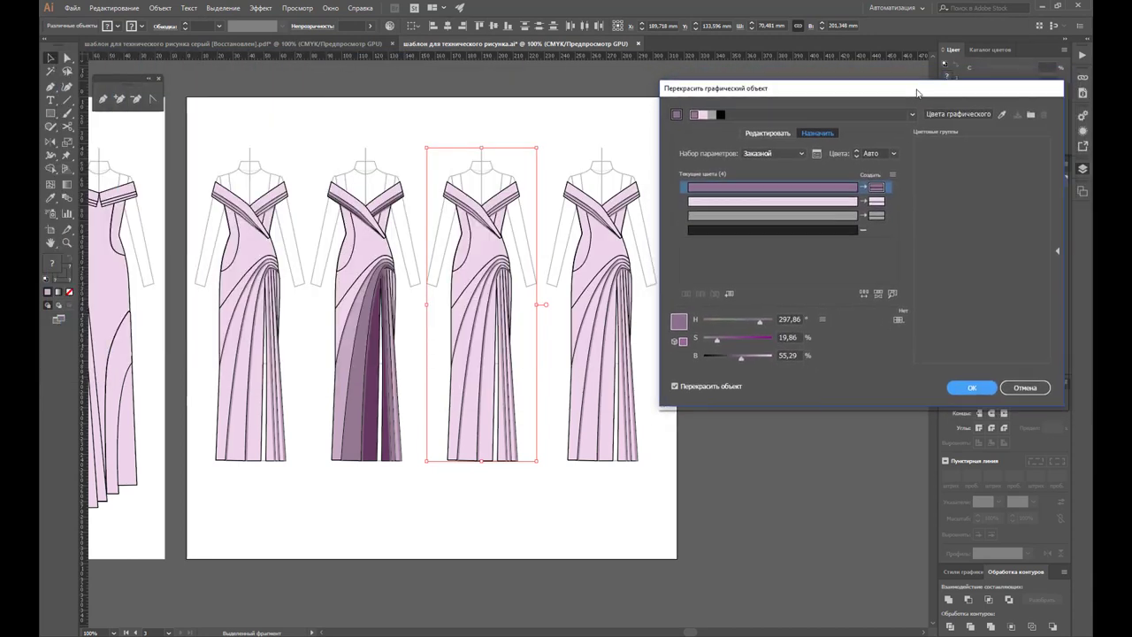
mouse_move(766, 325)
left_mouse_down()
mouse_move(735, 326)
mouse_move(736, 342)
left_mouse_up()
left_click(684, 202)
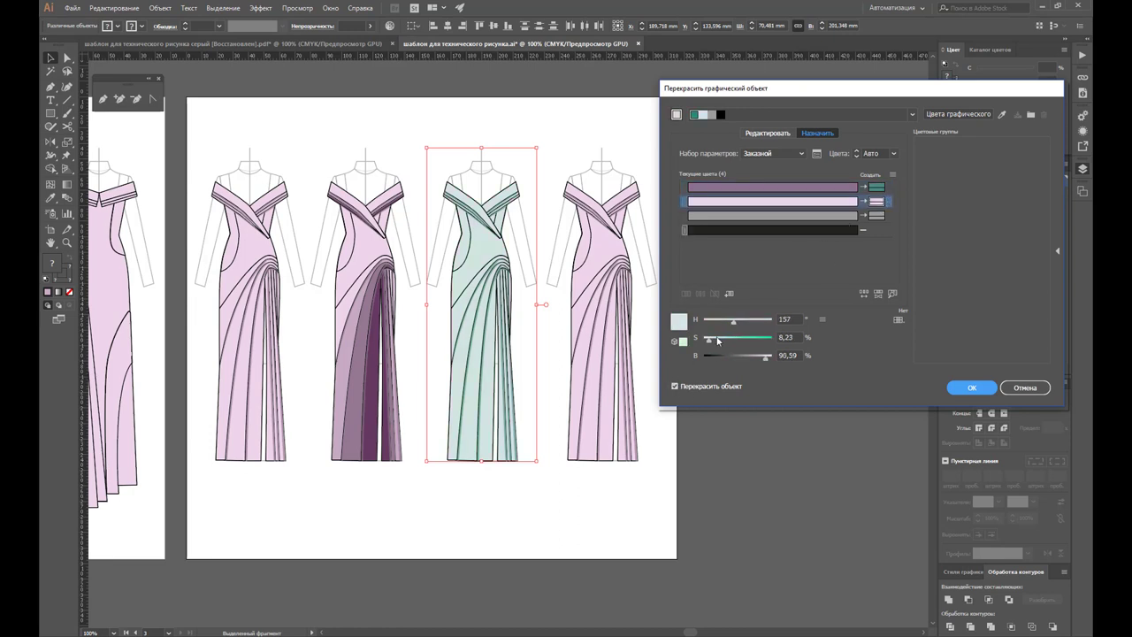
mouse_move(718, 339)
left_mouse_down()
mouse_move(734, 345)
mouse_move(718, 346)
left_mouse_up()
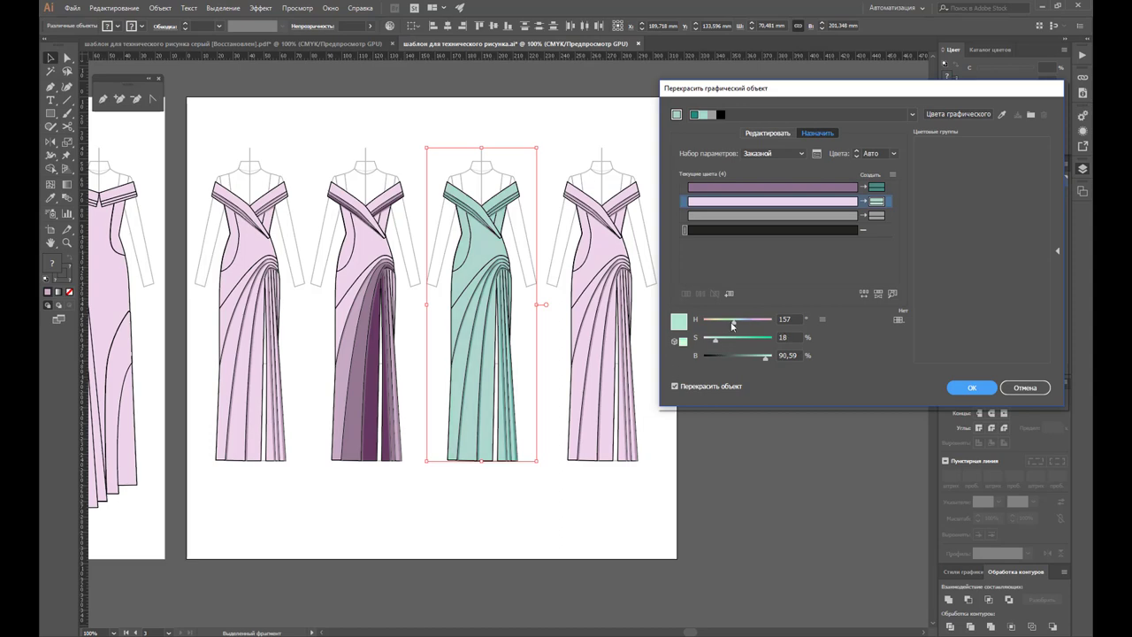
left_click(876, 187)
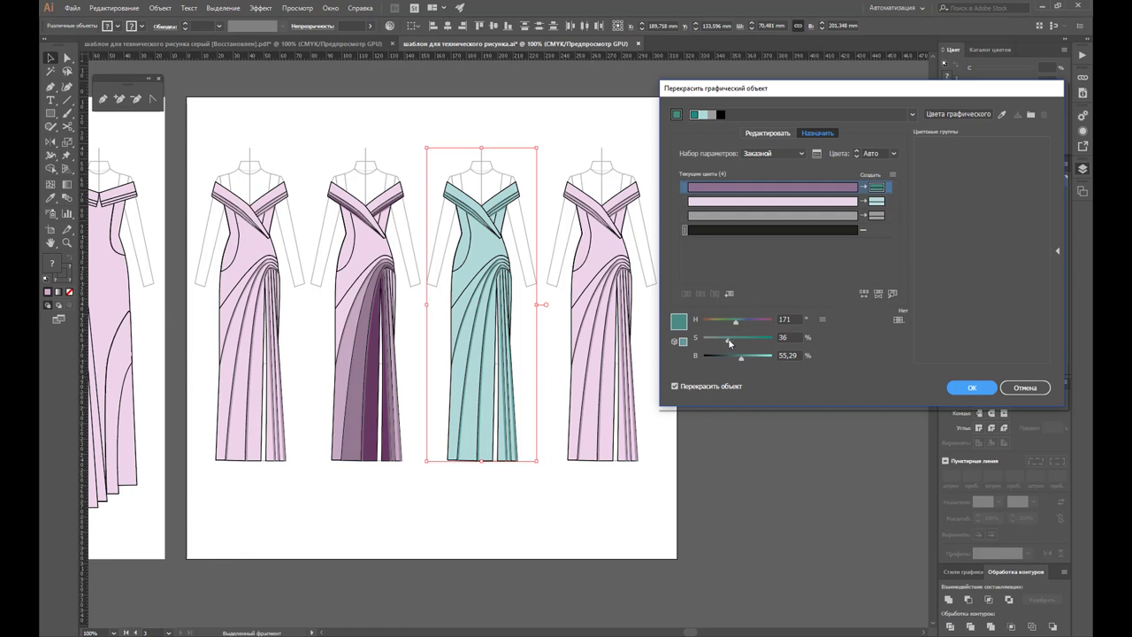
left_click_drag(742, 359, 739, 363)
left_click(973, 388)
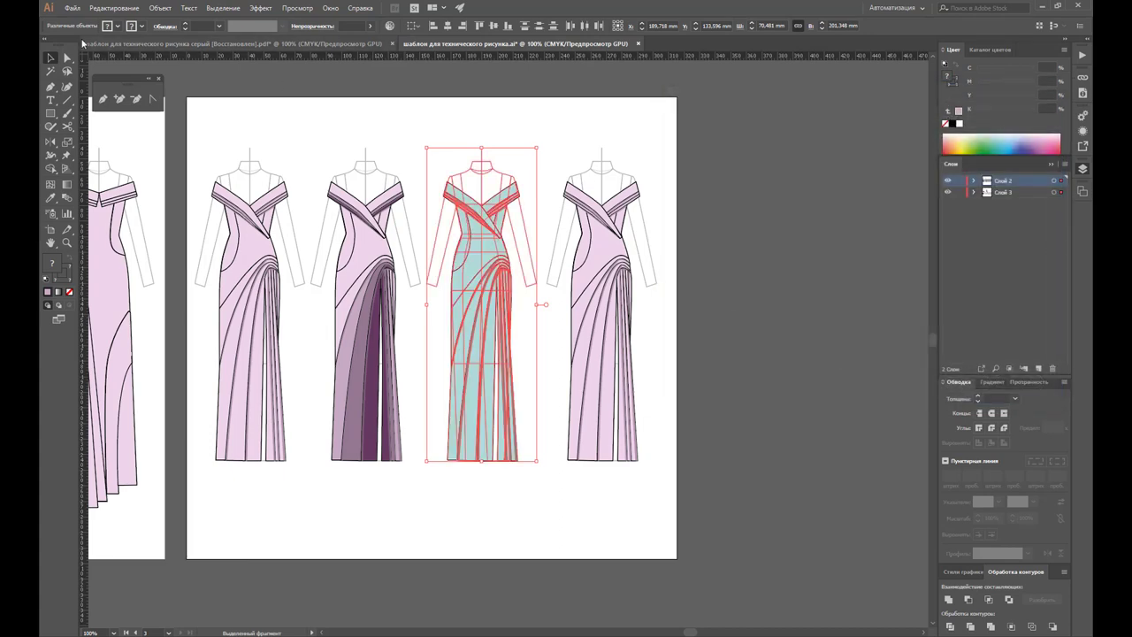
left_click(666, 182)
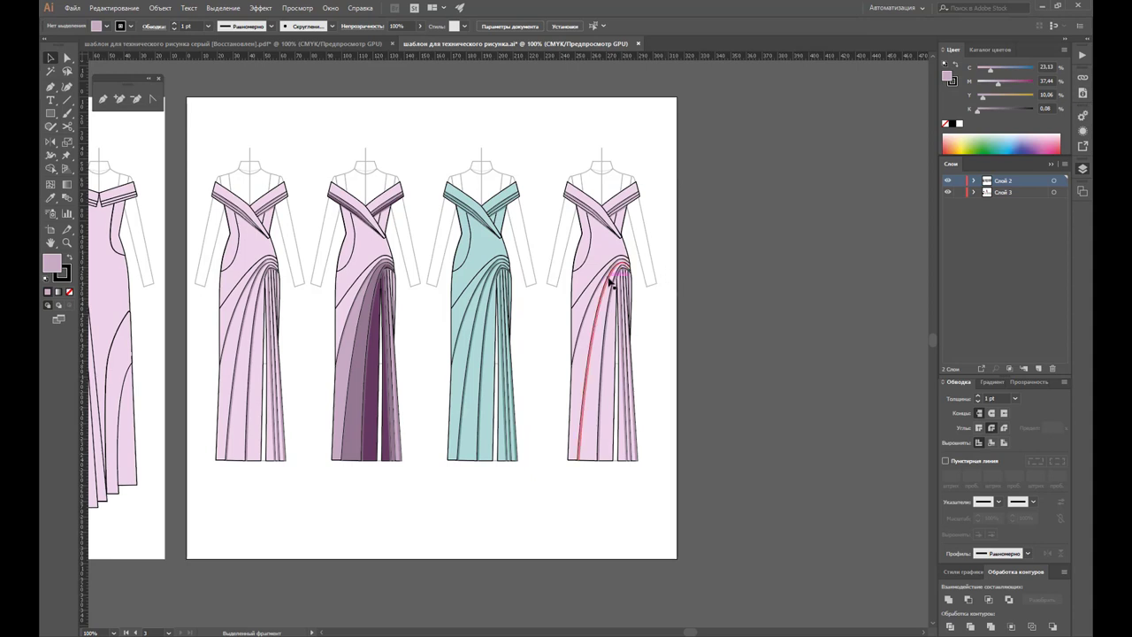
Step: Load the Природа_листва pattern library and move and enlarge it beside the gowns
left_click(1053, 165)
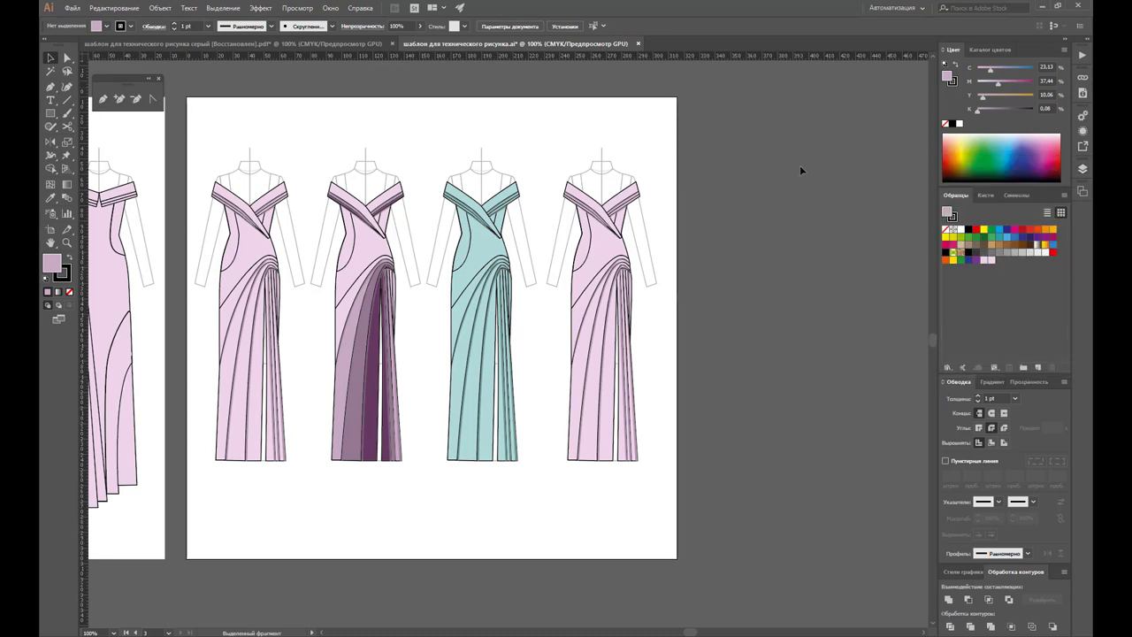
left_click(332, 8)
mouse_move(371, 531)
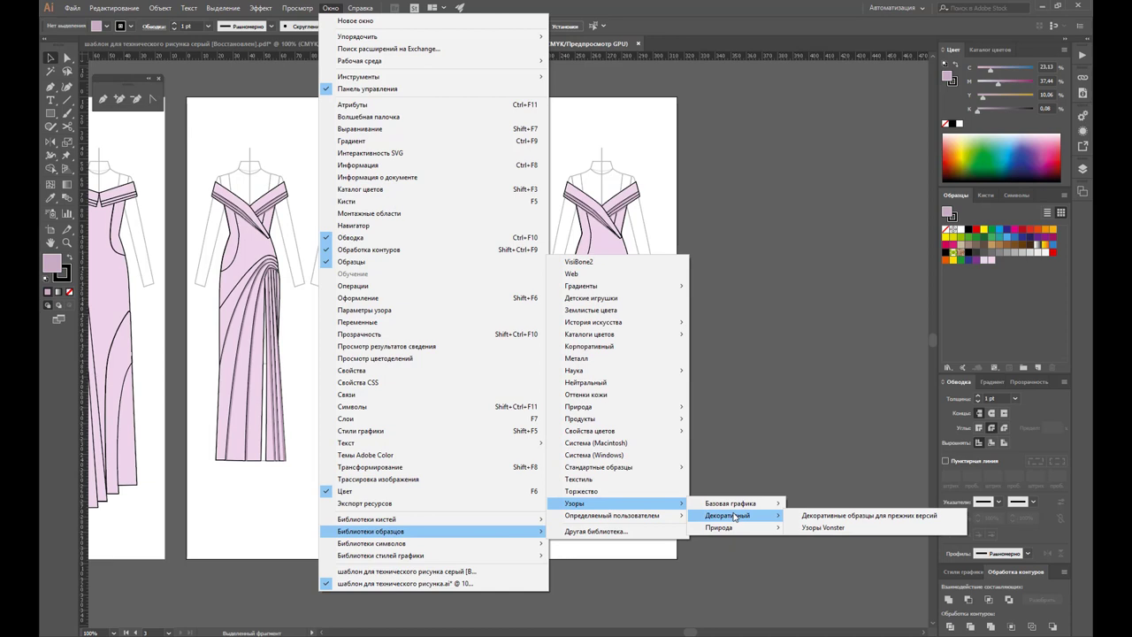
mouse_move(719, 527)
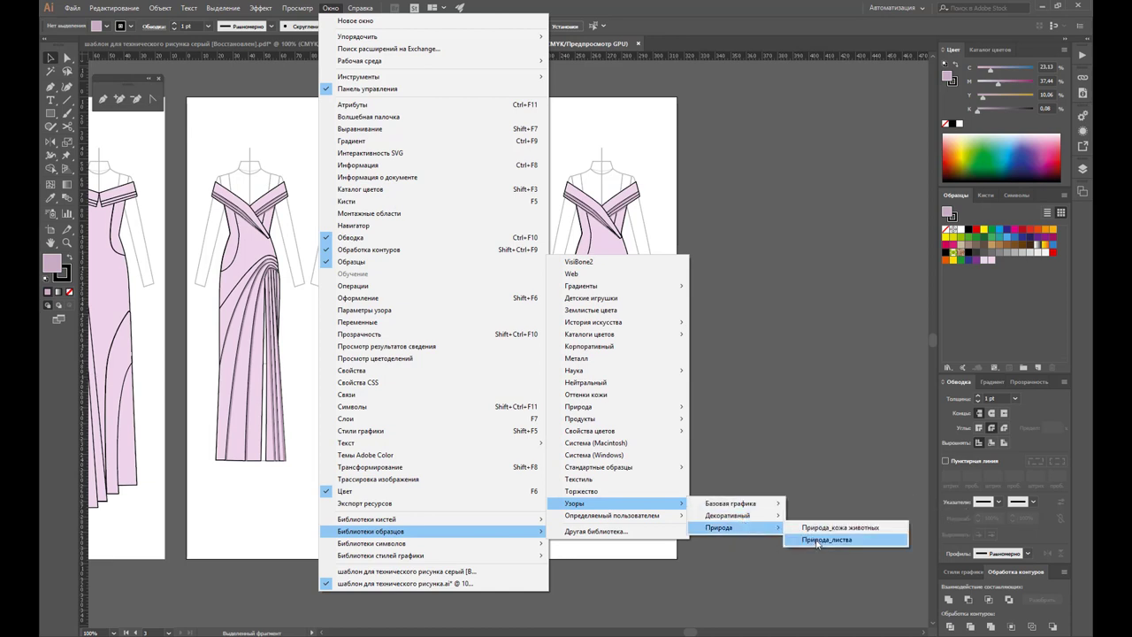
left_click(809, 539)
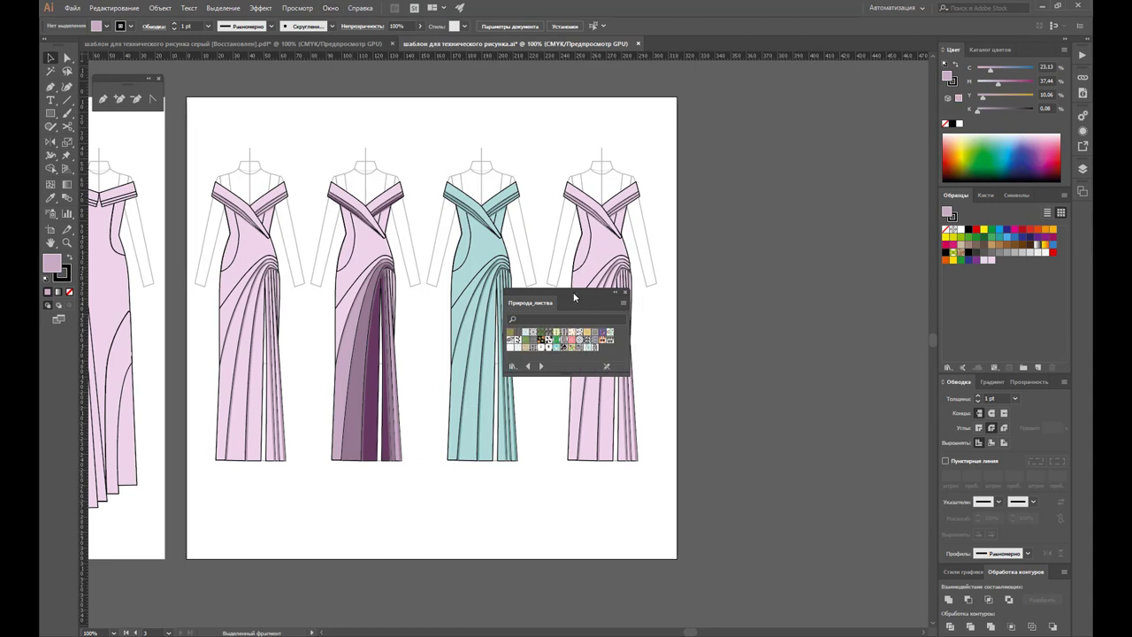
left_click_drag(575, 297, 804, 180)
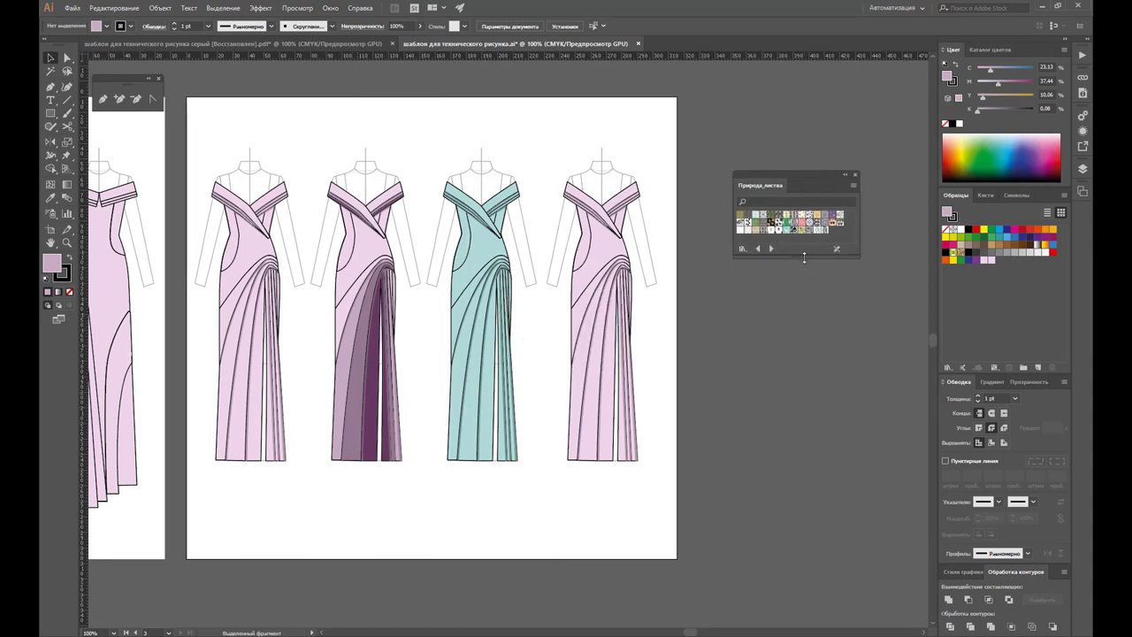
left_click_drag(804, 257, 820, 318)
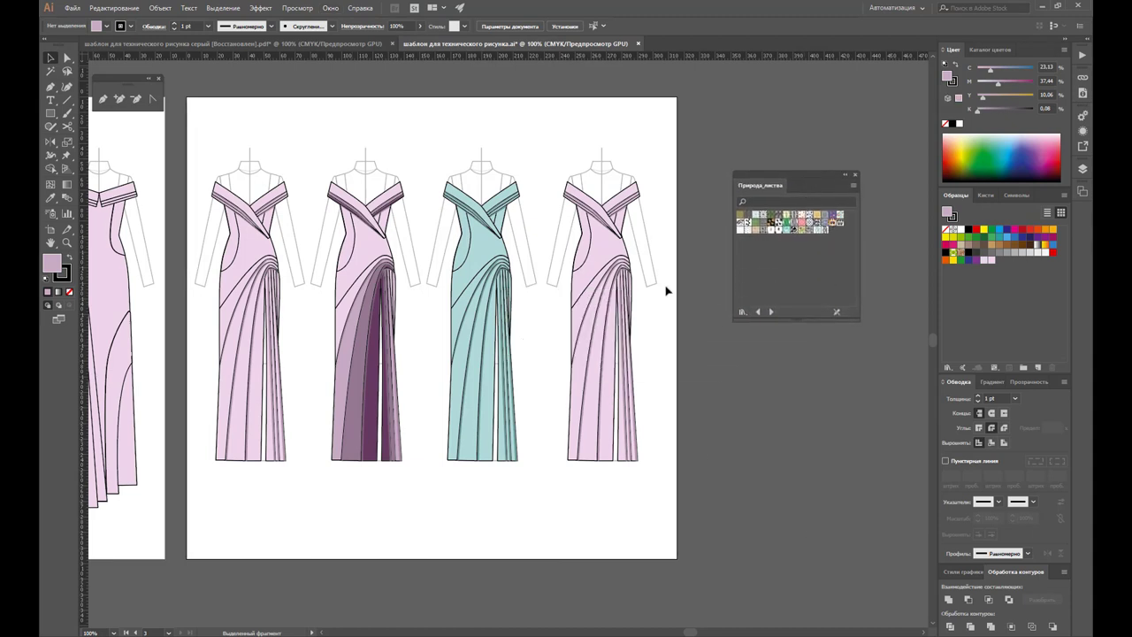
Step: Fill the fourth gown's bodice with the purple floral pattern and zoom in on it
left_click(607, 245)
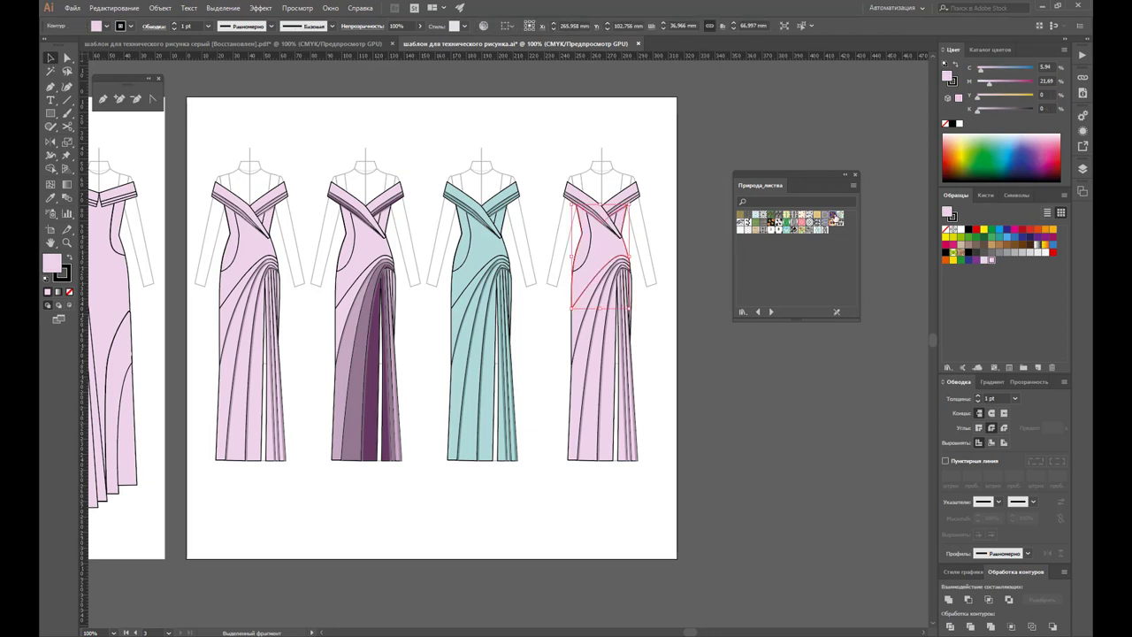
left_click(833, 215)
left_click(840, 218)
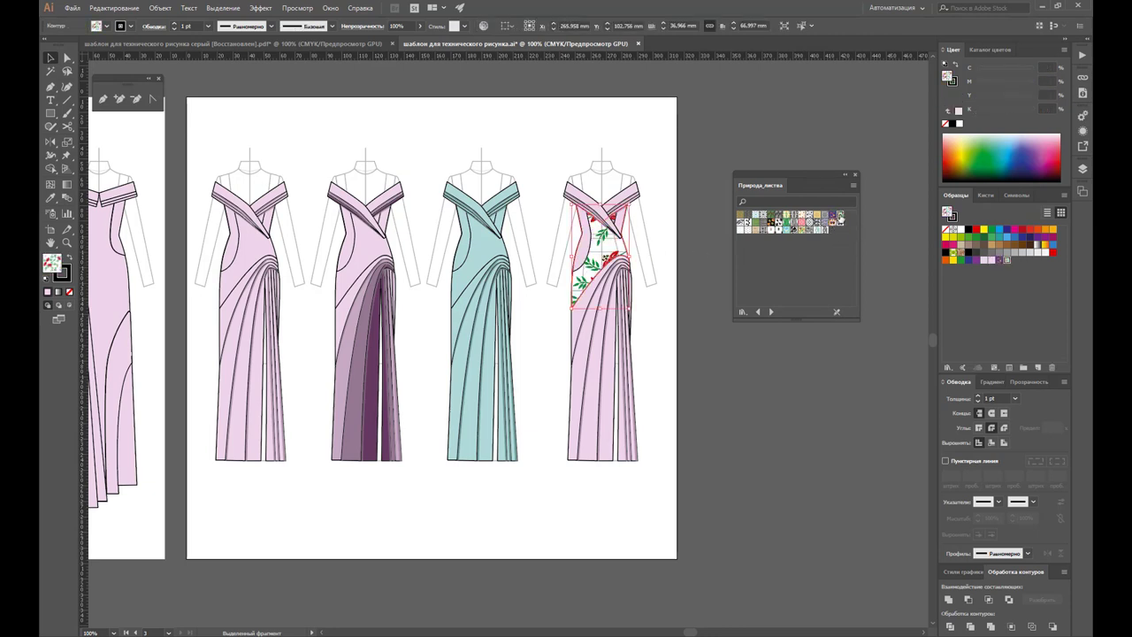
left_click(824, 228)
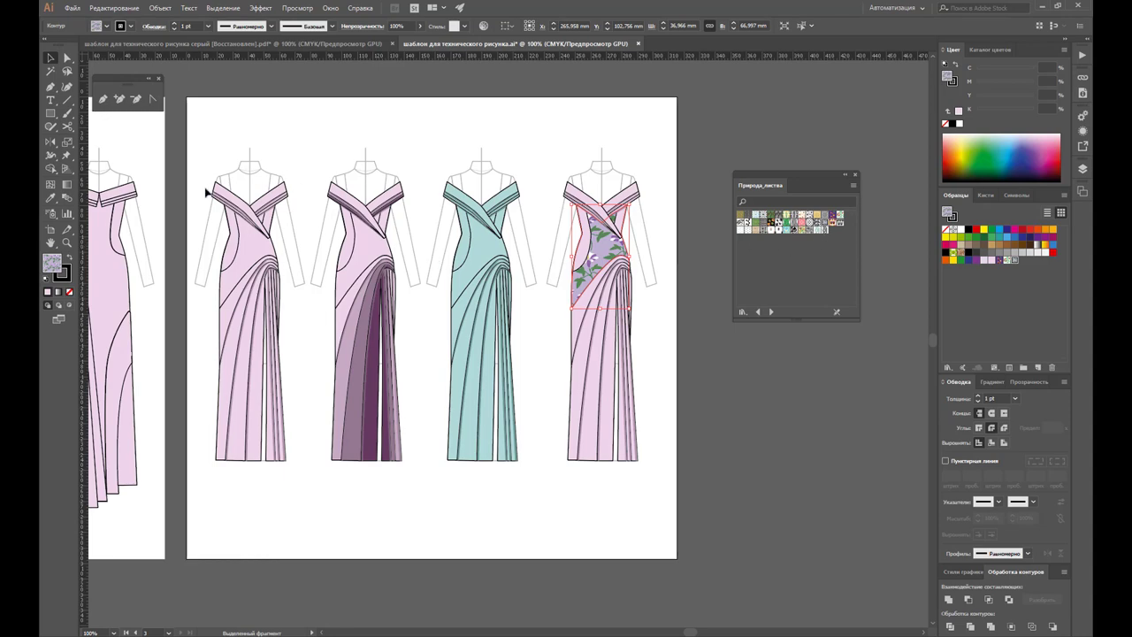
left_click(66, 242)
left_click(617, 260)
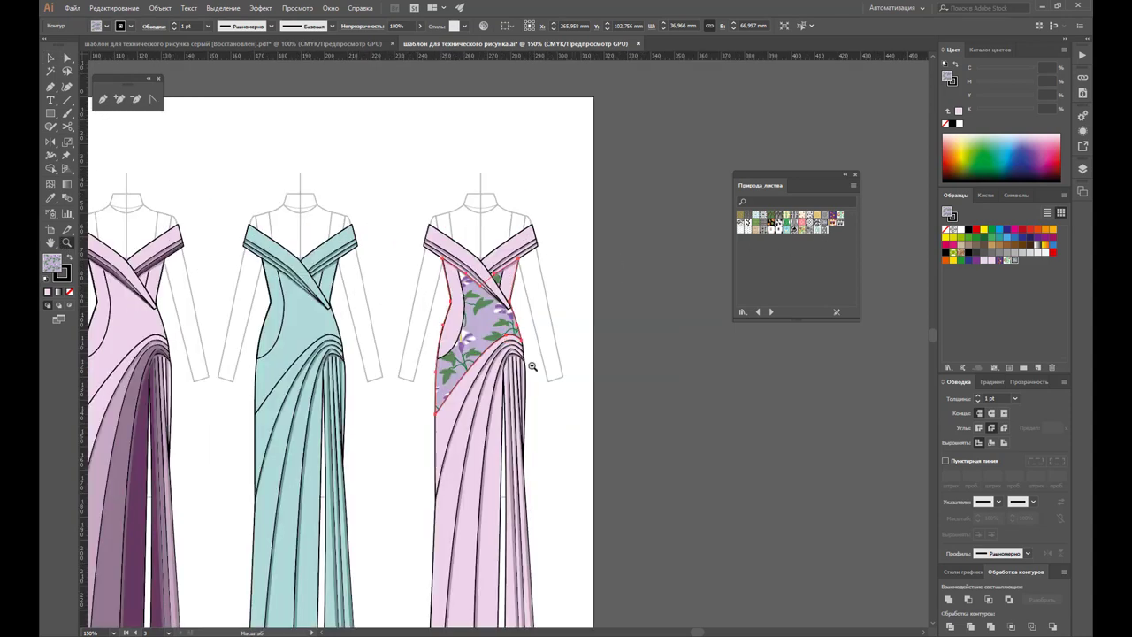
left_click(508, 334)
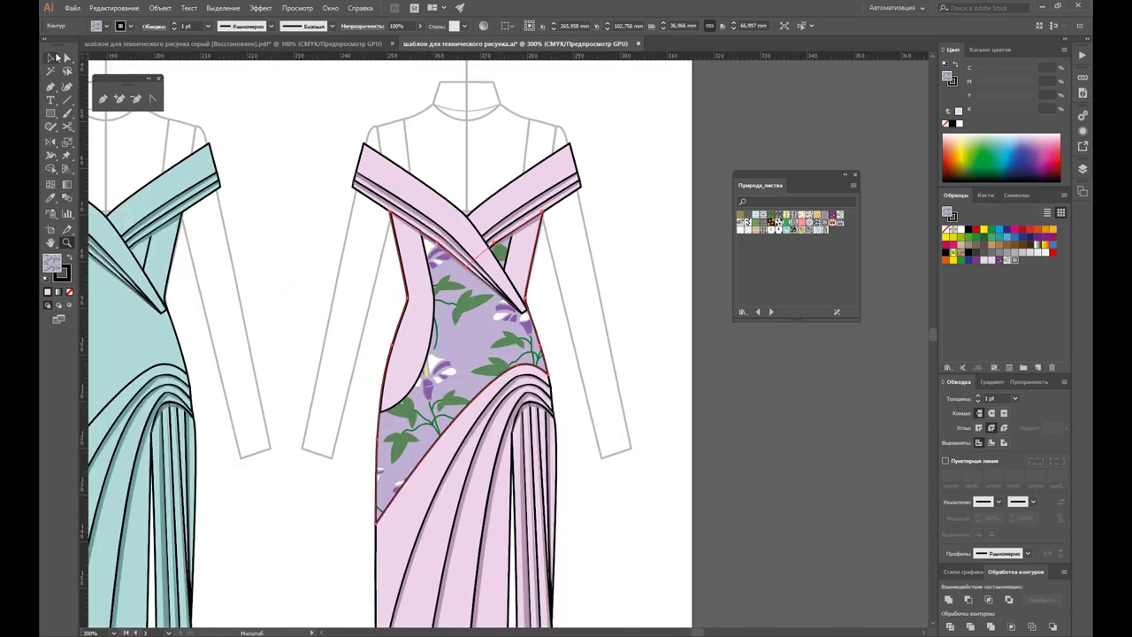
left_click(51, 58)
Step: Apply the purple floral pattern to the side panels, shoulder straps and strap bands
left_click(634, 215)
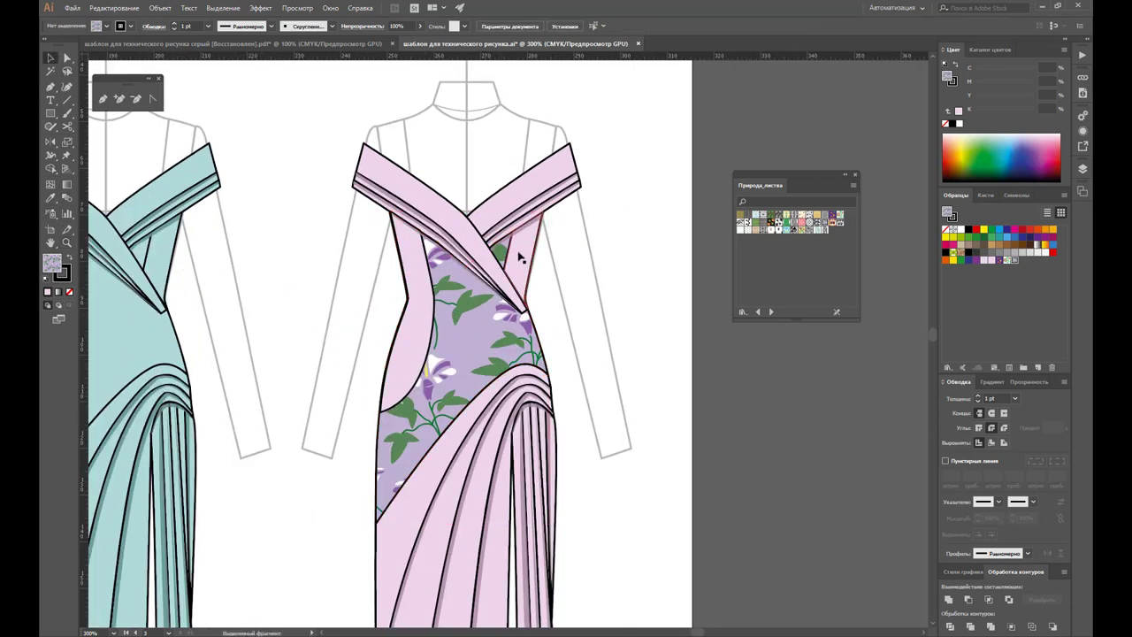
left_click(519, 253)
left_click(416, 271, "shift")
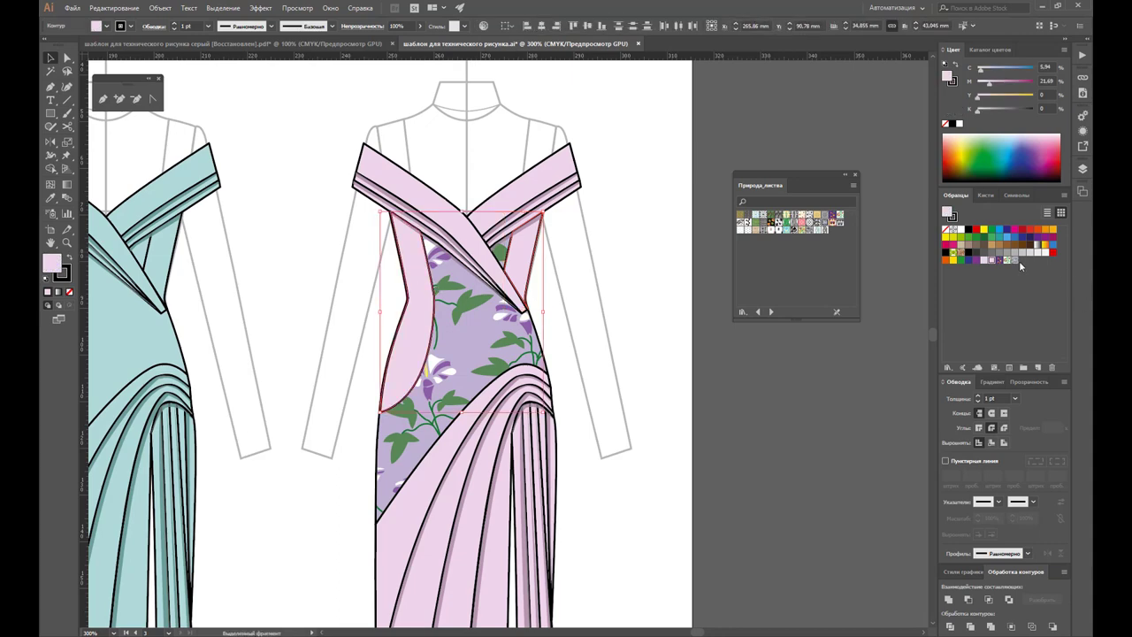
left_click(1009, 260)
left_click(573, 177)
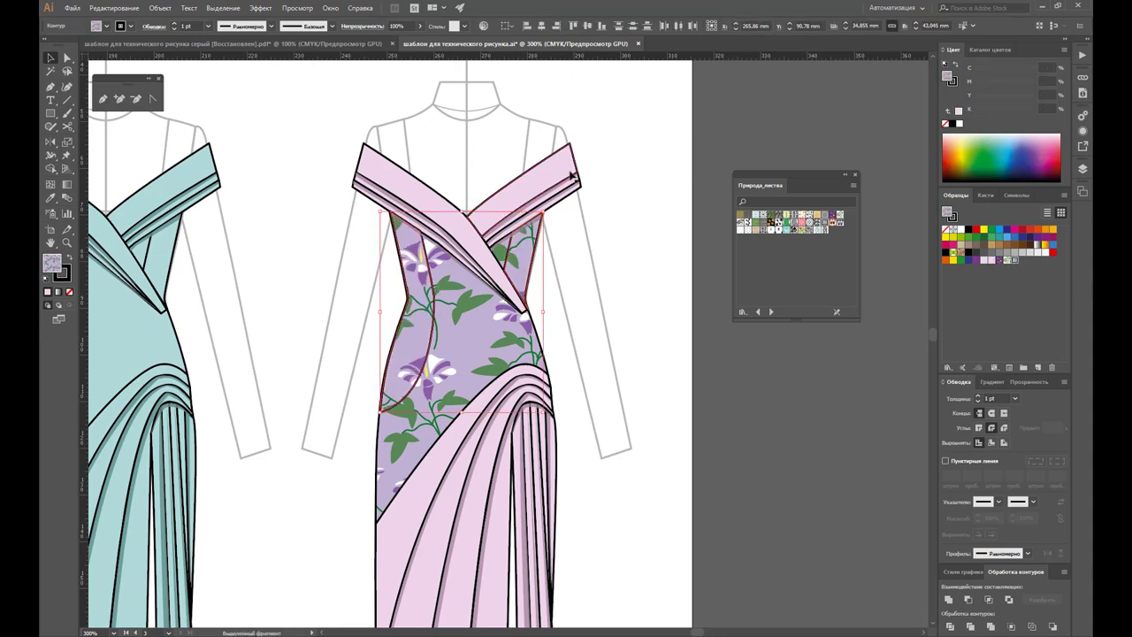
left_click(399, 192, "shift")
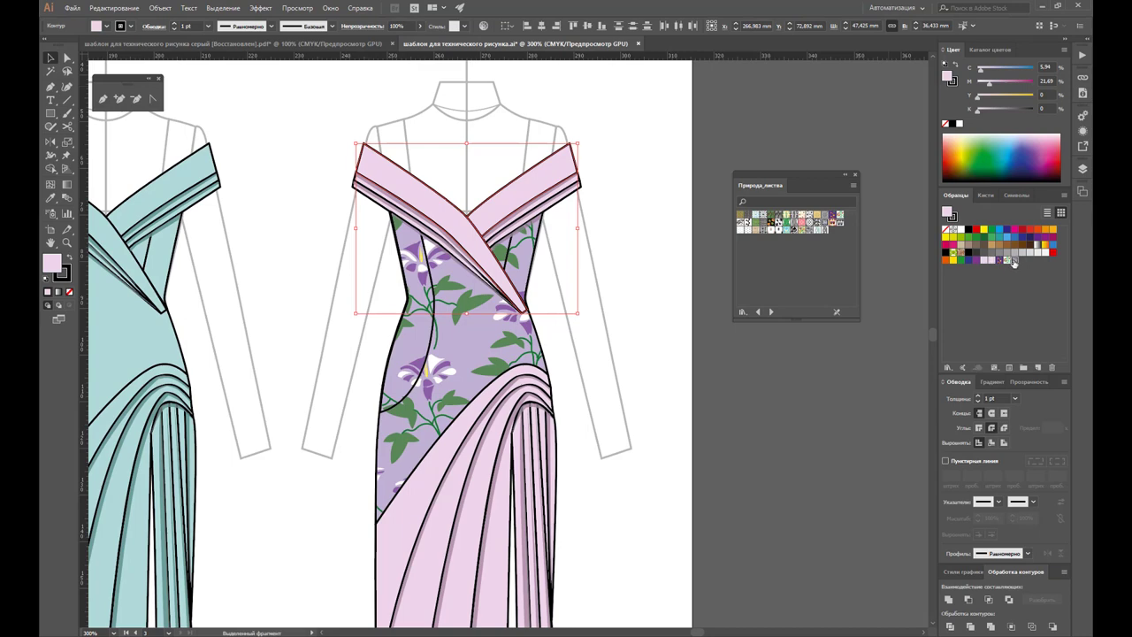
left_click(1013, 261)
left_click(574, 186)
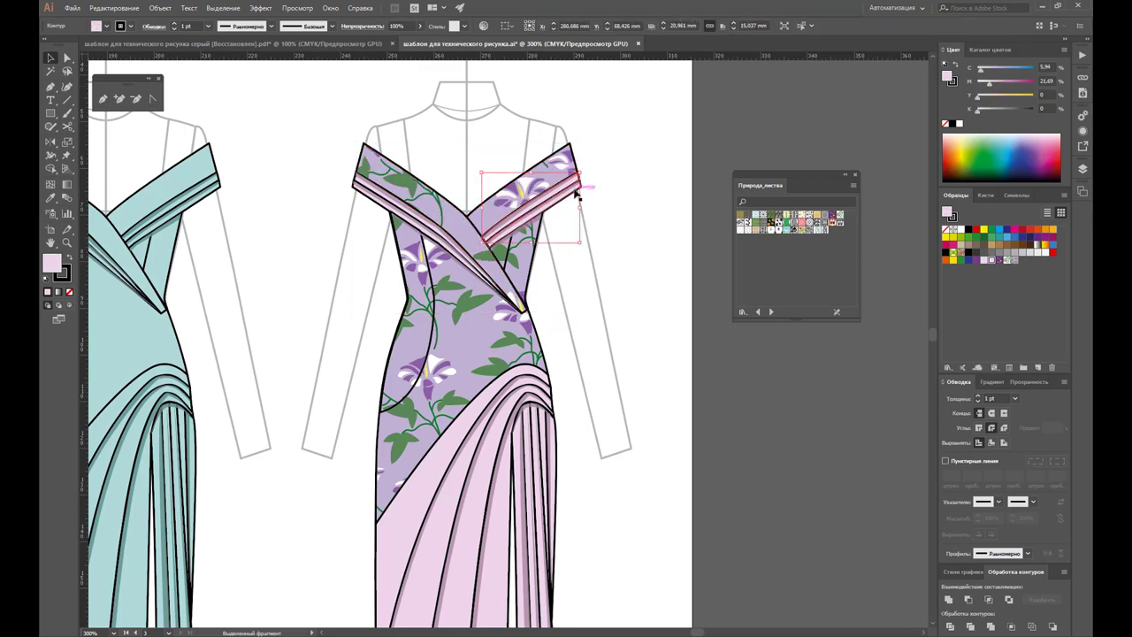
left_click(389, 204, "shift")
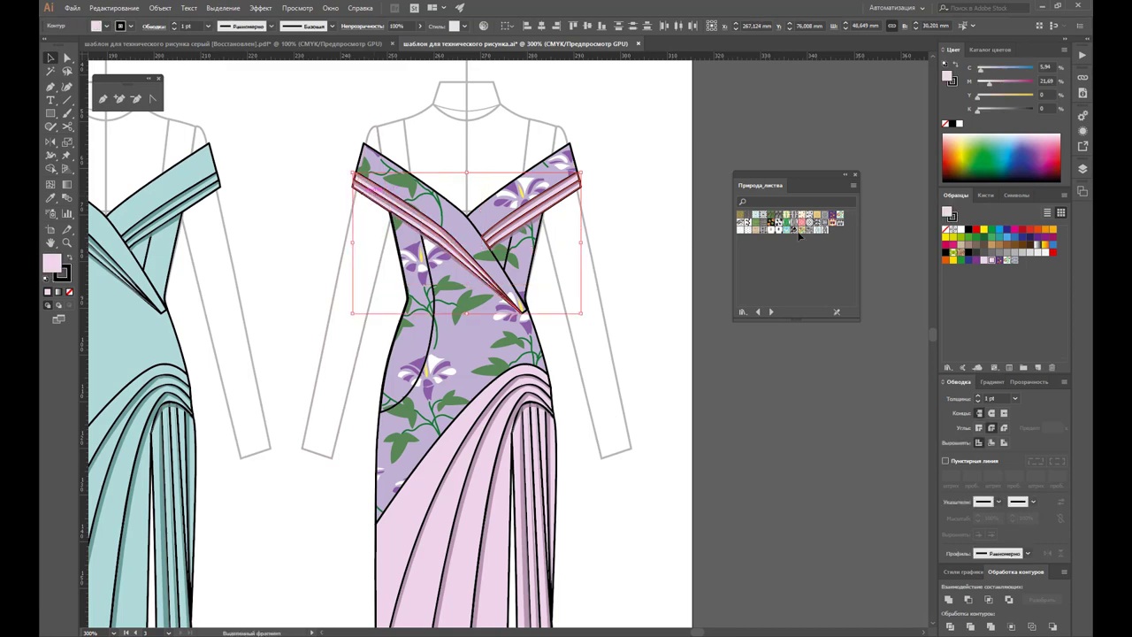
left_click(1018, 258)
Step: Fill the pink skirt drape pieces with the purple floral pattern
scroll(608, 277, "down", 1)
scroll(607, 277, "down", 2)
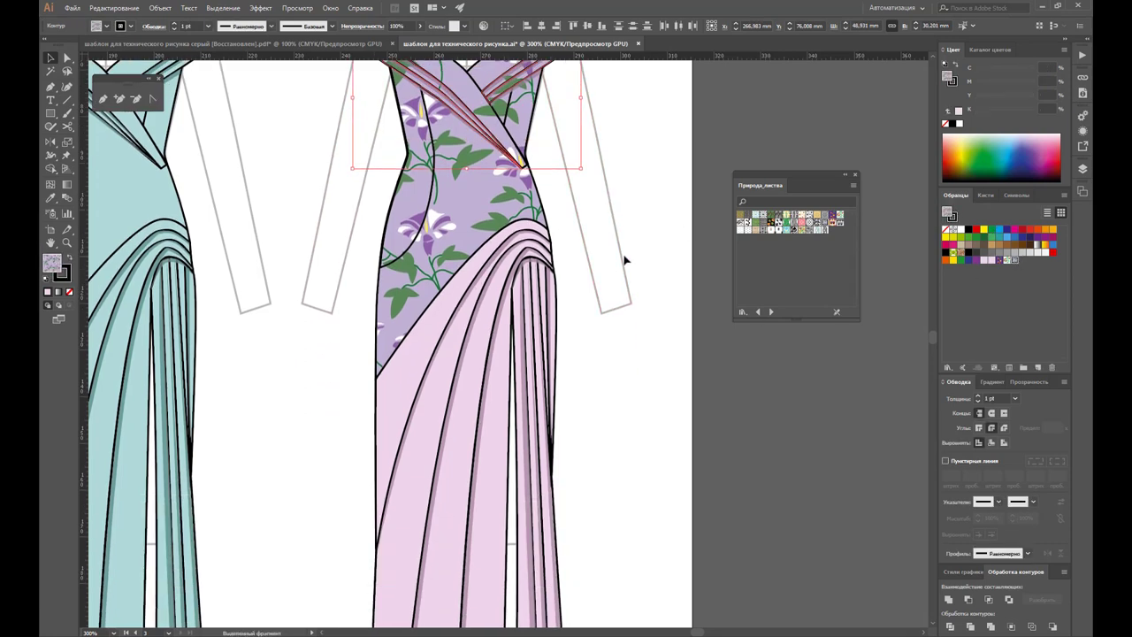
scroll(624, 256, "down", 1)
scroll(634, 286, "down", 1)
scroll(643, 282, "up", 1)
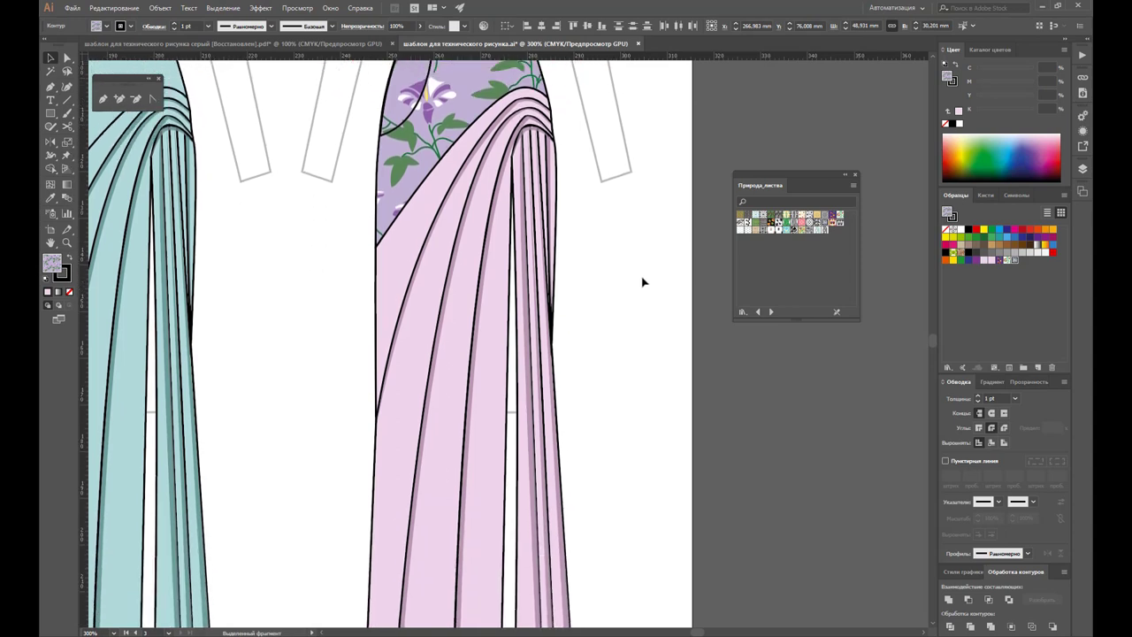
scroll(642, 281, "up", 1)
left_click(399, 277)
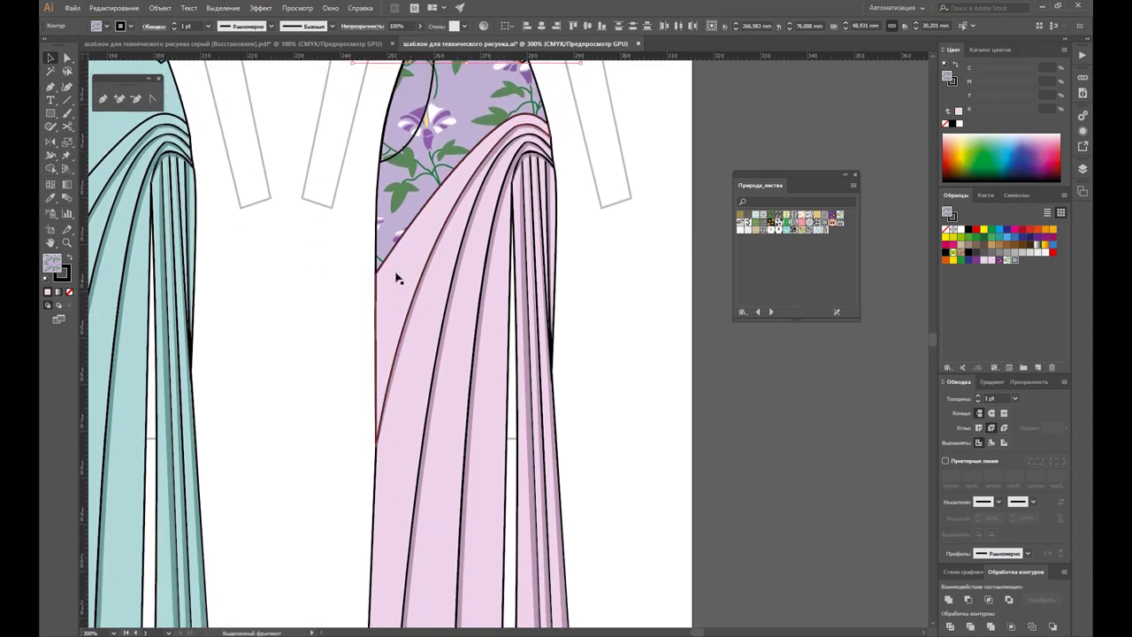
left_click(457, 332, "shift")
left_click(553, 345, "shift")
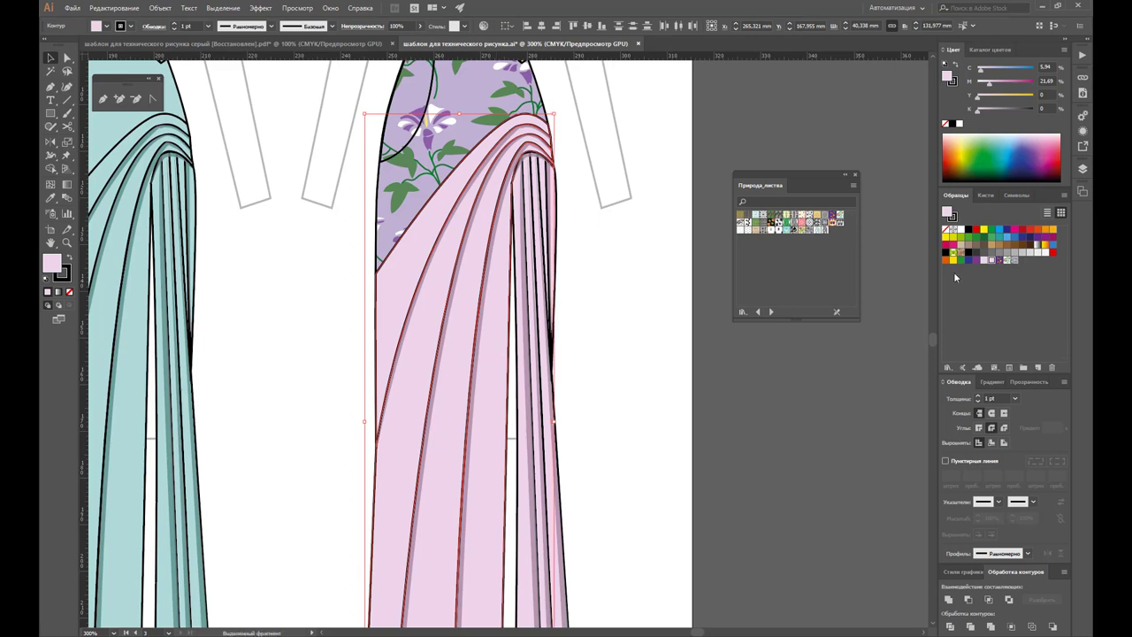
left_click(1014, 261)
left_click(677, 341)
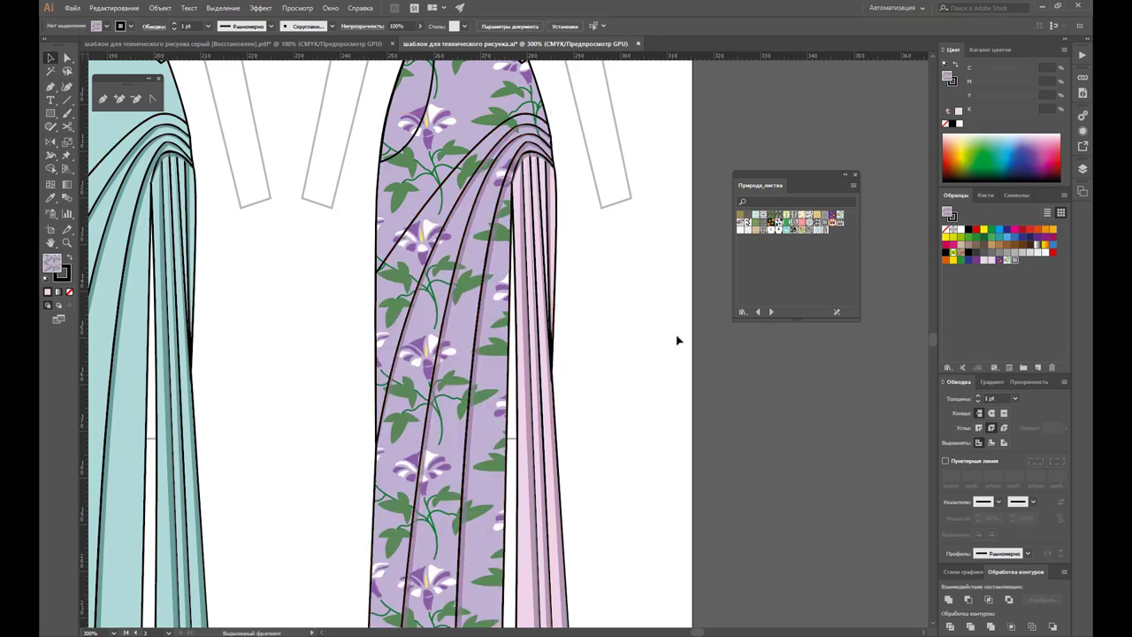
Step: Fill the narrow pink pleat strips with the purple floral pattern
left_click(526, 418)
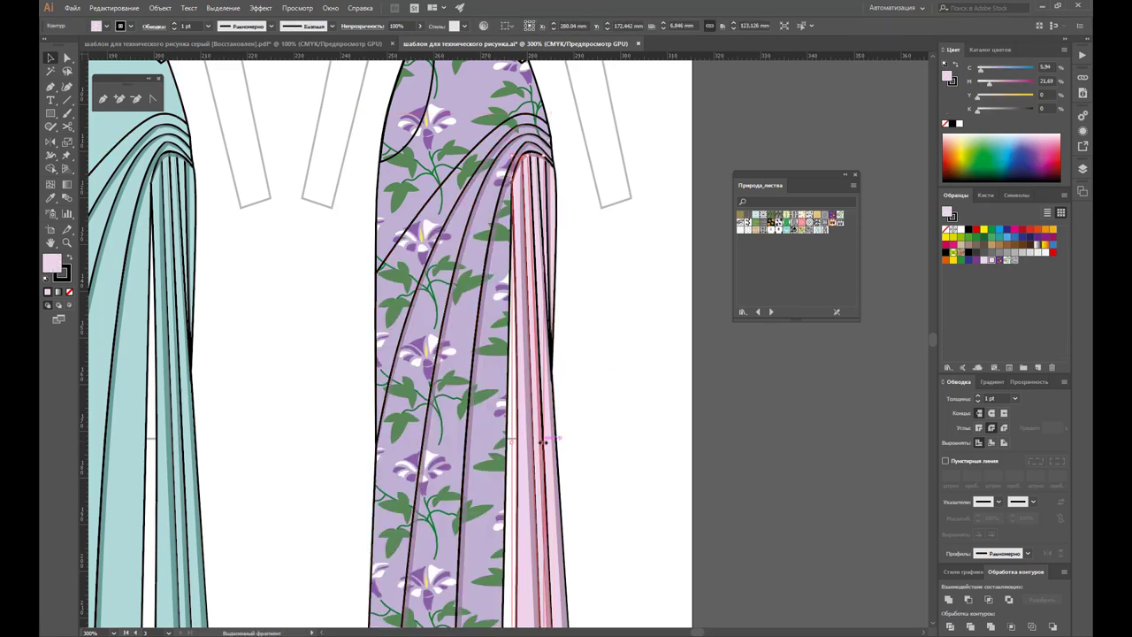
left_click(539, 445, "shift")
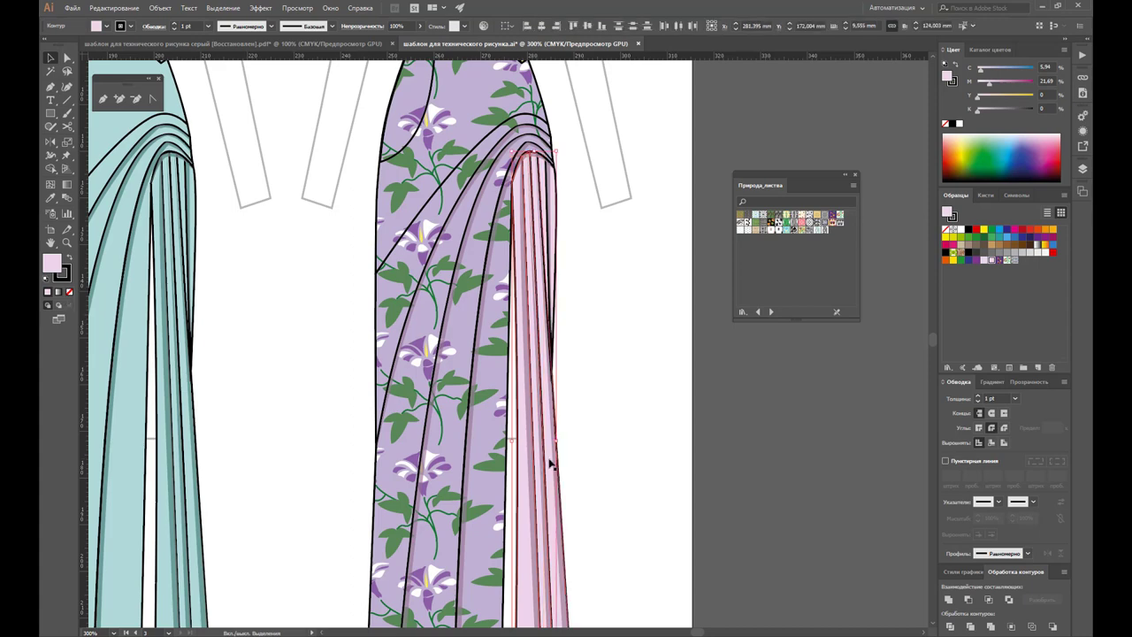
left_click(550, 444, "shift")
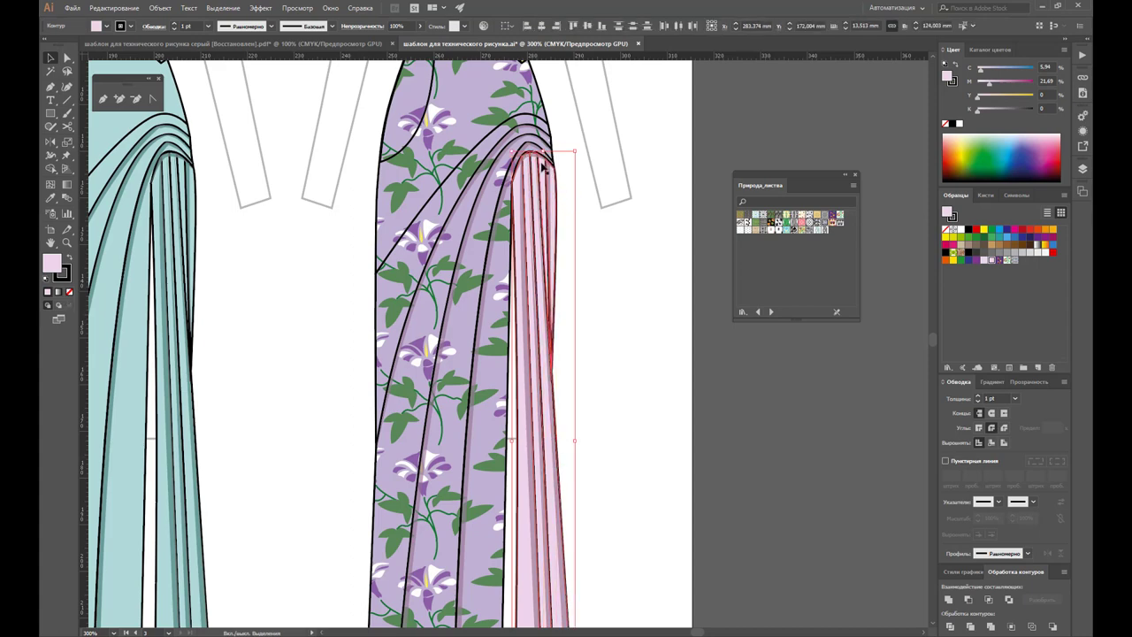
left_click(1012, 261)
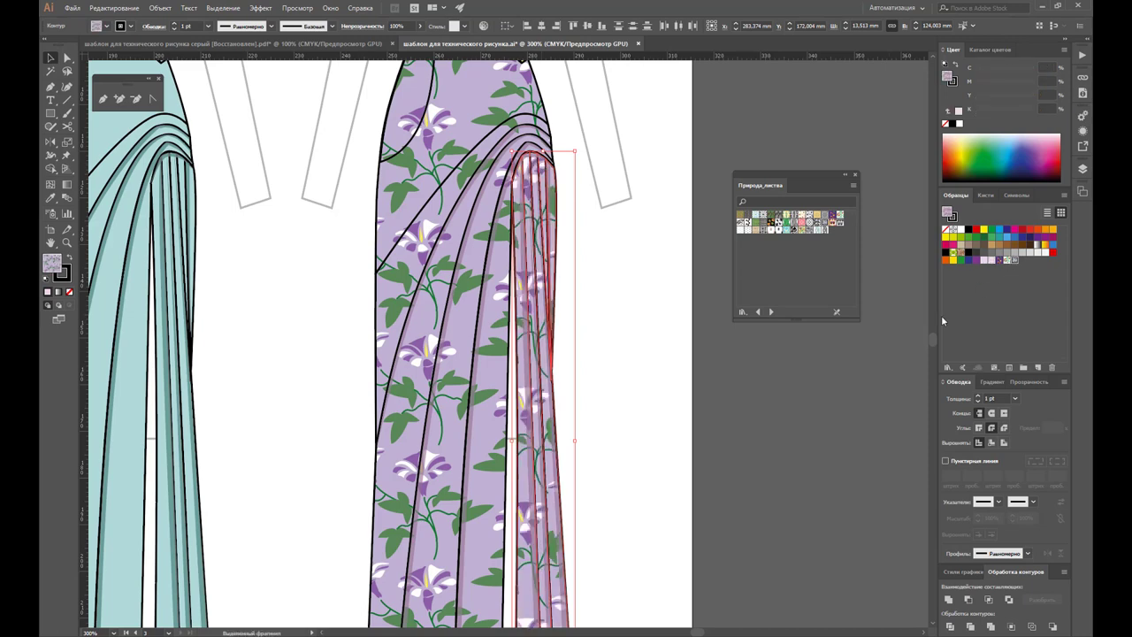
left_click(803, 413)
scroll(634, 372, "down", 1)
scroll(627, 372, "down", 1)
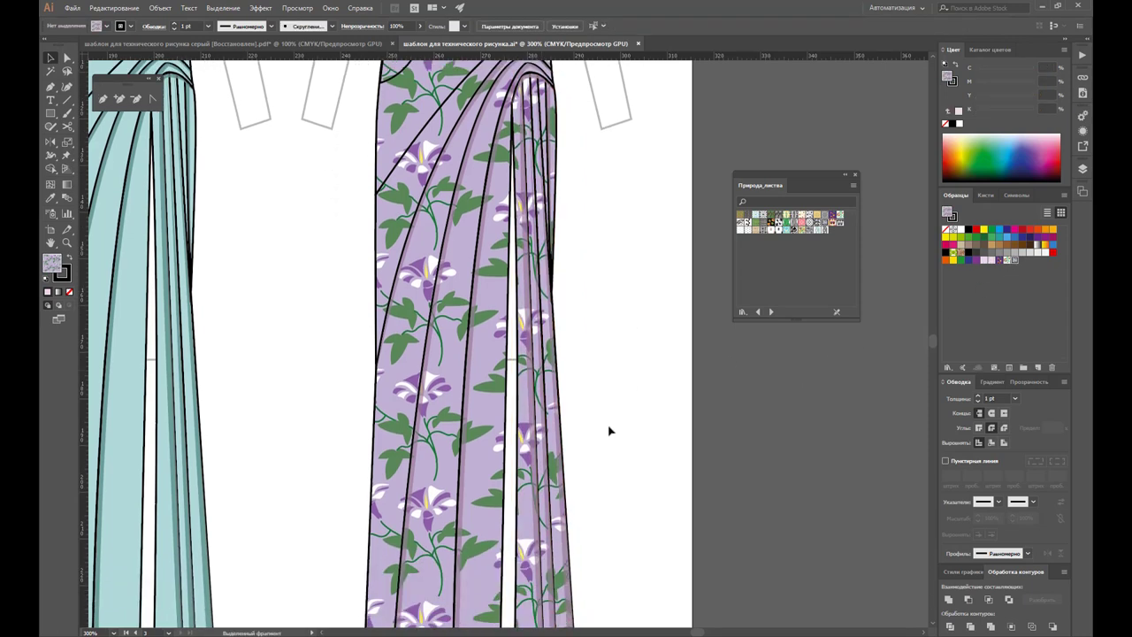
left_click(492, 328, "alt")
Step: Zoom out to view all four gowns across both artboards
left_click(430, 271, "alt")
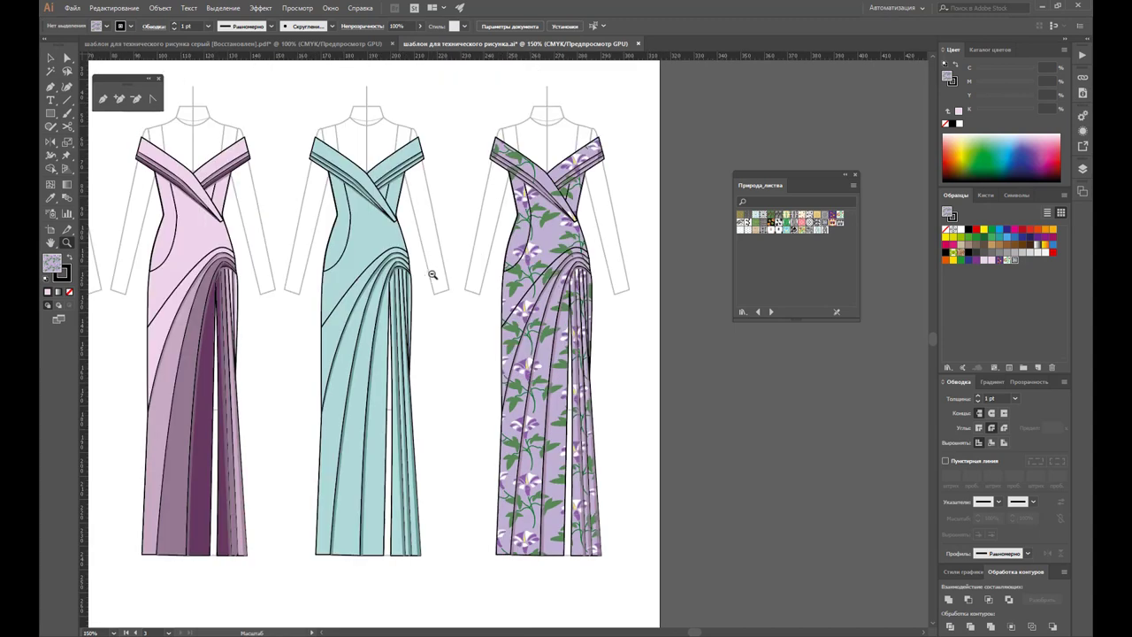
left_click(440, 291, "alt")
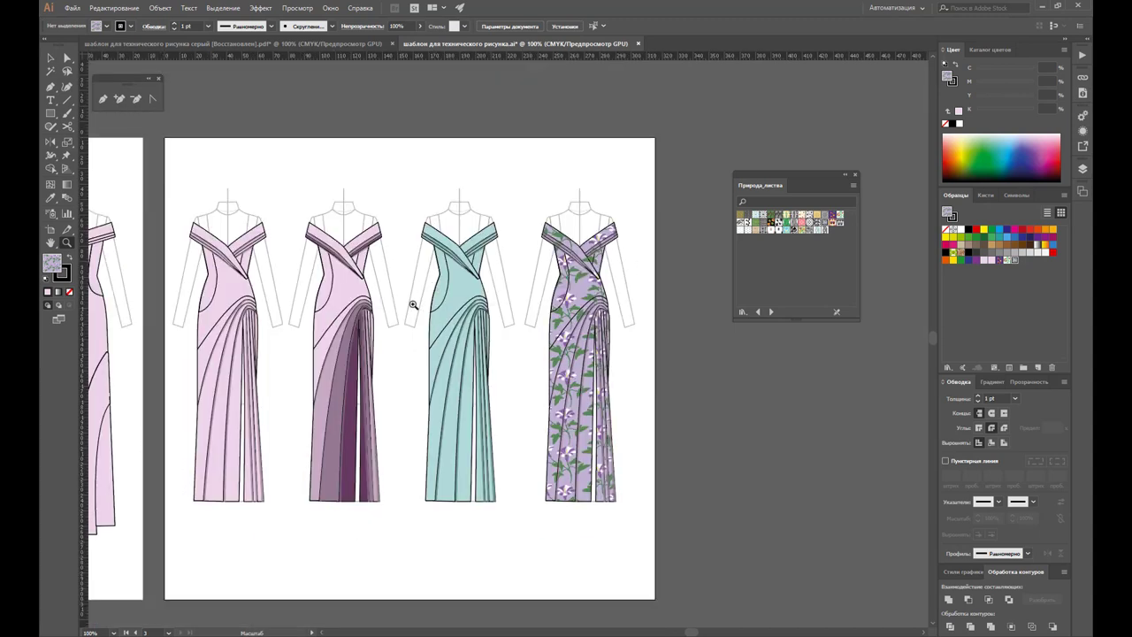
left_click(412, 306, "alt")
scroll(464, 347, "down", 1)
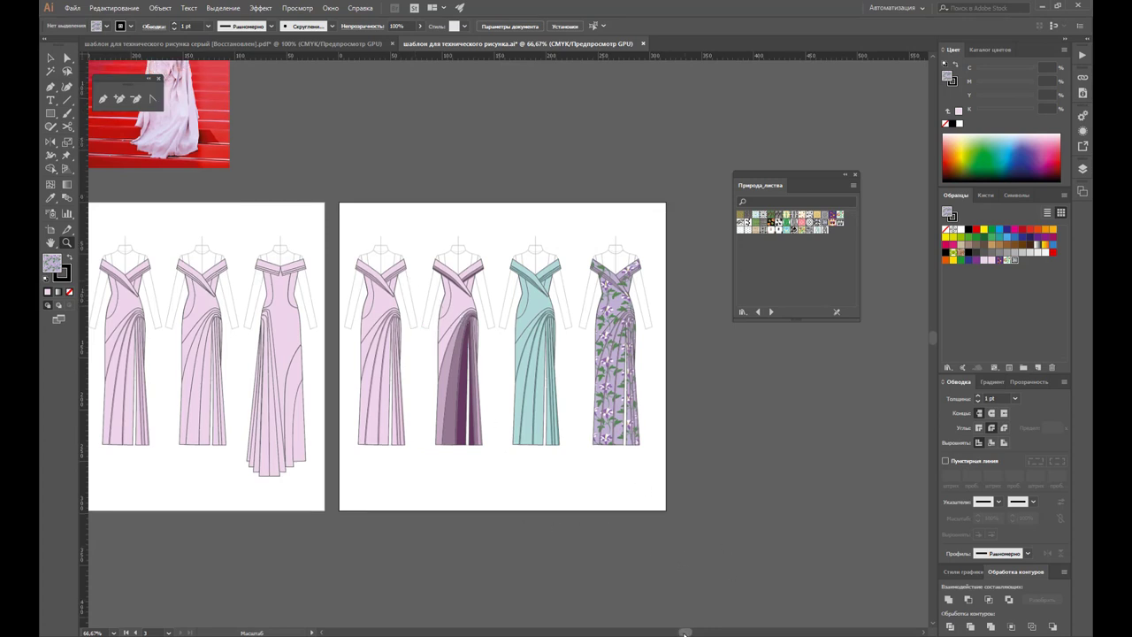
left_click_drag(684, 634, 683, 633)
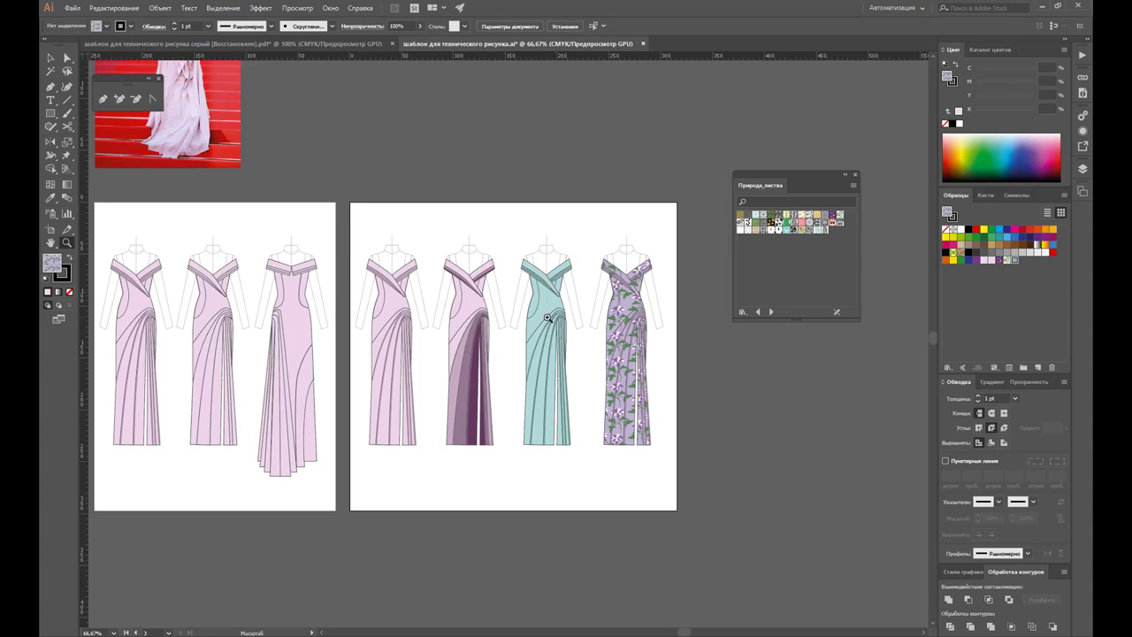
Step: Zoom in on the floral gown and close the Природа_листва library panel
left_click(625, 320)
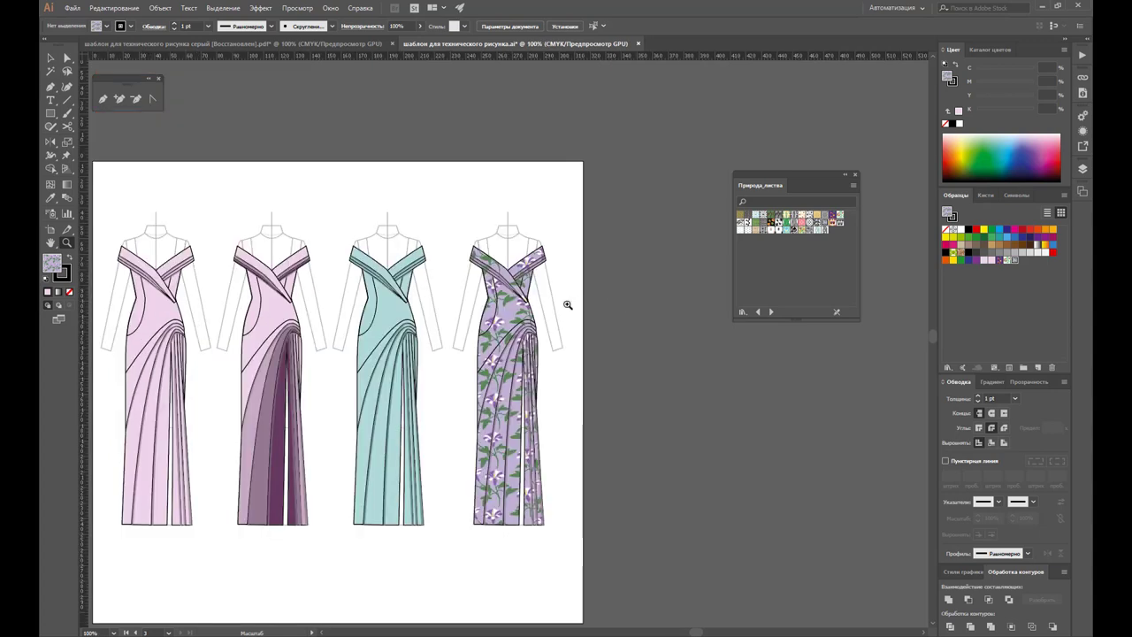
left_click(488, 316)
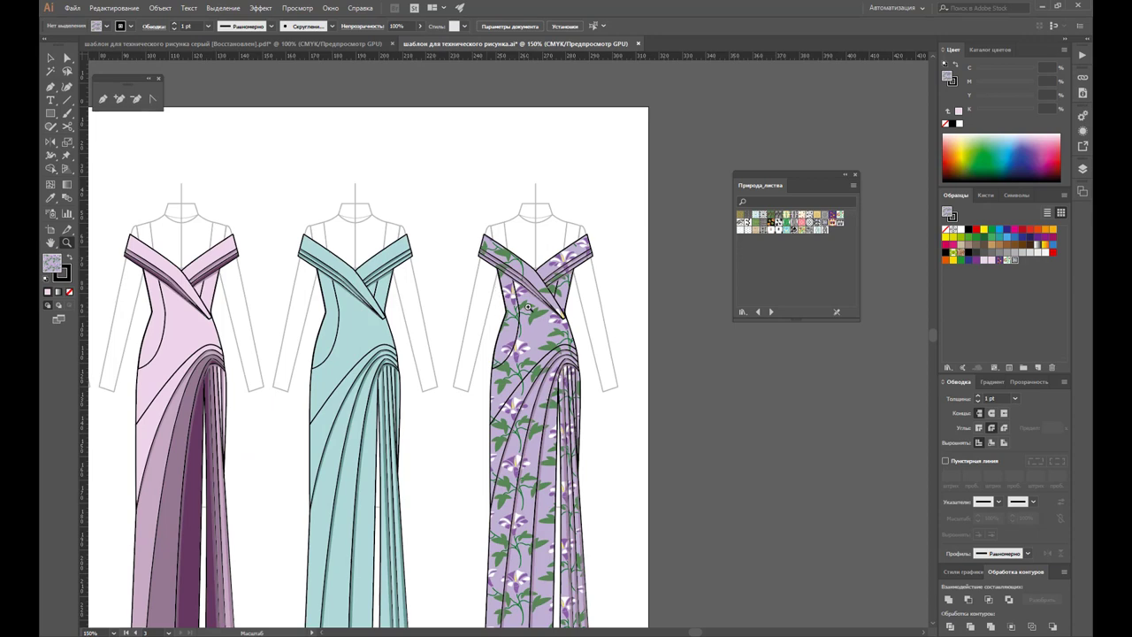
left_click(528, 307)
scroll(602, 245, "down", 2)
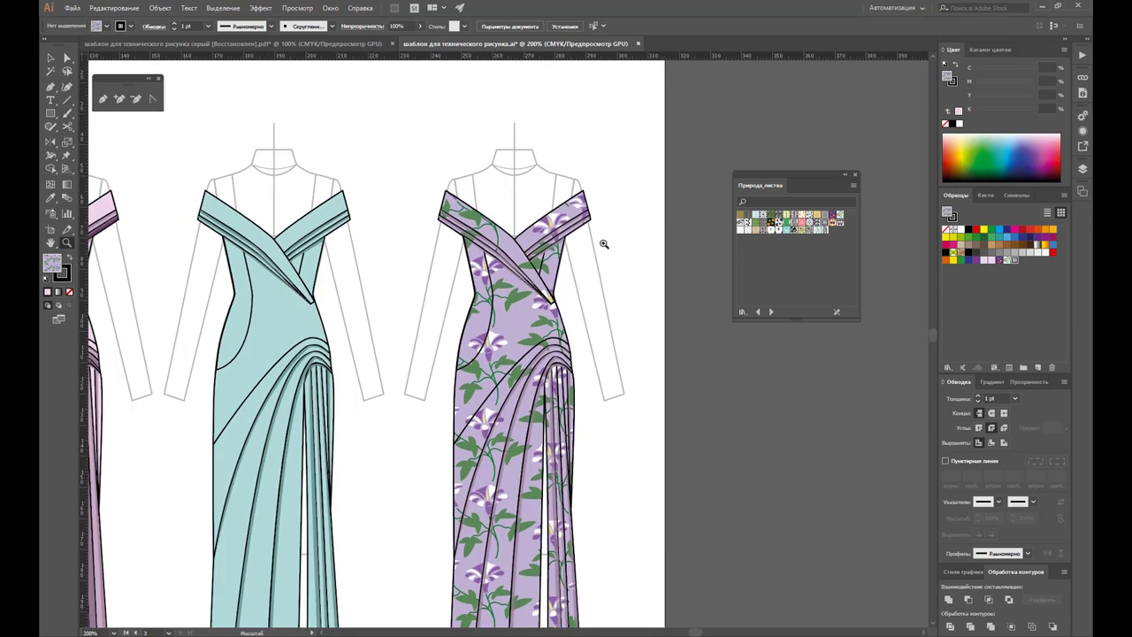
scroll(601, 245, "down", 1)
scroll(601, 245, "down", 1)
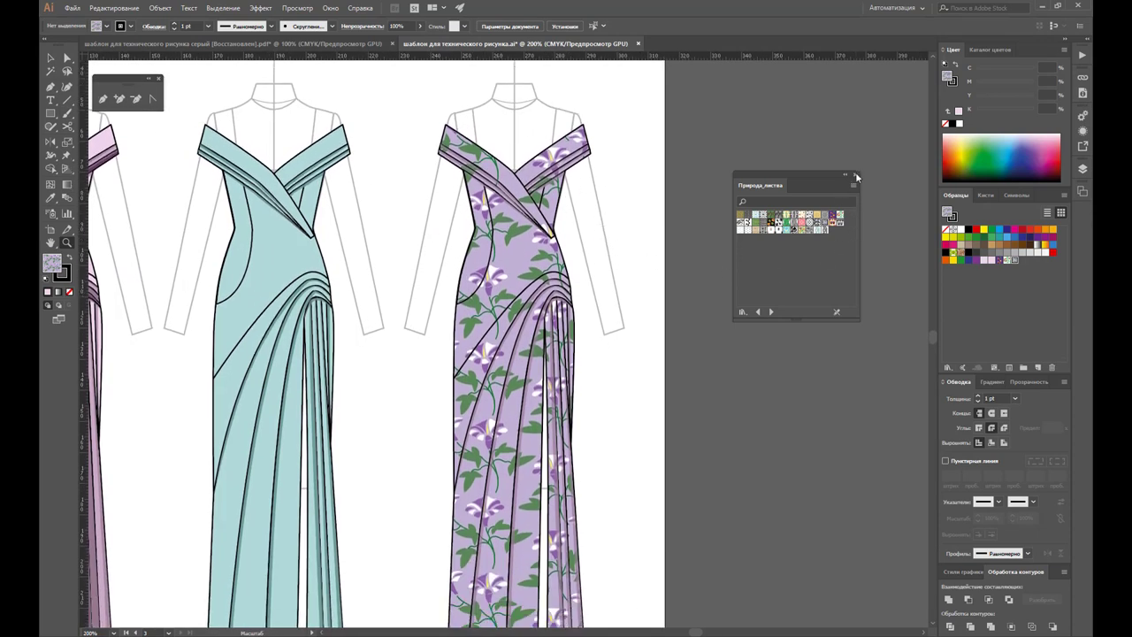
left_click(855, 176)
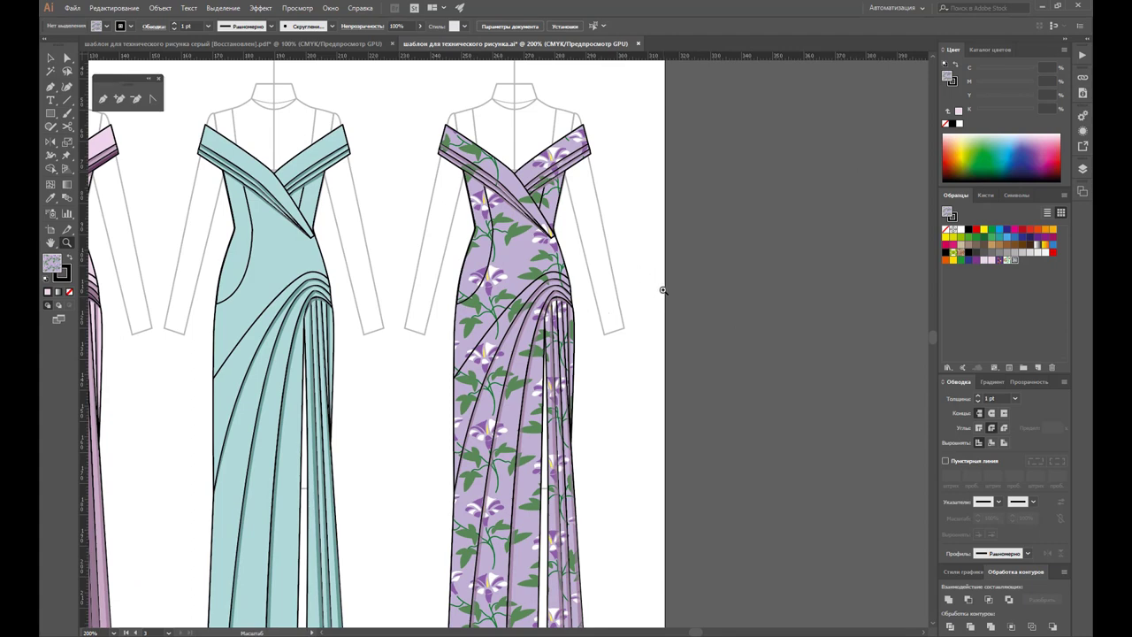
scroll(577, 299, "down", 3)
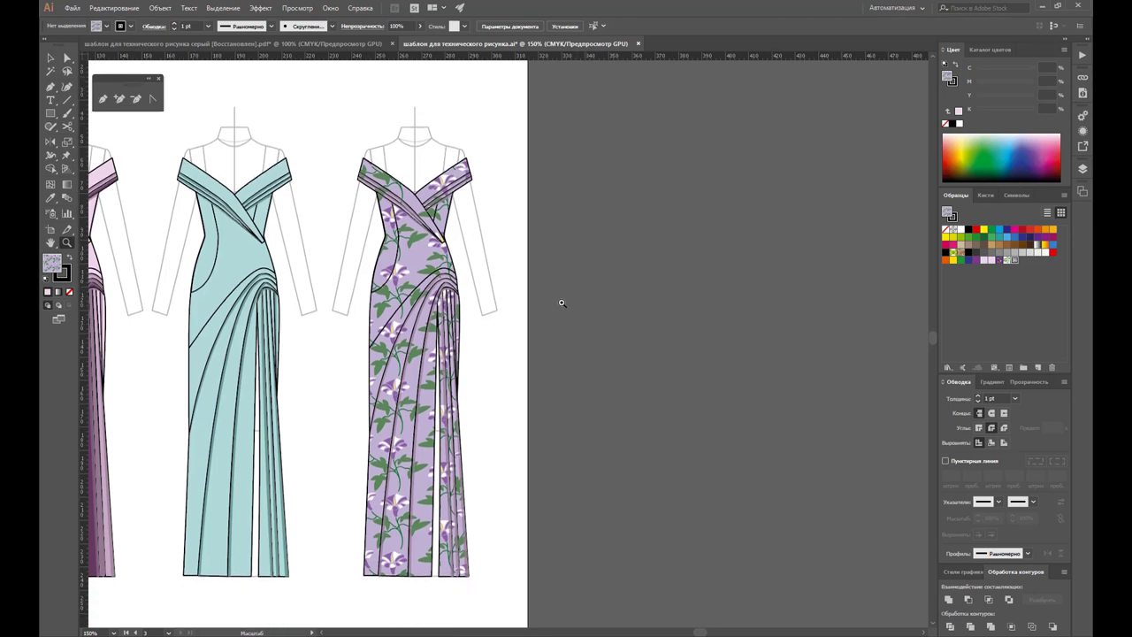
Step: Widen the artboard to the right with the Artboard tool
left_click(50, 230)
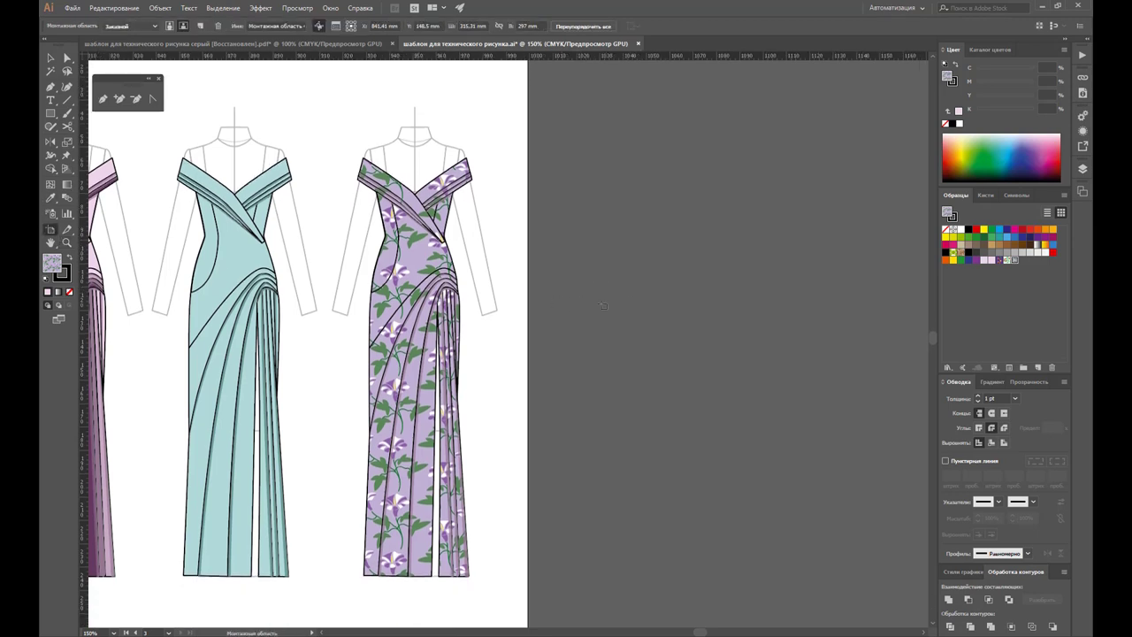
left_click_drag(528, 378, 754, 378)
left_click(50, 57)
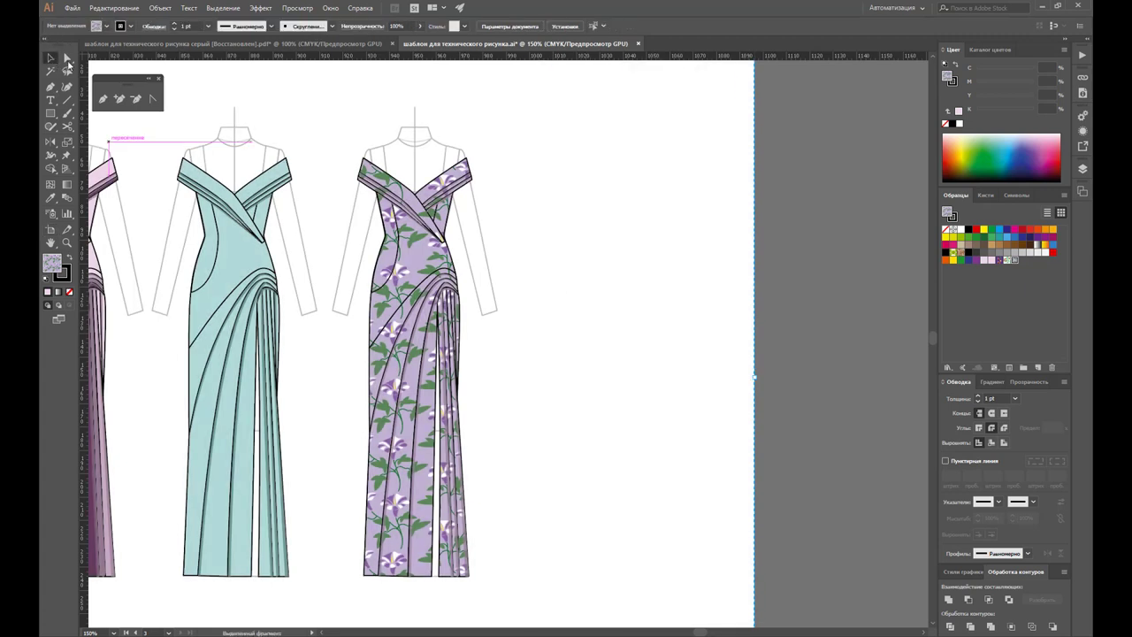
Step: Drag a duplicate of the floral gown to the right, then delete that stray copy
left_click(66, 59)
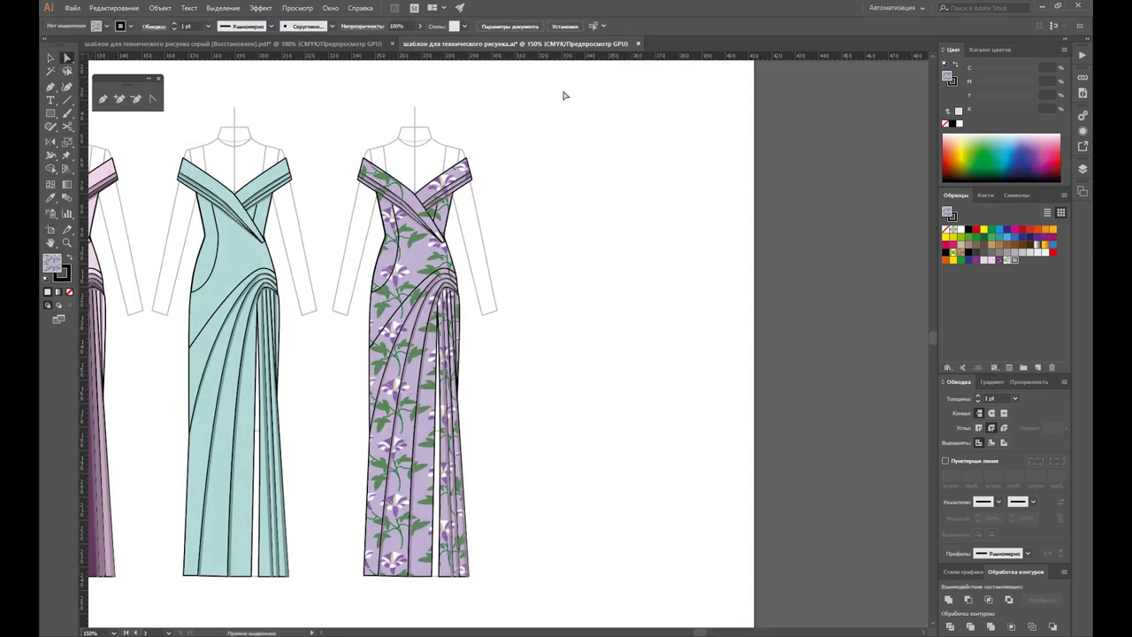
left_click_drag(563, 85, 320, 590)
left_click(51, 57)
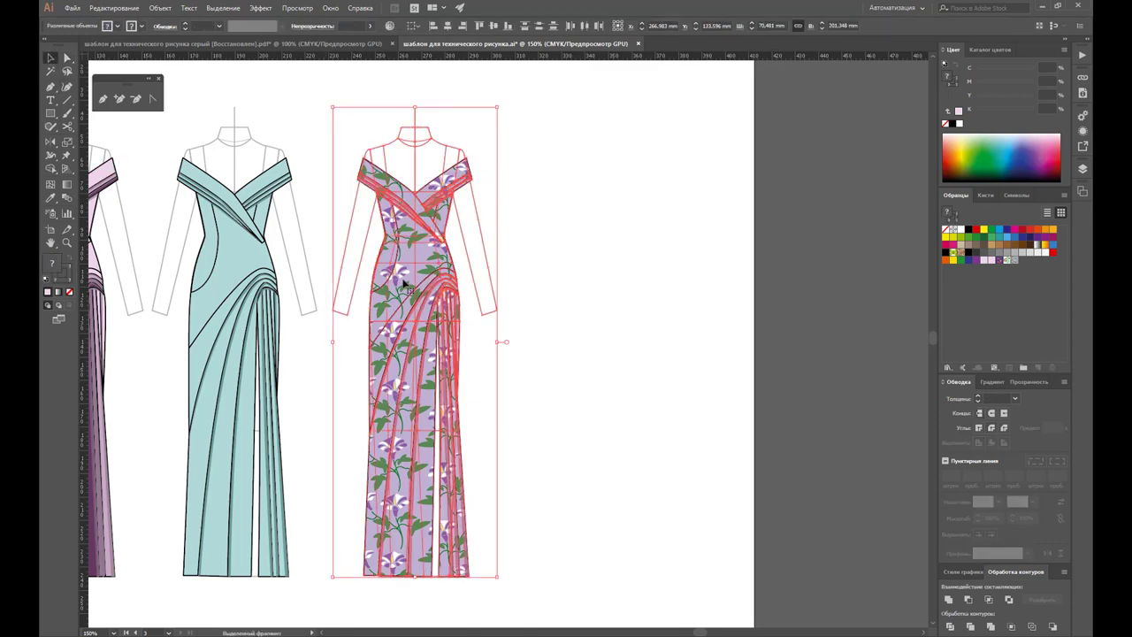
left_click_drag(403, 302, 604, 303)
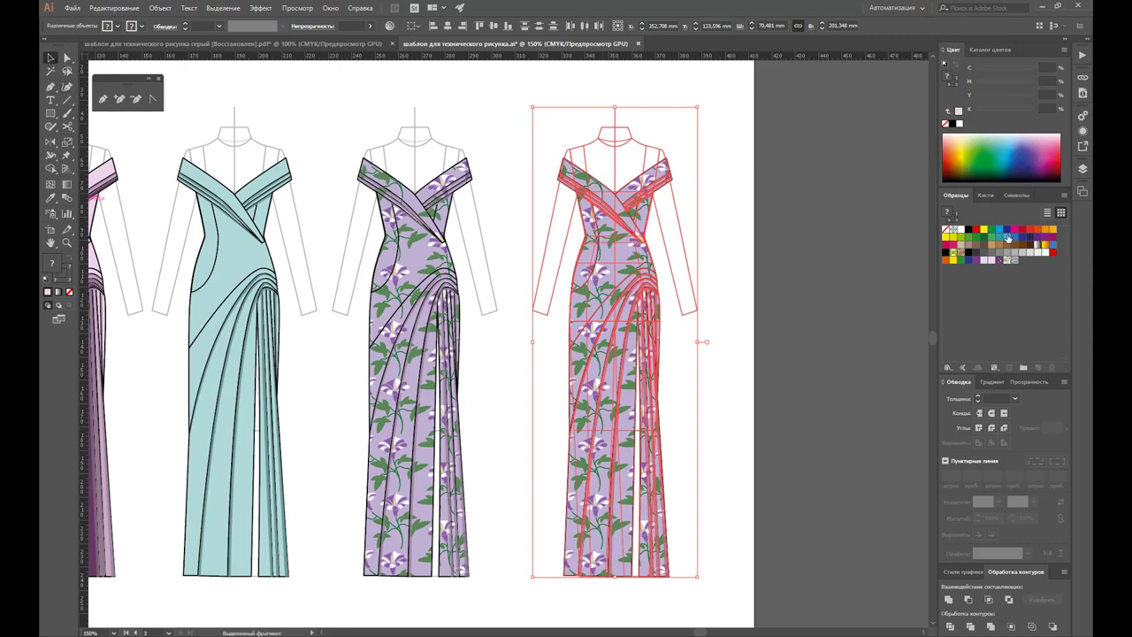
left_click(1083, 191)
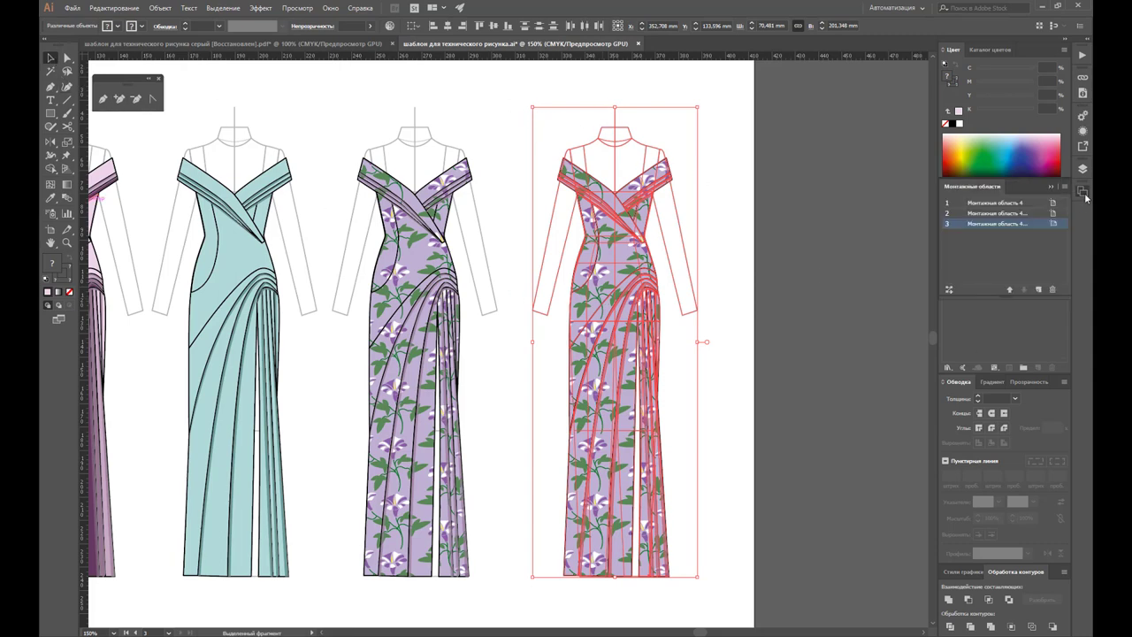
left_click(513, 183)
left_click_drag(343, 101, 487, 587)
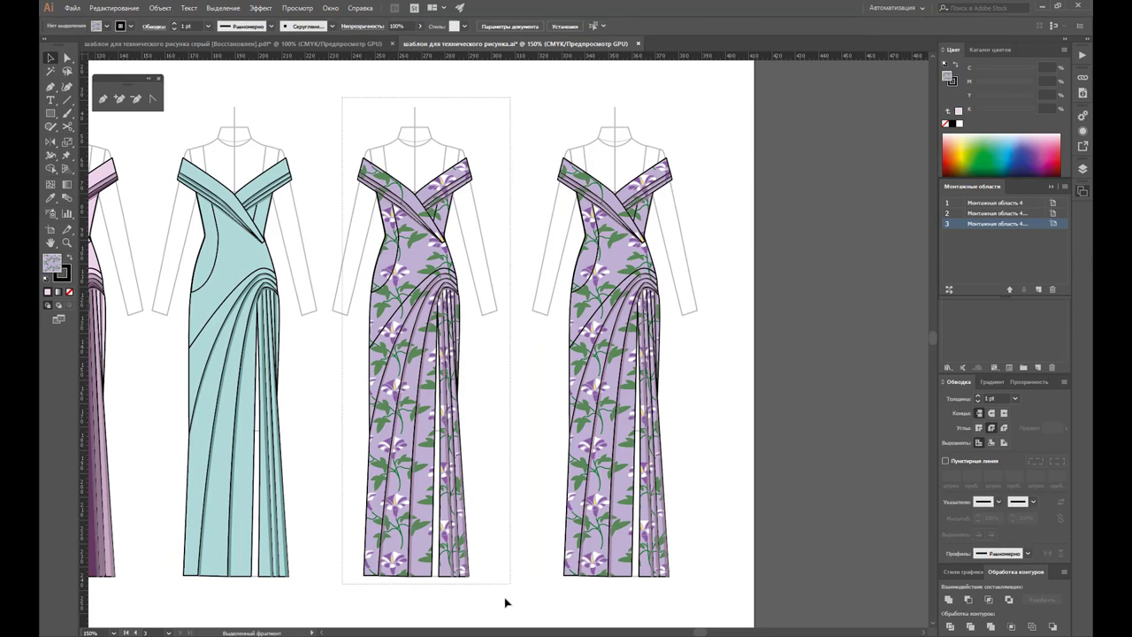
left_click_drag(522, 93, 721, 590)
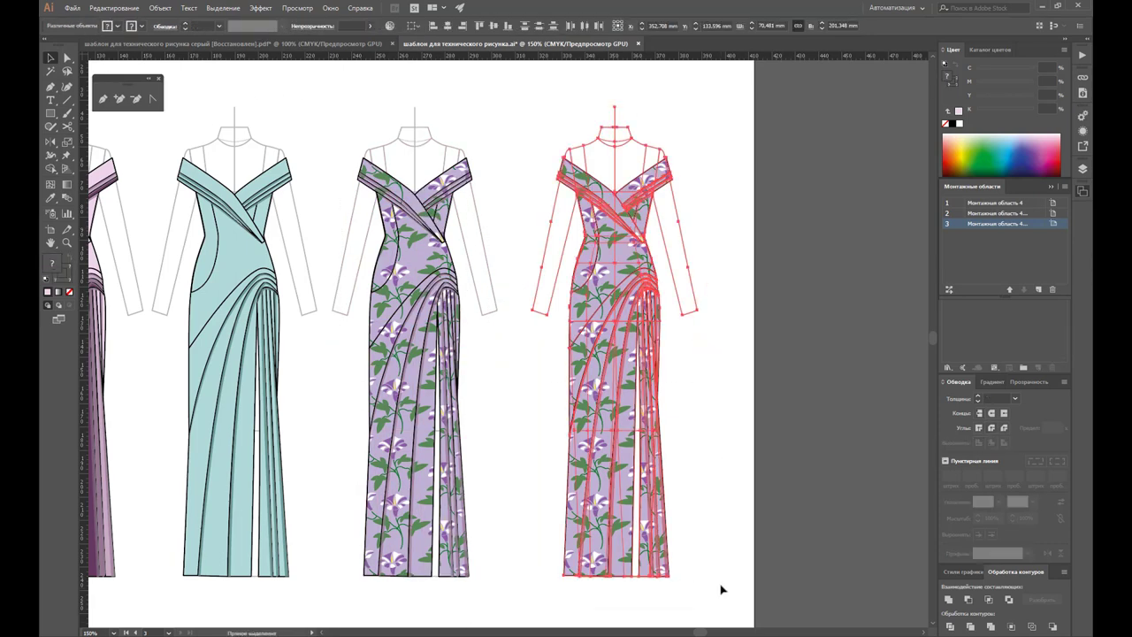
key("Delete")
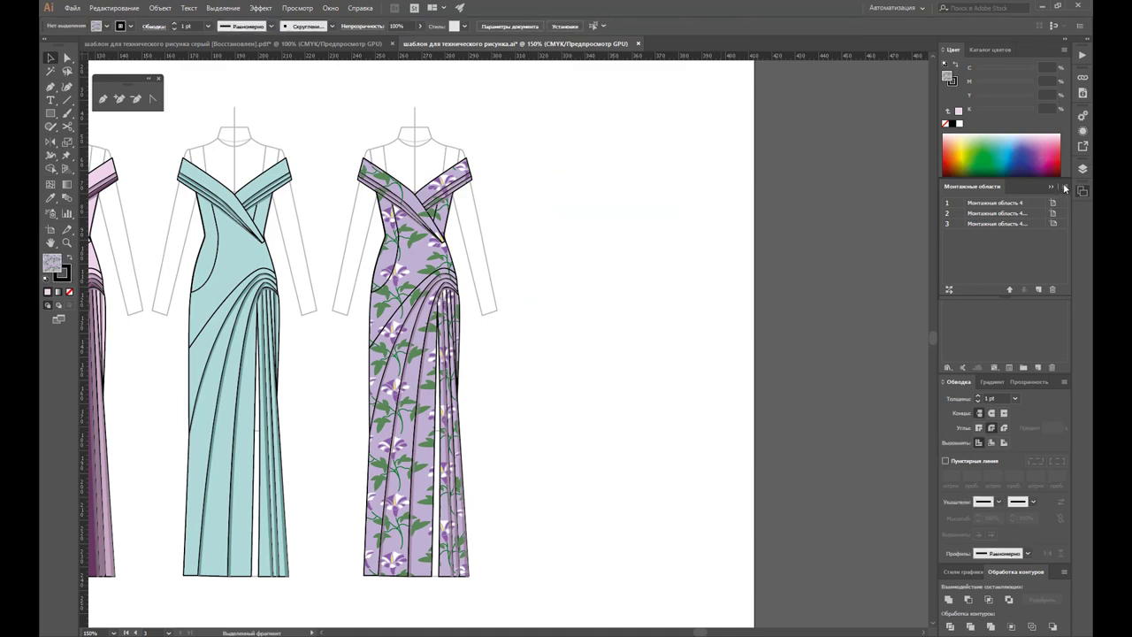
Step: Lock the existing layers, add Слой 4, and paste the floral gown right of the original
left_click(1083, 168)
left_click_drag(960, 181, 960, 192)
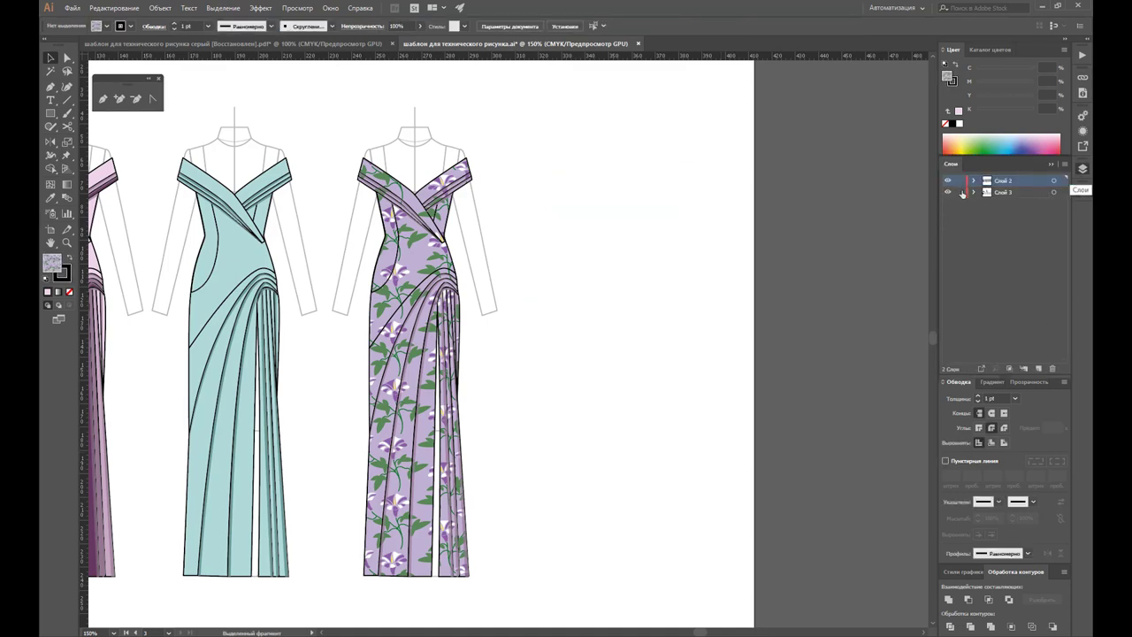
left_click(1038, 368)
key("ctrl+v")
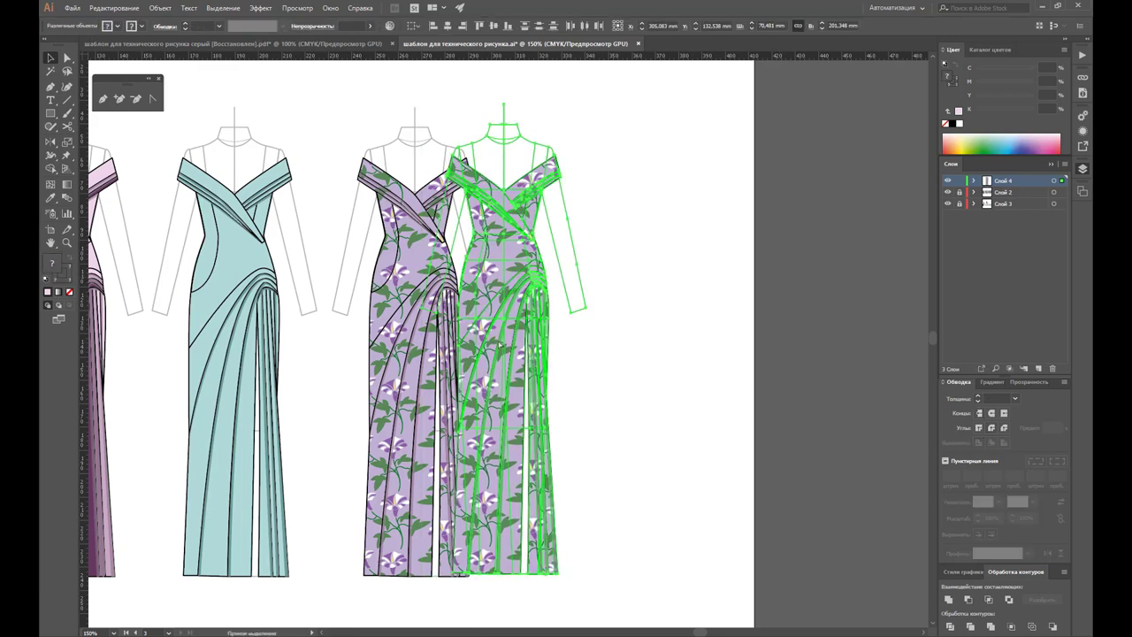
mouse_move(499, 345)
left_mouse_down()
mouse_move(612, 348)
mouse_move(606, 368)
left_mouse_up()
left_click(724, 389)
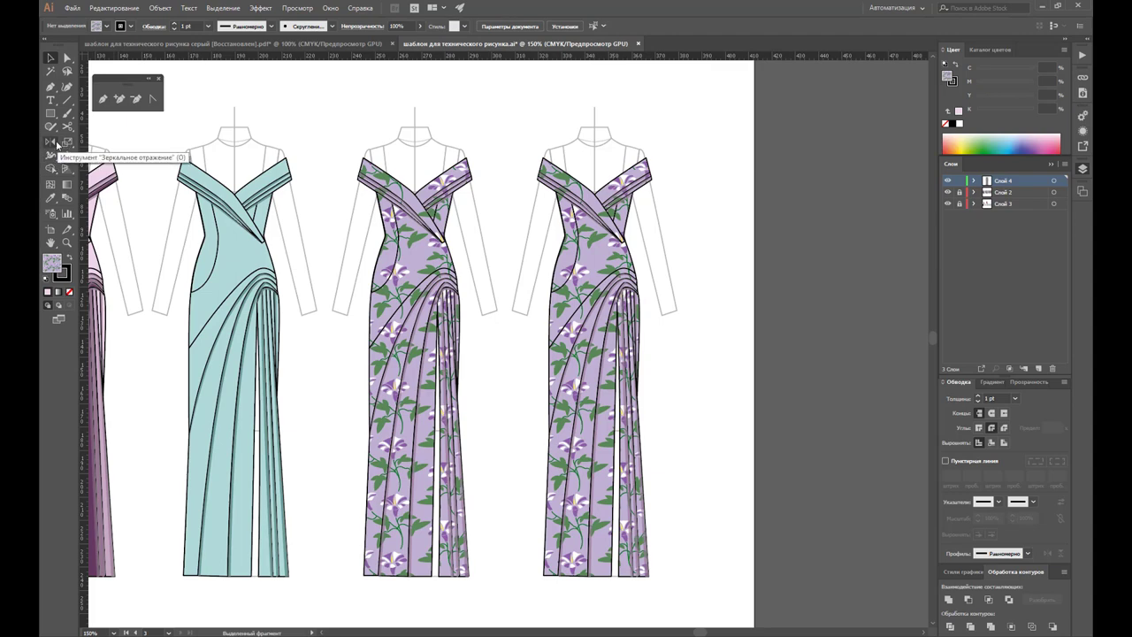
Step: Magic-Wand select the right gown copy's patterned shapes and open the Scale options
left_click(51, 71)
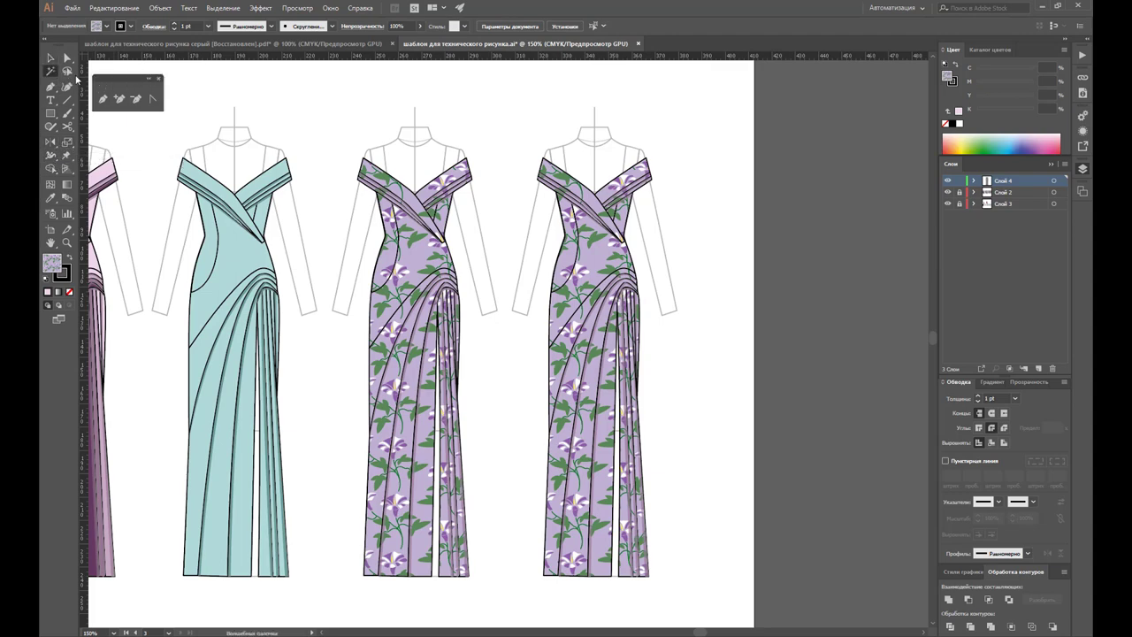
left_click(594, 259)
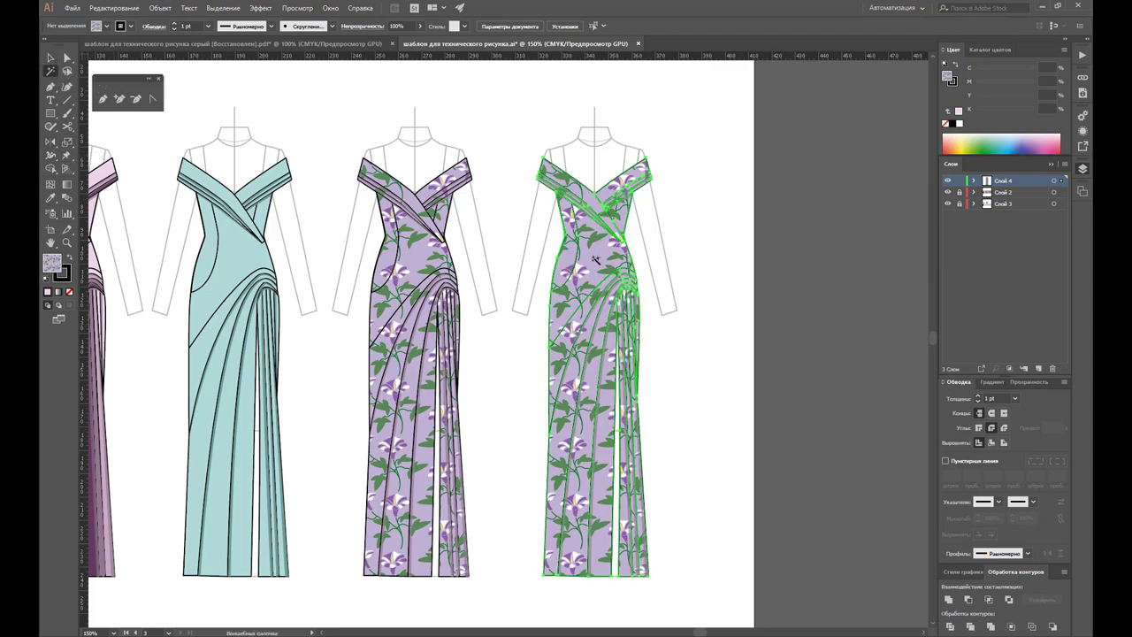
left_click(68, 143)
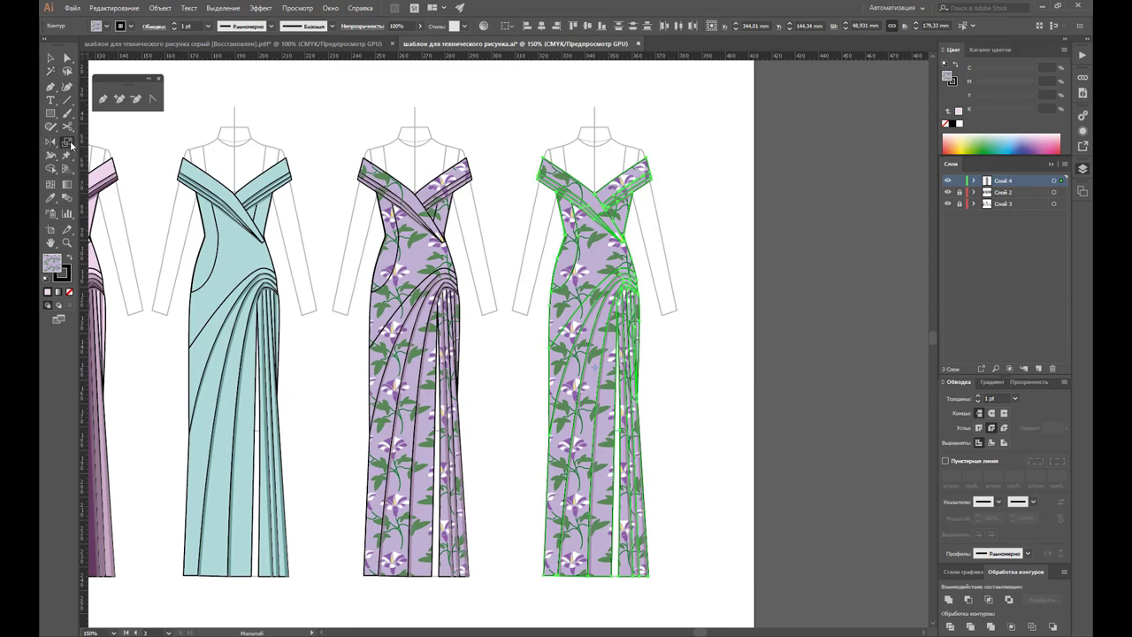
double_click(69, 143)
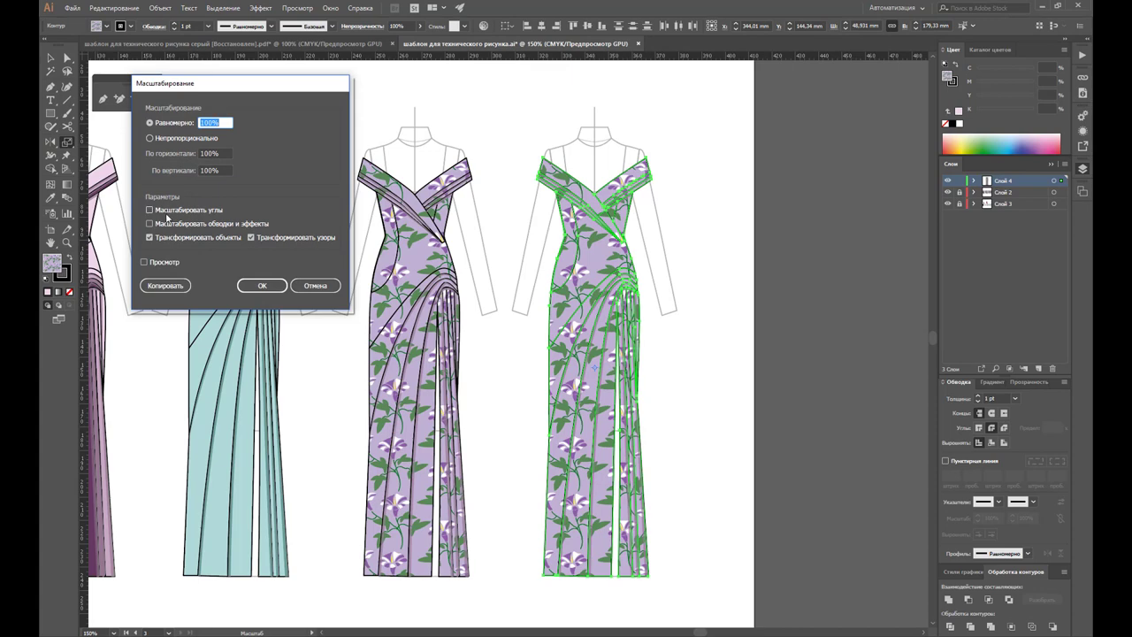
Step: Scale only the pattern to 30% uniform, with Transform Objects unticked
left_click(155, 263)
left_click(171, 242)
left_click(222, 123)
type("50")
left_click(160, 263)
left_click(160, 263)
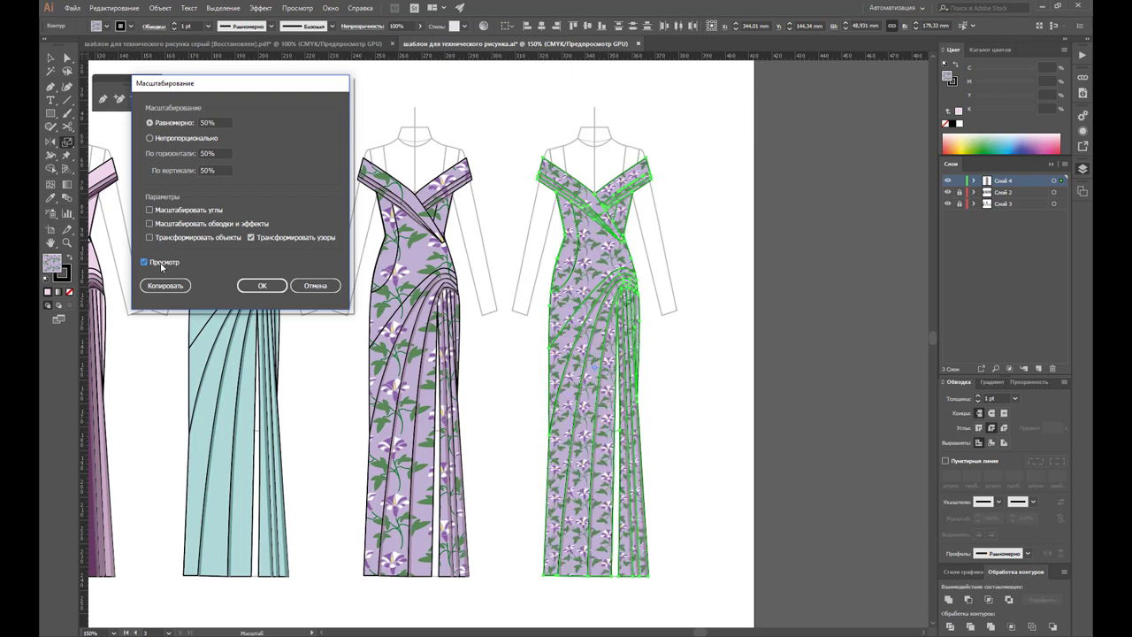
double_click(215, 122)
type("30")
left_click(145, 262)
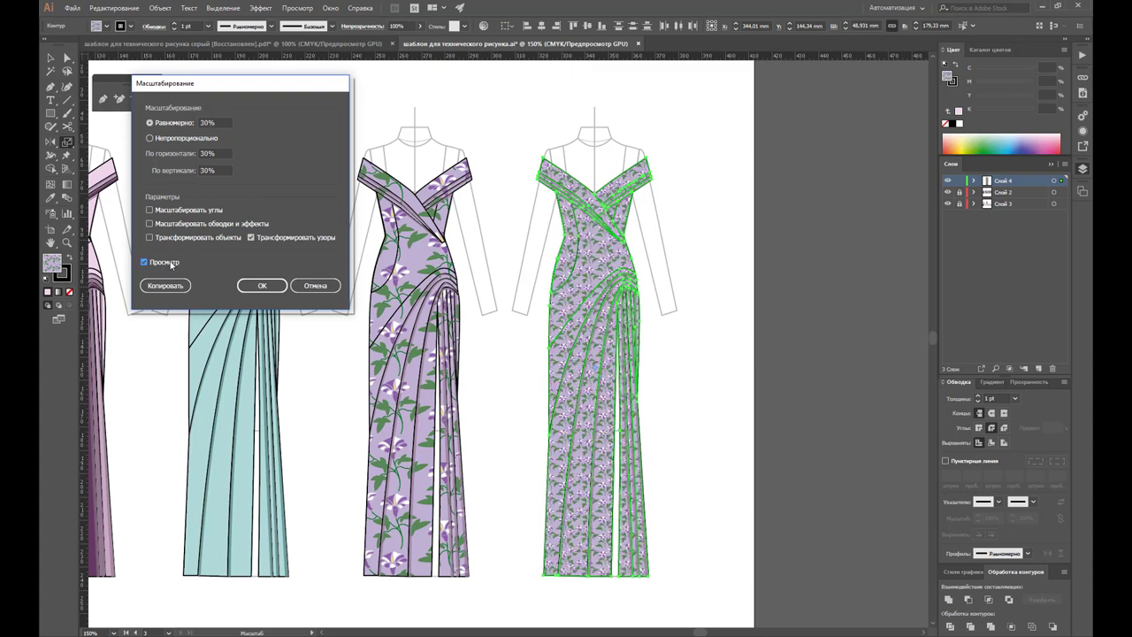
left_click(261, 287)
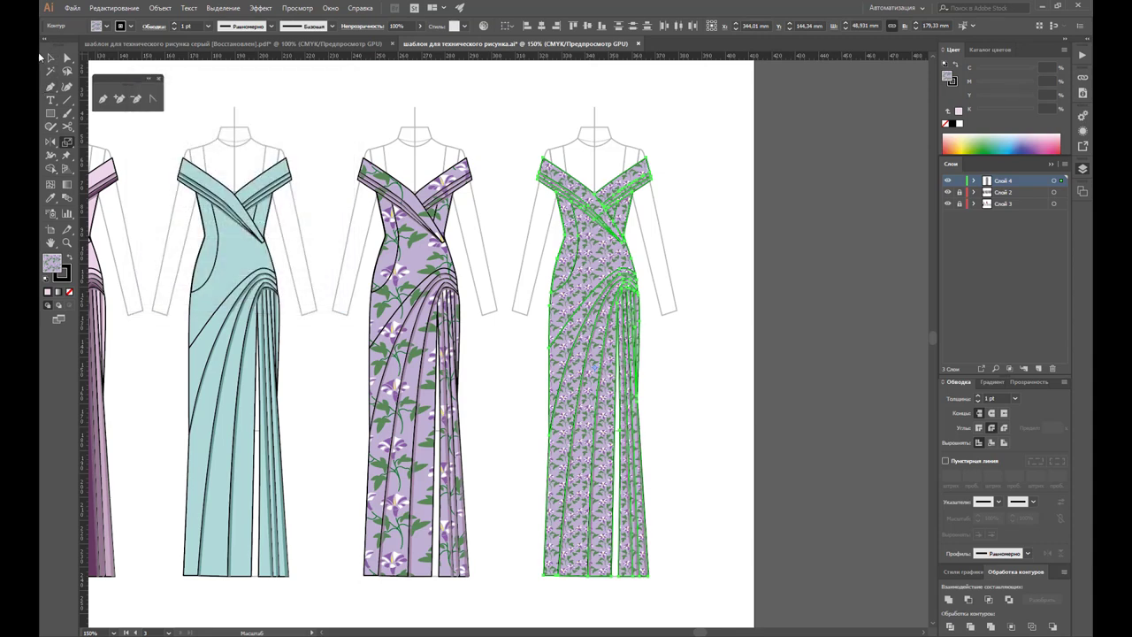
Step: Check the rescaled gown and zoom out to see the whole row
left_click(50, 57)
left_click(731, 305)
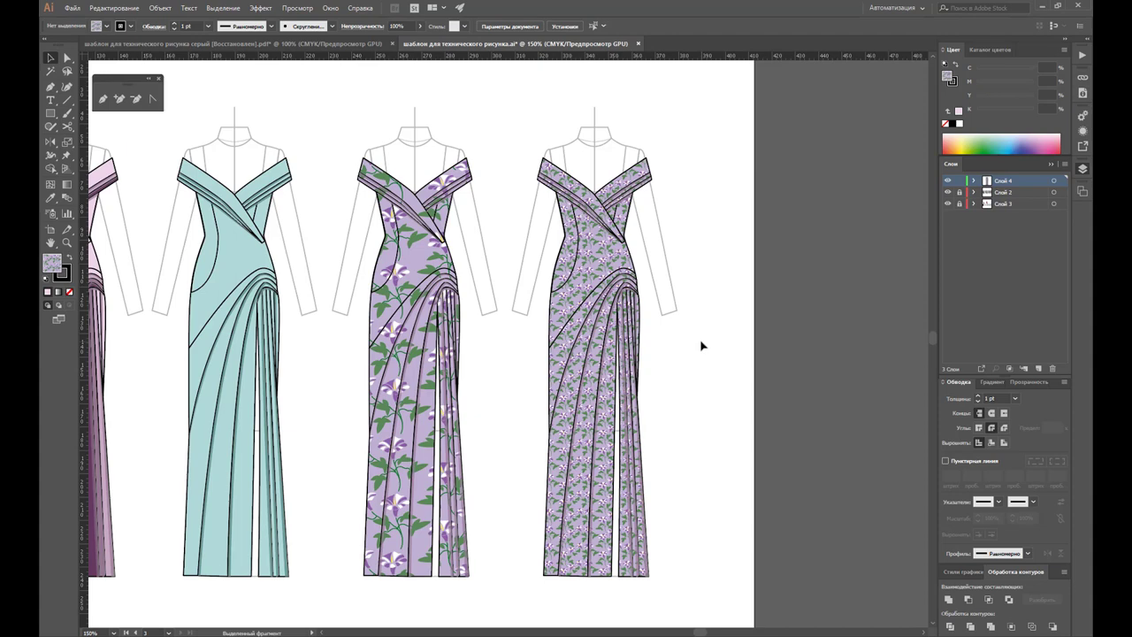
left_click(592, 480)
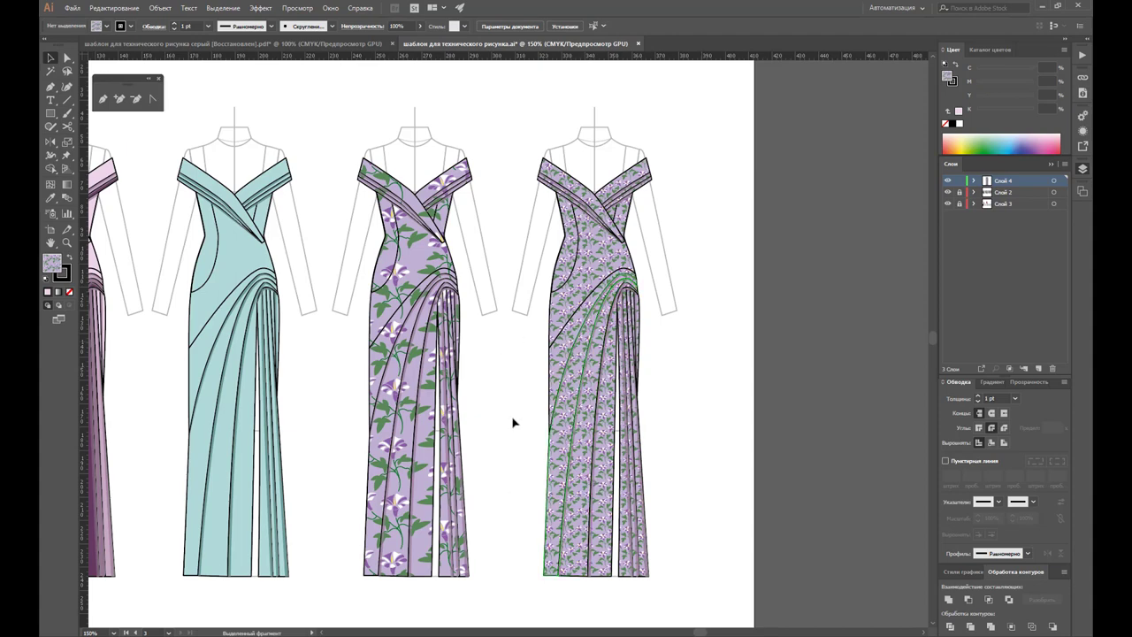
left_click(501, 441)
key("z")
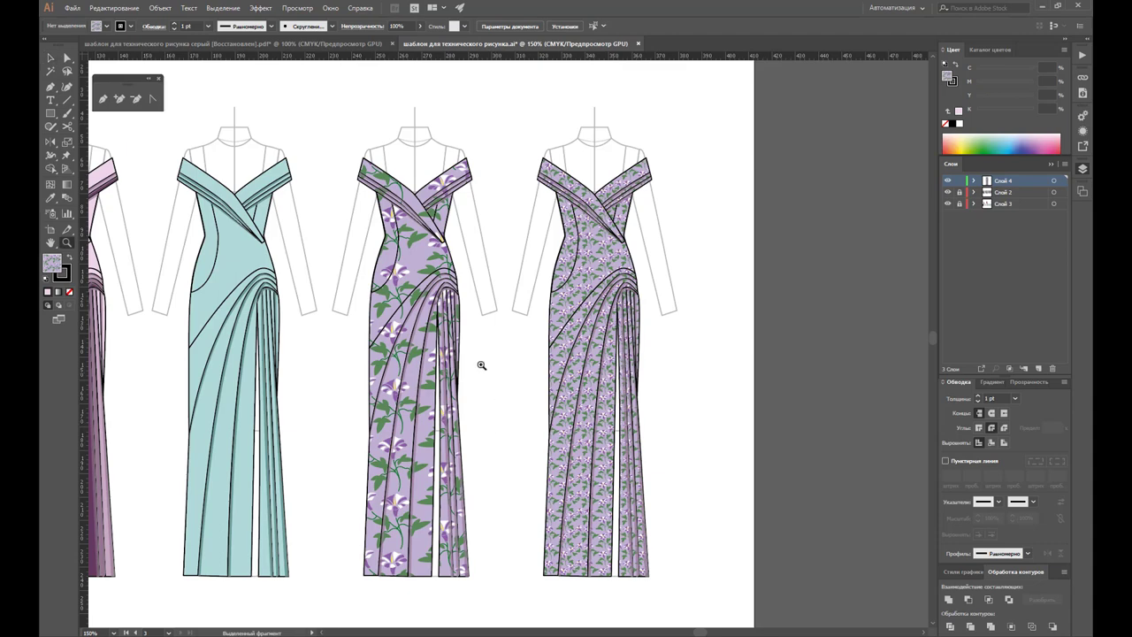
left_click(443, 353, "alt")
left_click(407, 350, "alt")
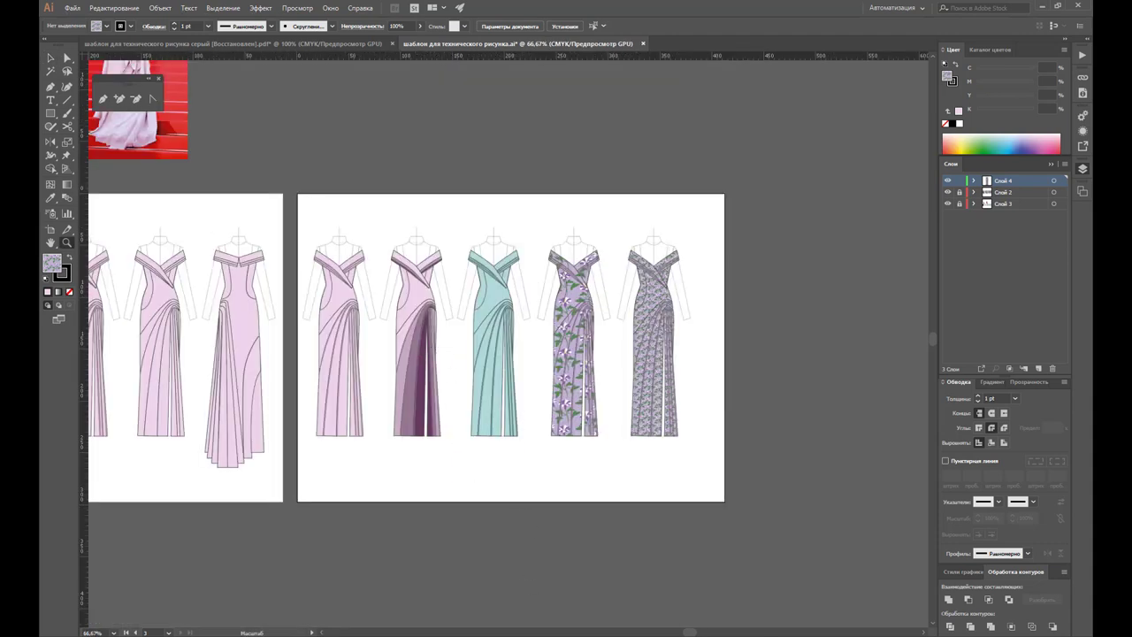
left_click_drag(688, 634, 687, 633)
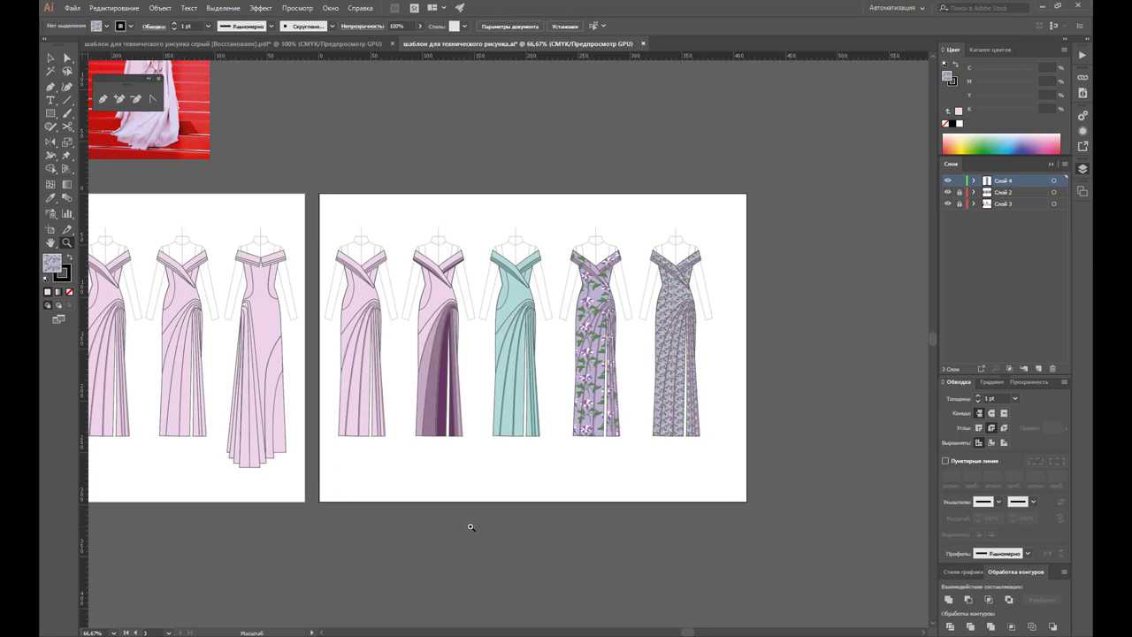
Step: Widen the artboard further to the right to make room for another gown
left_click(686, 336)
left_click(522, 343)
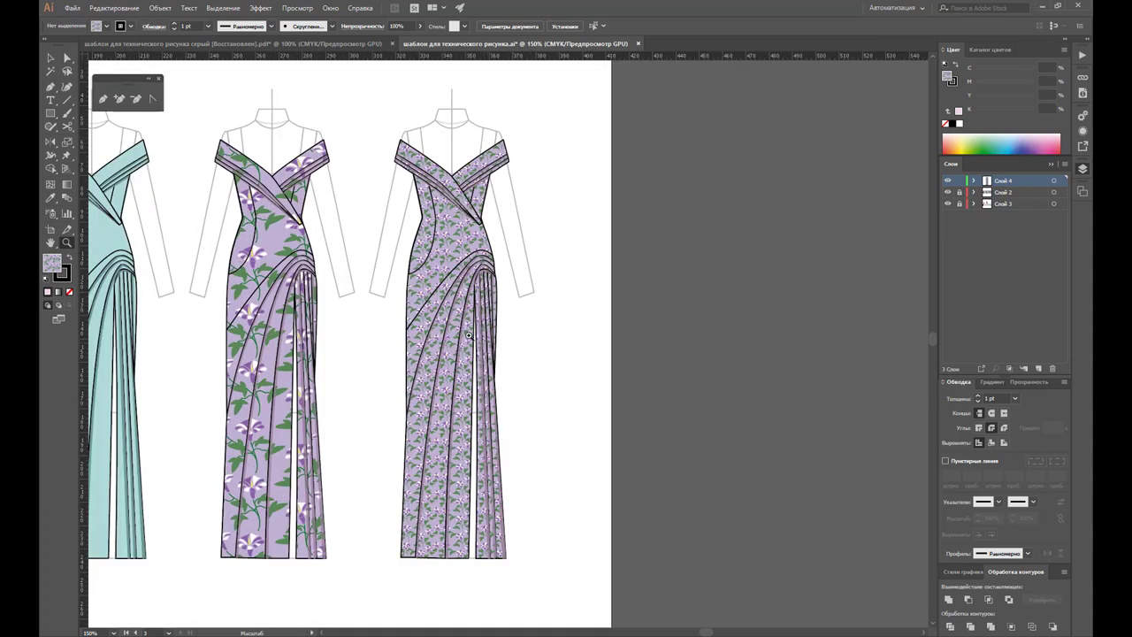
scroll(469, 336, "up", 1)
left_click(50, 229)
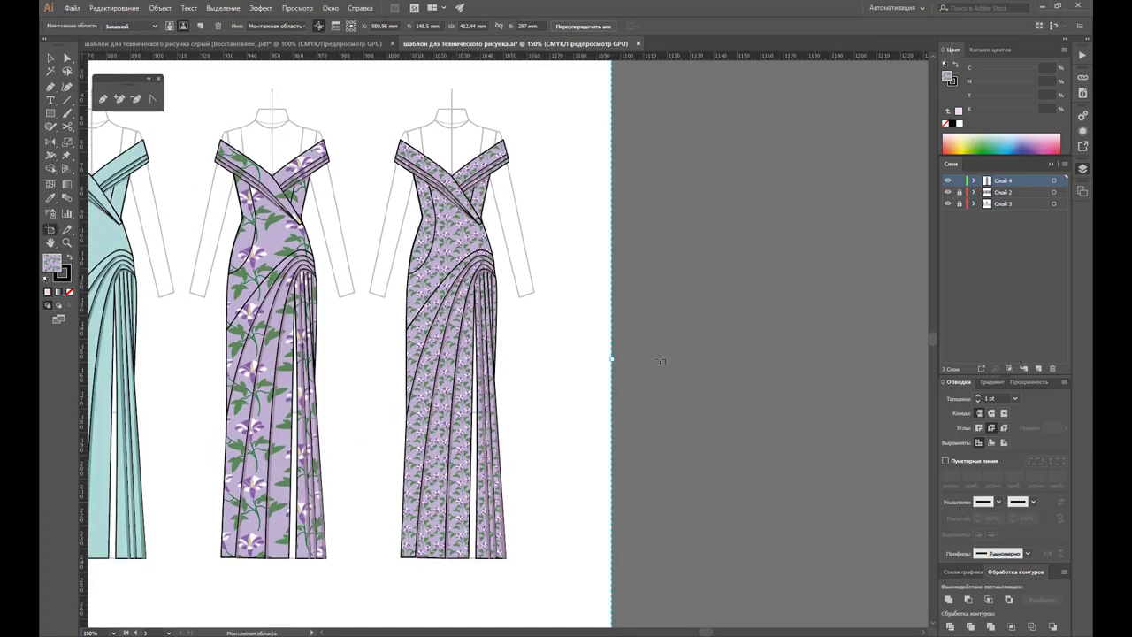
left_click_drag(614, 358, 834, 358)
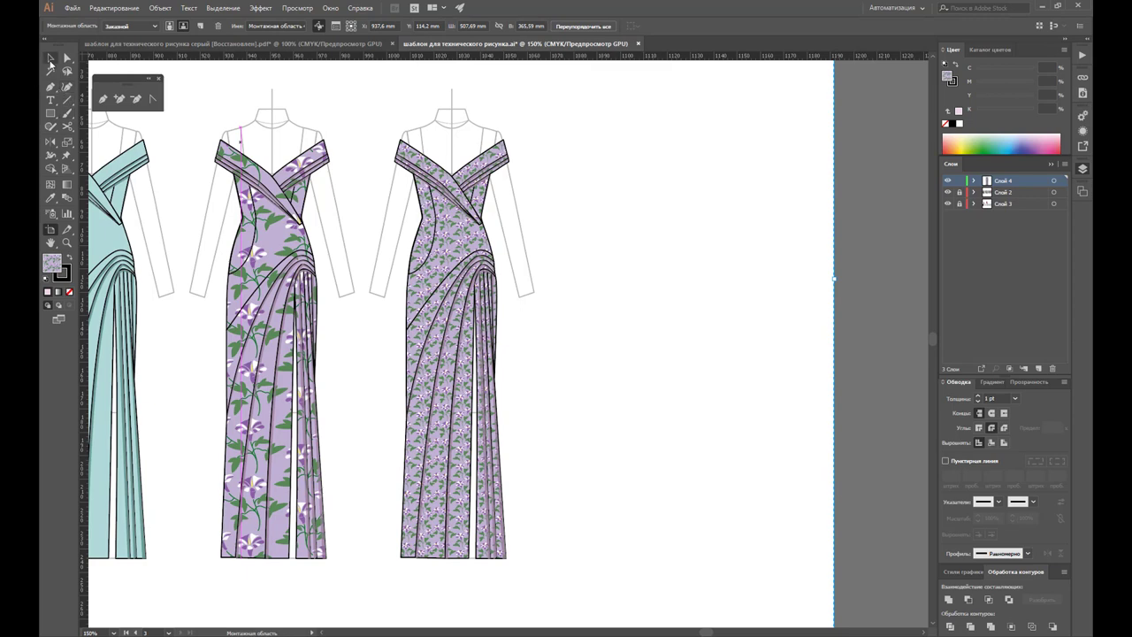
left_click(50, 58)
Step: Undo a misplaced move and Alt-drag a copy of the small-floral gown to its right
left_click_drag(365, 78, 549, 581)
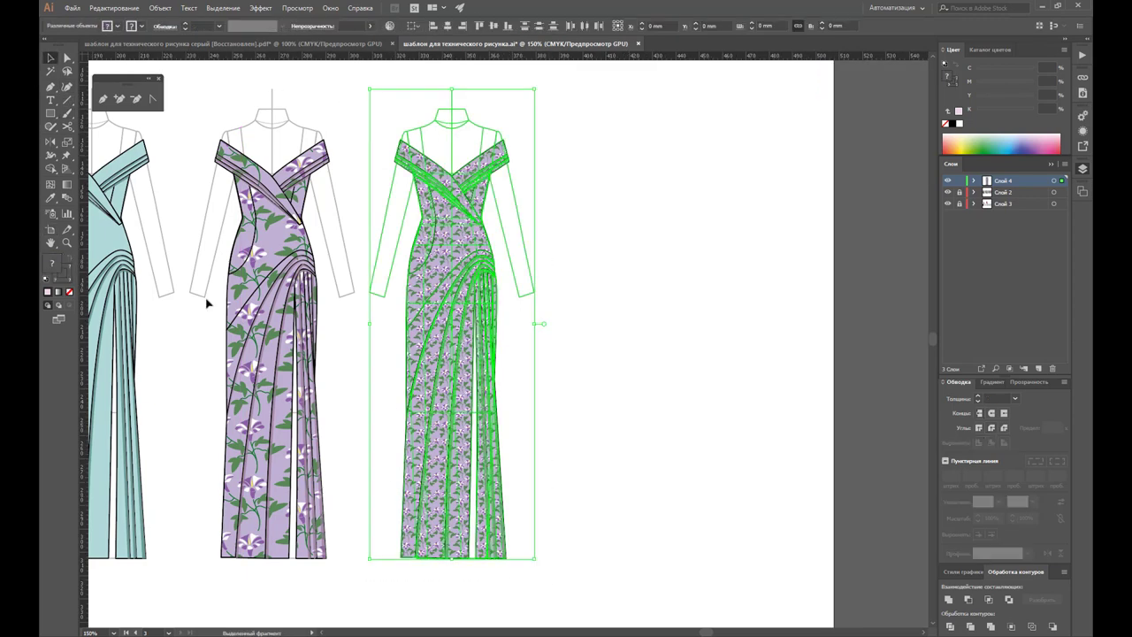
left_click(51, 229)
left_click_drag(440, 276, 644, 276)
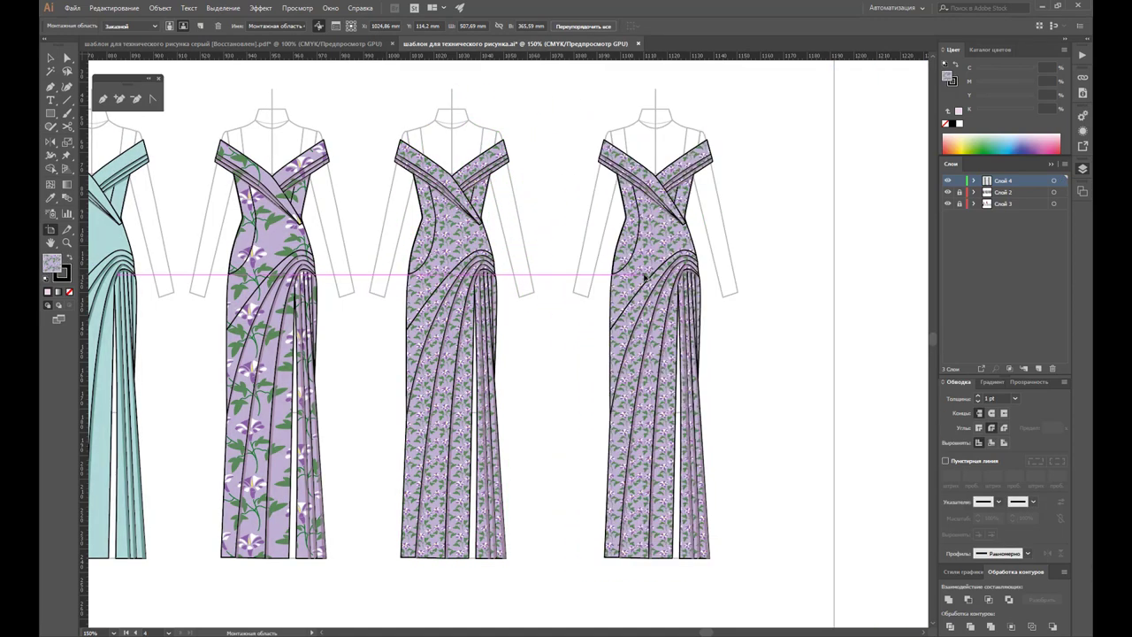
key("ctrl+z")
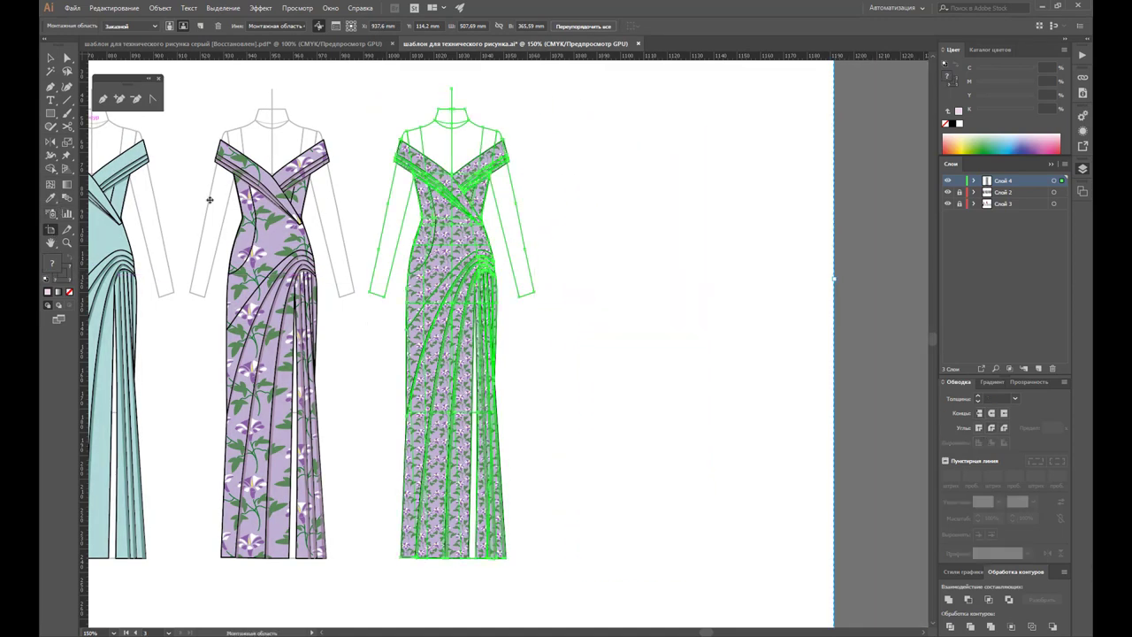
key("v")
left_click(467, 240)
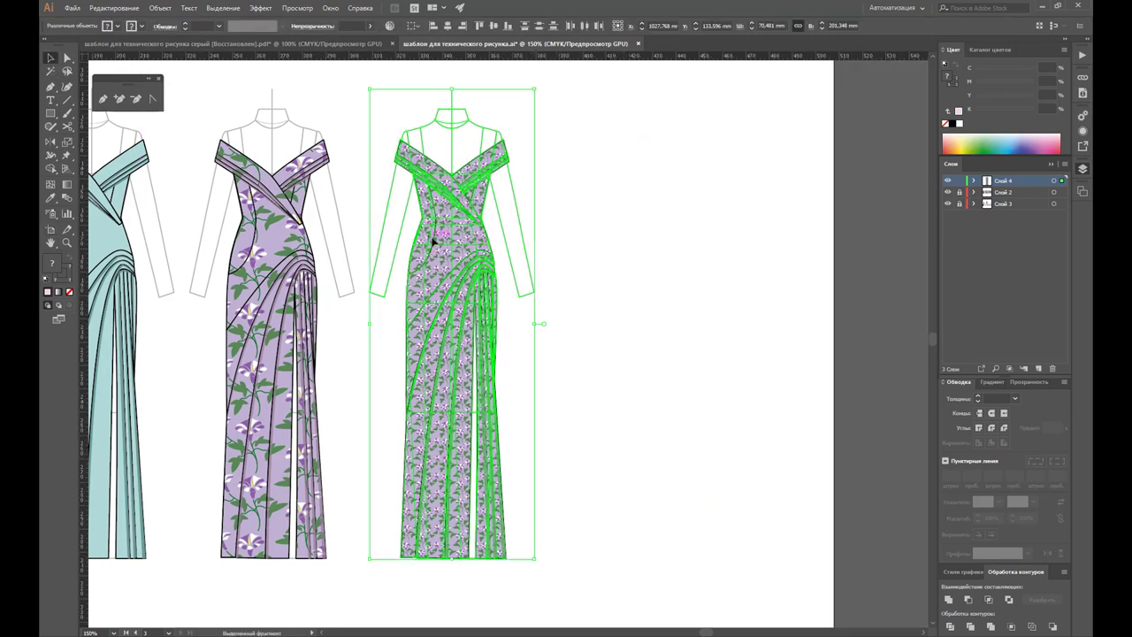
left_click_drag(434, 240, 632, 253)
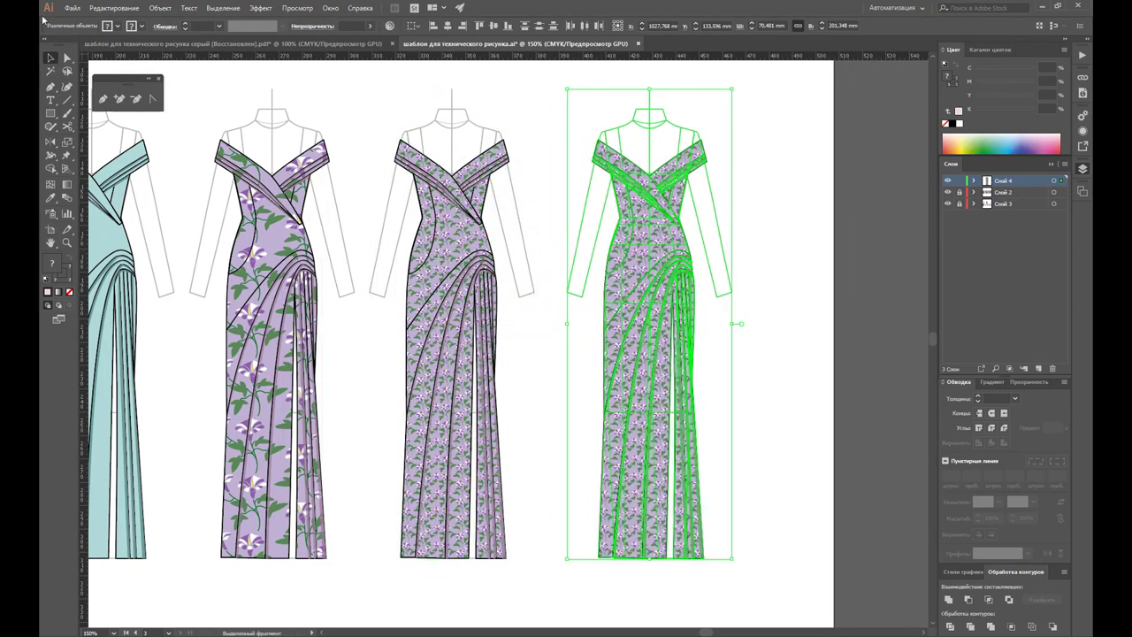
left_click(787, 235)
Step: Select both neckline bands on the new gown copy and zoom in on them
left_click(692, 163)
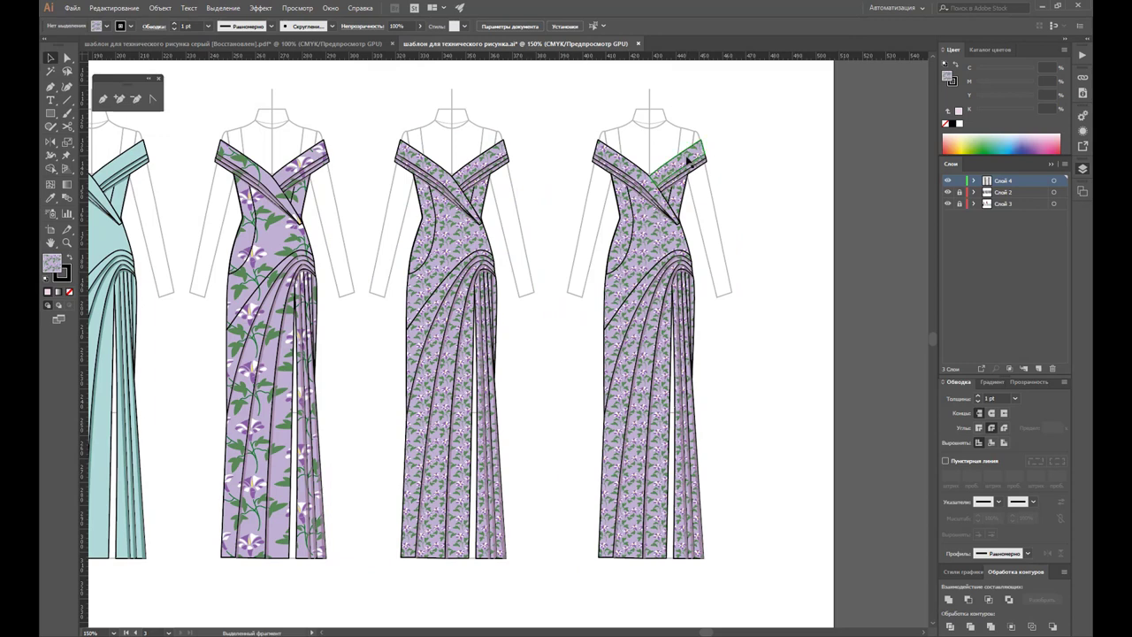
left_click(623, 171, "shift")
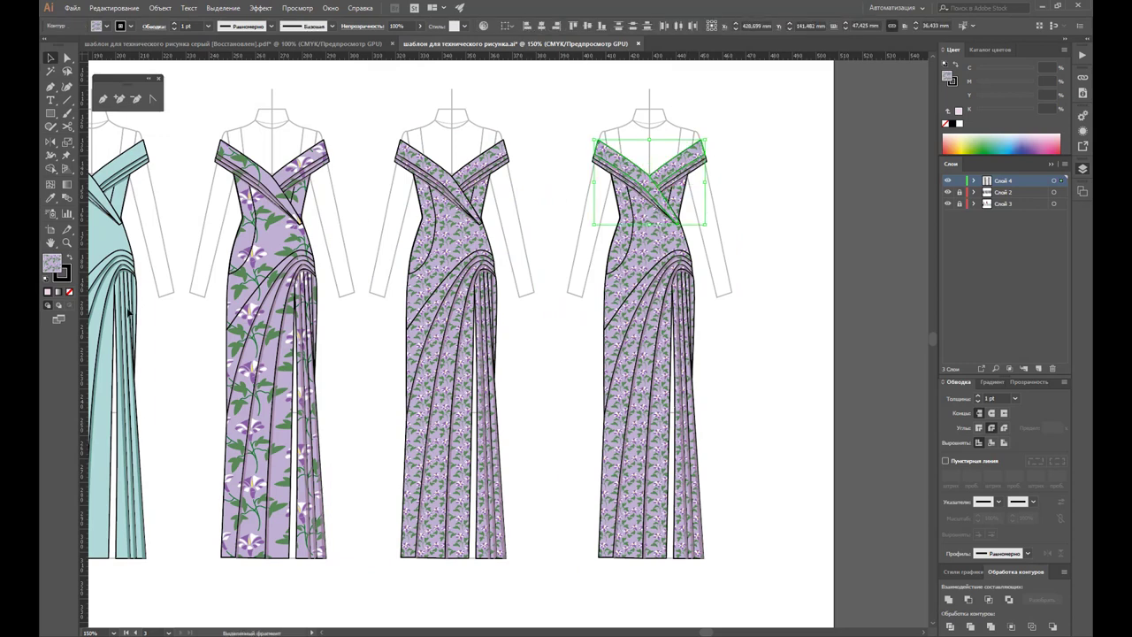
left_click(66, 242)
left_click(675, 210)
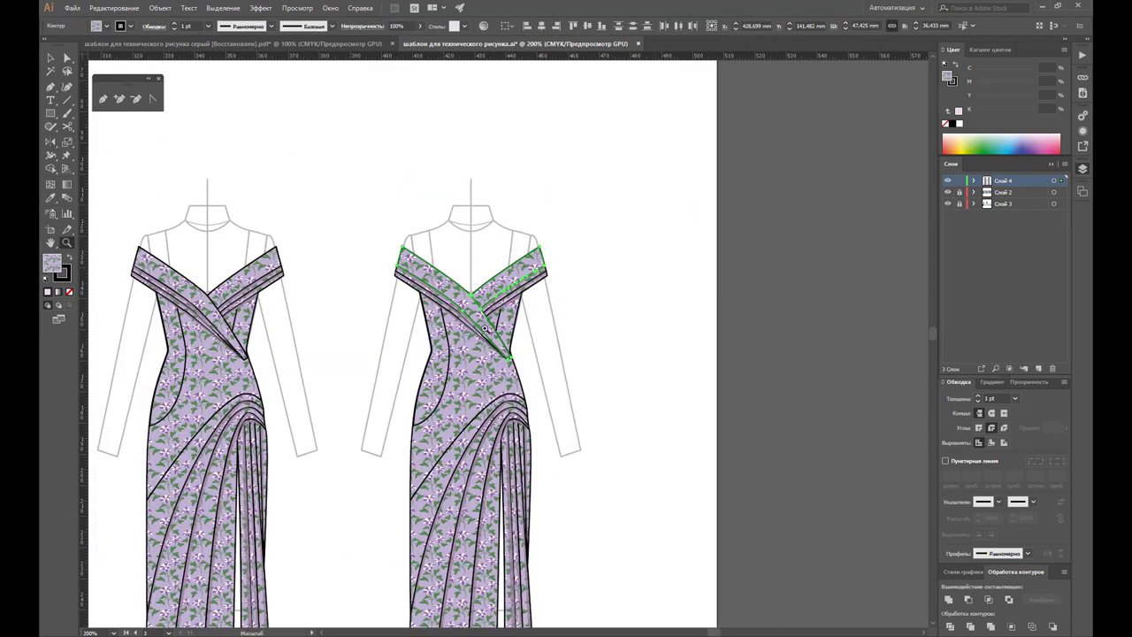
left_click(491, 316)
left_click(469, 301)
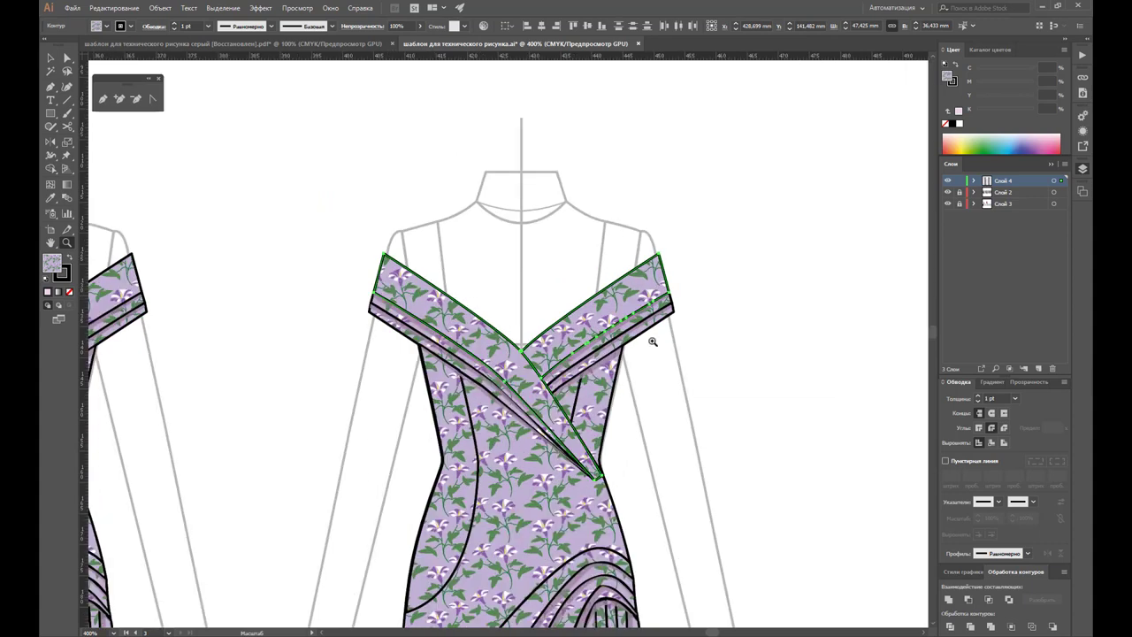
scroll(656, 338, "down", 1)
left_click(608, 349)
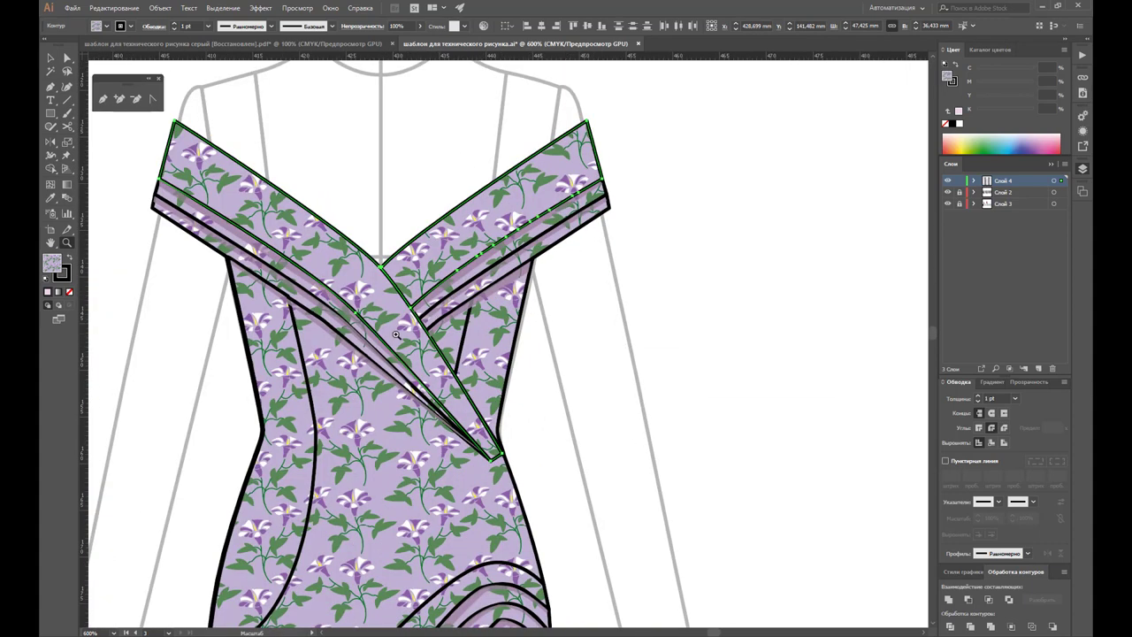
scroll(459, 330, "up", 1)
scroll(459, 331, "up", 1)
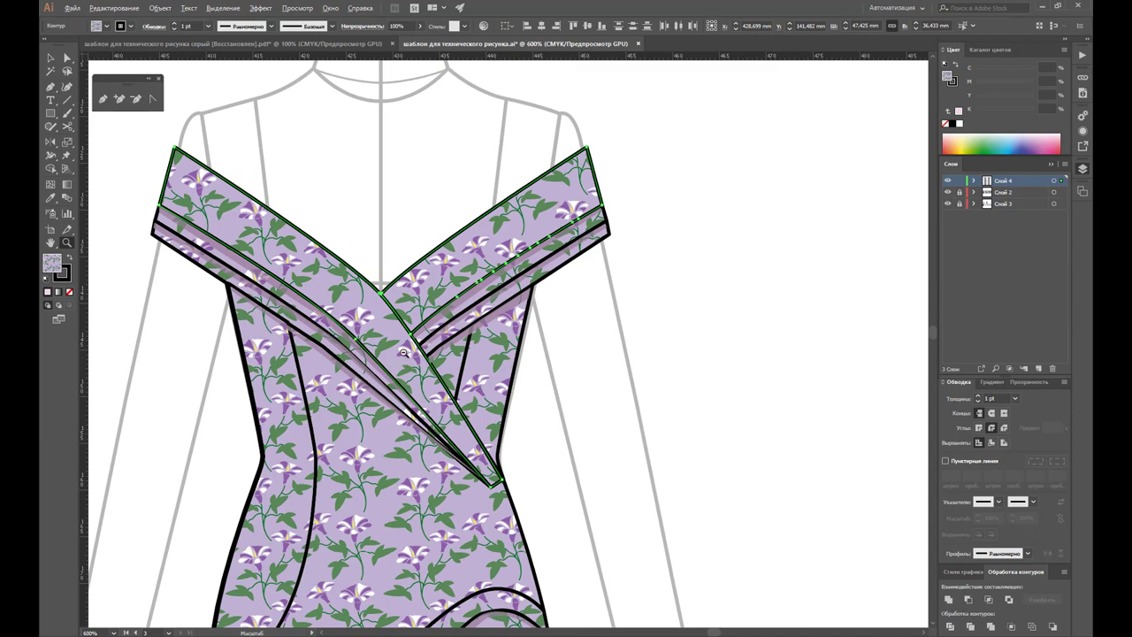
key("ctrl+minus")
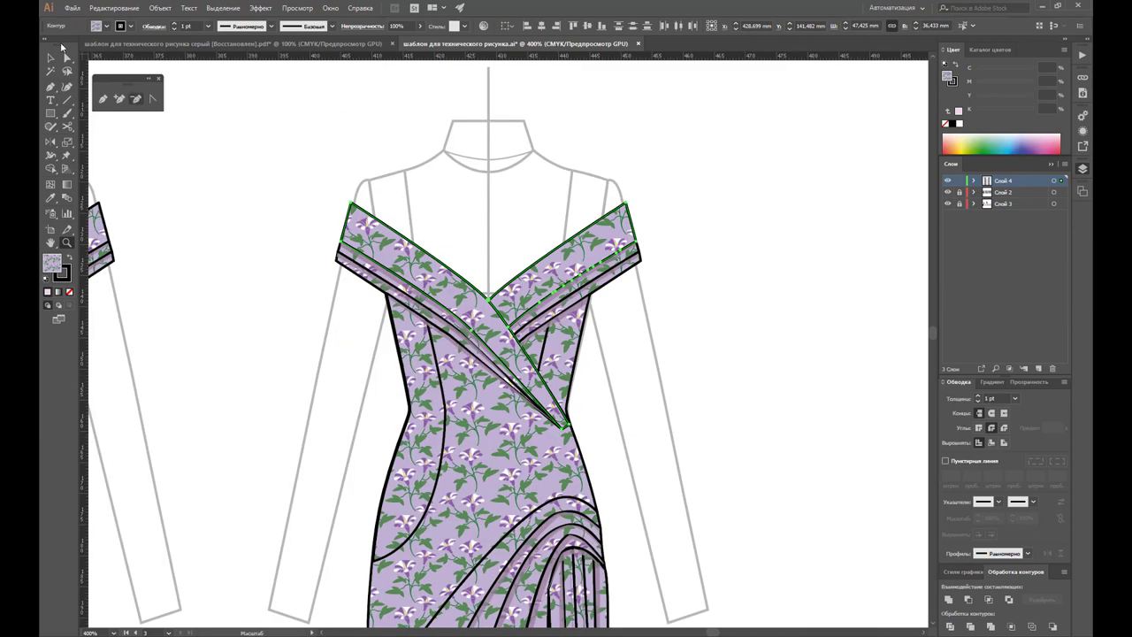
Step: Rotate the bands' floral pattern 180° with Transform Objects unchecked
left_click(51, 145)
double_click(51, 144)
mouse_move(425, 248)
left_mouse_down()
mouse_move(170, 93)
mouse_move(158, 62)
left_mouse_up()
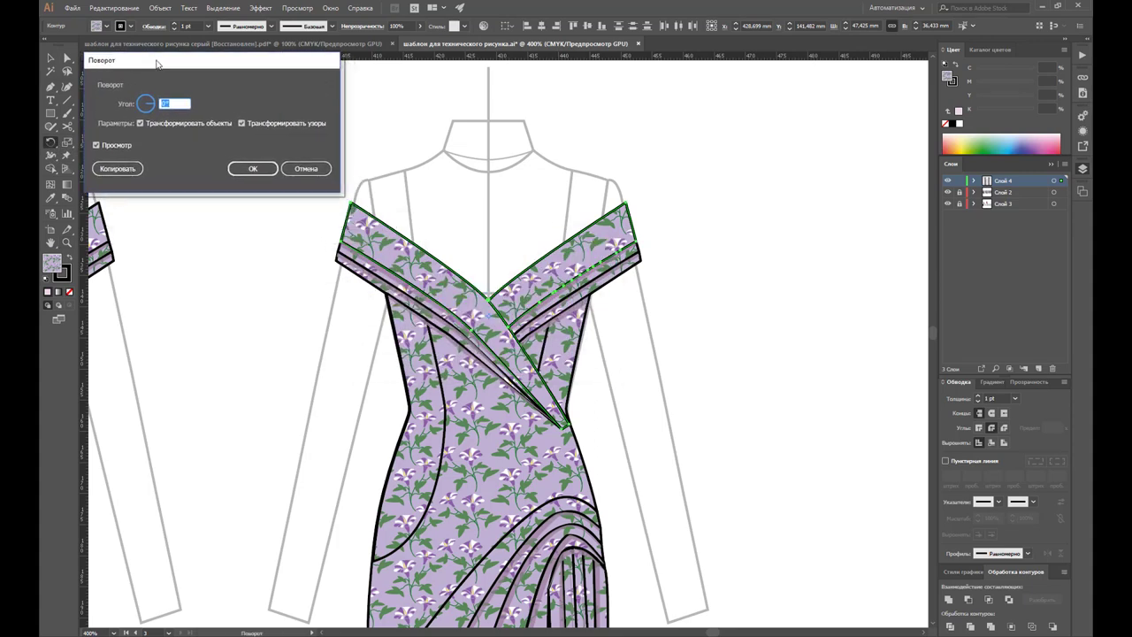
left_click(138, 121)
mouse_move(149, 101)
left_mouse_down()
mouse_move(137, 103)
mouse_move(148, 122)
left_mouse_up()
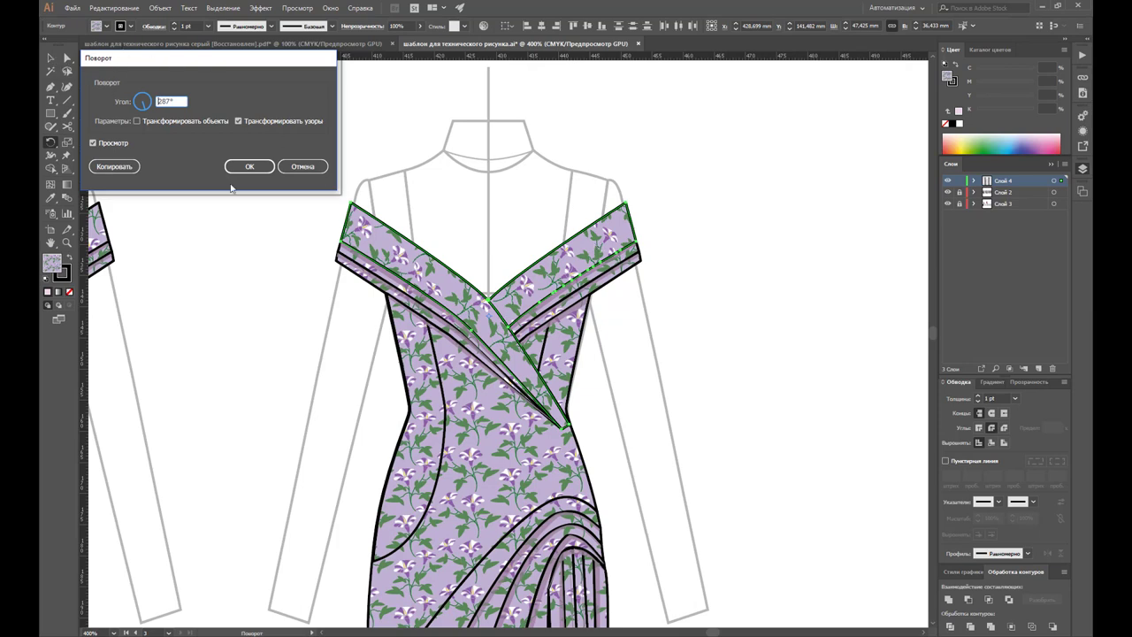
left_click(250, 166)
Step: Reselect the left shoulder band and return to the Rotate tool
left_click(50, 58)
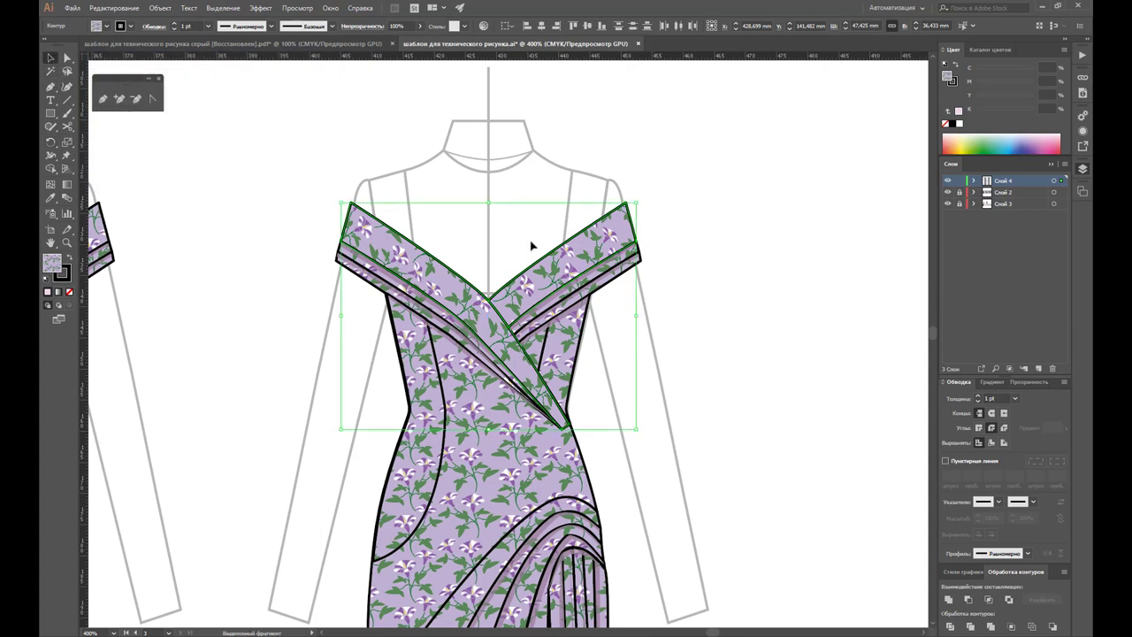
left_click(750, 252)
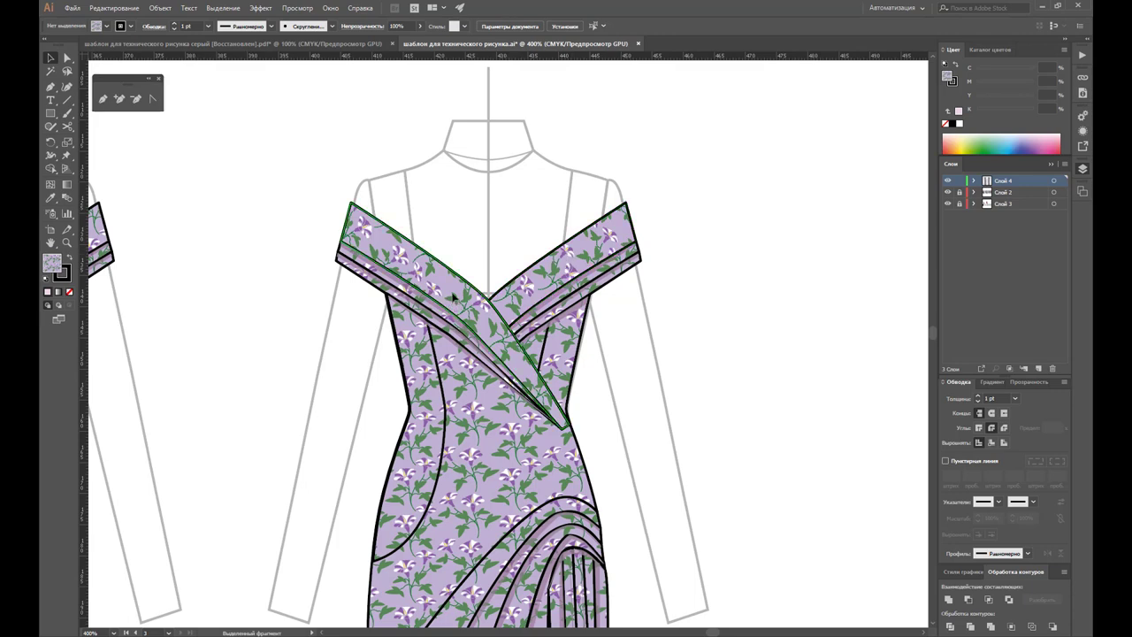
left_click(454, 298)
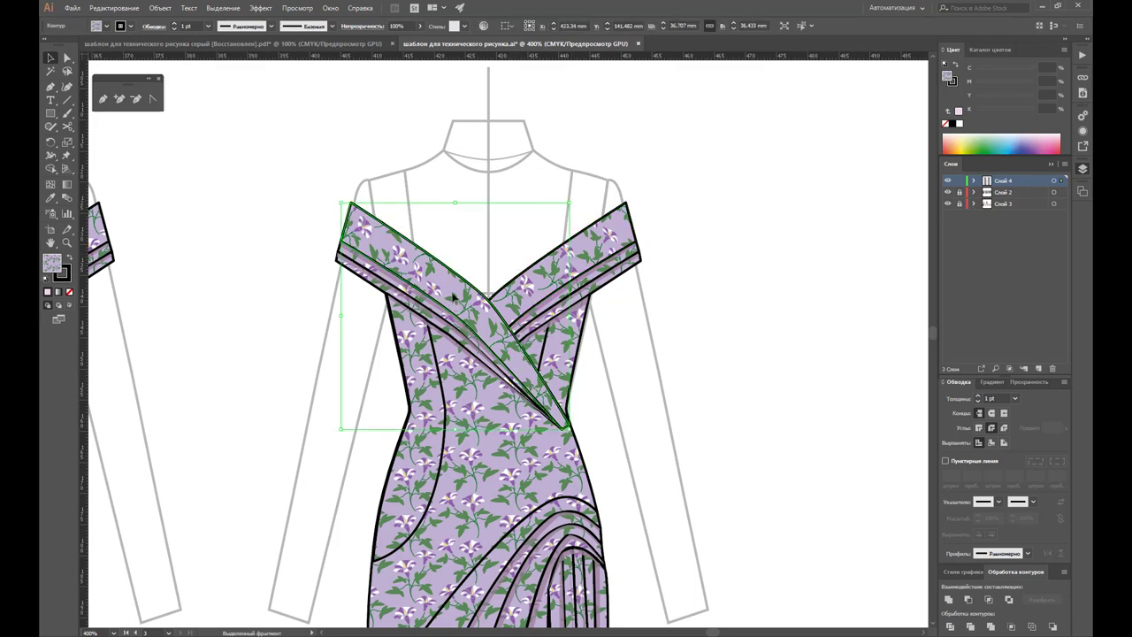
left_click(50, 142)
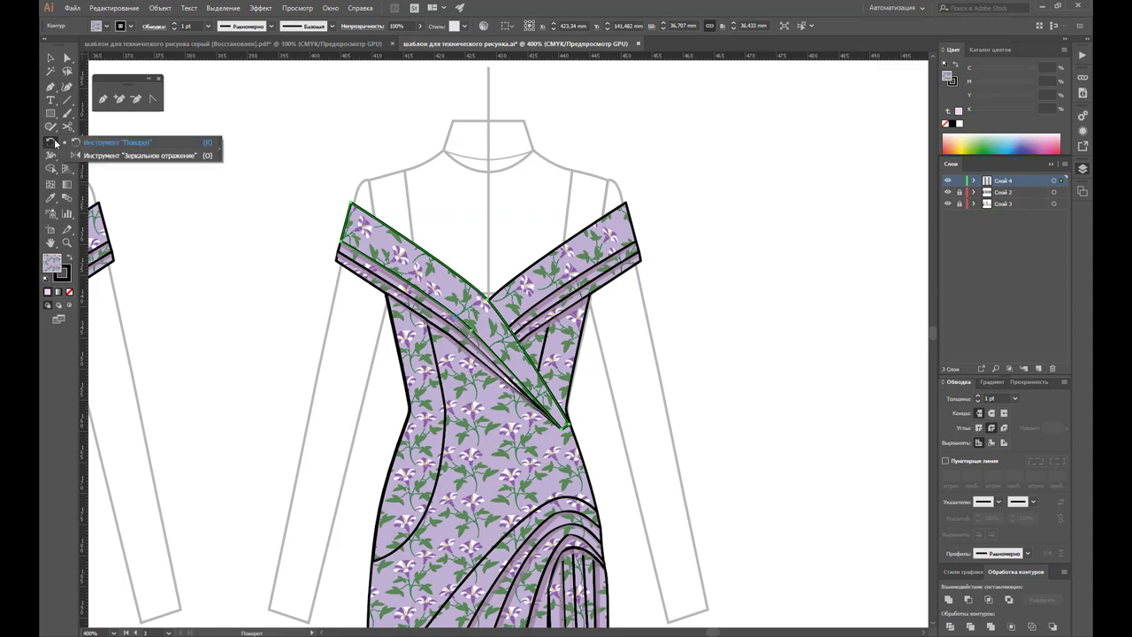
left_click_drag(51, 142, 66, 154)
double_click(51, 142)
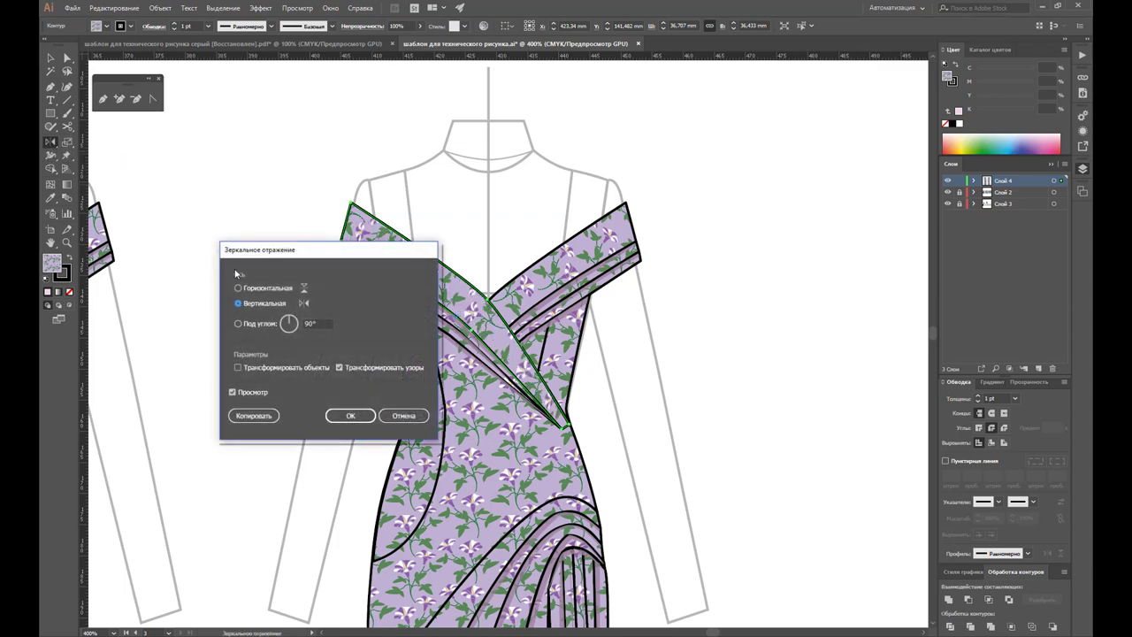
left_click_drag(311, 256, 138, 47)
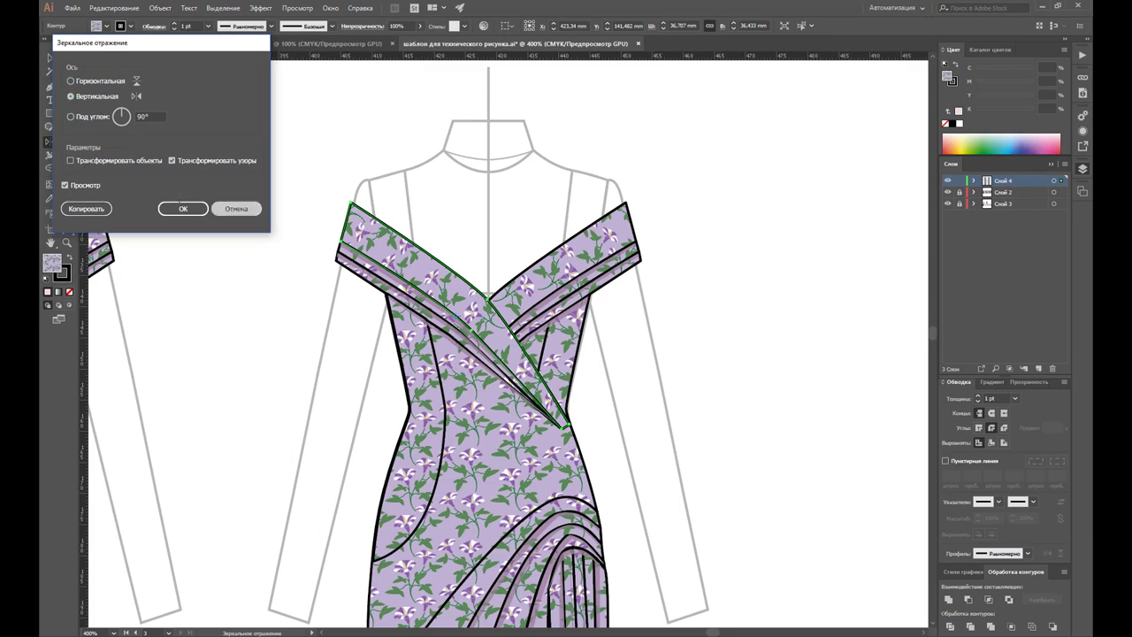
left_click(235, 209)
double_click(67, 142)
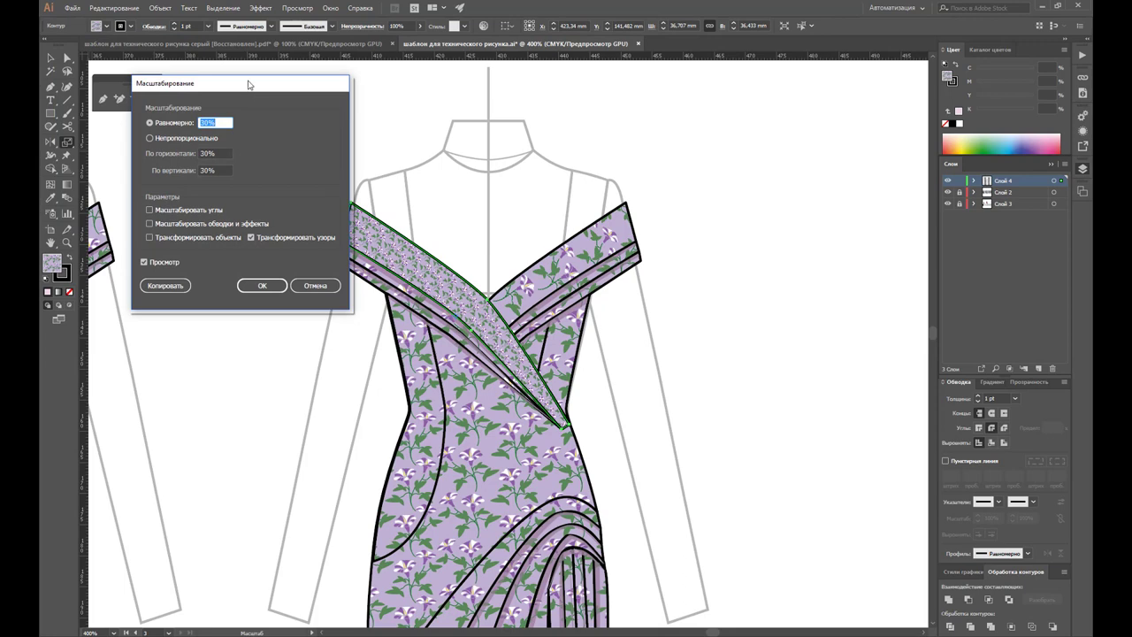
left_click_drag(249, 85, 162, 67)
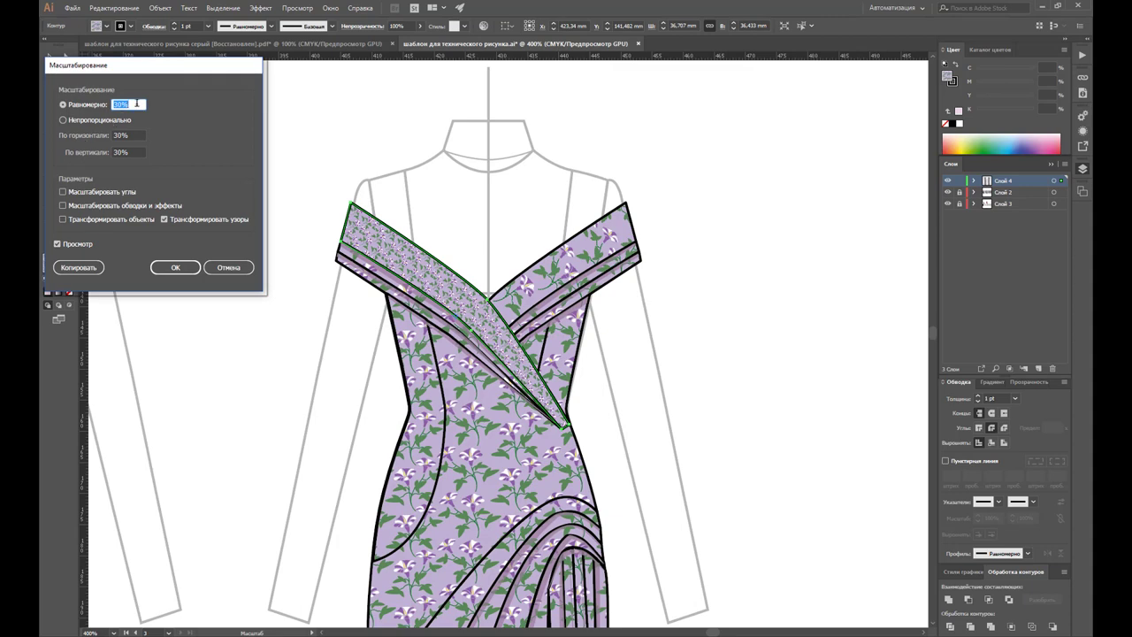
type("220")
left_click(74, 245)
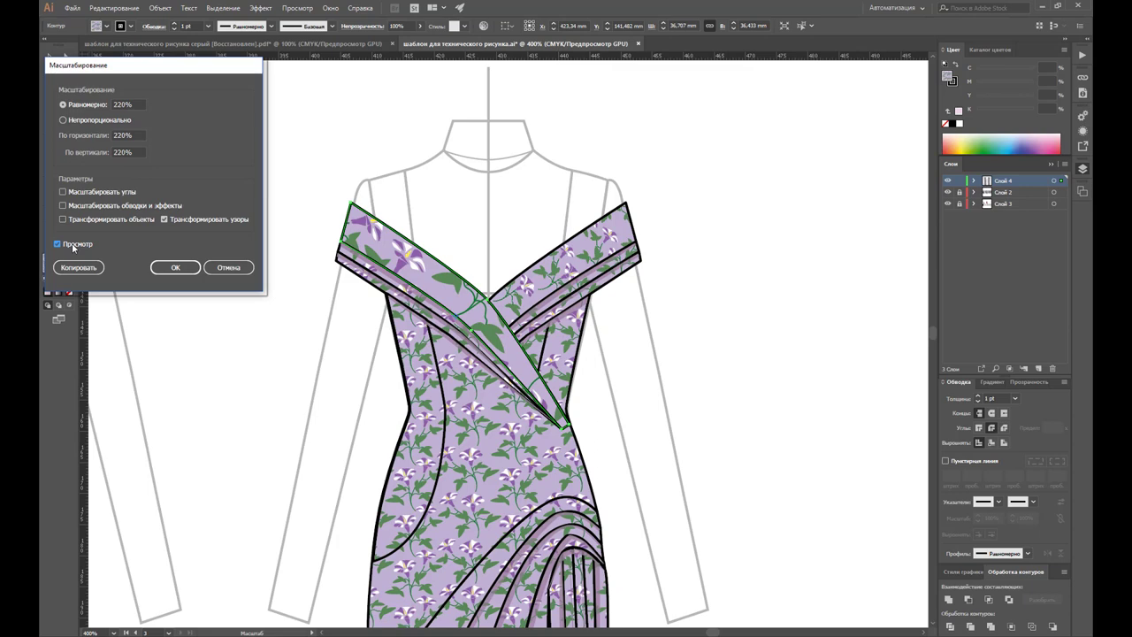
left_click(228, 267)
left_click(50, 57)
Step: Deselect everything and zoom out from the neckline to 66.67% to see several gowns
left_click(280, 268)
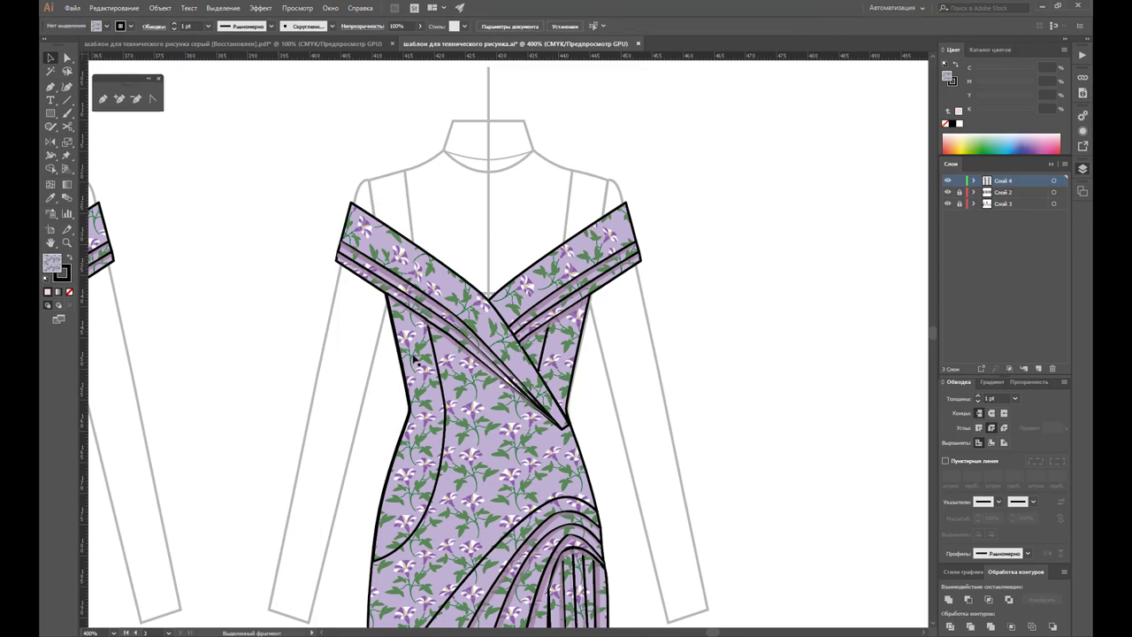
left_click(422, 313, "alt")
left_click(430, 324, "alt")
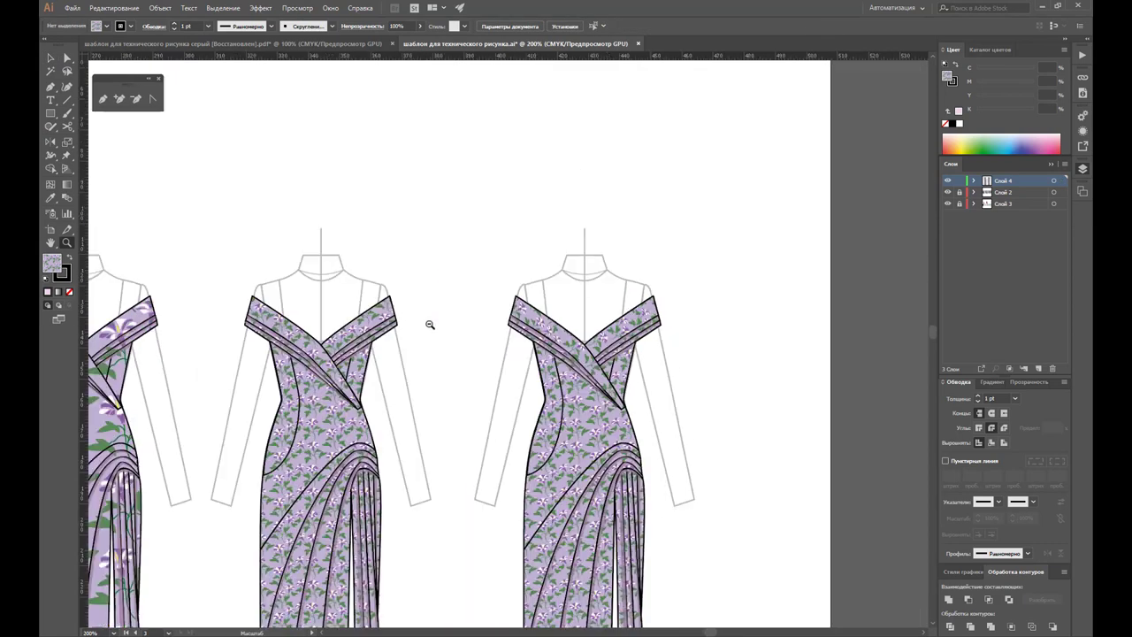
left_click(445, 343, "alt")
left_click(447, 344, "alt")
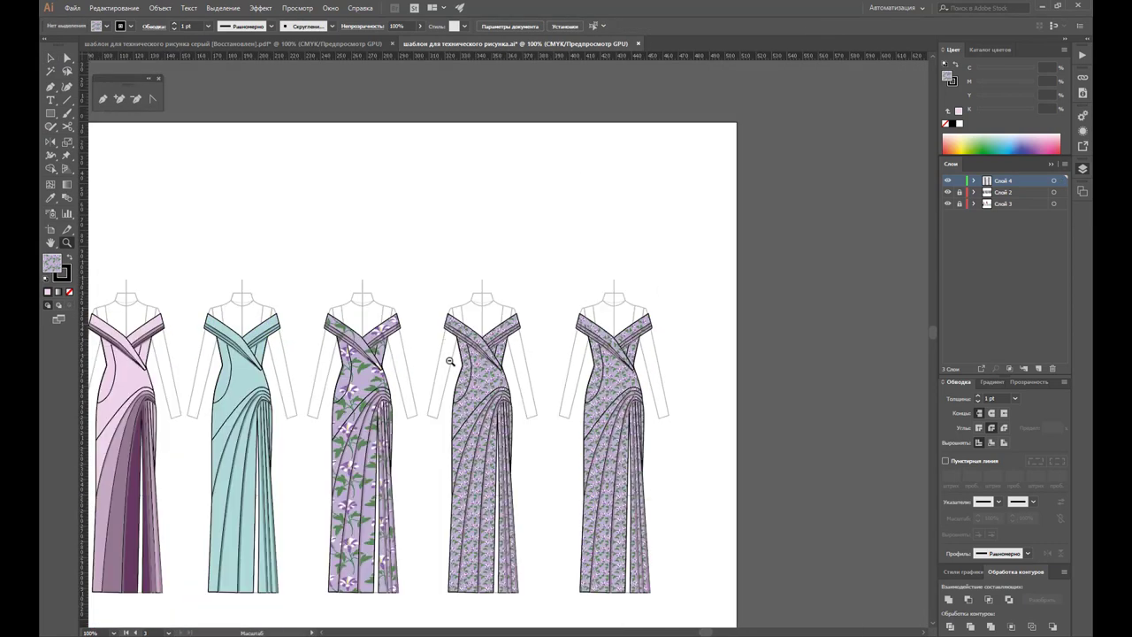
left_click(450, 362, "alt")
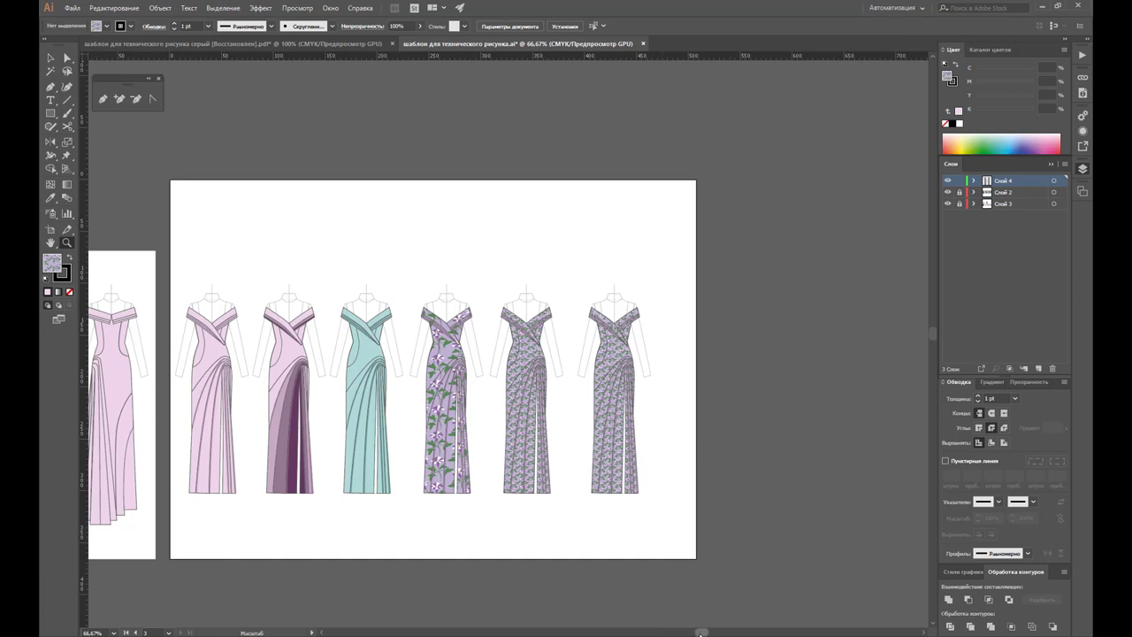
Step: Scroll to centre the artboard so all six gown variants show in a row
scroll(659, 615, "left", 2)
scroll(660, 615, "left", 1)
scroll(660, 614, "left", 2)
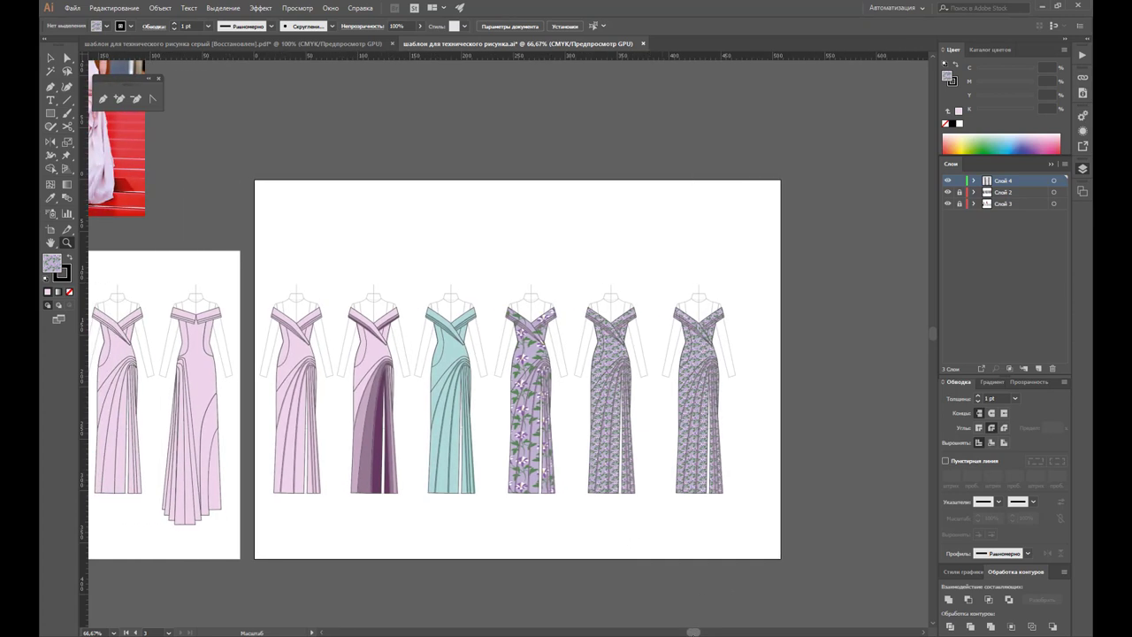
scroll(500, 306, "left", 2)
scroll(501, 306, "left", 4)
scroll(589, 585, "right", 2)
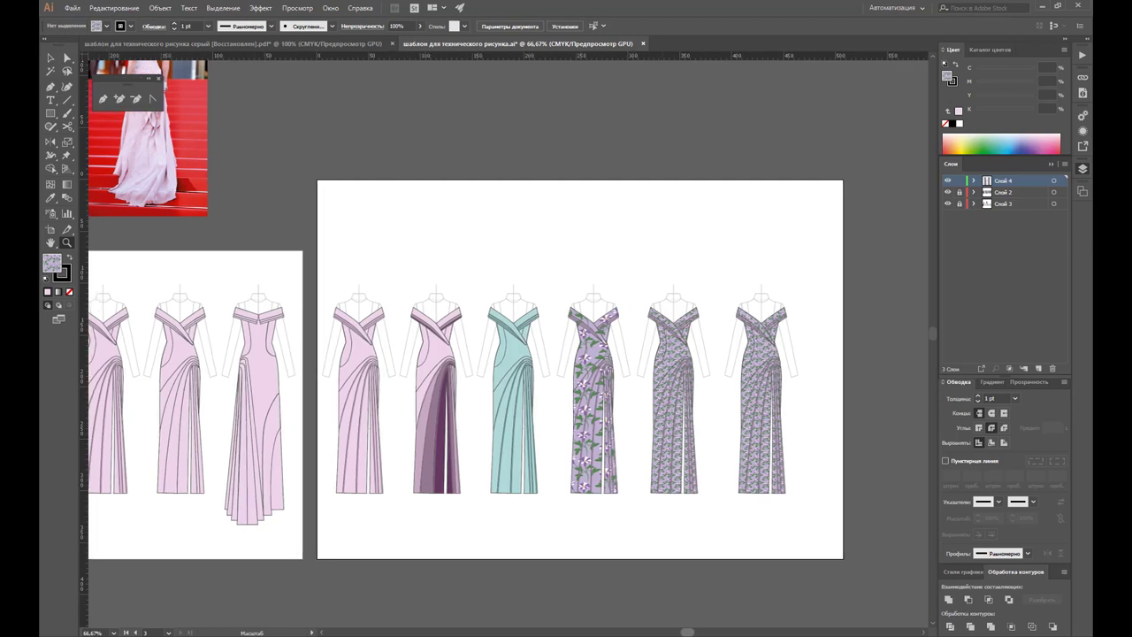
scroll(589, 584, "right", 1)
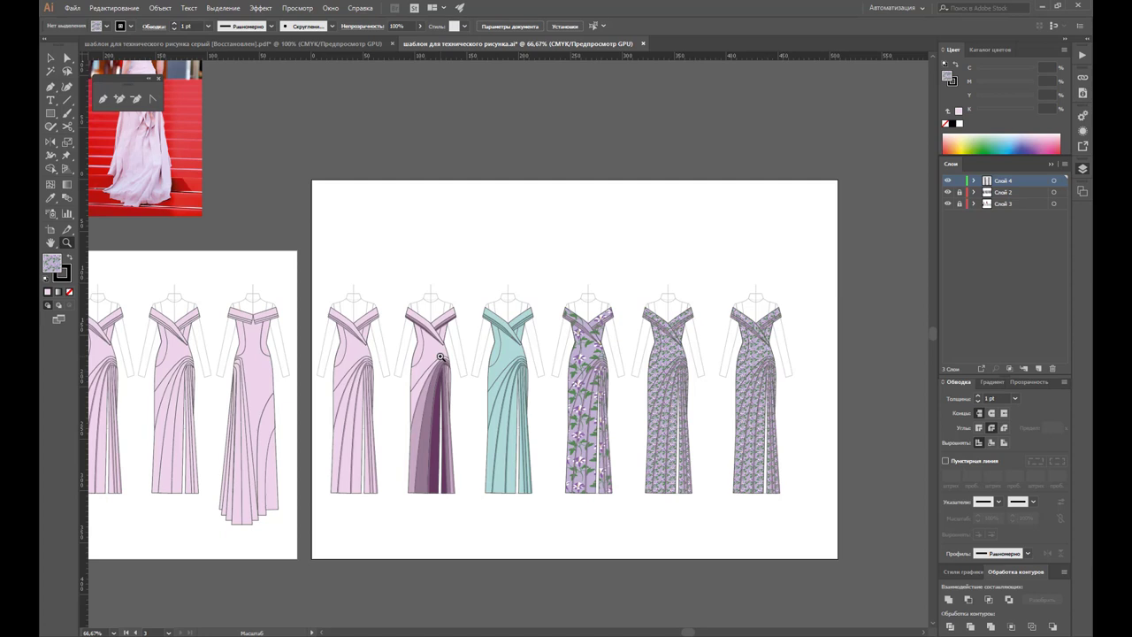
scroll(441, 357, "down", 1)
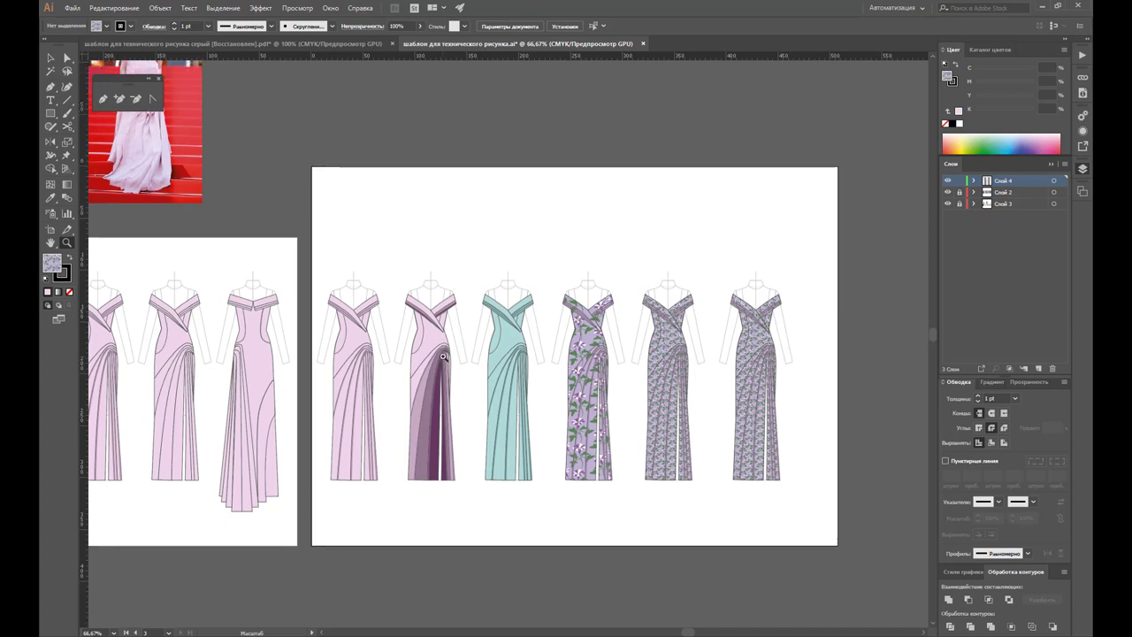
scroll(442, 357, "down", 1)
scroll(443, 357, "down", 1)
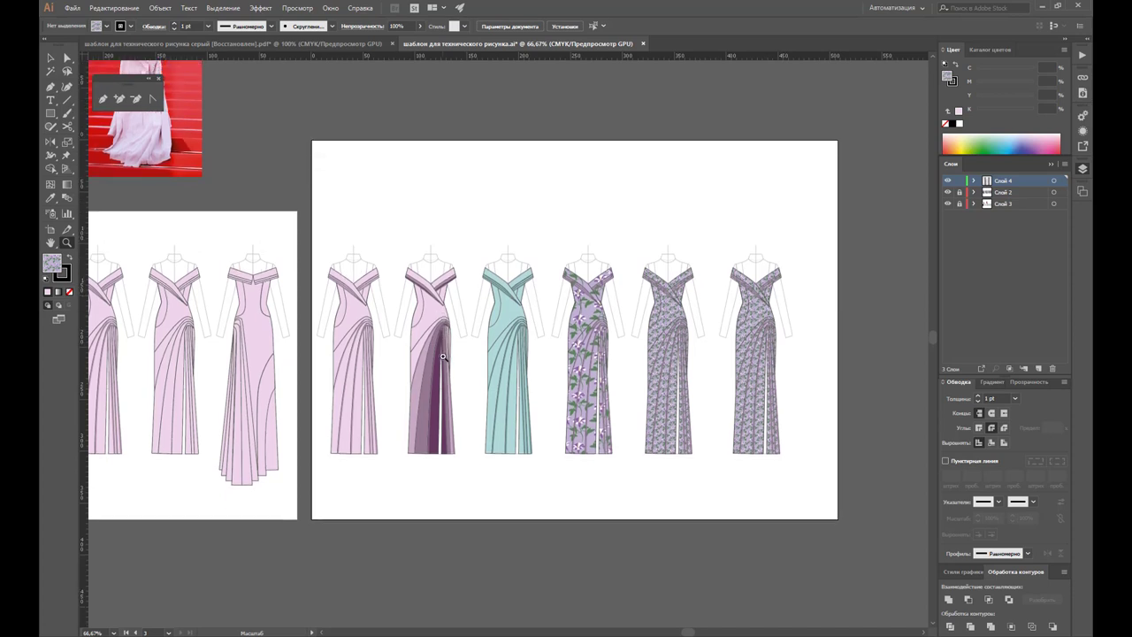